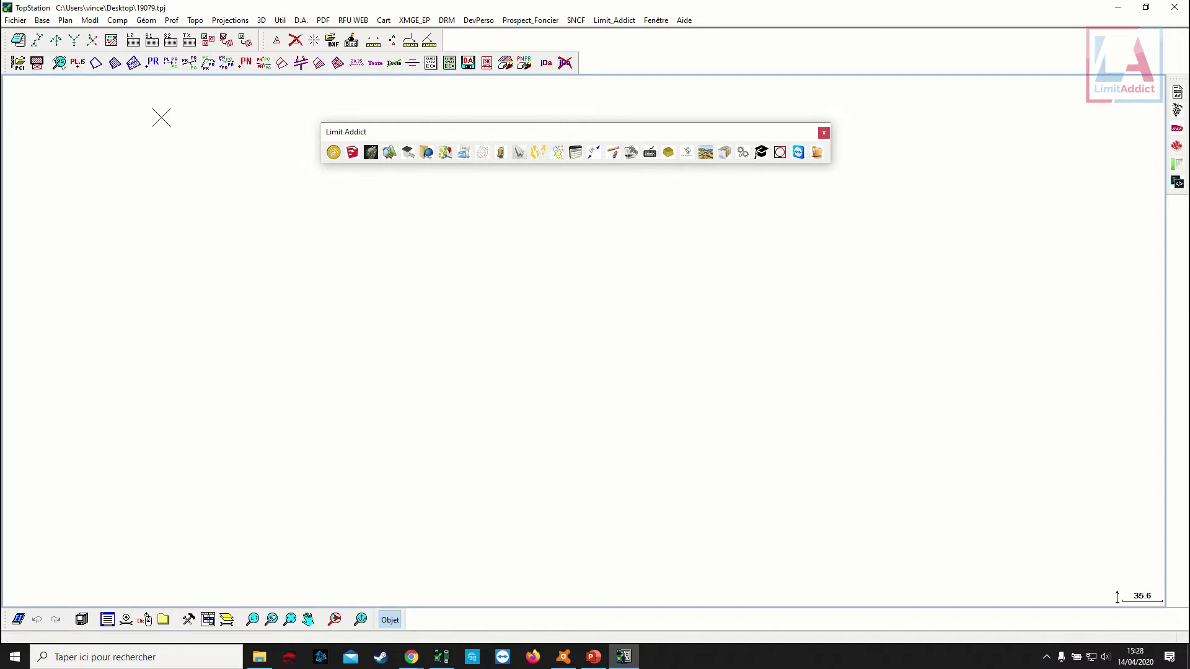
# Import the Topo-Exp.dwg drawing from the Plan Topo DWG folder as a drawing block with the default import settings.
pyautogui.click(17, 20)
pyautogui.moveTo(42, 84)
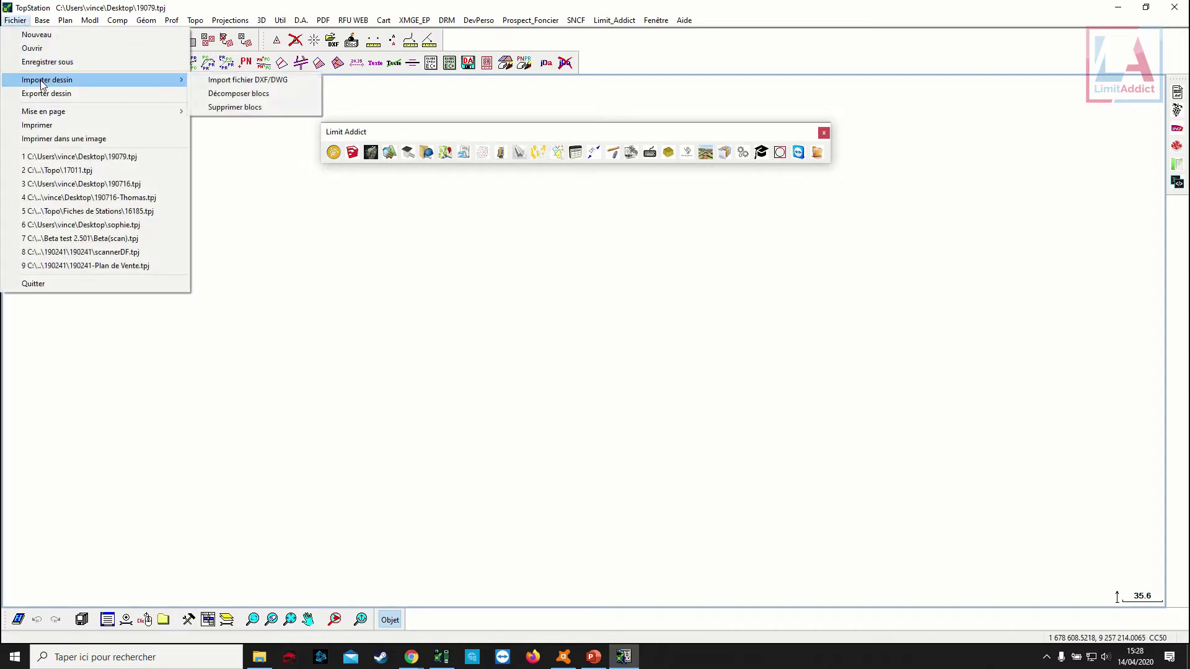
pyautogui.click(207, 80)
pyautogui.click(442, 209)
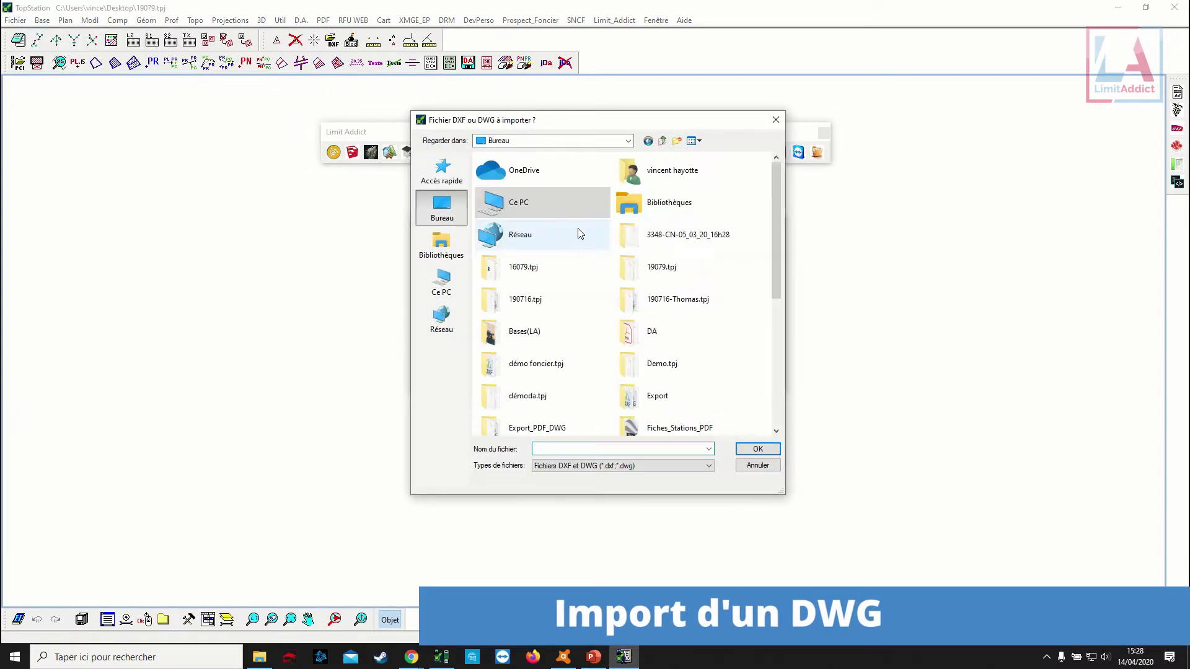
pyautogui.scroll(-4, 651, 211)
pyautogui.doubleClick(525, 281)
pyautogui.doubleClick(519, 196)
pyautogui.doubleClick(519, 175)
pyautogui.doubleClick(519, 175)
pyautogui.click(512, 185)
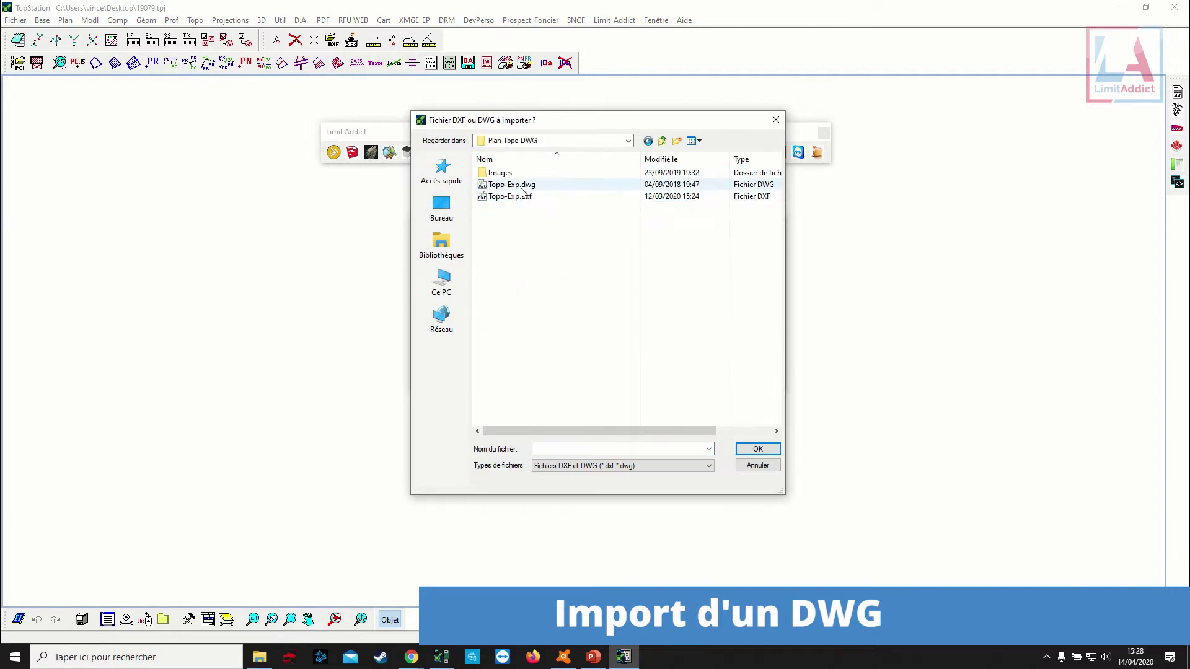
pyautogui.click(754, 453)
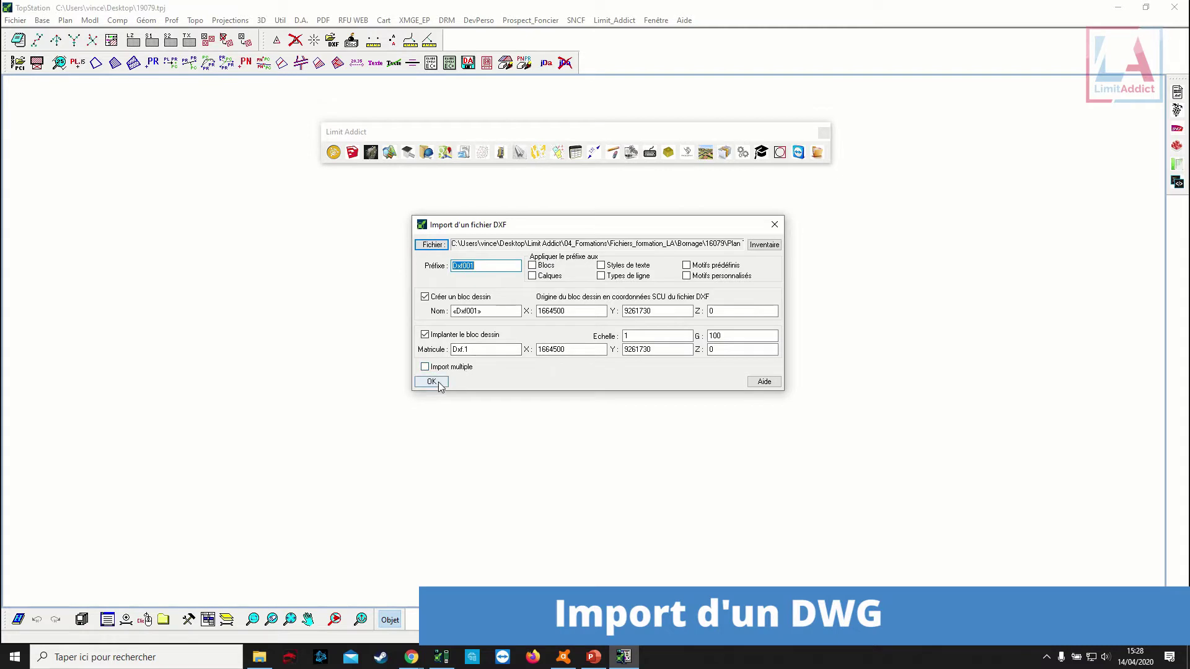
pyautogui.click(431, 382)
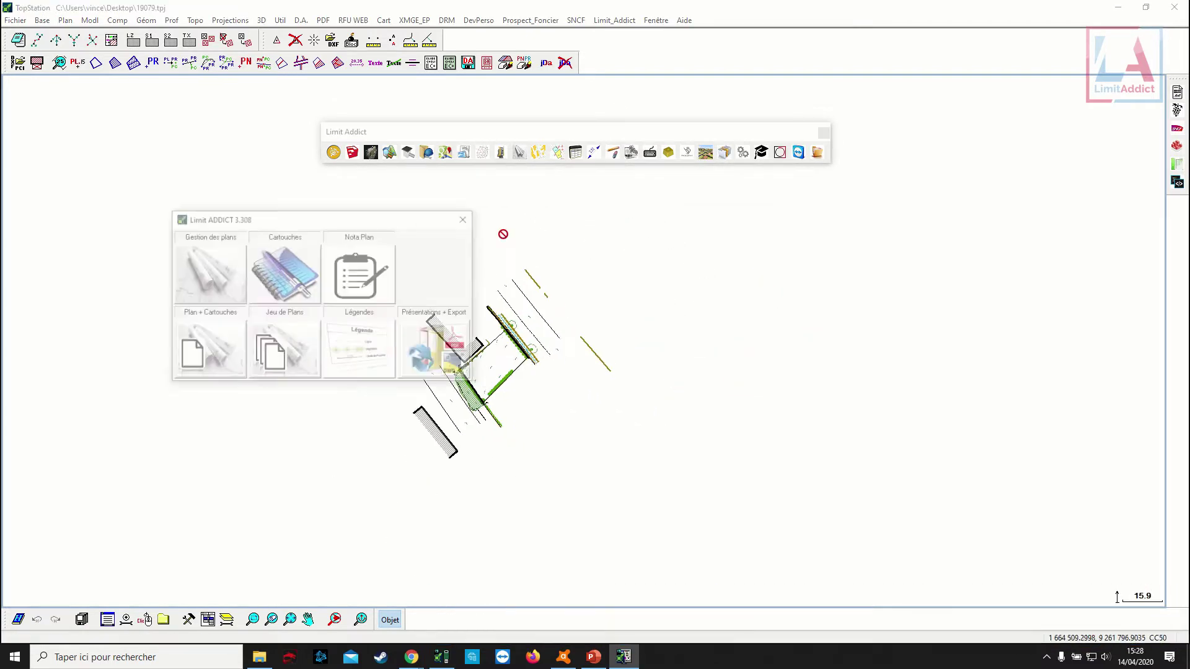
# Create a new A3 landscape plan, 41 by 28.7 cm, and set its scale to 200.
pyautogui.click(212, 290)
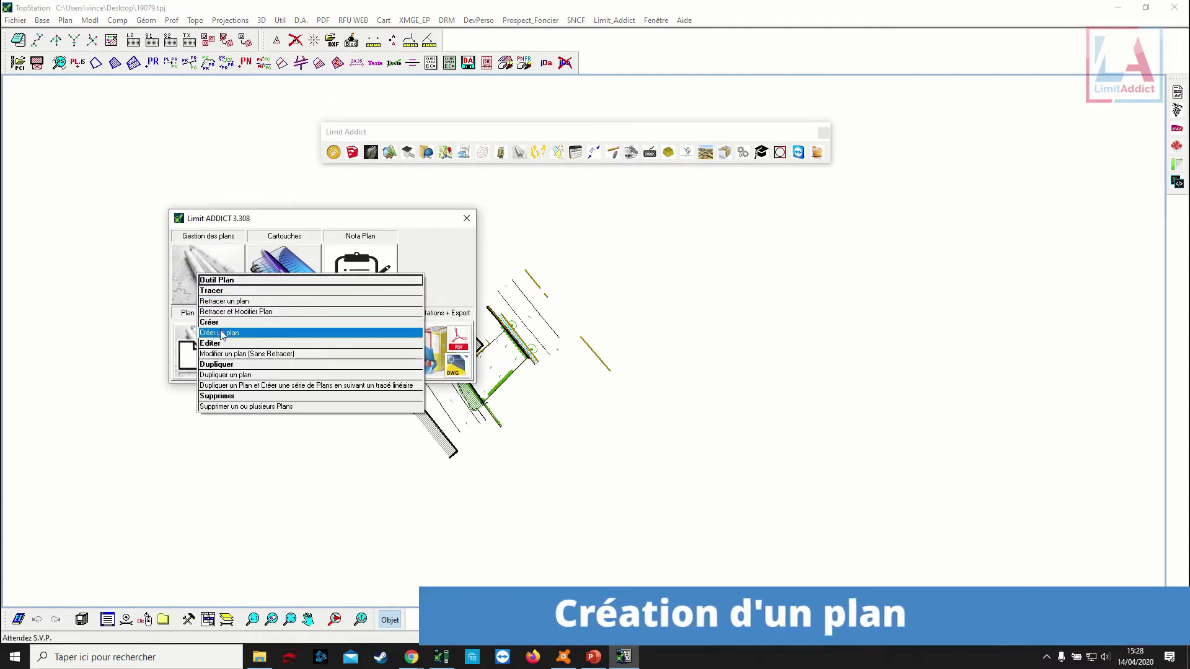
pyautogui.click(222, 333)
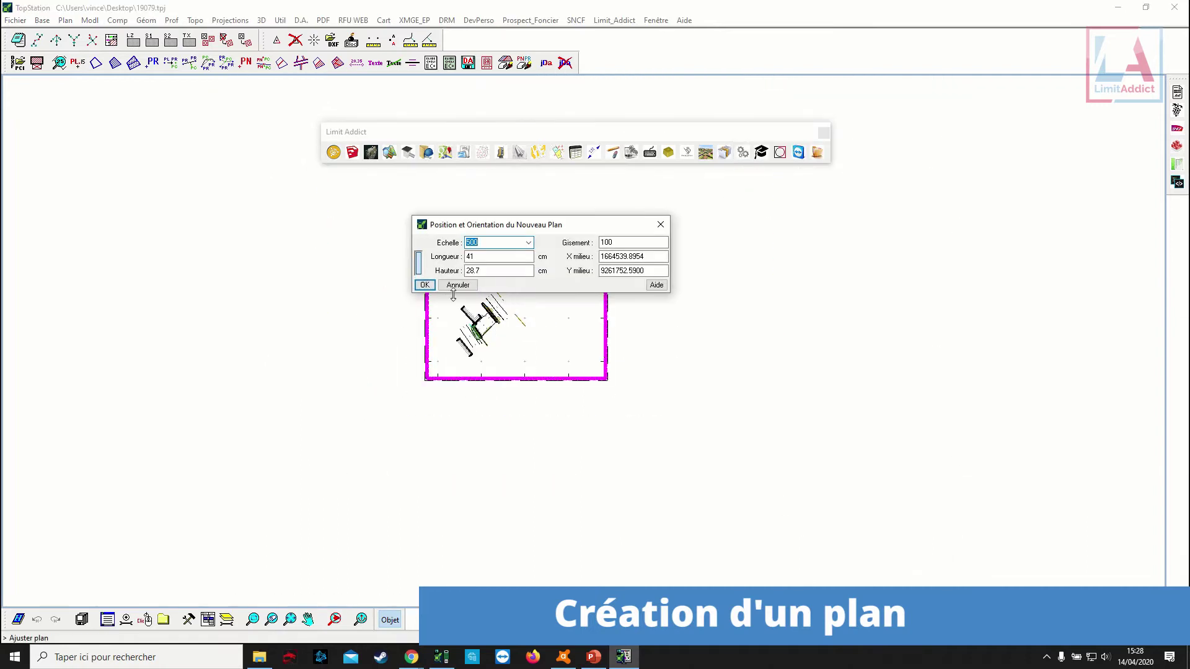
pyautogui.click(425, 285)
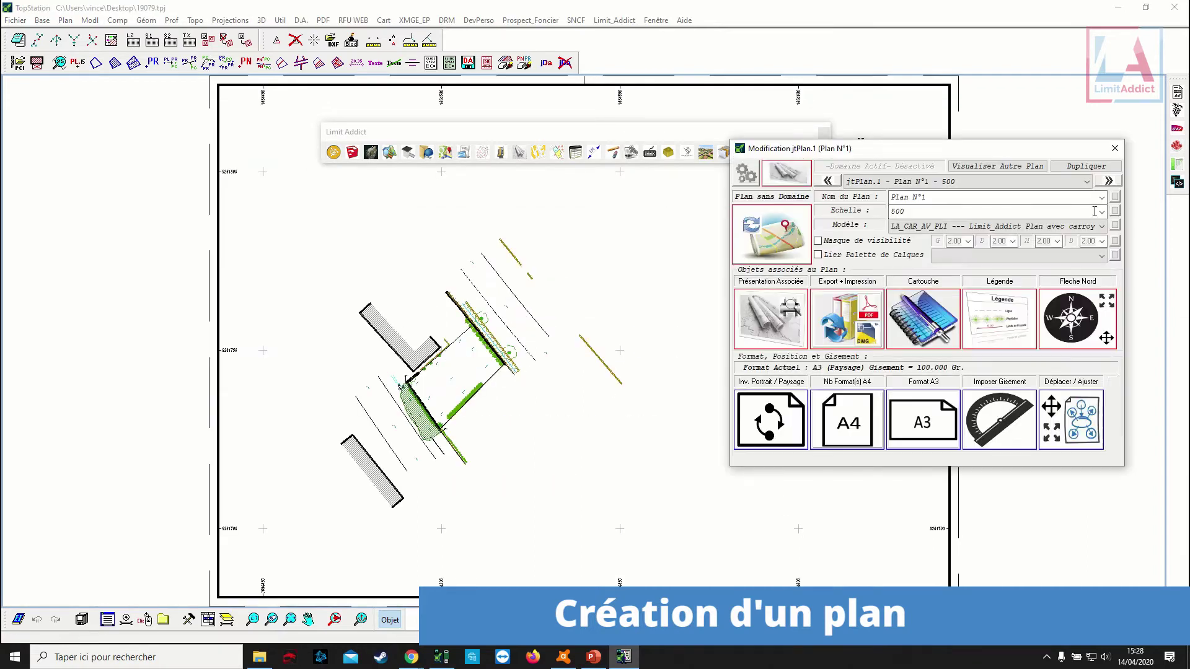
pyautogui.click(1102, 212)
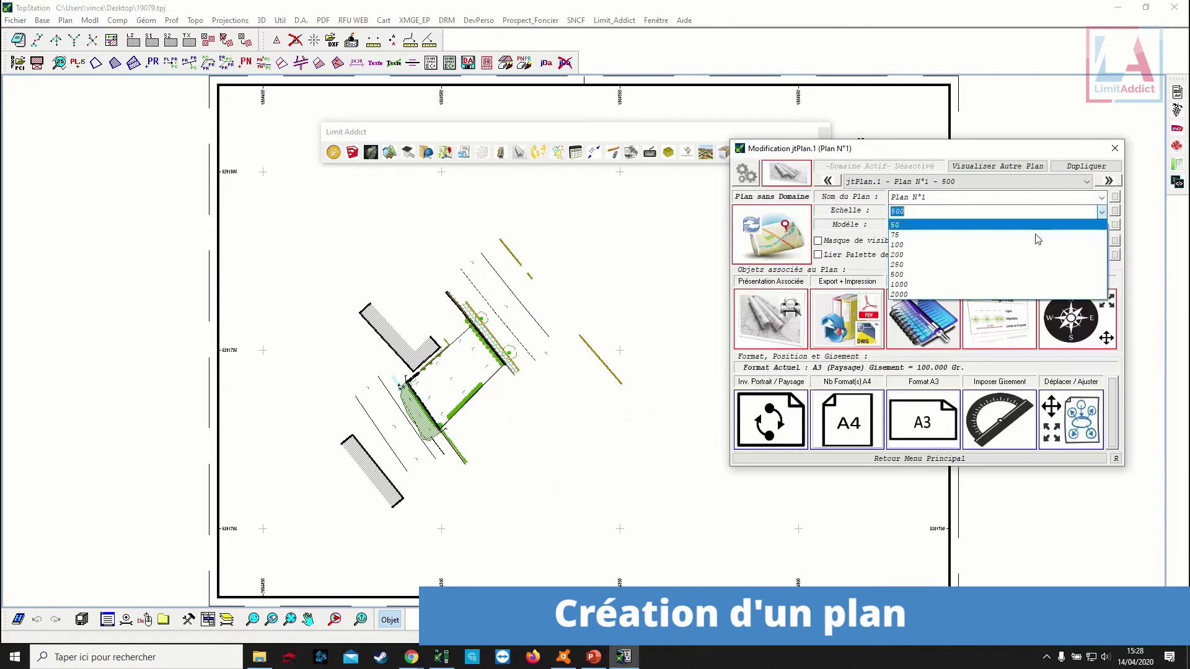
pyautogui.click(988, 258)
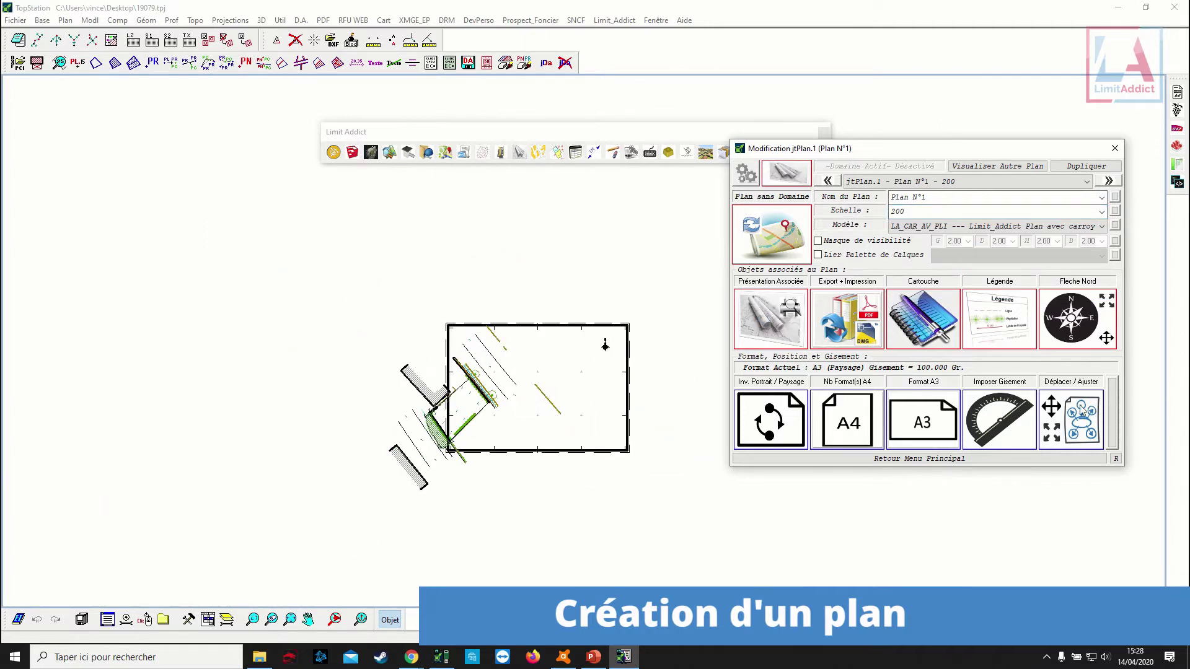
# Move and rotate the plan frame so it follows the orientation of the parcel and encloses the surveyed area.
pyautogui.click(1081, 411)
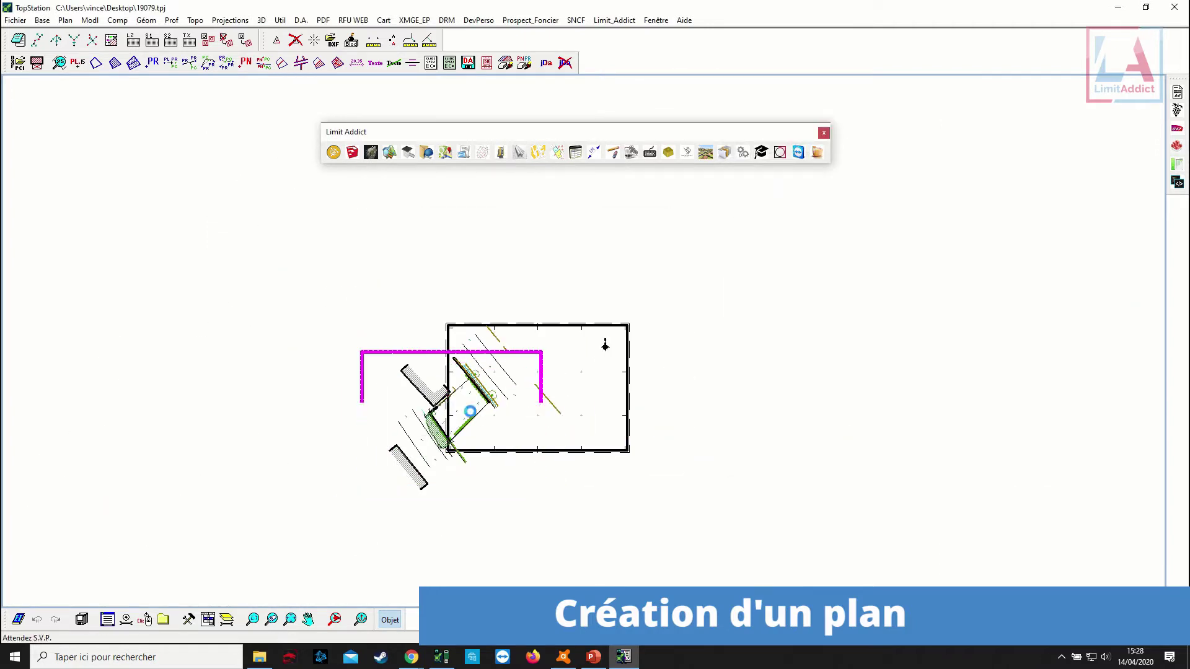
pyautogui.click(592, 255)
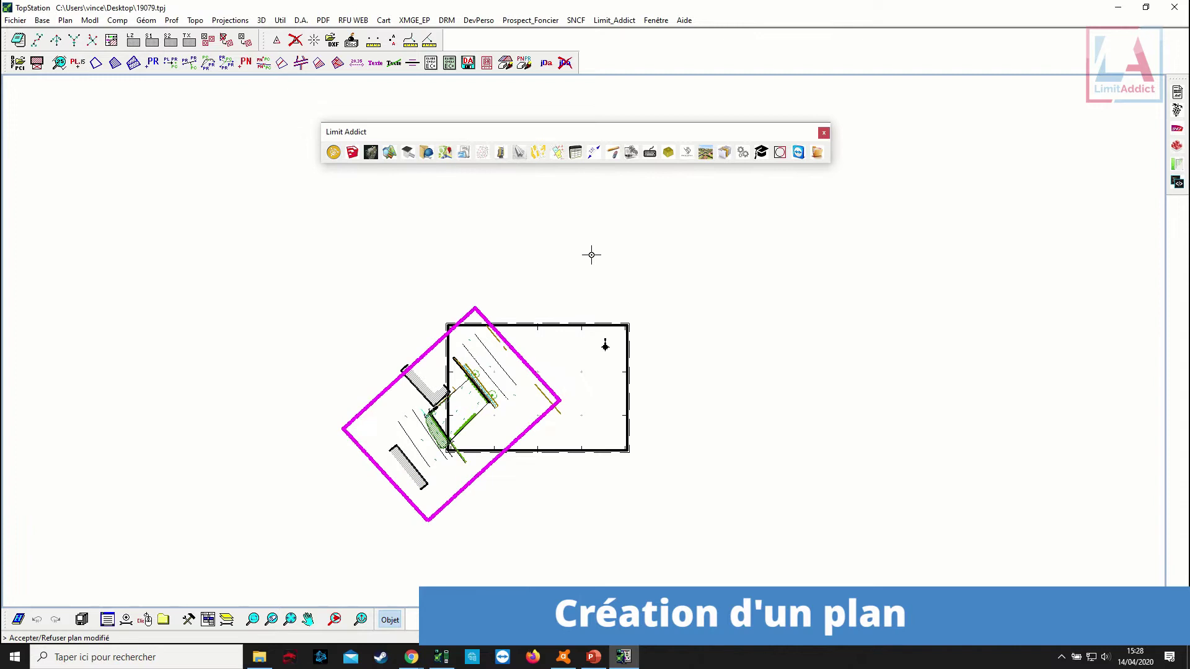
pyautogui.click(475, 403)
pyautogui.press('Return')
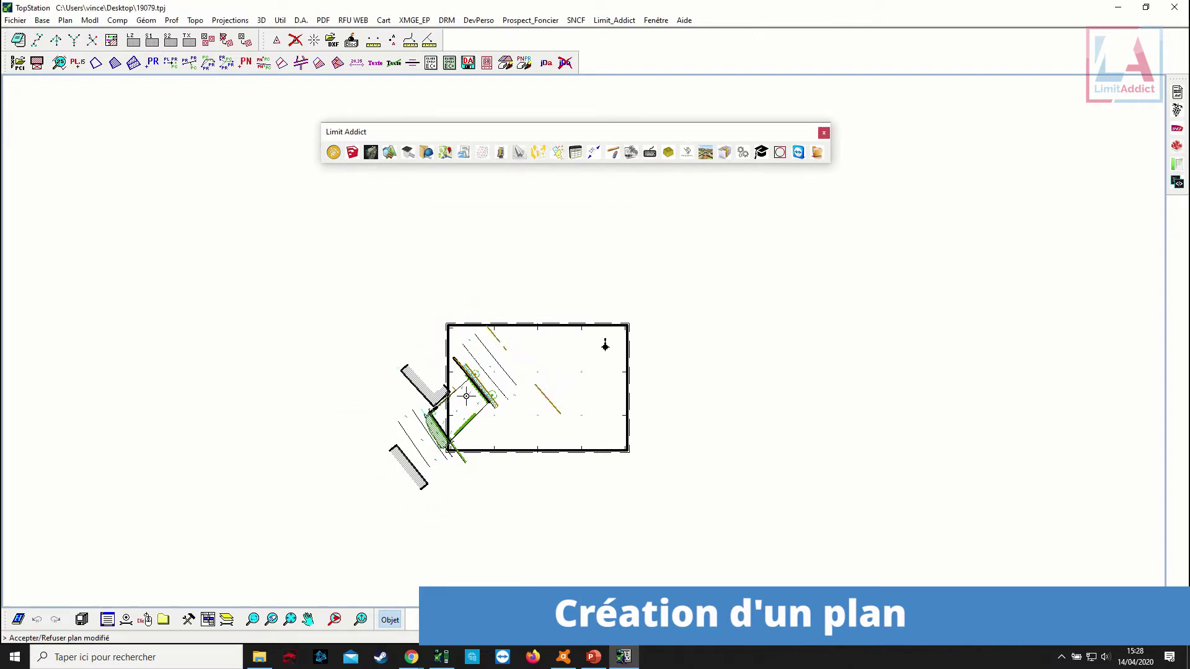
pyautogui.click(467, 396)
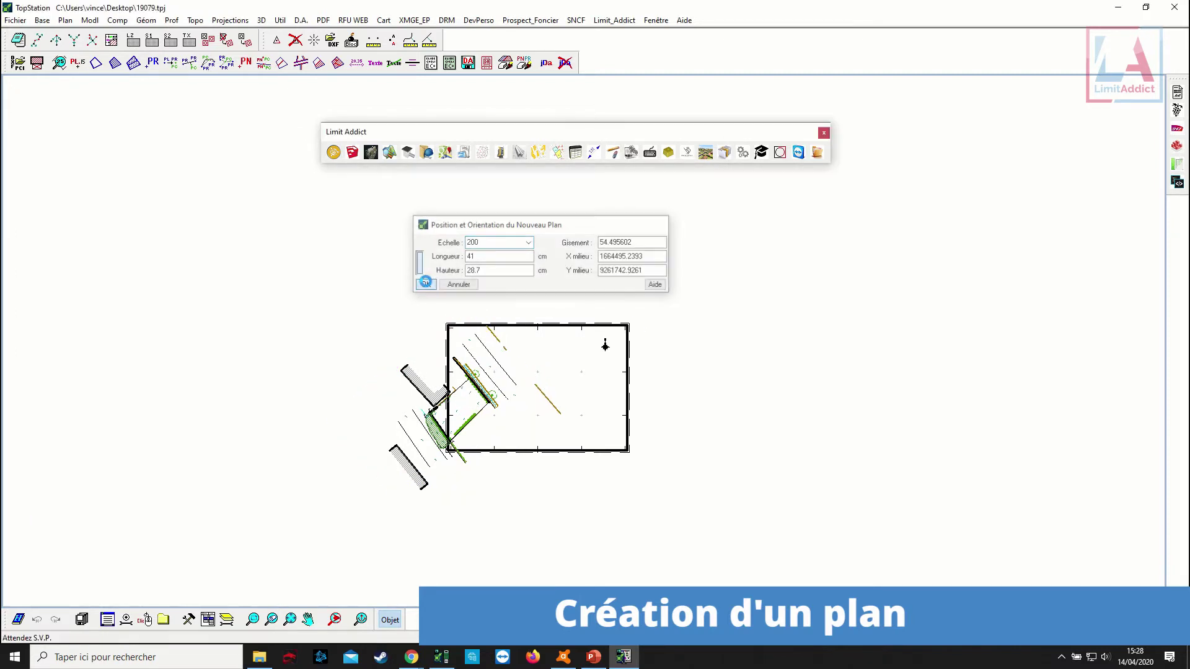
pyautogui.click(425, 282)
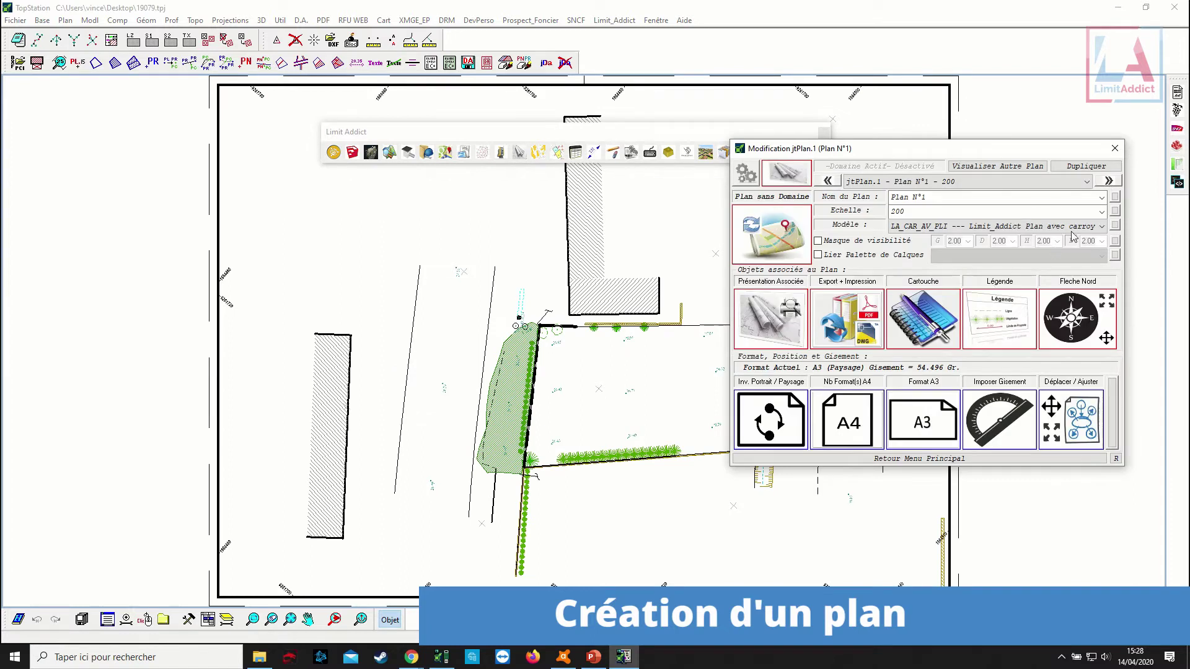
# Name the plan Plan Topographique and return to the main plan menu.
pyautogui.click(1102, 199)
pyautogui.click(1044, 232)
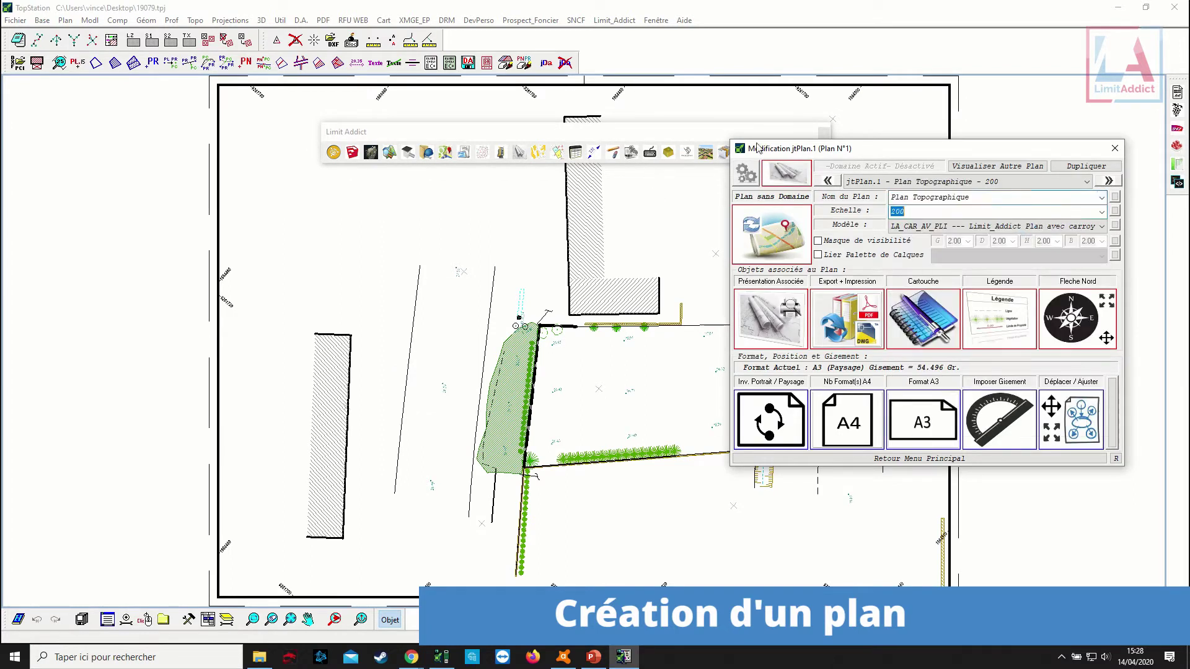
pyautogui.click(898, 458)
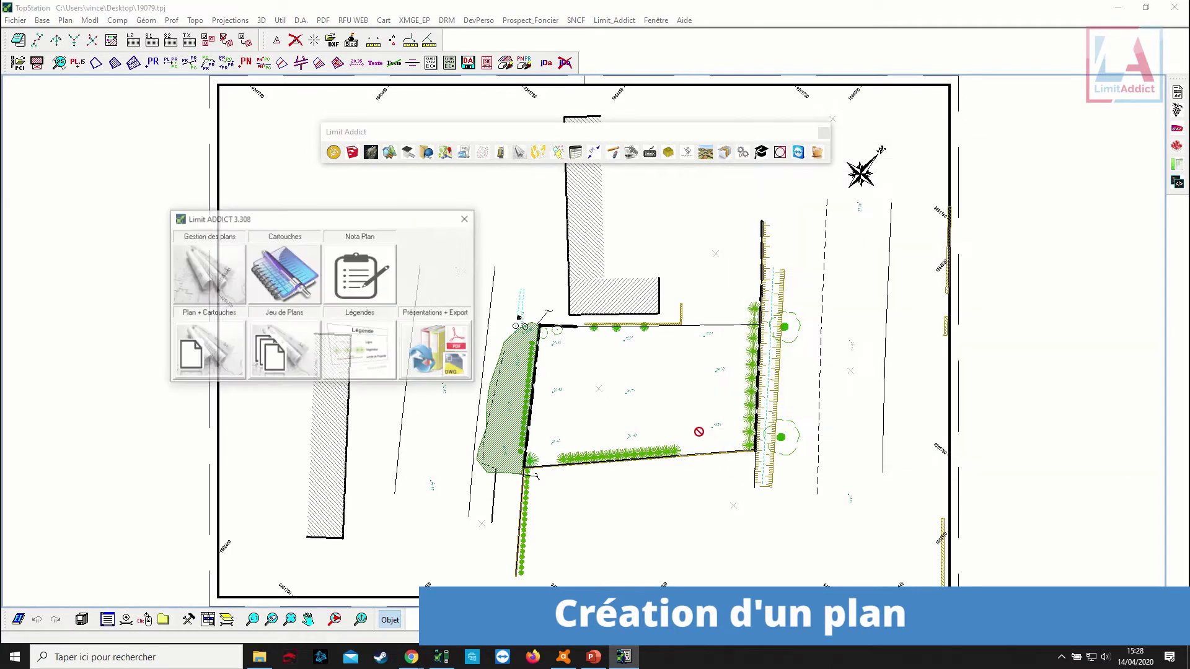
# Explode the imported Dxf.1 drawing block into individual elements with the root name DWG, then leave the construction module.
pyautogui.click(428, 155)
pyautogui.click(824, 310)
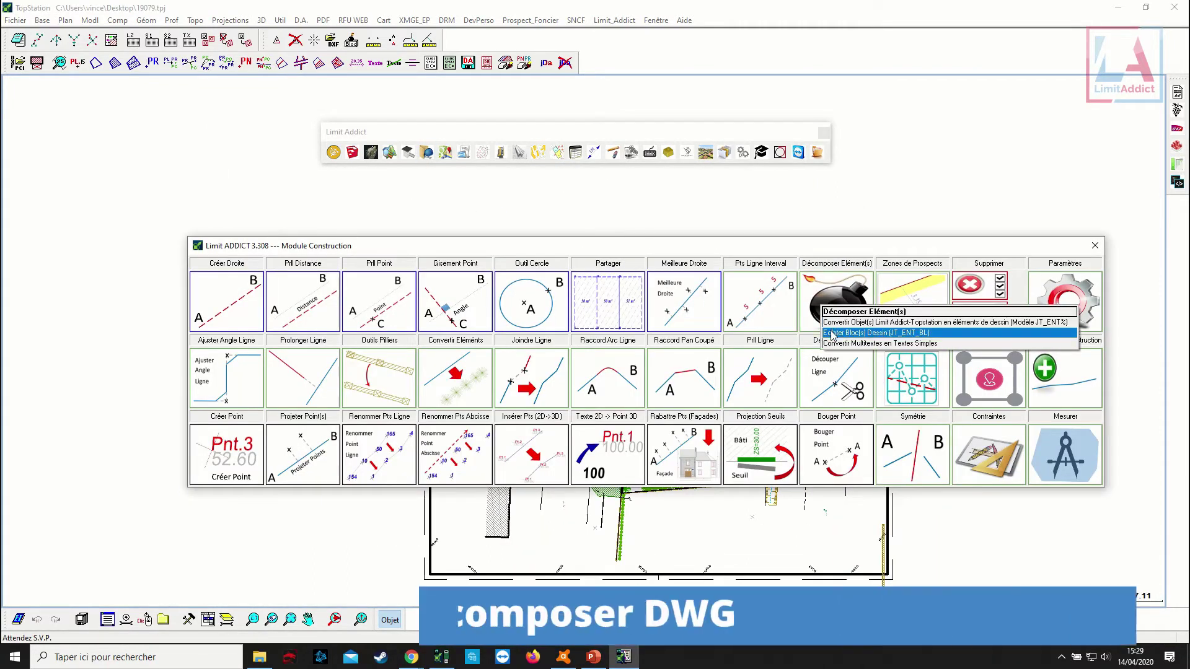
pyautogui.click(831, 333)
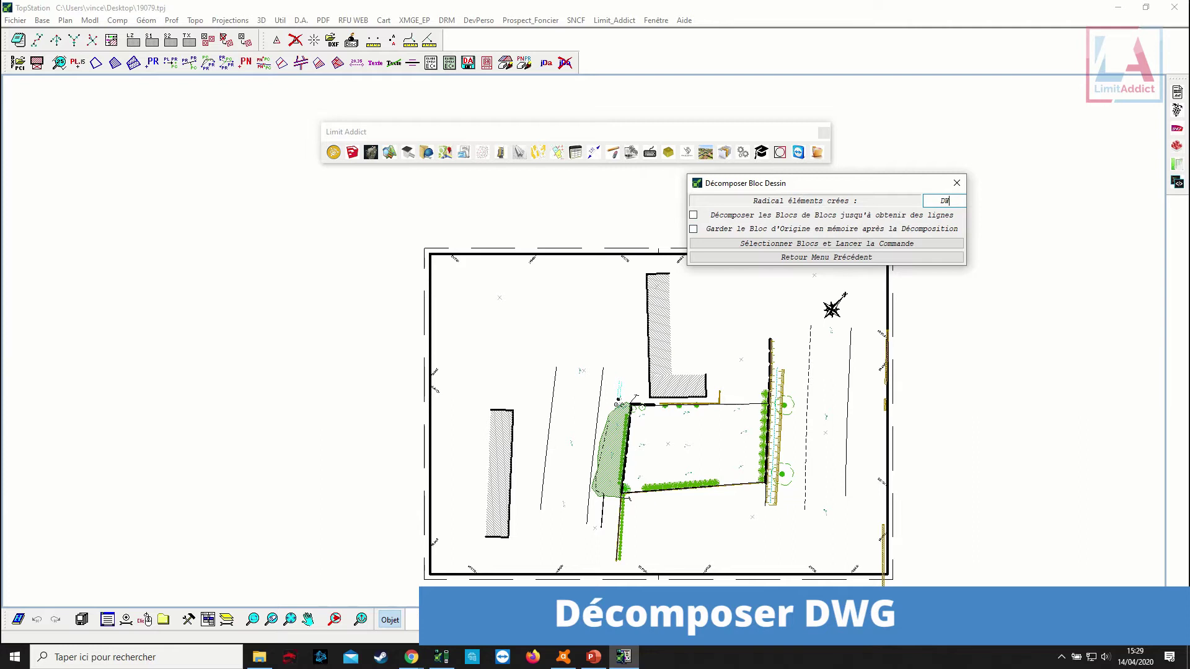
pyautogui.click(840, 242)
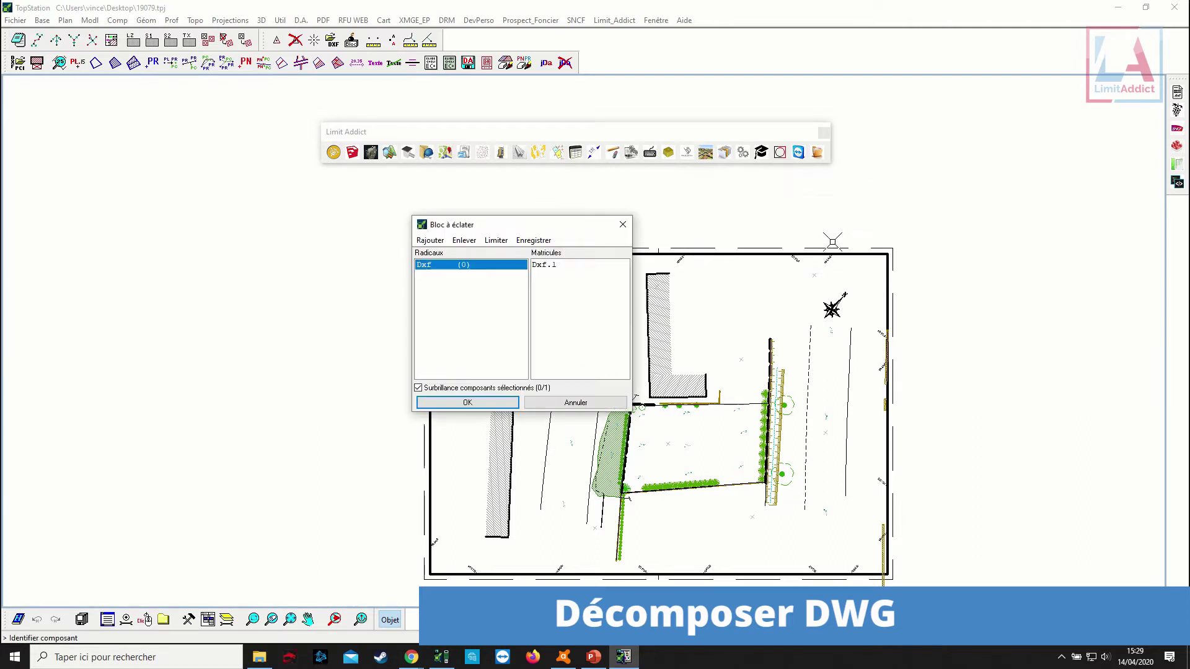
pyautogui.click(458, 403)
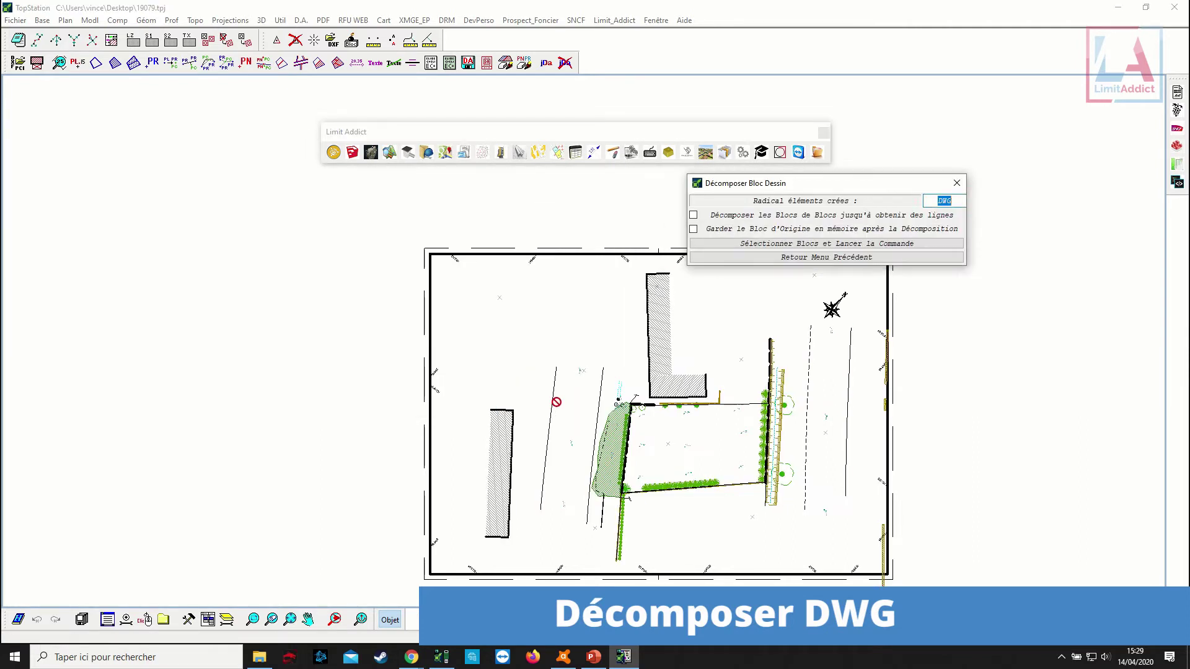
pyautogui.click(826, 257)
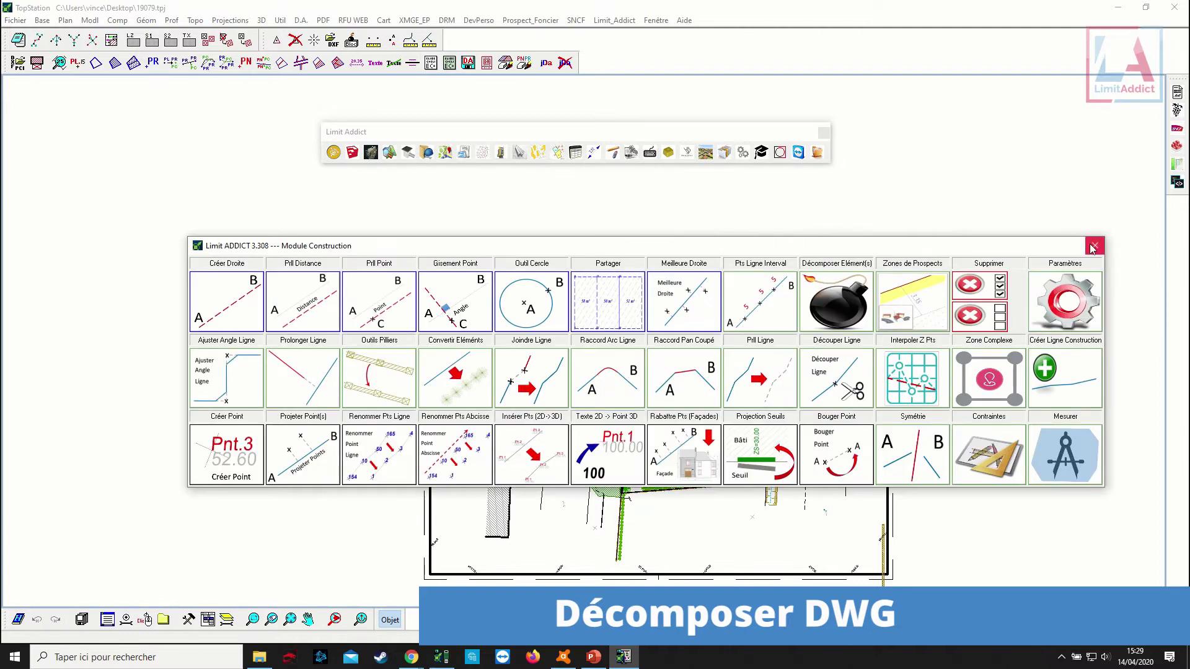
pyautogui.click(1092, 248)
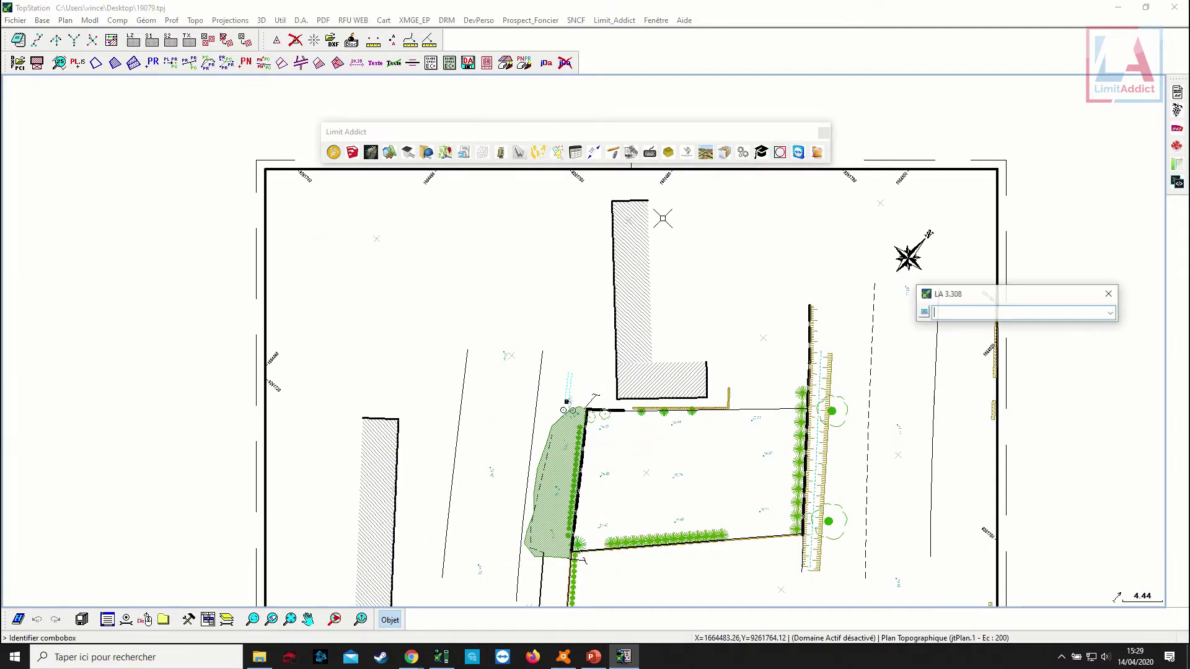
# Examine the properties of the L-shaped building's outline and of its hatching.
pyautogui.click(613, 263)
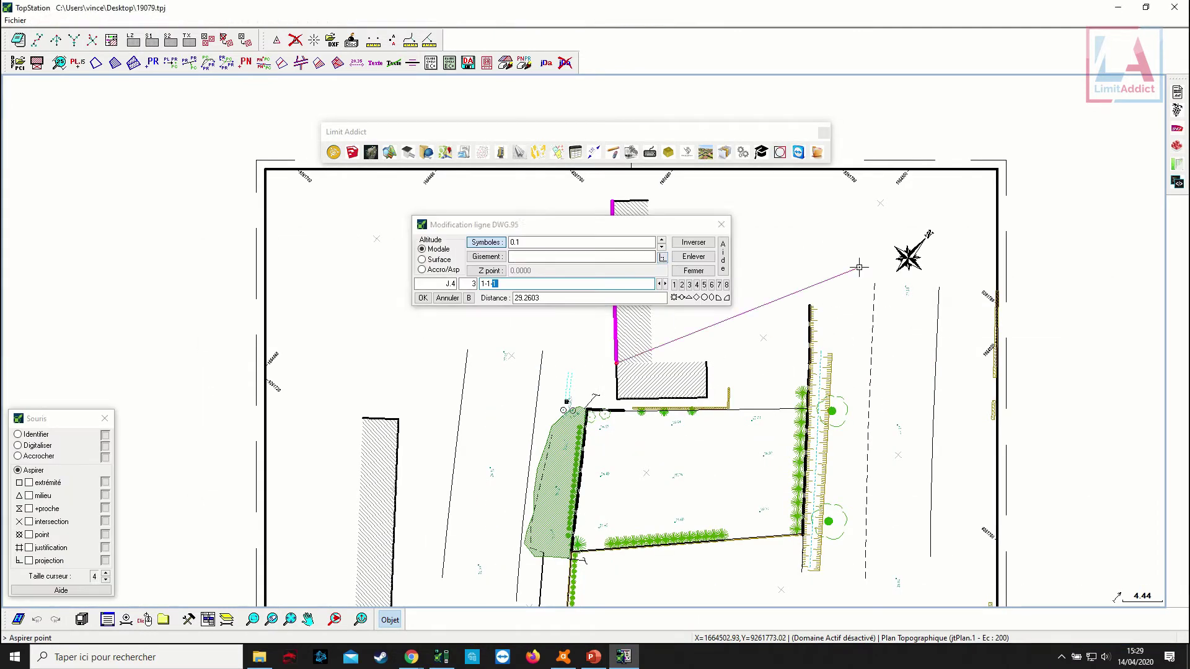
pyautogui.rightClick(736, 220)
pyautogui.click(777, 156)
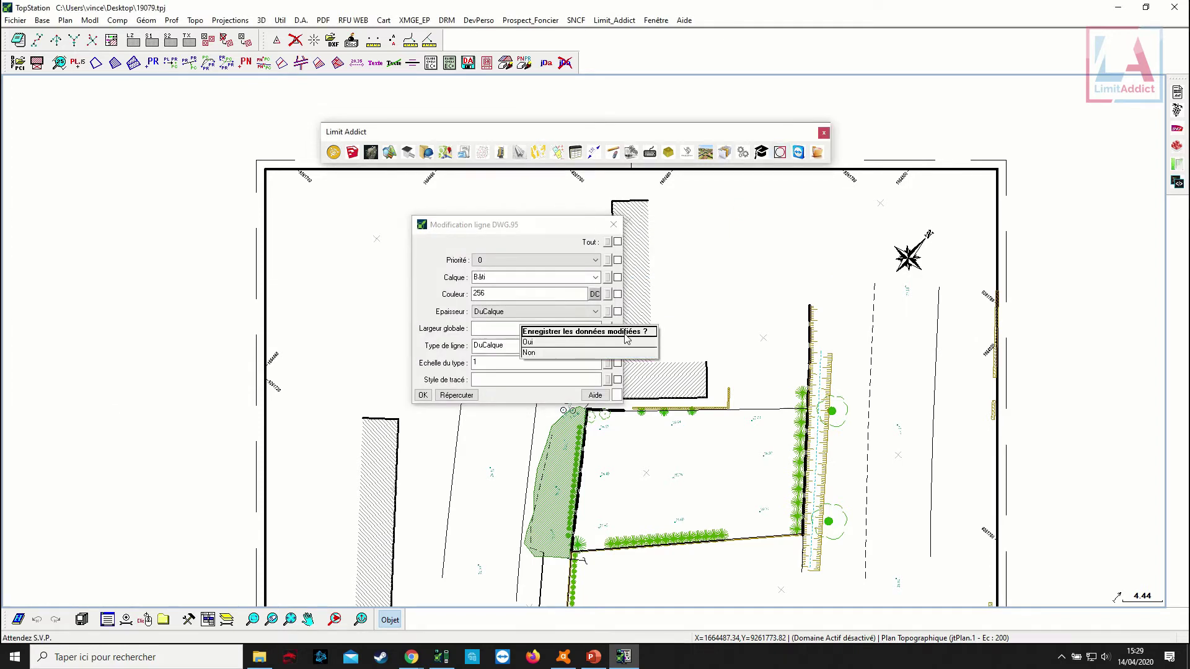
pyautogui.click(780, 156)
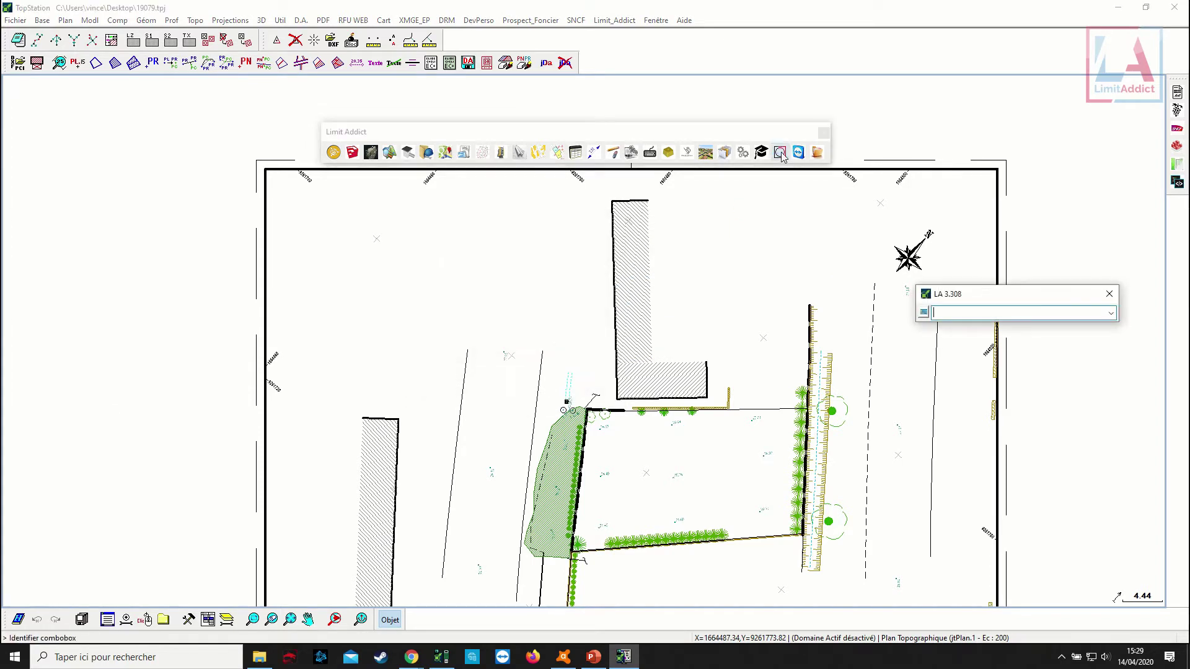
pyautogui.click(643, 321)
pyautogui.rightClick(846, 244)
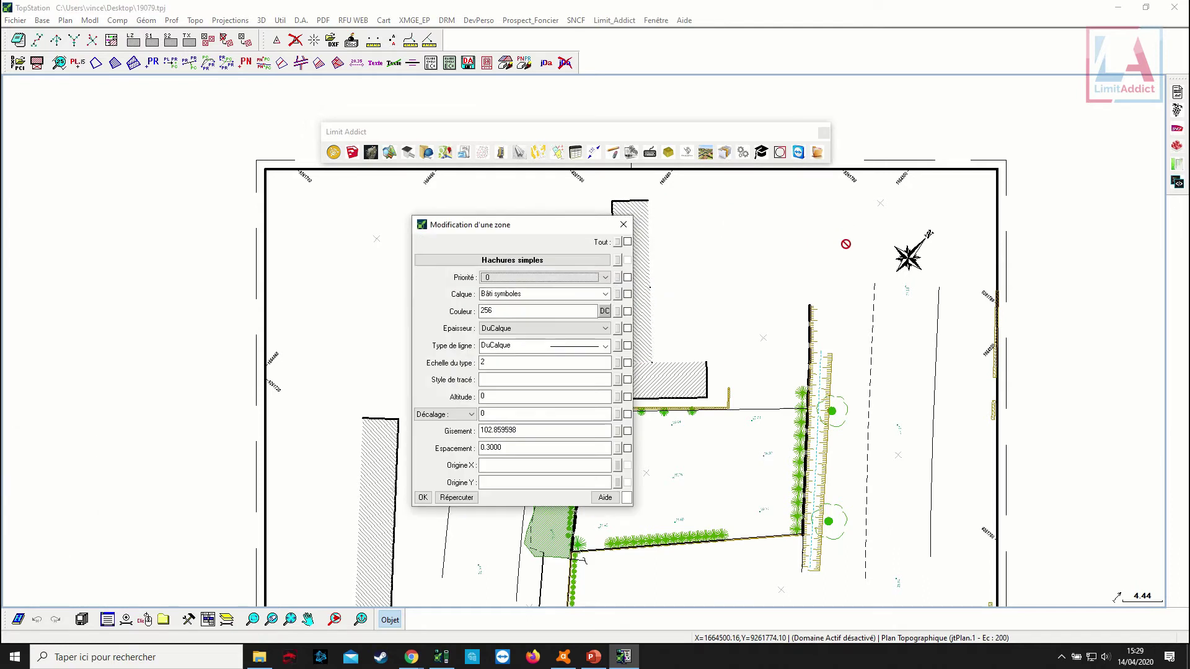
pyautogui.click(605, 328)
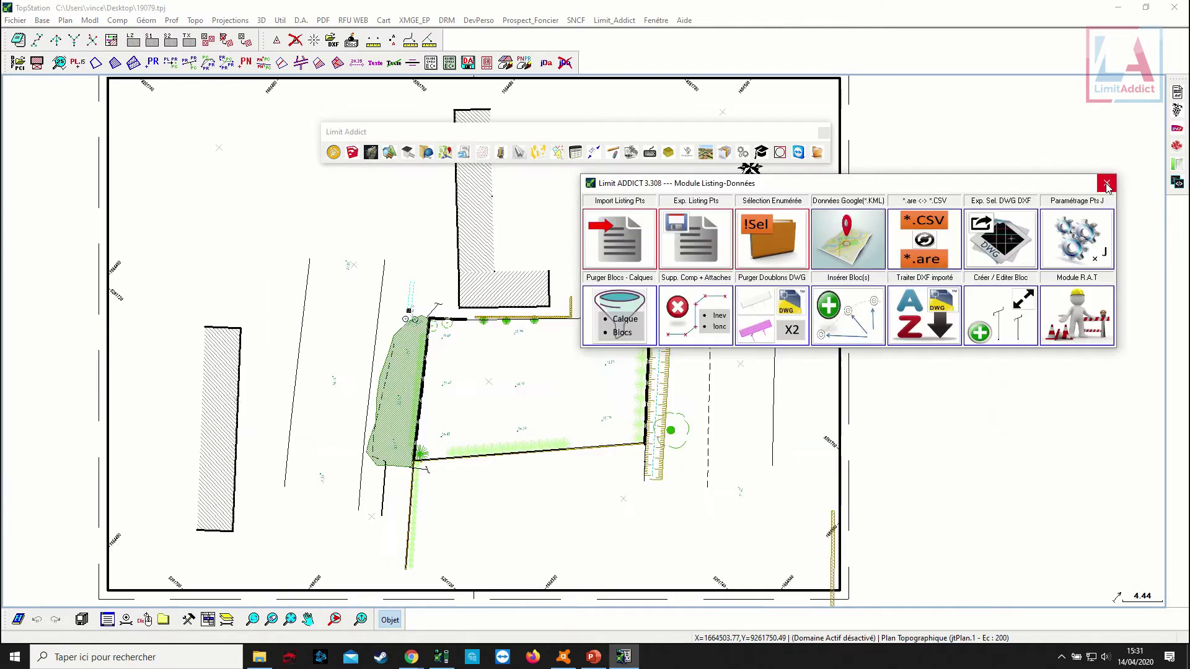
# Open the topographic object drawing menu and switch its map menu to LA_Topo_2018.
pyautogui.moveTo(564, 387); pyautogui.dragTo(709, 447, button='middle')
pyautogui.scroll(-1, 618, 229)
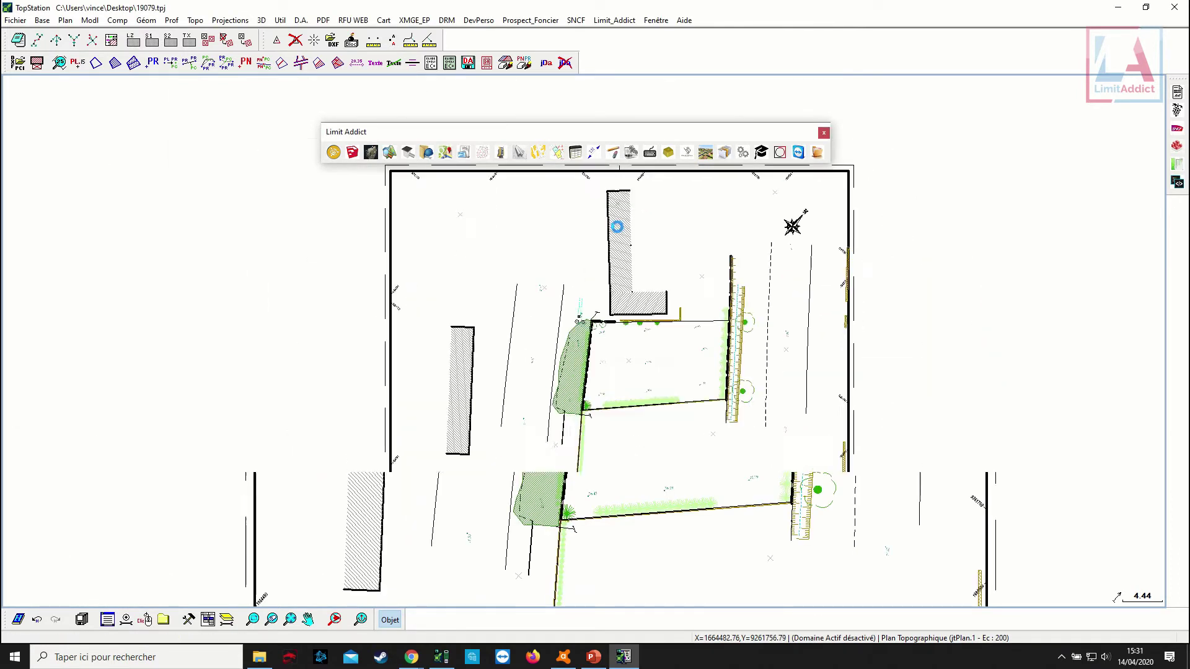
pyautogui.scroll(1, 580, 225)
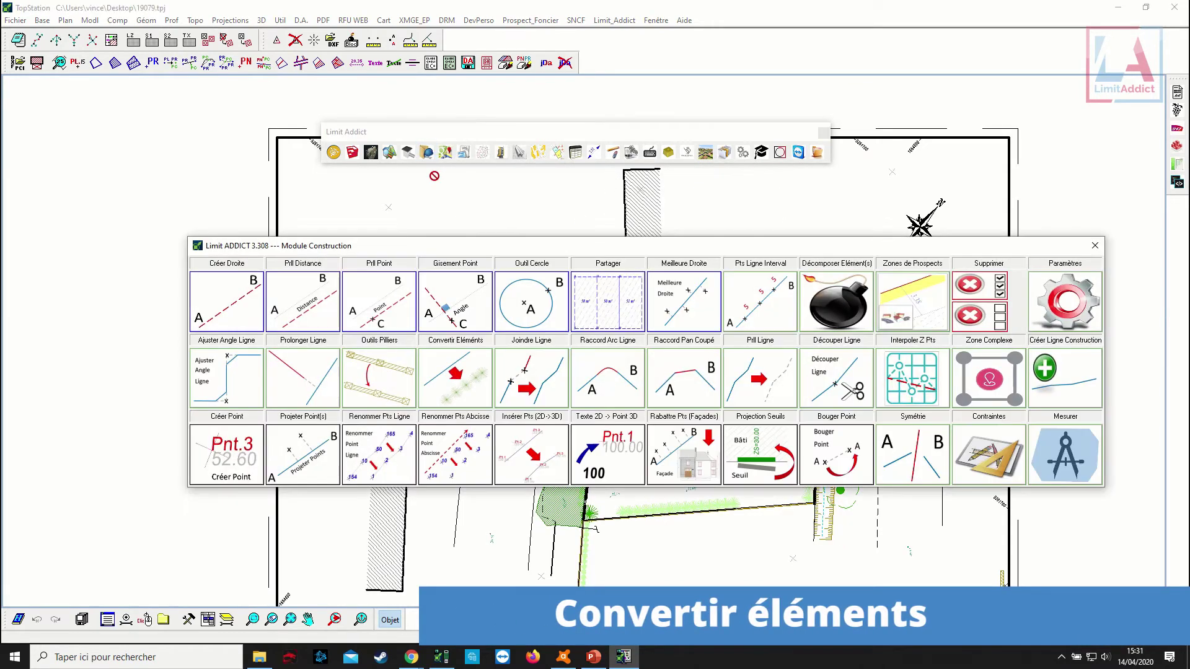
pyautogui.click(1095, 246)
pyautogui.click(390, 153)
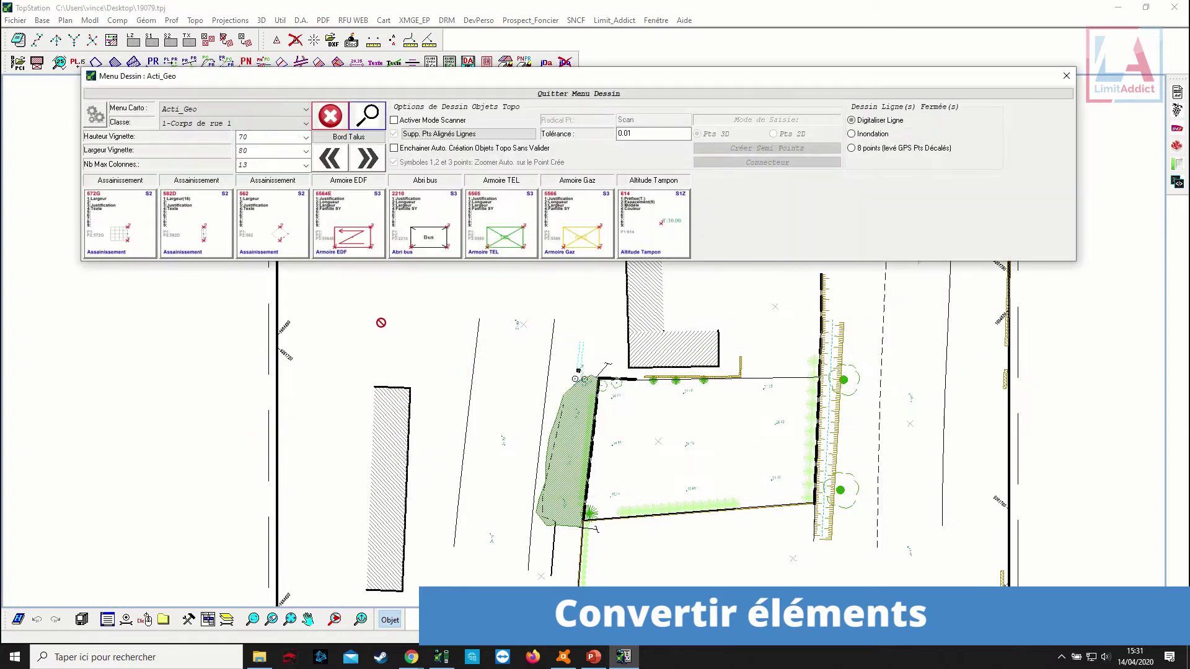
pyautogui.click(219, 111)
pyautogui.click(219, 160)
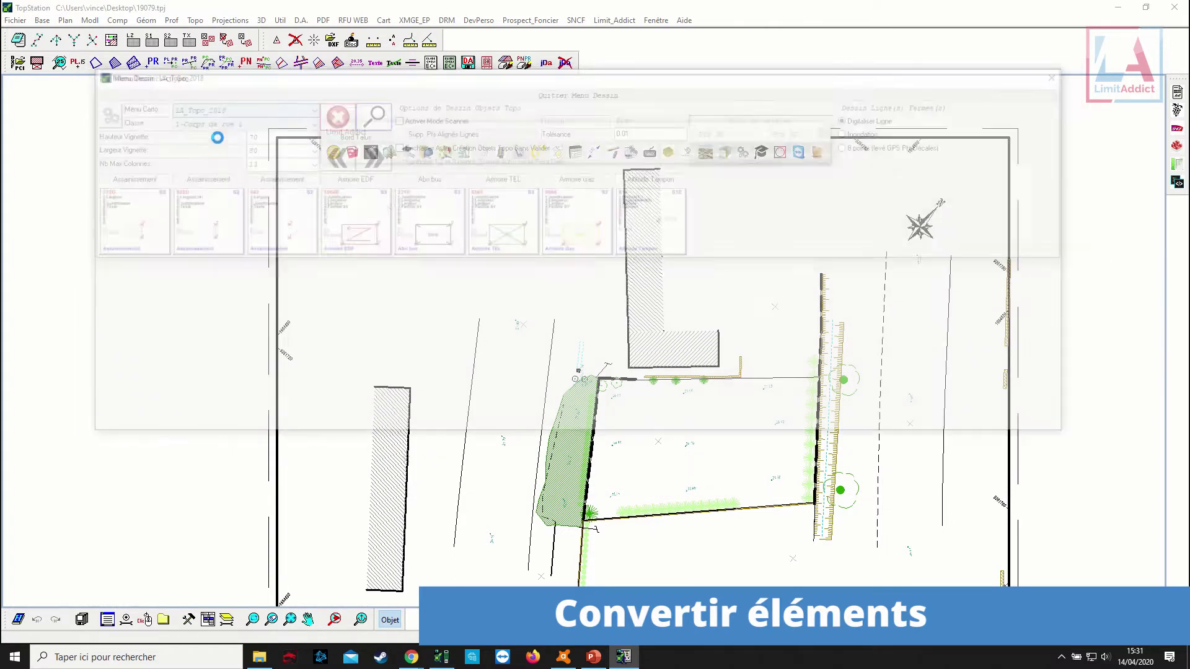
# Draw a sample Façade Bâtiment (1D) line from the Bati-Mur-Cloture class outside the plan frame, keeping its default properties.
pyautogui.click(220, 123)
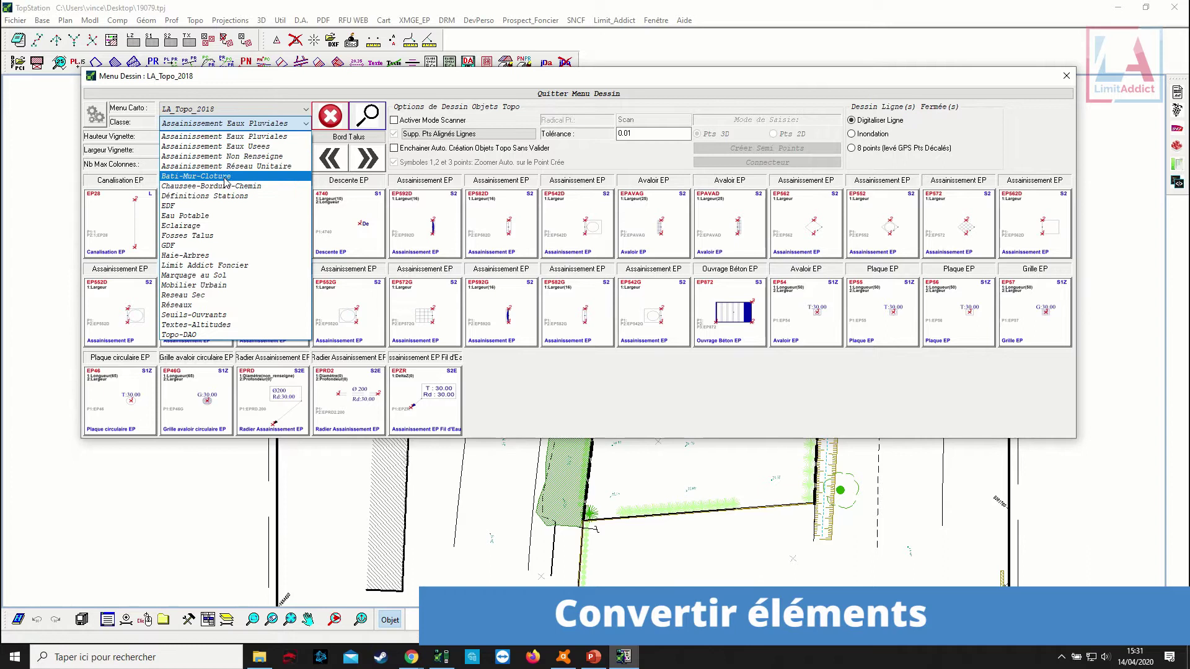
pyautogui.click(226, 178)
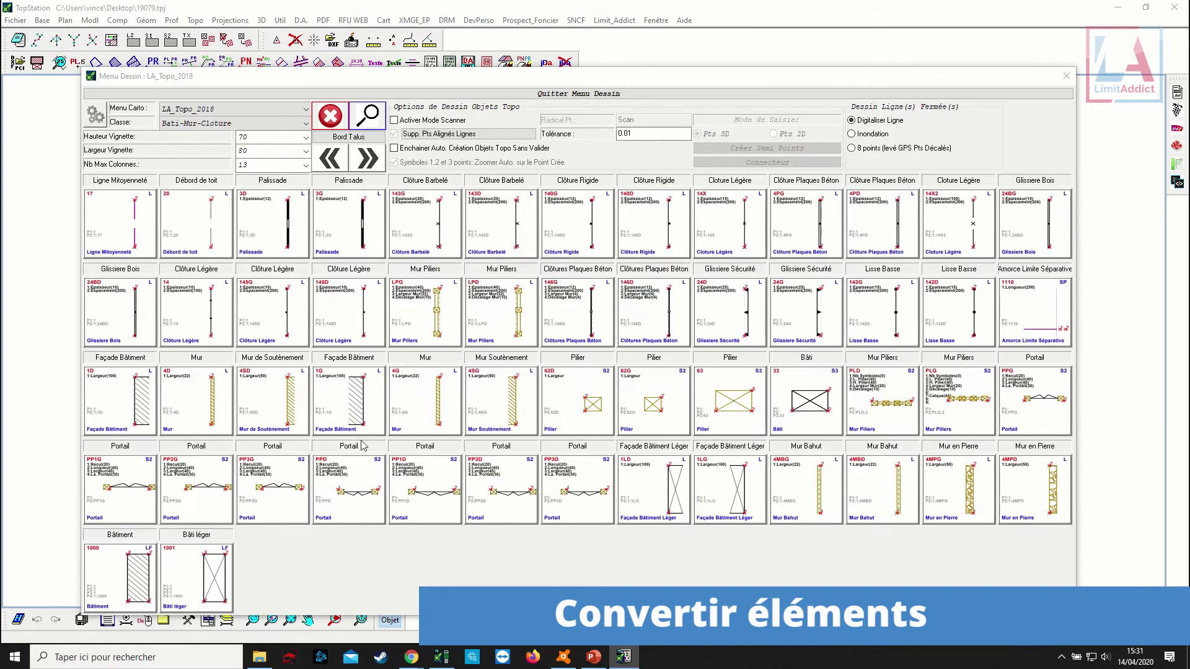
pyautogui.click(136, 429)
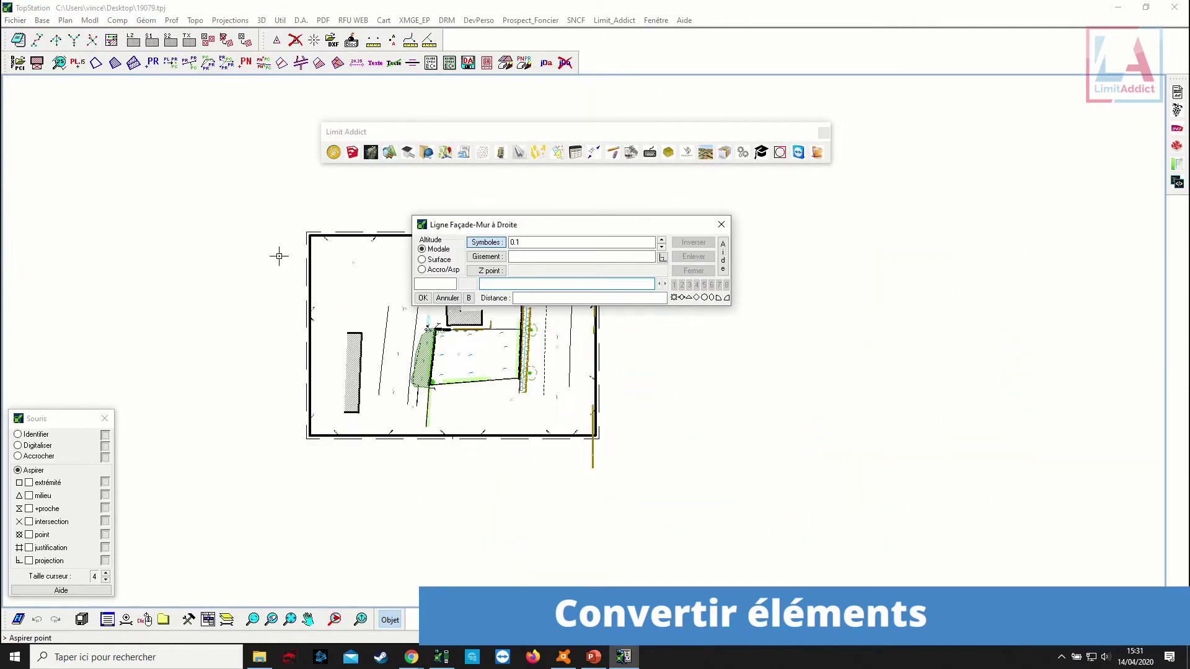
pyautogui.click(248, 200)
pyautogui.rightClick(248, 201)
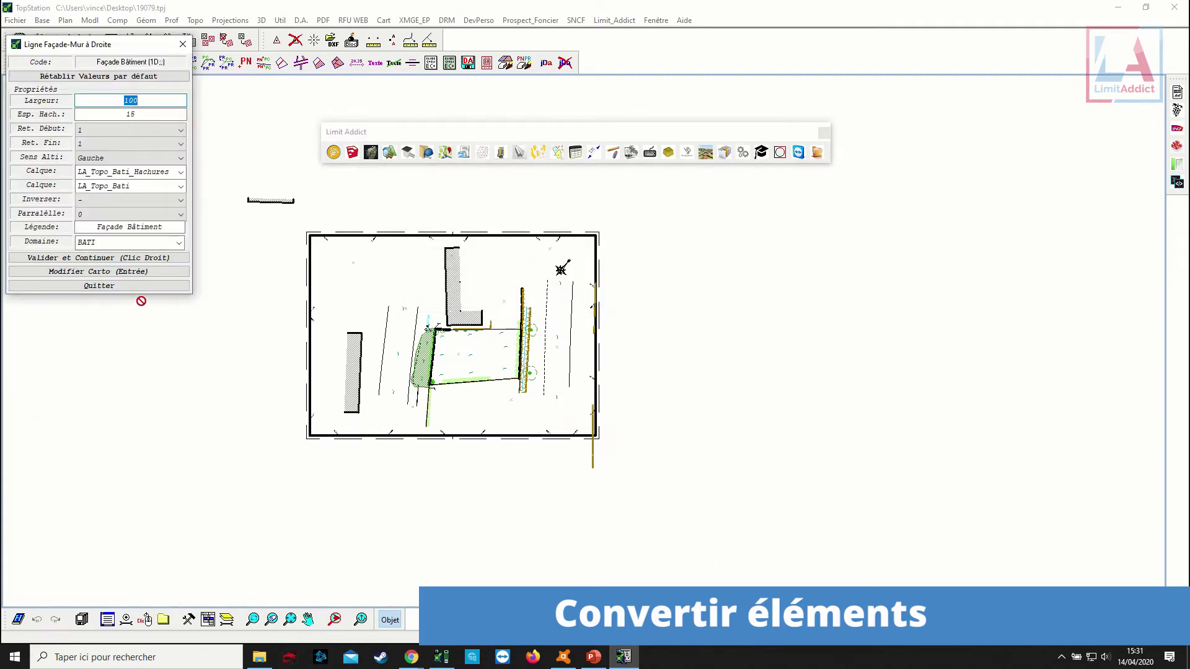
pyautogui.click(119, 260)
pyautogui.click(450, 297)
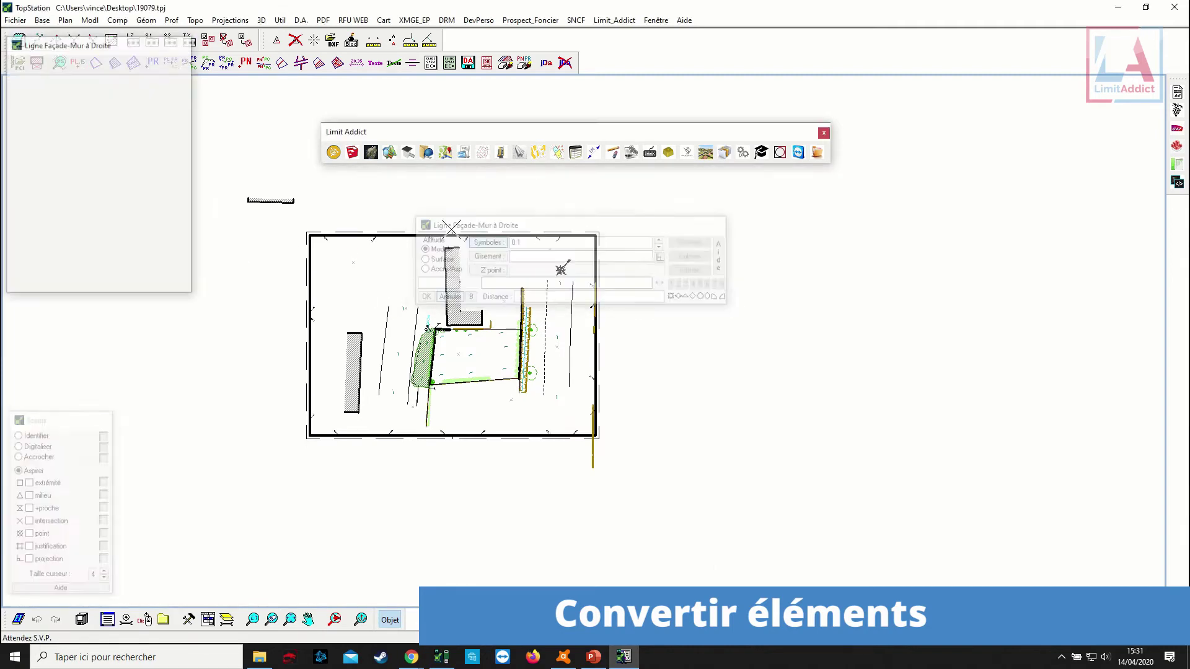
pyautogui.press('Escape')
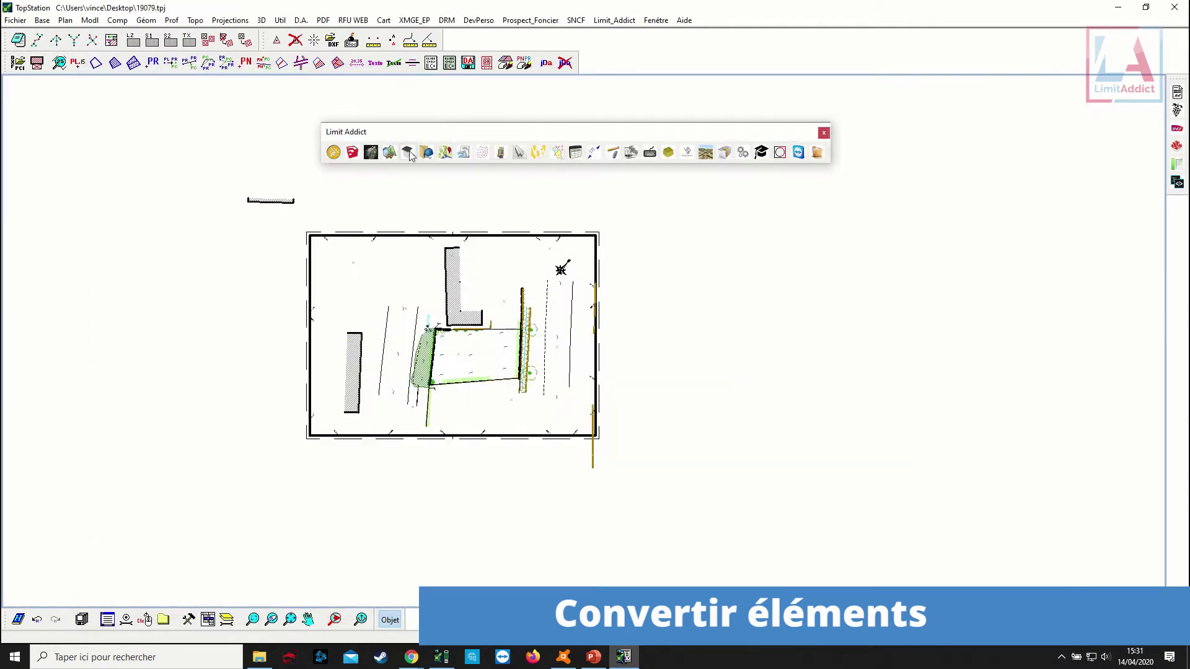
# Set up a line conversion with the sample façade as support line, filtering the DXF drawing elements by layer Bâti.
pyautogui.click(426, 152)
pyautogui.click(460, 382)
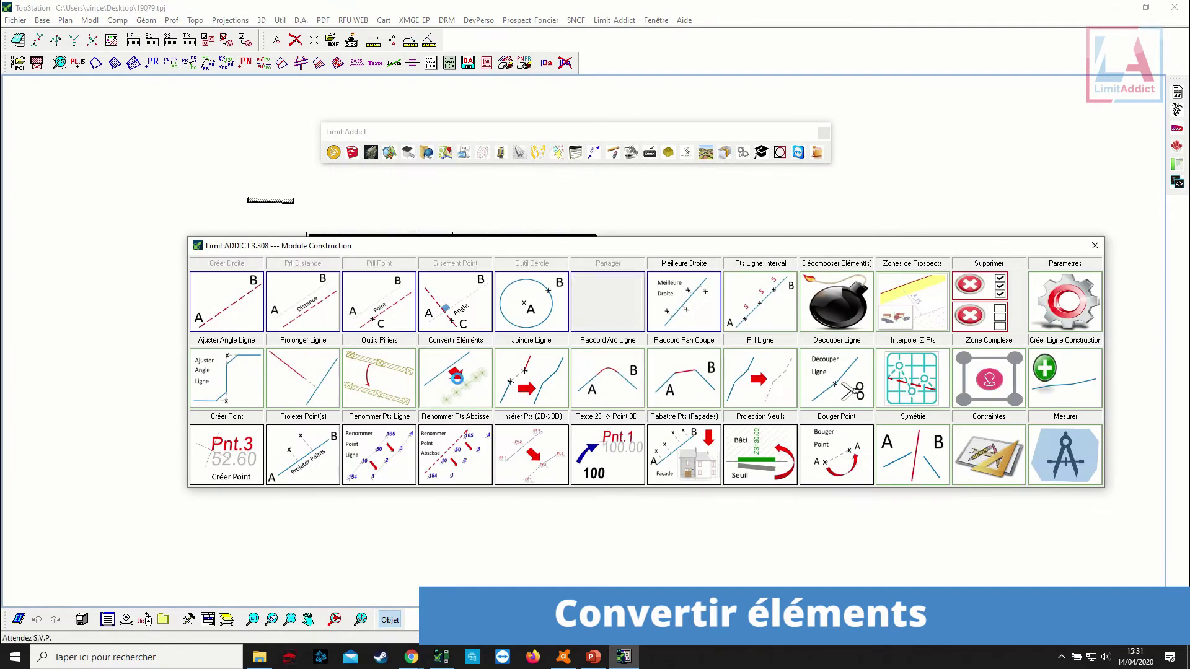
pyautogui.moveTo(382, 177); pyautogui.dragTo(586, 212)
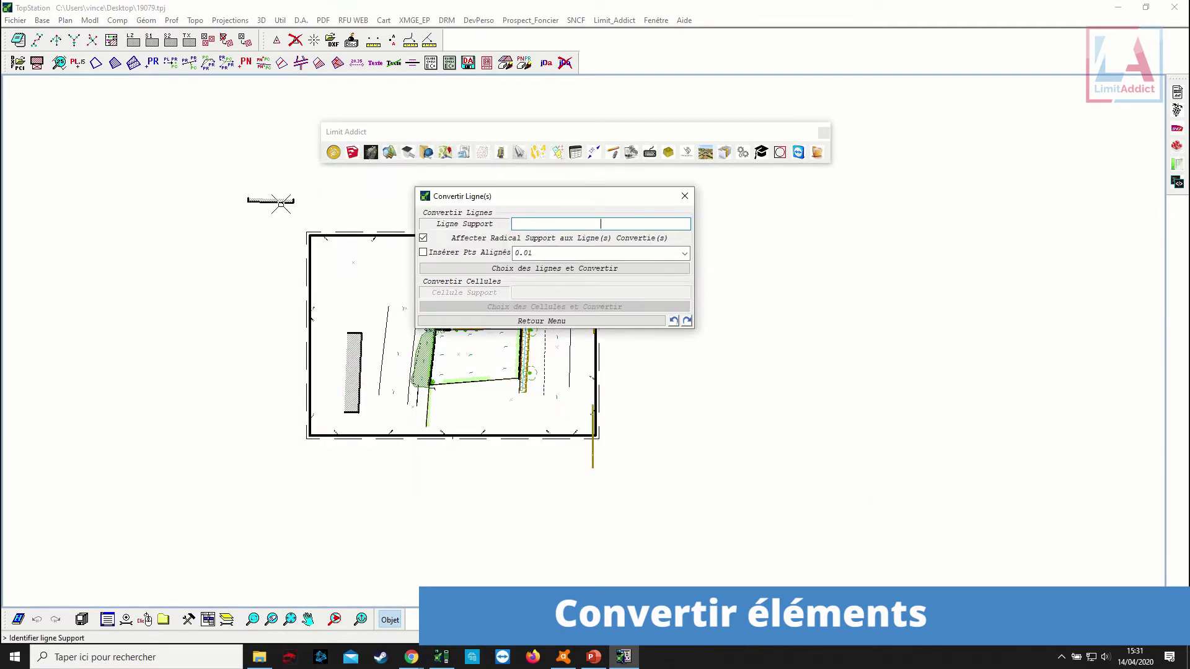
pyautogui.click(534, 273)
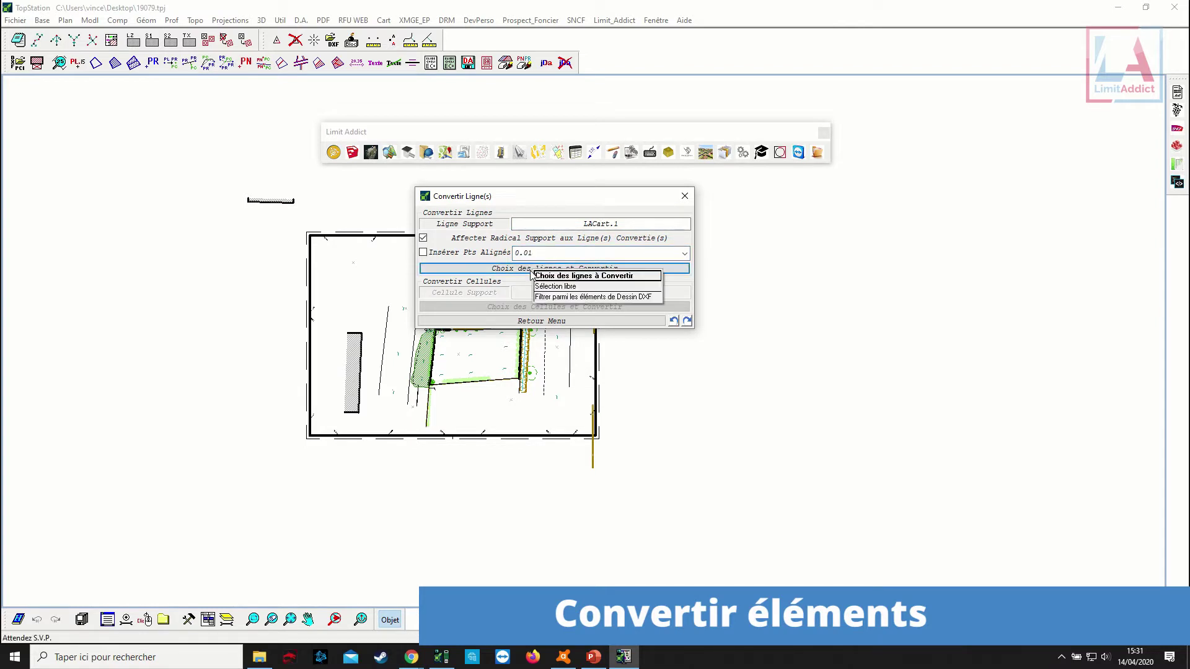
pyautogui.click(574, 297)
pyautogui.scroll(3, 471, 280)
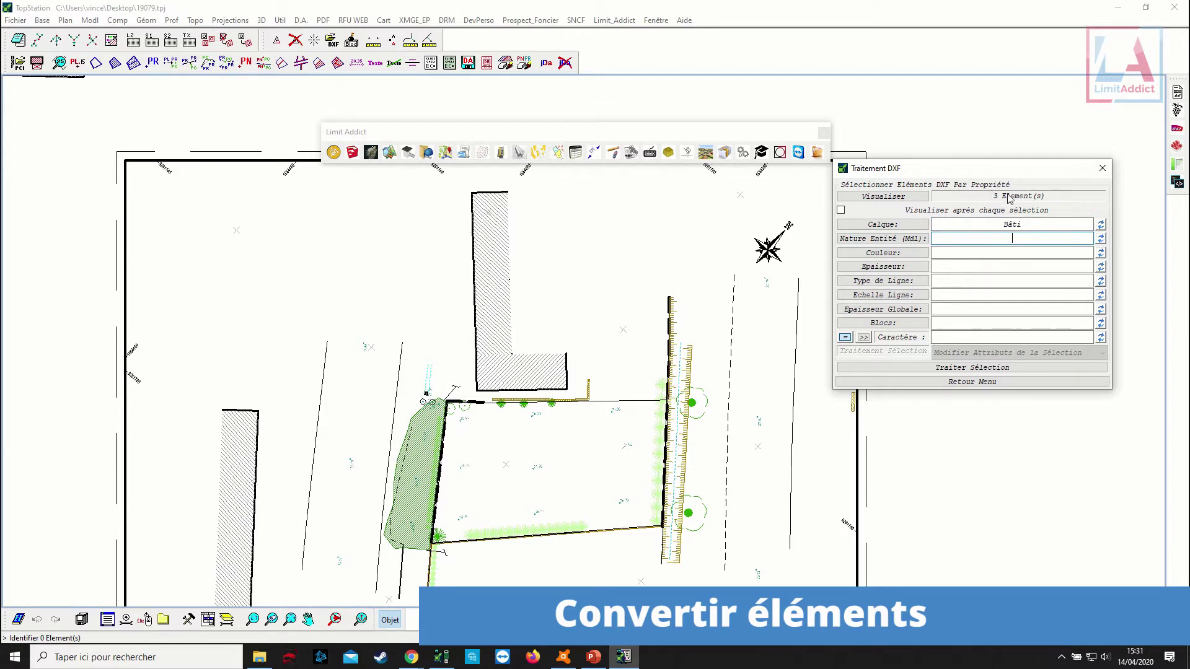
# Preview the filtered building lines, convert them to the support façade's type and leave the construction module.
pyautogui.click(898, 198)
pyautogui.scroll(-3, 365, 361)
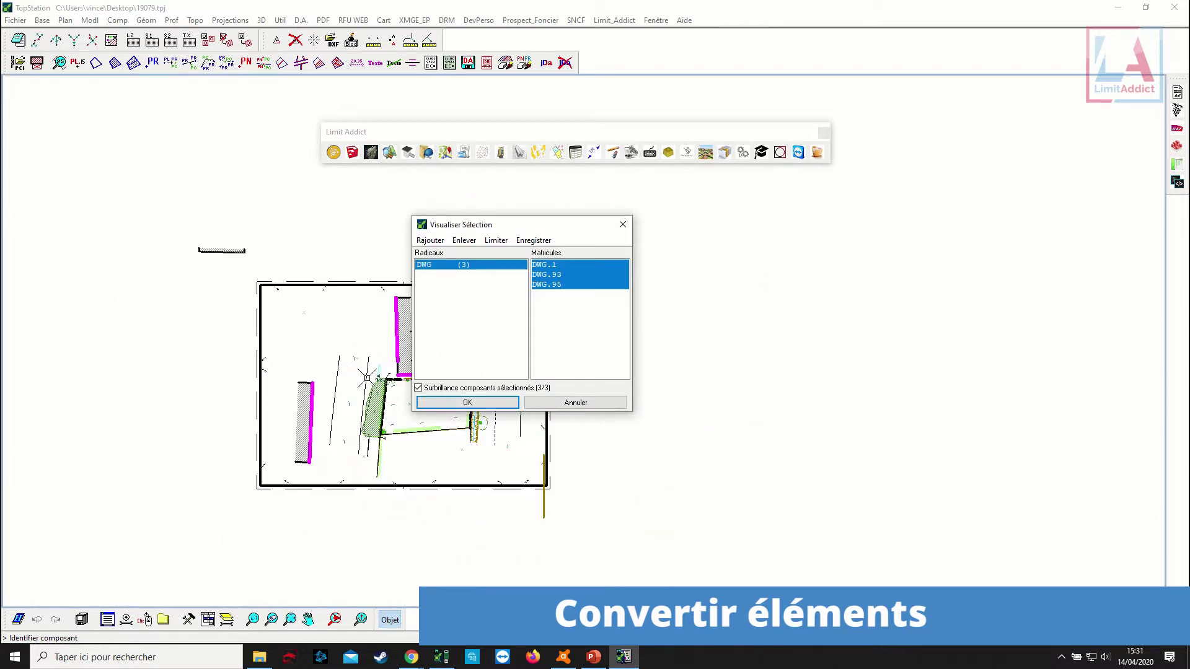
pyautogui.click(462, 404)
pyautogui.scroll(3, 391, 353)
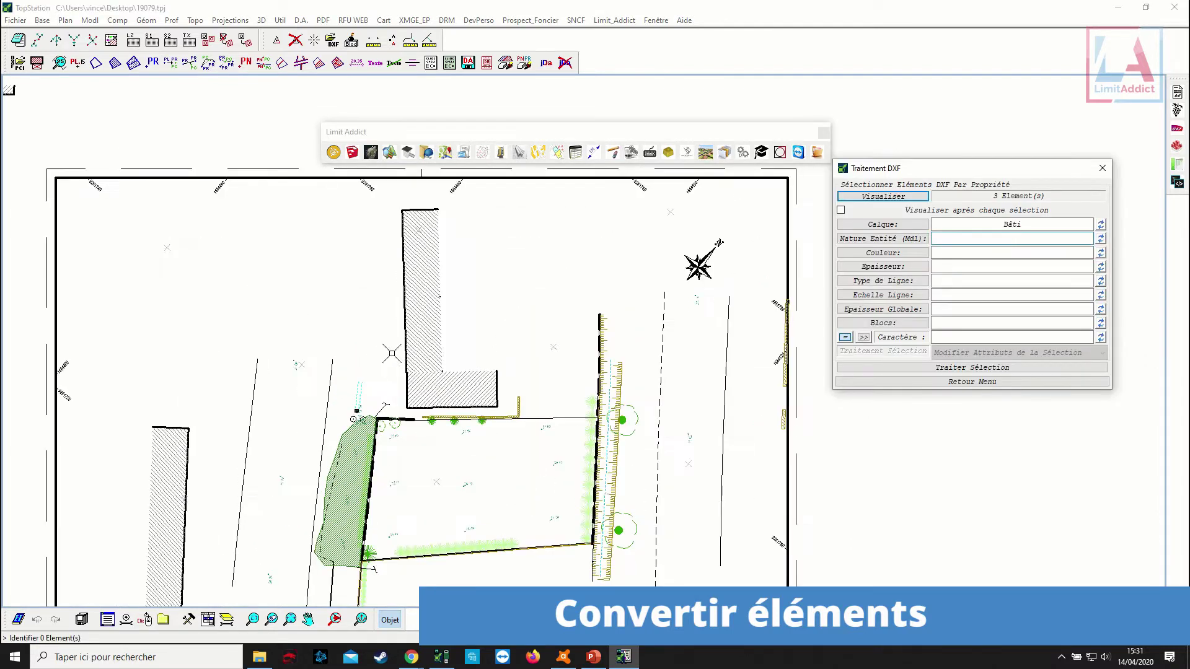
pyautogui.click(972, 367)
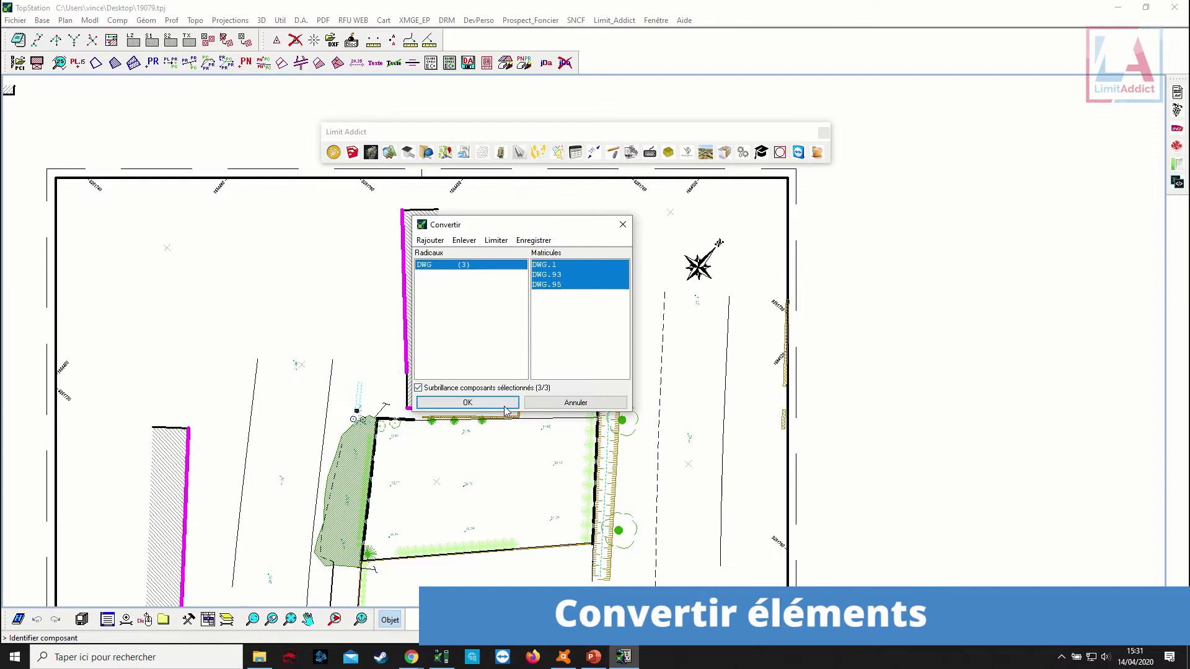
pyautogui.click(504, 406)
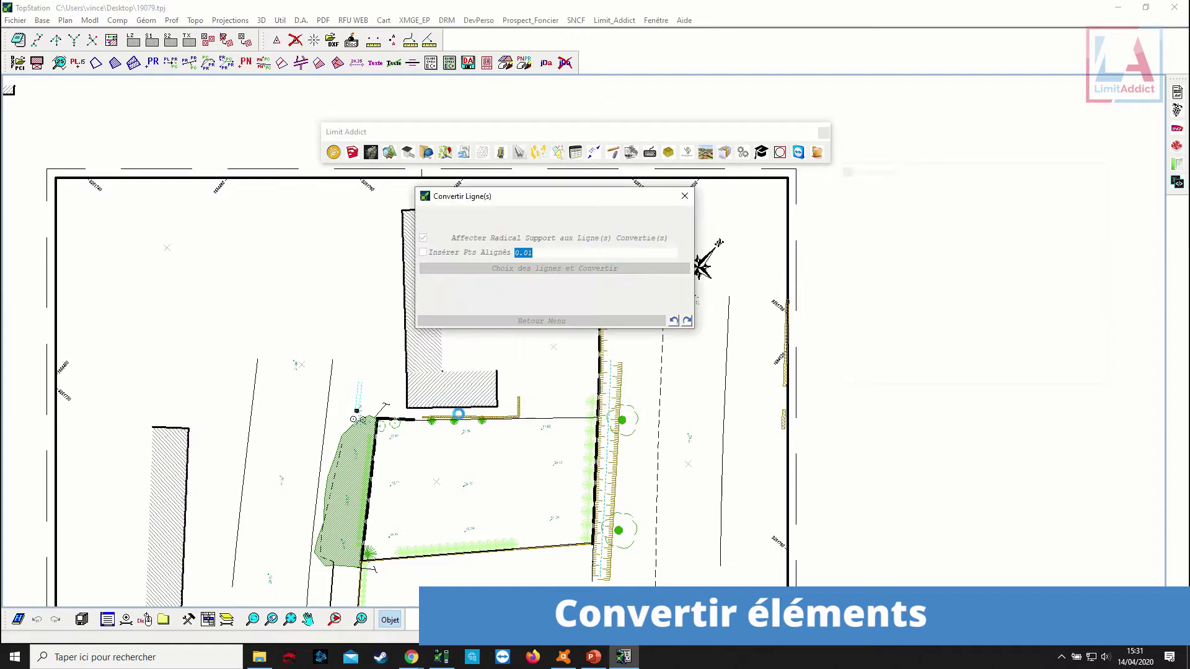
pyautogui.click(503, 323)
pyautogui.click(1094, 247)
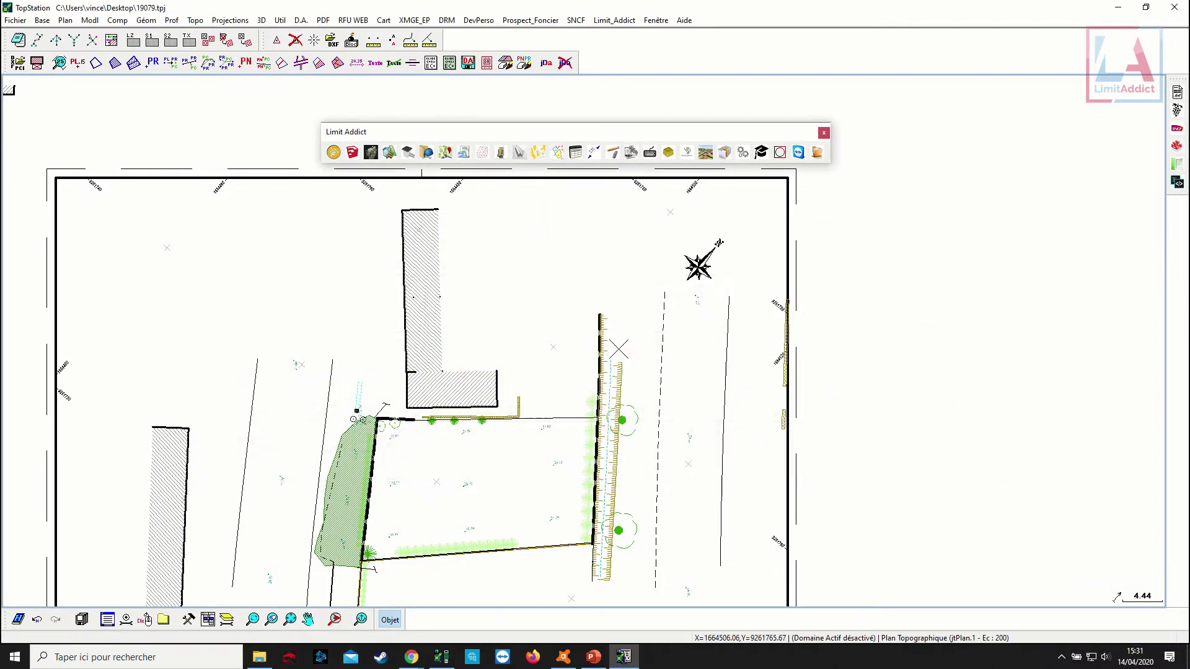
# Examine the properties of the hatching inside the L-shaped building, leaving them unmodified.
pyautogui.scroll(1, 440, 316)
pyautogui.scroll(-2, 440, 316)
pyautogui.moveTo(396, 325); pyautogui.dragTo(457, 346, button='middle')
pyautogui.scroll(1, 434, 389)
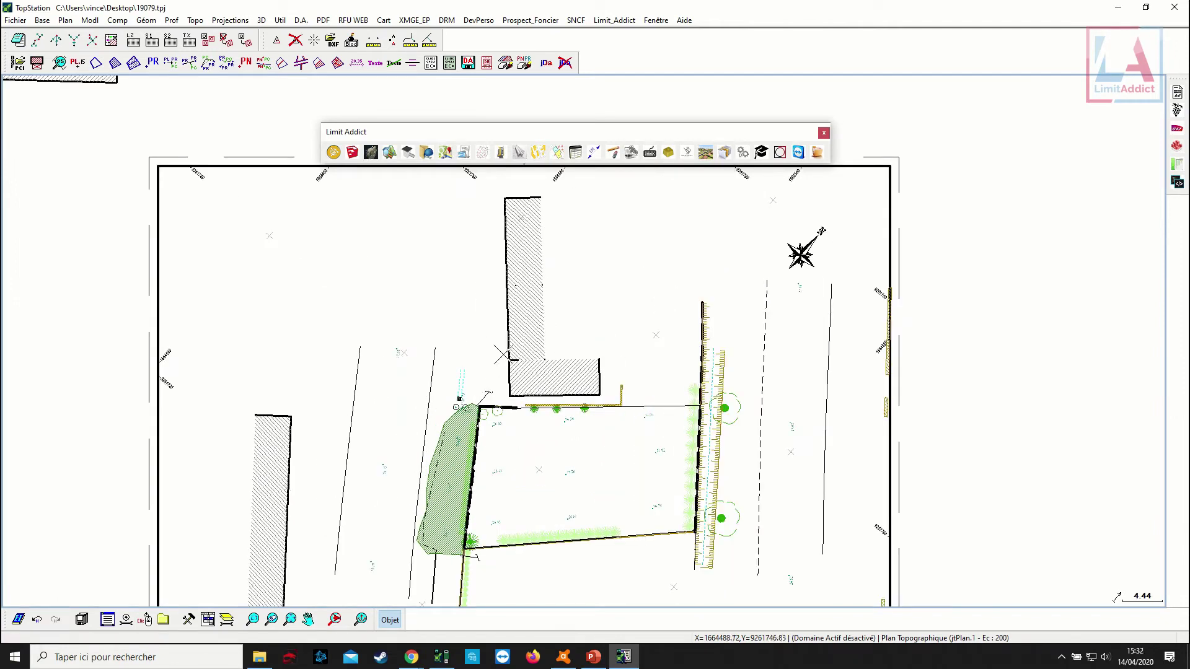
pyautogui.scroll(1, 515, 318)
pyautogui.click(779, 152)
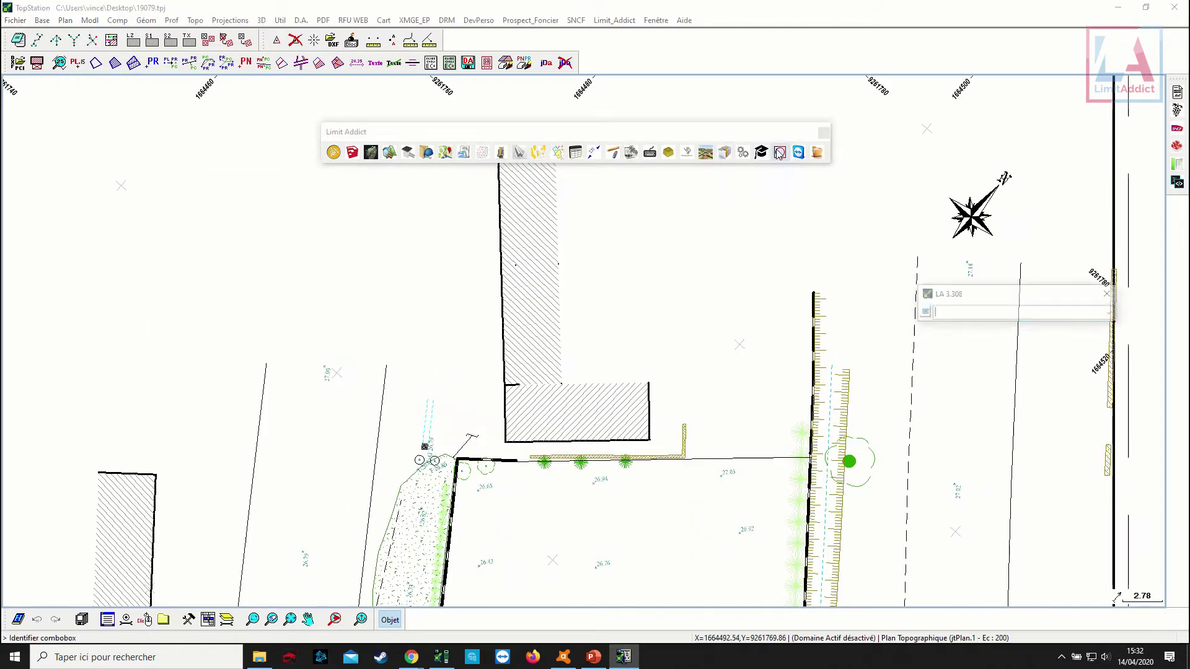
pyautogui.doubleClick(502, 345)
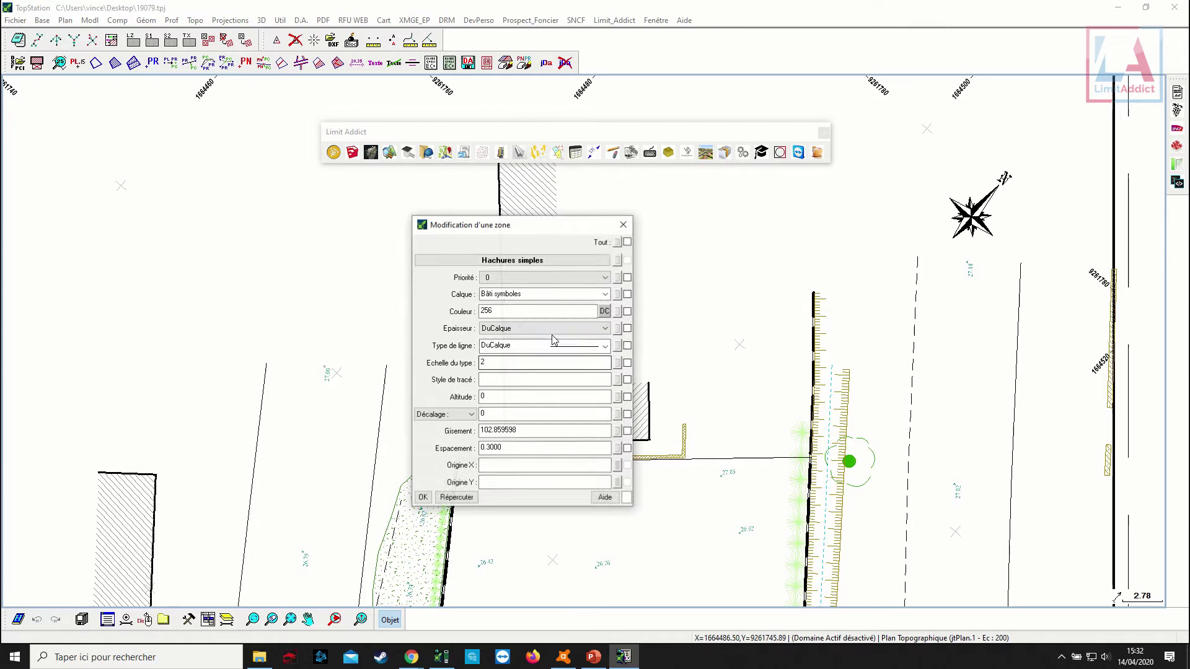
pyautogui.click(622, 224)
pyautogui.click(550, 352)
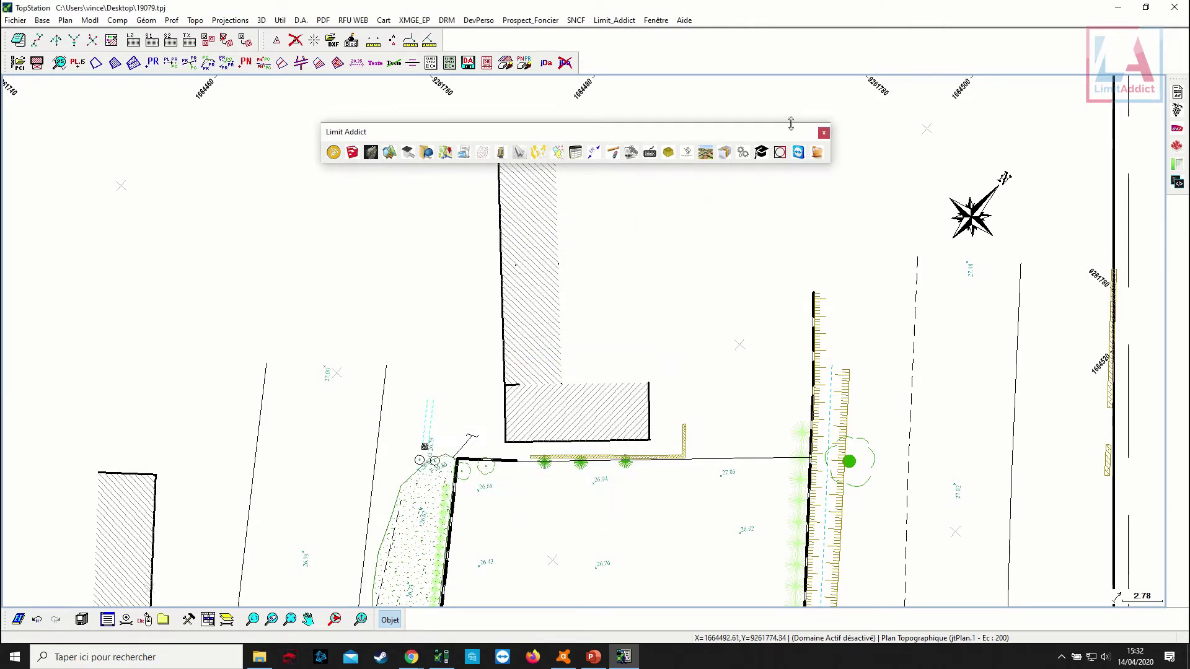
# Examine the façade-wall properties of the L-shaped building's converted outline and exit without saving modified data.
pyautogui.doubleClick(500, 366)
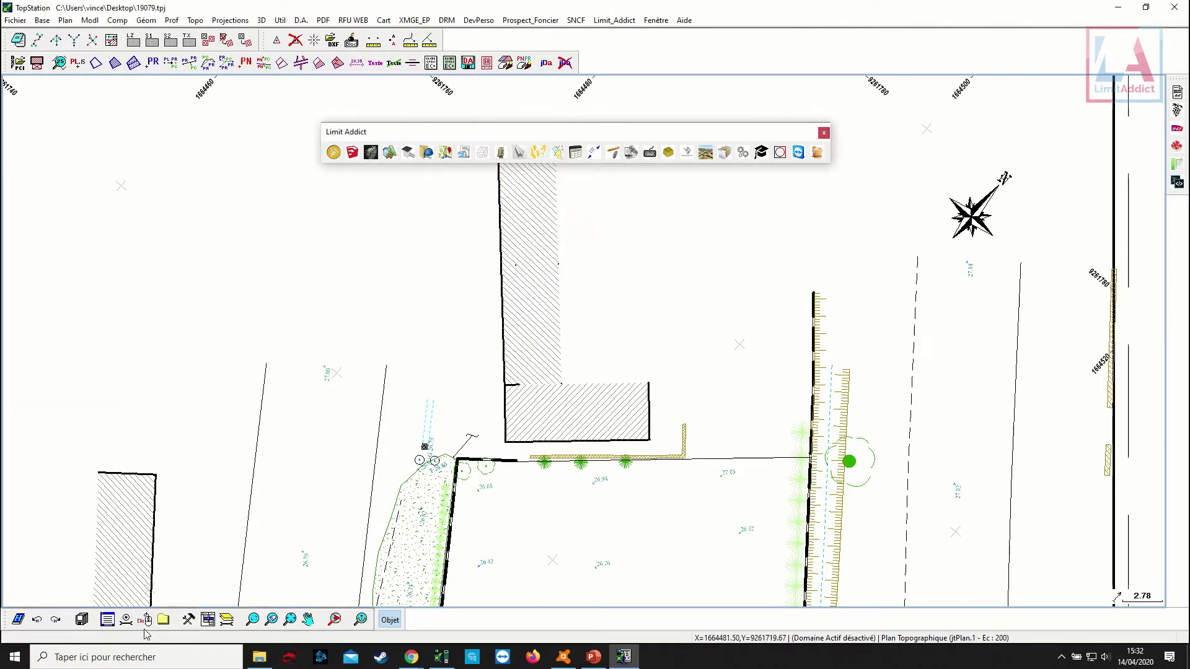
pyautogui.click(779, 152)
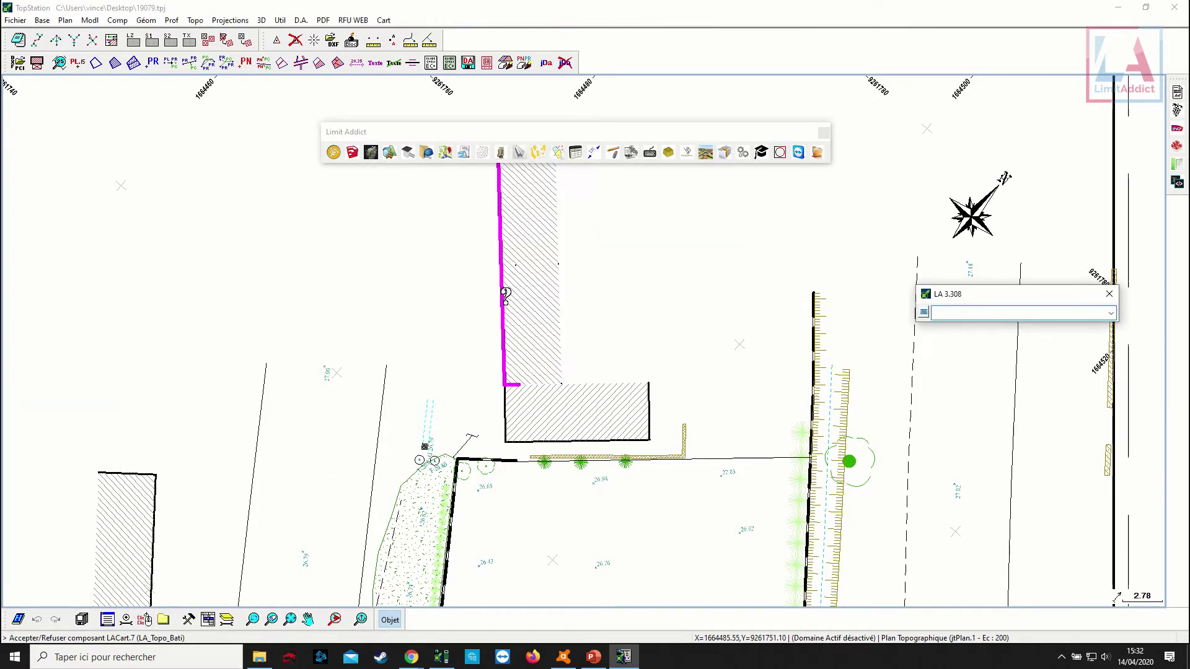
pyautogui.click(505, 296)
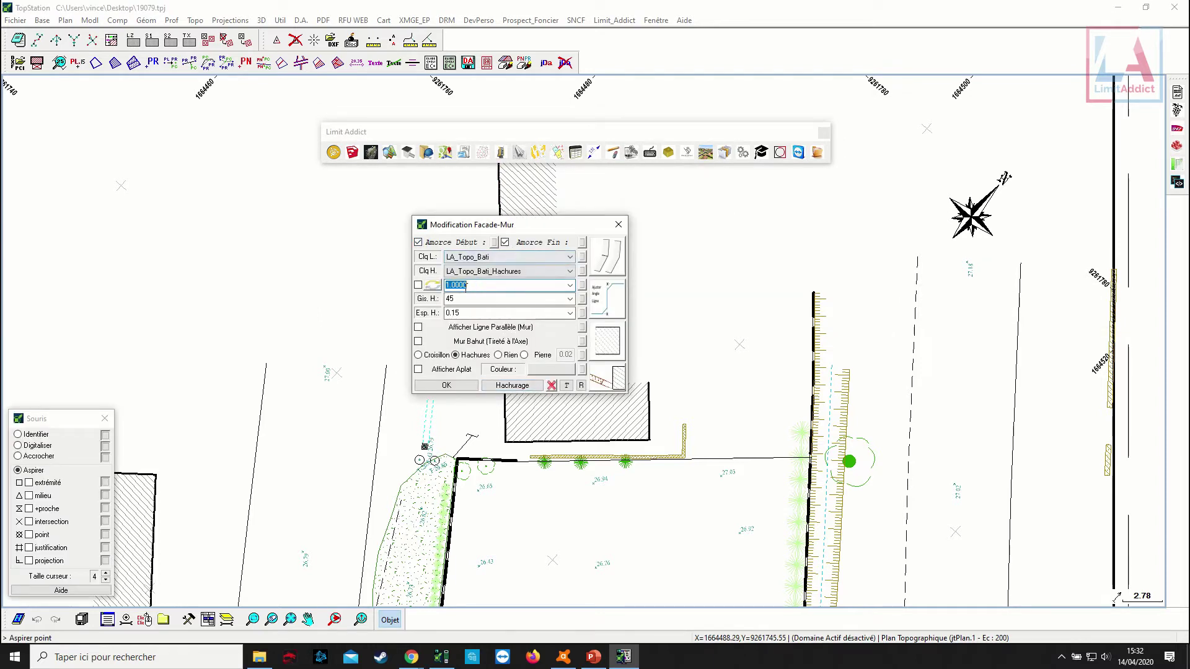
pyautogui.moveTo(543, 228); pyautogui.dragTo(374, 237)
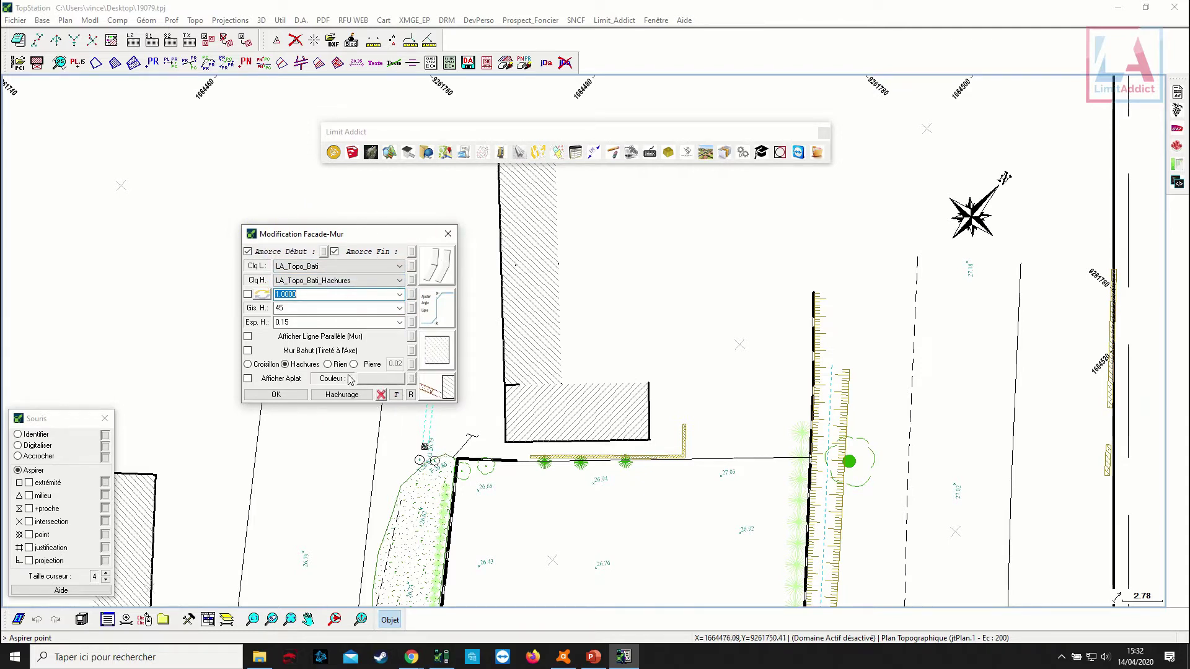
pyautogui.click(449, 239)
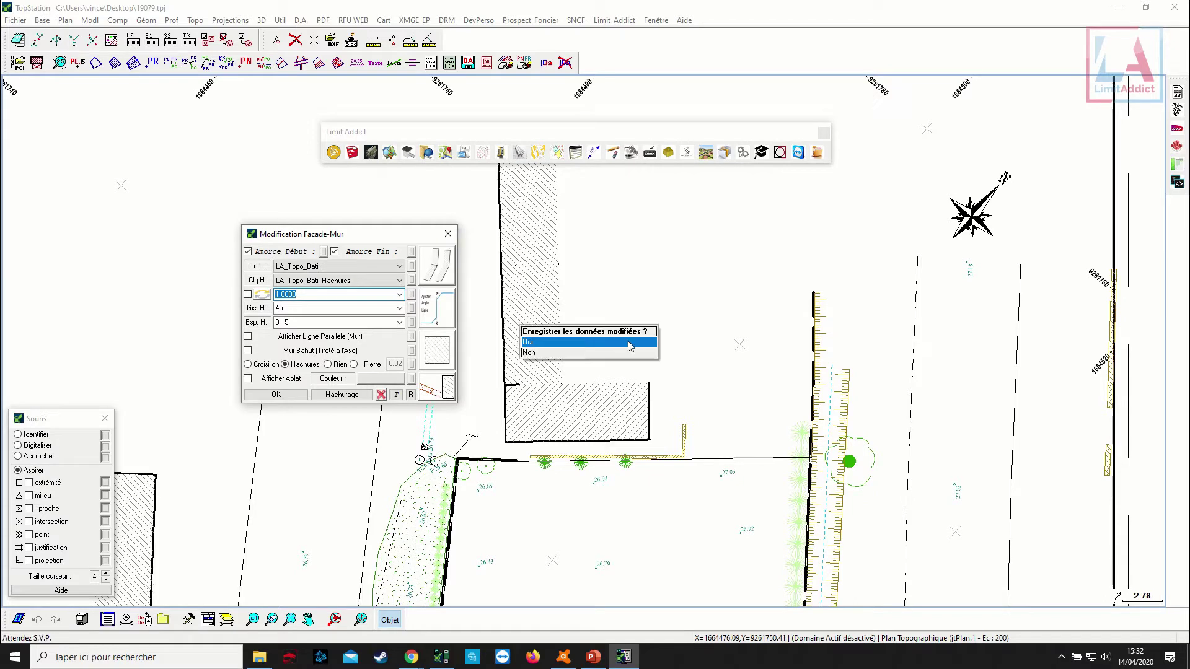
pyautogui.click(606, 355)
# Open the imported DXF processing tool of the listing and data module and review the available selection treatments.
pyautogui.scroll(-2, 553, 335)
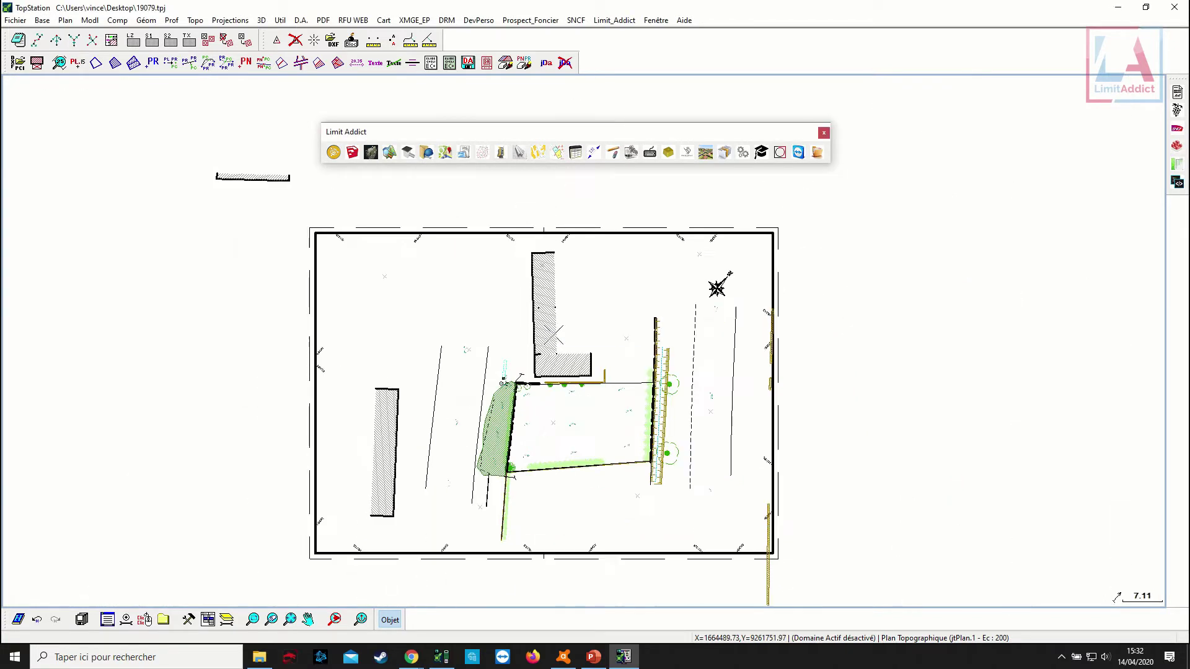
pyautogui.scroll(2, 555, 335)
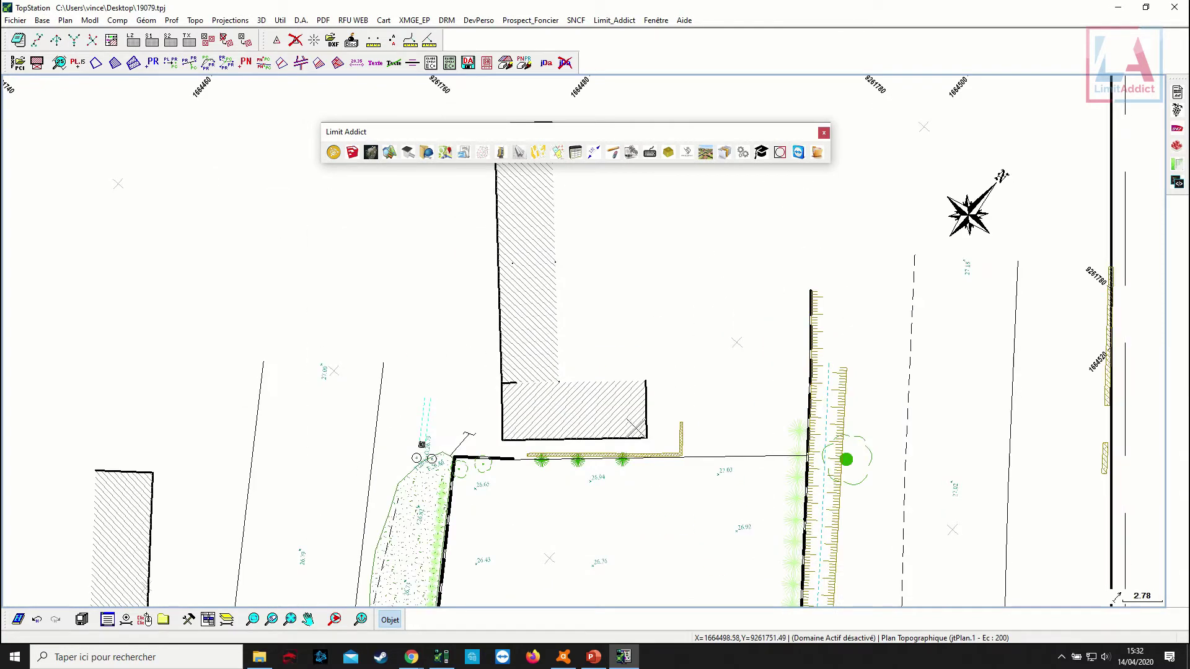
pyautogui.scroll(-1, 535, 393)
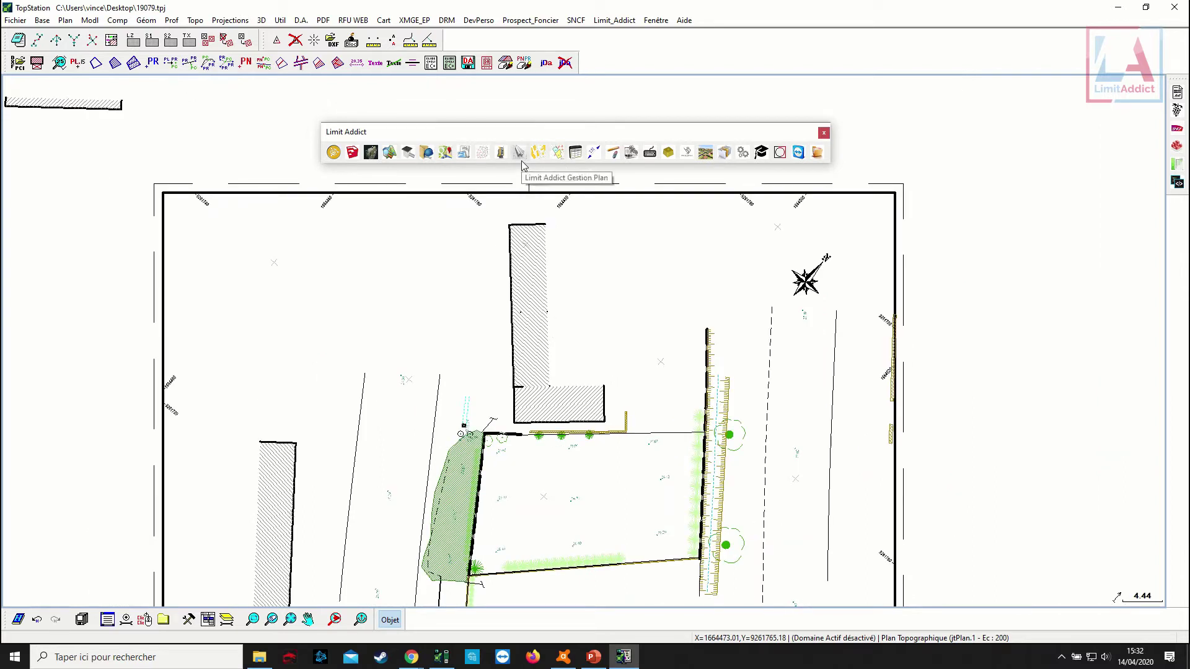
pyautogui.click(630, 154)
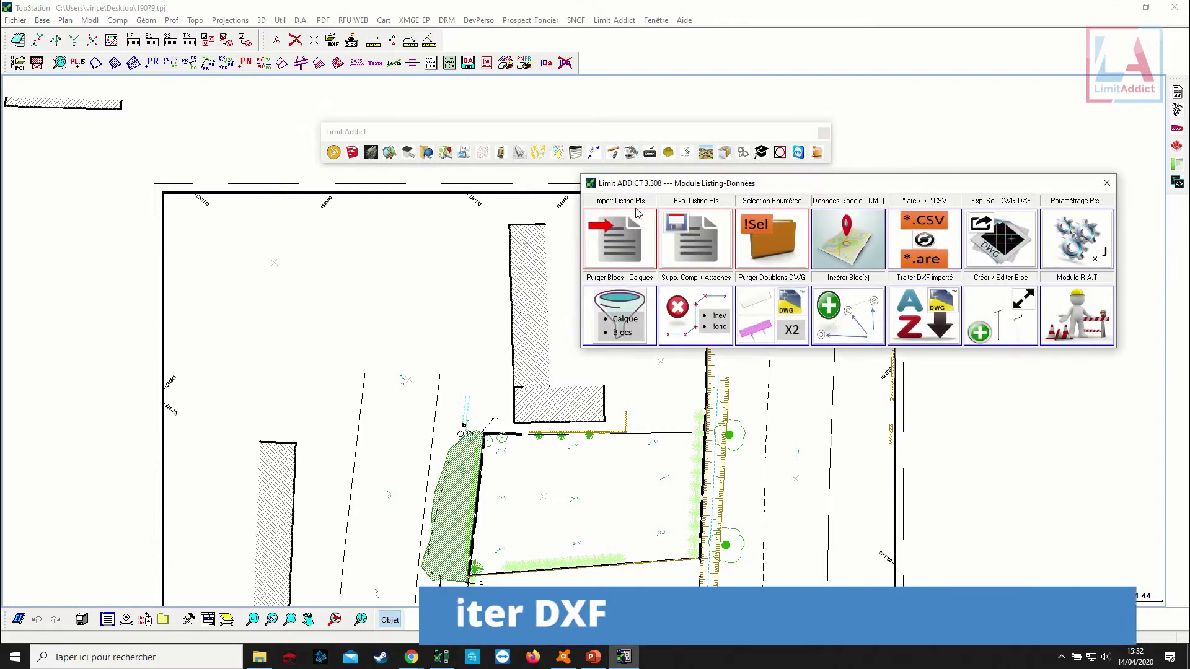
pyautogui.click(802, 276)
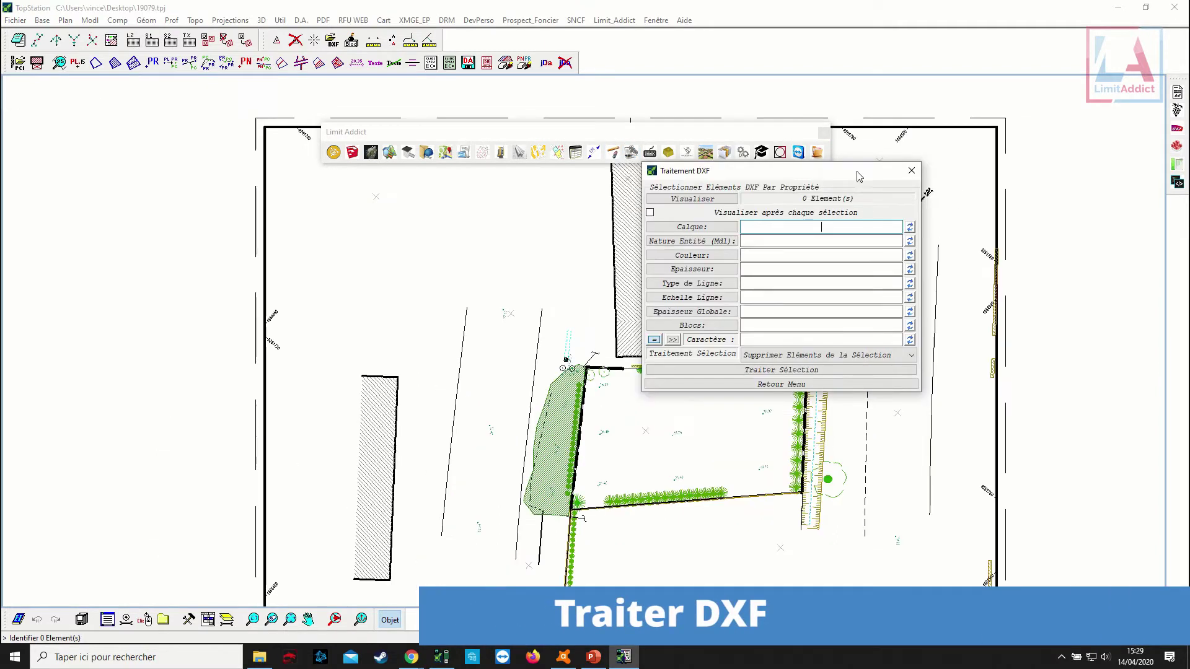
pyautogui.moveTo(820, 173); pyautogui.dragTo(1014, 171)
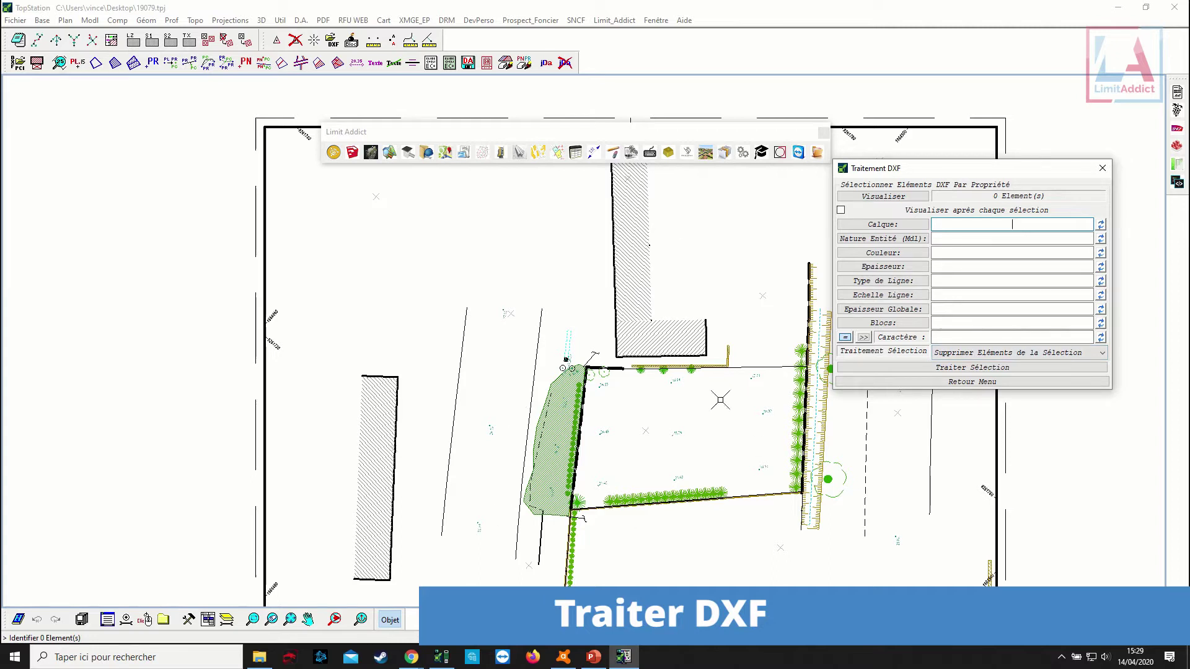
pyautogui.click(1045, 353)
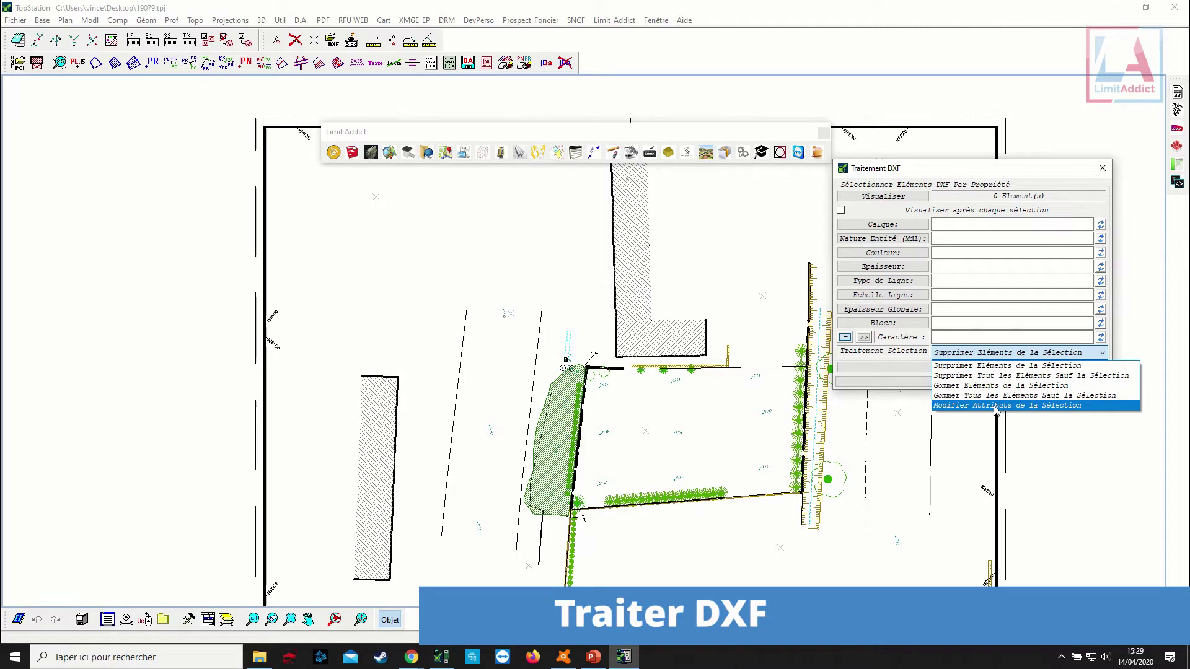
# Select the DXF elements on layer Haies and set the selection treatment to Modifier Attributs de la Sélection.
pyautogui.click(966, 233)
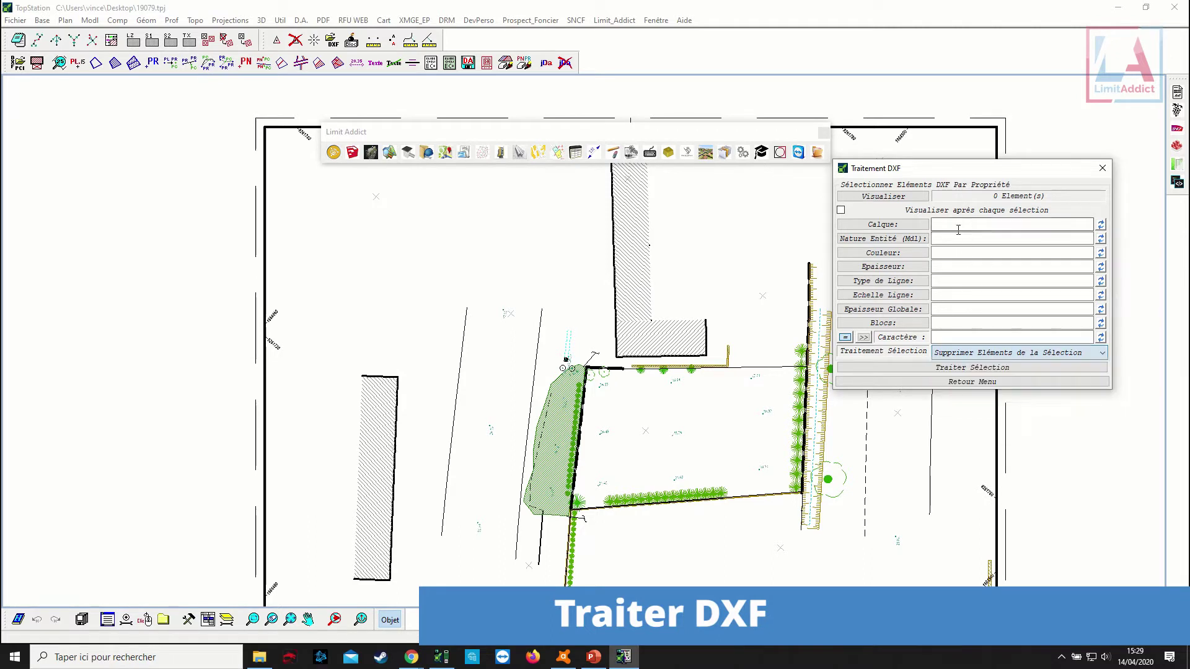
pyautogui.scroll(2, 571, 466)
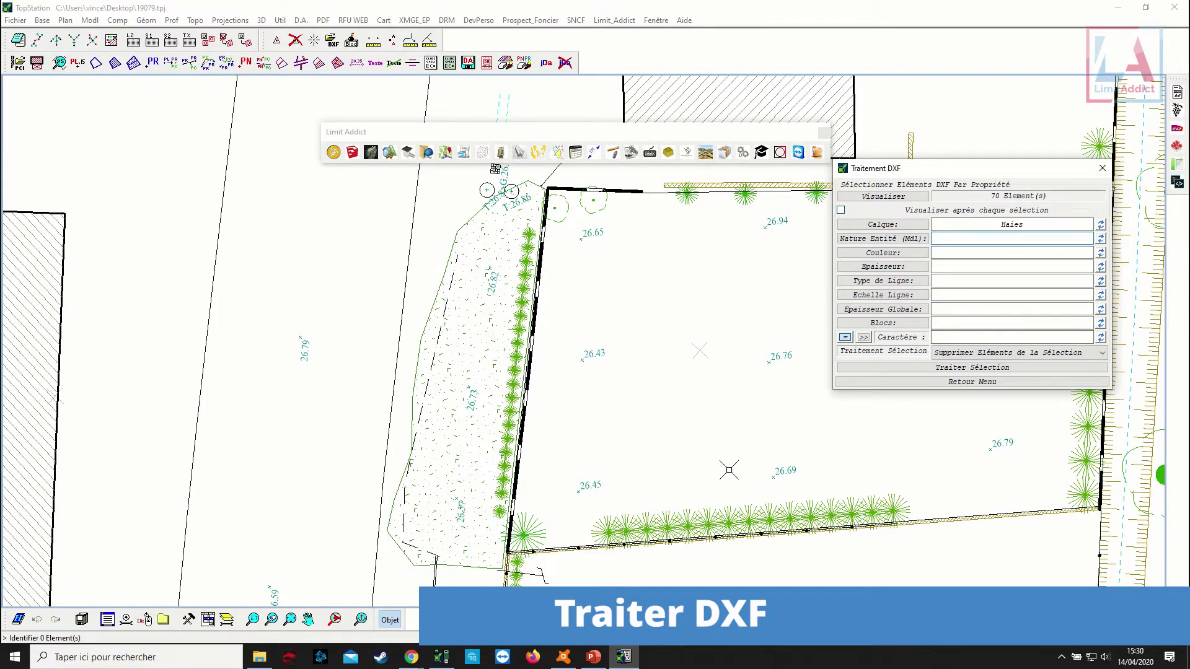
pyautogui.click(1008, 353)
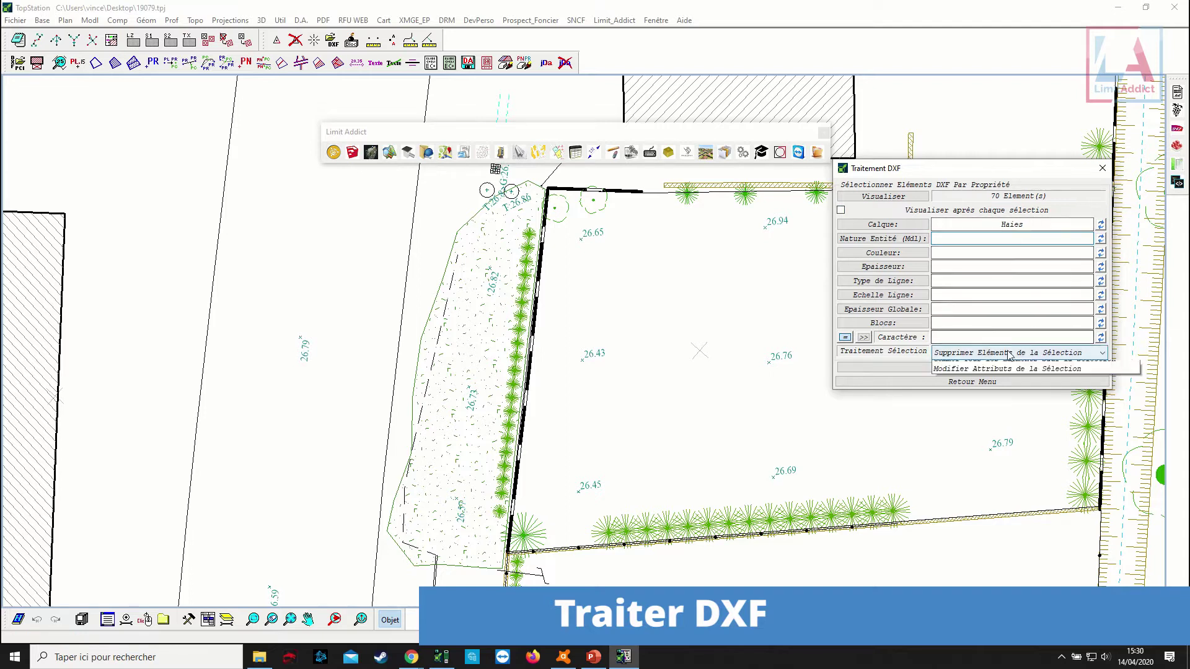
pyautogui.click(1009, 406)
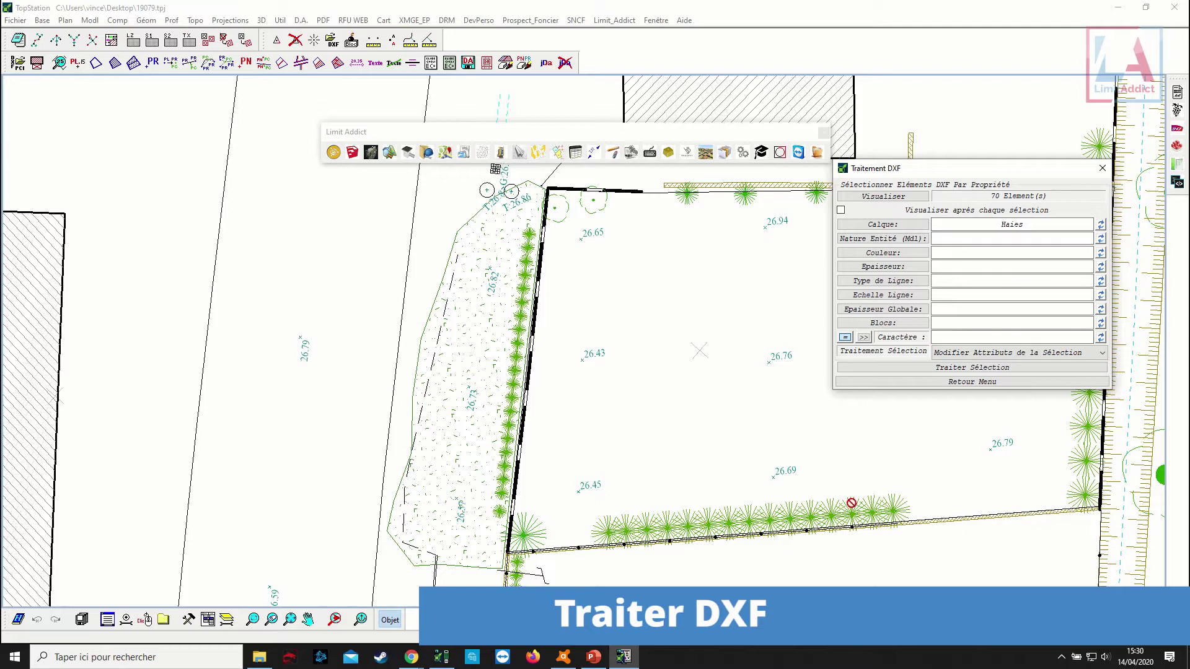
# Assign a light green colour to the selected hedge elements, keeping all their other attributes.
pyautogui.click(973, 366)
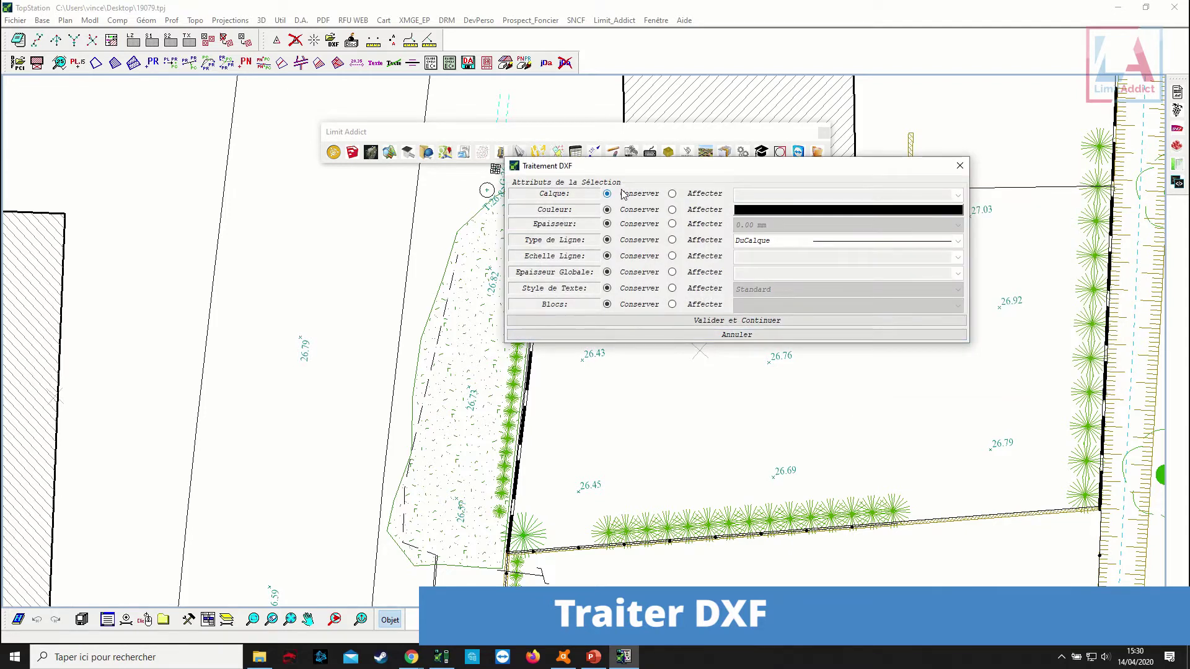
pyautogui.click(767, 210)
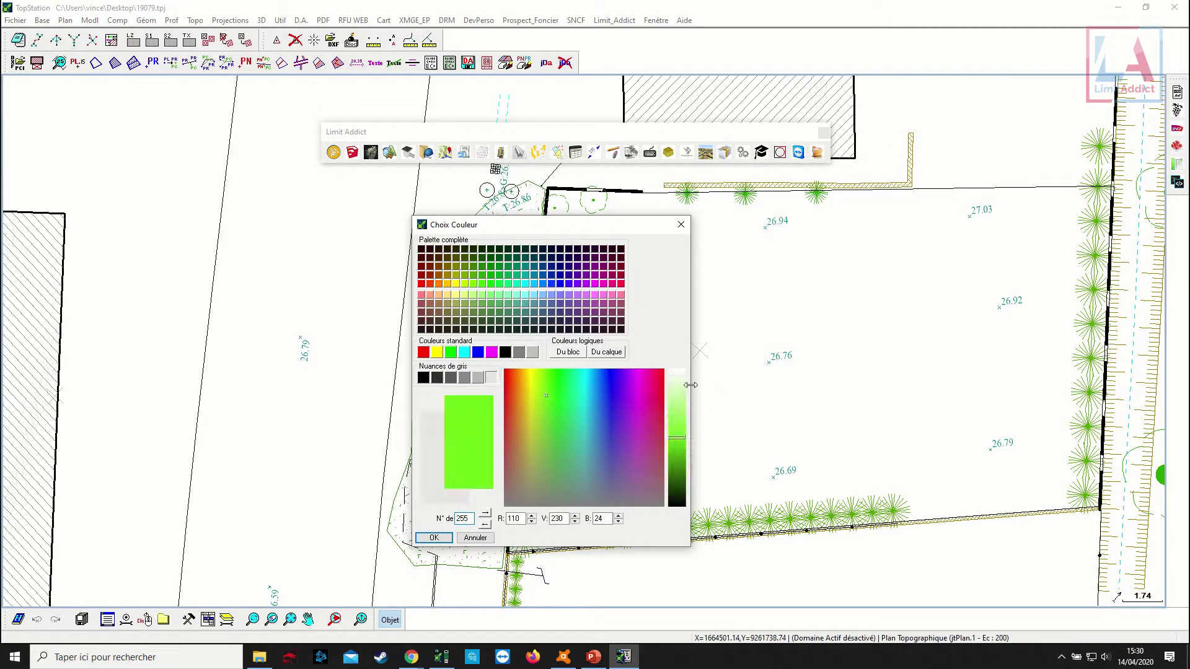
pyautogui.click(676, 397)
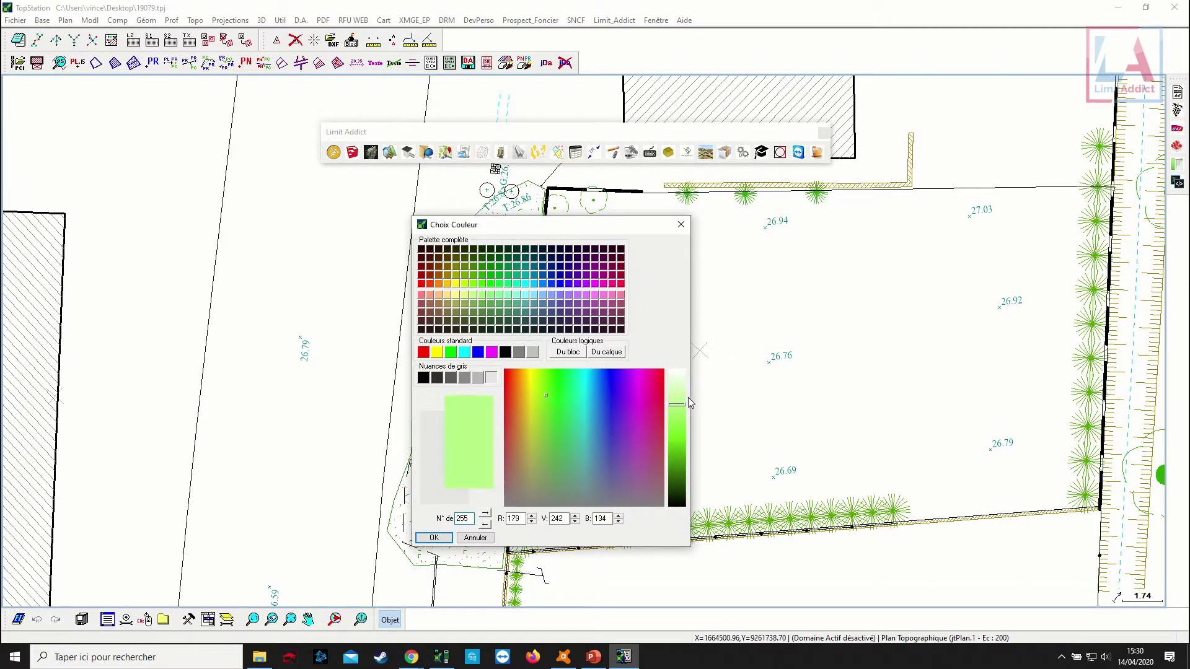
pyautogui.click(679, 396)
pyautogui.click(437, 538)
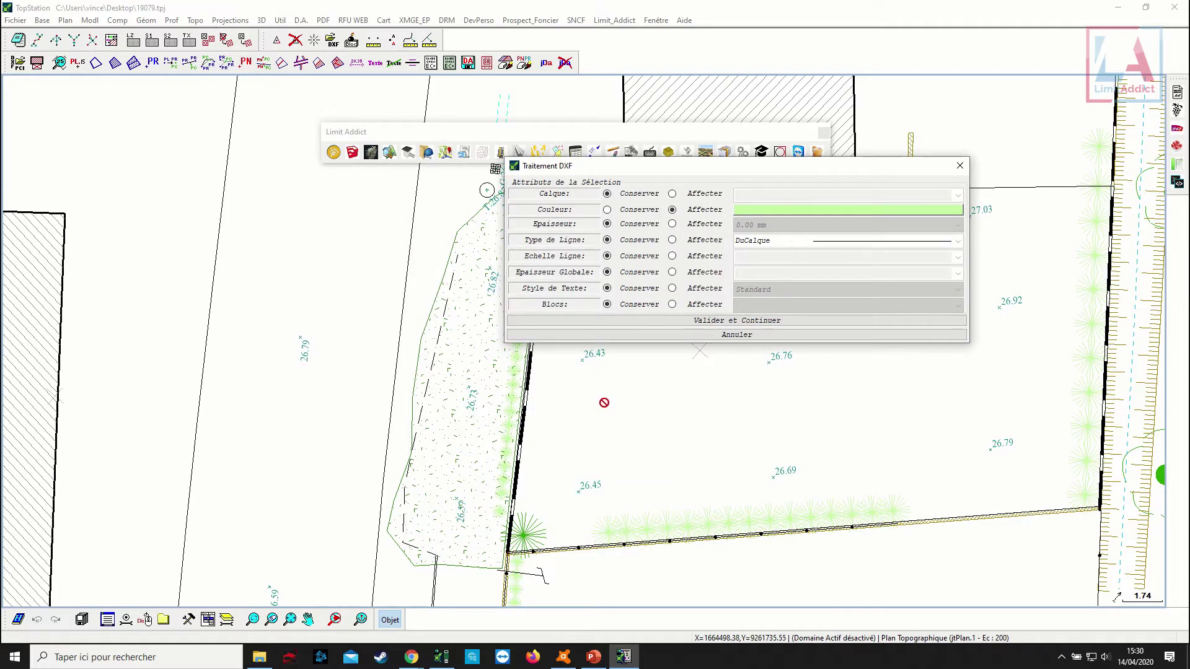
pyautogui.click(701, 322)
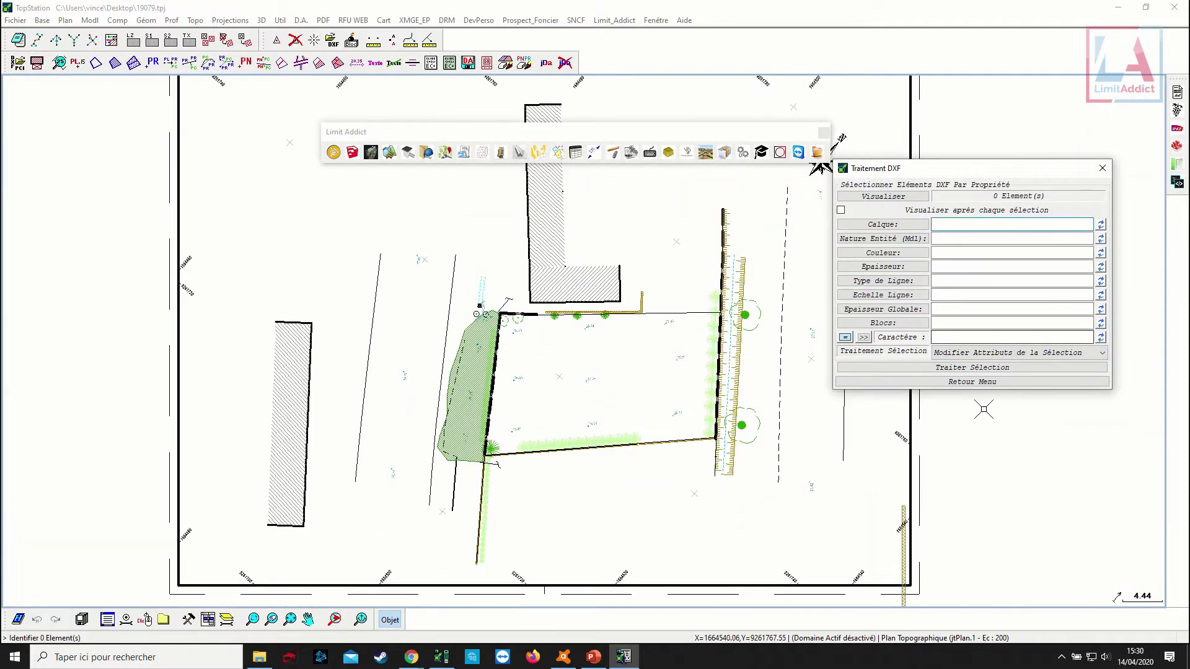
# Select the DXF elements by layer, using the L-shaped building's interior hatching and the short east wall line as layer references.
pyautogui.click(980, 357)
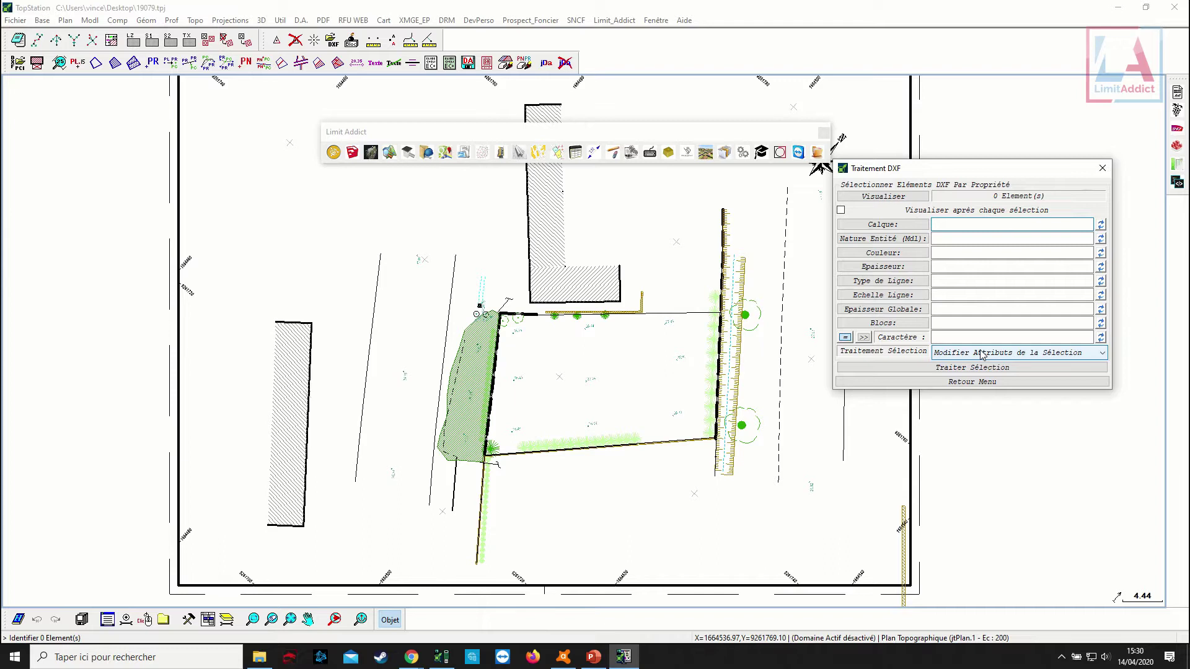
pyautogui.click(961, 225)
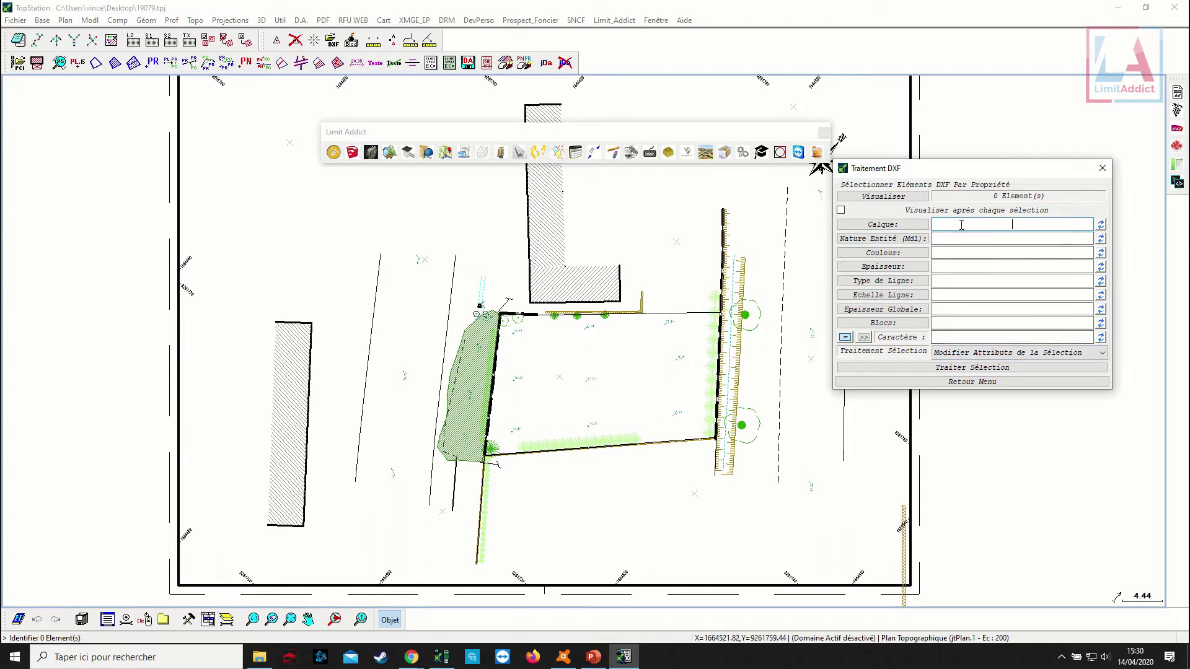
pyautogui.scroll(1, 511, 334)
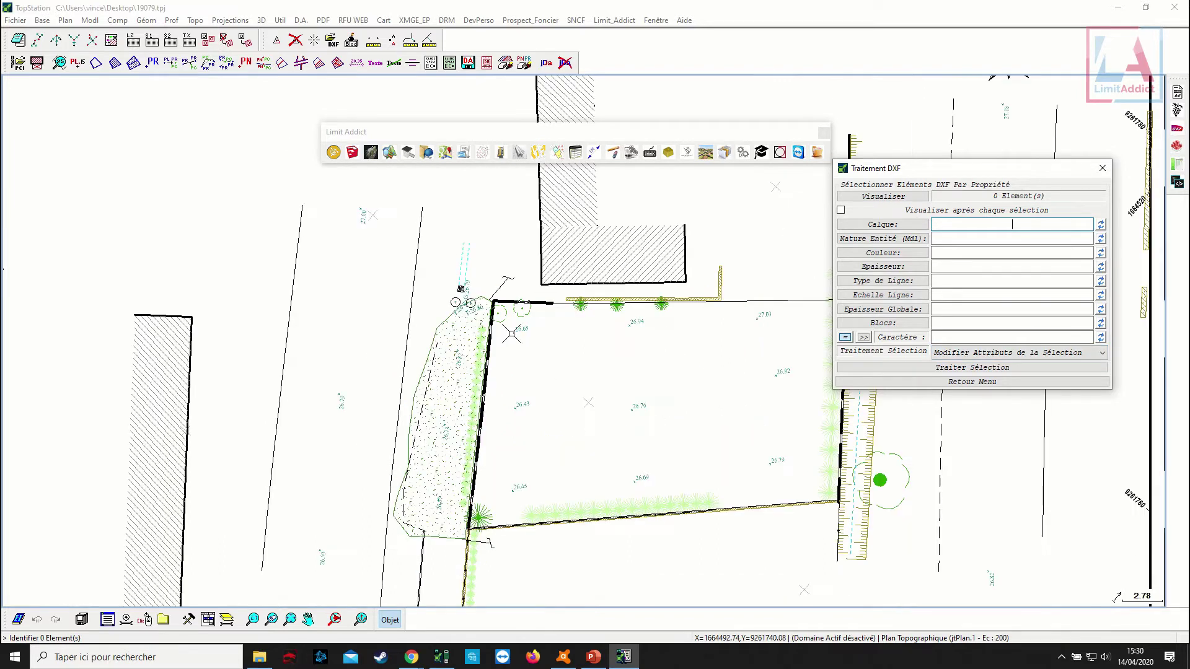
pyautogui.scroll(-2, 512, 334)
pyautogui.moveTo(527, 335); pyautogui.dragTo(531, 452, button='middle')
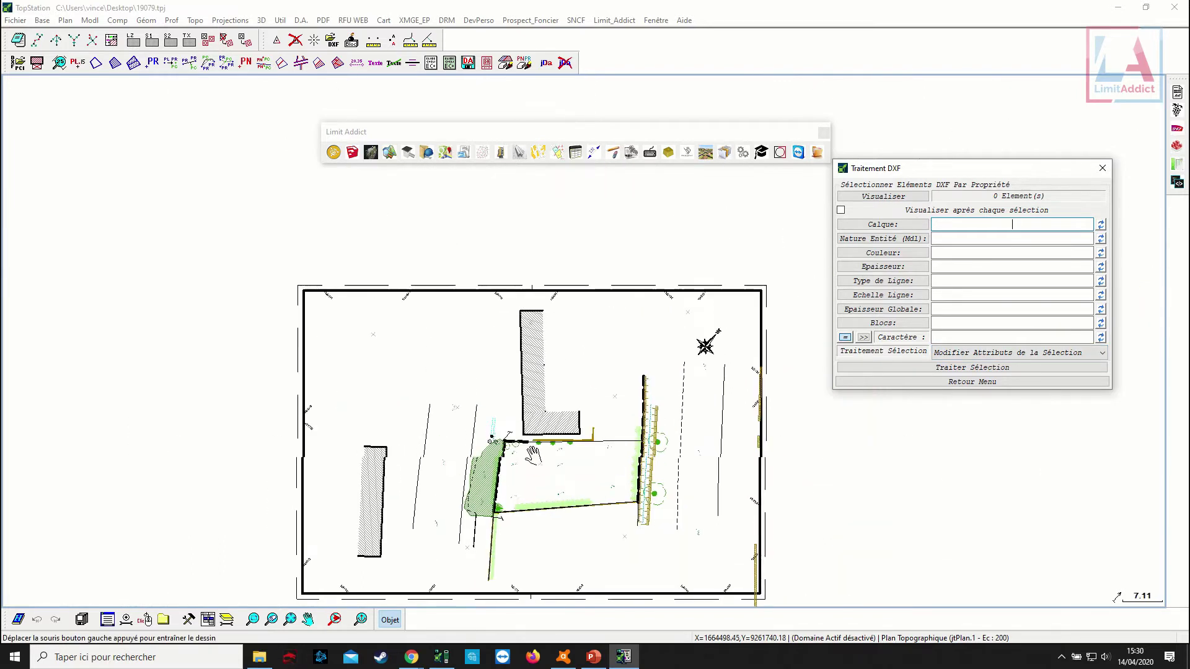
pyautogui.scroll(1, 544, 451)
pyautogui.scroll(2, 546, 308)
pyautogui.scroll(-1, 481, 285)
pyautogui.scroll(1, 459, 334)
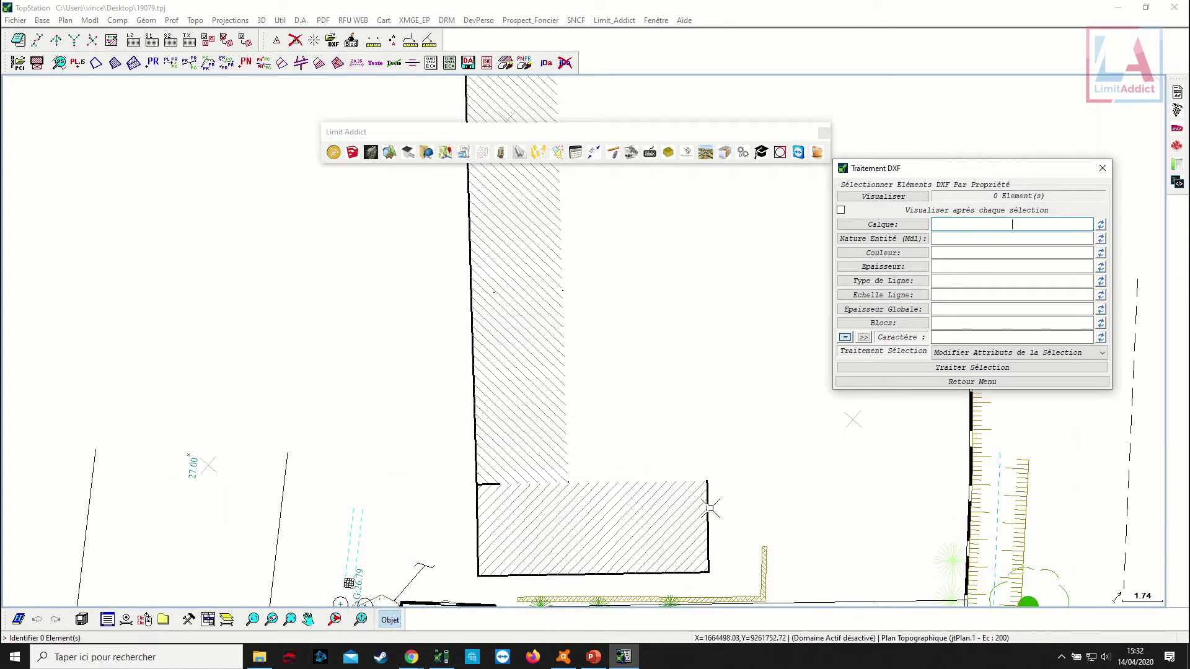
pyautogui.click(914, 225)
pyautogui.click(538, 370)
pyautogui.click(648, 454)
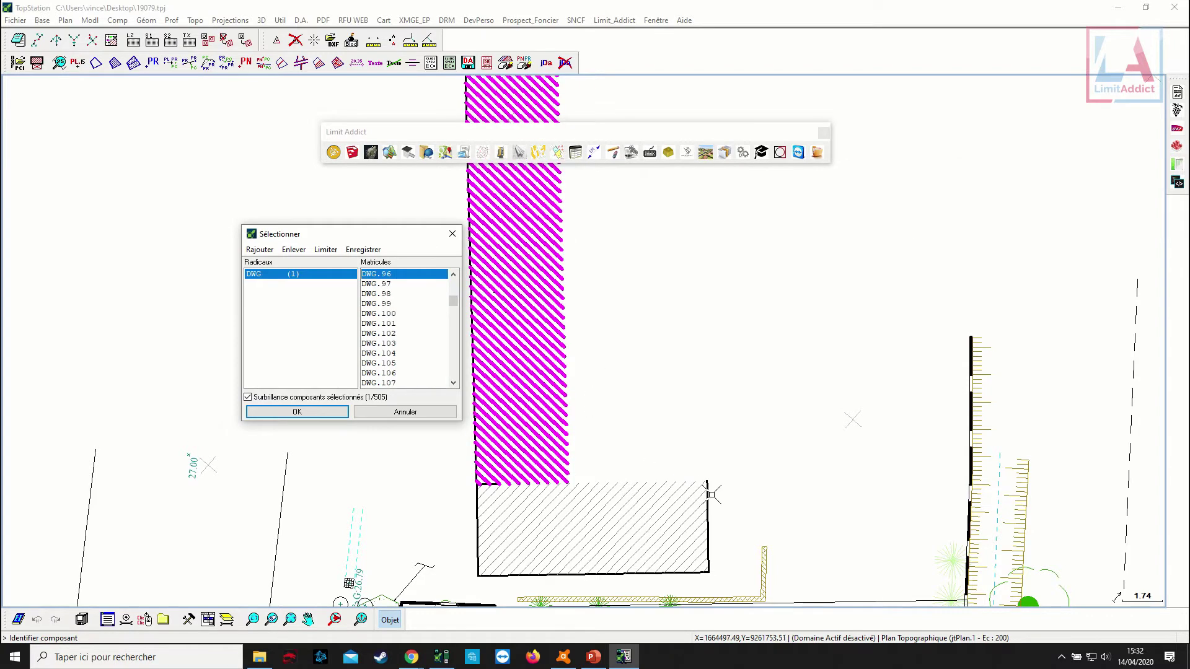
pyautogui.click(710, 490)
pyautogui.rightClick(711, 489)
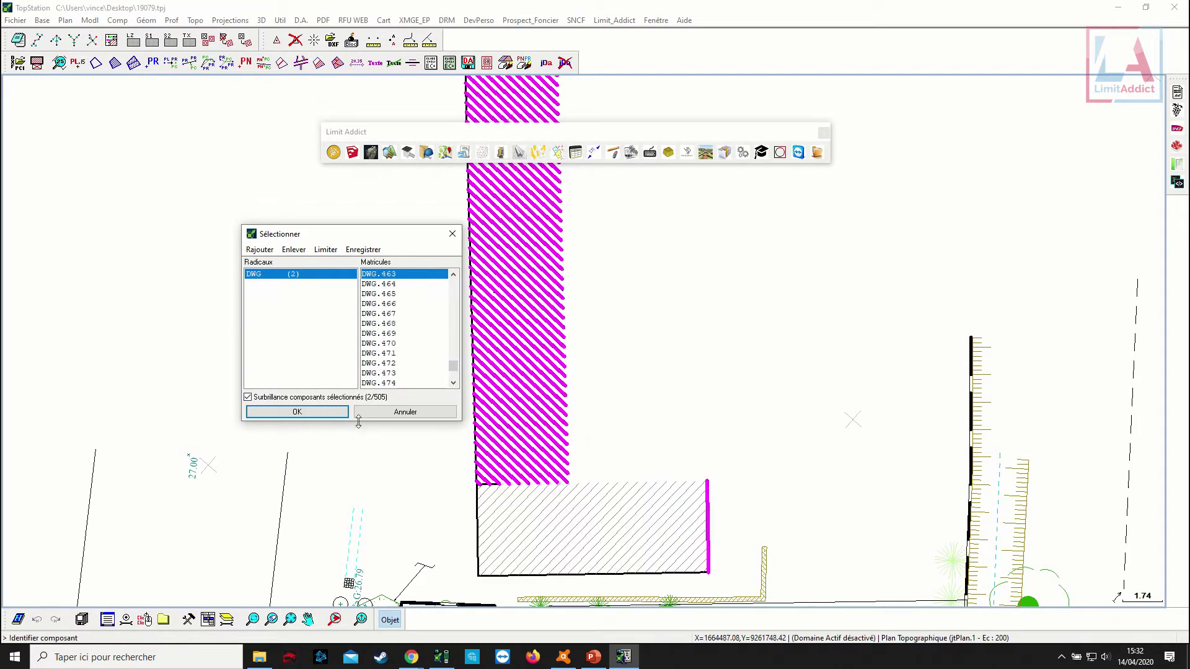
pyautogui.click(310, 412)
# Process the selection with Supprimer Eléments de la Sélection and close the listing and data module.
pyautogui.scroll(-3, 506, 312)
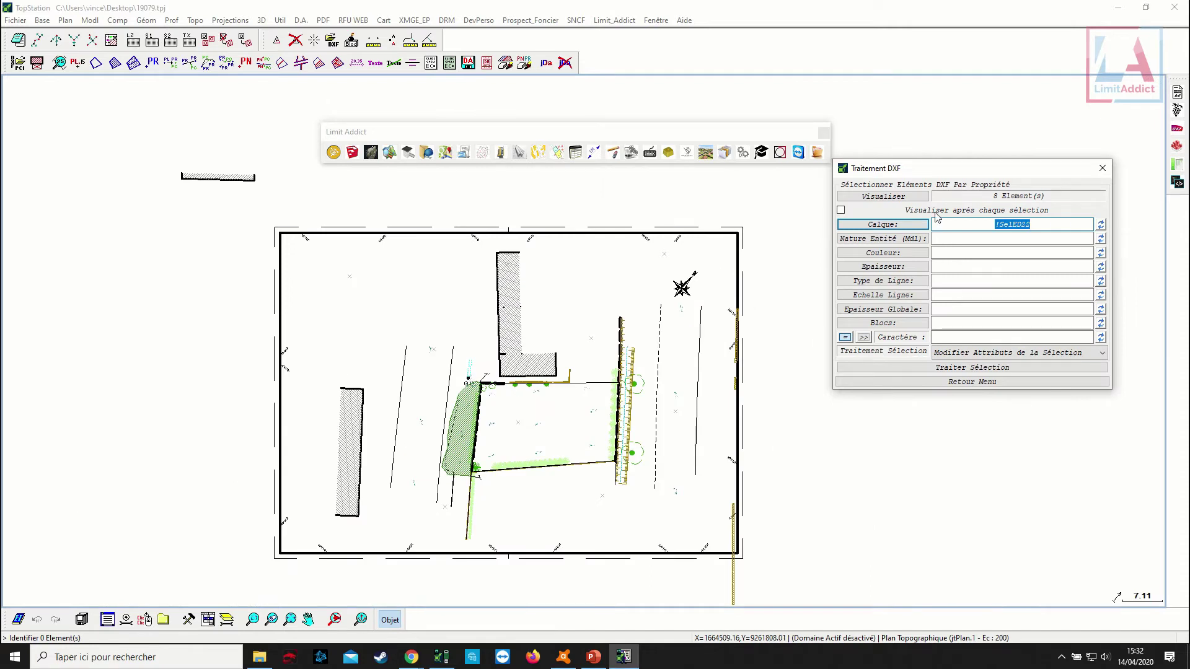
pyautogui.click(1018, 353)
pyautogui.click(1016, 372)
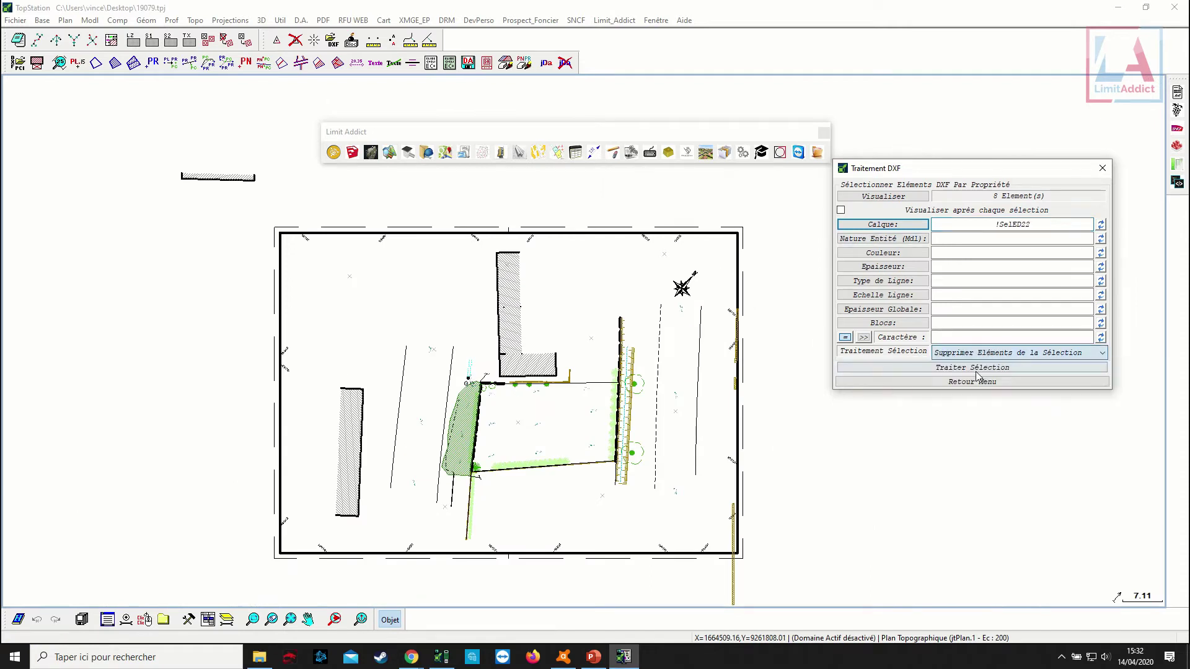
pyautogui.click(976, 368)
pyautogui.scroll(3, 484, 308)
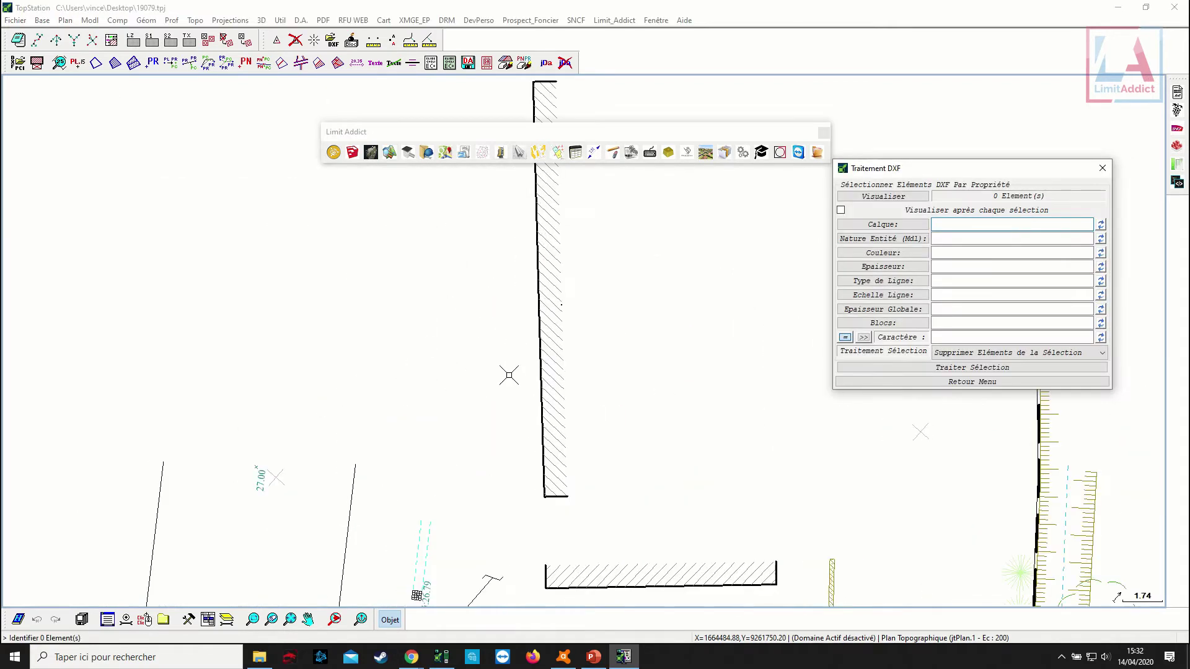
pyautogui.scroll(-2, 520, 297)
pyautogui.click(972, 382)
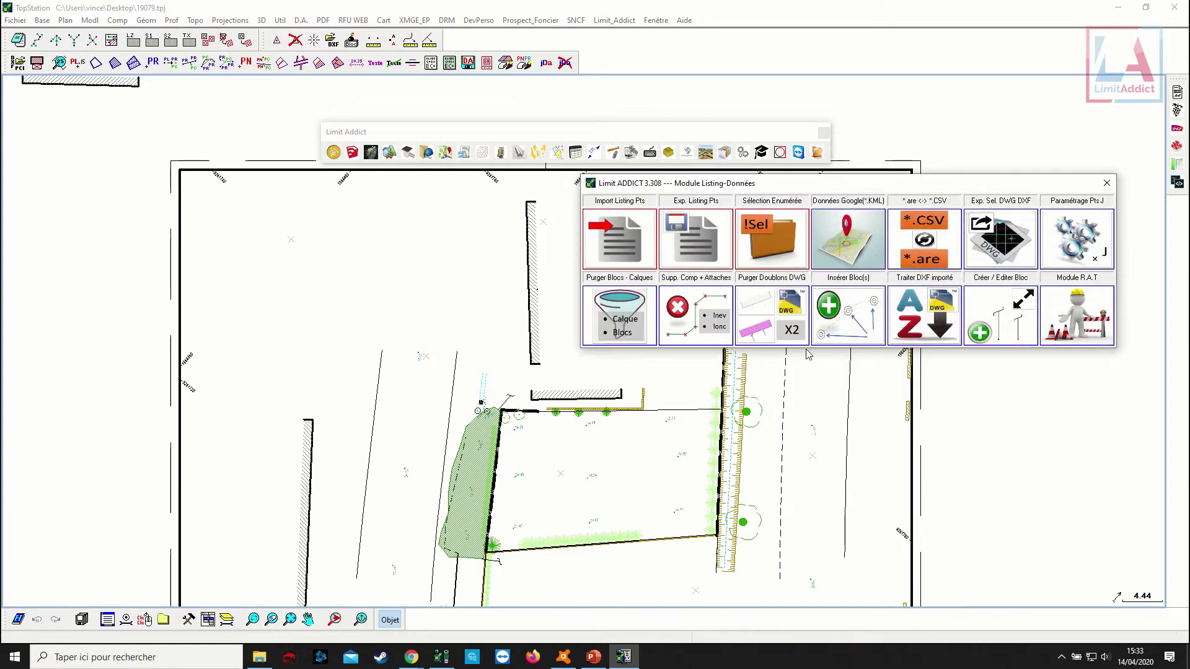
pyautogui.click(1107, 183)
# Join the long façade wall of the L-shaped building to the lower façade wall with Joindre Façade-Murs.
pyautogui.moveTo(513, 355); pyautogui.dragTo(614, 305, button='middle')
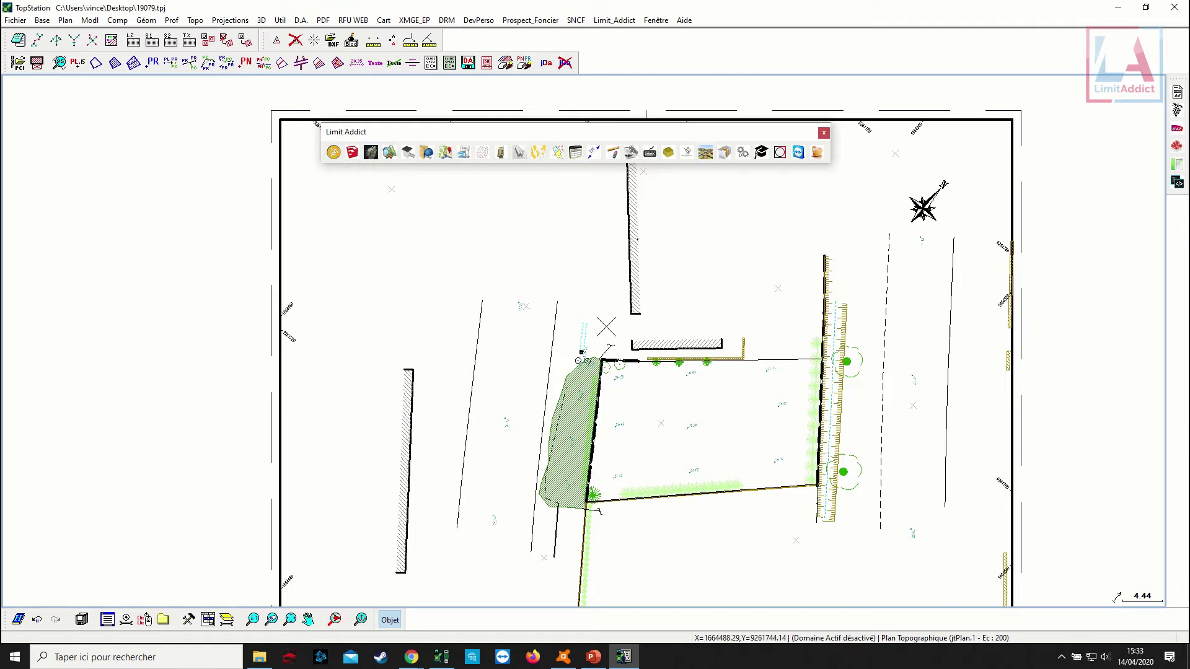
pyautogui.press('space')
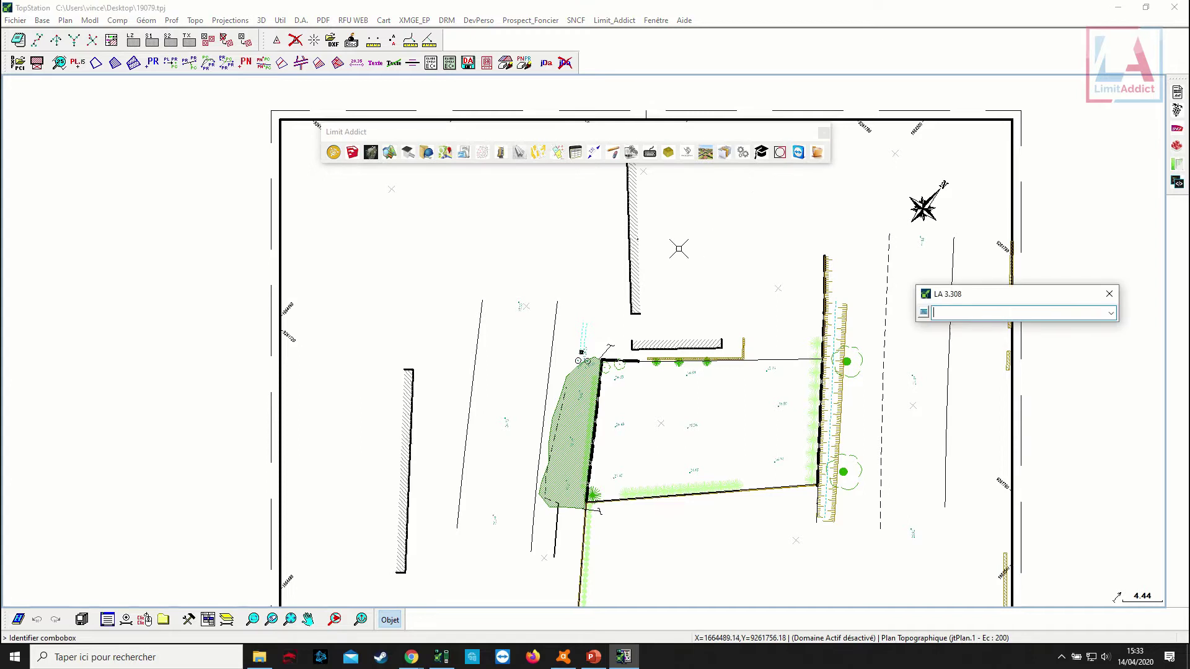
pyautogui.click(632, 267)
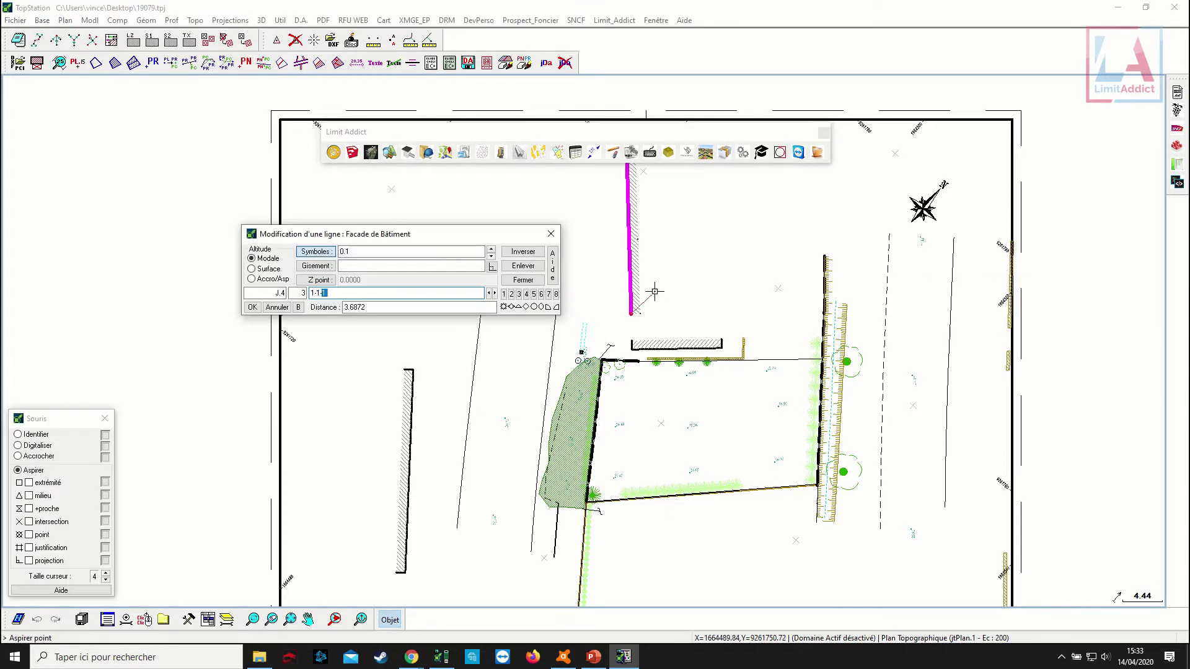
pyautogui.rightClick(654, 319)
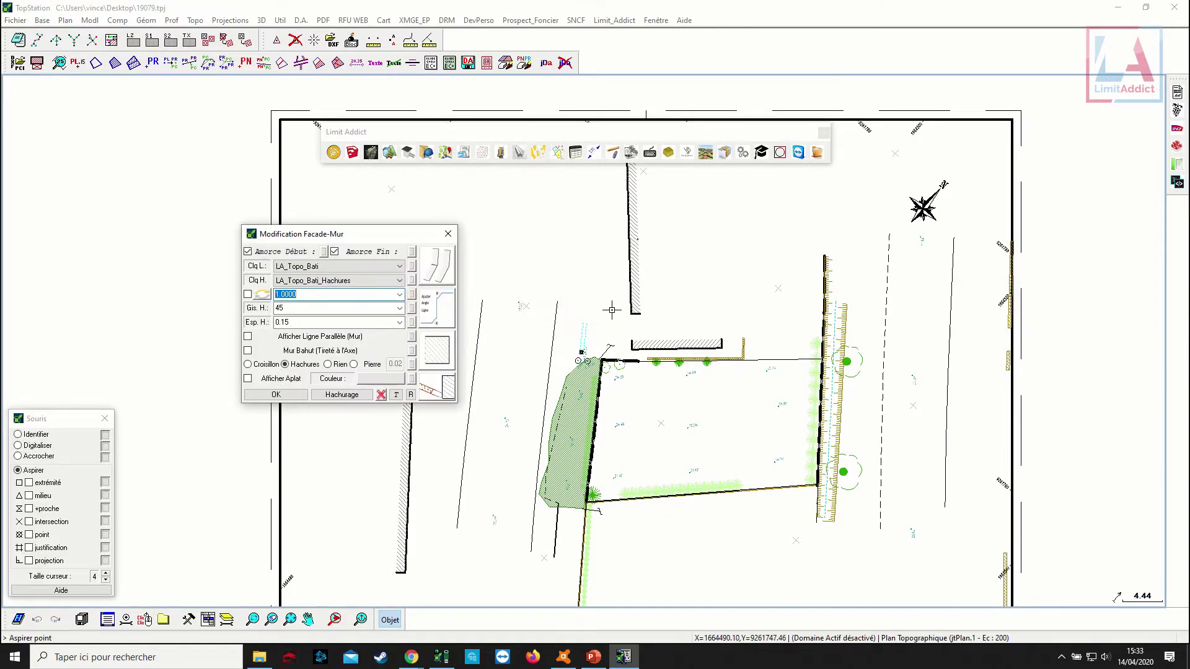
pyautogui.click(442, 259)
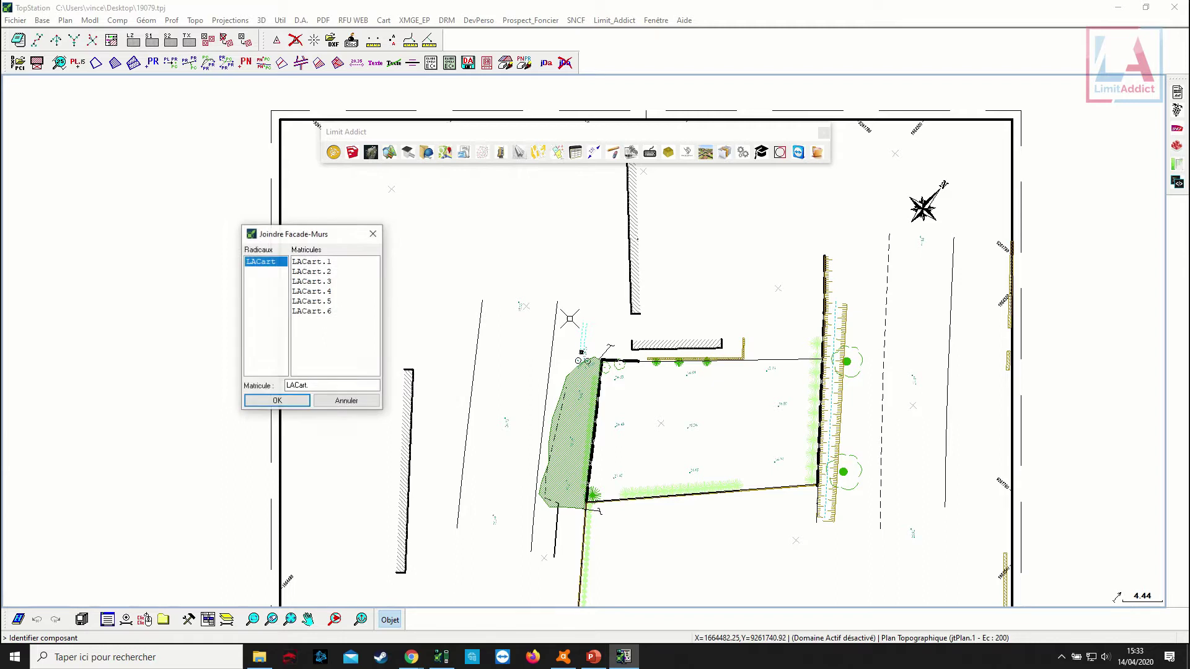
pyautogui.scroll(2, 659, 323)
pyautogui.rightClick(660, 317)
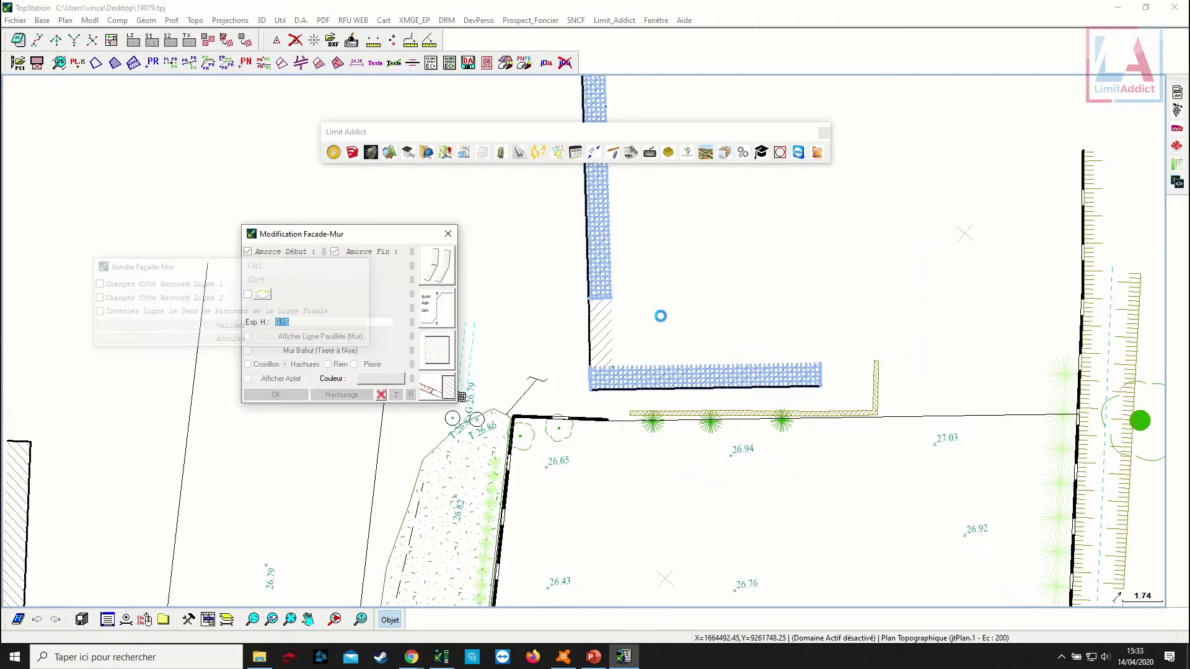
pyautogui.click(312, 292)
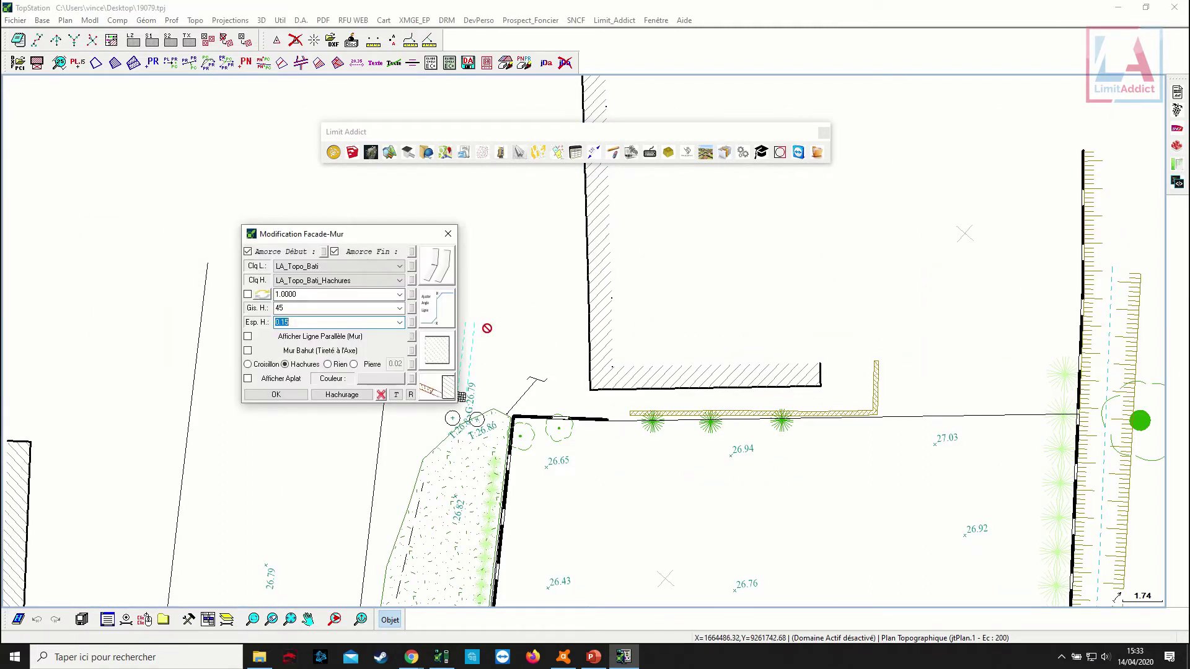
# Set the joined façade's hatching width to 3.00 and propagate that value to all LACart façade walls.
pyautogui.scroll(-4, 625, 342)
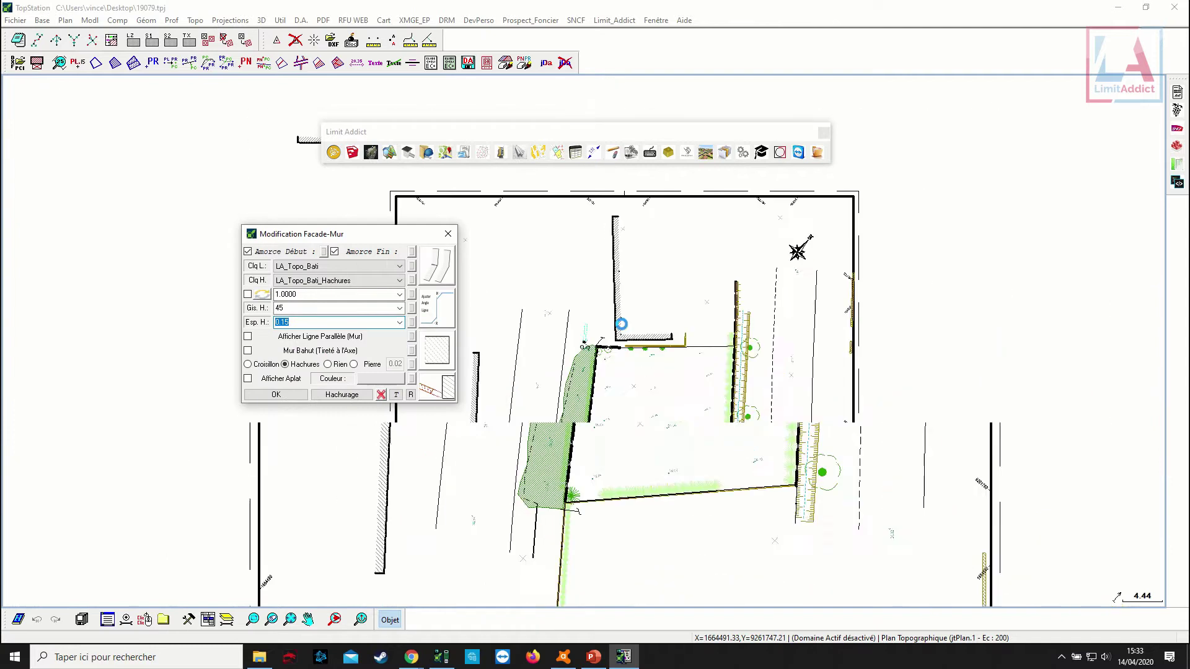
pyautogui.click(400, 295)
pyautogui.click(364, 347)
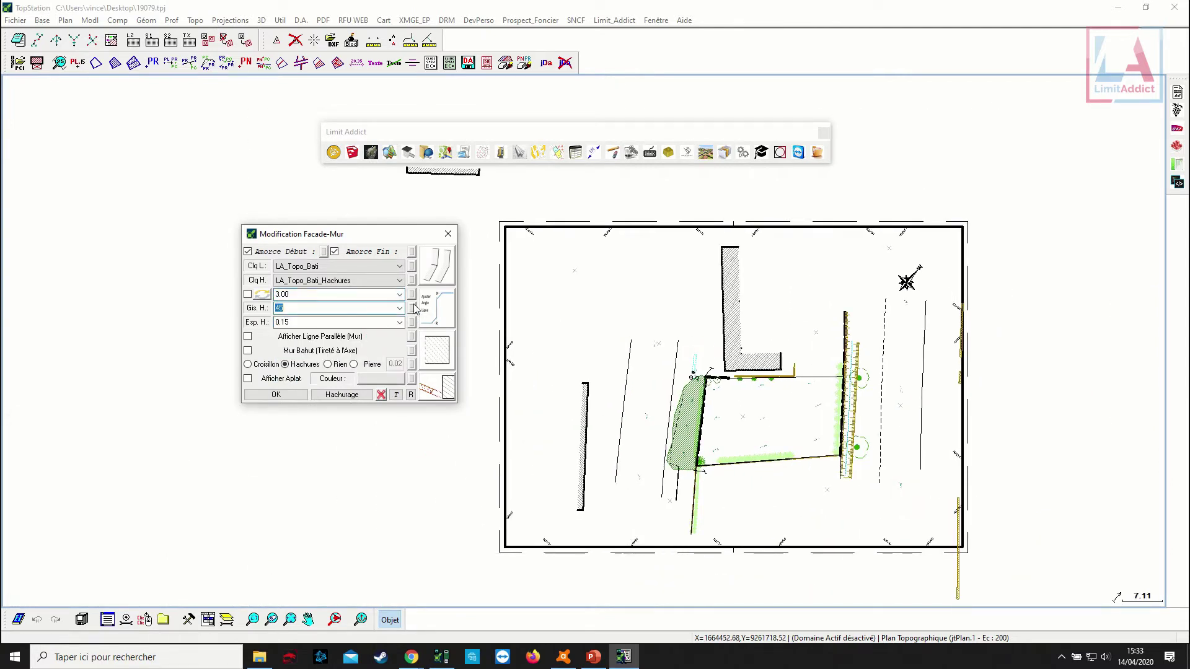
pyautogui.click(411, 394)
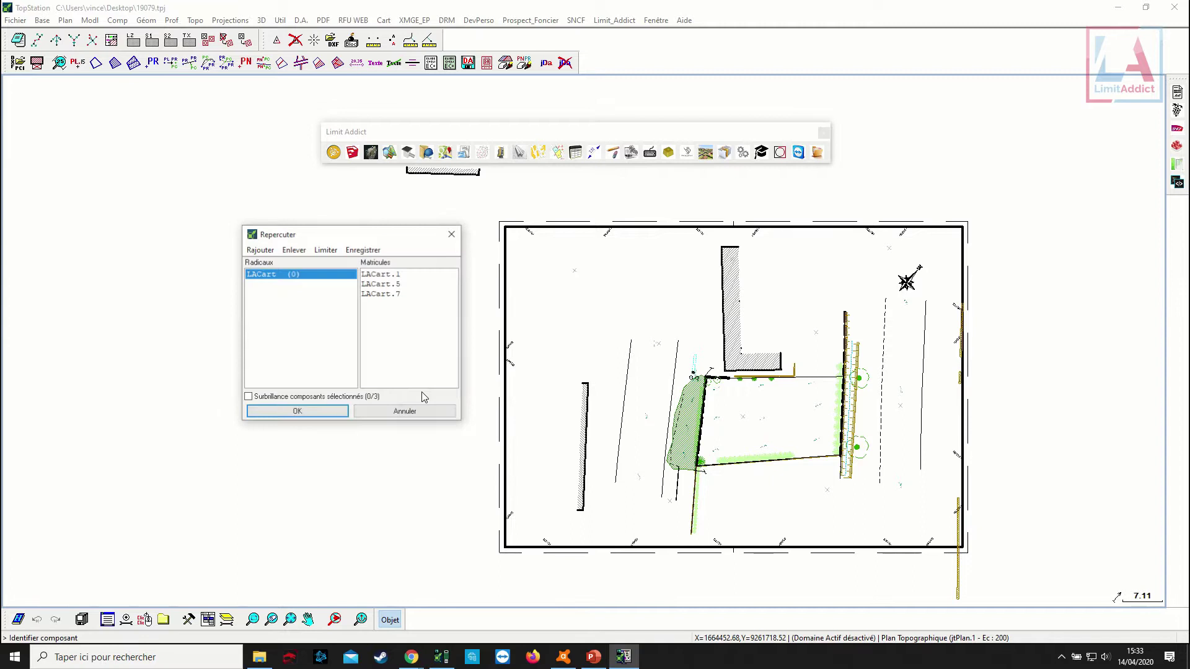
pyautogui.click(304, 280)
pyautogui.click(316, 414)
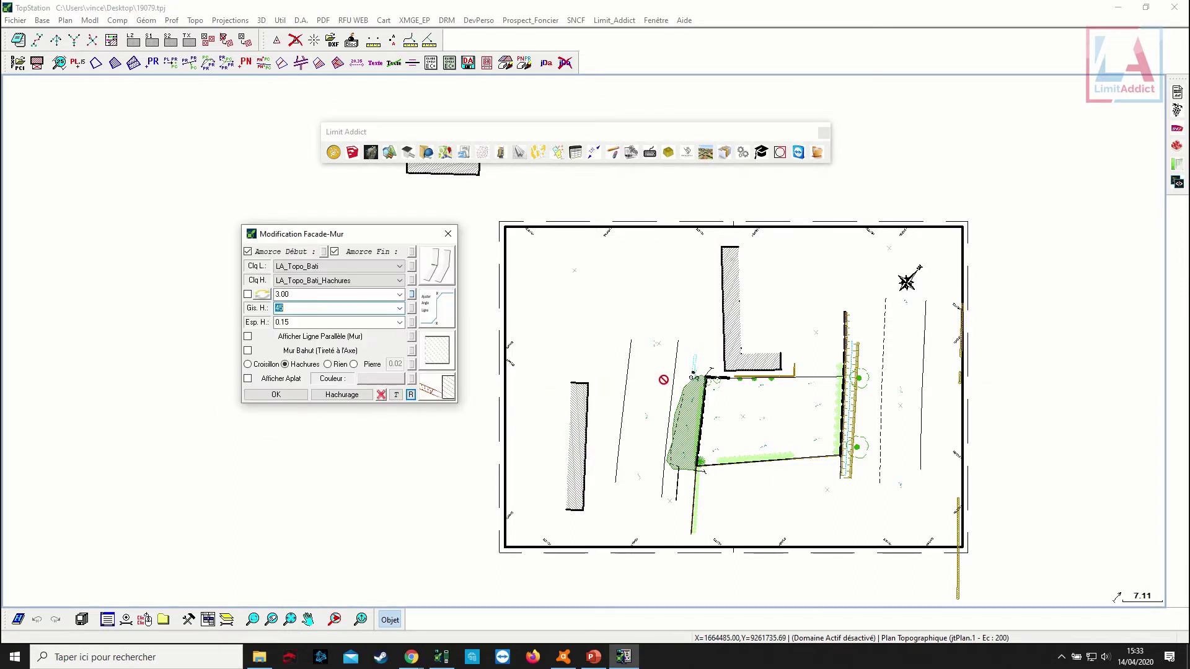
pyautogui.moveTo(664, 380); pyautogui.dragTo(566, 427, button='middle')
pyautogui.click(288, 397)
# Delete the stray hatched façade wall lying outside the plan frame.
pyautogui.scroll(-2, 361, 388)
pyautogui.click(295, 39)
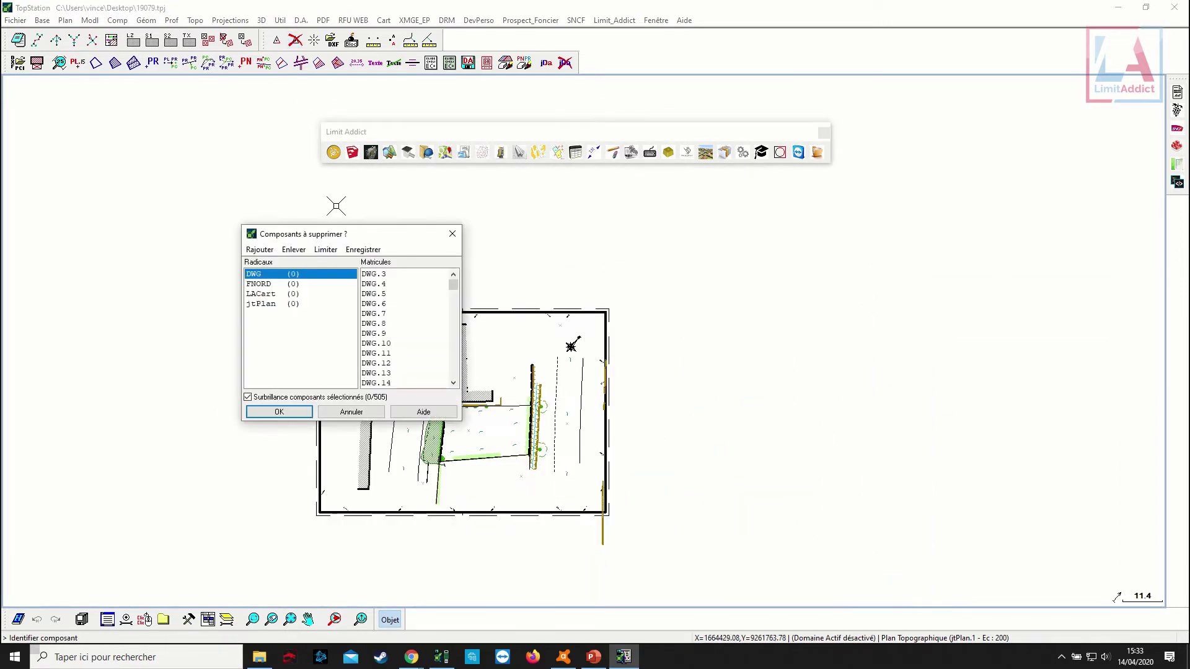
pyautogui.moveTo(335, 234); pyautogui.dragTo(498, 223)
pyautogui.click(333, 295)
pyautogui.click(188, 236)
pyautogui.click(464, 404)
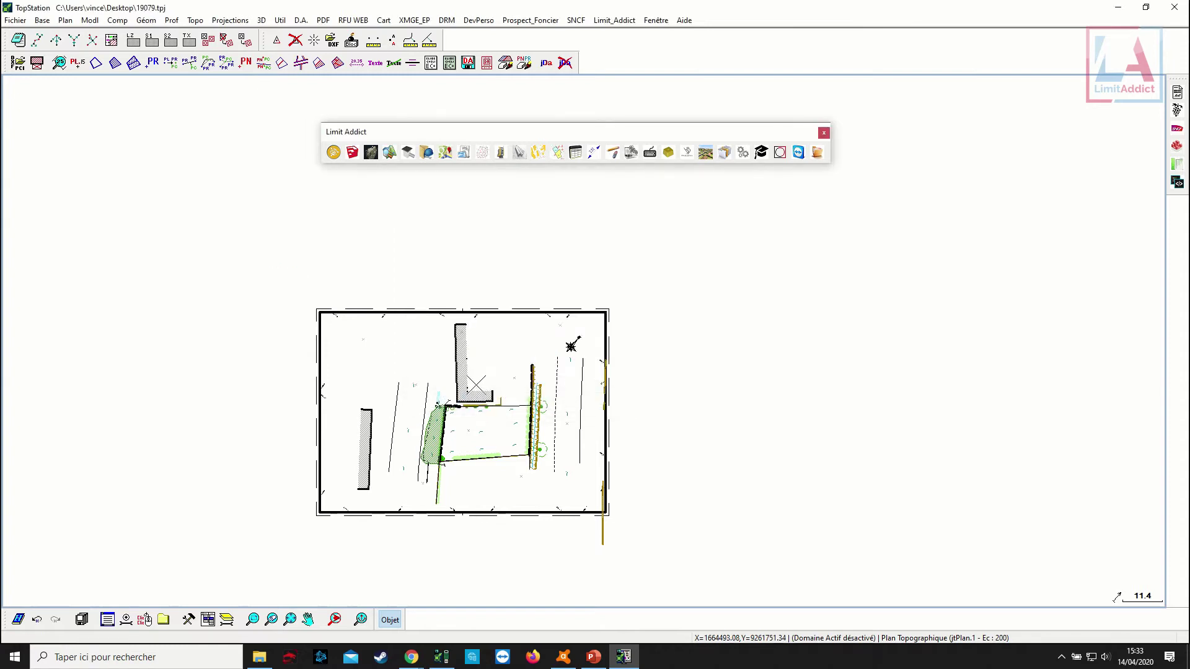
# Examine the properties of the 26.43 elevation text and of its cross-shaped point block, leaving both unmodified.
pyautogui.scroll(5, 441, 462)
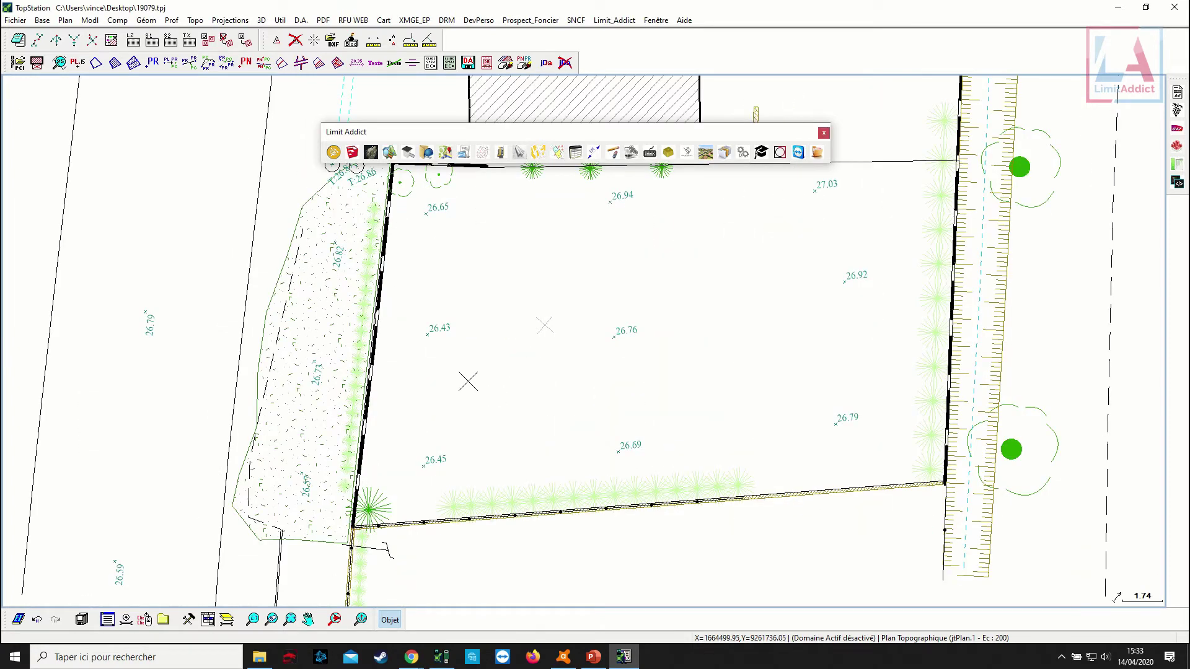
pyautogui.scroll(-1, 431, 315)
pyautogui.scroll(1, 433, 322)
pyautogui.scroll(3, 426, 339)
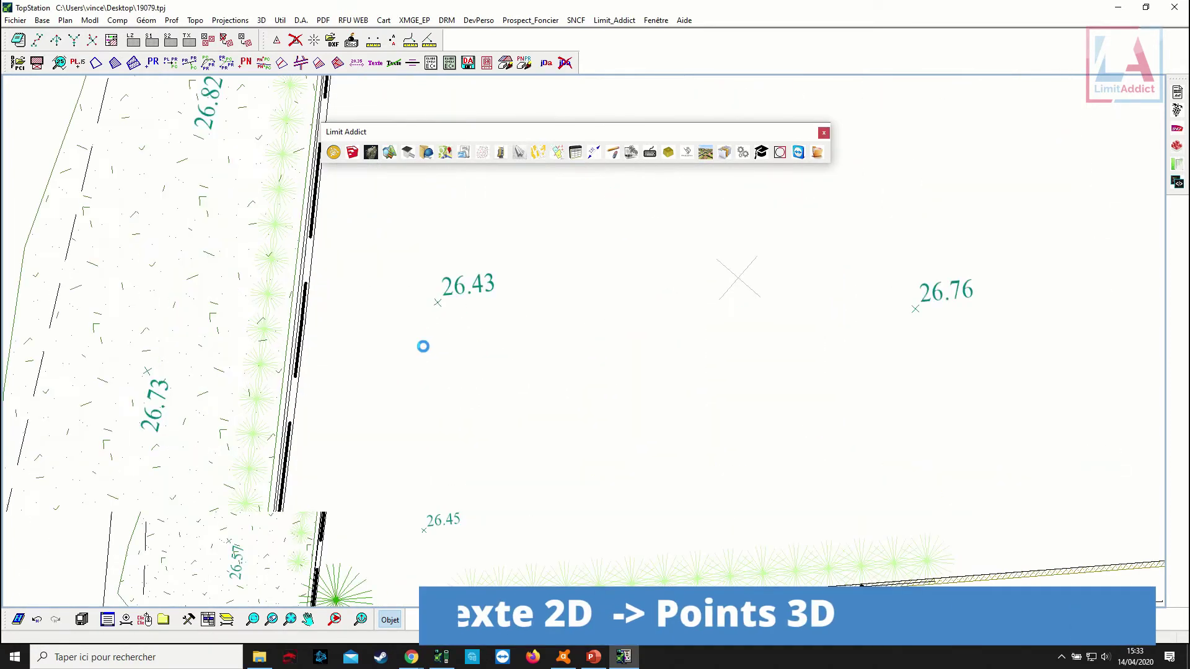
pyautogui.click(780, 152)
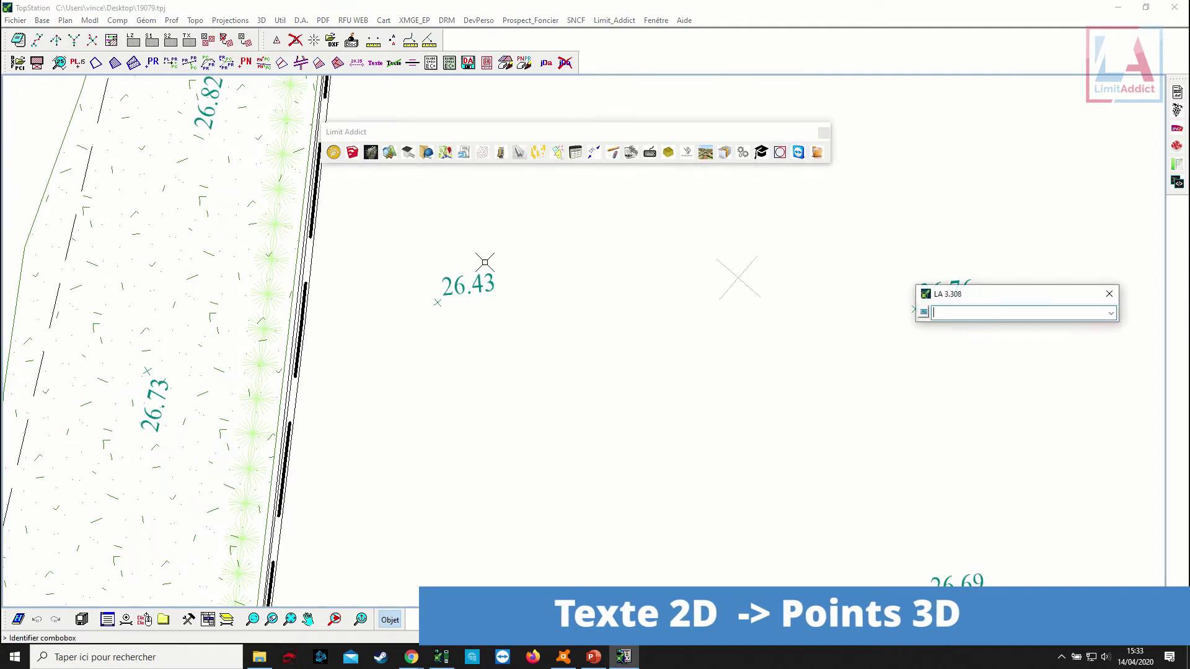
pyautogui.moveTo(569, 228); pyautogui.dragTo(727, 232)
pyautogui.click(778, 153)
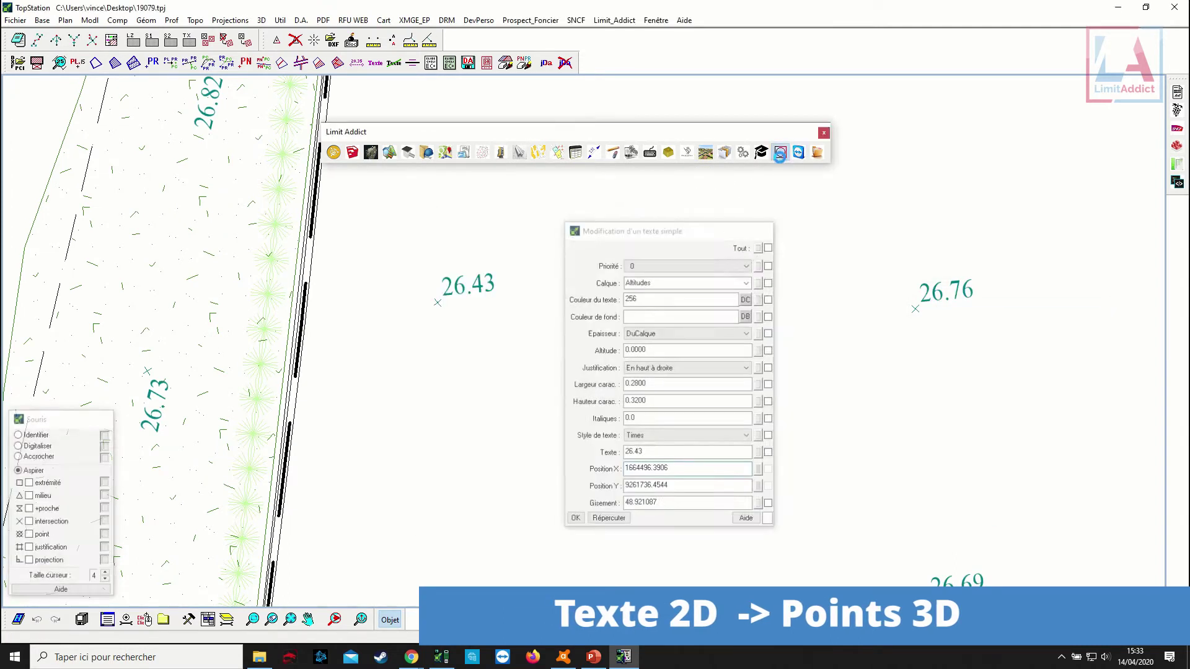
pyautogui.click(442, 305)
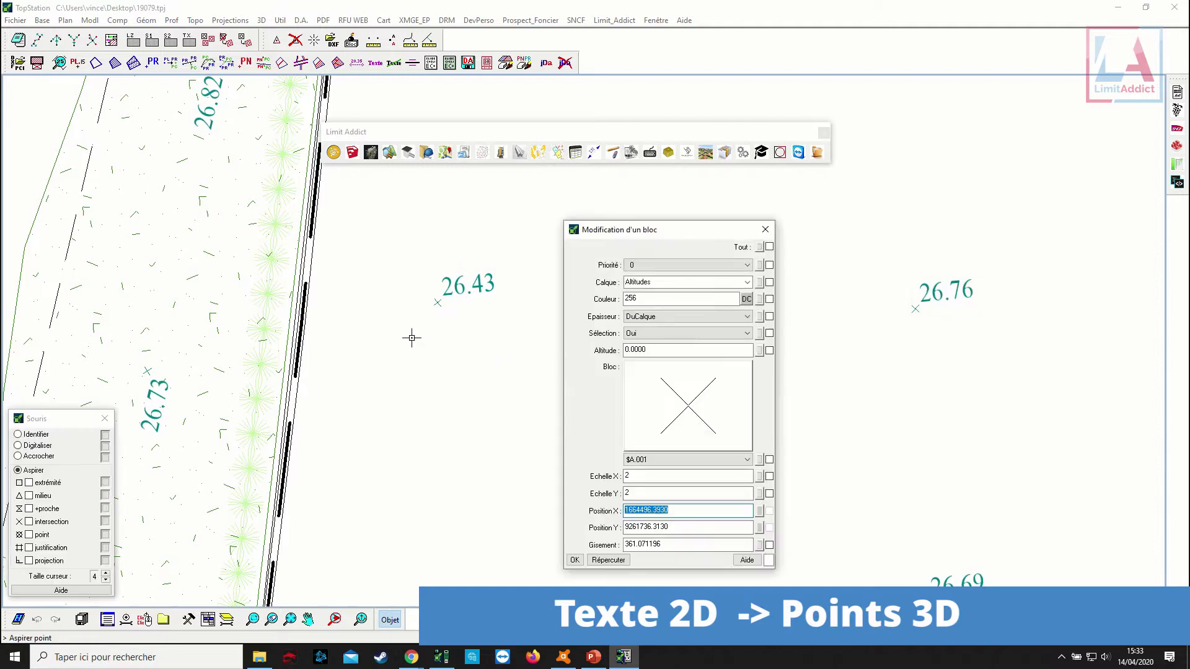
pyautogui.click(761, 230)
pyautogui.scroll(-6, 664, 401)
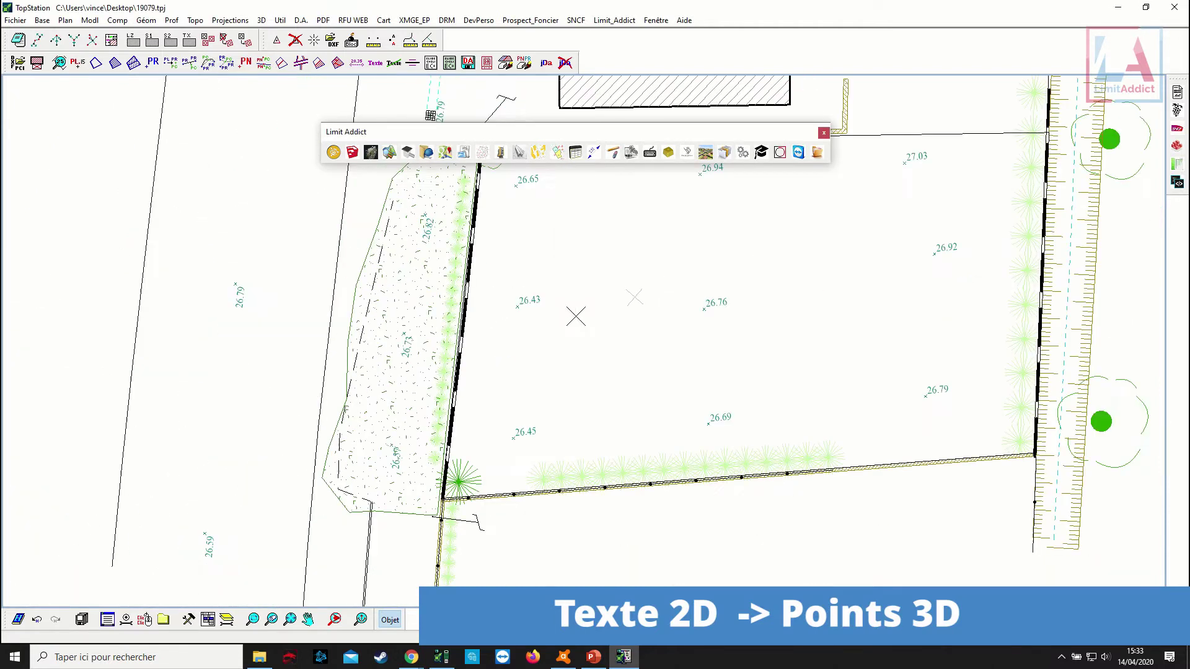
# Start the Texte 2D -> Point 3D conversion, taking the cross block beside the 26.65 elevation text as the insertion block.
pyautogui.click(427, 153)
pyautogui.click(594, 466)
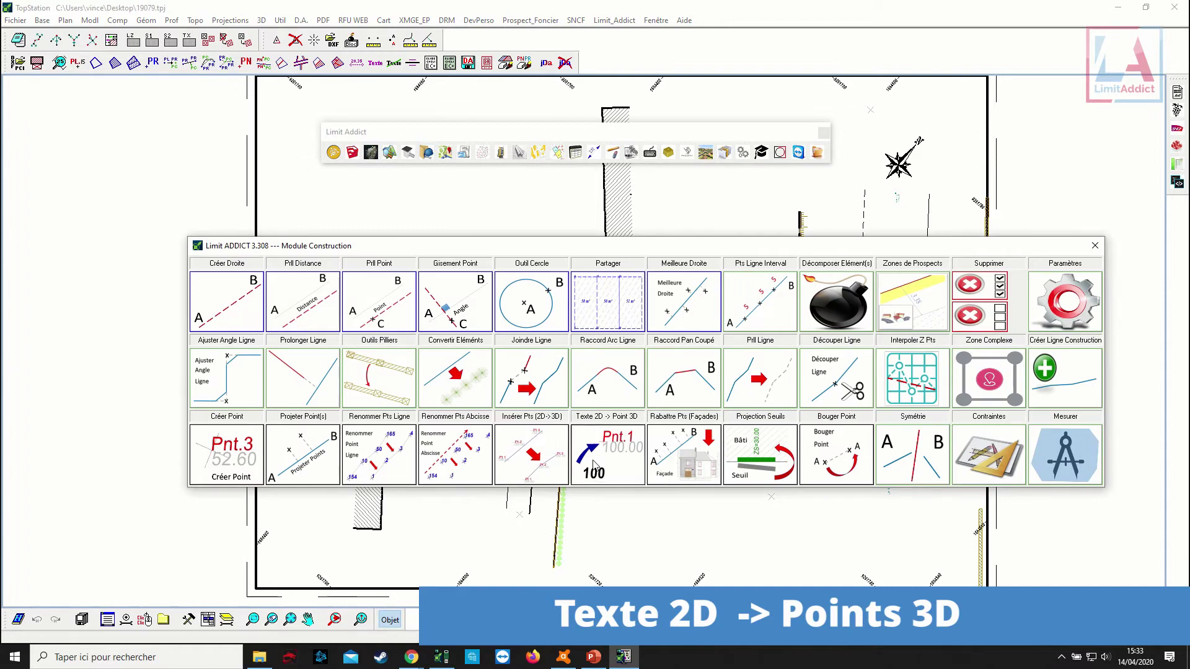
pyautogui.scroll(4, 570, 361)
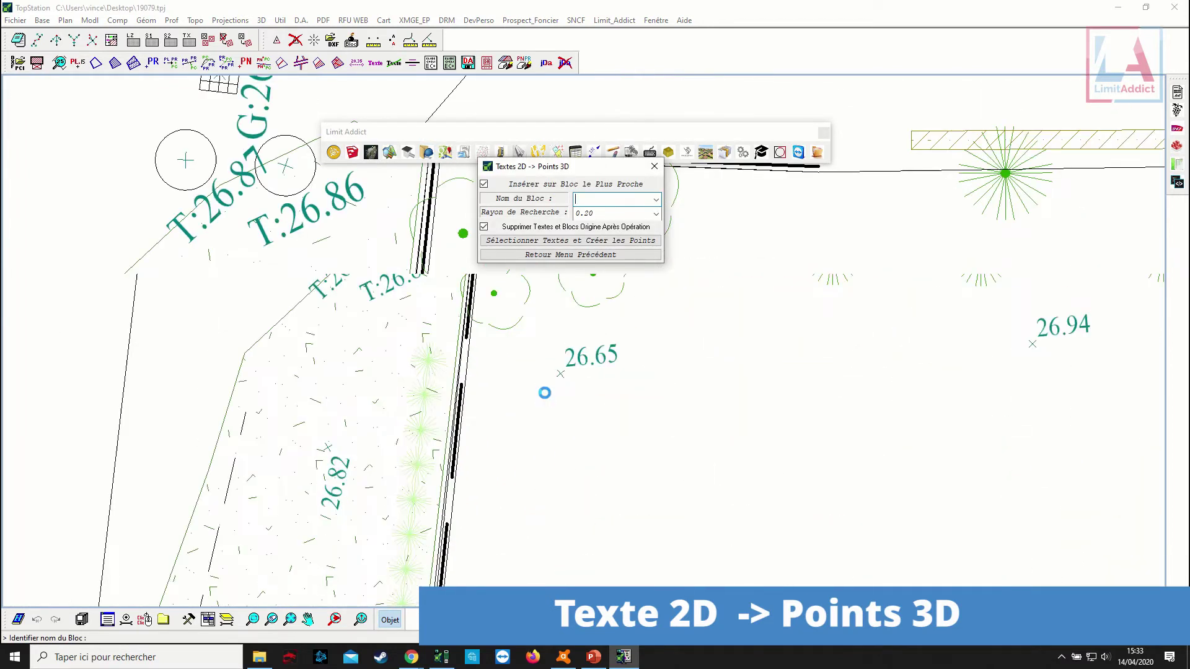
pyautogui.click(569, 362)
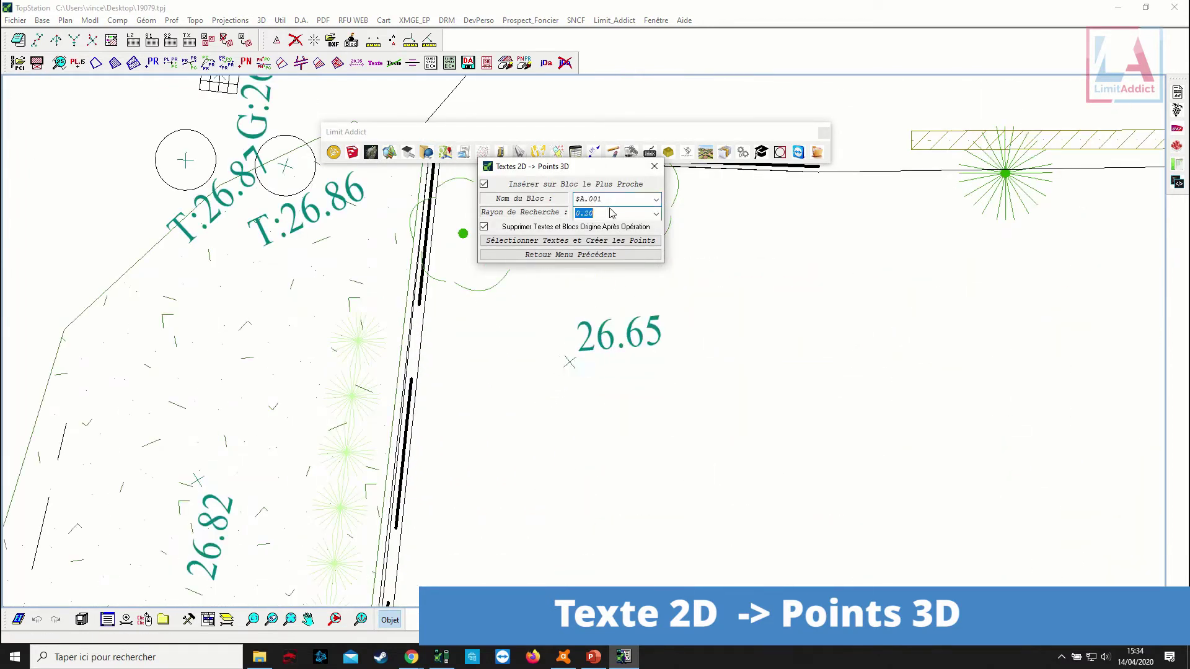
# Select all the plan's elevation texts using the 26.65 text as reference and convert them into 3D points.
pyautogui.click(602, 240)
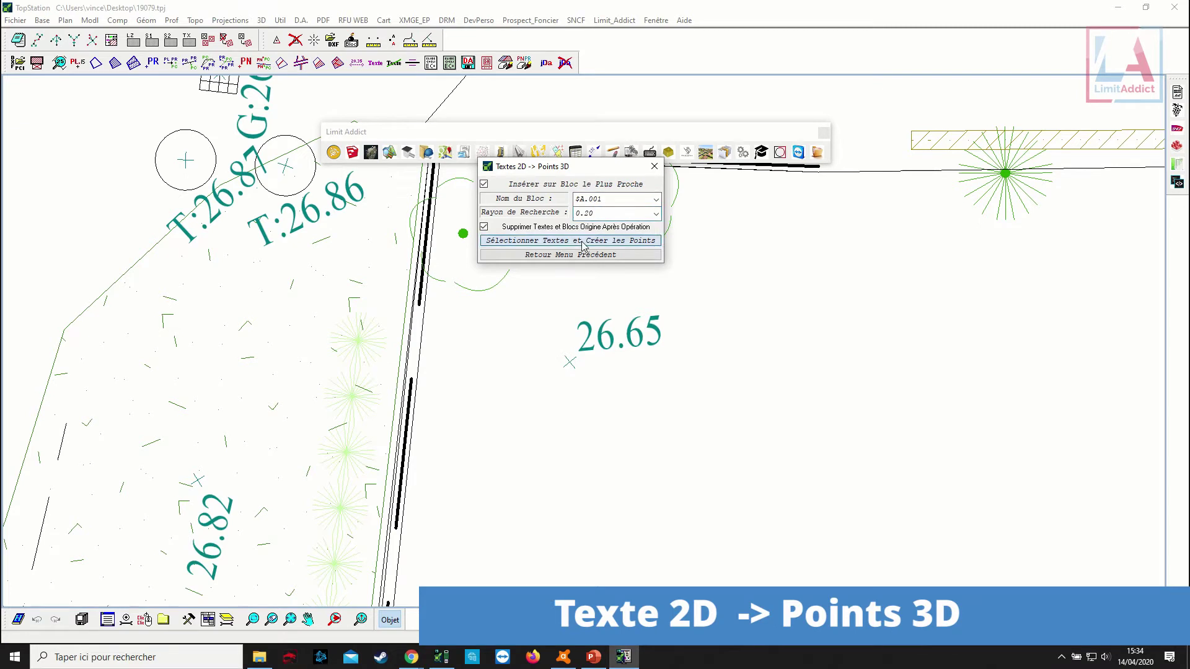
pyautogui.click(602, 259)
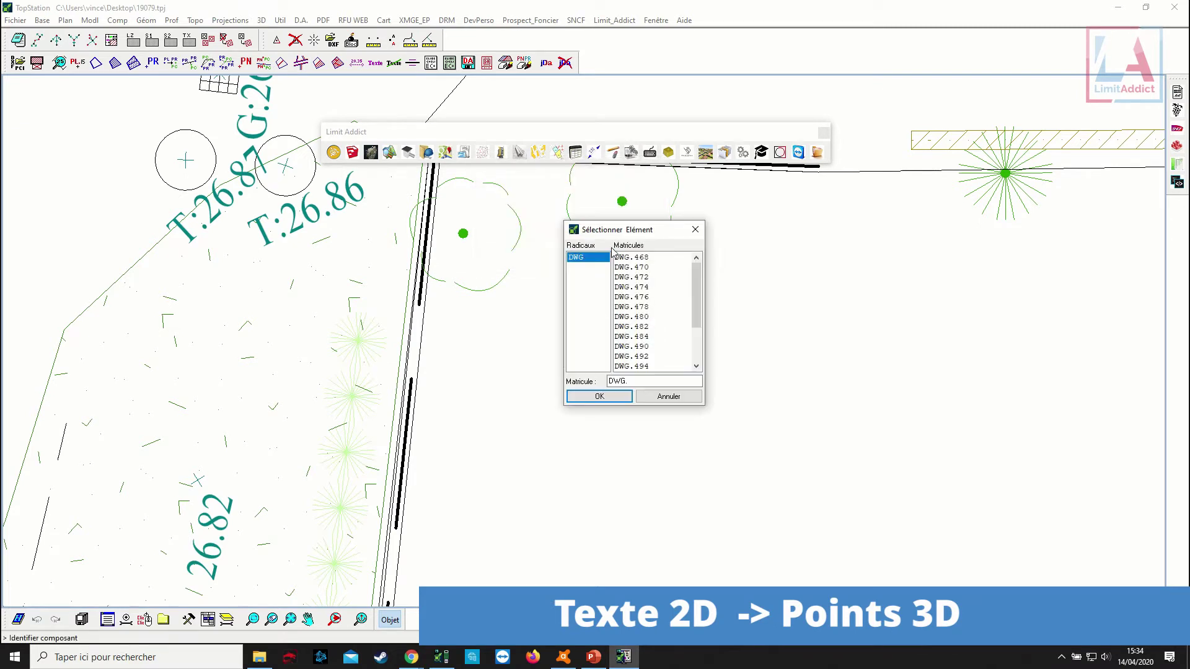
pyautogui.click(638, 332)
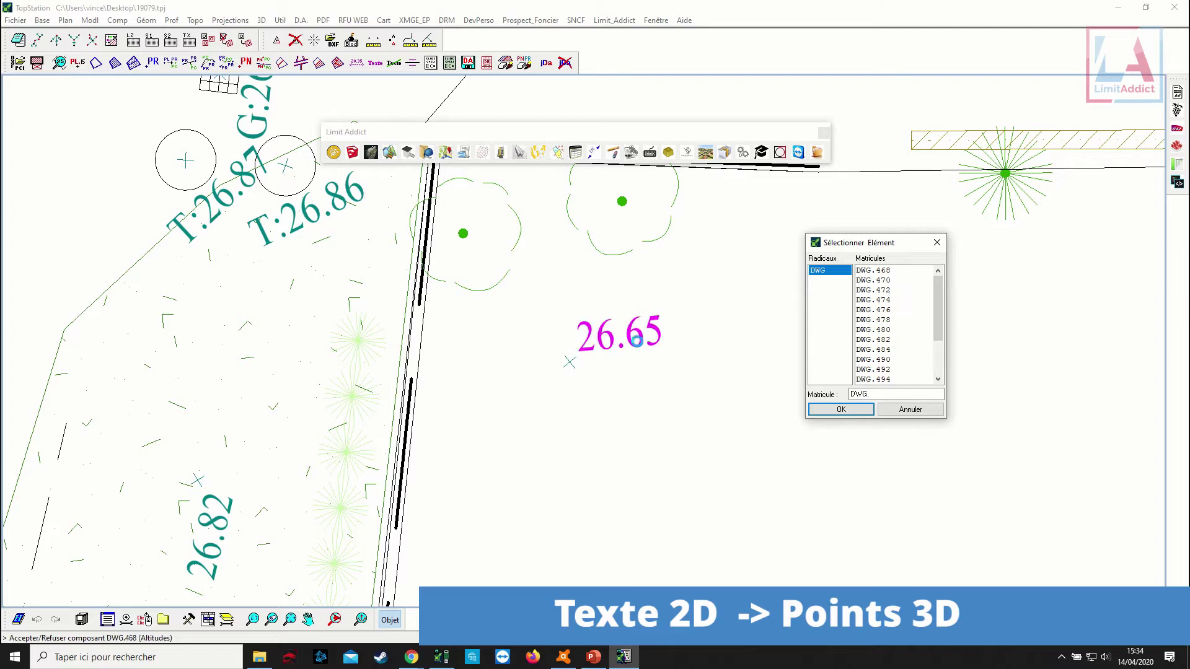
pyautogui.click(637, 340)
pyautogui.scroll(-1, 609, 357)
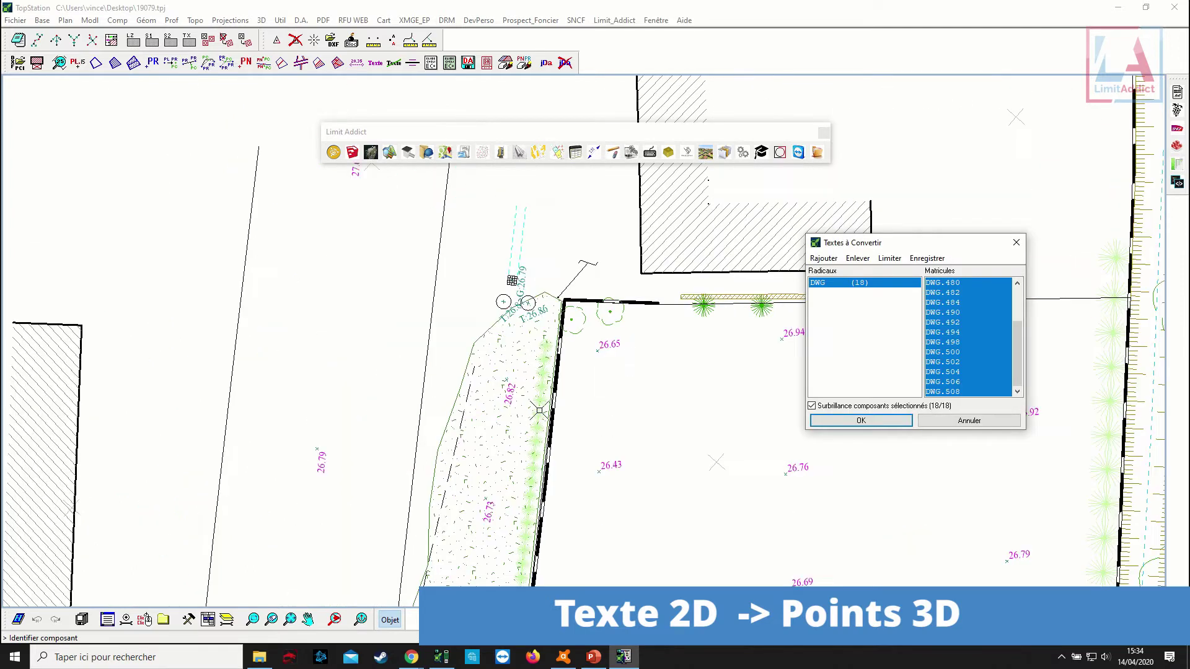
pyautogui.moveTo(545, 417); pyautogui.dragTo(403, 348, button='middle')
pyautogui.scroll(-3, 412, 354)
pyautogui.scroll(2, 410, 357)
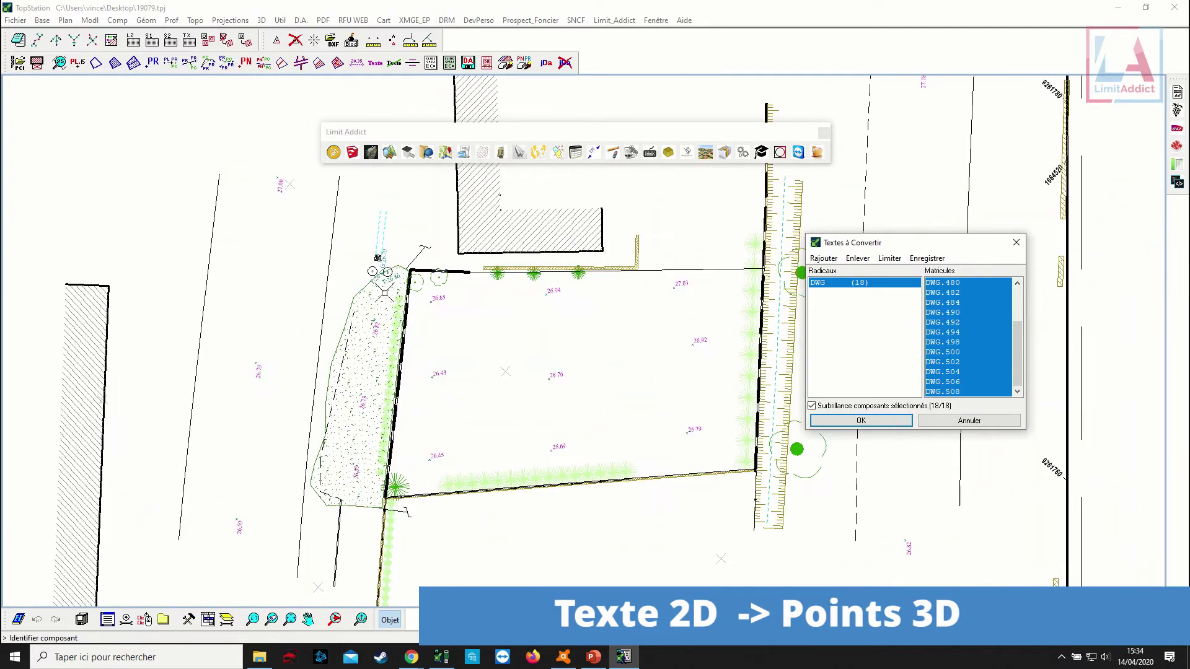
pyautogui.click(878, 429)
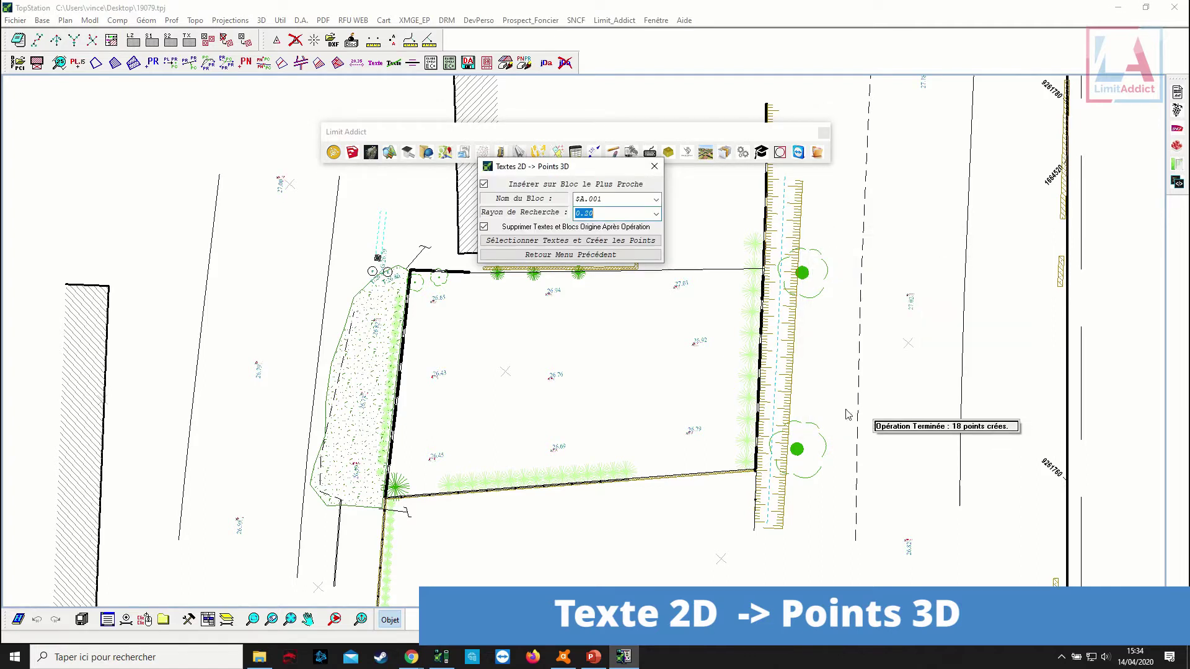
# Inspect the names, altitudes and placement of the new 3D points across the parcel, and leave the conversion tool.
pyautogui.scroll(5, 435, 311)
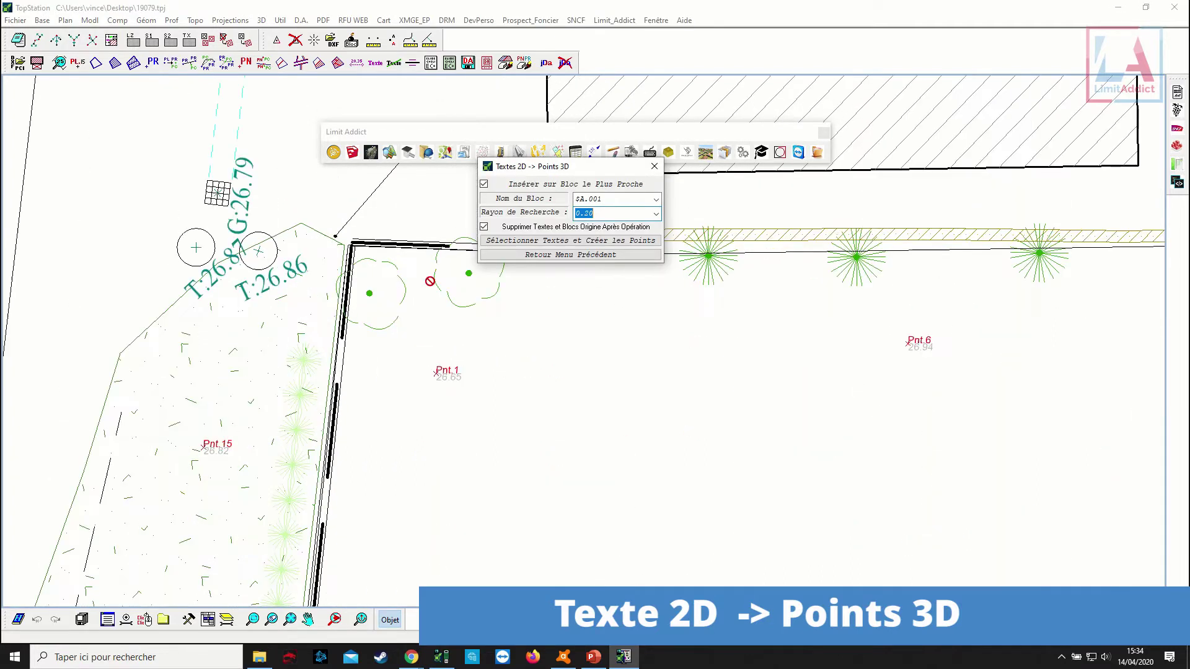
pyautogui.scroll(3, 414, 396)
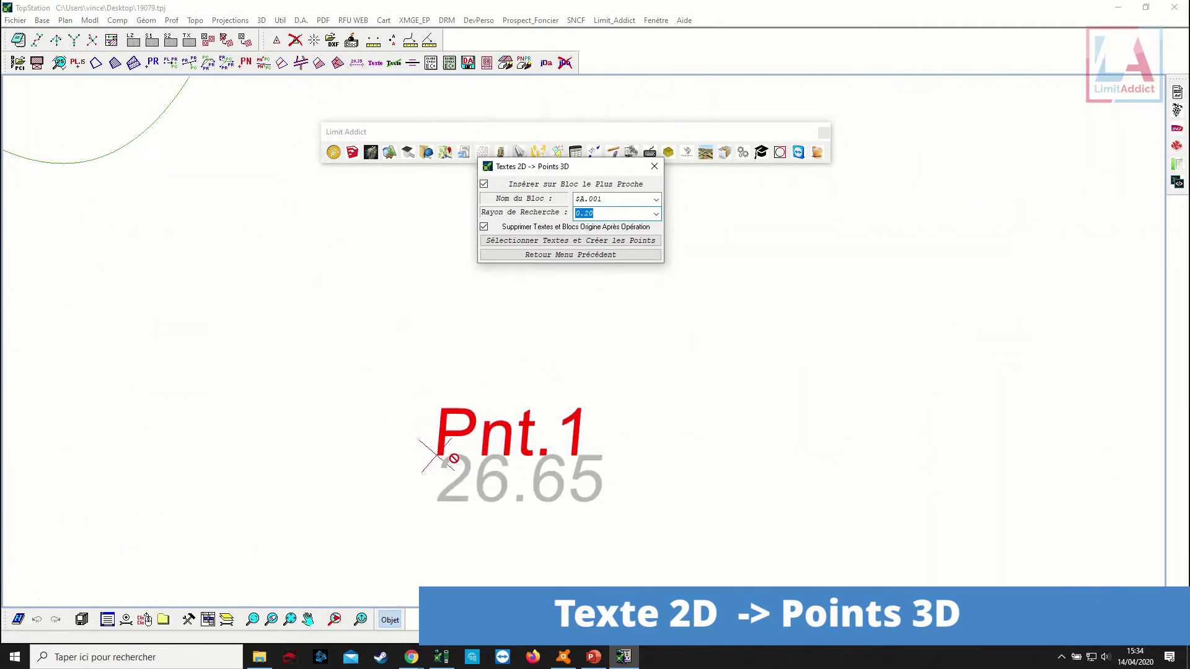
pyautogui.scroll(-4, 454, 459)
pyautogui.scroll(3, 455, 471)
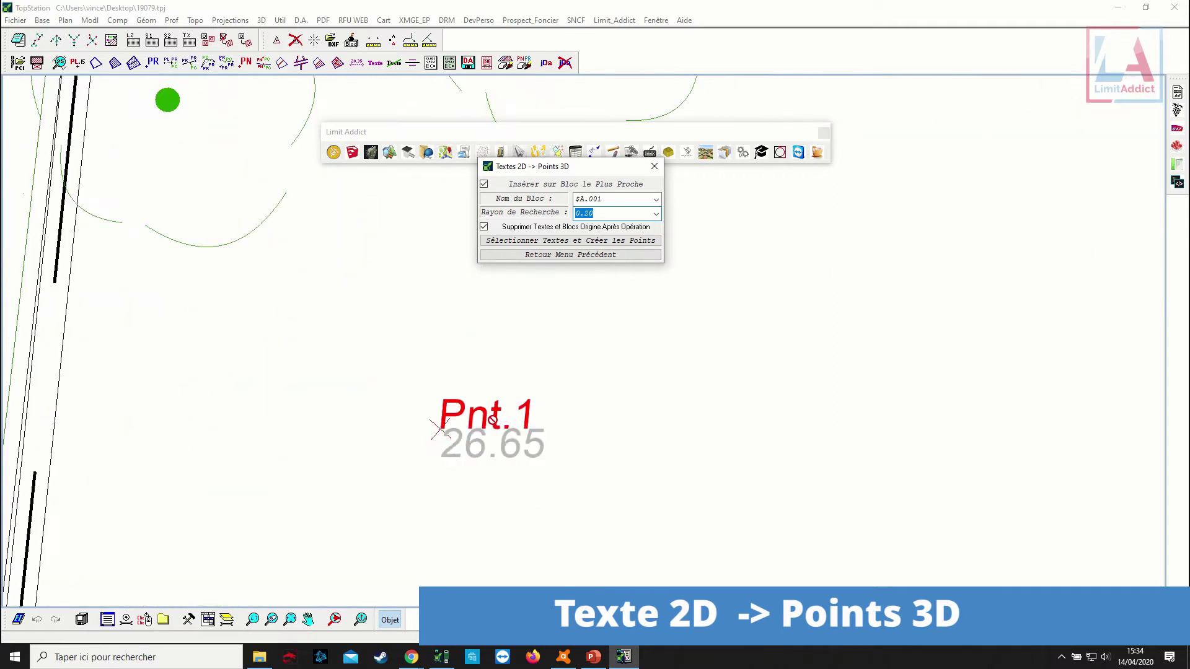
pyautogui.click(566, 255)
pyautogui.click(1094, 246)
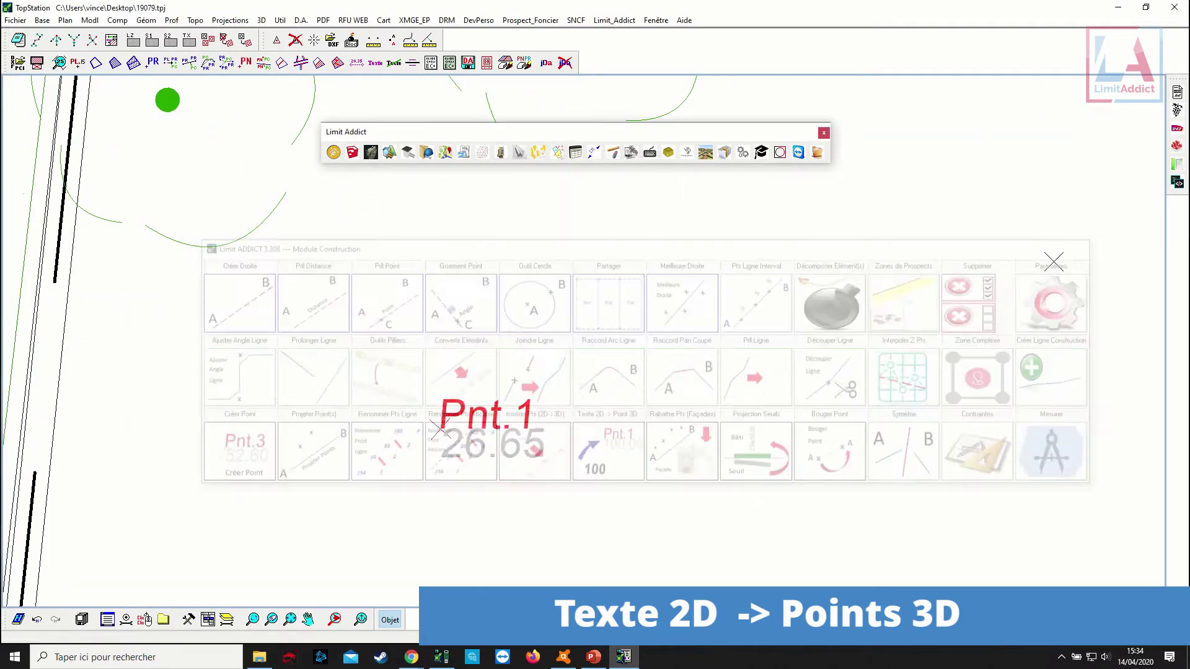
pyautogui.scroll(-2, 563, 504)
pyautogui.scroll(-3, 563, 505)
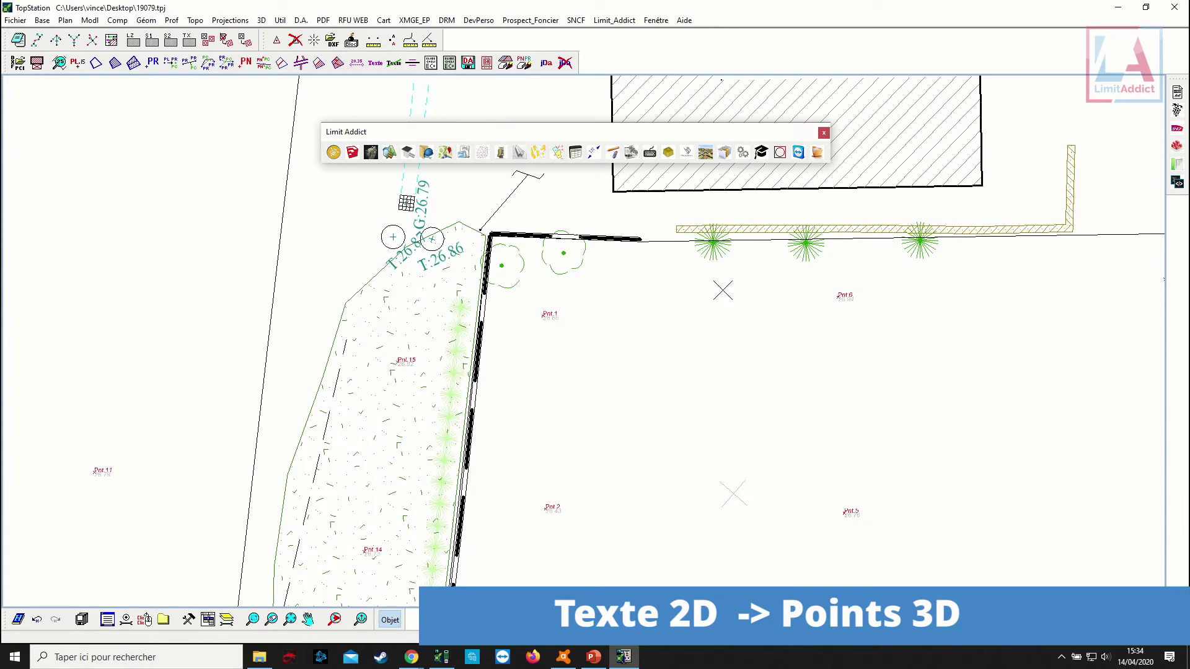
pyautogui.scroll(1, 539, 331)
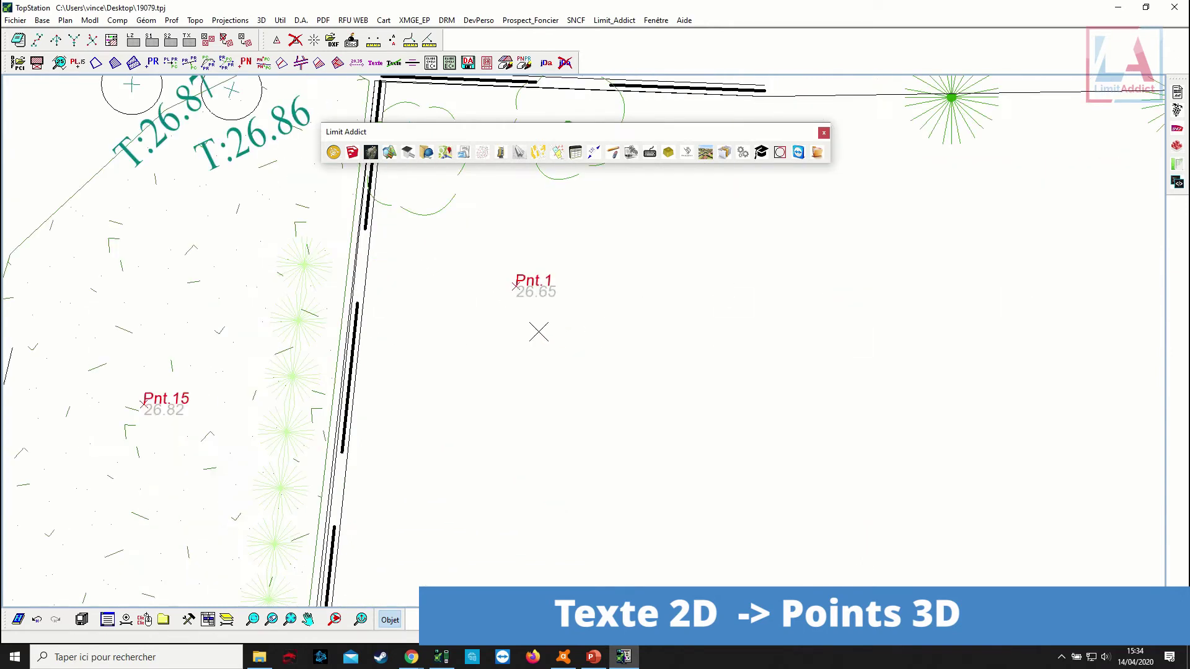
pyautogui.scroll(-1, 537, 330)
pyautogui.scroll(-3, 538, 331)
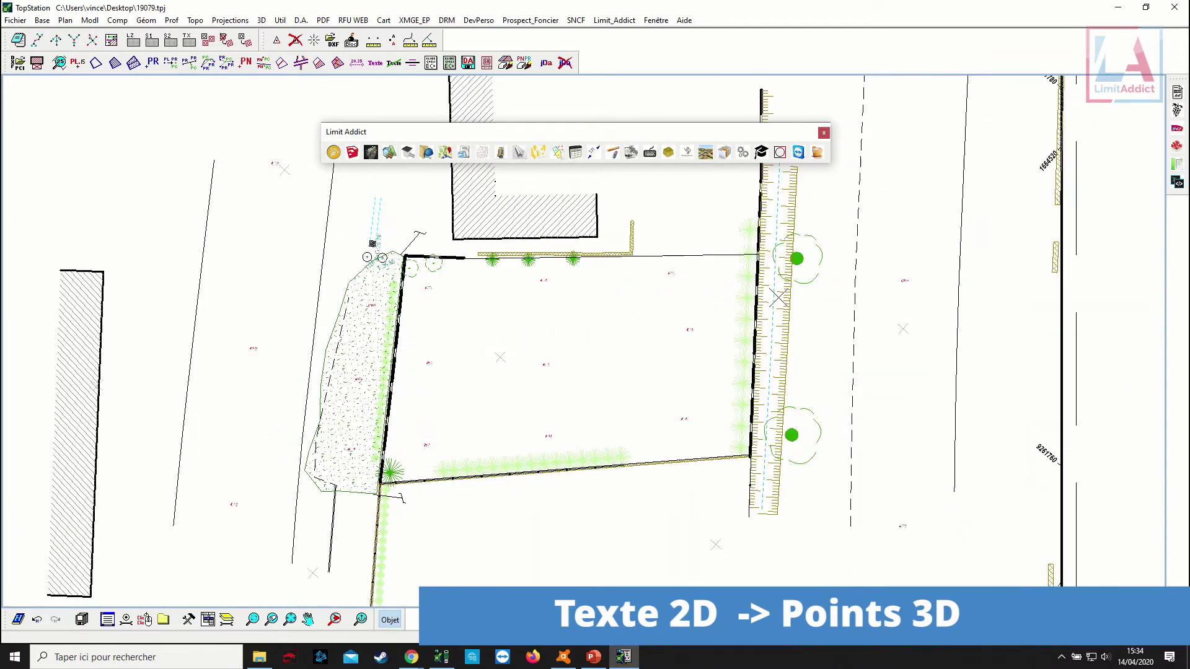
pyautogui.scroll(2, 688, 411)
pyautogui.scroll(2, 491, 430)
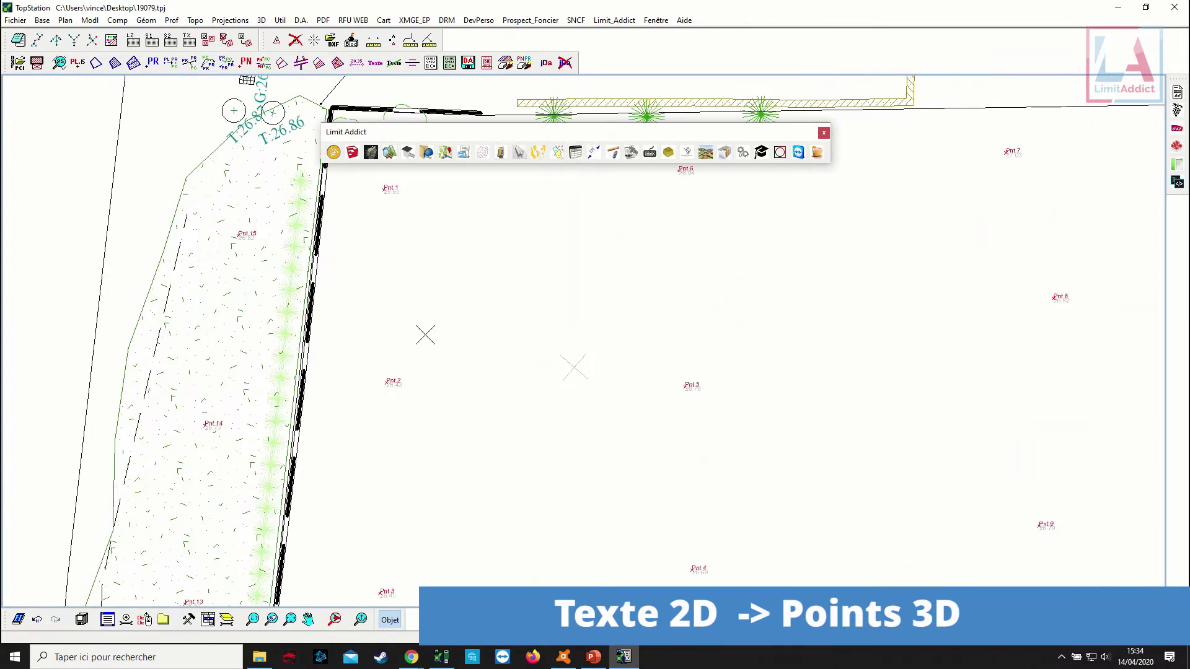
pyautogui.scroll(-2, 436, 328)
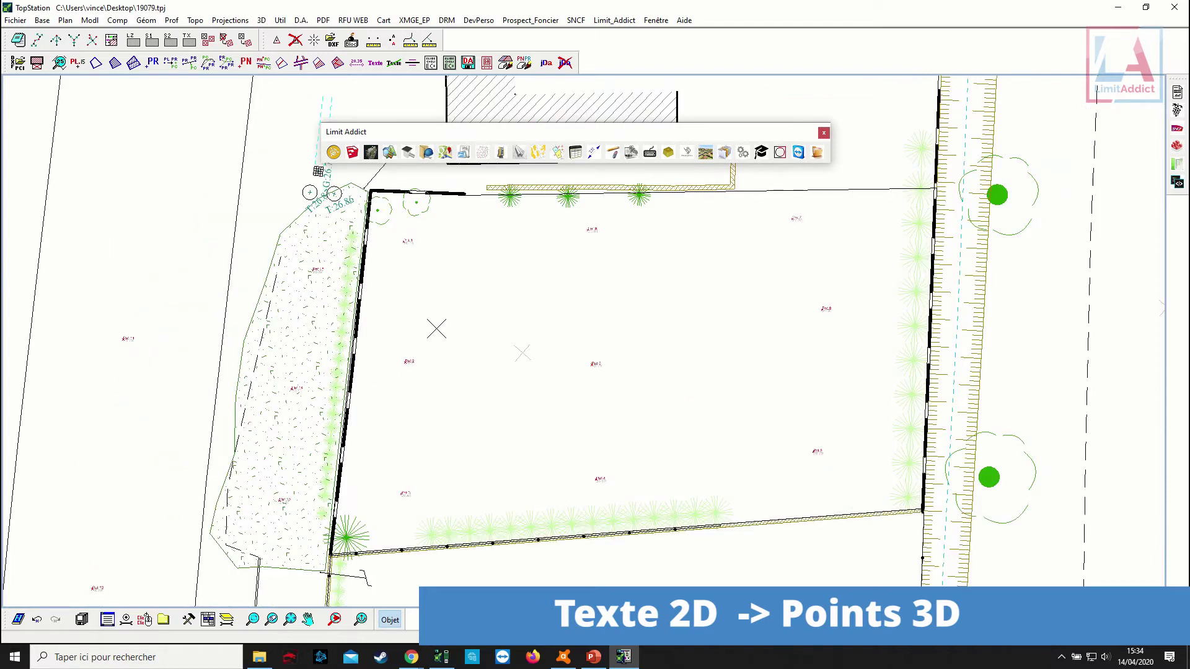
pyautogui.scroll(-4, 436, 328)
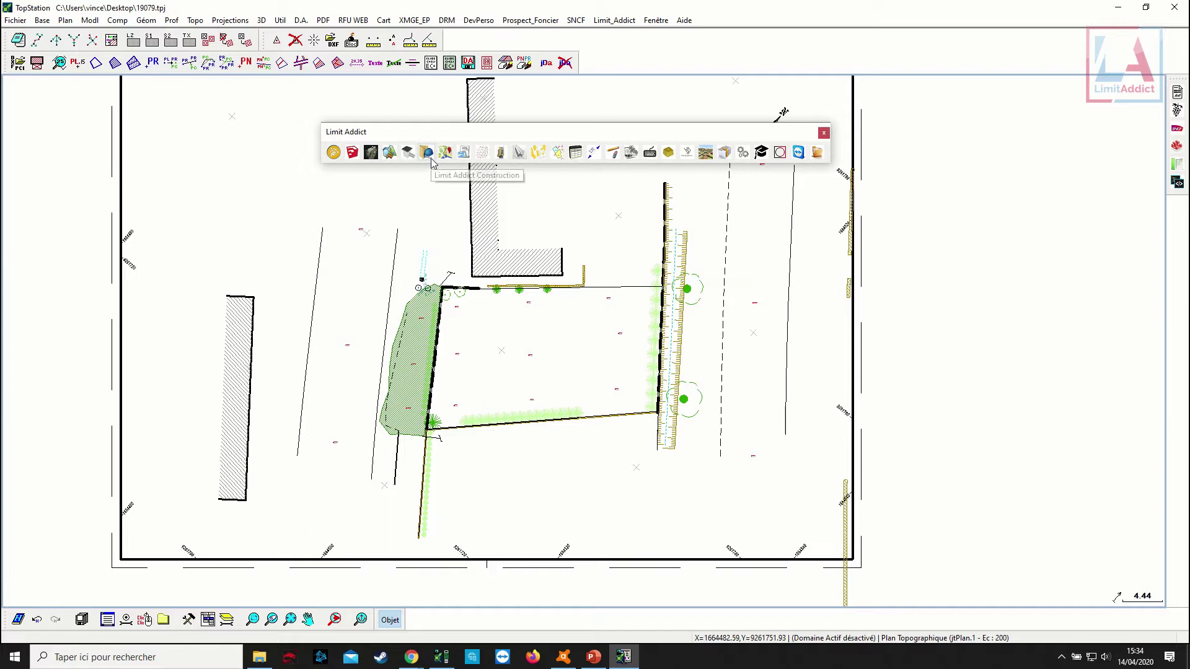
pyautogui.click(392, 155)
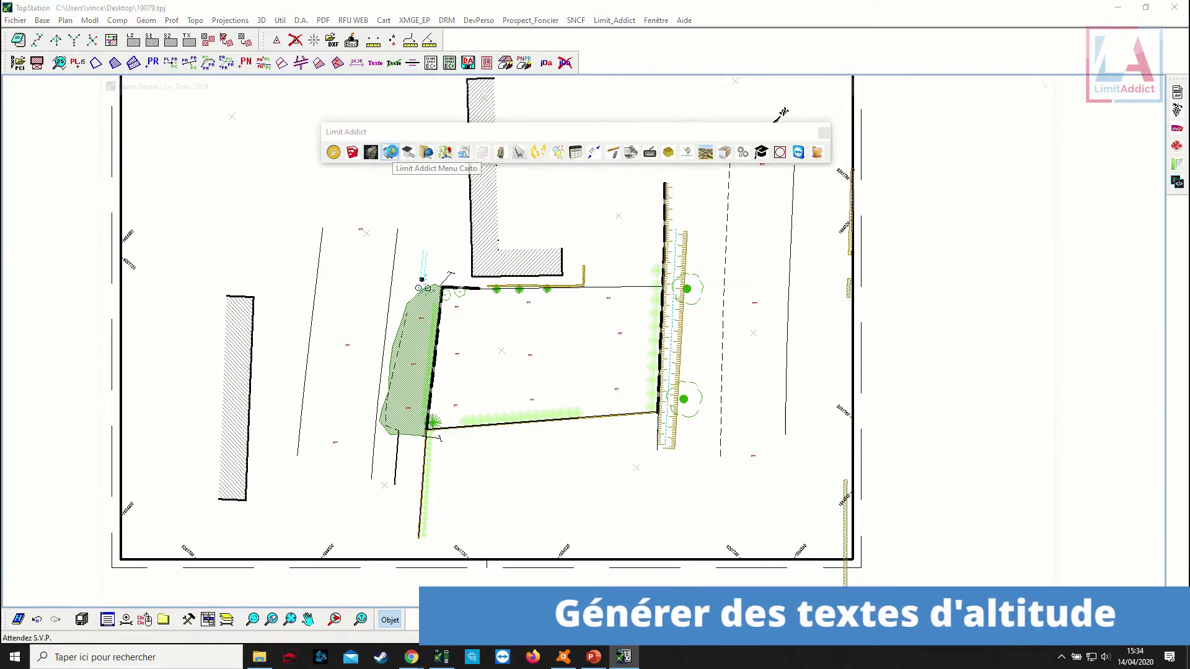
pyautogui.press('Escape')
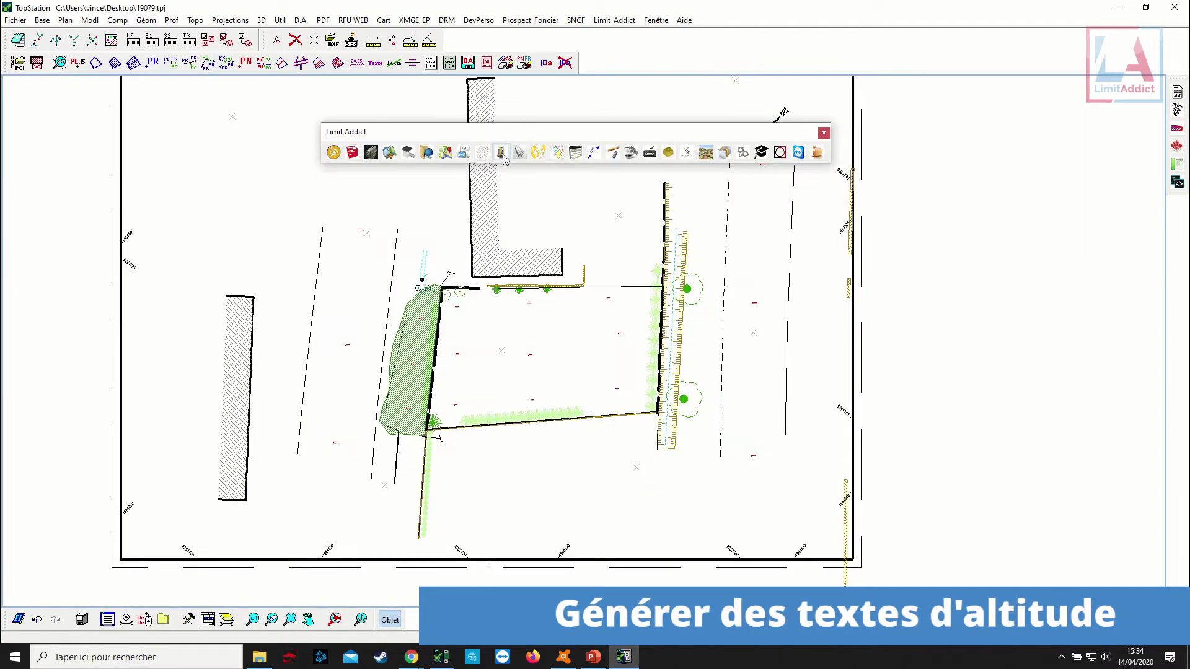
pyautogui.click(501, 153)
pyautogui.click(427, 153)
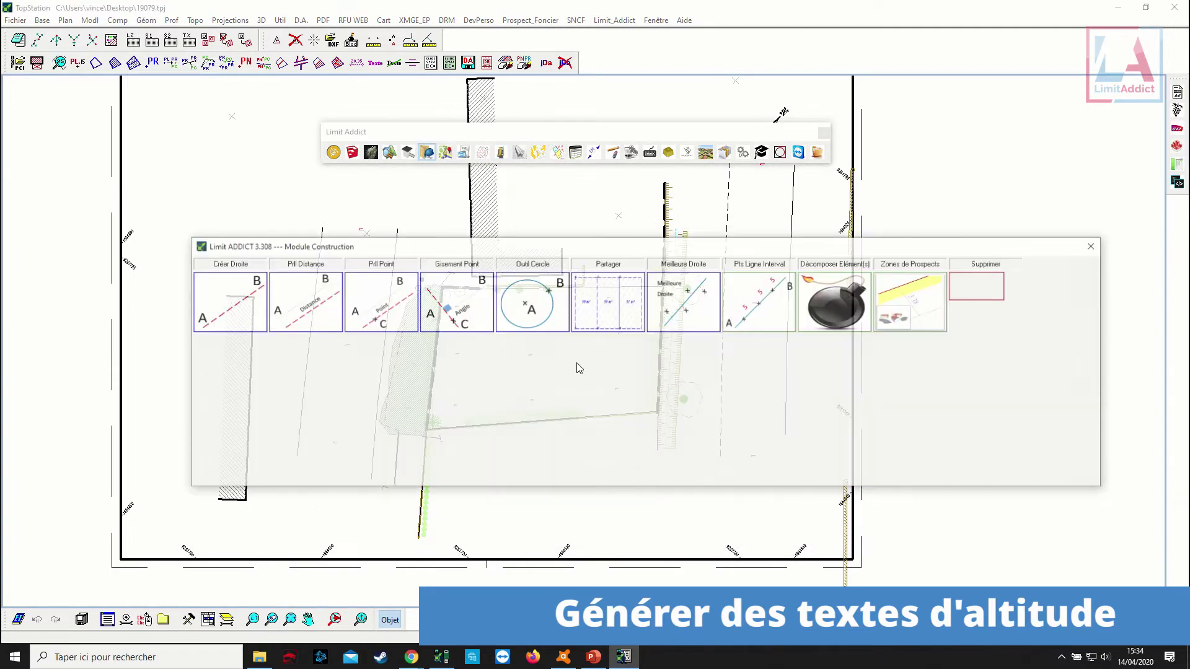
pyautogui.click(615, 465)
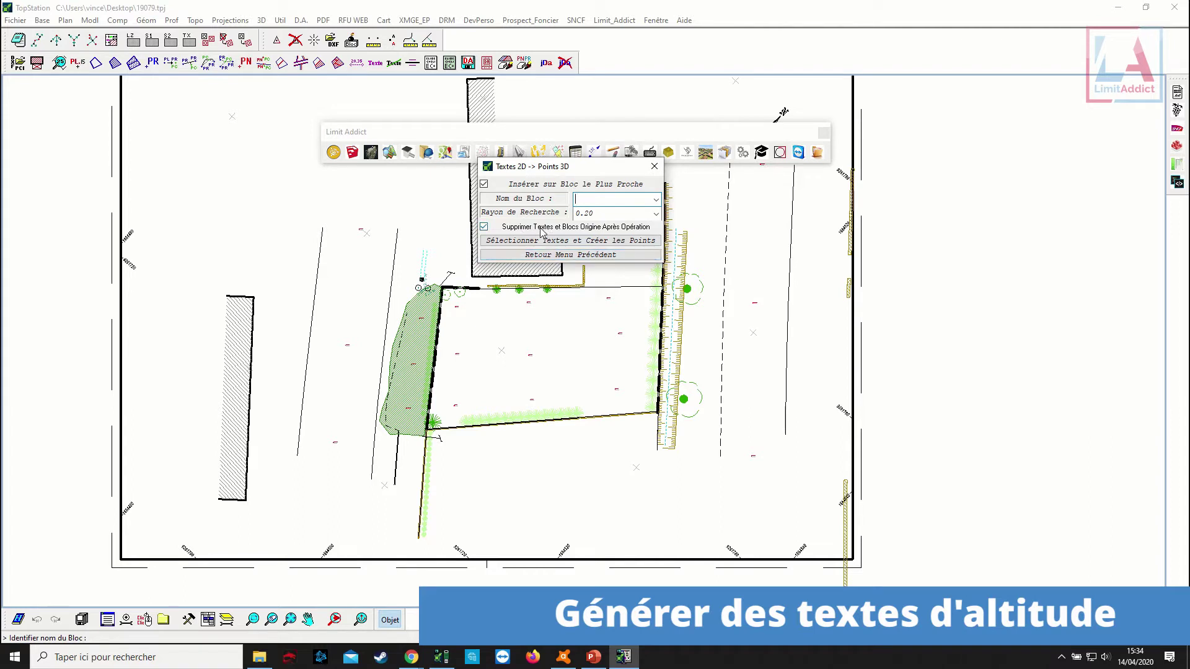
pyautogui.click(569, 255)
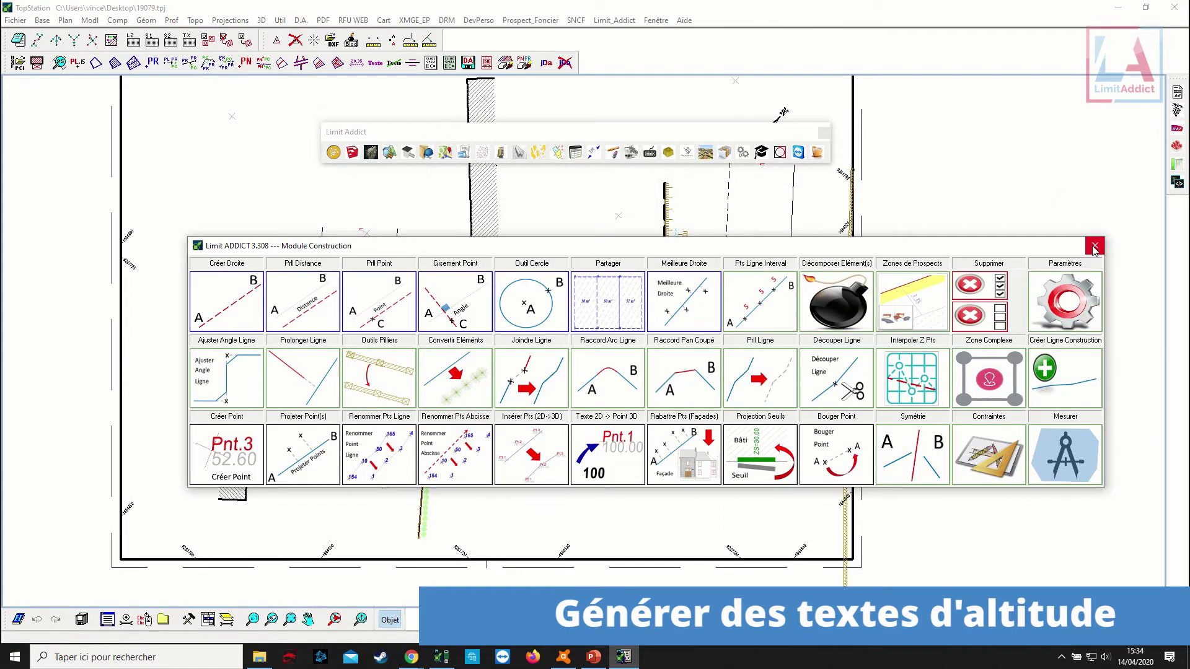
pyautogui.click(1094, 246)
# Apply the Point Altimétrie Orienté Plan (600) object from the Textes-Altitudes class to all points with the Pnt radical.
pyautogui.click(390, 154)
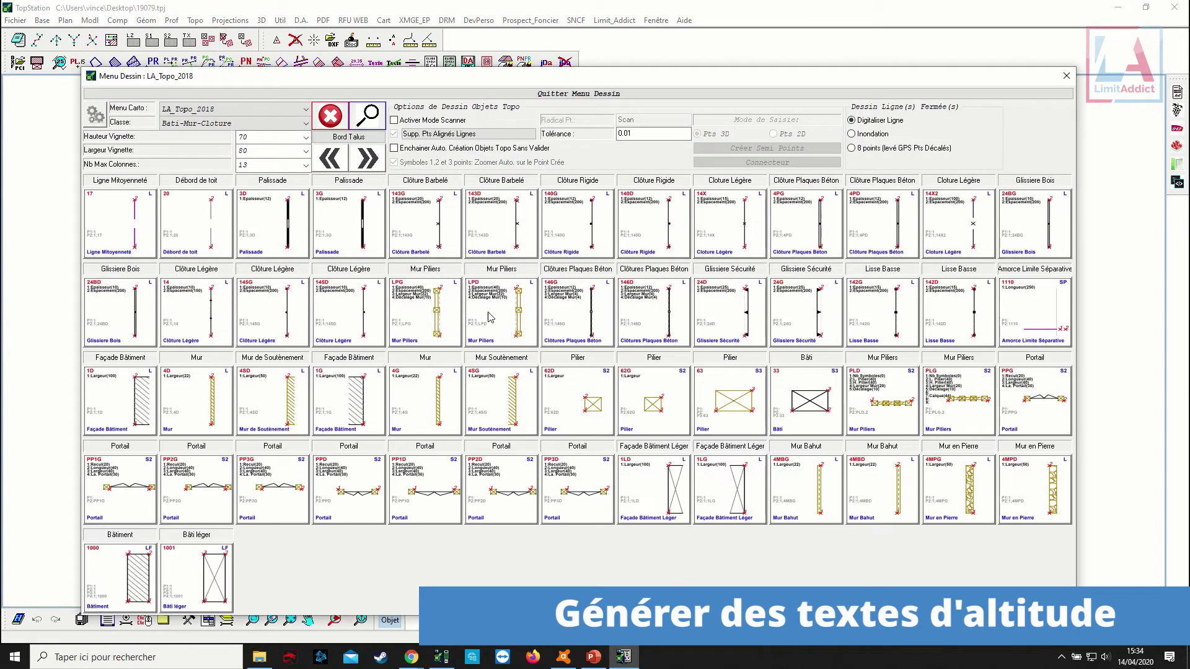
pyautogui.click(305, 123)
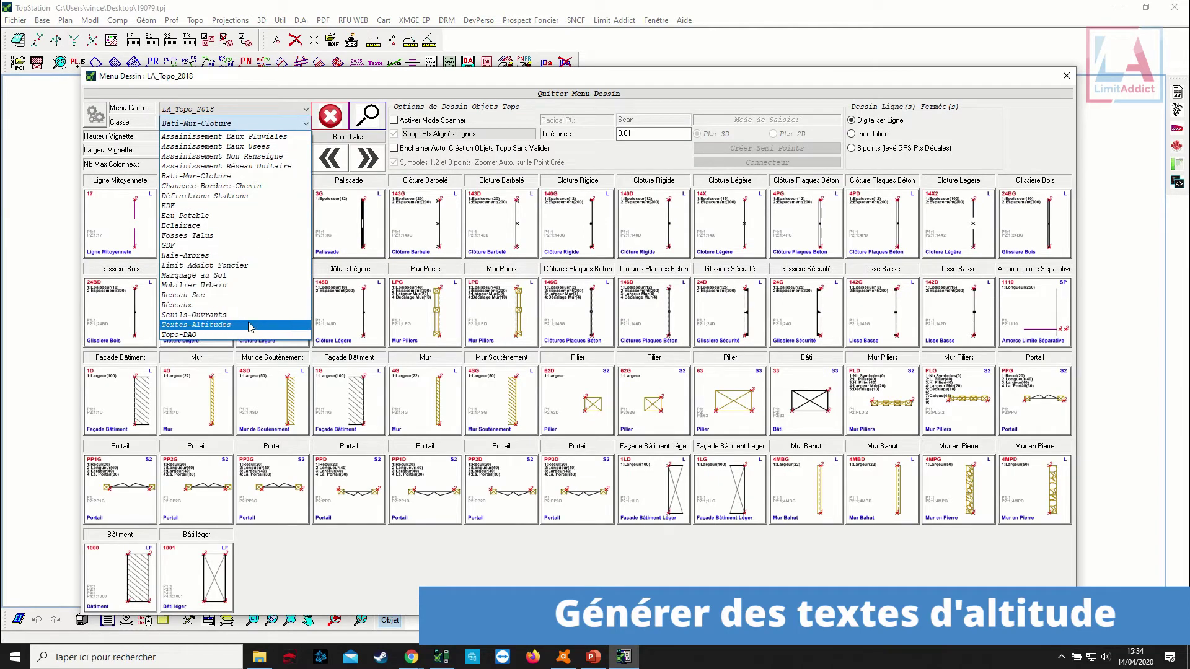
pyautogui.click(257, 288)
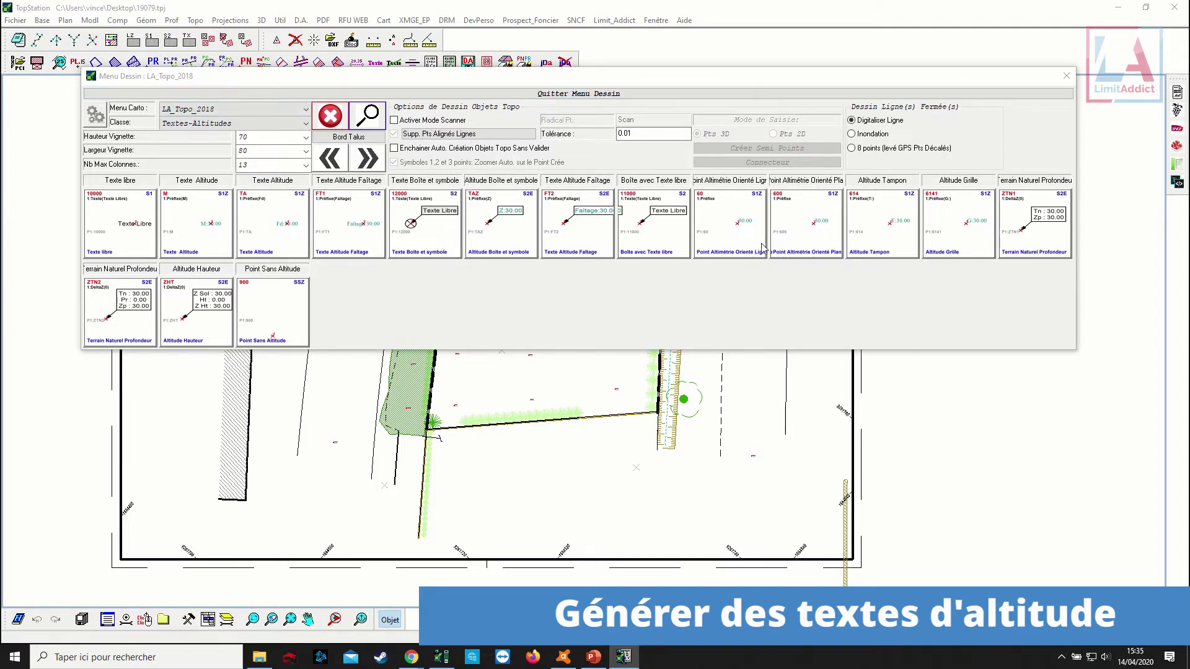
pyautogui.click(788, 242)
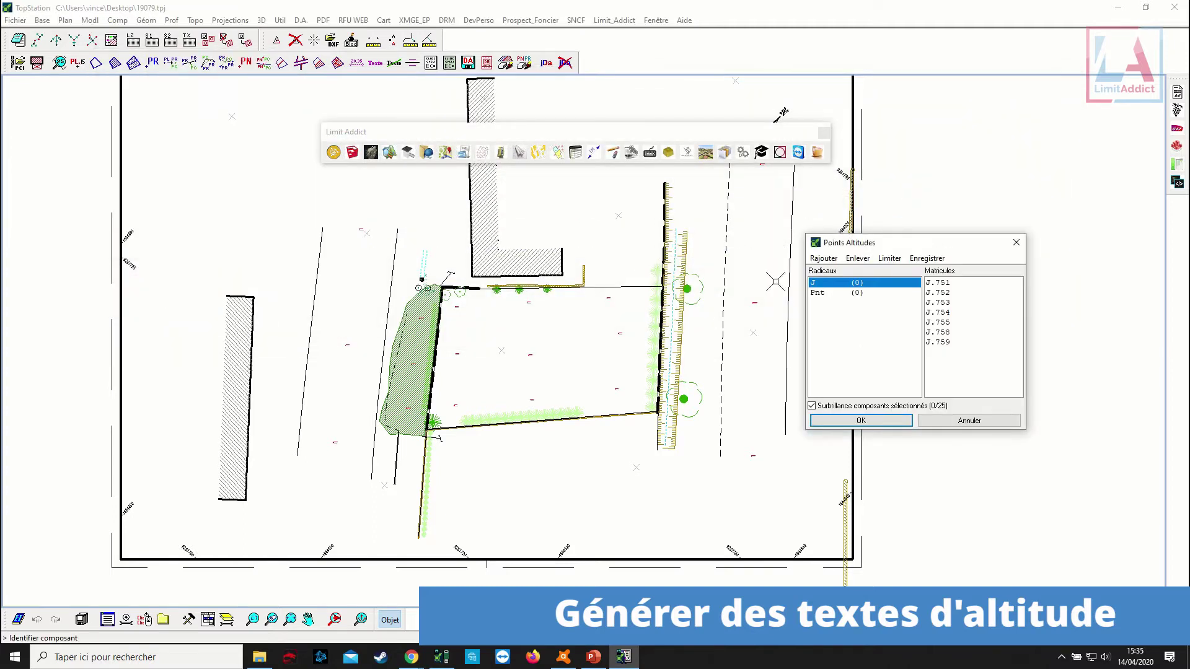
pyautogui.click(825, 294)
pyautogui.click(862, 419)
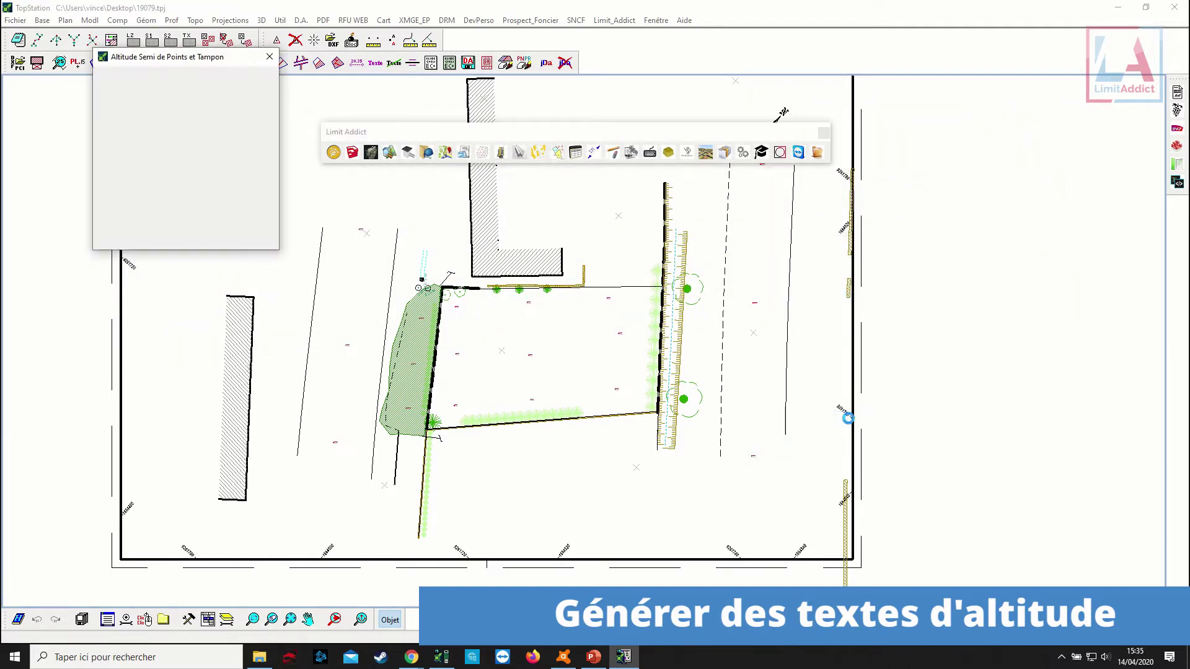
# Validate the generated altitude texts with their default properties and quit the drawing menu.
pyautogui.scroll(3, 393, 294)
pyautogui.scroll(-4, 674, 359)
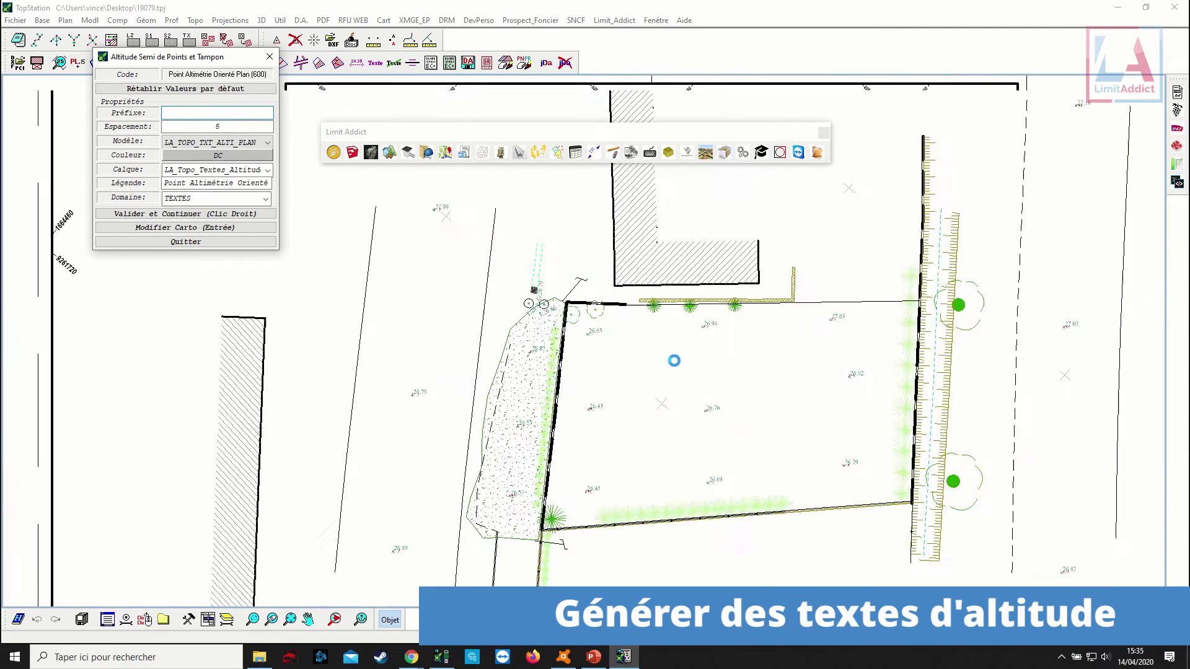
pyautogui.click(213, 216)
pyautogui.click(589, 99)
pyautogui.moveTo(526, 373); pyautogui.dragTo(668, 343, button='middle')
pyautogui.scroll(2, 653, 359)
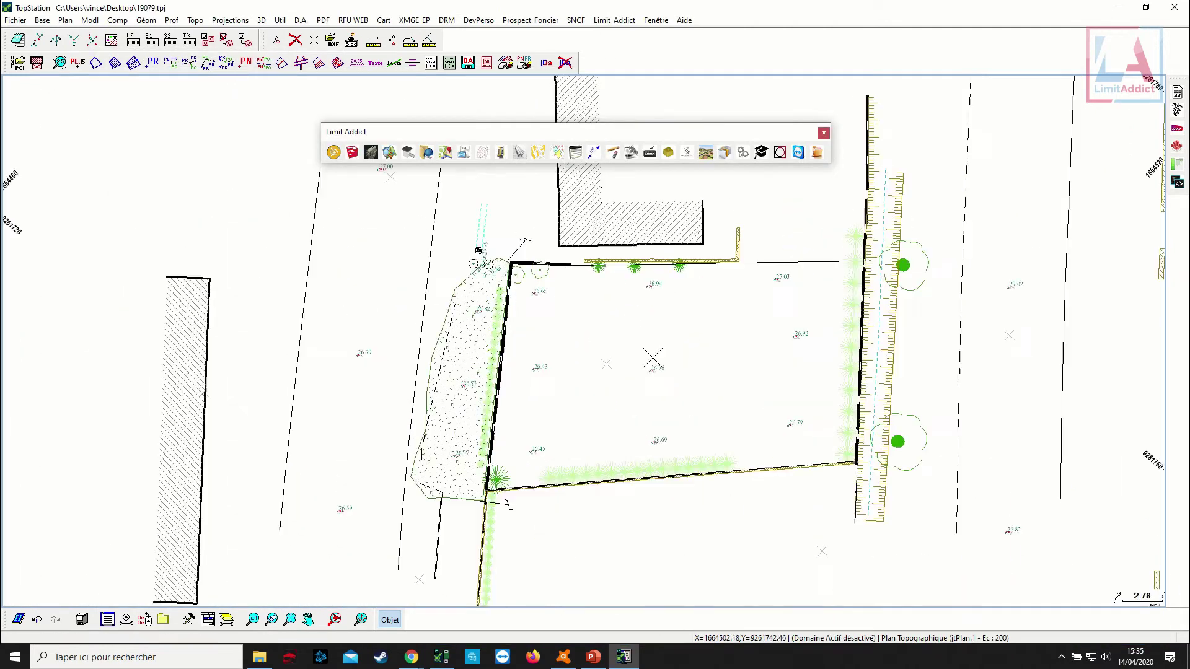
pyautogui.scroll(-2, 594, 398)
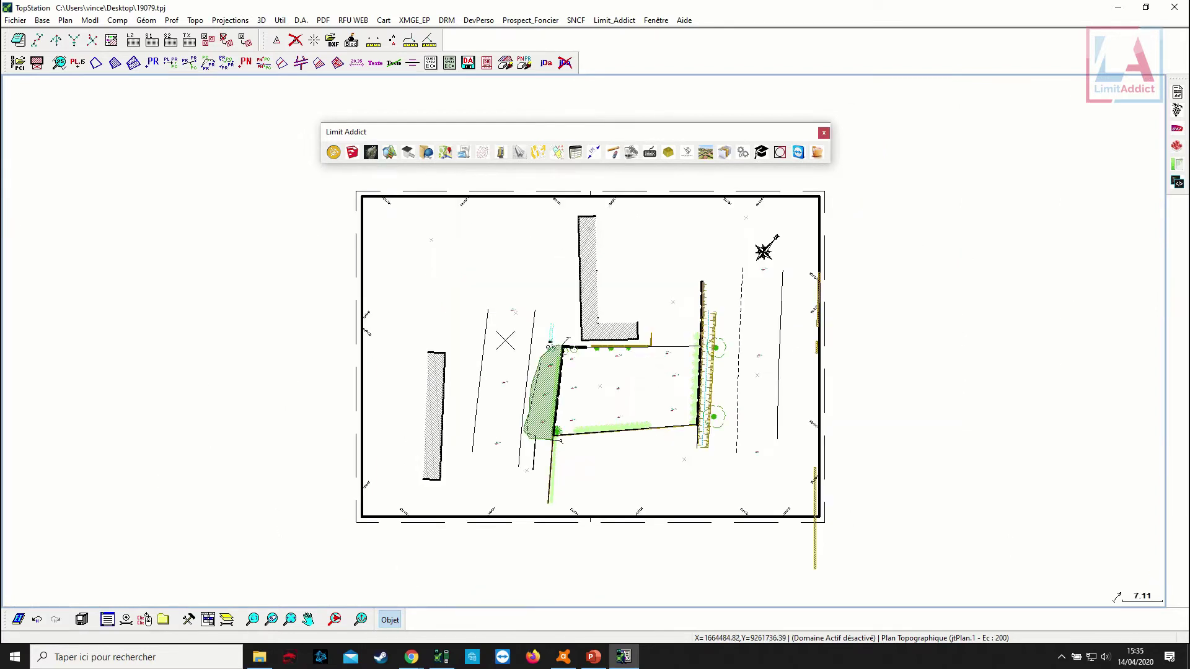
# Start a cadastre DXF import that downloads PCI-Vecteur files, keeping the default import parameters.
pyautogui.click(539, 152)
pyautogui.click(456, 327)
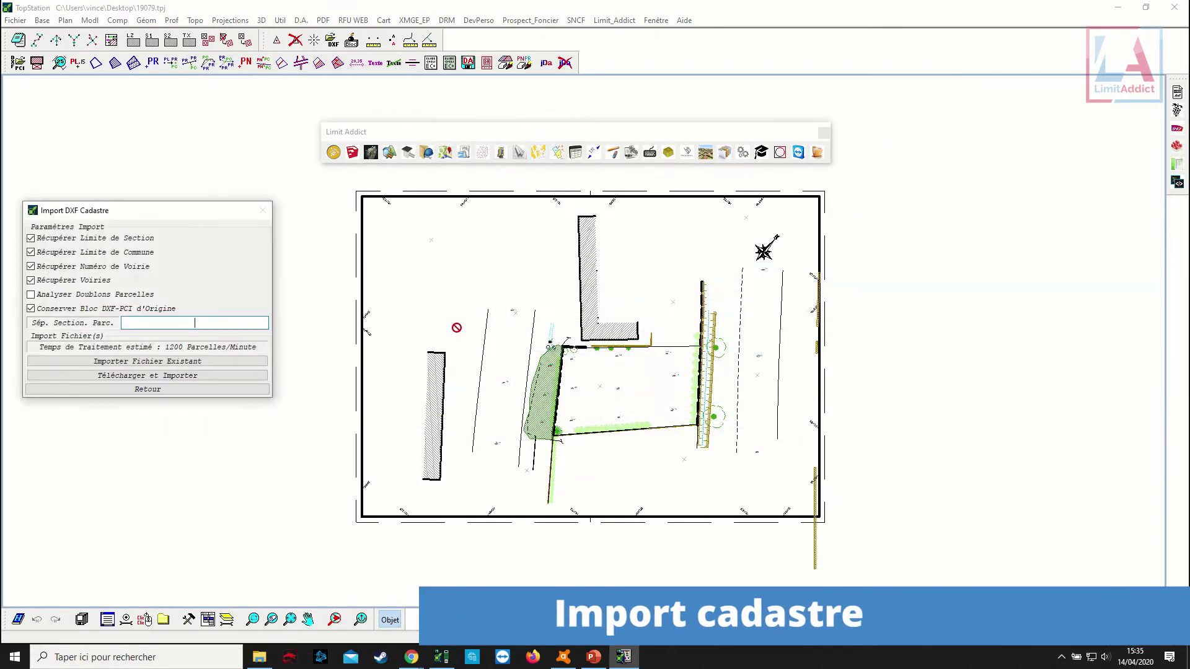
pyautogui.click(146, 375)
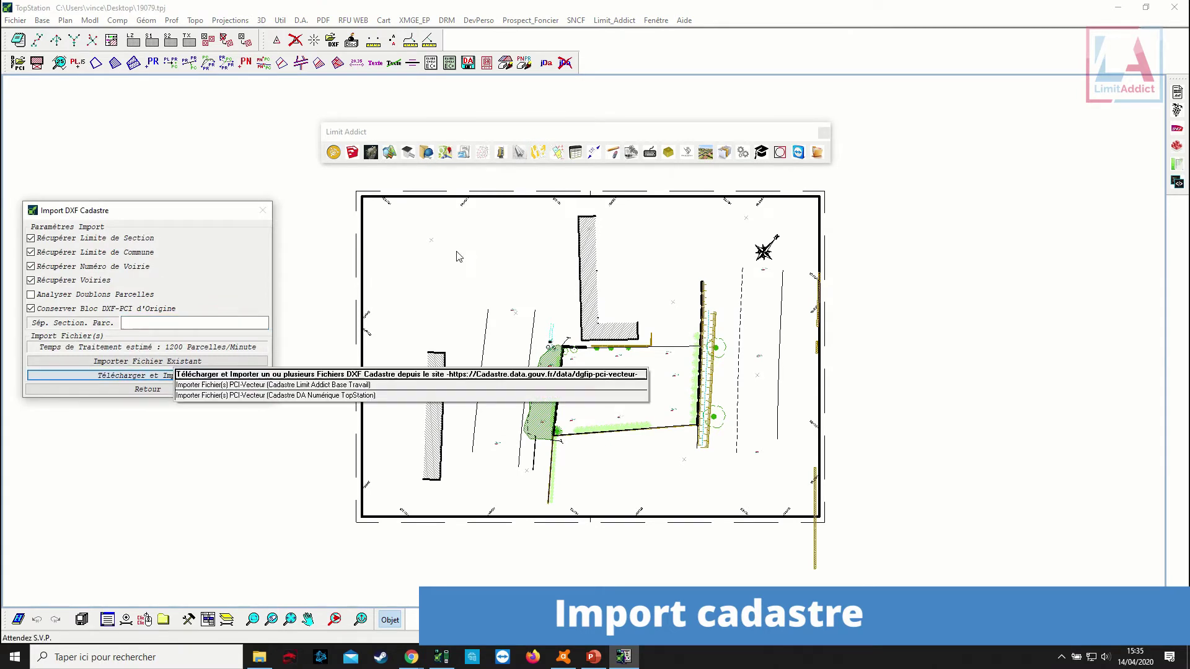
pyautogui.click(348, 389)
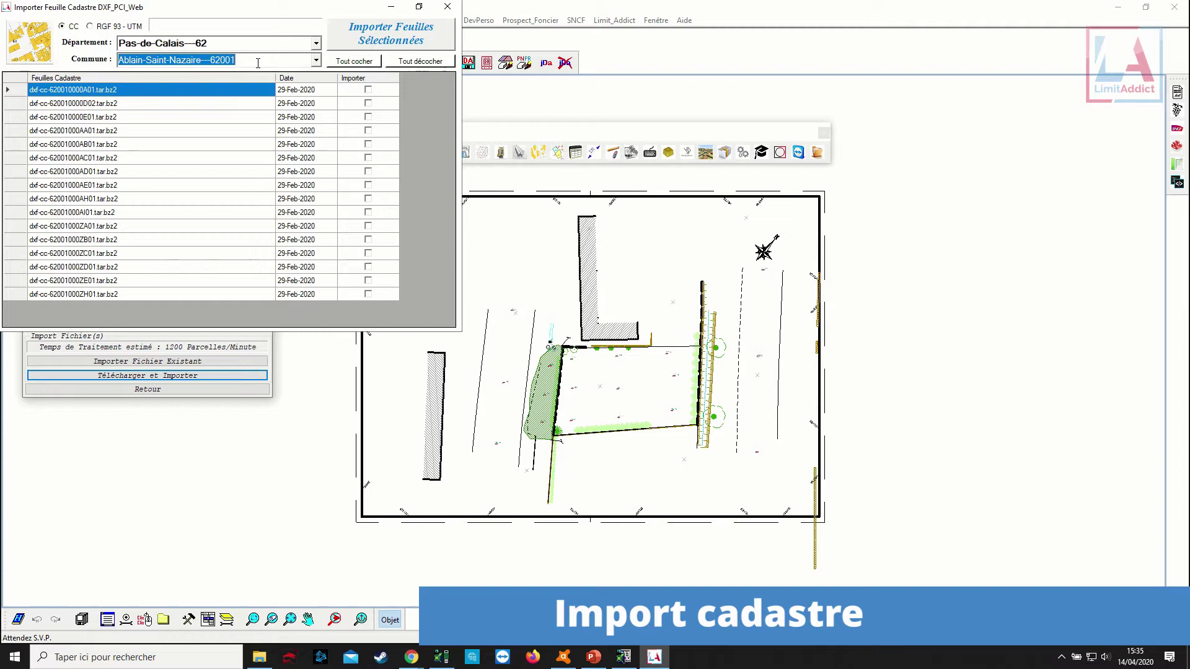
# Choose the commune Lillers (62516) in Pas-de-Calais and import its cadastral sheet dxf-cc-62516000AY01.
pyautogui.write('liller')
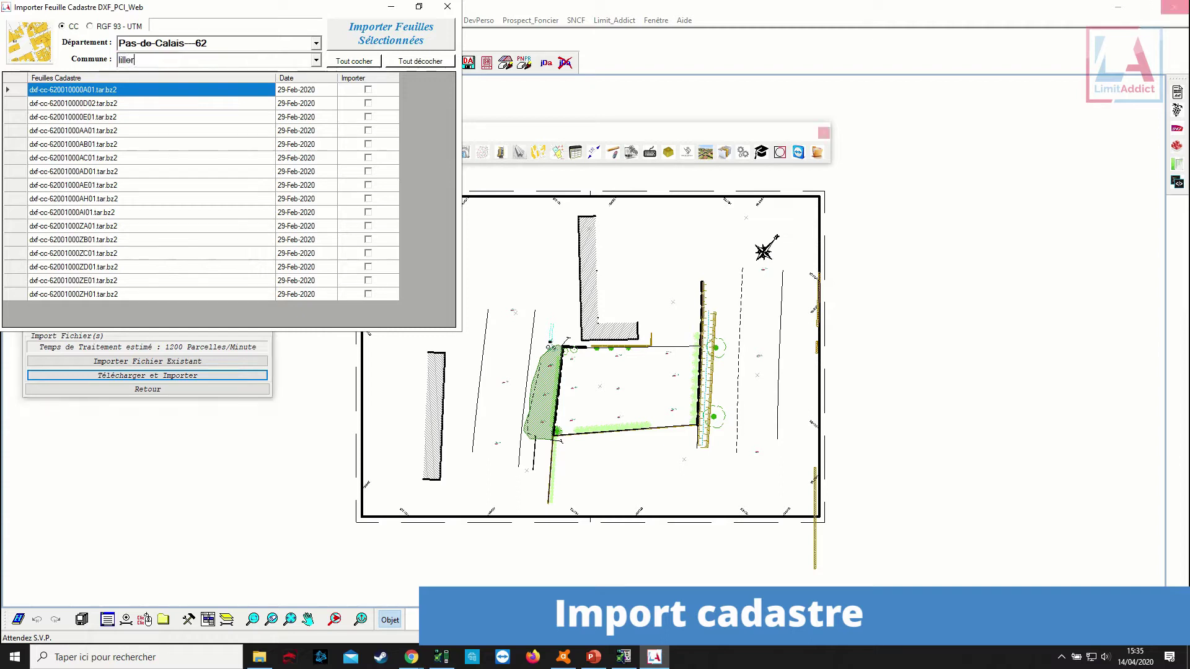
pyautogui.click(316, 61)
pyautogui.click(279, 69)
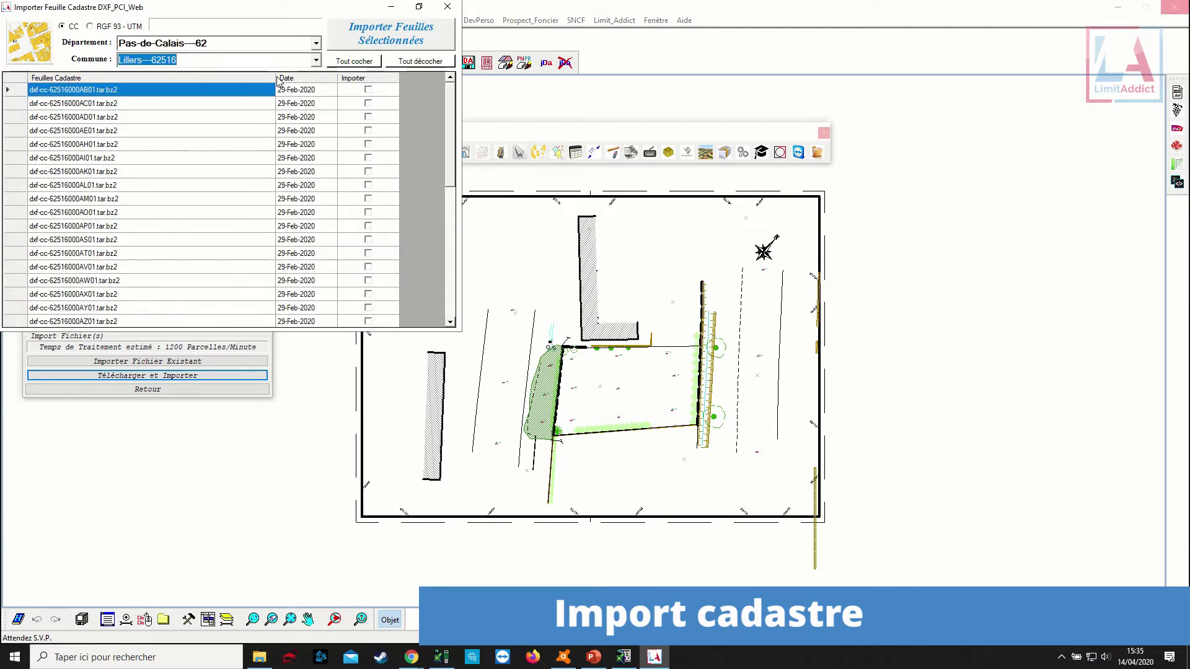
pyautogui.click(368, 307)
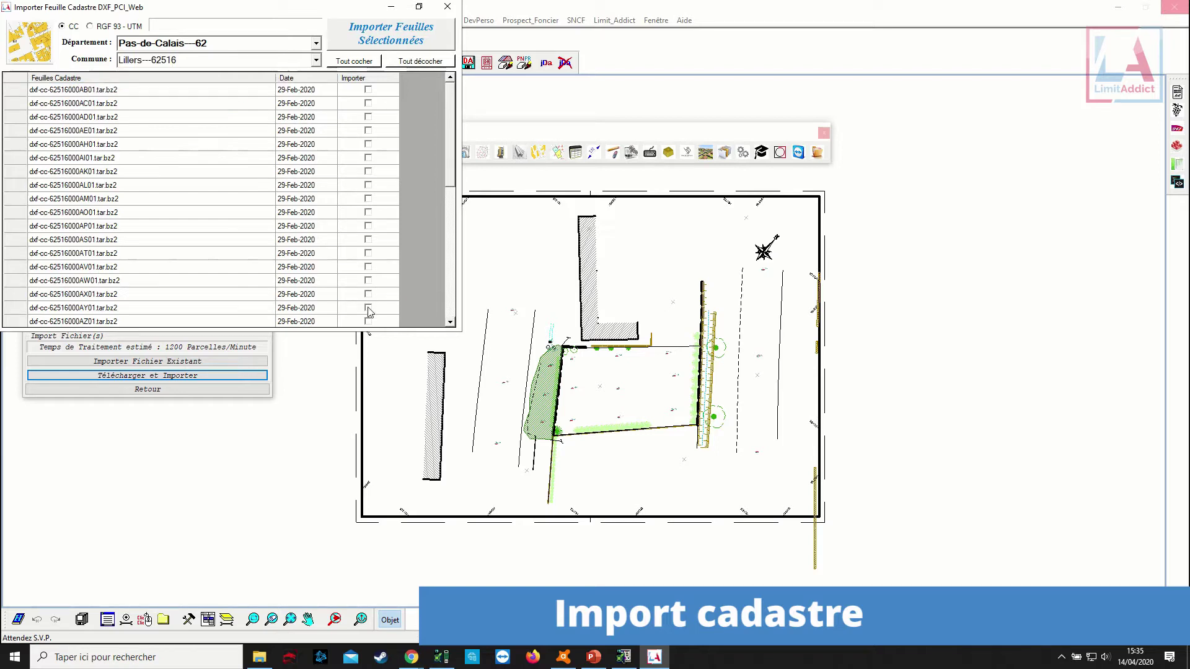
pyautogui.click(424, 41)
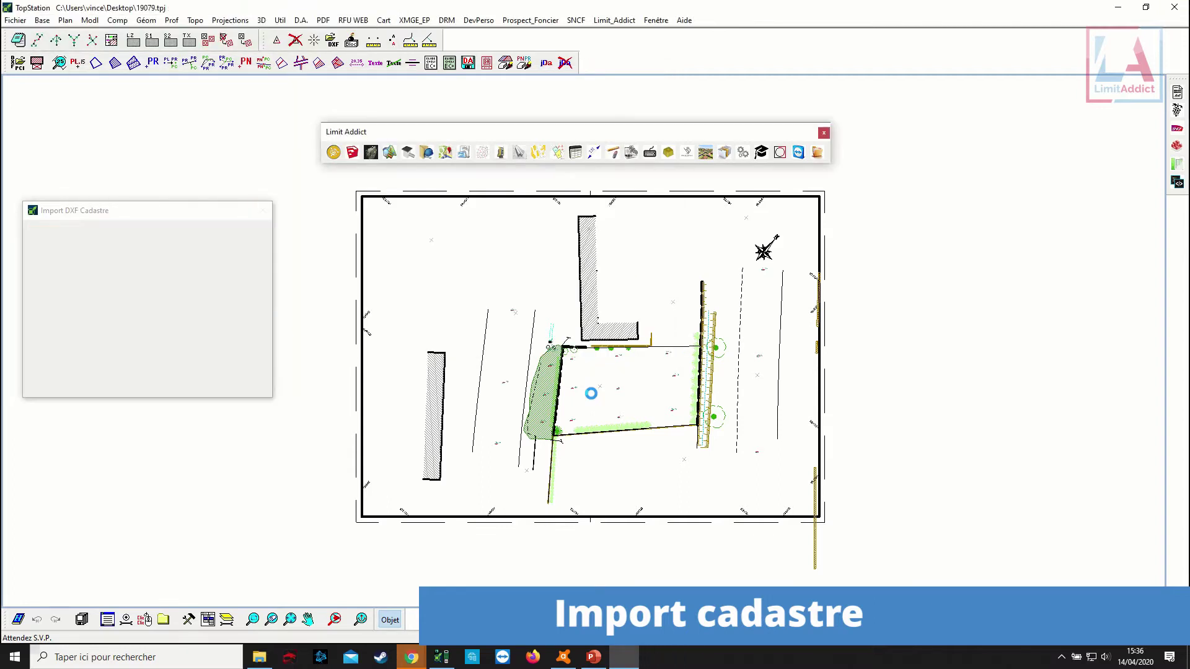
# Leave the cadastre module and examine the imported parcels against the surveyed plan around AY 834.
pyautogui.scroll(2, 684, 349)
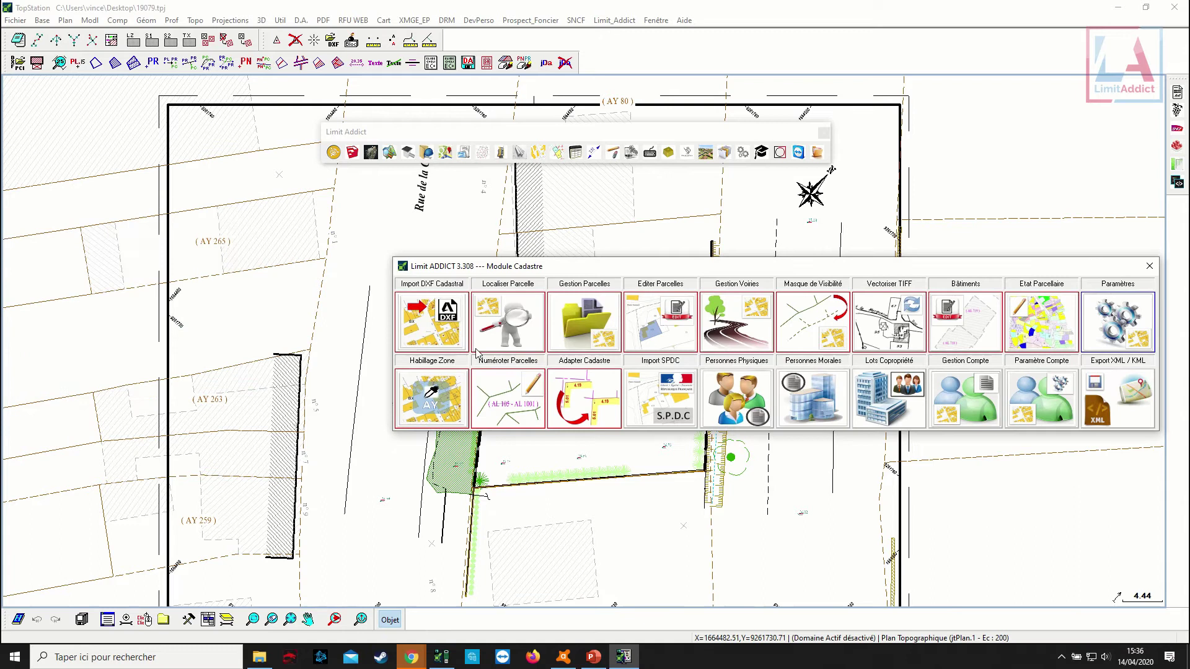
pyautogui.click(1150, 266)
pyautogui.moveTo(515, 440); pyautogui.dragTo(482, 422, button='middle')
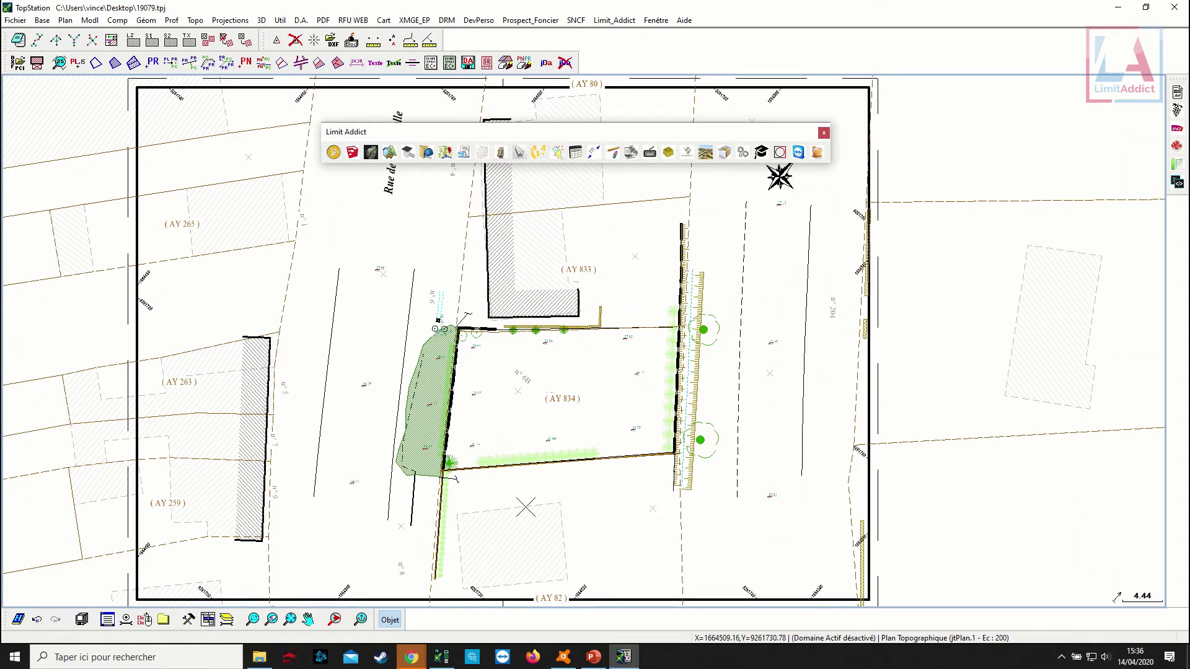
pyautogui.scroll(-2, 546, 505)
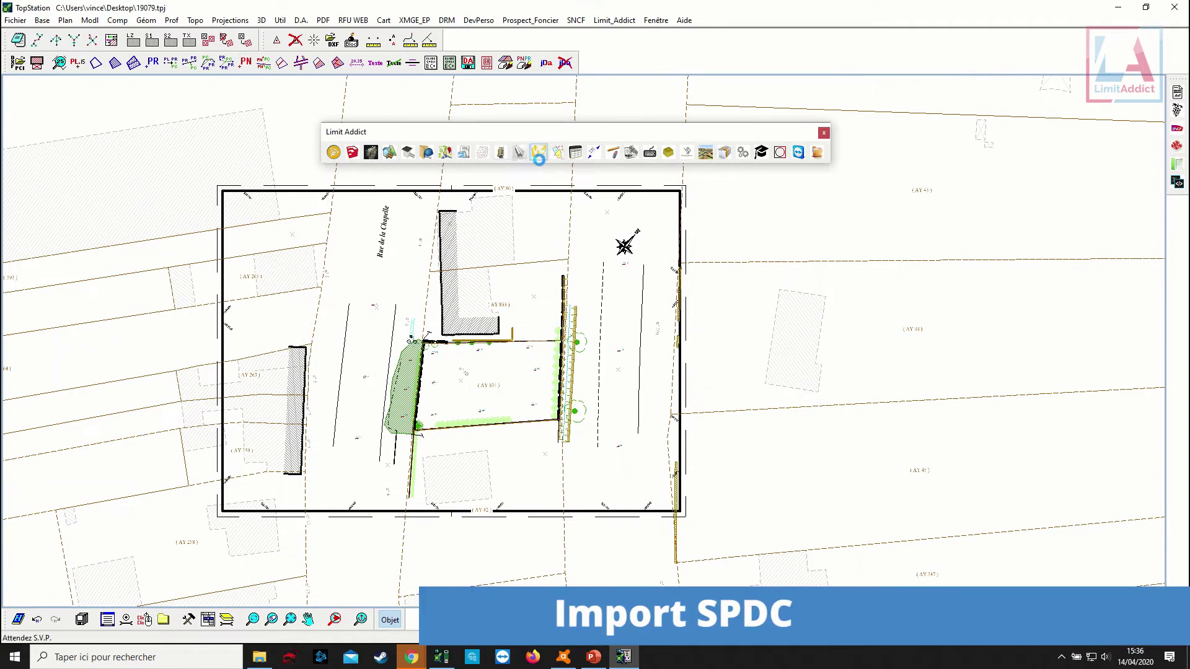
# Launch the SPDC import for the parcels captured with a digitised four-point outline around parcel AY 834.
pyautogui.click(538, 154)
pyautogui.click(652, 394)
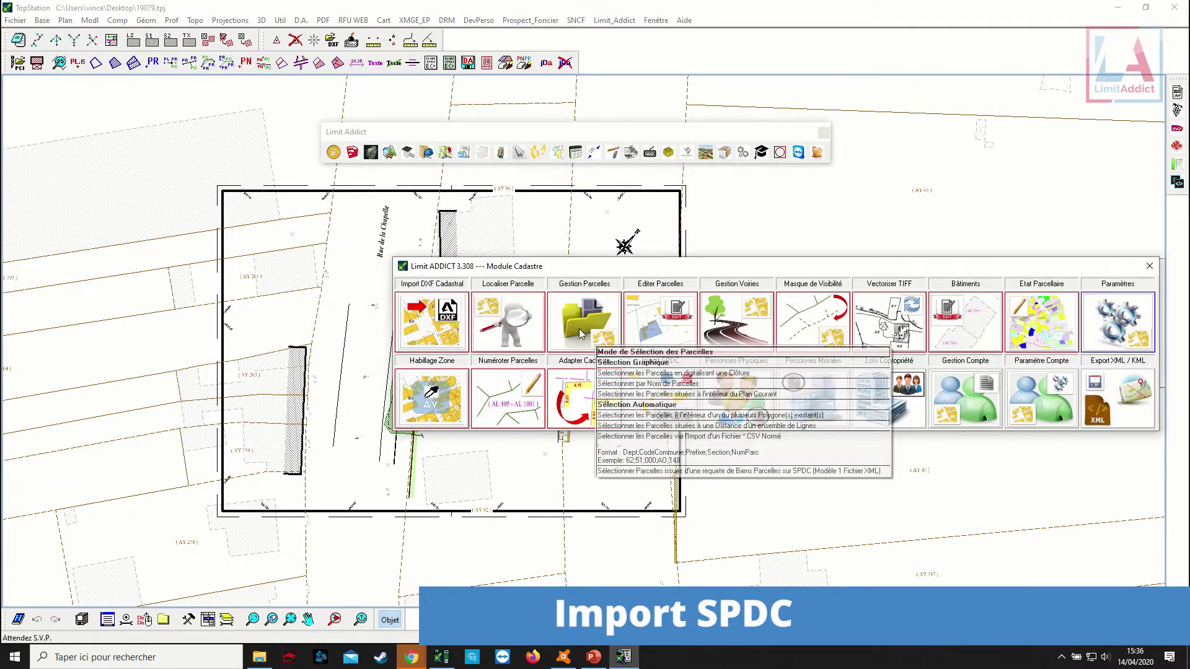
pyautogui.click(607, 373)
pyautogui.click(605, 456)
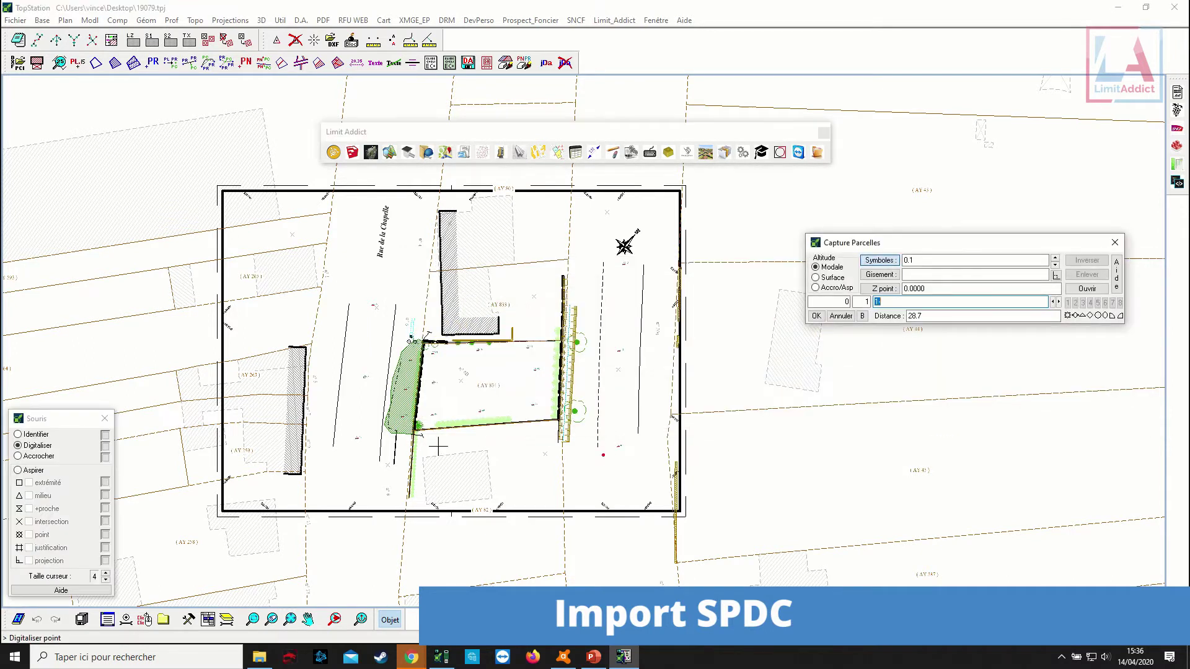
pyautogui.click(347, 456)
pyautogui.click(411, 300)
pyautogui.click(602, 319)
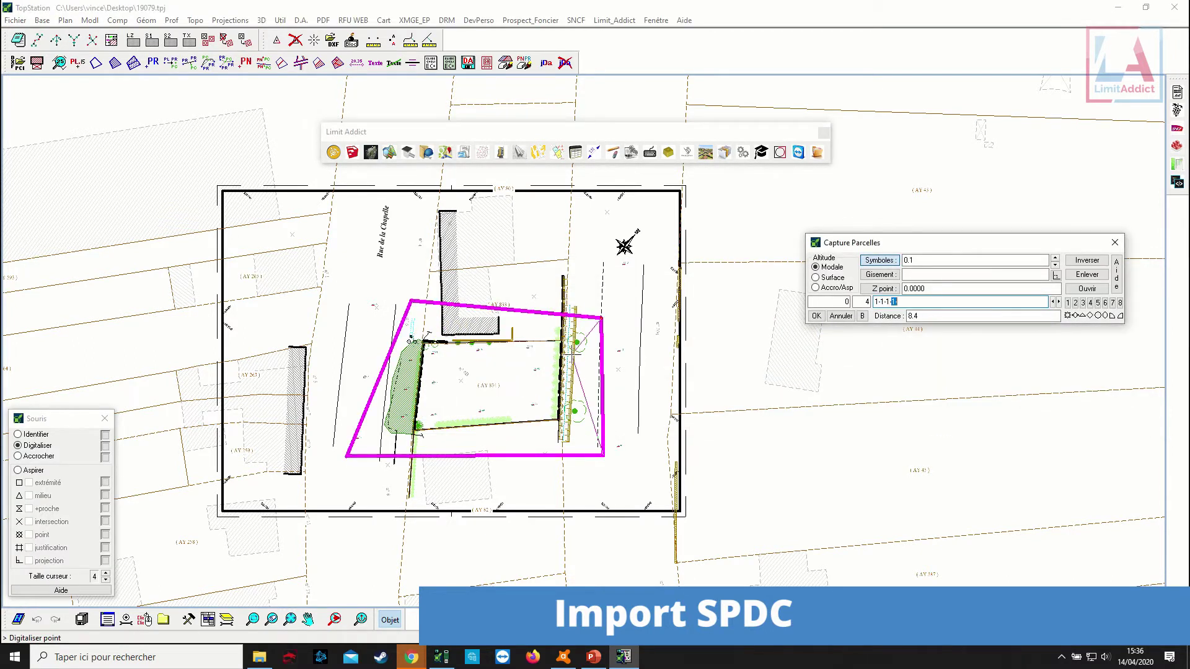
pyautogui.rightClick(572, 354)
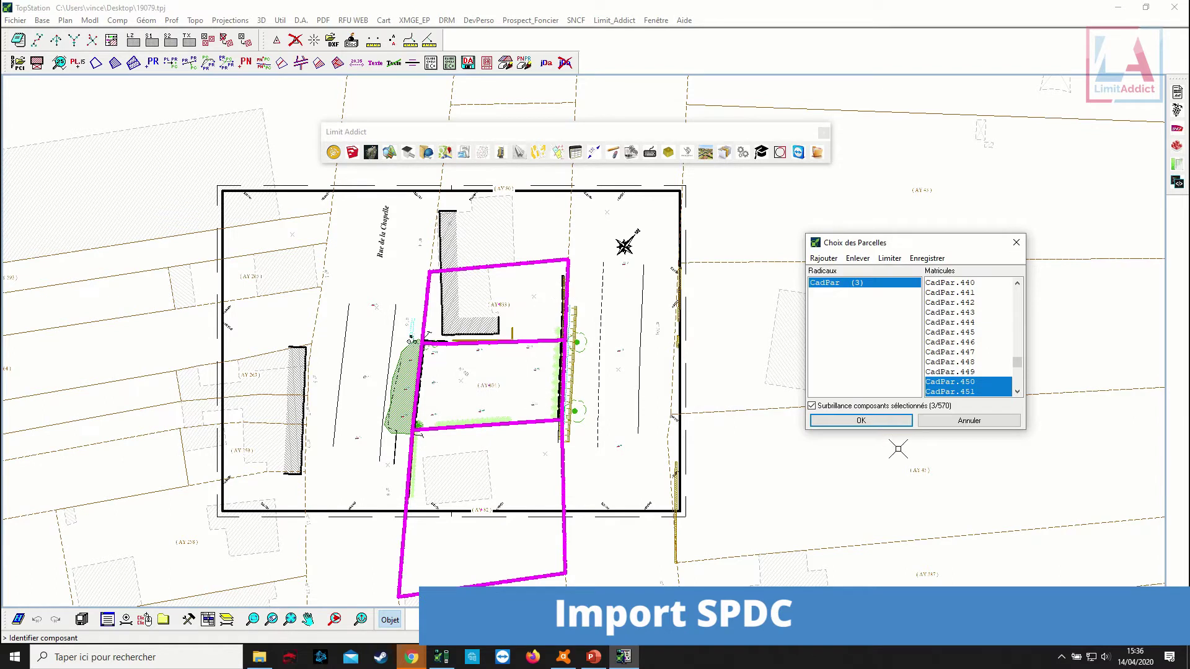
pyautogui.click(891, 421)
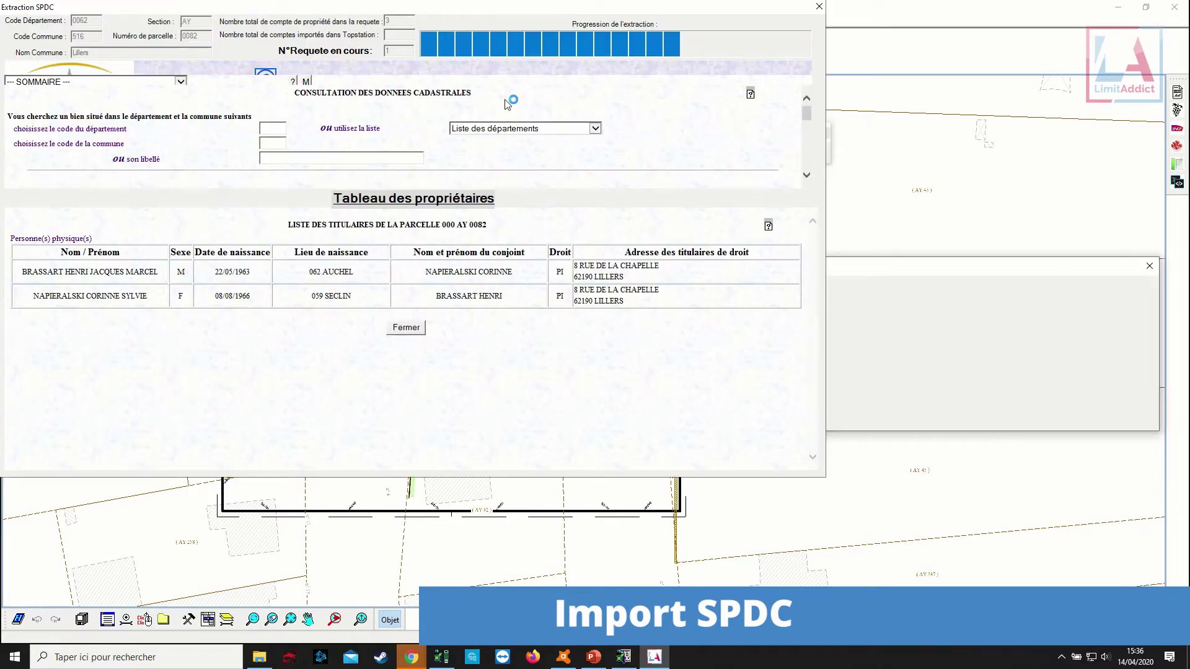
# Close the SPDC extraction window, then validate the import analysis and leave the cadastre module.
pyautogui.click(653, 371)
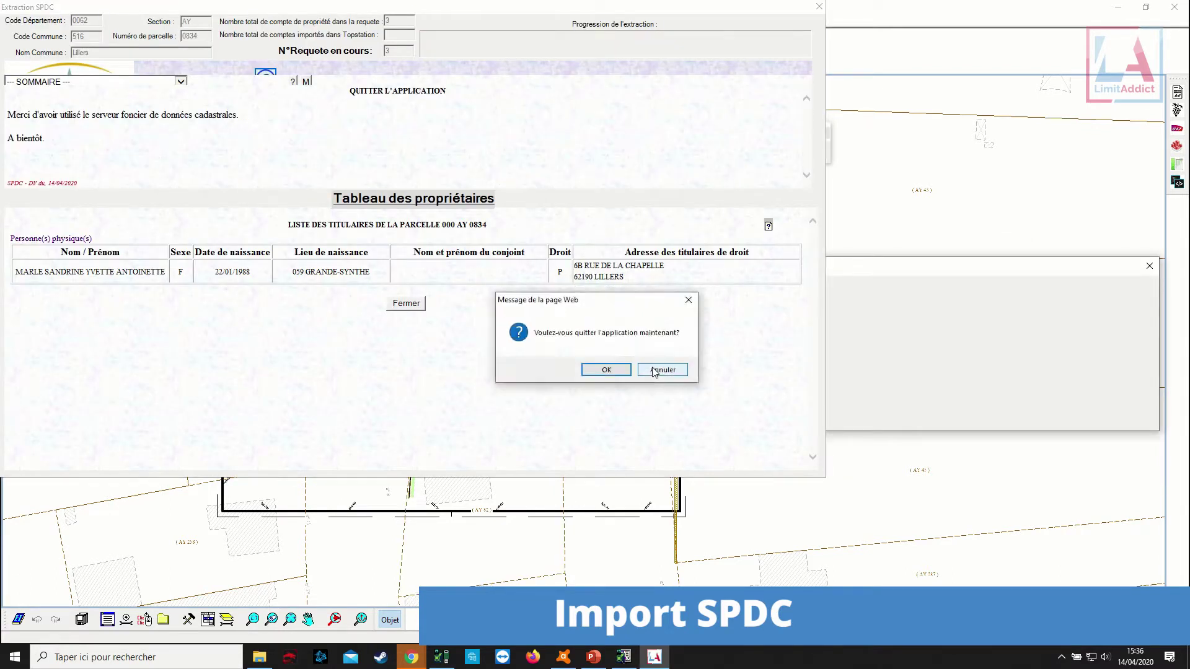
pyautogui.click(654, 370)
pyautogui.click(818, 6)
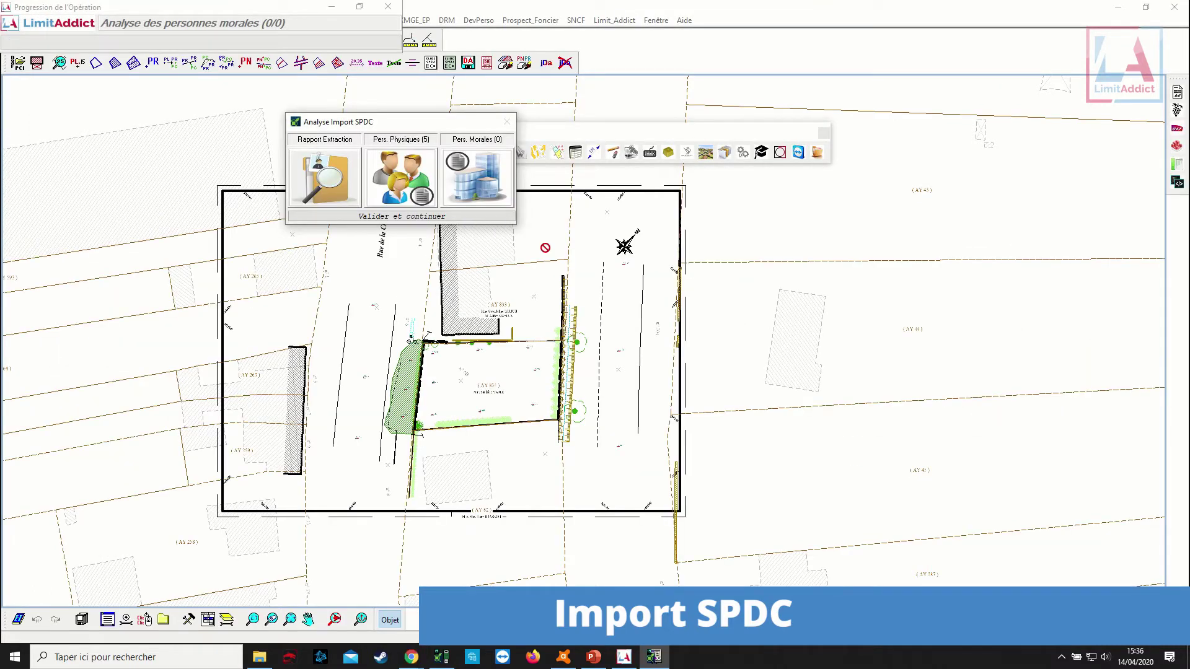
pyautogui.click(440, 217)
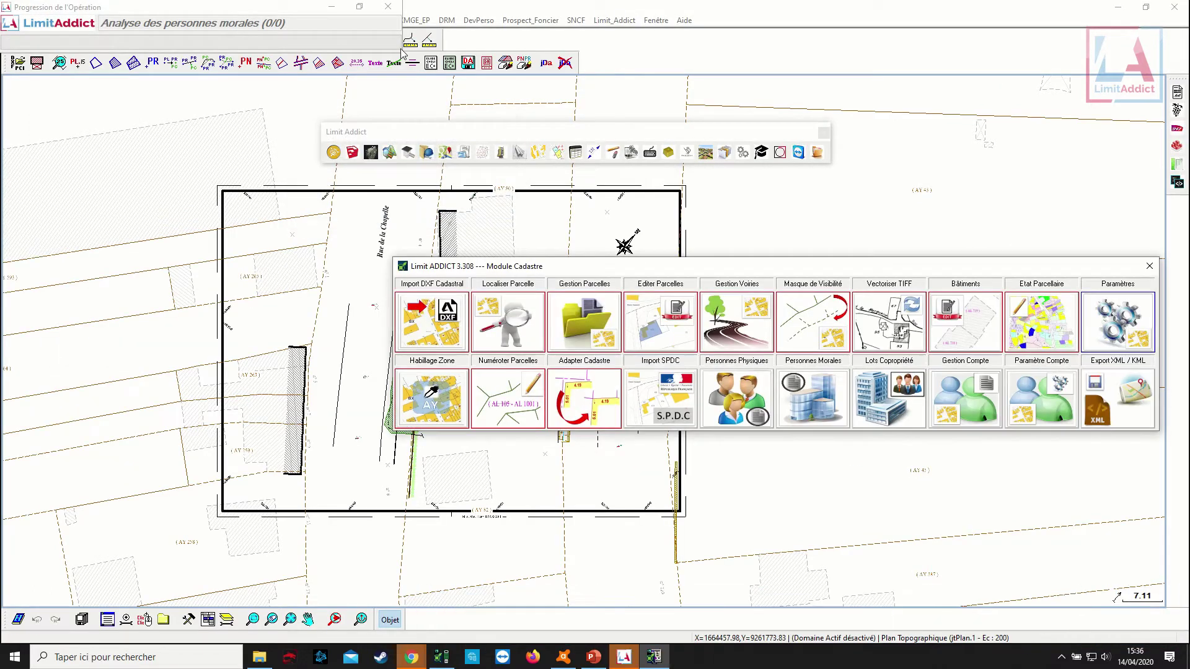
pyautogui.click(1149, 266)
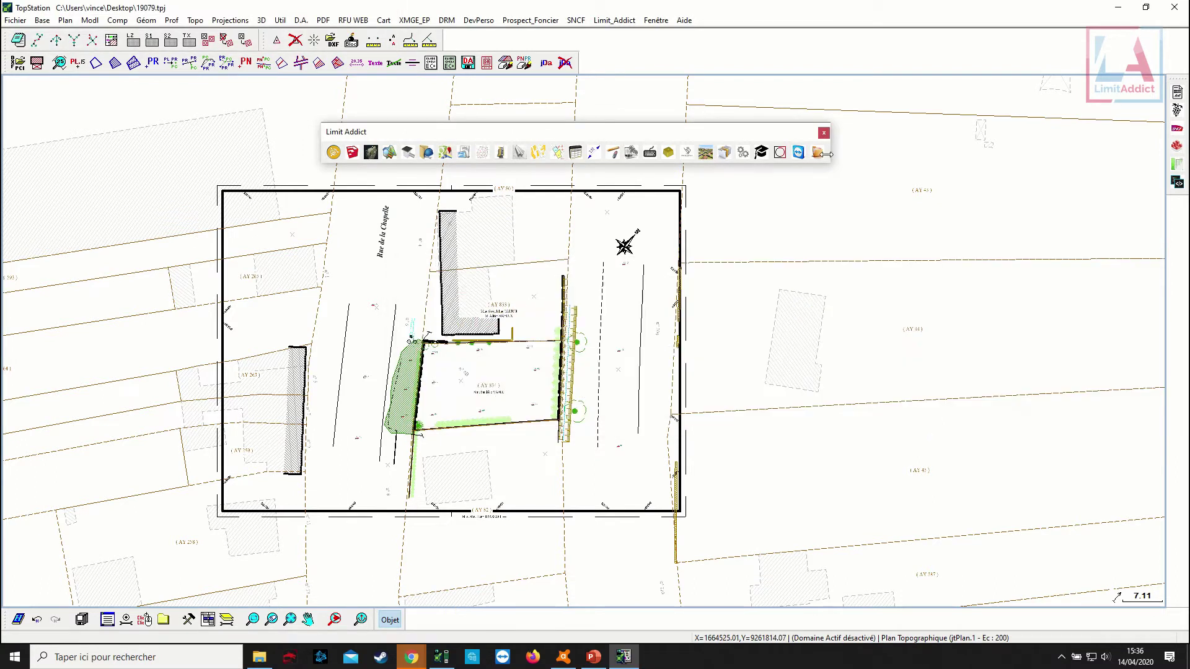
# Open parcel AY 833's number settings and inspect its cadastral data and display properties, without changing anything.
pyautogui.click(779, 152)
pyautogui.scroll(2, 495, 305)
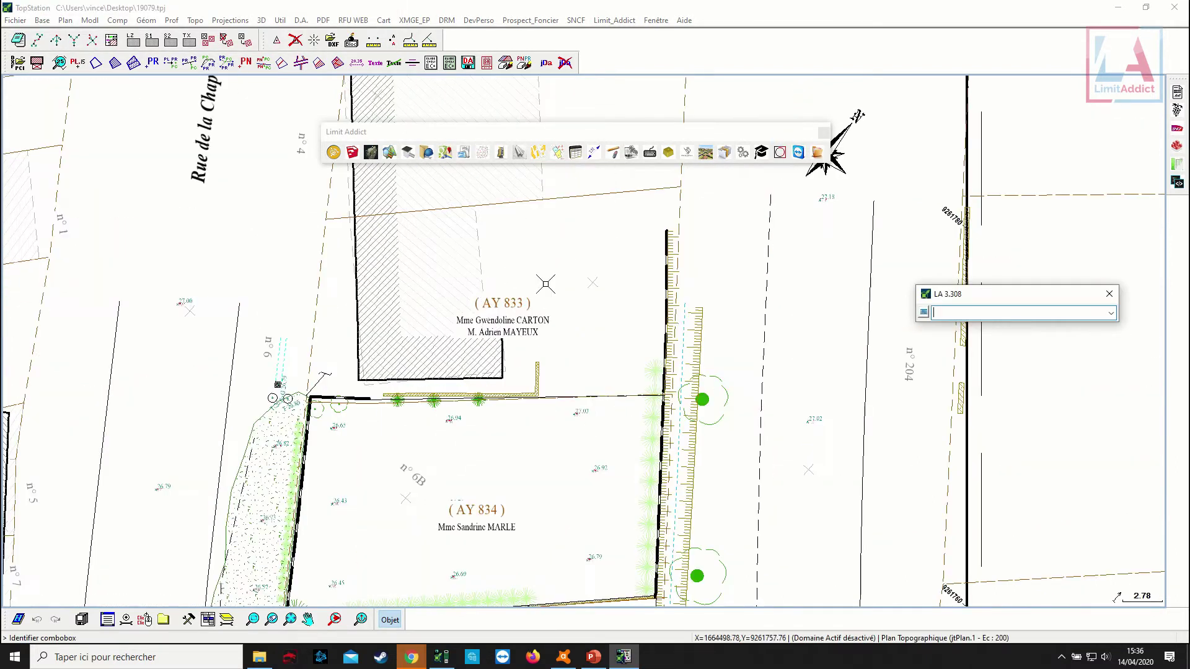
pyautogui.scroll(2, 503, 291)
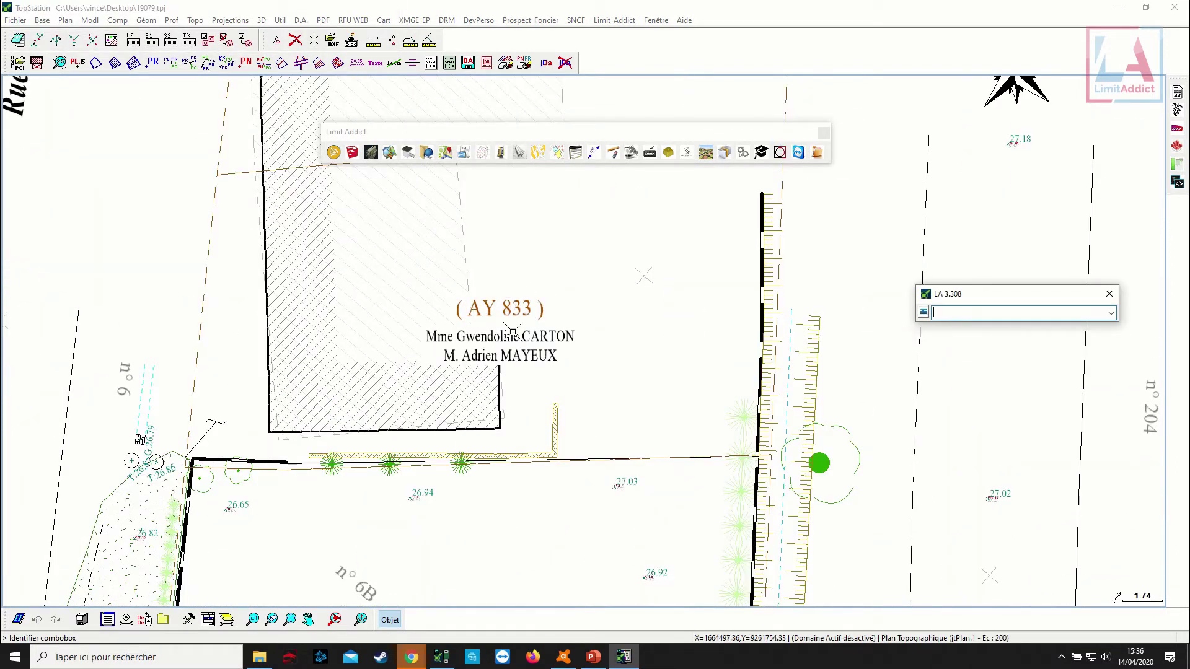
pyautogui.click(545, 313)
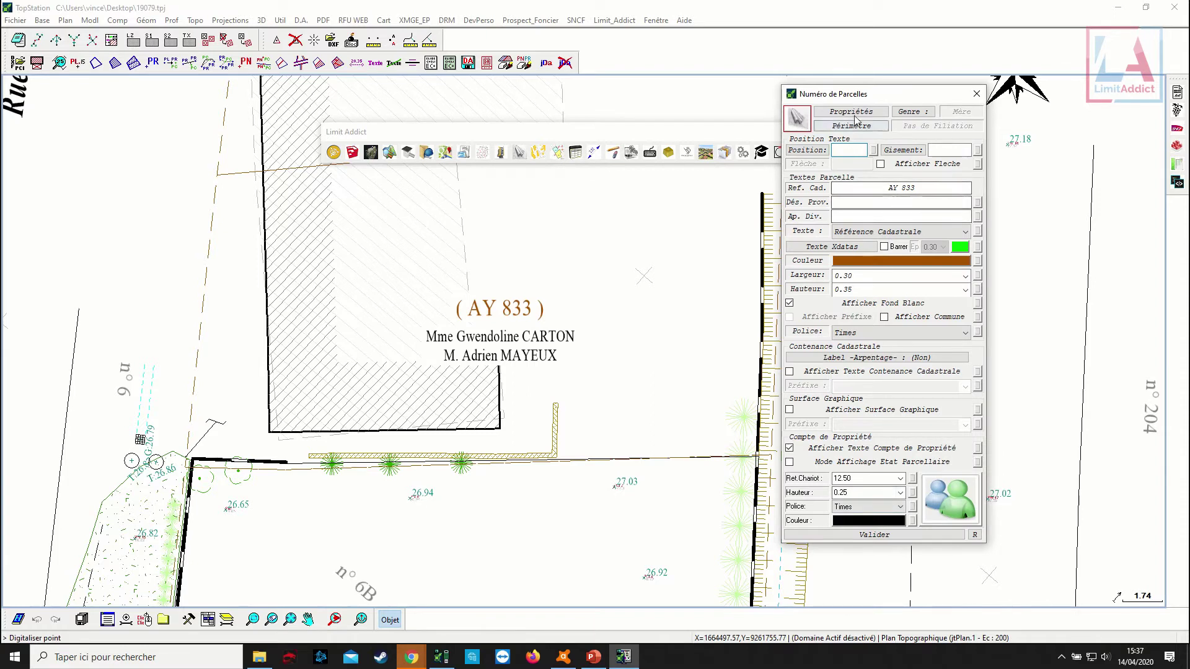
pyautogui.click(854, 112)
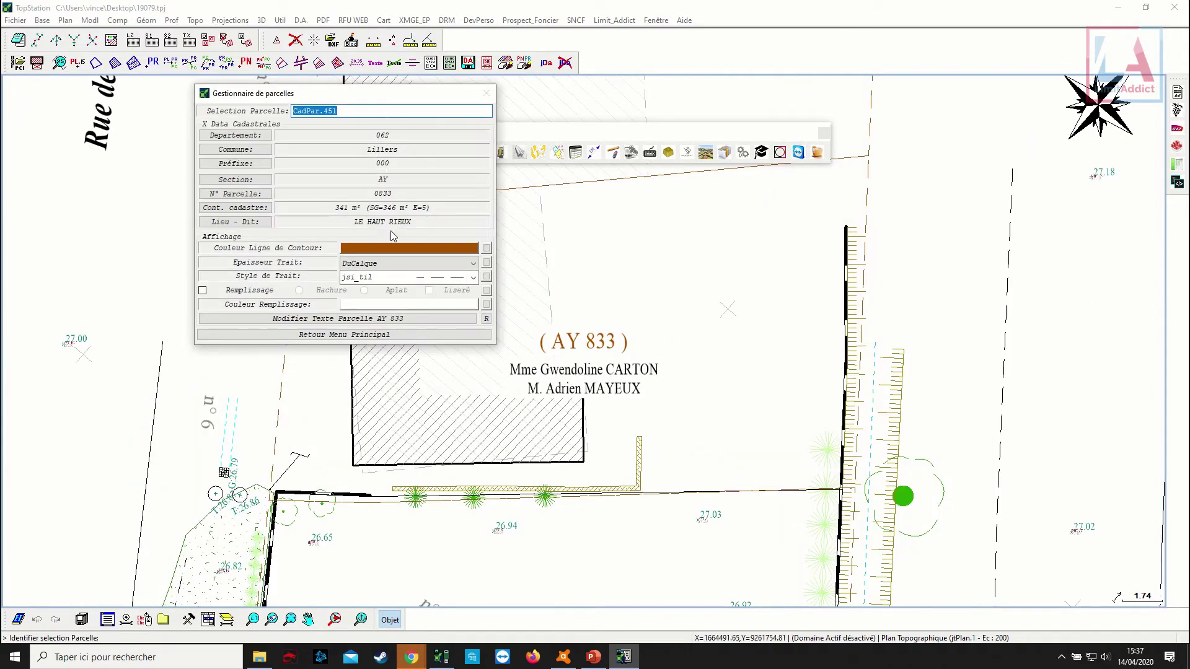
pyautogui.click(370, 334)
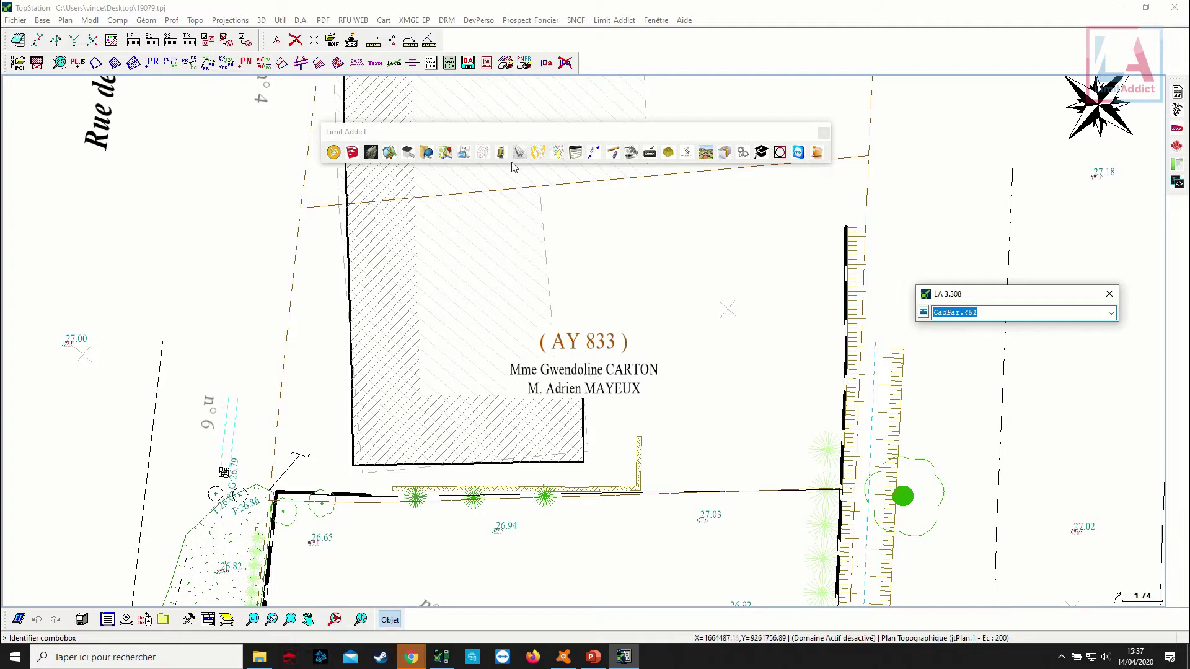
# Open the ownership account of parcel AY 833 and review the first owner's personal record and the ownership status choices.
pyautogui.click(612, 371)
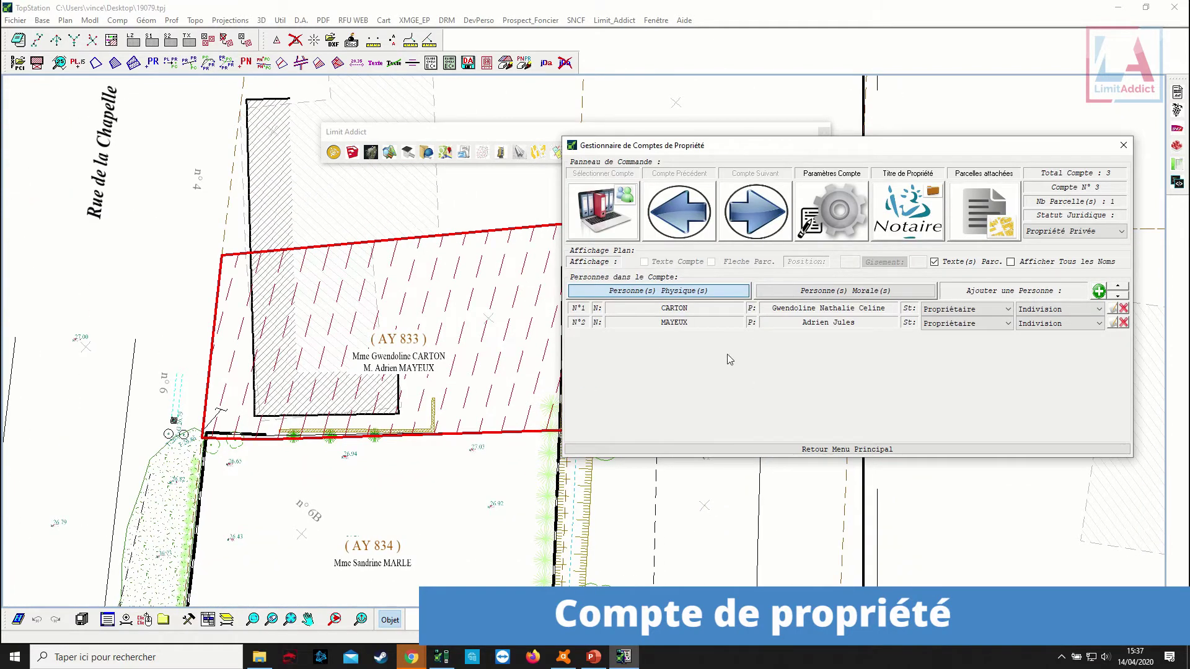
pyautogui.click(1113, 307)
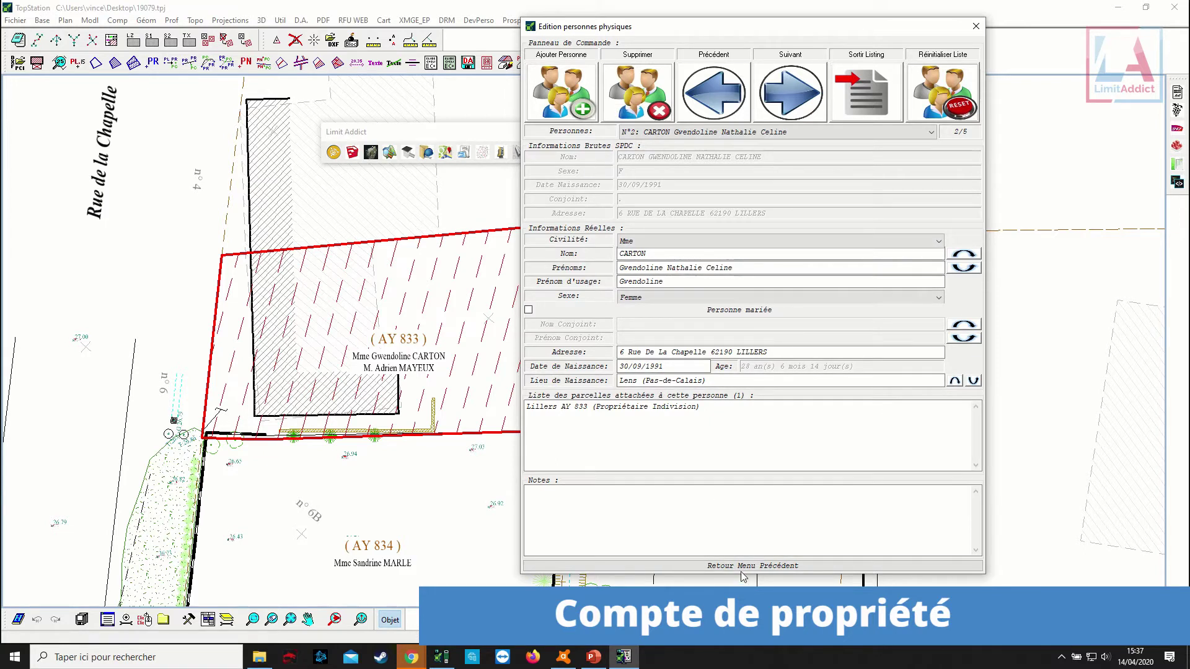
pyautogui.click(712, 566)
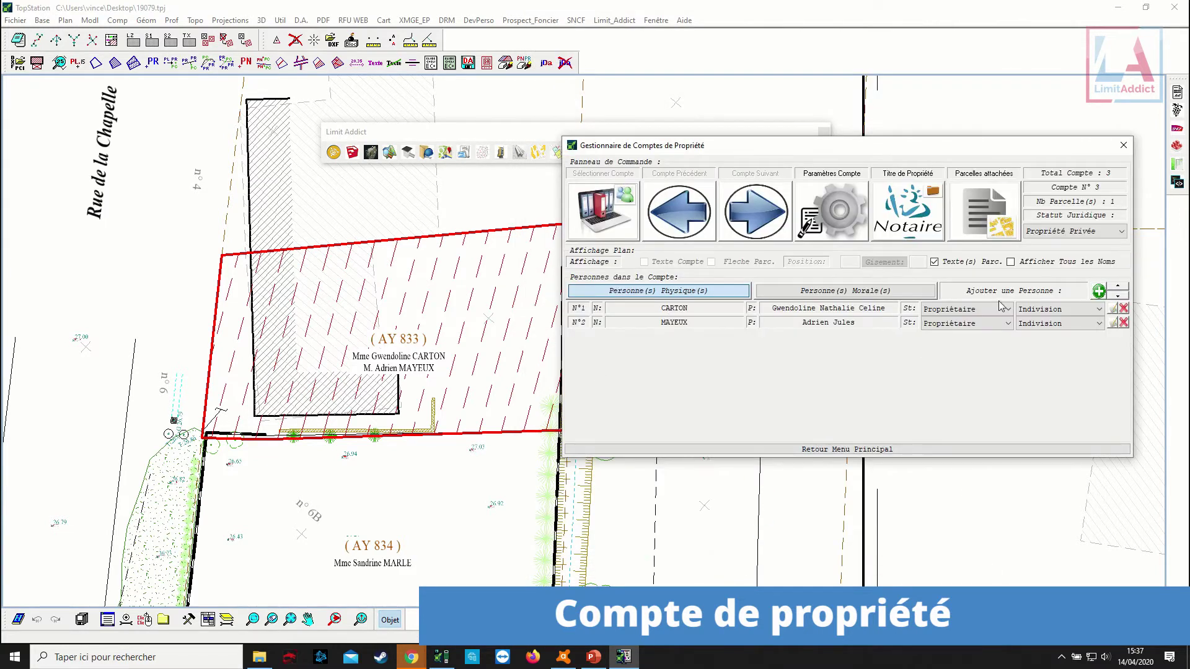
pyautogui.click(1007, 310)
pyautogui.click(1005, 310)
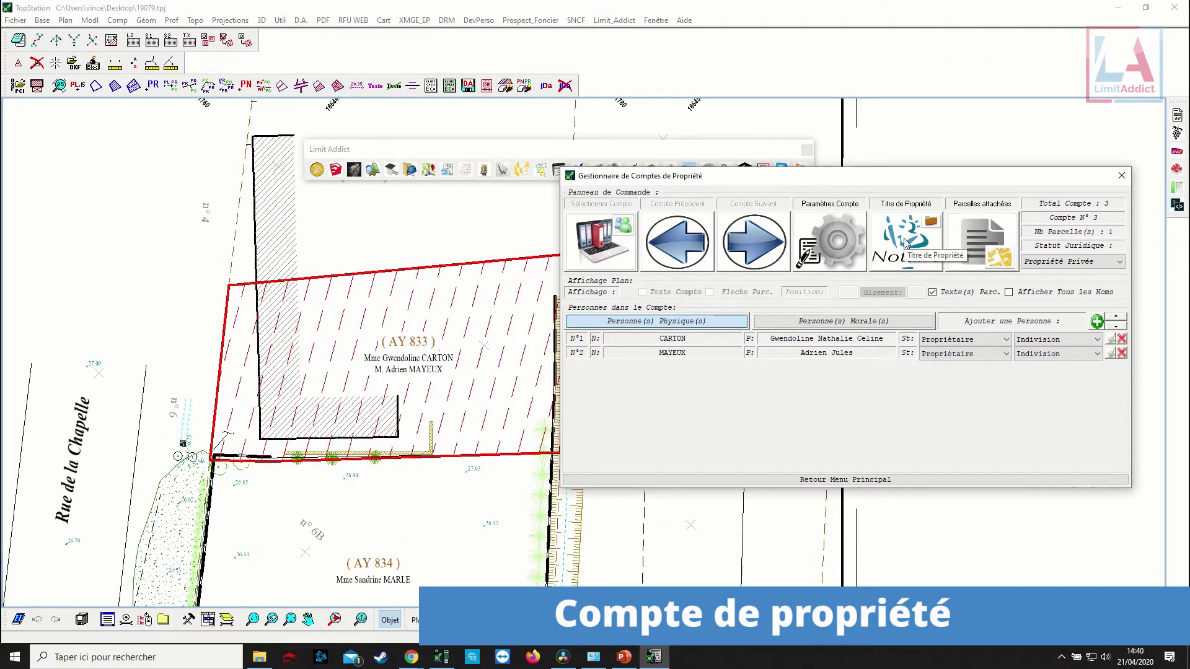
# Add a property title to the account and attach the parcel Lillers AY 833 to it.
pyautogui.click(904, 241)
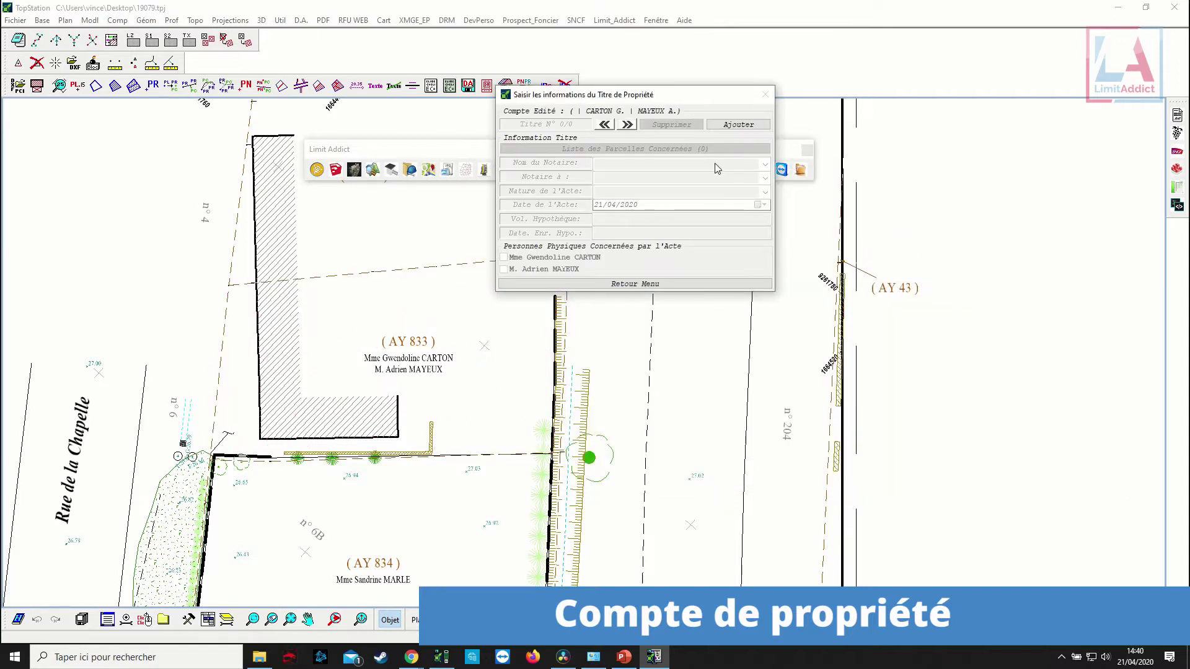
pyautogui.click(757, 127)
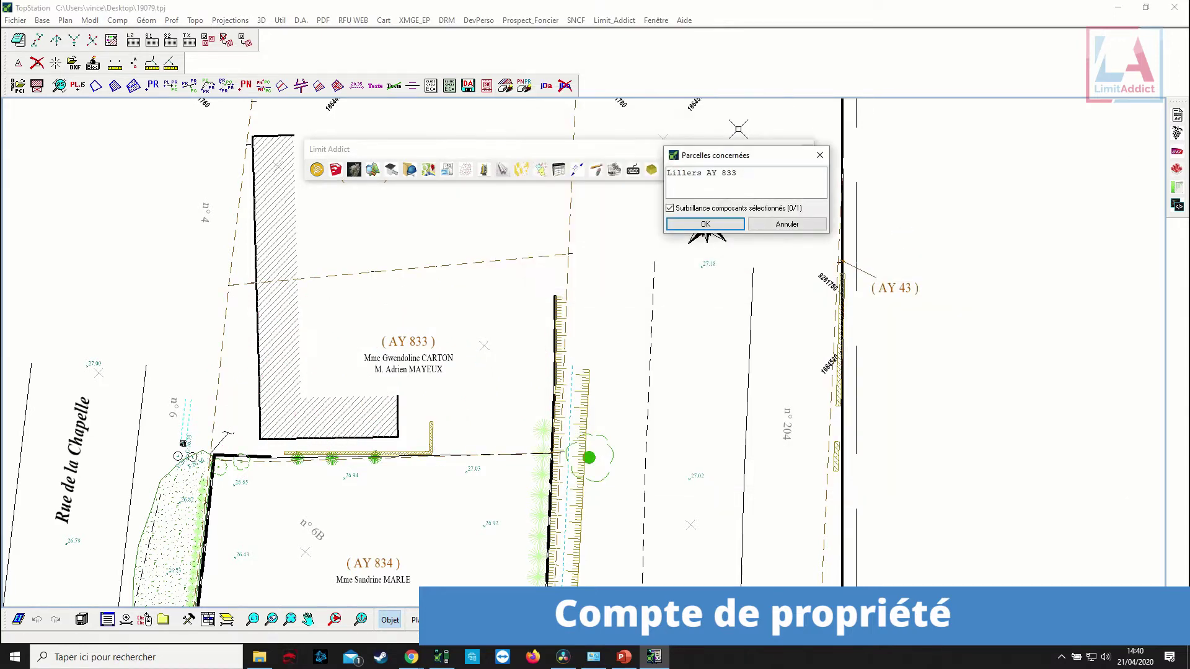
pyautogui.click(721, 176)
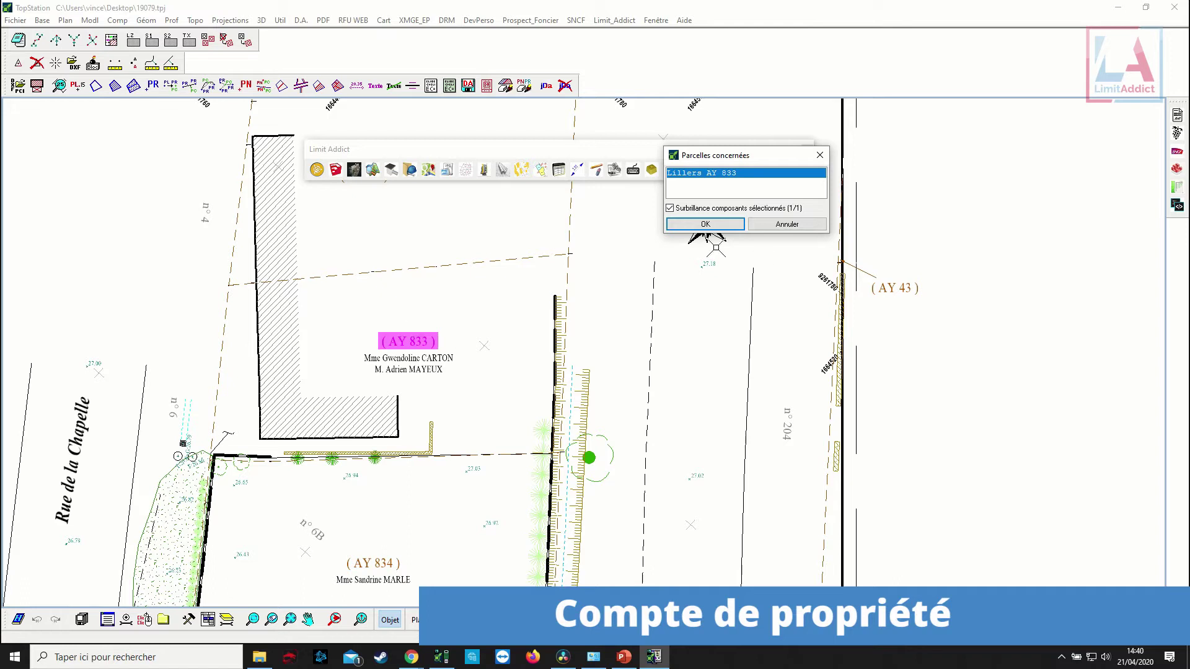
pyautogui.click(704, 224)
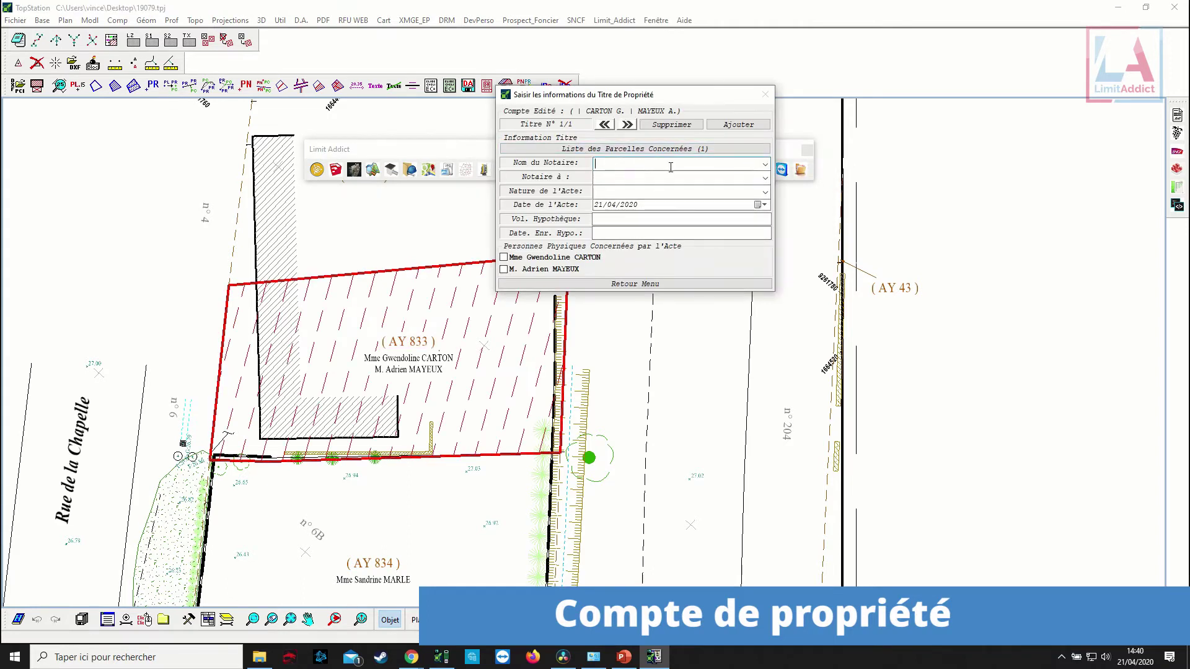
# Fill in the title's notary with a name from the list and set the notary's town to Ganties.
pyautogui.click(765, 164)
pyautogui.click(719, 208)
pyautogui.click(665, 177)
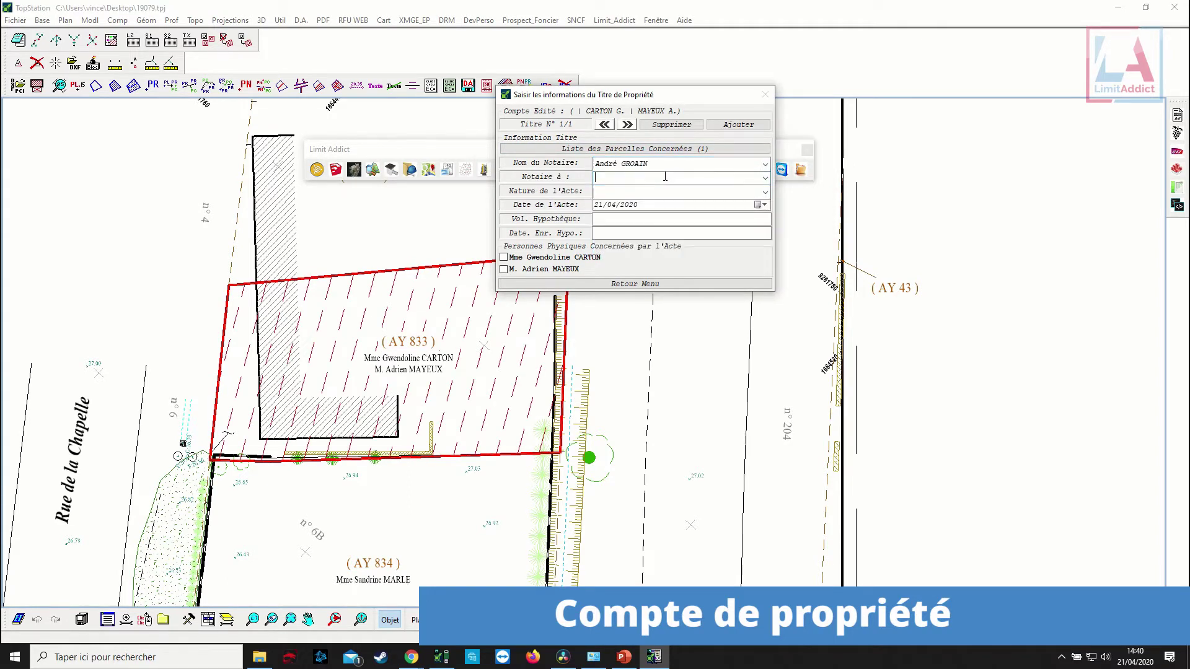
pyautogui.write('g')
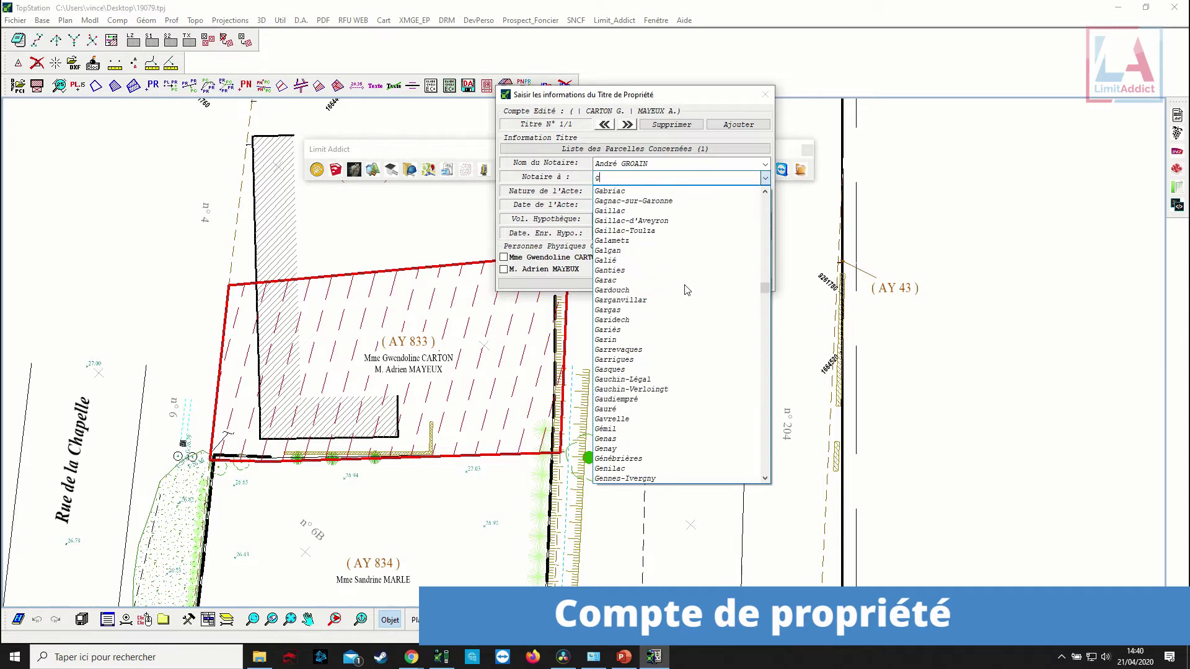
pyautogui.click(676, 270)
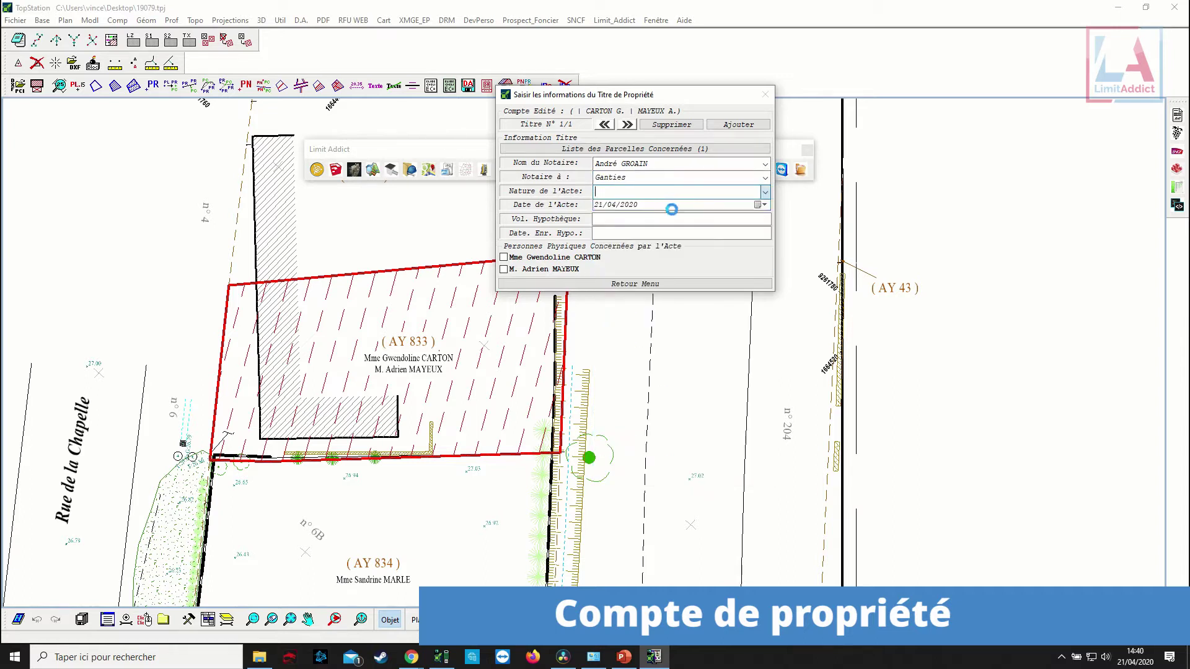
# Set the title's deed type to Vente, its date to 21/04/1983, the mortgage volume to sgfvs and the mortgage registration date to sqqsf.
pyautogui.click(631, 205)
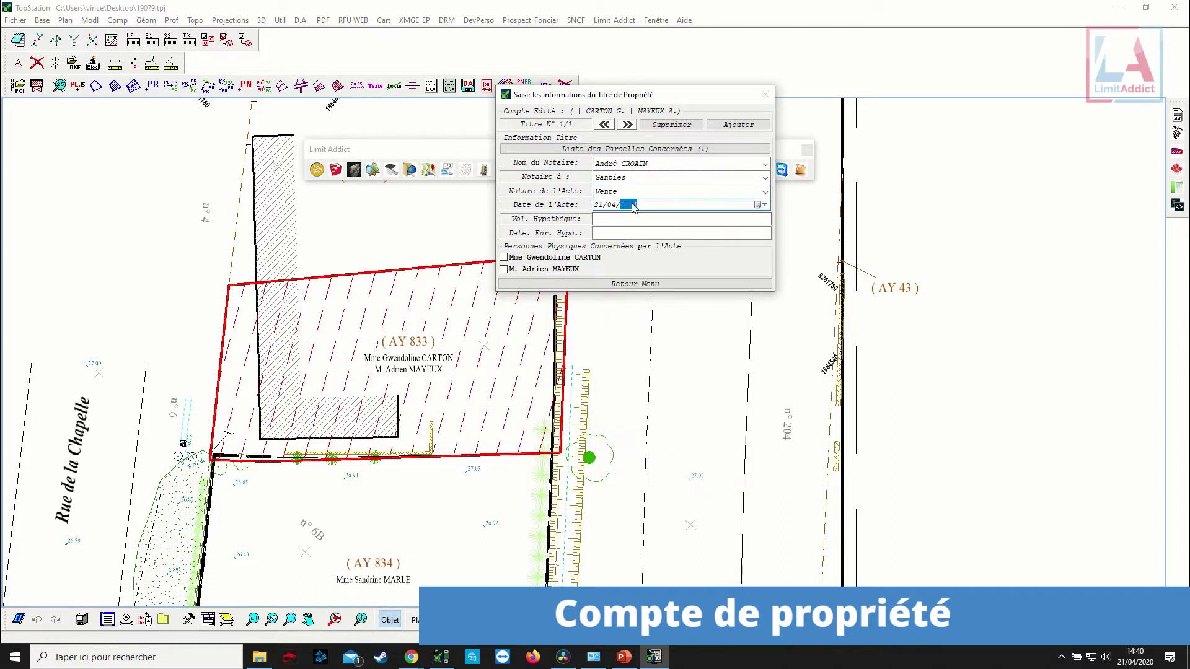
pyautogui.write('1983')
pyautogui.press('Tab')
pyautogui.write('sgfvs')
pyautogui.press('Tab')
pyautogui.write('sqqsf')
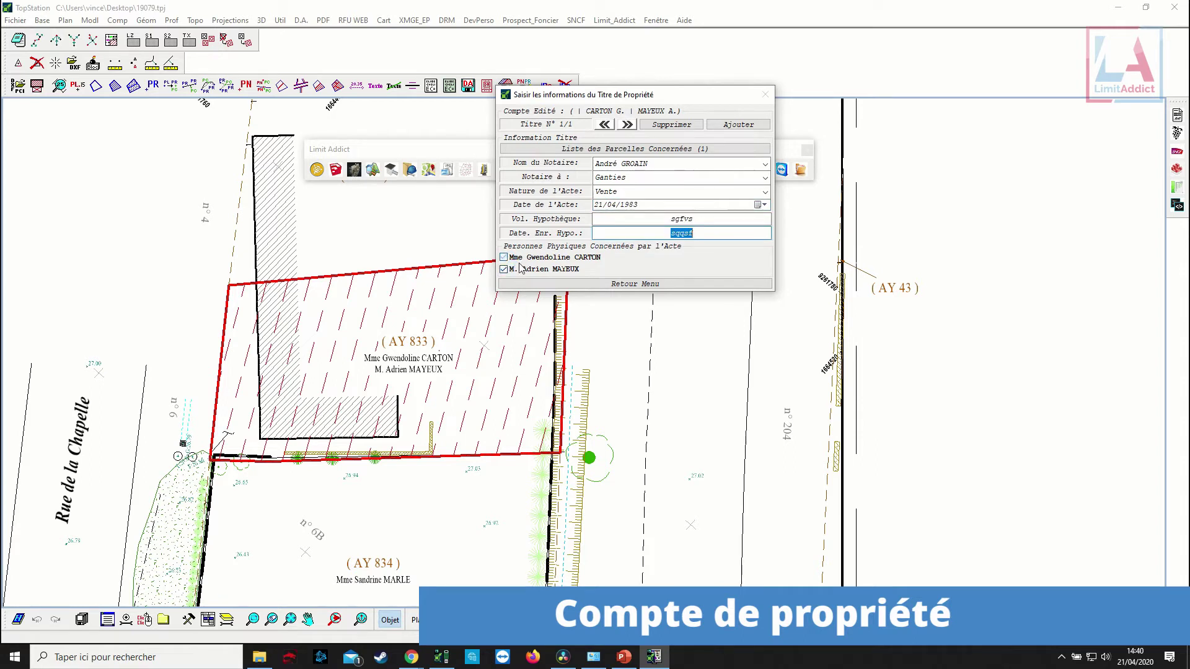
# Link both owners of the account to the property title and leave the ownership account manager.
pyautogui.click(522, 270)
pyautogui.click(510, 259)
pyautogui.click(536, 259)
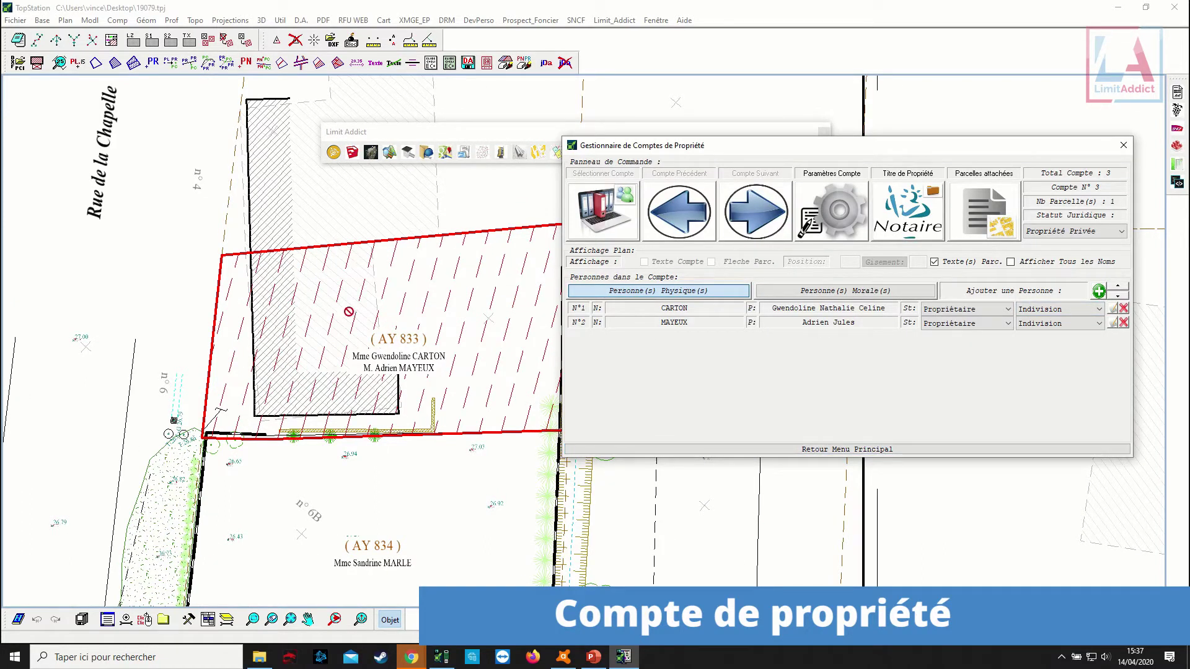
pyautogui.click(790, 450)
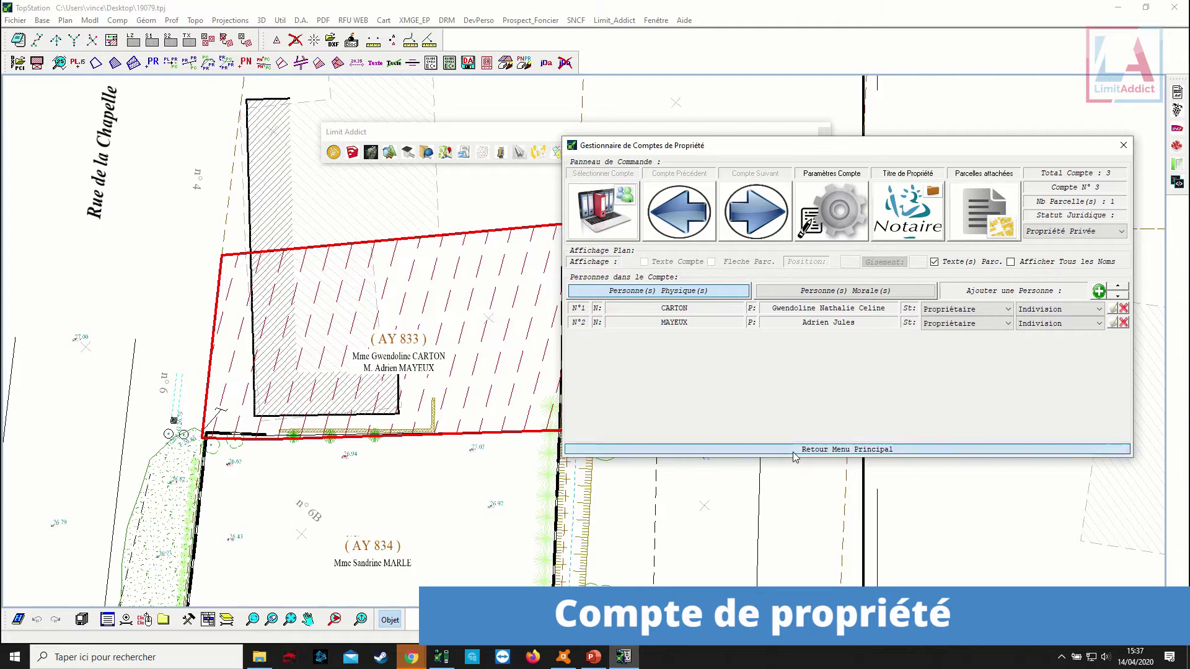
# Open the road Rue de la Chapelle in the road manager and reposition its name text in the roadway beside the green verge.
pyautogui.scroll(-4, 487, 449)
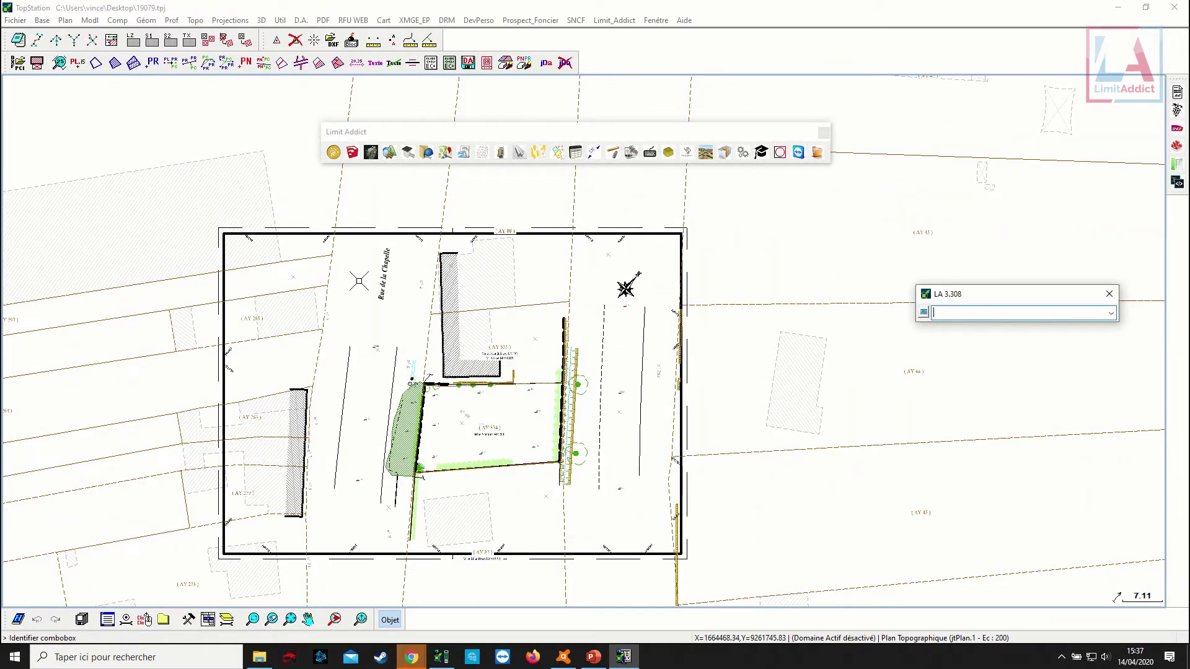
pyautogui.click(382, 275)
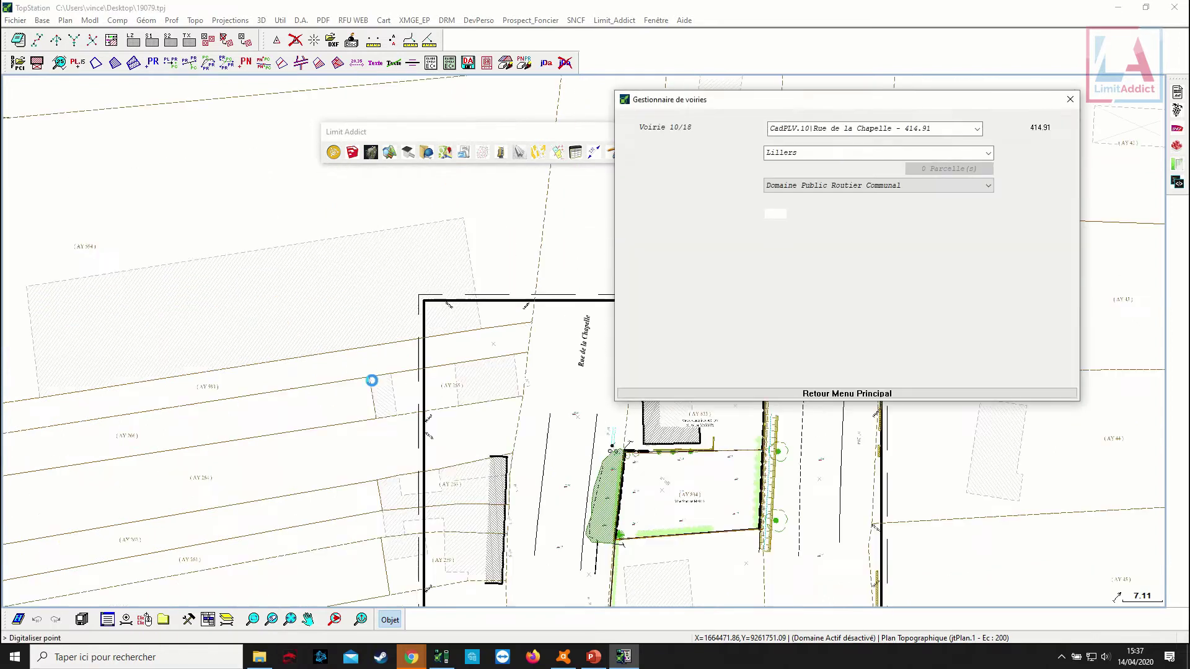
pyautogui.moveTo(830, 104); pyautogui.dragTo(932, 101)
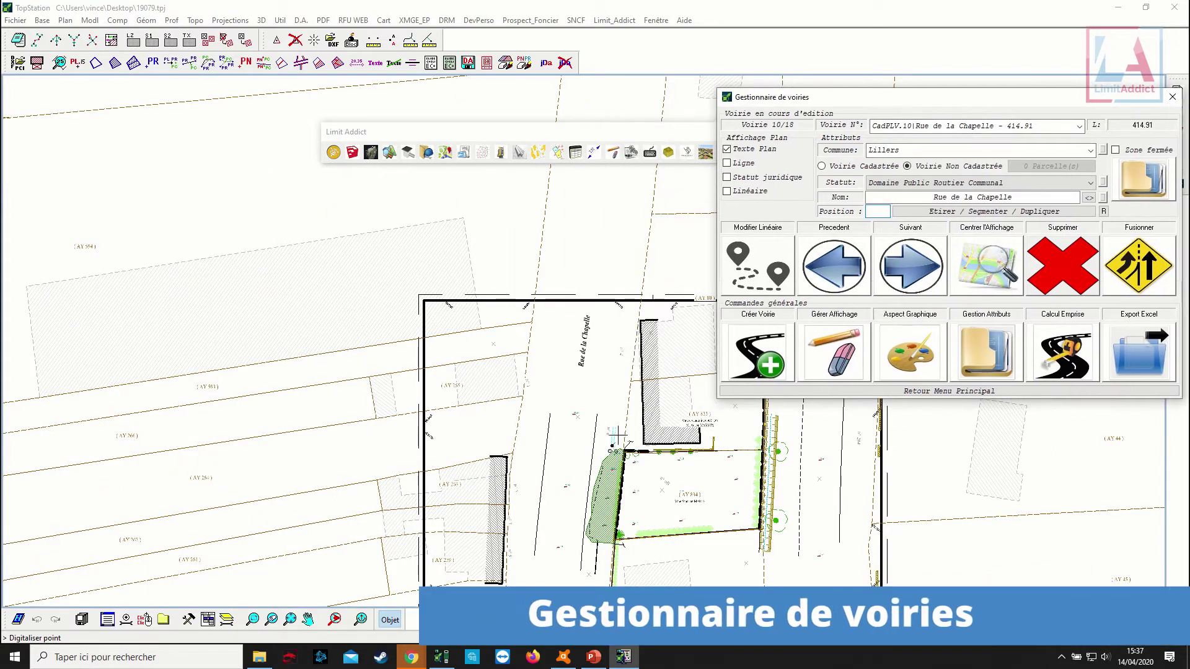
pyautogui.click(574, 447)
pyautogui.click(563, 455)
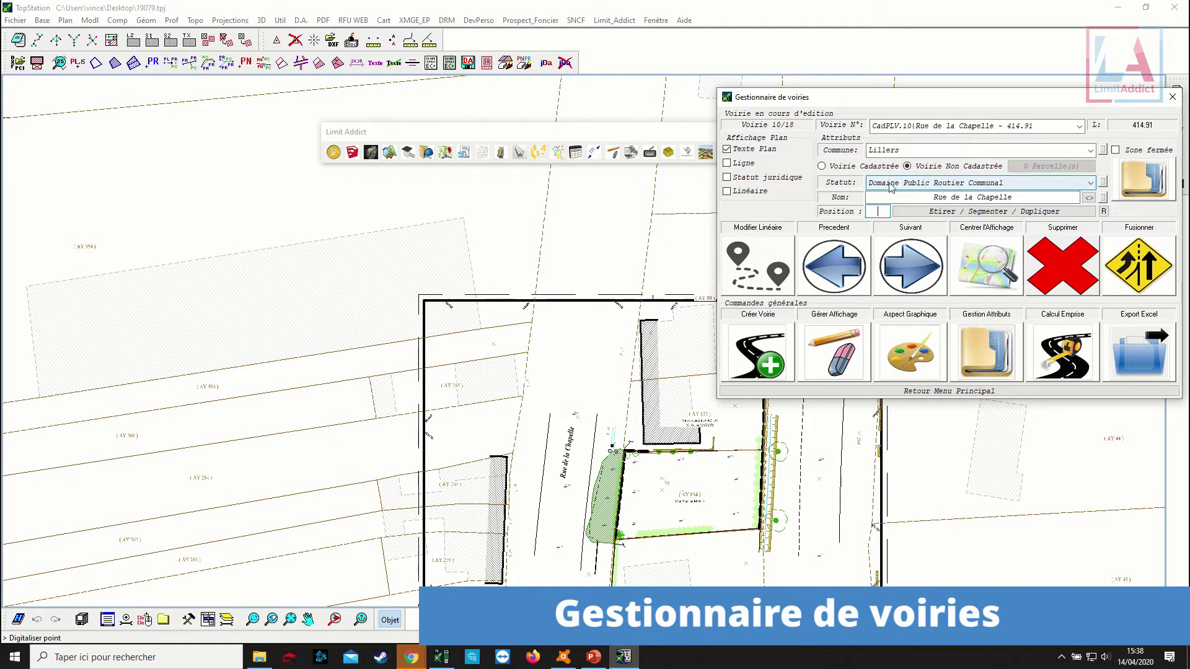
# Review the legal status choices for Rue de la Chapelle, keep Domaine Public Routier Communal, and save the road's modifications.
pyautogui.click(1046, 184)
pyautogui.click(1045, 183)
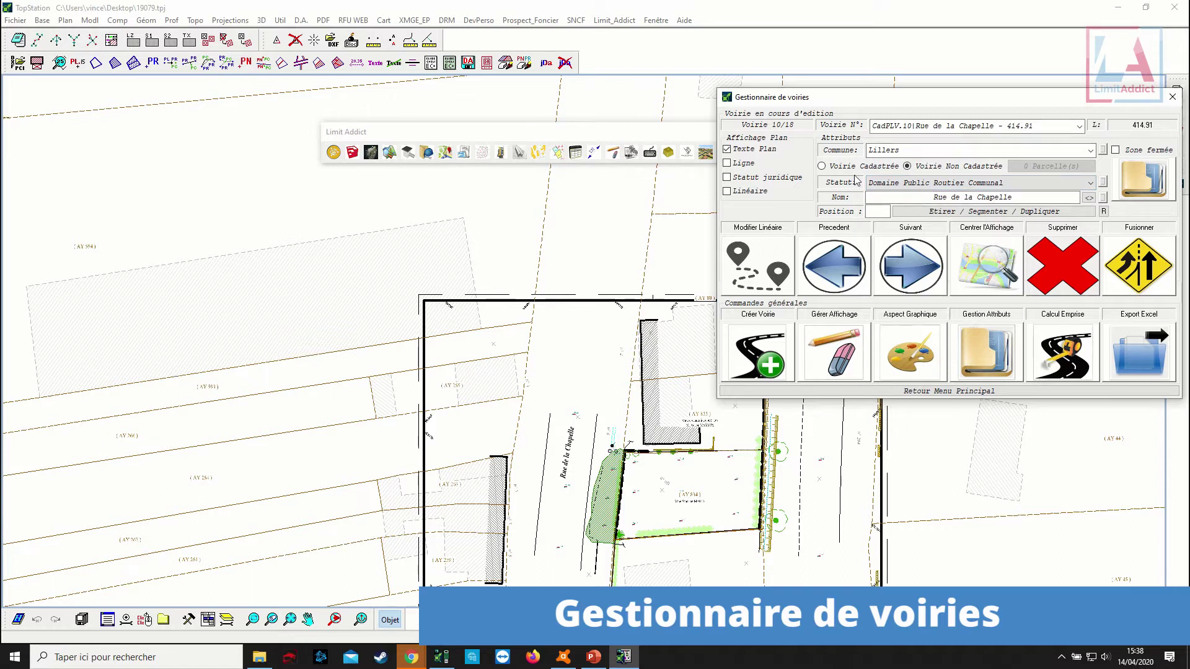
pyautogui.scroll(1, 536, 464)
pyautogui.moveTo(561, 451); pyautogui.dragTo(446, 448, button='middle')
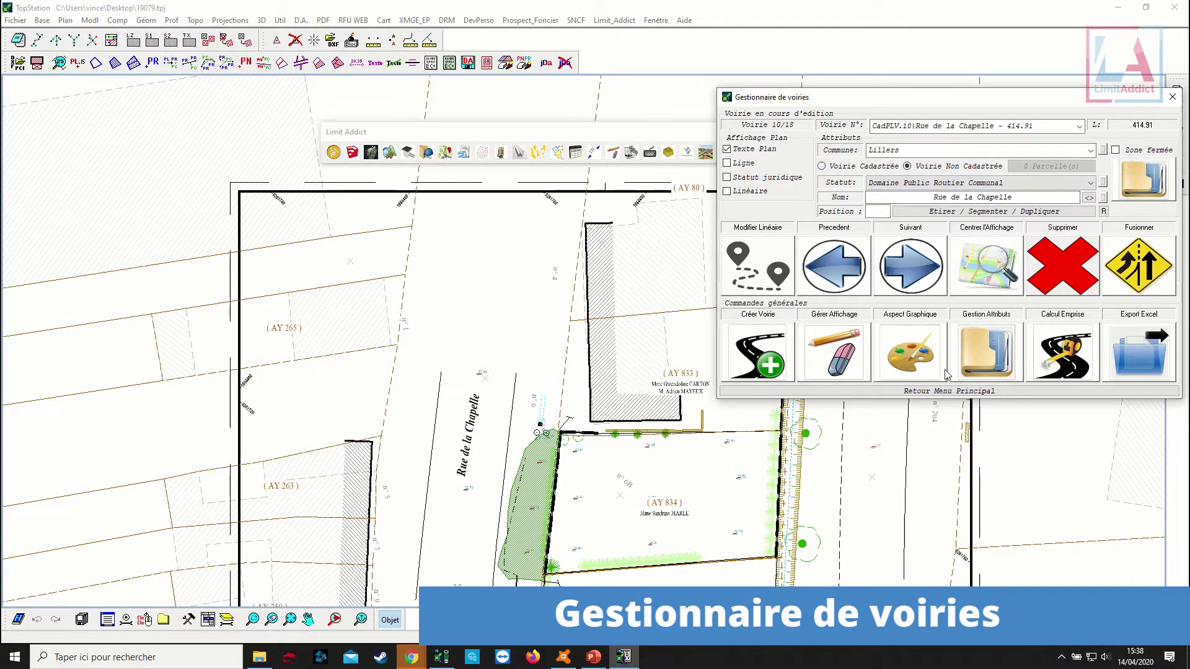
pyautogui.click(939, 392)
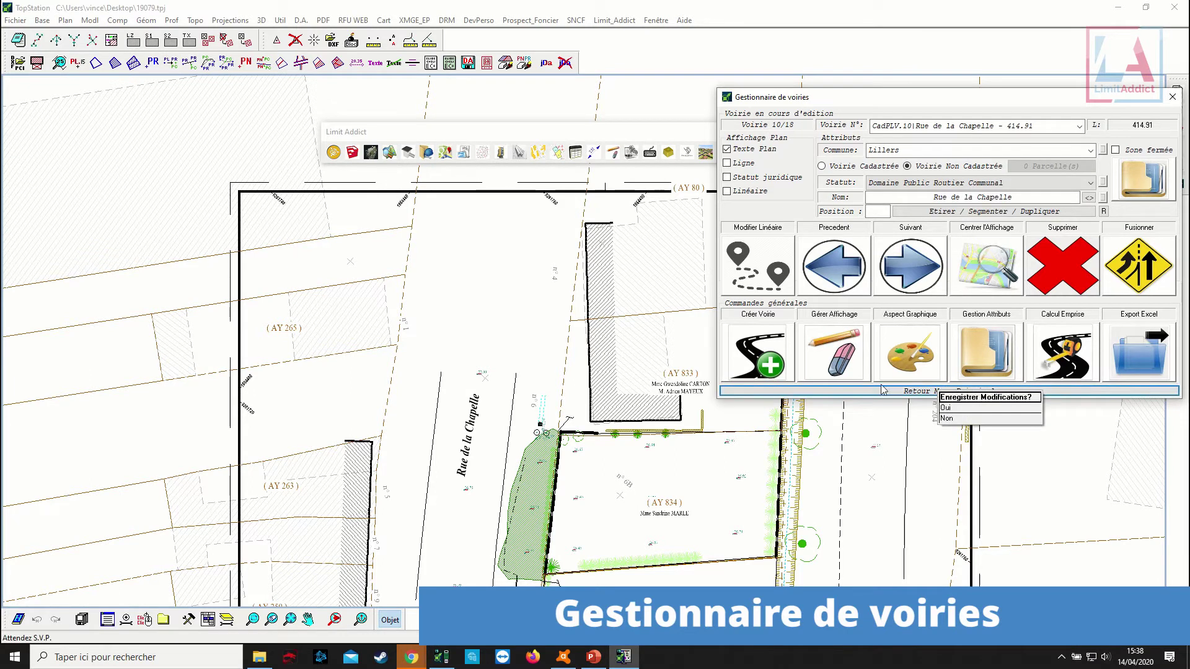
pyautogui.click(946, 408)
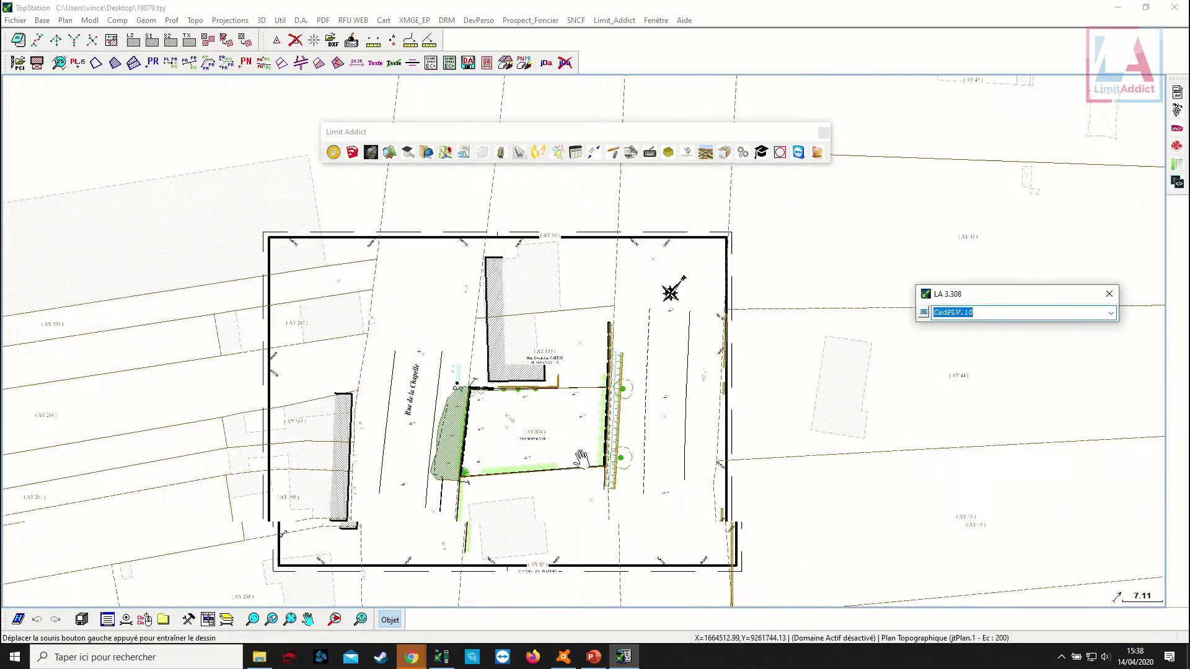
# Examine how far the imported cadastre extends around the topographic plan's frame.
pyautogui.moveTo(582, 459); pyautogui.dragTo(570, 444, button='middle')
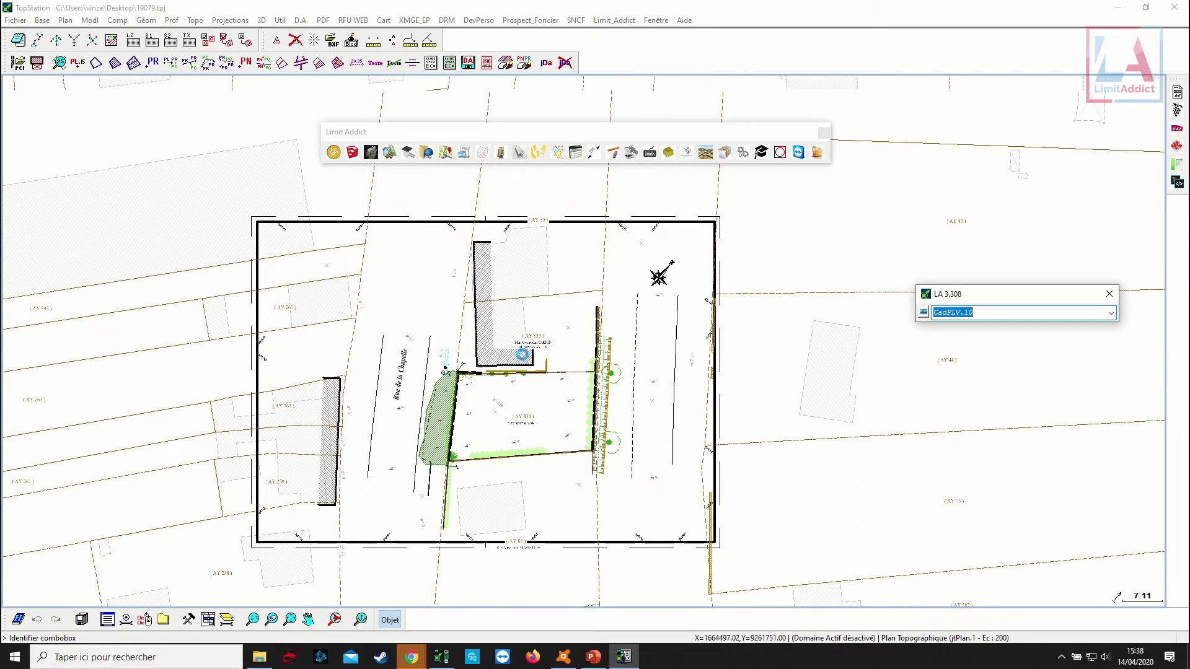
pyautogui.scroll(-2, 523, 354)
pyautogui.scroll(-3, 522, 355)
pyautogui.scroll(1, 523, 355)
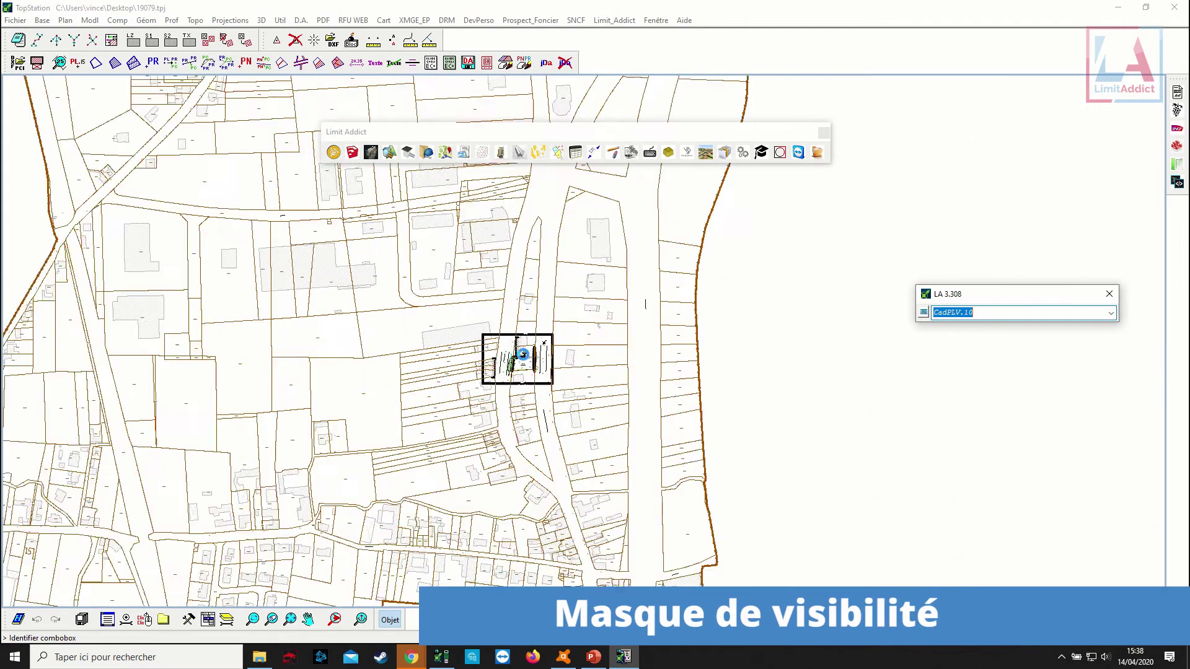
pyautogui.scroll(2, 522, 354)
pyautogui.scroll(-3, 522, 354)
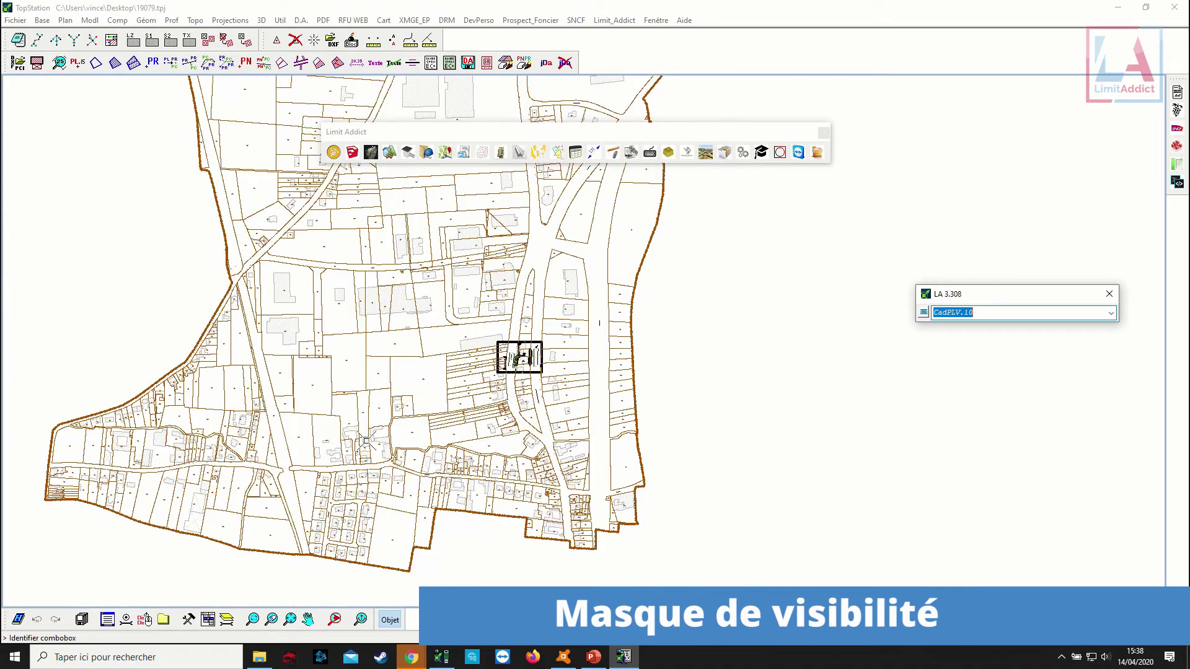
pyautogui.scroll(5, 506, 374)
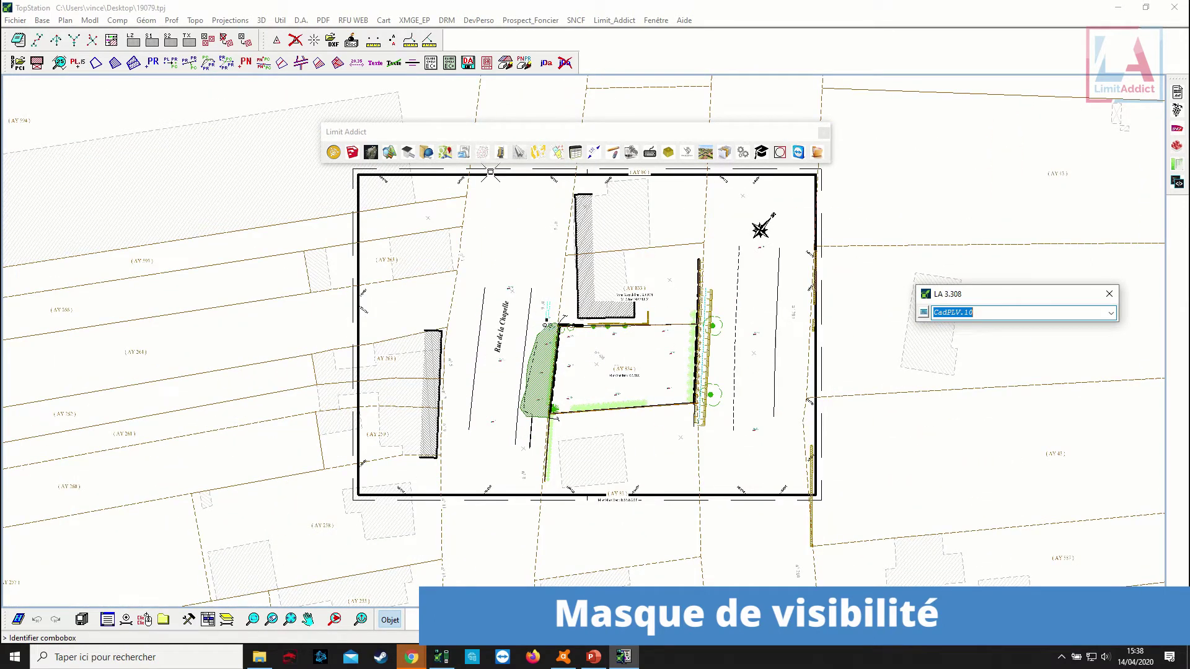
# Create a cadastral visibility mask from the current plan's contour, with automatic repositioning of the parcel texts.
pyautogui.click(539, 152)
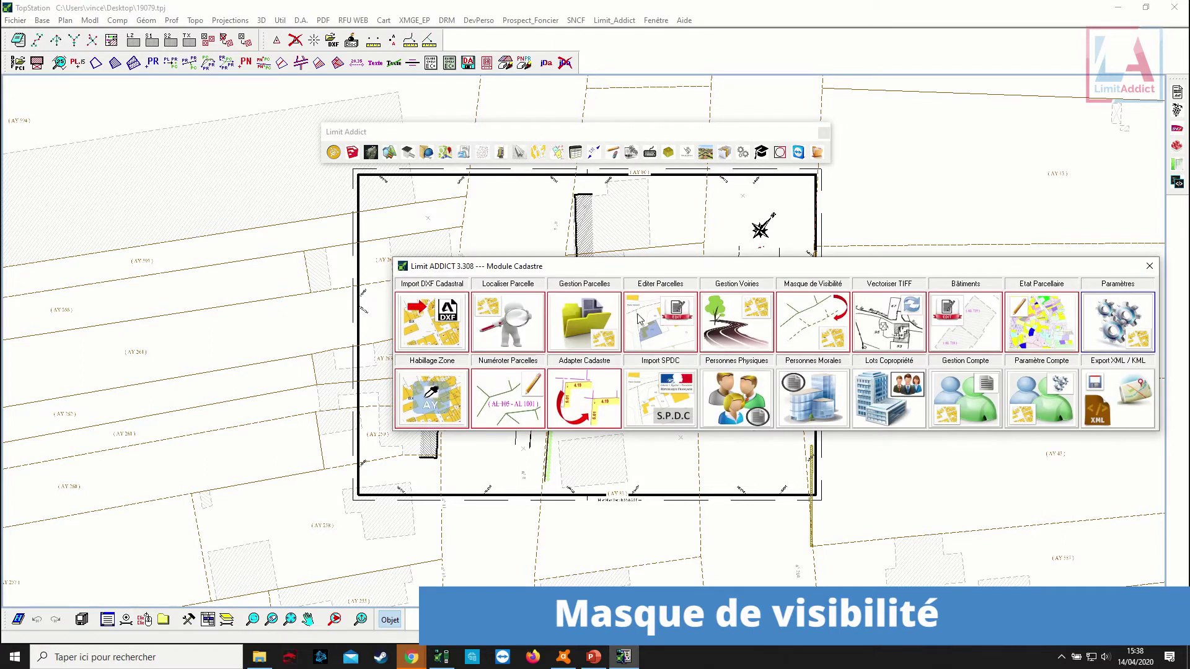
pyautogui.moveTo(648, 267); pyautogui.dragTo(78, 176)
pyautogui.moveTo(454, 473); pyautogui.dragTo(637, 515, button='middle')
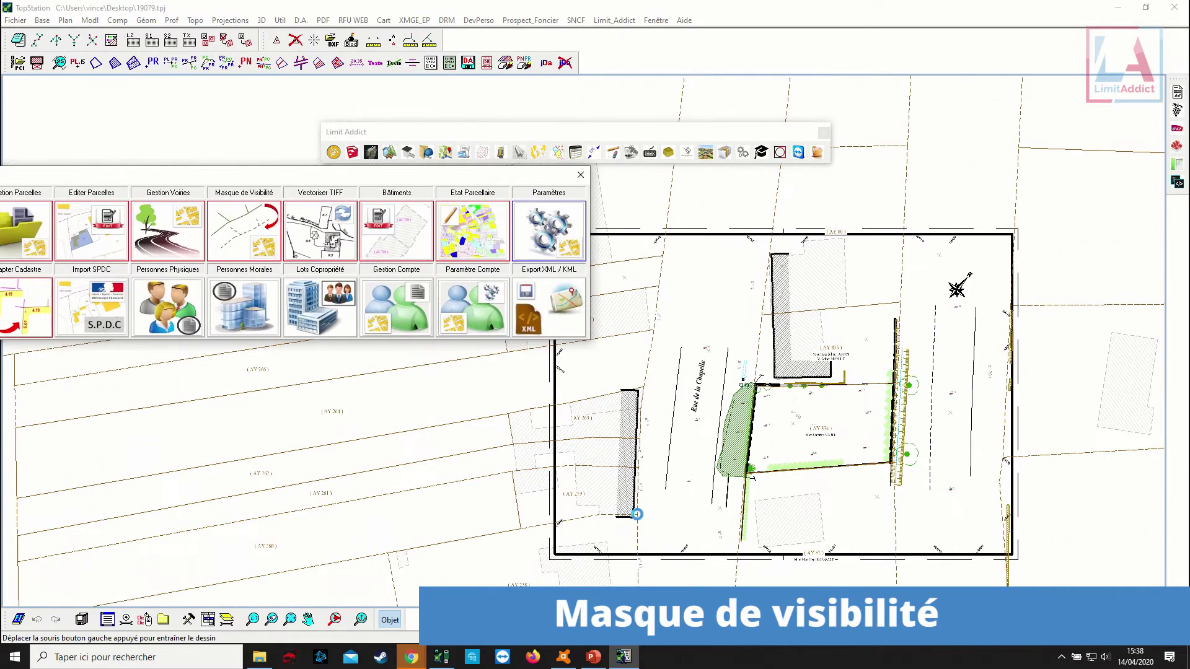
pyautogui.scroll(4, 899, 278)
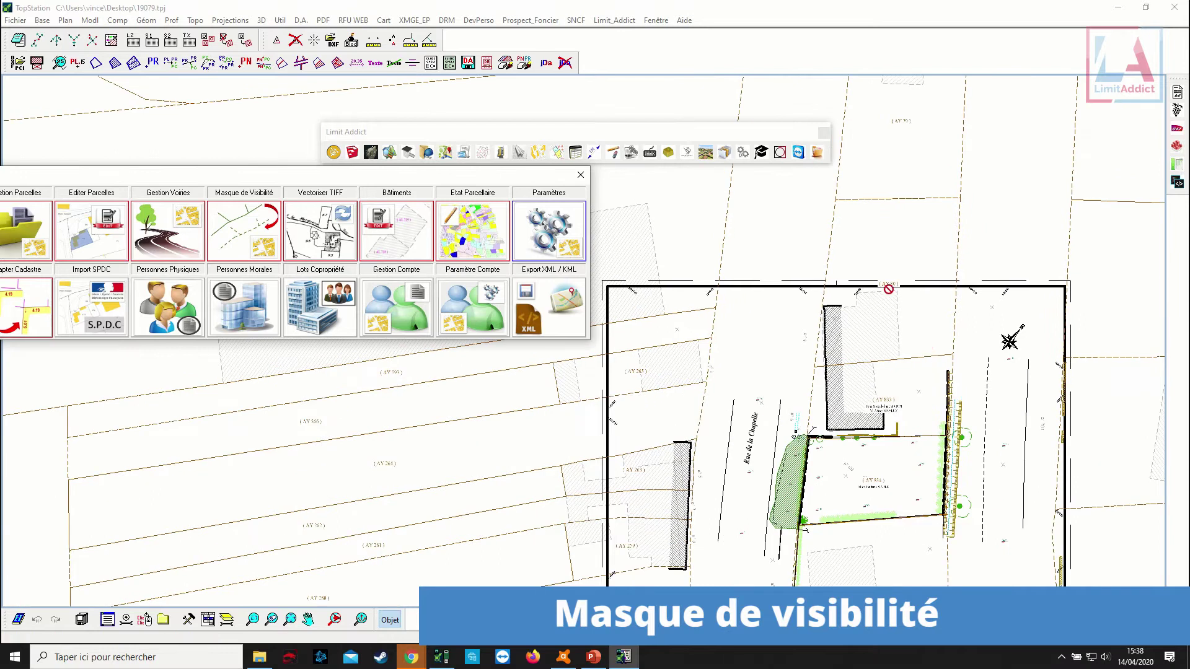
pyautogui.scroll(-4, 898, 278)
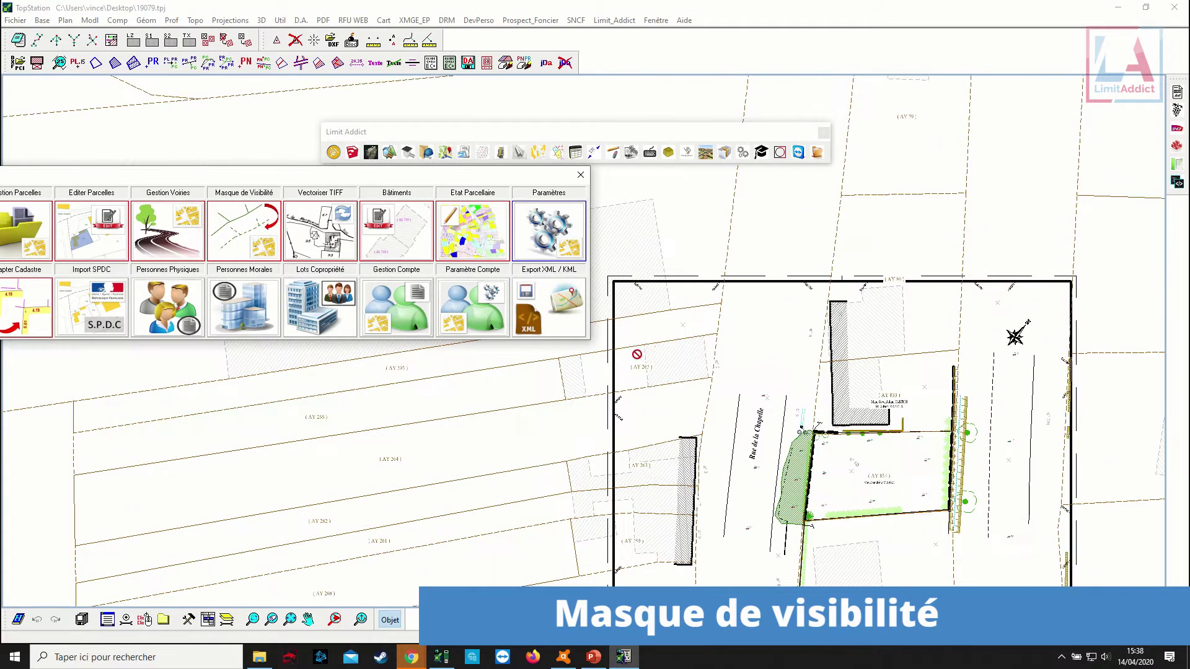
pyautogui.scroll(2, 637, 354)
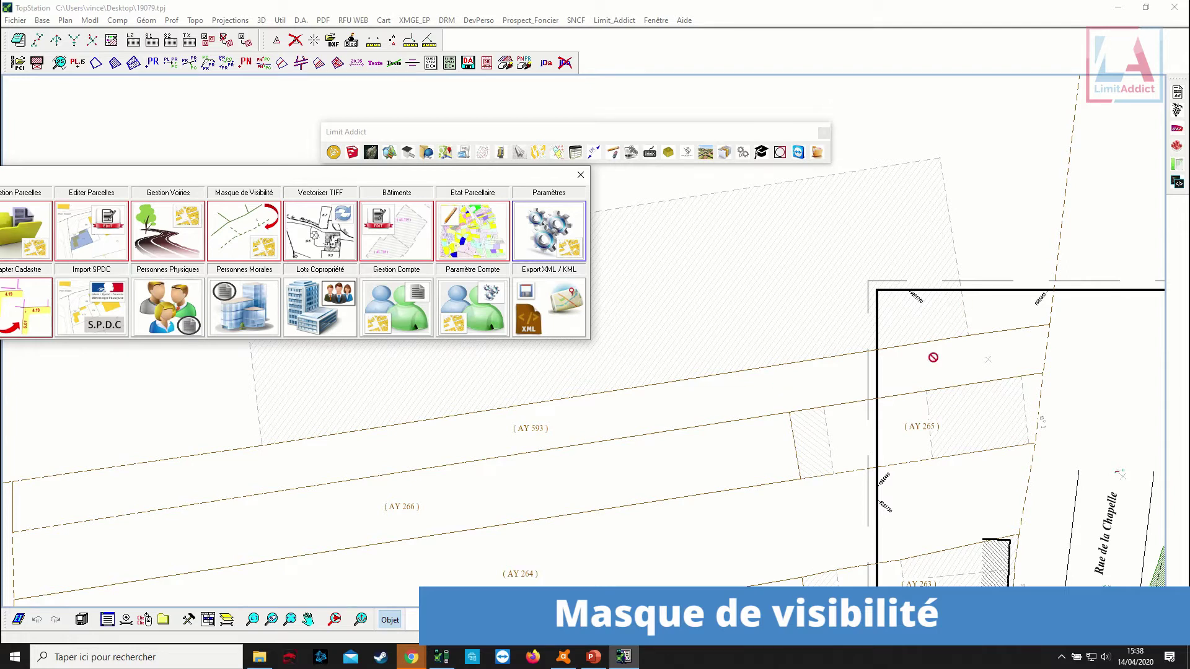
pyautogui.moveTo(912, 348); pyautogui.dragTo(685, 314, button='middle')
pyautogui.scroll(-3, 650, 289)
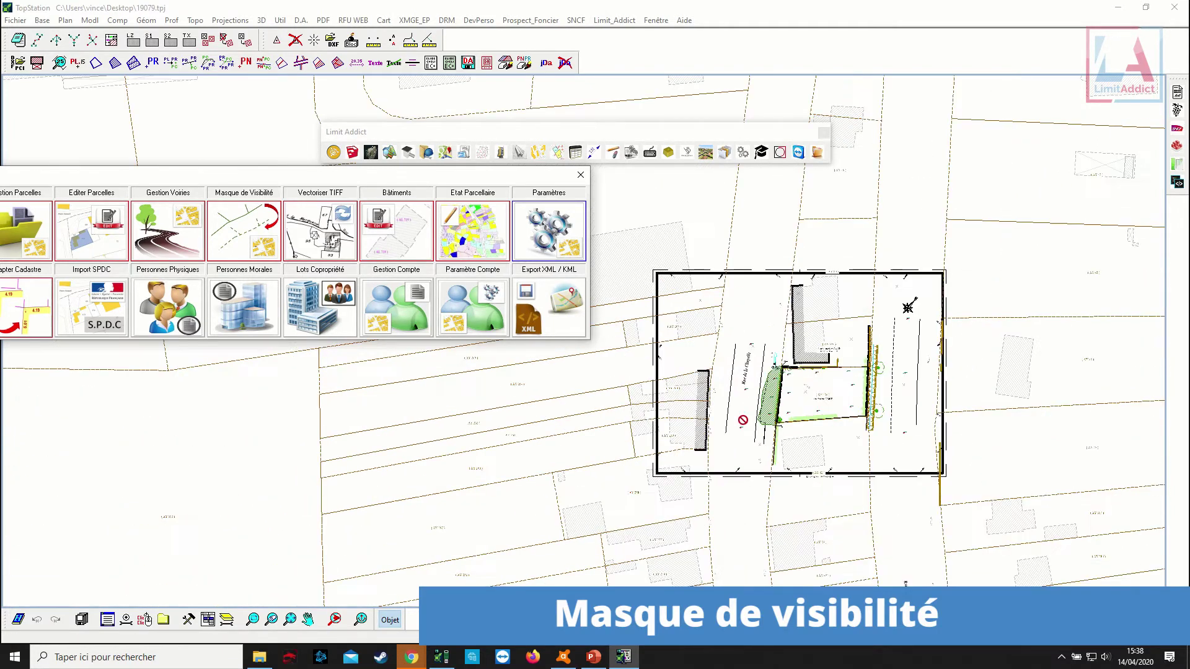
pyautogui.click(249, 225)
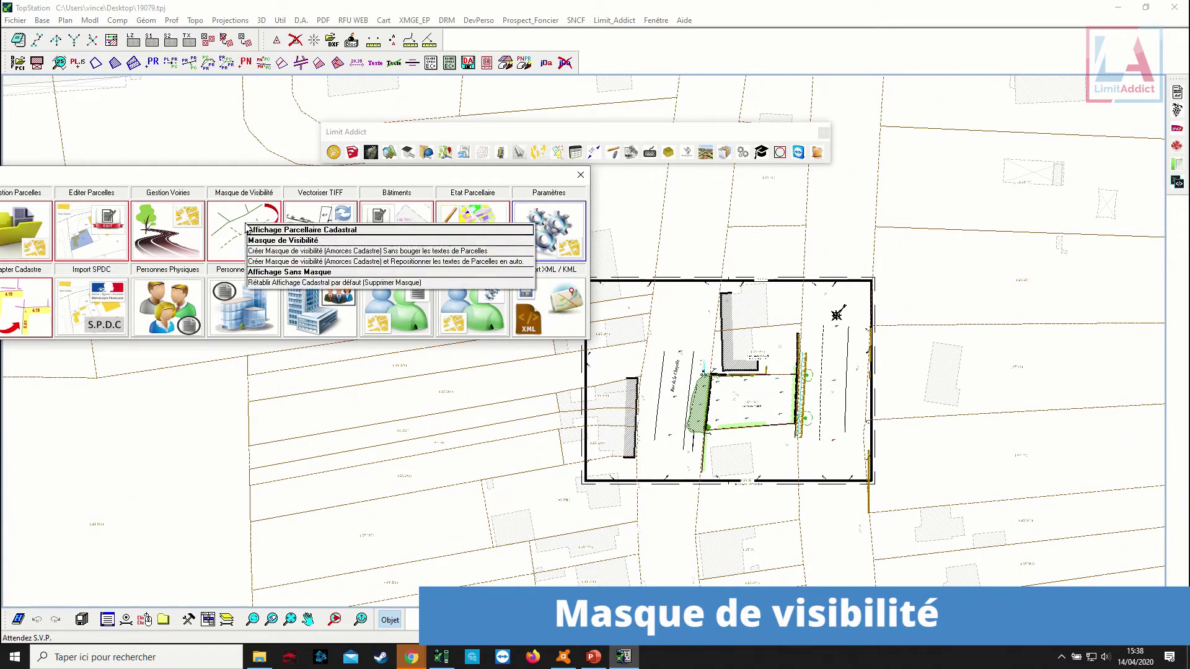
pyautogui.click(270, 263)
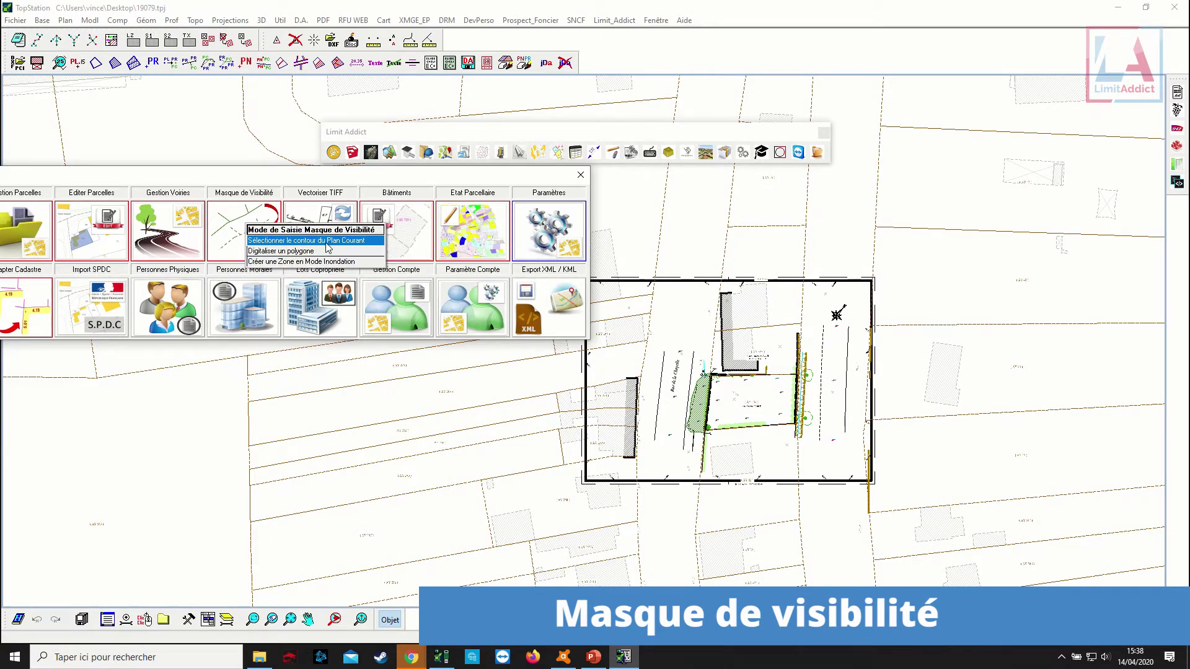
pyautogui.click(327, 242)
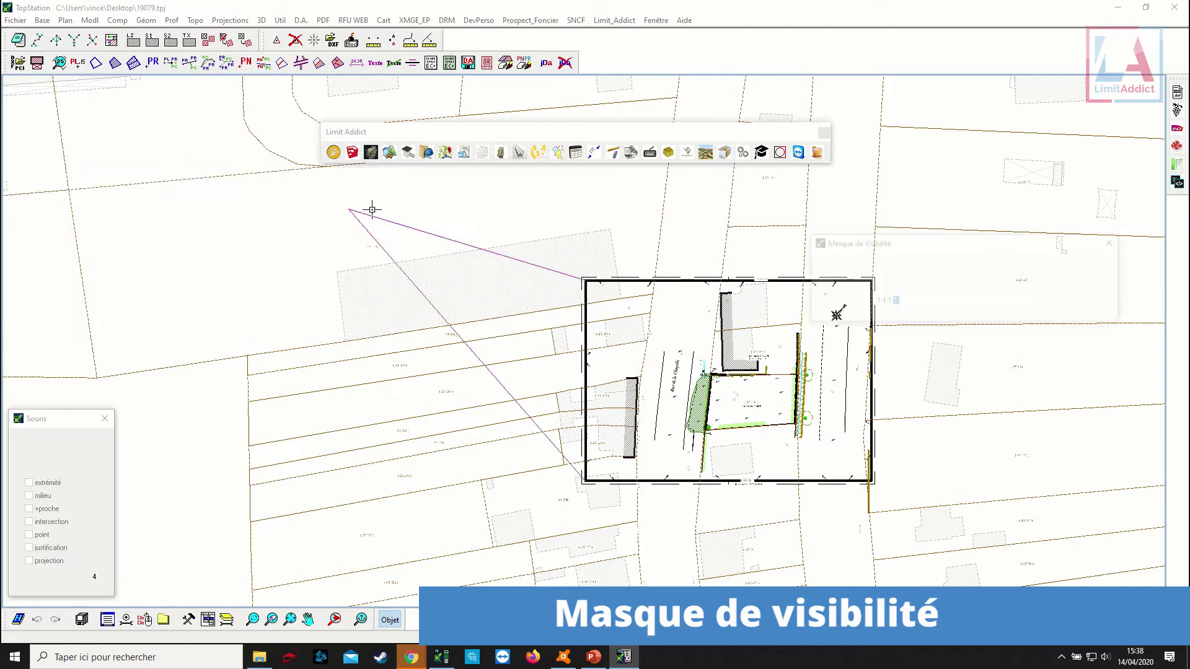
pyautogui.click(811, 316)
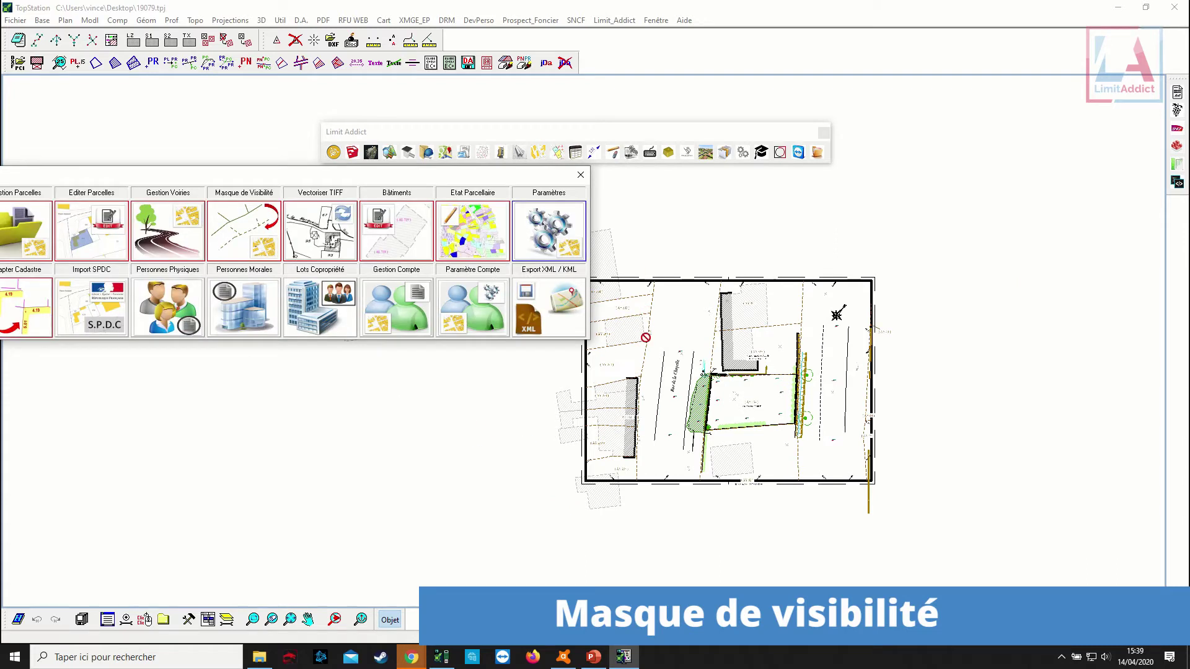
# Inspect the masked cadastre and the repositioned parcel numbers along the plan frame, including the AY 43 leader label.
pyautogui.moveTo(645, 337); pyautogui.dragTo(733, 392, button='middle')
pyautogui.scroll(3, 691, 355)
pyautogui.scroll(-3, 670, 350)
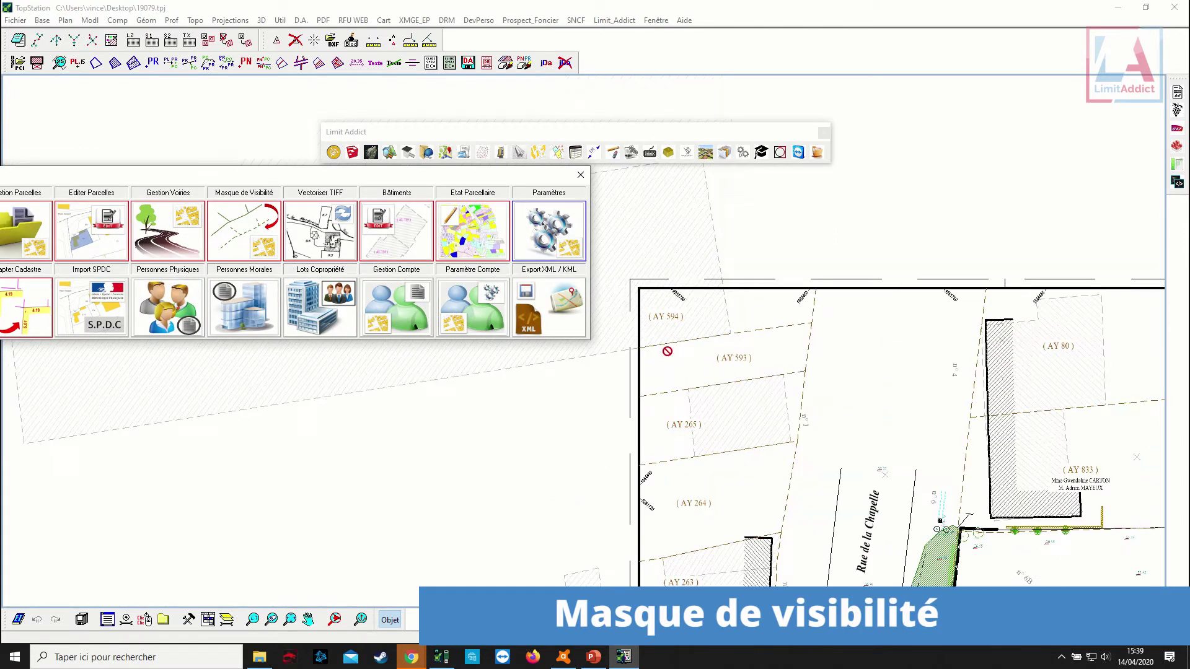
pyautogui.scroll(-2, 293, 378)
pyautogui.moveTo(501, 401); pyautogui.dragTo(361, 423, button='middle')
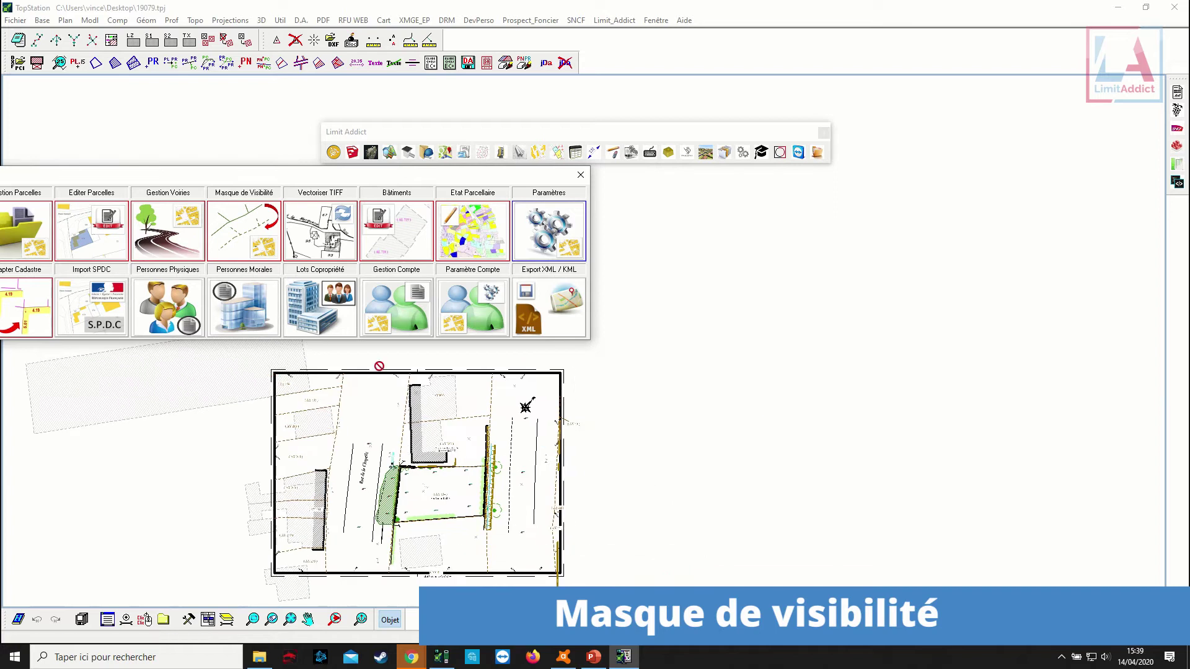
pyautogui.scroll(4, 598, 449)
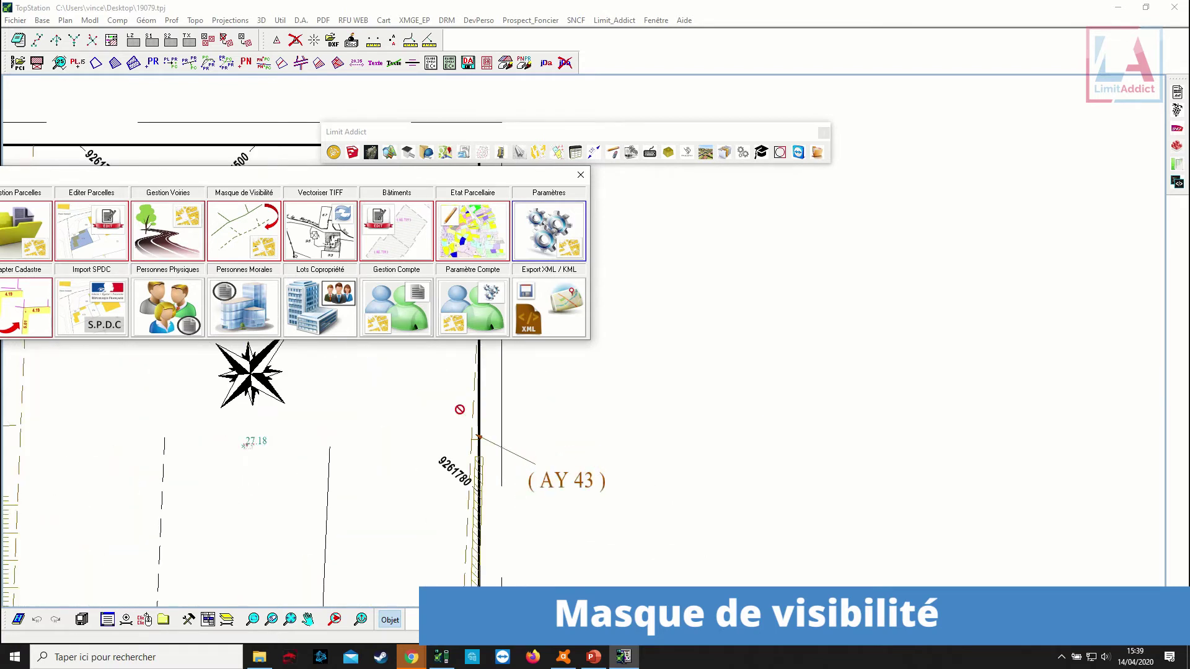
pyautogui.scroll(1, 477, 459)
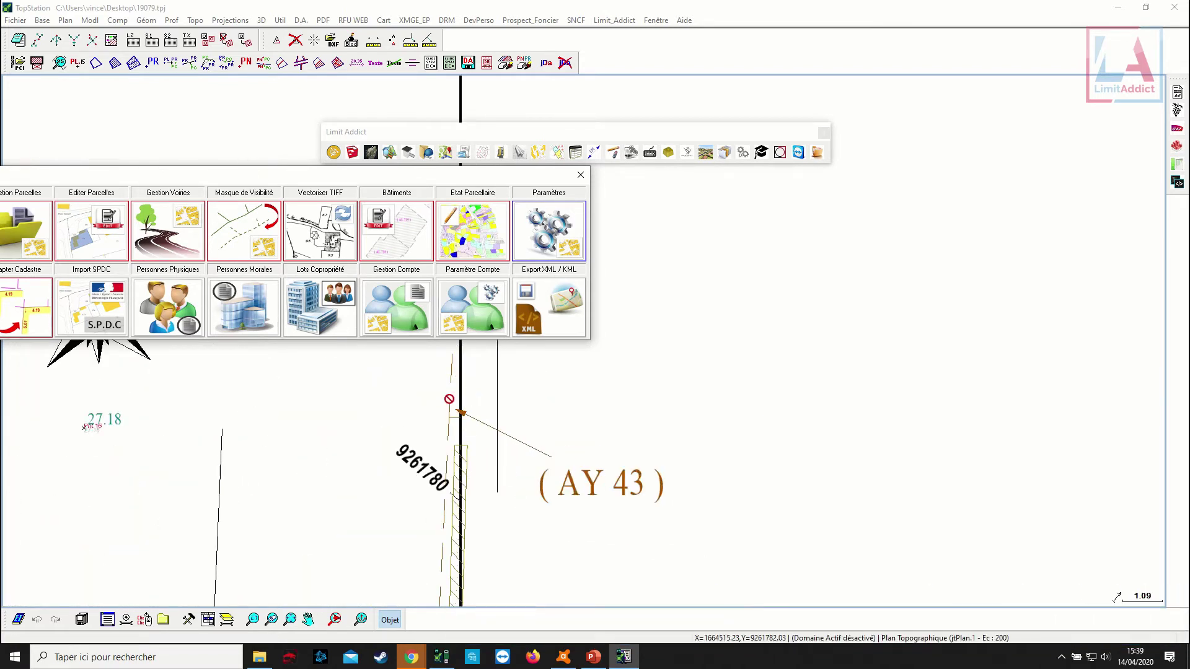
pyautogui.scroll(-1, 480, 446)
pyautogui.moveTo(486, 420); pyautogui.dragTo(578, 430, button='middle')
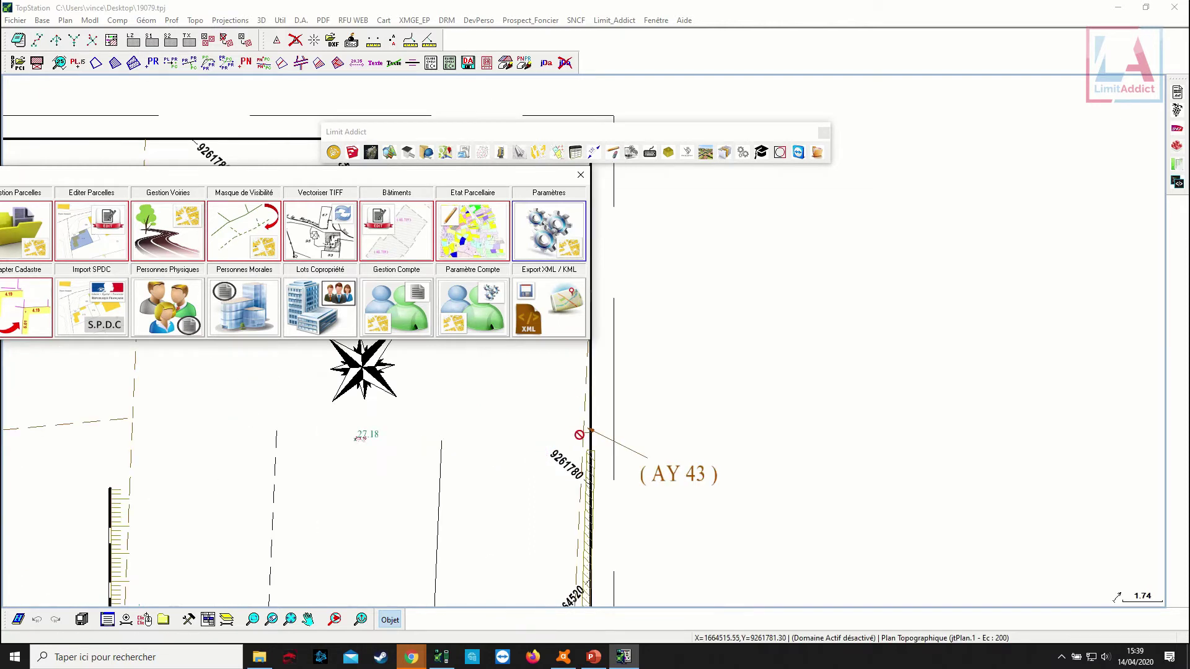
pyautogui.scroll(1, 583, 429)
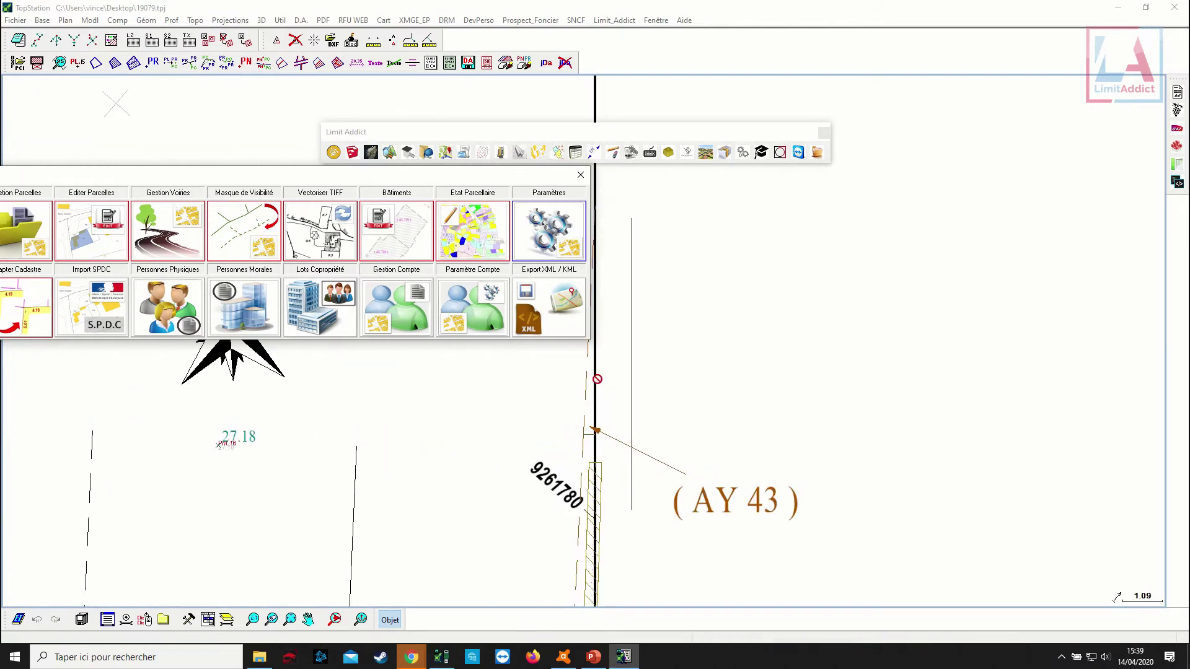
# Leave the cadastre module and inspect parcel AY 43's number settings without changing anything.
pyautogui.click(581, 175)
pyautogui.scroll(-5, 712, 382)
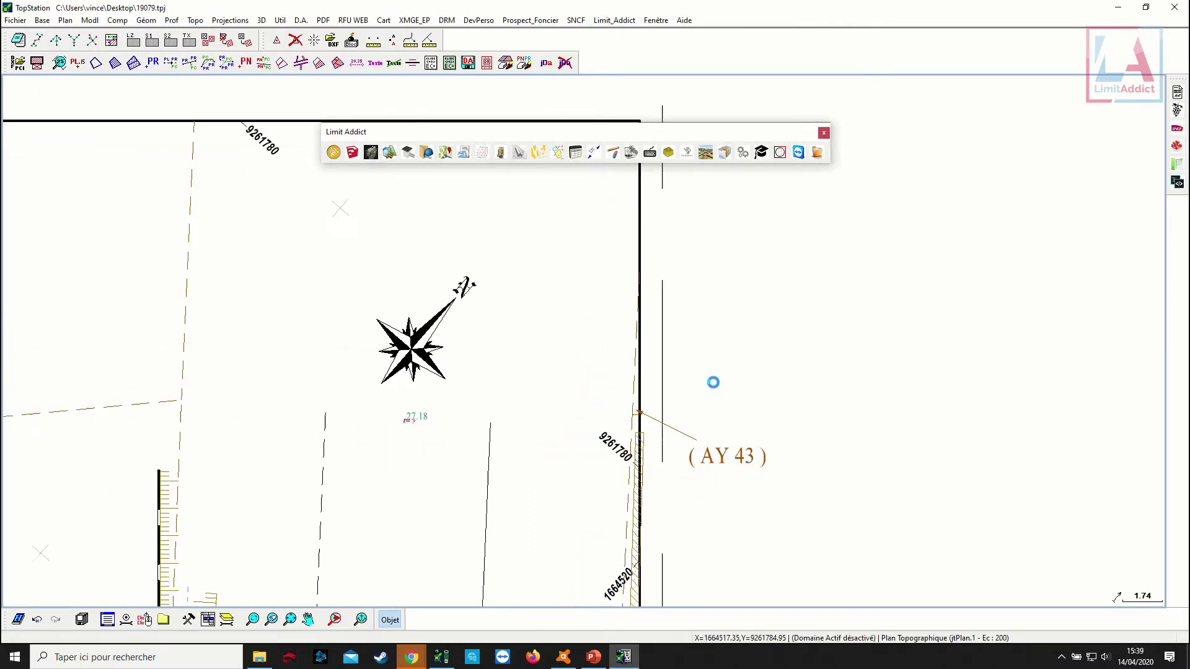
pyautogui.click(779, 152)
pyautogui.click(721, 417)
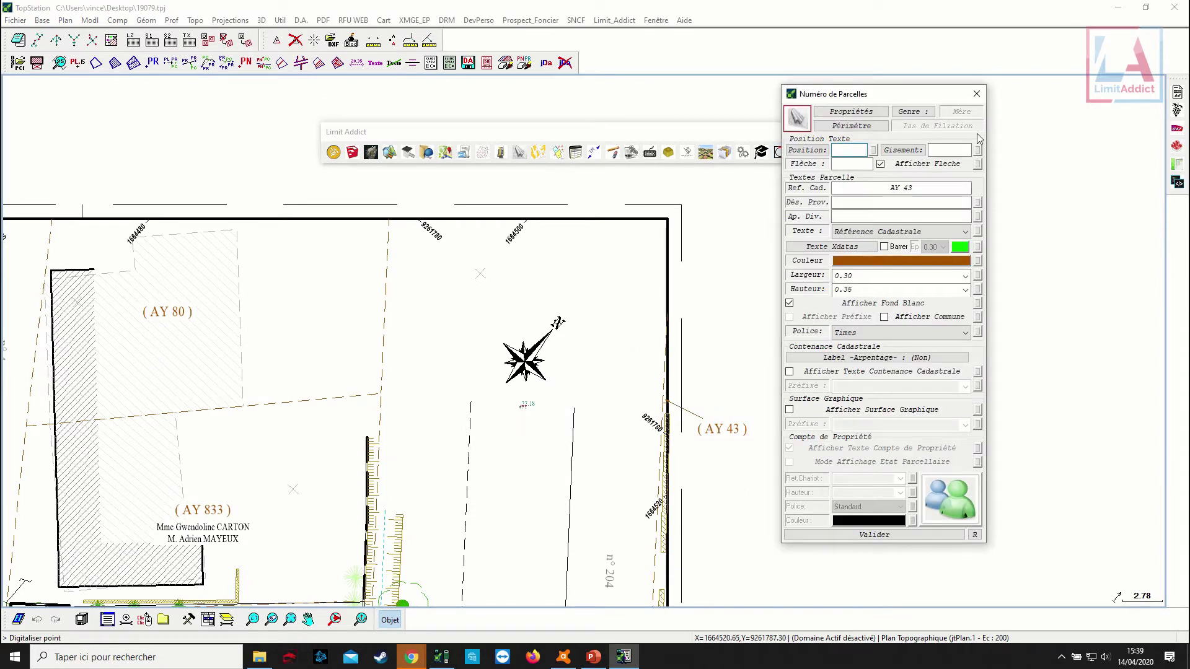
pyautogui.click(977, 94)
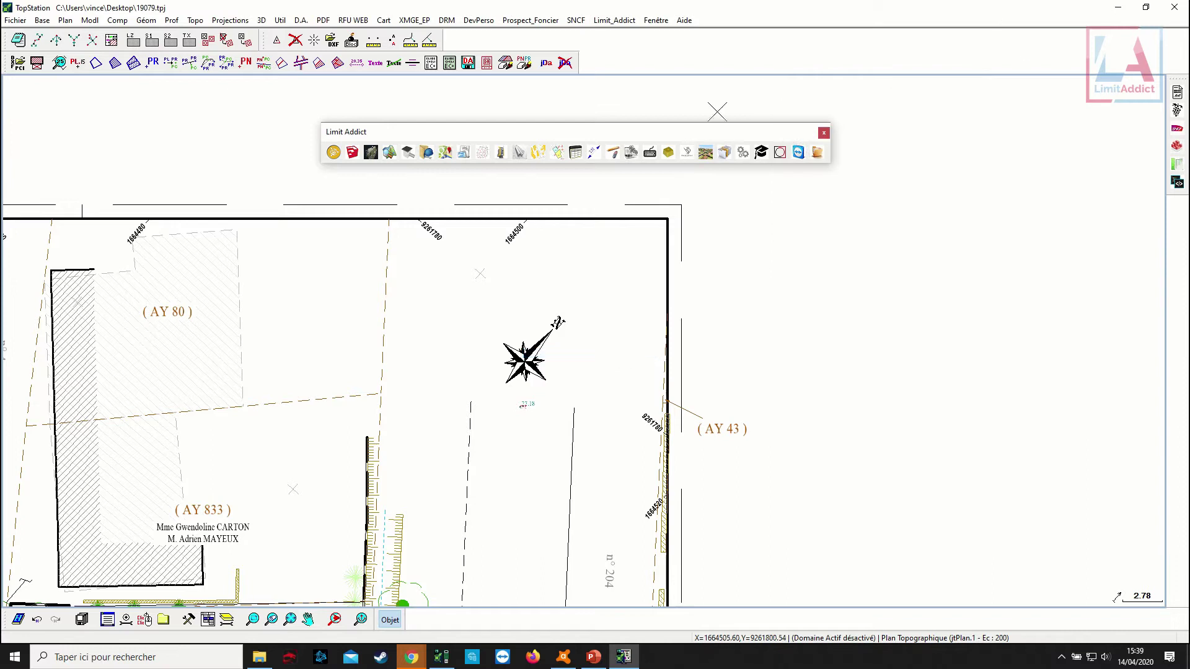
# Erase parcel AY 43's leader label beyond the plan frame from the display.
pyautogui.click(613, 153)
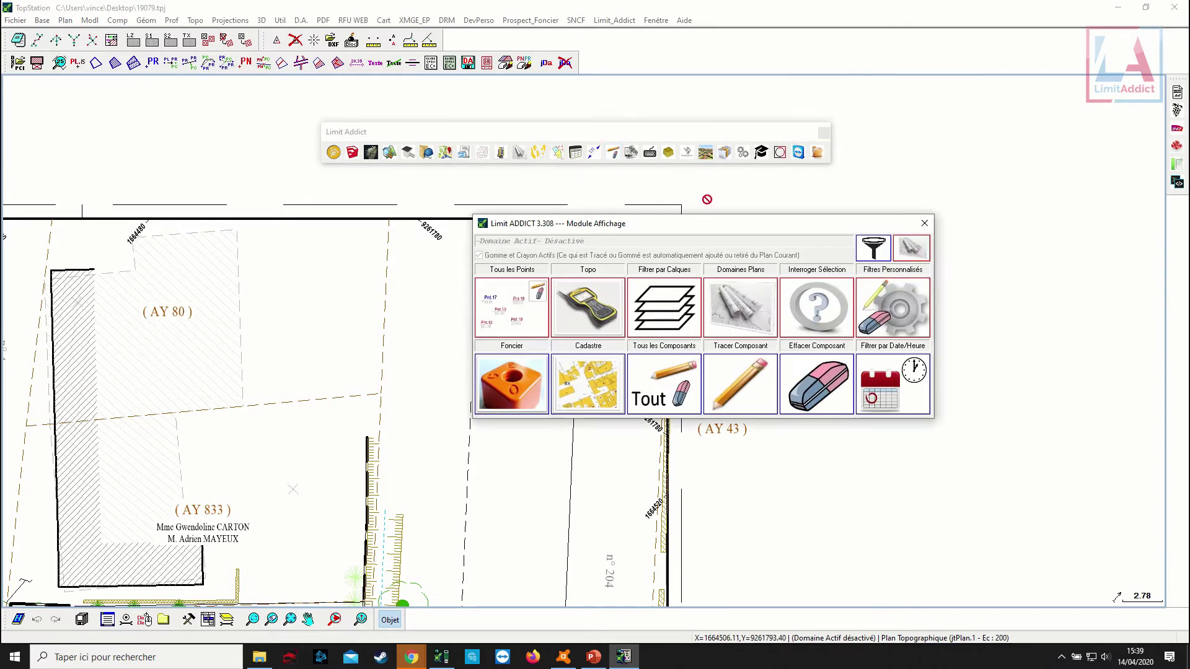
pyautogui.click(824, 403)
pyautogui.click(737, 434)
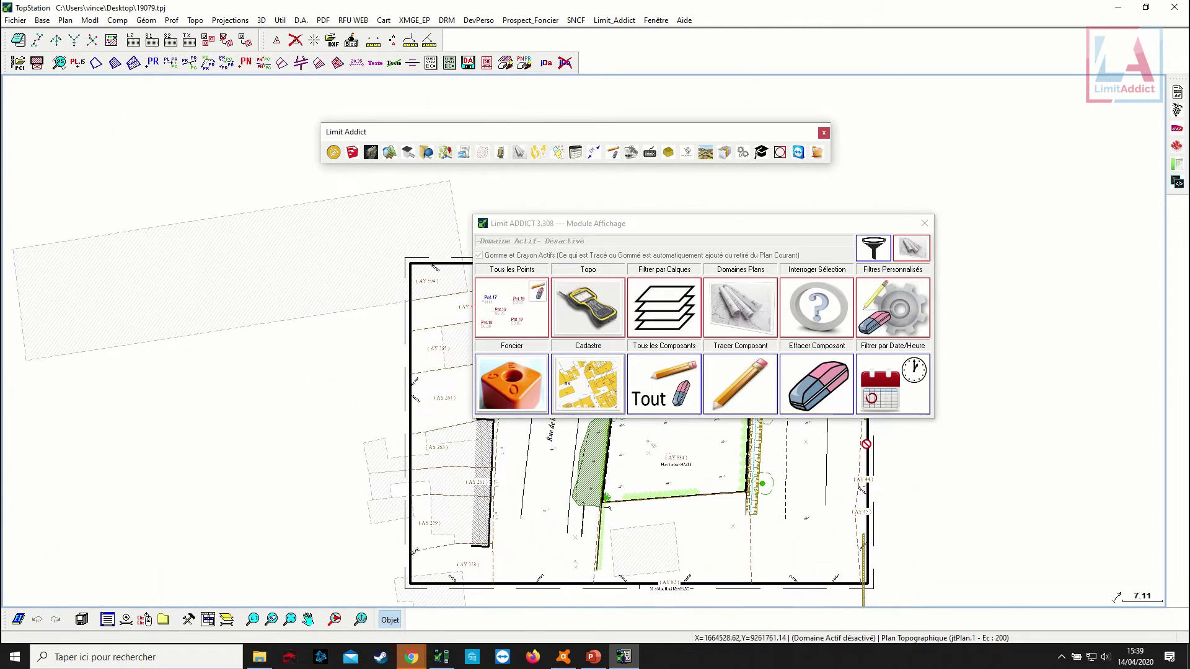
# Erase the two parcel-number texts straddling the plan frame on the side opposite Rue de la Chapelle, rejecting the cadastral line, then leave the display module.
pyautogui.click(802, 389)
pyautogui.click(863, 473)
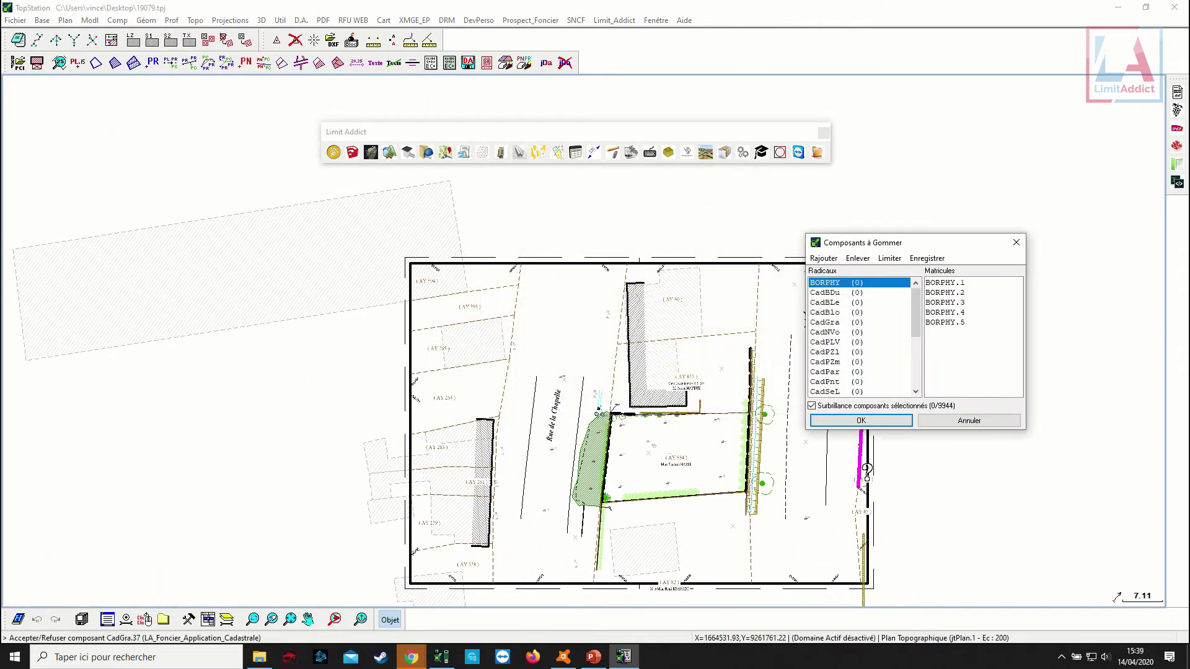
pyautogui.rightClick(868, 480)
pyautogui.click(868, 481)
pyautogui.click(862, 494)
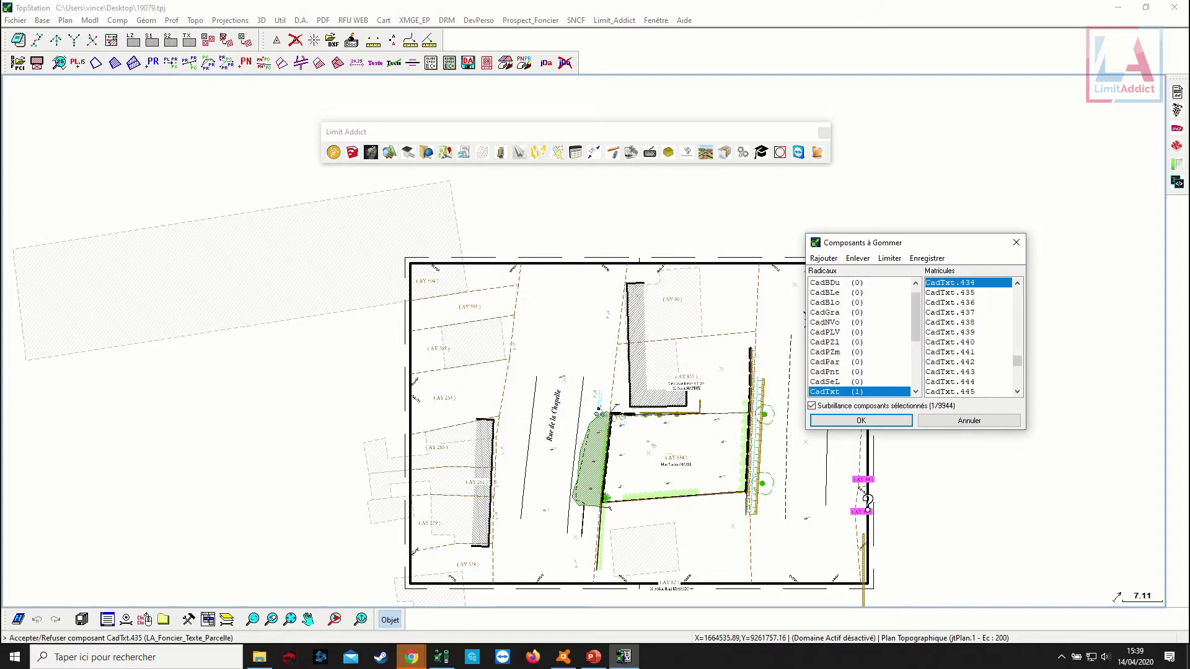
pyautogui.click(861, 493)
pyautogui.click(861, 420)
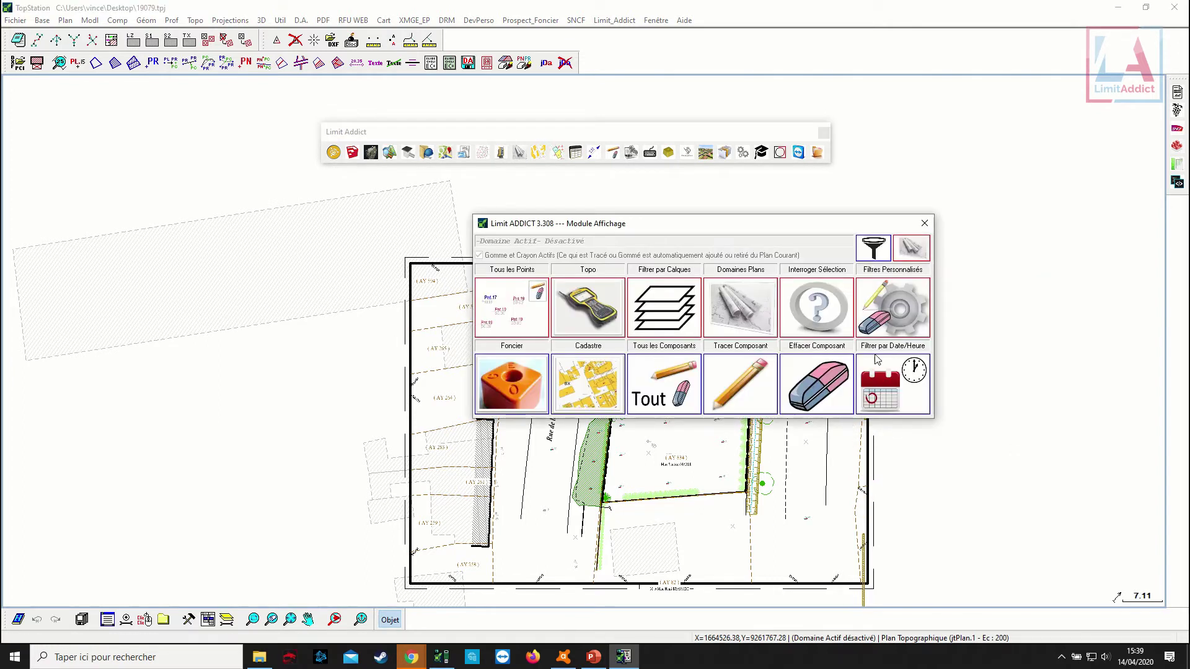
pyautogui.click(922, 224)
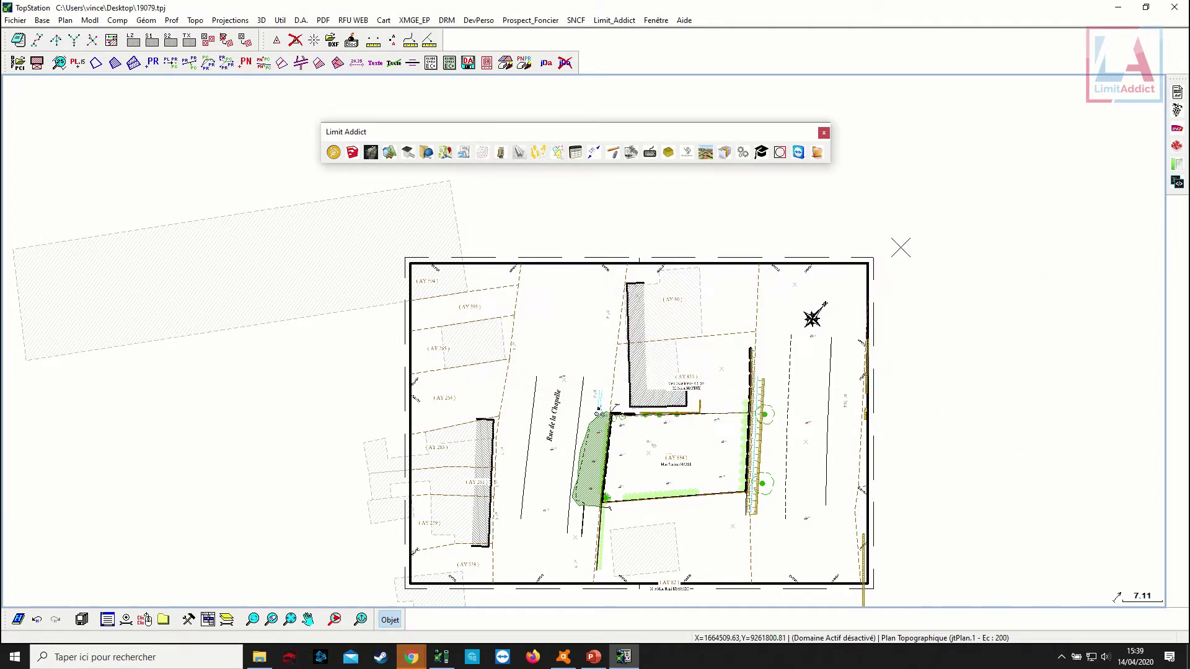
# Automatically delete the cadastral buildings that overlap surveyed buildings in the cadastre module, accepting the full proposed selection.
pyautogui.click(544, 153)
pyautogui.moveTo(577, 184); pyautogui.dragTo(777, 600)
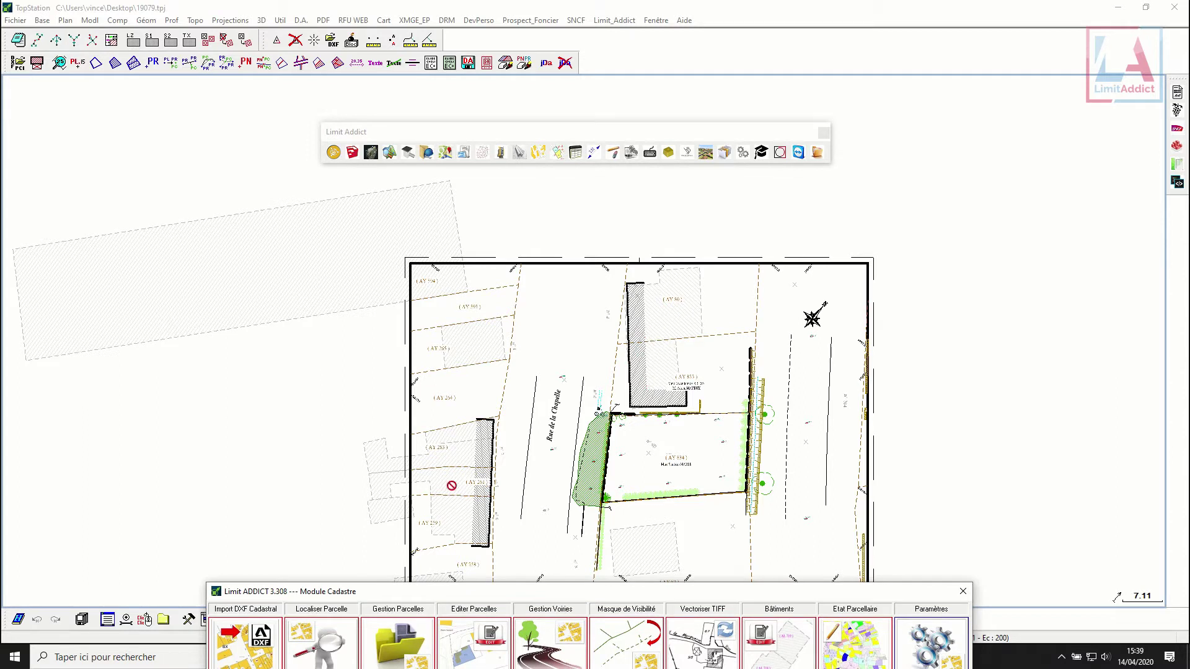
pyautogui.moveTo(633, 594); pyautogui.dragTo(568, 267)
pyautogui.click(720, 325)
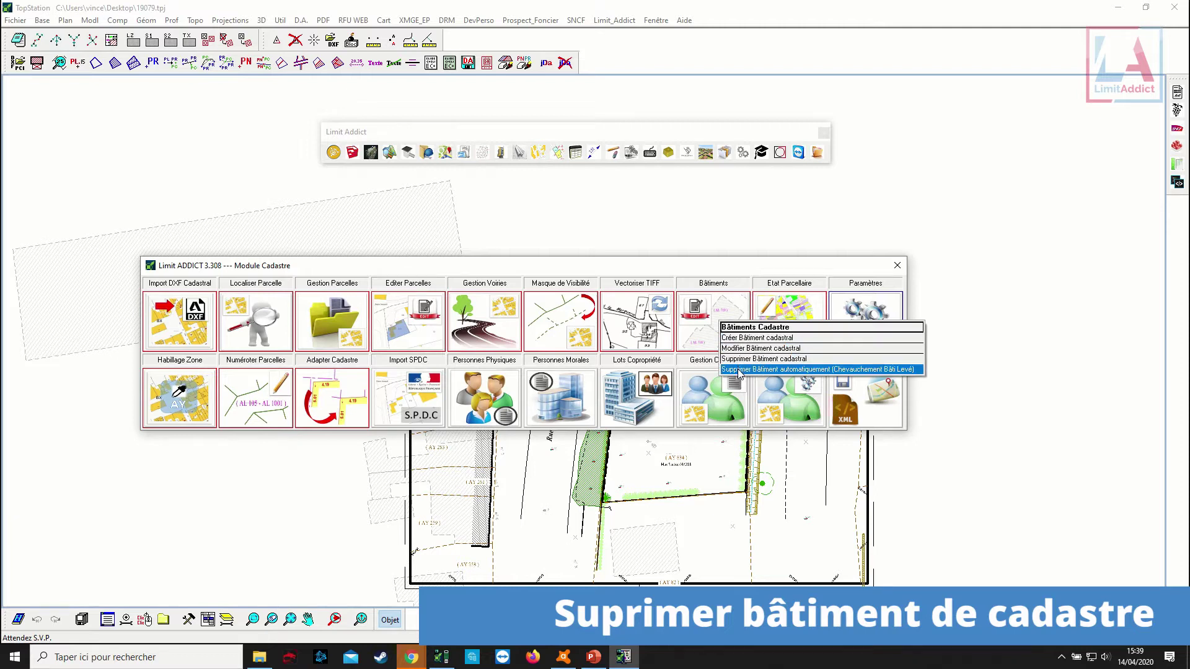
pyautogui.click(738, 369)
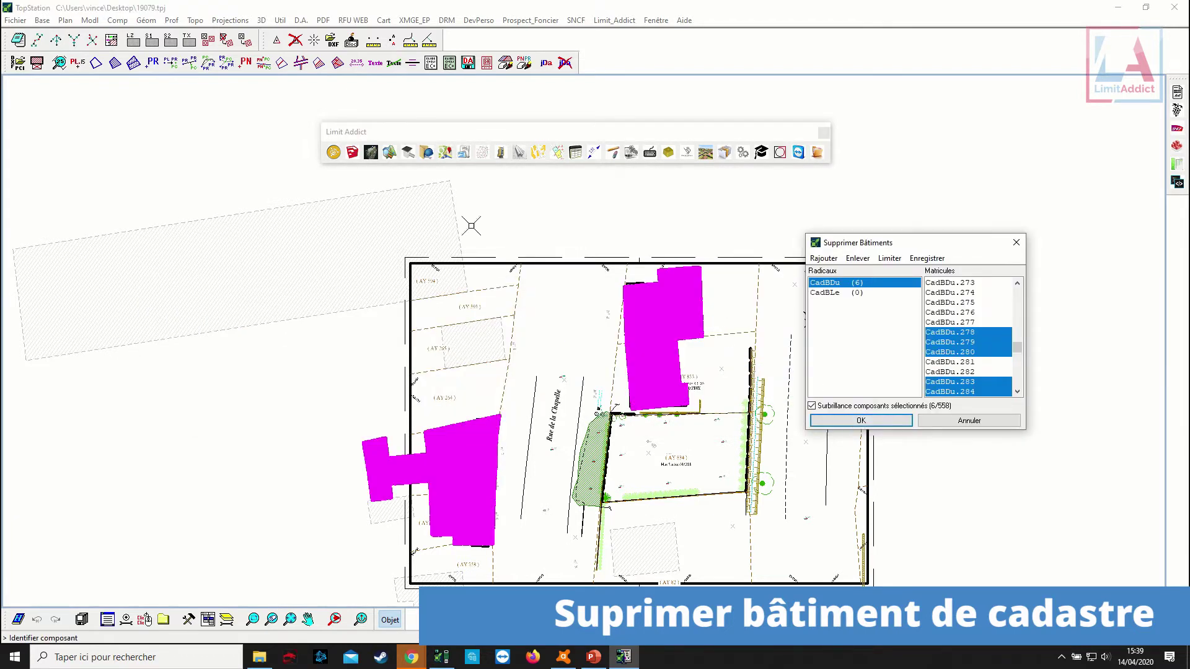
pyautogui.click(875, 421)
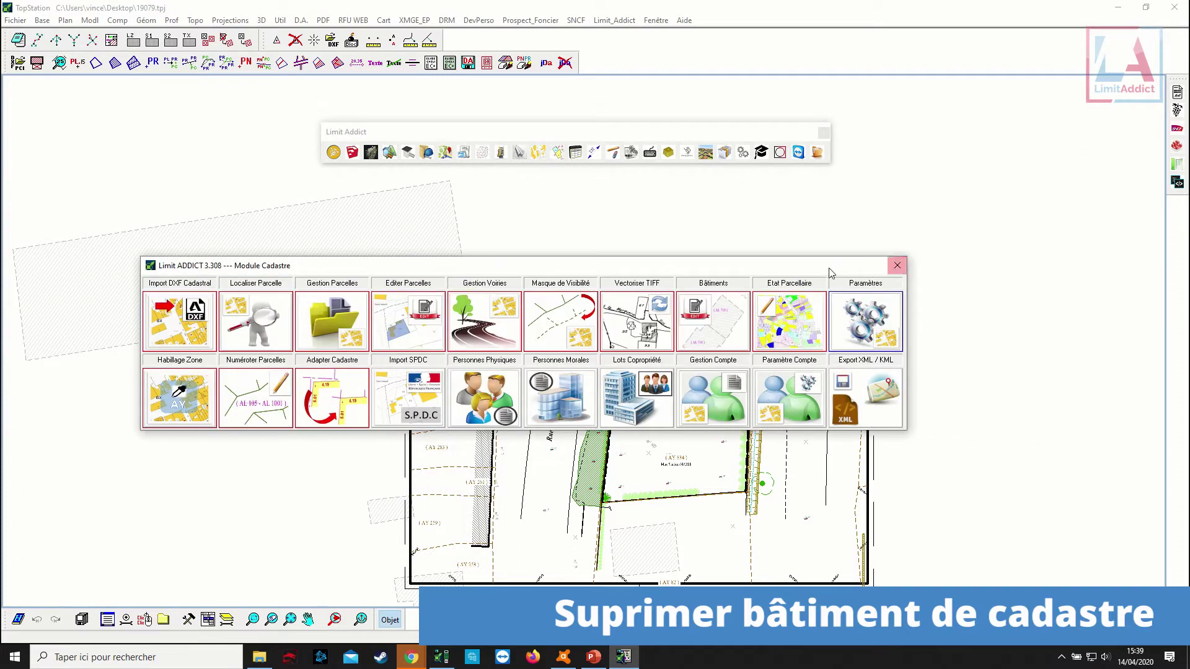
# Examine how the cadastral boundaries of parcels AY 261 to AY 264 fit the surveyed building along Rue de la Chapelle.
pyautogui.moveTo(827, 268); pyautogui.dragTo(966, 110)
pyautogui.scroll(2, 674, 355)
pyautogui.moveTo(640, 389); pyautogui.dragTo(790, 361, button='middle')
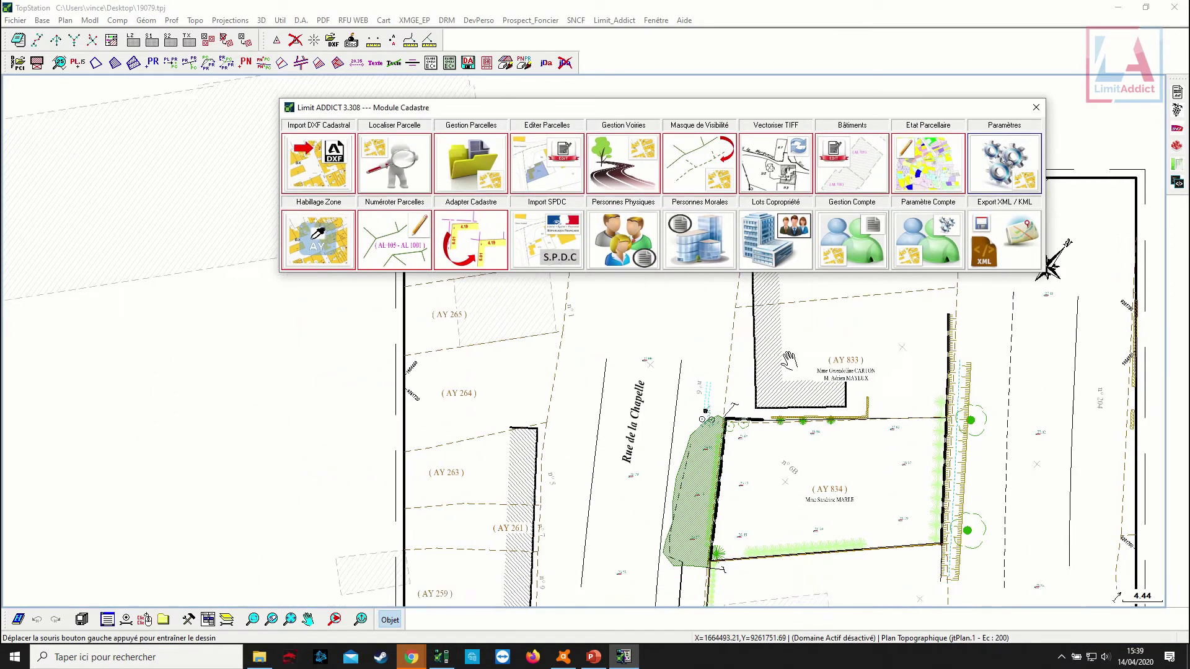
pyautogui.scroll(2, 542, 481)
pyautogui.moveTo(598, 504); pyautogui.dragTo(595, 411, button='middle')
pyautogui.scroll(-2, 576, 451)
pyautogui.moveTo(576, 480); pyautogui.dragTo(611, 469, button='middle')
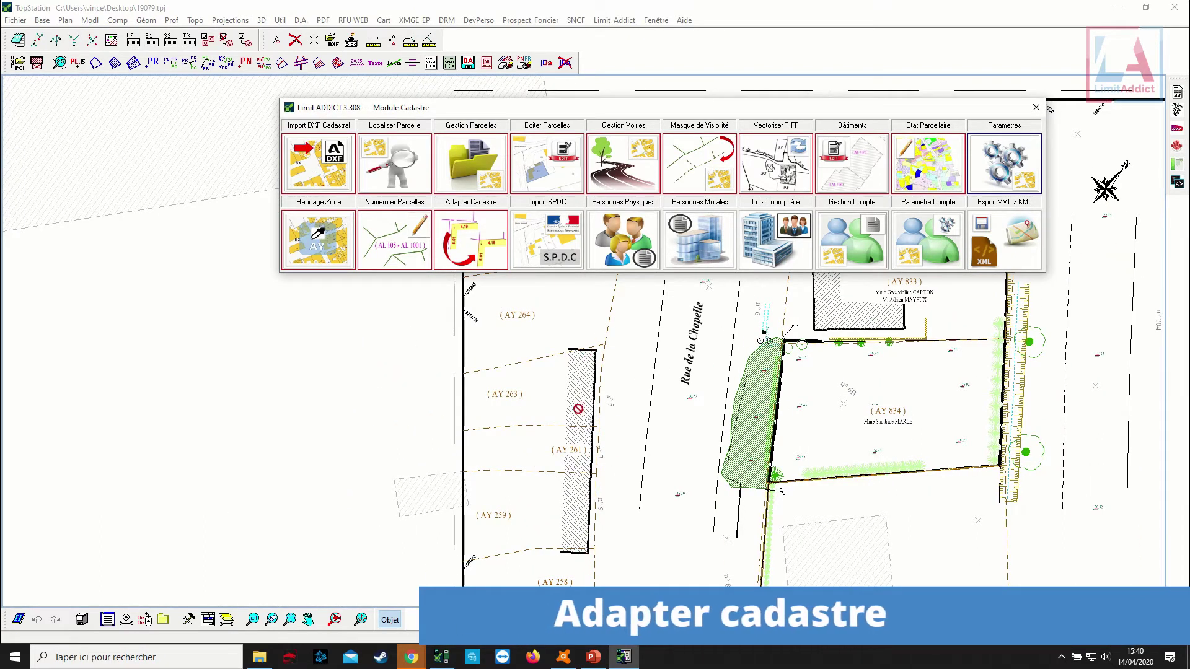
pyautogui.scroll(2, 593, 392)
pyautogui.scroll(-3, 593, 399)
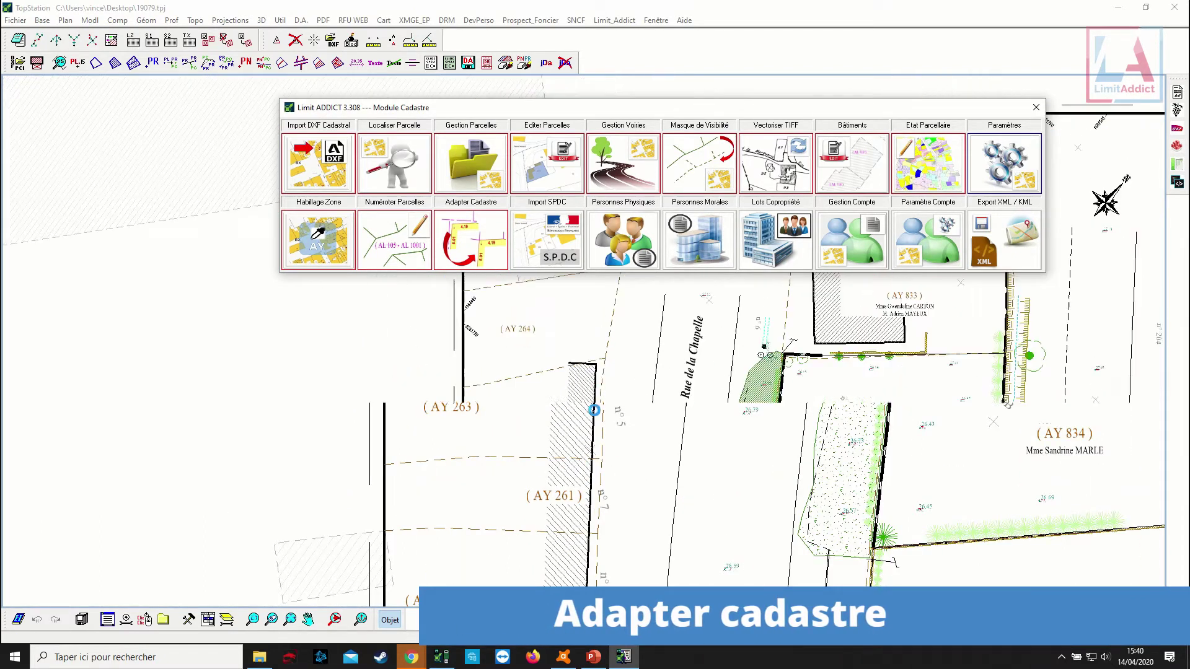
pyautogui.scroll(3, 610, 363)
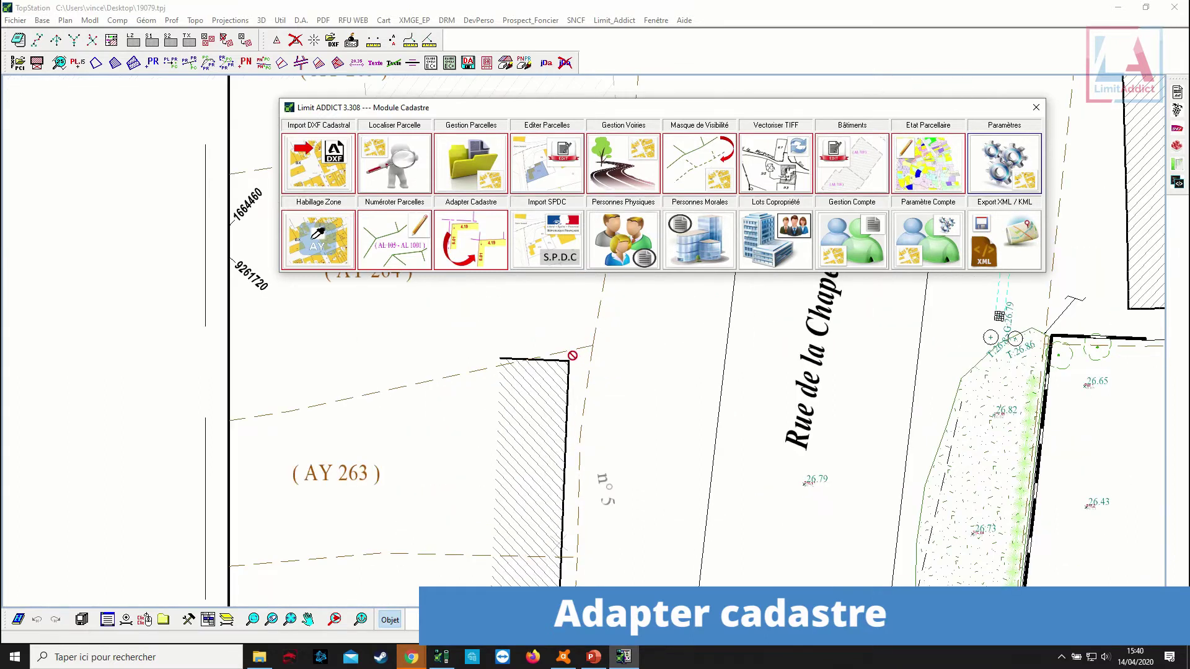
pyautogui.scroll(-2, 573, 463)
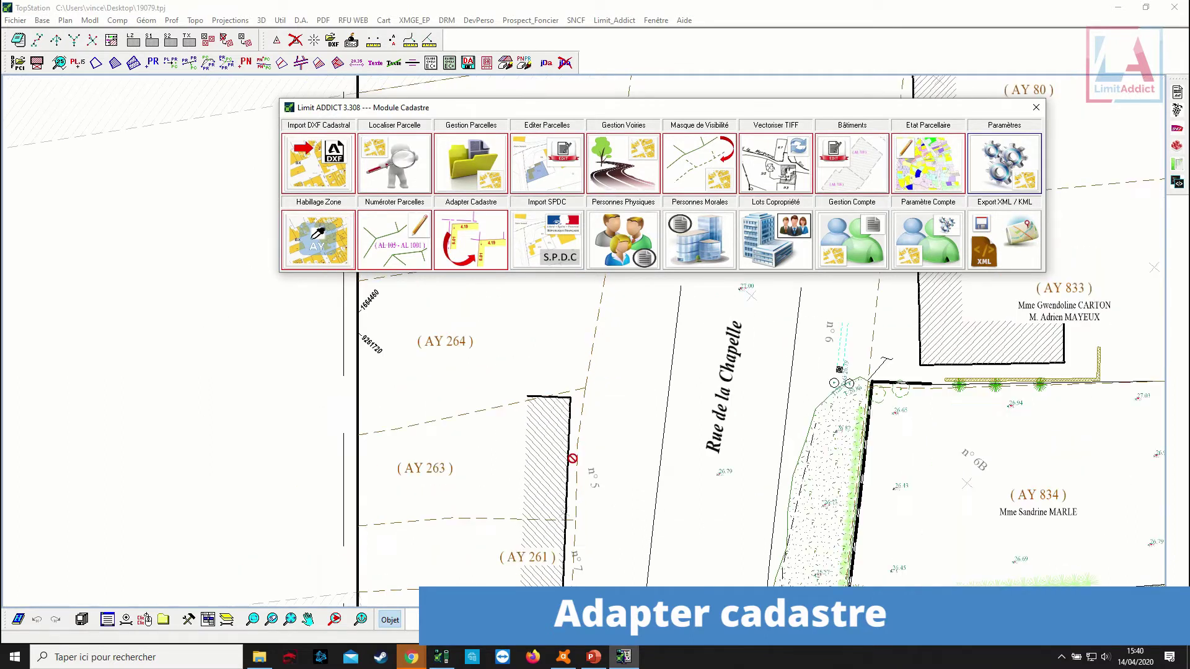
# Start a linear cadastre adaptation on identified lines with a maximum fusion distance of 1.00.
pyautogui.click(476, 256)
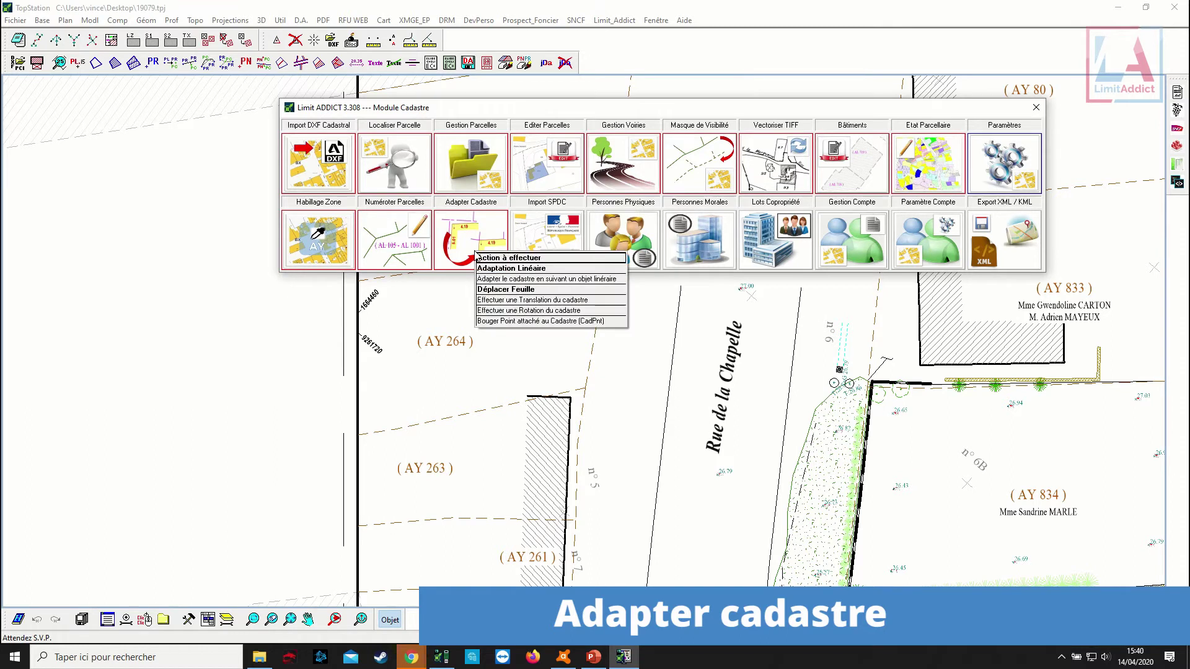
pyautogui.click(486, 280)
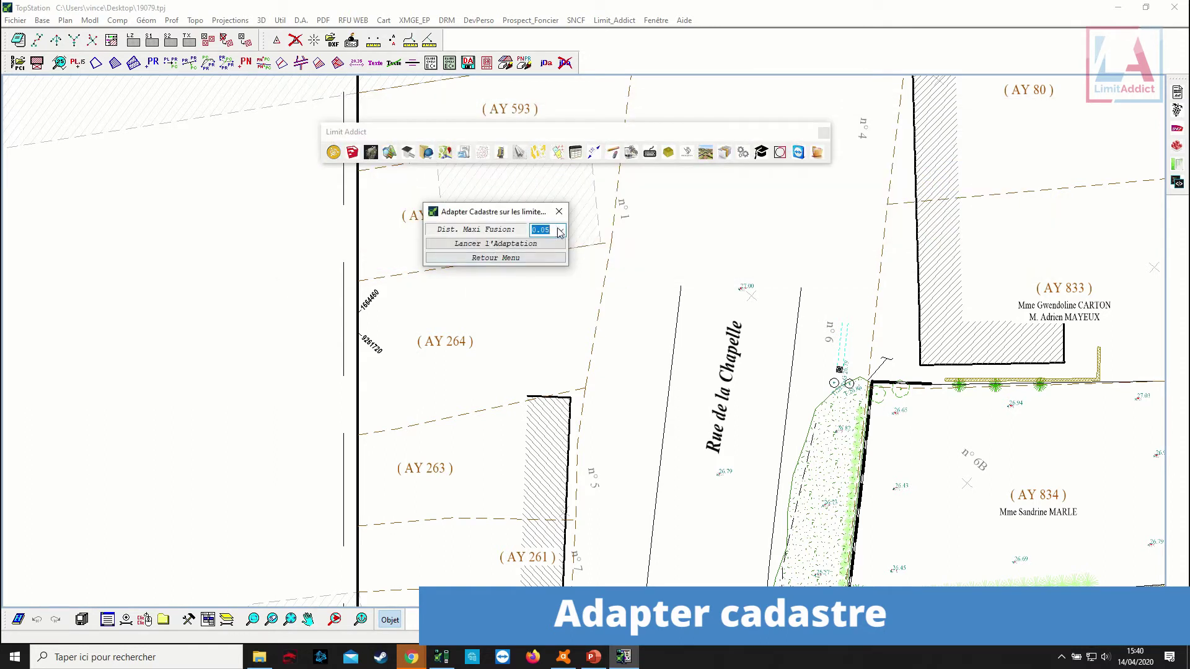
pyautogui.click(559, 231)
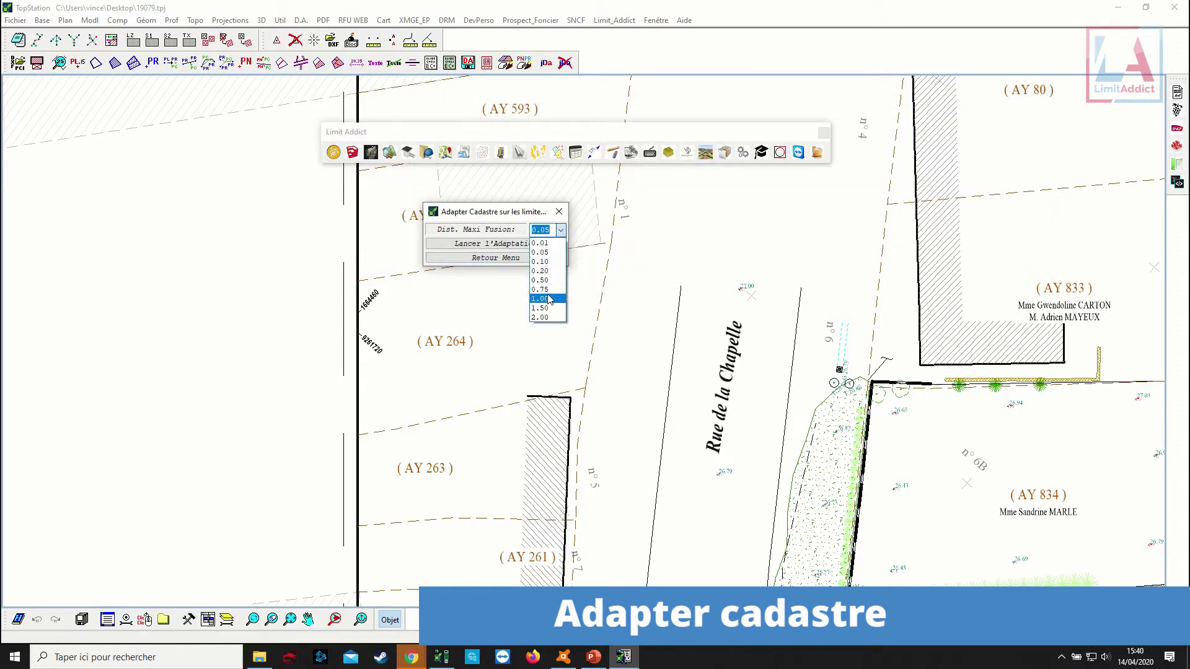
pyautogui.click(549, 300)
pyautogui.click(538, 245)
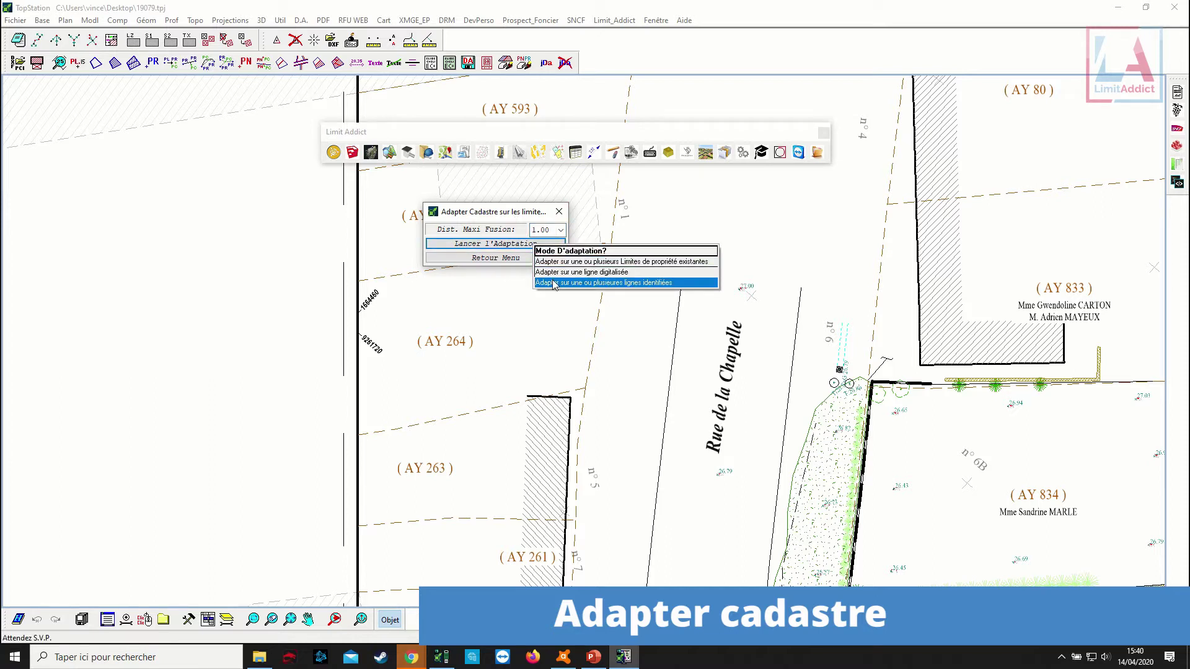
pyautogui.click(545, 282)
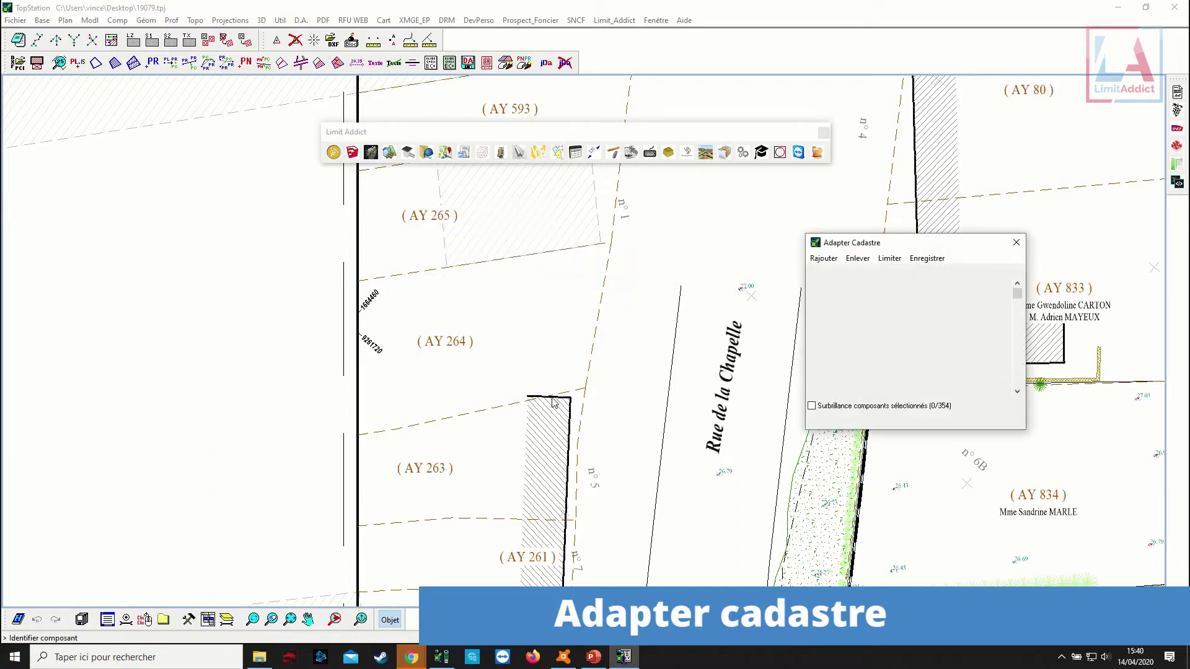
# Adapt all the proposed neighbouring cadastral parcels to the surveyed building outline beside AY 263.
pyautogui.click(569, 431)
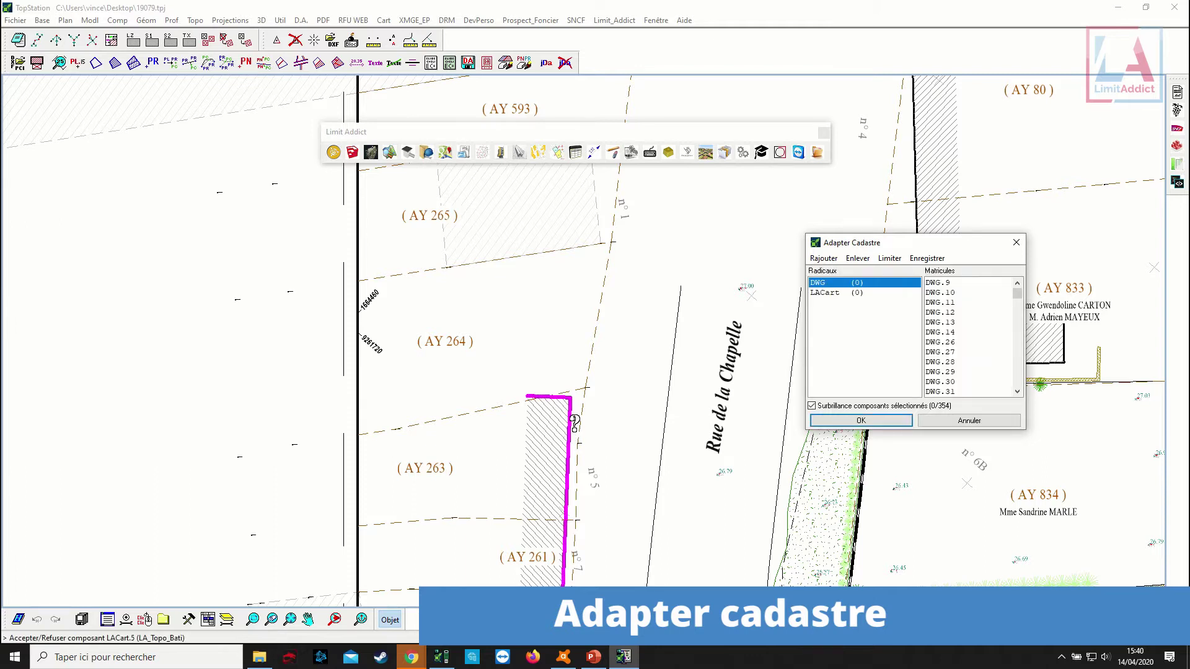
pyautogui.click(573, 423)
pyautogui.click(841, 422)
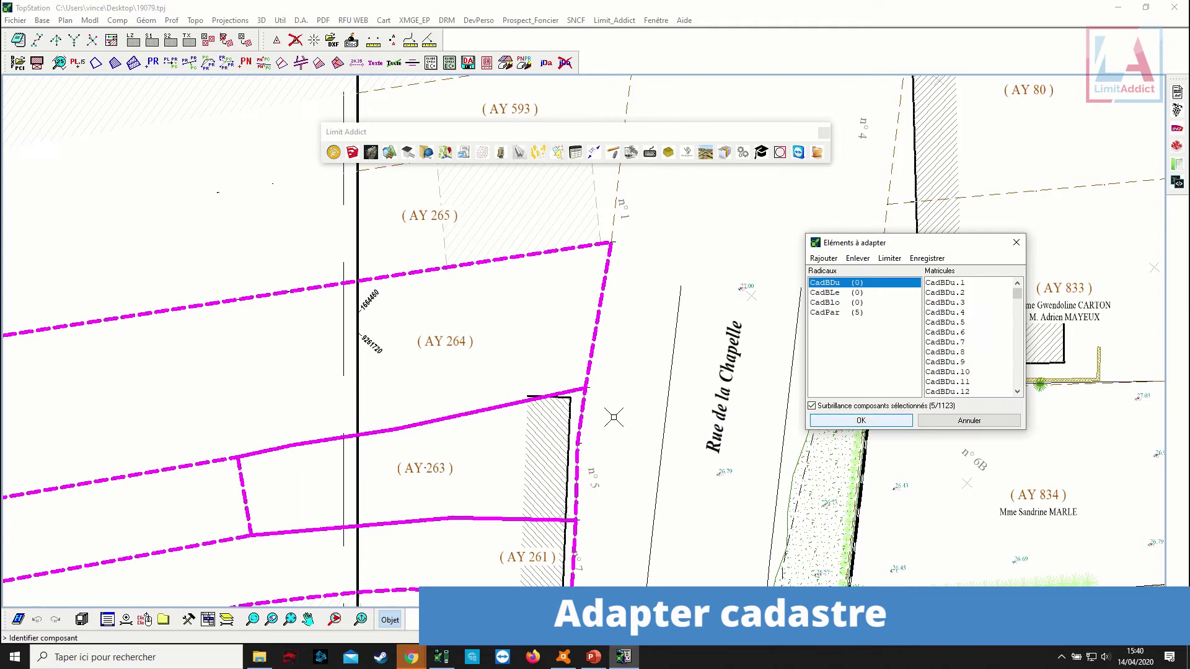
pyautogui.click(861, 421)
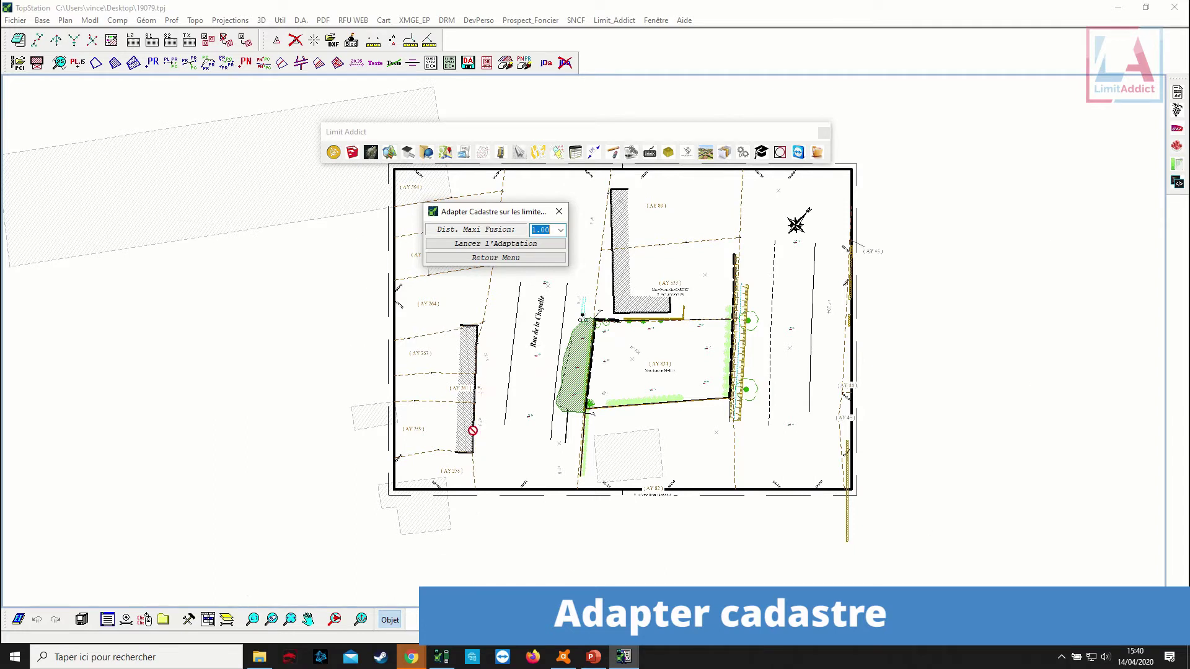
# Inspect the adapted cadastral boundary points at the surveyed building's corner between parcels AY 263 and AY 264.
pyautogui.scroll(5, 474, 427)
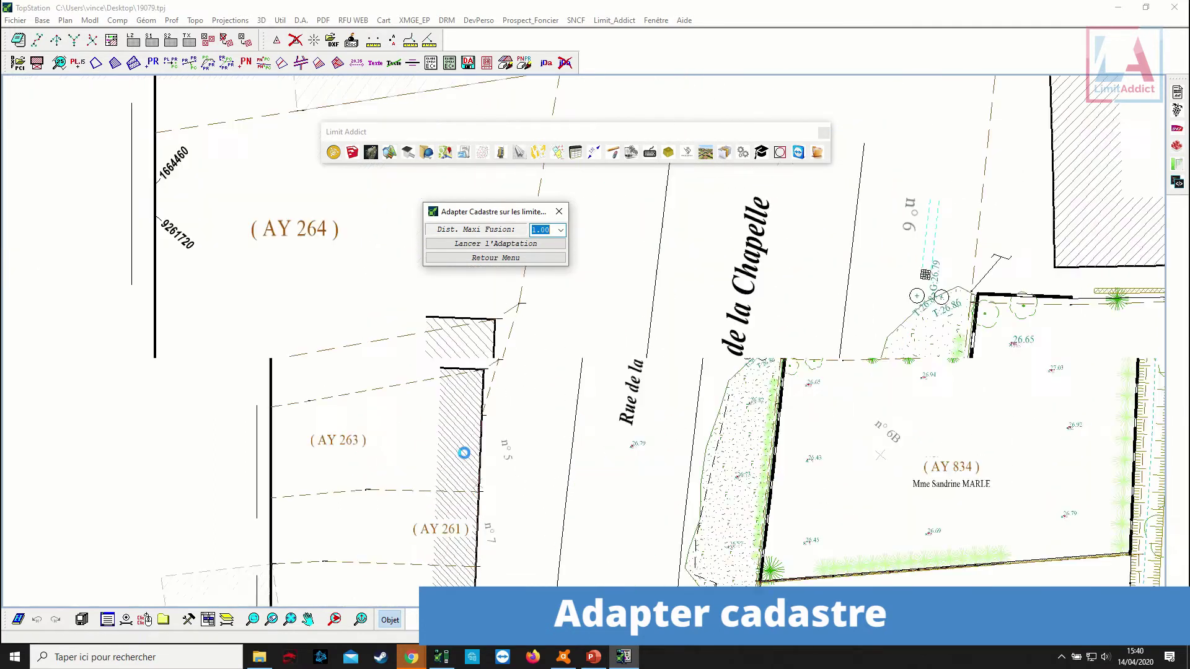
pyautogui.moveTo(519, 324); pyautogui.dragTo(510, 417, button='middle')
pyautogui.scroll(4, 508, 418)
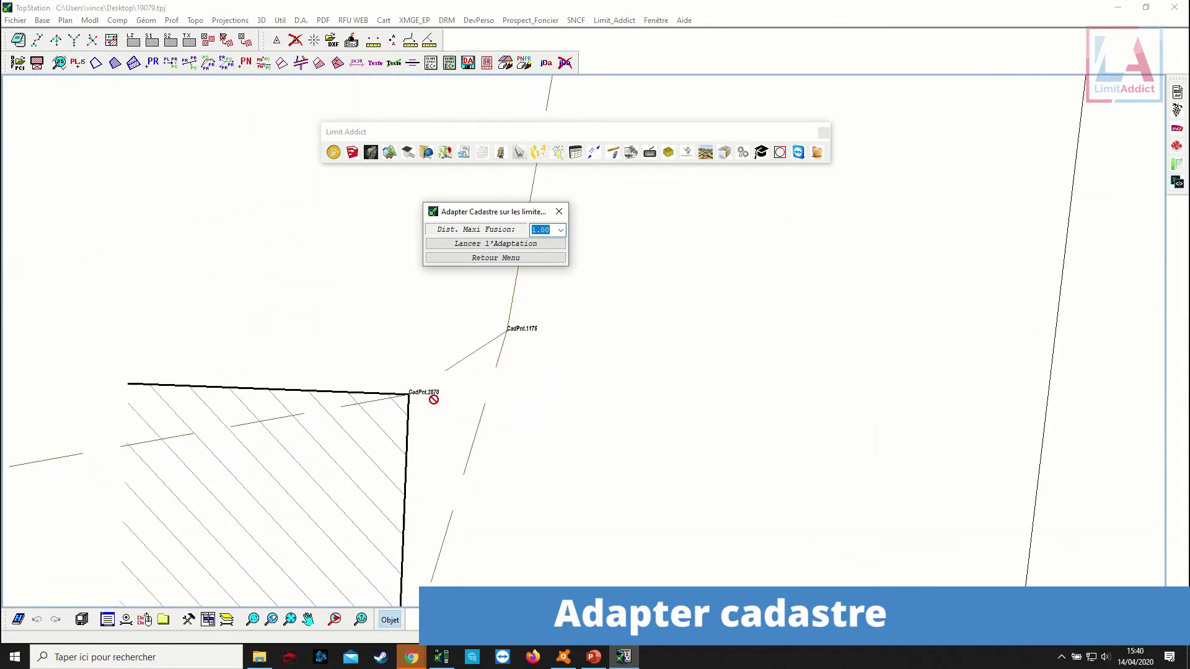
pyautogui.scroll(-2, 433, 400)
pyautogui.scroll(2, 435, 383)
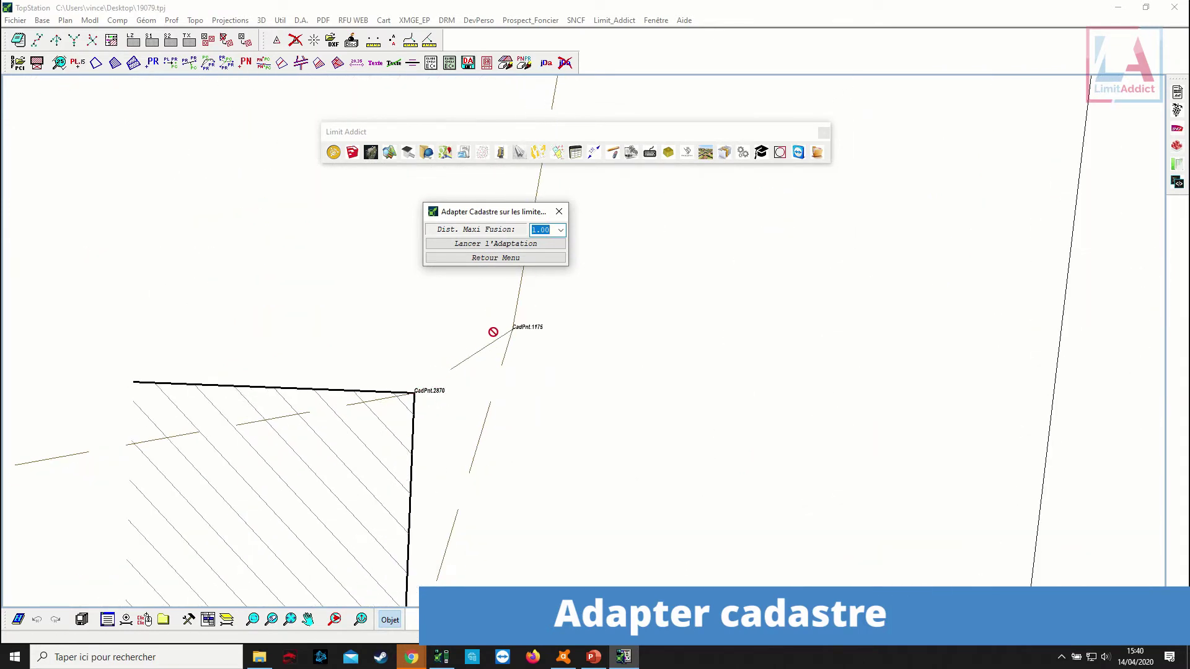
pyautogui.scroll(-2, 417, 395)
pyautogui.scroll(4, 418, 389)
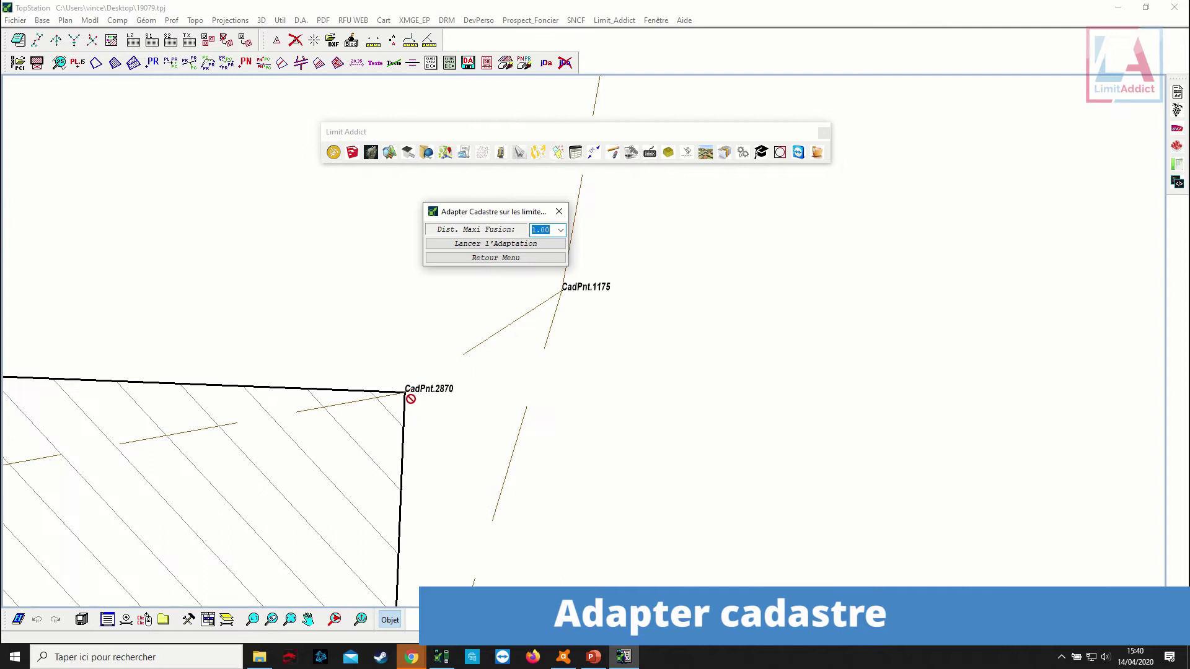
# Leave the cadastre adaptation and move cadastral point CadPnt.1175 onto the surveyed building's corner at CadPnt.2870.
pyautogui.click(519, 258)
pyautogui.scroll(-3, 545, 314)
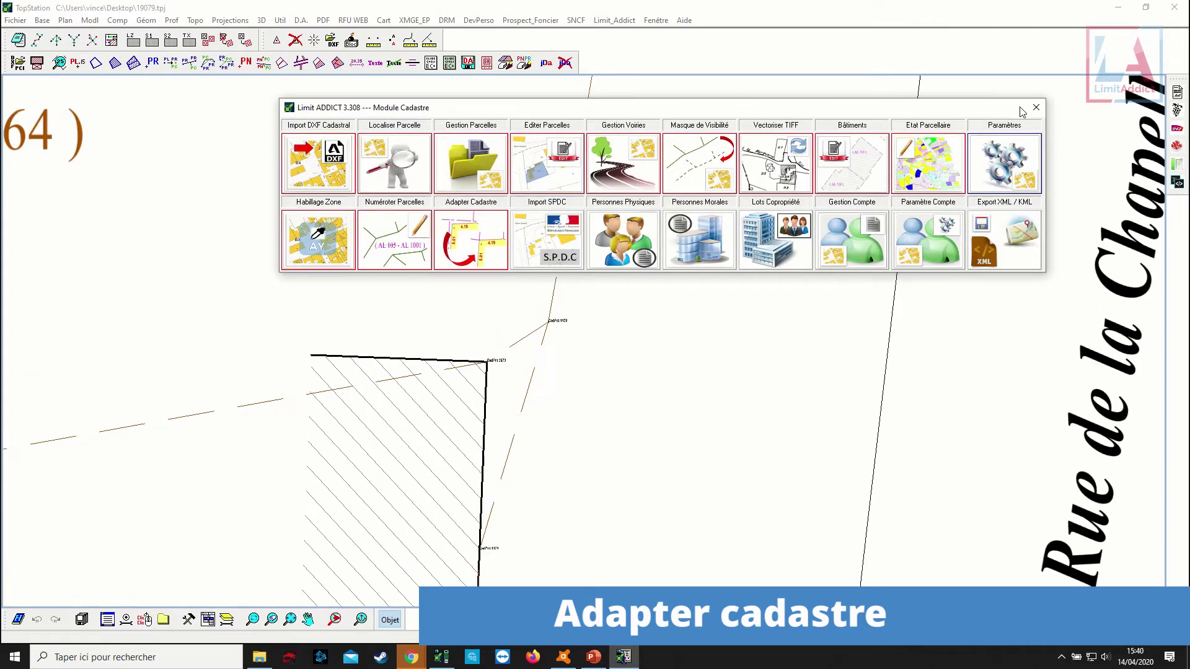
pyautogui.click(1036, 108)
pyautogui.click(780, 152)
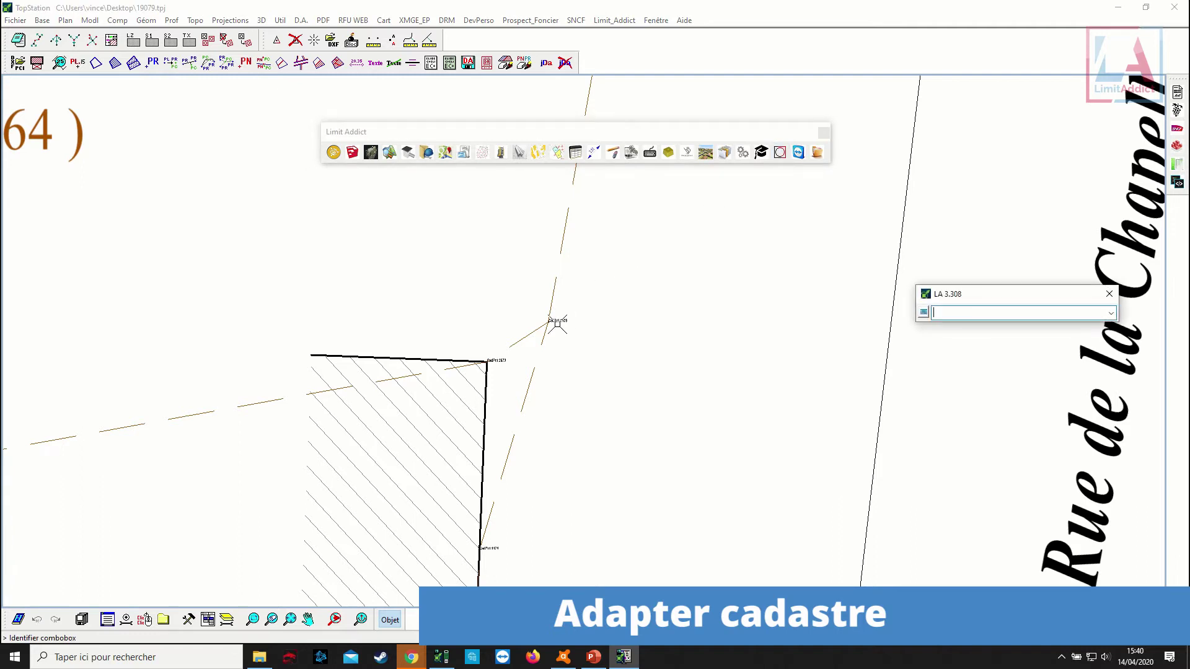
pyautogui.click(557, 323)
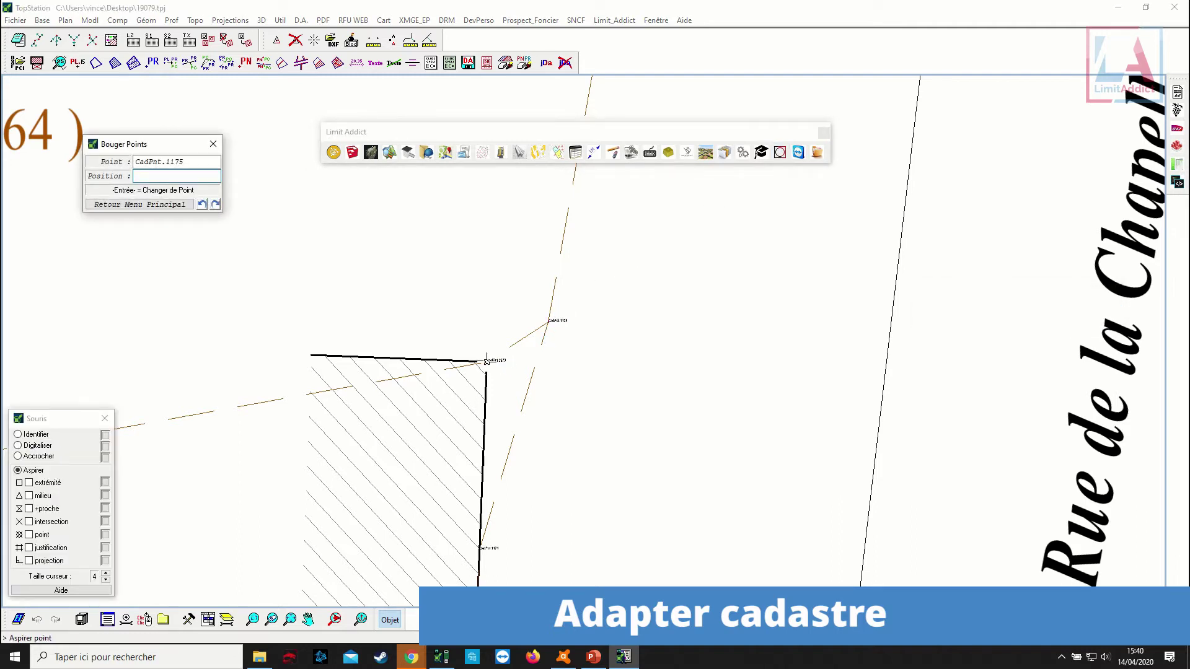
pyautogui.click(487, 362)
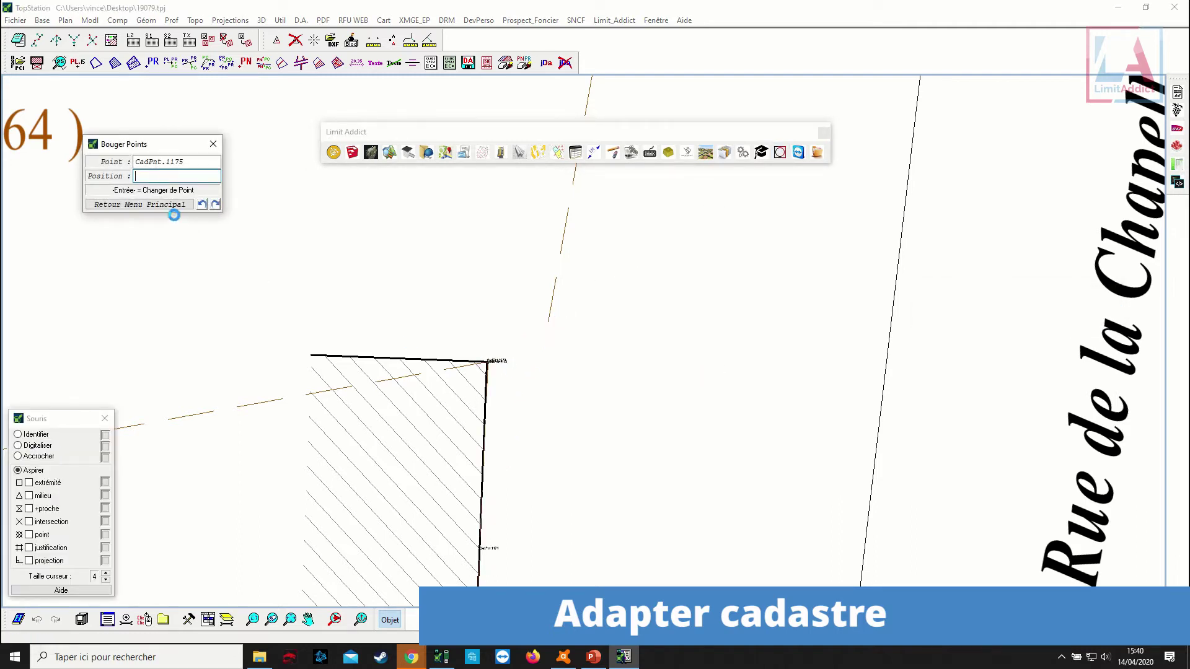
pyautogui.click(157, 205)
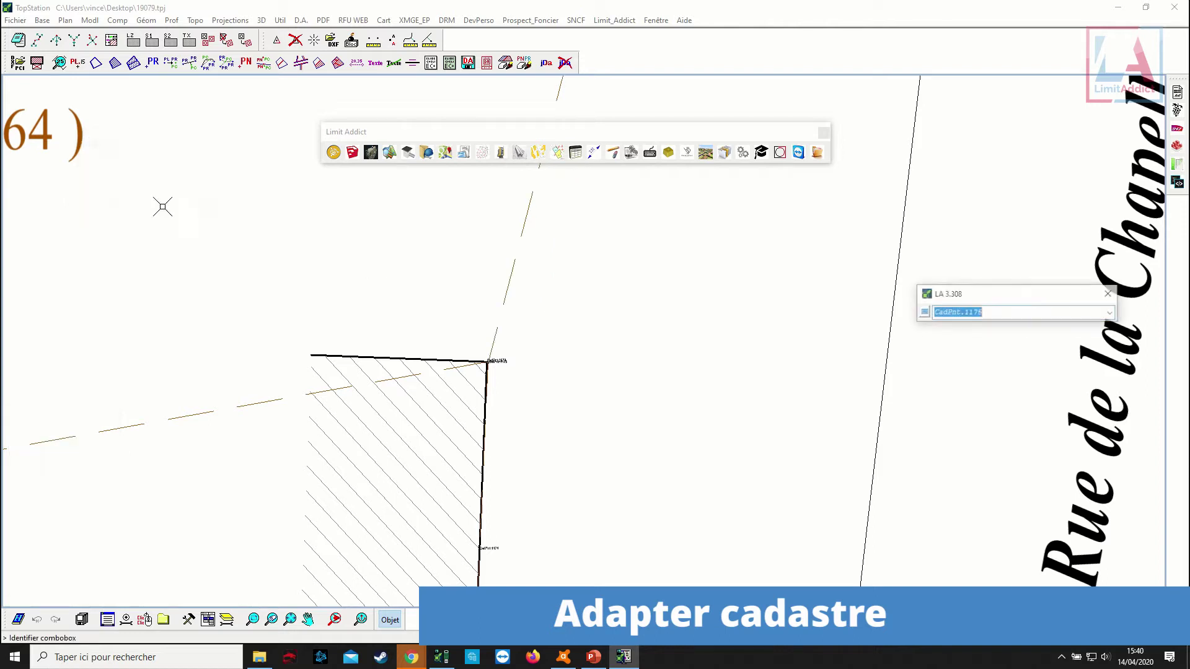
# Start a new cadastre adaptation on identified lines with a maximum fusion distance of 0.20.
pyautogui.scroll(3, 485, 362)
pyautogui.scroll(2, 478, 348)
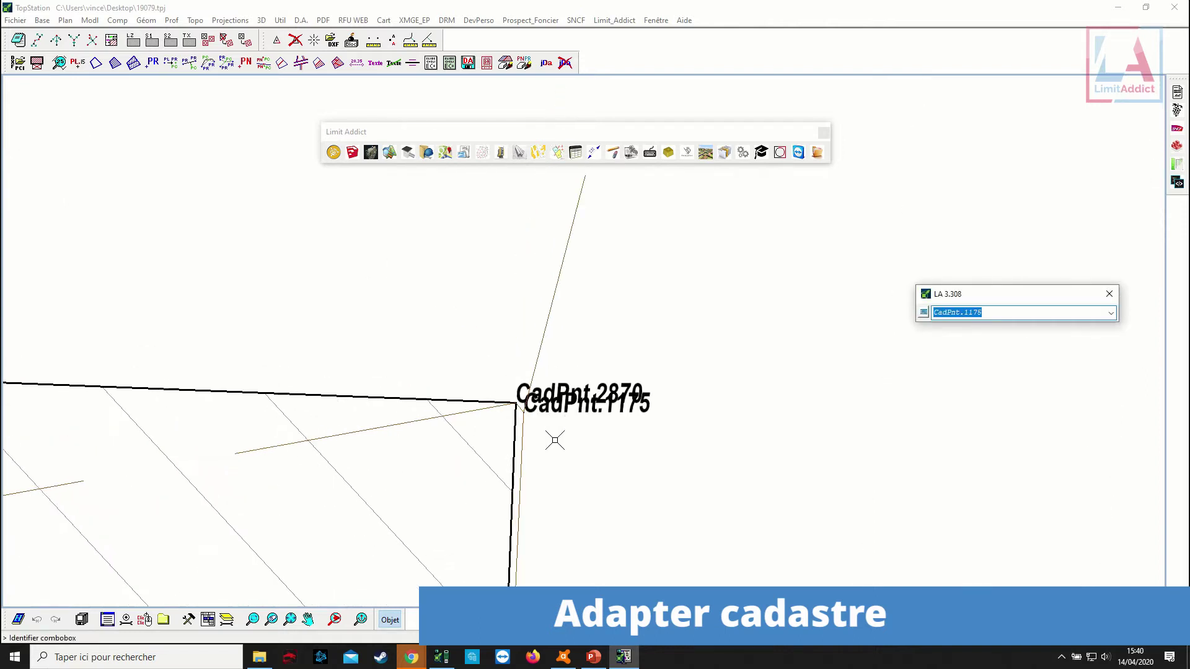
pyautogui.click(502, 153)
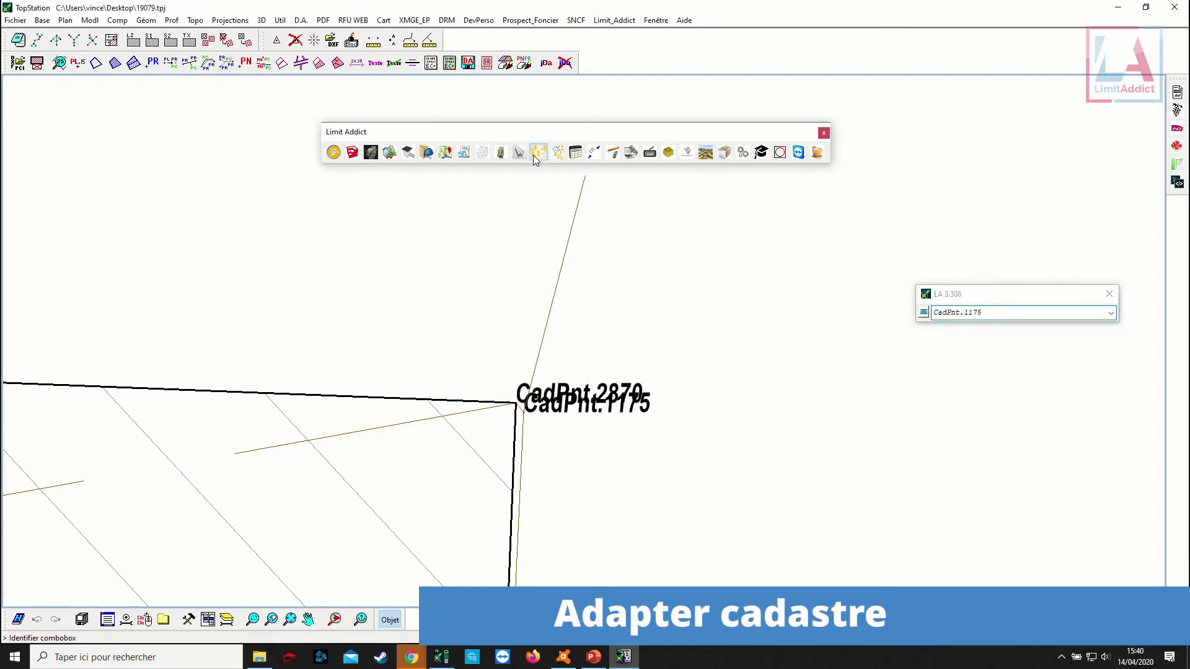
pyautogui.click(443, 246)
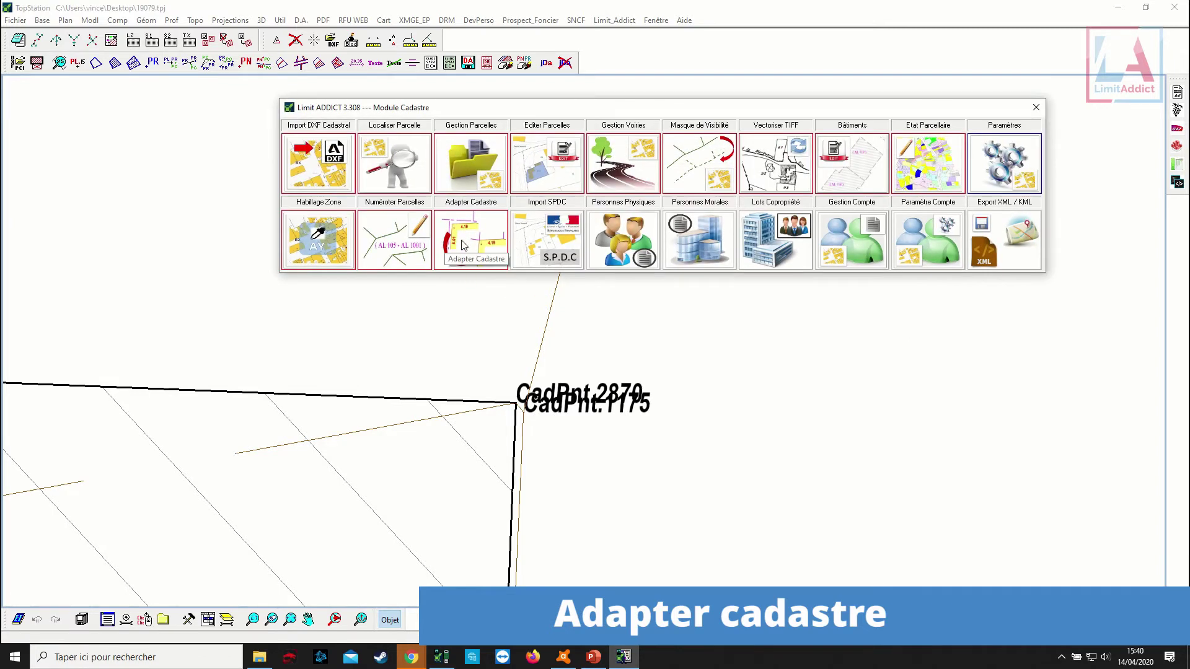
pyautogui.click(485, 268)
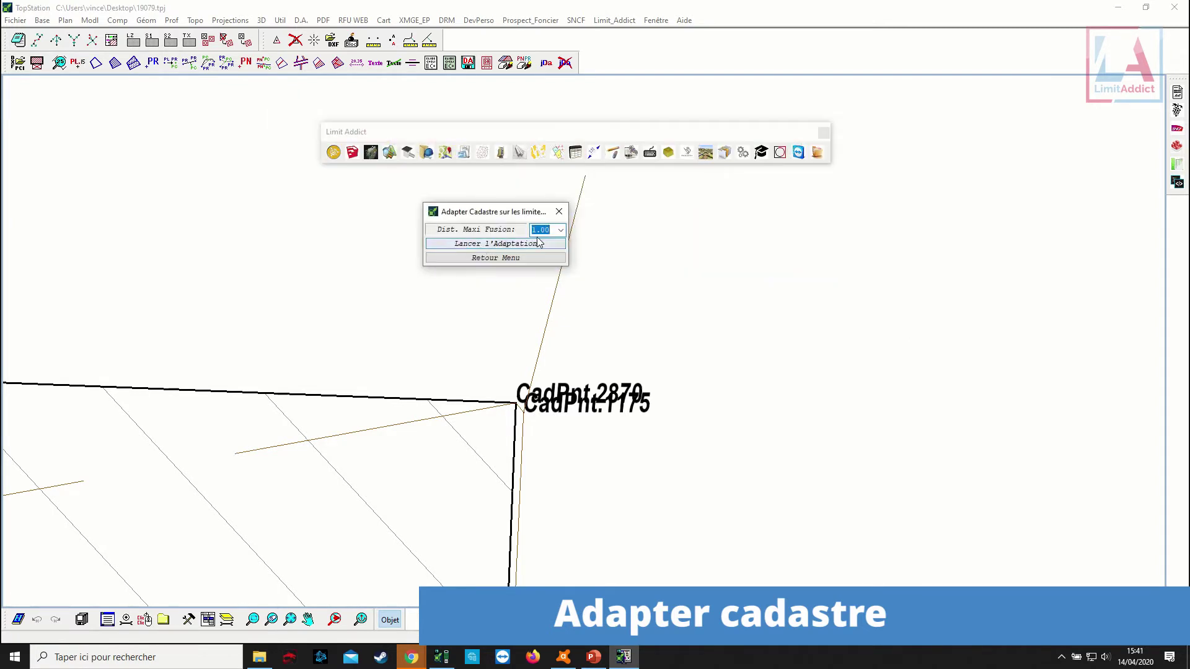
pyautogui.click(560, 230)
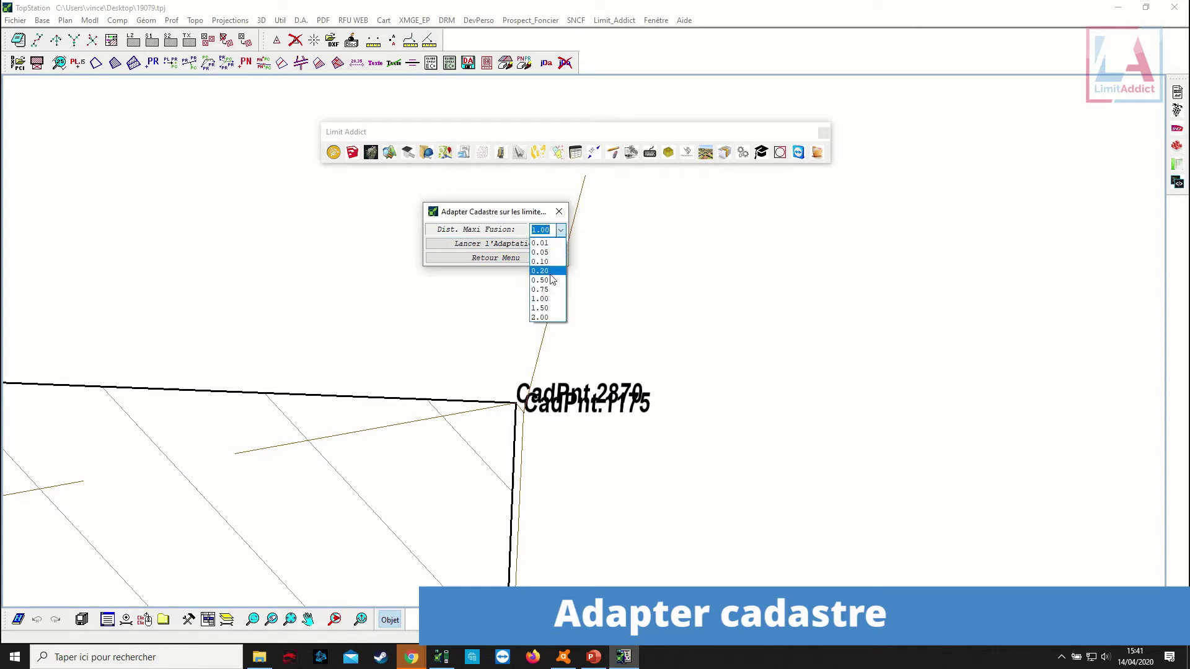
pyautogui.click(551, 274)
pyautogui.click(525, 245)
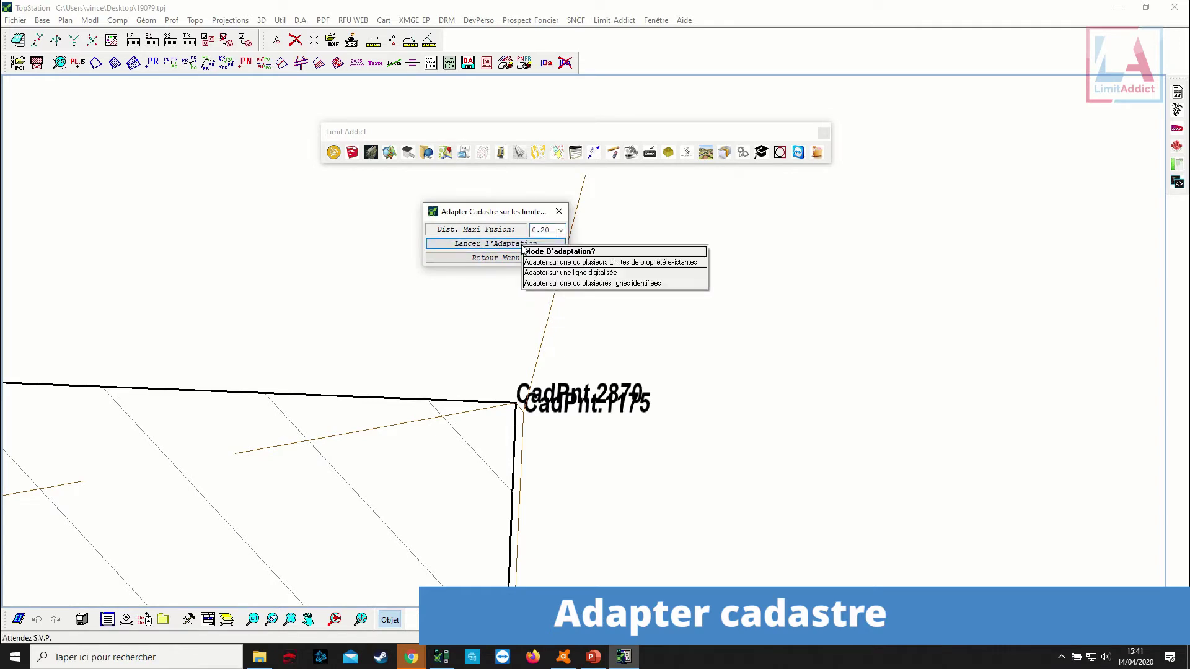
pyautogui.click(538, 262)
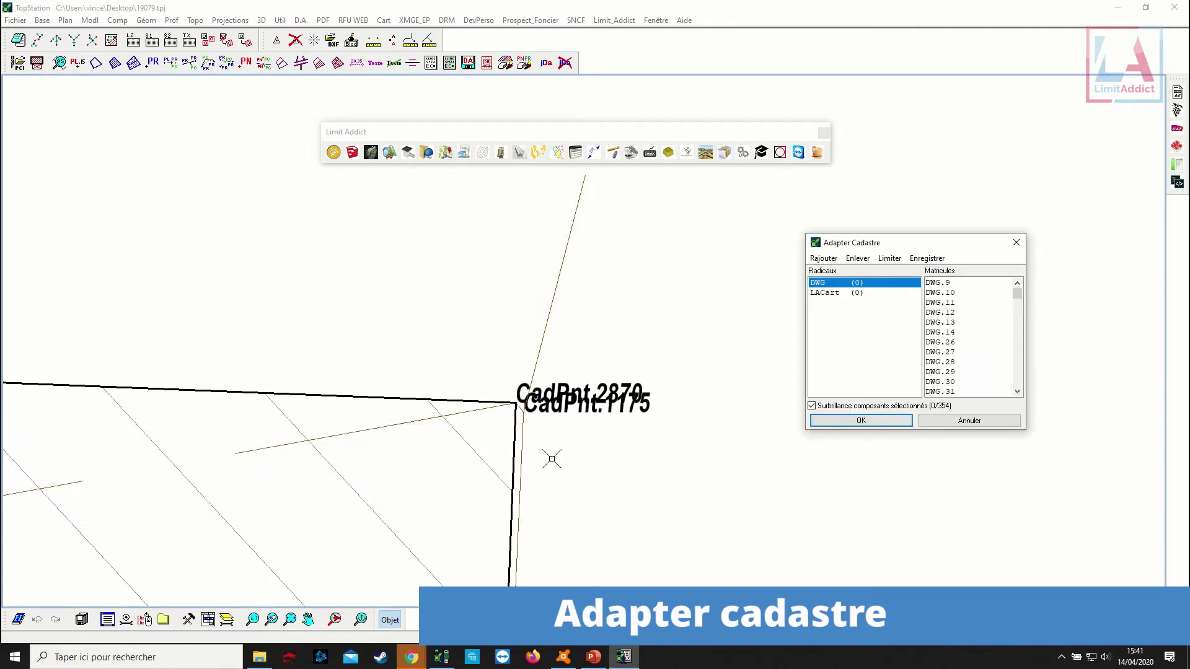
# Adapt all the proposed cadastral parcels to the surveyed building outline at CadPnt.2870 and leave the cadastre adaptation.
pyautogui.click(513, 459)
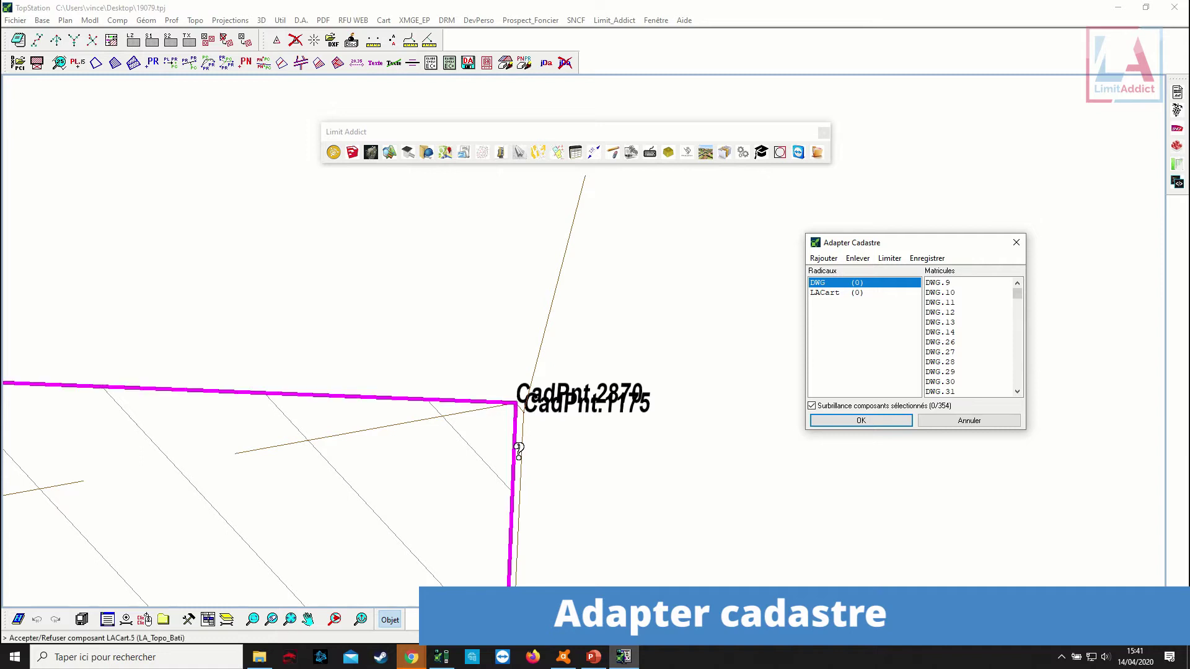
pyautogui.click(860, 421)
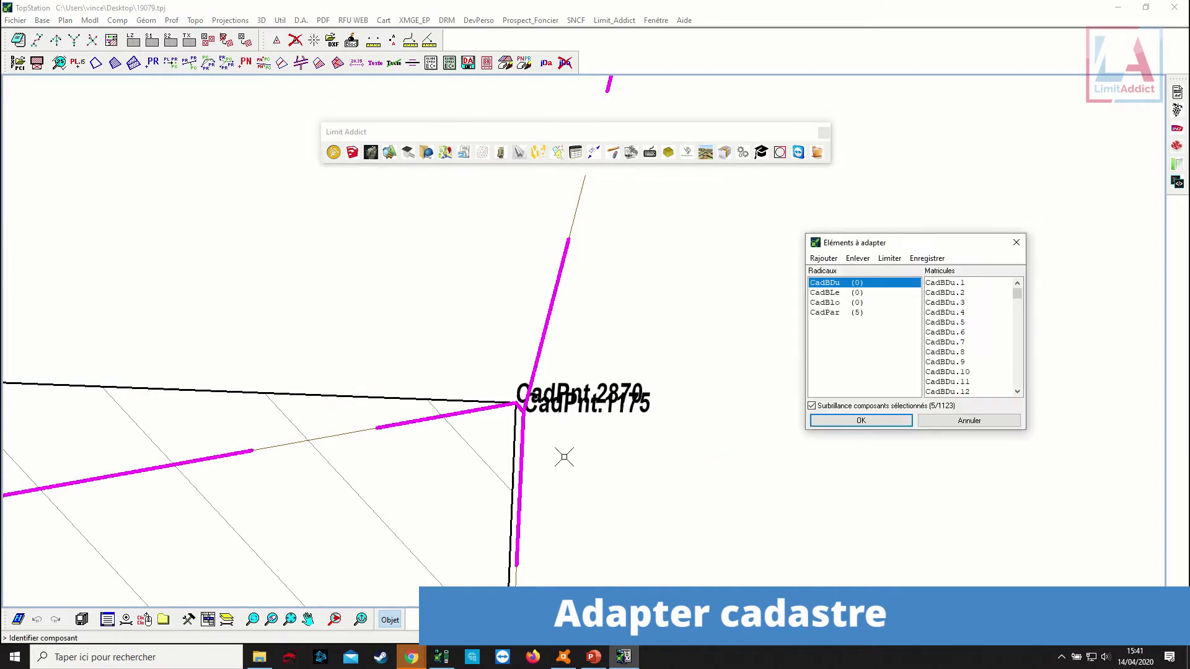
pyautogui.click(892, 418)
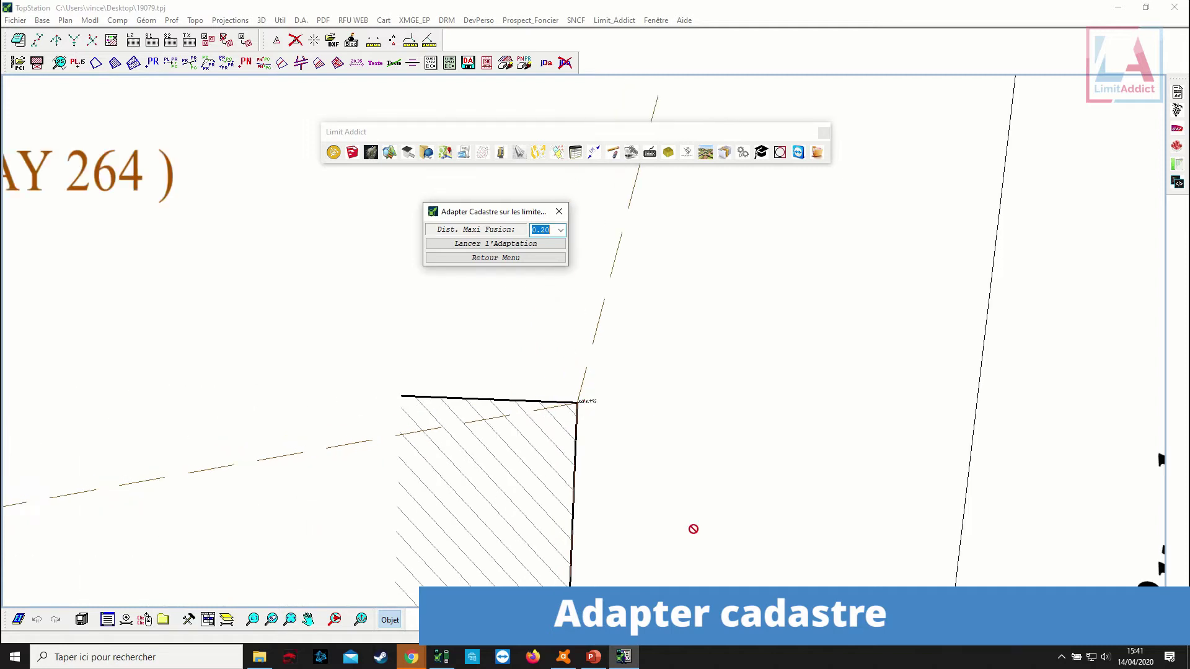
pyautogui.click(509, 258)
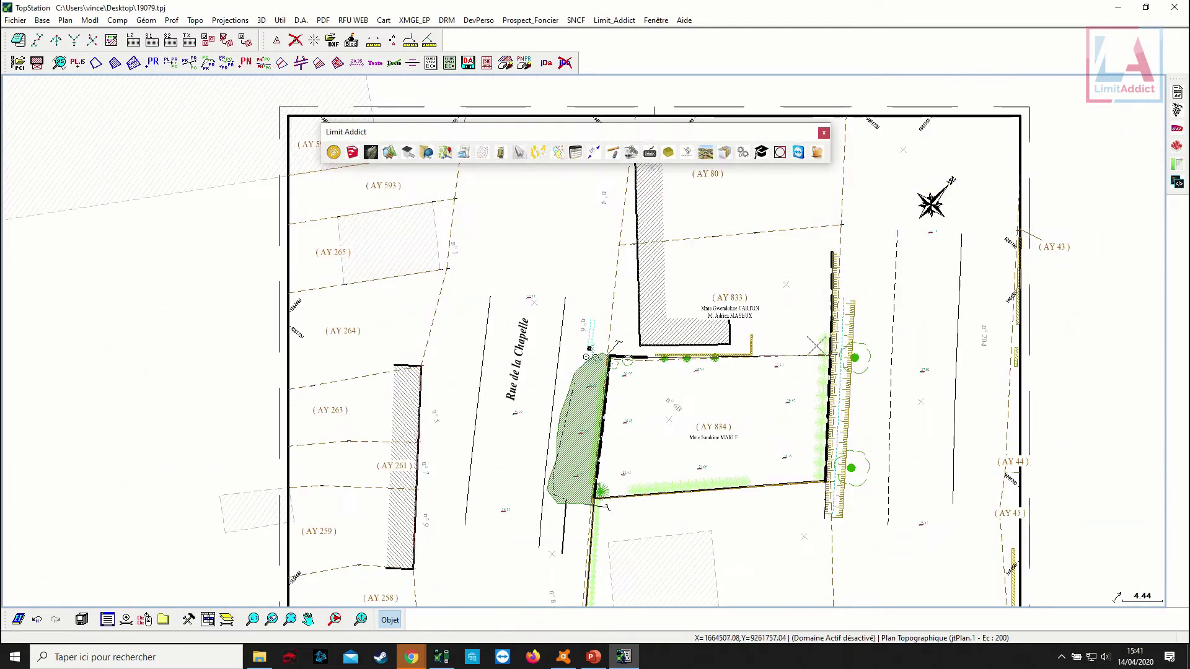
# Create a title block for the topographic plan jtPlan.1 from the Topo-DAO prototype LA_CRT_A0_EXT.
pyautogui.moveTo(798, 390); pyautogui.dragTo(745, 280, button='middle')
pyautogui.scroll(-1, 735, 332)
pyautogui.moveTo(712, 356); pyautogui.dragTo(686, 414, button='middle')
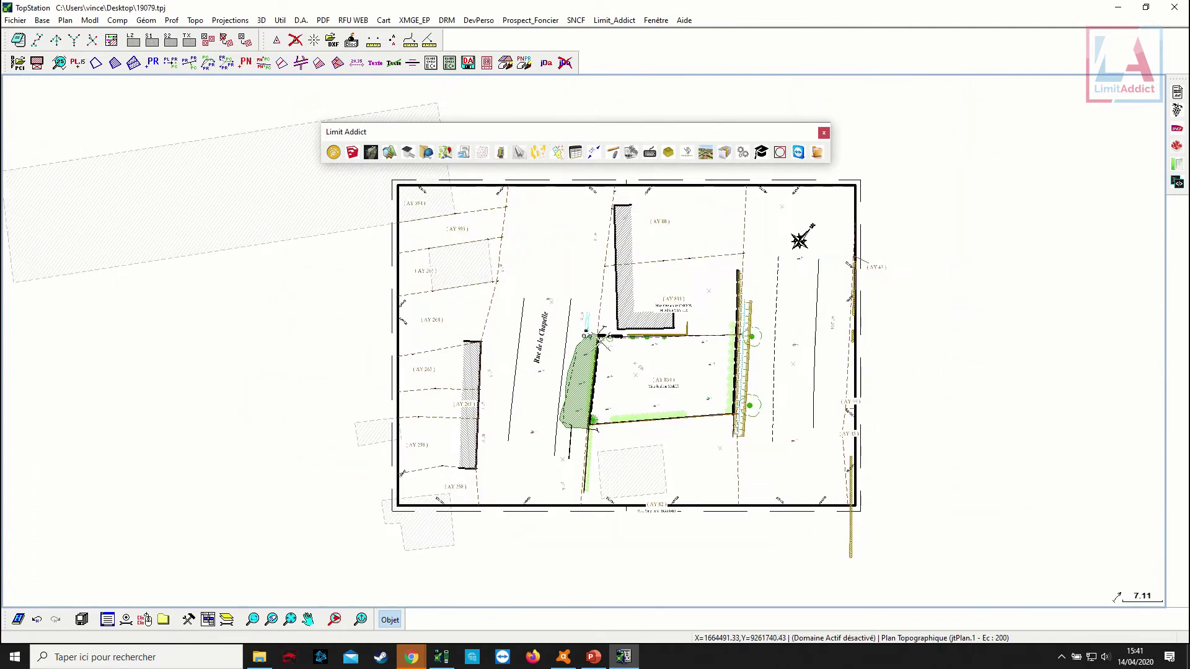
pyautogui.scroll(1, 599, 344)
pyautogui.moveTo(600, 345); pyautogui.dragTo(628, 339, button='middle')
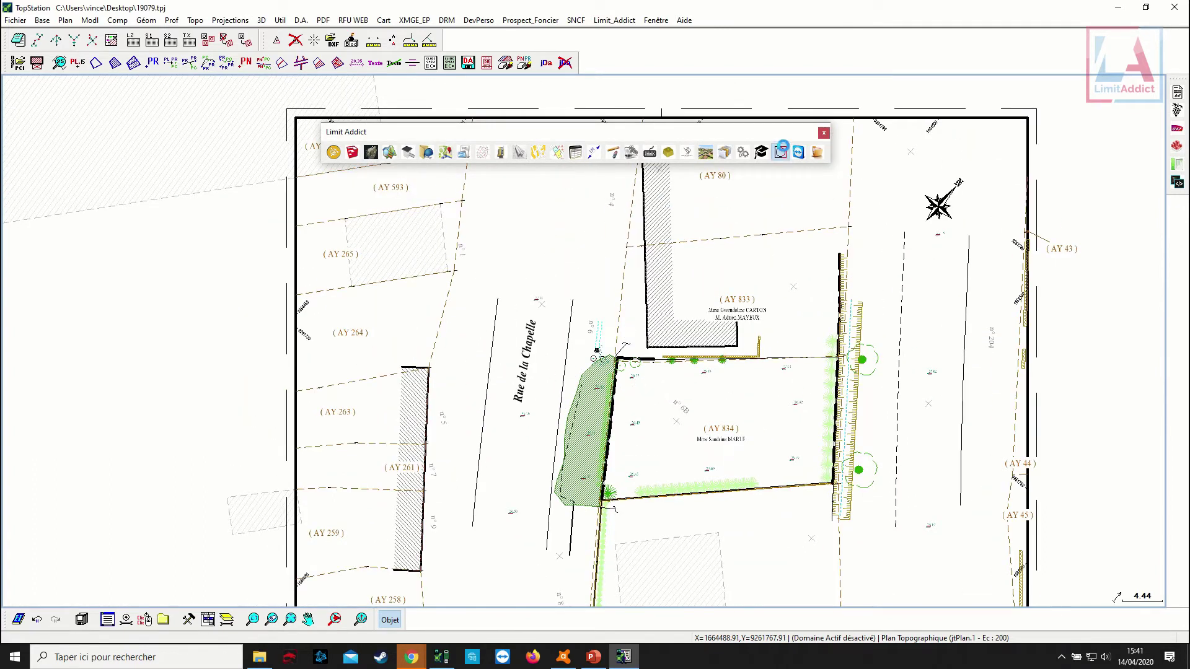
pyautogui.click(780, 152)
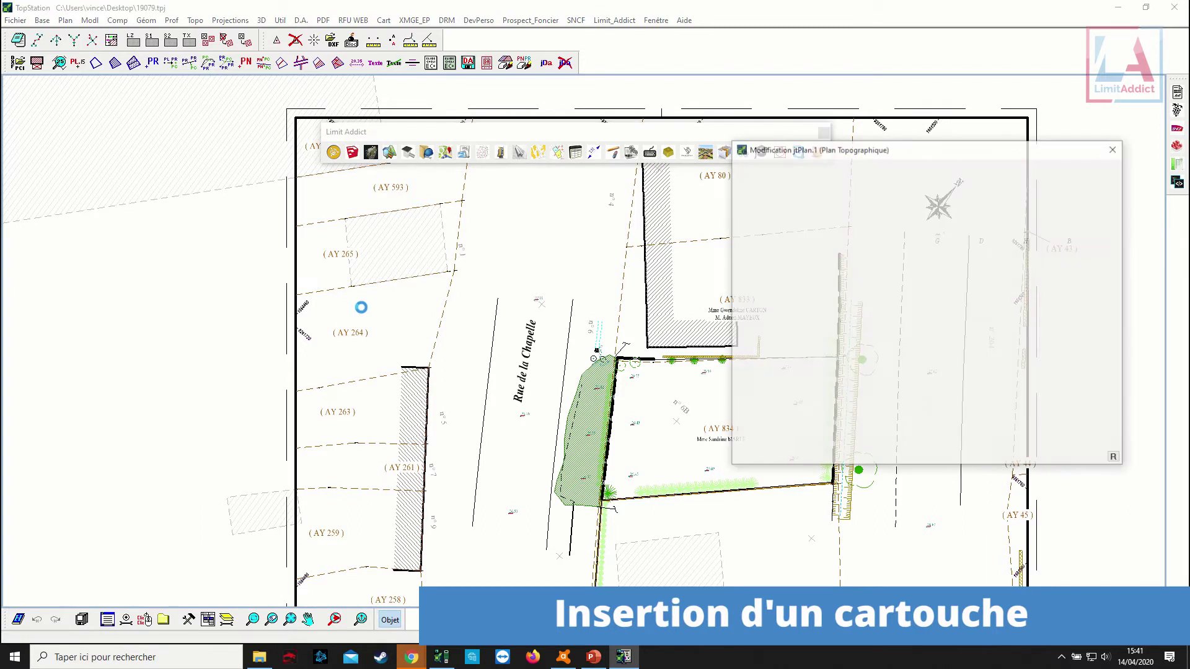
pyautogui.click(918, 324)
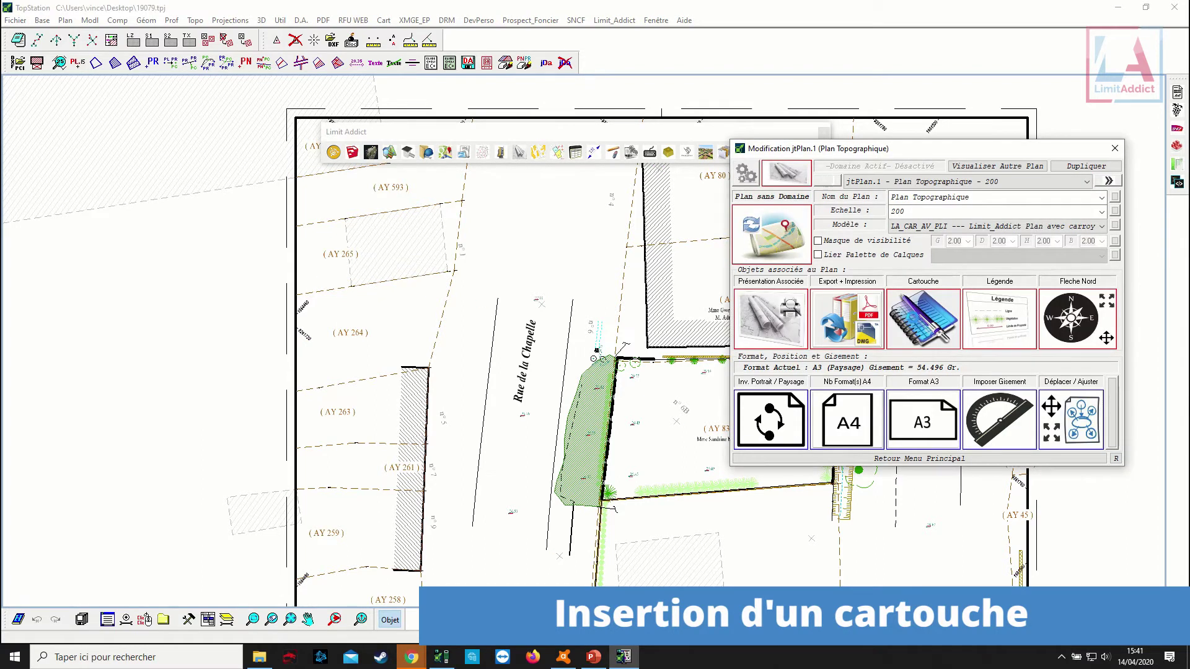
pyautogui.click(929, 114)
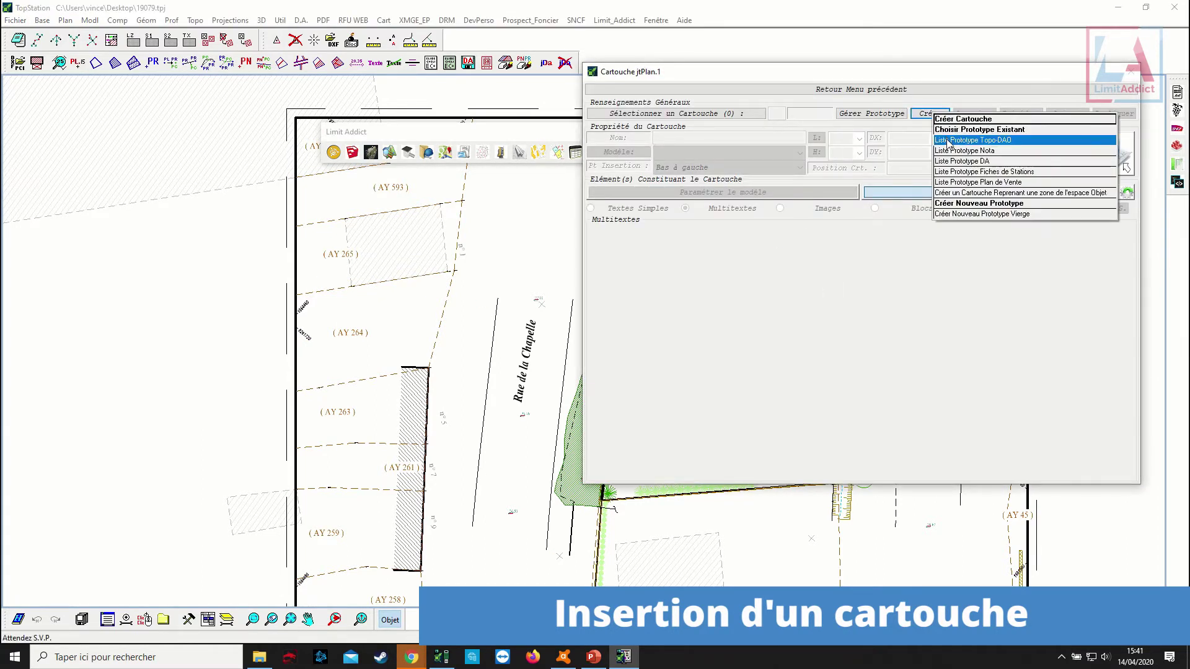
pyautogui.click(948, 141)
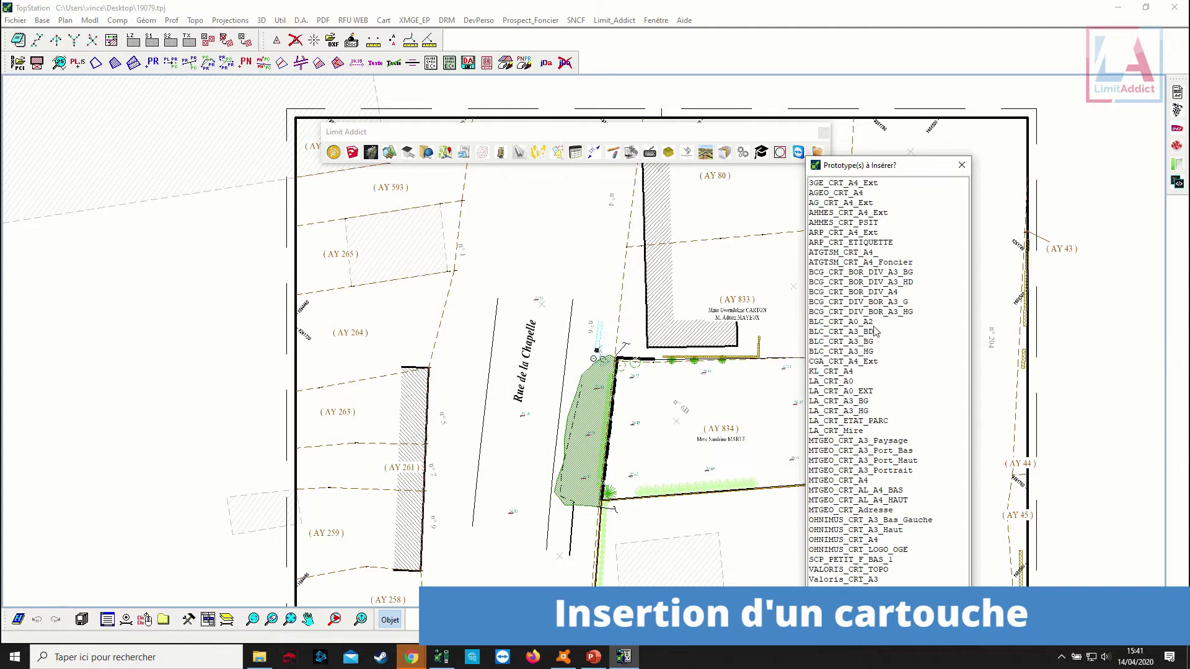
pyautogui.click(856, 391)
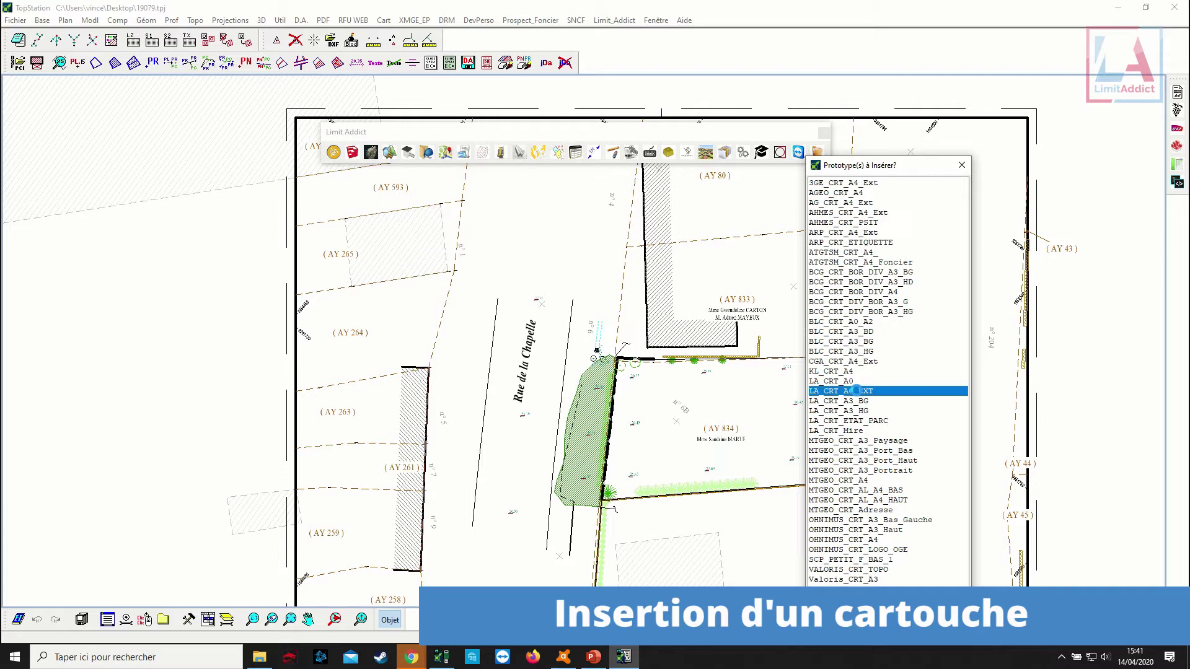
pyautogui.click(863, 639)
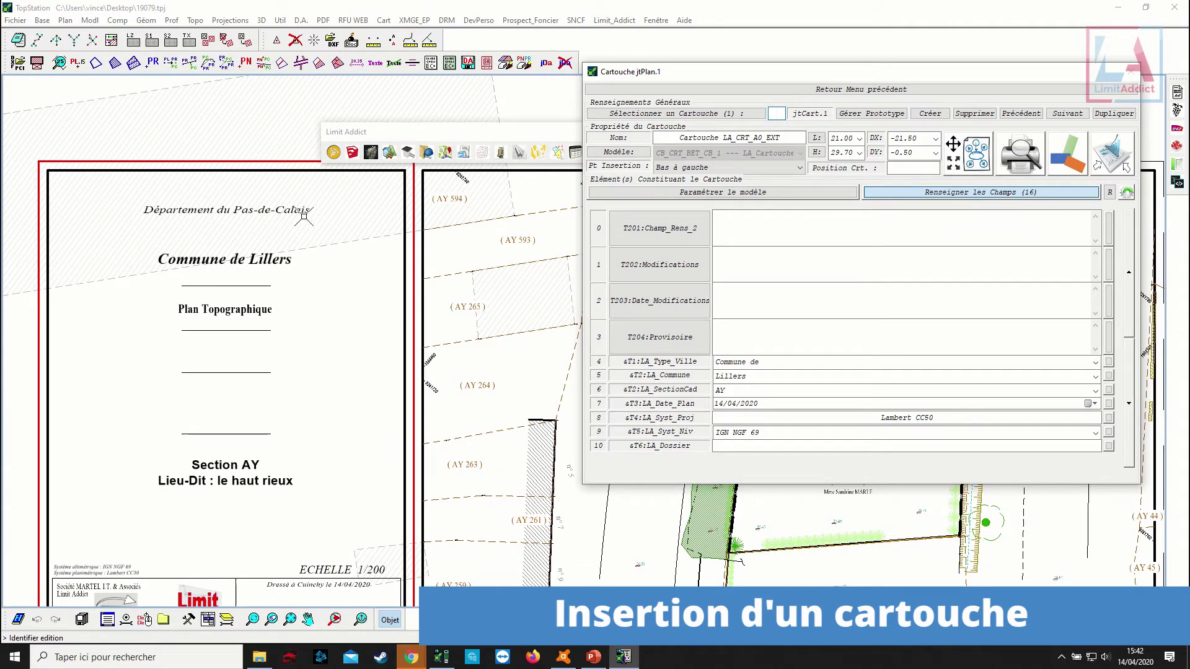
# Examine the inserted title block's commune, plan title, section, scale and reference system texts, and leave the plan settings.
pyautogui.moveTo(225, 328); pyautogui.dragTo(233, 299, button='middle')
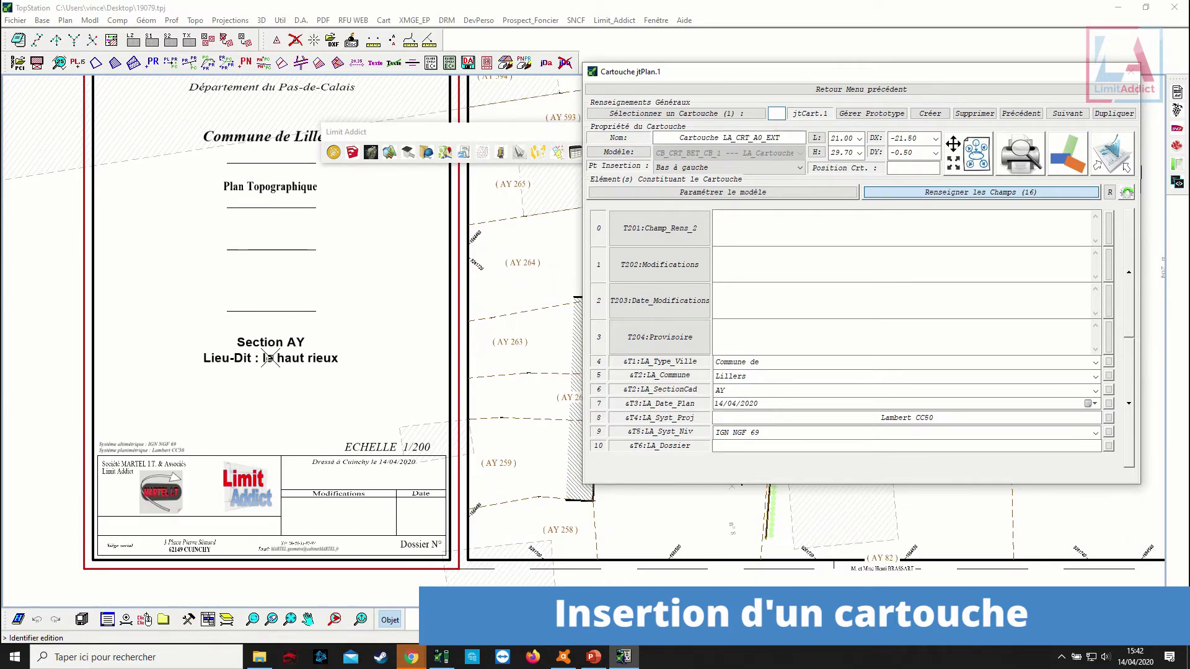
pyautogui.scroll(1, 387, 450)
pyautogui.scroll(-1, 414, 444)
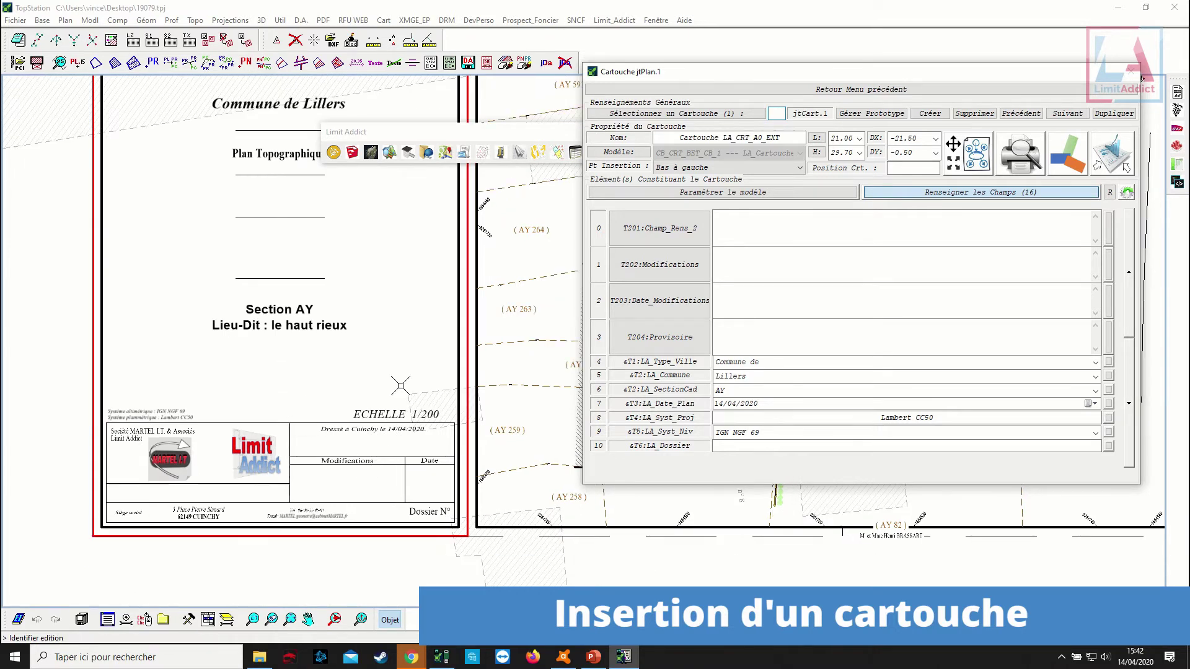
pyautogui.scroll(-2, 390, 418)
pyautogui.scroll(1, 348, 475)
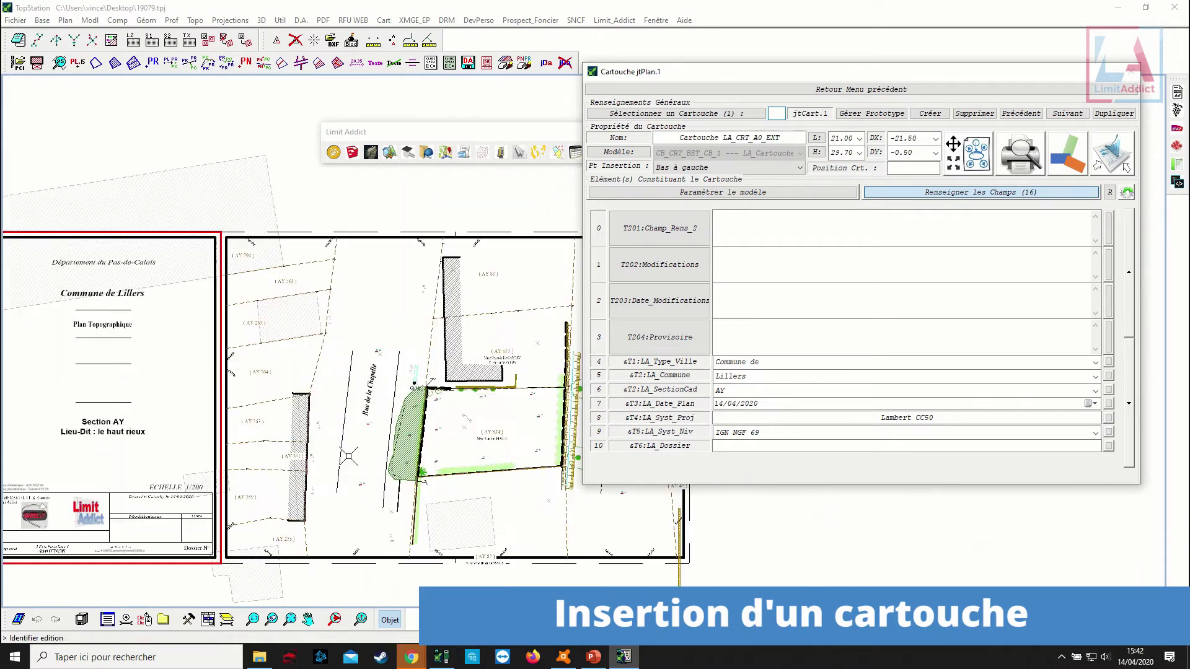
pyautogui.moveTo(430, 469)
pyautogui.mouseDown(button='middle')
pyautogui.moveTo(338, 465)
pyautogui.moveTo(368, 471)
pyautogui.mouseUp(button='middle')
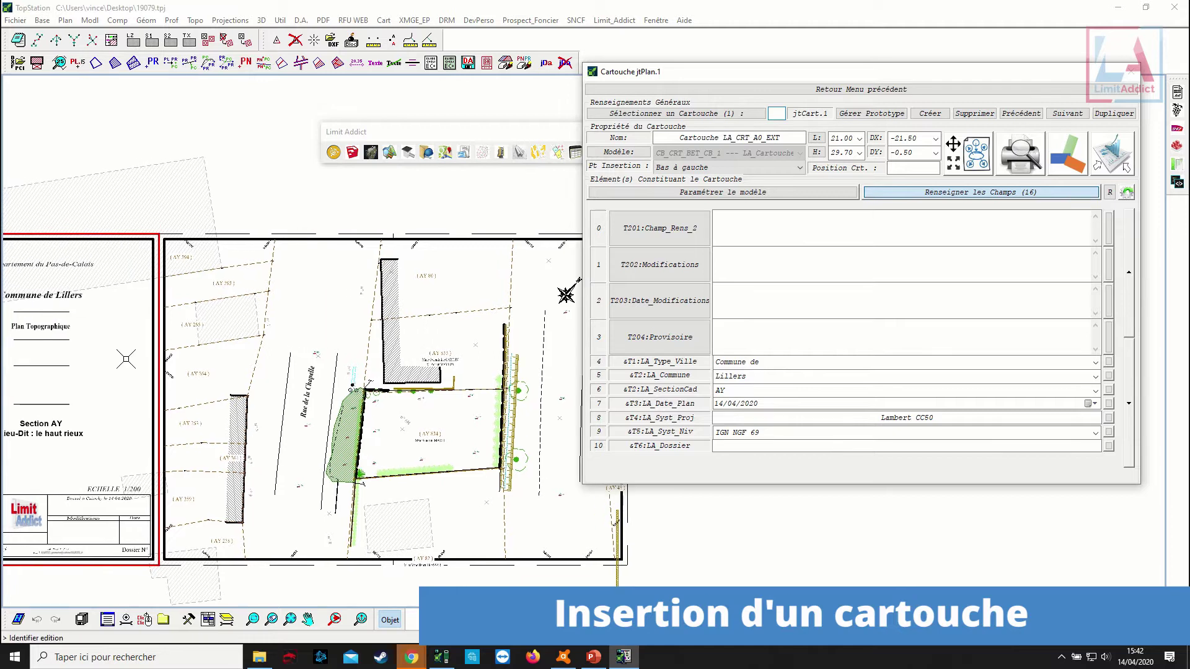
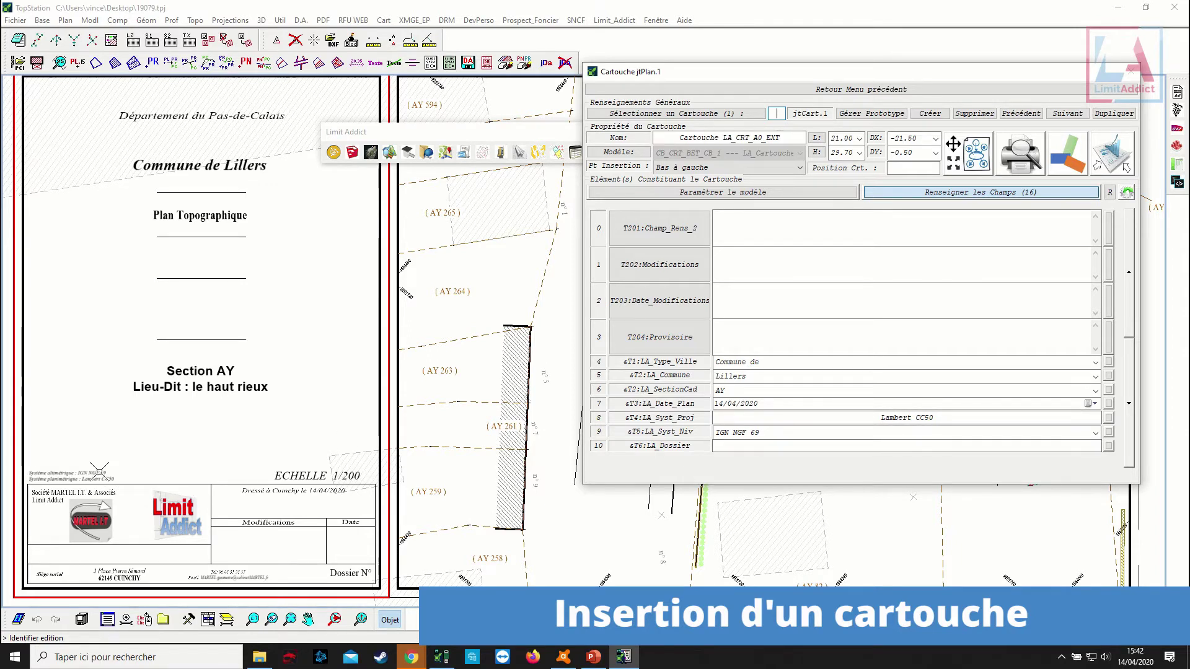
pyautogui.scroll(-2, 437, 398)
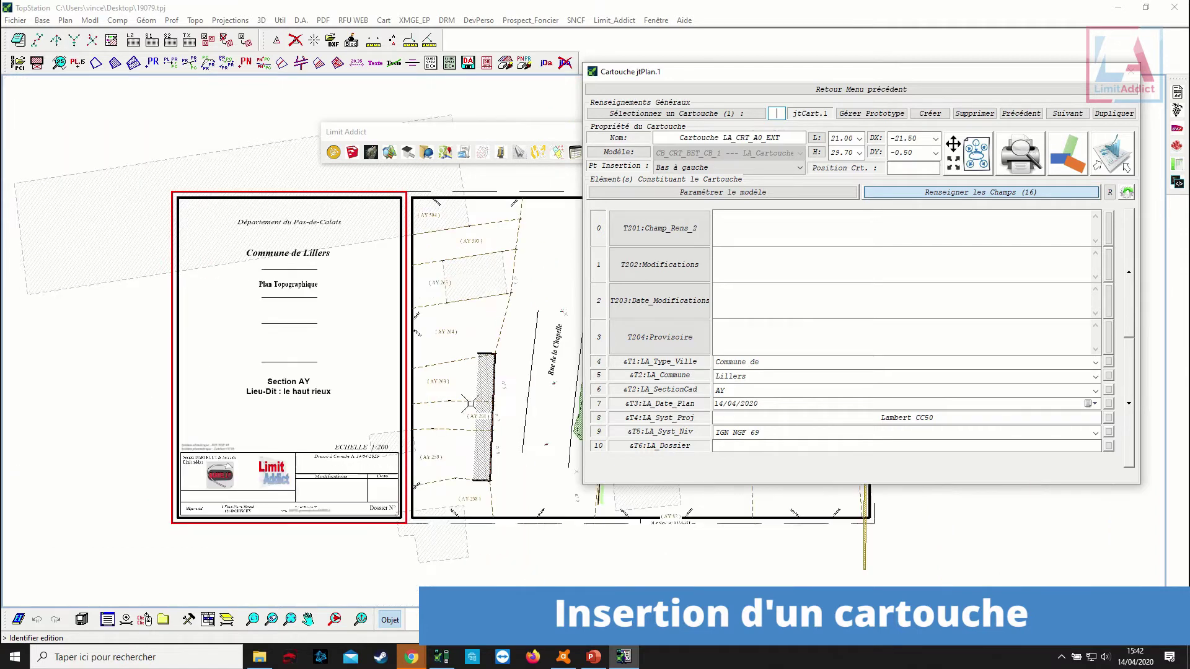
pyautogui.moveTo(476, 404); pyautogui.dragTo(384, 450, button='middle')
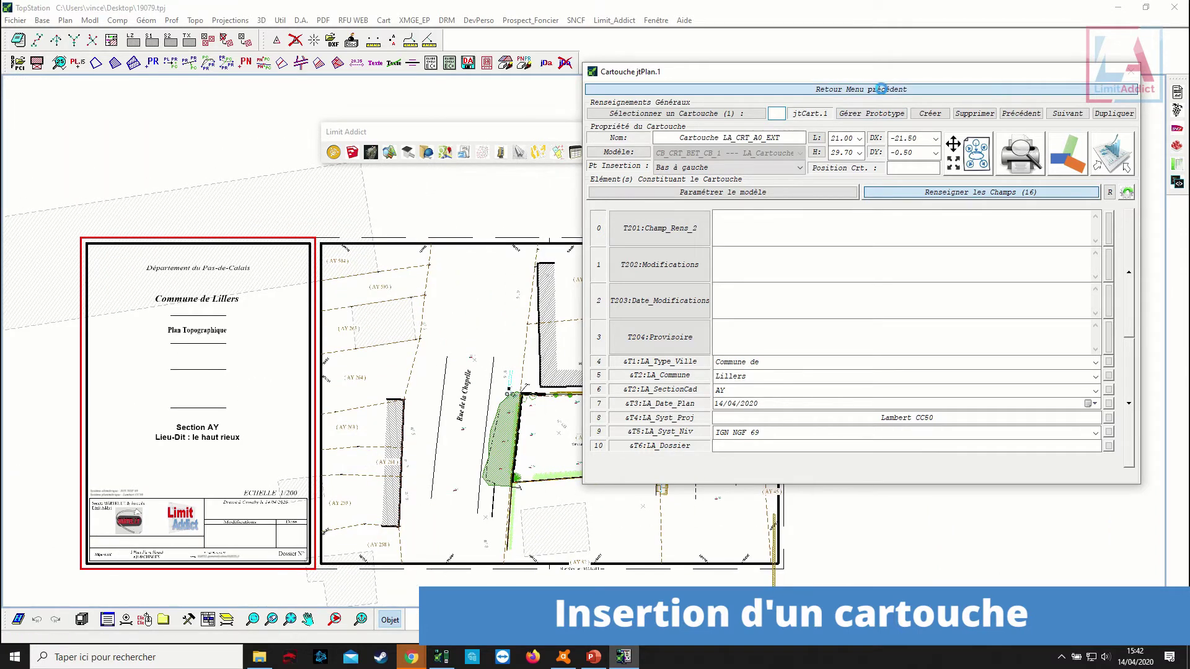
pyautogui.click(886, 89)
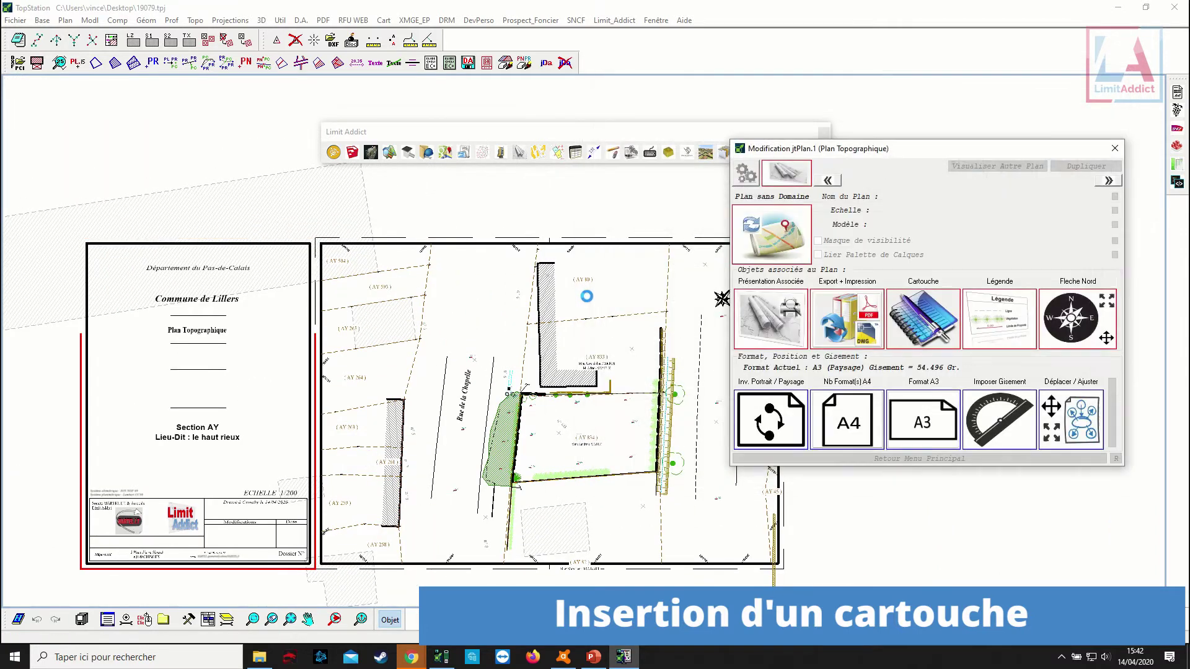
pyautogui.click(892, 459)
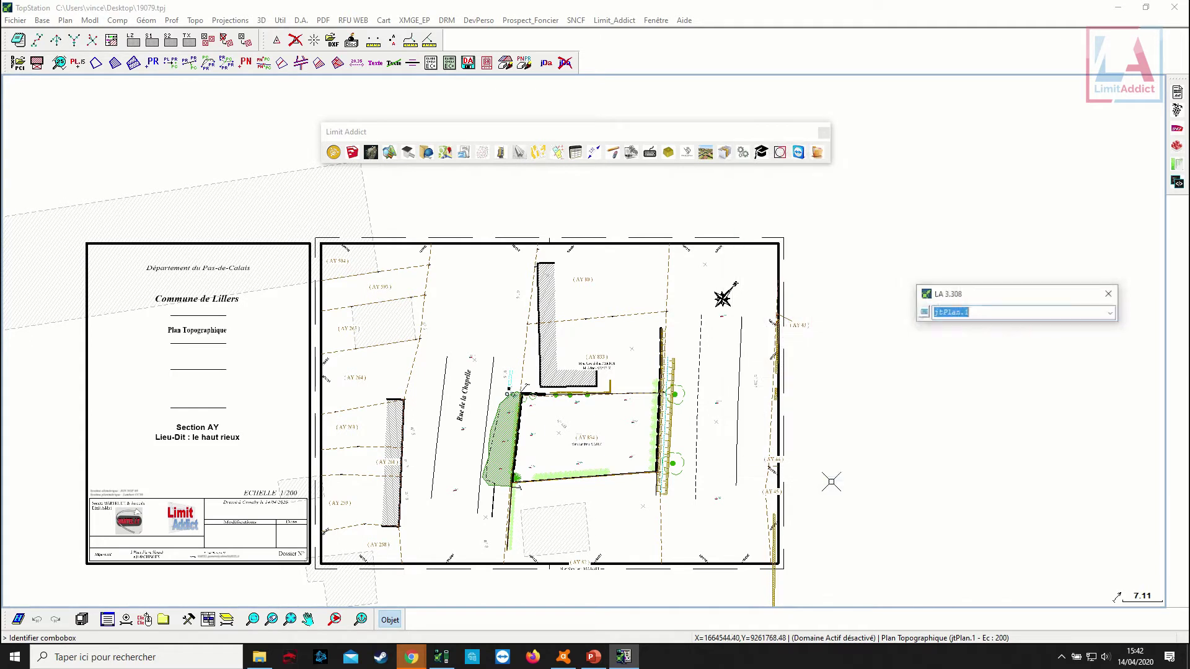
# Move the AY 82 parcel number and its owner text up inside the plan frame, beside the cadastral building.
pyautogui.click(583, 560)
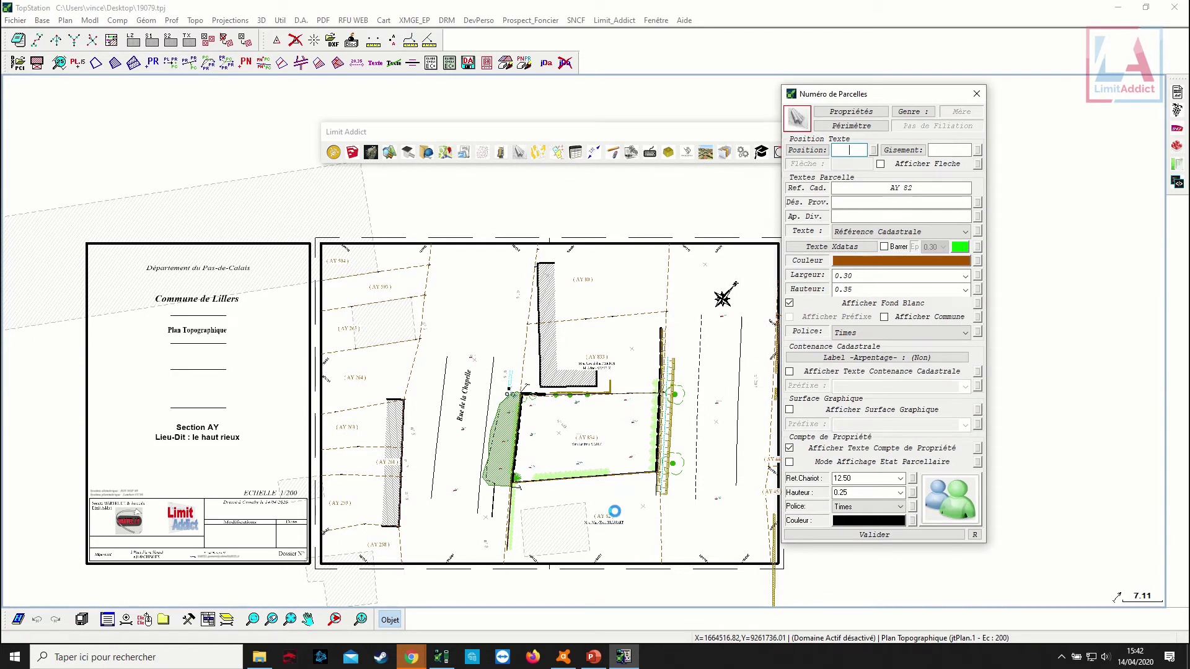
pyautogui.click(614, 511)
pyautogui.click(858, 535)
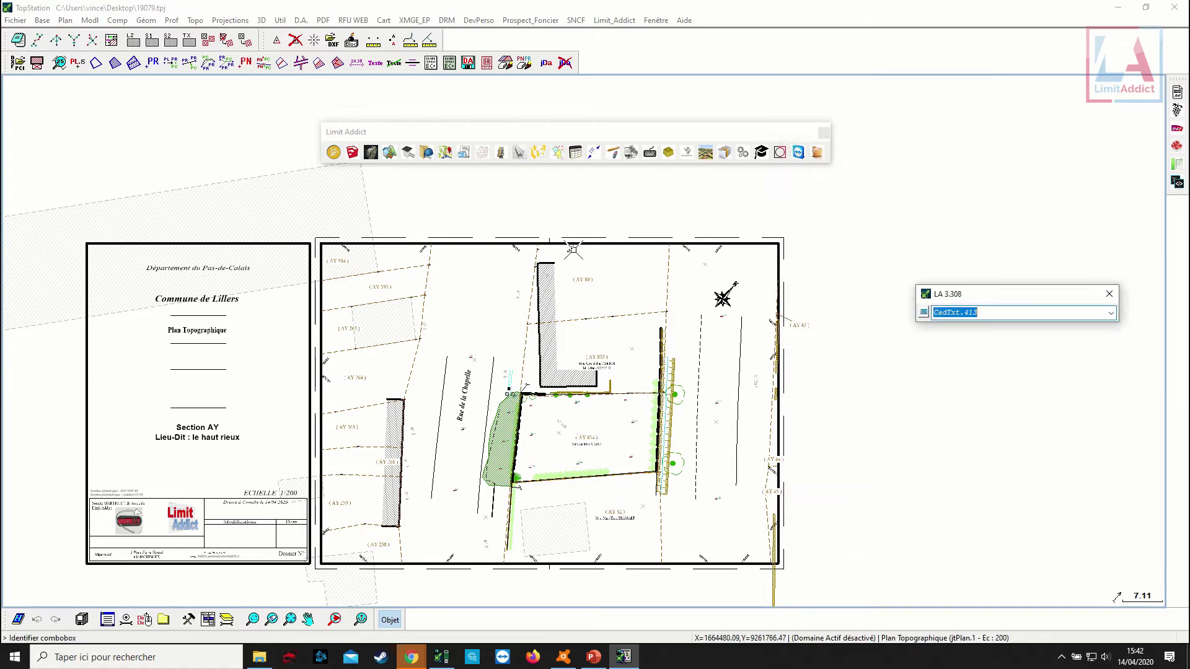
# Hide the Points Topo (Rayonnés) in the general topographic elements display and leave the display settings.
pyautogui.click(630, 152)
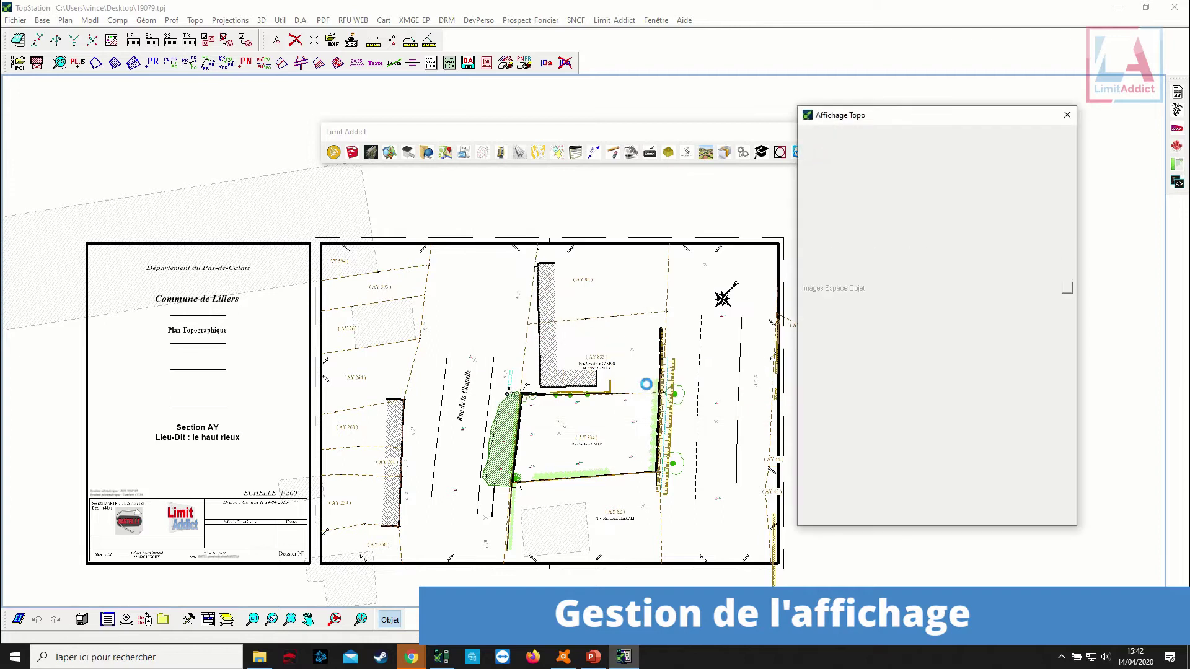
pyautogui.scroll(2, 578, 433)
pyautogui.scroll(2, 578, 433)
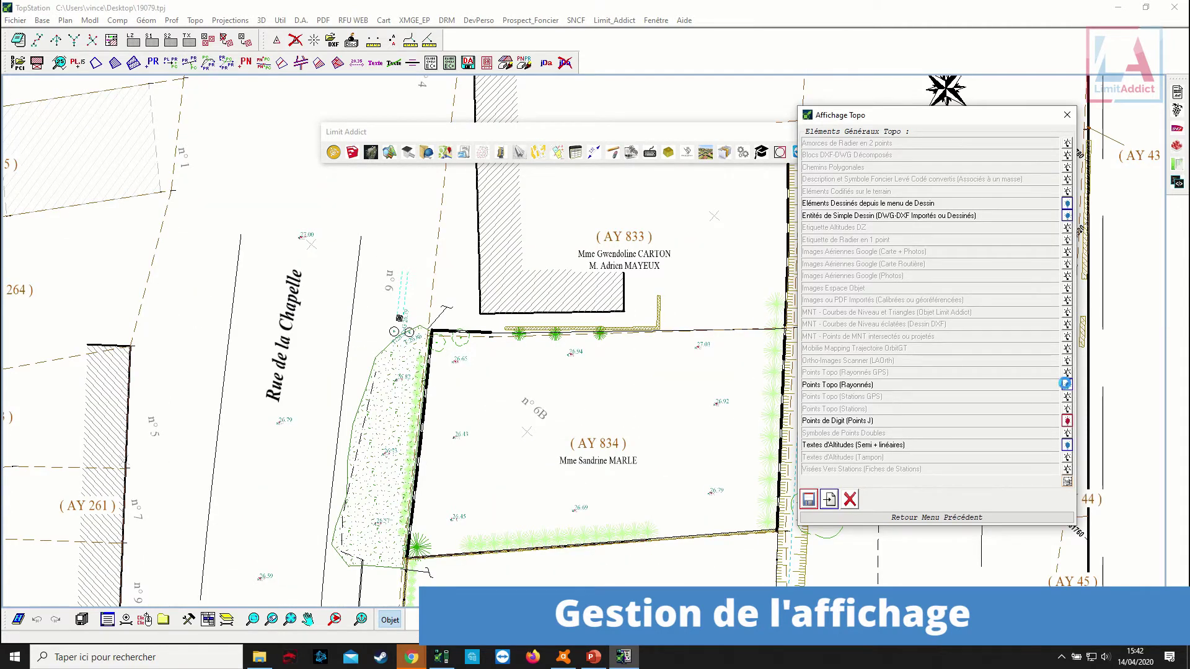
pyautogui.scroll(-2, 494, 406)
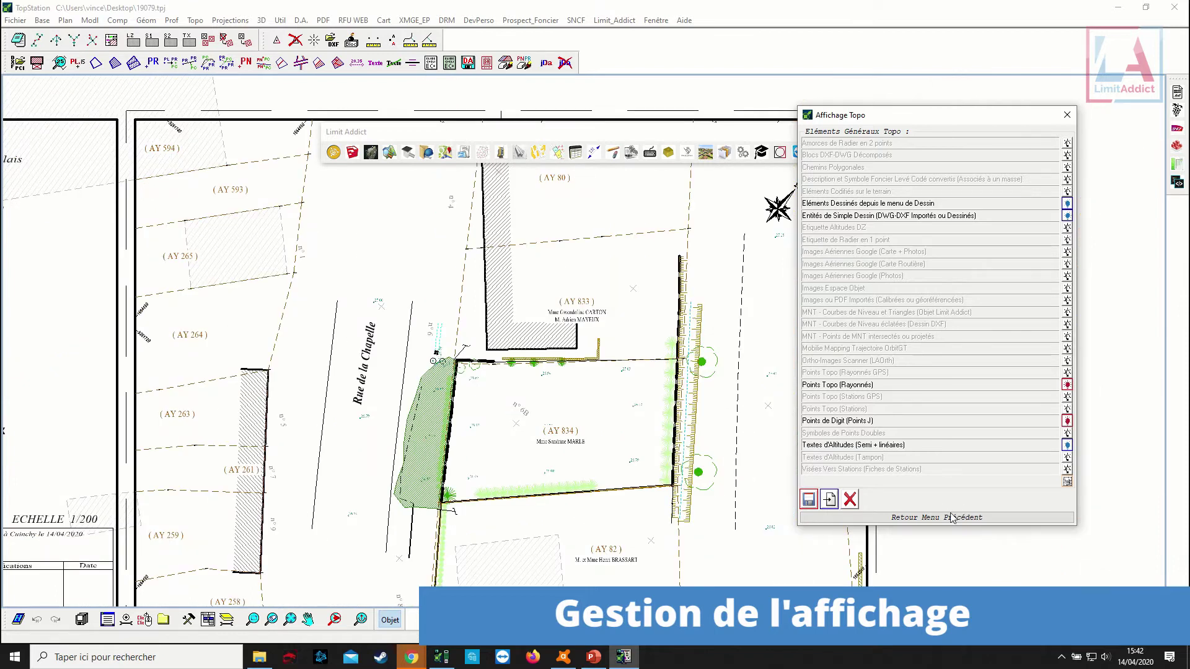
pyautogui.click(952, 517)
pyautogui.click(925, 224)
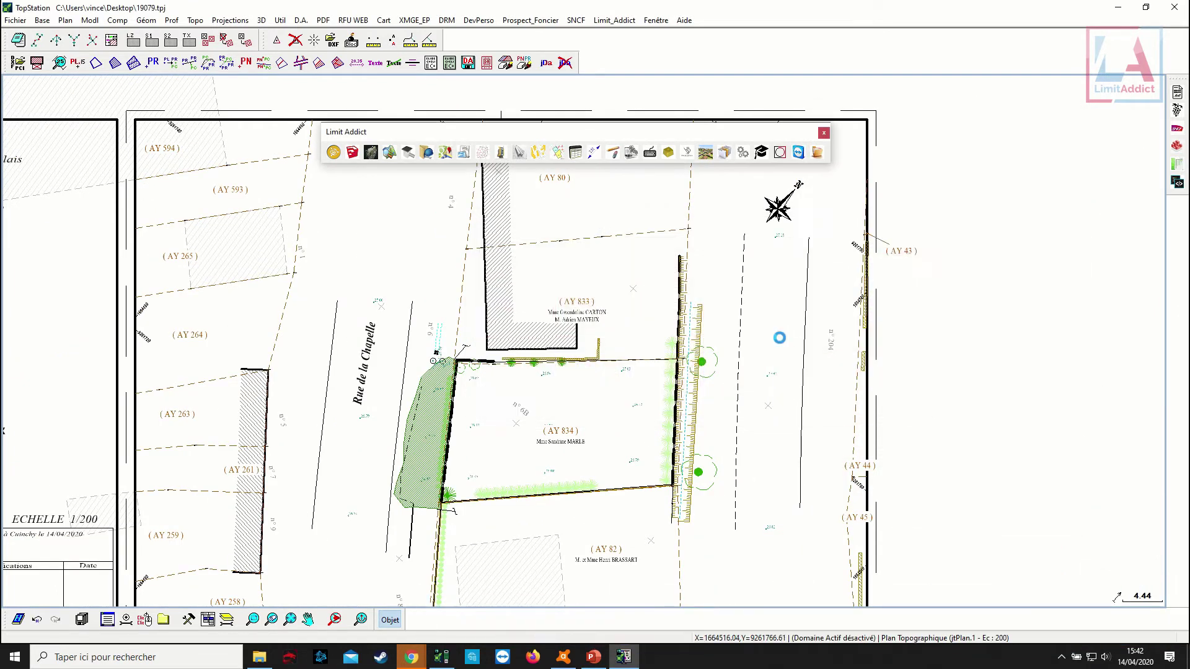
# Open jtPlan.1 for modification, update its plan domain with the elements drawn on screen, and return to the main menu.
pyautogui.scroll(-2, 780, 337)
pyautogui.click(780, 152)
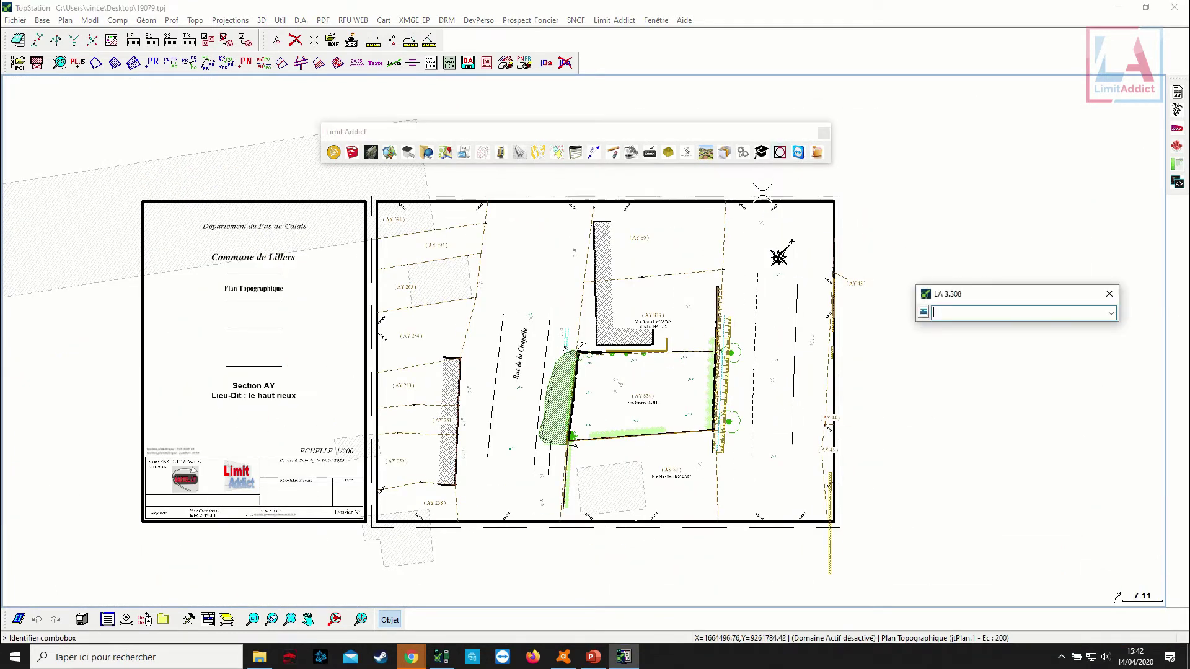
pyautogui.click(753, 200)
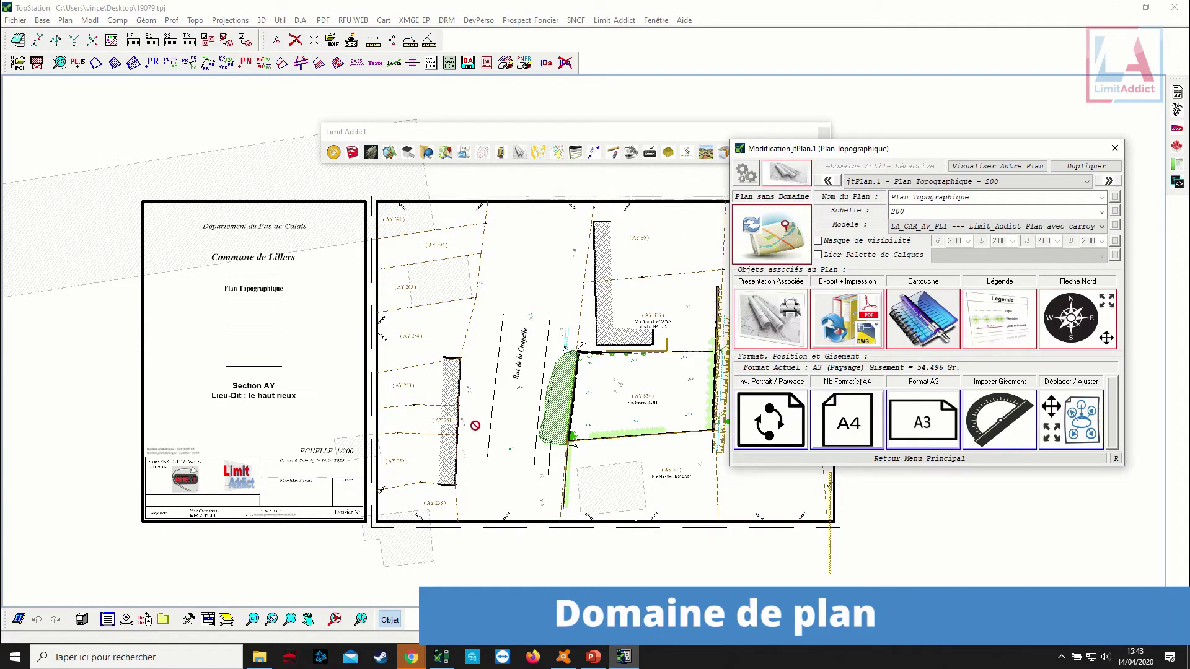
pyautogui.moveTo(520, 428); pyautogui.dragTo(366, 416, button='middle')
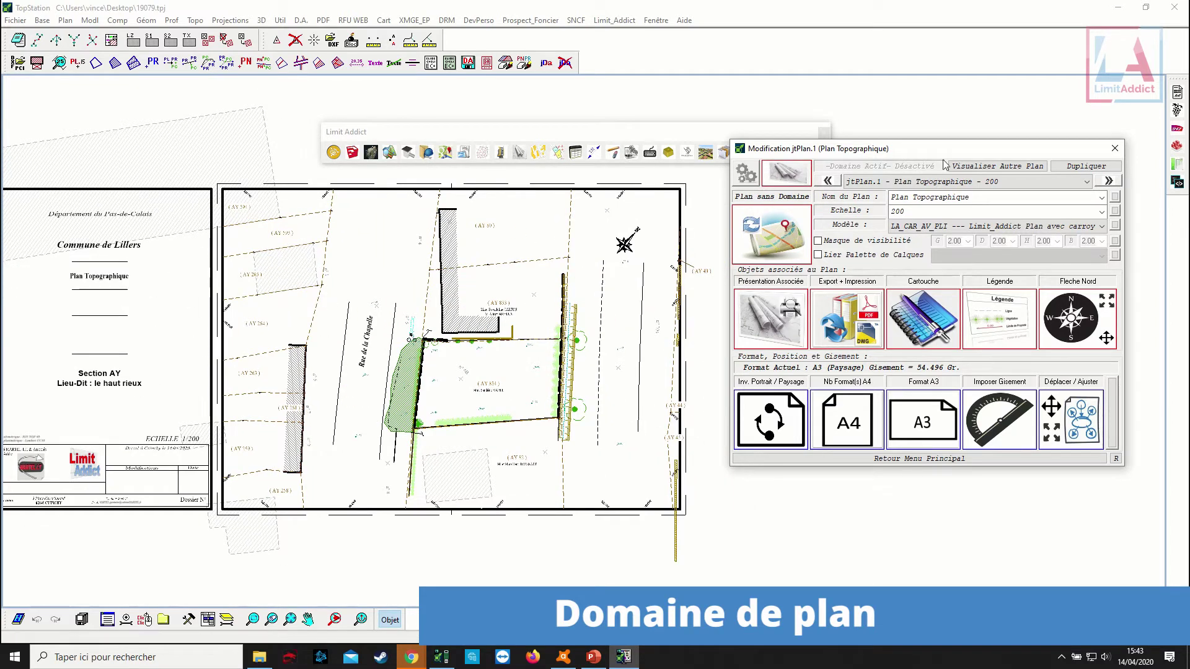
pyautogui.click(792, 249)
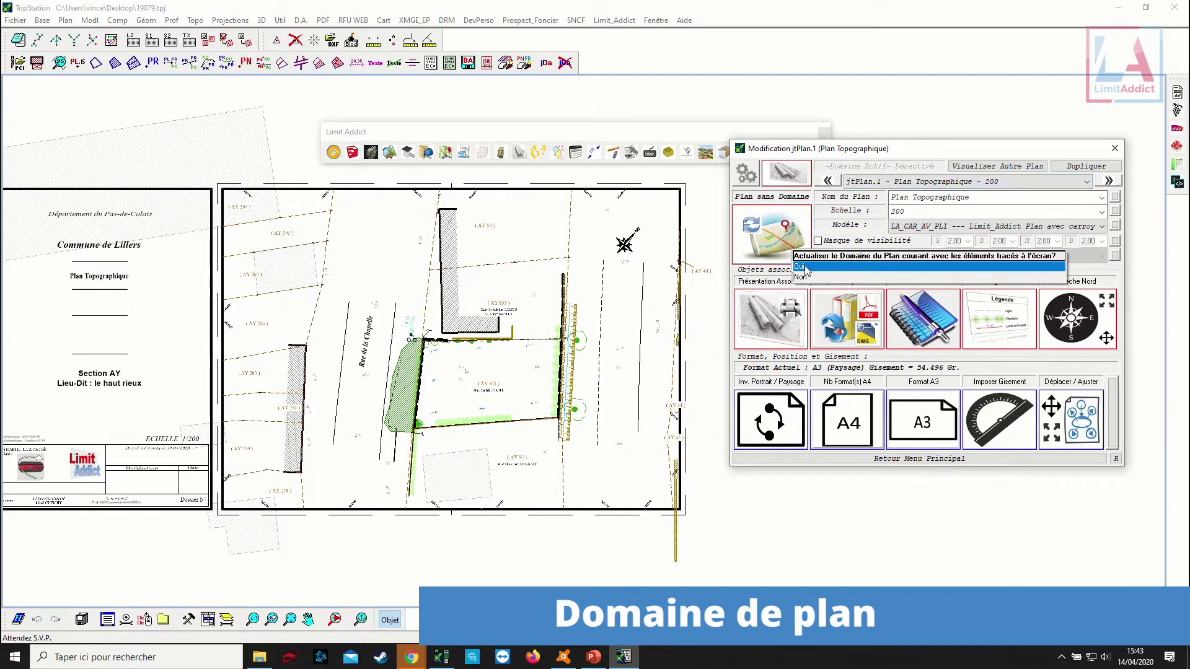
pyautogui.click(798, 266)
pyautogui.click(861, 416)
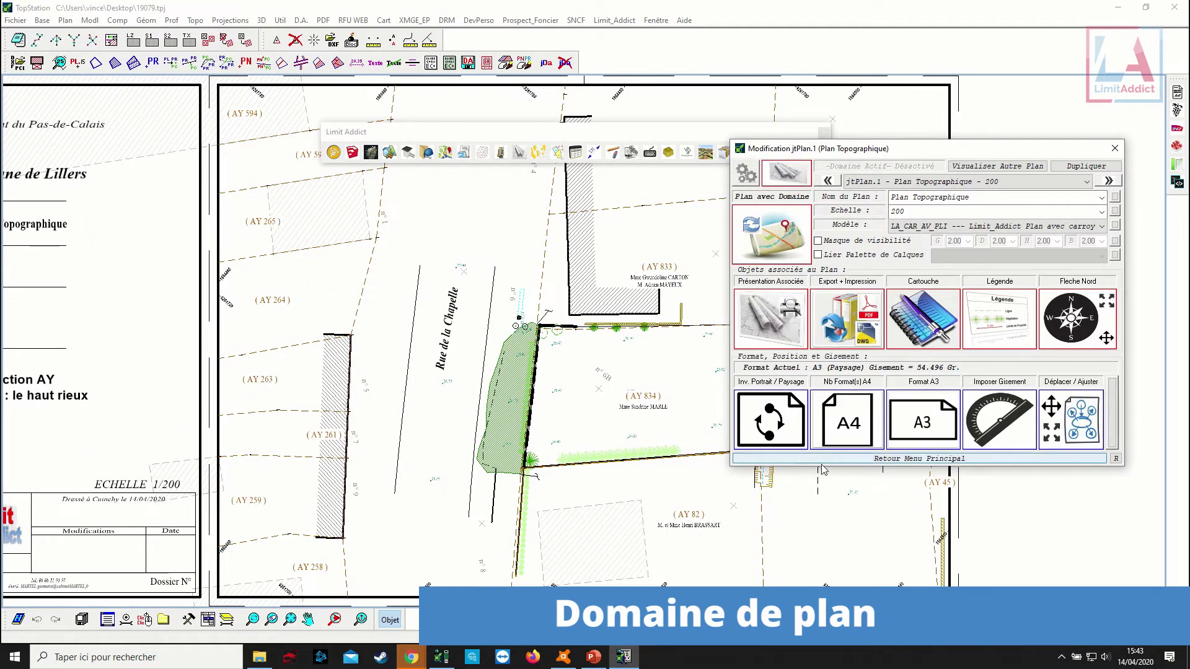
pyautogui.click(817, 460)
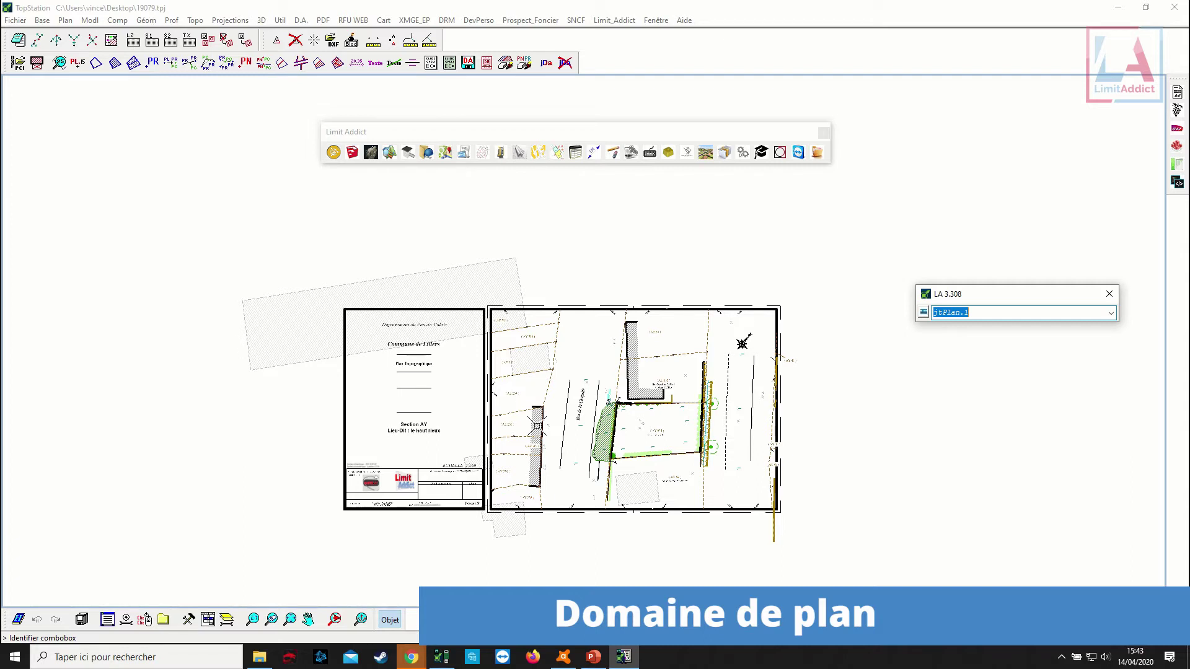
# Duplicate jtPlan.1 in place as a new plan at scale 200, 41 cm long and 28.7 cm high.
pyautogui.scroll(3, 564, 471)
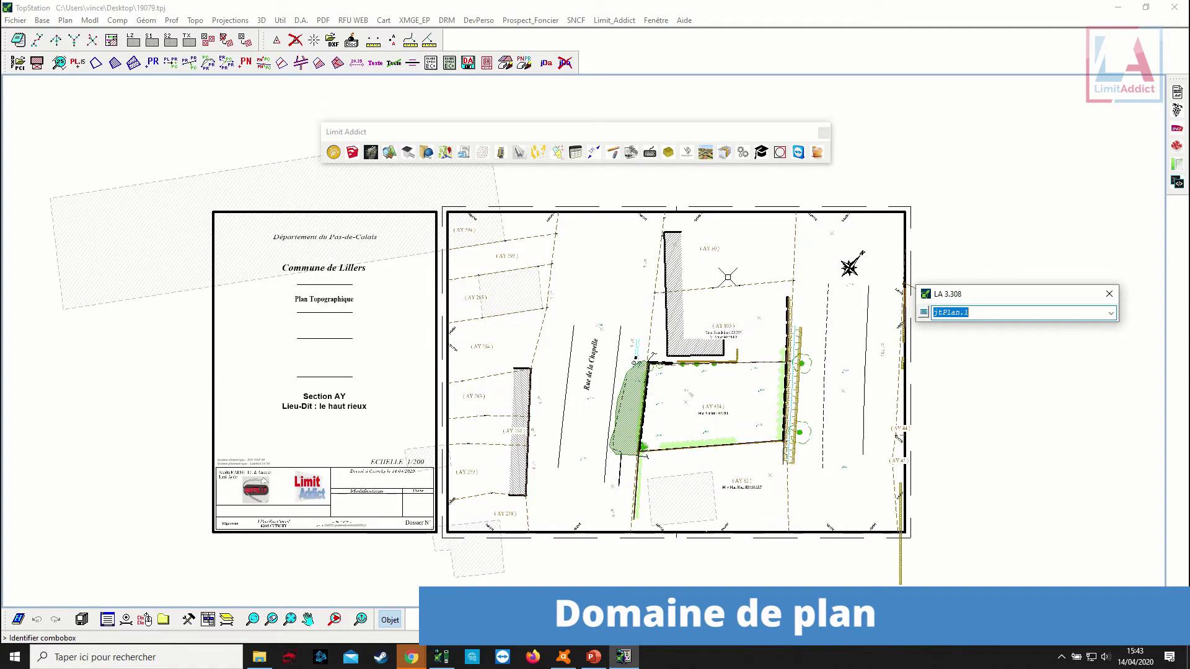
pyautogui.click(776, 151)
pyautogui.click(767, 206)
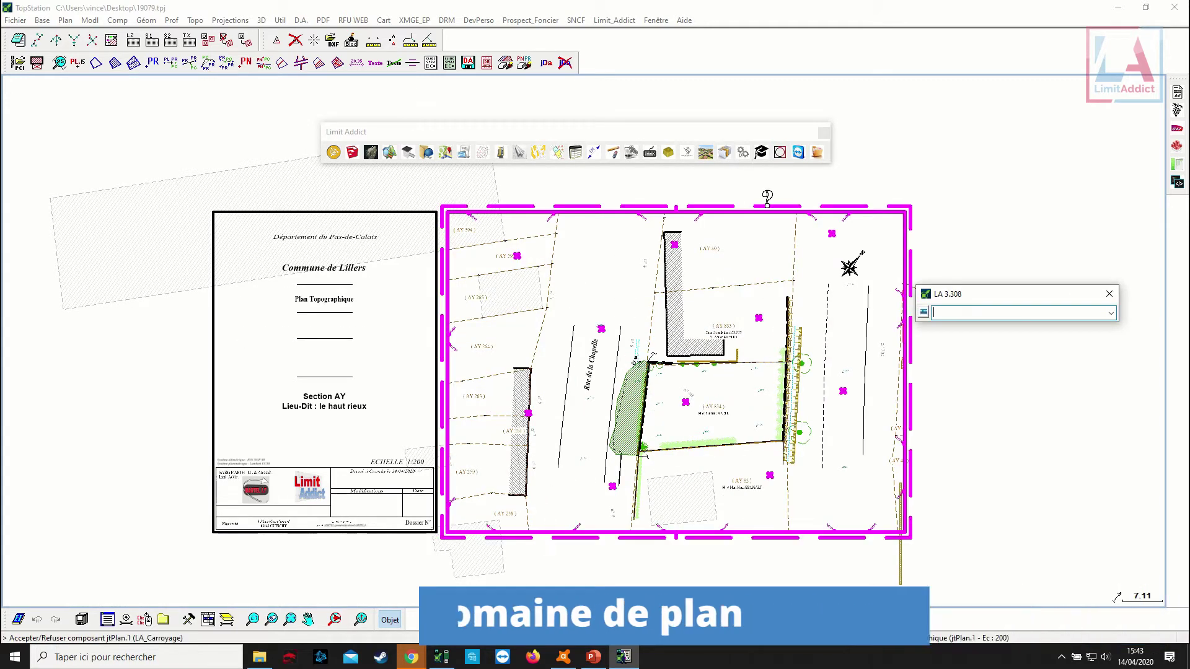
pyautogui.click(767, 198)
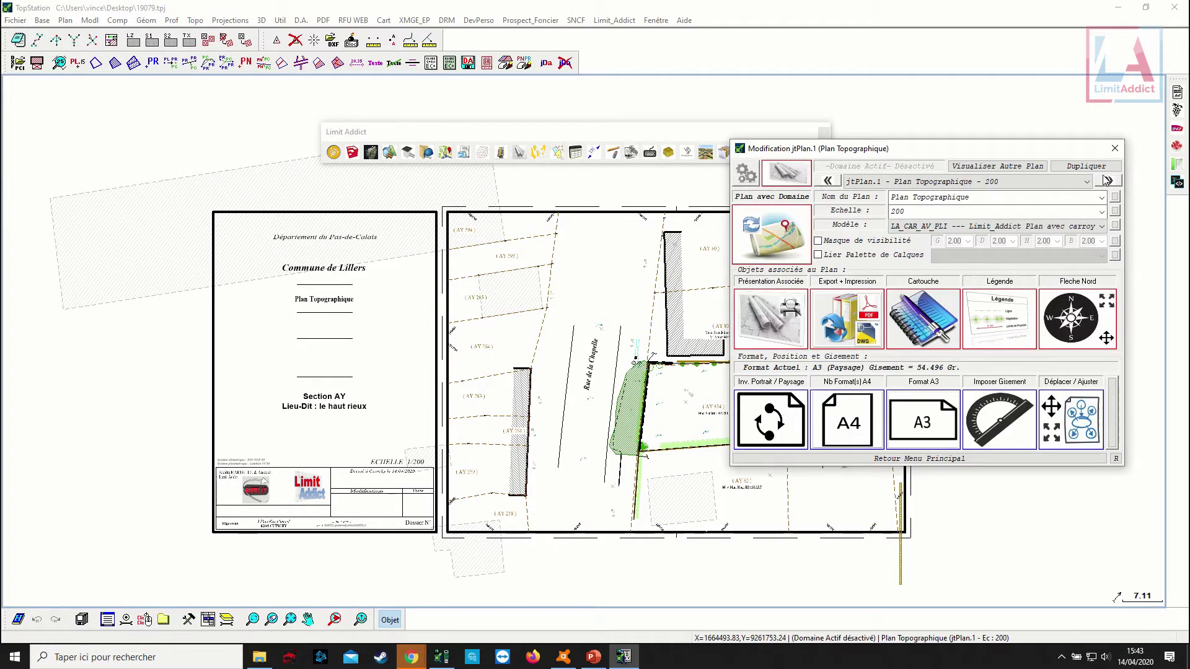
pyautogui.click(1089, 167)
pyautogui.click(823, 202)
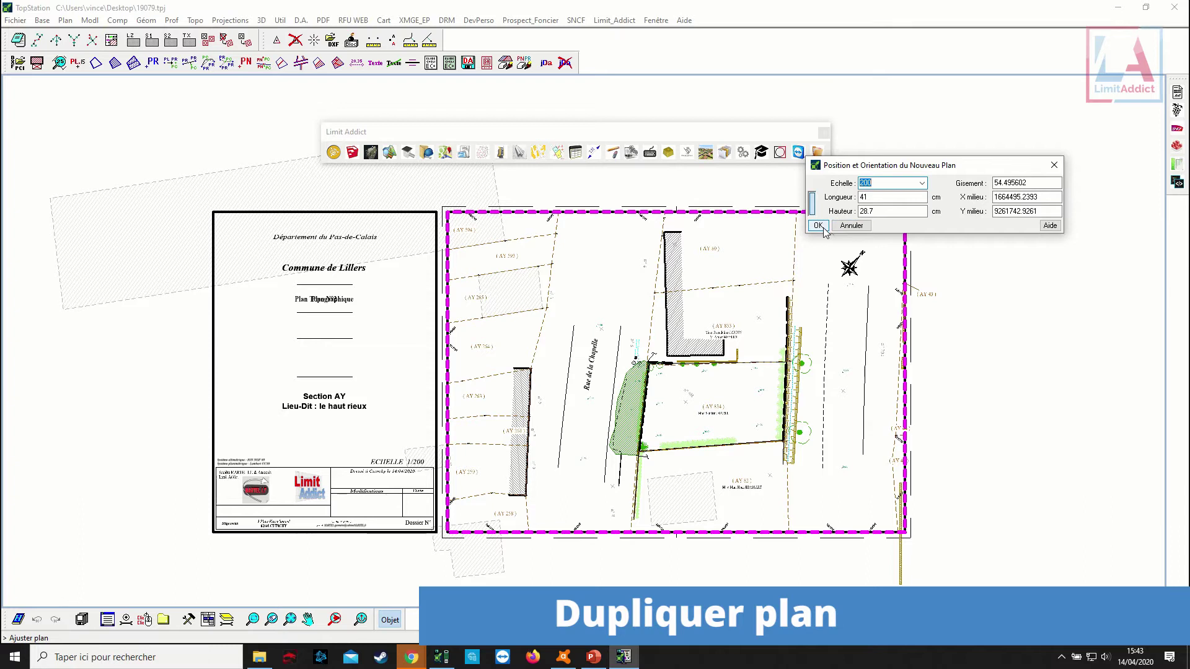
pyautogui.click(817, 225)
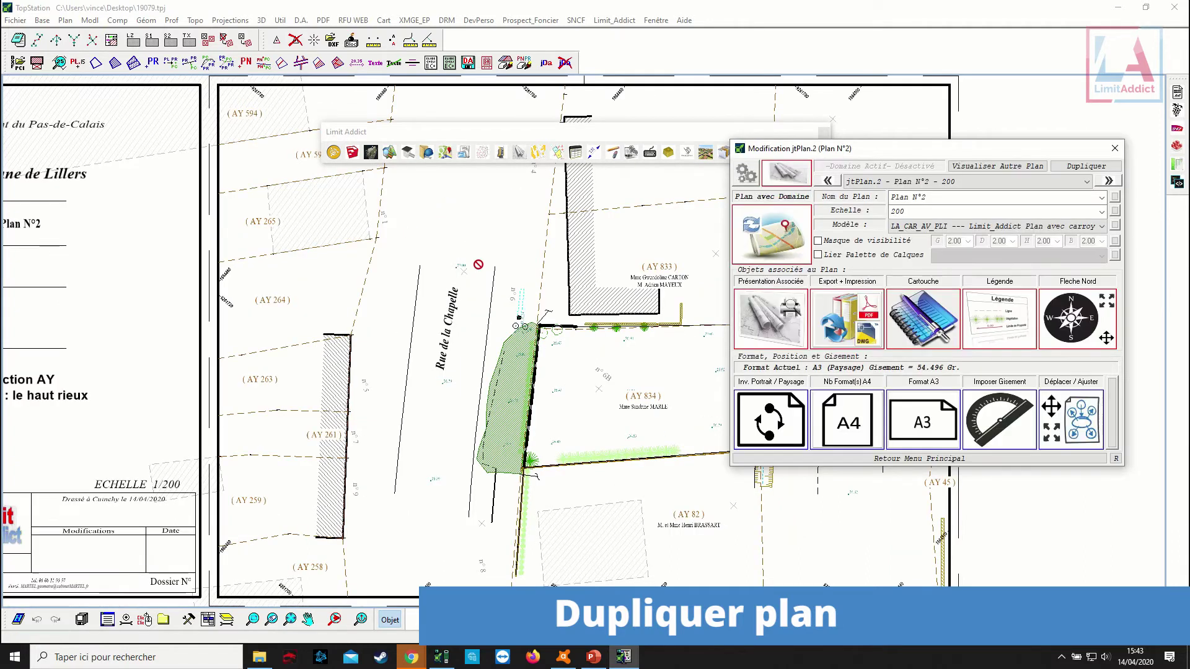
# Name the duplicated plan Plan de Bornage and leave its settings.
pyautogui.click(1101, 197)
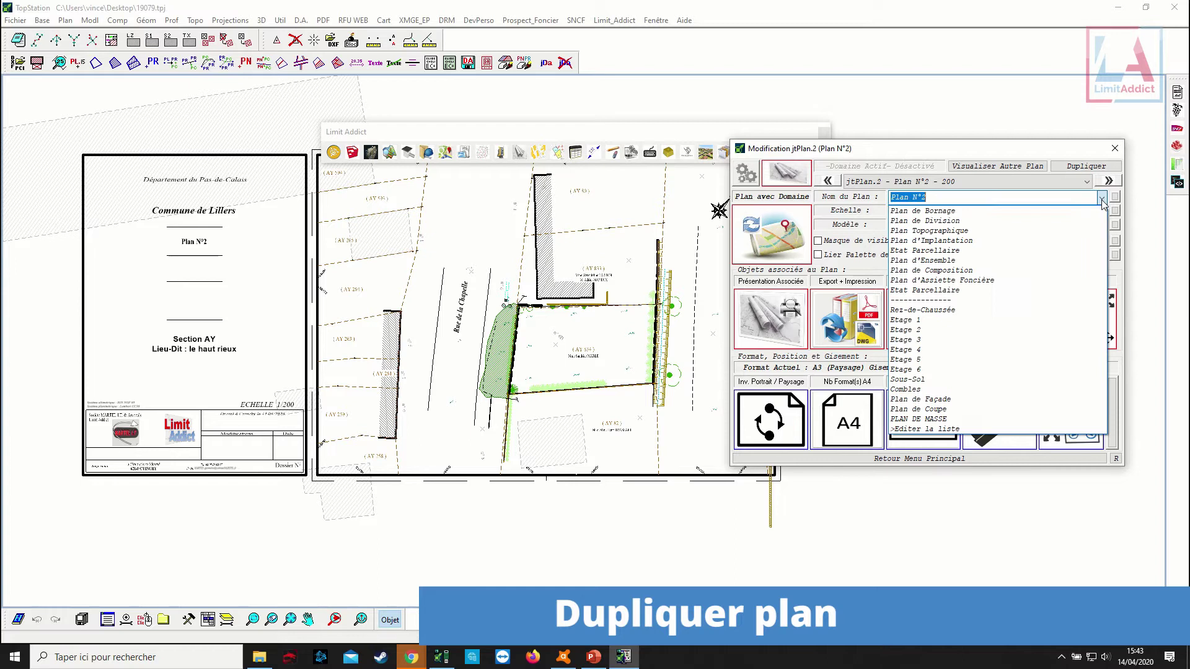
pyautogui.click(1058, 212)
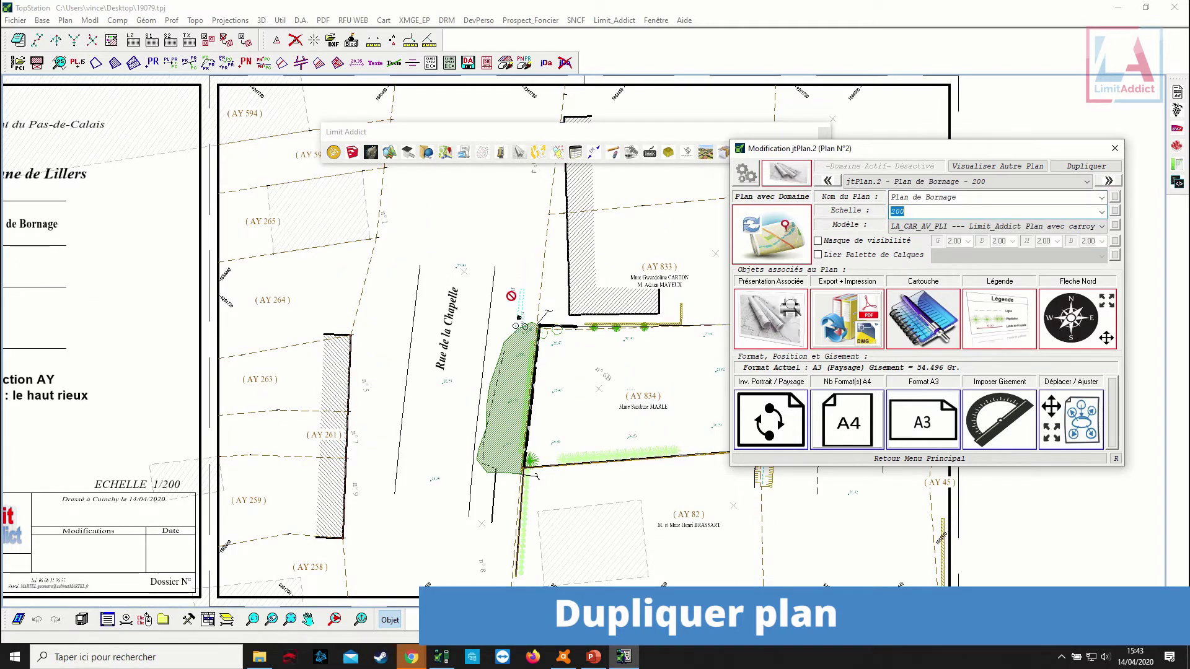
pyautogui.click(884, 459)
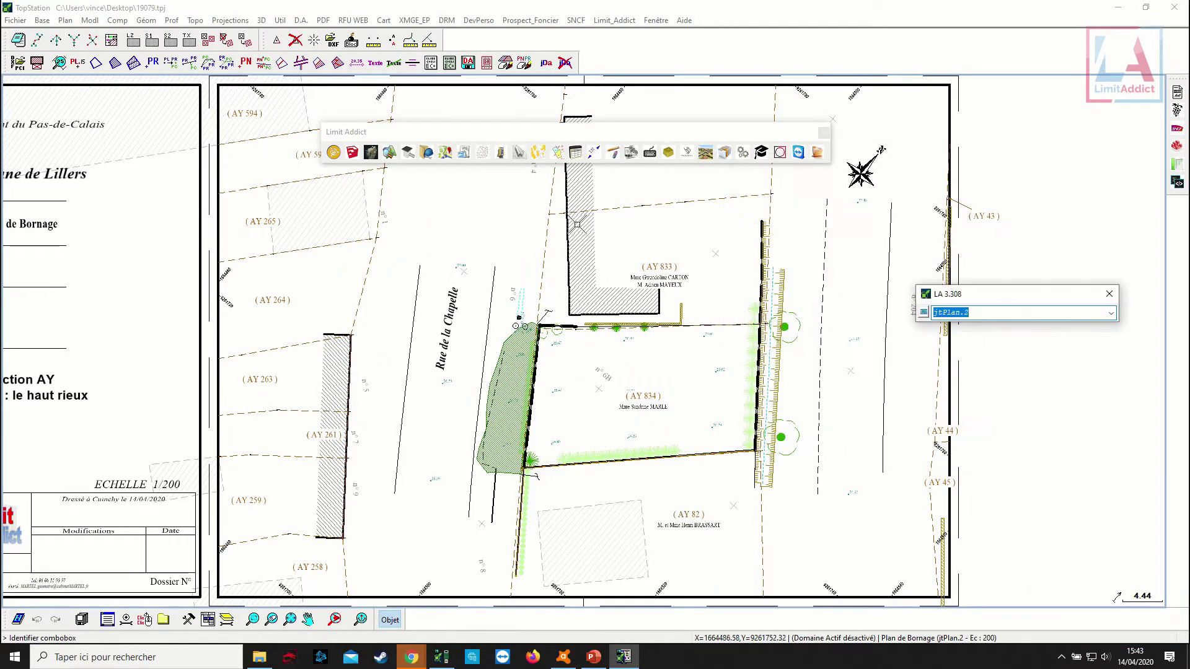
# Hide the Textes d'Altitudes (Semi + linéaires) in the general topographic elements display and leave the display settings.
pyautogui.click(613, 153)
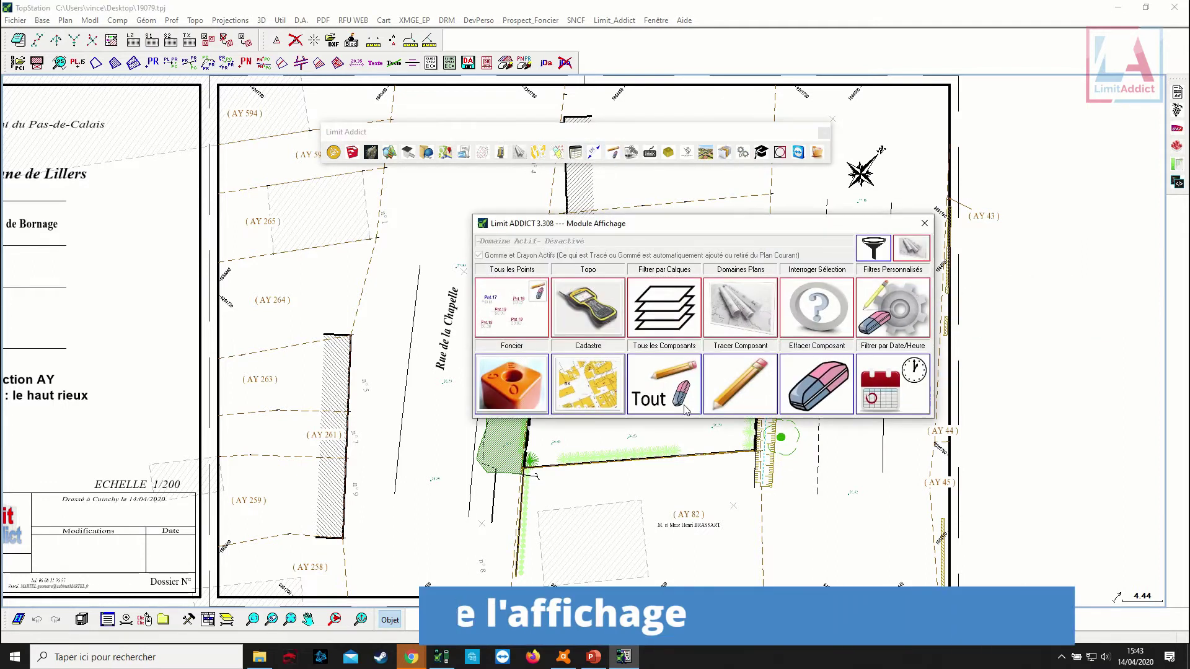
pyautogui.click(666, 374)
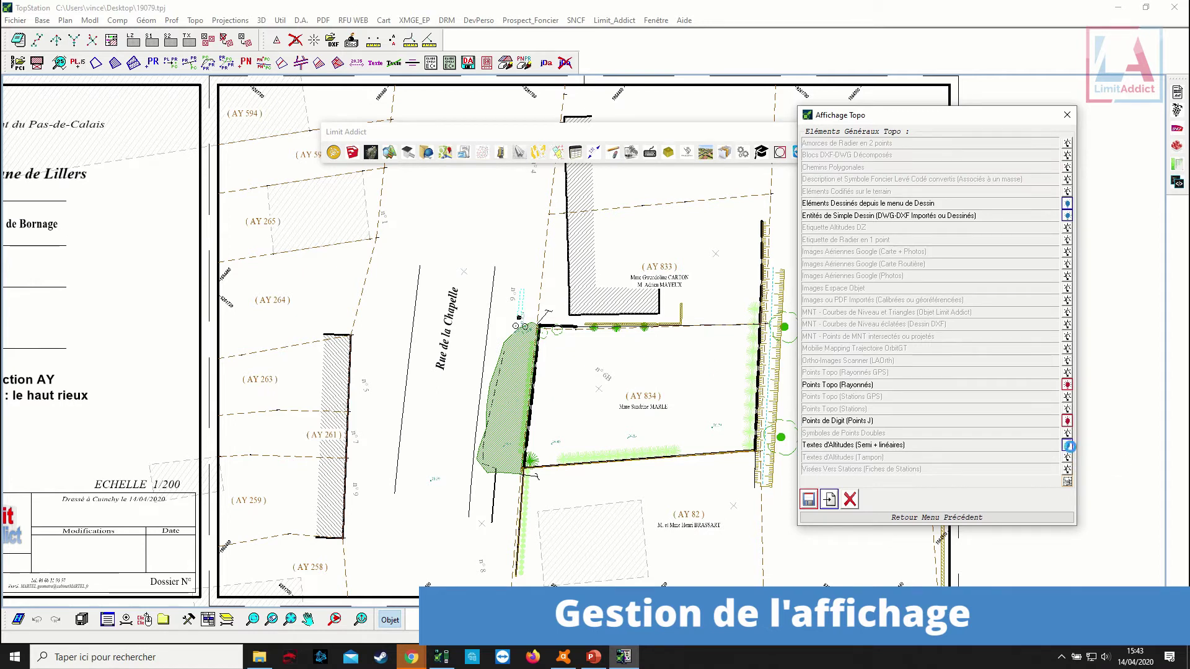
pyautogui.click(937, 517)
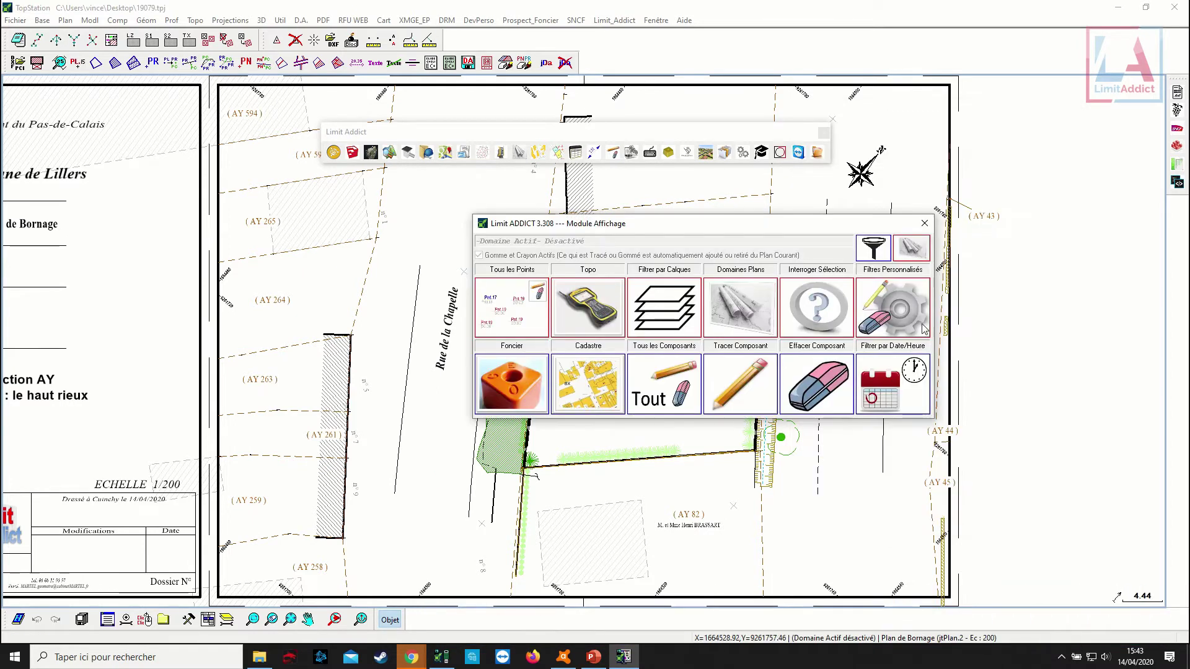
pyautogui.click(925, 223)
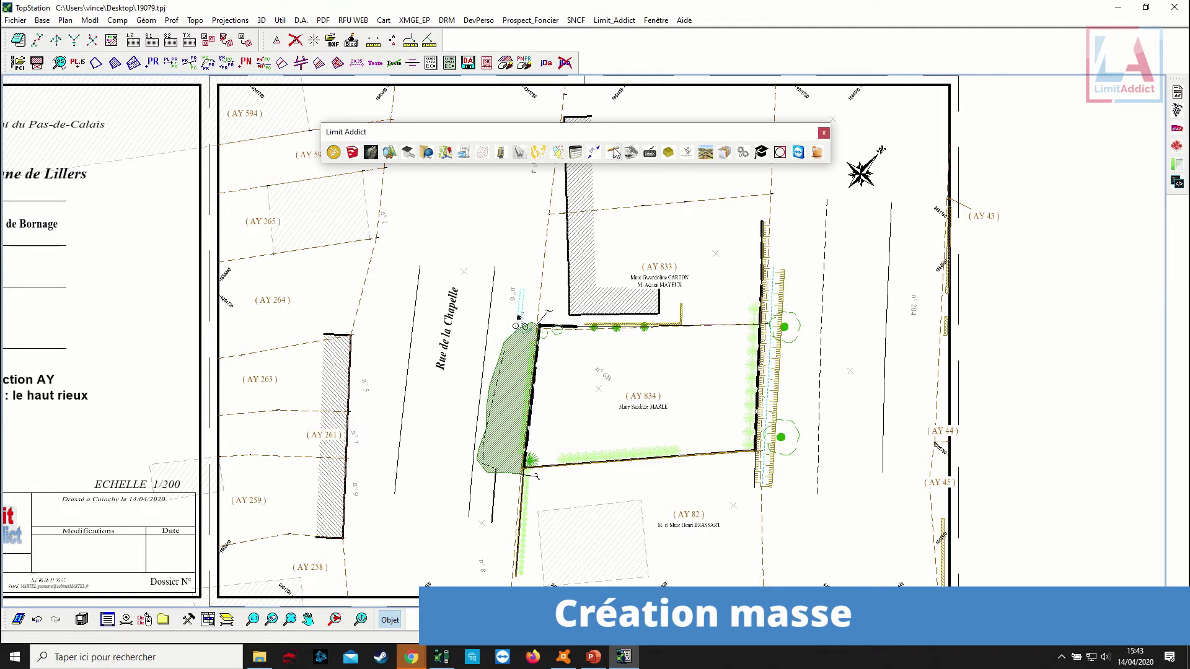
# Start creating a mass from the Foncier module and set the vertex description to Non matérialisé.
pyautogui.click(668, 153)
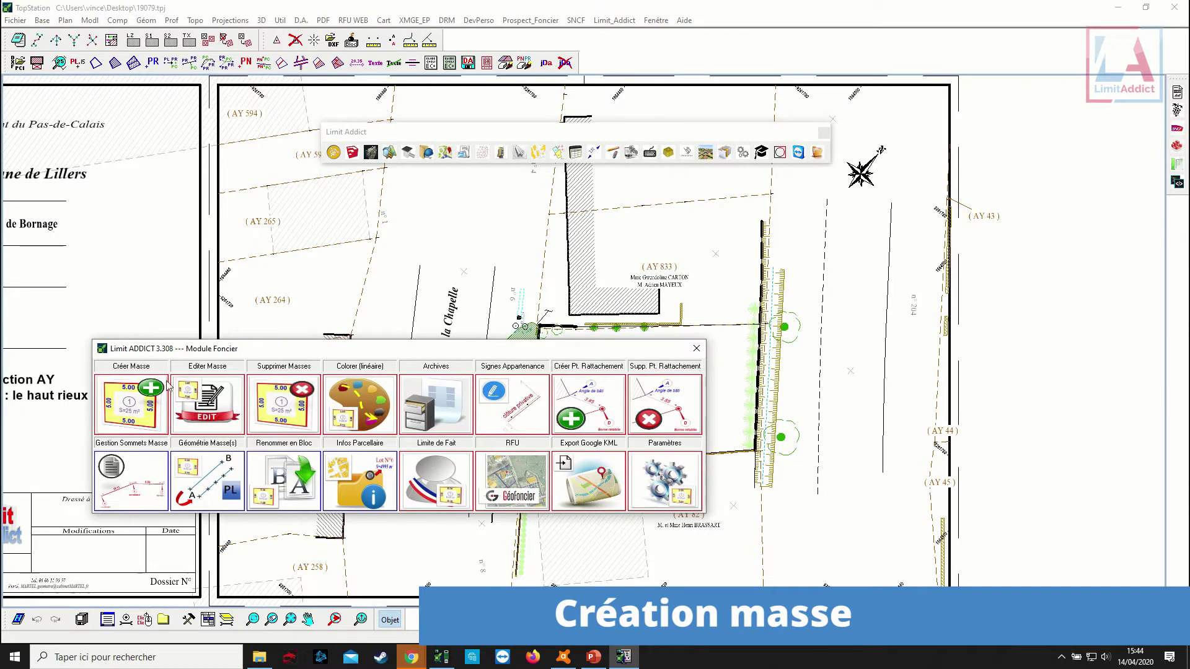
pyautogui.moveTo(216, 349); pyautogui.dragTo(754, 200)
pyautogui.moveTo(484, 485); pyautogui.dragTo(288, 522, button='middle')
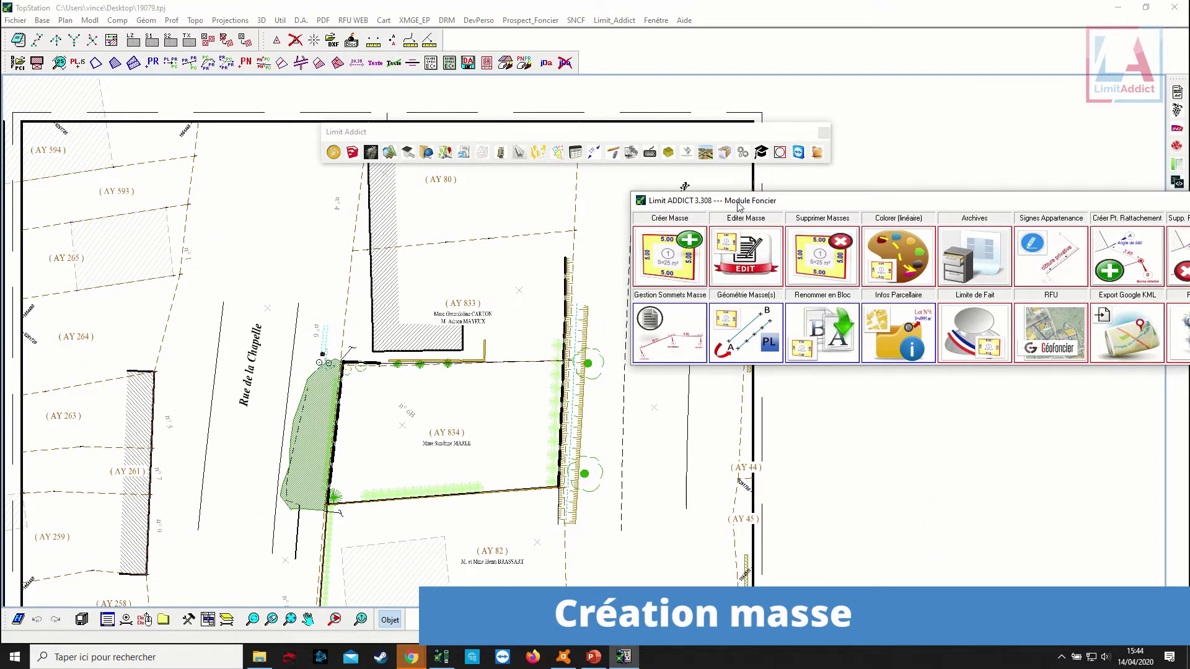
pyautogui.moveTo(738, 205); pyautogui.dragTo(654, 189)
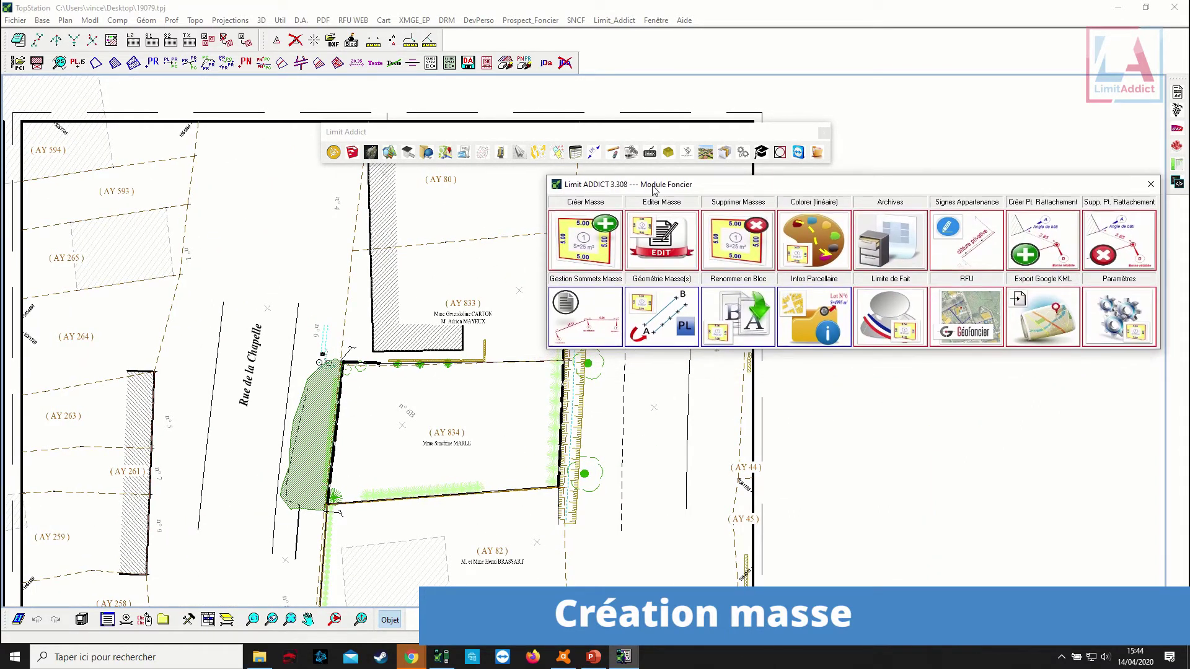
pyautogui.click(575, 250)
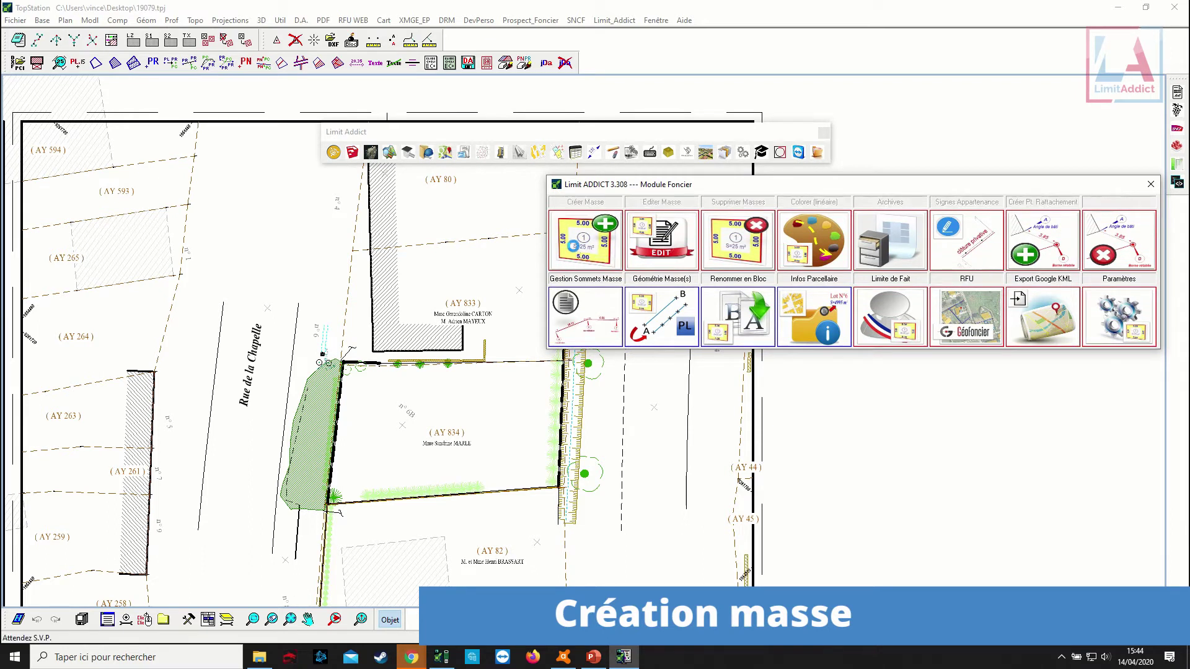
pyautogui.moveTo(698, 153); pyautogui.dragTo(703, 190)
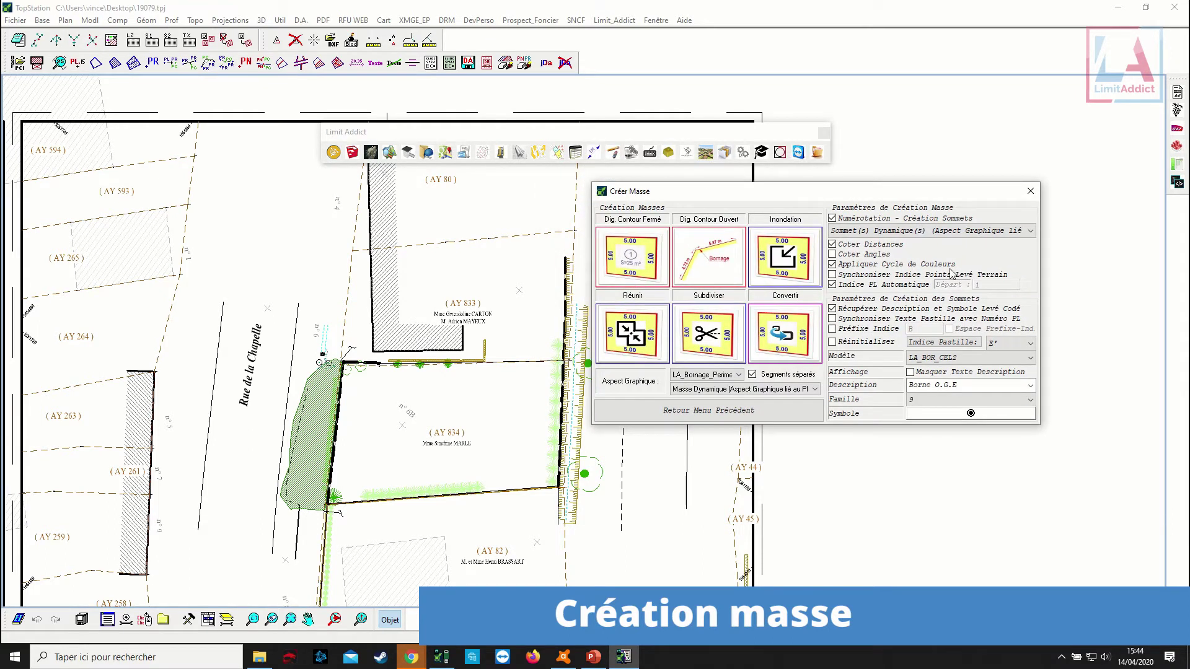
pyautogui.click(1030, 385)
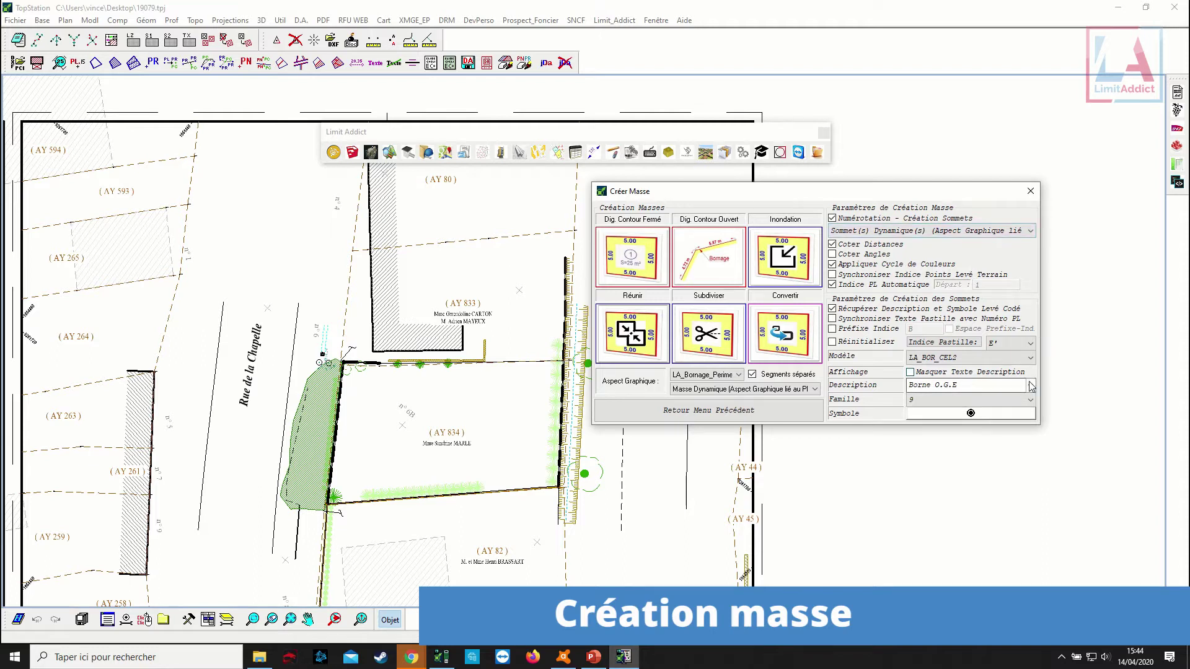
pyautogui.moveTo(1029, 329); pyautogui.dragTo(1028, 273)
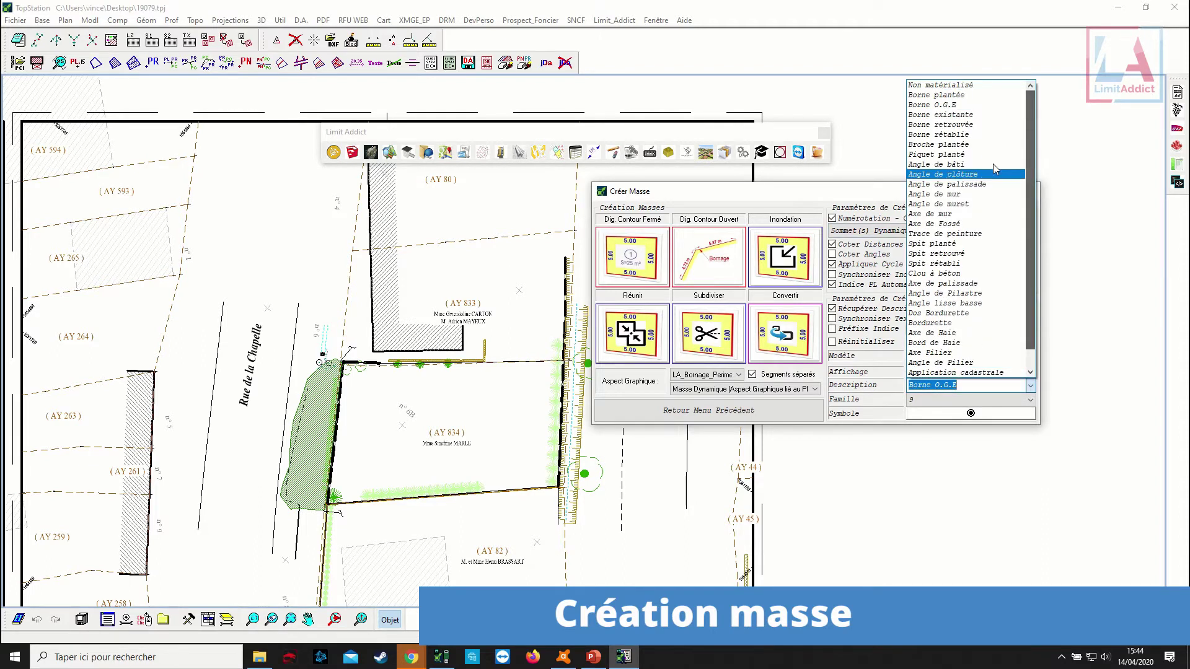
pyautogui.click(950, 87)
# Give the new mass vertices the small dot symbol and set Indice Pastille to A.
pyautogui.click(973, 414)
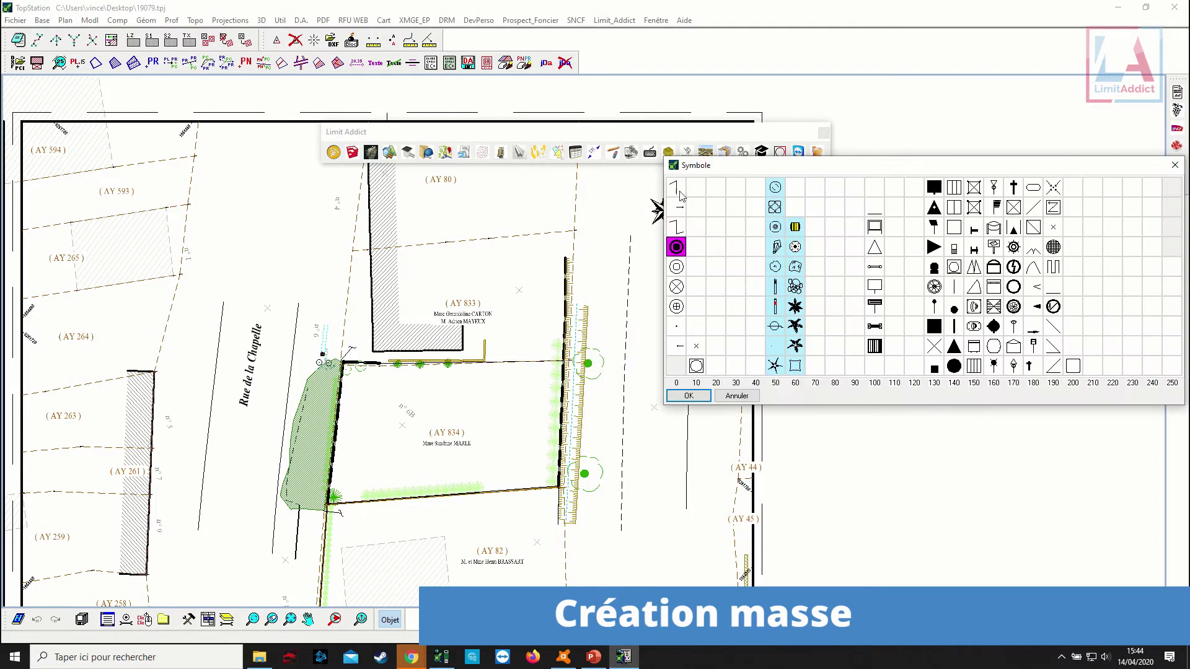
pyautogui.click(676, 326)
pyautogui.click(688, 395)
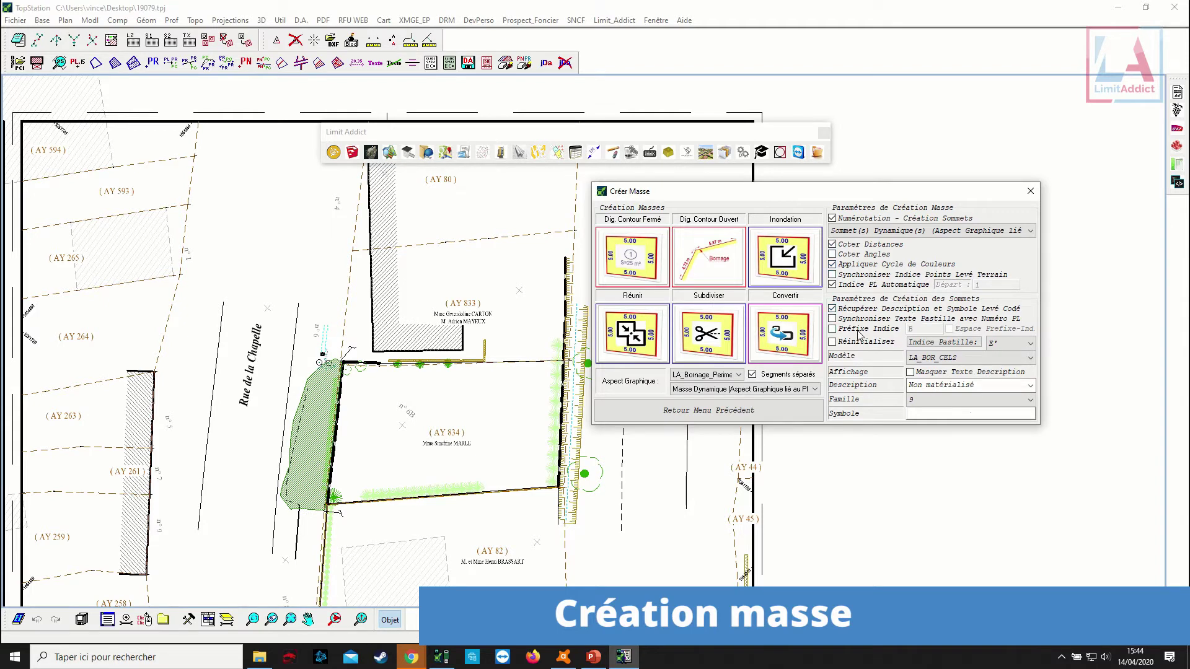
pyautogui.click(1019, 343)
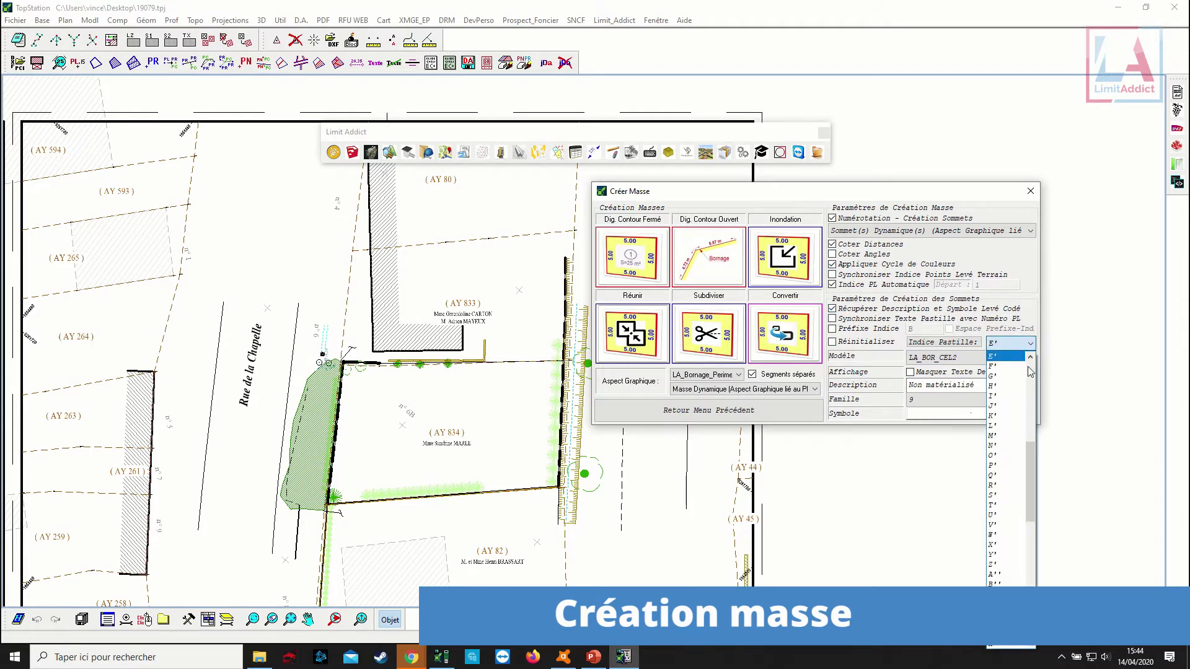
pyautogui.click(990, 358)
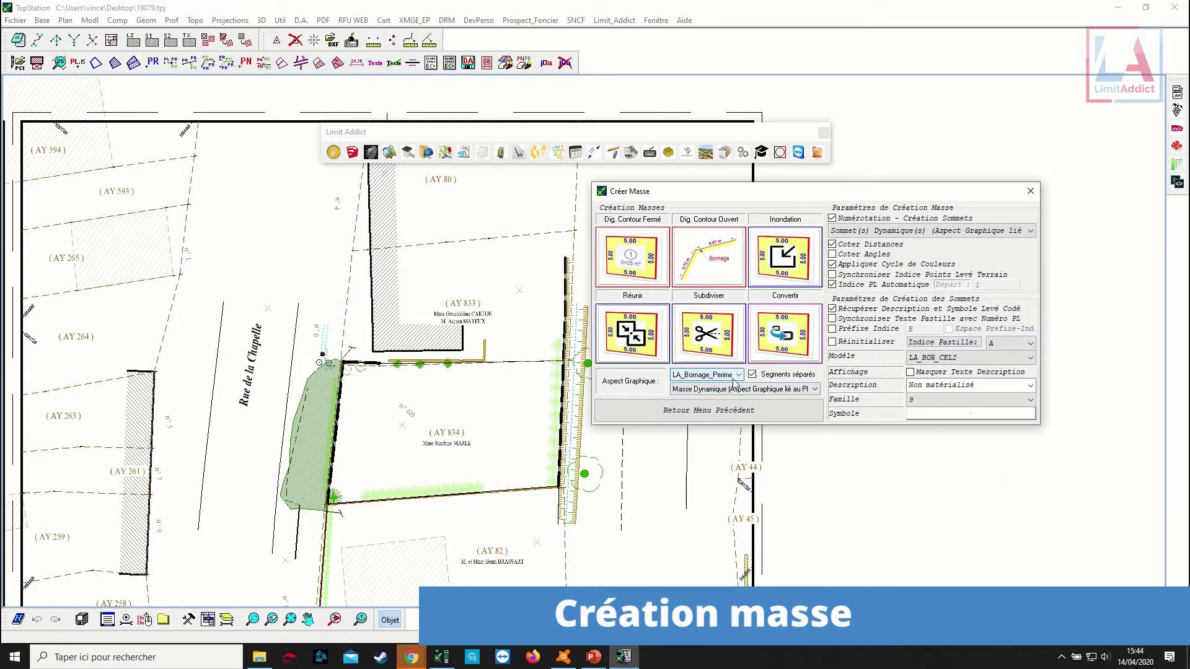
# Start digitising a closed-contour mass with its first vertex at the wall intersection in AY 834's upper corner beside Rue de la Chapelle.
pyautogui.click(633, 266)
pyautogui.scroll(5, 350, 376)
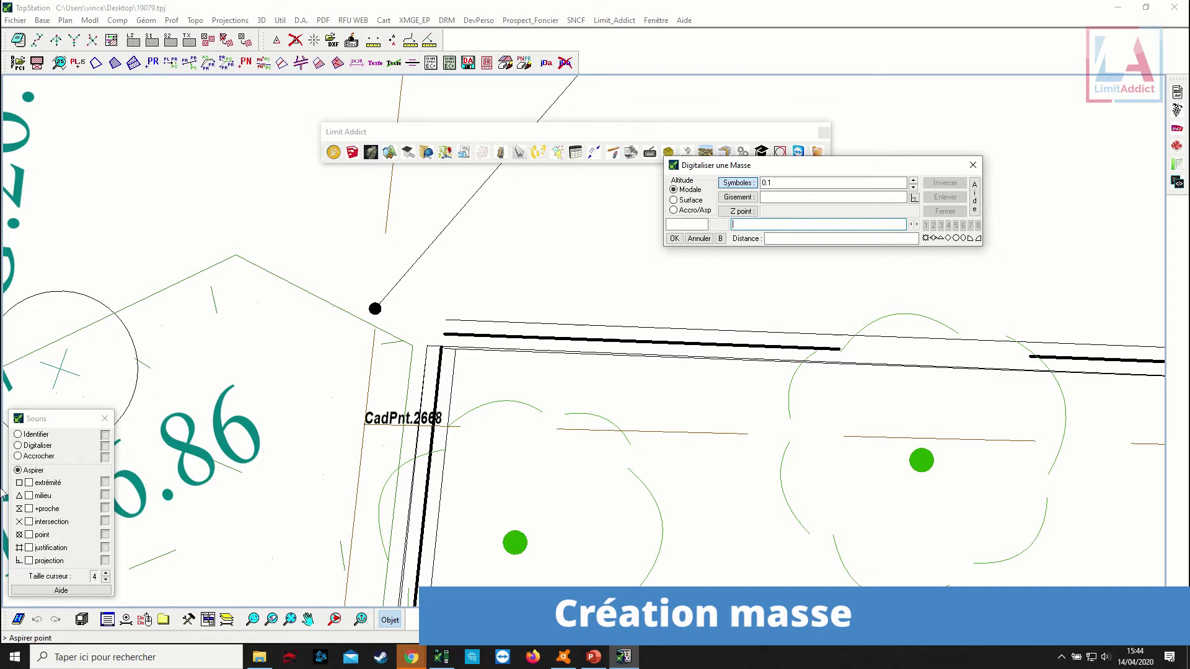
pyautogui.click(44, 525)
pyautogui.click(423, 345)
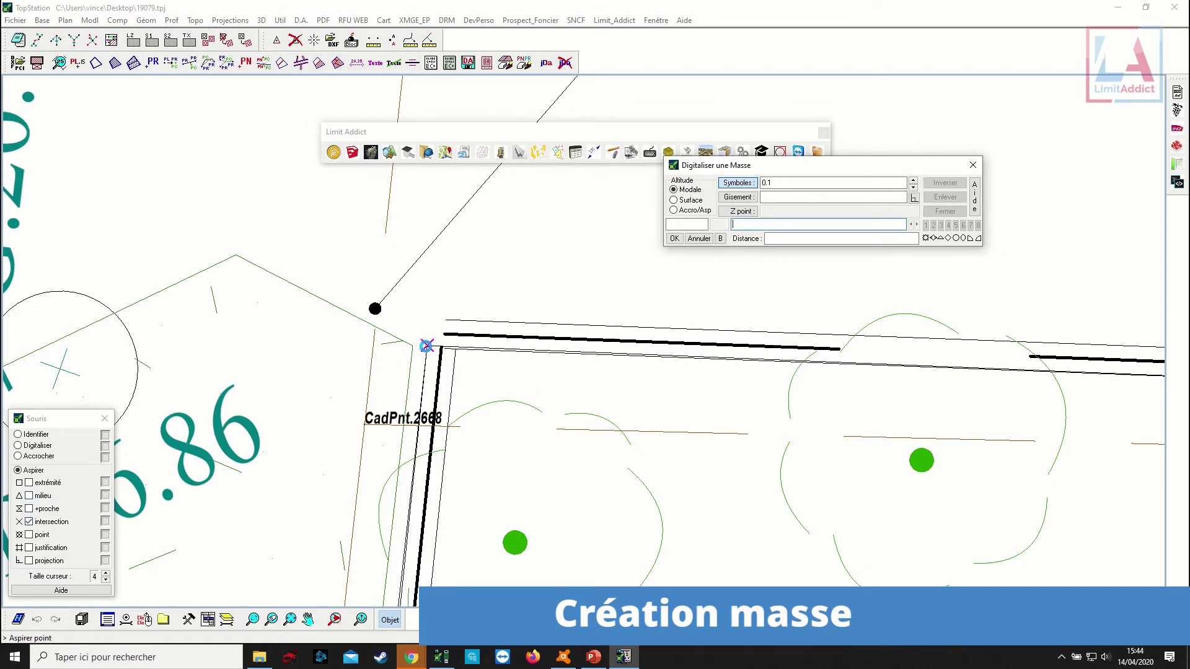
# Add endpoint snapping and continue the contour to the short wall's end and the far corner of the AY 833/834 boundary.
pyautogui.click(29, 483)
pyautogui.scroll(-3, 502, 460)
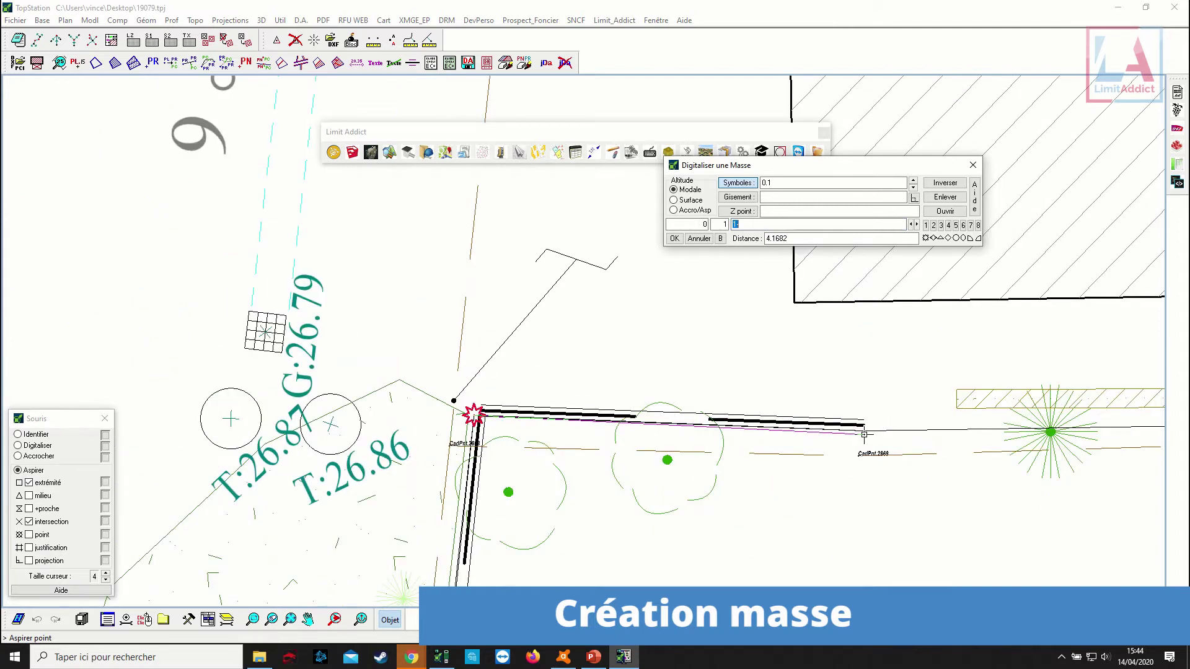
pyautogui.click(864, 433)
pyautogui.scroll(-3, 963, 474)
pyautogui.moveTo(1095, 478); pyautogui.dragTo(319, 462, button='middle')
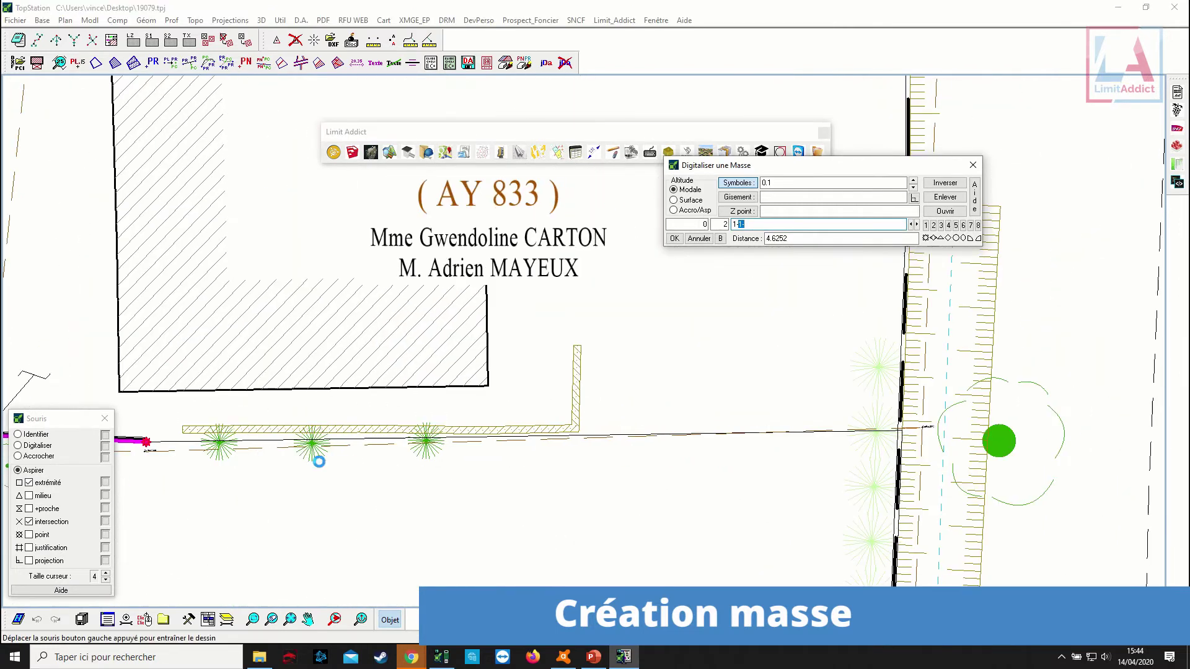
pyautogui.scroll(3, 904, 435)
pyautogui.click(894, 413)
# Continue the mass contour to AY 834's corner on the AY 82 boundary, at the end away from Rue de la Chapelle.
pyautogui.scroll(-3, 937, 471)
pyautogui.moveTo(980, 558); pyautogui.dragTo(1055, 303, button='middle')
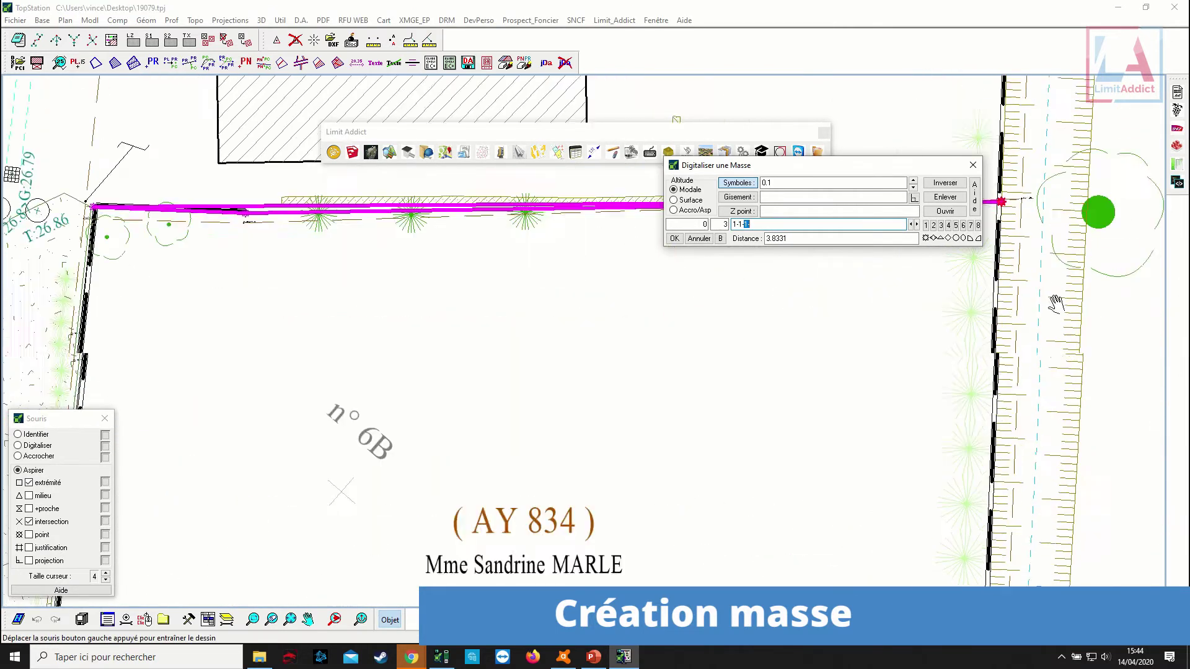
pyautogui.scroll(6, 1043, 341)
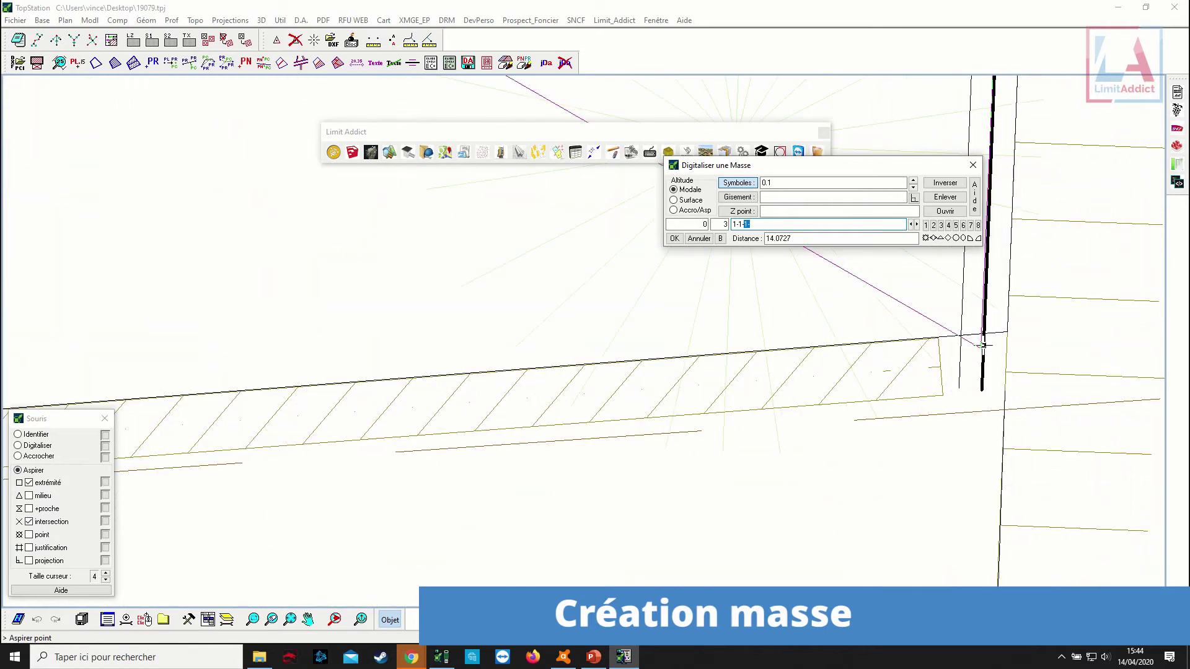
pyautogui.click(984, 339)
# Add the last contour vertex at AY 834's corner between AY 82 and Rue de la Chapelle and validate the mass.
pyautogui.scroll(-3, 991, 347)
pyautogui.moveTo(722, 442); pyautogui.dragTo(1106, 435, button='middle')
pyautogui.scroll(7, 508, 451)
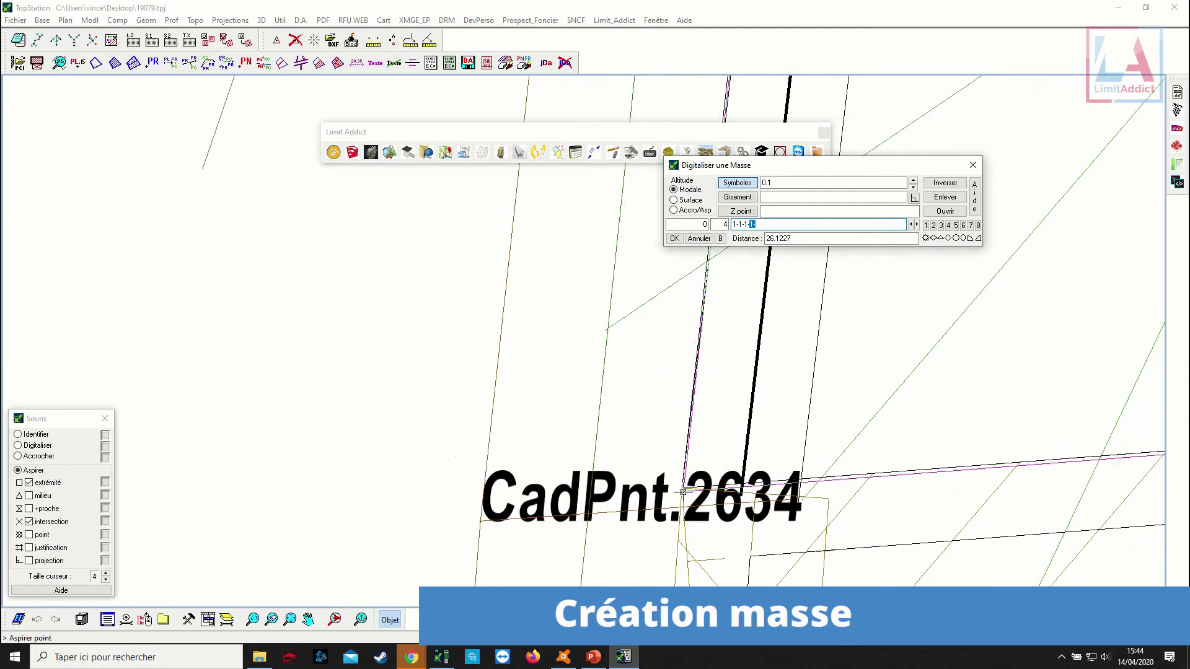
pyautogui.click(684, 491)
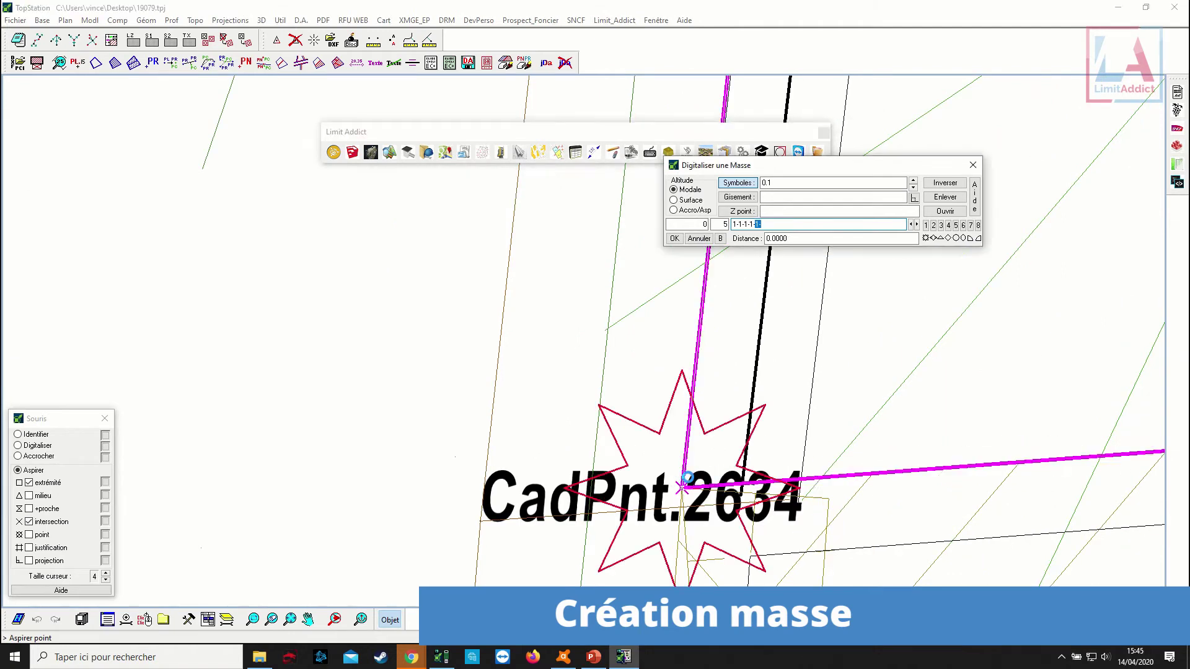
pyautogui.scroll(-6, 684, 486)
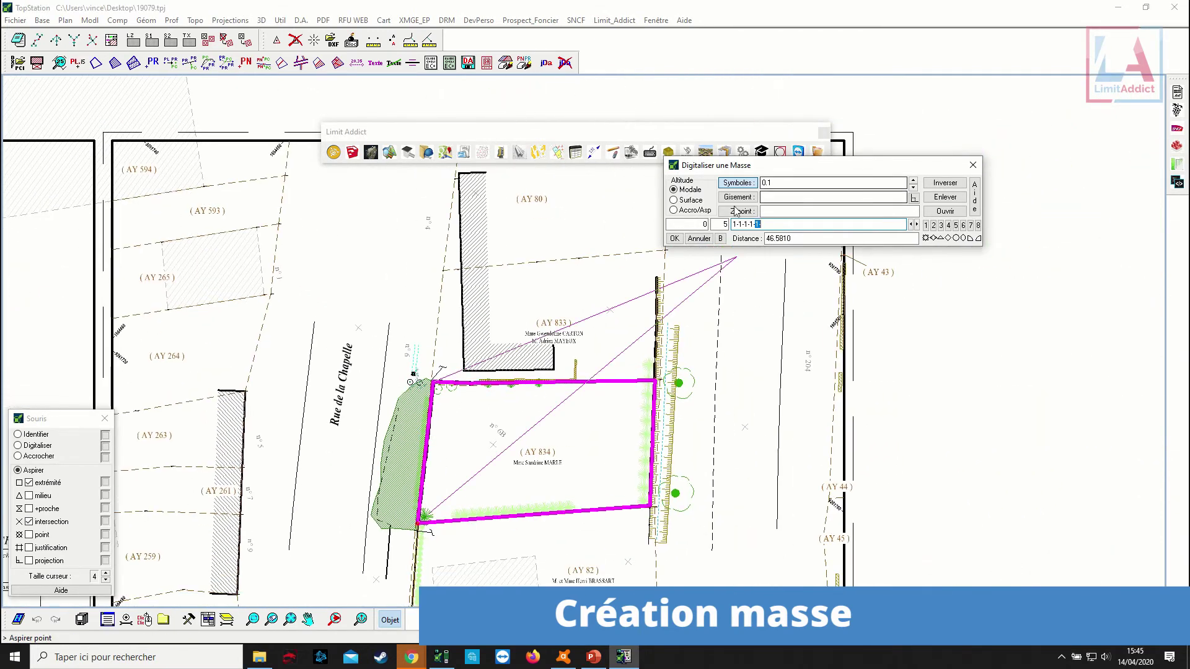
pyautogui.click(674, 238)
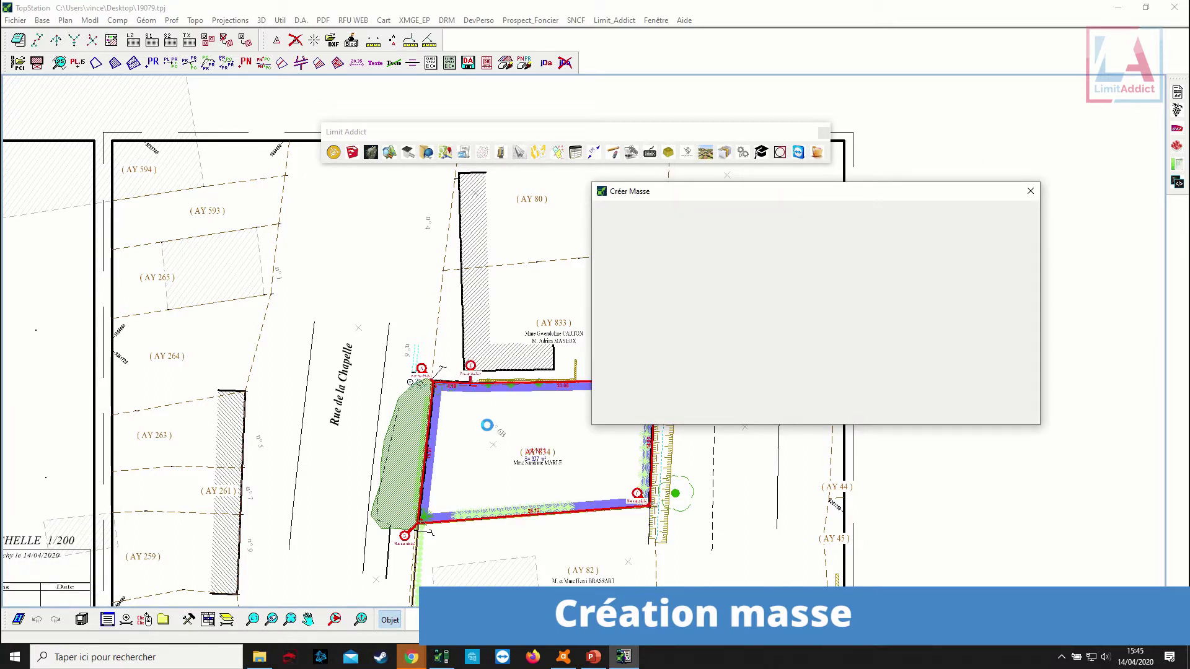
# Place the mass title and area text inside the parcel, just above the AY 834 label.
pyautogui.scroll(4, 470, 407)
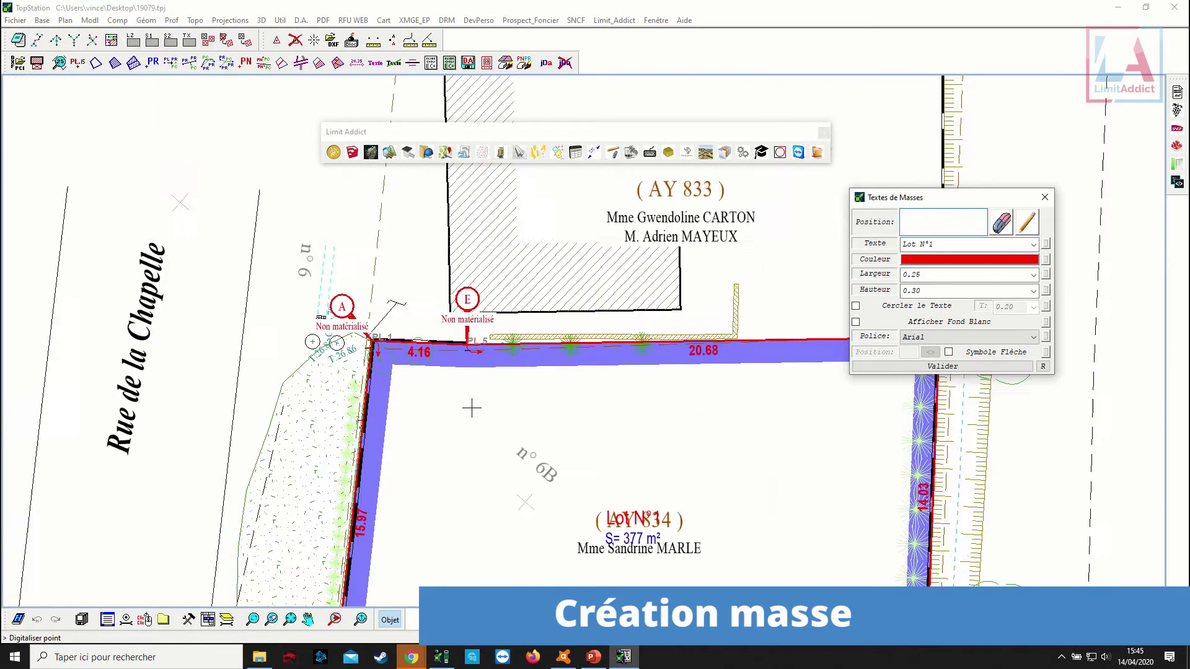
pyautogui.moveTo(498, 518); pyautogui.dragTo(489, 357, button='middle')
pyautogui.scroll(-2, 515, 451)
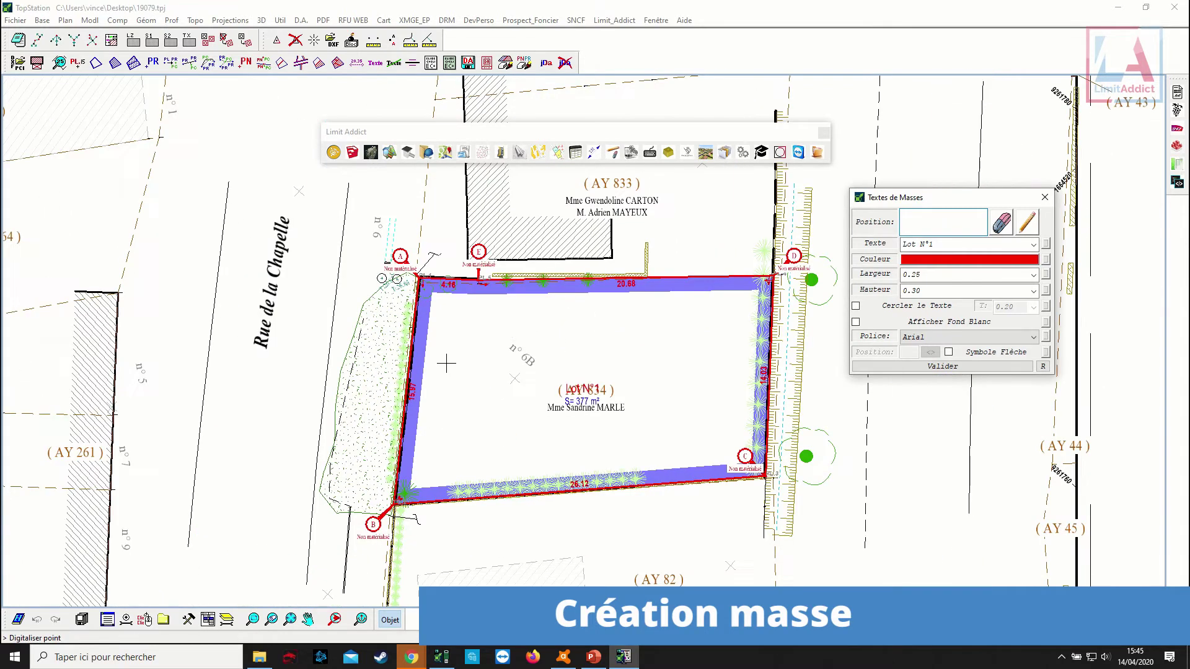
pyautogui.scroll(2, 512, 329)
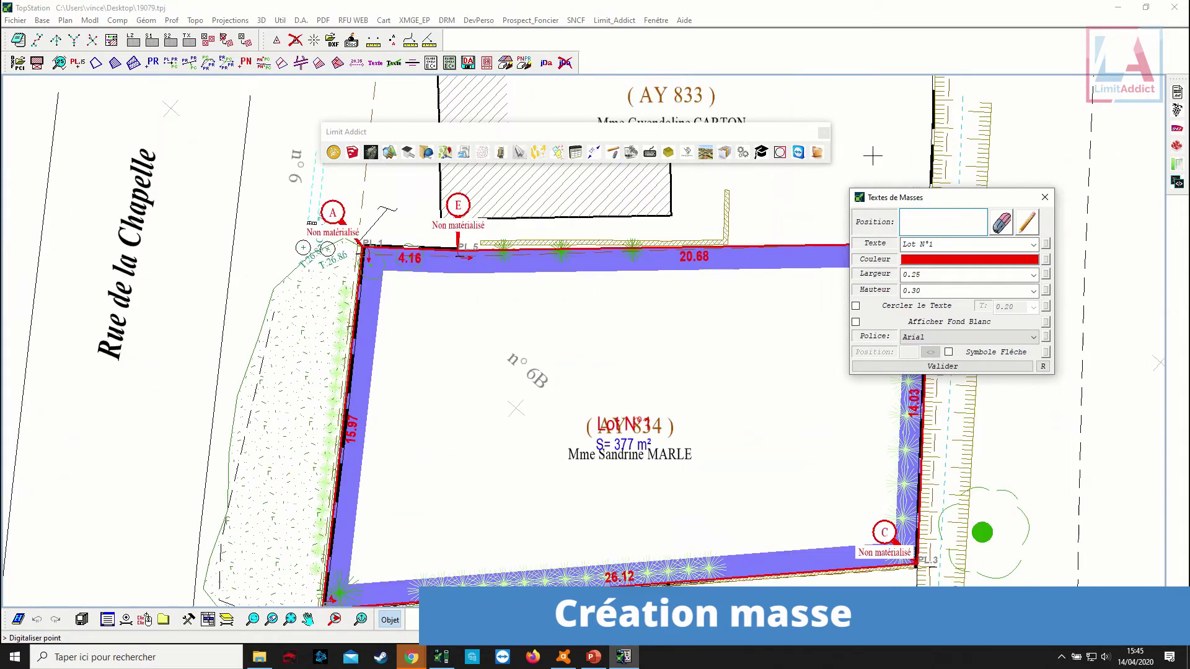
pyautogui.click(633, 374)
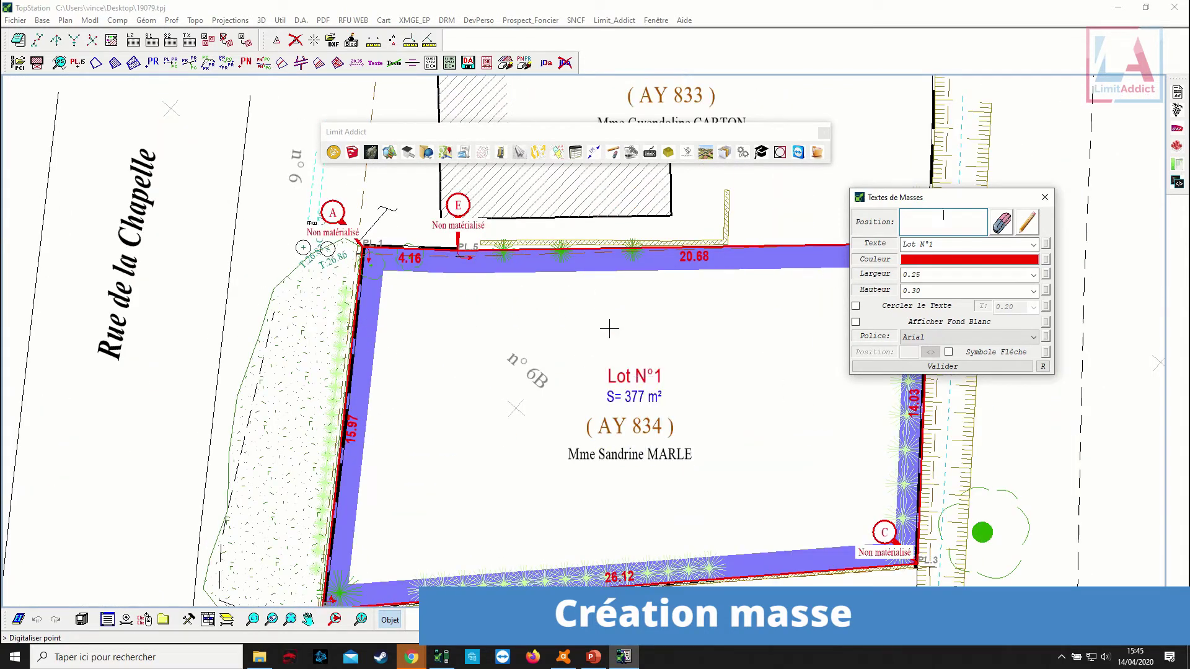
# Choose Périmètre as the mass title and complete it to read "Périmètre de bornage".
pyautogui.click(1033, 245)
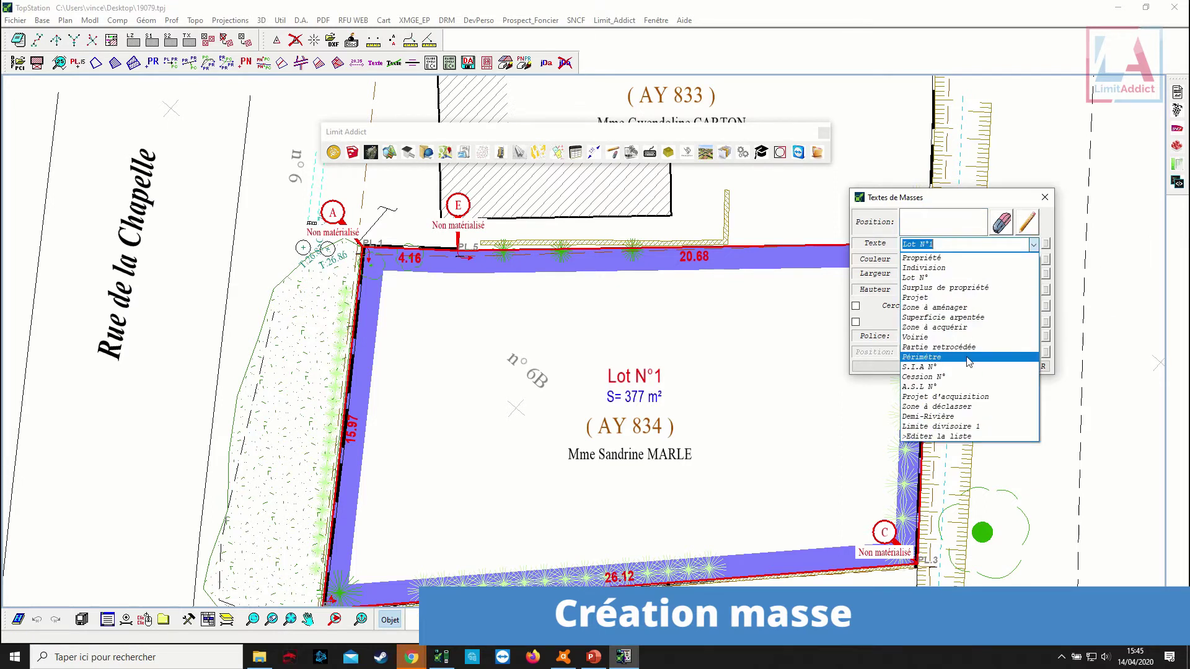
pyautogui.click(968, 358)
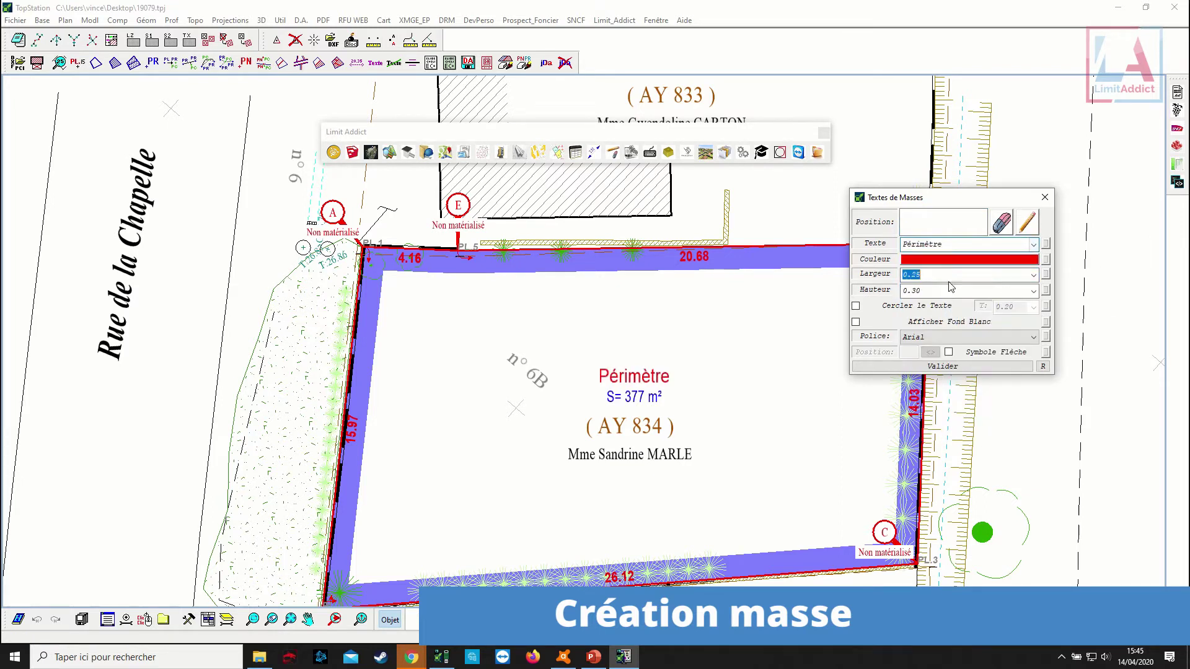
pyautogui.click(957, 245)
pyautogui.write('de bornage')
pyautogui.press('Tab')
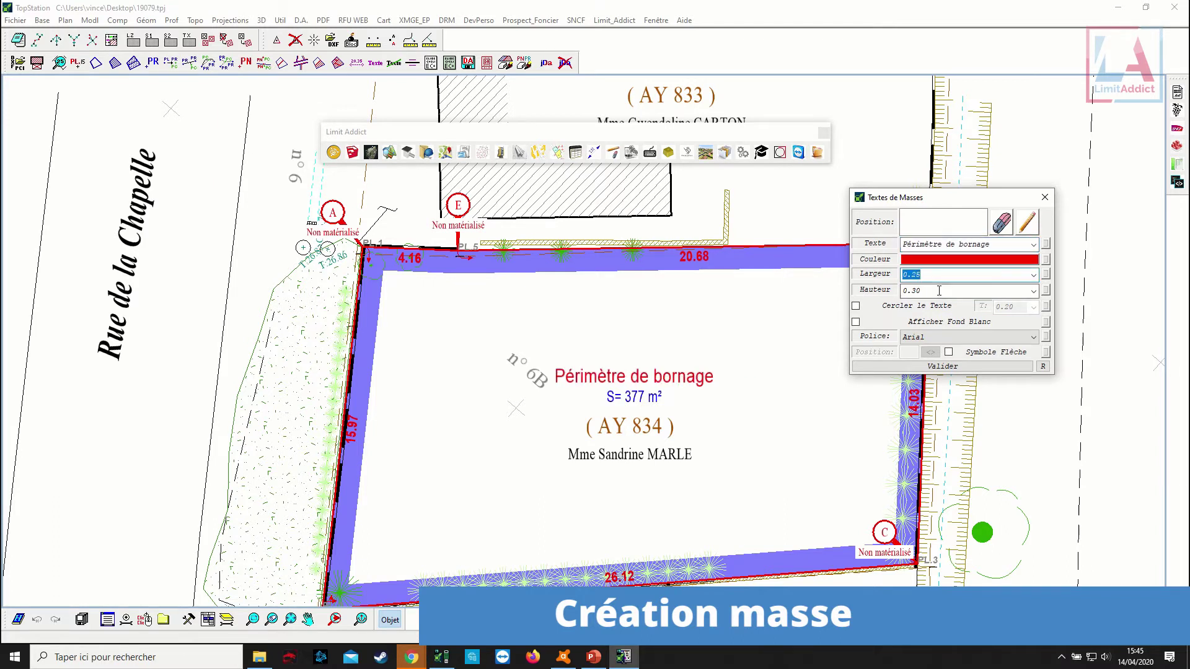
# Try encircling the mass title, remove the circle and turn on Afficher Fond Blanc.
pyautogui.click(905, 307)
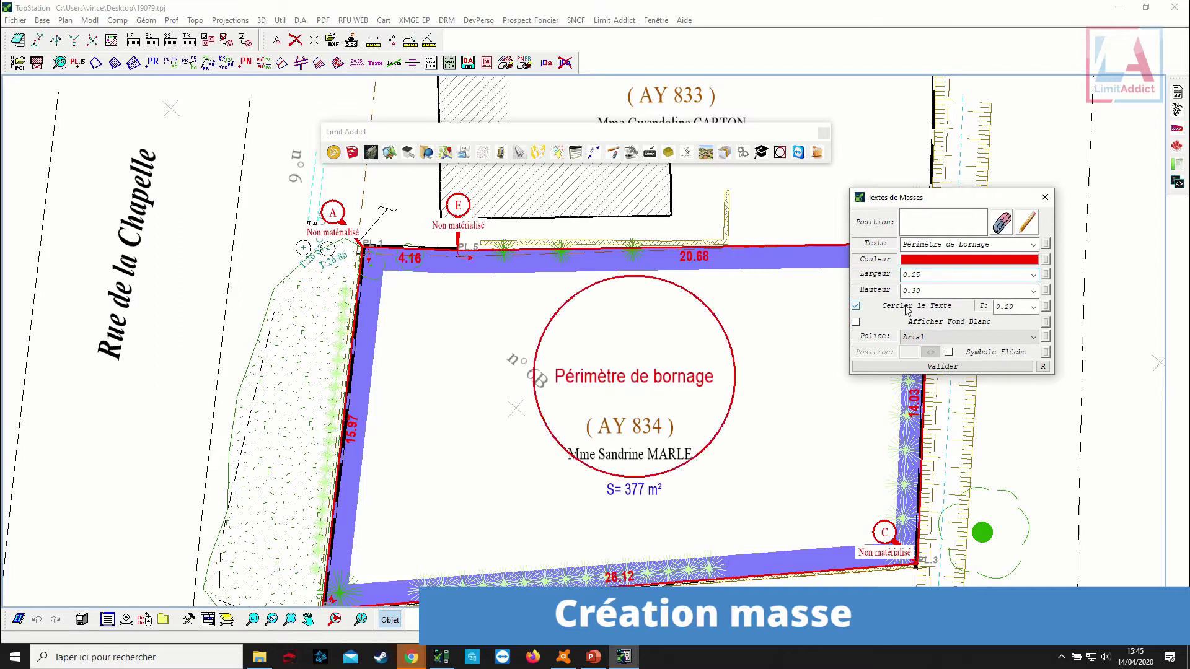
pyautogui.click(906, 307)
pyautogui.click(905, 308)
pyautogui.click(905, 308)
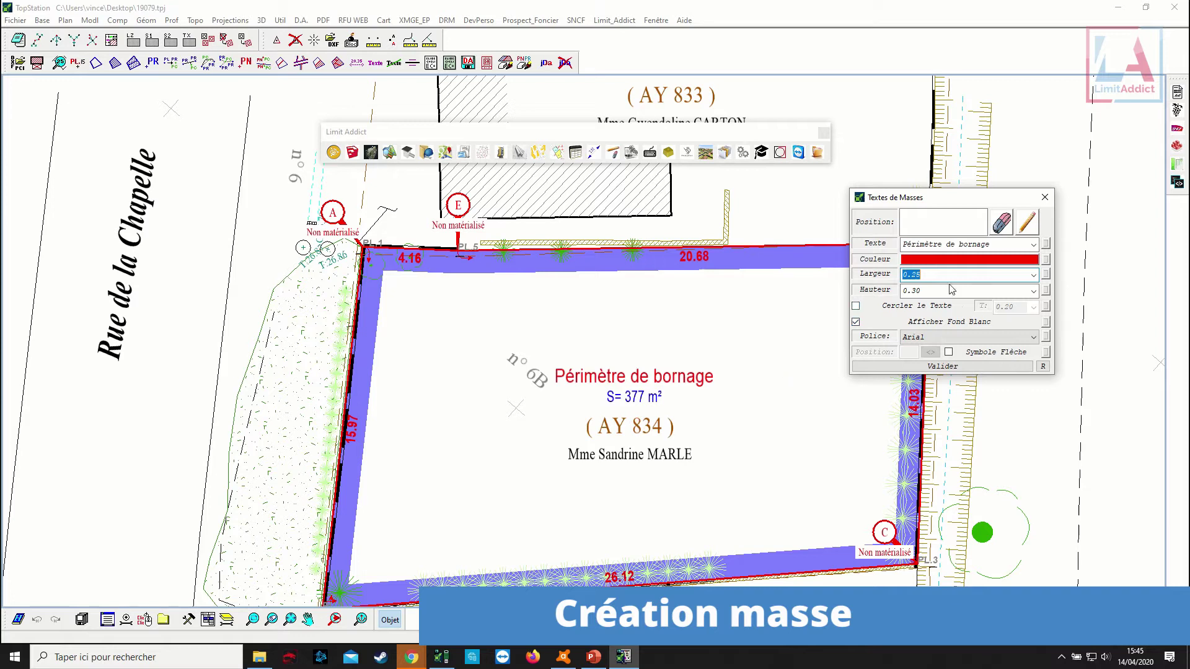
# Reposition the Périmètre de bornage title and area text slightly higher above the AY 834 label.
pyautogui.click(943, 221)
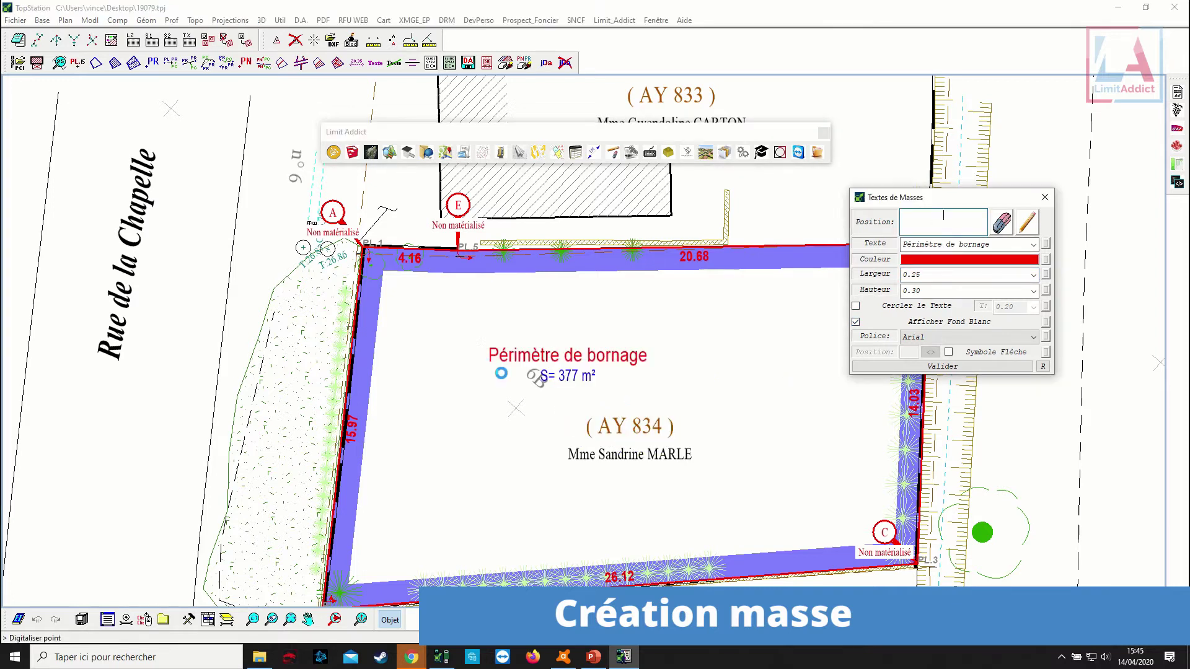
pyautogui.click(501, 374)
pyautogui.click(715, 359)
pyautogui.click(720, 350)
pyautogui.moveTo(655, 355); pyautogui.dragTo(635, 354)
pyautogui.click(635, 355)
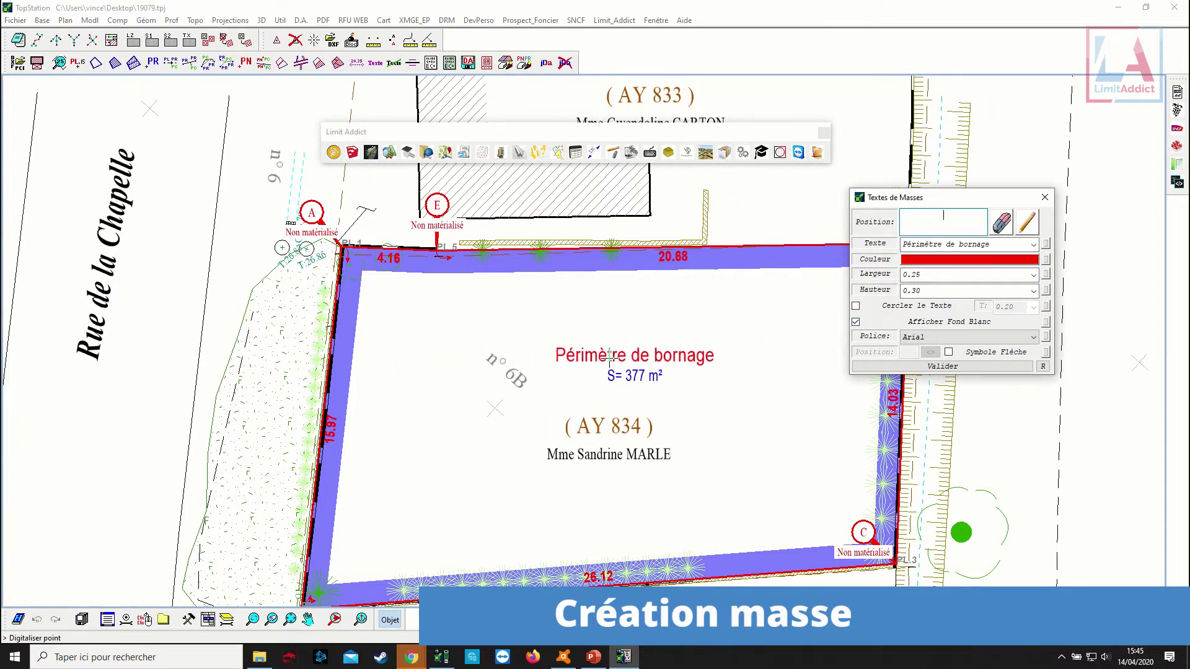
# Position the "Périmètre de bornage" text and area label in the middle of parcel AY 834 and colour the title blue.
pyautogui.click(609, 356)
pyautogui.click(973, 261)
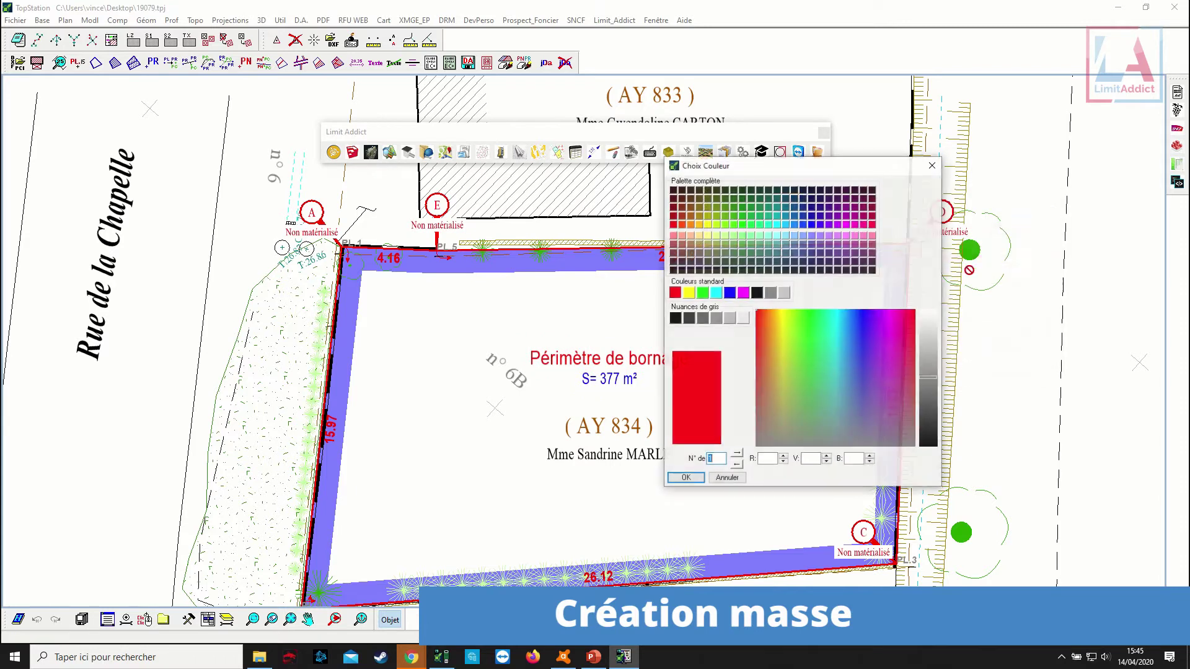
pyautogui.click(729, 292)
pyautogui.click(686, 478)
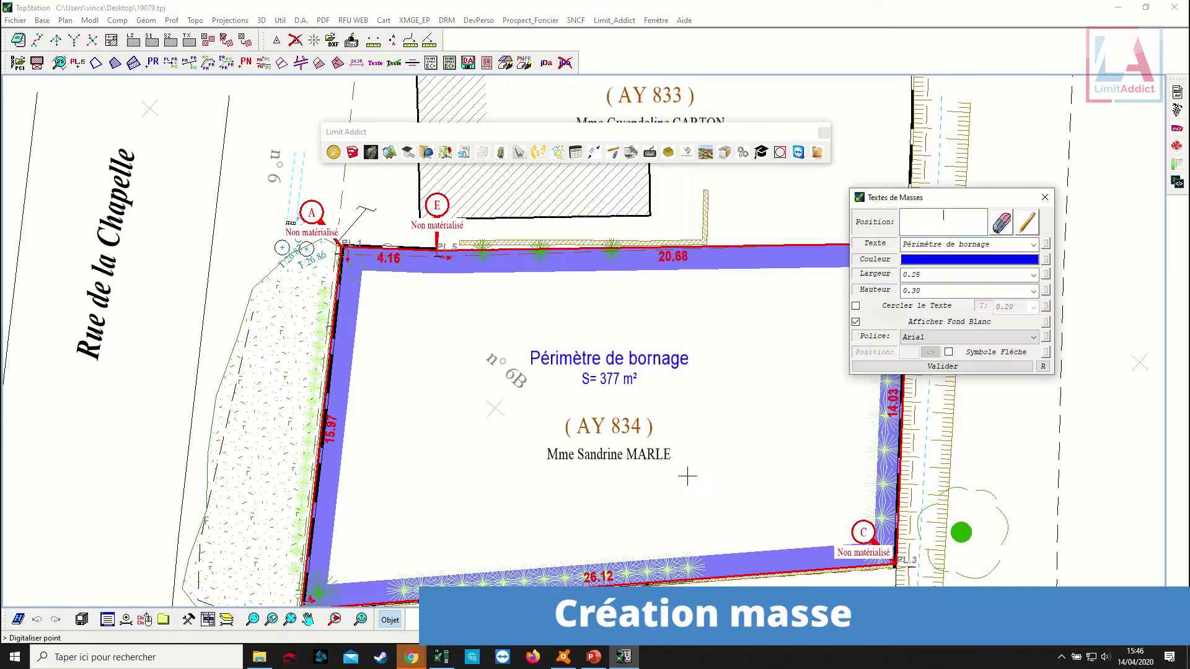
# Erase the "Périmètre de bornage" title together with its area text from parcel AY 834 and validate the mass text settings.
pyautogui.click(1002, 224)
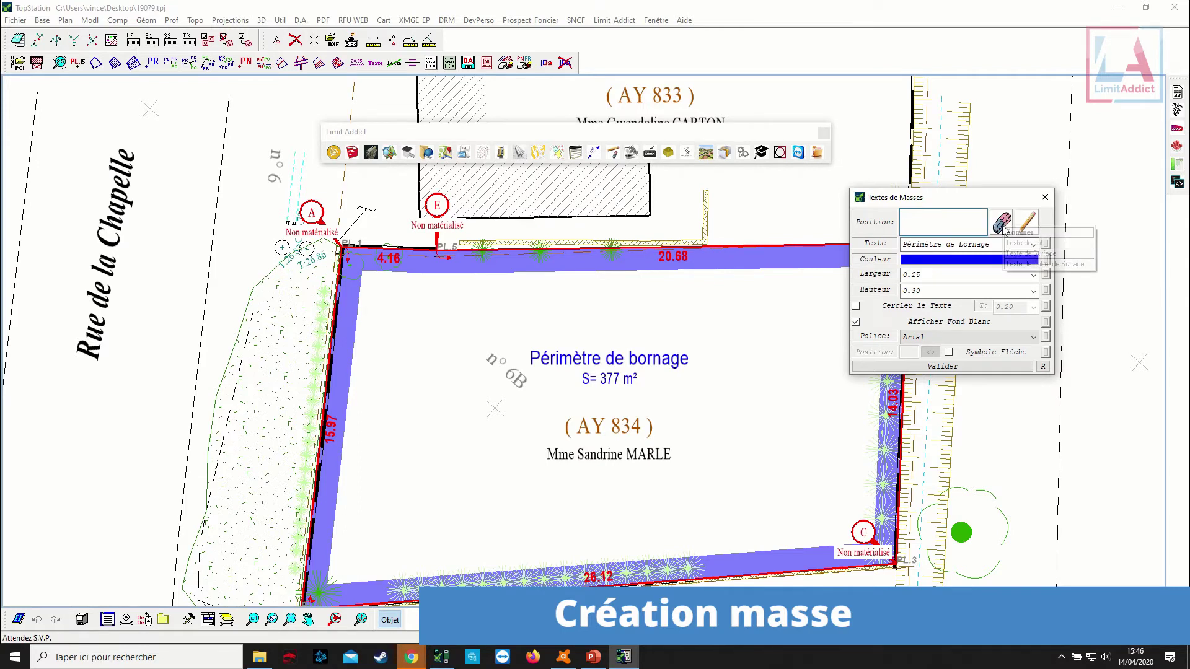
pyautogui.click(1021, 265)
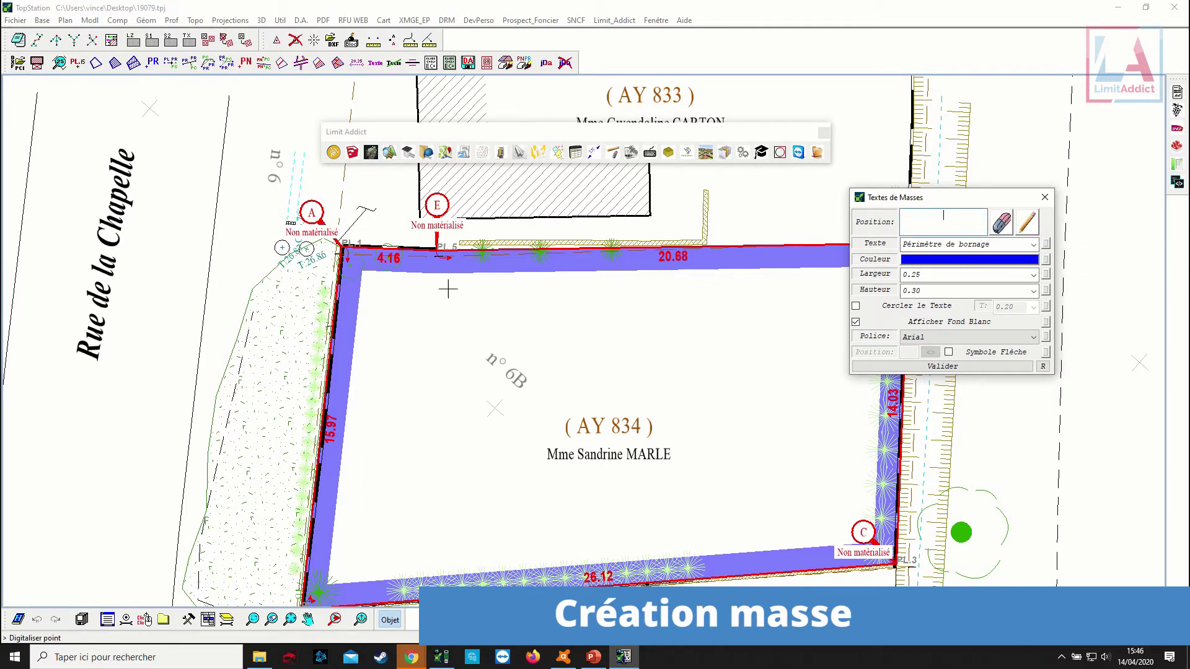
pyautogui.click(943, 366)
# Assign the Domaine Public contour configuration to the 15.97 and 14.03 boundary segments of parcel AY 834.
pyautogui.click(1011, 342)
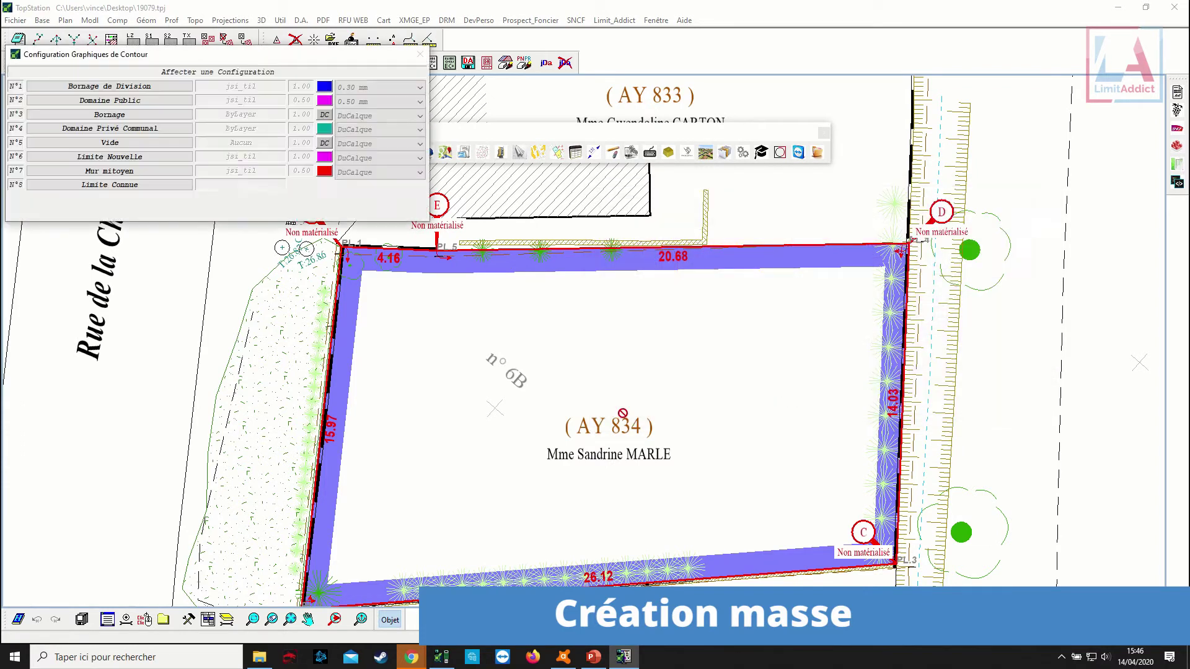
pyautogui.scroll(-4, 504, 390)
pyautogui.scroll(4, 598, 448)
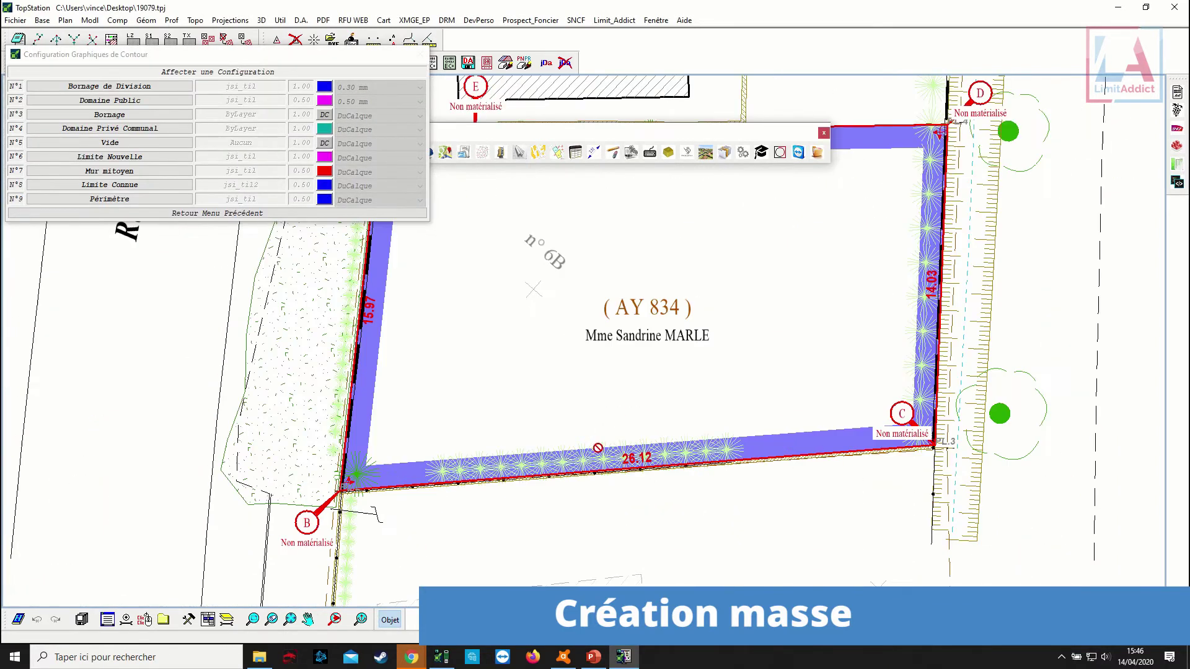
pyautogui.scroll(-1, 682, 298)
pyautogui.scroll(-2, 813, 368)
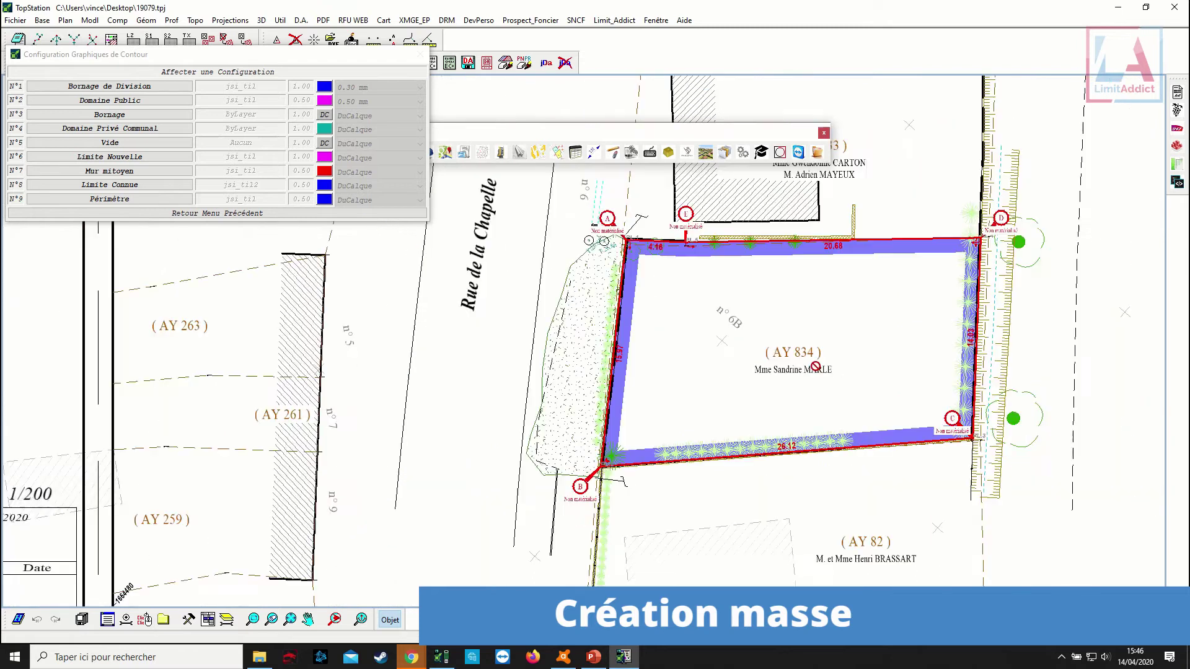
pyautogui.scroll(1, 798, 382)
pyautogui.moveTo(797, 382); pyautogui.dragTo(791, 387, button='middle')
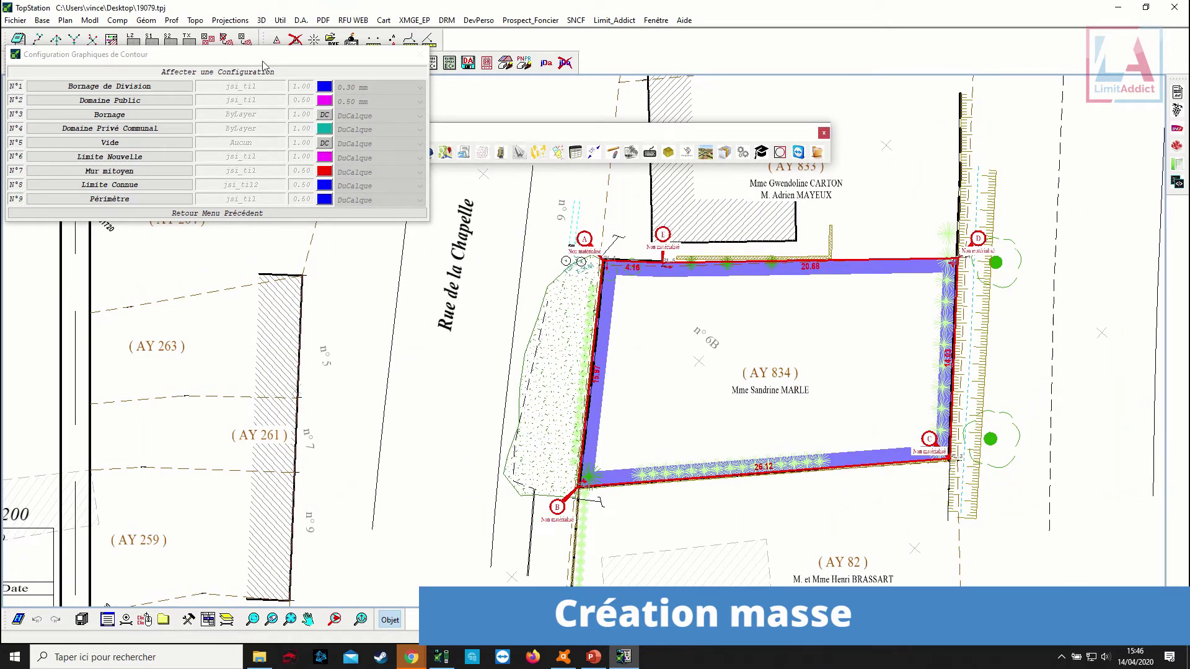
pyautogui.moveTo(262, 64); pyautogui.dragTo(303, 273)
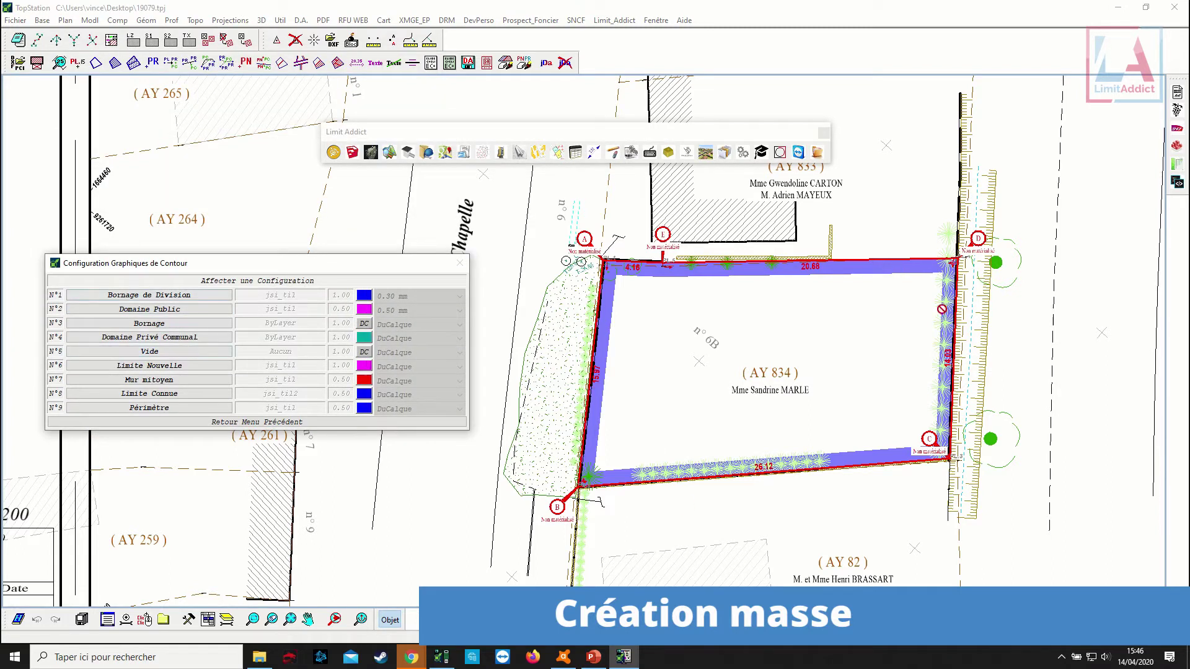
pyautogui.click(175, 314)
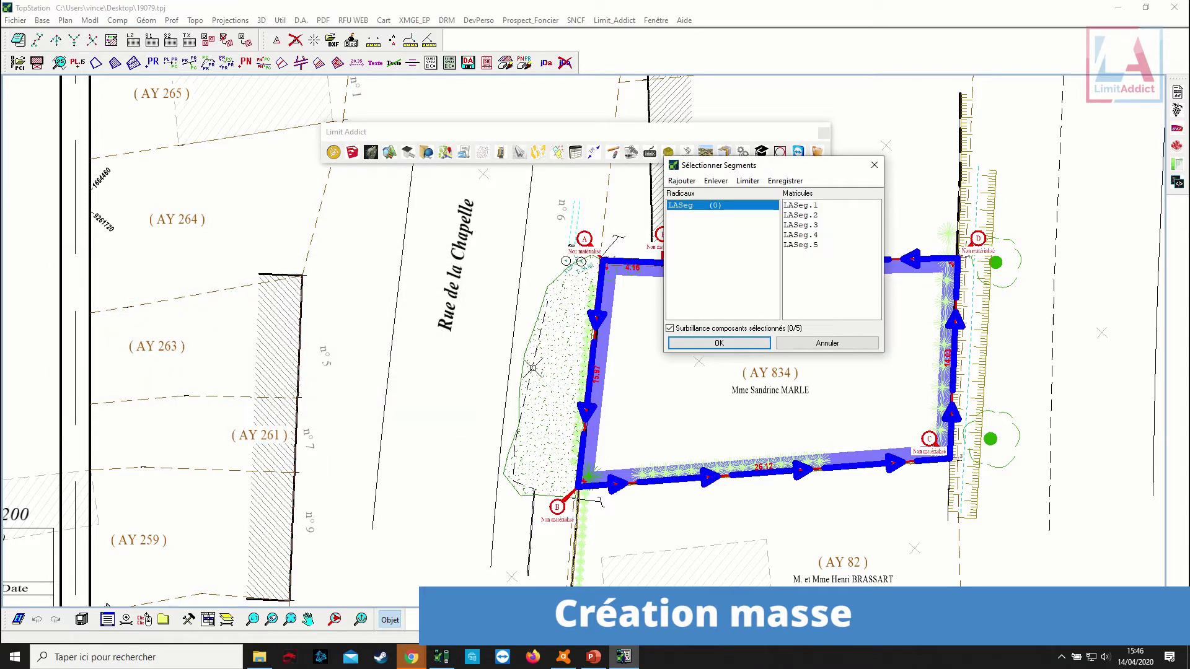
pyautogui.click(584, 371)
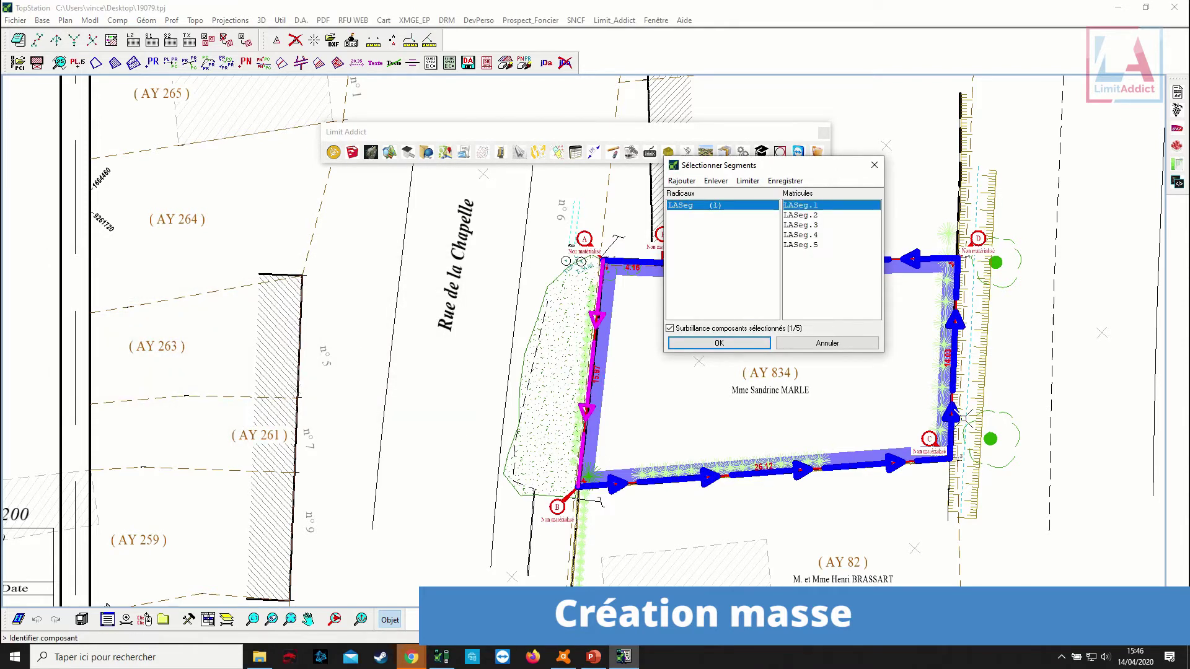
pyautogui.click(952, 386)
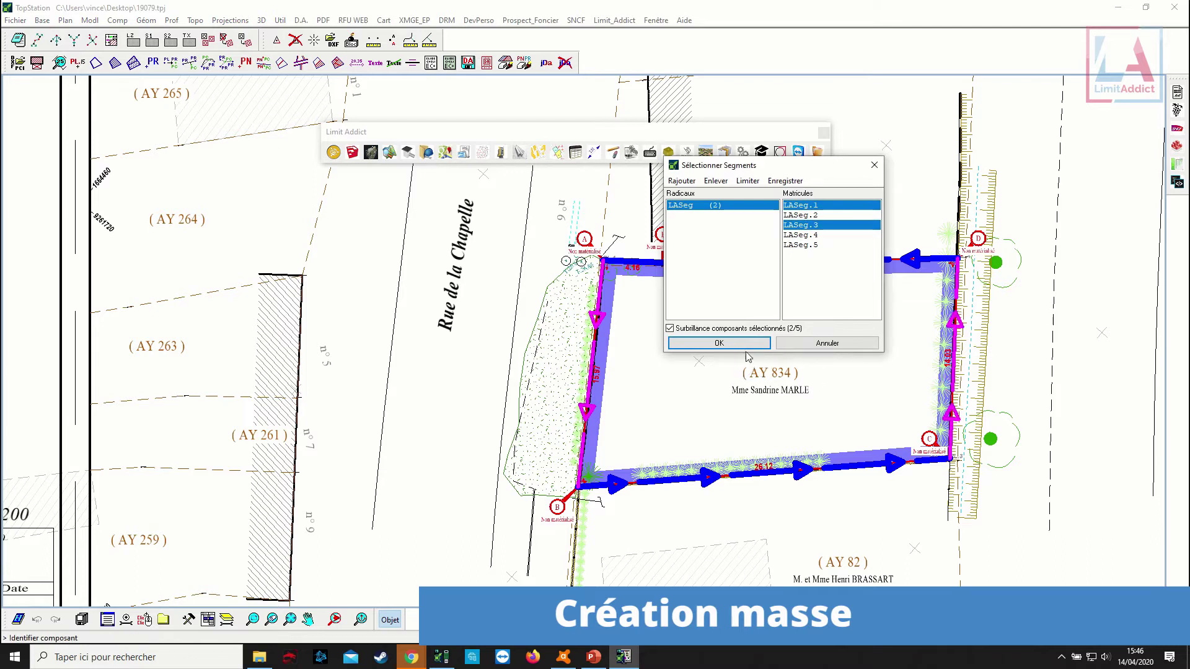
pyautogui.click(743, 345)
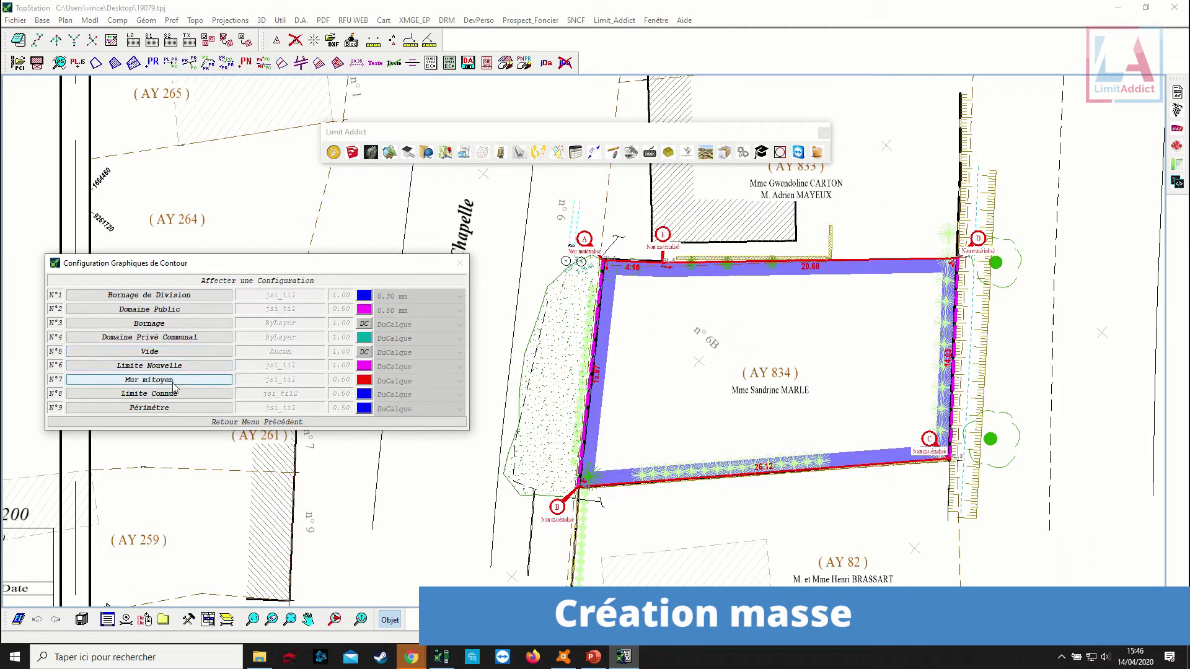
# Assign the Bornage configuration to the 26.12 boundary segment and Limite Connue to the 4.16 and 20.68 segments of parcel AY 834.
pyautogui.click(155, 322)
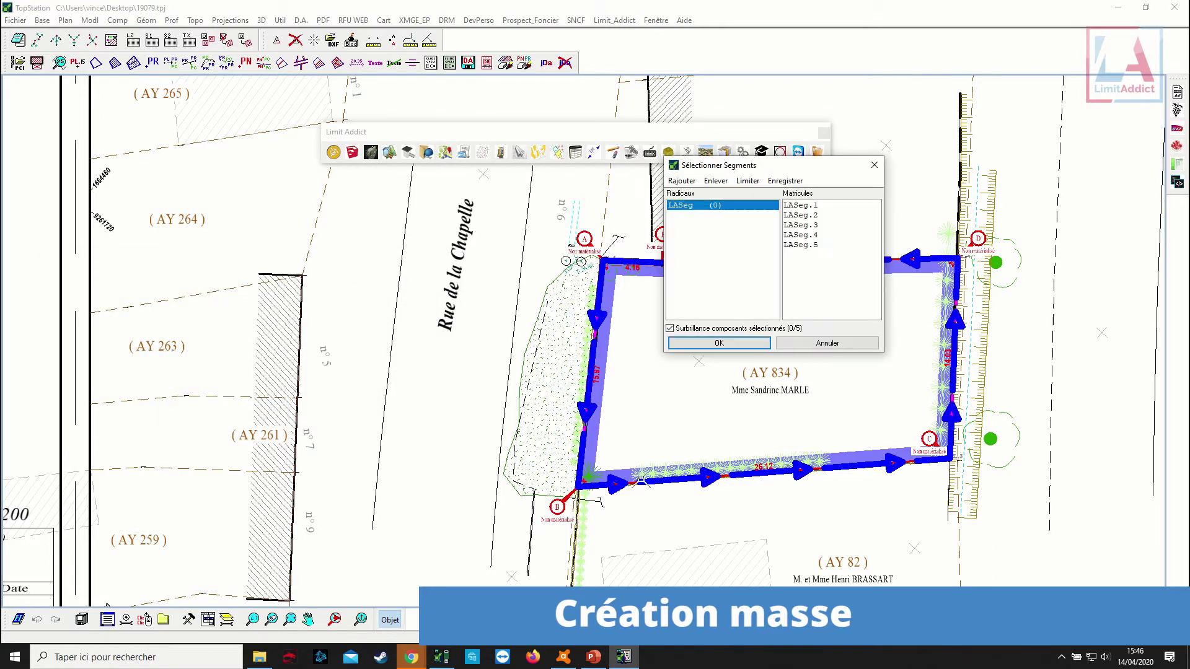
pyautogui.click(719, 343)
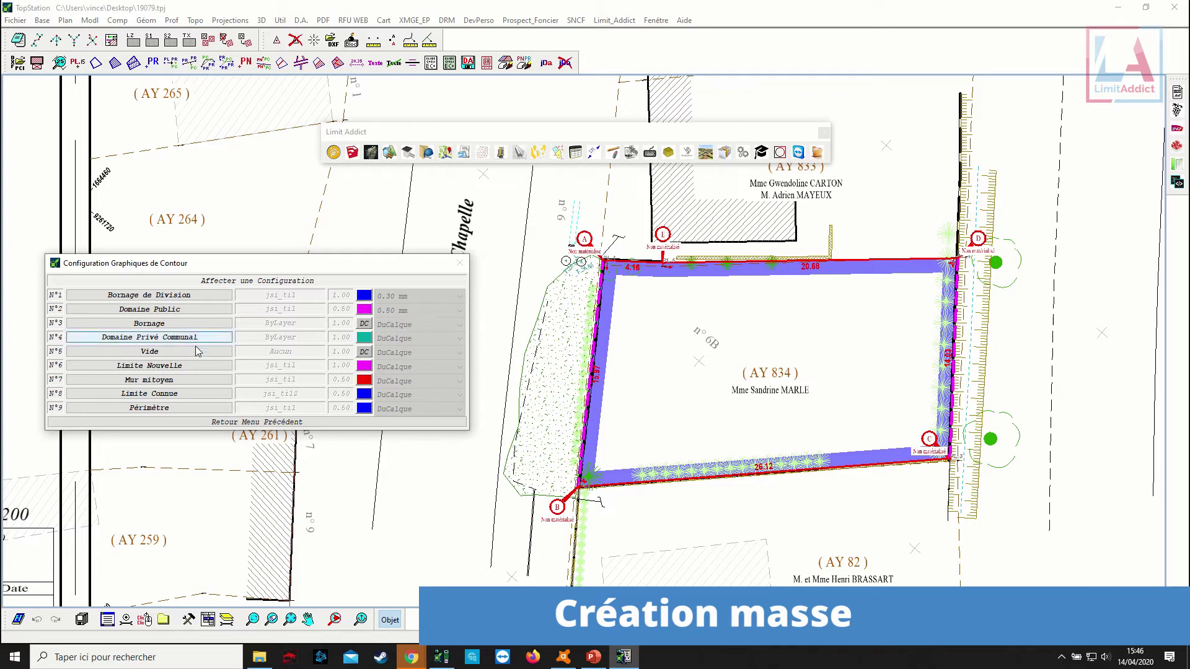
pyautogui.click(235, 391)
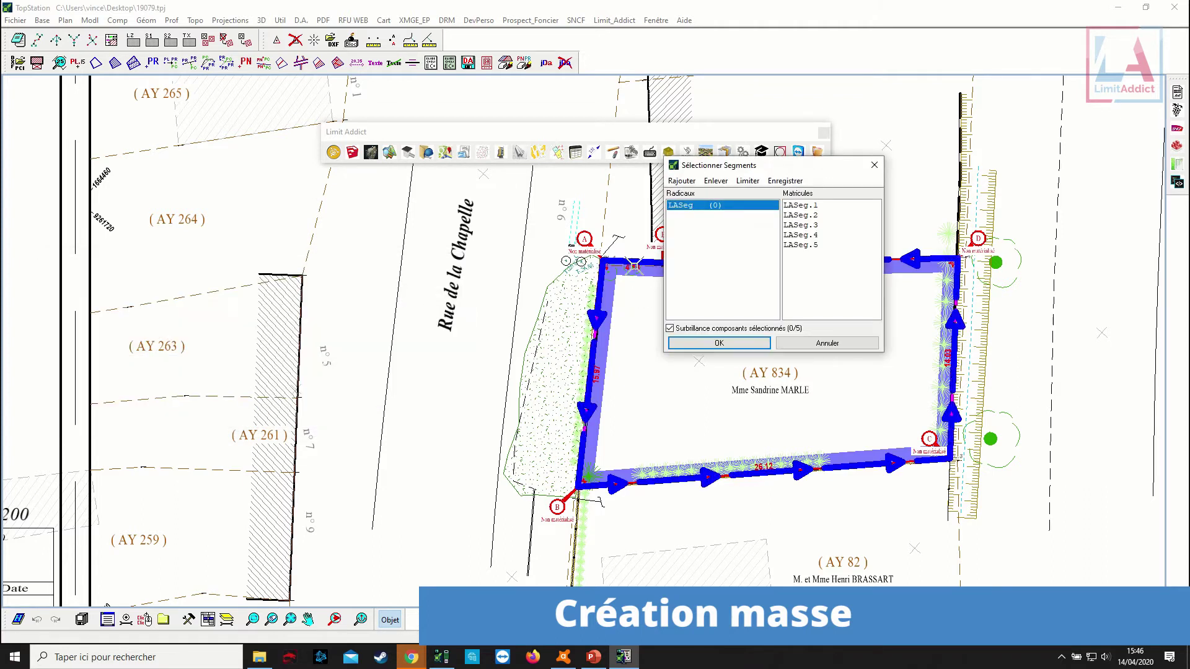
pyautogui.click(925, 261)
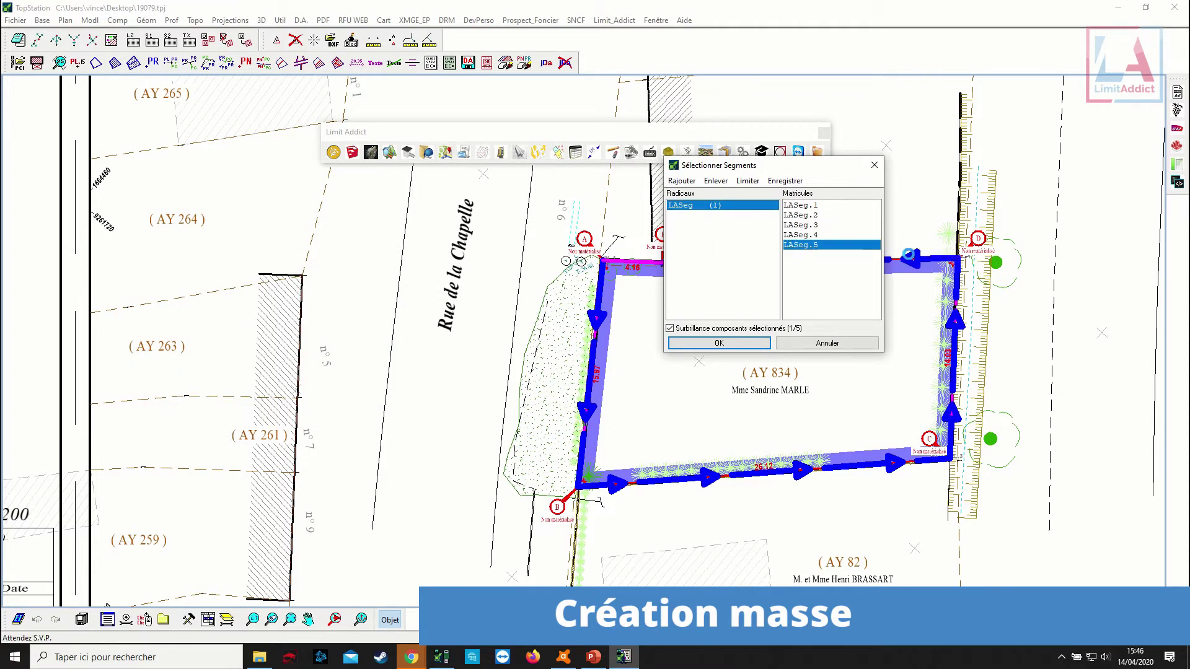
pyautogui.moveTo(797, 166); pyautogui.dragTo(494, 183)
pyautogui.click(416, 360)
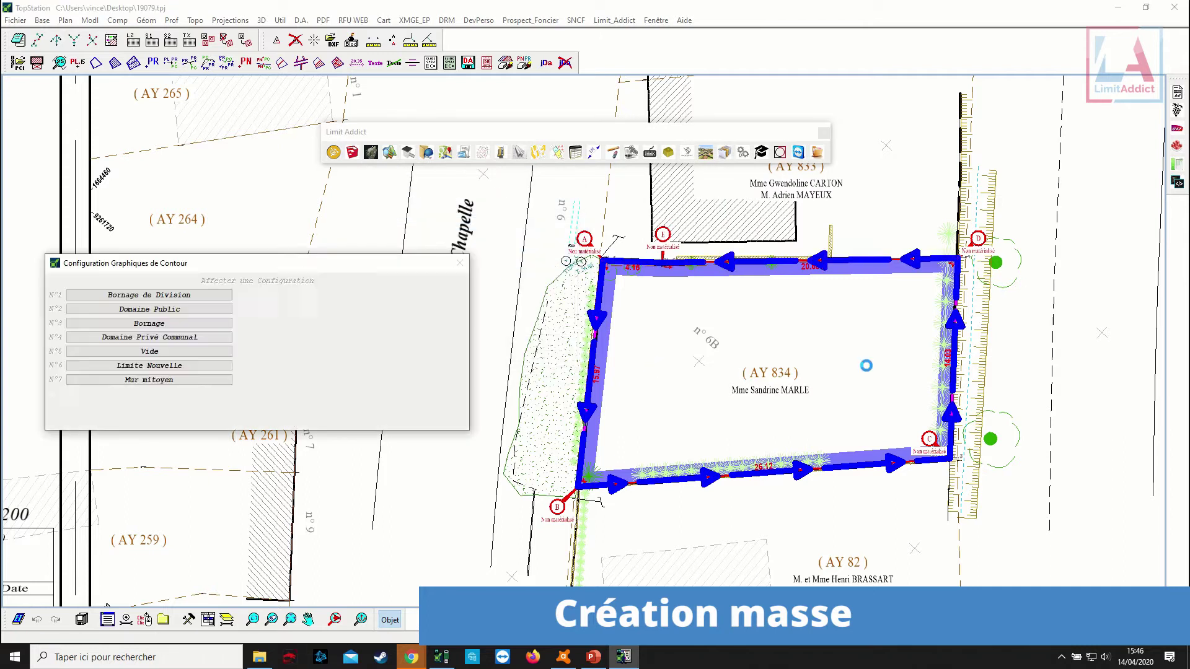
pyautogui.scroll(3, 681, 347)
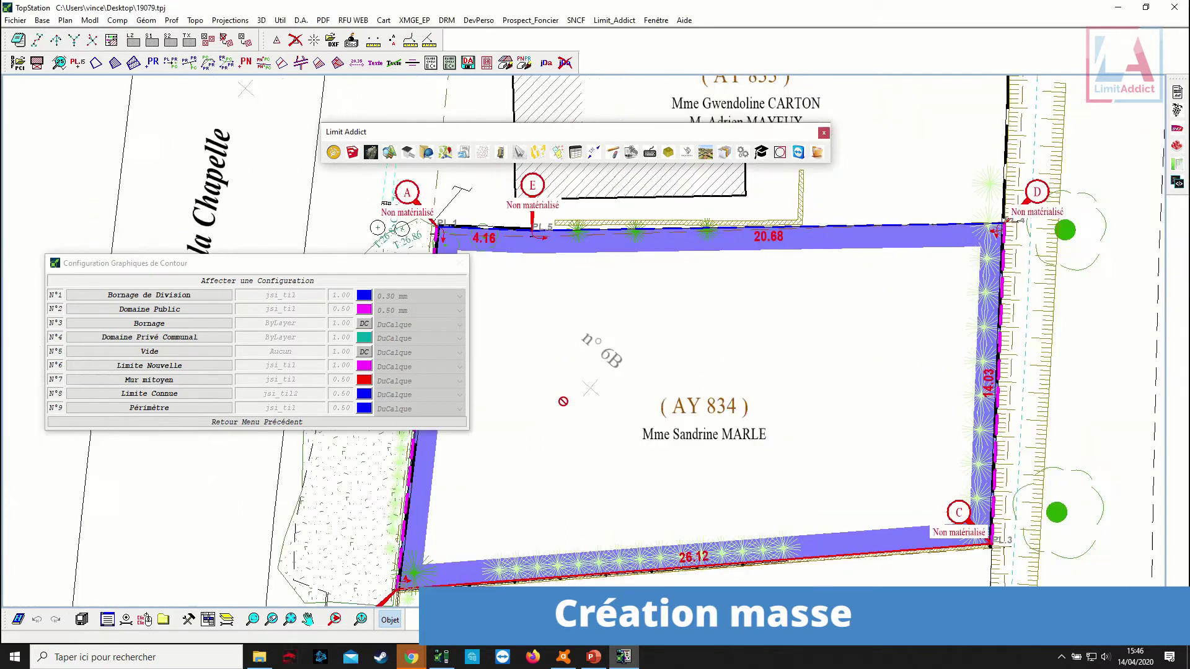
pyautogui.scroll(-4, 694, 412)
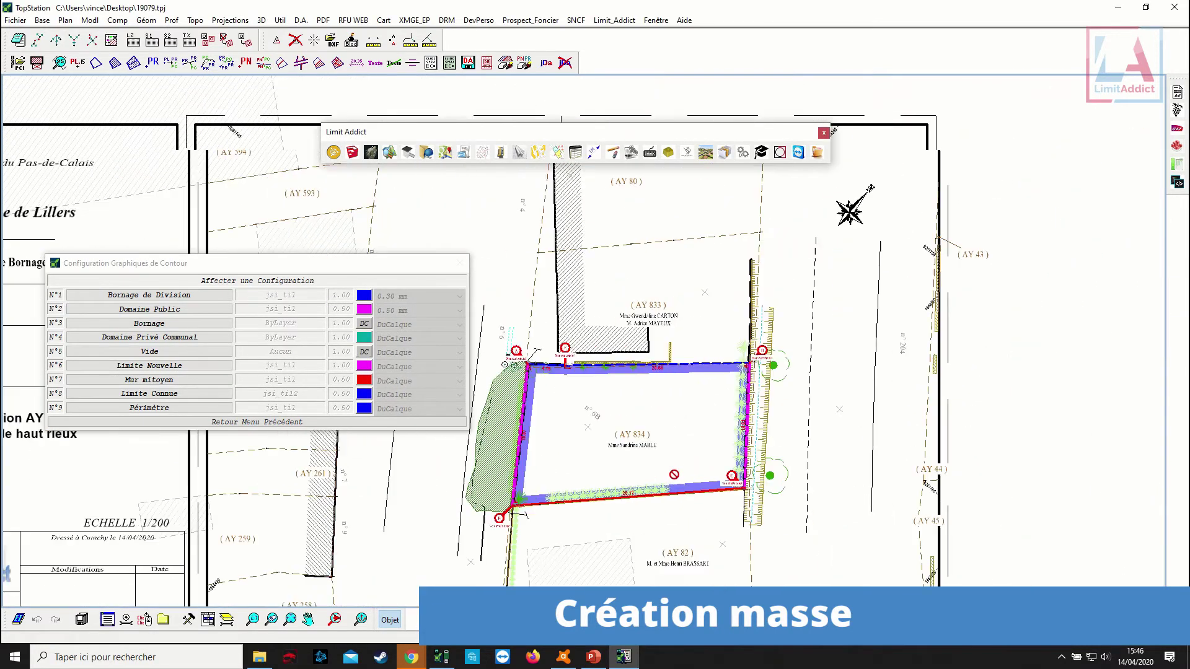
pyautogui.click(302, 423)
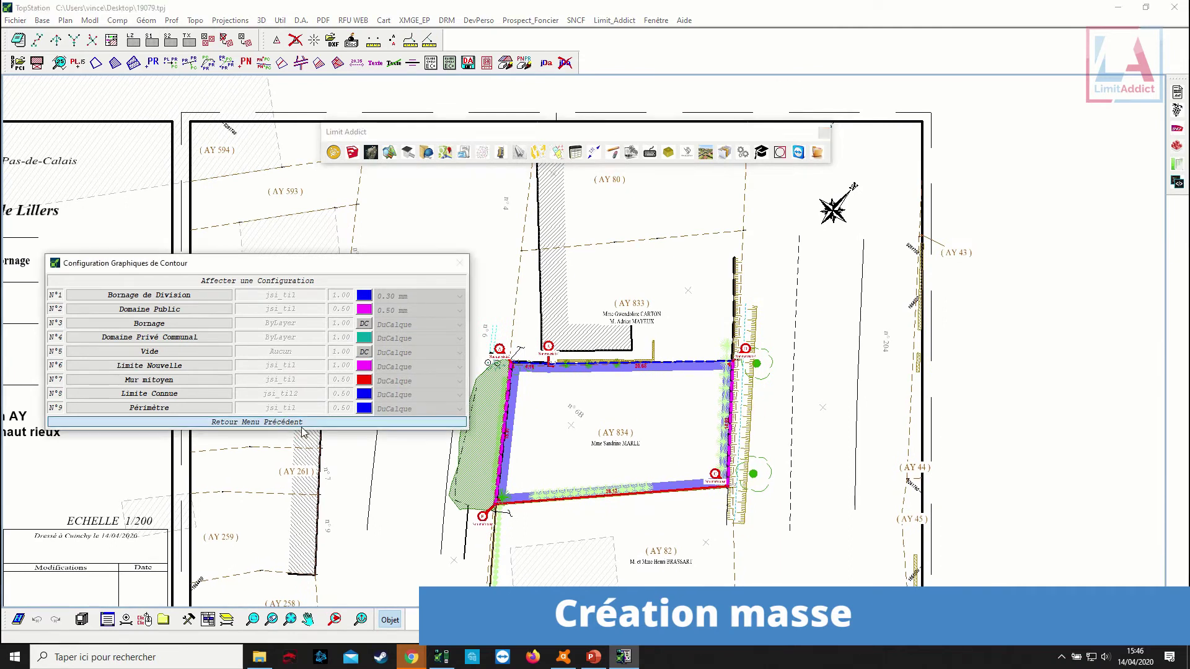
# Create an Opérations Foncières legend containing the elements Domaine Public, Bornage and Limite Connue.
pyautogui.scroll(-2, 614, 471)
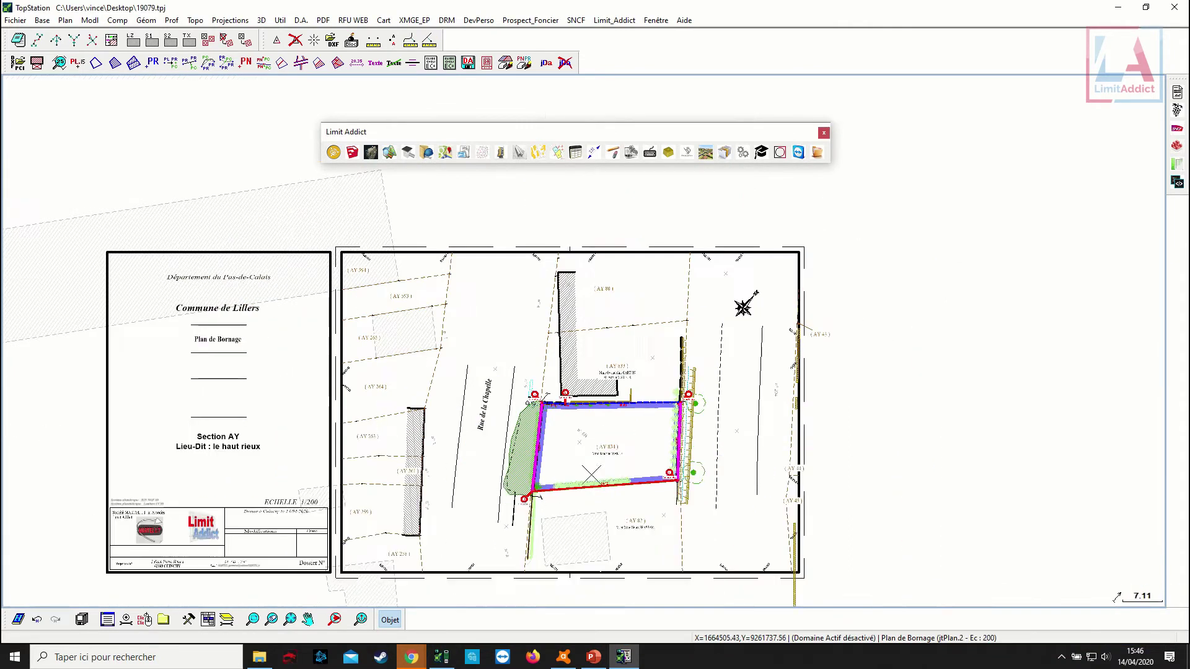
pyautogui.scroll(4, 570, 505)
pyautogui.scroll(-2, 644, 268)
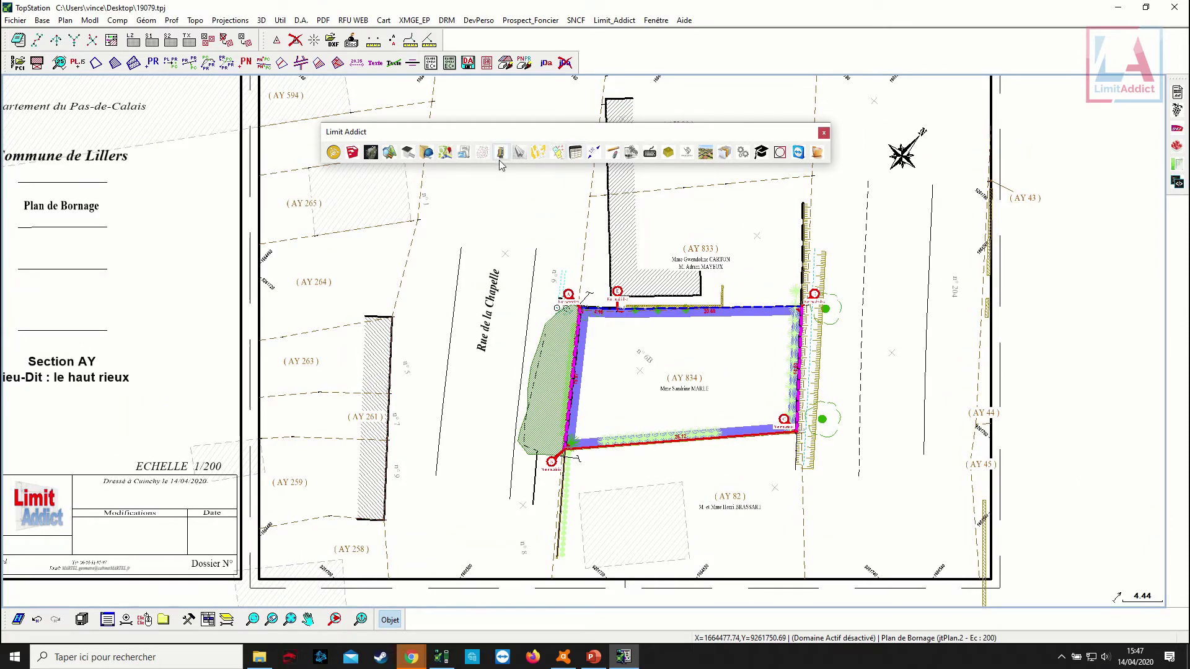
pyautogui.click(520, 154)
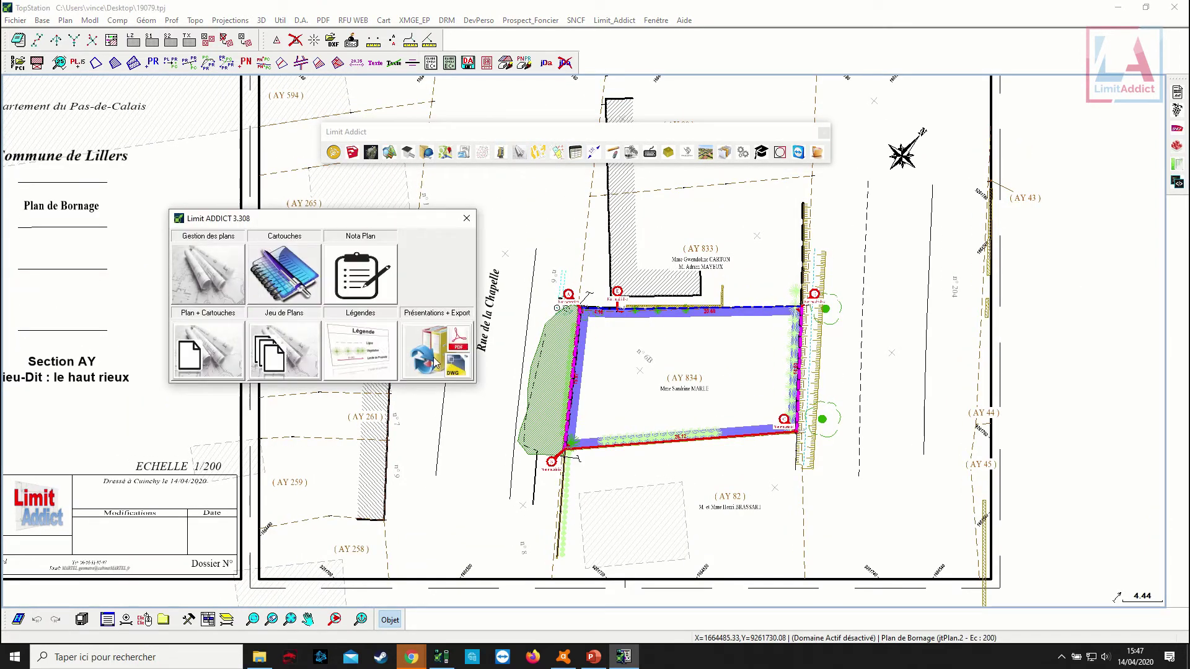
pyautogui.click(362, 355)
pyautogui.click(378, 365)
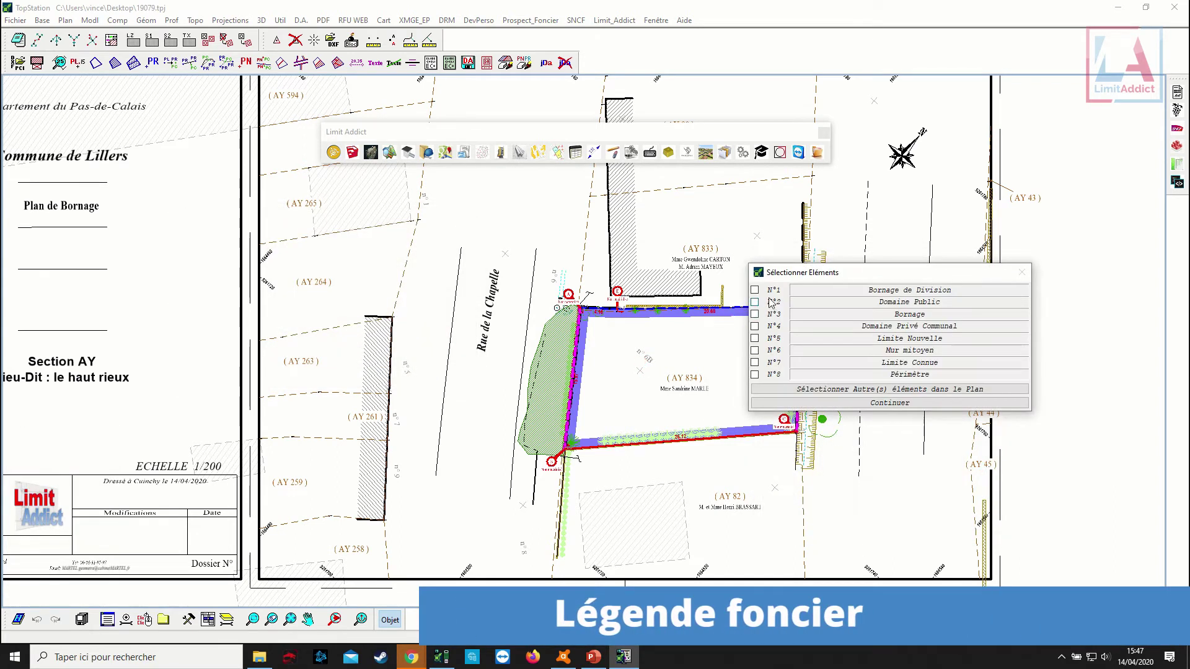
pyautogui.click(757, 302)
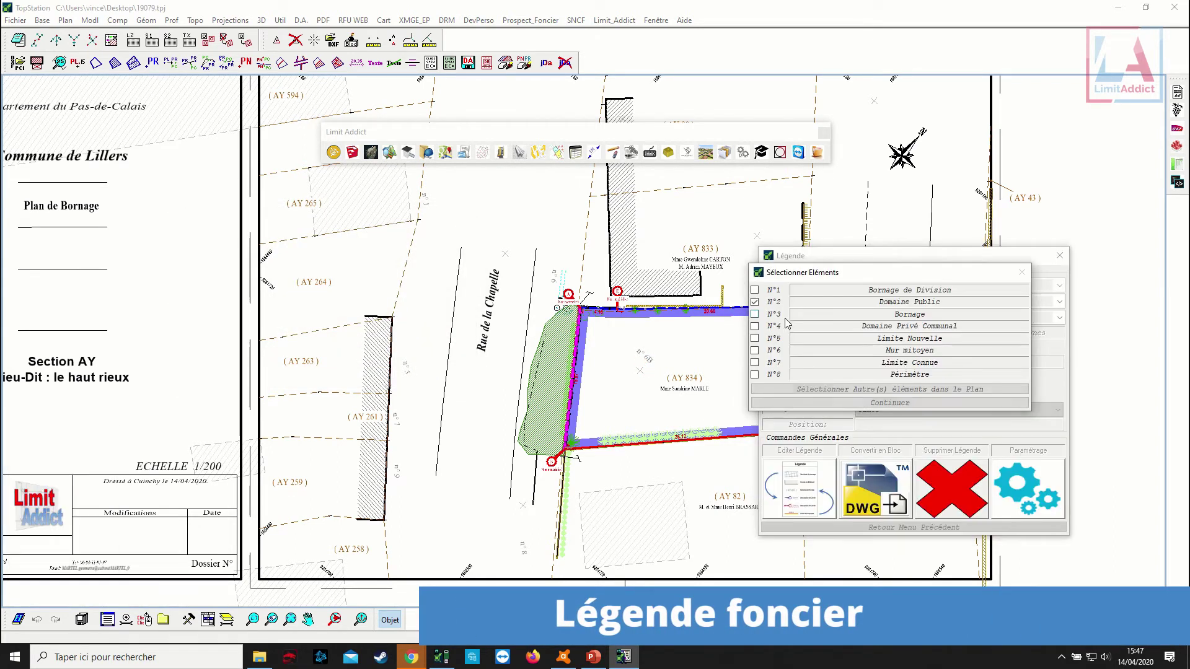
pyautogui.click(757, 315)
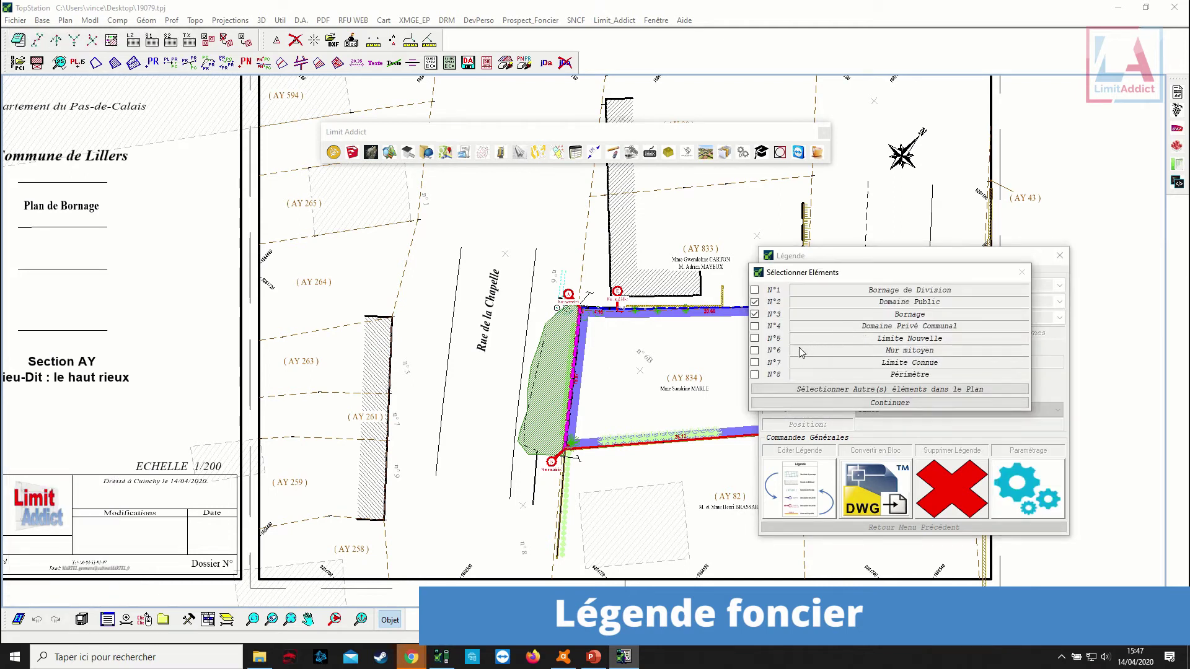
pyautogui.click(756, 363)
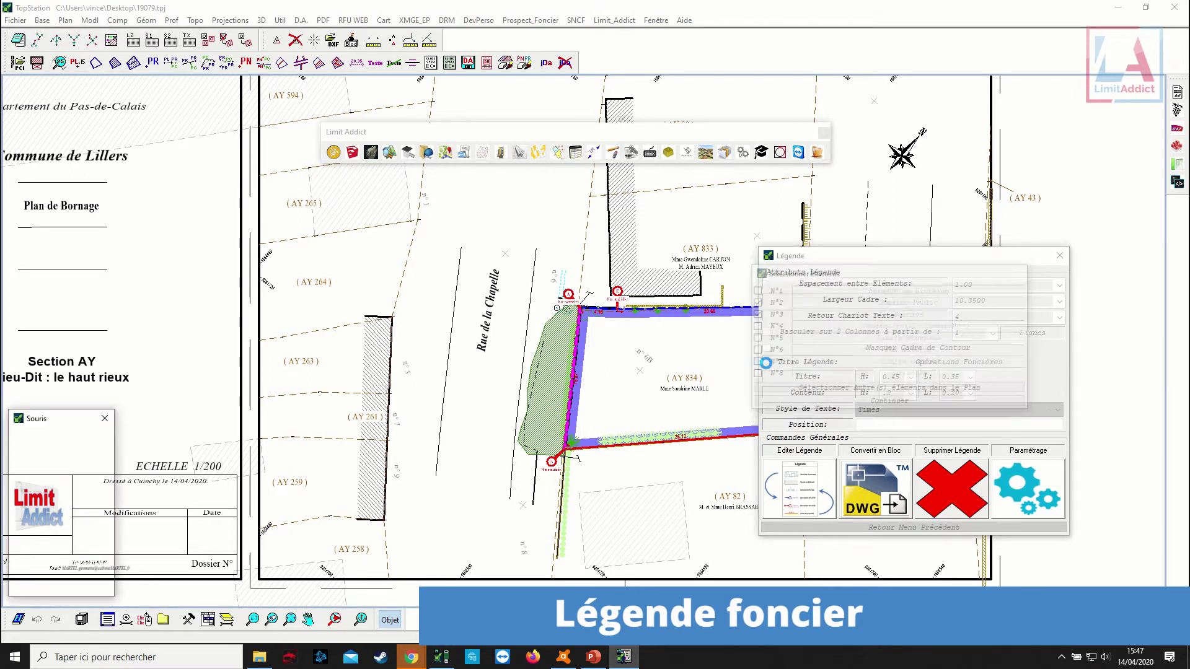
pyautogui.click(849, 407)
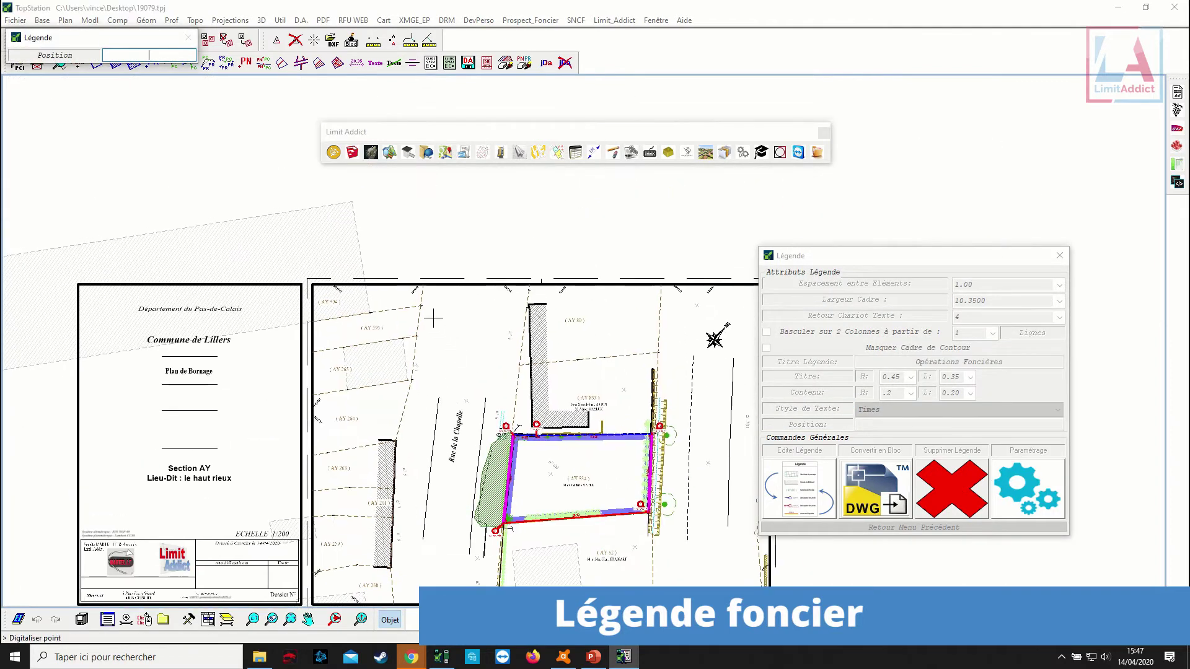
# Place the land operations legend near the plan frame's upper edge between parcels AY 593 and AY 80, and leave the legend settings.
pyautogui.click(438, 319)
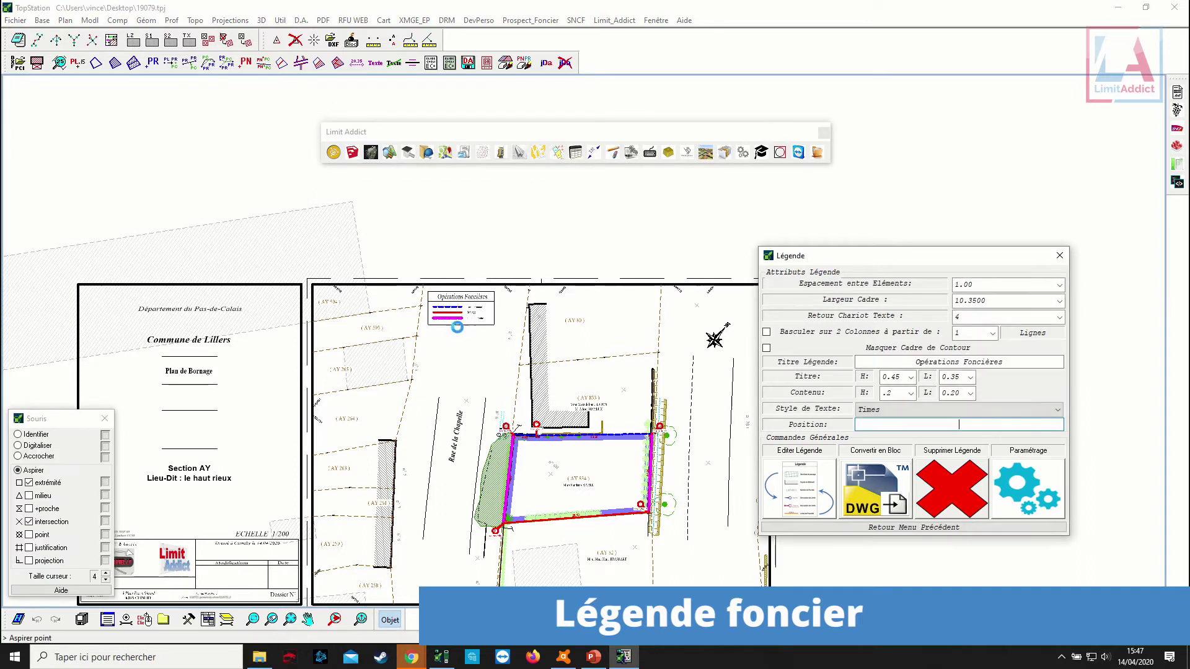
pyautogui.scroll(-4, 521, 284)
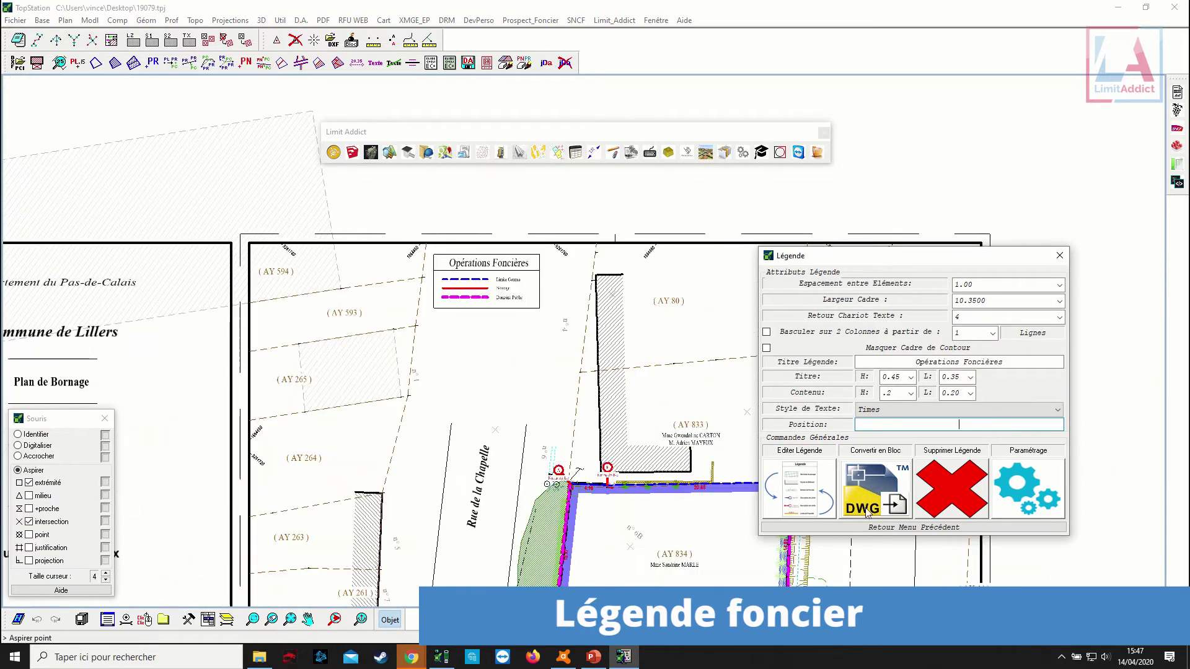
pyautogui.click(915, 528)
pyautogui.click(923, 557)
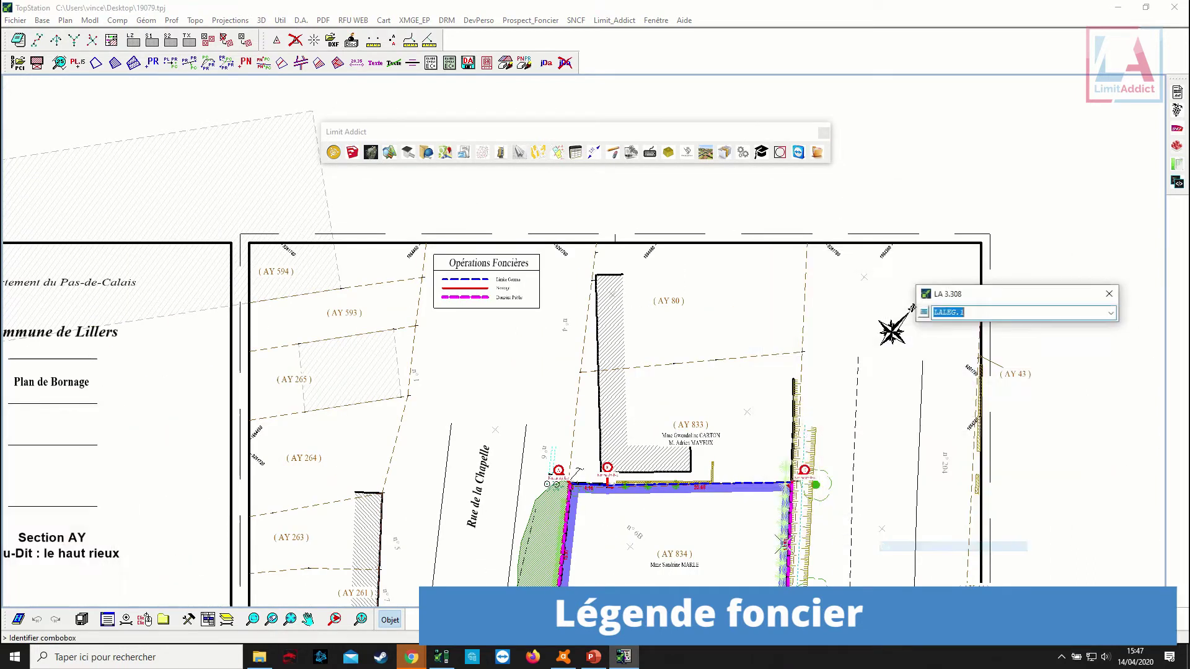
# Edit boundary vertex C of parcel AY 834 and reposition its marker label just below the corner, outside the parcel.
pyautogui.scroll(2, 675, 421)
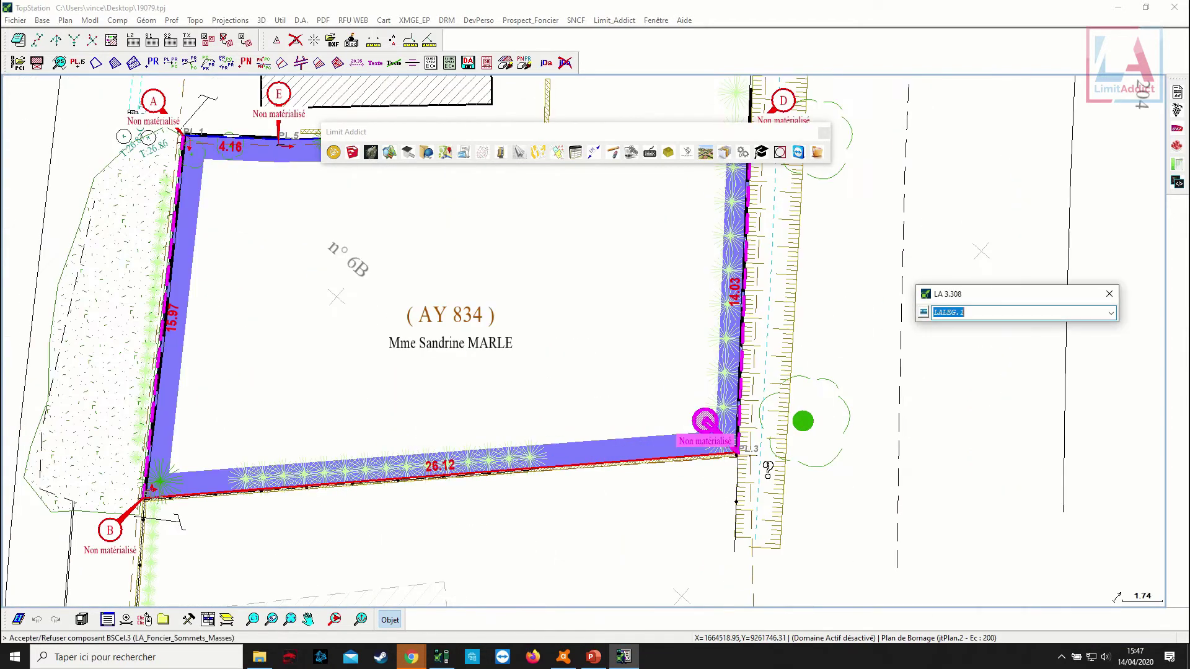
pyautogui.click(767, 485)
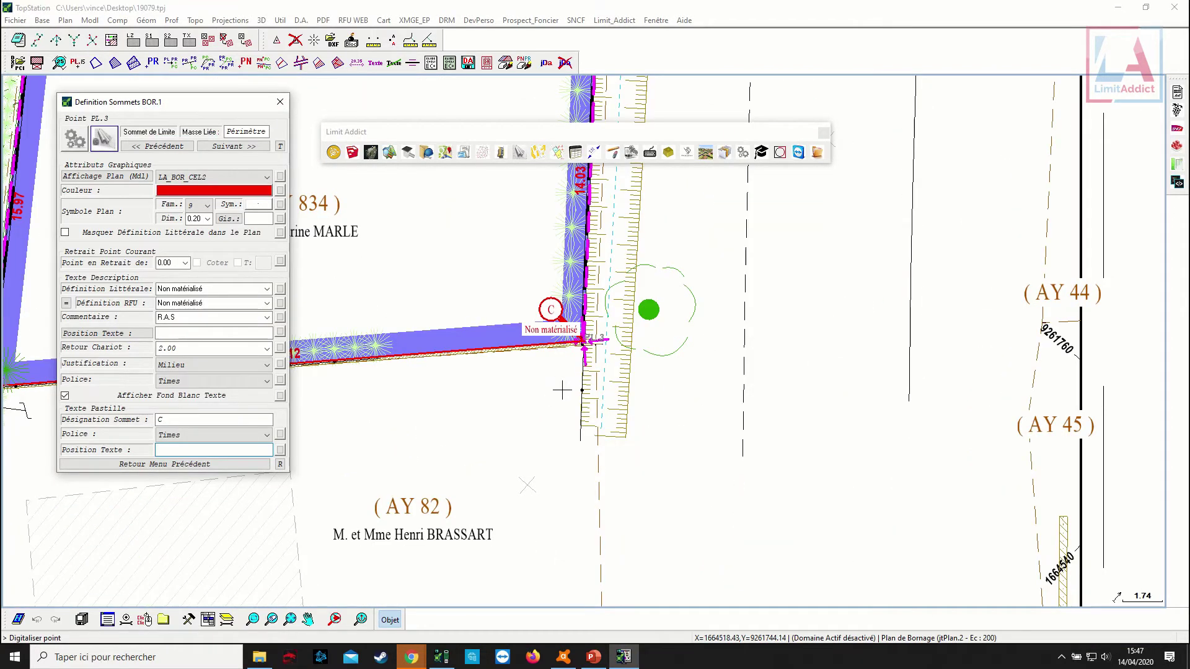
pyautogui.click(561, 390)
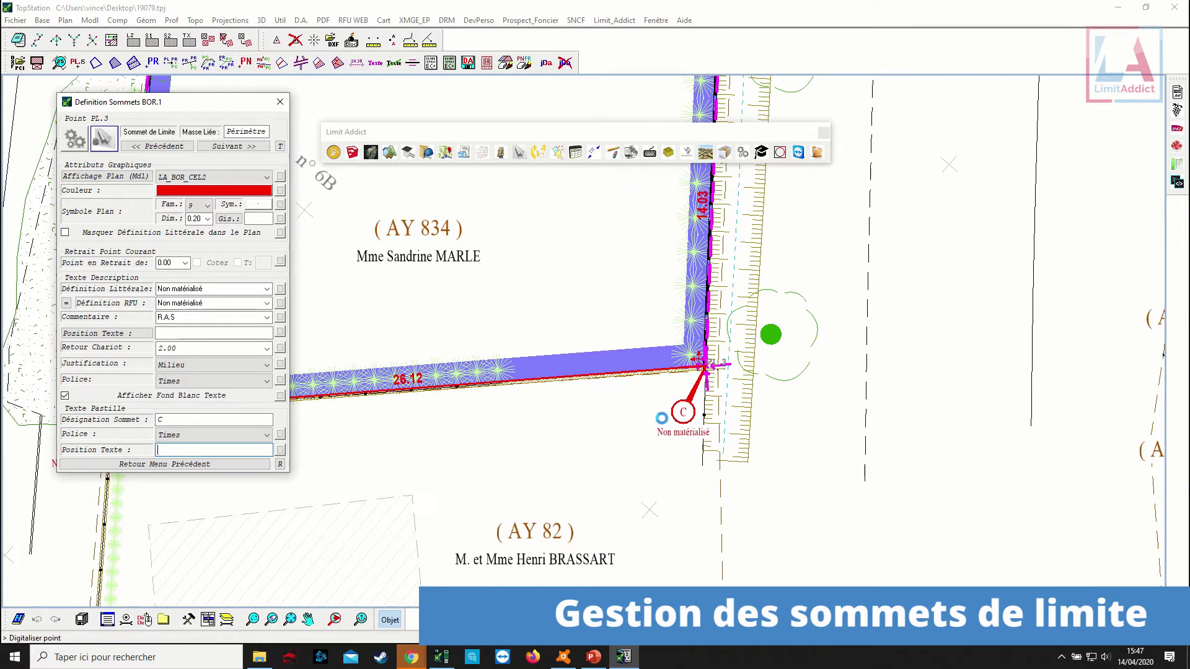
# Set the literal definition of boundary vertex C at parcel AY 834's corner to Trace de peinture.
pyautogui.scroll(2, 662, 420)
pyautogui.moveTo(716, 426); pyautogui.dragTo(797, 444, button='middle')
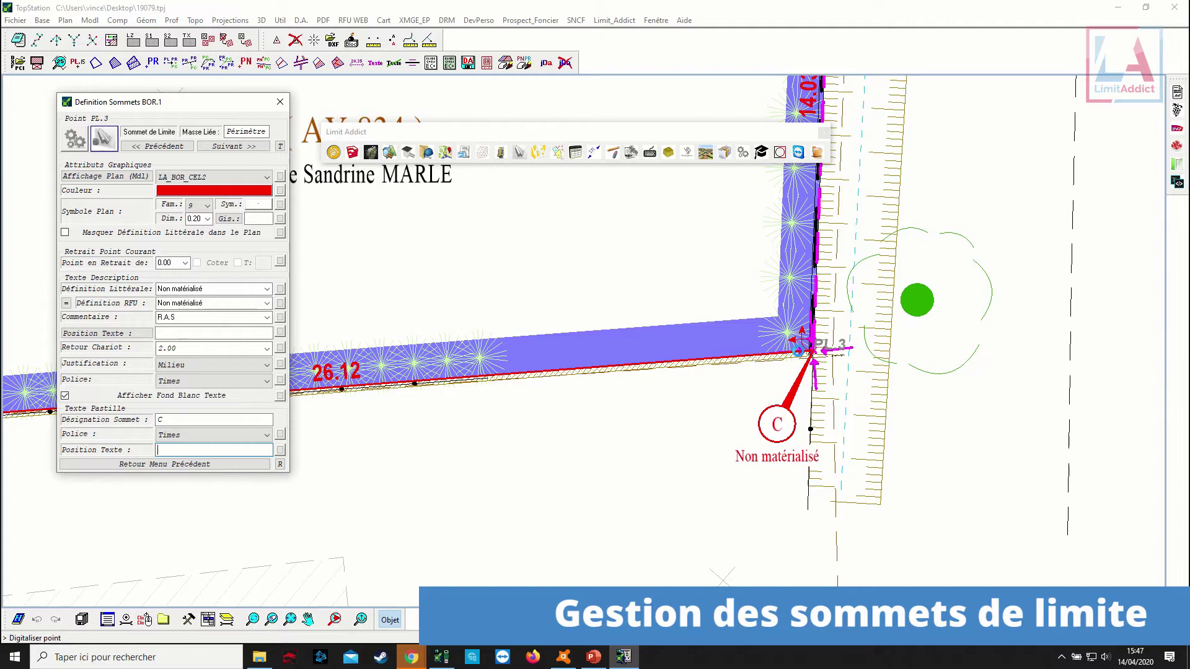
pyautogui.scroll(3, 798, 351)
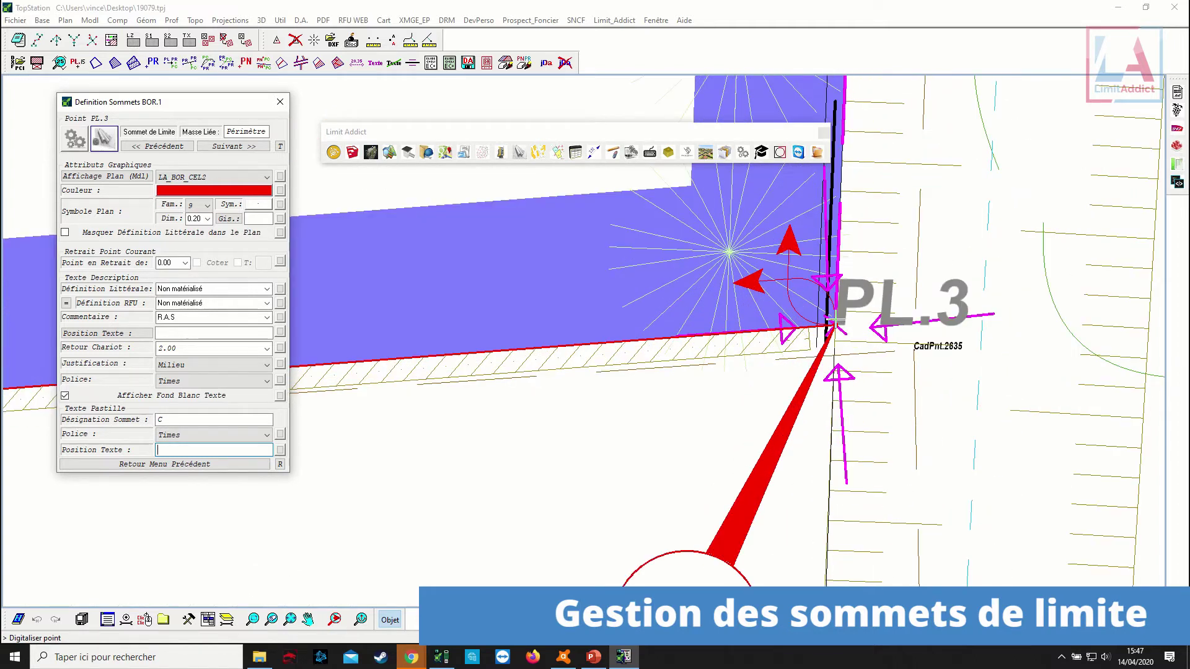
pyautogui.scroll(-1, 834, 326)
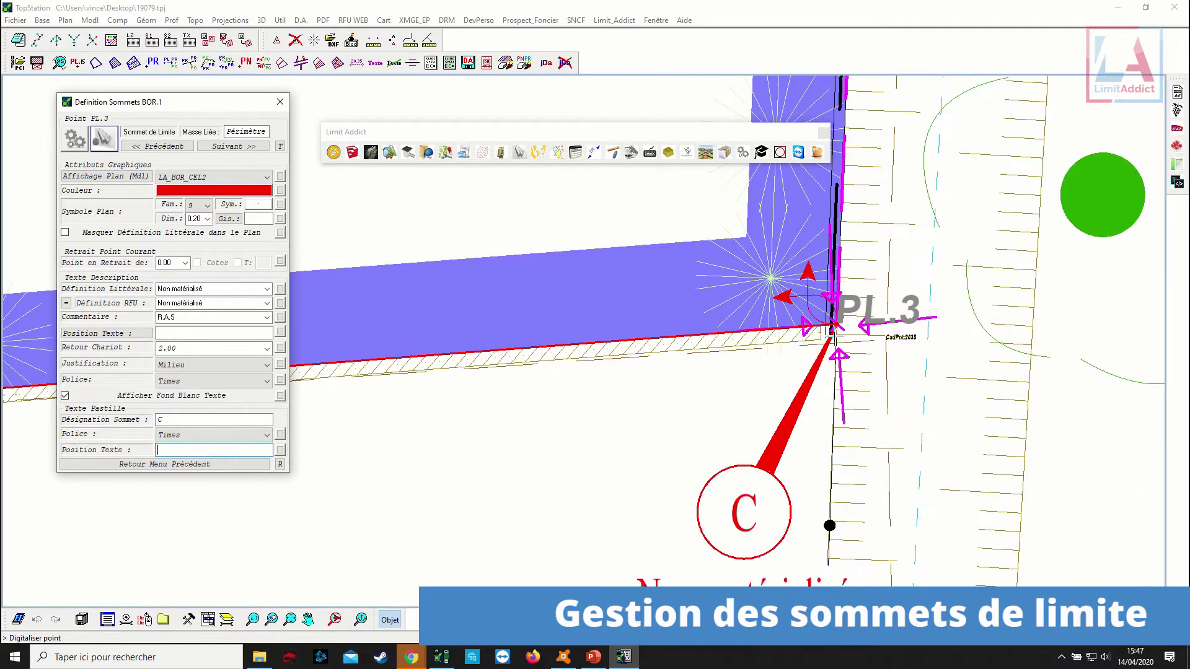
pyautogui.click(243, 287)
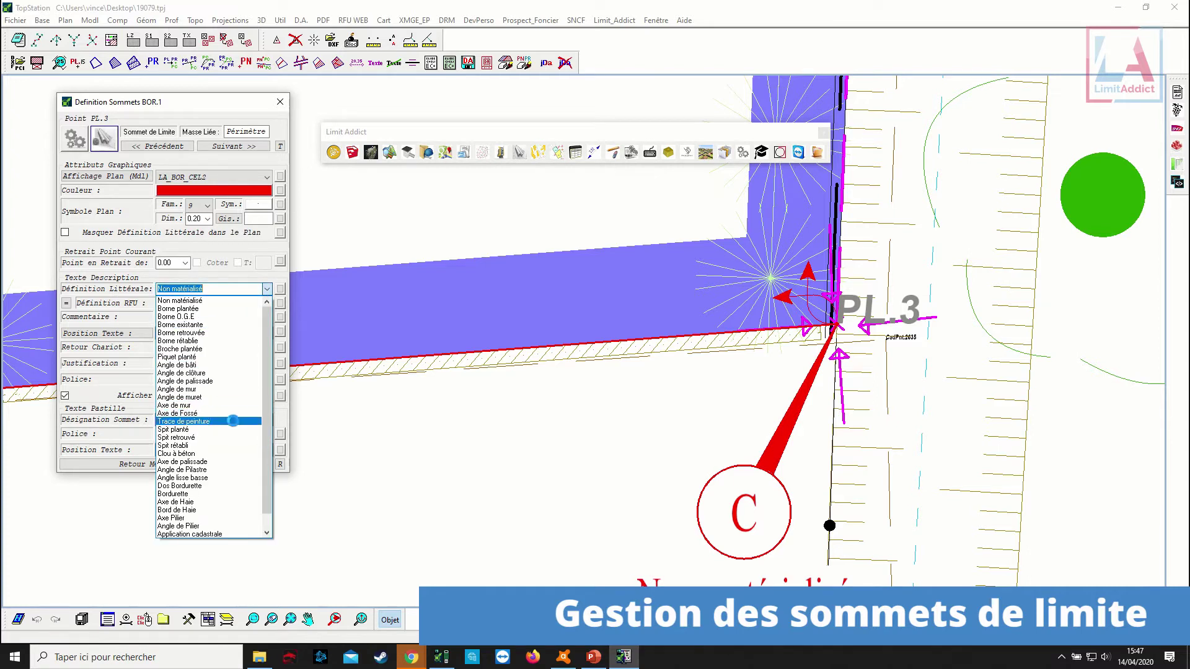
pyautogui.click(233, 420)
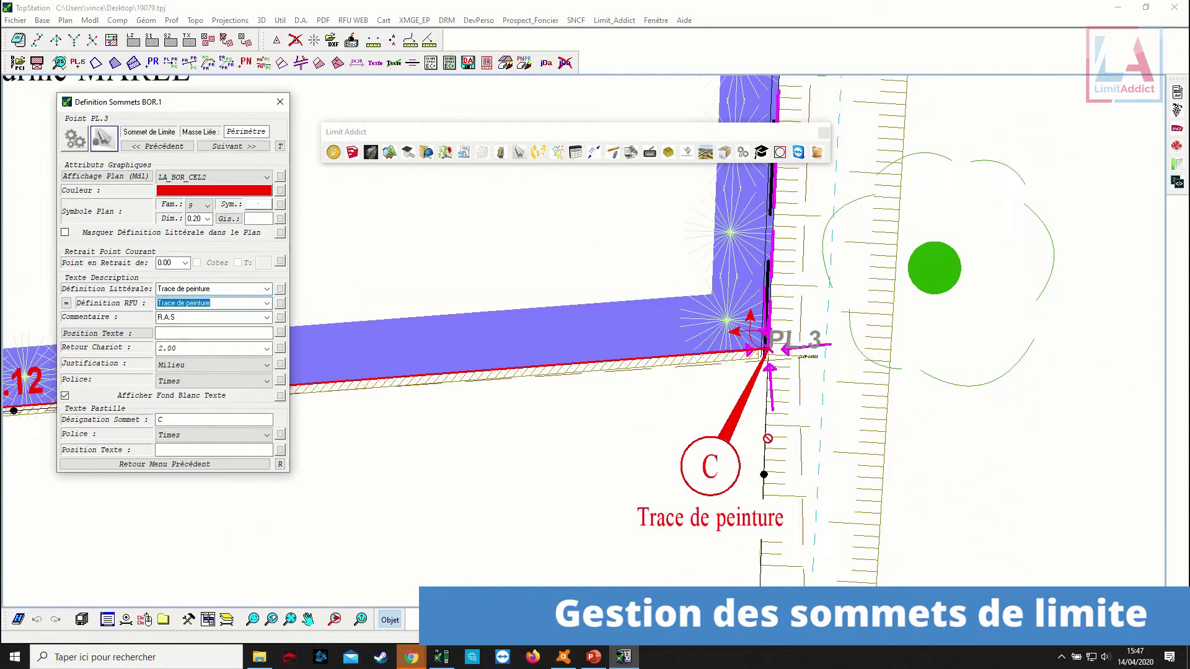
# Advance to boundary vertex D and set its literal definition to Trace de peinture.
pyautogui.click(226, 146)
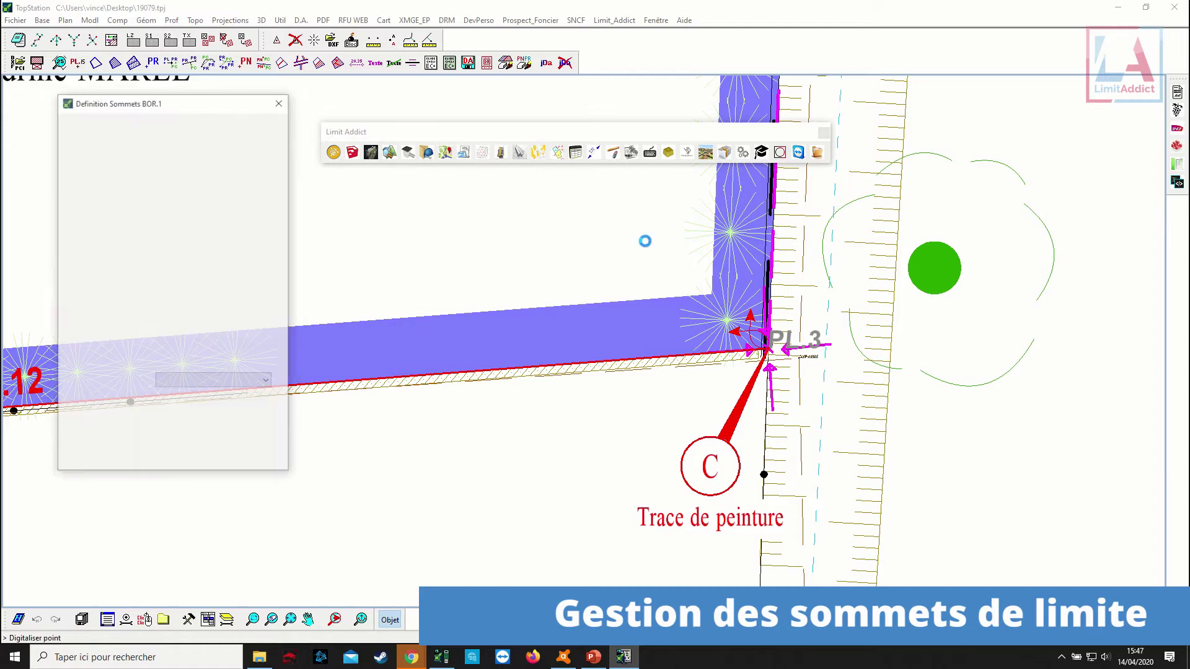
pyautogui.scroll(3, 614, 335)
pyautogui.scroll(2, 585, 365)
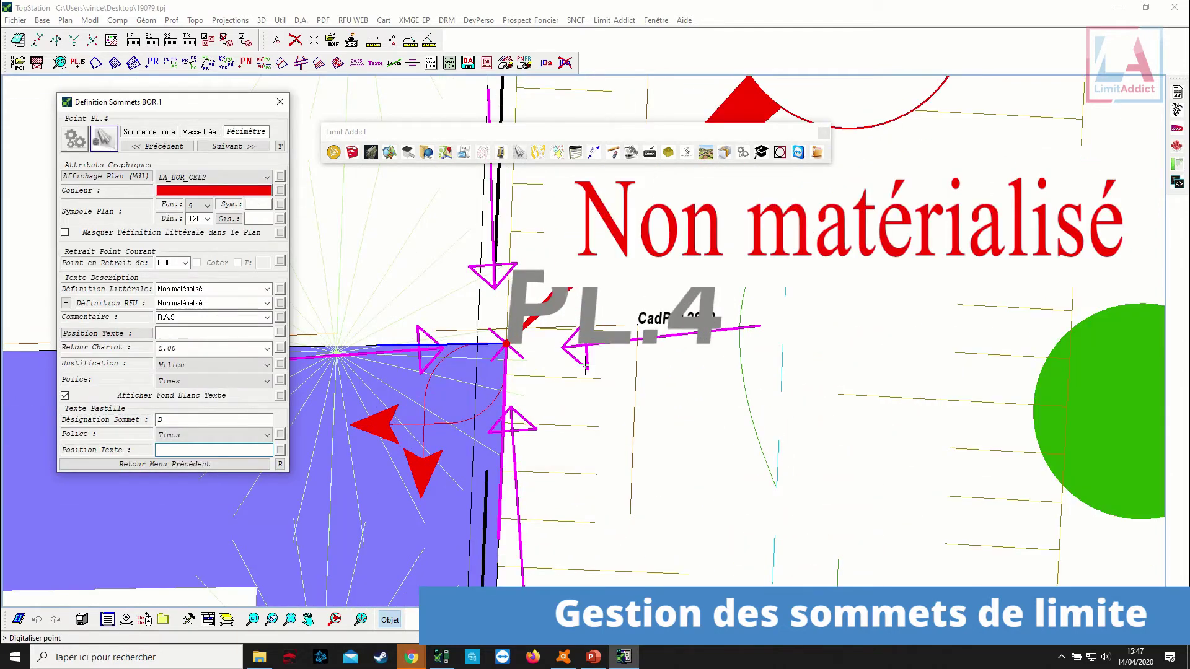
pyautogui.scroll(-2, 585, 365)
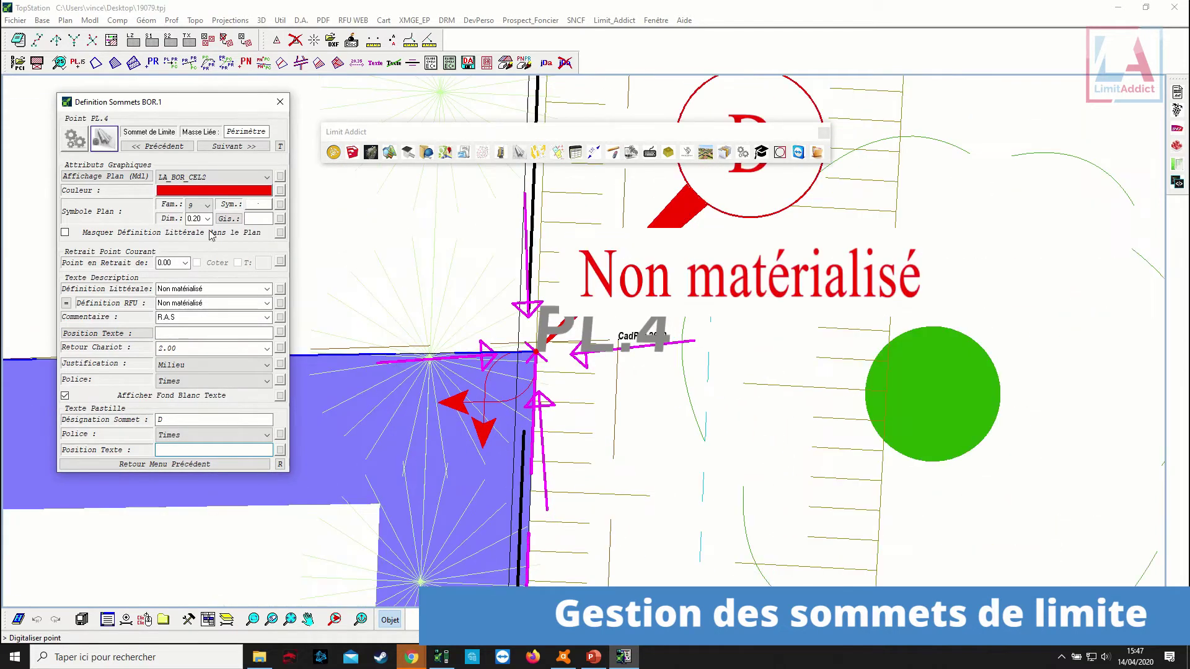
pyautogui.click(266, 289)
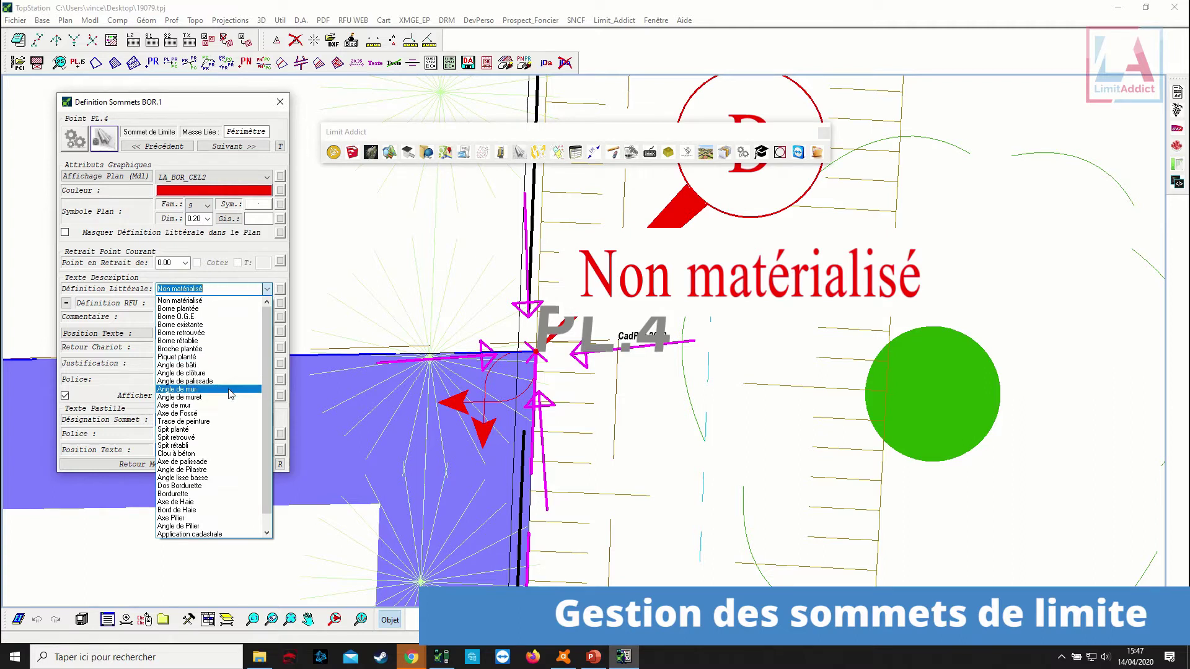
pyautogui.click(217, 422)
# Advance to boundary vertex E and set its literal definition to Angle de palissade.
pyautogui.click(233, 146)
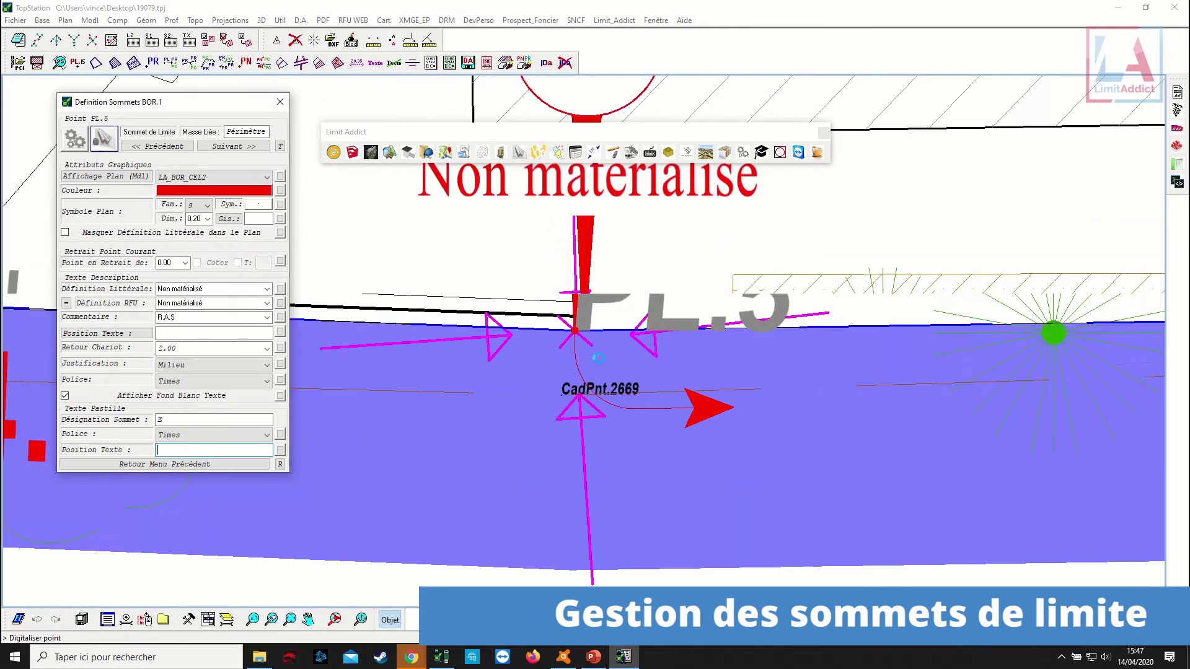
pyautogui.click(267, 289)
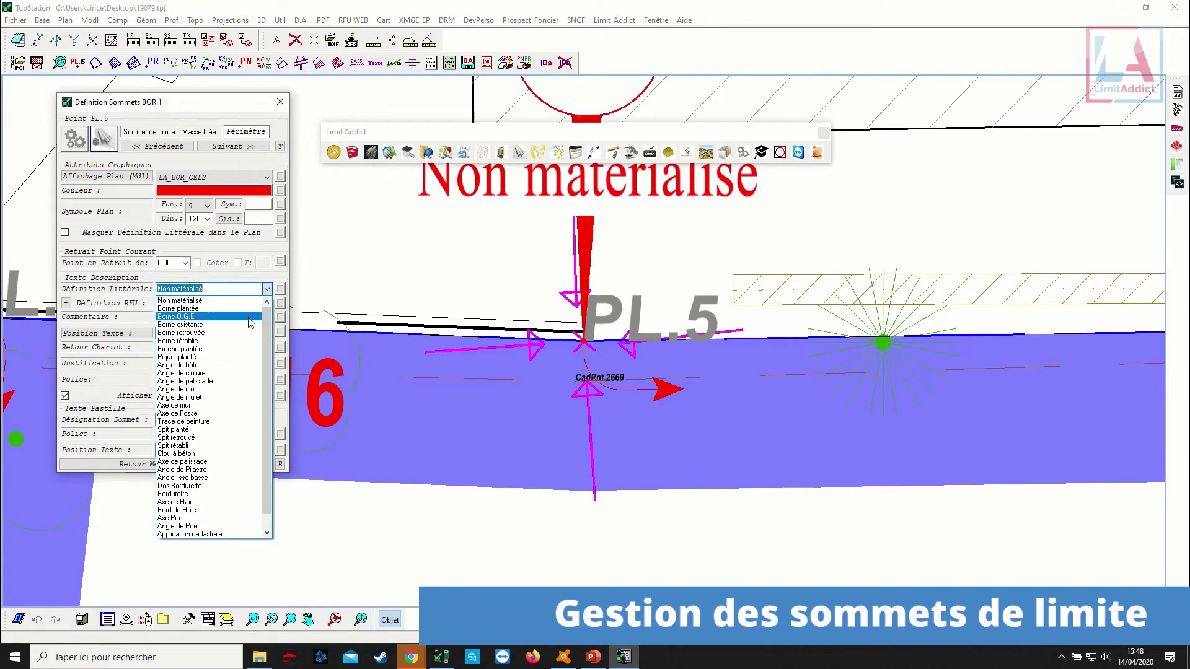
pyautogui.click(223, 381)
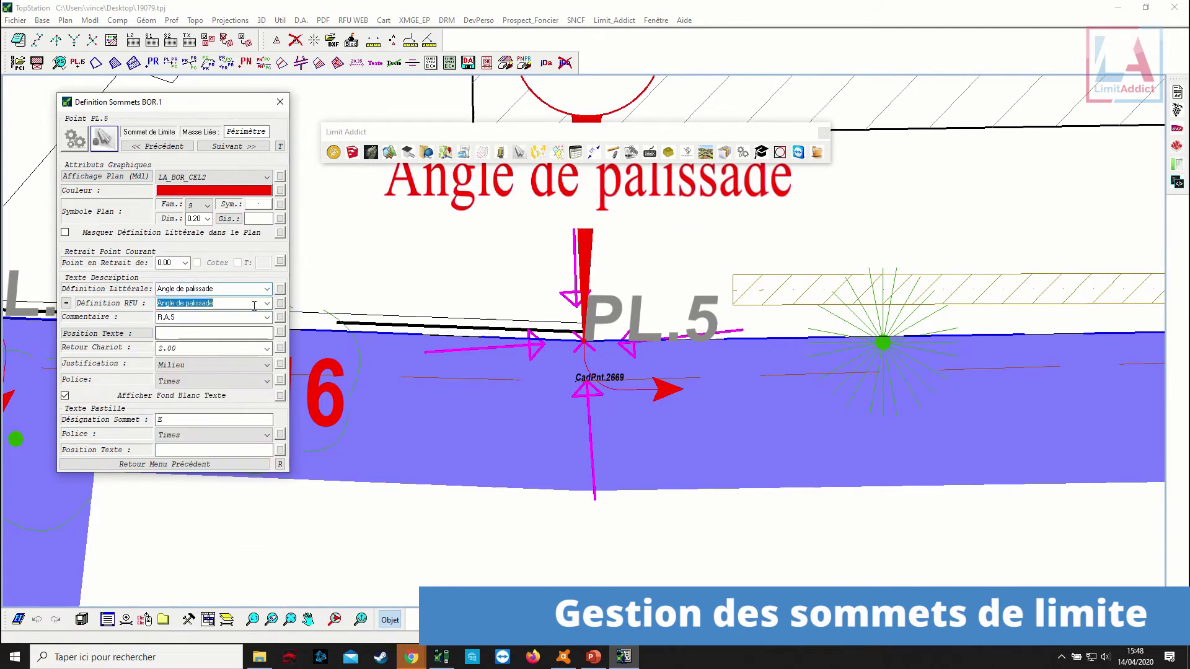
# Copy only vertex E's literal and RFU definitions, Angle de palissade, to the marker of vertex A (BSCel.1).
pyautogui.click(274, 302)
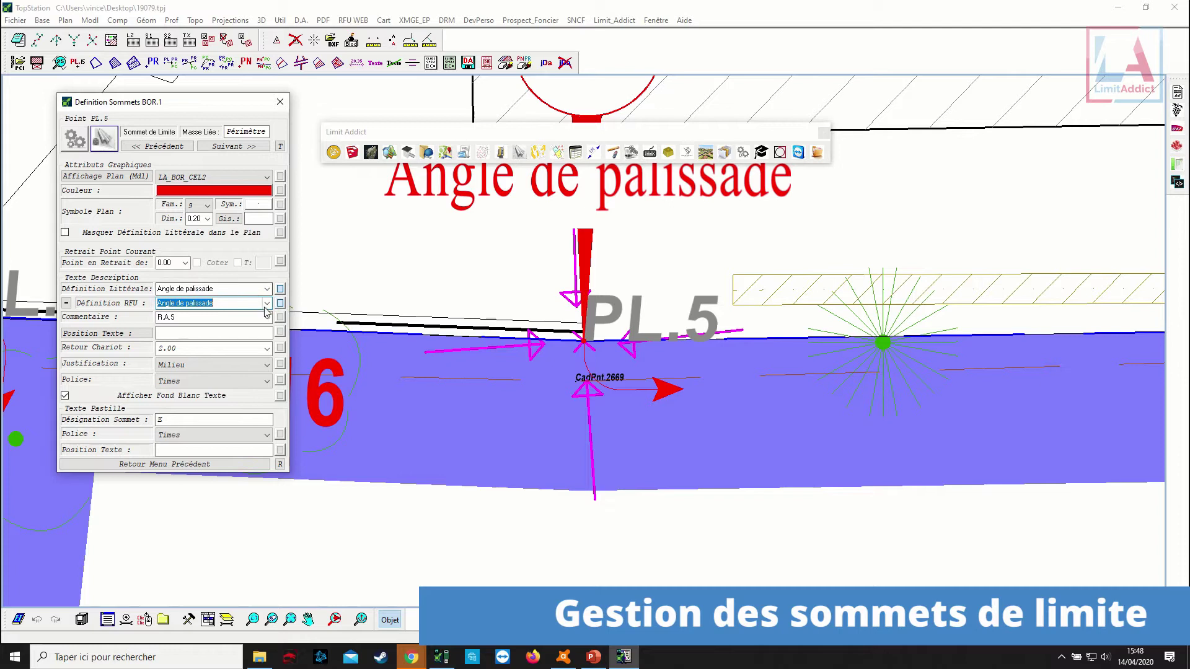
pyautogui.click(280, 465)
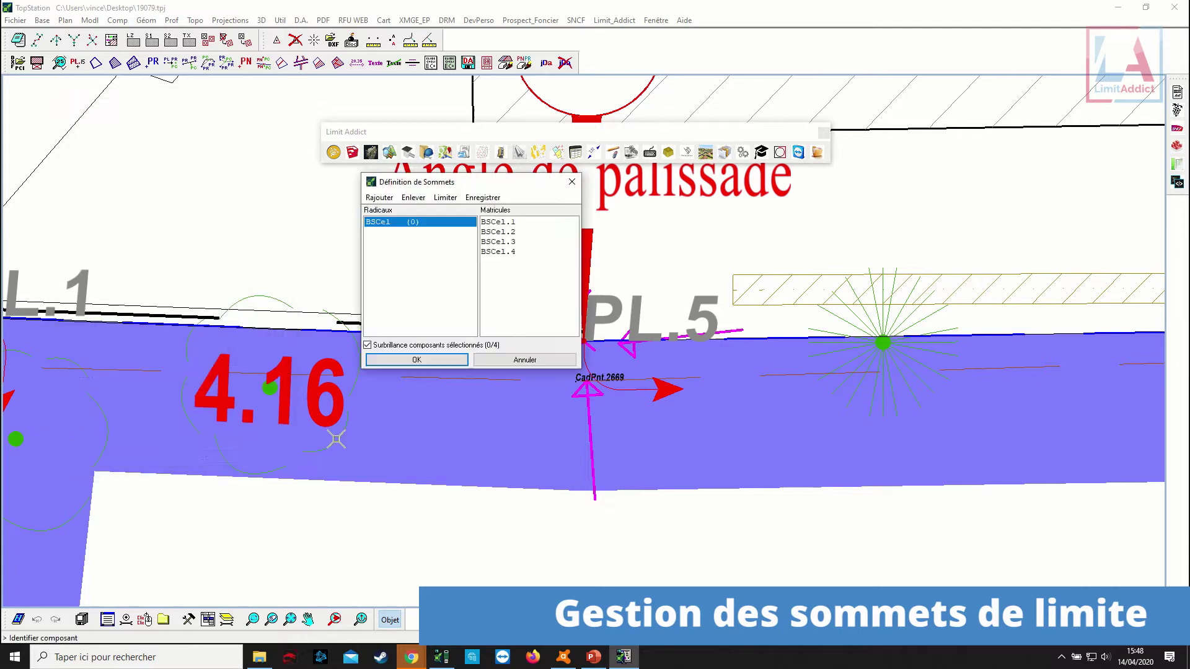
pyautogui.scroll(-3, 376, 404)
pyautogui.scroll(-2, 402, 439)
pyautogui.click(246, 352)
pyautogui.click(267, 360)
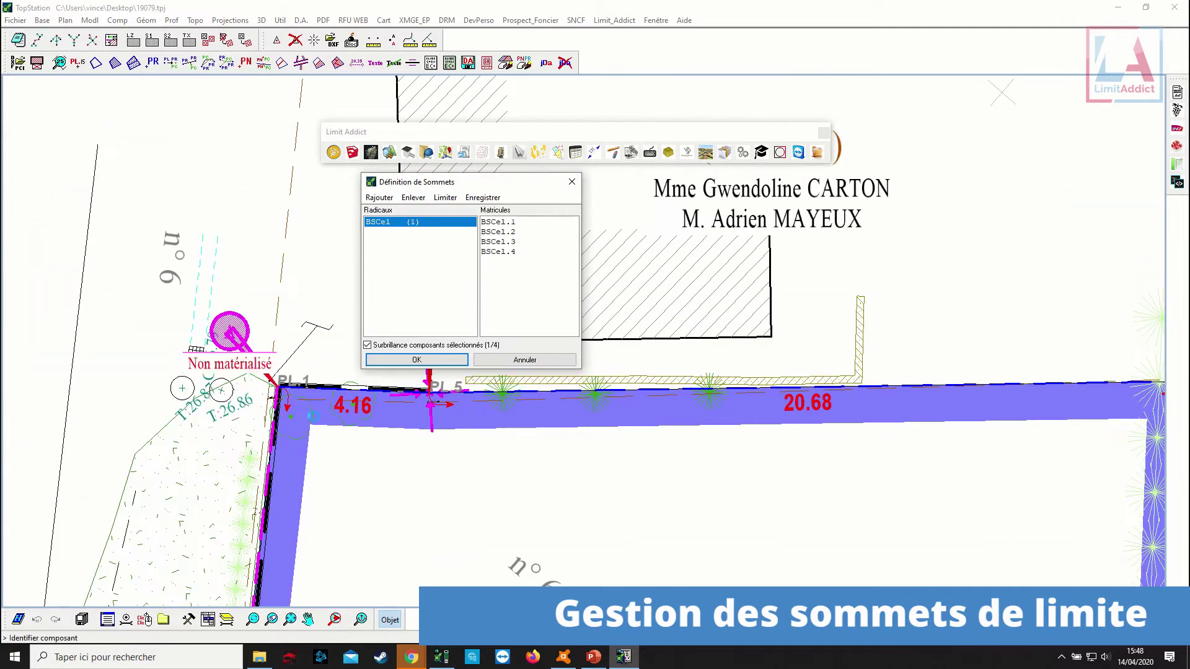
pyautogui.moveTo(351, 469); pyautogui.dragTo(395, 471, button='middle')
pyautogui.scroll(-3, 395, 471)
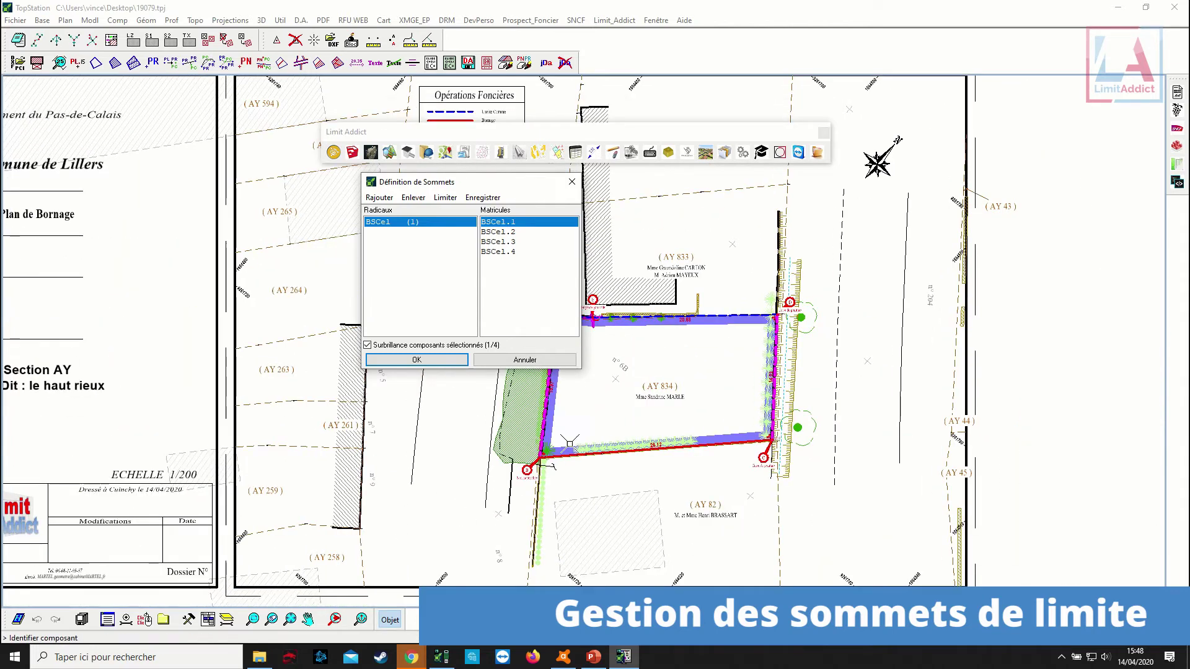
pyautogui.scroll(5, 483, 470)
pyautogui.scroll(4, 482, 470)
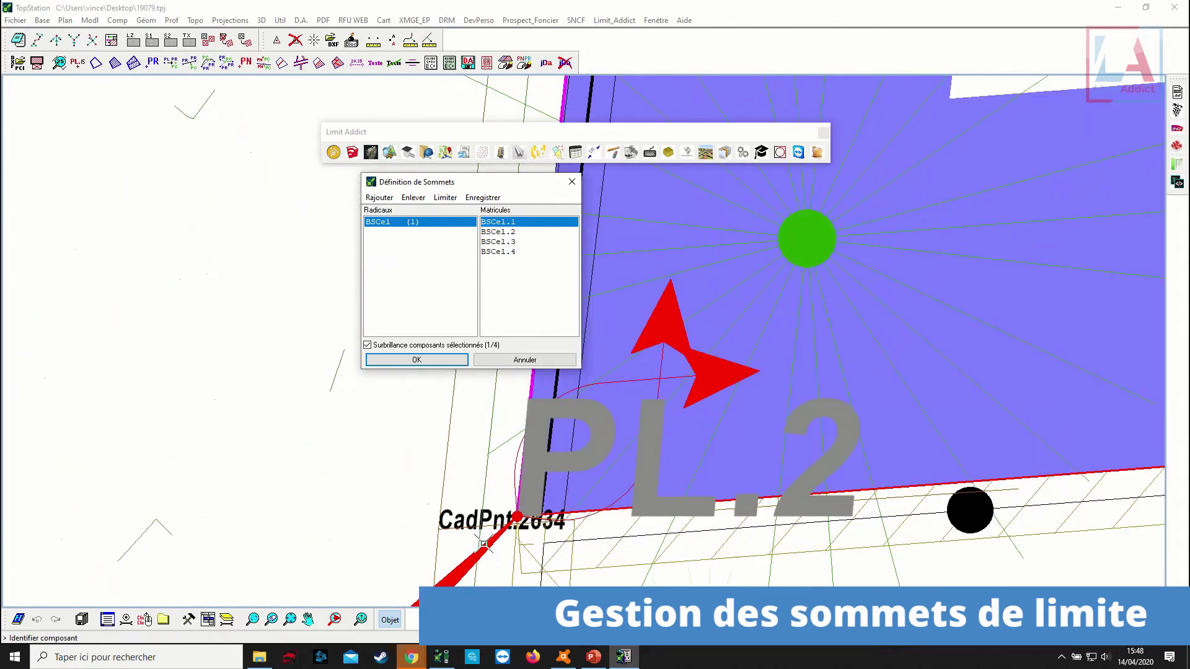
pyautogui.click(416, 360)
# Open boundary vertex B for editing from its marker on the plan and set its literal definition to Angle de mur.
pyautogui.moveTo(493, 440); pyautogui.dragTo(483, 192, button='middle')
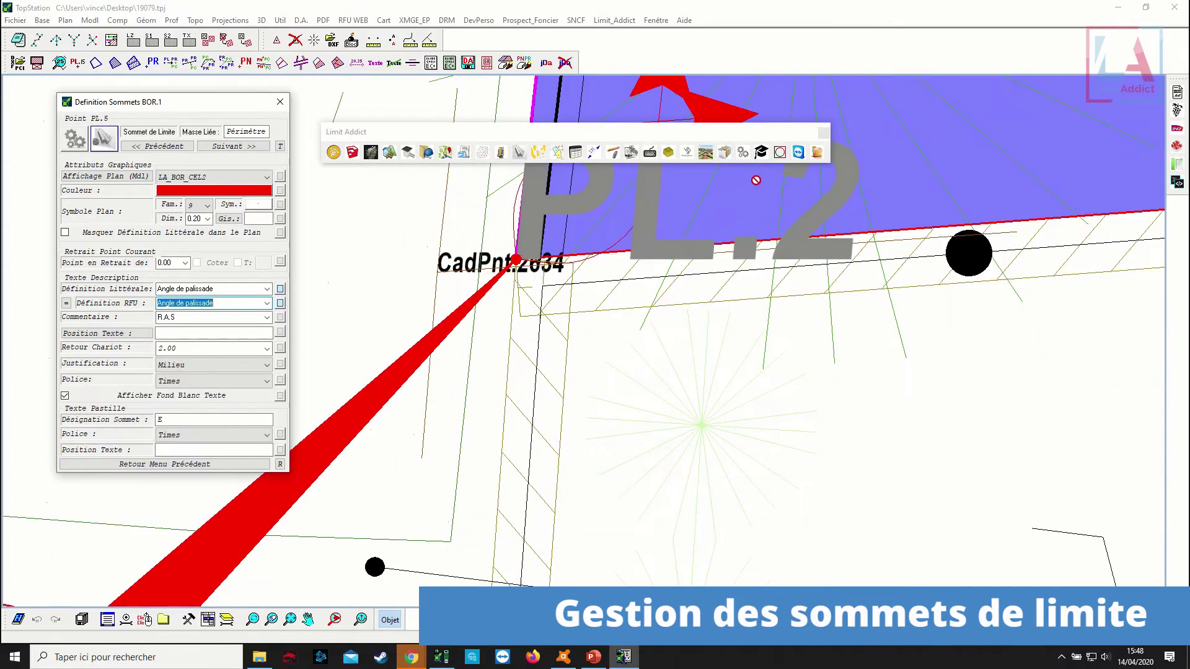
pyautogui.click(779, 153)
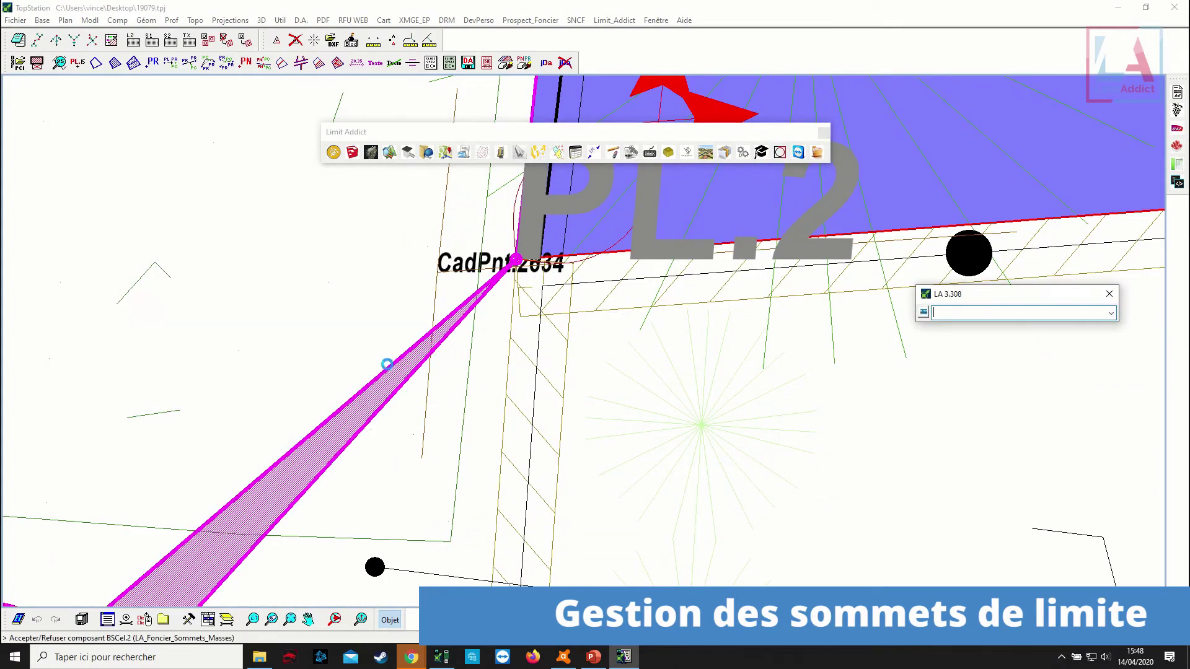
pyautogui.click(402, 344)
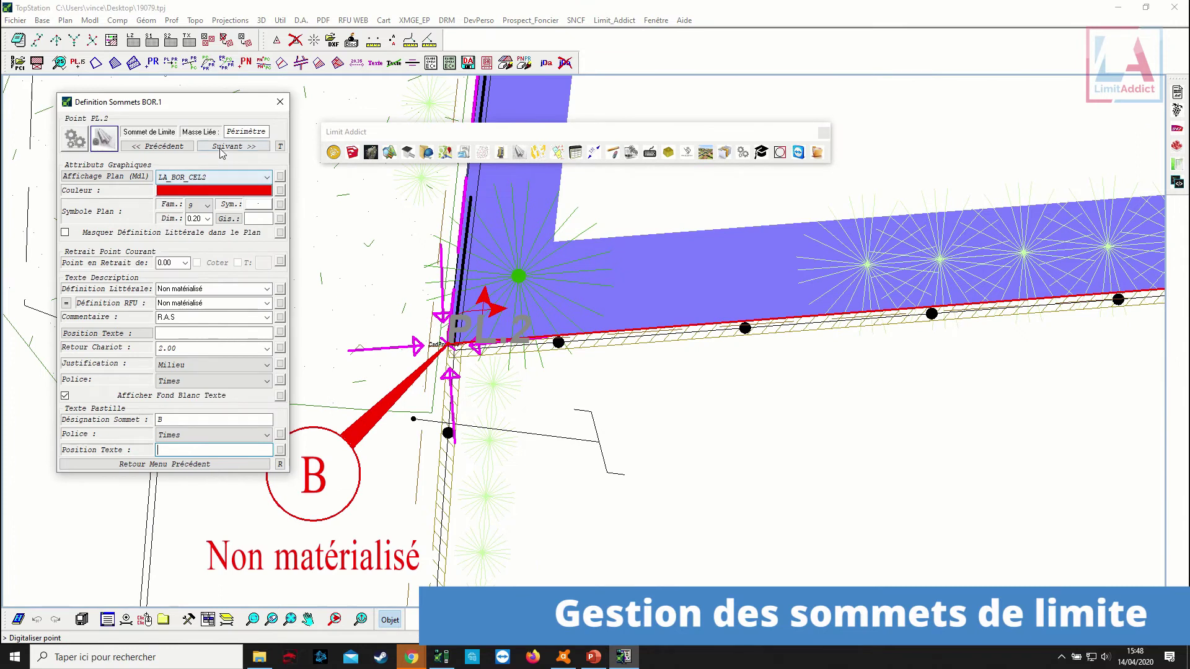
pyautogui.click(248, 289)
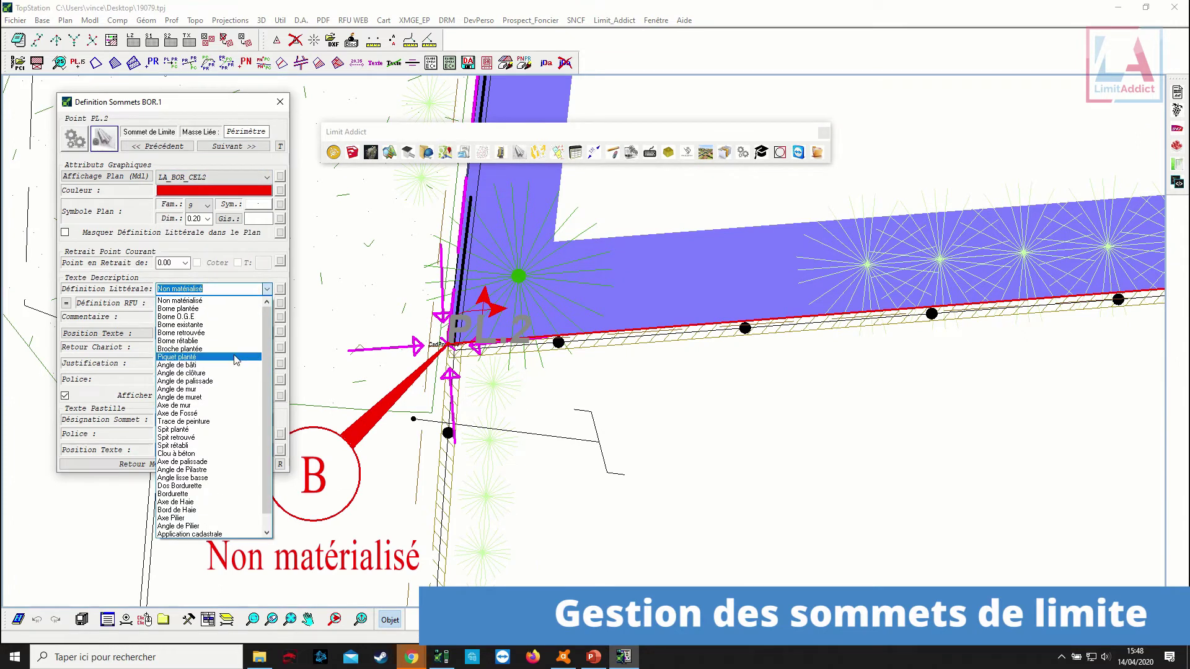
pyautogui.click(227, 389)
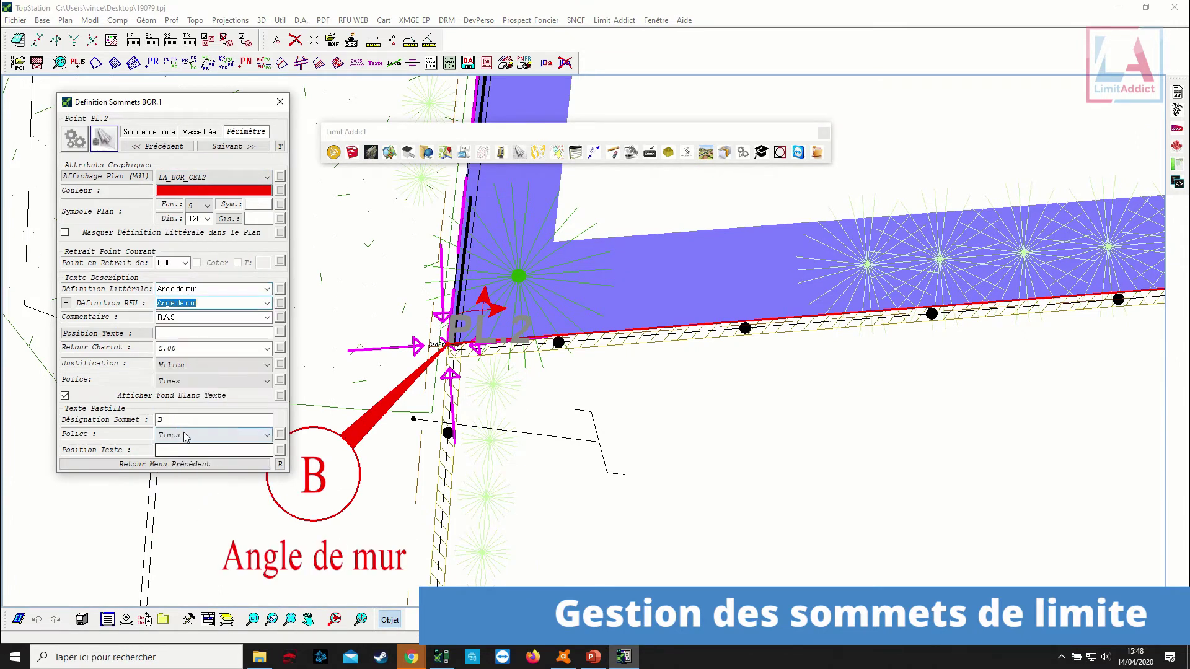
# Try the plan display models LA_BOR_CEL, LA_BOR_CEL3 and LA_BOR_CEL4 on vertex B's marker.
pyautogui.scroll(-1, 401, 420)
pyautogui.moveTo(401, 419); pyautogui.dragTo(482, 400, button='middle')
pyautogui.scroll(2, 435, 443)
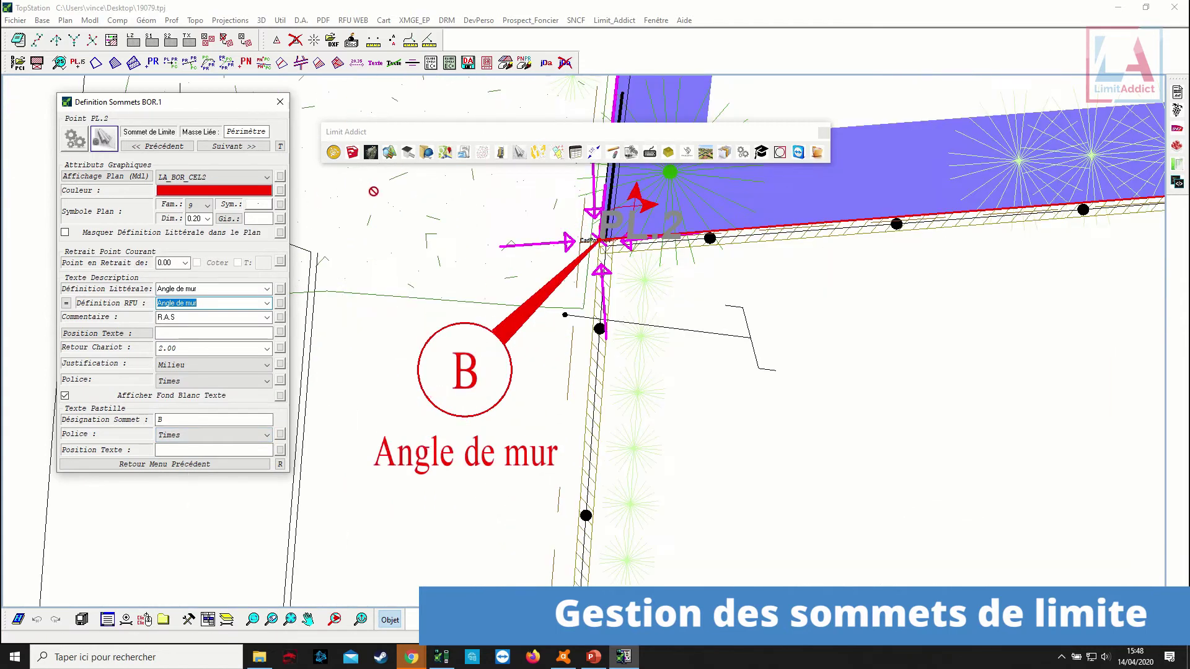
pyautogui.click(227, 180)
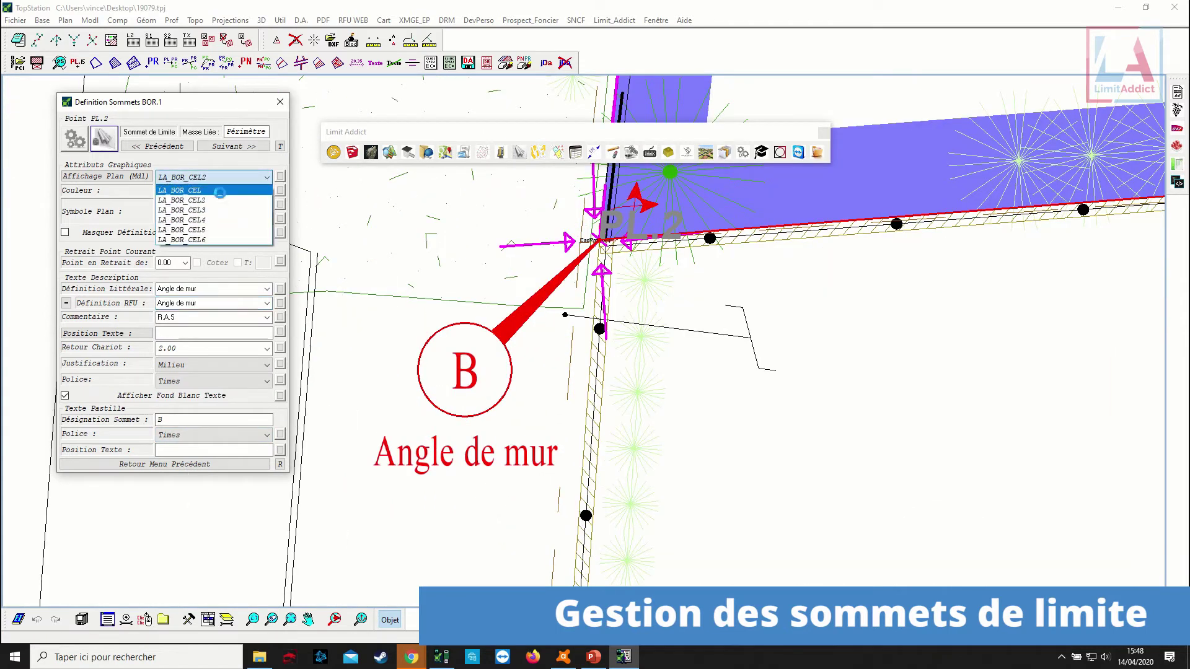
pyautogui.click(220, 190)
pyautogui.click(225, 180)
pyautogui.click(225, 210)
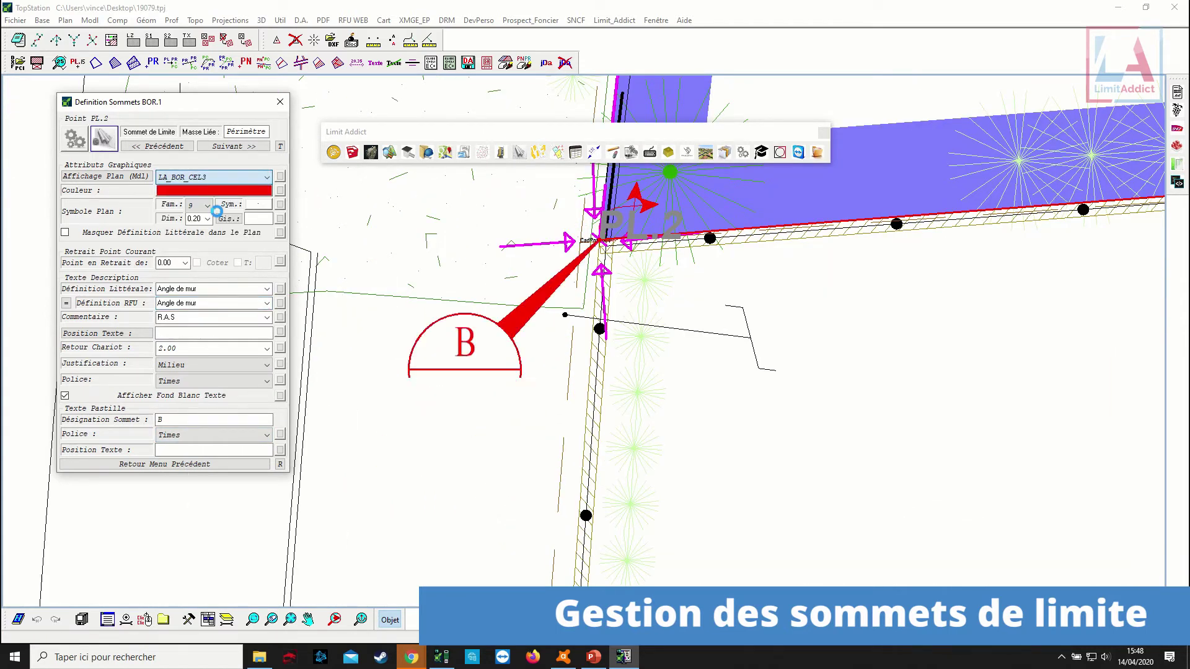
pyautogui.click(227, 180)
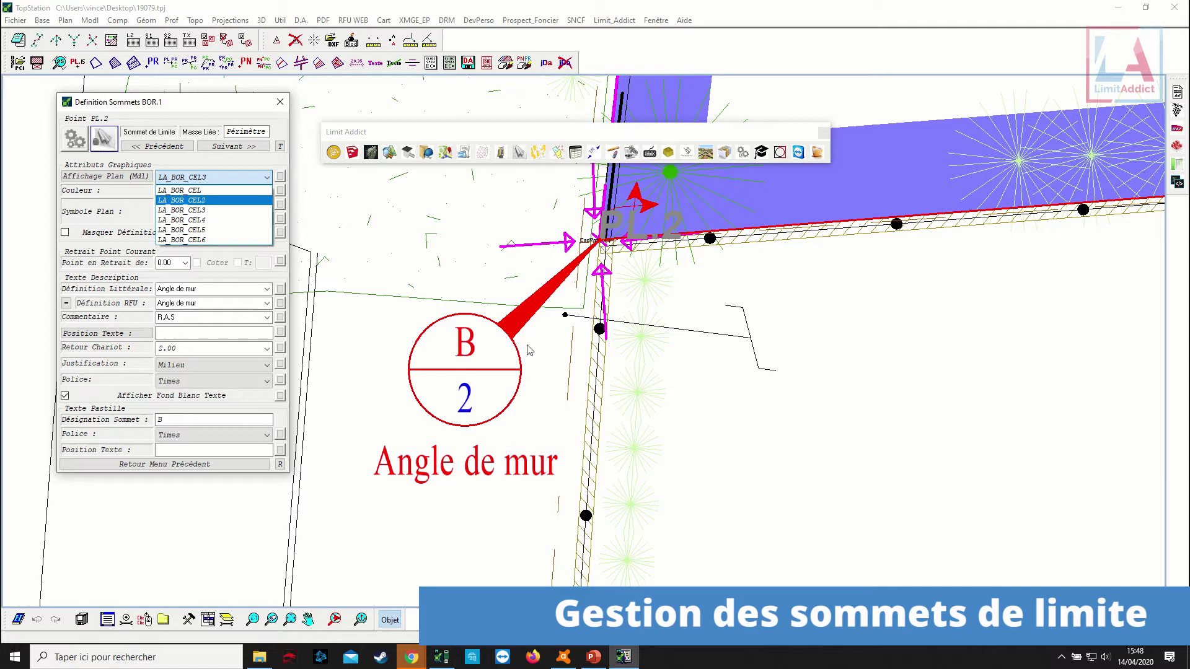
pyautogui.click(206, 221)
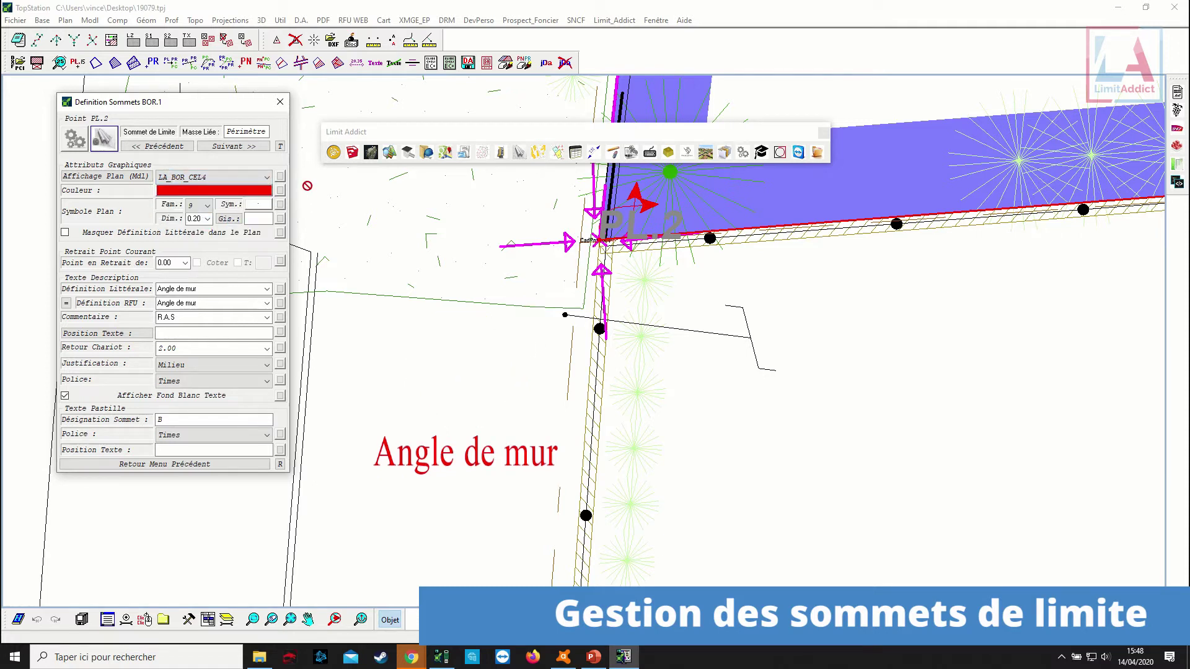
# Try the display models LA_BOR_CEL5 and LA_BOR_CEL6 on vertex B's marker, and return it to LA_BOR_CEL2.
pyautogui.click(227, 178)
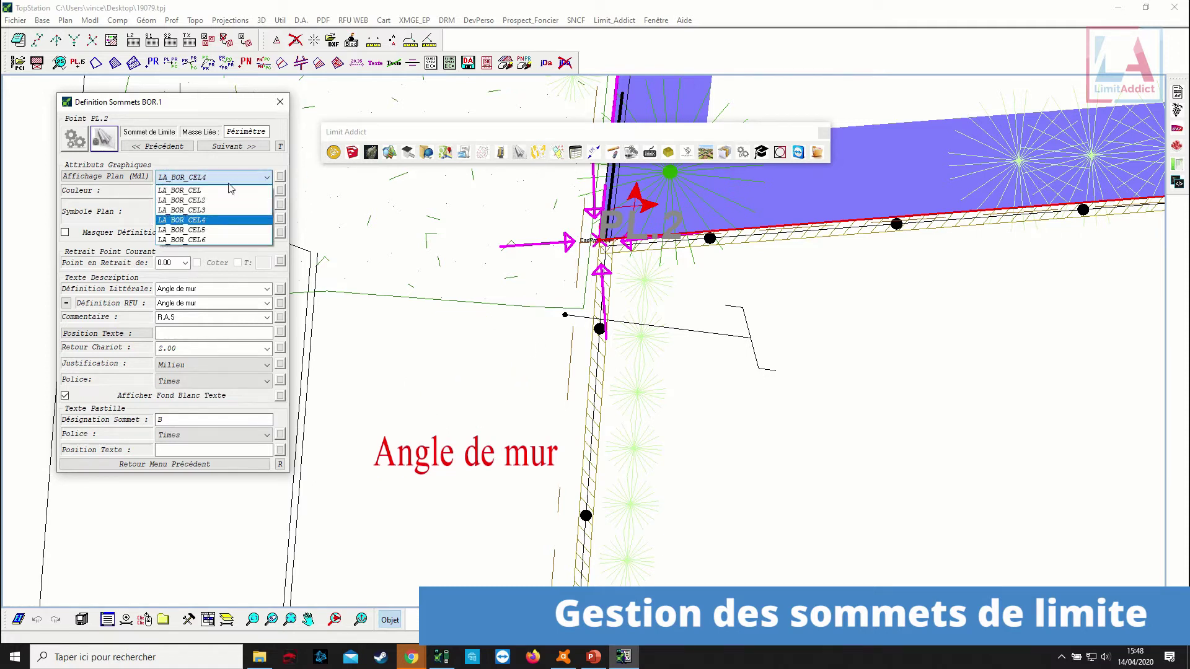
pyautogui.click(198, 230)
pyautogui.click(255, 178)
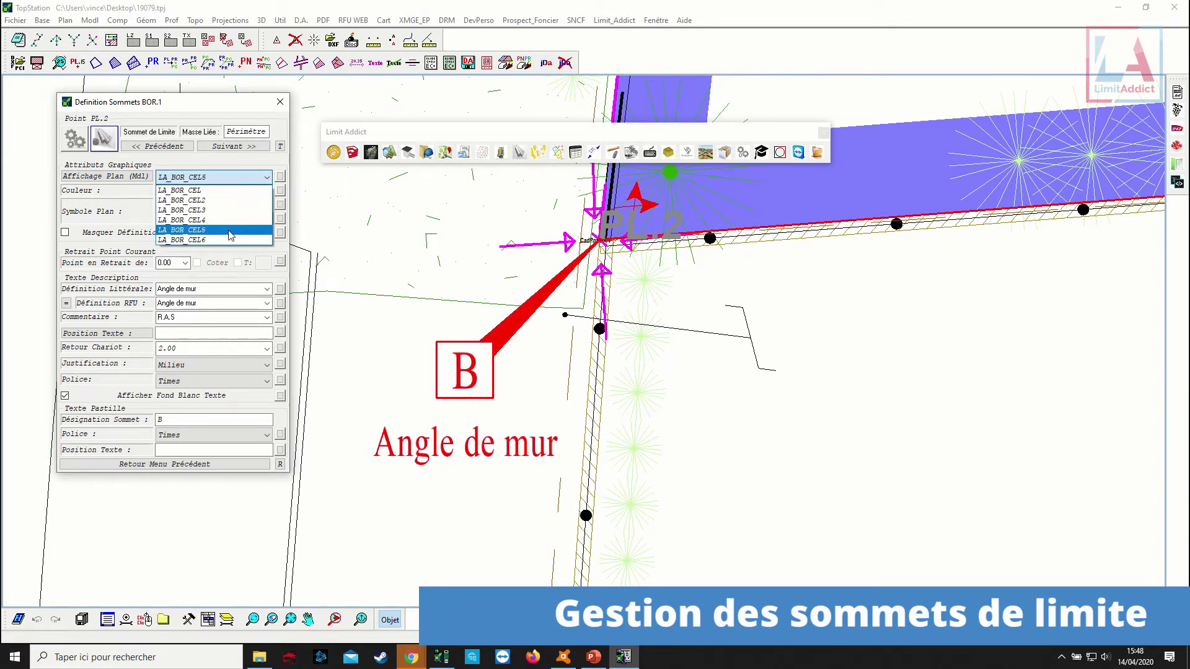
pyautogui.click(231, 238)
pyautogui.moveTo(406, 349)
pyautogui.mouseDown(button='middle')
pyautogui.moveTo(620, 385)
pyautogui.moveTo(643, 370)
pyautogui.mouseUp(button='middle')
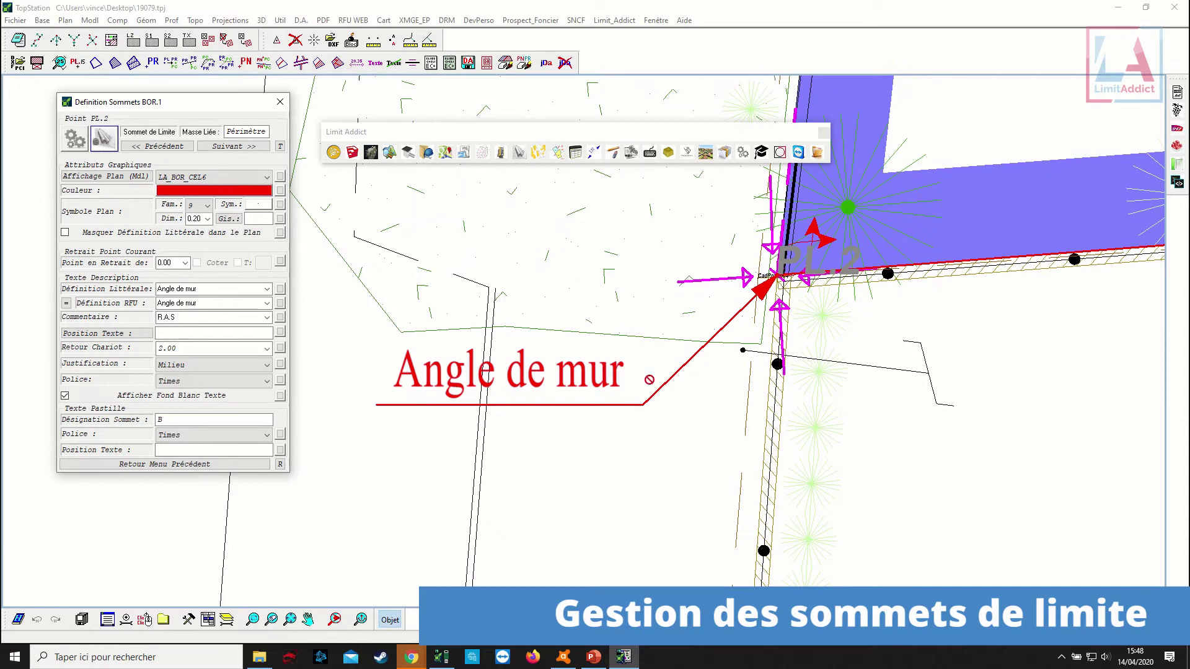
pyautogui.click(240, 177)
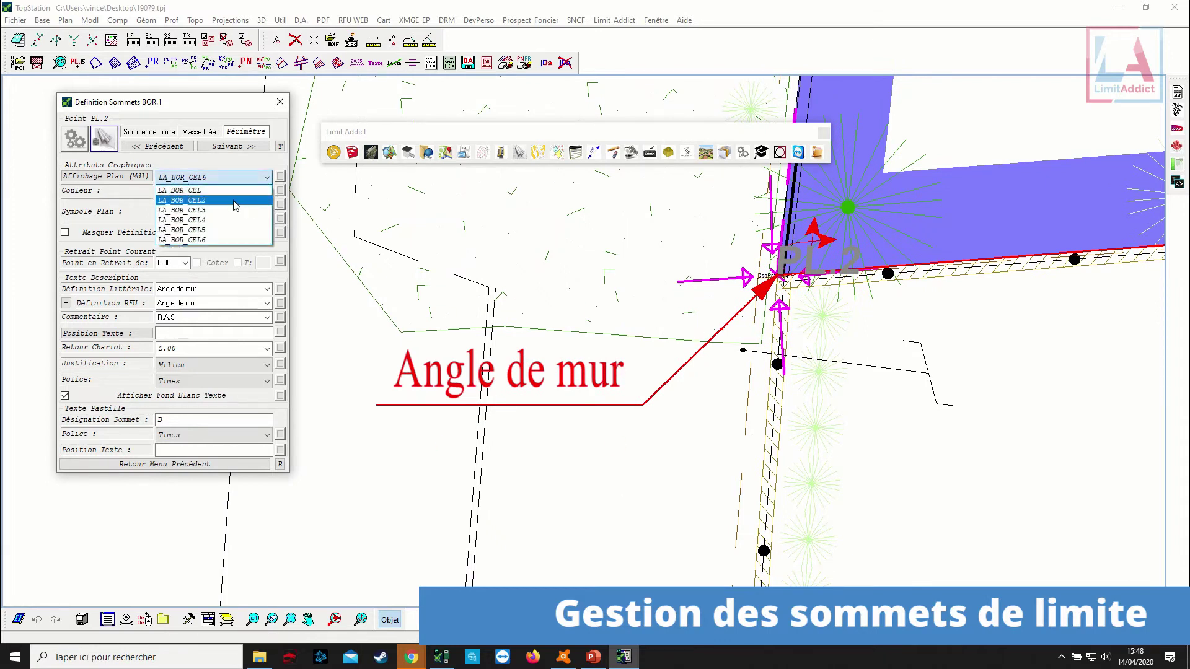
pyautogui.click(234, 201)
# Leave the vertex B settings and examine the vertex markers and their descriptions around parcel AY 834.
pyautogui.scroll(-2, 740, 353)
pyautogui.moveTo(861, 364); pyautogui.dragTo(544, 473, button='middle')
pyautogui.scroll(-1, 548, 461)
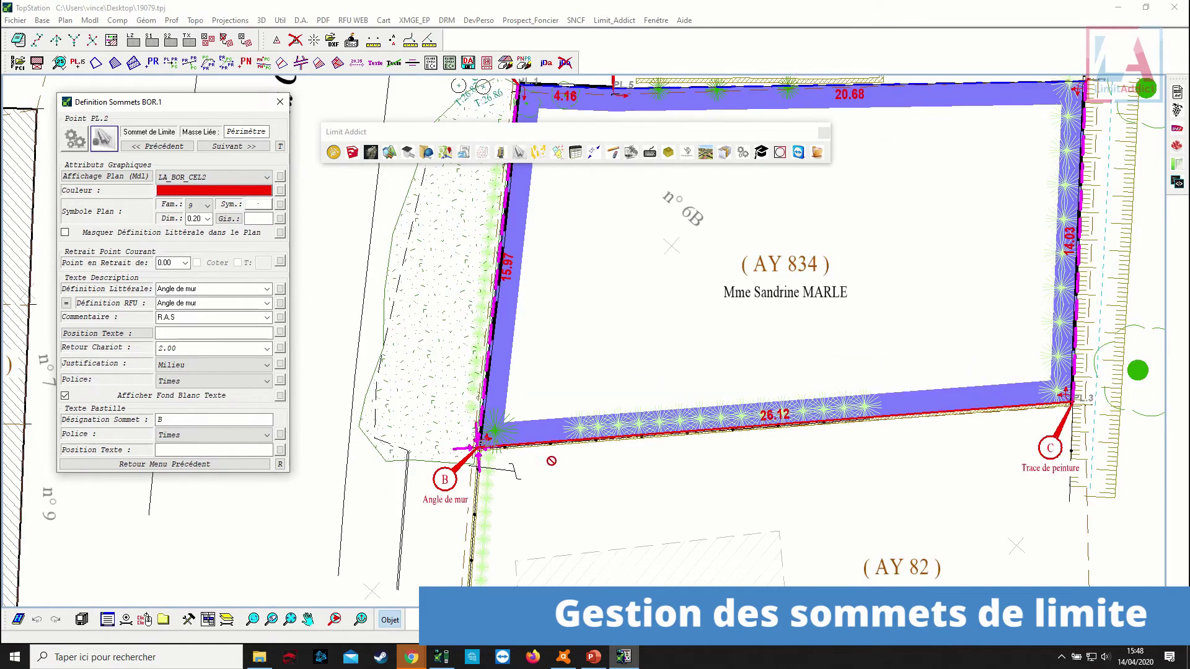
pyautogui.scroll(-2, 598, 439)
pyautogui.moveTo(598, 439); pyautogui.dragTo(531, 400, button='middle')
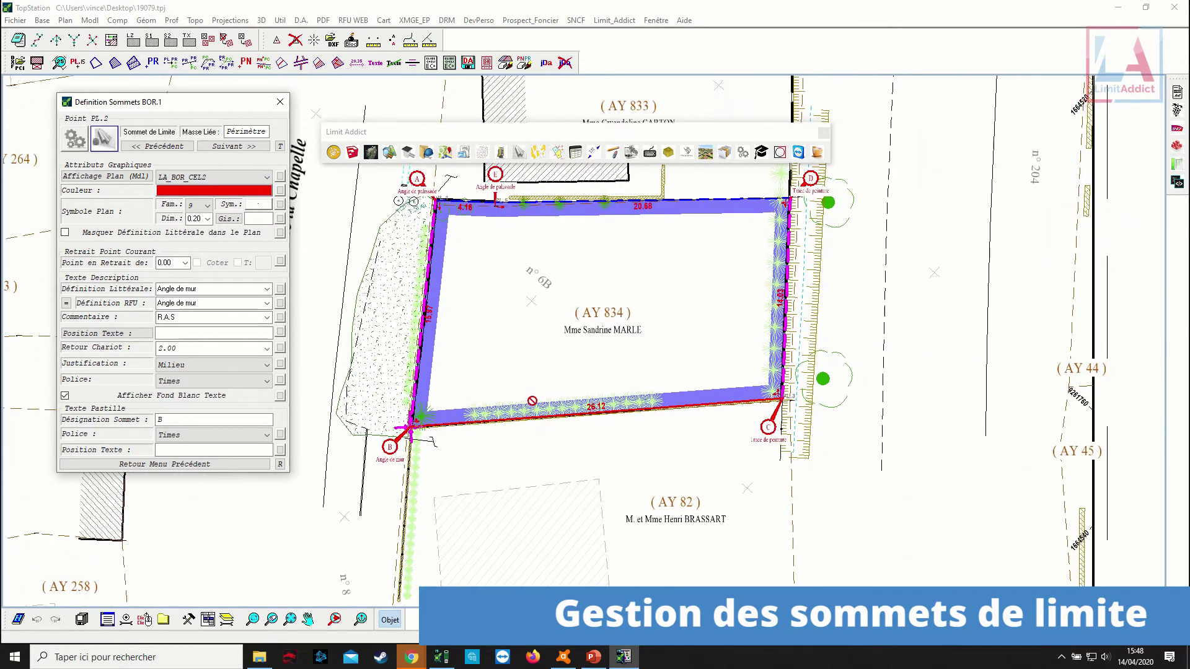
pyautogui.click(192, 465)
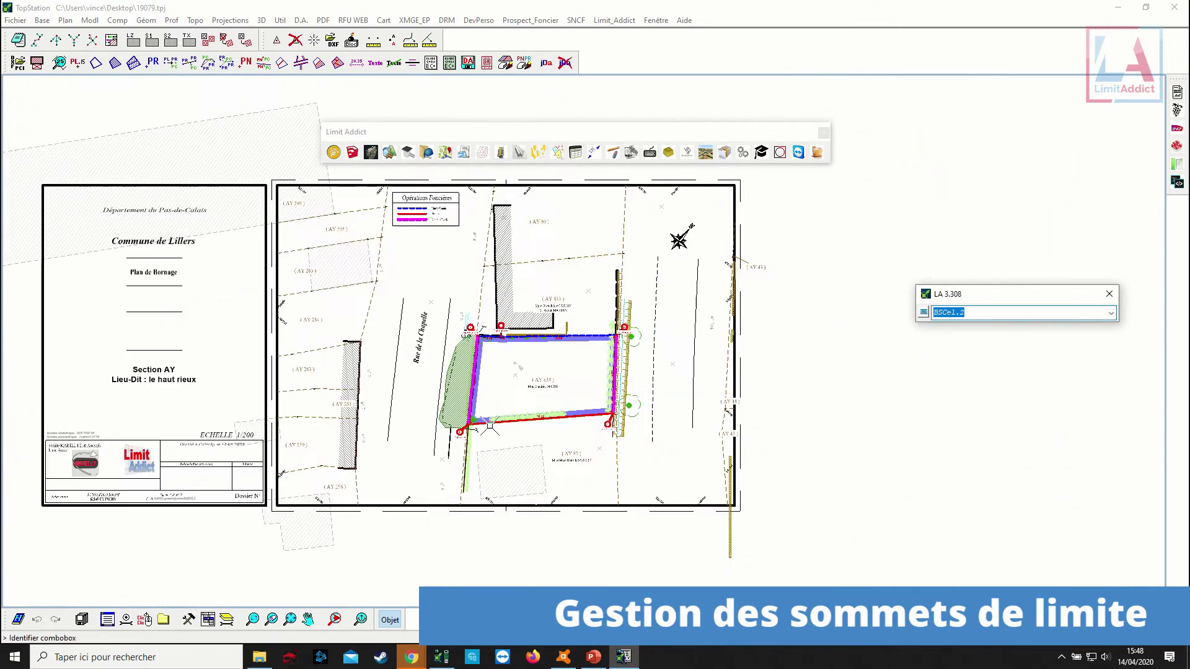
pyautogui.scroll(-3, 492, 427)
pyautogui.scroll(3, 549, 376)
pyautogui.moveTo(534, 388); pyautogui.dragTo(597, 343, button='middle')
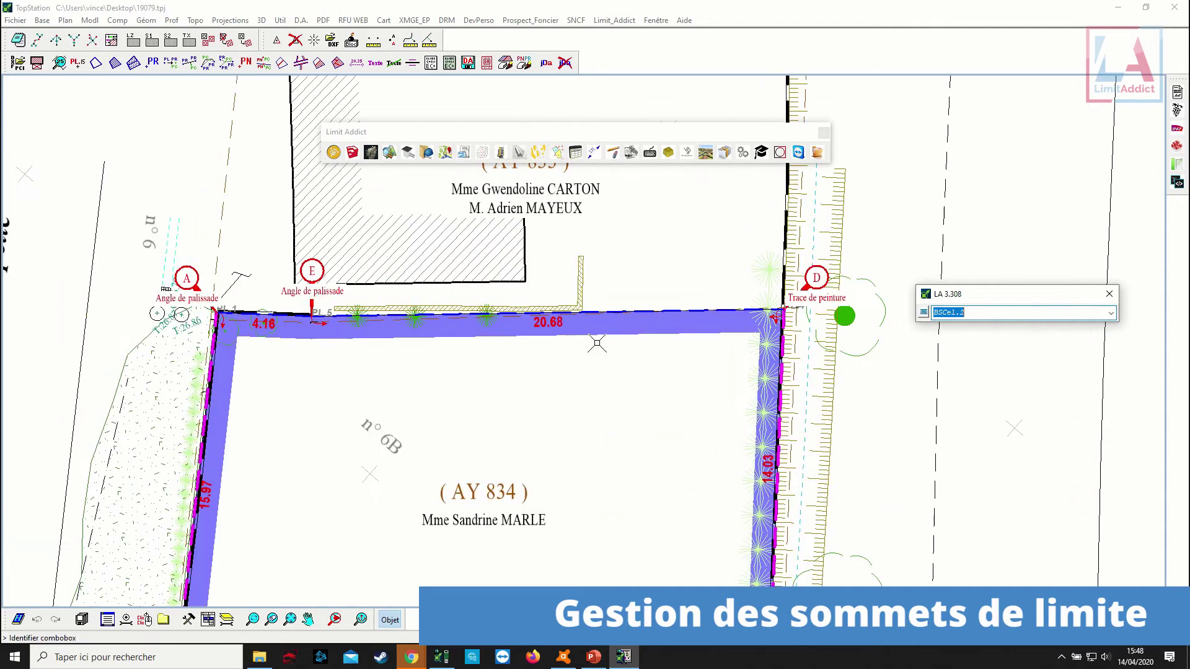
# Set up the creation of limit restoration points with index prefix R and marker index A.
pyautogui.scroll(-1, 572, 342)
pyautogui.moveTo(571, 406); pyautogui.dragTo(618, 346, button='middle')
pyautogui.scroll(-2, 618, 347)
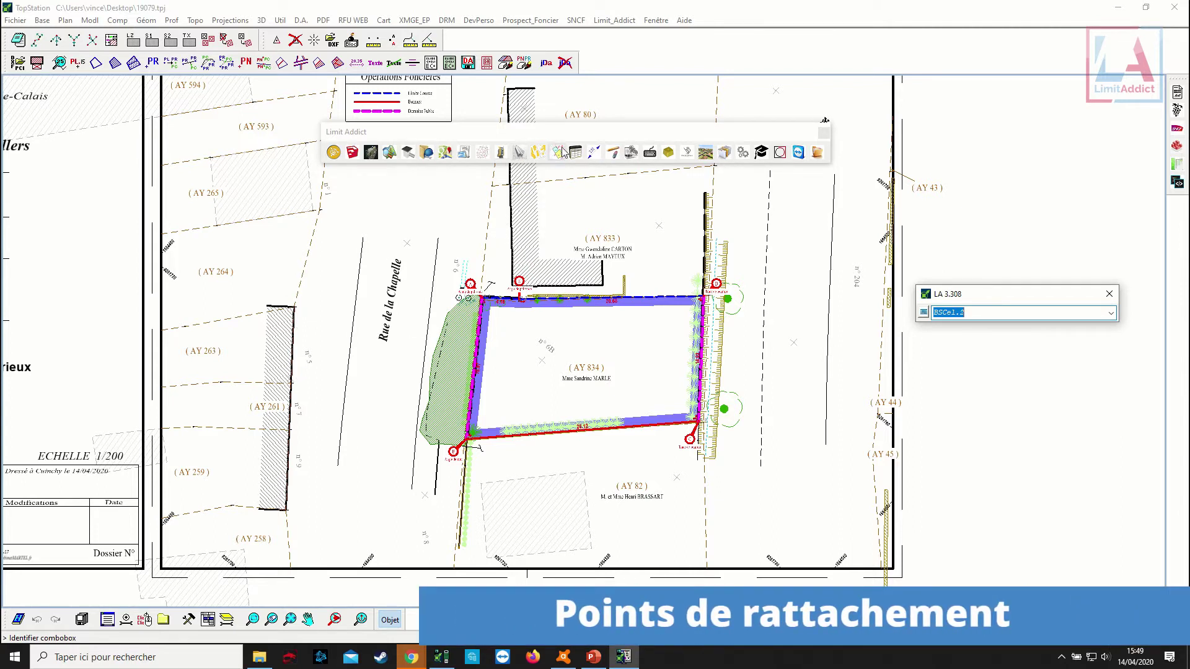
pyautogui.click(667, 153)
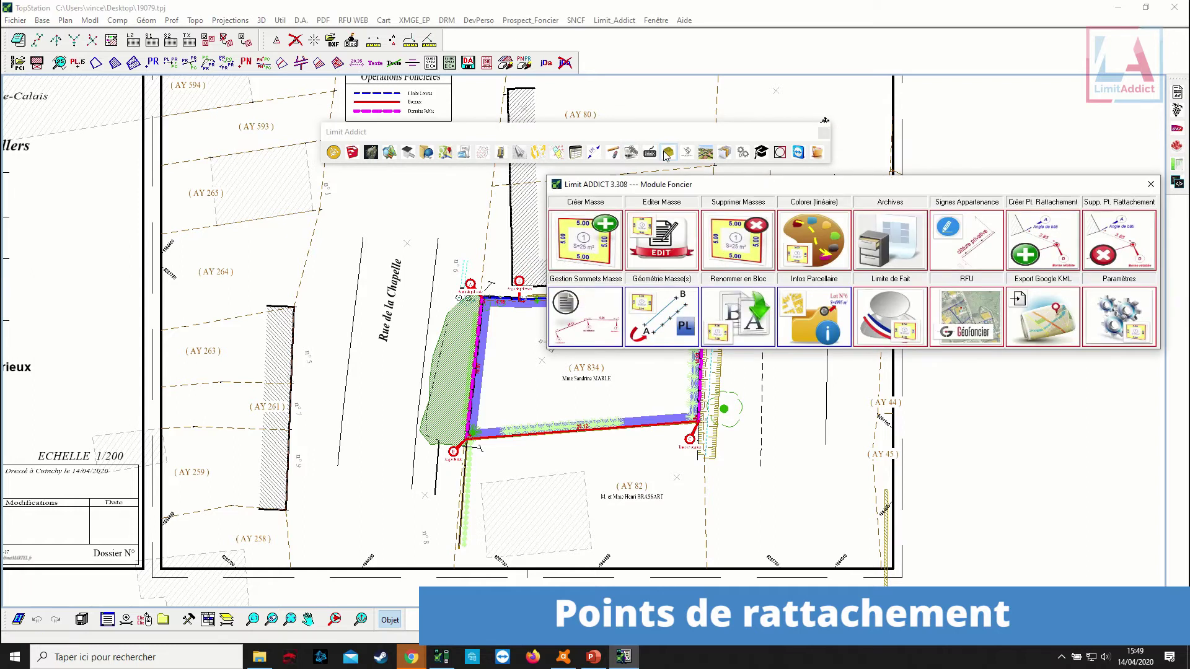
pyautogui.click(1044, 249)
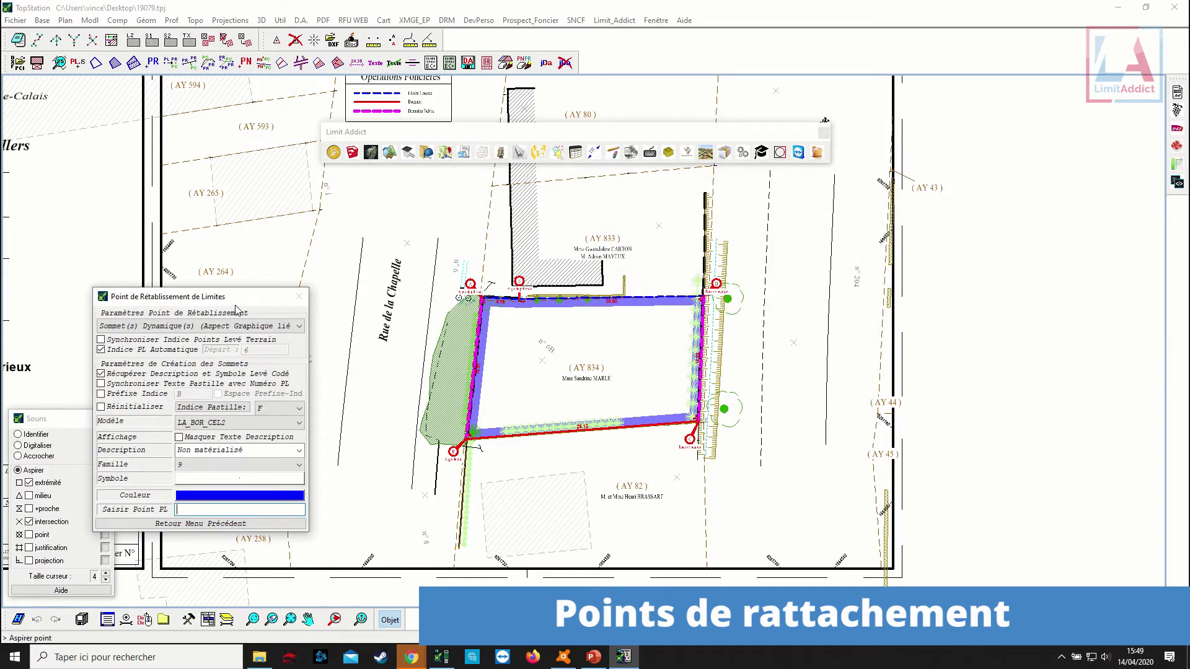
pyautogui.moveTo(236, 310); pyautogui.dragTo(165, 243)
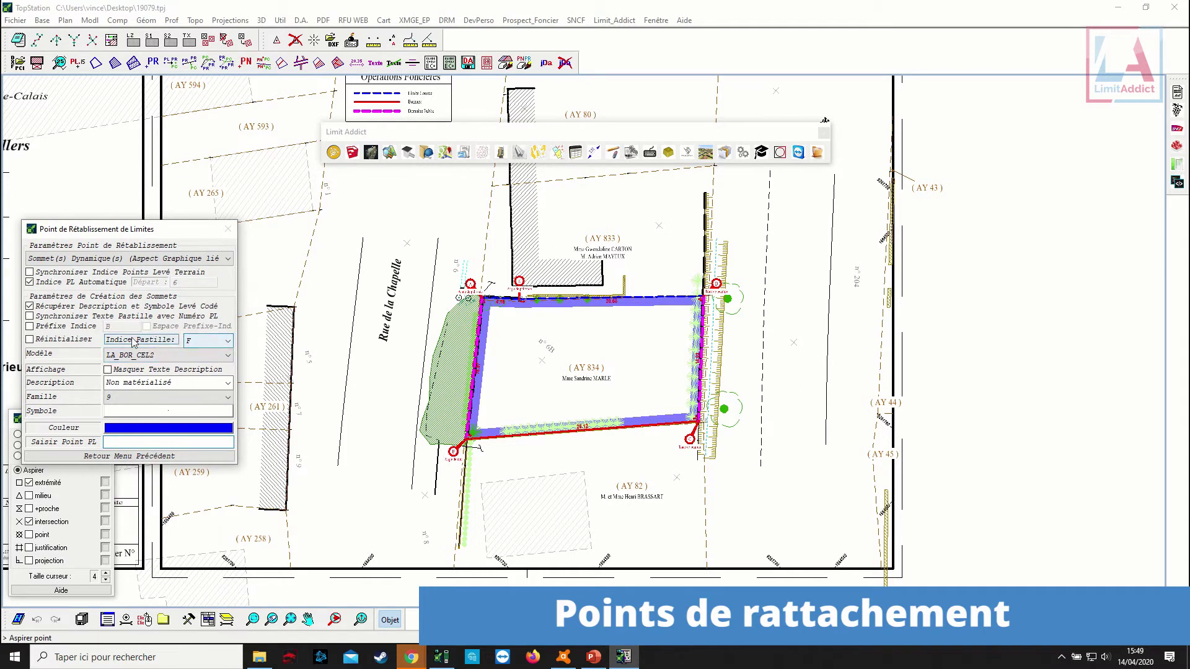
pyautogui.click(99, 326)
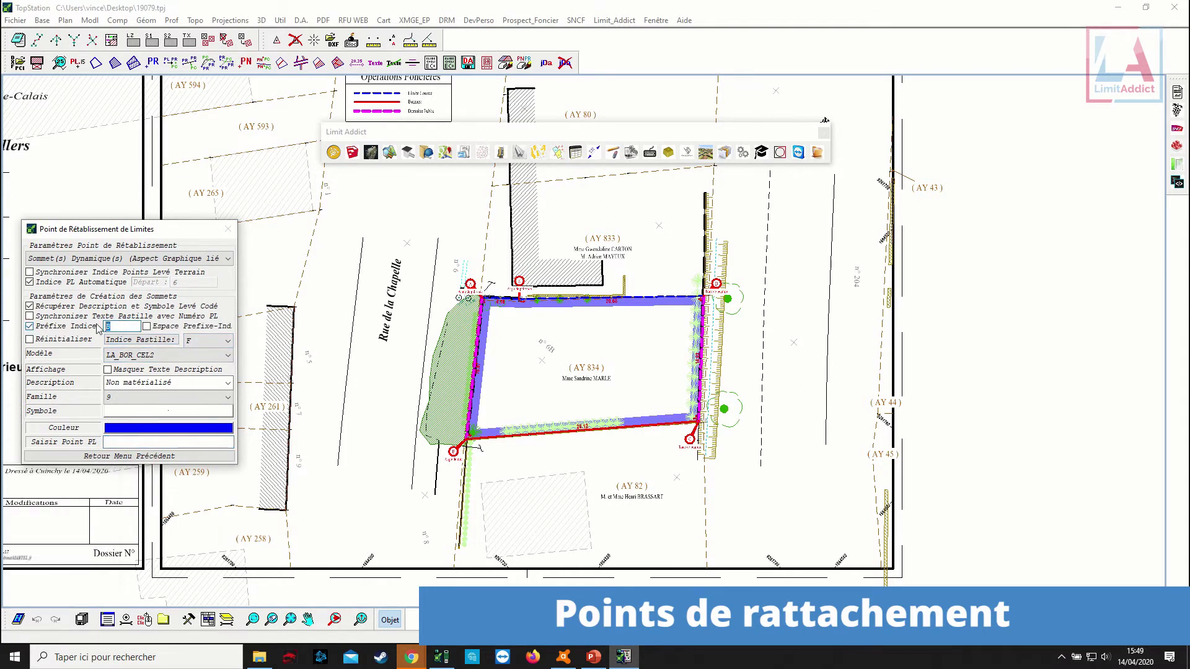
pyautogui.click(189, 344)
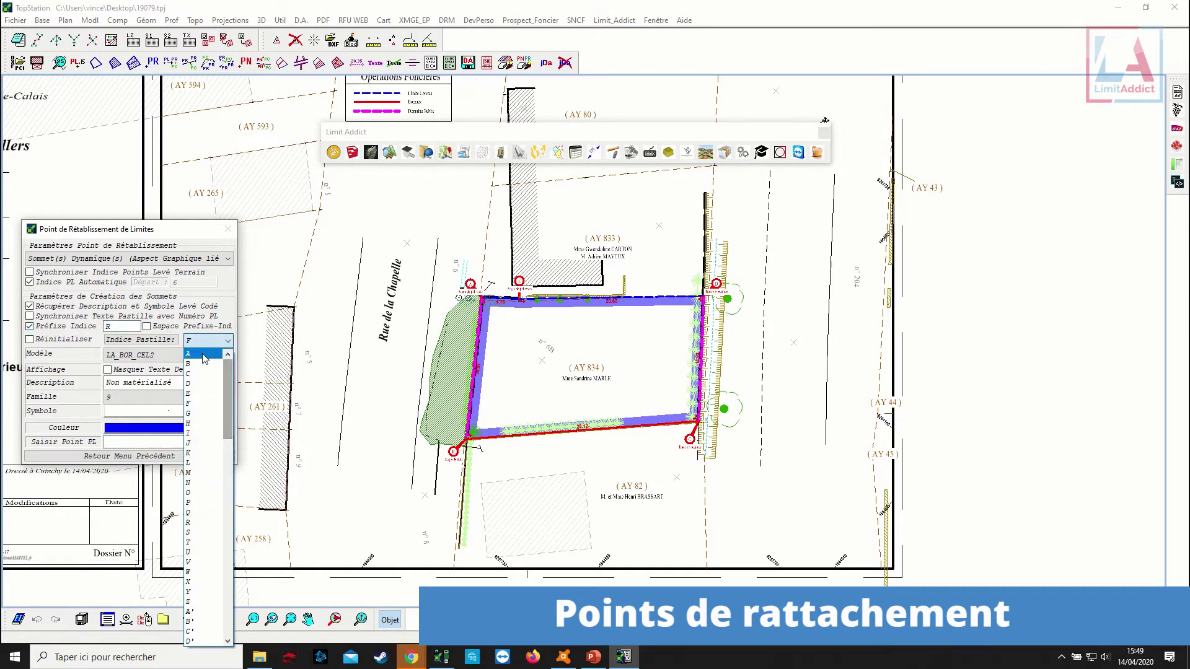
pyautogui.click(205, 355)
pyautogui.click(149, 442)
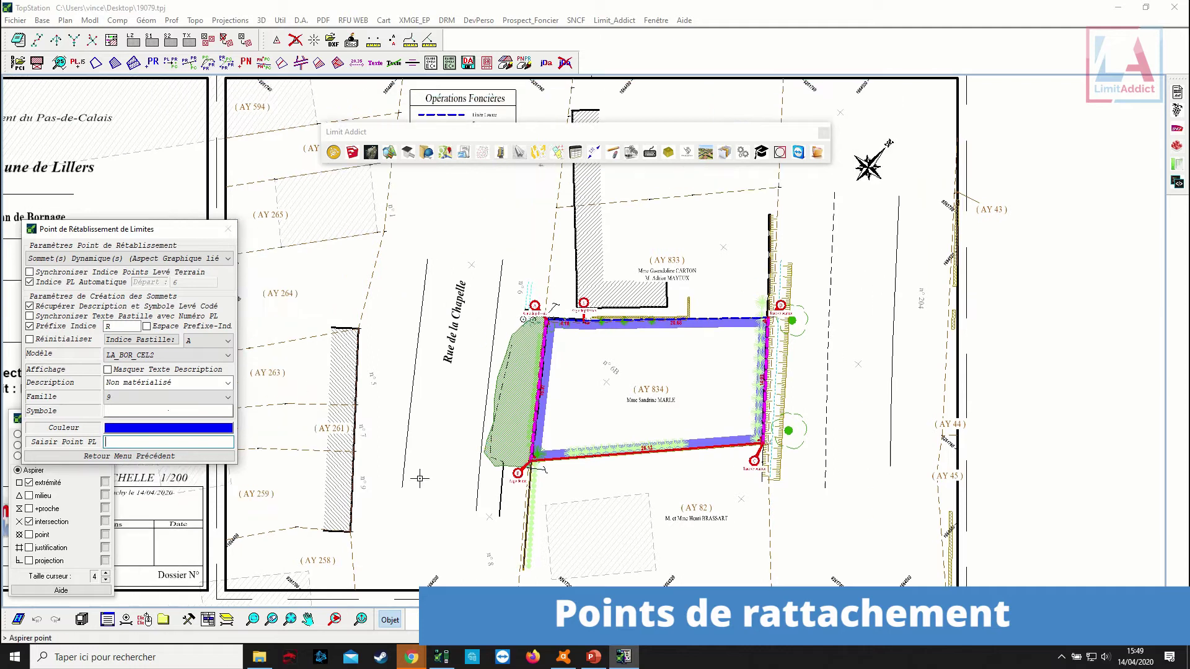
# Place restoration points R A and R B on the two street-side corners of the building across Rue de la Chapelle and R C on AY 833's building corner.
pyautogui.click(350, 532)
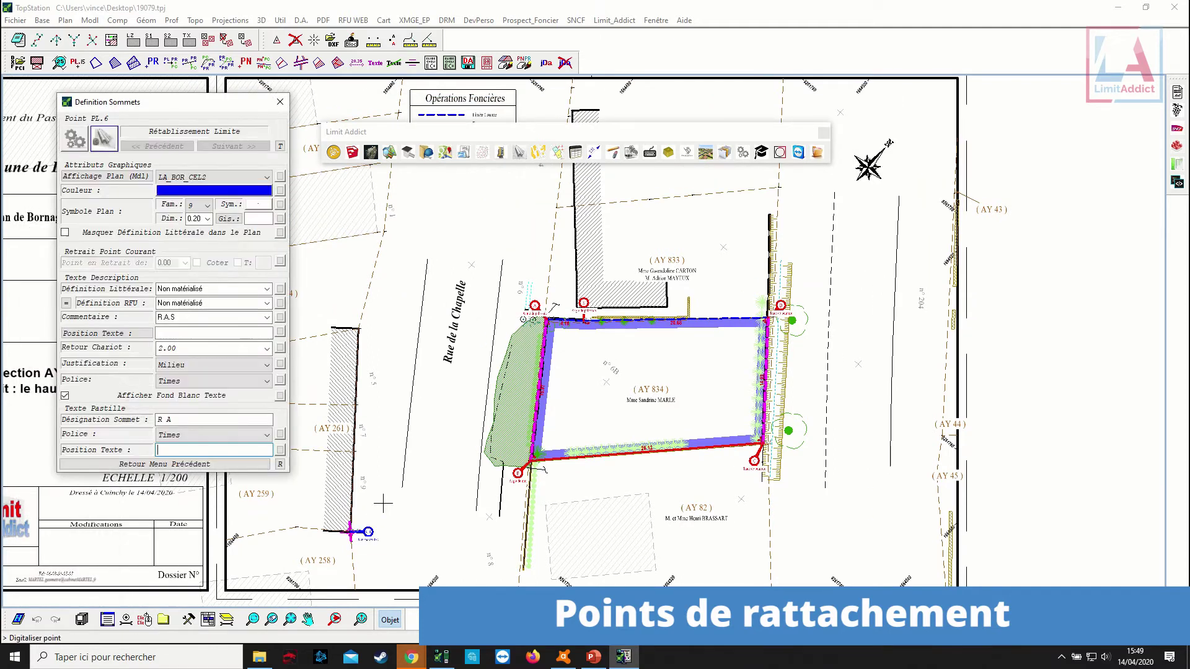
pyautogui.click(358, 328)
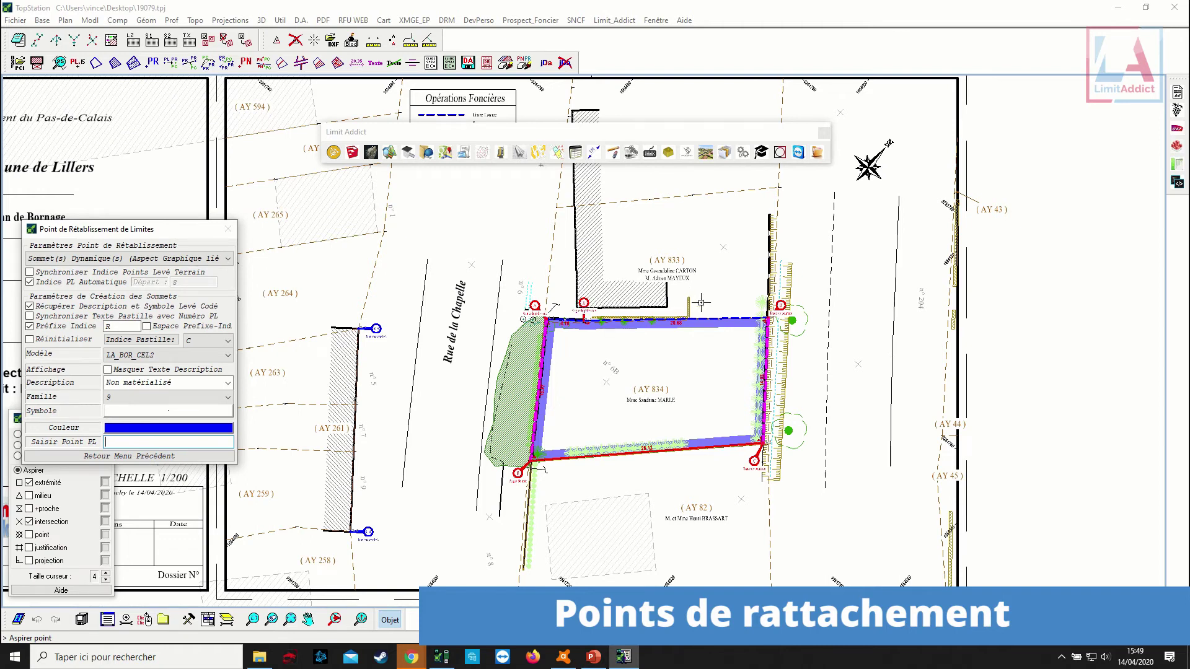
pyautogui.click(668, 306)
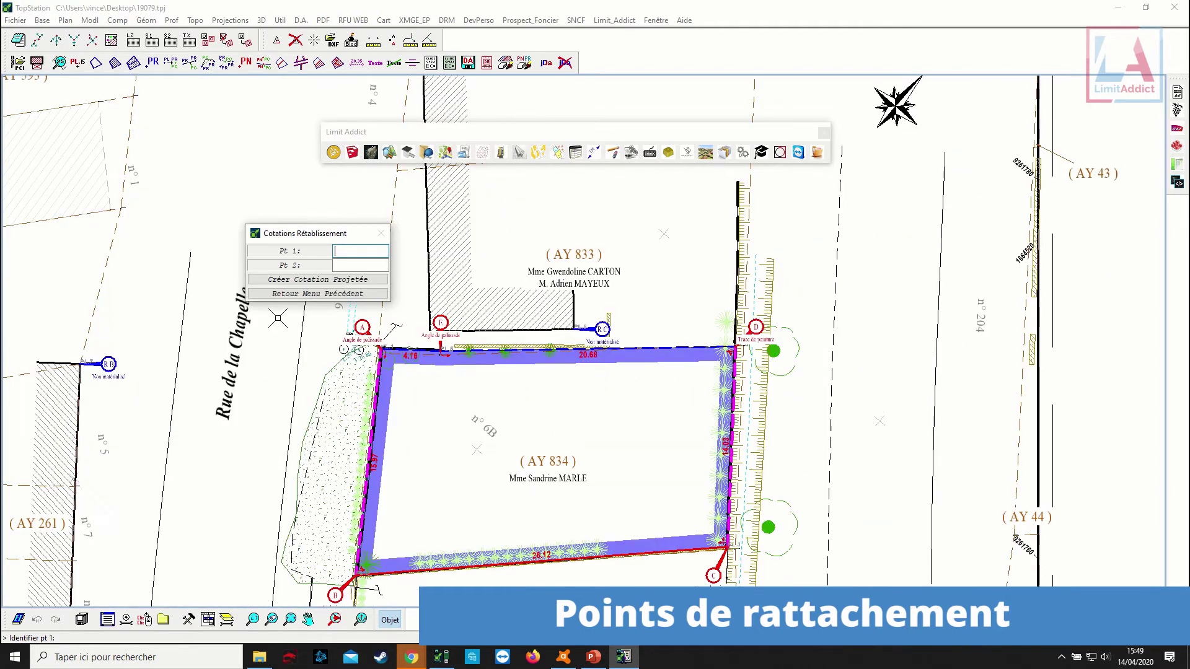
pyautogui.click(302, 294)
pyautogui.moveTo(259, 430); pyautogui.dragTo(349, 384, button='middle')
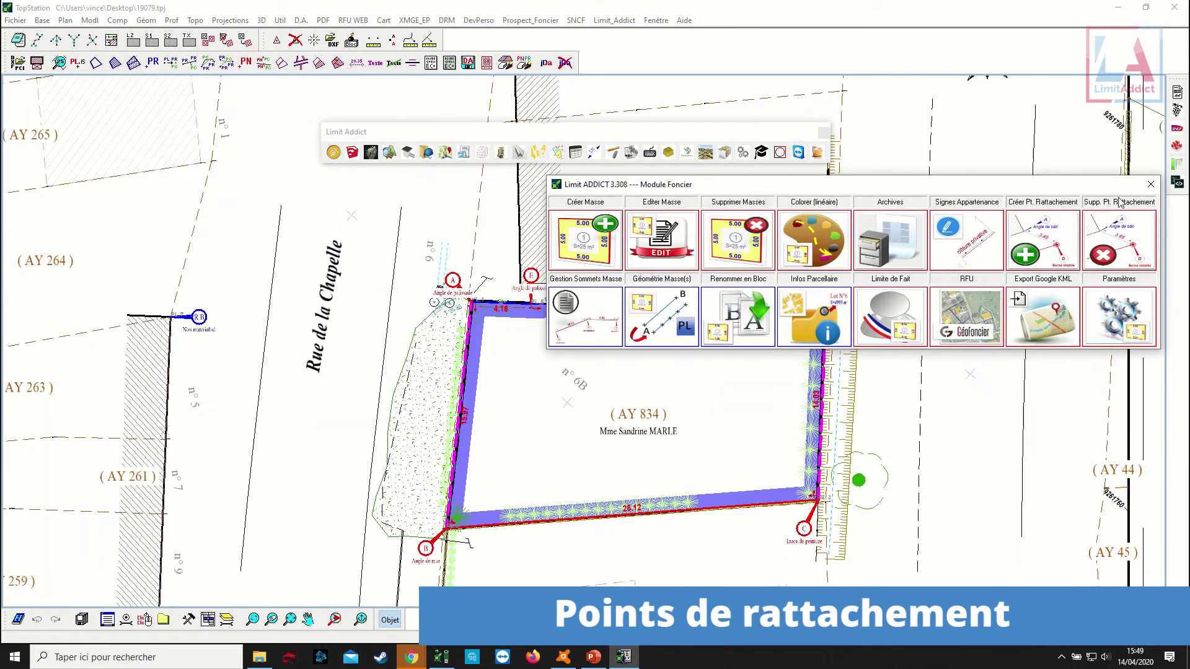
pyautogui.click(1150, 185)
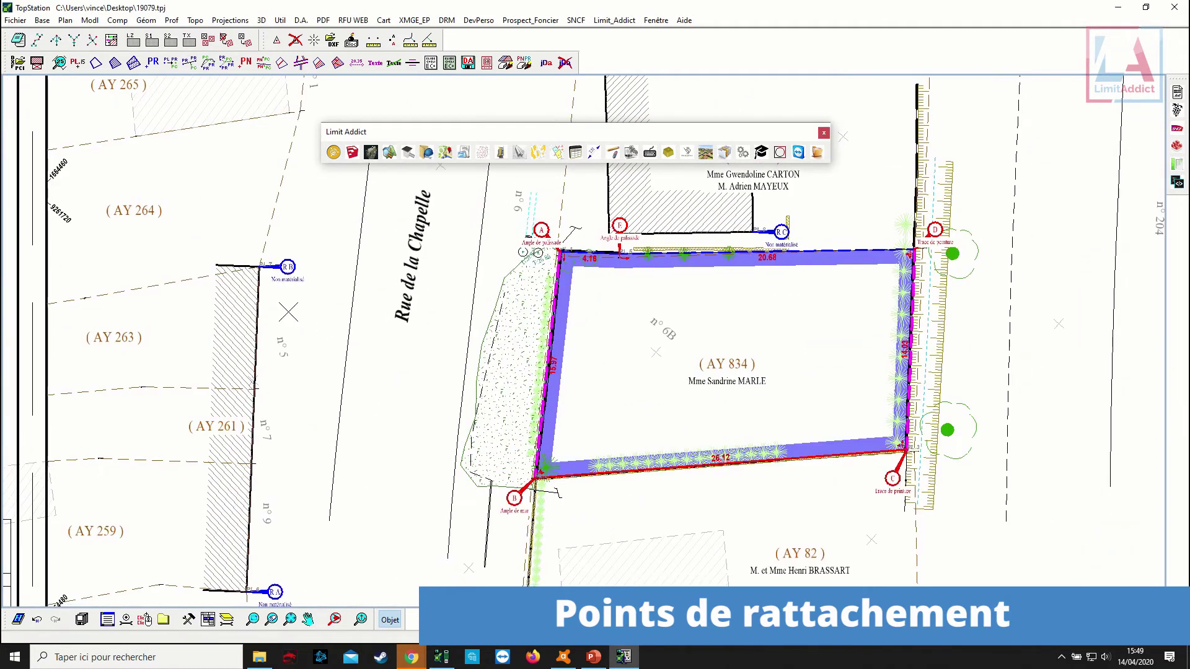
# Open restoration point R B for editing from its marker and set its literal definition to Angle de bâti.
pyautogui.click(780, 153)
pyautogui.click(287, 265)
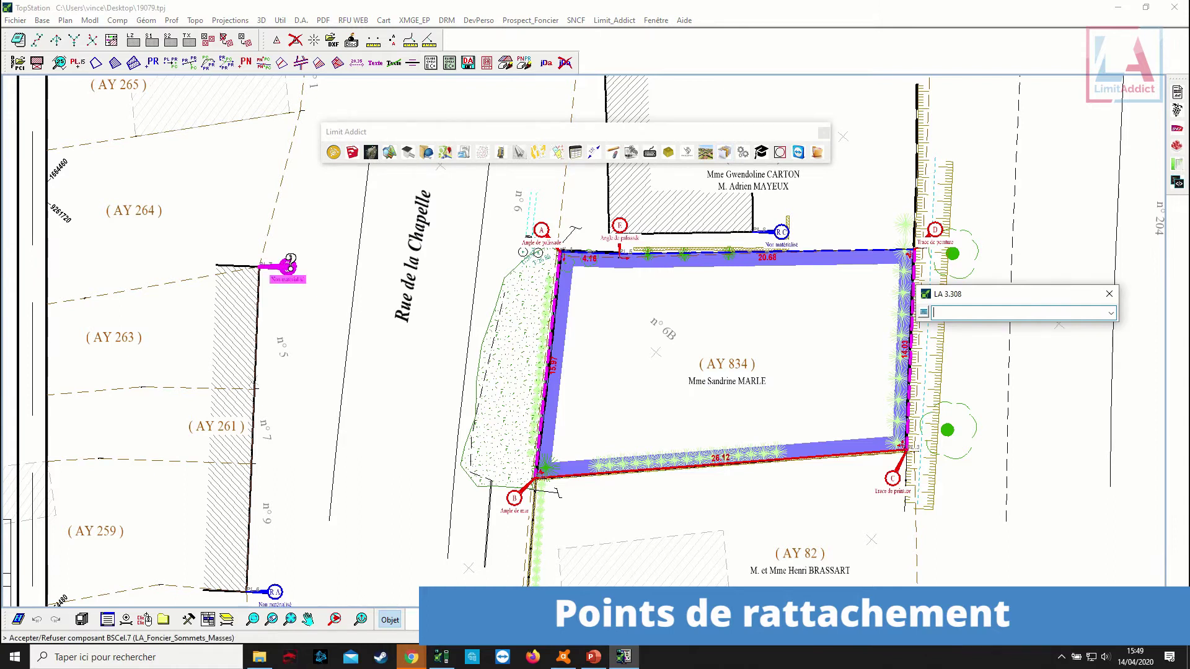
pyautogui.click(267, 288)
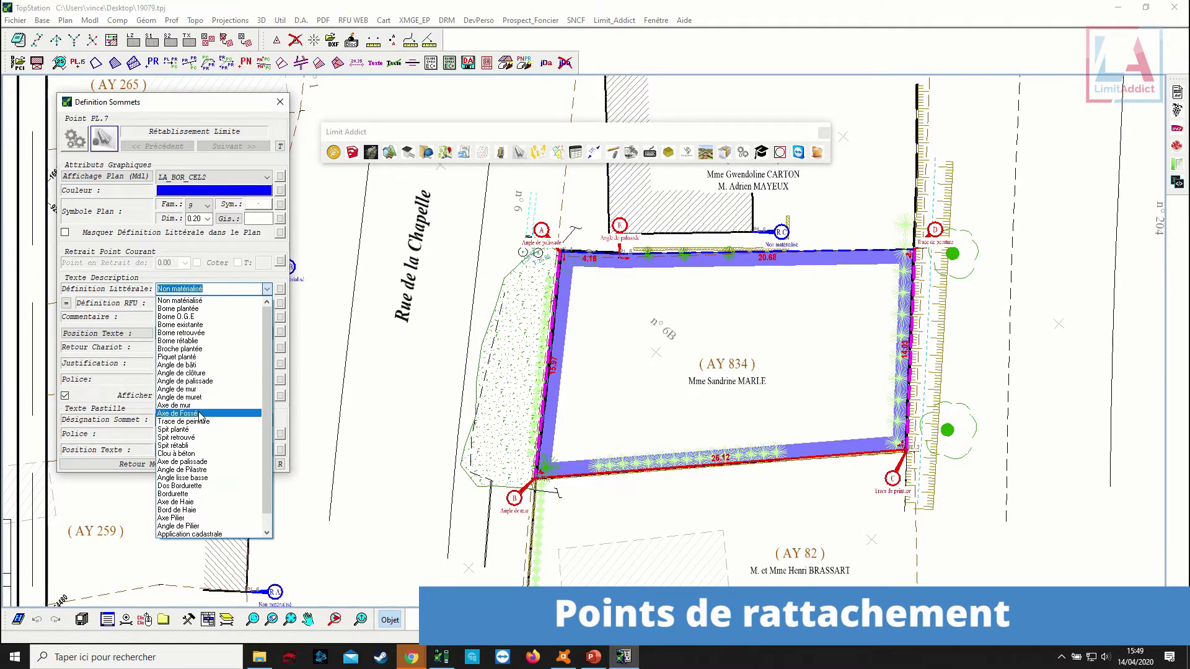
pyautogui.click(209, 365)
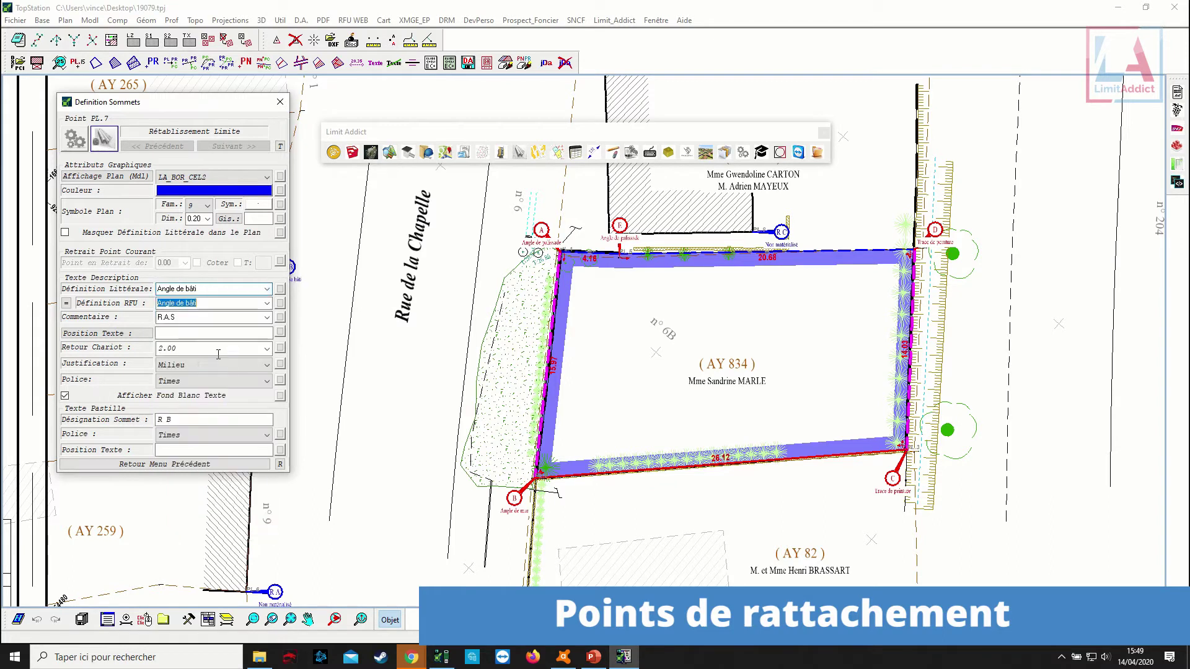
# Copy R B's Angle de bâti definition to restoration points R C and R A, and leave the vertex settings.
pyautogui.click(280, 291)
pyautogui.click(280, 464)
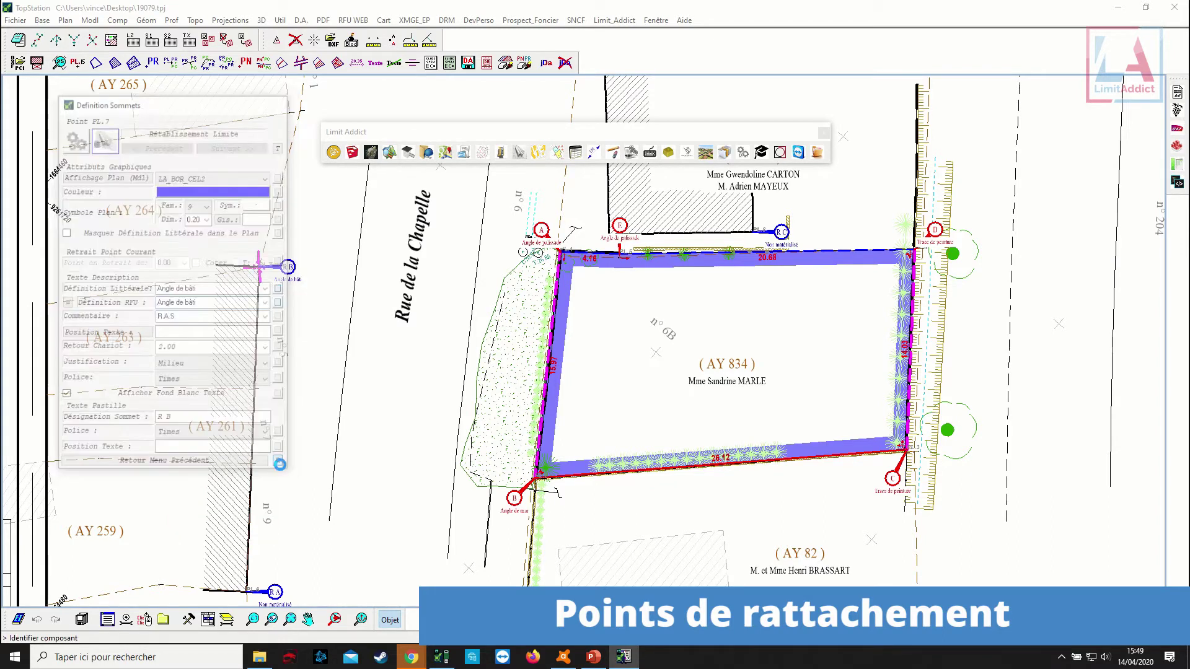
pyautogui.click(776, 231)
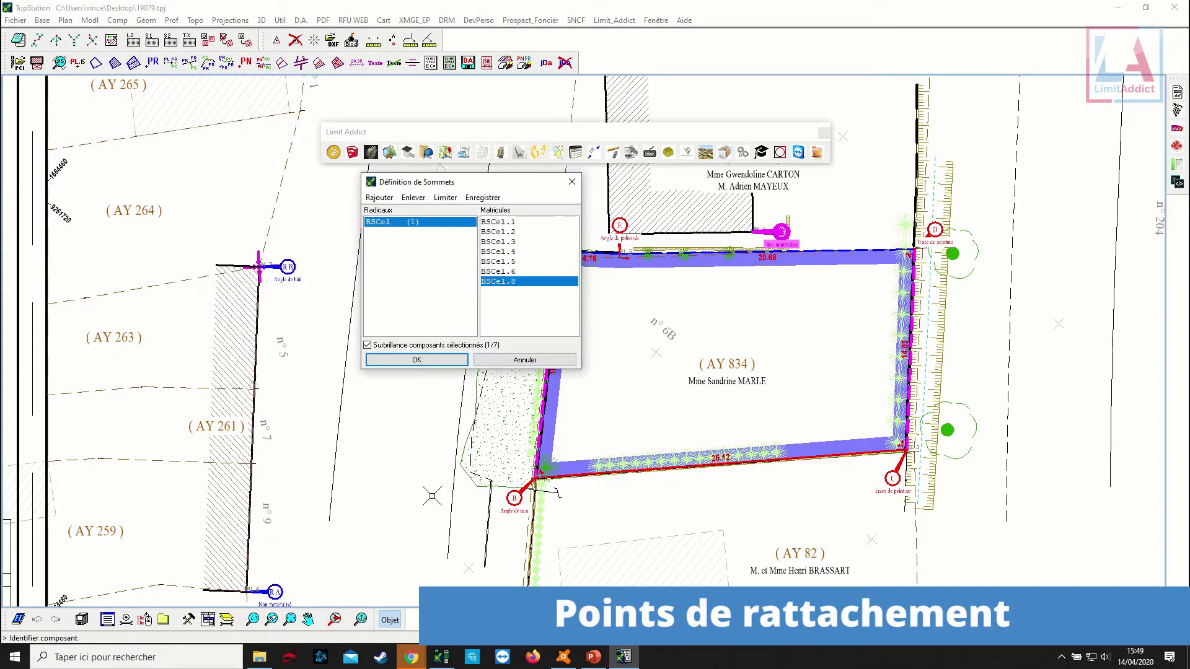
pyautogui.click(293, 590)
pyautogui.click(417, 360)
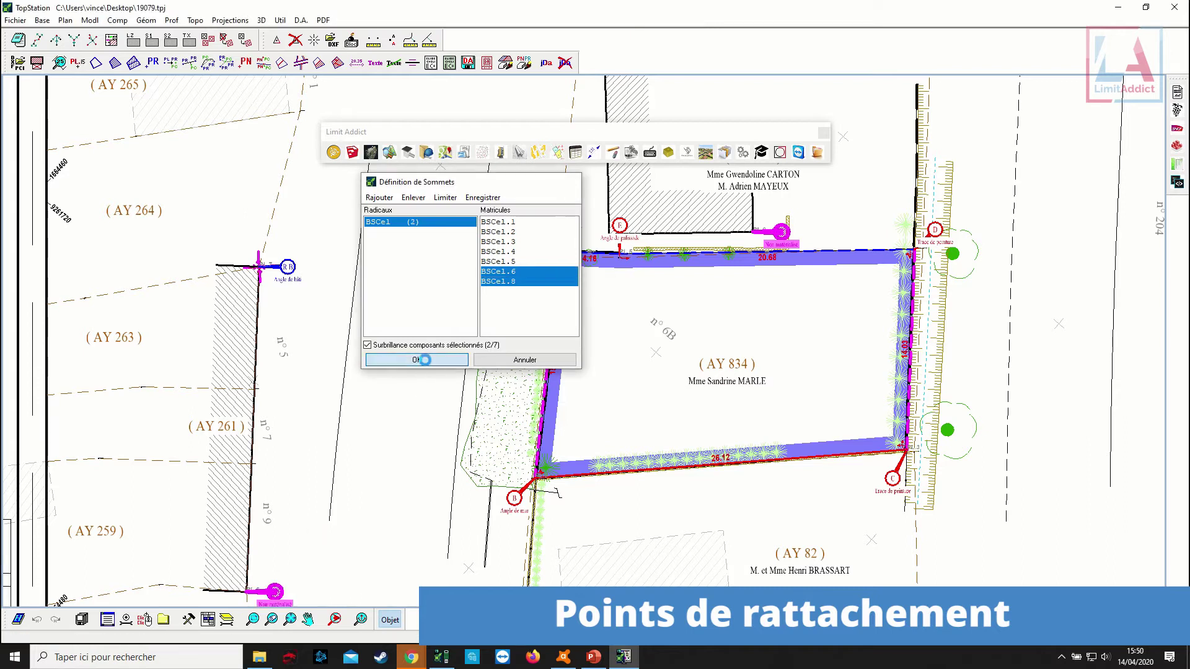
pyautogui.click(217, 464)
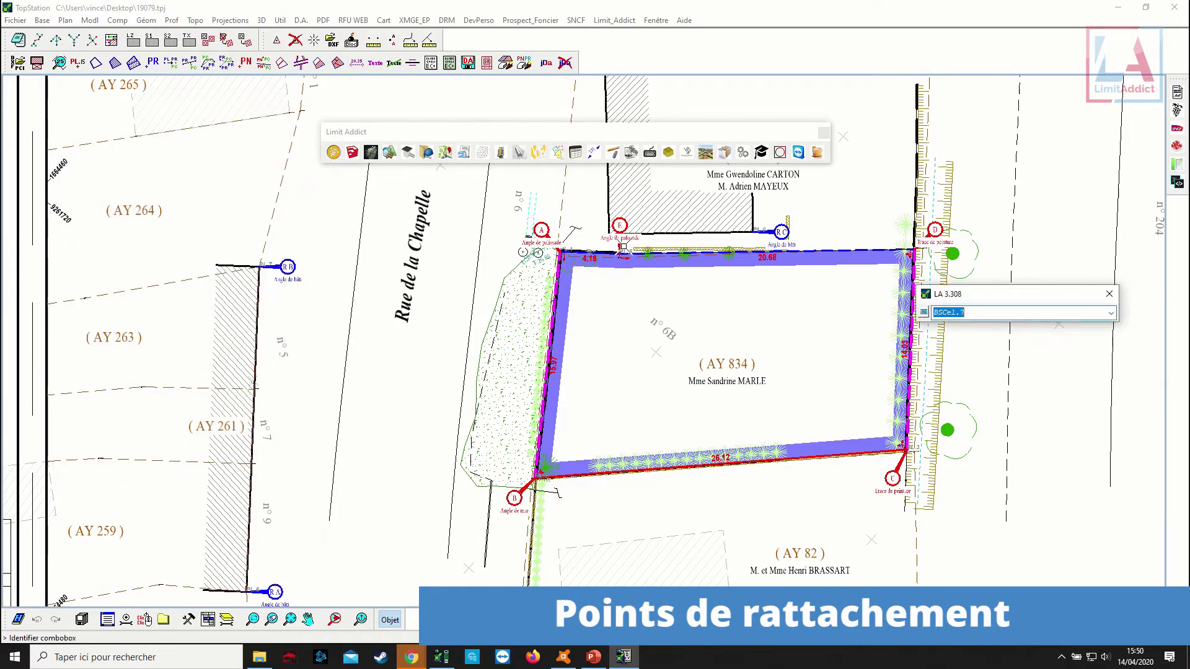
# Move the R C marker up to the upper right of its building corner and shift the AY 833 parcel label slightly upward.
pyautogui.moveTo(624, 344); pyautogui.dragTo(558, 385, button='middle')
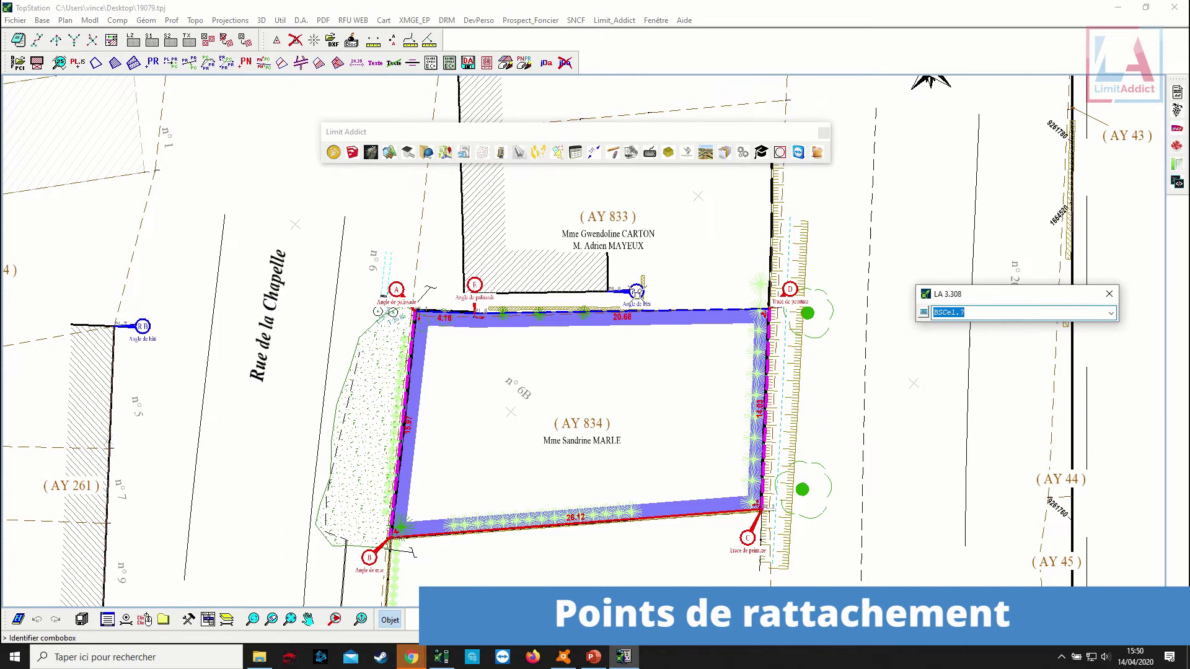
pyautogui.click(638, 290)
pyautogui.click(642, 284)
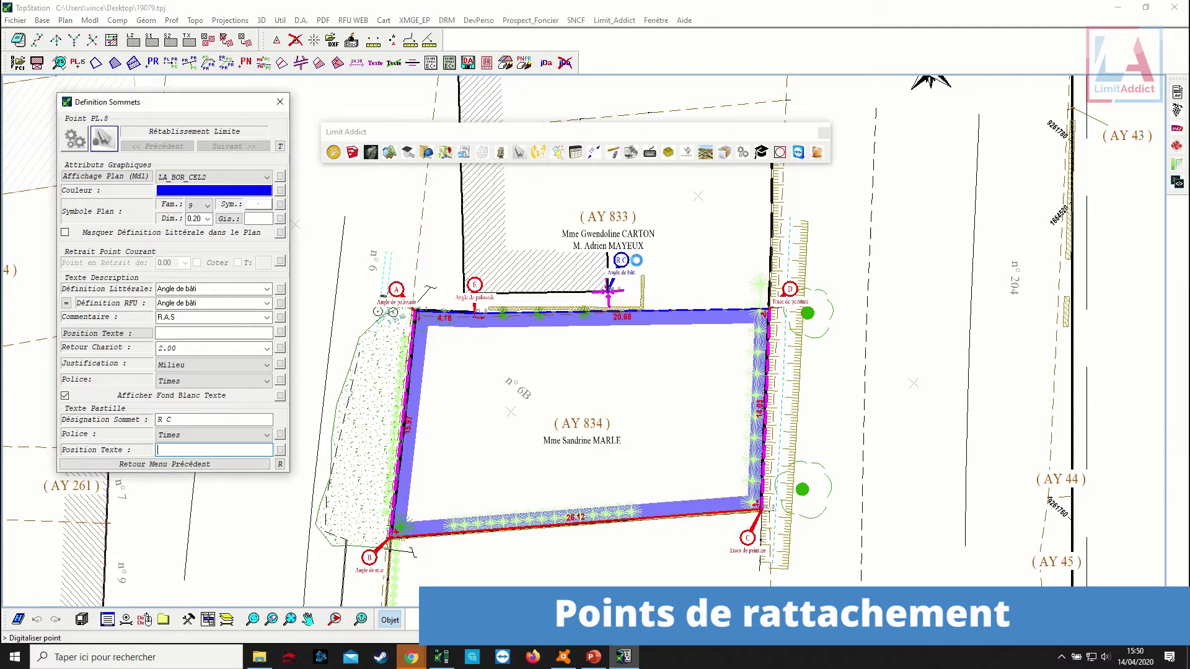
pyautogui.click(609, 292)
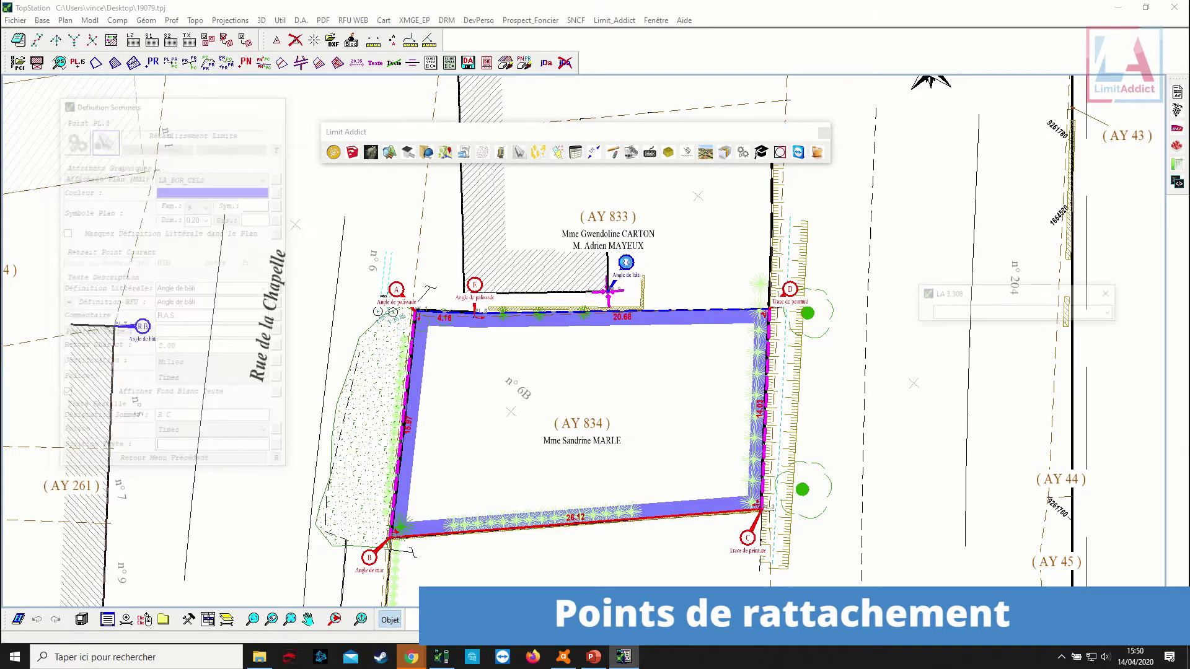
pyautogui.click(618, 191)
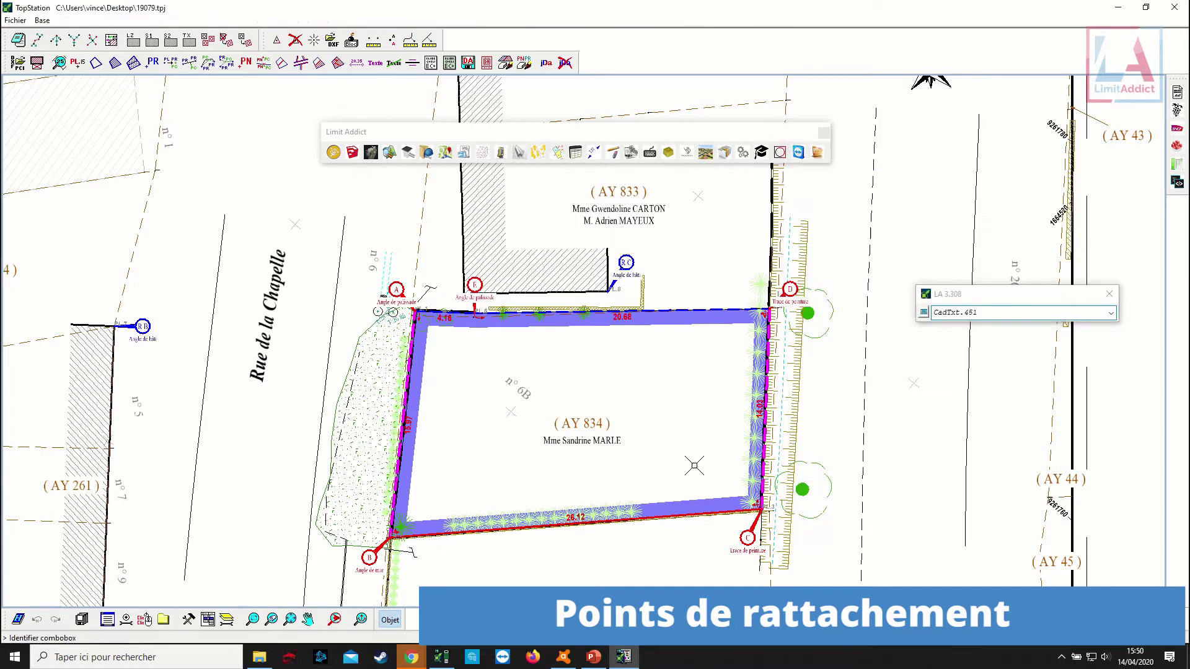
# Create limit restoration dimensions from points R B and R A to boundary vertex B.
pyautogui.scroll(-2, 416, 265)
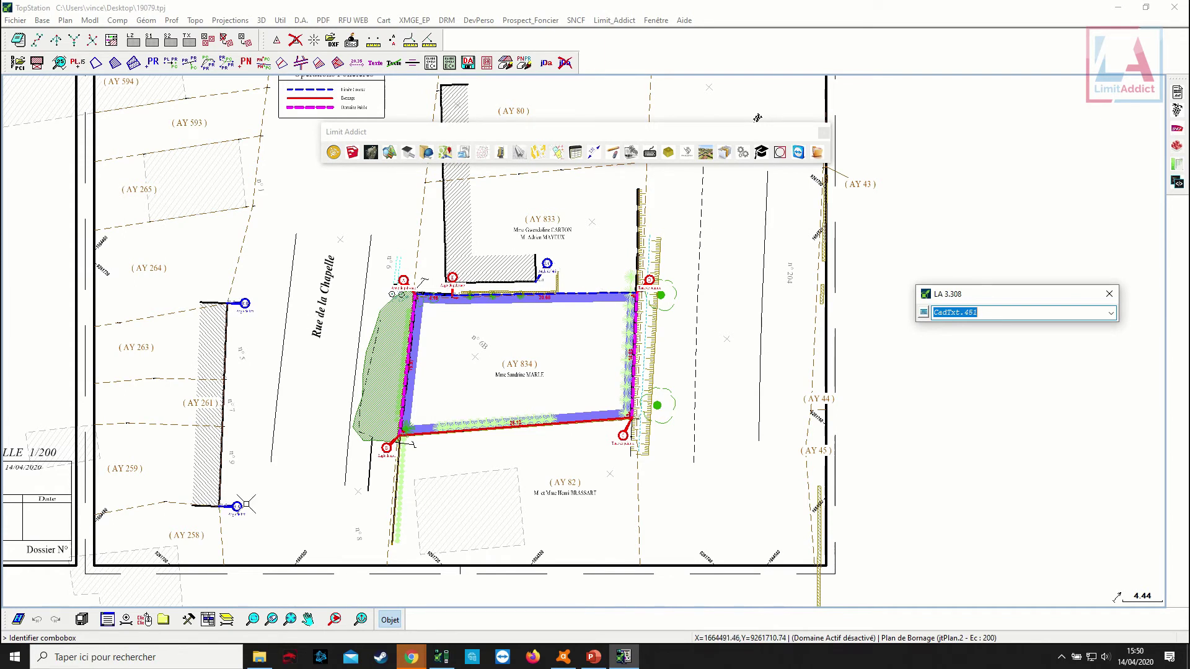
pyautogui.click(593, 153)
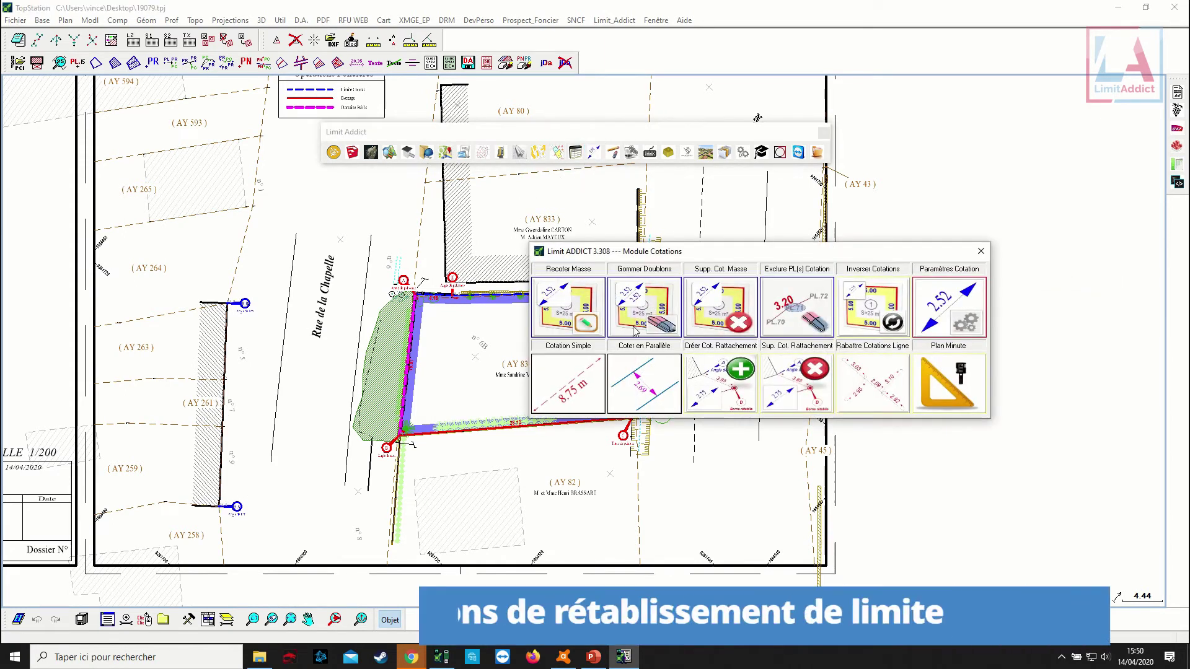
pyautogui.click(721, 381)
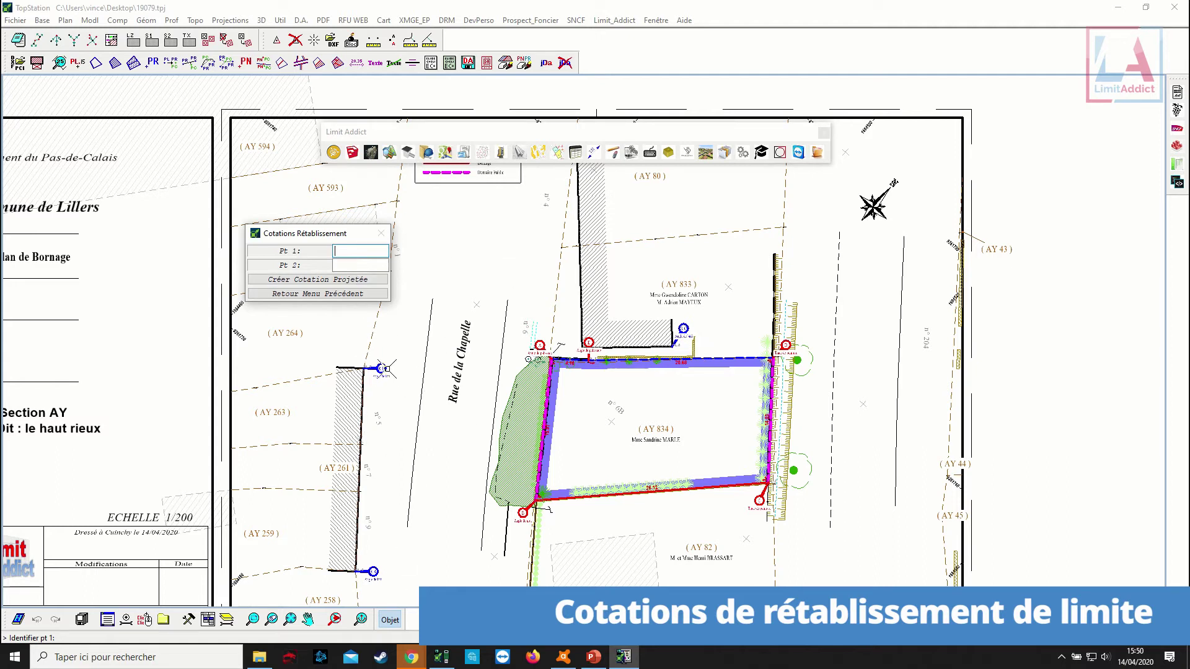
pyautogui.click(382, 370)
pyautogui.click(533, 501)
pyautogui.click(379, 573)
pyautogui.click(415, 556)
pyautogui.click(517, 514)
# Add restoration dimensions from R C to vertices B and C and from R B to vertex C, and leave the dimensioning command.
pyautogui.scroll(-2, 396, 402)
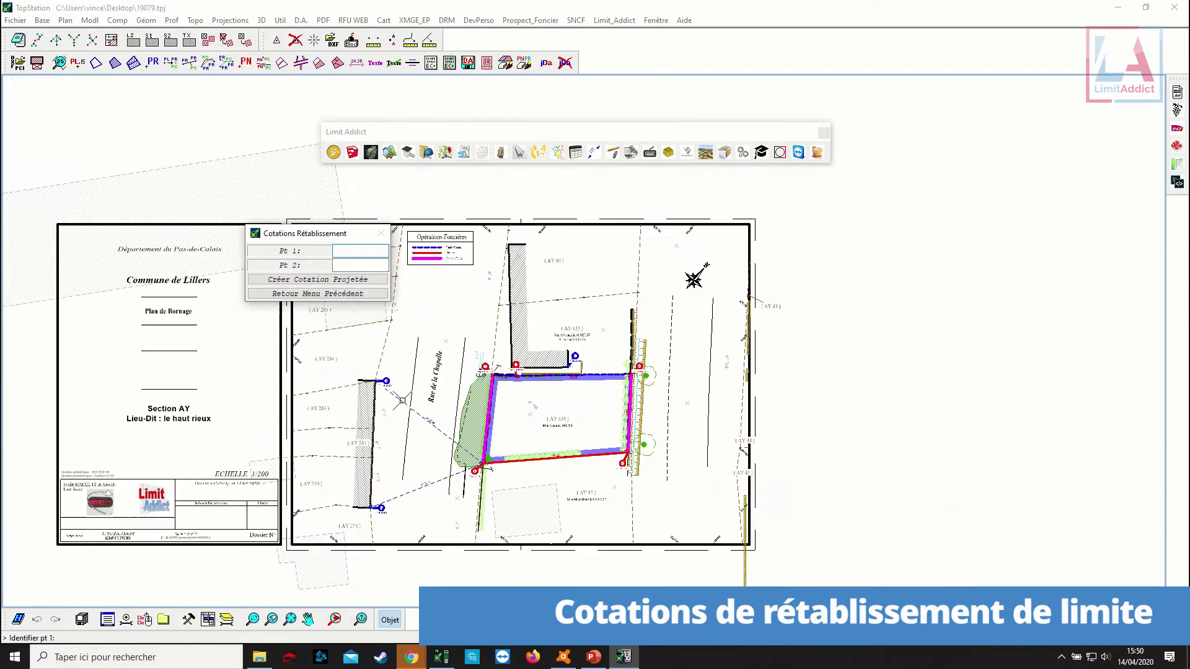
pyautogui.moveTo(468, 435); pyautogui.dragTo(339, 446, button='middle')
pyautogui.scroll(2, 339, 406)
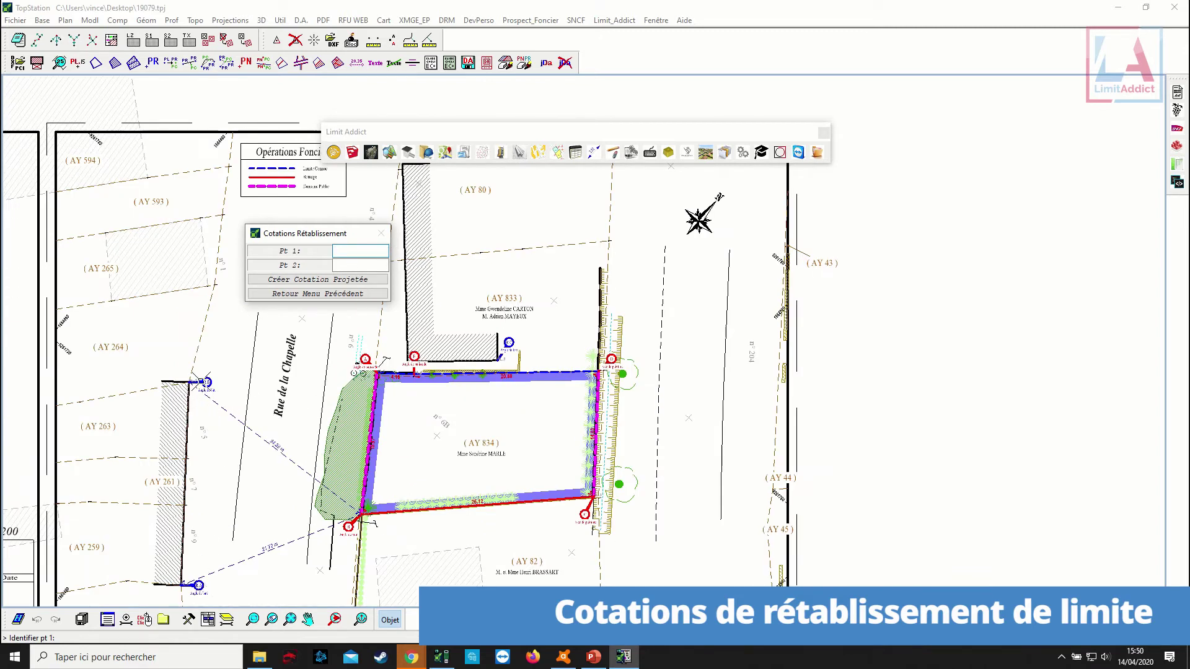
pyautogui.moveTo(297, 239); pyautogui.dragTo(280, 263)
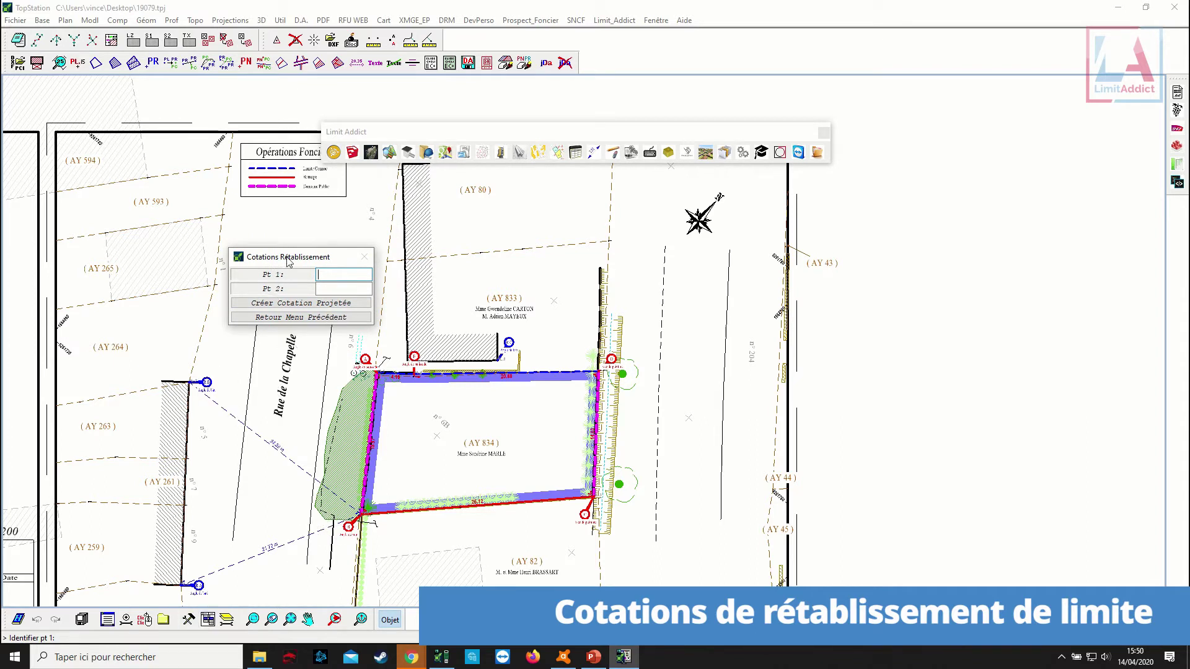
pyautogui.moveTo(287, 261); pyautogui.dragTo(291, 233)
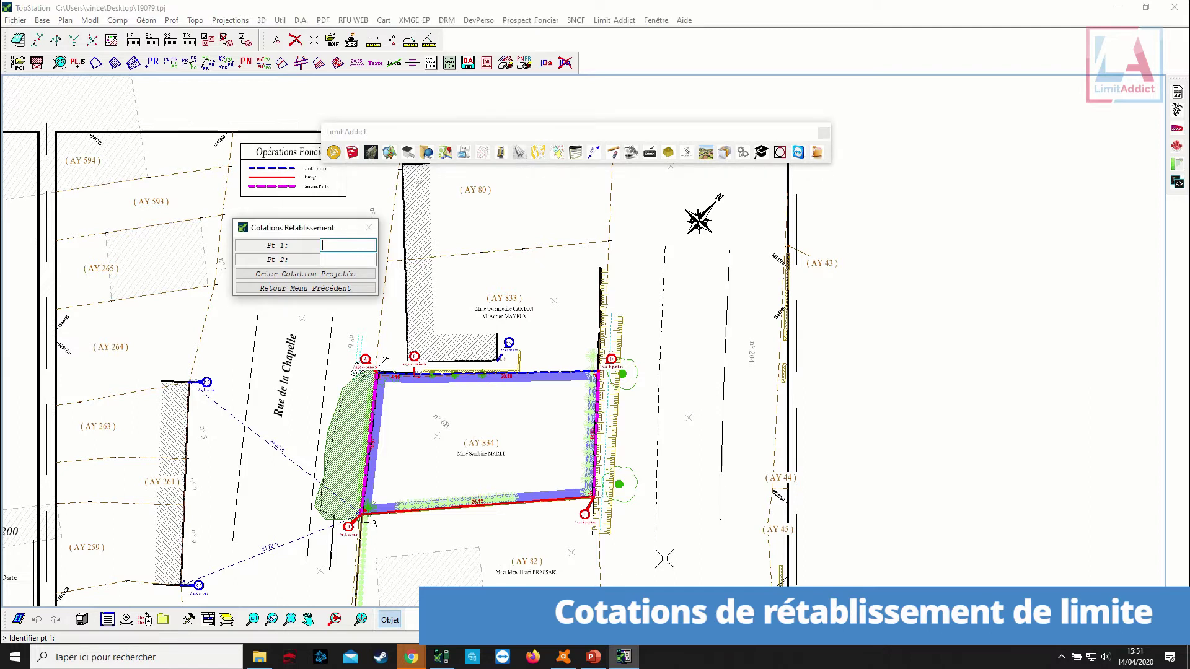
pyautogui.moveTo(664, 558); pyautogui.dragTo(715, 522, button='middle')
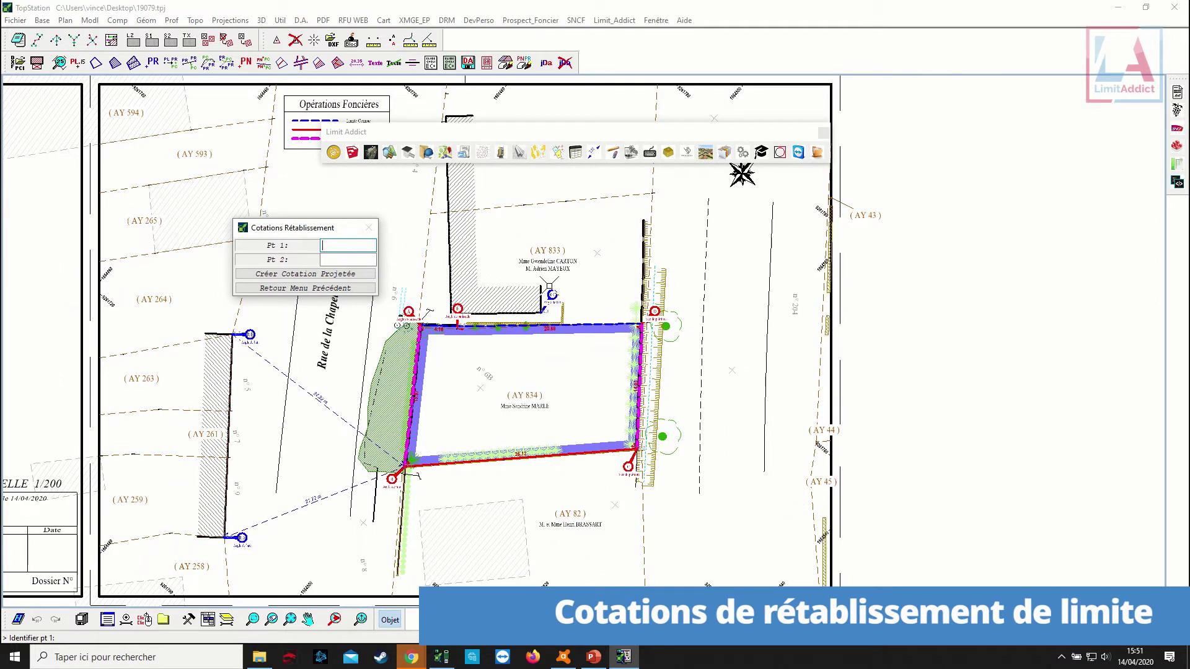
pyautogui.click(549, 287)
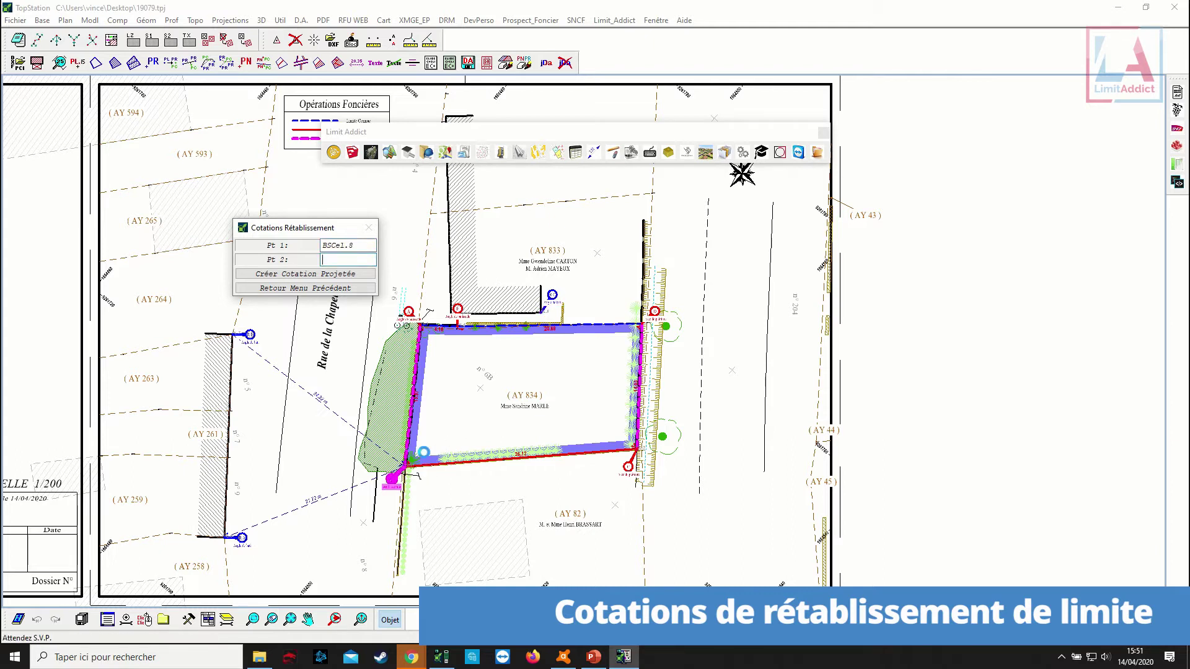
pyautogui.click(632, 462)
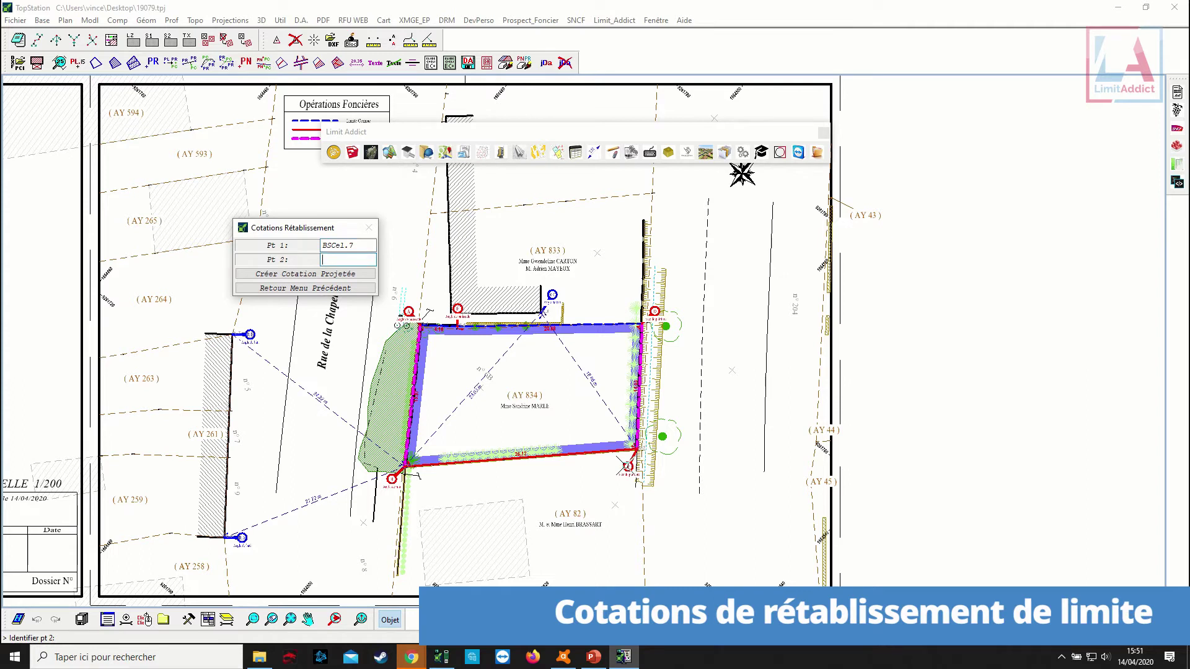
pyautogui.click(625, 466)
pyautogui.click(626, 465)
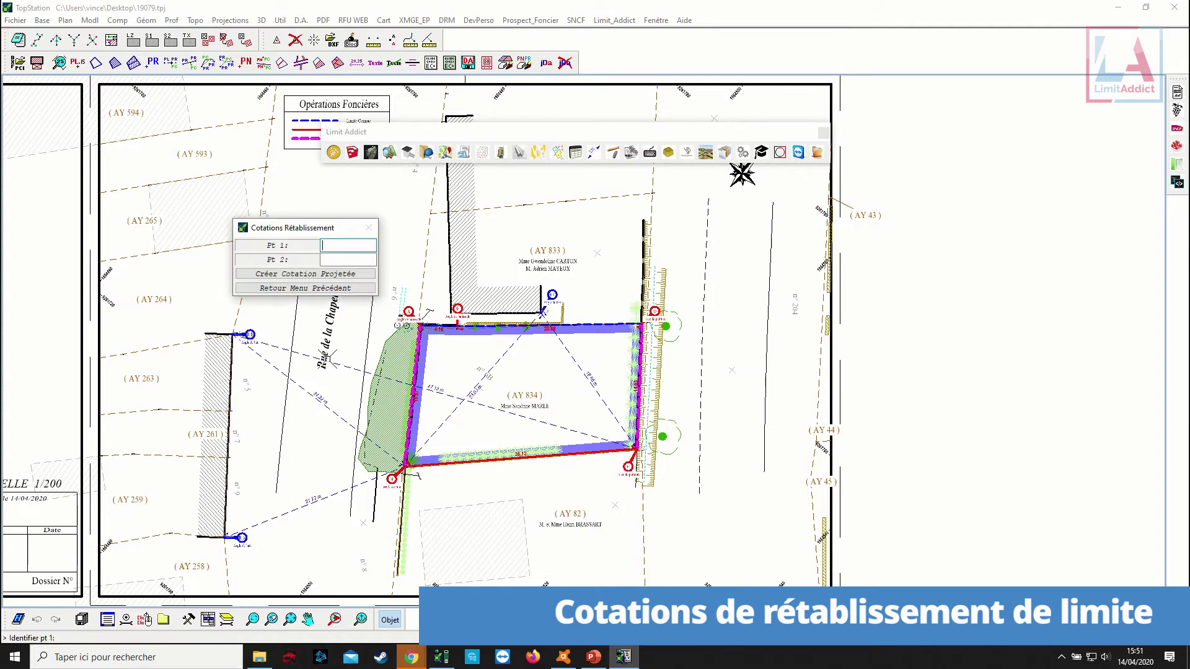
pyautogui.click(306, 288)
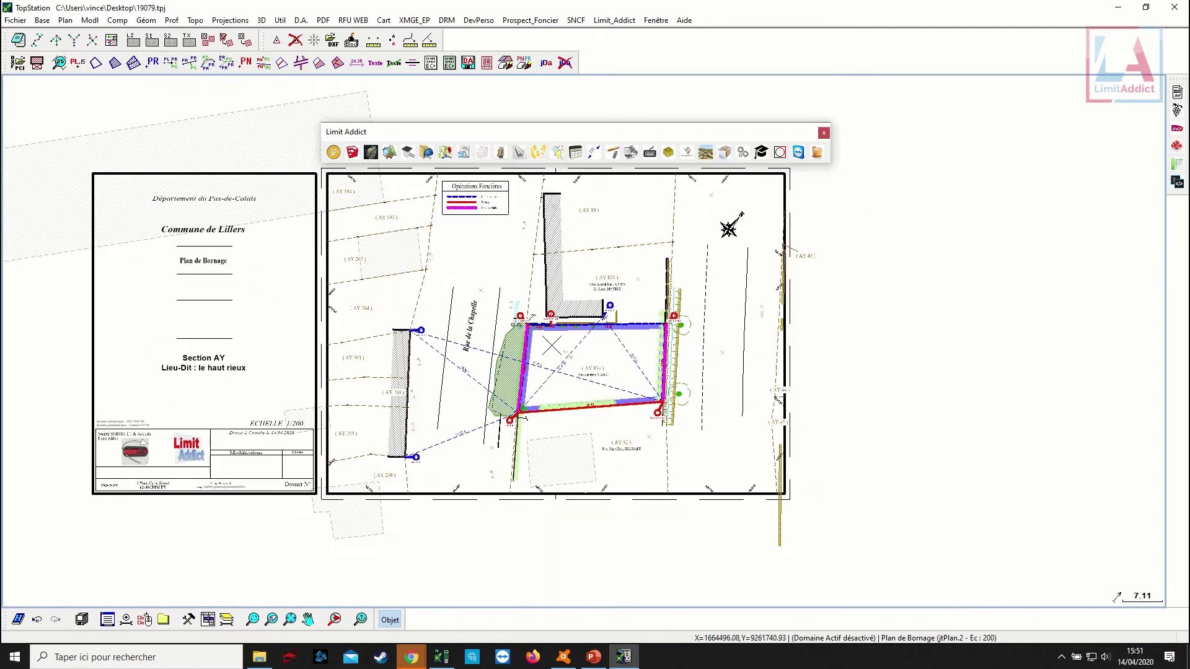
# Add an entry to the archive list with document type Plan de bornage and file number 15632.
pyautogui.click(632, 152)
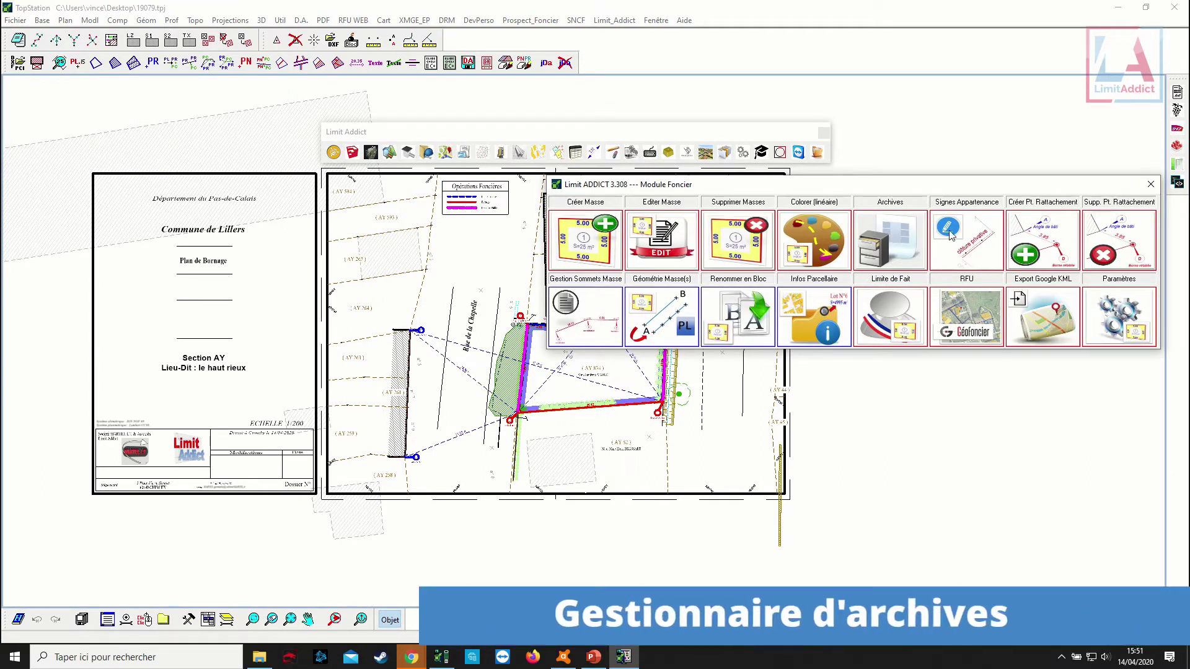
pyautogui.click(877, 242)
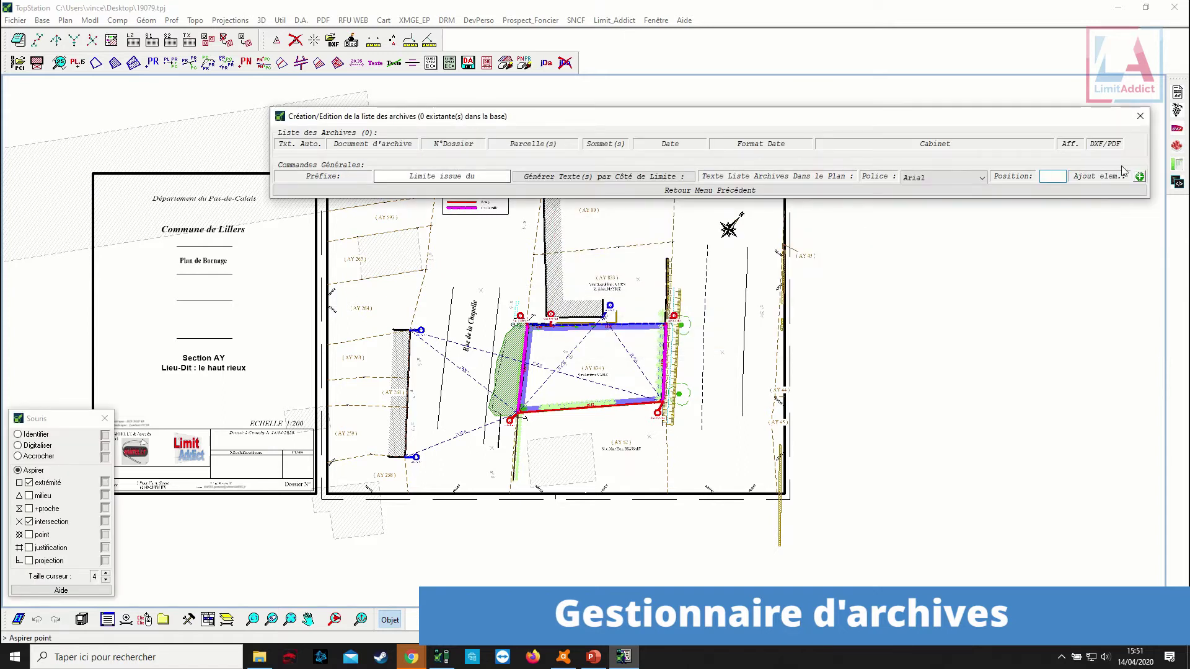
pyautogui.click(1139, 178)
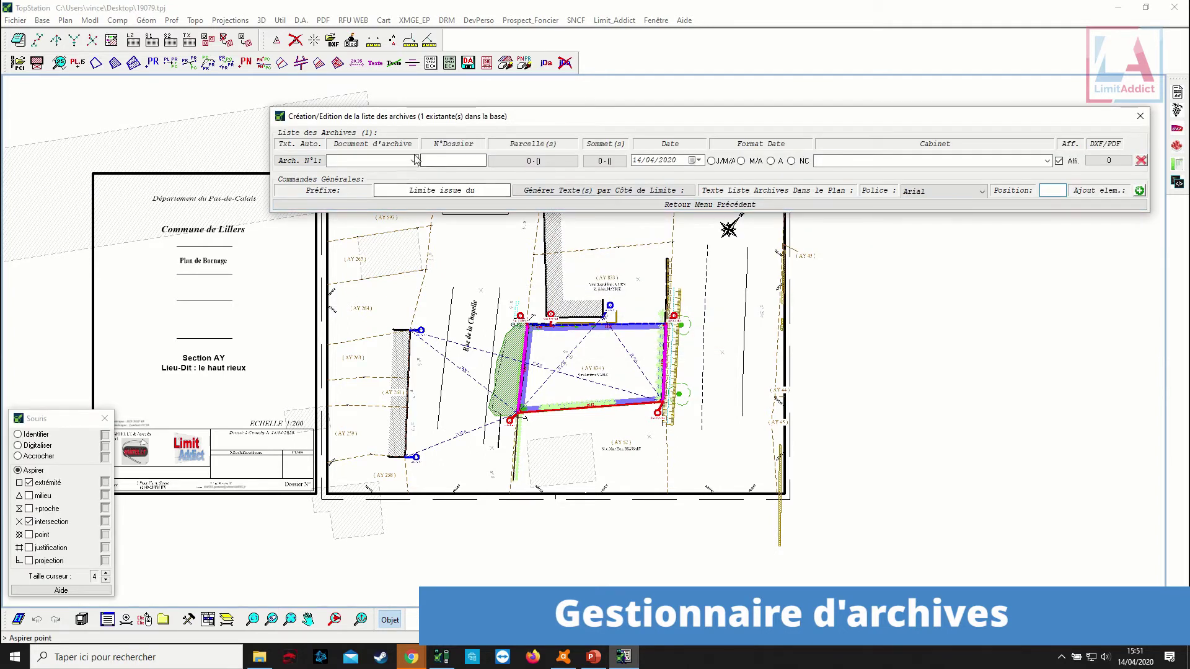
pyautogui.click(413, 161)
pyautogui.click(400, 173)
pyautogui.click(451, 161)
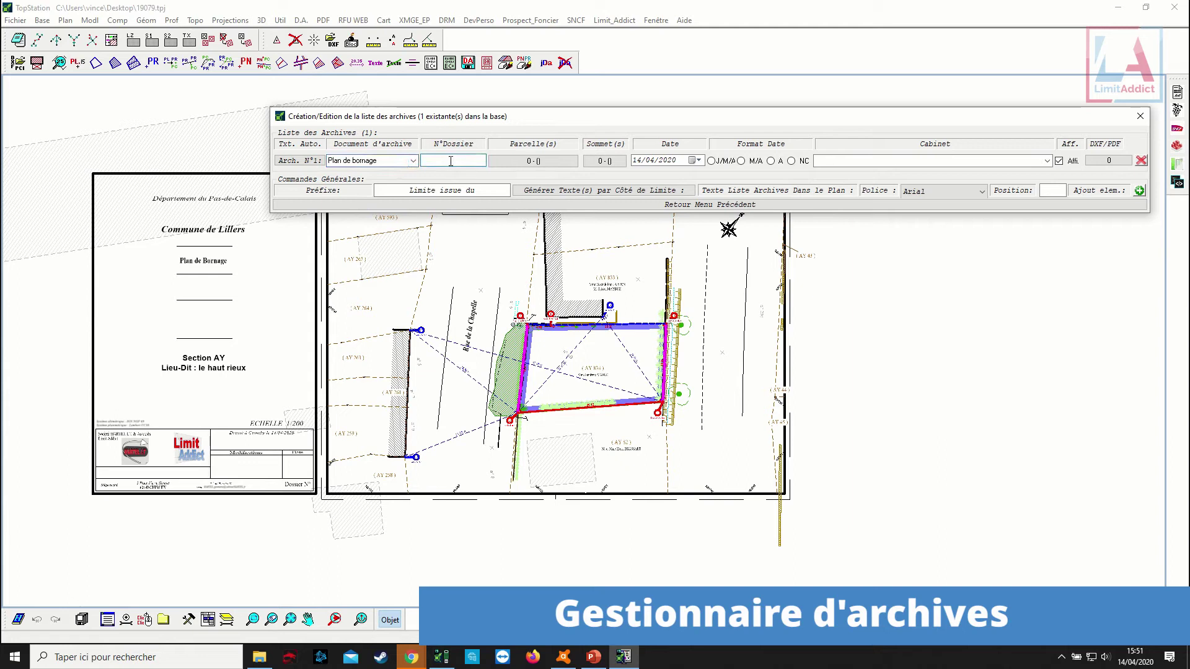
# Link parcels AY 834 and AY 833 to the archive entry.
pyautogui.click(531, 162)
pyautogui.click(605, 368)
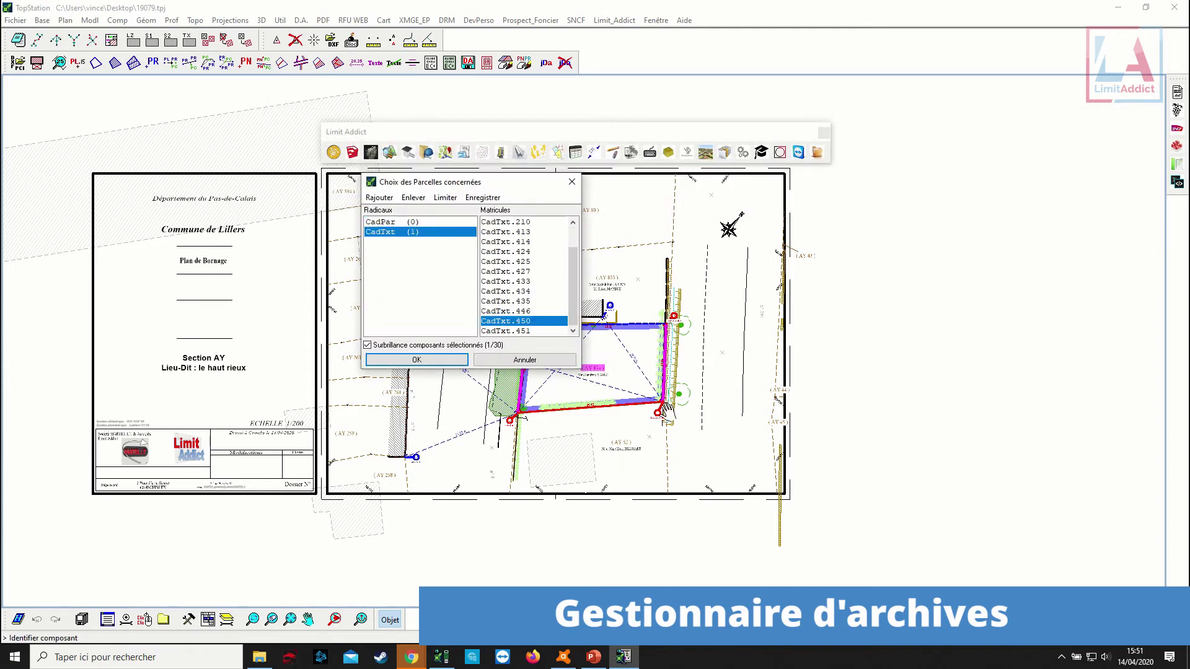
pyautogui.click(681, 260)
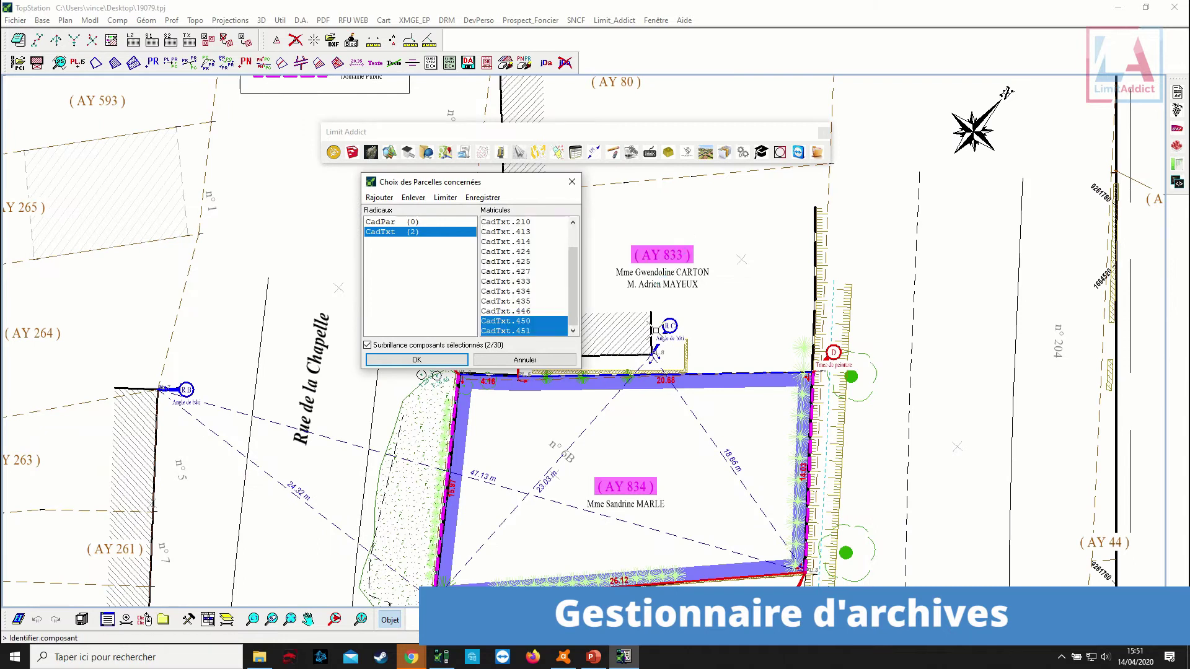
pyautogui.click(449, 362)
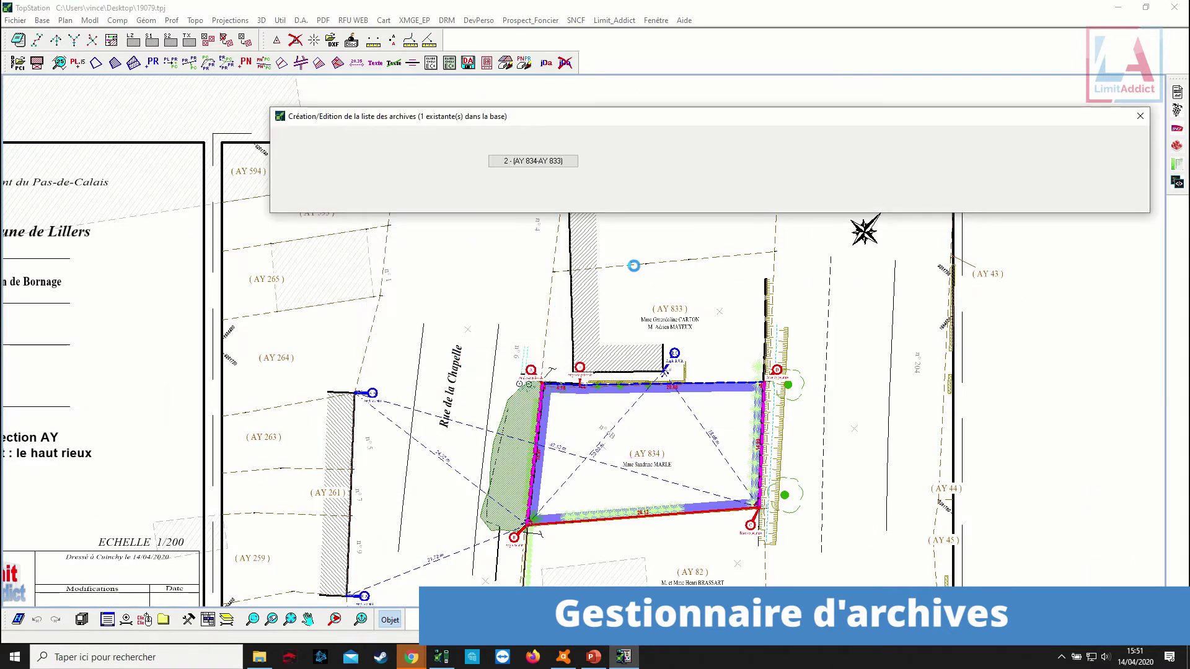
# Link boundary vertices A, E and D to the archive entry.
pyautogui.click(604, 162)
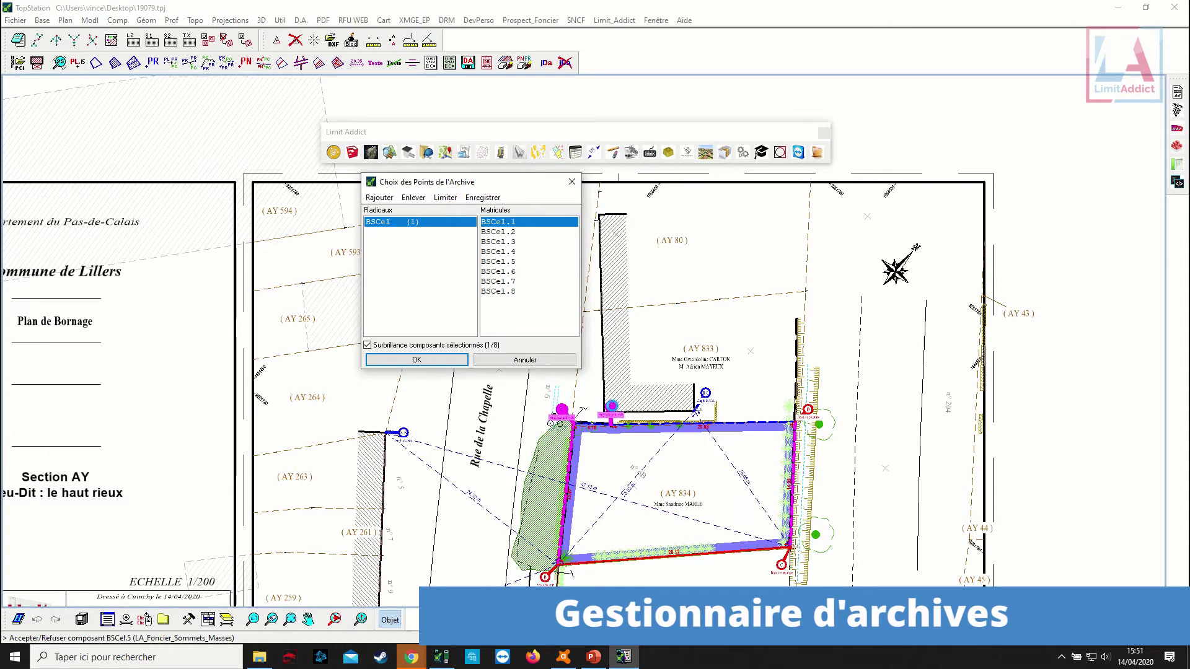
pyautogui.click(612, 406)
pyautogui.click(805, 411)
pyautogui.click(804, 411)
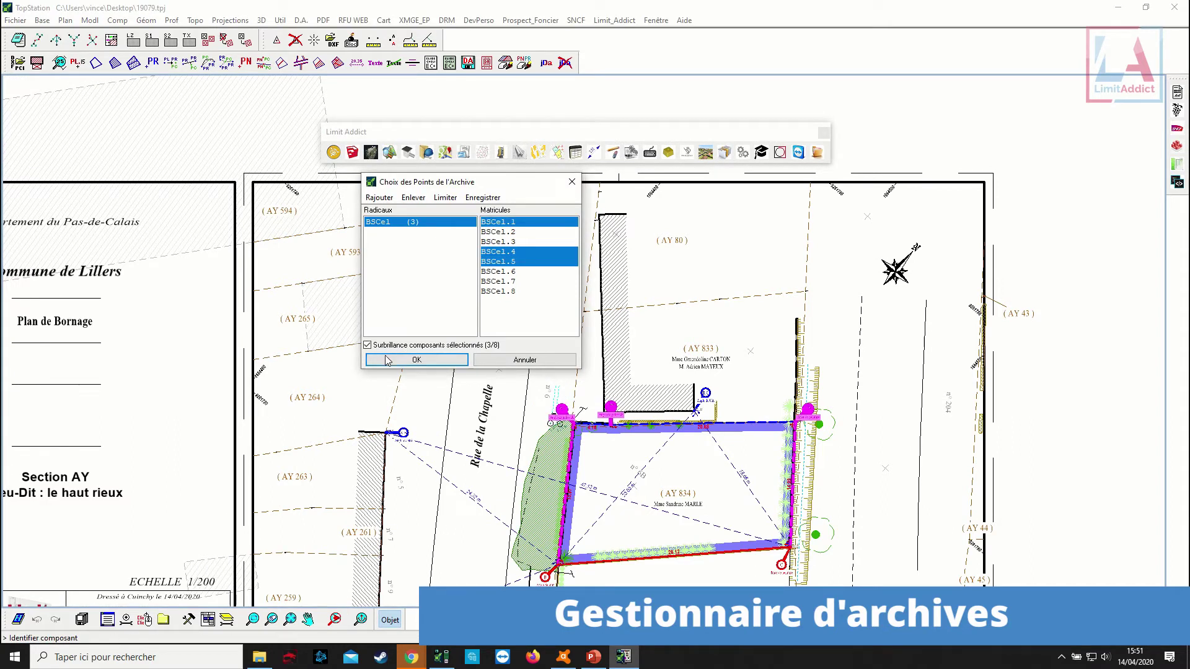
pyautogui.click(416, 360)
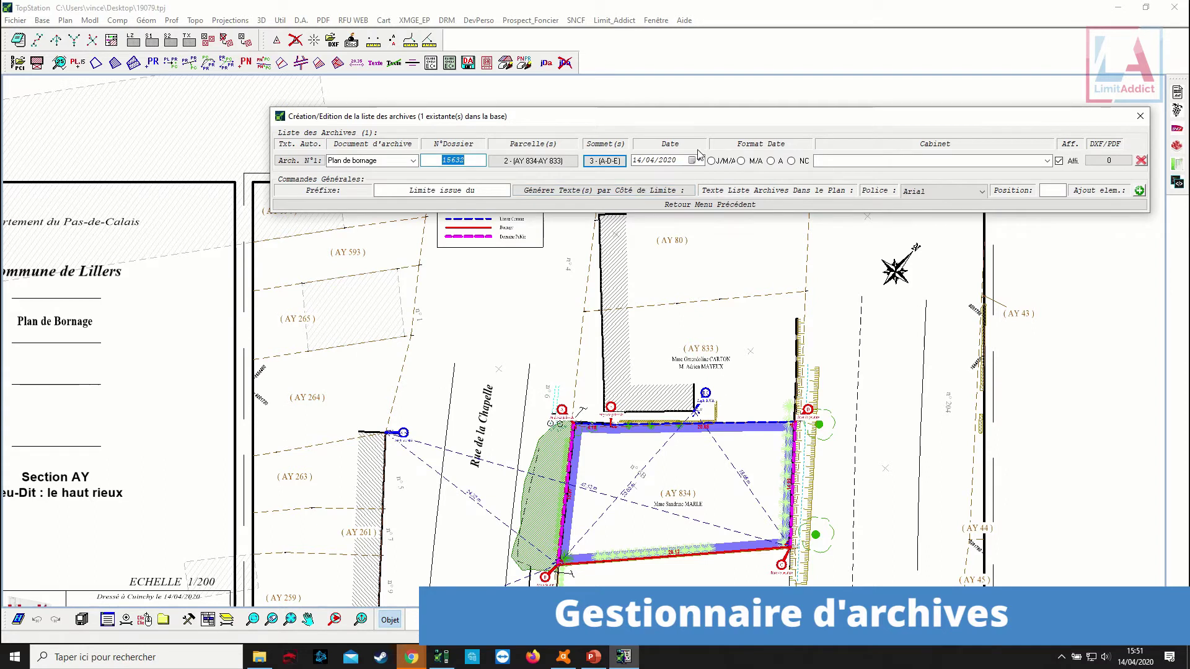
# Date the archive 14/02/1992 in J/M/A format and set its firm to le Cabinet LEJEAIL, Géomètre-Expert à LENS.
pyautogui.click(666, 160)
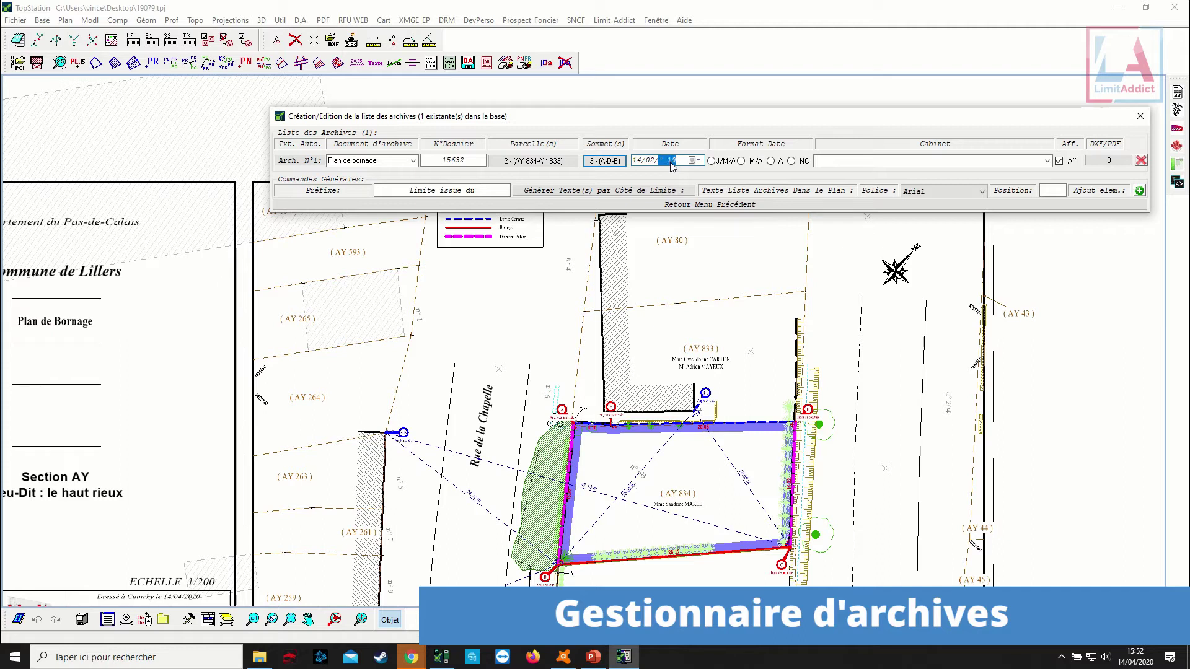
pyautogui.click(719, 160)
pyautogui.click(1046, 161)
pyautogui.click(880, 220)
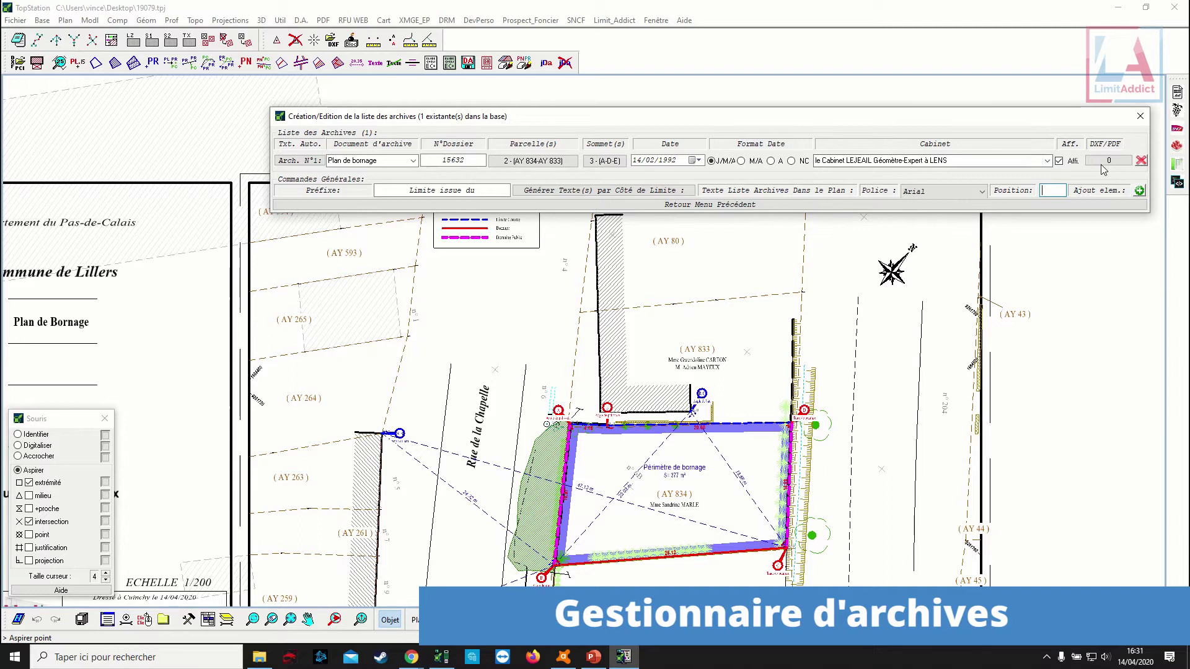
# Save the archive list changes and leave the land boundary module.
pyautogui.click(1103, 163)
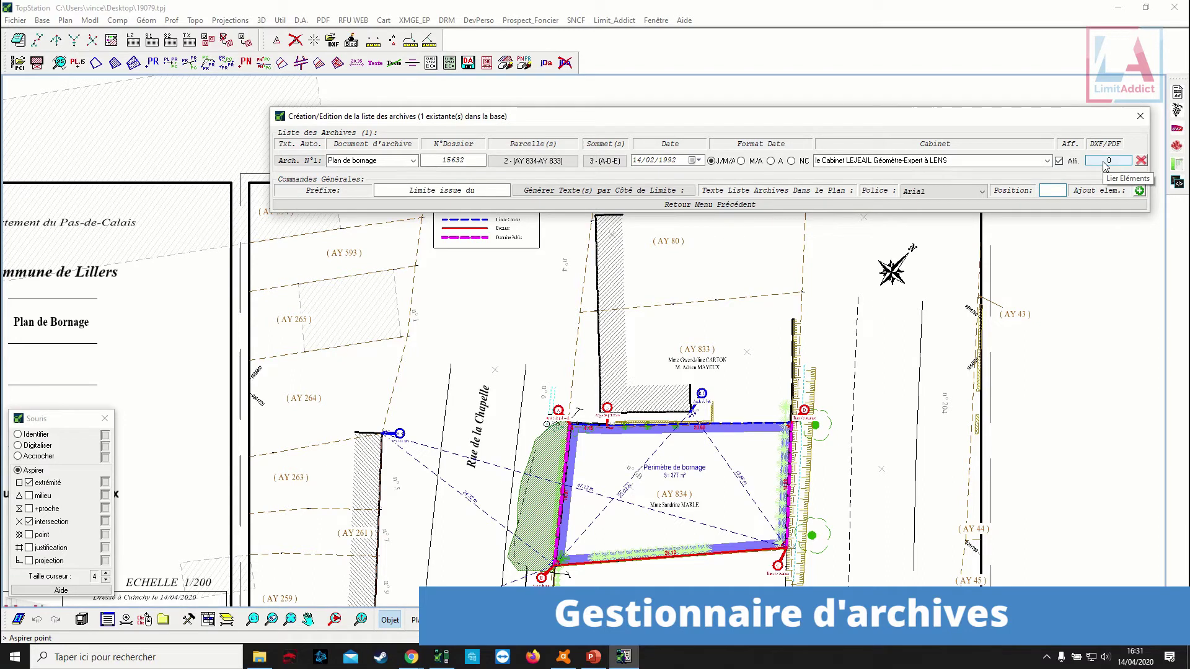
pyautogui.moveTo(717, 119); pyautogui.dragTo(700, 147)
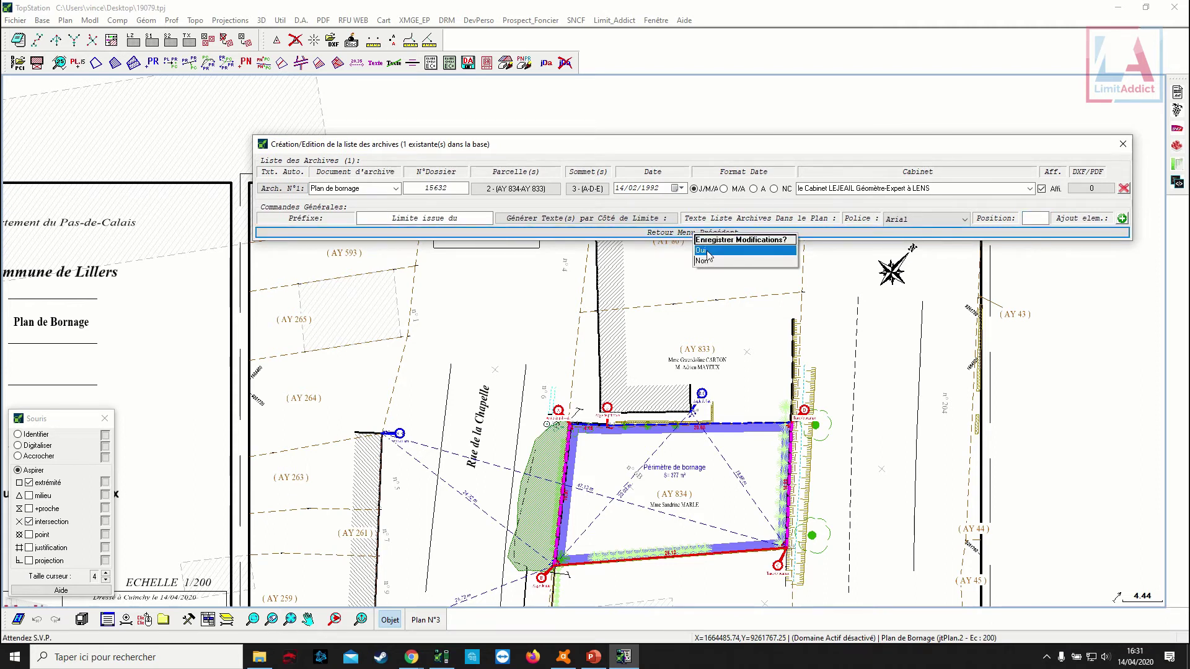
pyautogui.click(694, 235)
pyautogui.click(1150, 184)
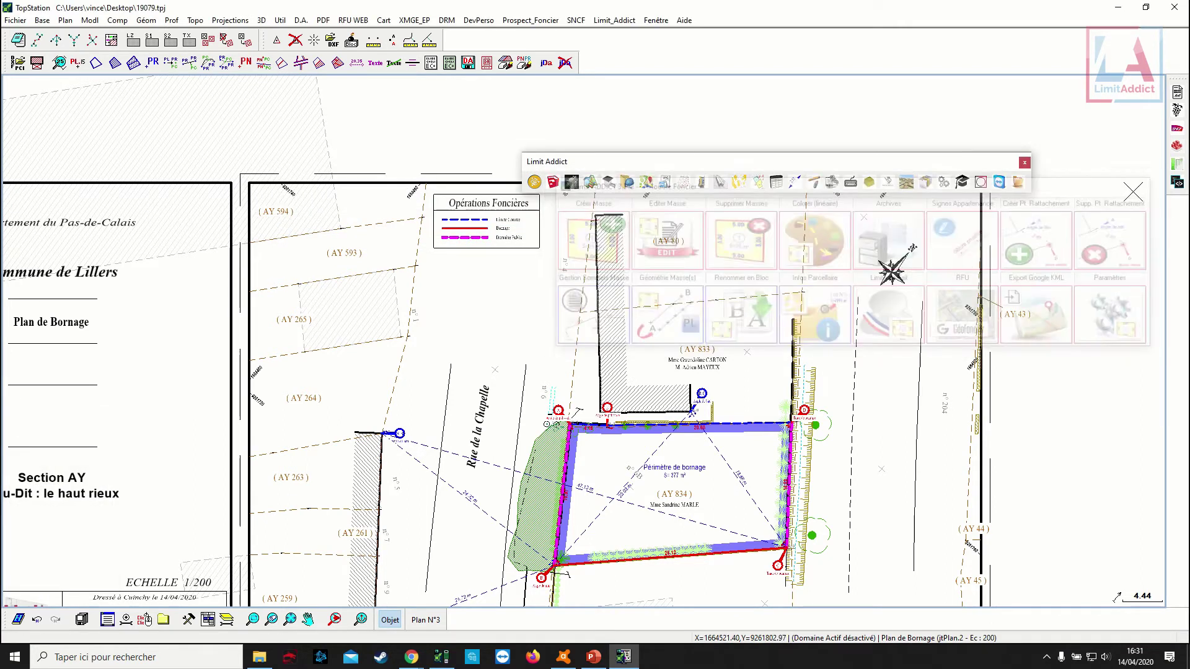
# Import the archive PDF 19079-Plan N°3.pdf into the plan as an image.
pyautogui.click(666, 185)
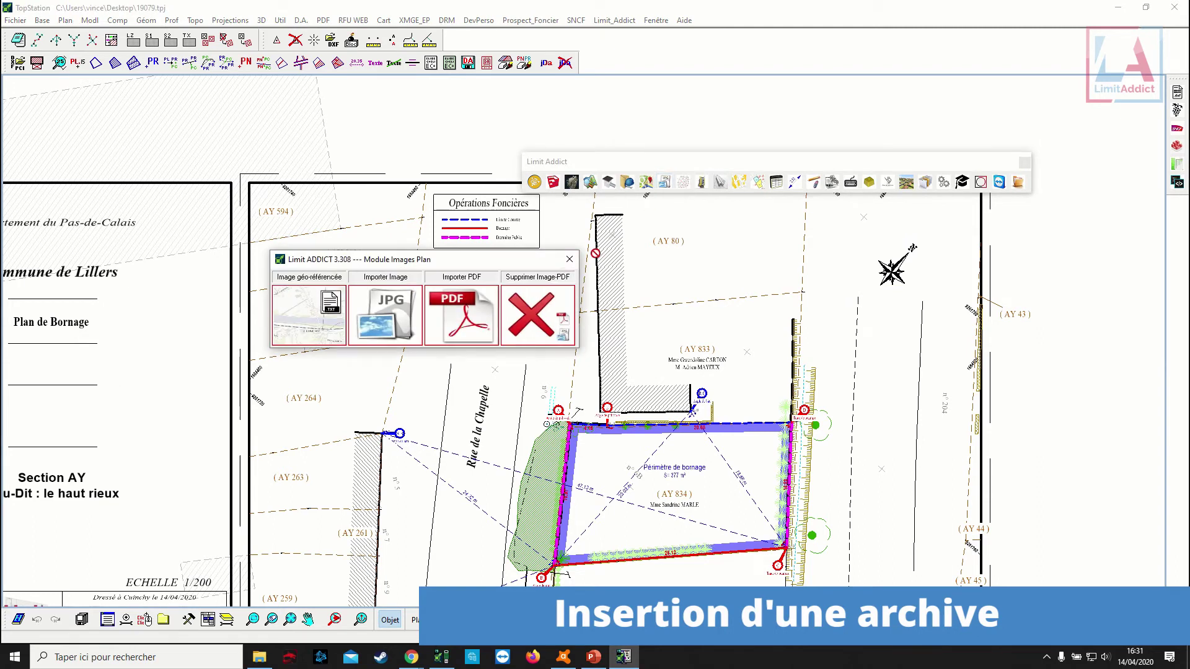
pyautogui.click(473, 312)
pyautogui.scroll(-3, 467, 434)
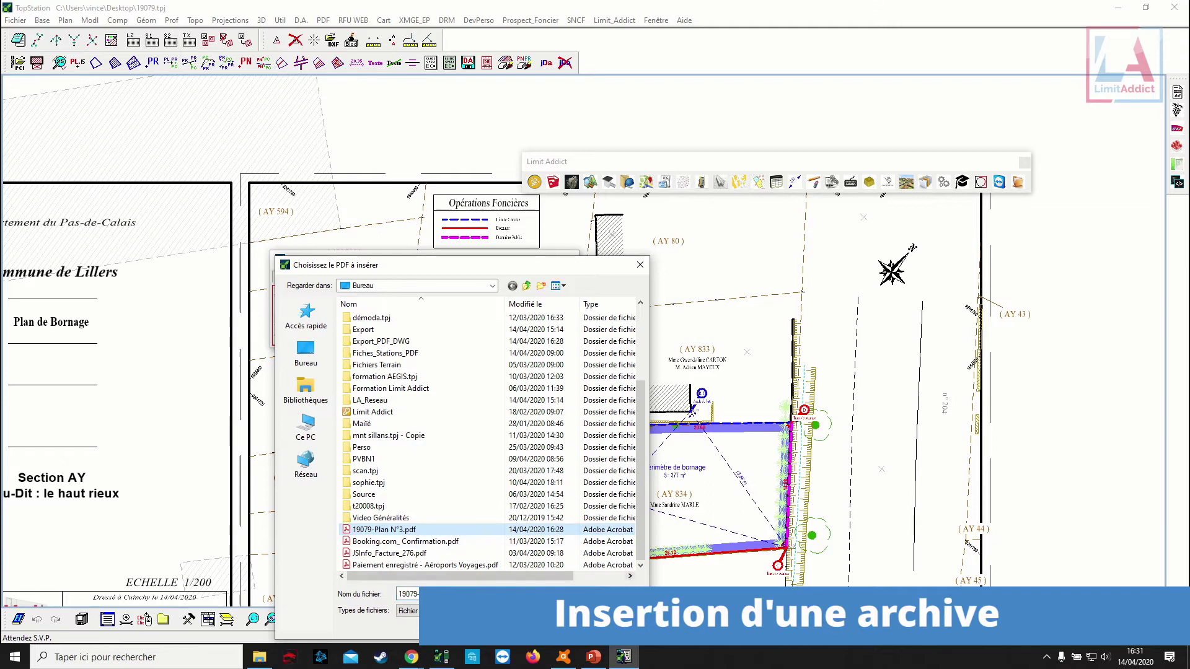
pyautogui.doubleClick(414, 530)
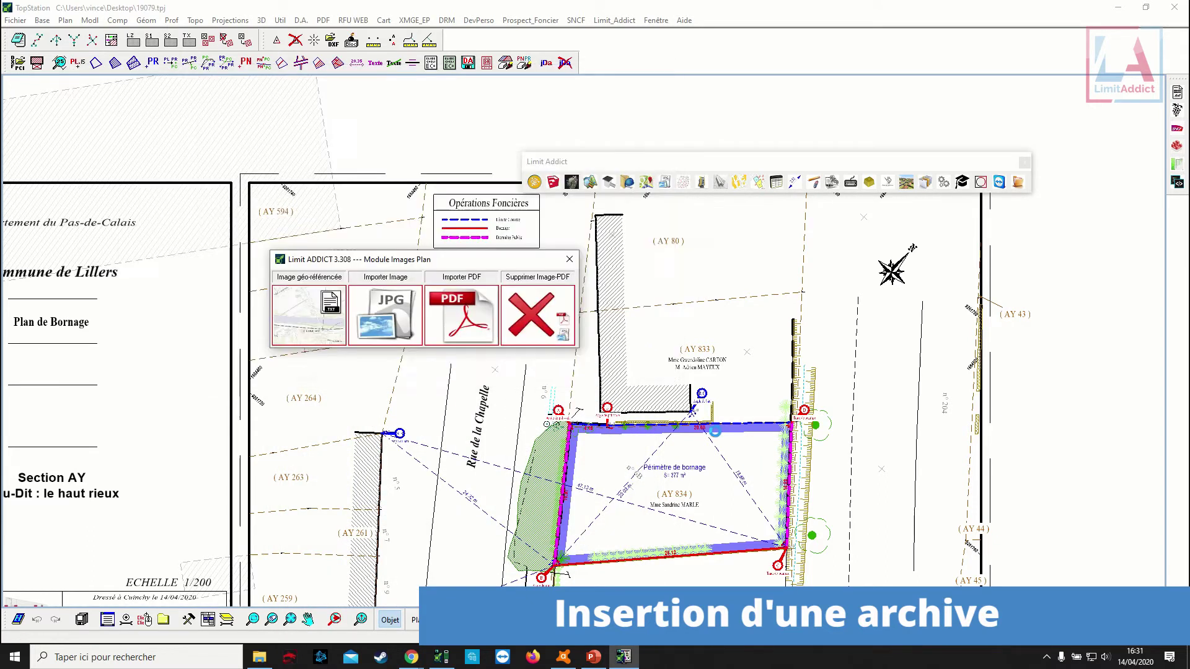
# Reposition the imported archive image just above the boundary plan sheet and accept its placement.
pyautogui.scroll(-3, 688, 417)
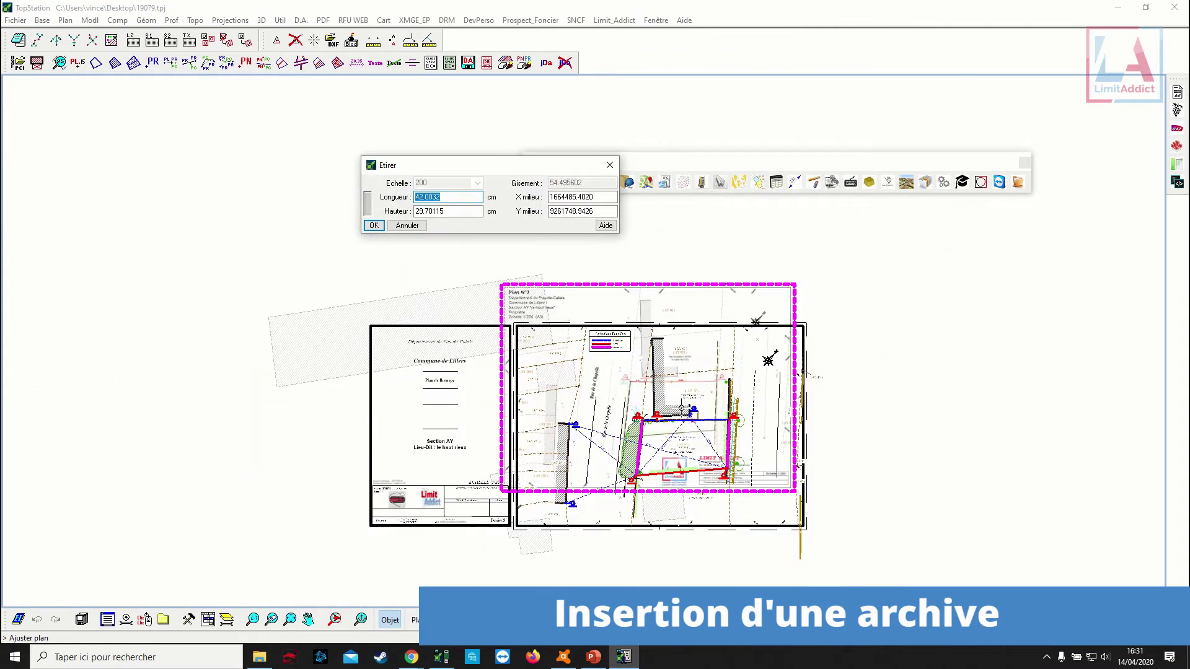
pyautogui.press('Return')
pyautogui.moveTo(691, 230); pyautogui.dragTo(705, 373, button='middle')
pyautogui.click(699, 346)
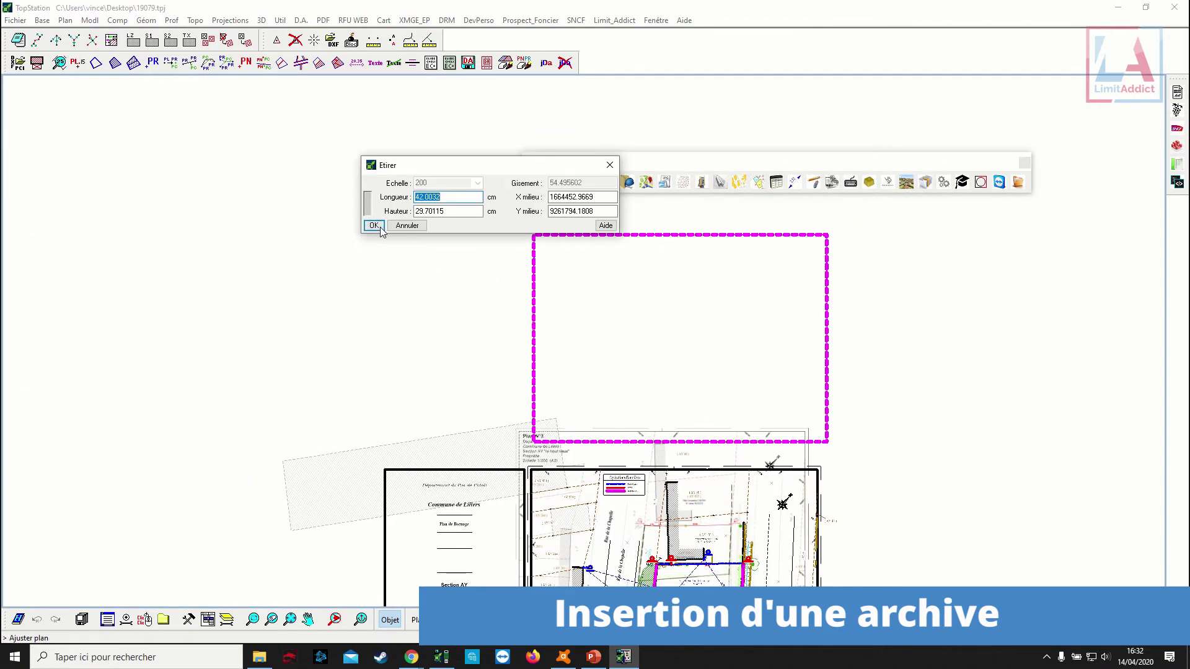
pyautogui.click(373, 225)
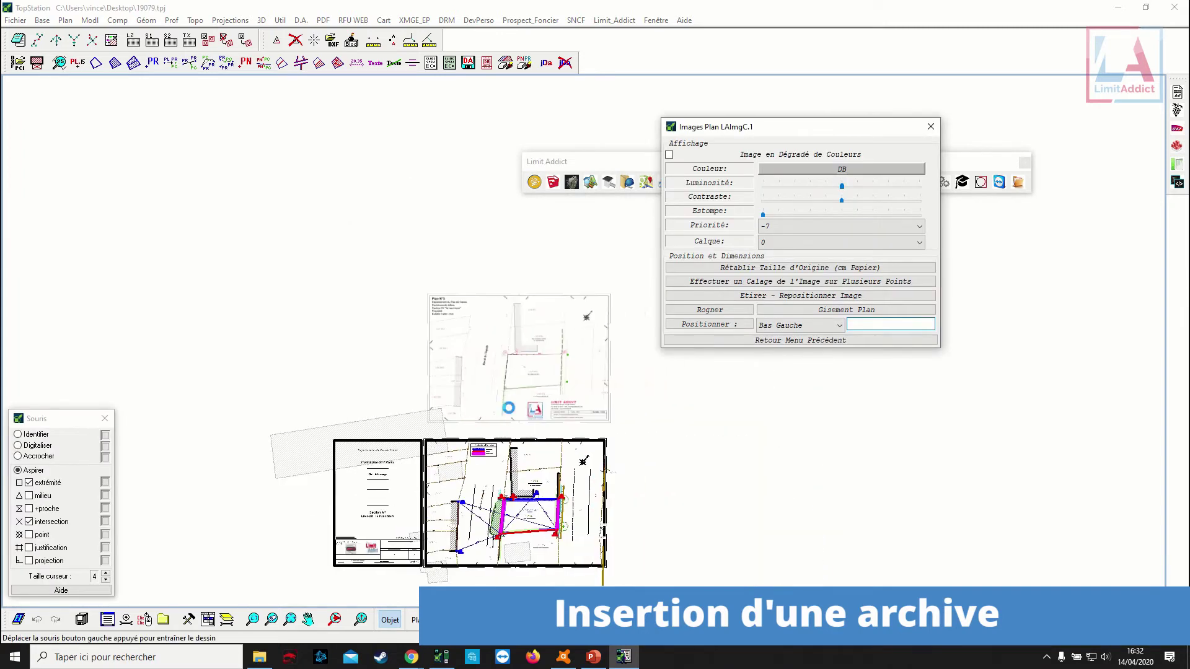
# Begin a two-point scaling of the archive image and pick its vertices A and D as the departure points.
pyautogui.scroll(2, 488, 373)
pyautogui.scroll(4, 462, 276)
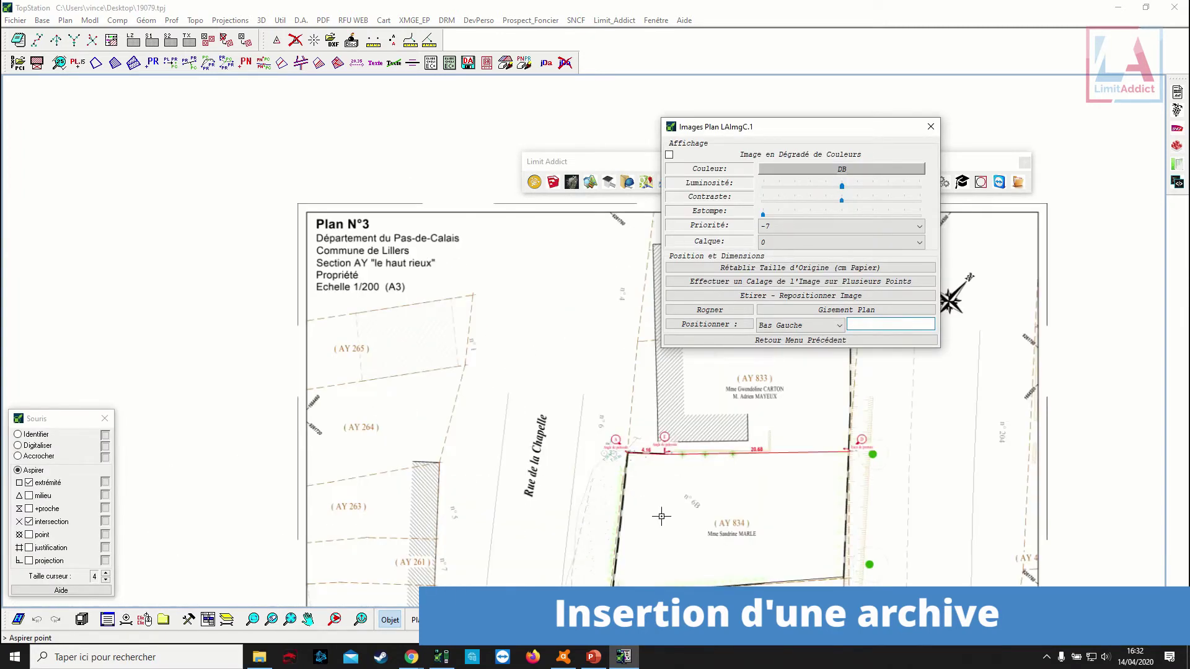
pyautogui.moveTo(661, 516); pyautogui.dragTo(514, 373, button='middle')
pyautogui.scroll(-1, 453, 347)
pyautogui.moveTo(550, 427); pyautogui.dragTo(534, 355, button='middle')
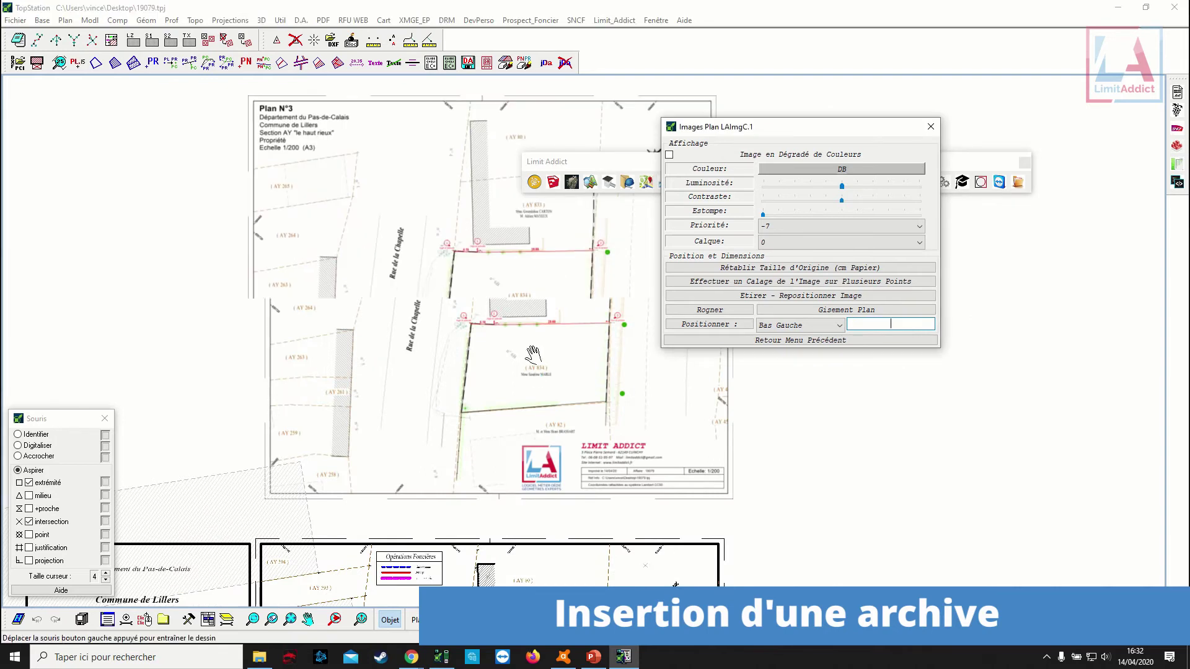
pyautogui.scroll(-1, 525, 328)
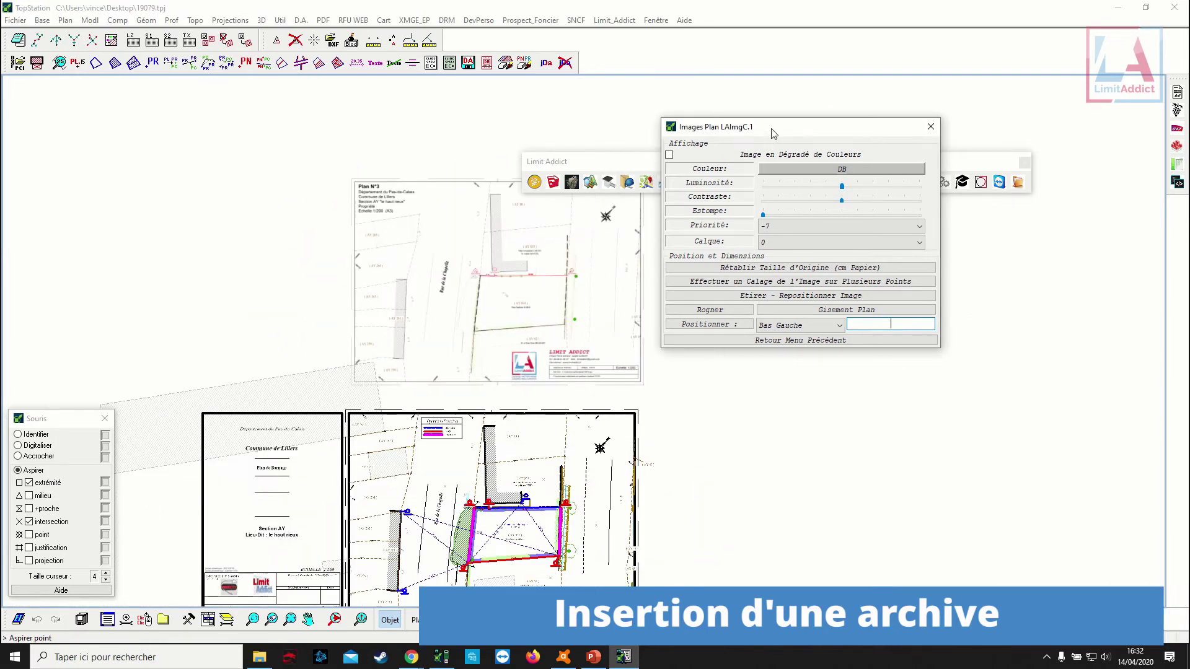
pyautogui.moveTo(771, 128); pyautogui.dragTo(817, 241)
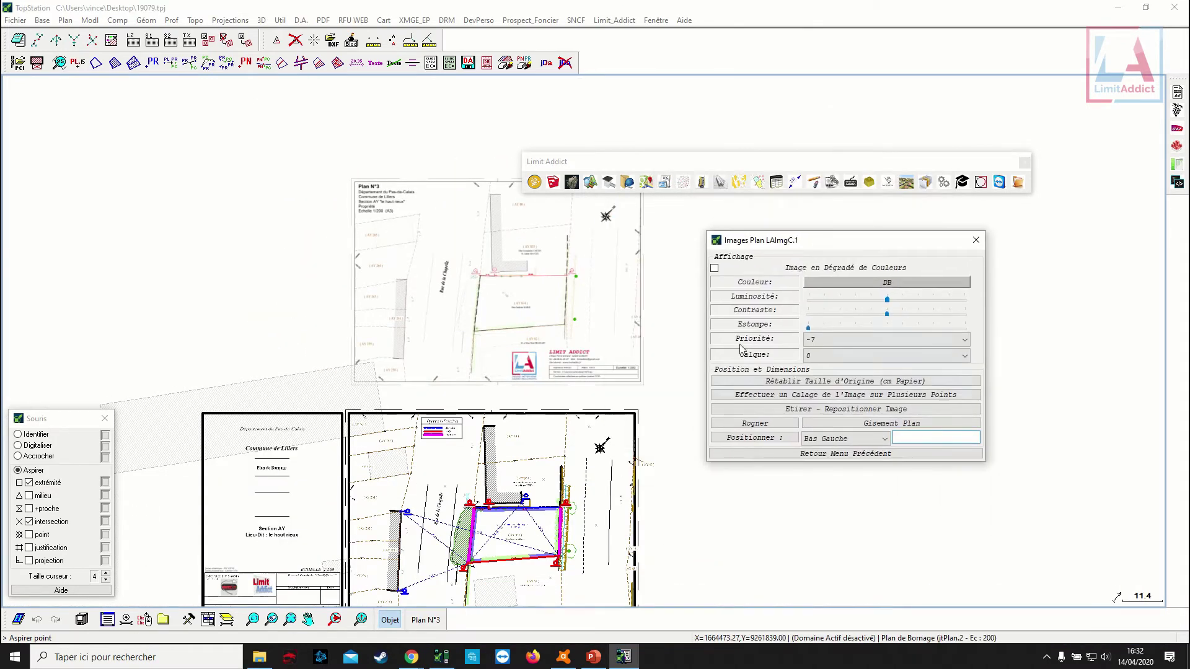
pyautogui.click(822, 397)
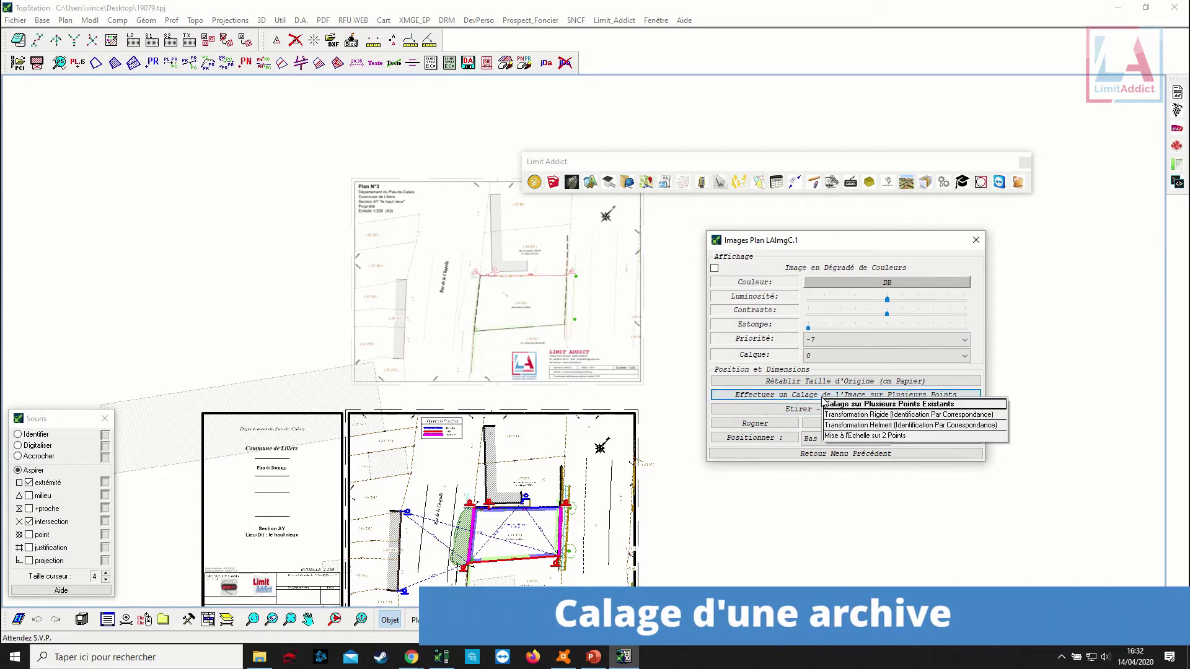
pyautogui.click(844, 436)
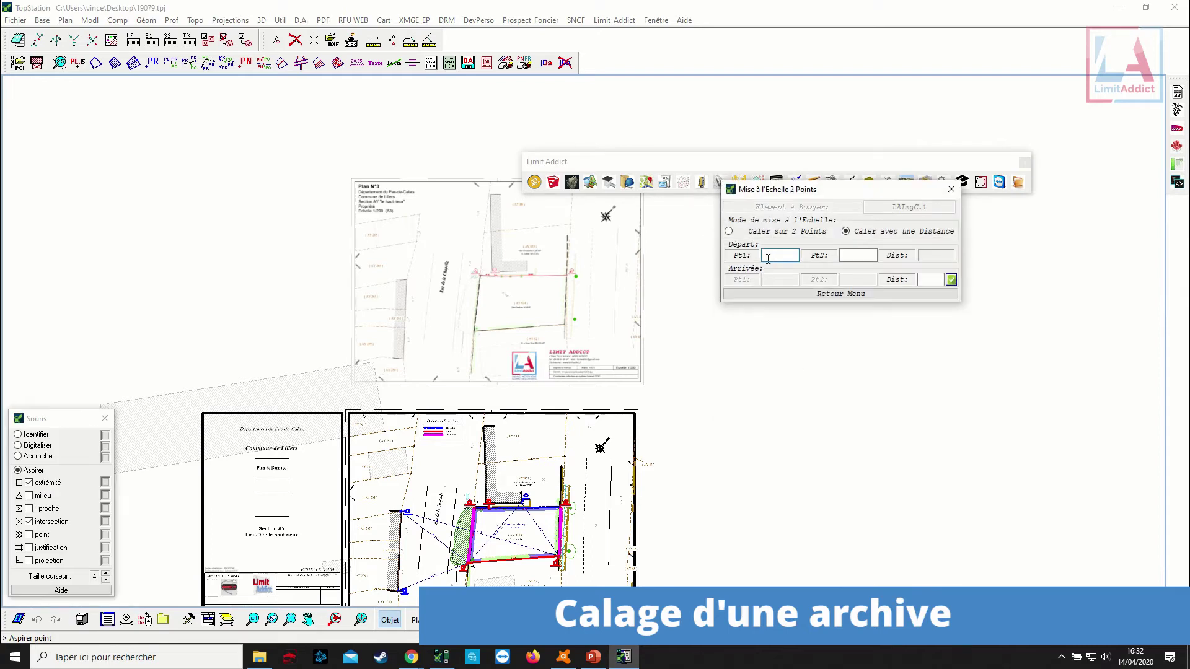
pyautogui.scroll(6, 471, 276)
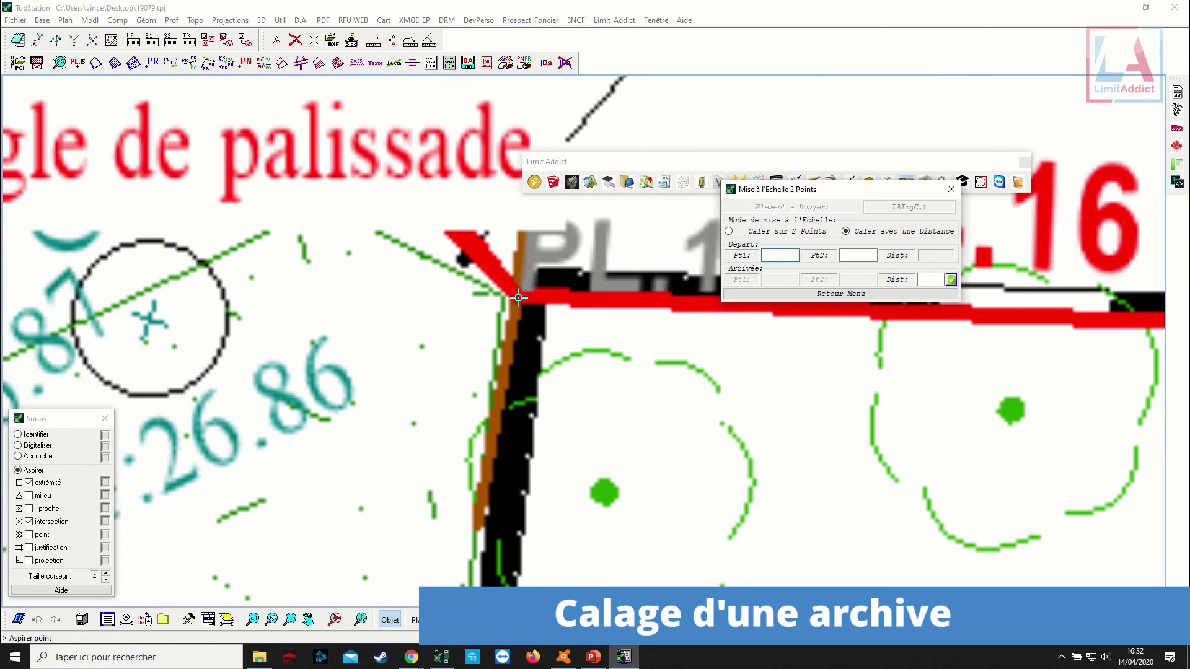
pyautogui.click(518, 297)
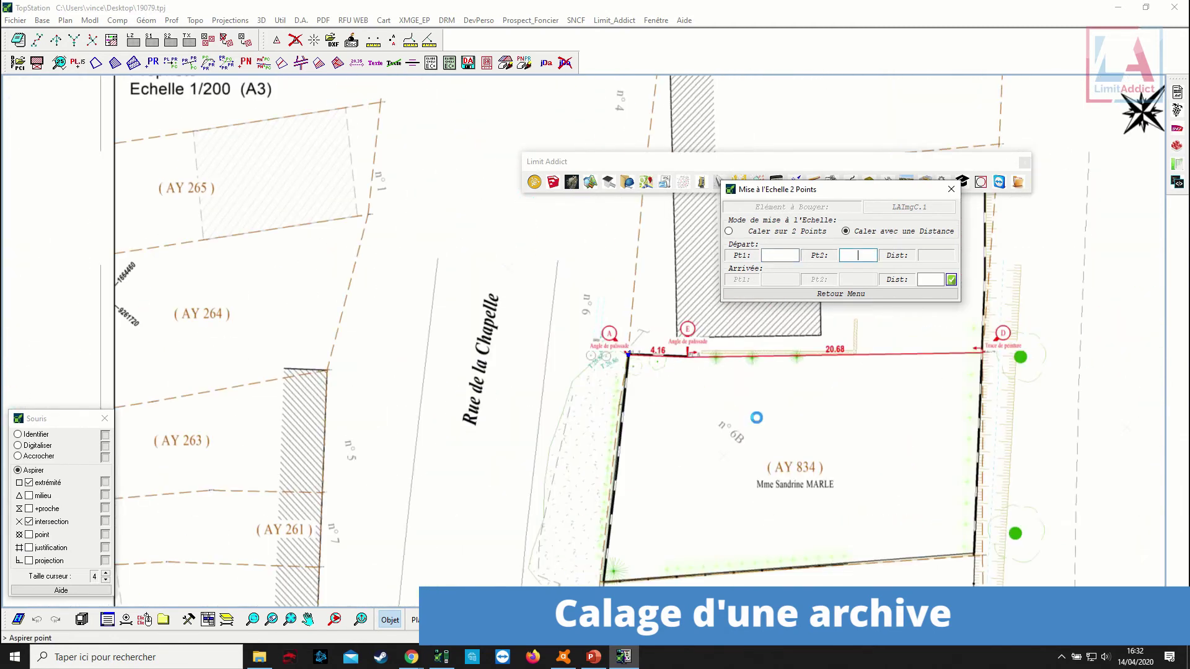
pyautogui.scroll(8, 539, 401)
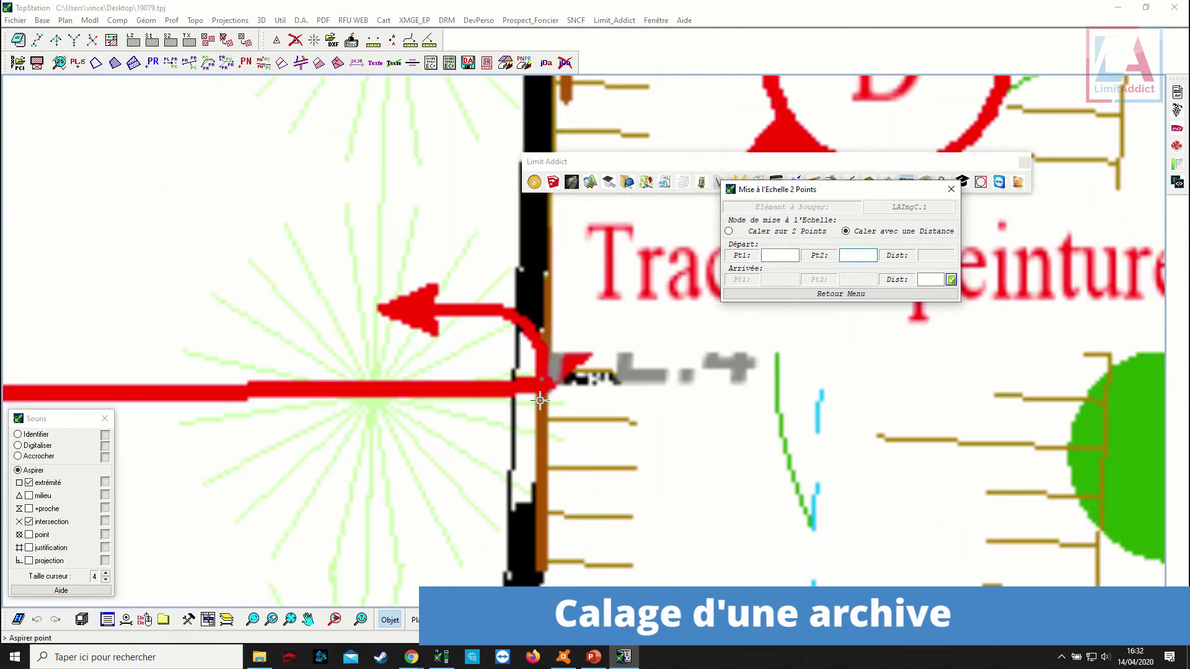
pyautogui.click(541, 385)
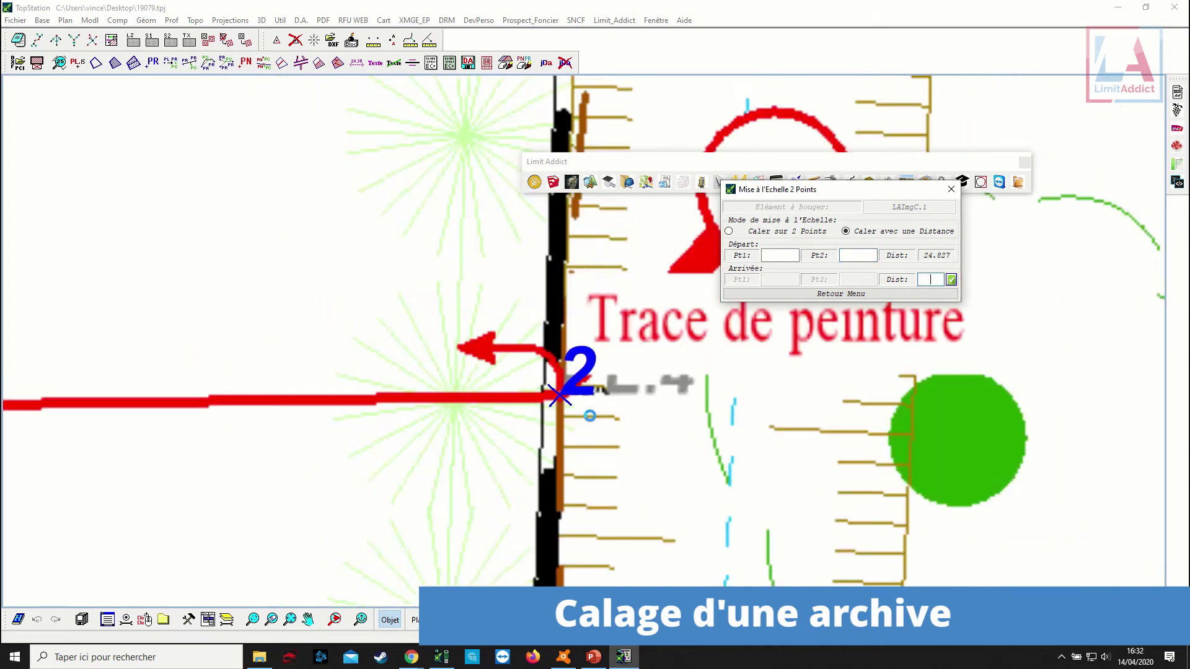
# Fit the archive image in Caler sur 2 Points mode, identifying plan vertices A and D as arrival points.
pyautogui.click(771, 231)
pyautogui.scroll(-4, 620, 439)
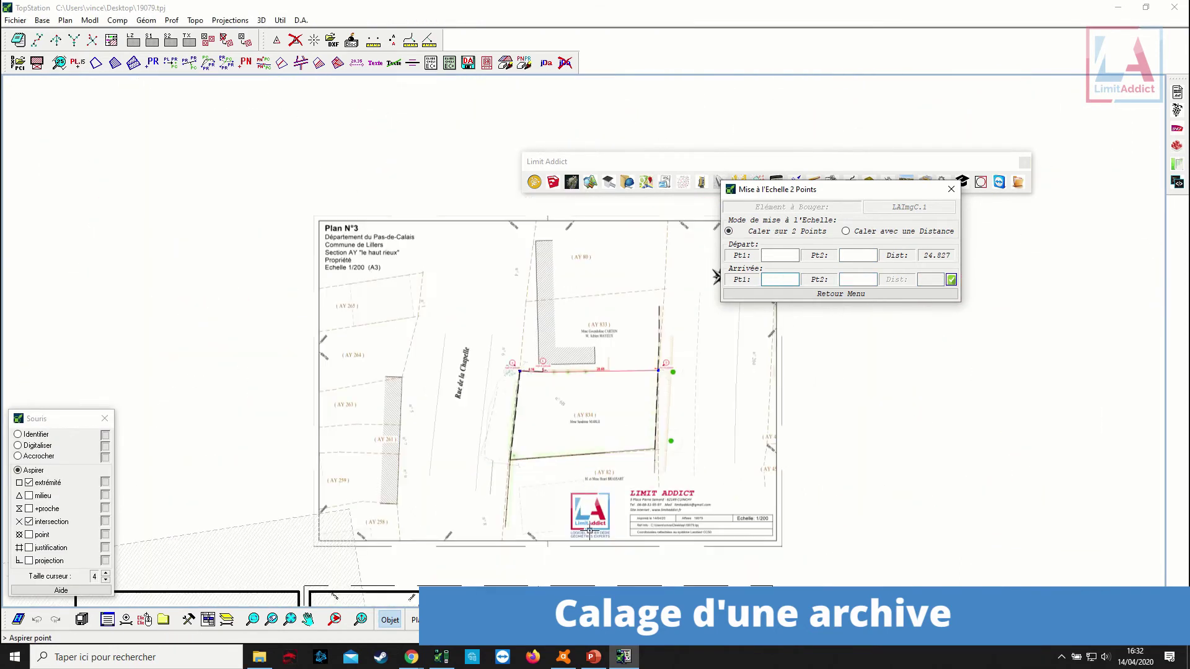
pyautogui.moveTo(610, 441); pyautogui.dragTo(610, 247, button='middle')
pyautogui.click(37, 438)
pyautogui.moveTo(519, 513); pyautogui.dragTo(519, 407, button='middle')
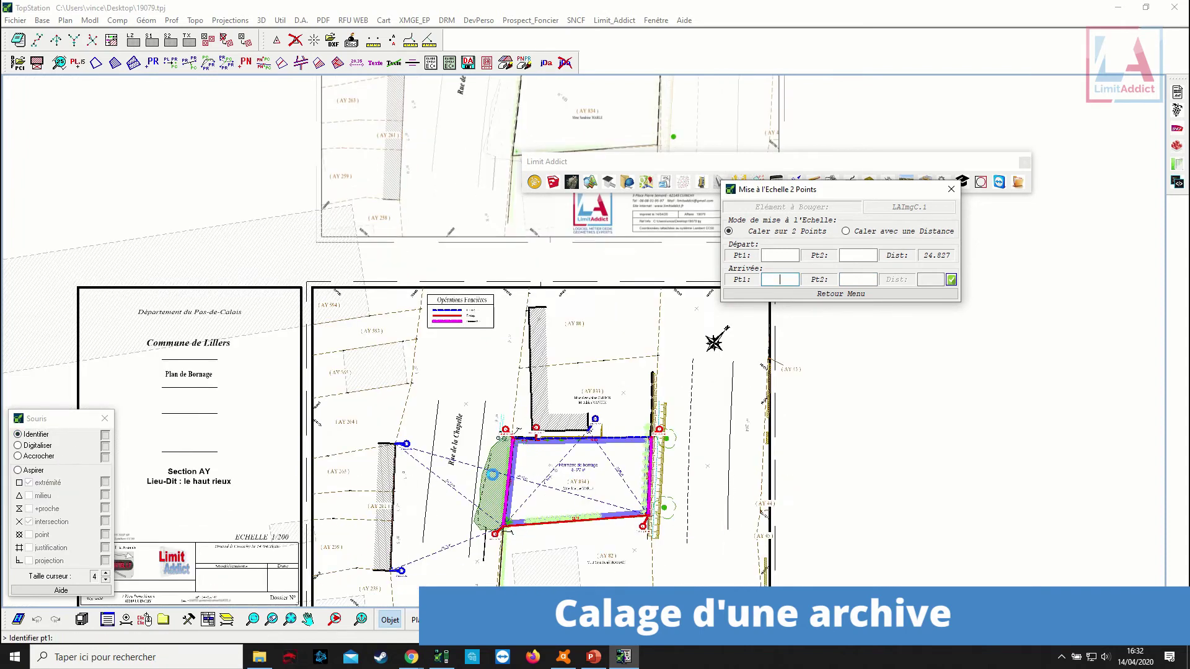
pyautogui.scroll(4, 489, 476)
pyautogui.click(526, 359)
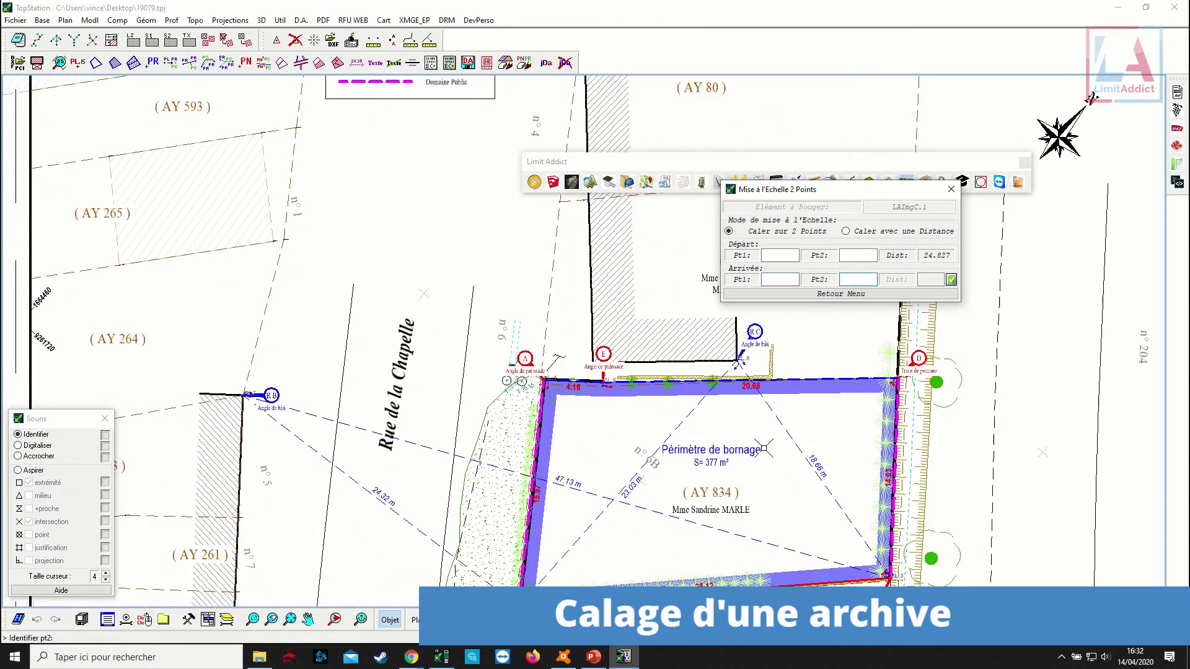
pyautogui.moveTo(915, 370); pyautogui.dragTo(670, 407, button='middle')
pyautogui.click(669, 407)
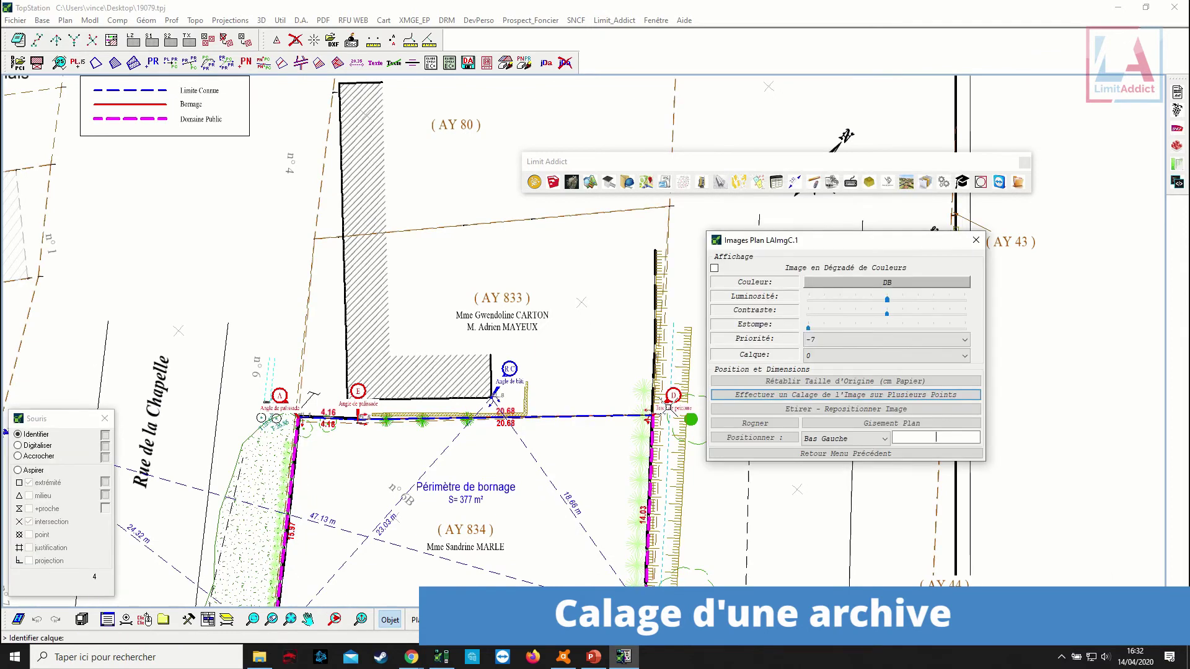
# Examine how the fitted archive image matches the plan around vertices A and E, and leave the image settings.
pyautogui.scroll(-3, 545, 439)
pyautogui.scroll(3, 542, 442)
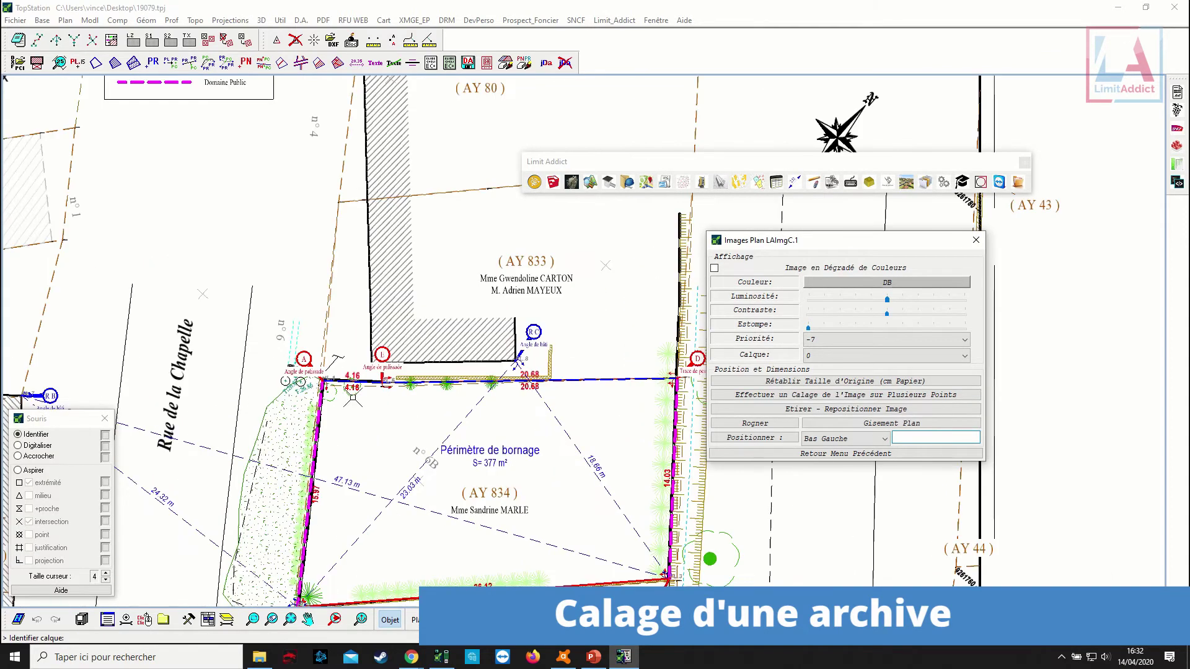
pyautogui.scroll(4, 361, 391)
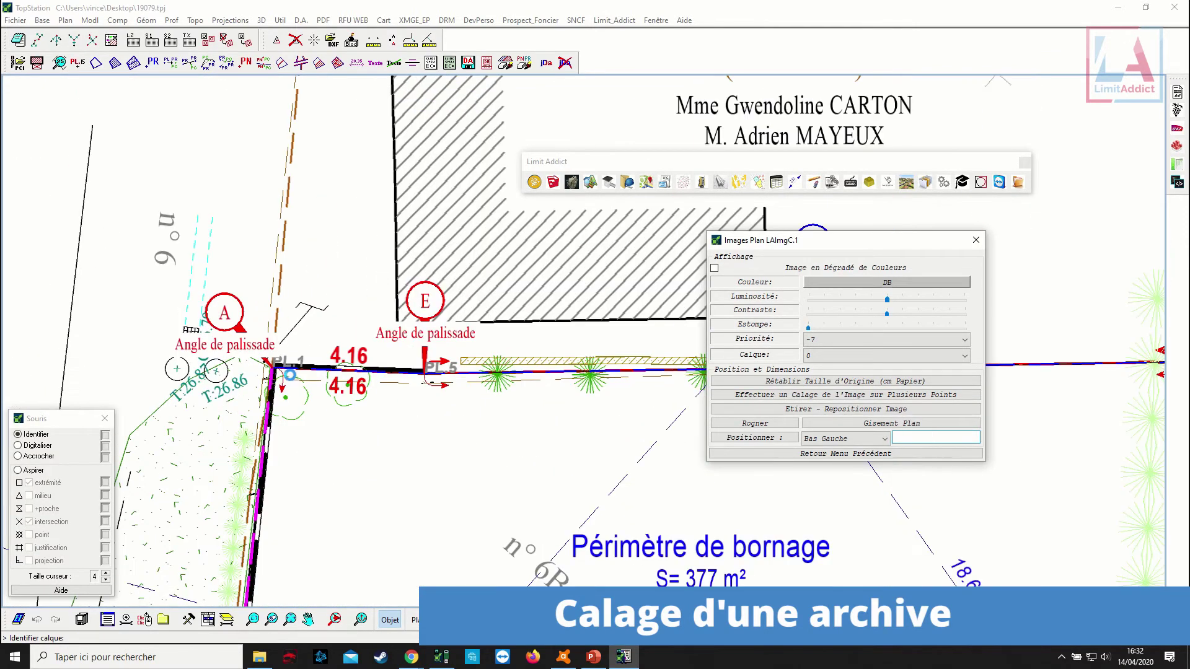
pyautogui.scroll(4, 289, 375)
pyautogui.scroll(-10, 395, 369)
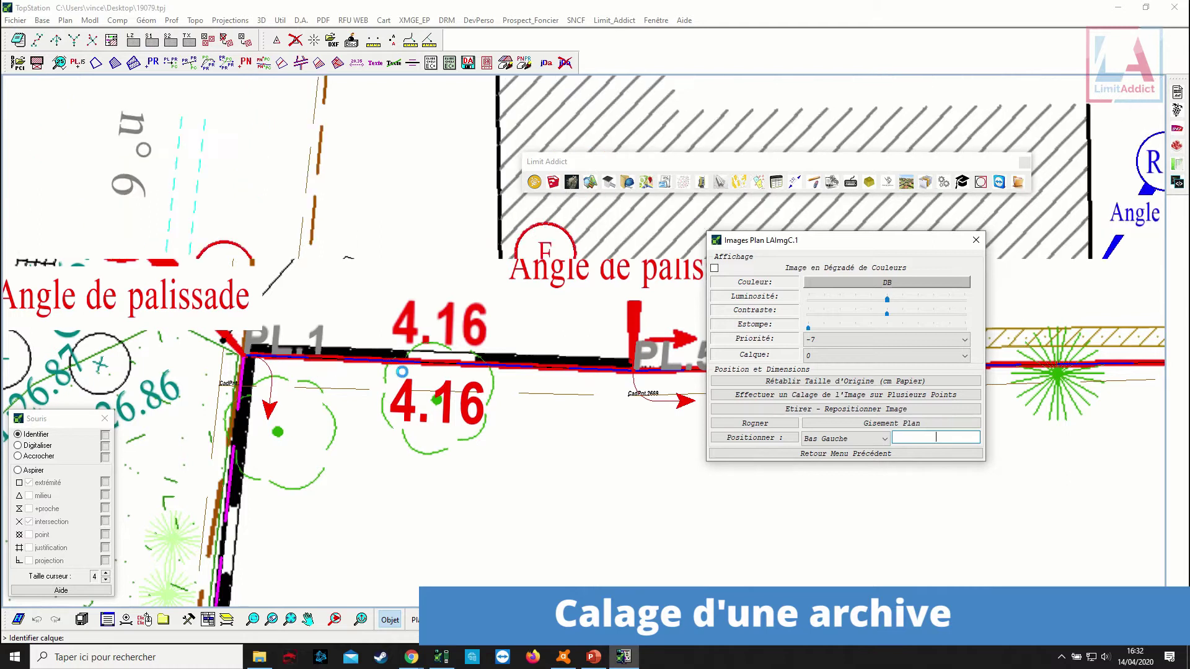
pyautogui.click(825, 453)
pyautogui.click(827, 473)
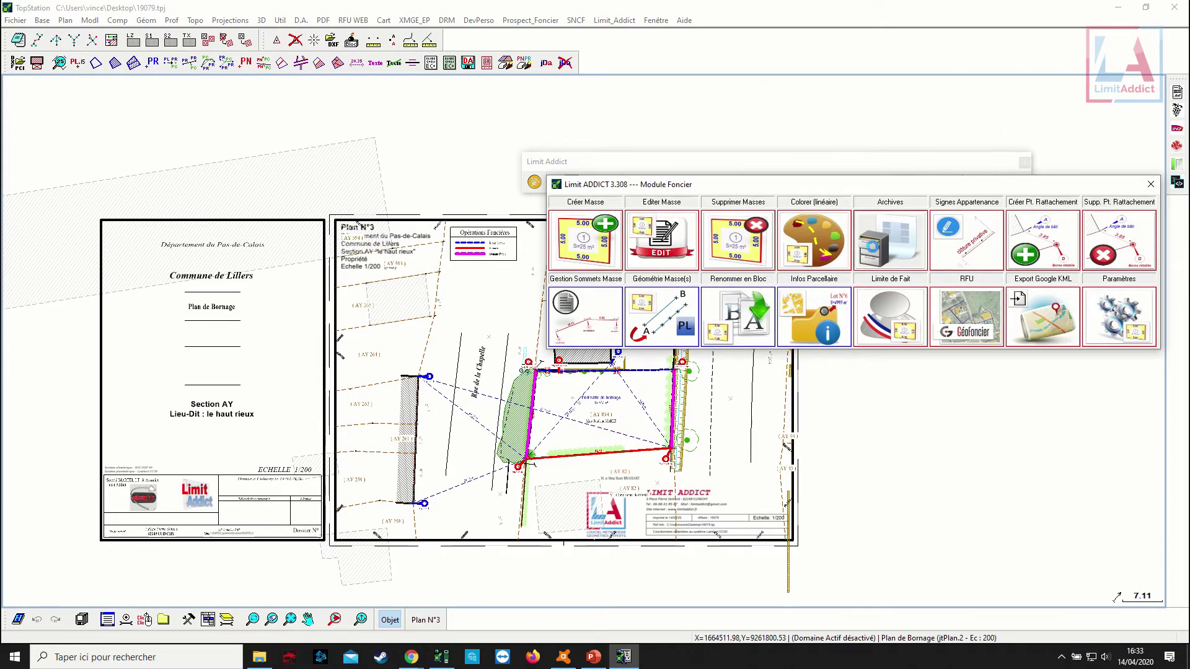
# Link the fitted archive image to archive N°1 in the archive list, using a free selection in the plan.
pyautogui.click(872, 246)
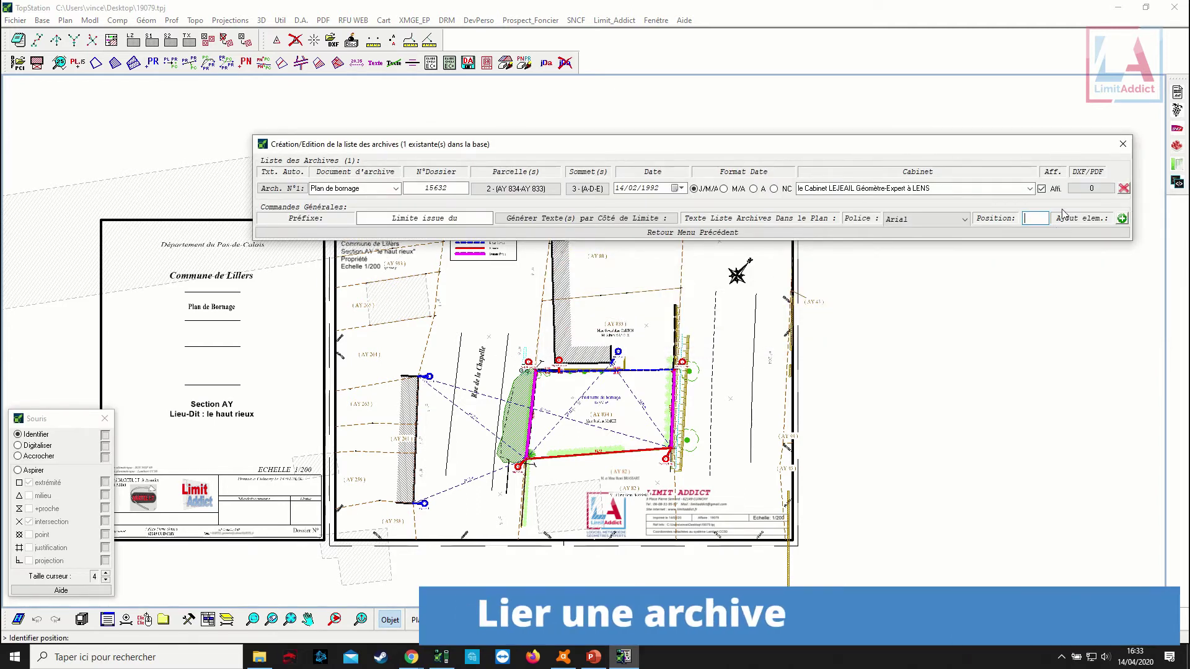
pyautogui.click(1090, 188)
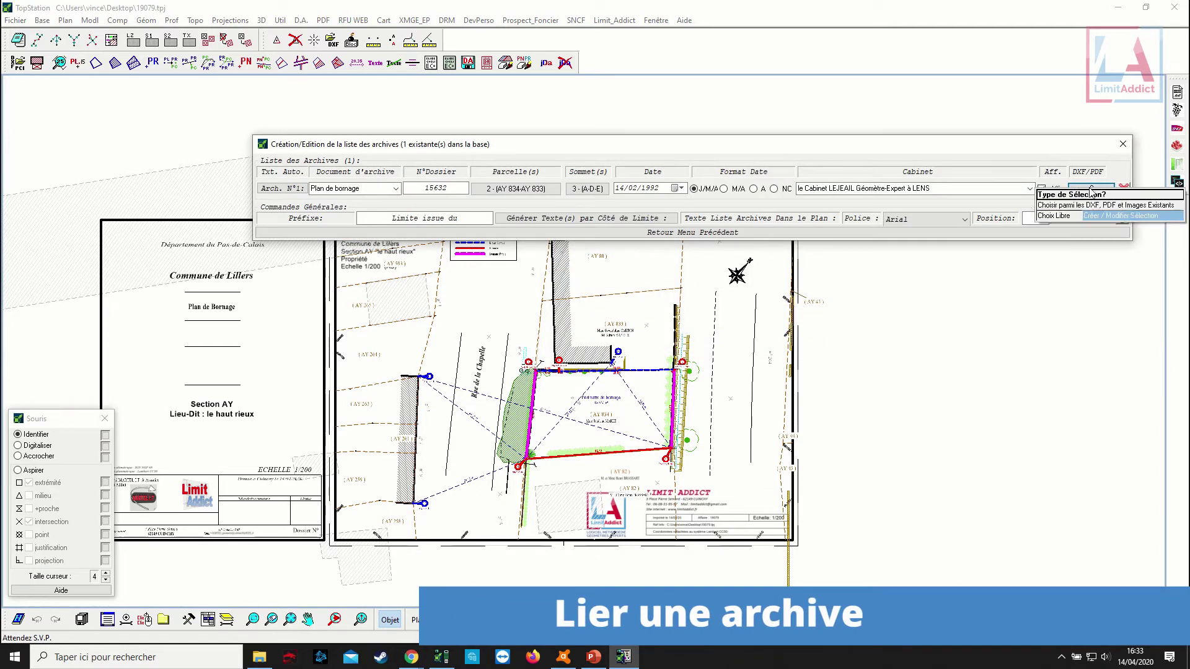
pyautogui.click(1054, 207)
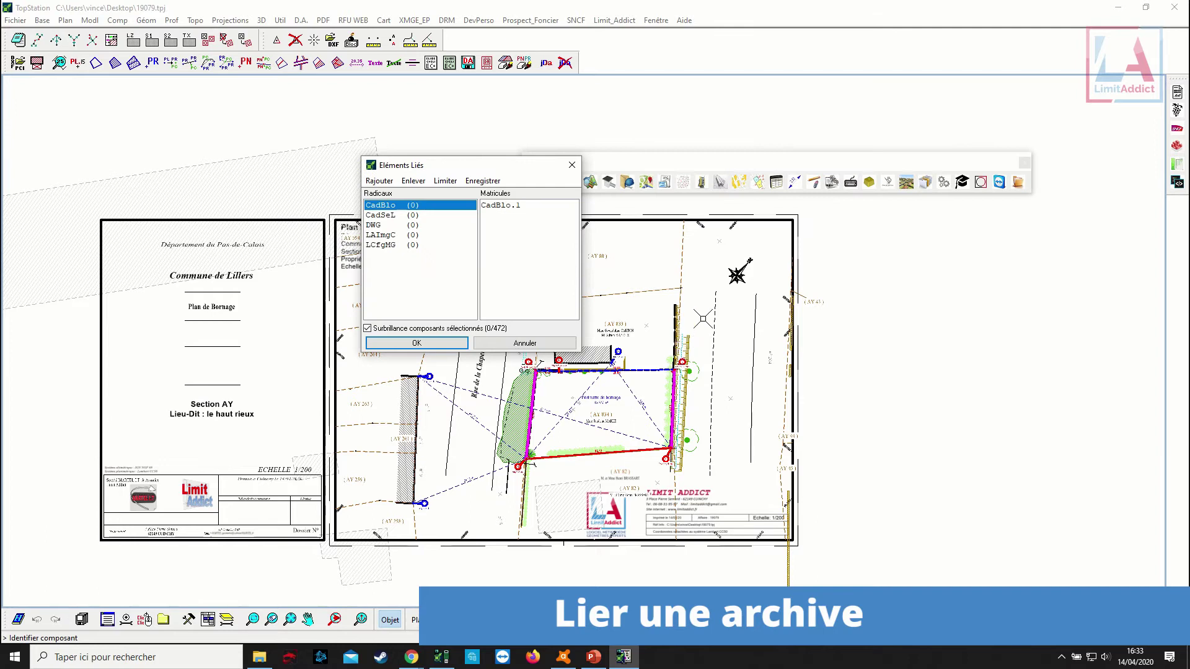
pyautogui.click(656, 300)
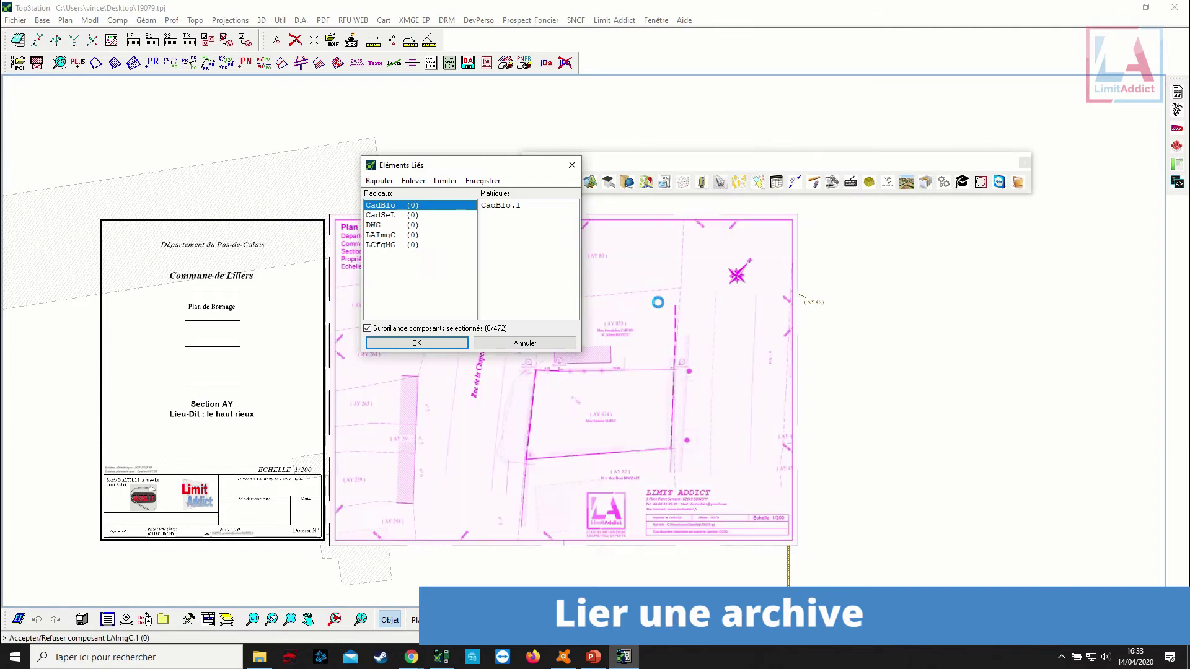
pyautogui.click(441, 345)
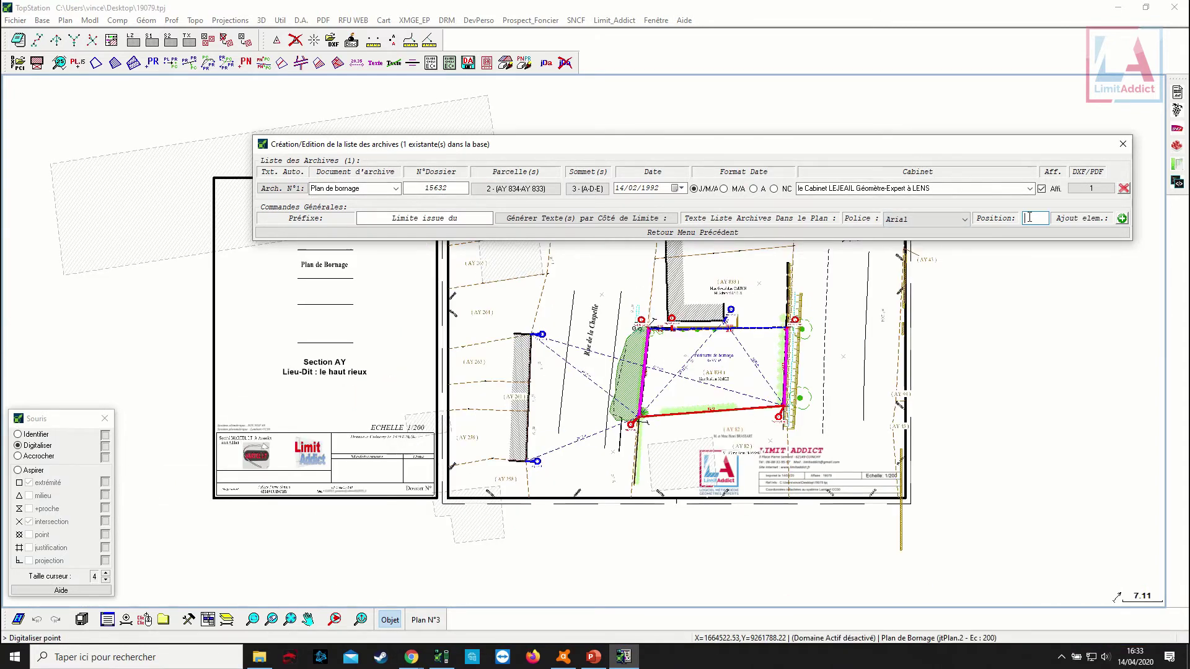
# Place the archive list text headed ORIGINE DES LIMITES just above and right of the AY 80 label, and leave the archive list.
pyautogui.scroll(5, 823, 348)
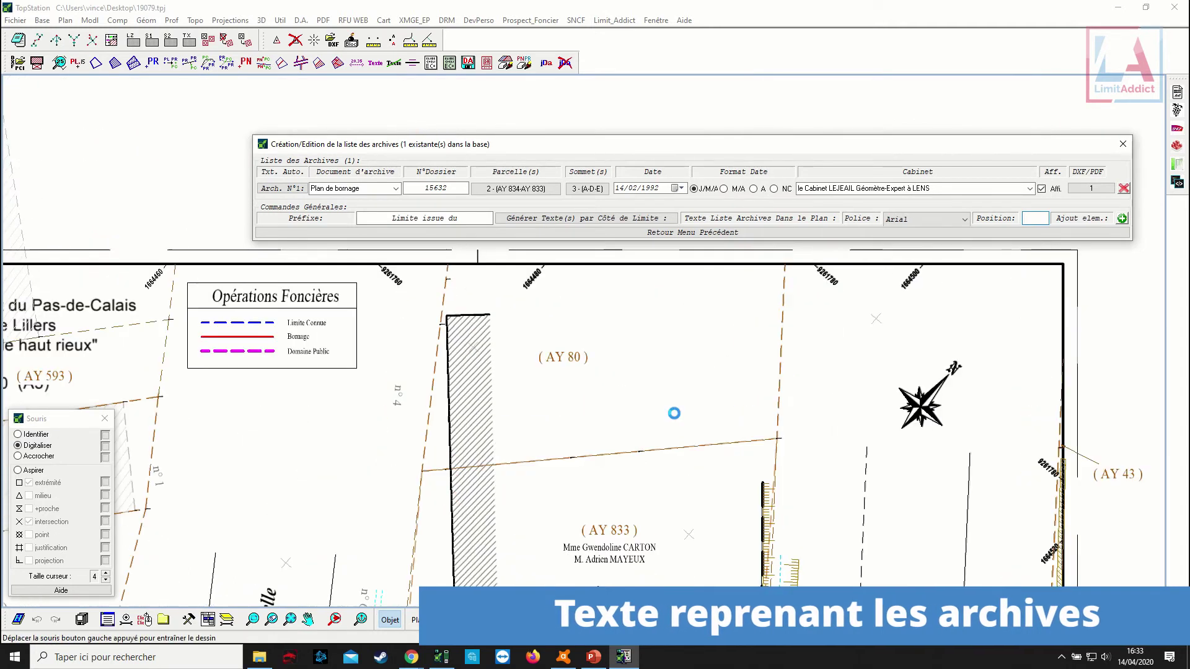
pyautogui.click(572, 322)
pyautogui.click(610, 321)
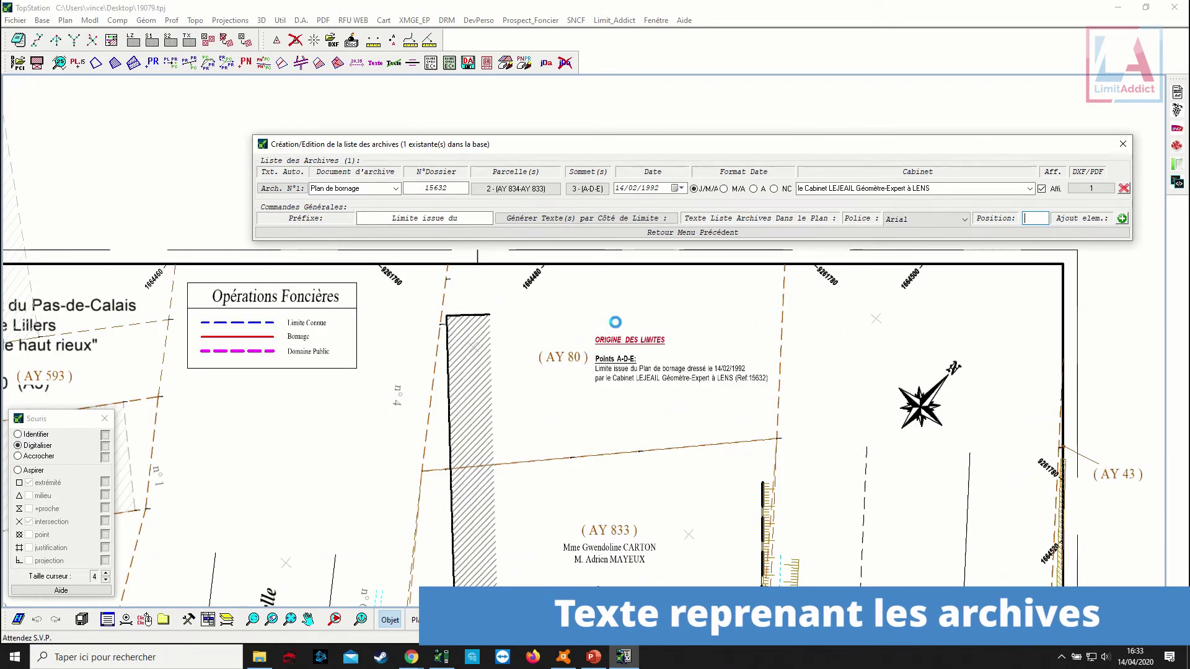
pyautogui.click(623, 301)
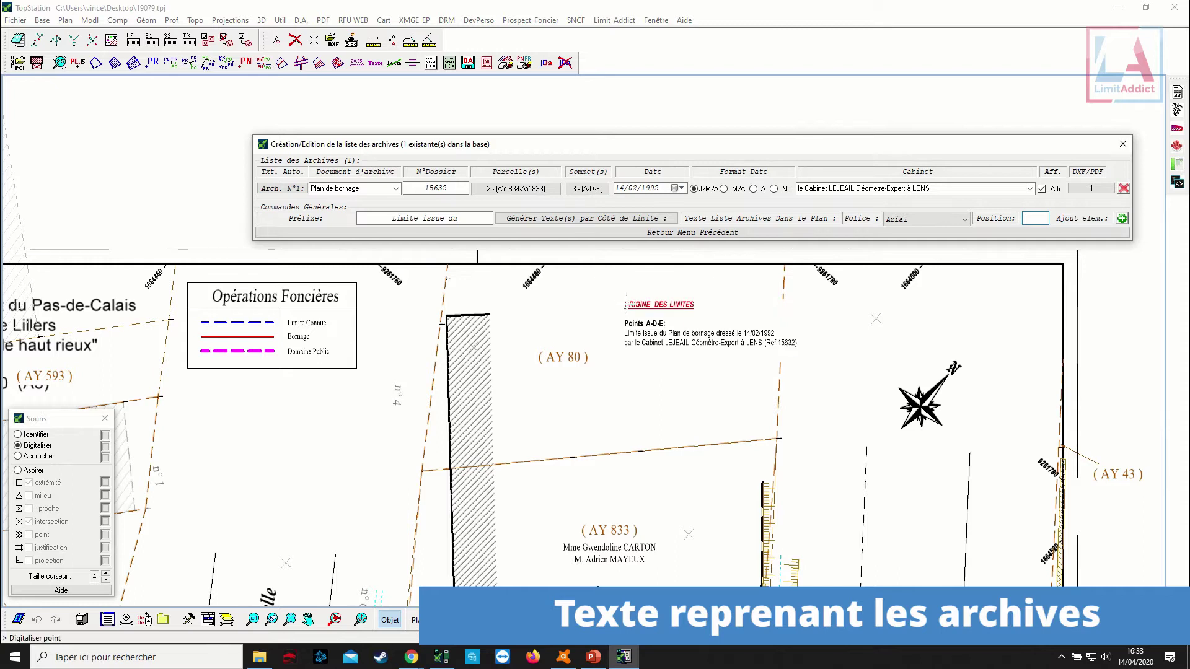
pyautogui.scroll(3, 626, 310)
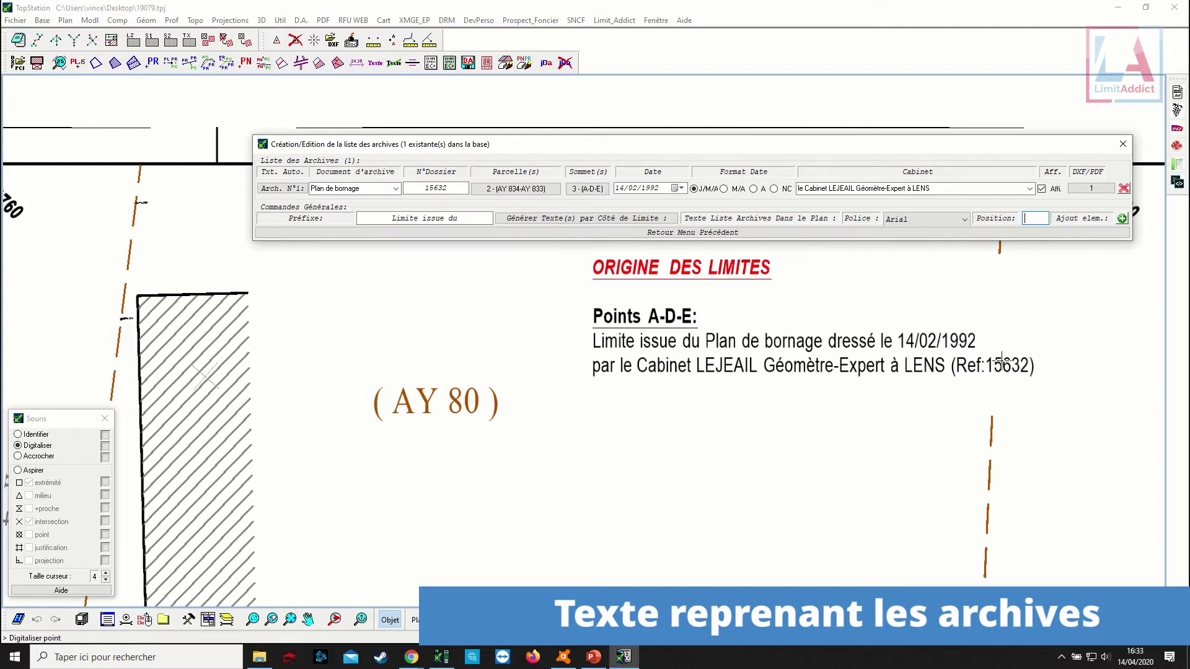
pyautogui.scroll(-5, 959, 365)
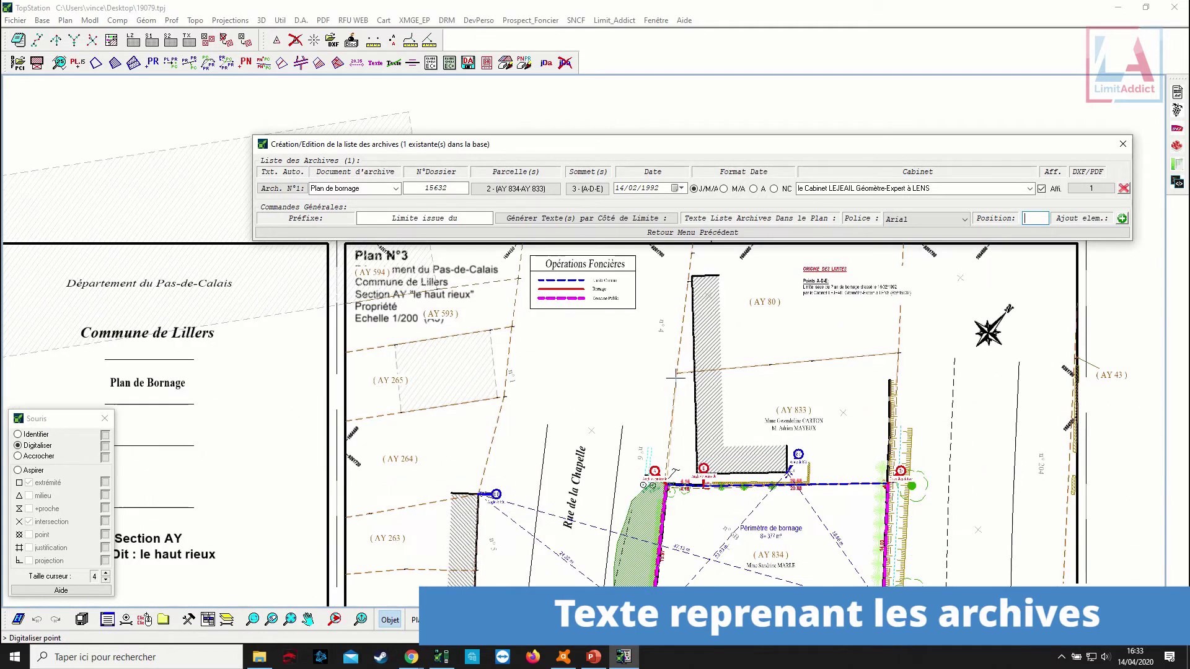
pyautogui.moveTo(789, 441); pyautogui.dragTo(734, 406, button='middle')
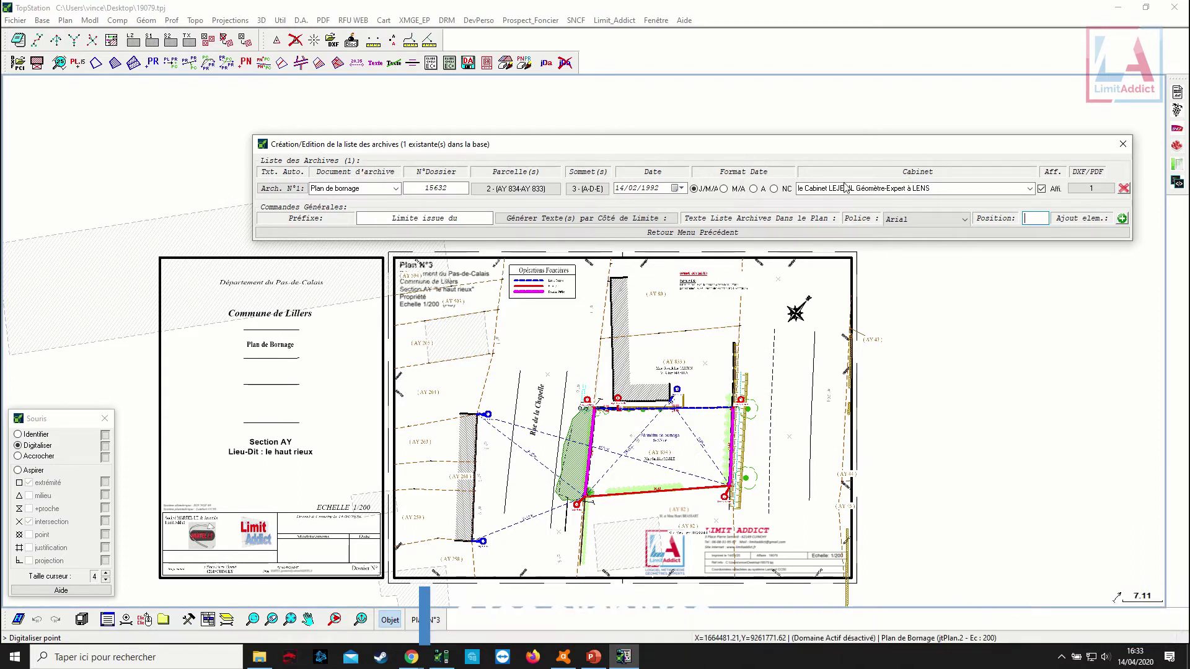
pyautogui.click(695, 233)
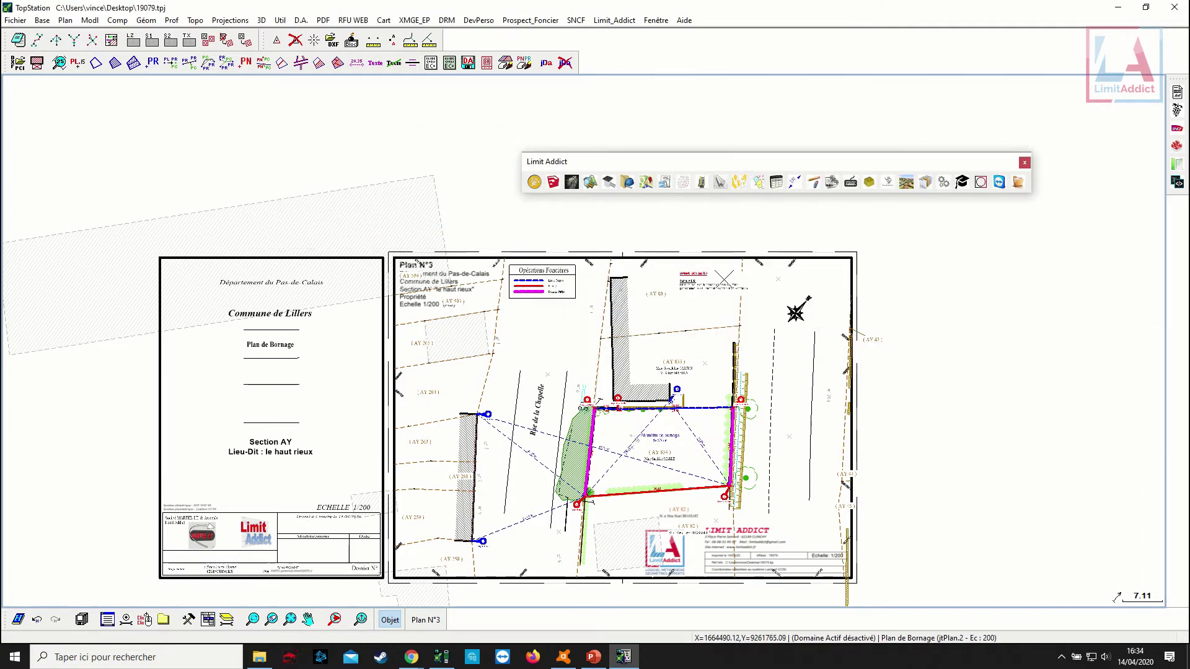
# Hide the linked archive components, Archives (Composants Liés), in the land display settings.
pyautogui.click(813, 186)
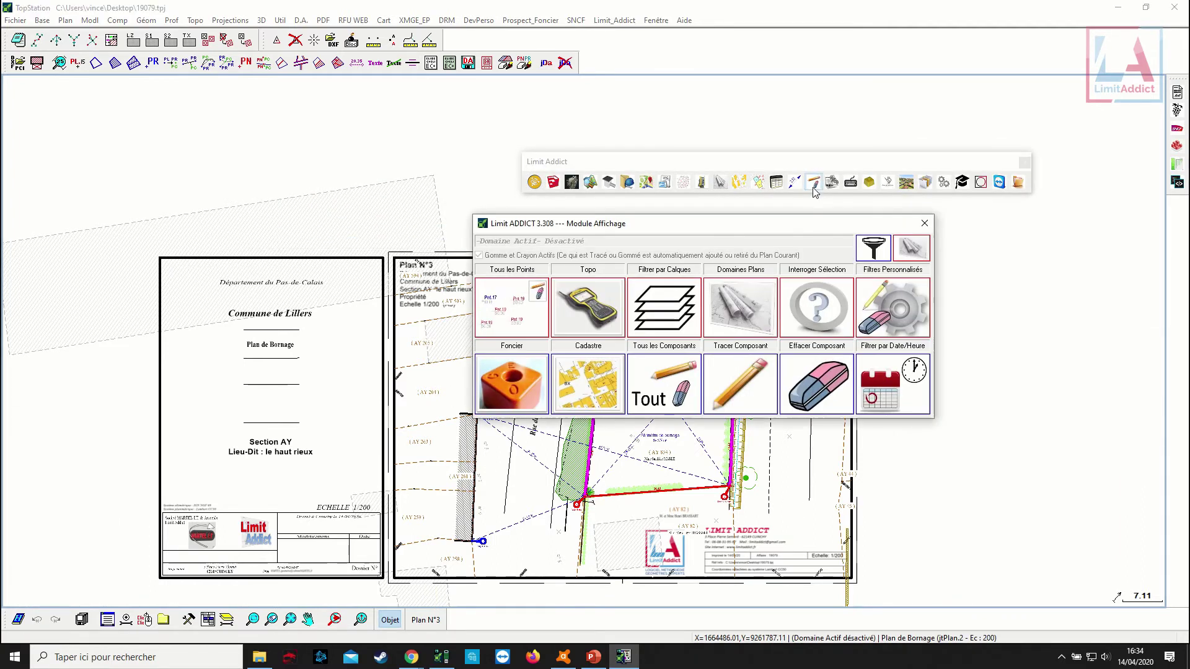
pyautogui.click(502, 390)
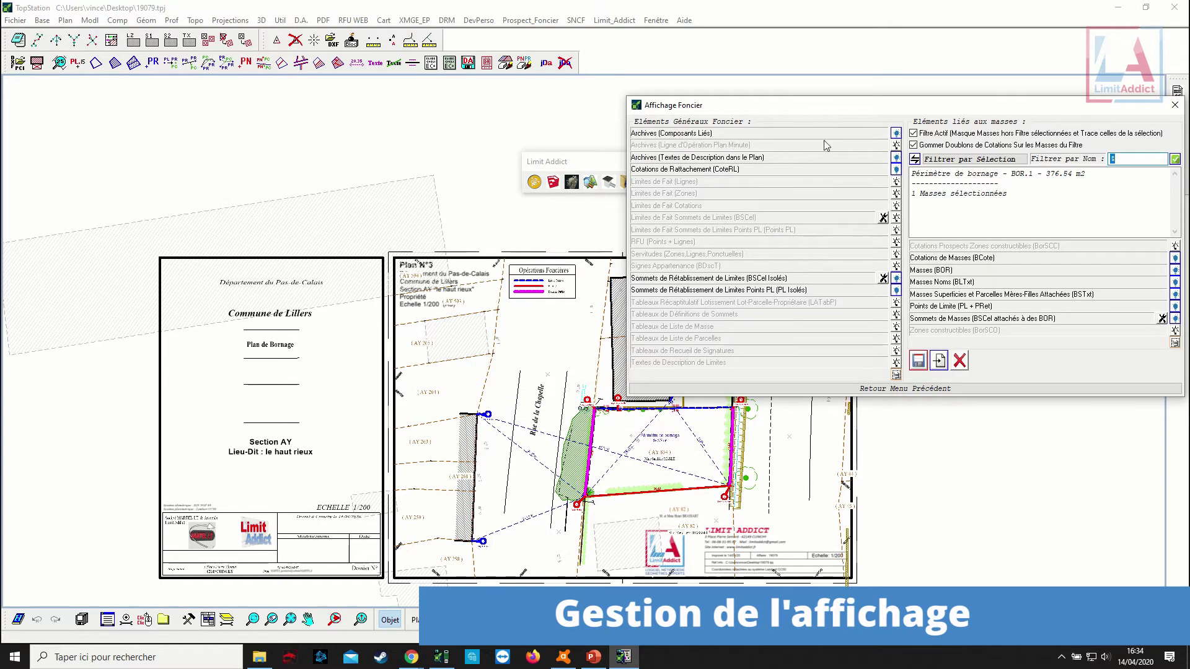
pyautogui.click(894, 135)
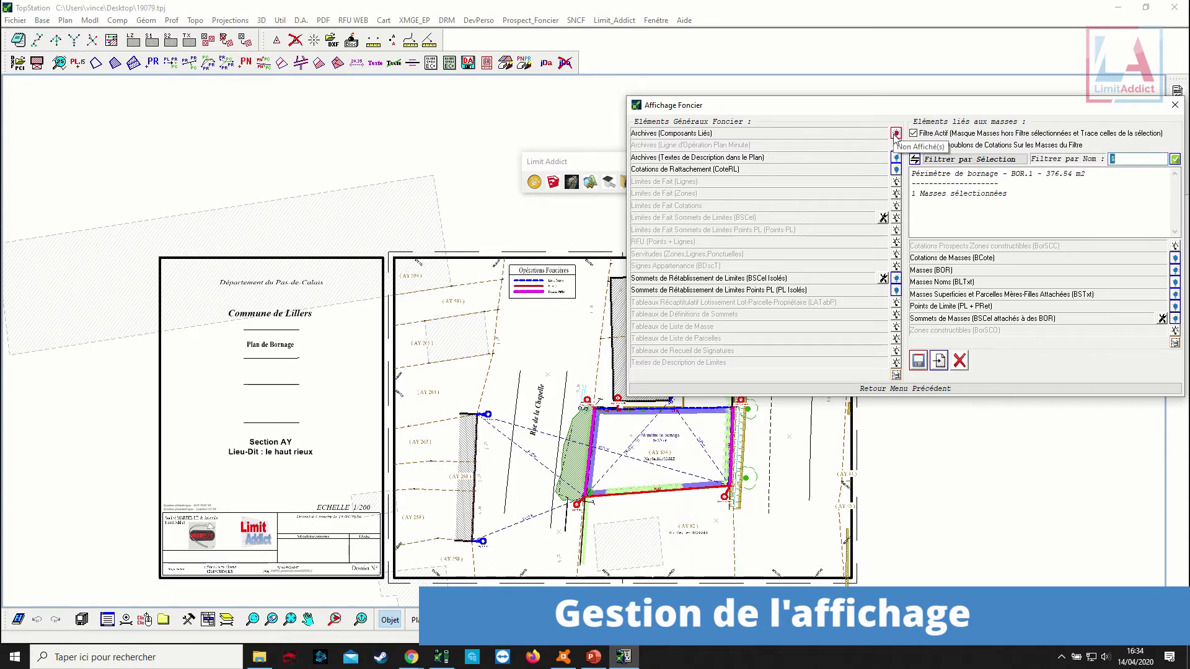
pyautogui.click(894, 136)
pyautogui.click(895, 135)
pyautogui.click(916, 388)
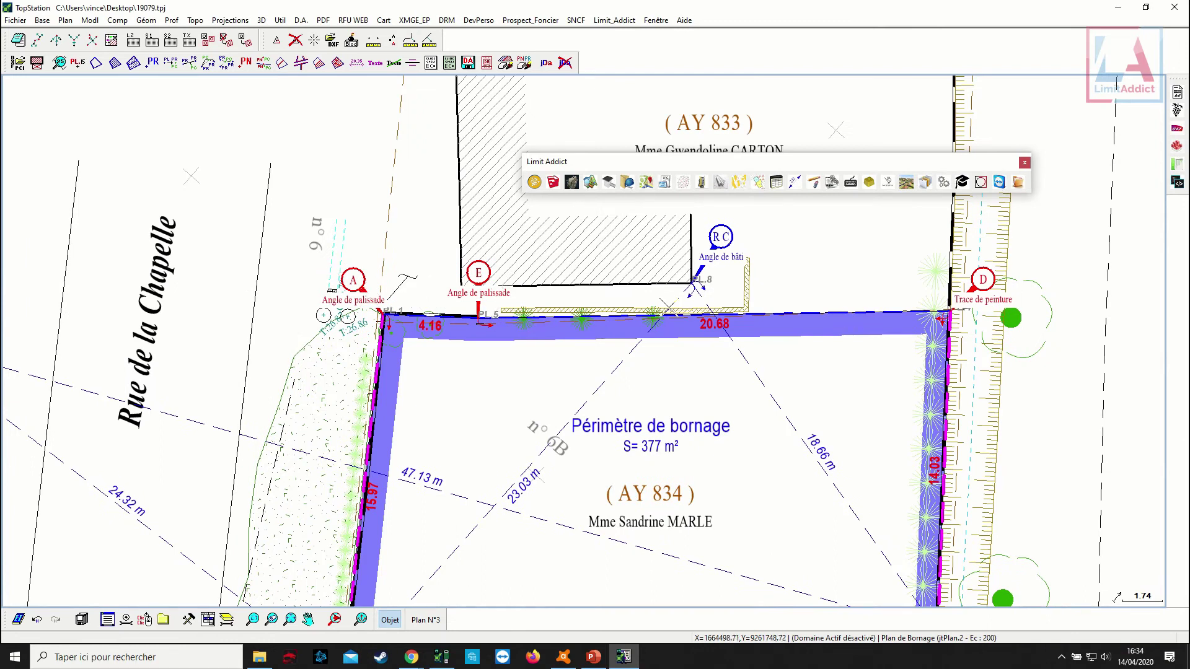
# Create a first ownership sign element (Signes Appartenance) and assign it boundary vertices B and C.
pyautogui.scroll(-3, 495, 310)
pyautogui.moveTo(551, 360); pyautogui.dragTo(578, 385, button='middle')
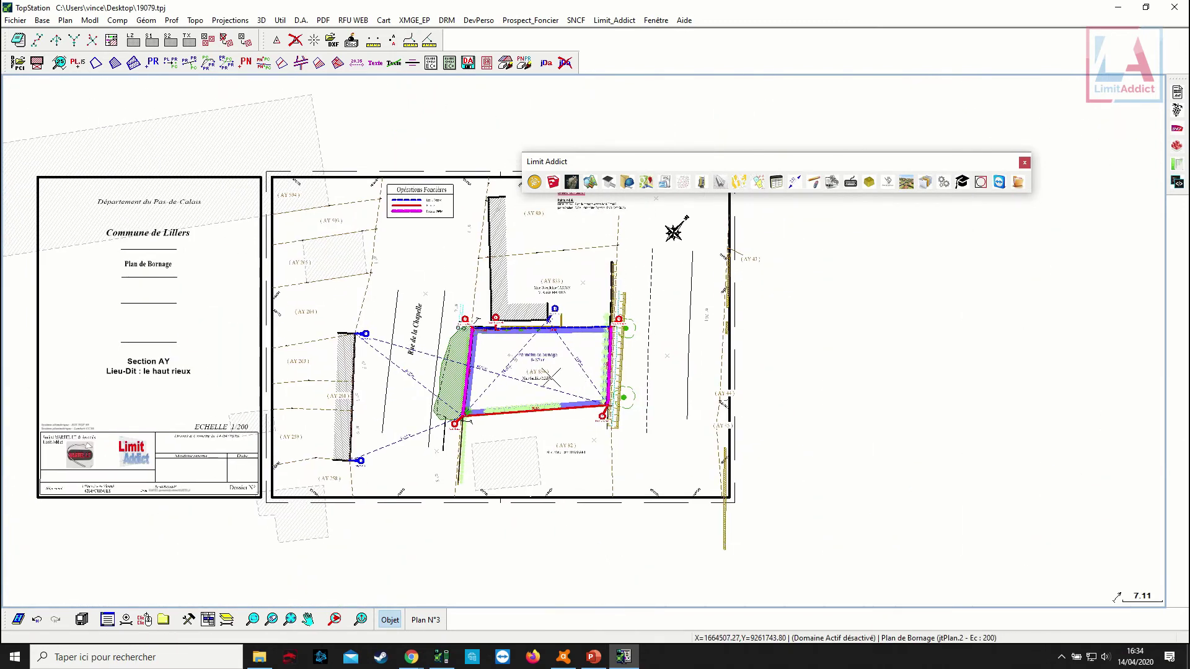
pyautogui.click(867, 183)
pyautogui.moveTo(868, 187); pyautogui.dragTo(856, 256)
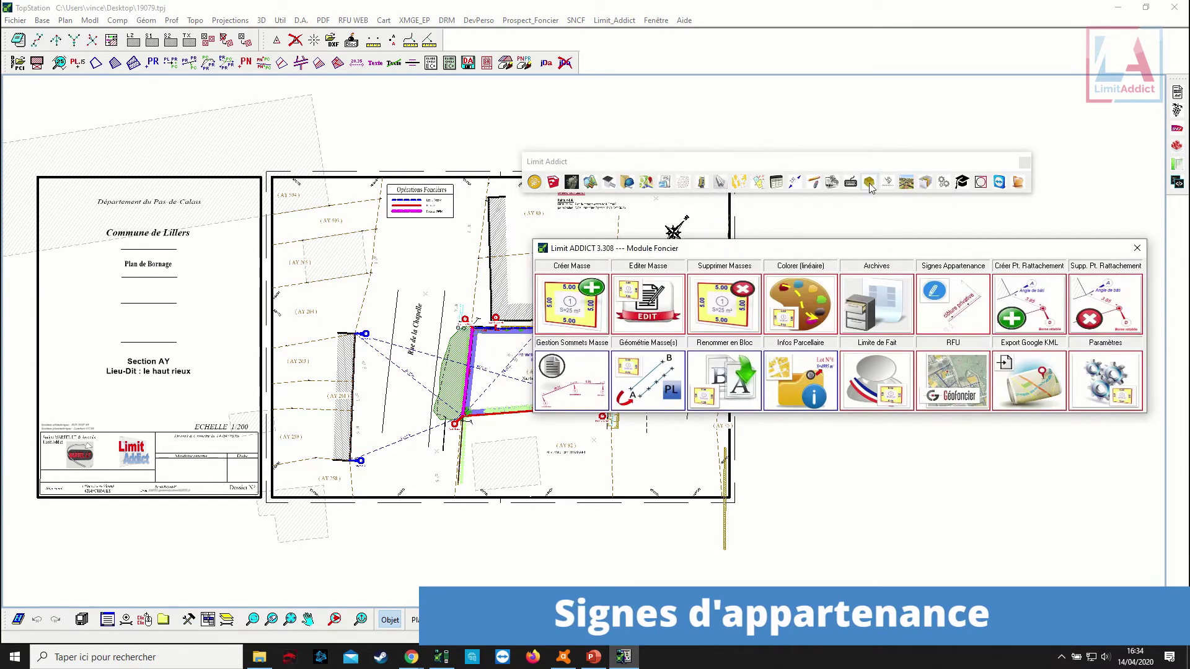
pyautogui.click(941, 308)
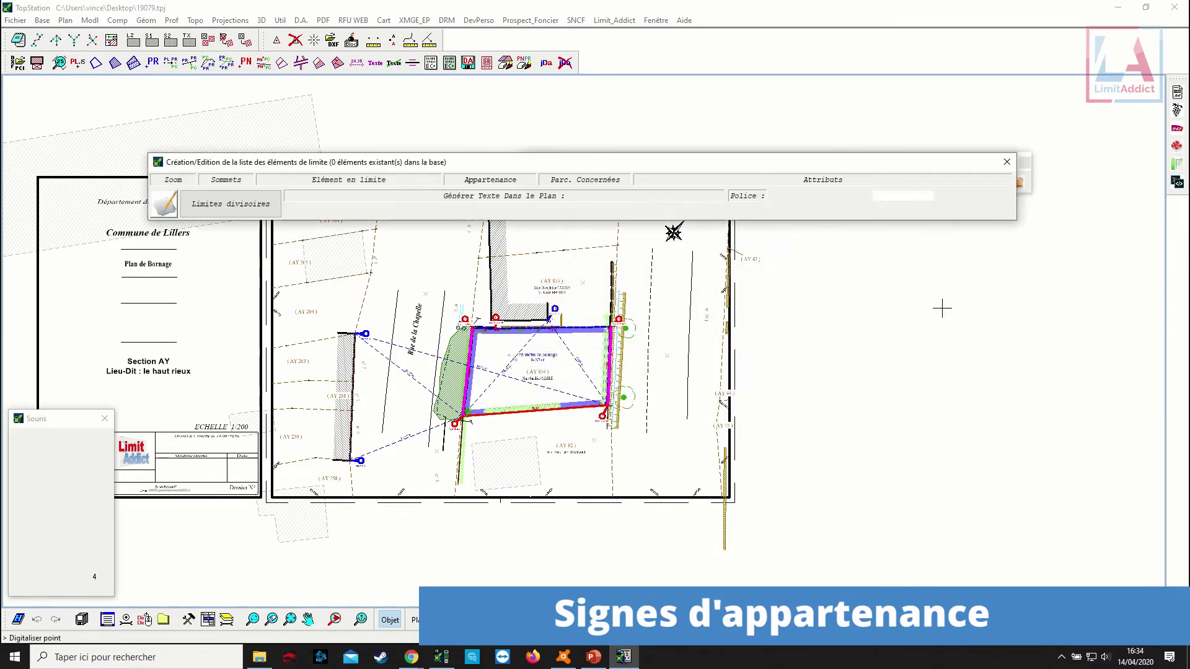
pyautogui.click(1007, 197)
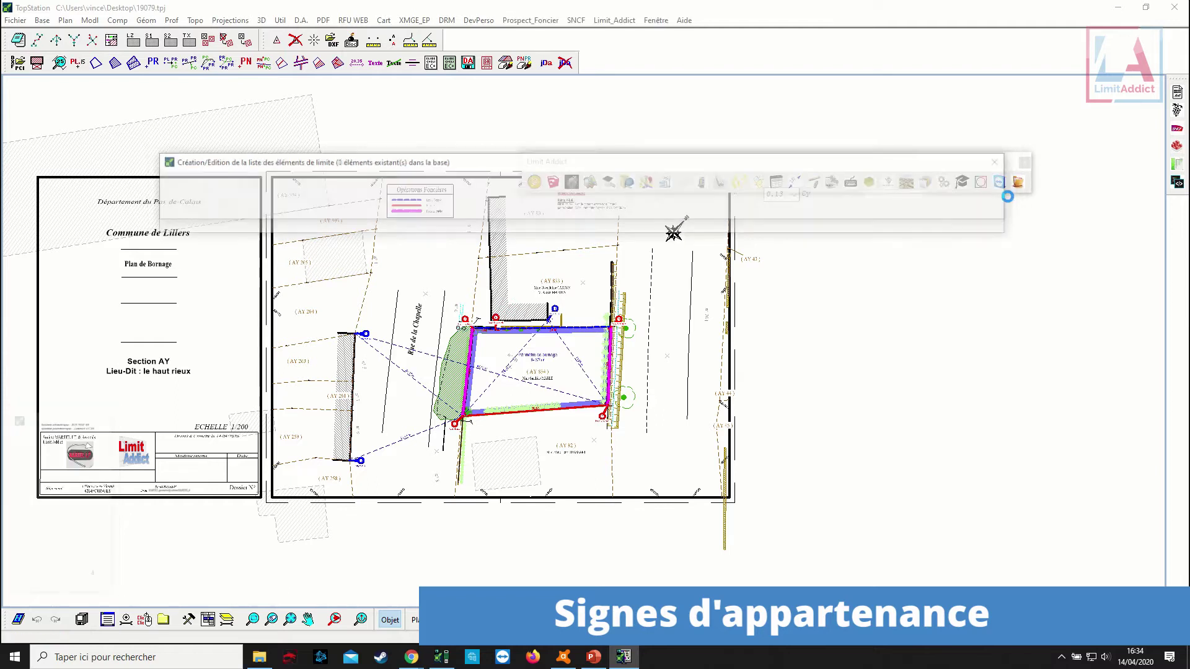
pyautogui.click(225, 194)
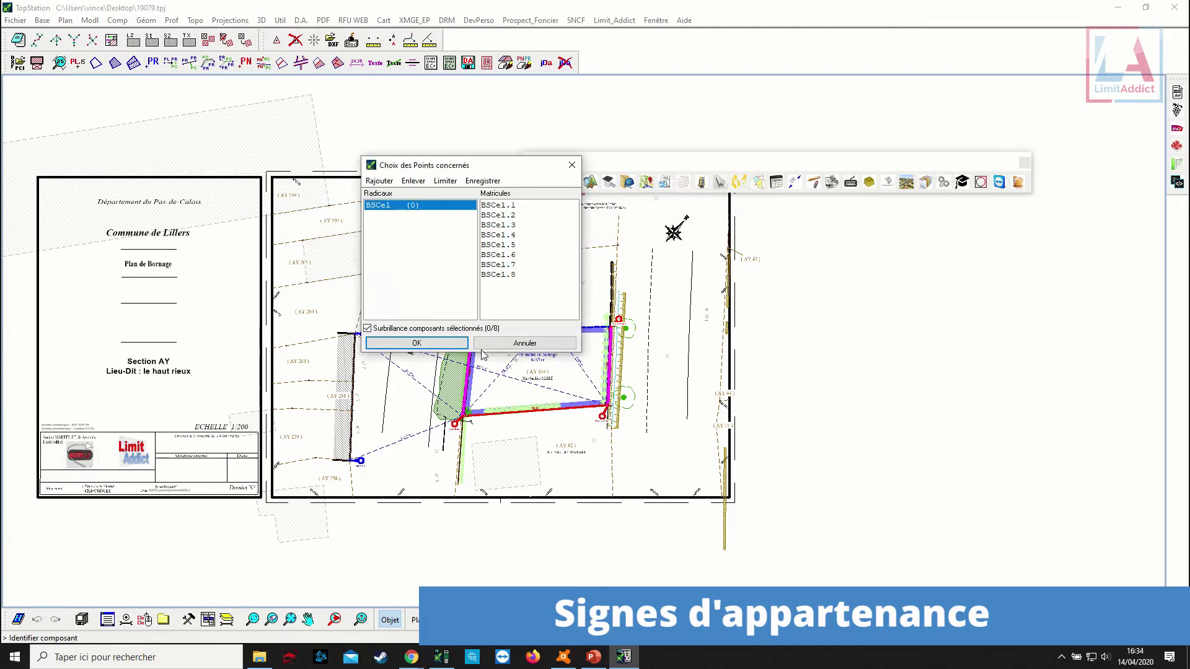
pyautogui.click(394, 468)
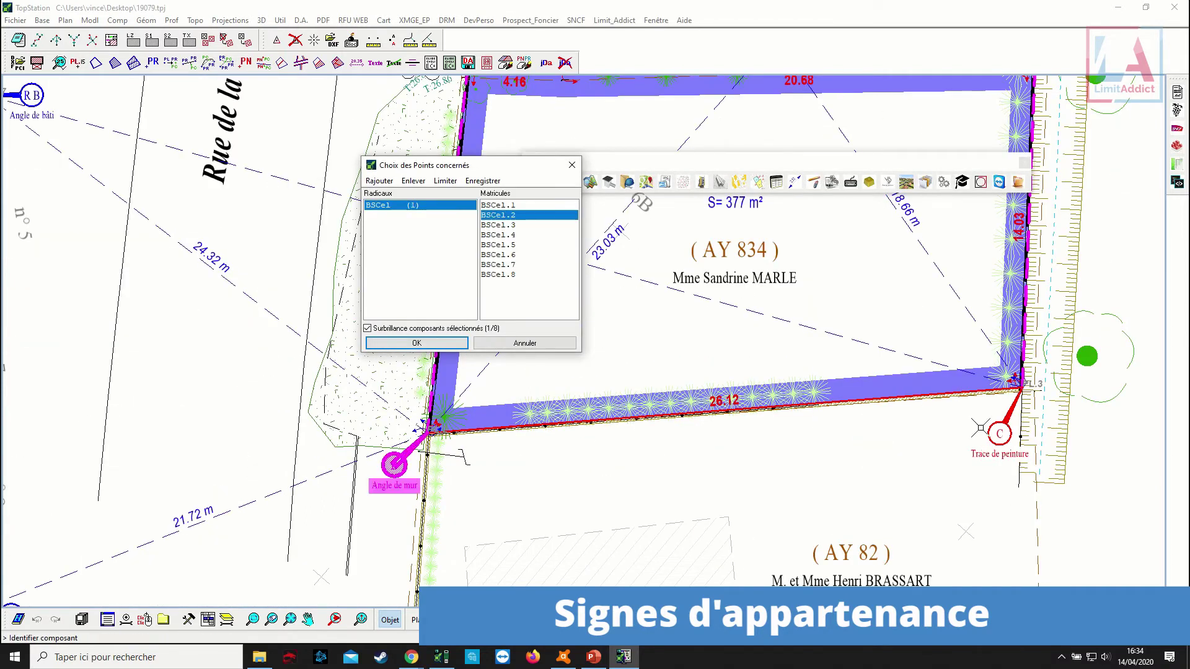
pyautogui.click(999, 434)
pyautogui.click(446, 343)
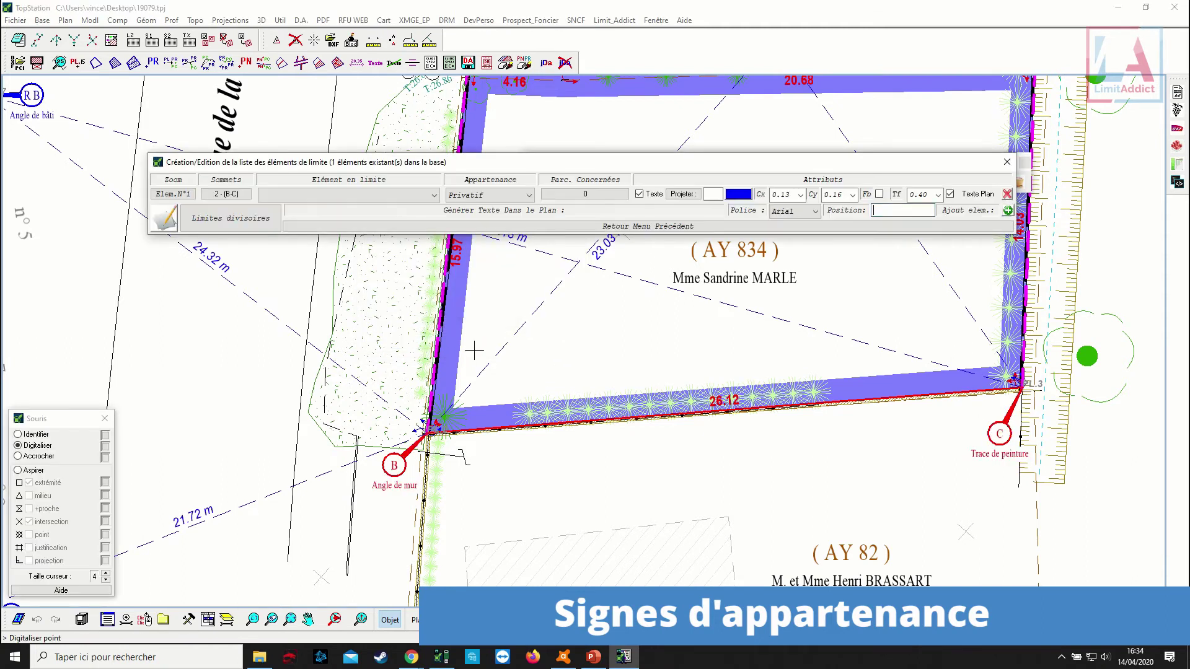
# Define the B-C element as a private mur concerning parcel AY 82, and project its label on the AY 82 side near C.
pyautogui.click(407, 194)
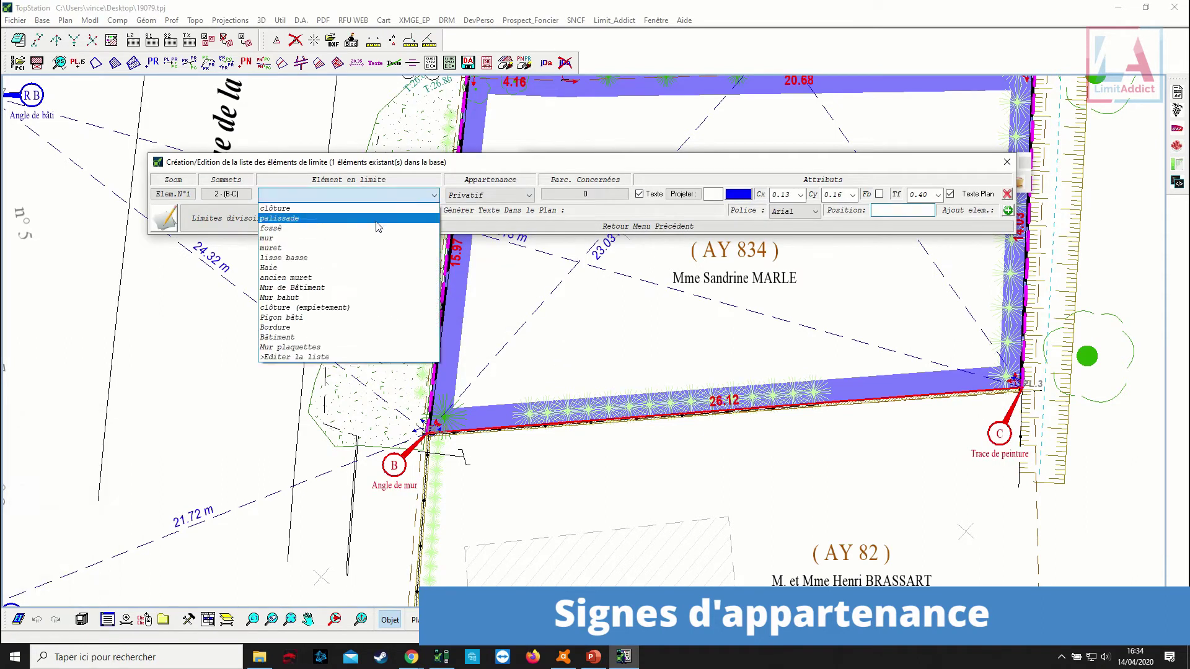
pyautogui.click(350, 235)
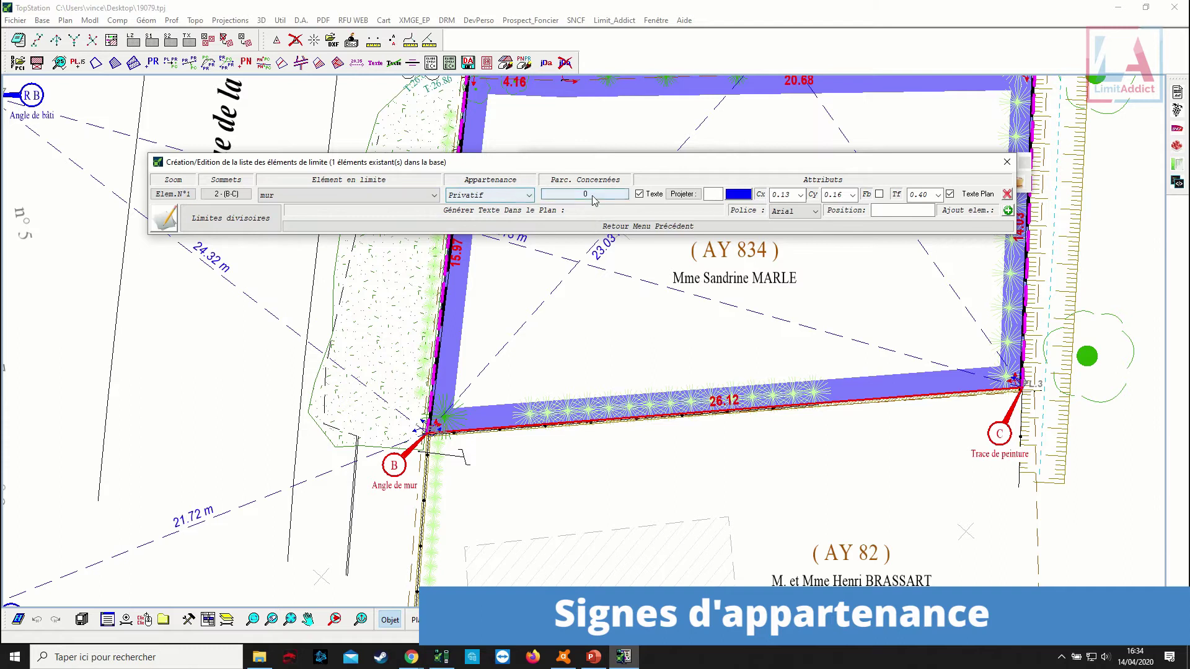
pyautogui.click(567, 195)
pyautogui.click(851, 535)
pyautogui.click(856, 536)
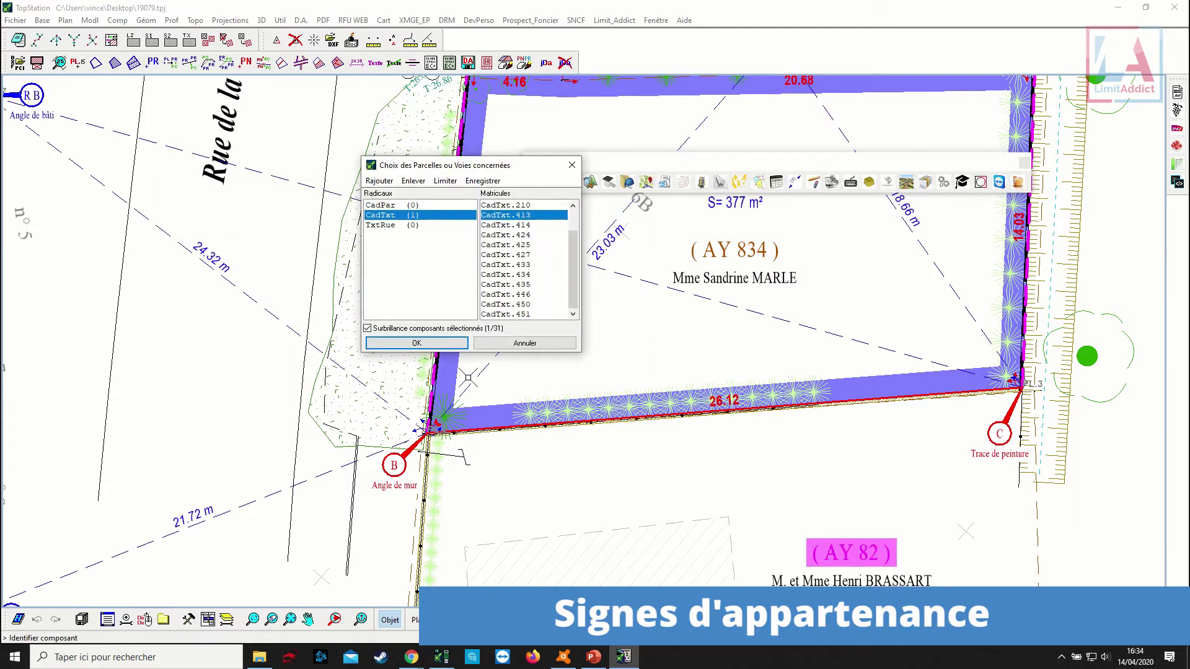
pyautogui.click(425, 344)
pyautogui.click(709, 194)
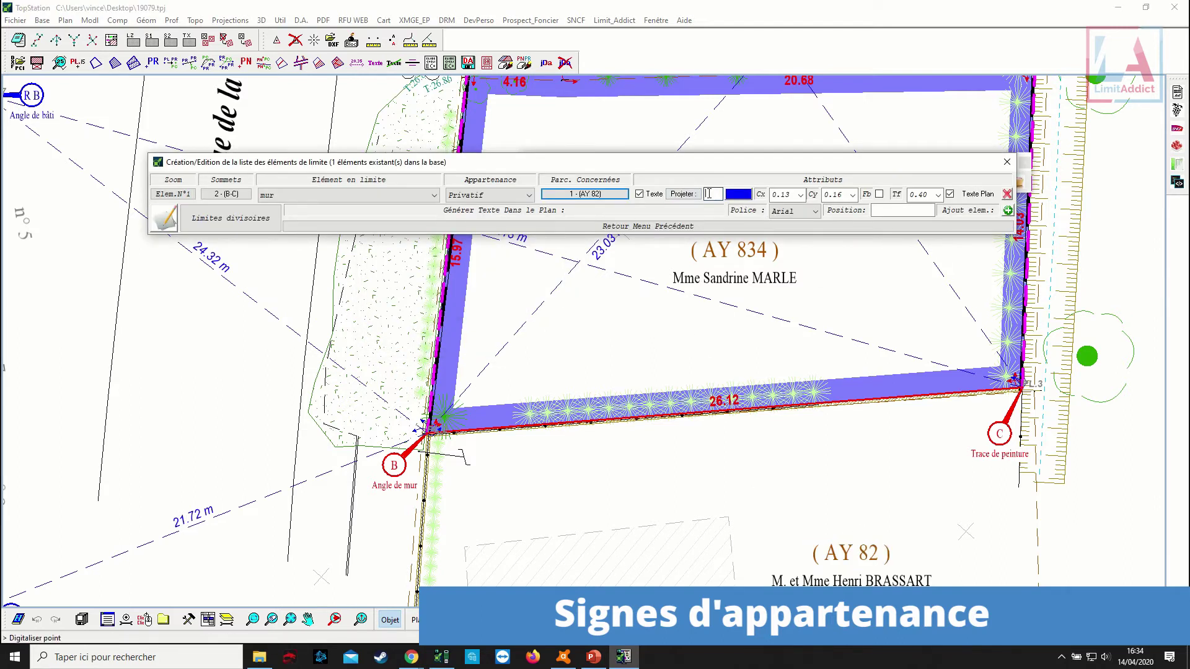
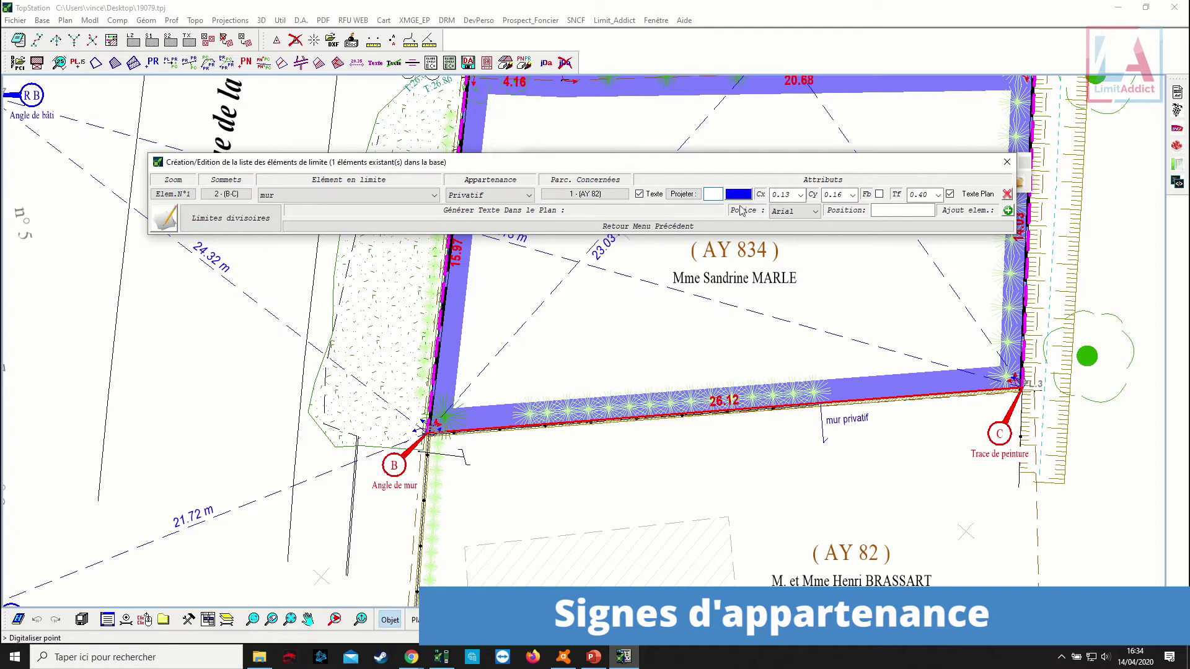
# Add a second, blank ownership sign element and assign it boundary vertices A and E.
pyautogui.click(1008, 210)
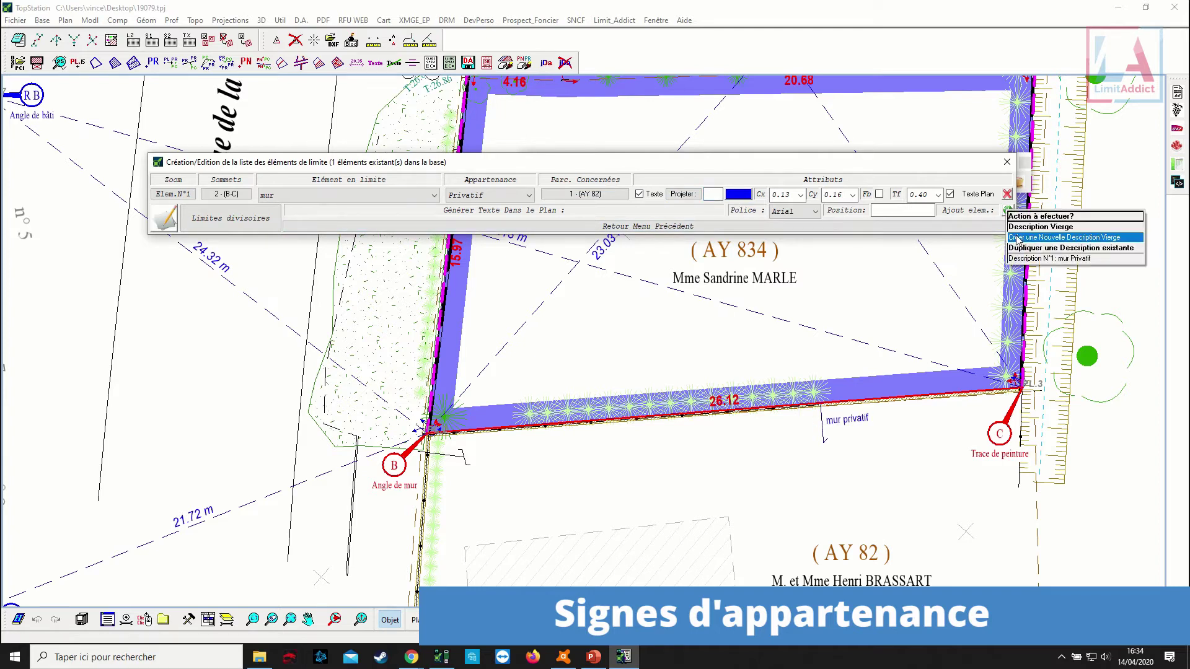
pyautogui.click(1017, 240)
pyautogui.moveTo(846, 313)
pyautogui.mouseDown(button='middle')
pyautogui.moveTo(815, 377)
pyautogui.moveTo(805, 478)
pyautogui.mouseUp(button='middle')
pyautogui.moveTo(544, 278); pyautogui.dragTo(485, 363, button='middle')
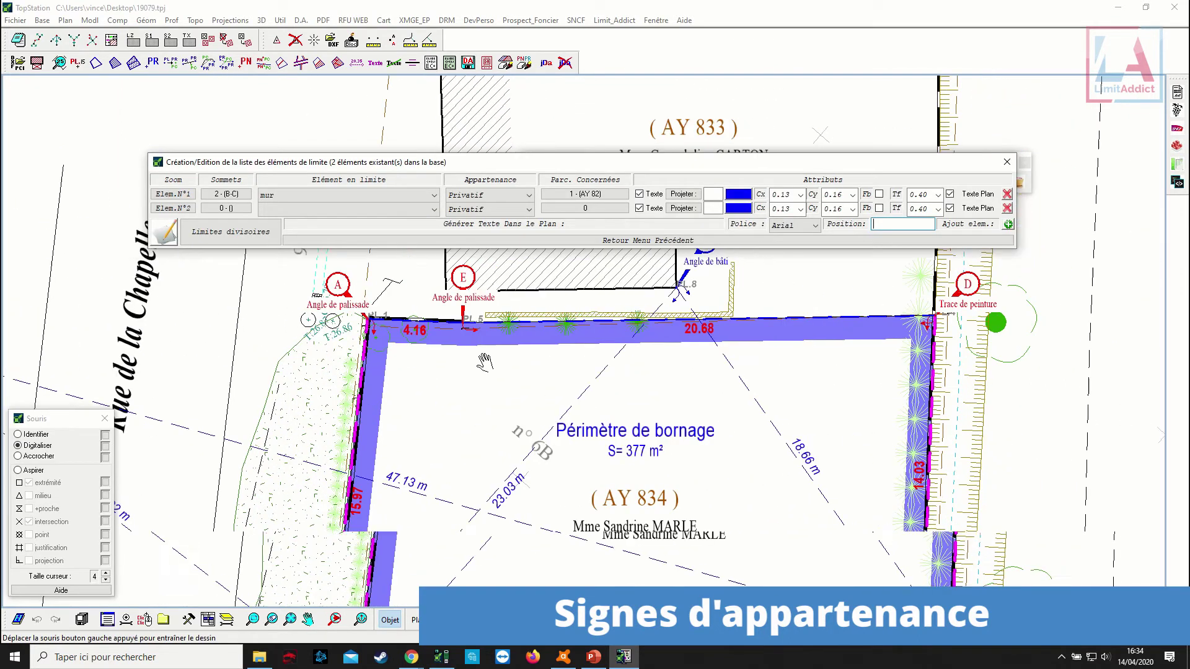
pyautogui.click(231, 231)
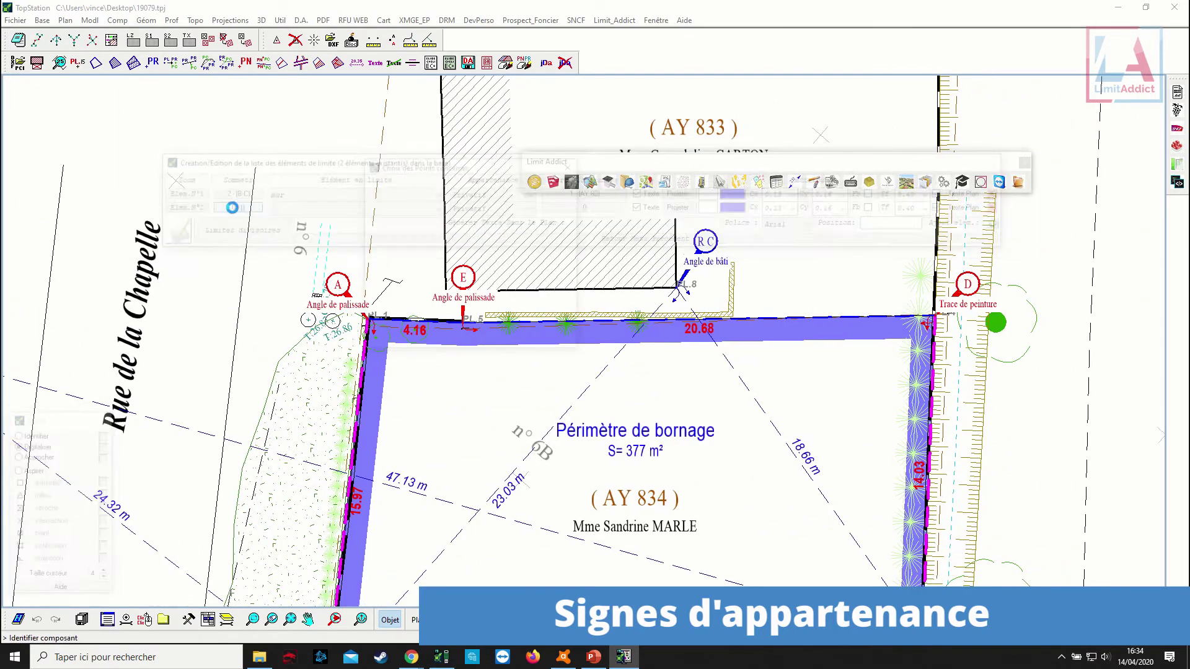
pyautogui.click(338, 288)
pyautogui.moveTo(538, 414); pyautogui.dragTo(784, 531, button='middle')
pyautogui.click(712, 406)
pyautogui.click(712, 406)
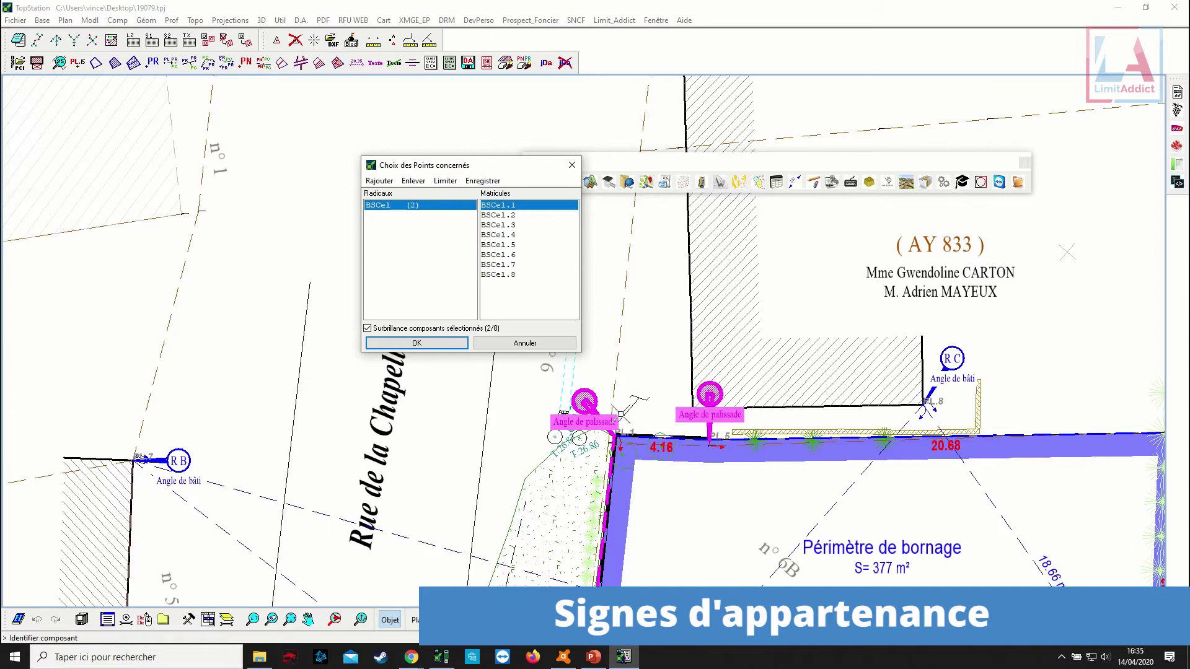
pyautogui.press('Return')
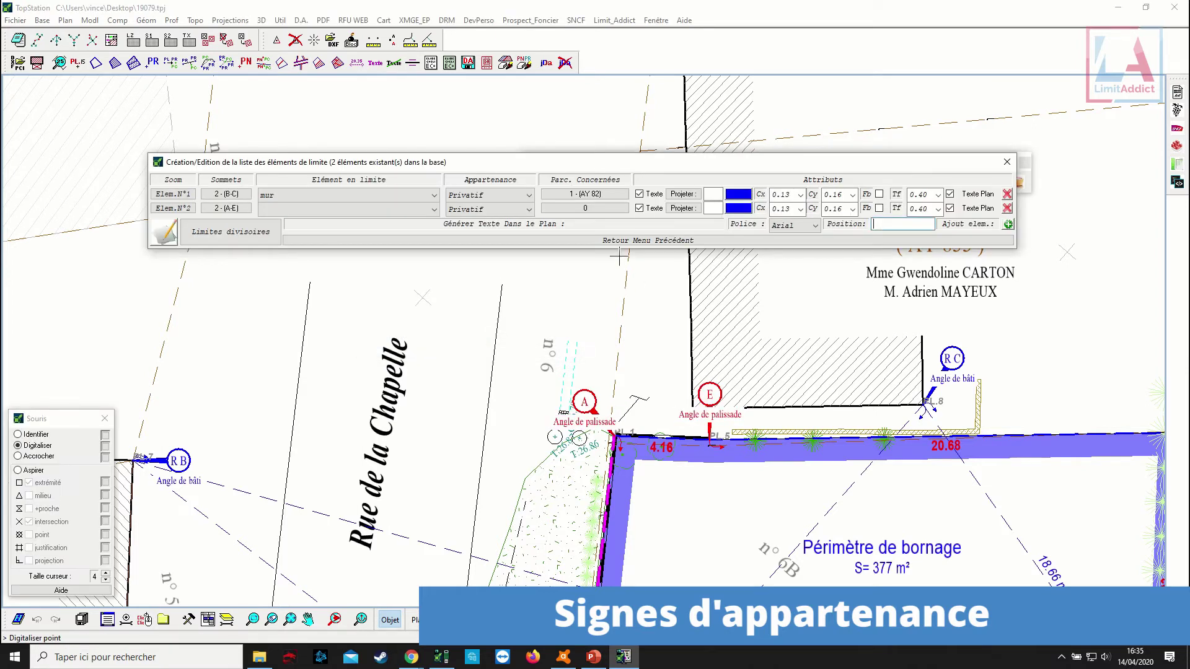
# Define the A-E element as a palissade concerning parcel AY 833.
pyautogui.click(400, 210)
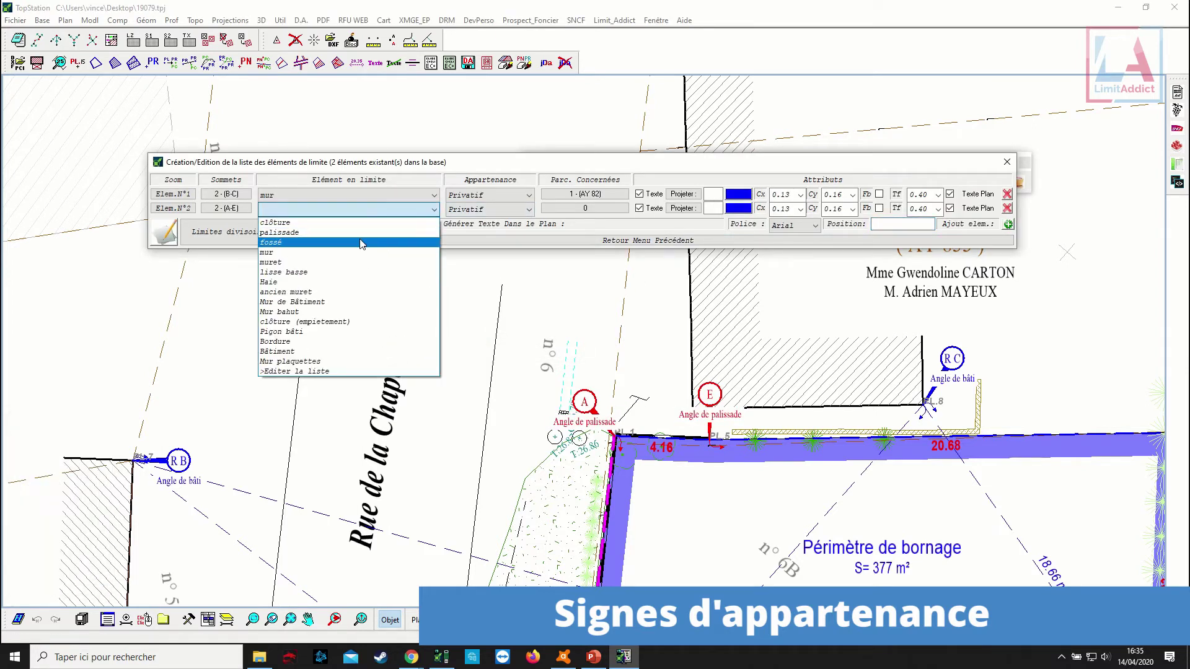
pyautogui.click(360, 232)
pyautogui.click(614, 210)
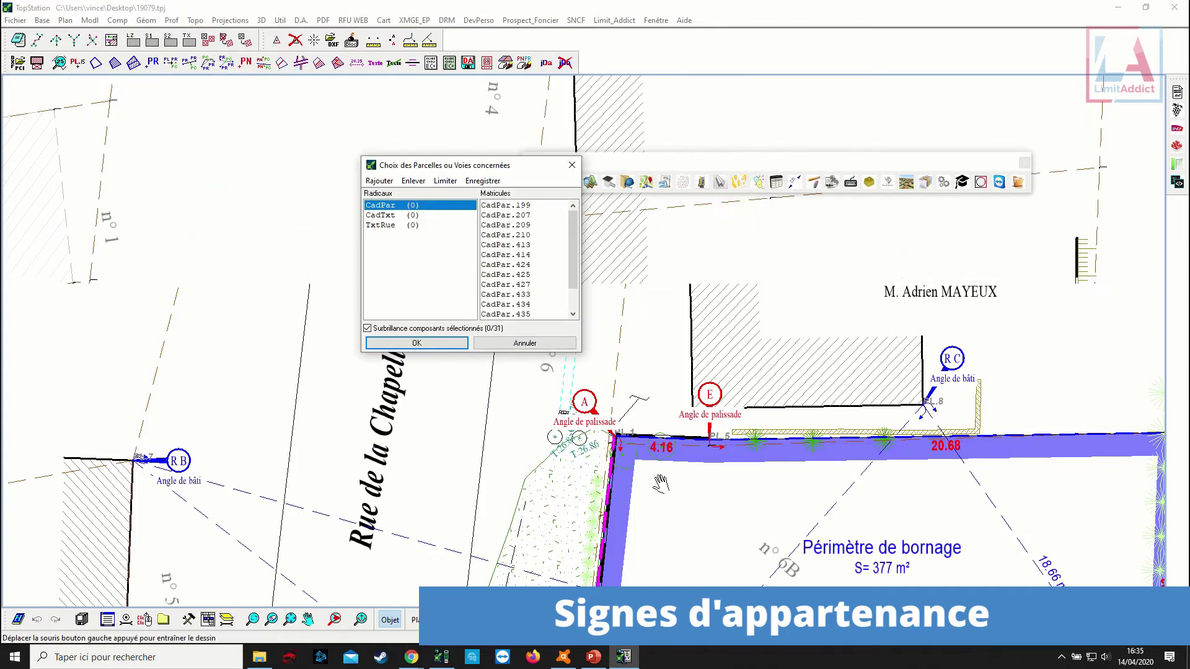
pyautogui.moveTo(661, 482); pyautogui.dragTo(538, 545)
pyautogui.click(817, 308)
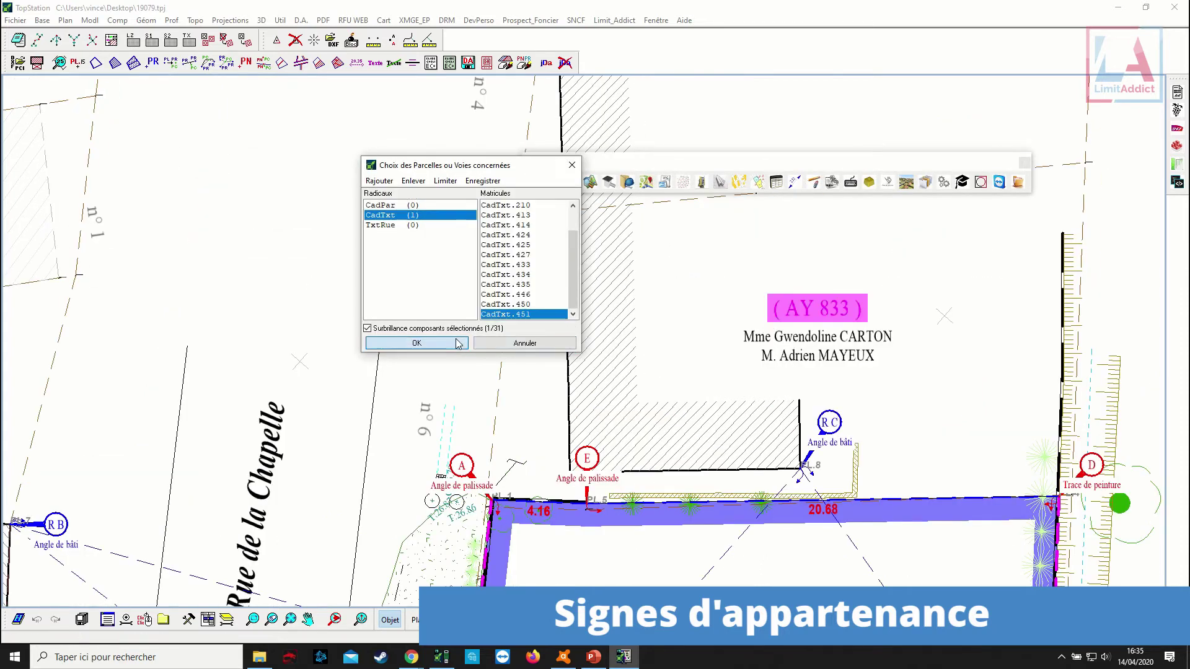
pyautogui.click(457, 344)
# Project the A-E element's label on the AY 833 side of the boundary, between vertices A and E.
pyautogui.scroll(3, 537, 485)
pyautogui.click(693, 205)
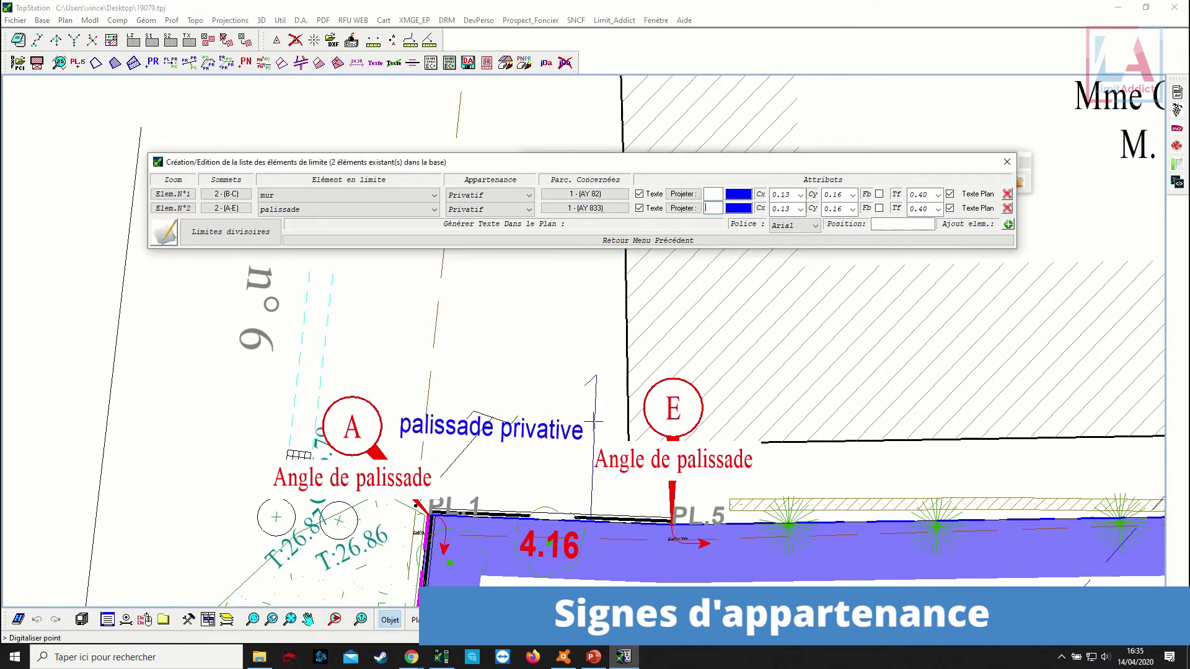
pyautogui.click(593, 424)
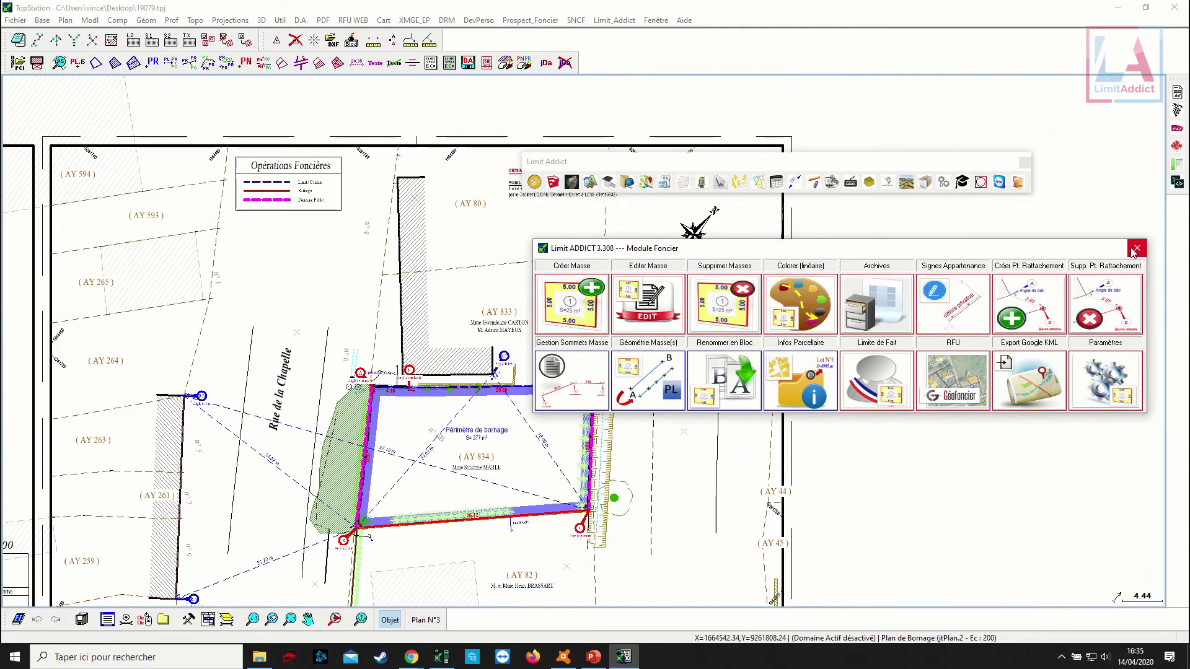
# Place the DESCRIPTION DES LIMITES text just below the ORIGINE DES LIMITES text, aligned with its start, and leave the ownership signs list.
pyautogui.click(925, 318)
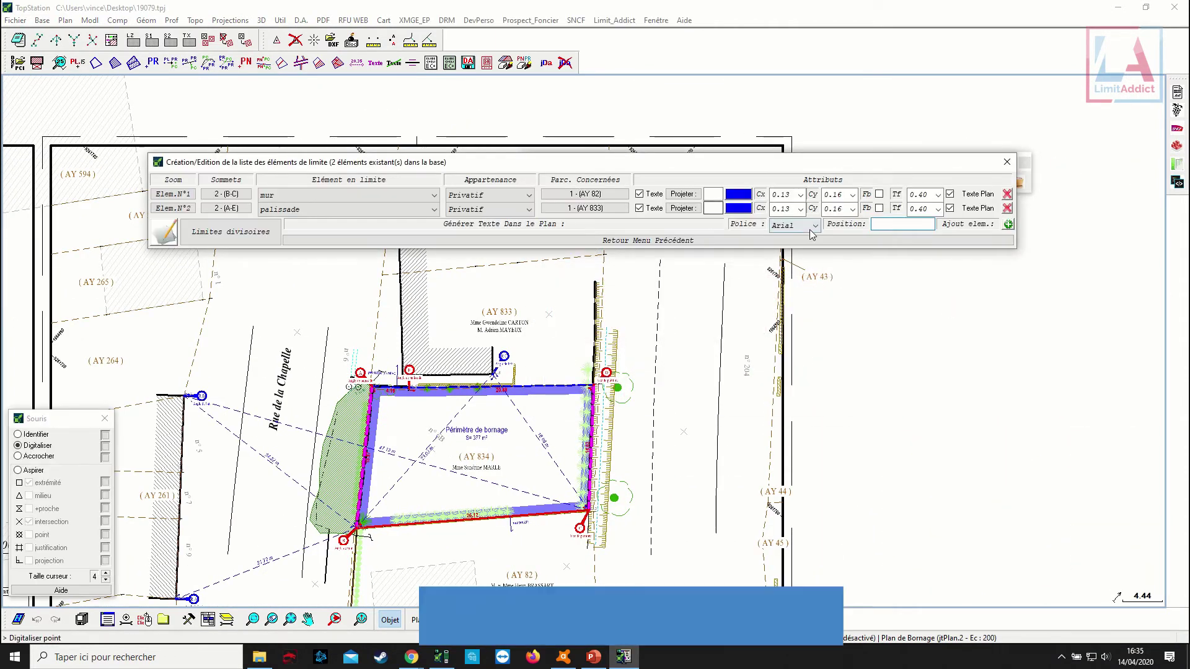
pyautogui.moveTo(629, 390); pyautogui.dragTo(716, 518, button='middle')
pyautogui.scroll(3, 589, 322)
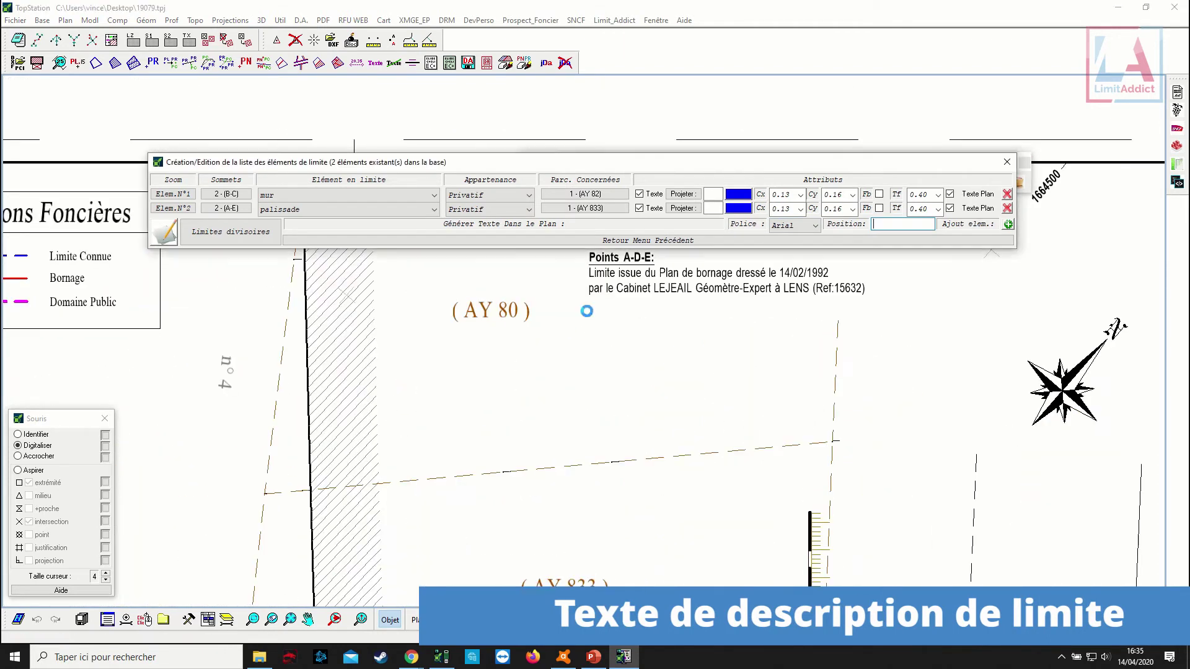
pyautogui.scroll(-2, 610, 406)
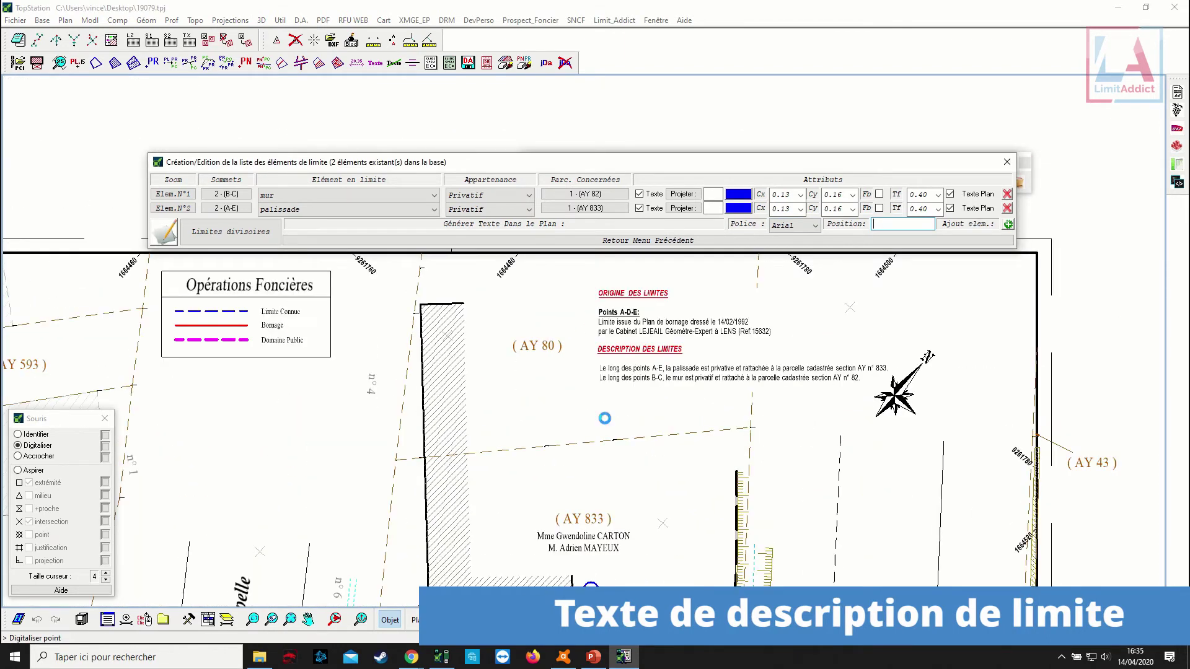
pyautogui.scroll(3, 590, 409)
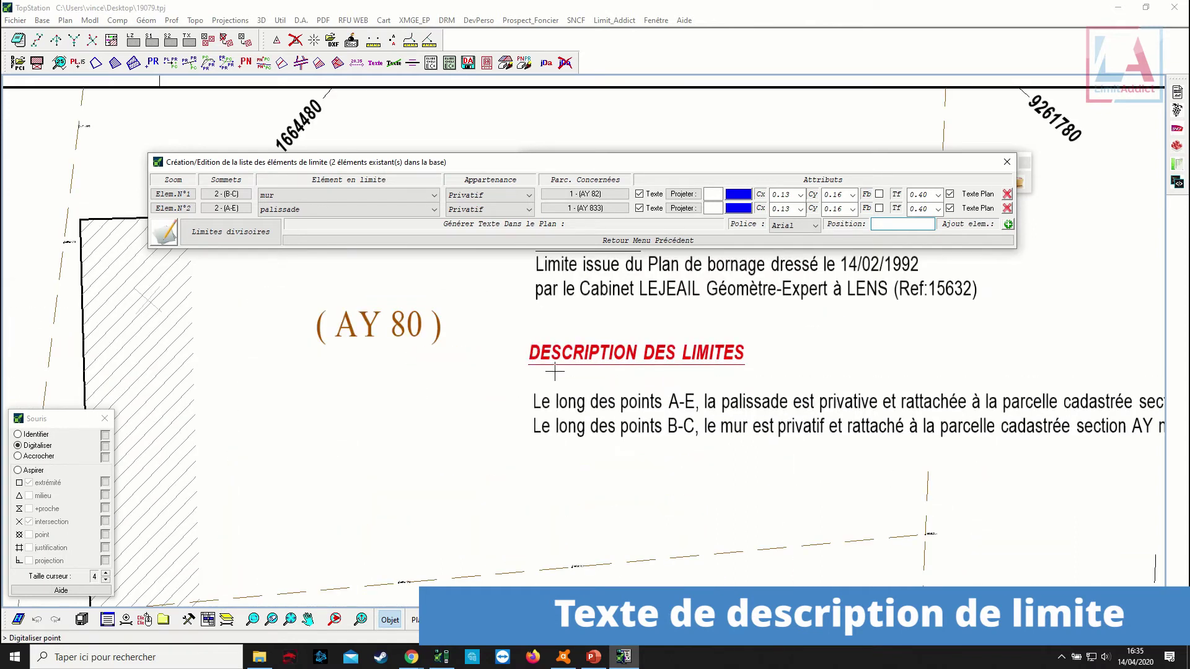
pyautogui.scroll(-2, 558, 409)
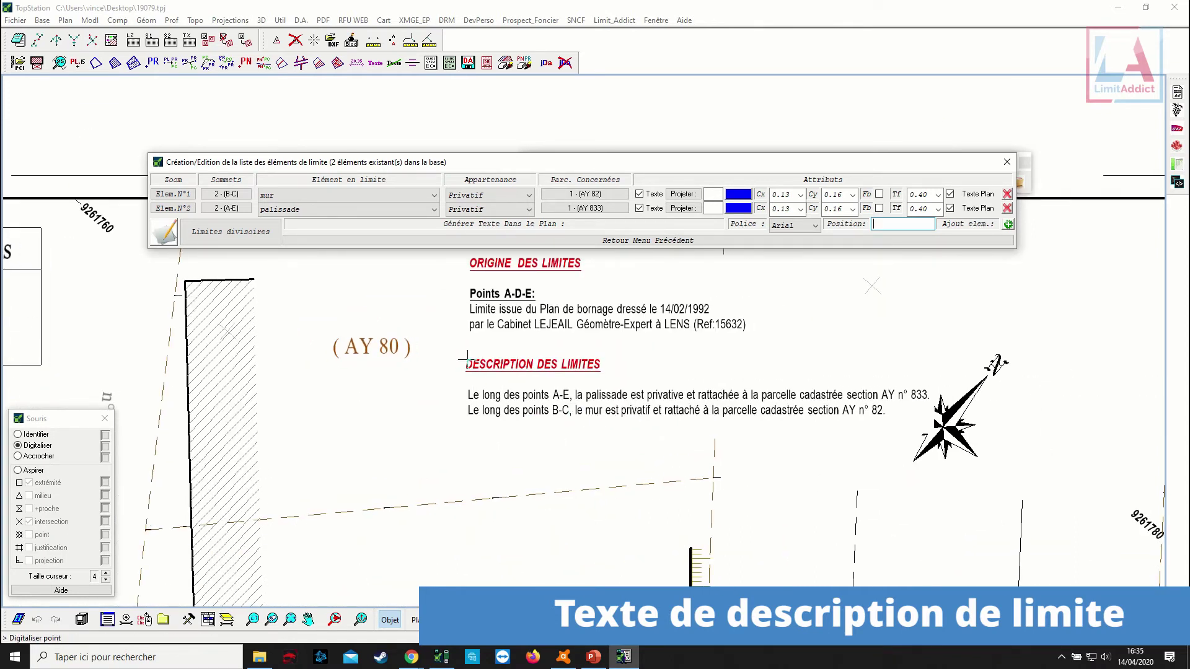
pyautogui.click(468, 347)
pyautogui.click(466, 348)
pyautogui.click(515, 241)
pyautogui.click(542, 260)
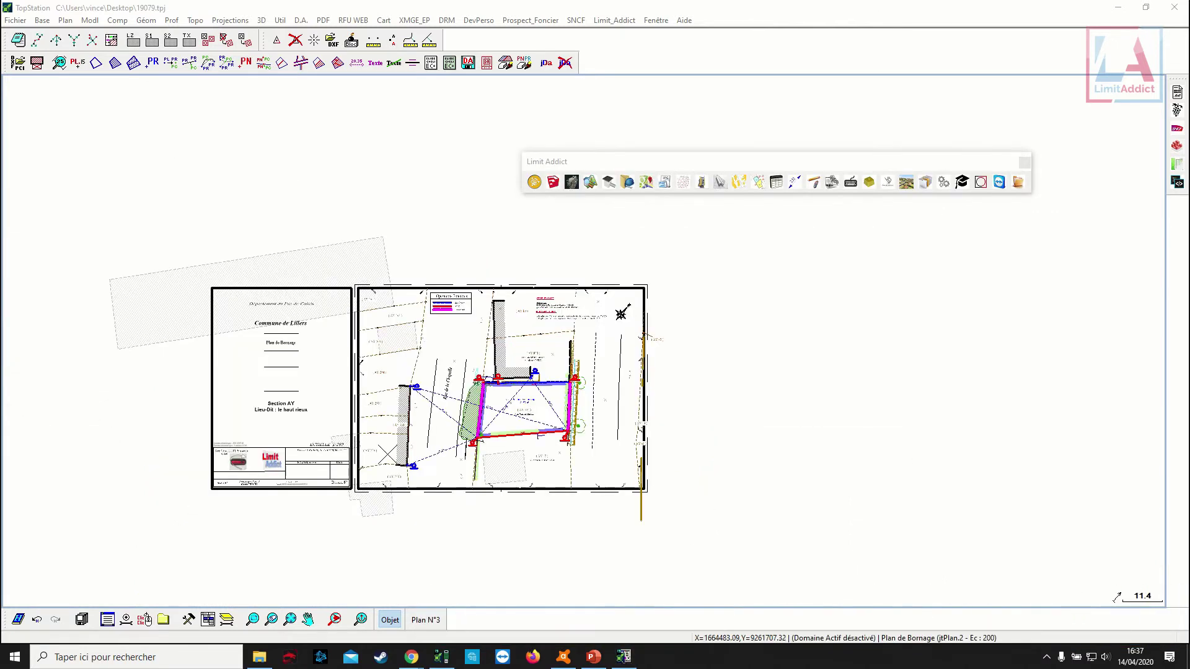
# Create a boundary vertex table (Sommet de Limite) and include its X and Y columns.
pyautogui.scroll(2, 452, 411)
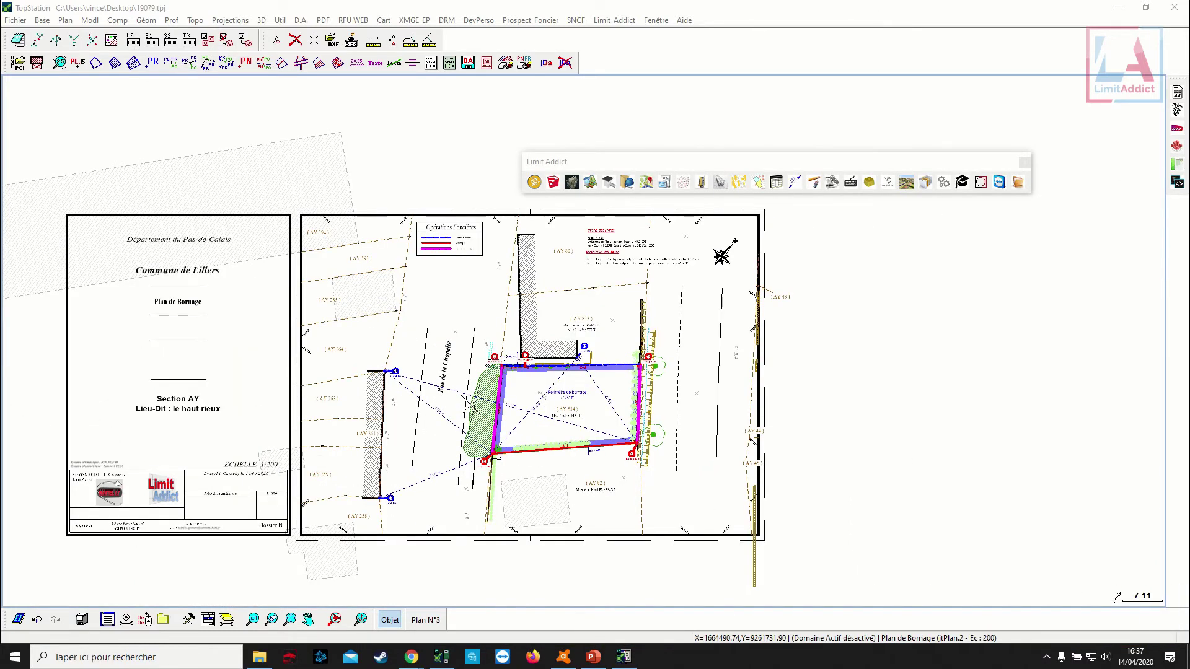
pyautogui.click(777, 181)
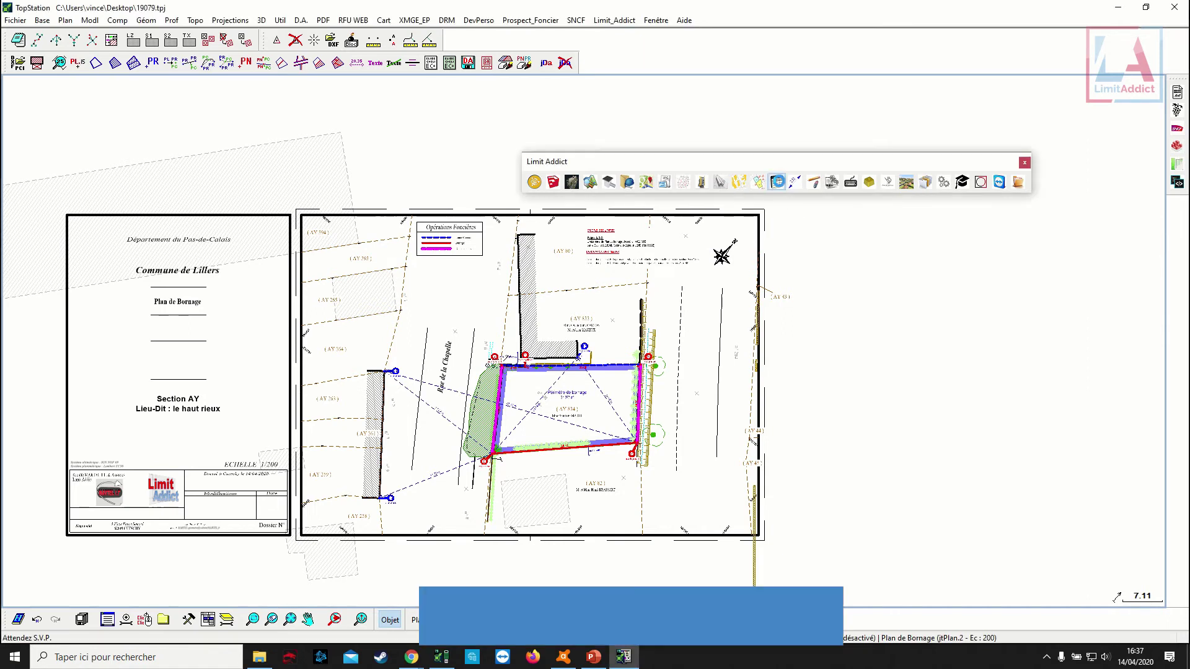
pyautogui.click(532, 249)
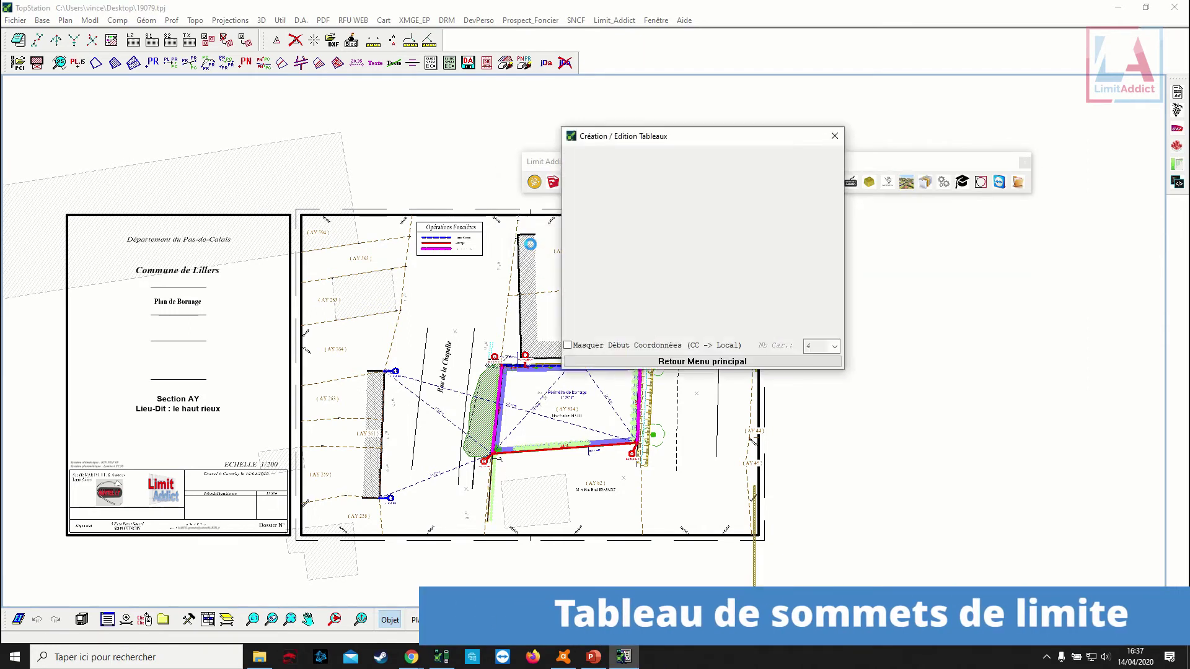
pyautogui.click(569, 192)
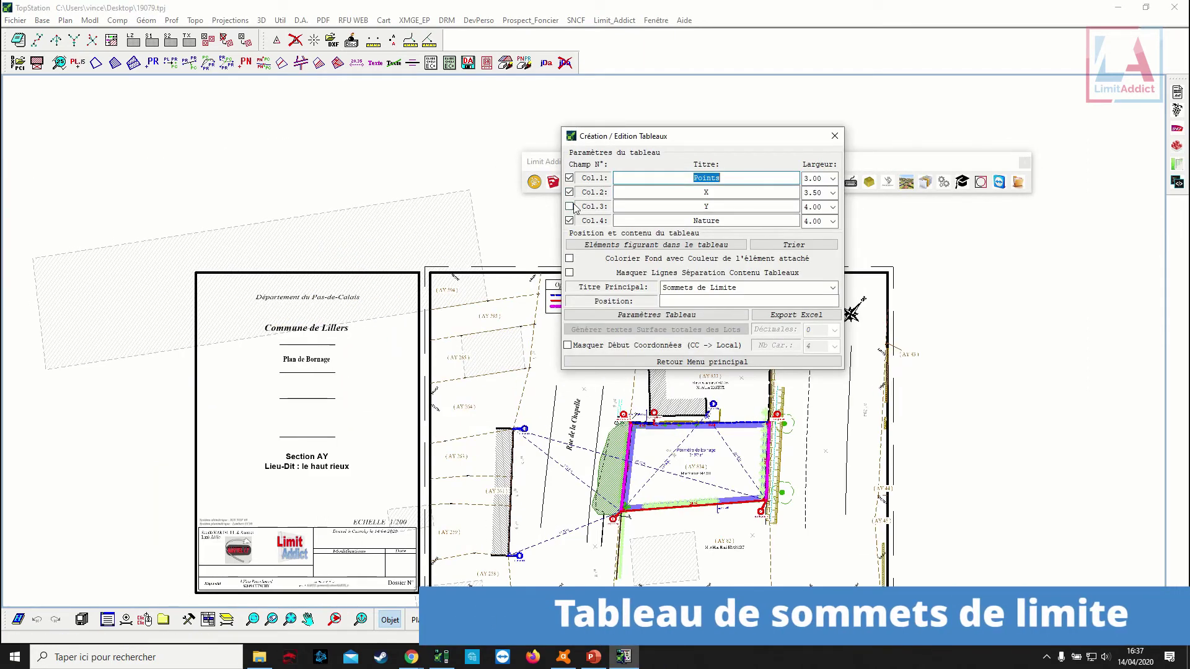
pyautogui.click(569, 207)
# Fill the vertex table by free choice with all the BSCel points, BSCel.1 to BSCel.8.
pyautogui.click(658, 247)
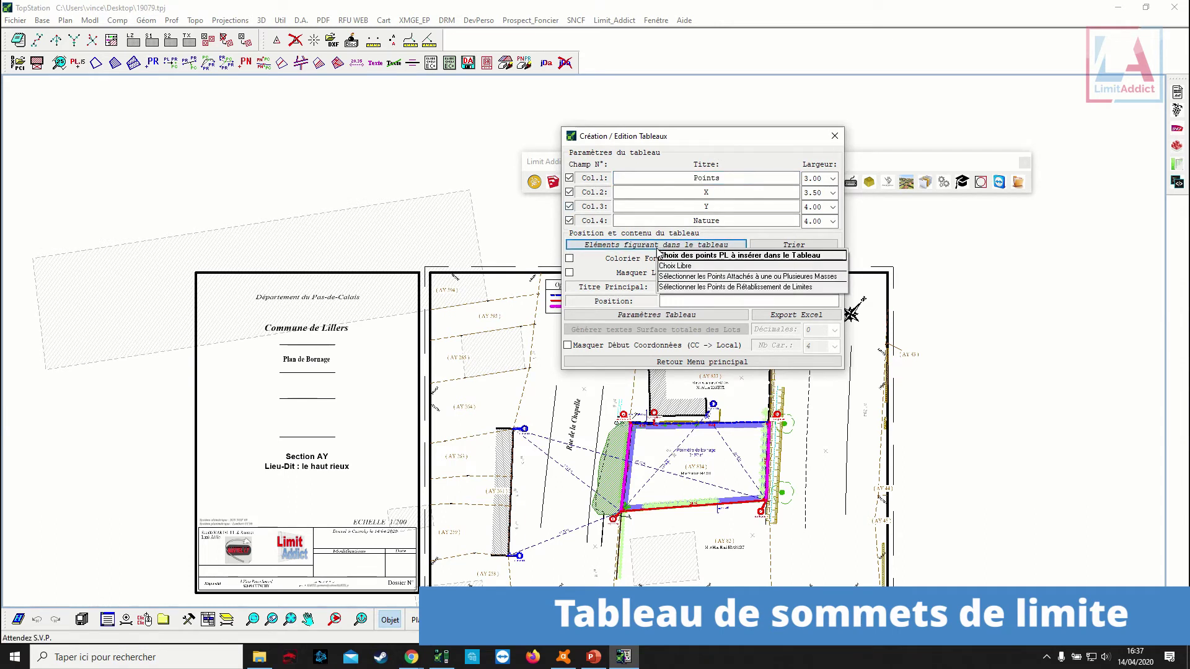
pyautogui.click(670, 267)
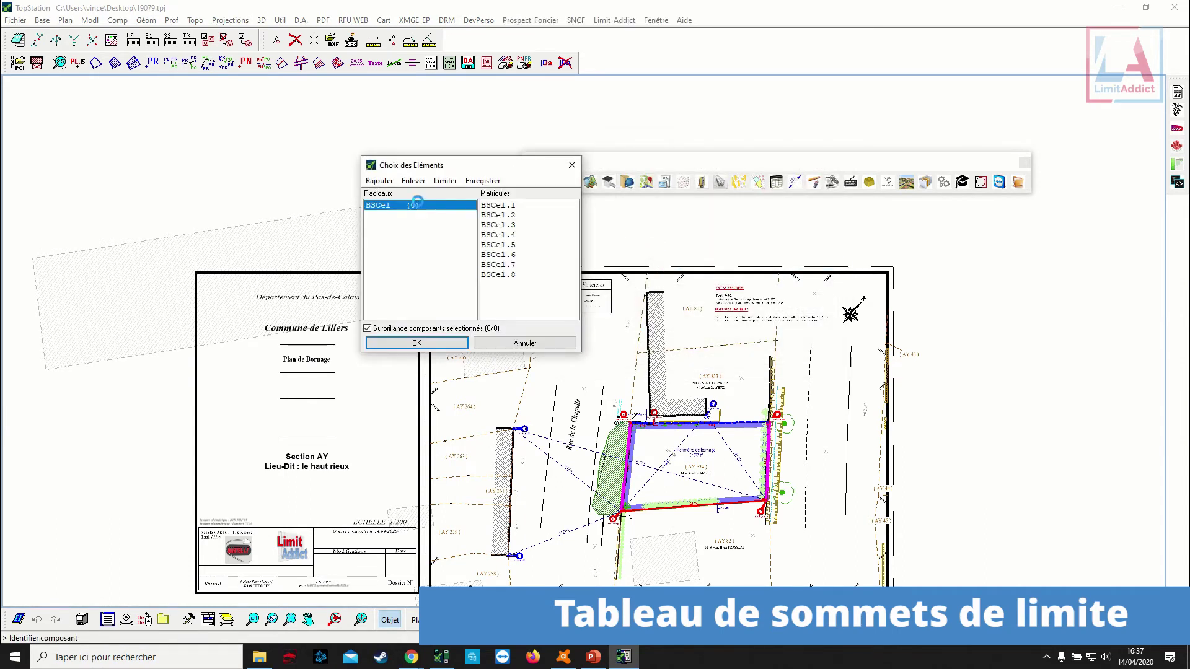
pyautogui.doubleClick(416, 205)
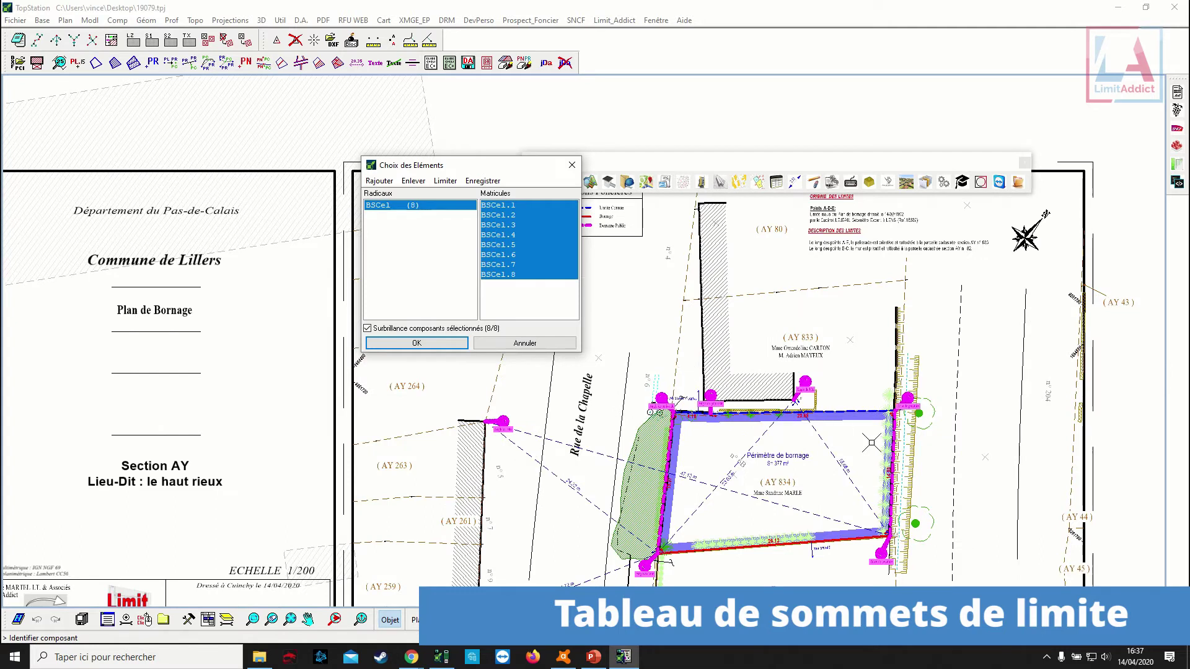
pyautogui.click(425, 345)
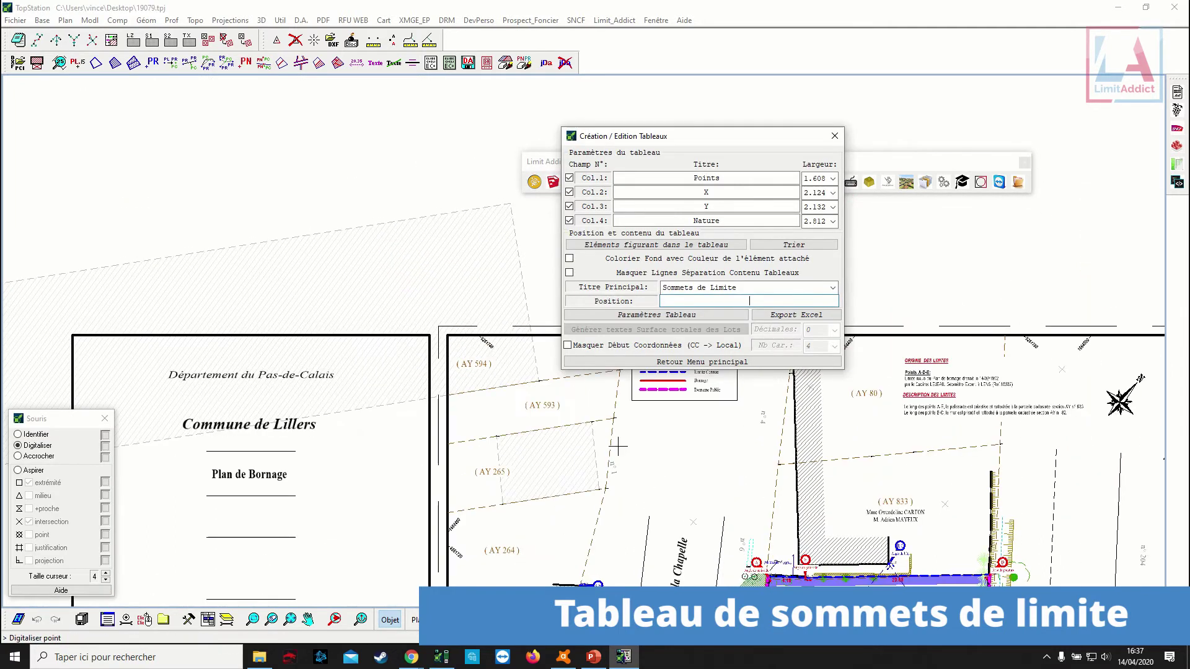
# Place the Sommets de Limite table just below the Opérations Foncières legend.
pyautogui.click(626, 422)
pyautogui.click(615, 437)
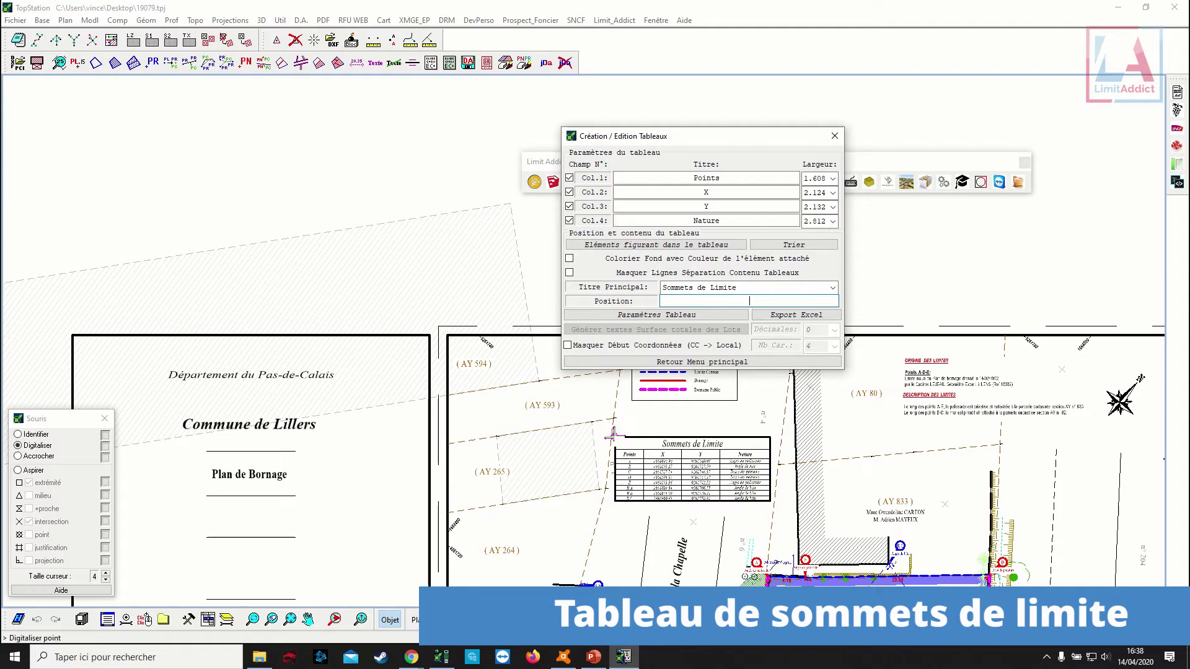
pyautogui.scroll(2, 648, 462)
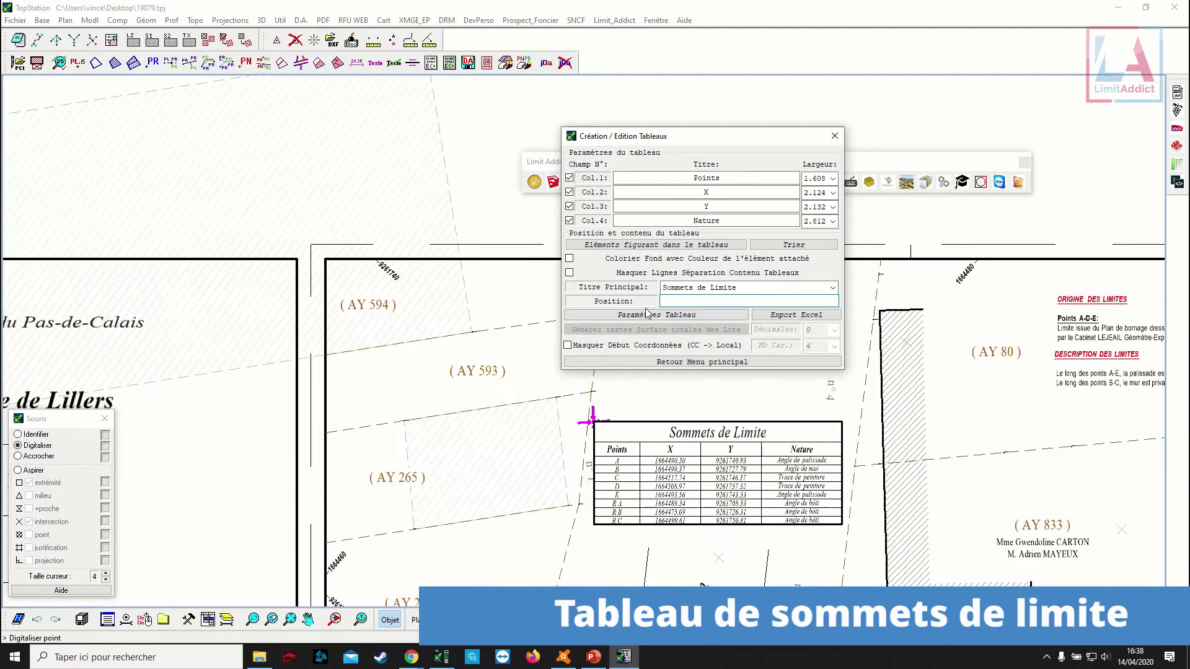
# Colour the table's row backgrounds with the colour of the attached elements and check the table on the plan.
pyautogui.click(615, 264)
pyautogui.scroll(3, 632, 499)
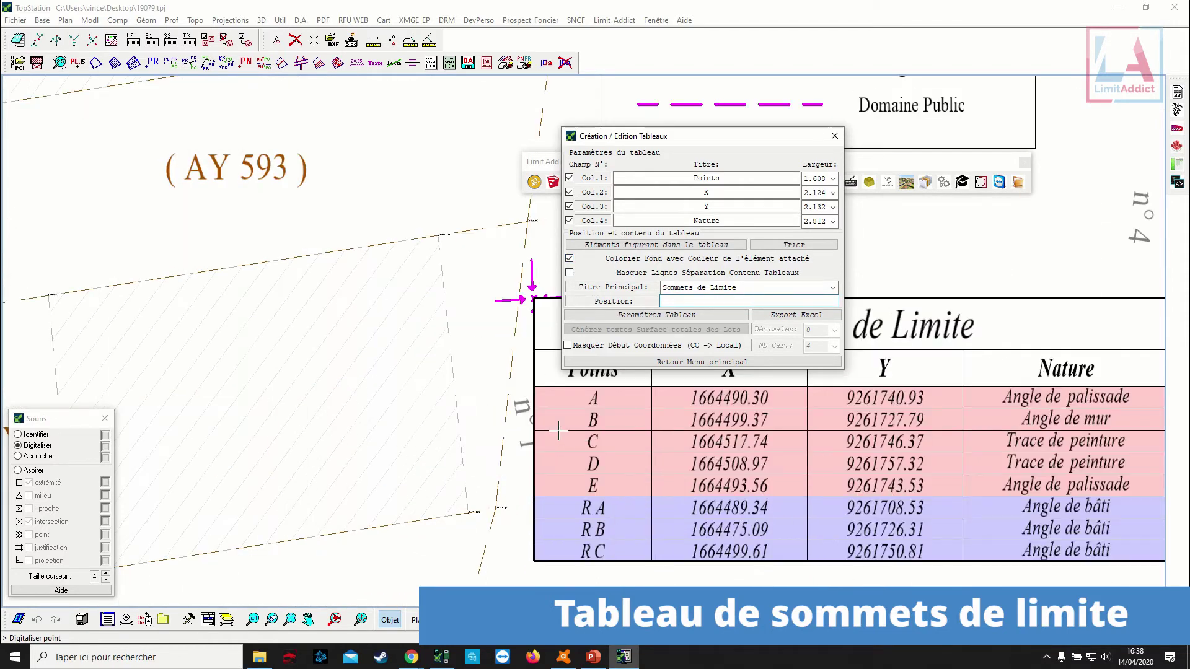
pyautogui.scroll(-2, 558, 430)
pyautogui.scroll(-1, 589, 459)
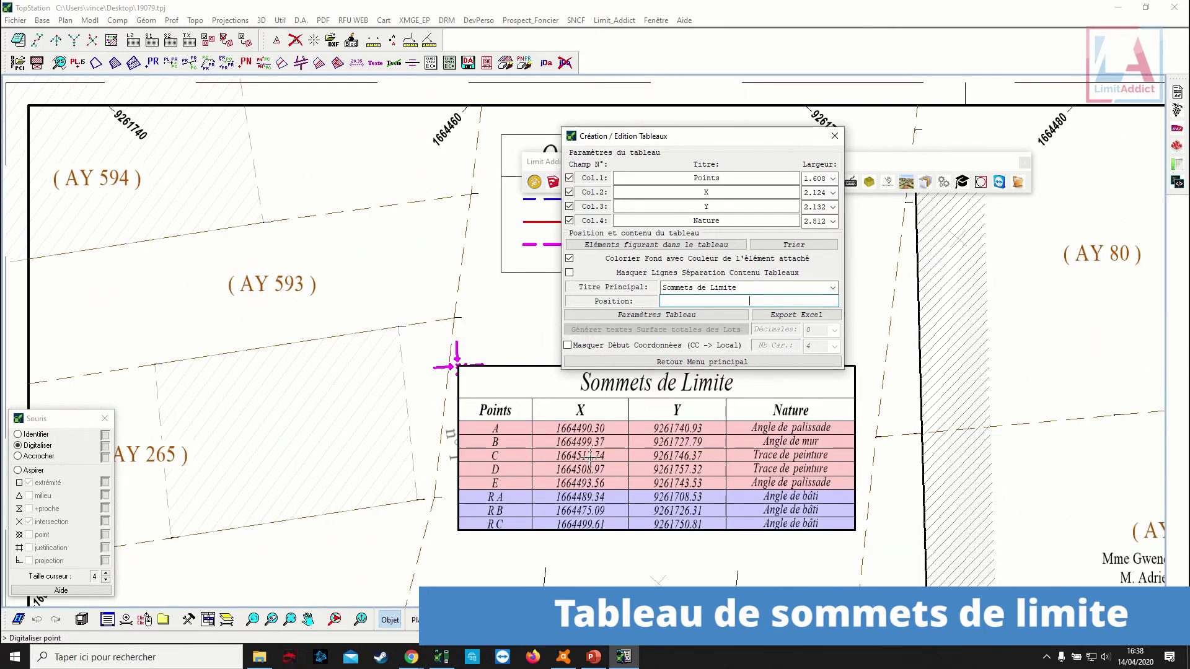
pyautogui.scroll(-1, 576, 442)
pyautogui.scroll(-1, 577, 442)
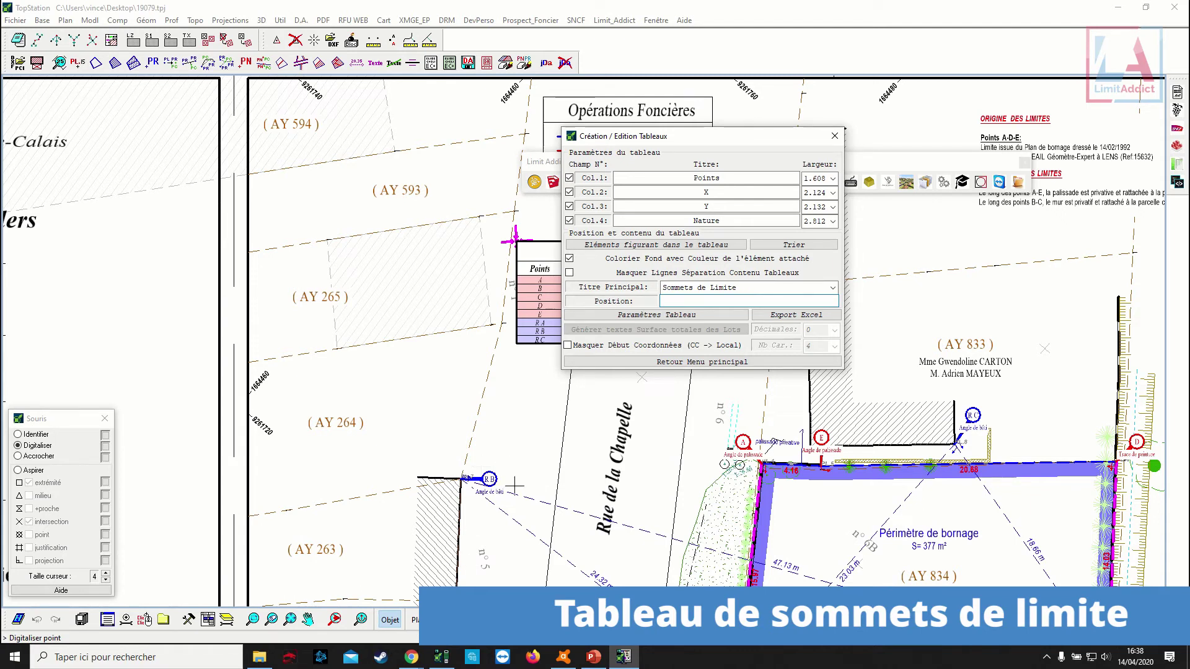
pyautogui.scroll(-3, 796, 493)
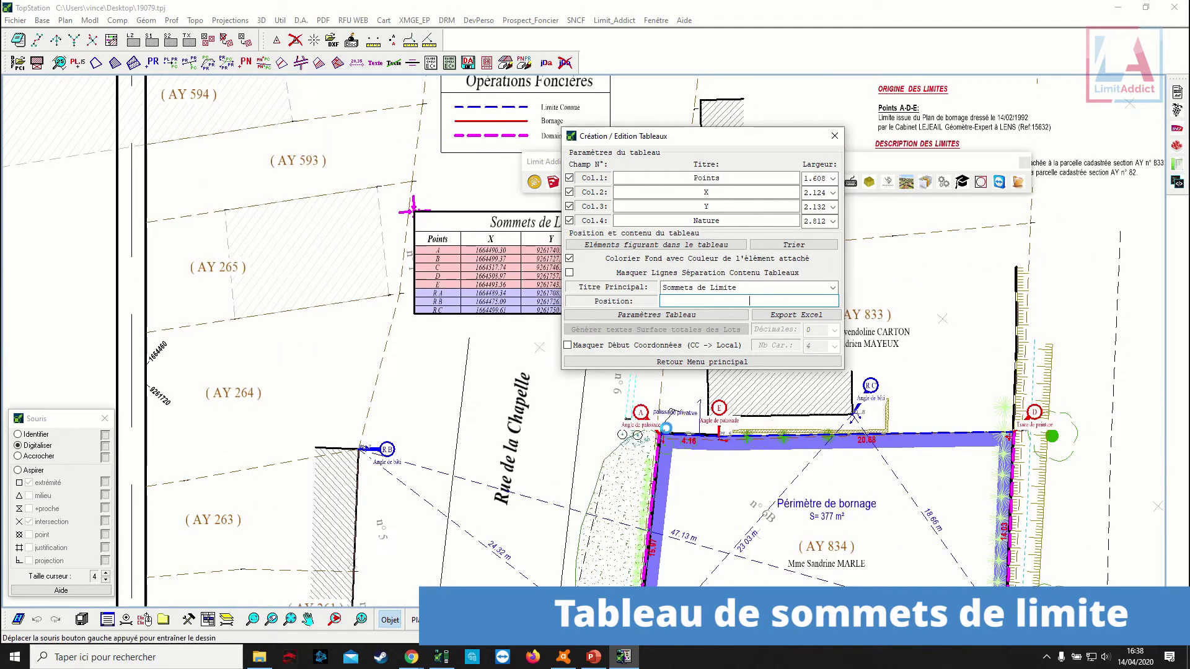
pyautogui.moveTo(718, 469); pyautogui.dragTo(747, 571, button='middle')
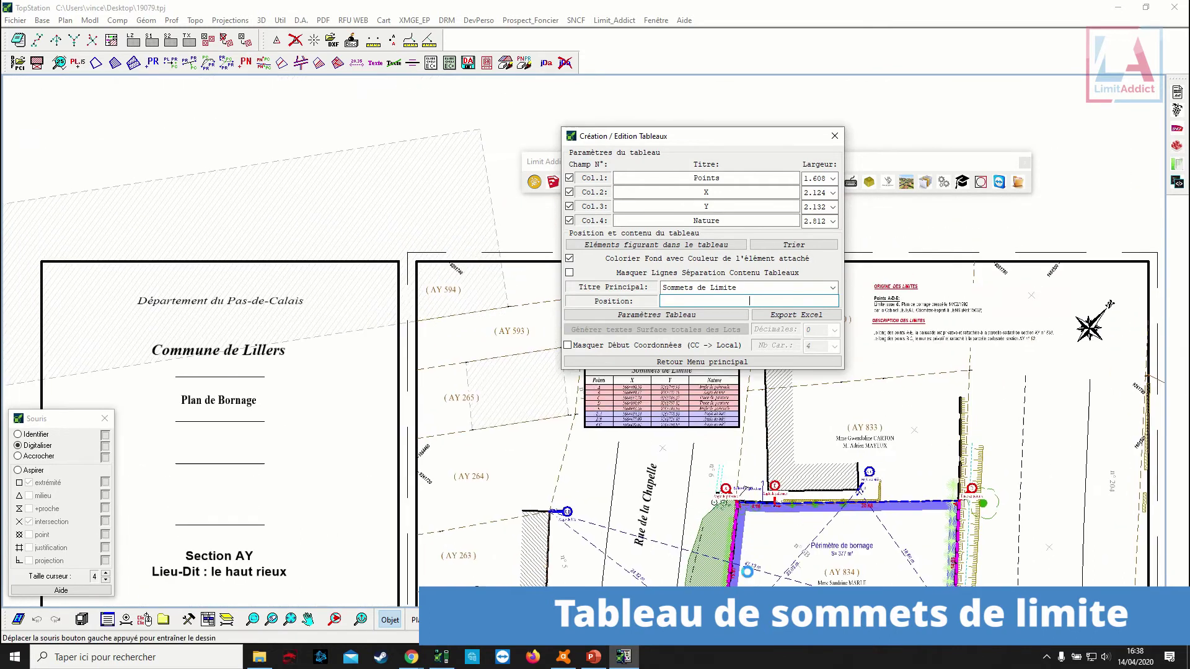
pyautogui.scroll(2, 590, 437)
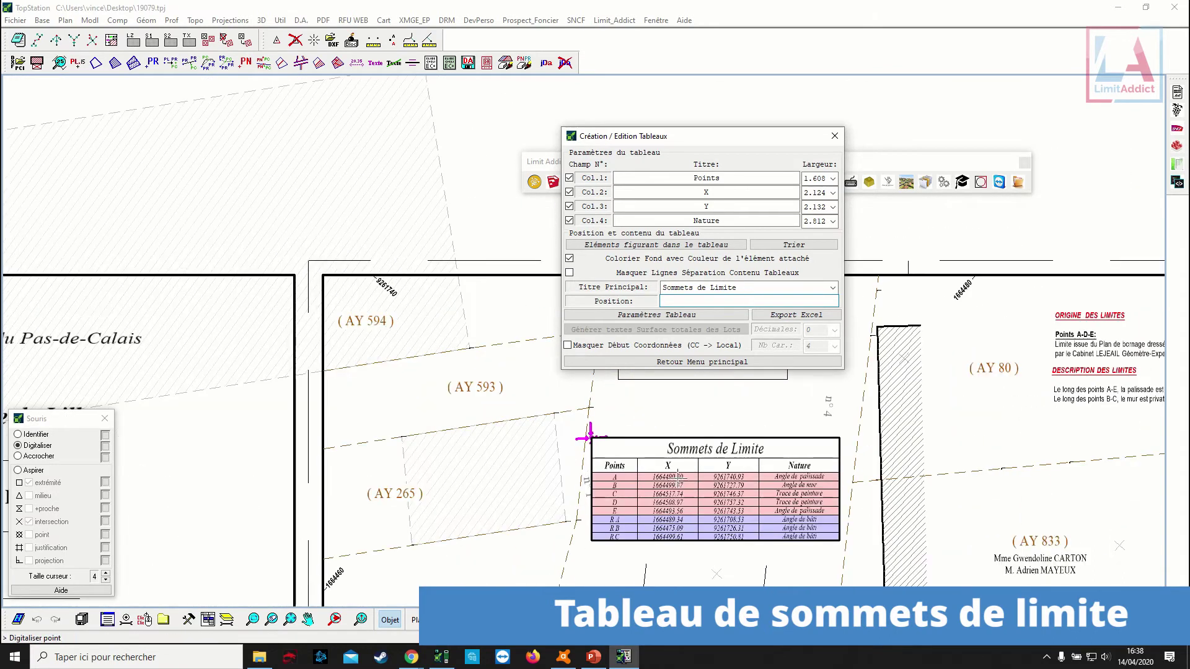
# Try masking the leading digits of the table's coordinates, restore the full coordinates, and leave the table settings.
pyautogui.click(587, 345)
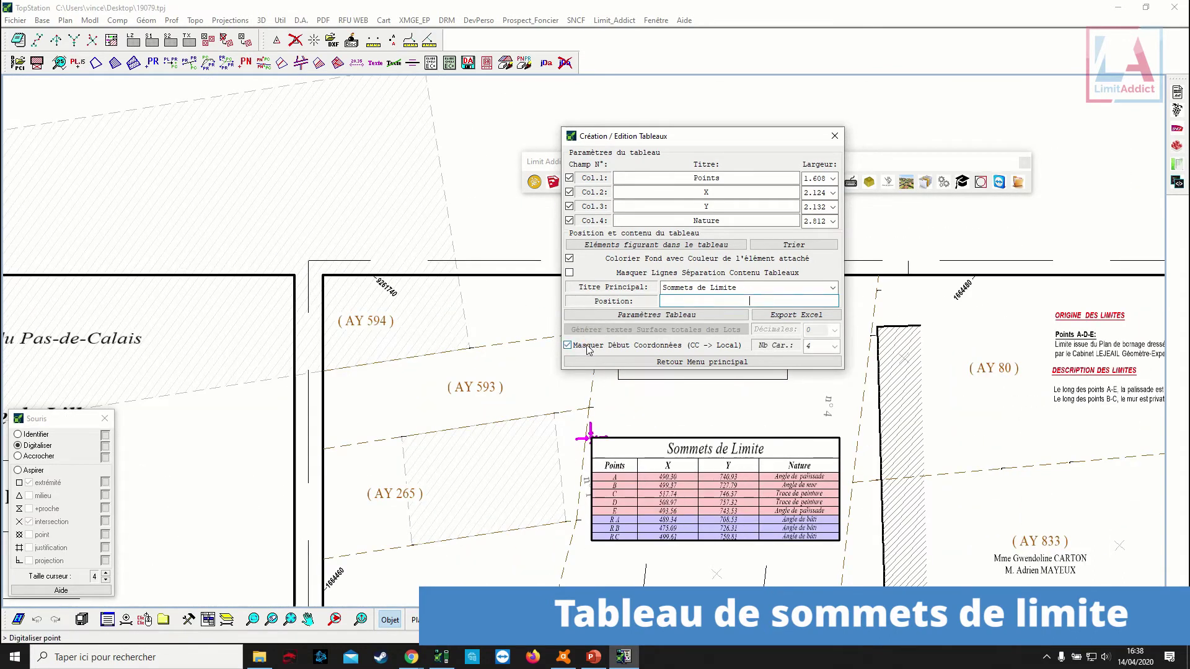
pyautogui.click(587, 346)
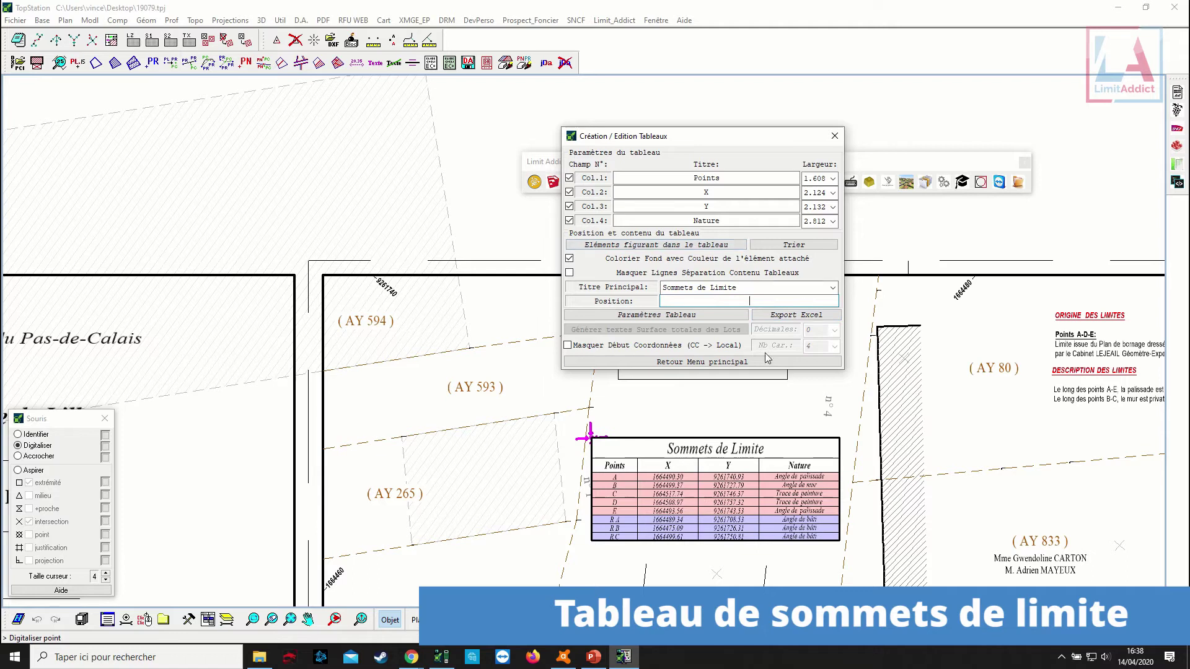
pyautogui.click(719, 362)
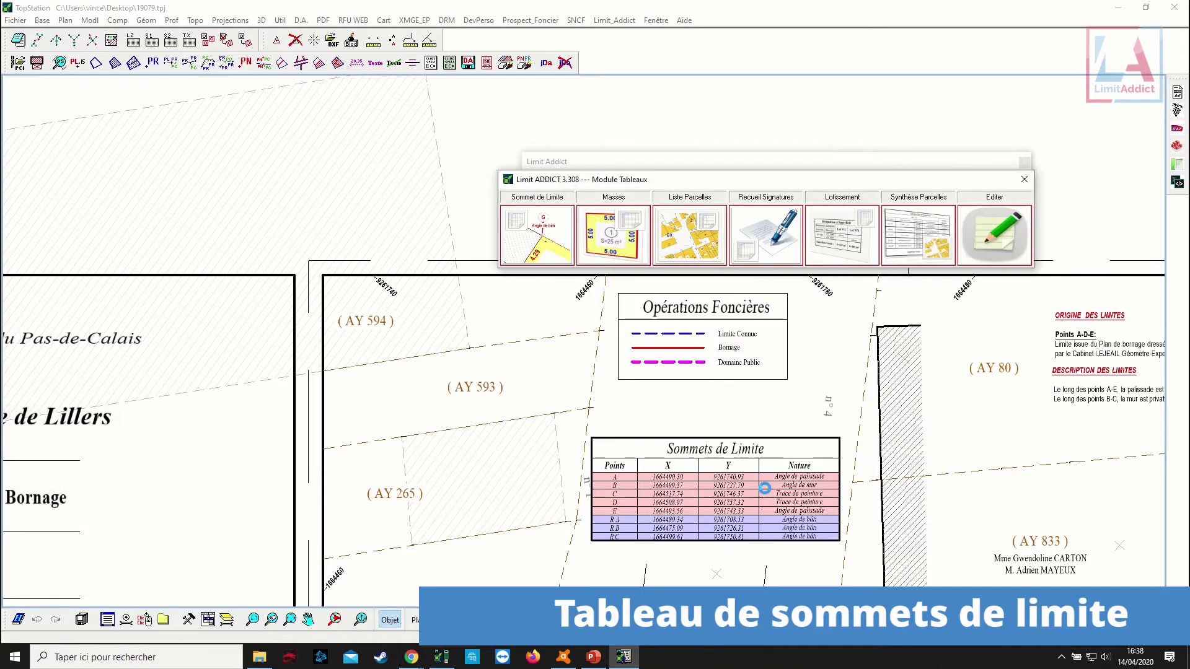
# Check the Sommets de Limite table against the lettered vertices on the plan and leave the tables module.
pyautogui.scroll(-2, 764, 489)
pyautogui.moveTo(803, 551); pyautogui.dragTo(741, 425, button='middle')
pyautogui.scroll(2, 740, 424)
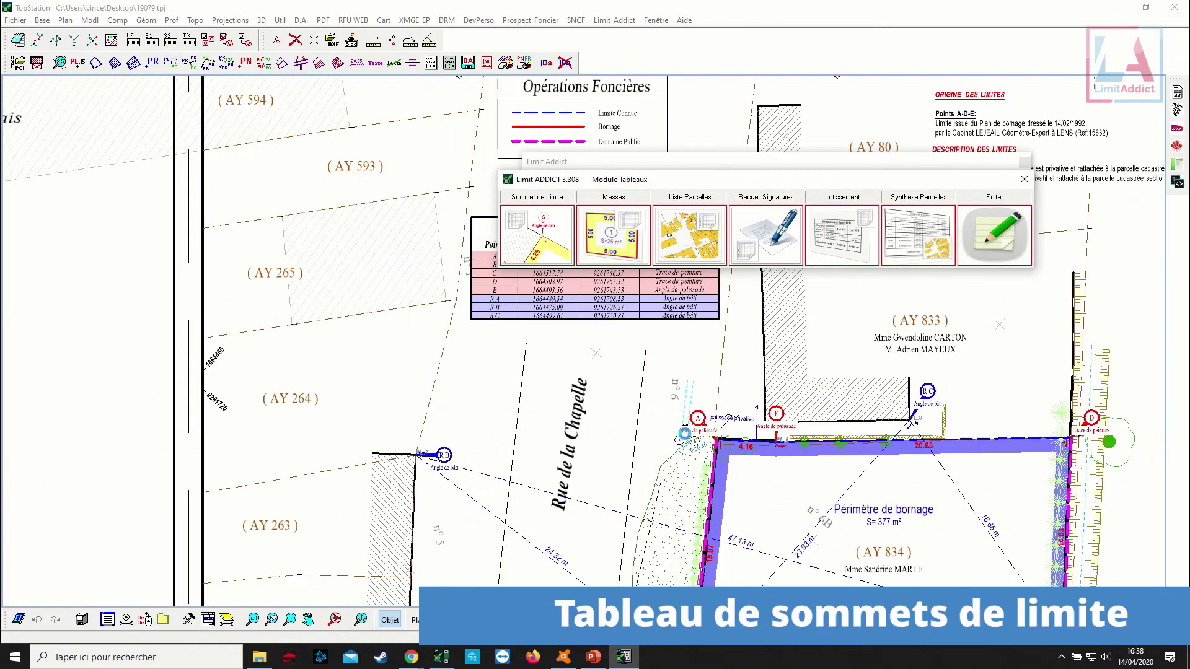
pyautogui.scroll(2, 568, 331)
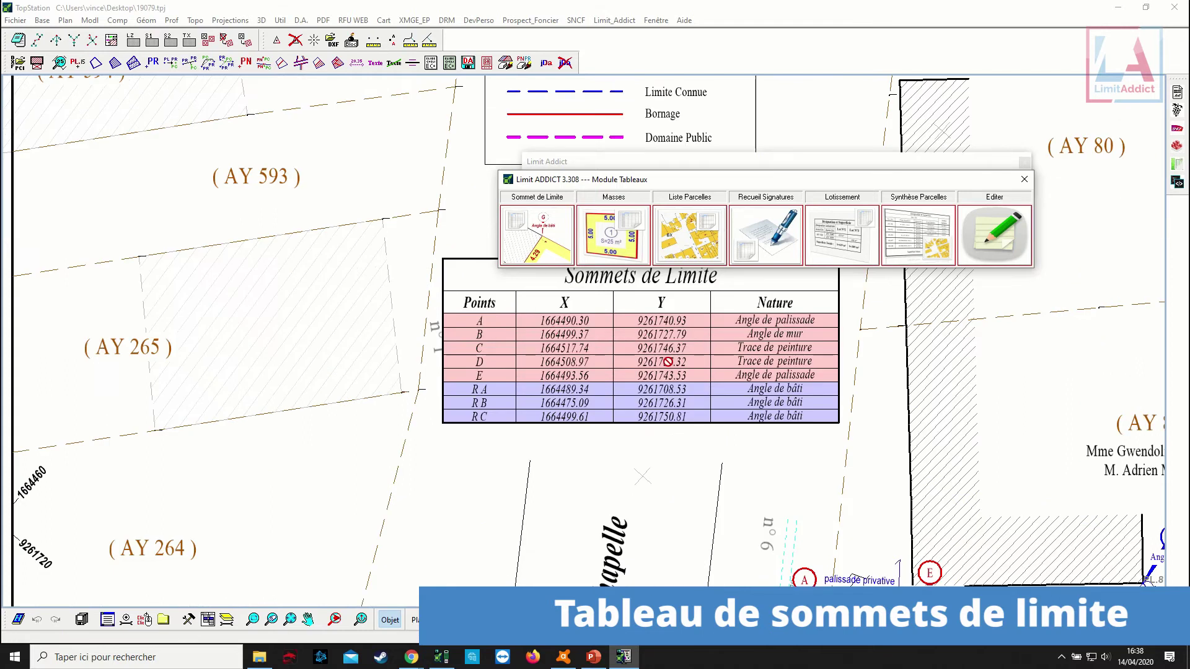
pyautogui.scroll(-5, 817, 400)
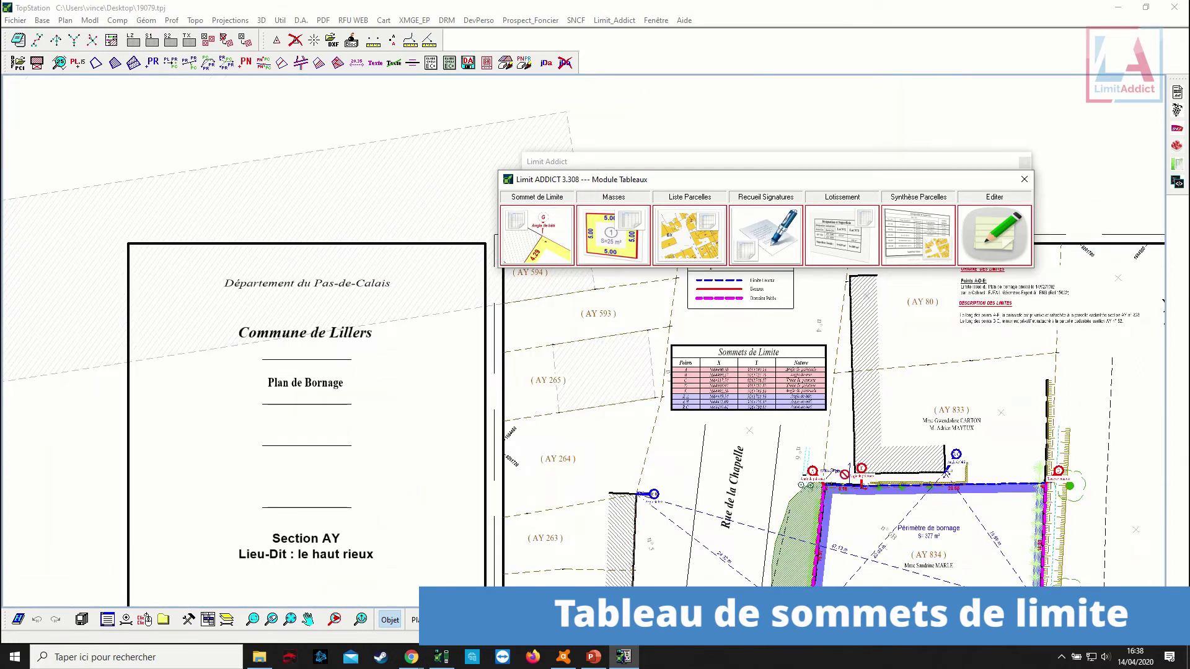
pyautogui.scroll(3, 824, 477)
pyautogui.click(1025, 179)
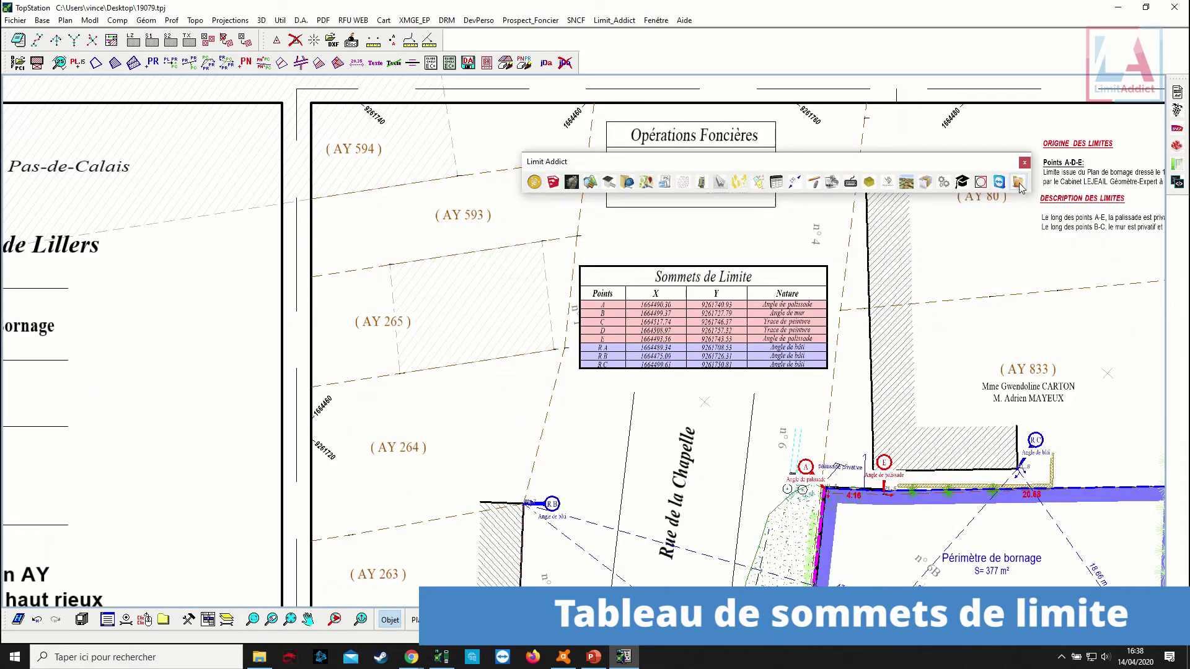
# Test the vertex table's link by moving point PL.1 at vertex A to three trial positions and back to its original corner.
pyautogui.click(980, 182)
pyautogui.scroll(4, 836, 474)
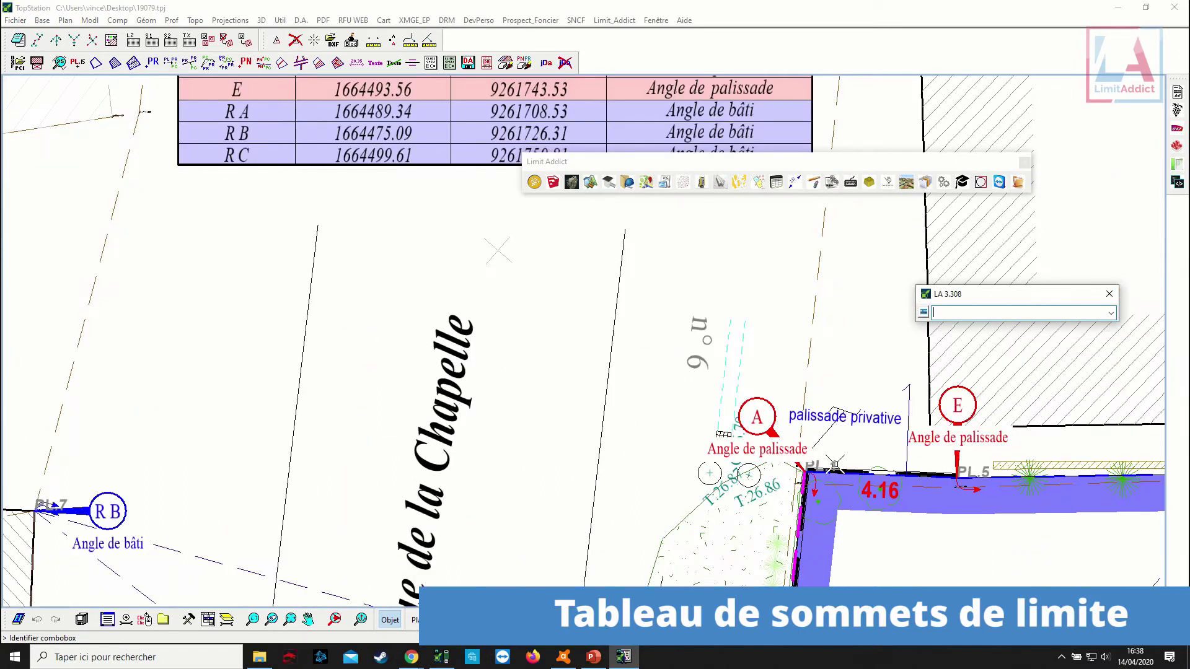
pyautogui.click(820, 463)
pyautogui.click(824, 453)
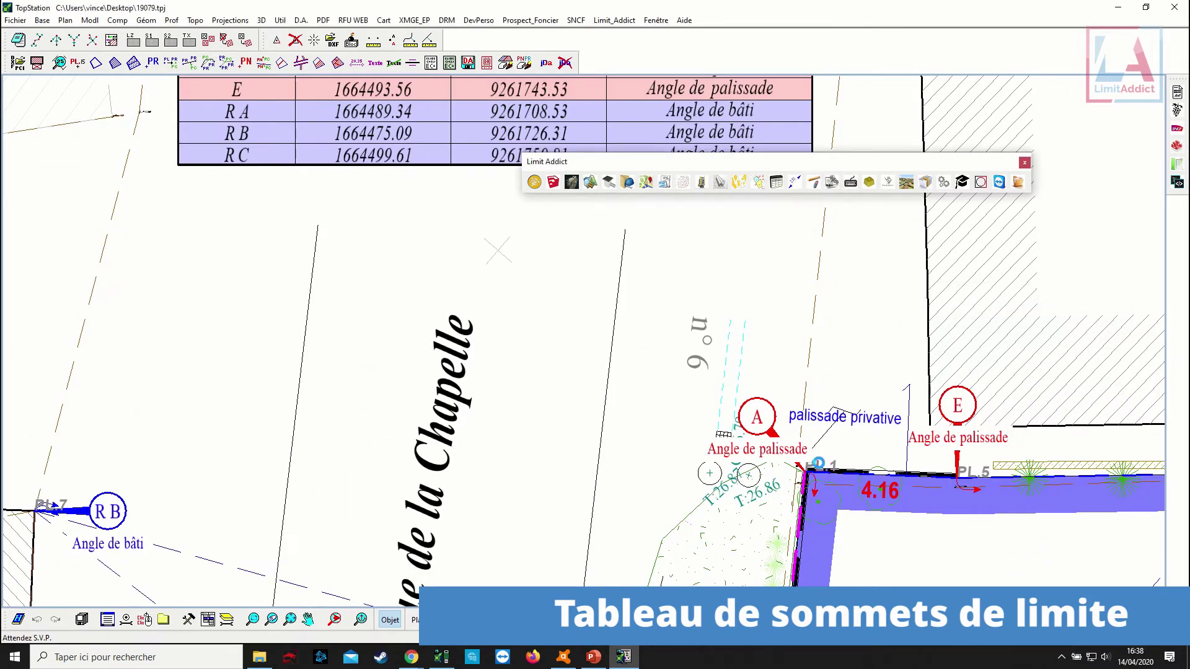
pyautogui.scroll(-2, 821, 461)
pyautogui.moveTo(635, 372); pyautogui.dragTo(603, 403, button='middle')
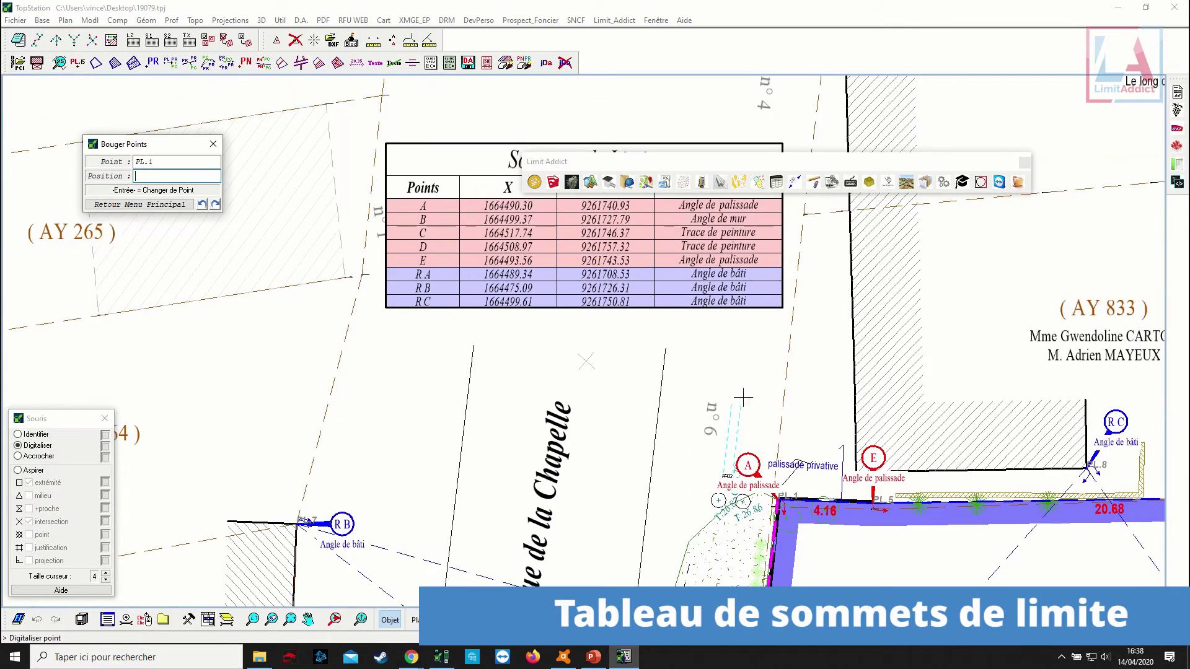
pyautogui.click(743, 397)
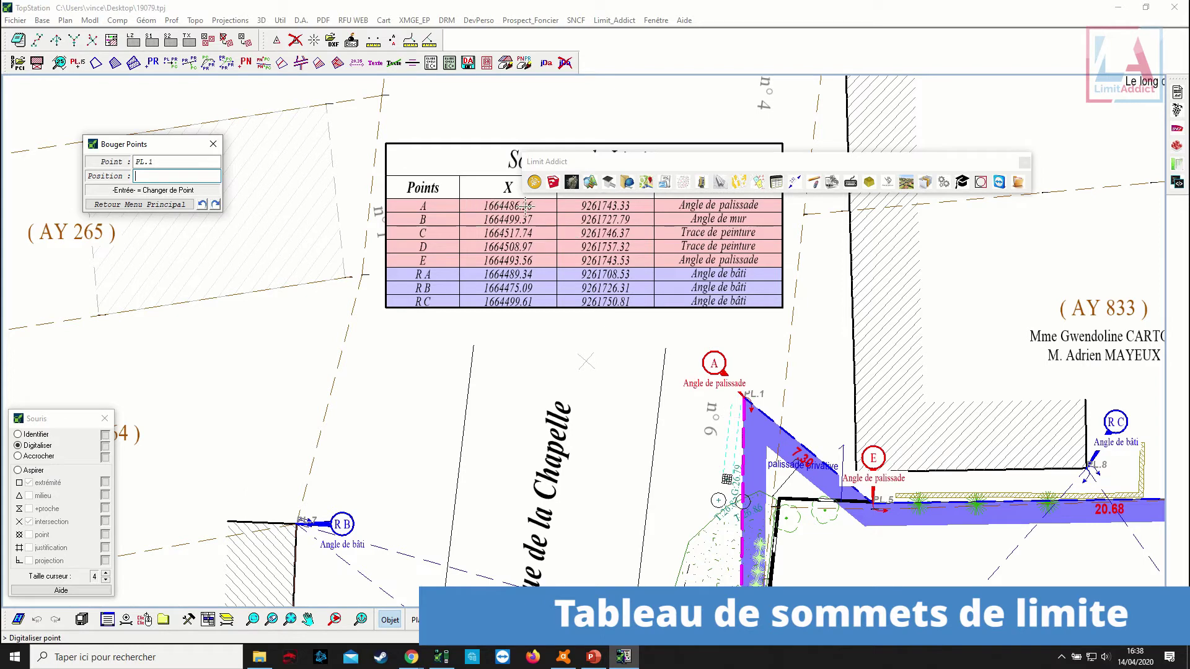
pyautogui.click(692, 431)
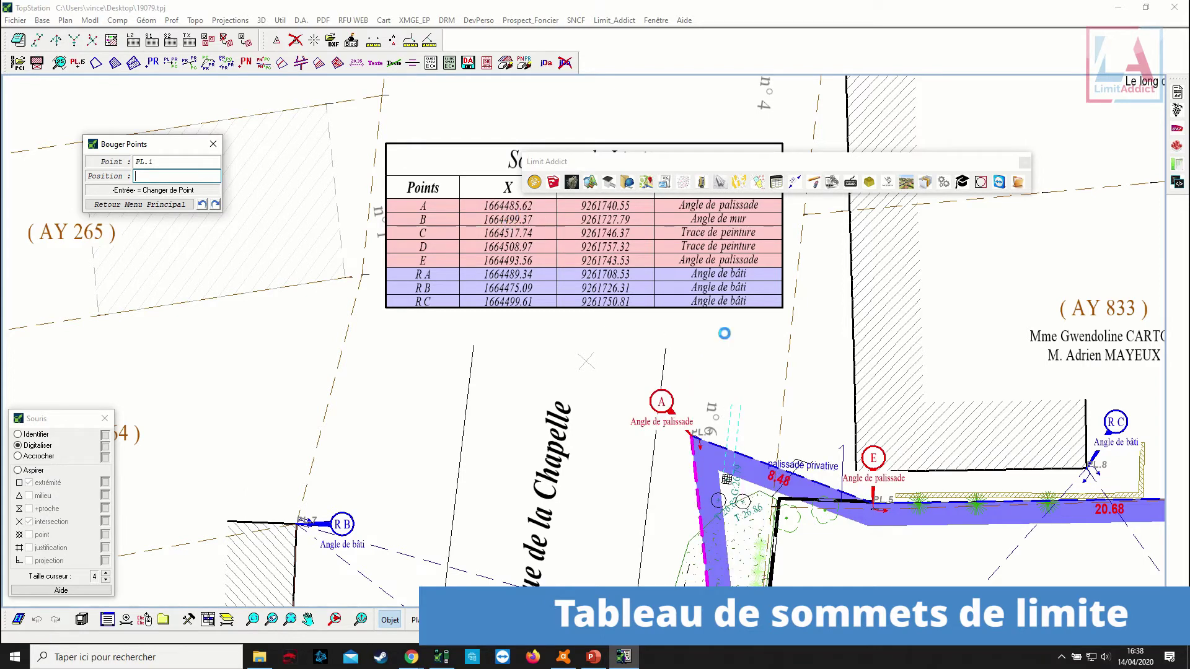
pyautogui.click(755, 420)
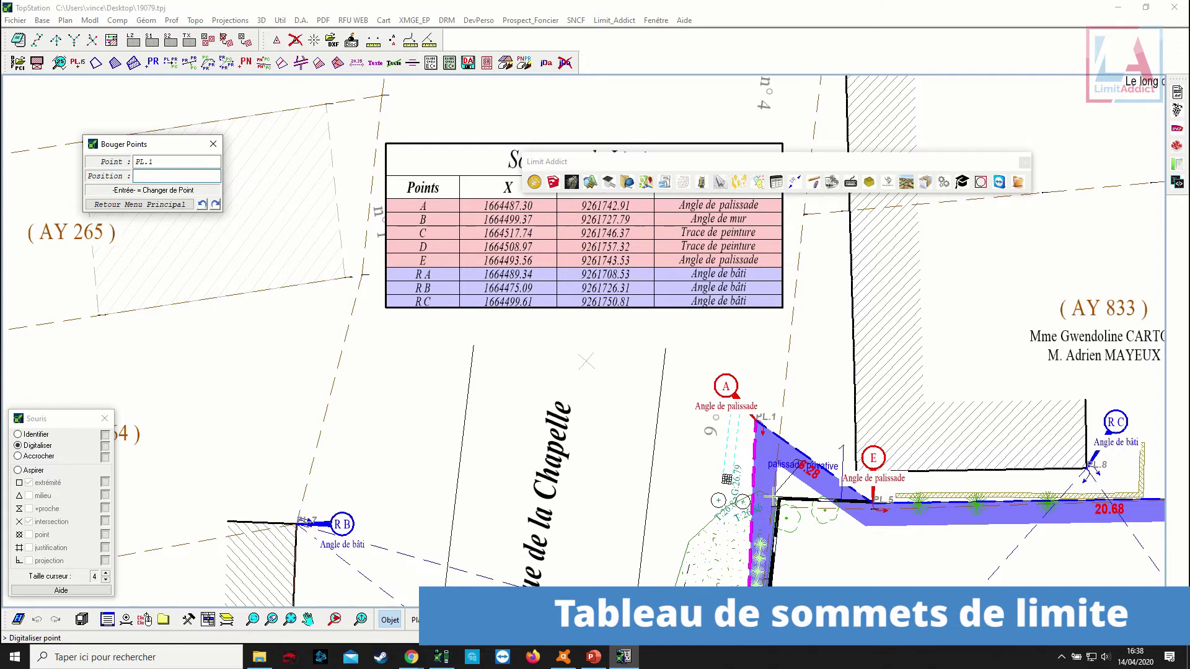
pyautogui.scroll(5, 772, 497)
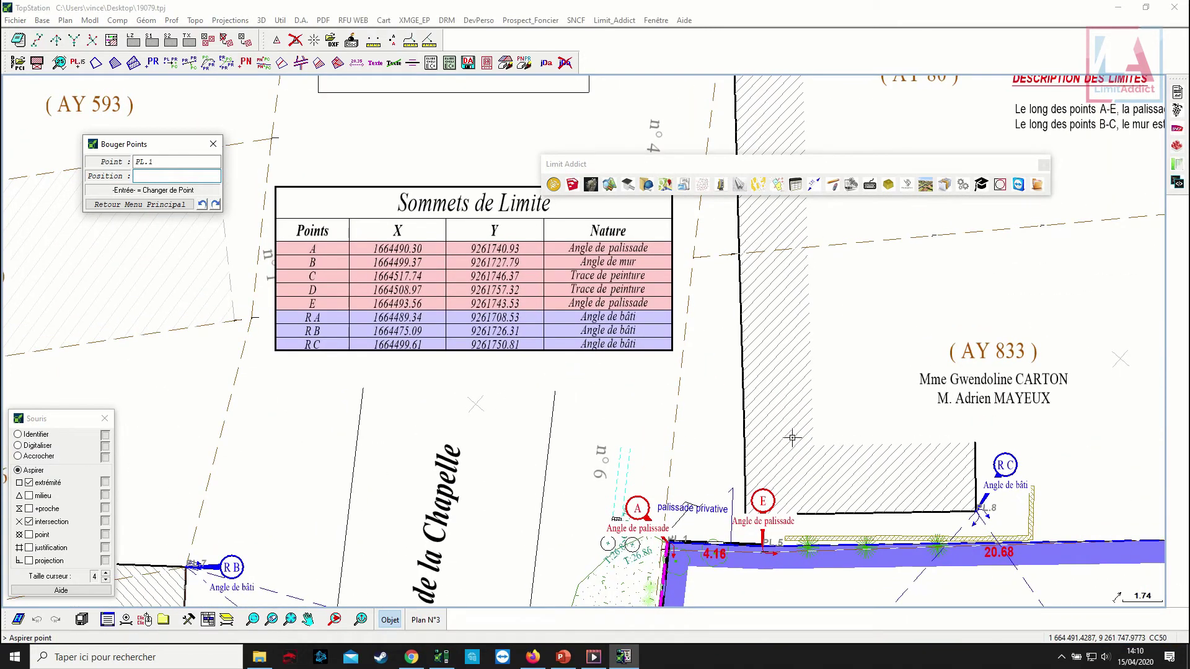
# Start a Bornage Amiable procès-verbal and select vertices B and C of parcel AY 834 as its subject.
pyautogui.scroll(-4, 756, 439)
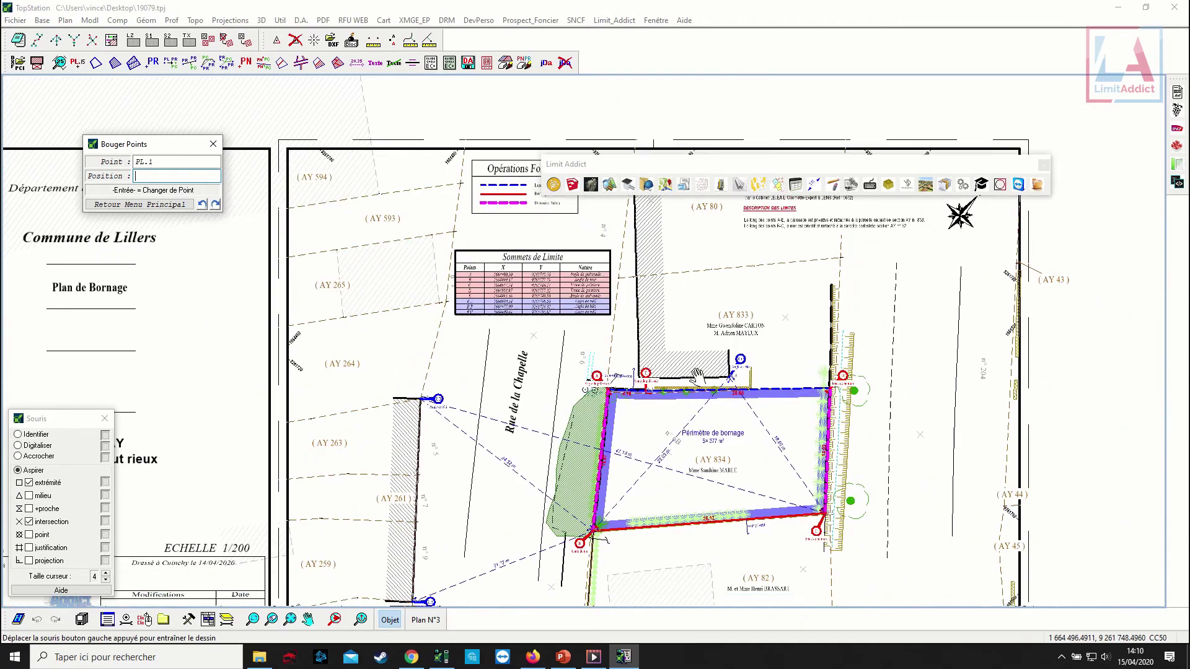
pyautogui.scroll(-2, 656, 384)
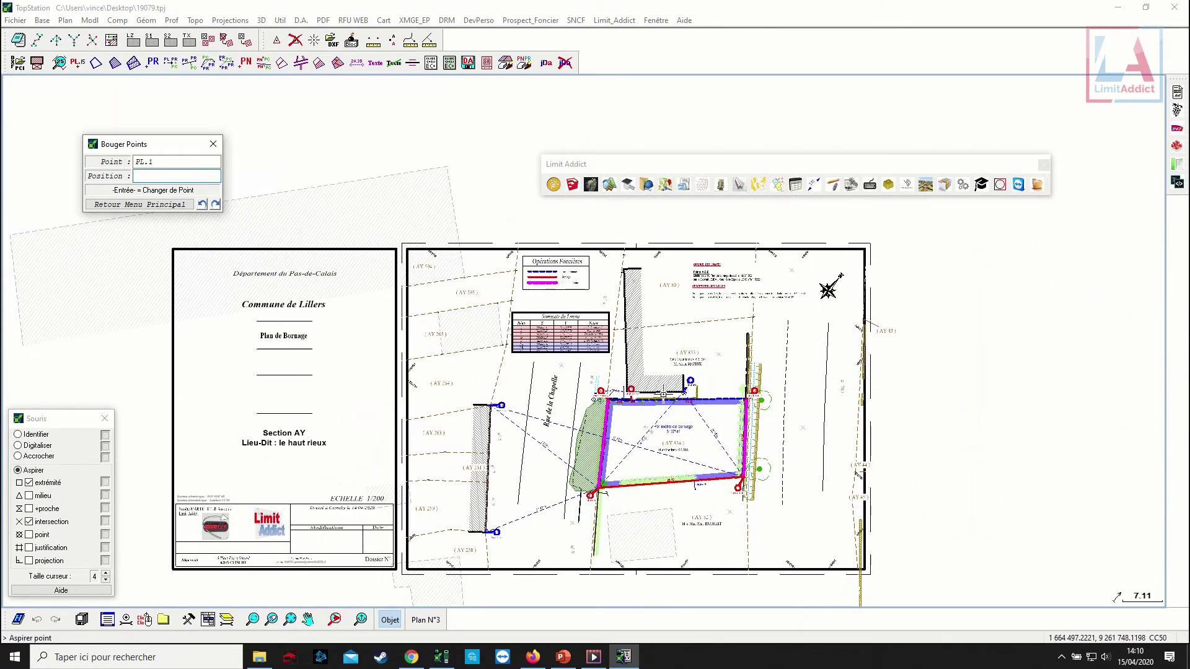
pyautogui.click(943, 185)
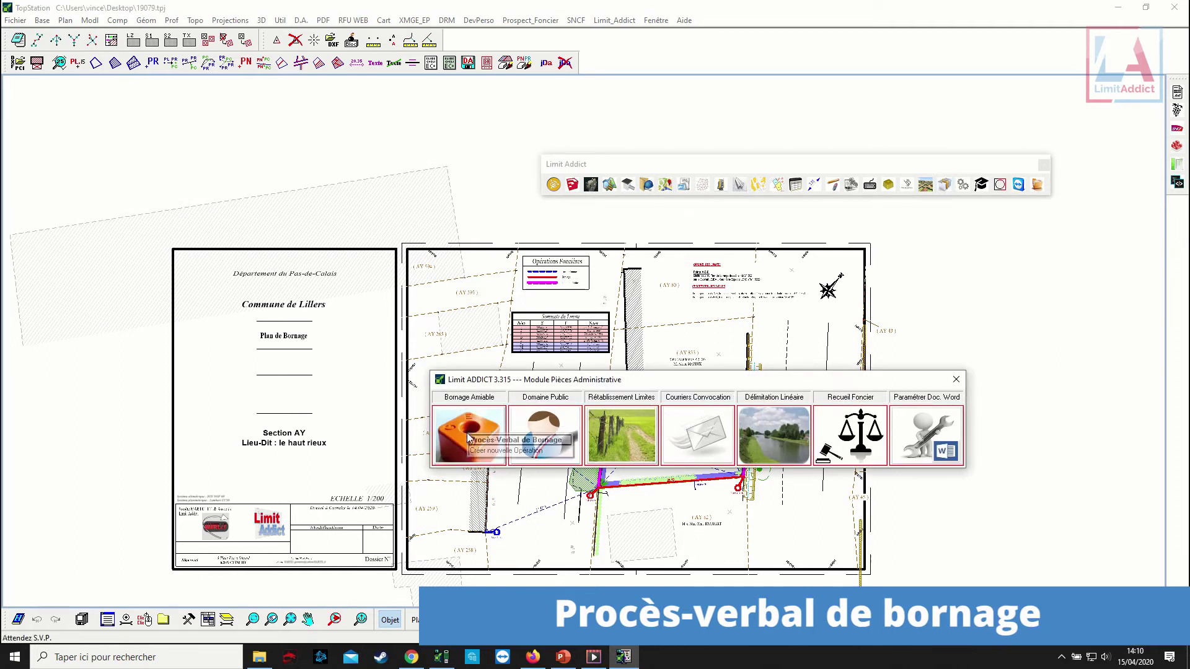
pyautogui.click(467, 432)
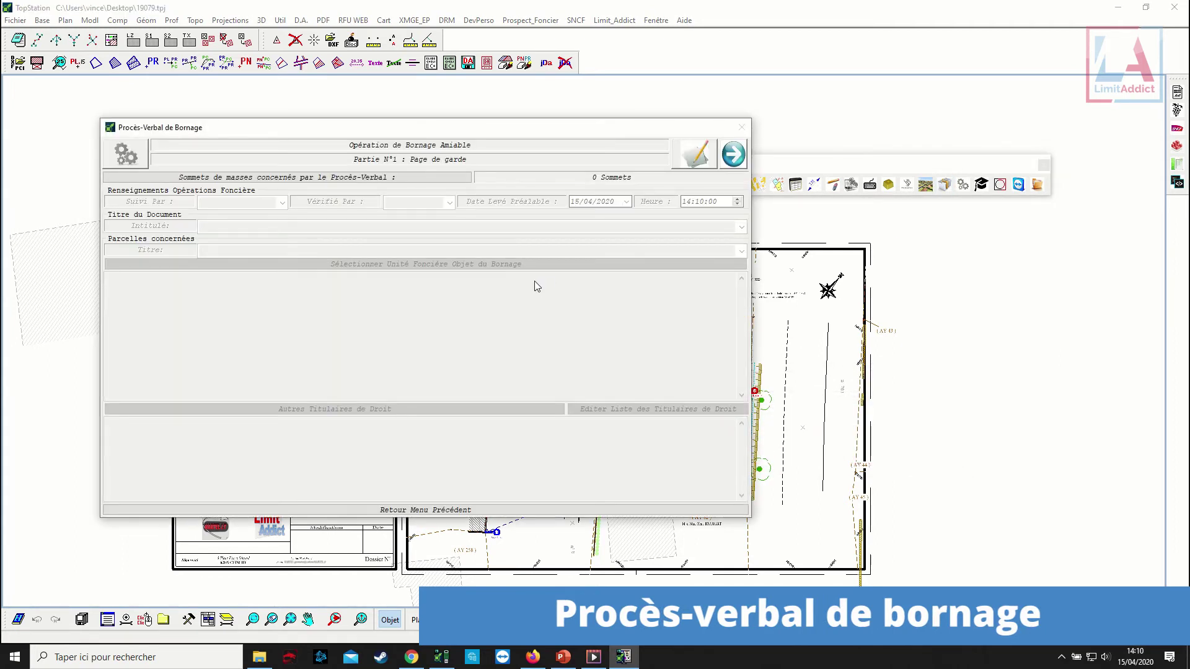
pyautogui.click(311, 179)
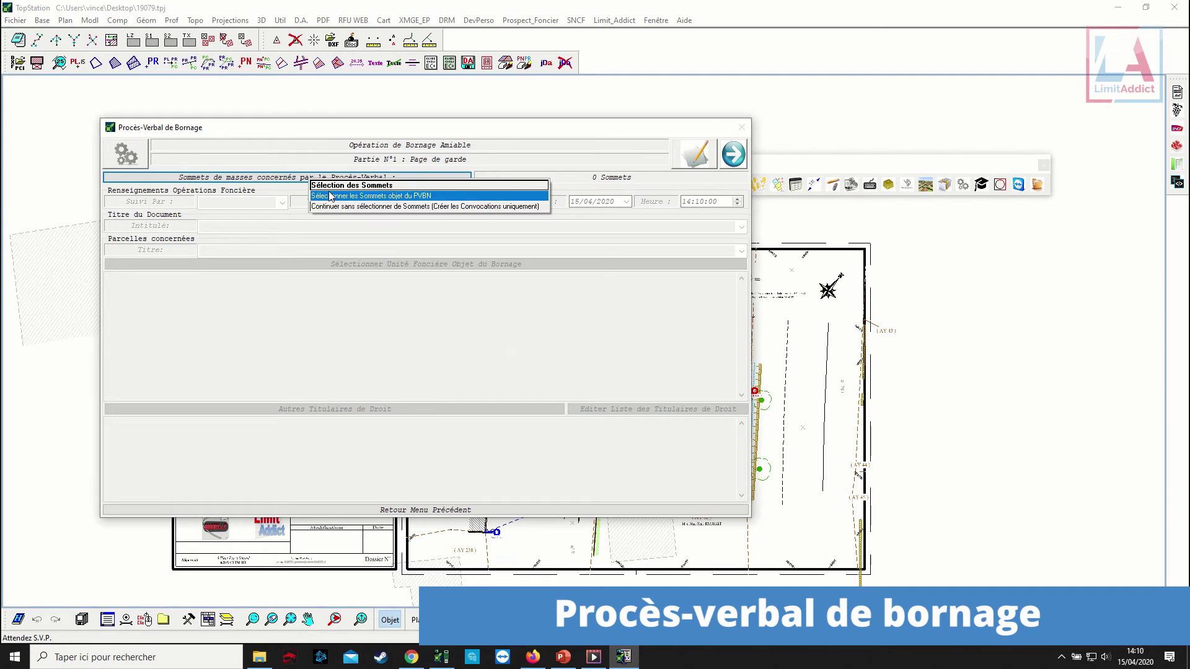
pyautogui.click(329, 196)
pyautogui.click(590, 493)
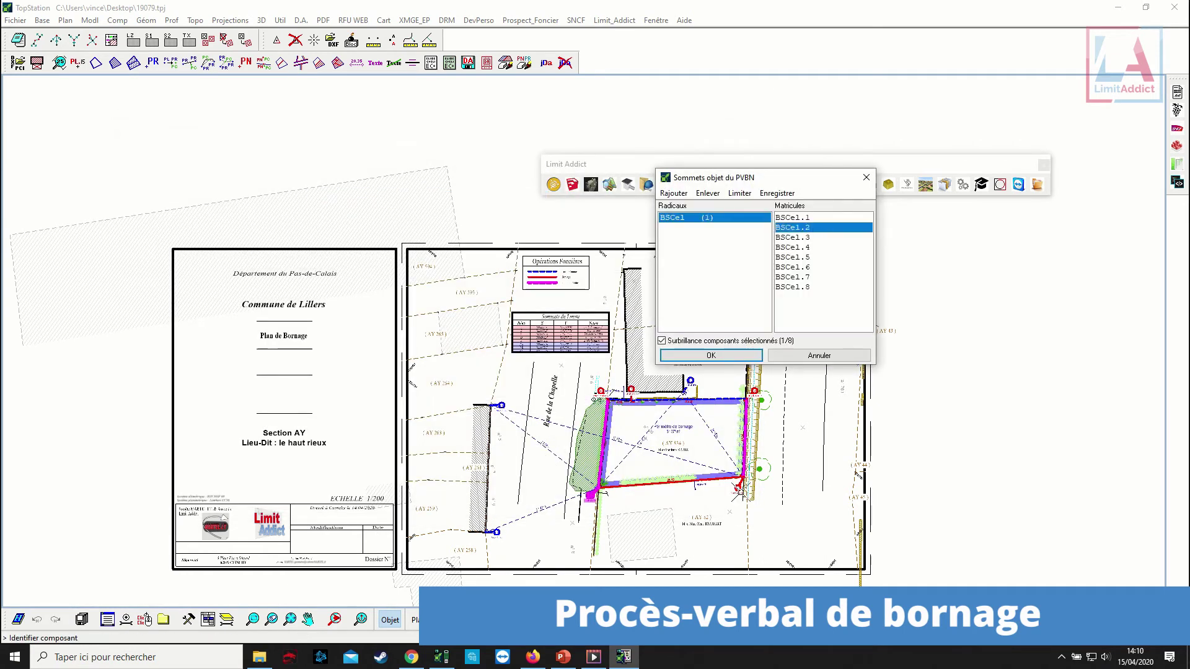
pyautogui.click(737, 488)
pyautogui.click(711, 355)
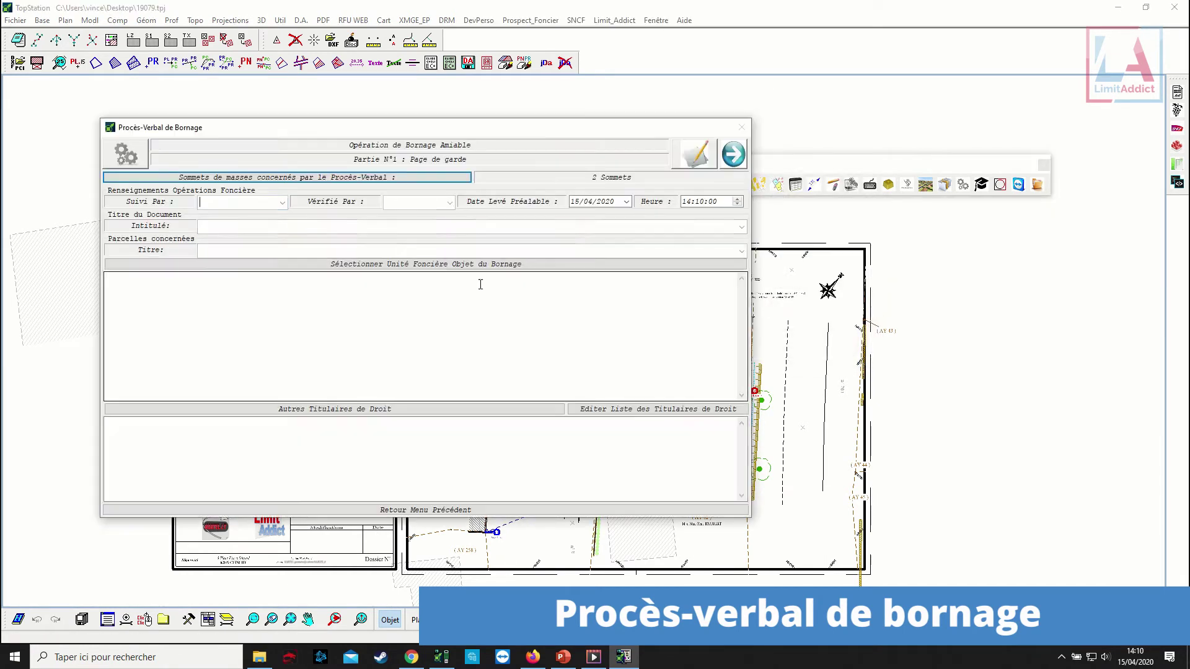
# Set both the follow-up and verification fields to TM and the preliminary survey to 10/03/2020 at 14:00:00.
pyautogui.click(282, 202)
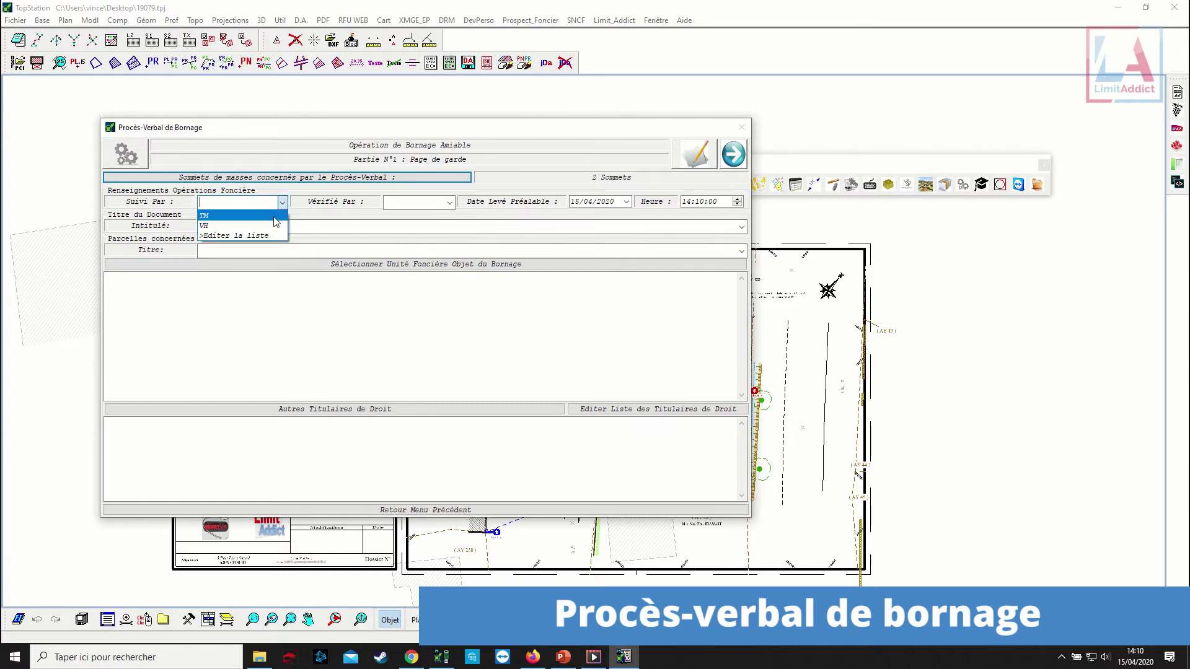
pyautogui.click(276, 222)
pyautogui.click(449, 202)
pyautogui.click(414, 213)
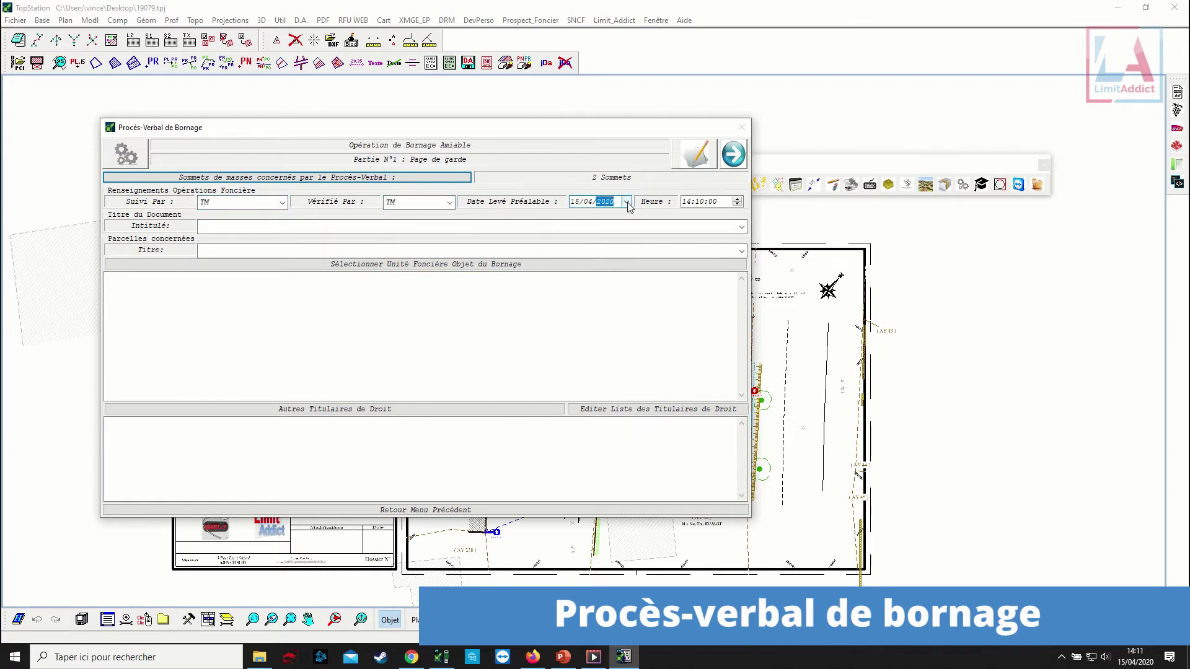
pyautogui.click(627, 202)
pyautogui.click(581, 226)
pyautogui.click(598, 258)
pyautogui.click(702, 201)
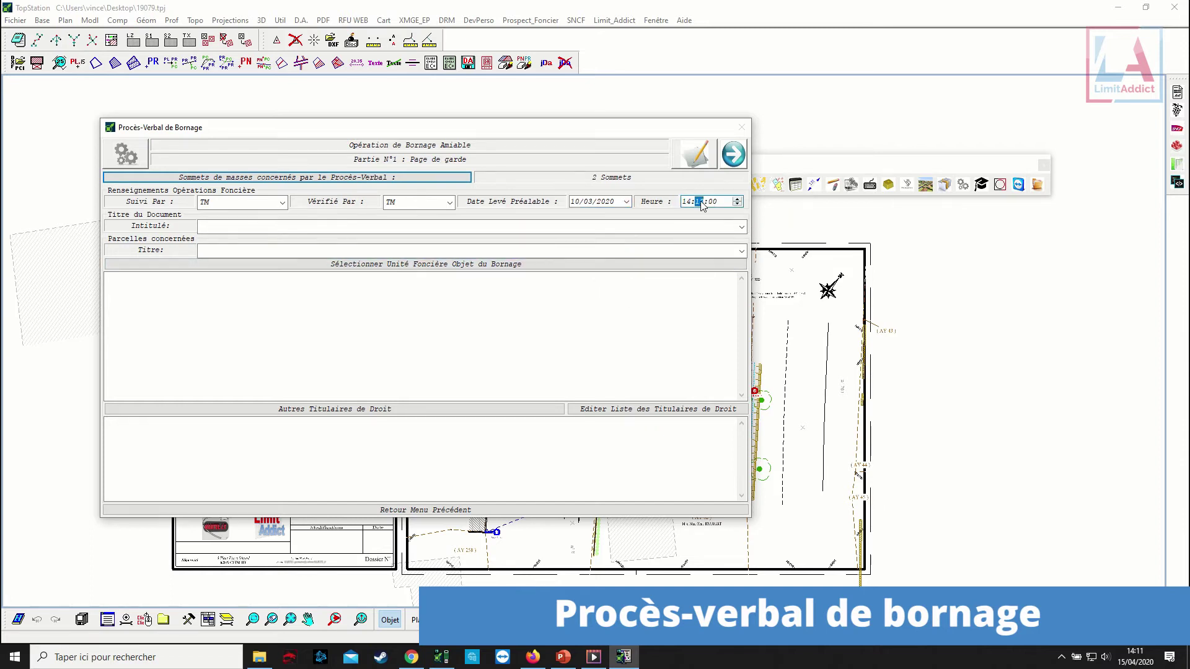
# Title the document "Procès-Verbal de bornage et de reconnaissance de limites" and the parcels section "Concernant la propriété sise :".
pyautogui.click(741, 227)
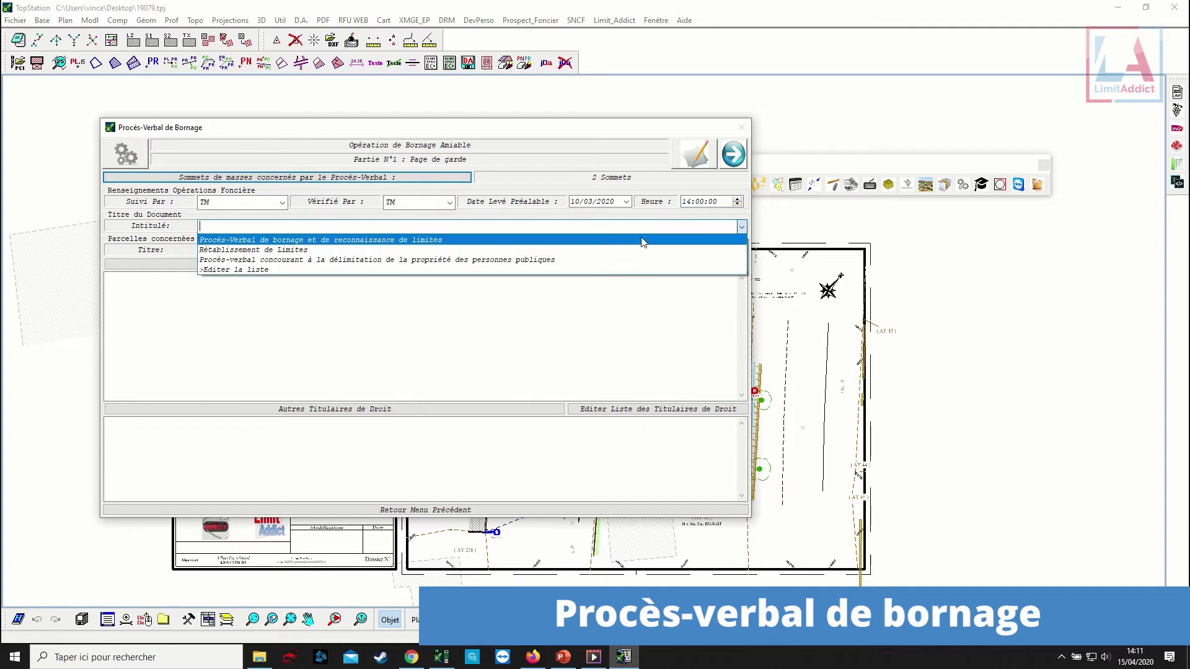
pyautogui.click(633, 241)
pyautogui.click(741, 251)
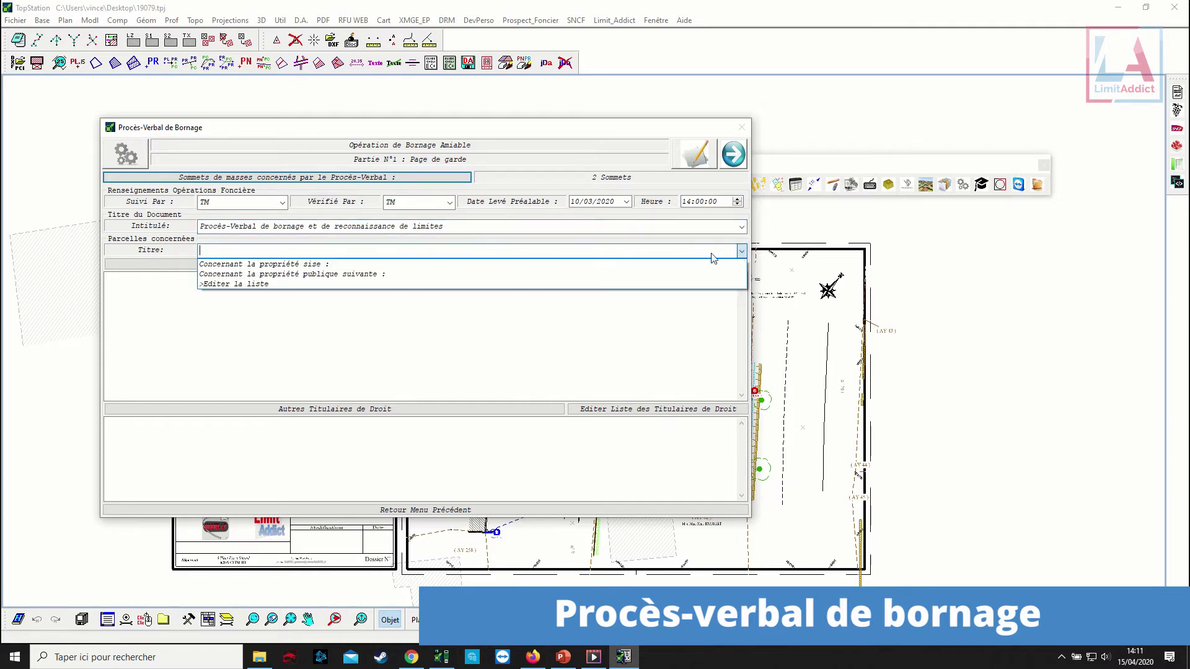
pyautogui.click(645, 269)
# Select parcel AY 834 under the privately owned parcels option and complete the other right holders on the cover page.
pyautogui.click(485, 265)
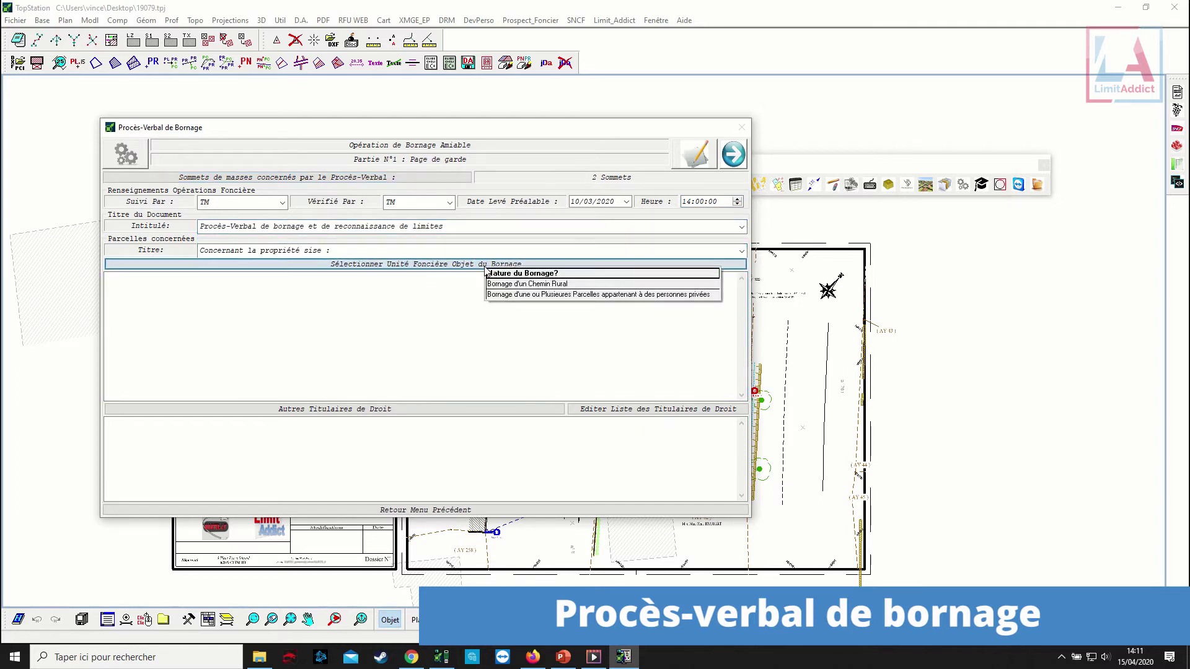
pyautogui.click(514, 296)
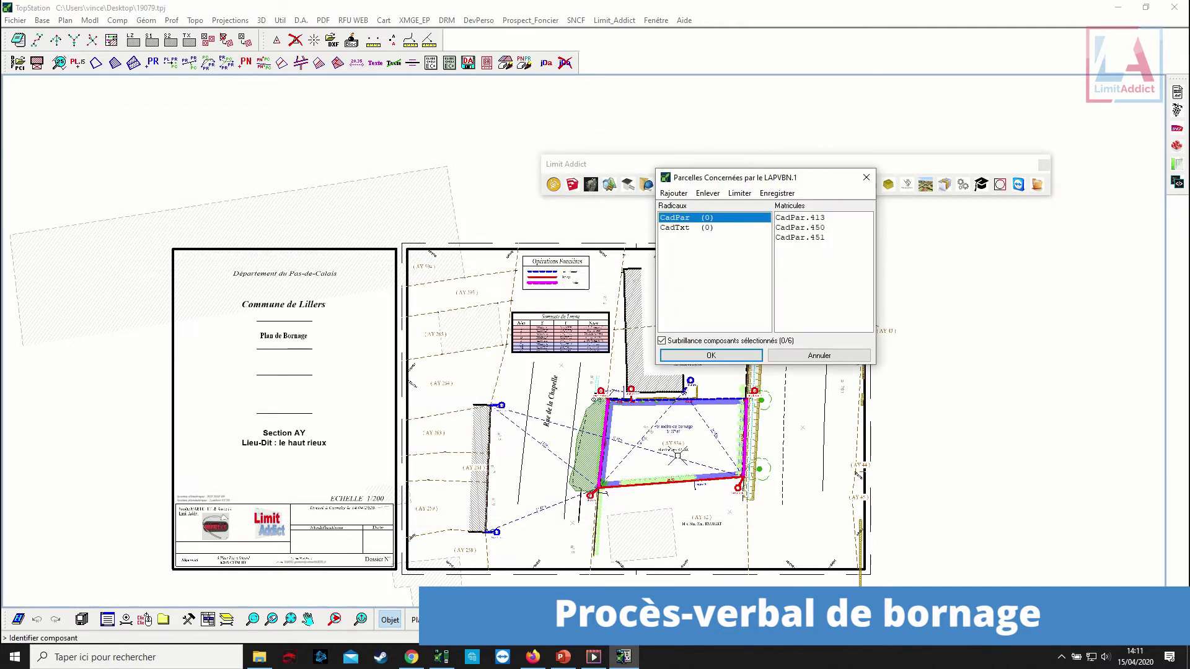
pyautogui.click(676, 445)
pyautogui.click(678, 435)
pyautogui.click(718, 357)
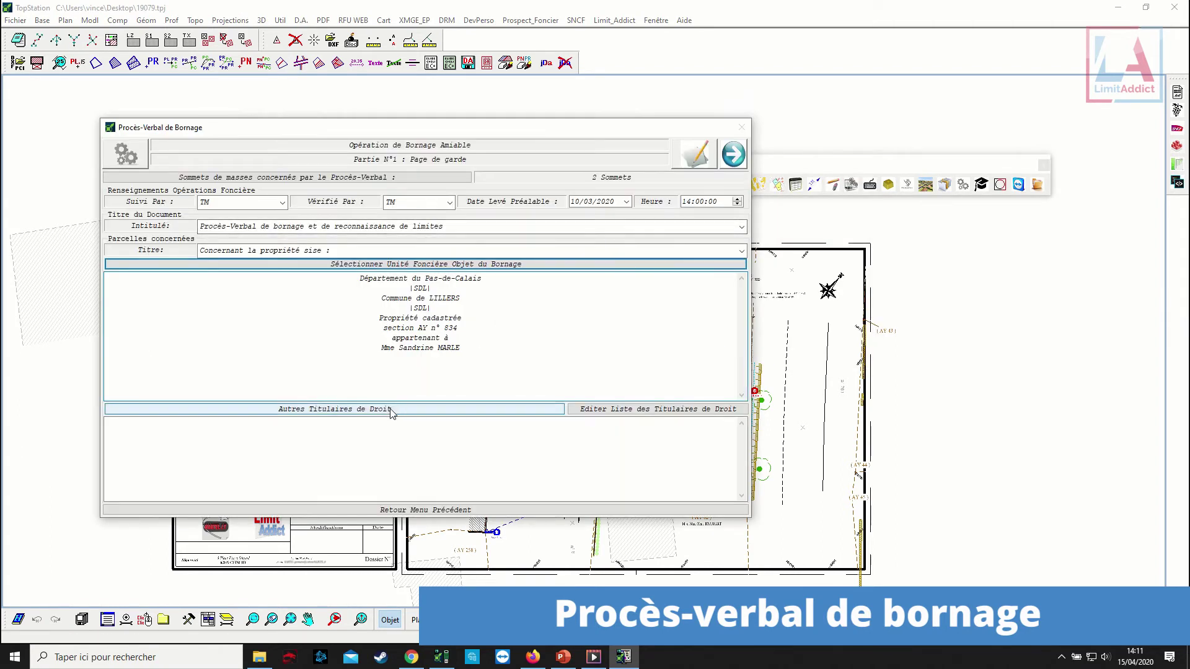
pyautogui.click(391, 410)
pyautogui.click(404, 429)
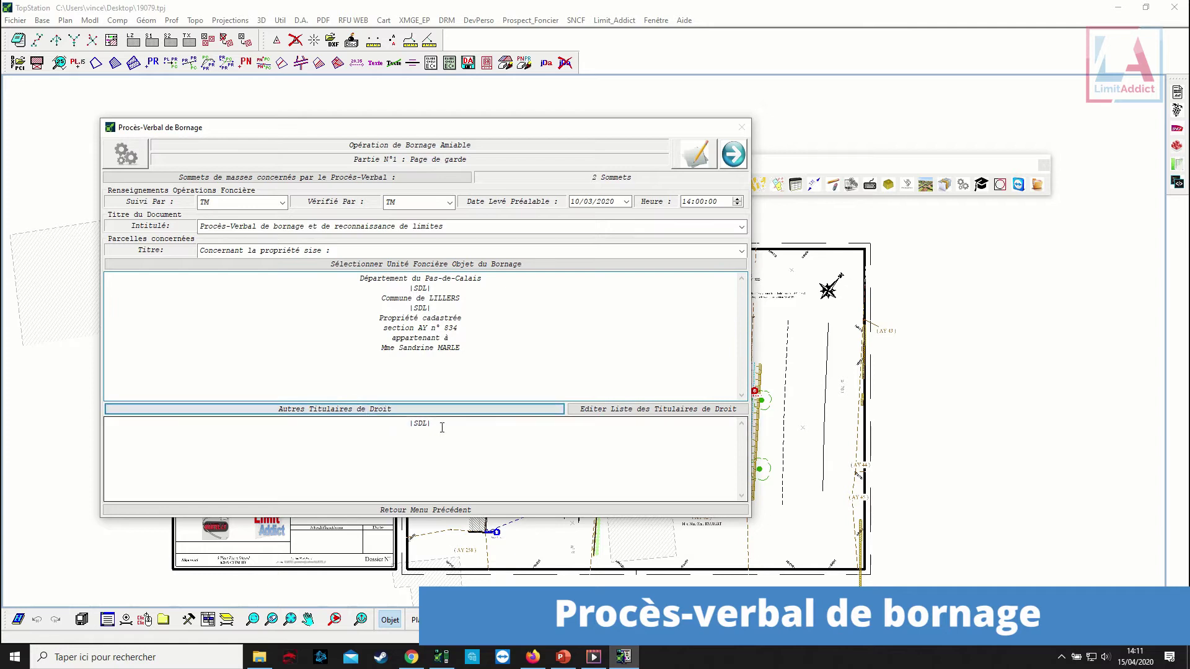
pyautogui.click(735, 161)
# Load the saved Géomètre-Expert record and designate the Propriétaire(s) as the requérant.
pyautogui.click(231, 161)
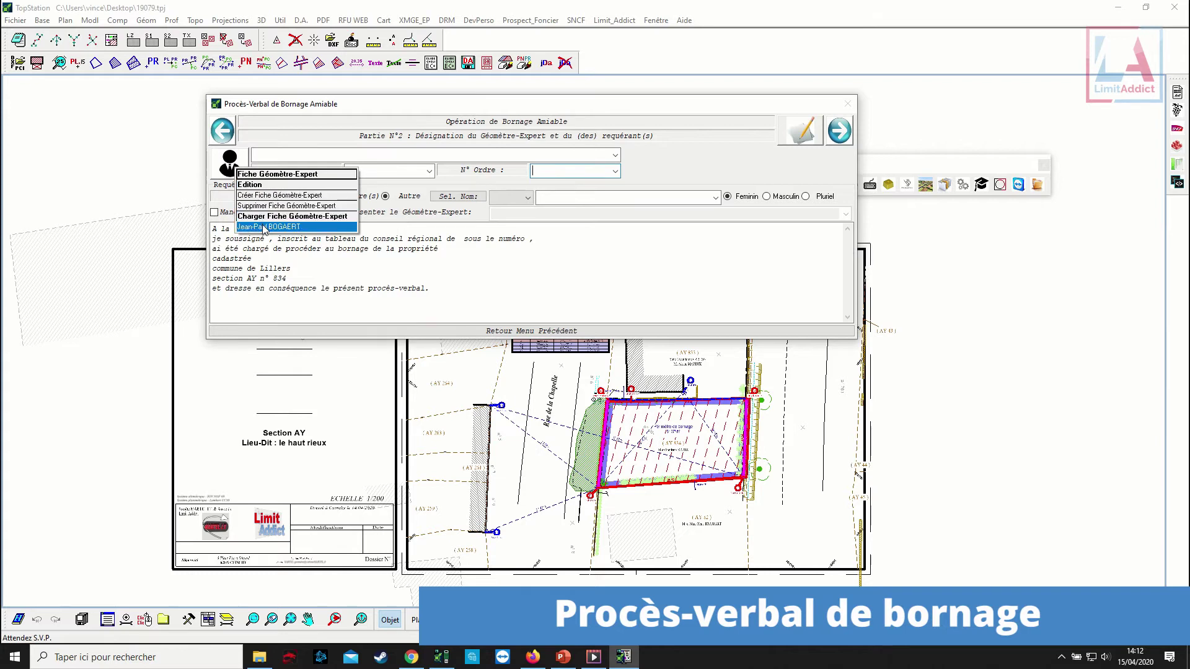
pyautogui.click(264, 227)
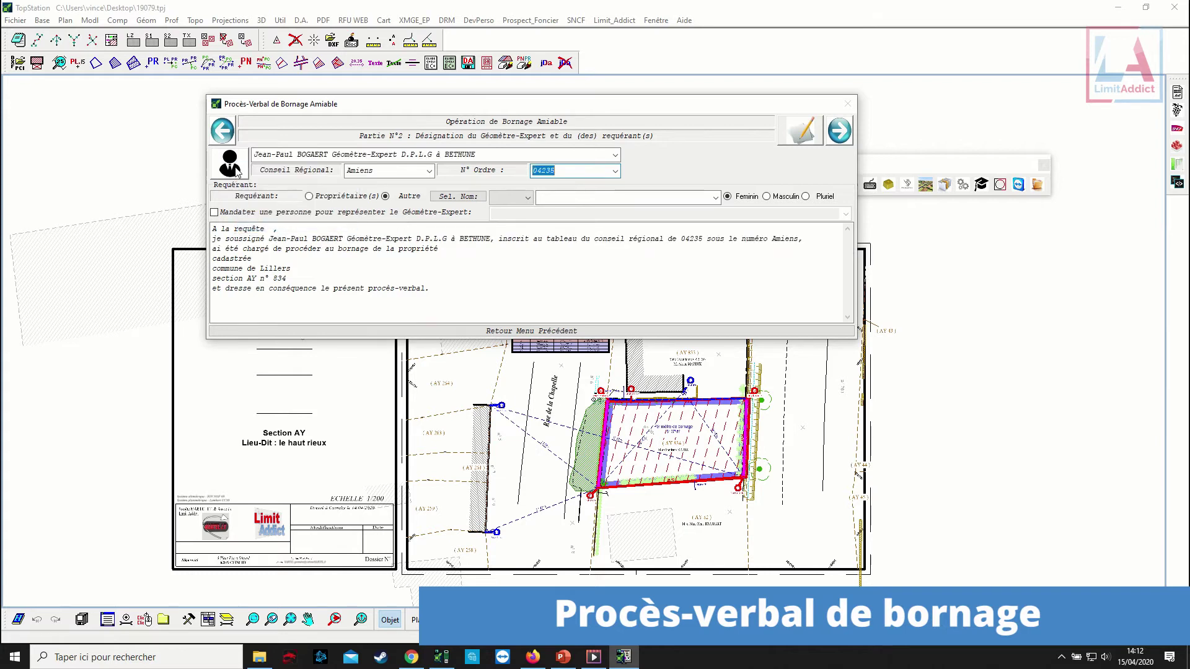
pyautogui.click(321, 202)
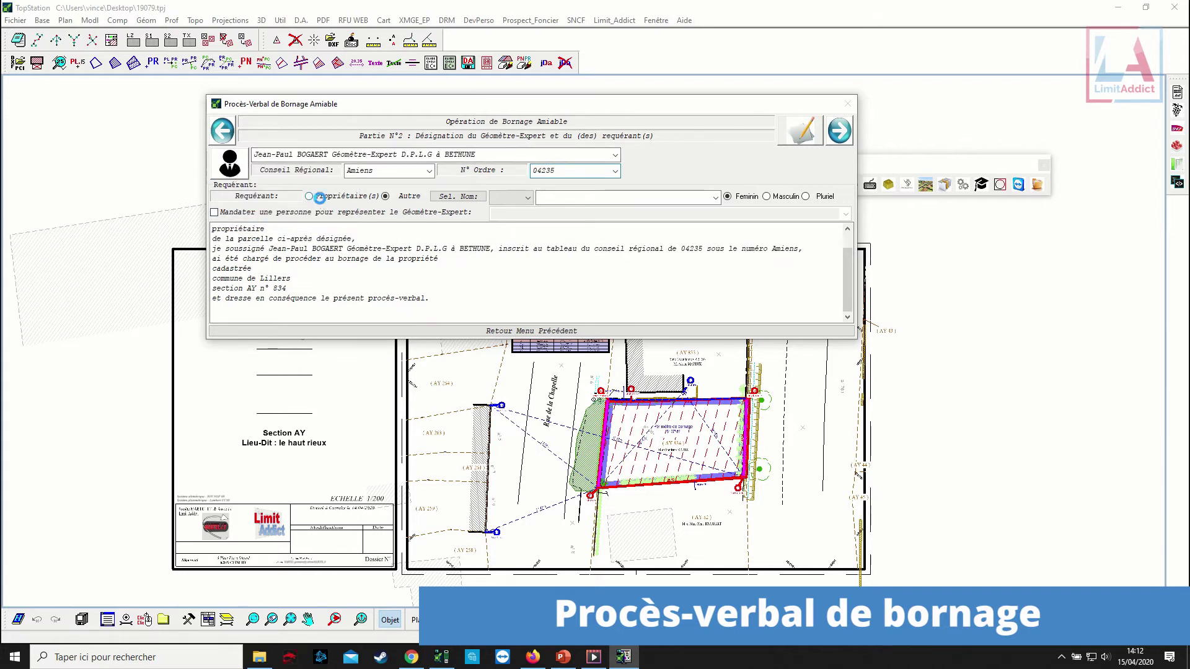
pyautogui.click(385, 197)
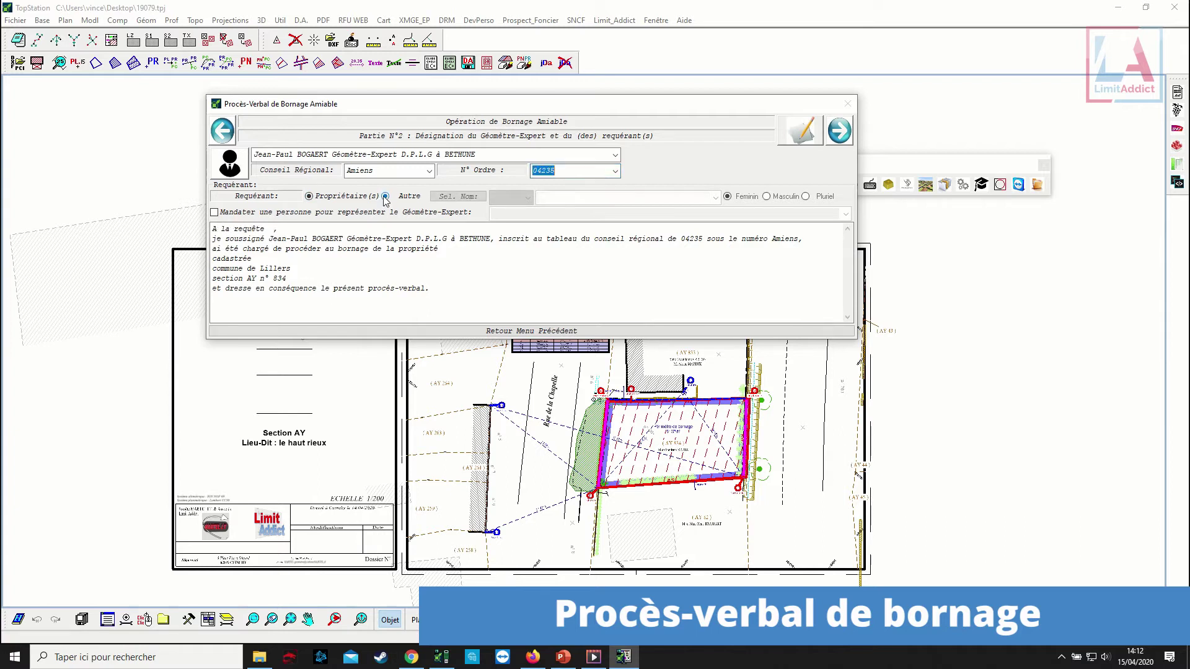
pyautogui.click(346, 199)
# Fill the list of demandeurs in Article I with the owner of parcel AY 834.
pyautogui.click(839, 130)
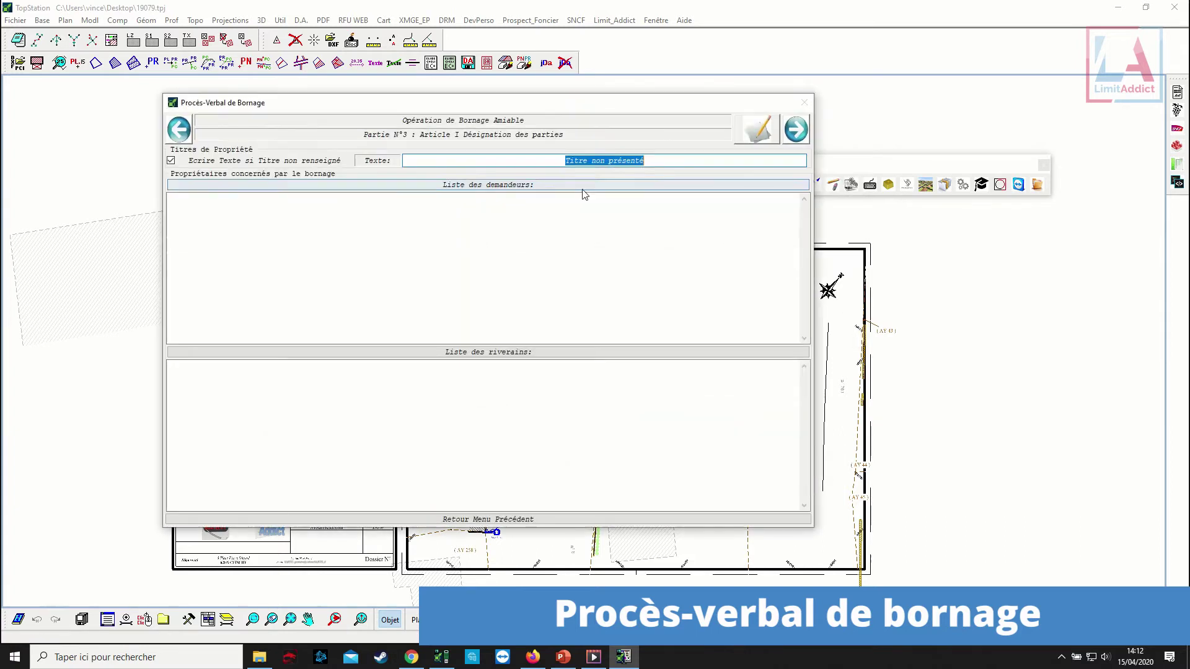
pyautogui.click(357, 186)
pyautogui.click(399, 207)
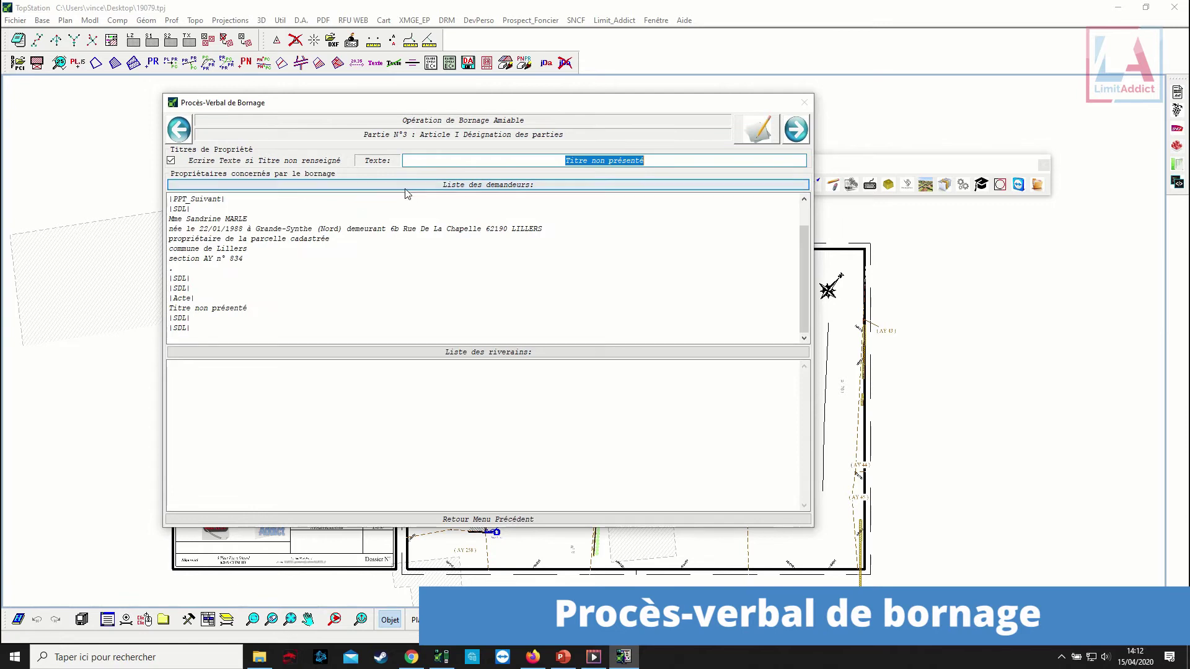
# Fill the list of riverains with the owners of the neighbouring parcel AY 82.
pyautogui.click(464, 353)
pyautogui.click(475, 376)
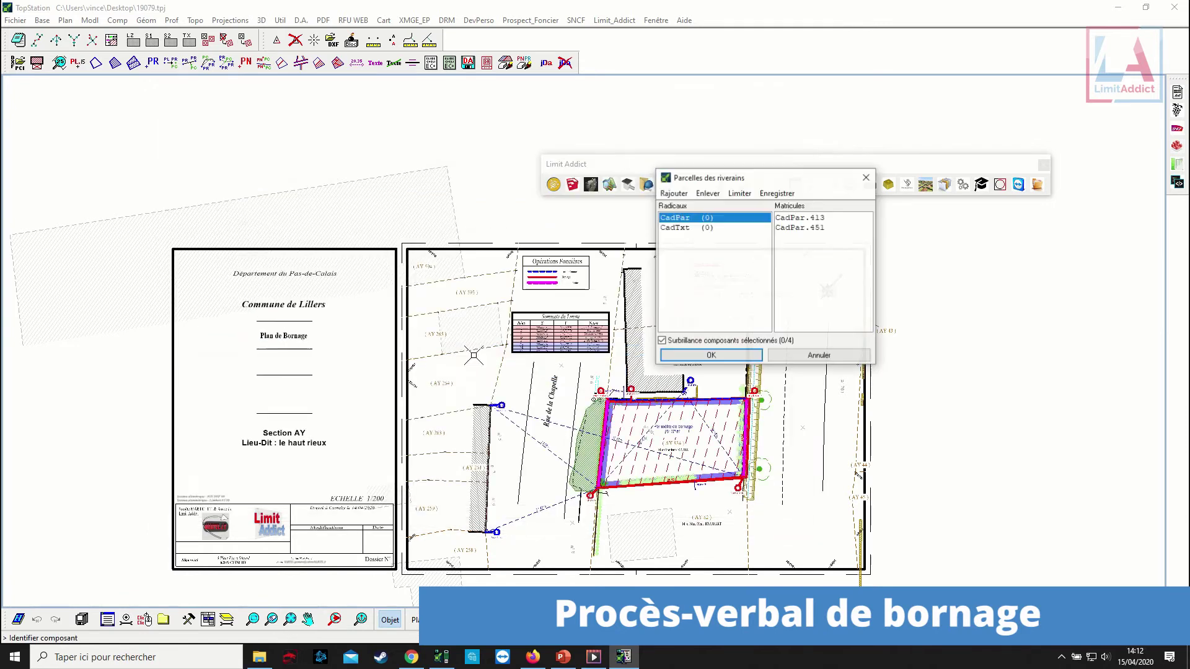
pyautogui.click(702, 518)
pyautogui.click(704, 364)
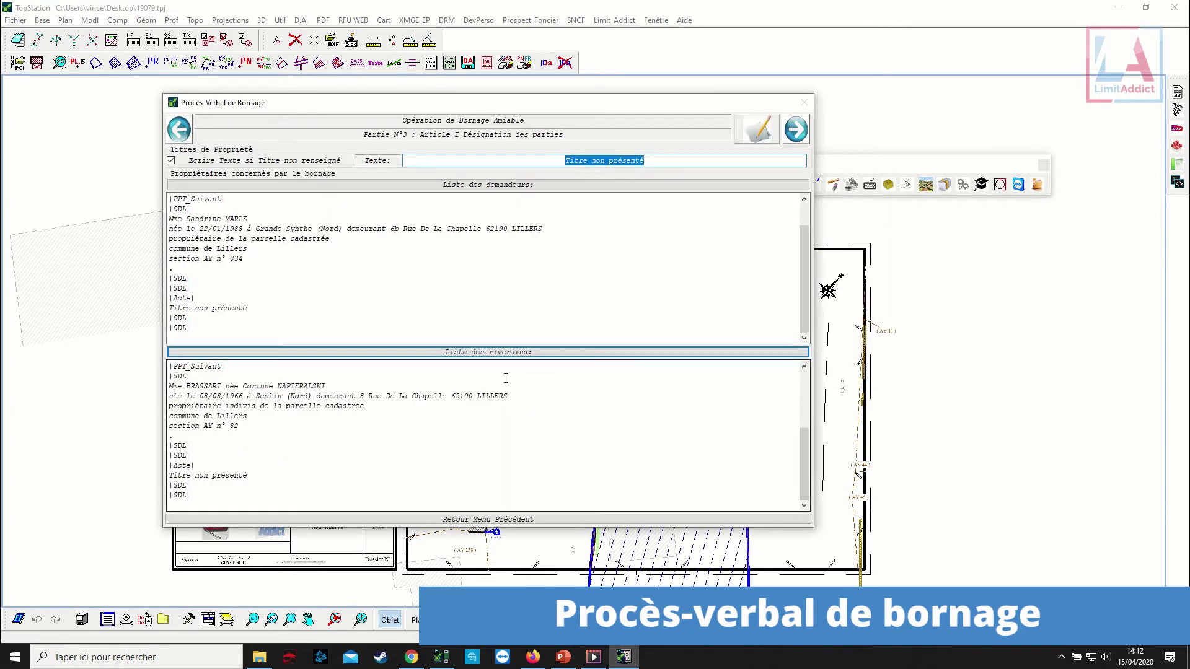
# Automatically fill Article II with the parcels of the demandeurs and the parcels of the riverains.
pyautogui.click(795, 128)
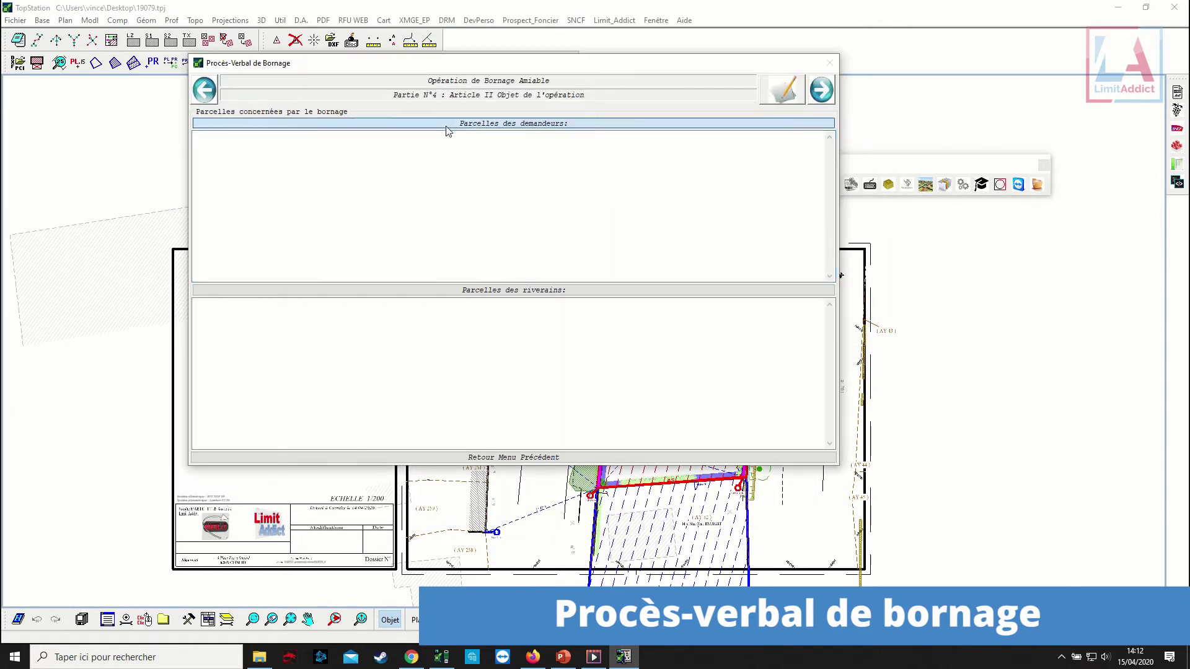
pyautogui.click(447, 126)
pyautogui.click(454, 143)
pyautogui.click(523, 291)
pyautogui.click(530, 308)
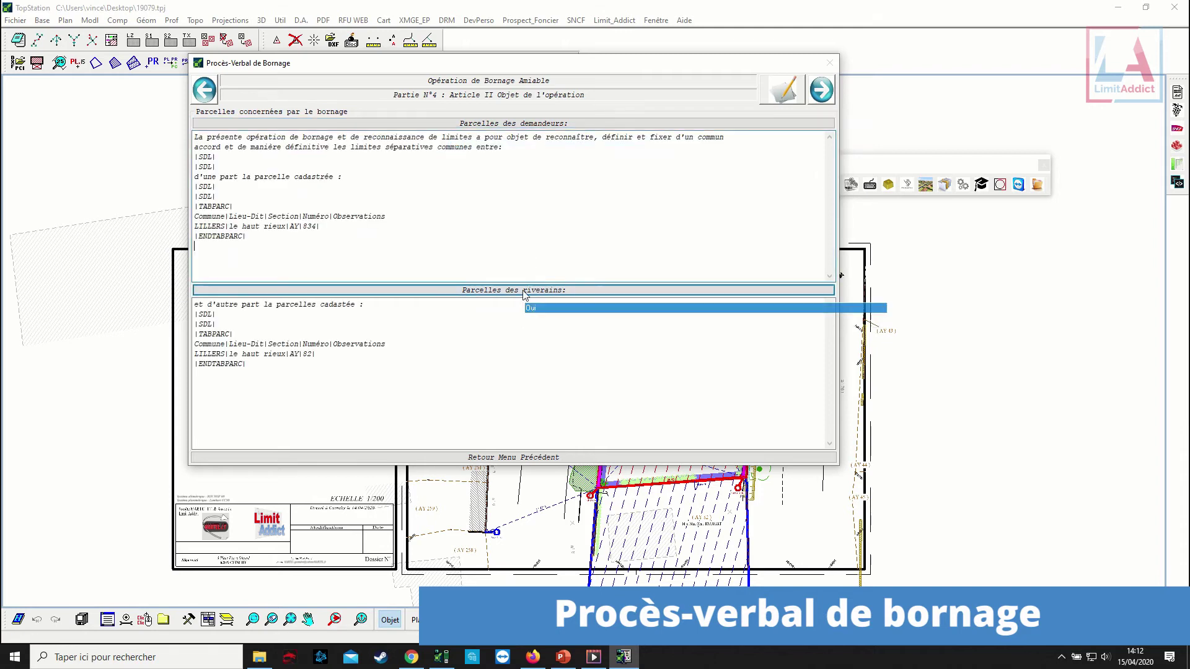
# In Article III, set the boundary meeting to 13/05/2020 at 14:00 and fill in the personnes convoquées.
pyautogui.click(821, 90)
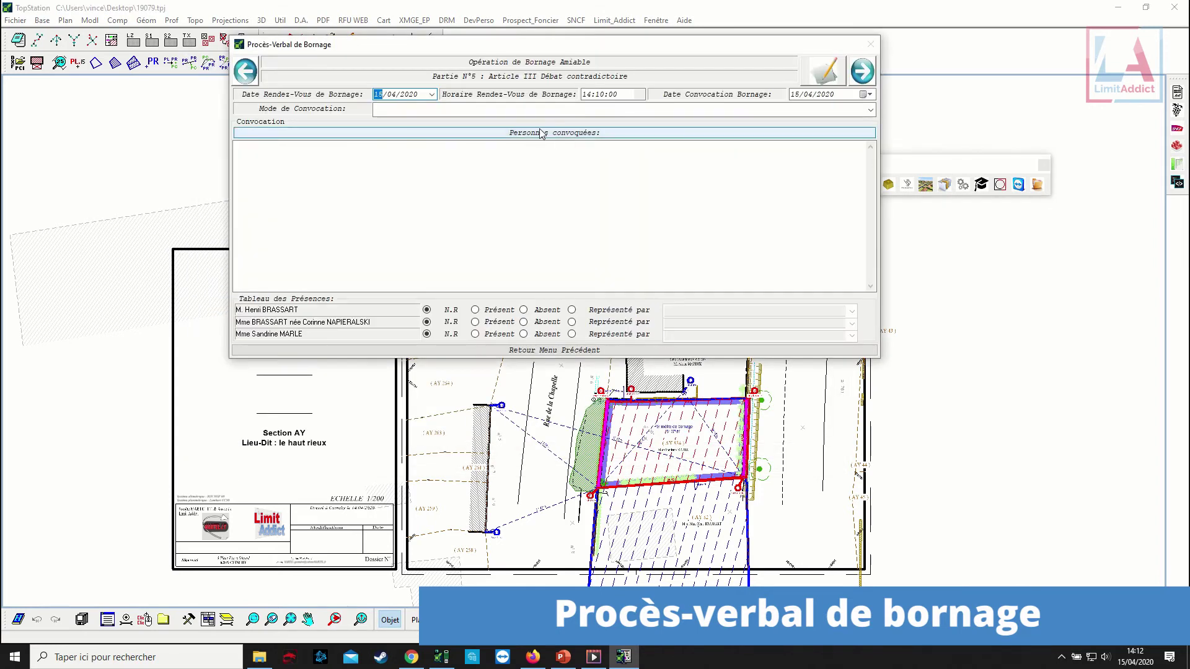
pyautogui.click(432, 95)
pyautogui.click(504, 111)
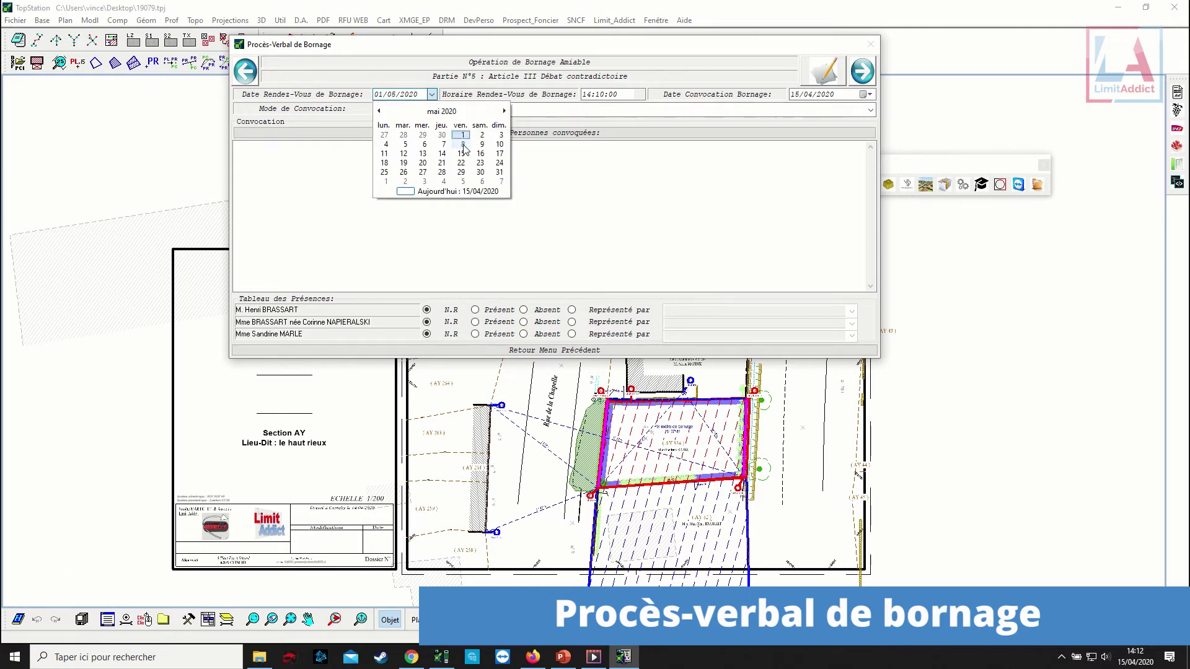
pyautogui.click(428, 155)
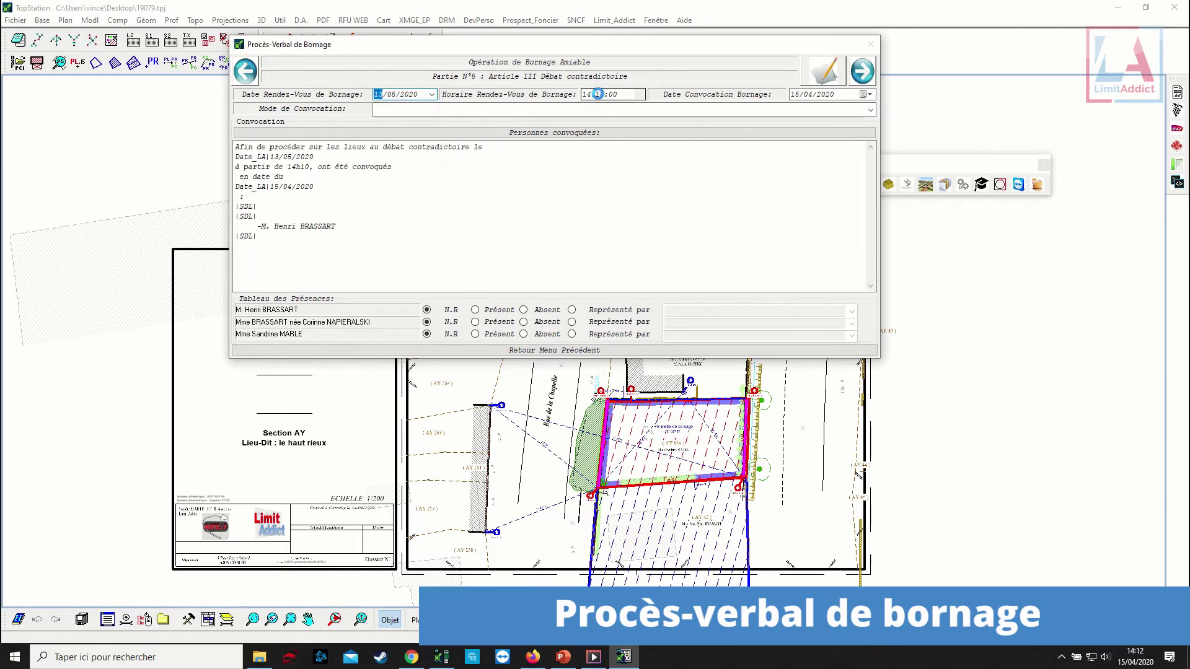
pyautogui.click(601, 96)
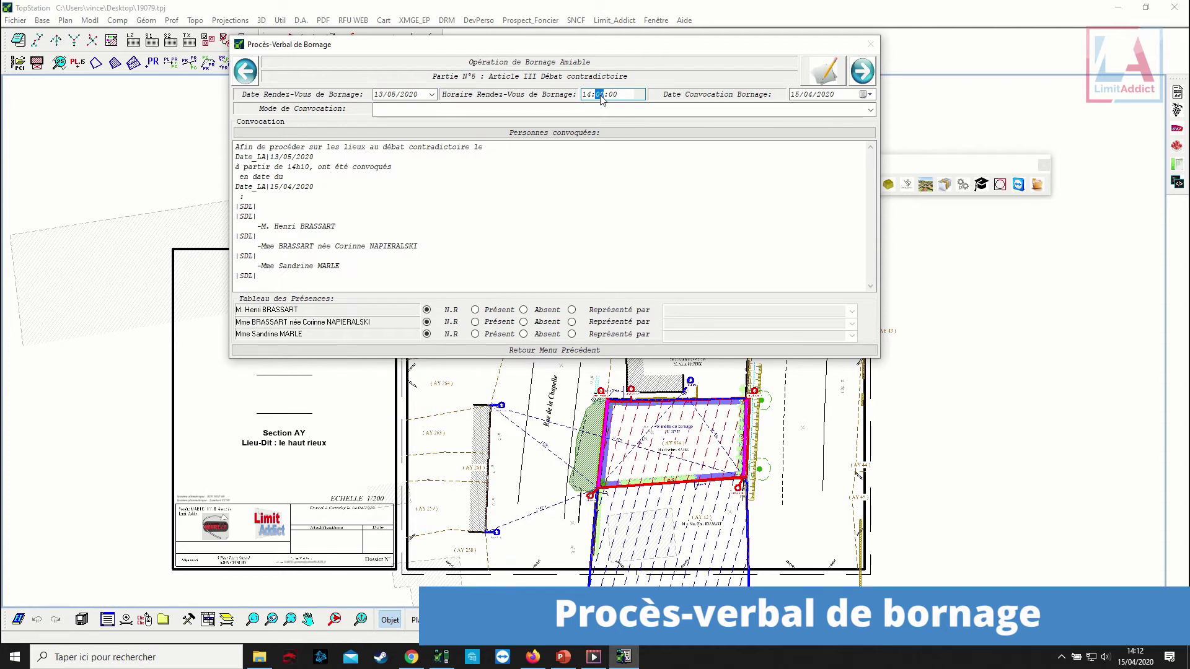
# Set the mode de convocation for the convened persons to "par lettre simple".
pyautogui.click(806, 95)
pyautogui.click(665, 115)
pyautogui.click(870, 110)
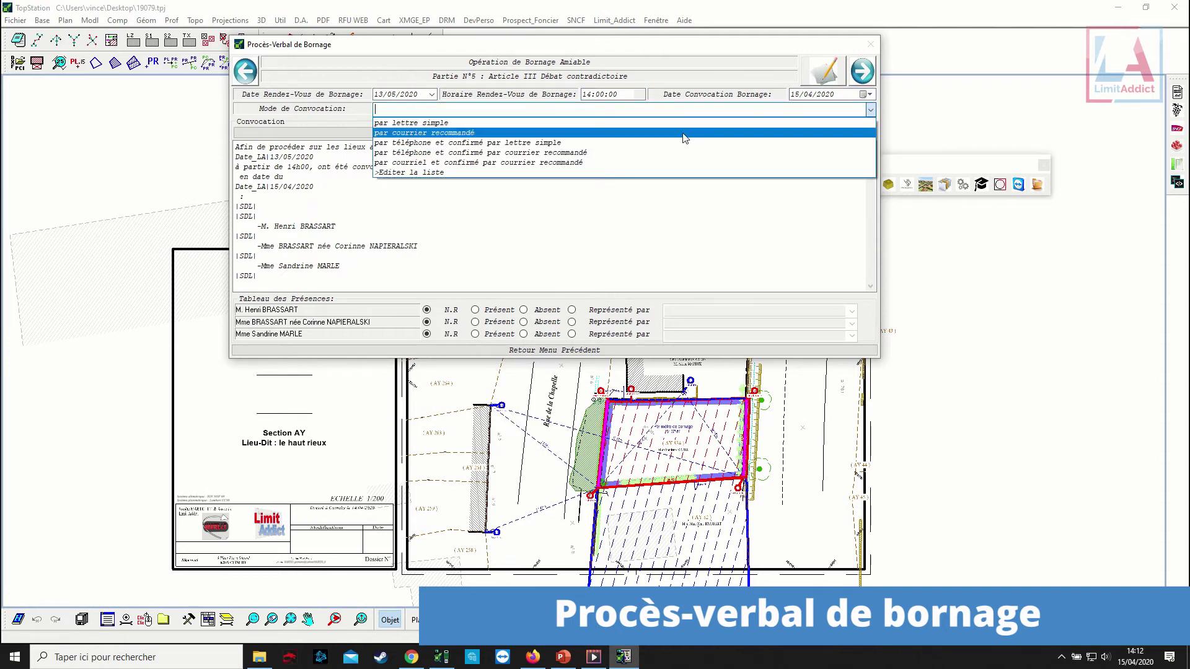
pyautogui.click(527, 119)
pyautogui.click(614, 109)
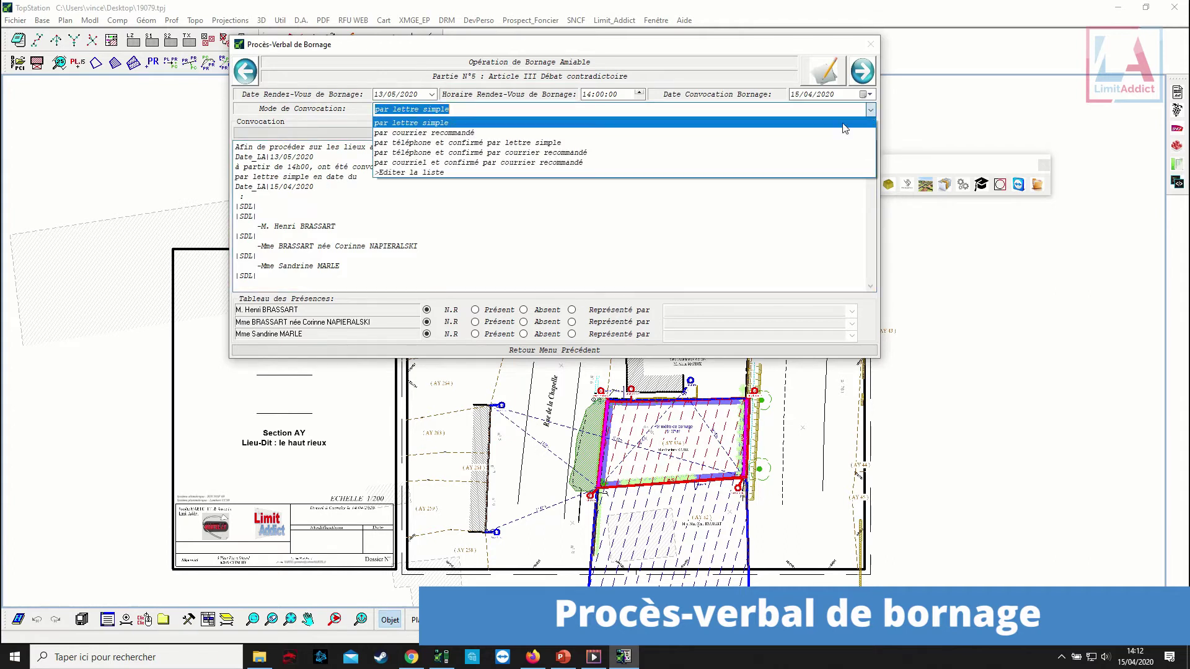
pyautogui.click(646, 119)
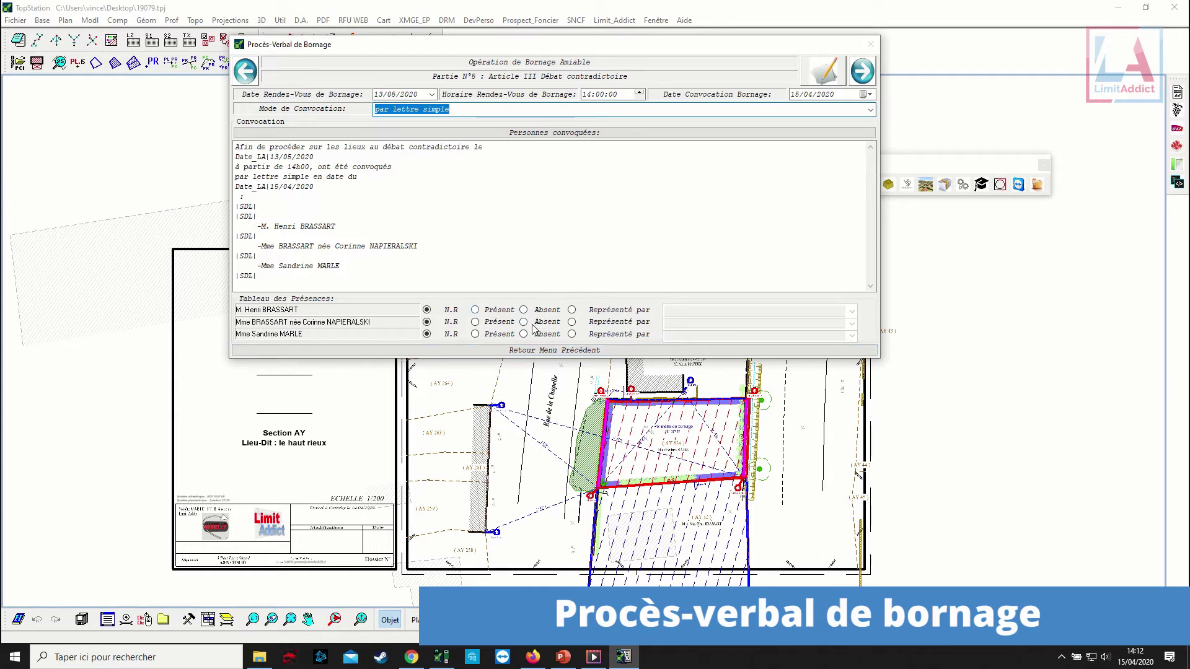
# In the attendance table, mark the first owner as represented, the second as absent and the third as present.
pyautogui.click(570, 310)
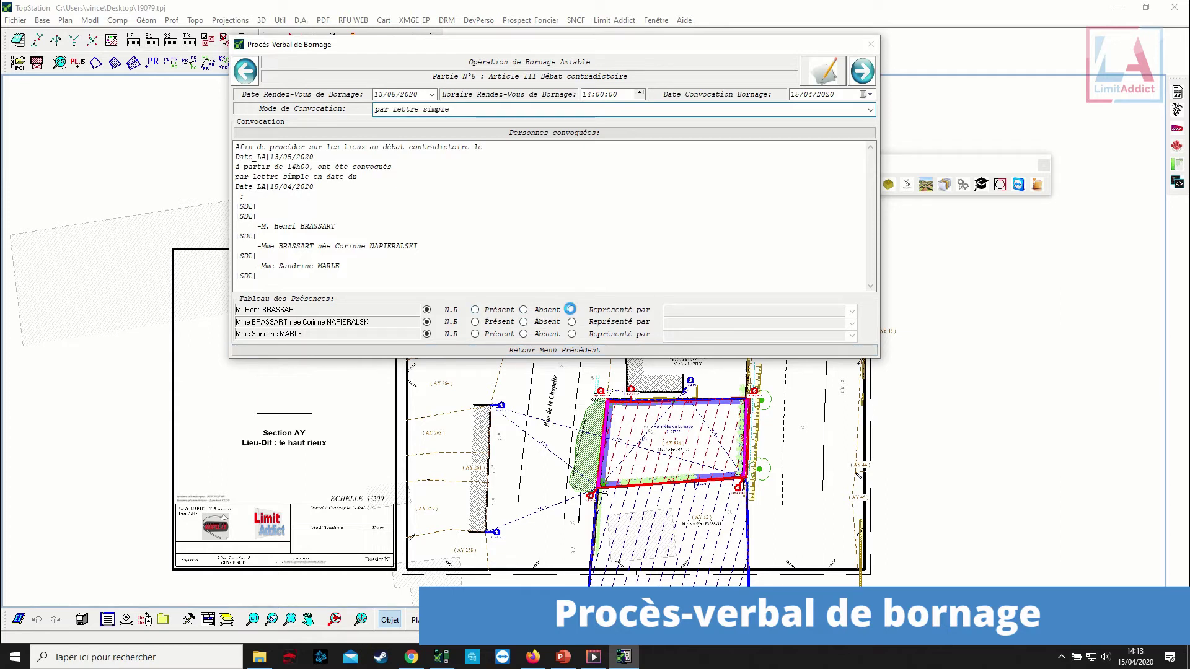
pyautogui.click(523, 322)
pyautogui.click(484, 335)
pyautogui.click(846, 312)
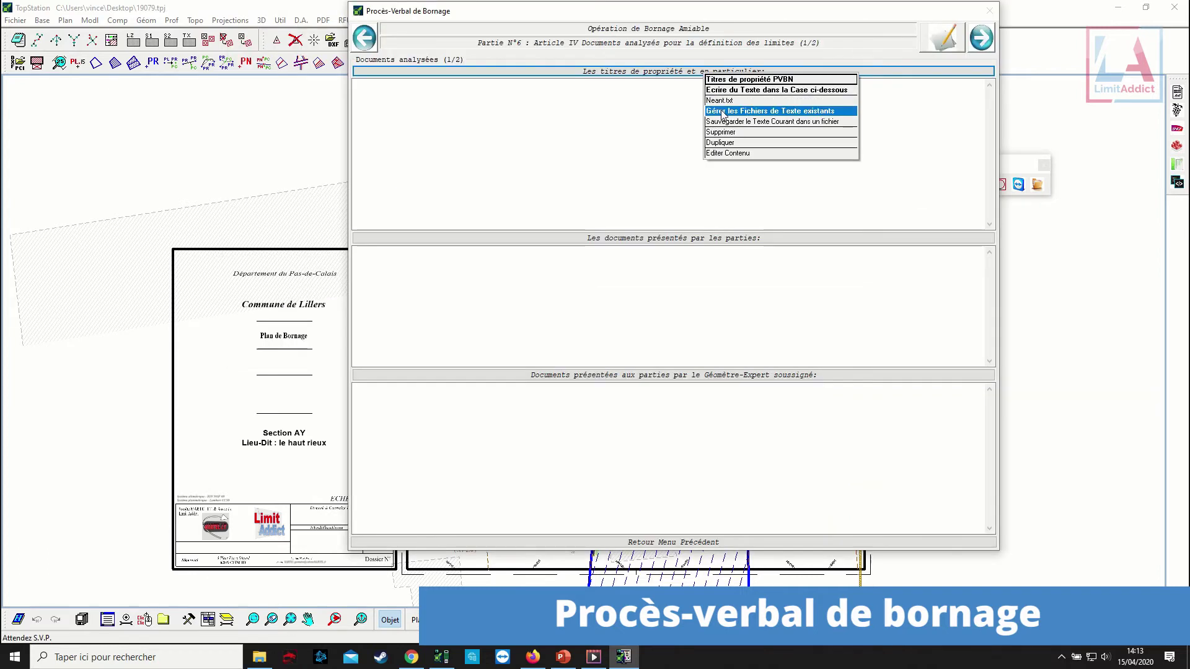
# In Article IV, insert Neant.txt for the property titles and Pas de Document.txt for the documents presented by the parties.
pyautogui.click(727, 101)
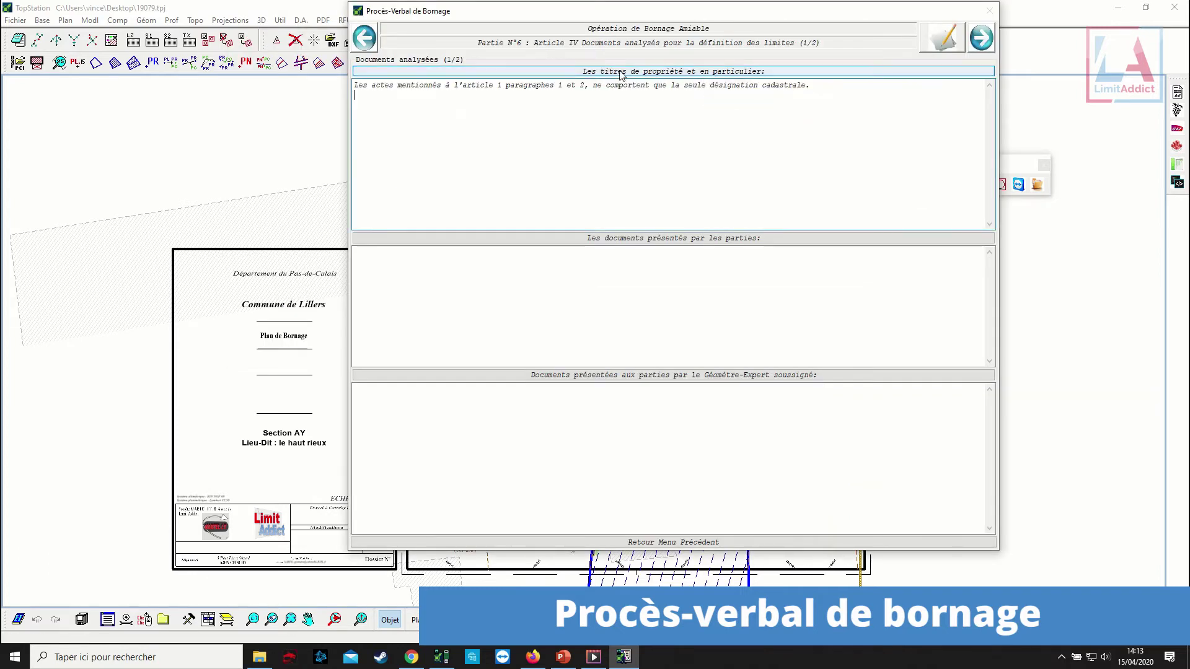
pyautogui.click(626, 242)
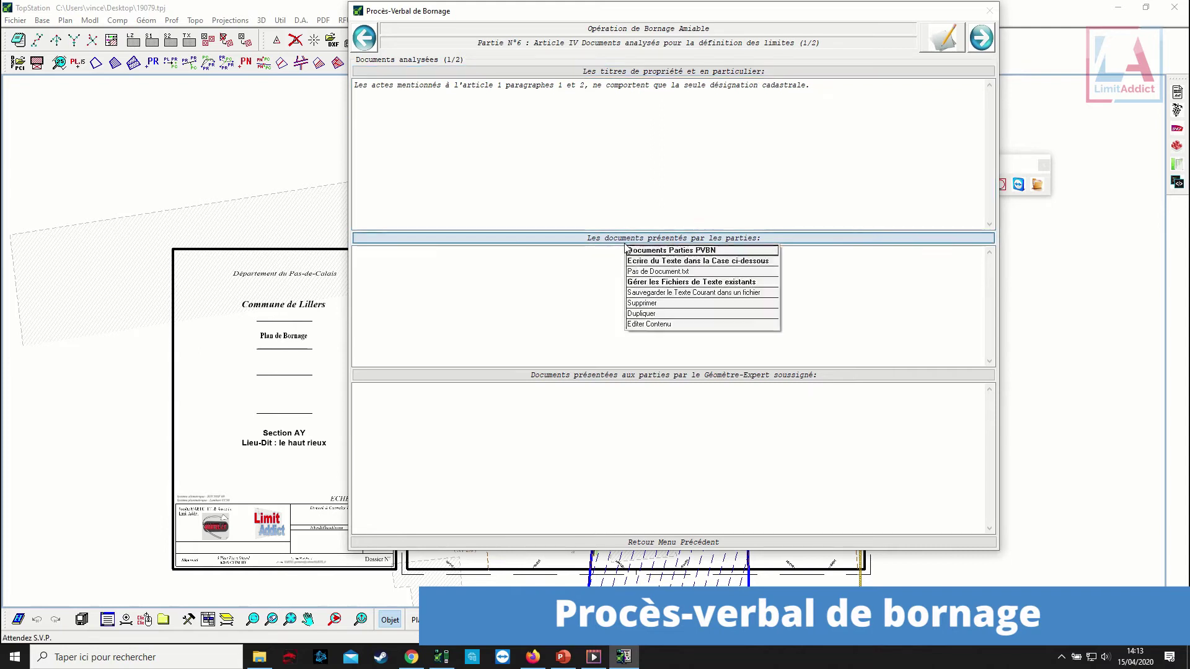
pyautogui.click(650, 273)
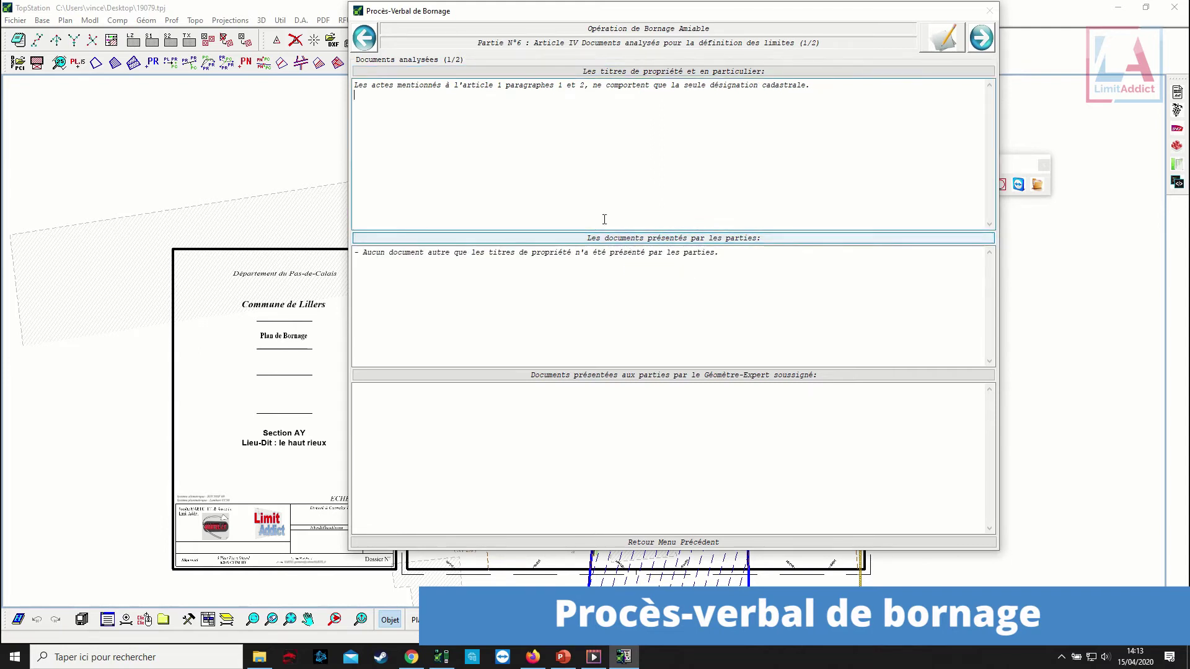
# Fill the documents presented by the Géomètre-Expert with the 14/02/1992 plan de bornage from the database's archive list.
pyautogui.click(642, 376)
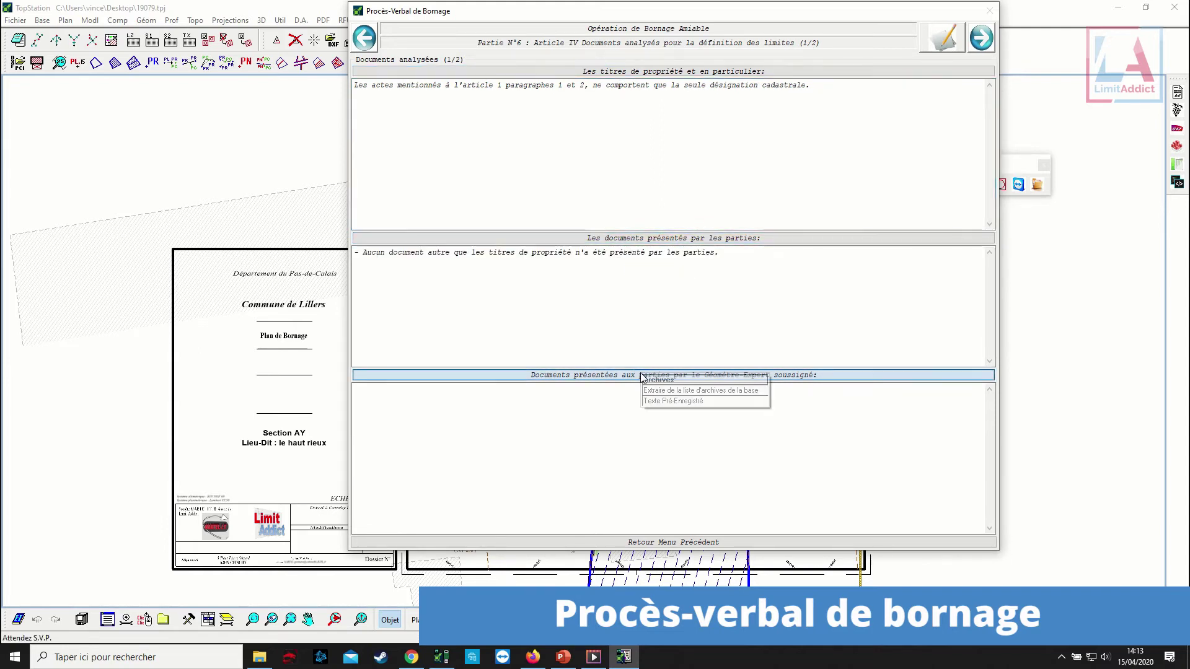
pyautogui.click(667, 393)
pyautogui.click(739, 197)
pyautogui.click(731, 250)
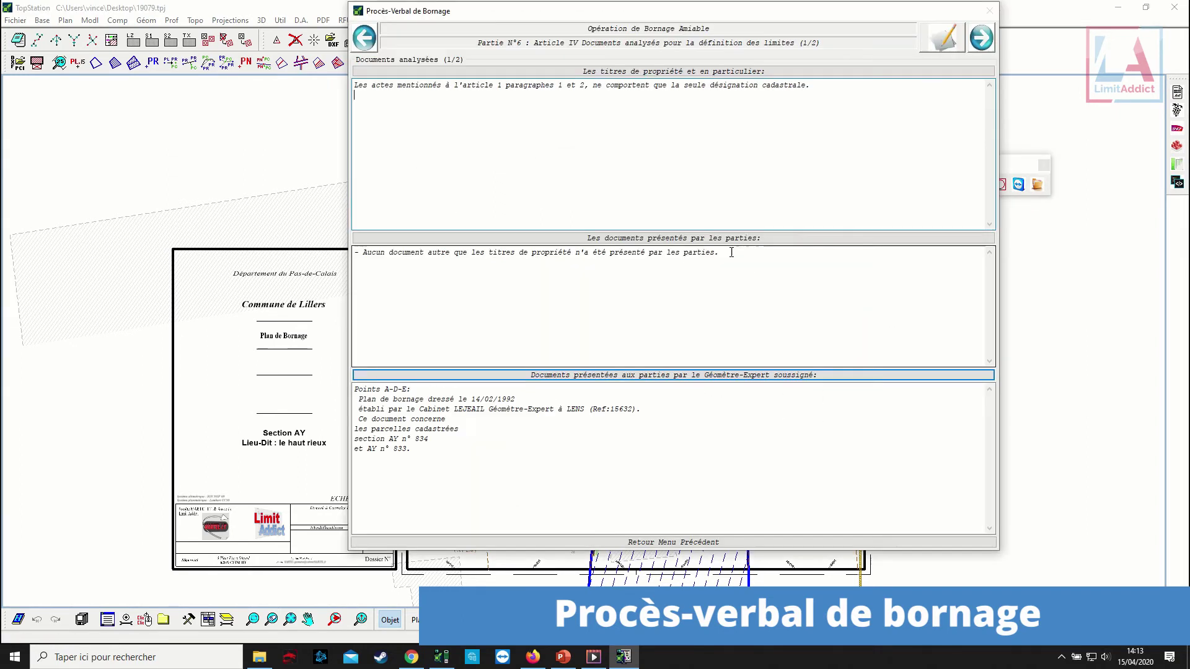
pyautogui.click(676, 238)
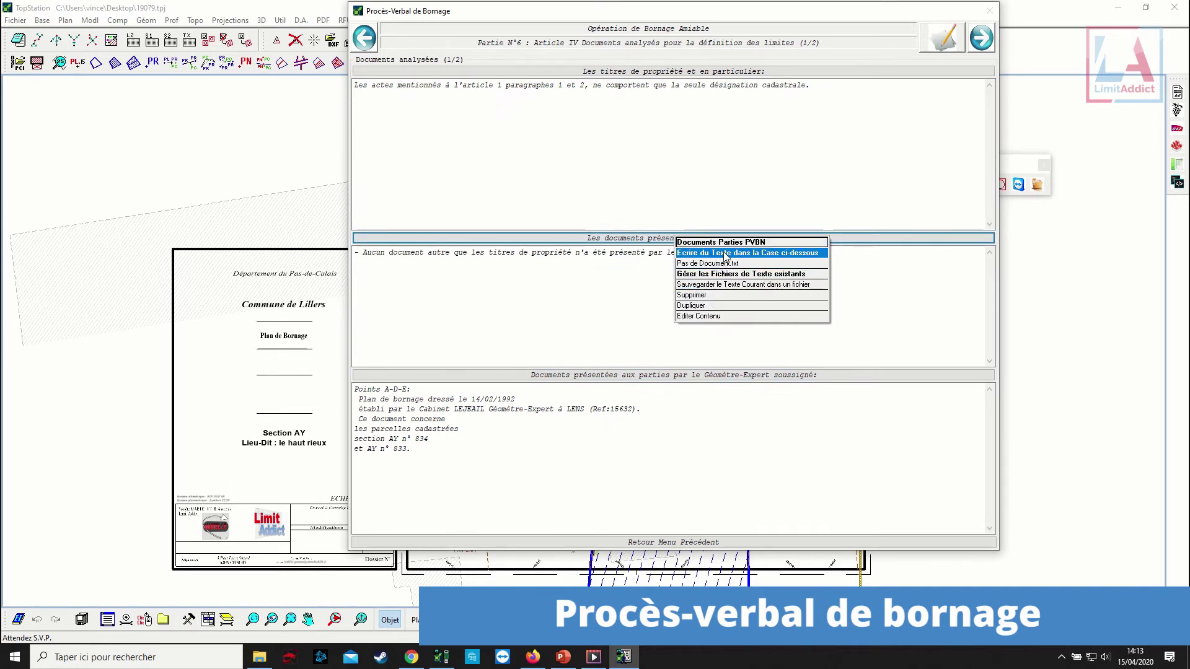
pyautogui.click(870, 392)
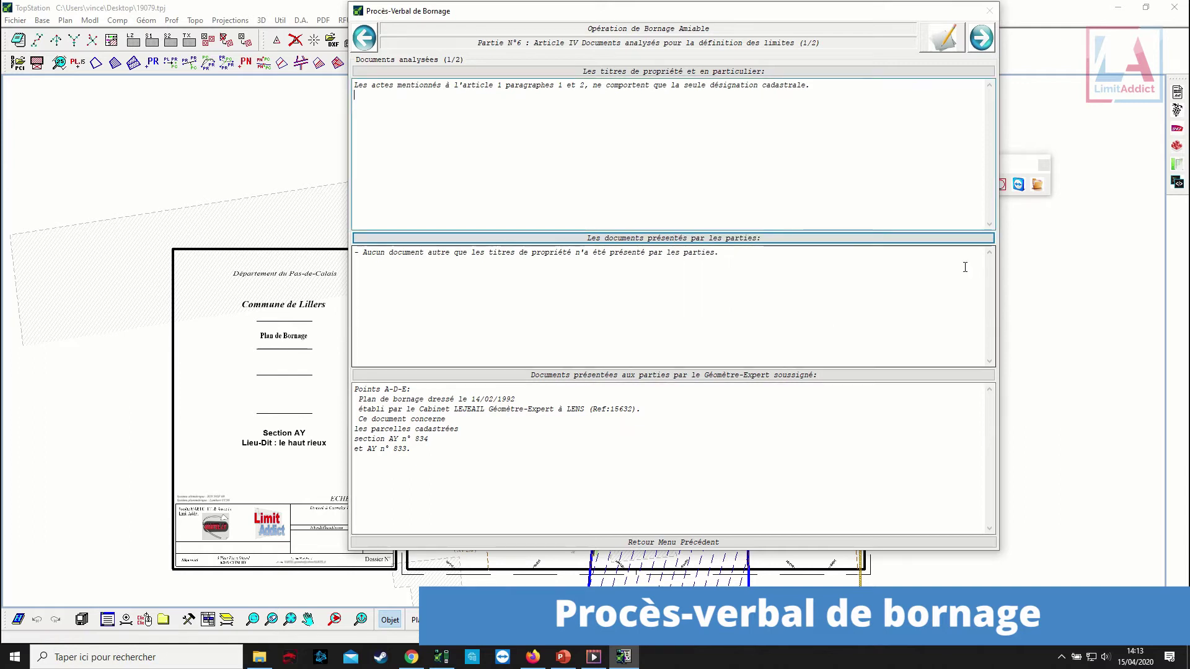
# Retrieve the signs of possession from the mur-privatif limit element and insert LA_Defaut.txt as the parties' statements.
pyautogui.click(985, 50)
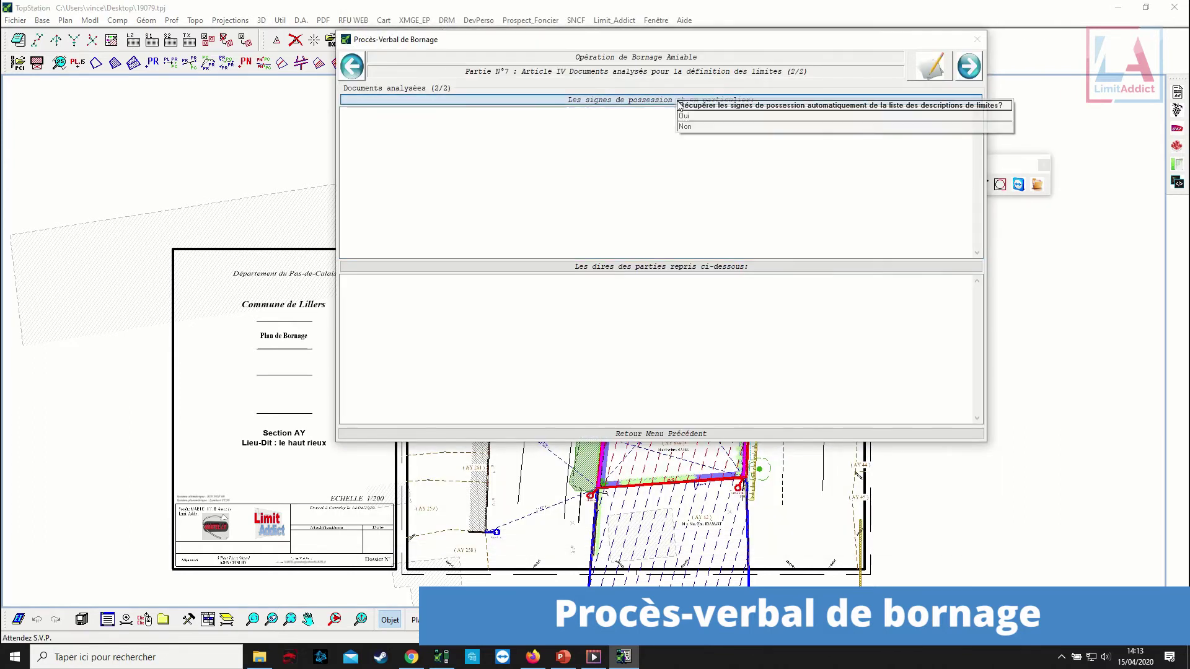
pyautogui.click(687, 119)
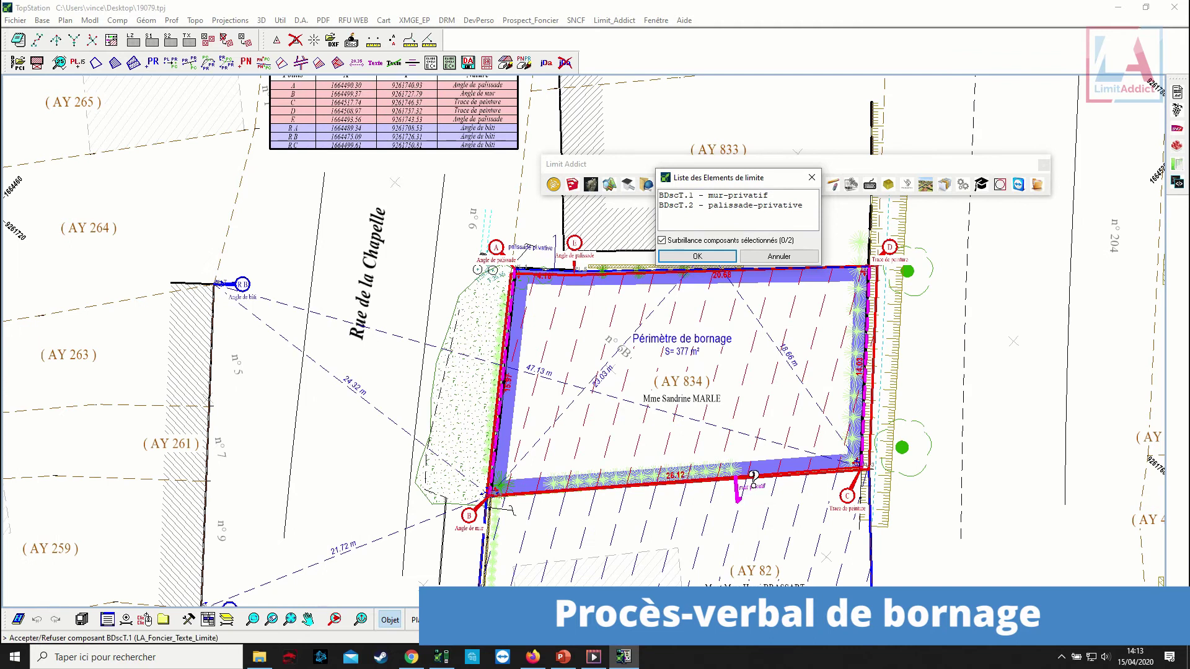
pyautogui.click(744, 195)
pyautogui.click(722, 256)
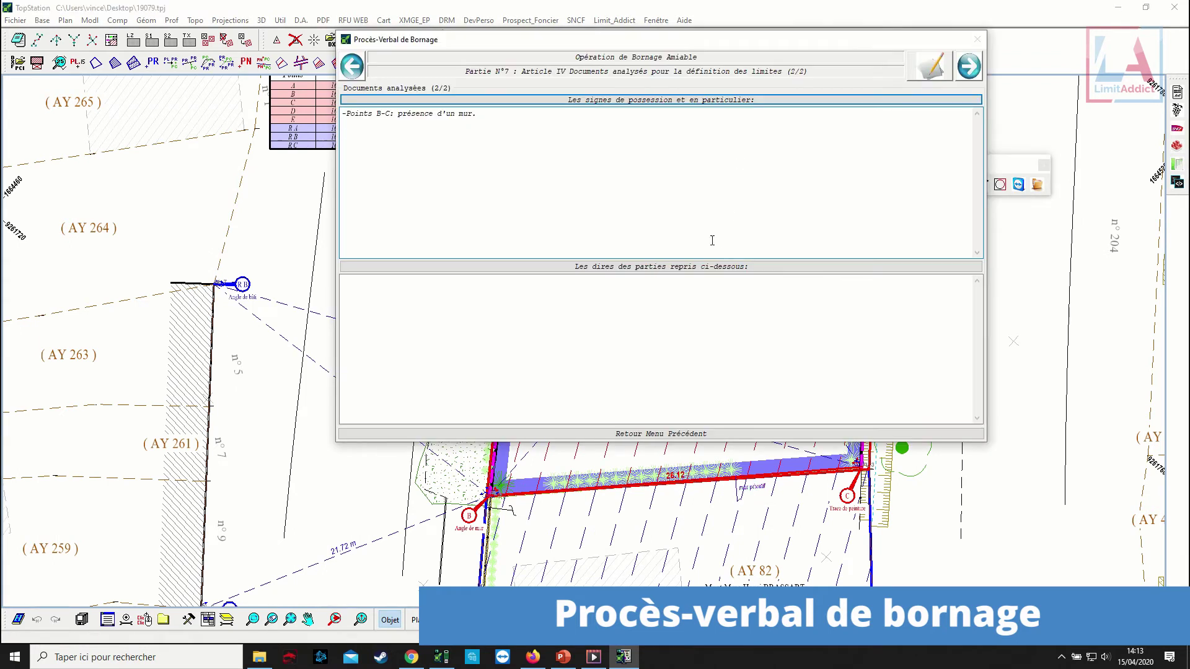
pyautogui.click(701, 267)
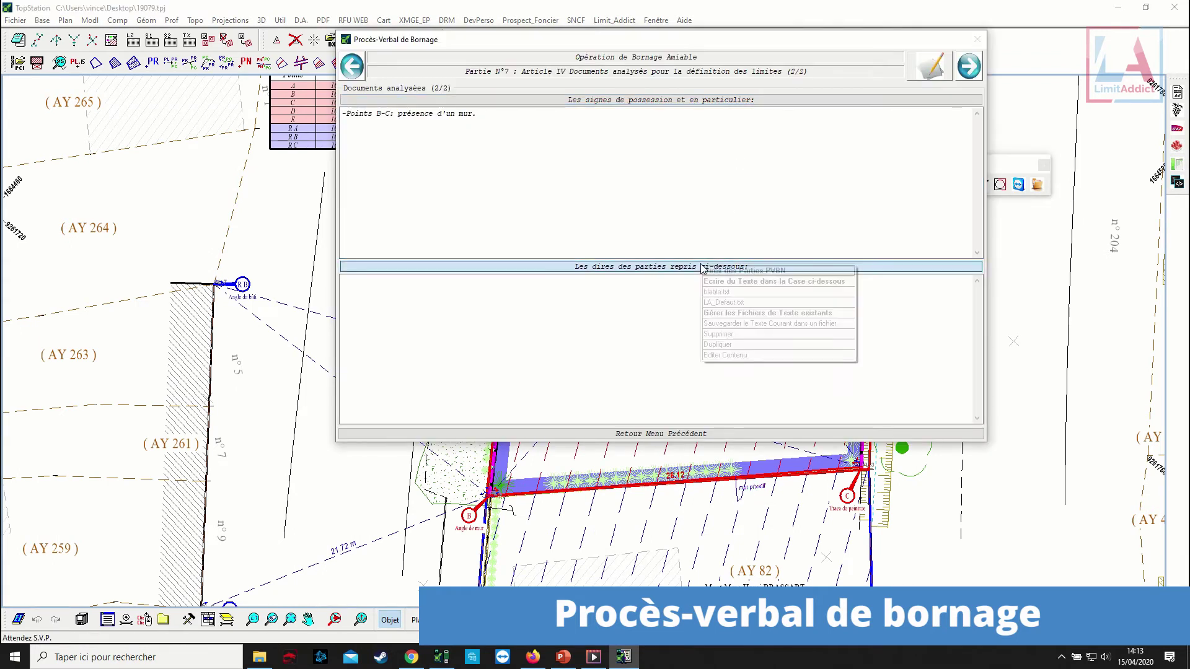
pyautogui.click(727, 303)
# In Article V, insert the saved text Analyse 1.txt as the expert analysis and synthesis of remarkable elements.
pyautogui.click(968, 67)
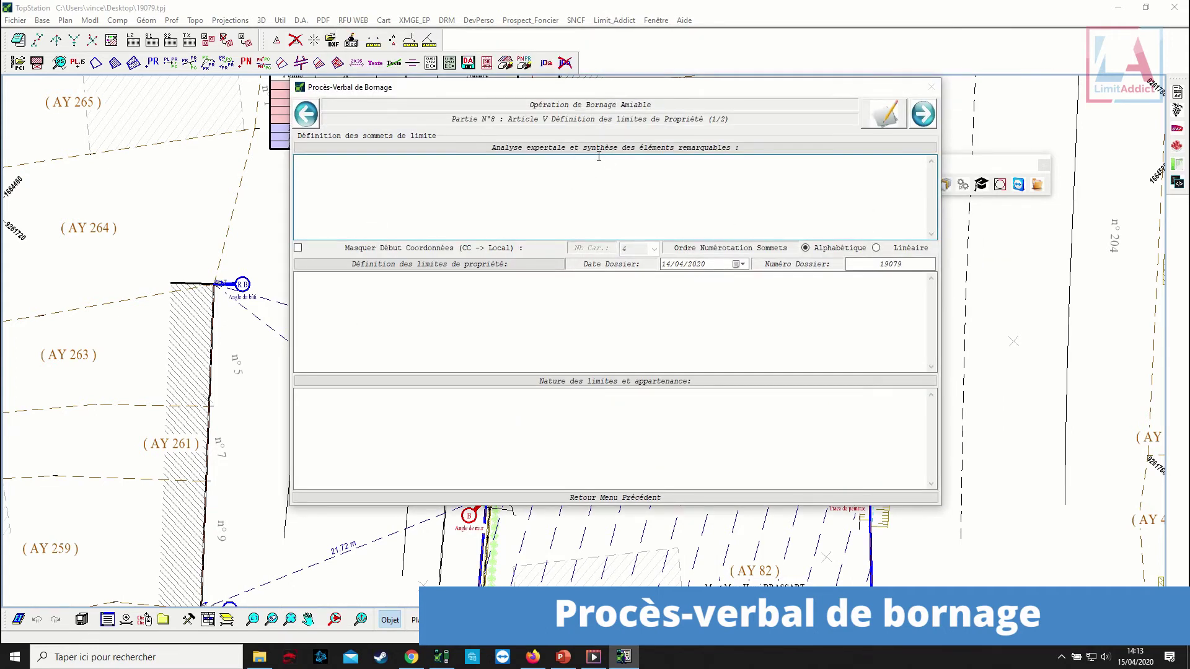
pyautogui.click(598, 155)
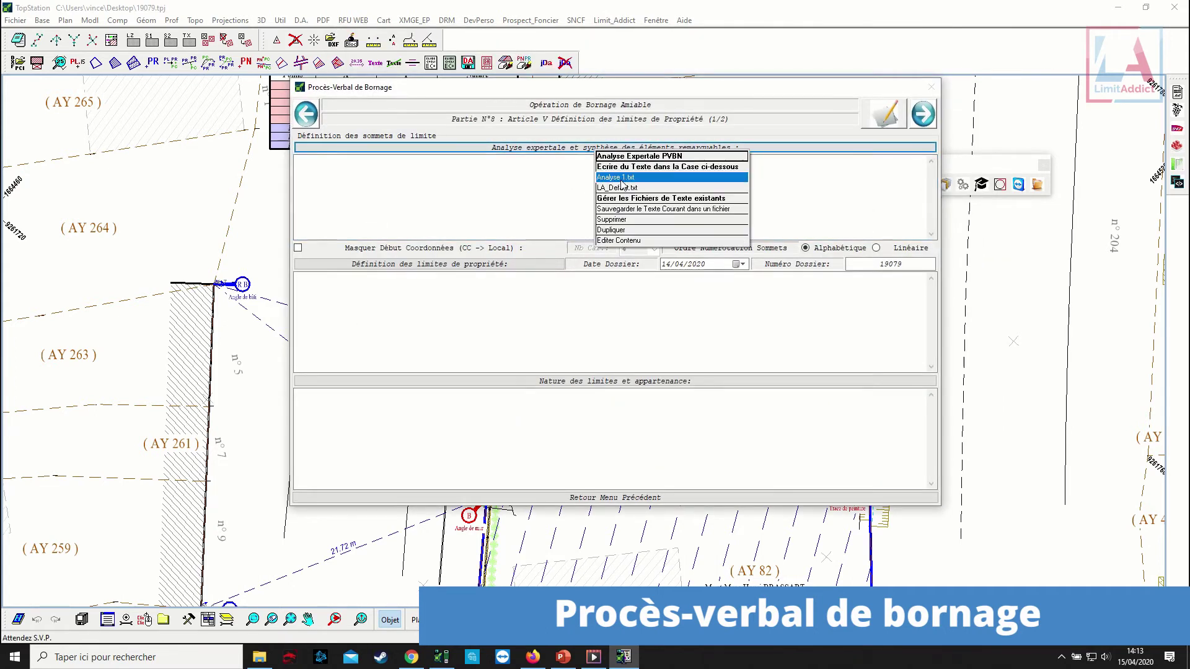
pyautogui.click(621, 179)
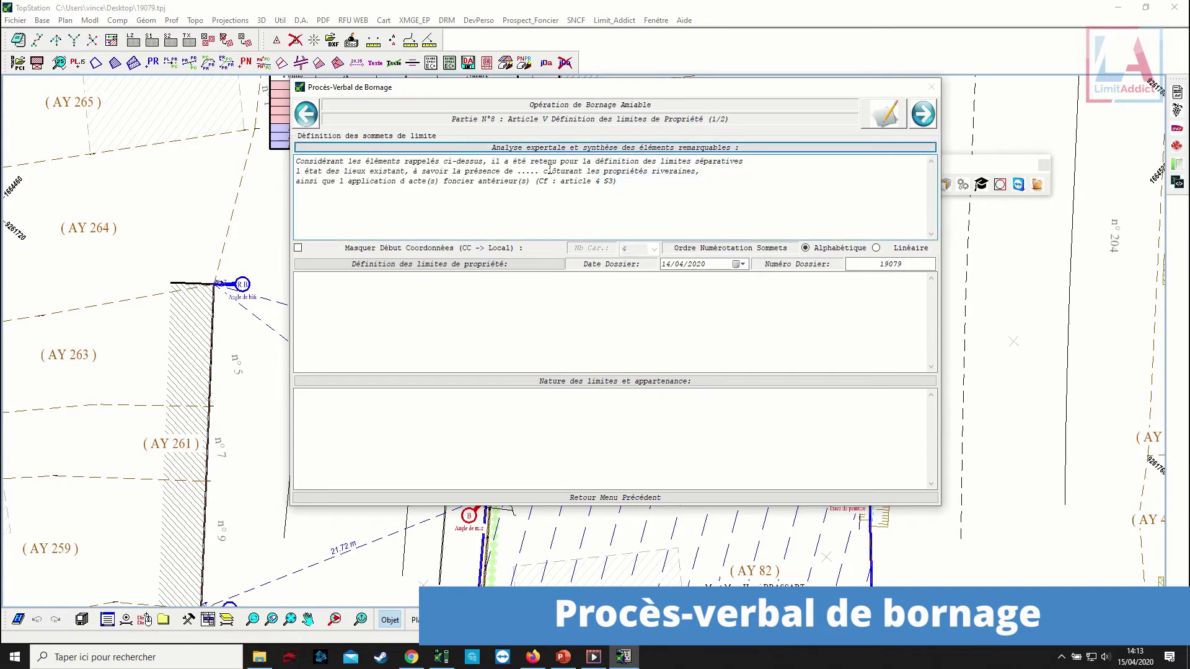
pyautogui.click(399, 250)
# Automatically generate the definition of the property limits, designating points B and C as the new markers.
pyautogui.click(527, 265)
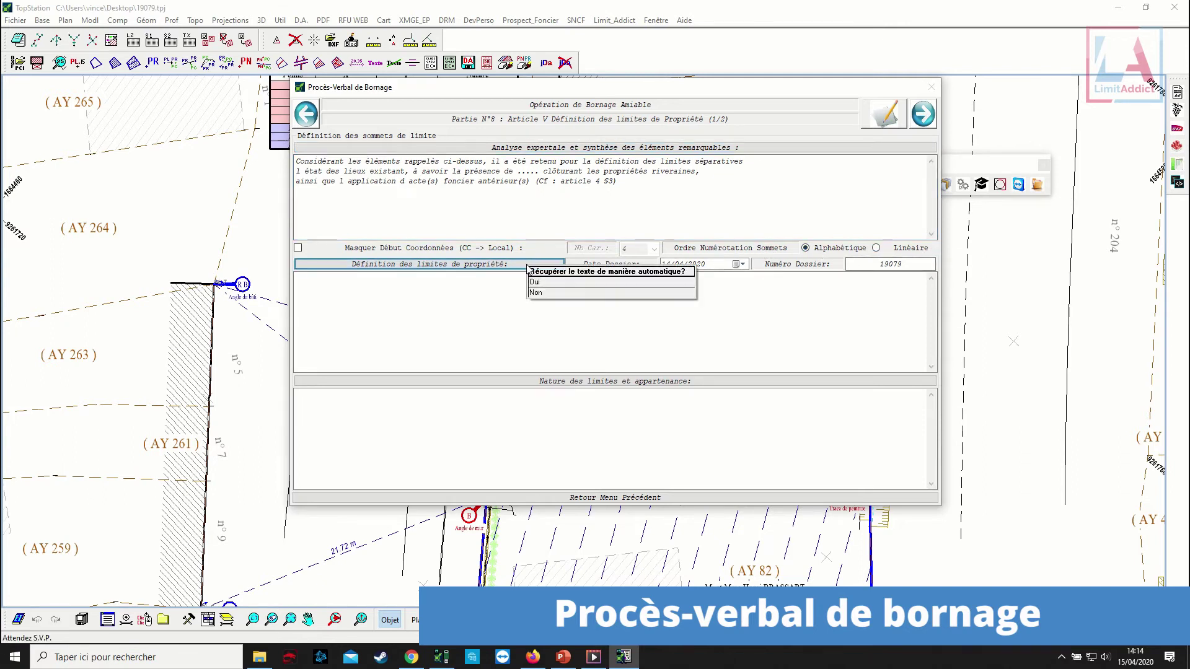
pyautogui.click(549, 283)
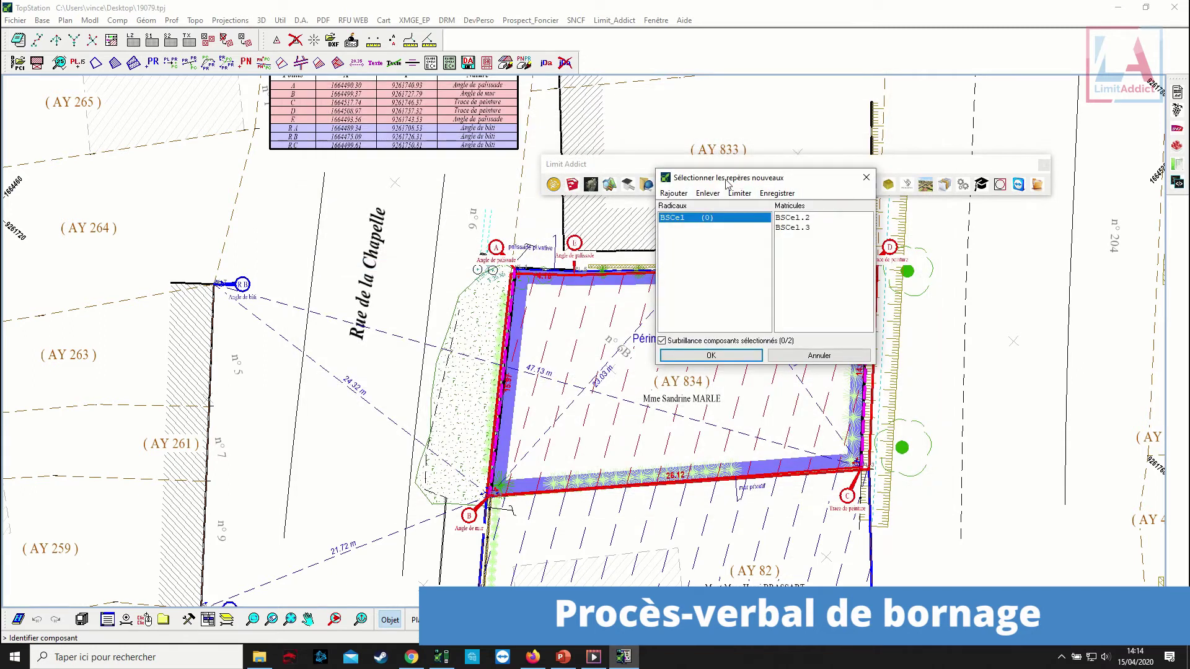
pyautogui.click(480, 507)
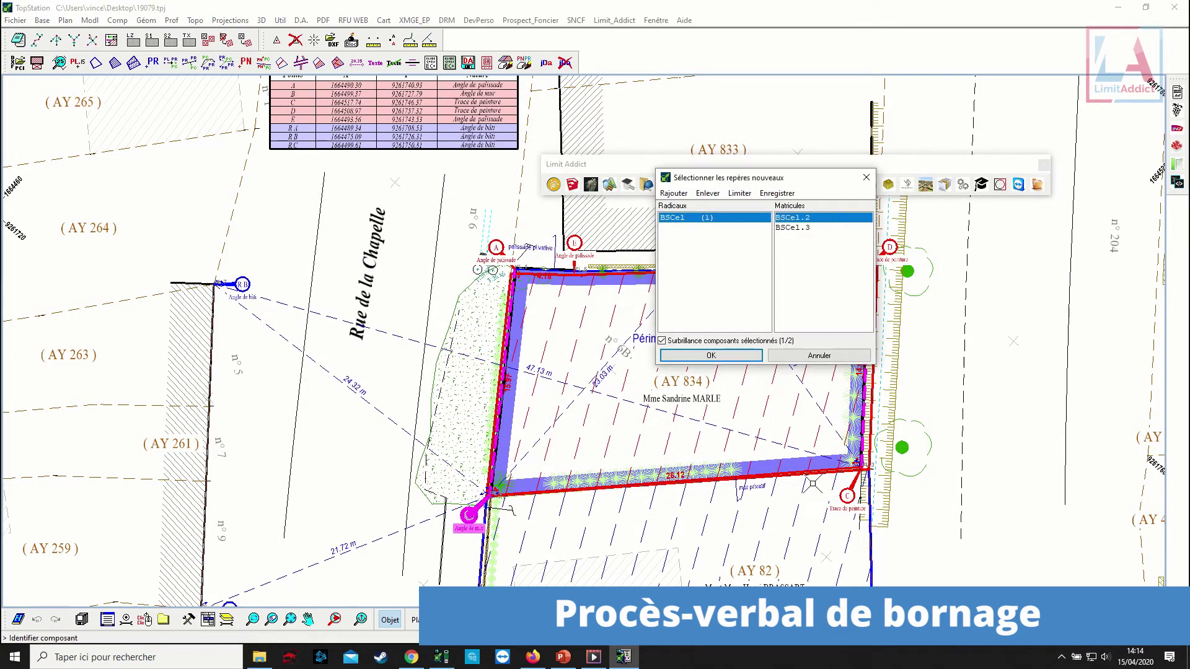
pyautogui.click(846, 496)
pyautogui.click(711, 355)
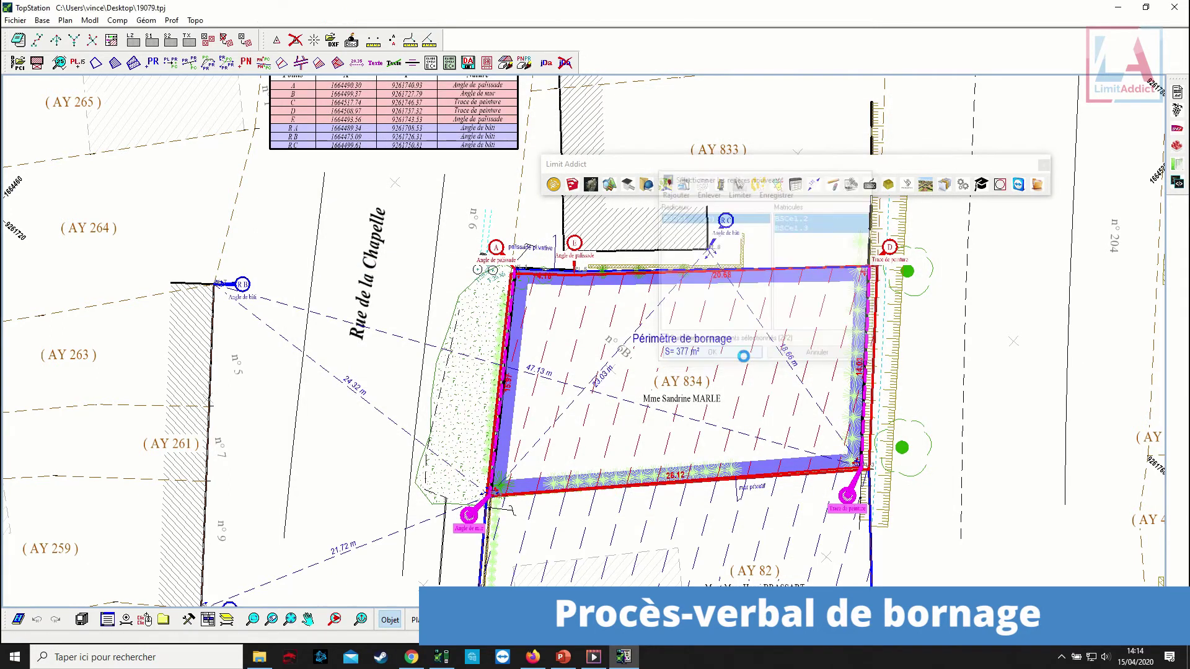
# Fill the nature and ownership of the limits from the mur-privatif limit element.
pyautogui.click(564, 382)
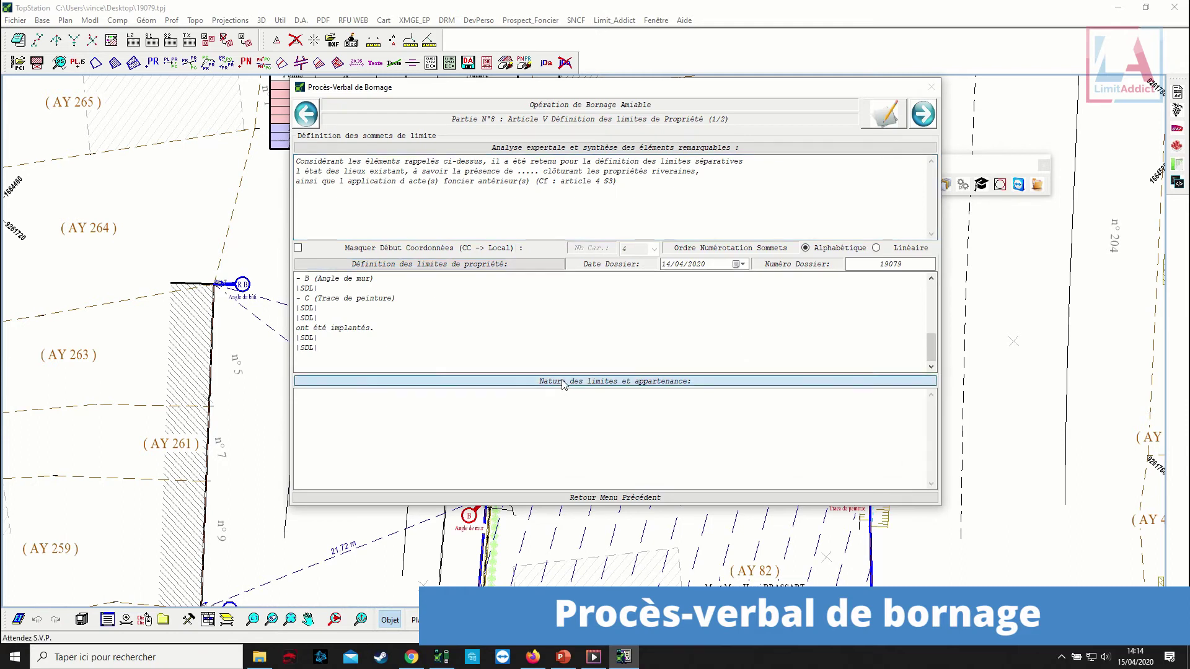
pyautogui.click(583, 398)
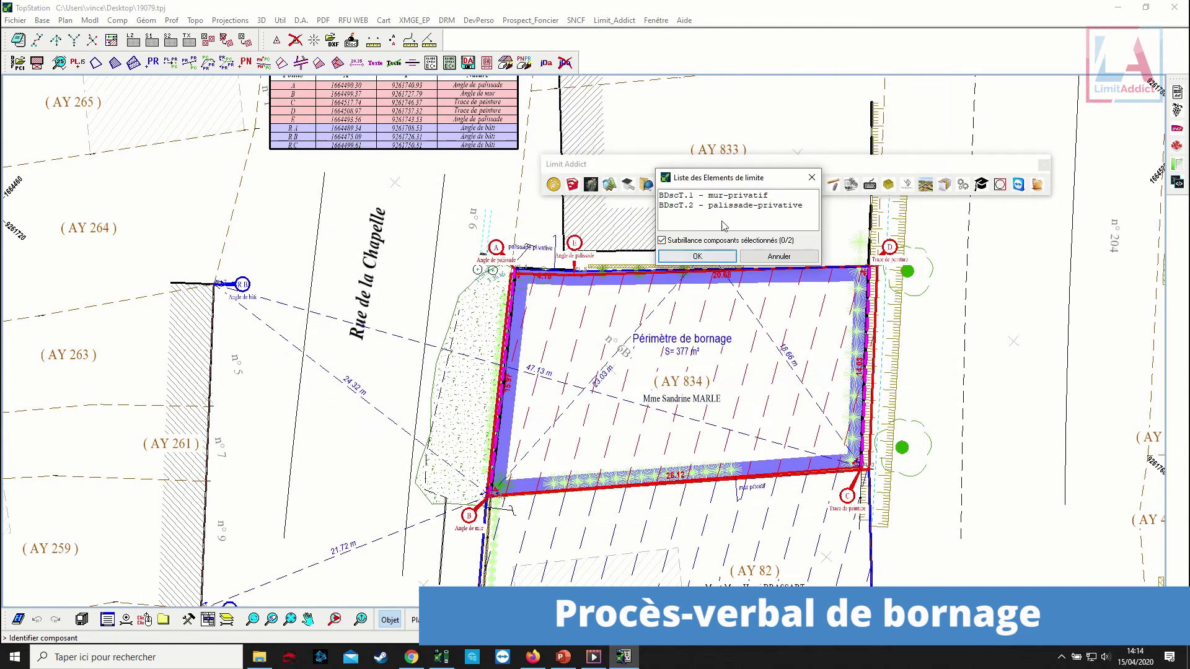
pyautogui.click(731, 195)
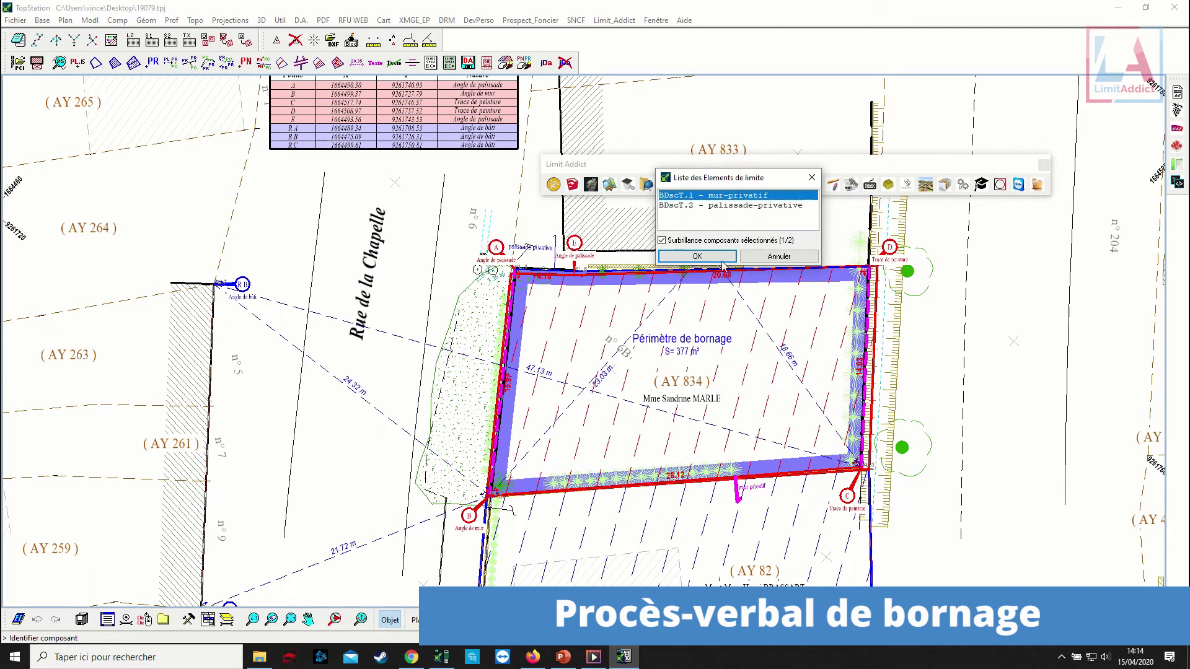
pyautogui.click(718, 257)
# Start the property limit measurements of Article V and select all CoteRL dimensions as the limit re-establishment dimensions.
pyautogui.click(923, 113)
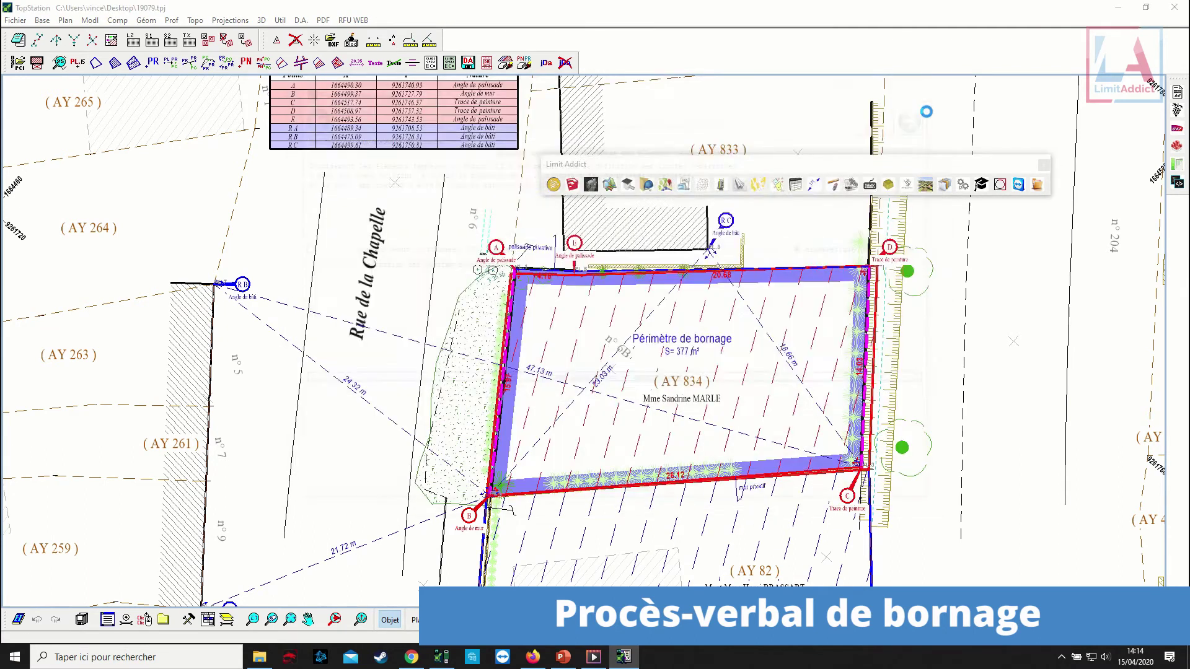
pyautogui.click(597, 194)
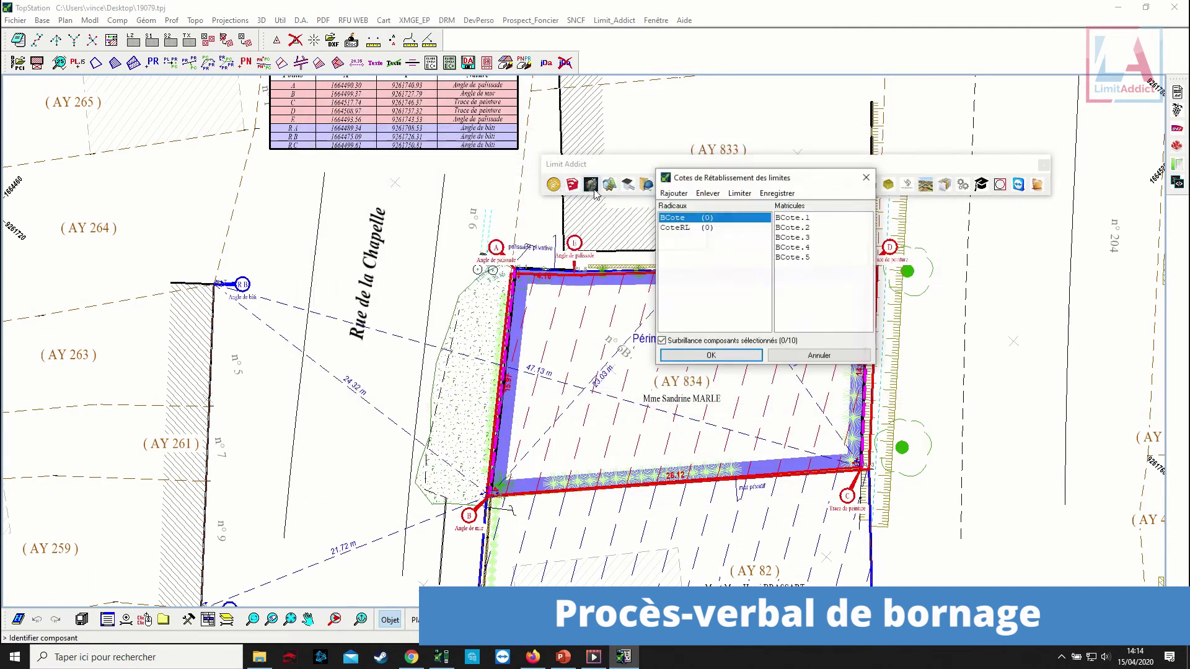
pyautogui.doubleClick(689, 228)
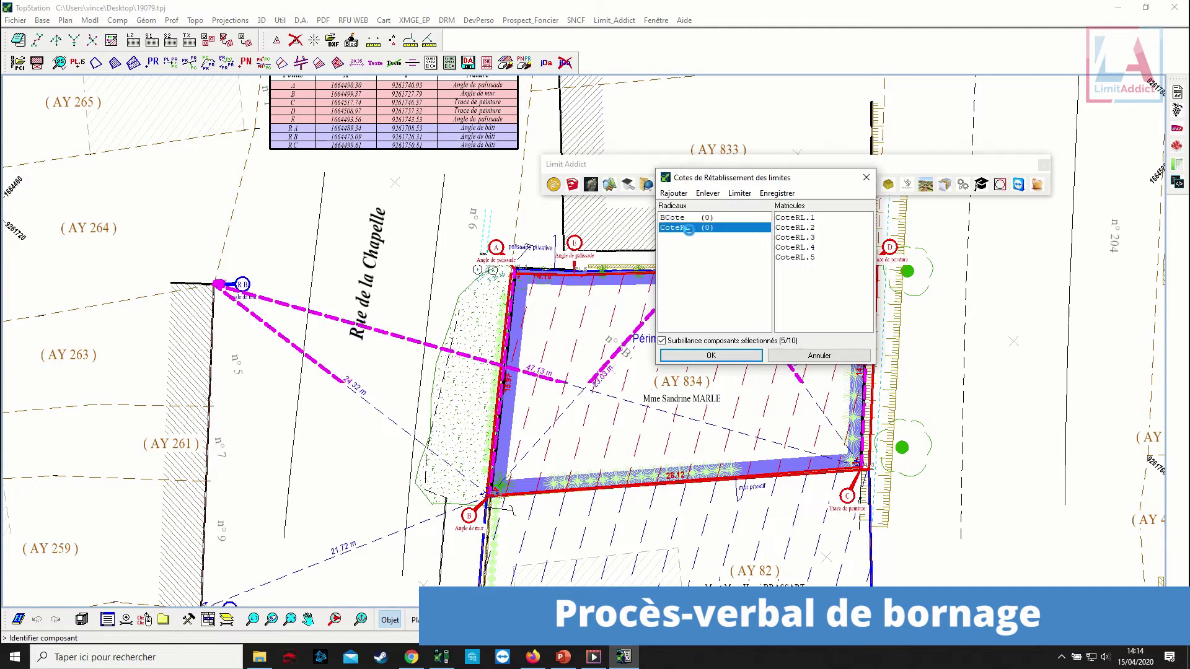
pyautogui.scroll(-2, 506, 407)
pyautogui.scroll(2, 524, 454)
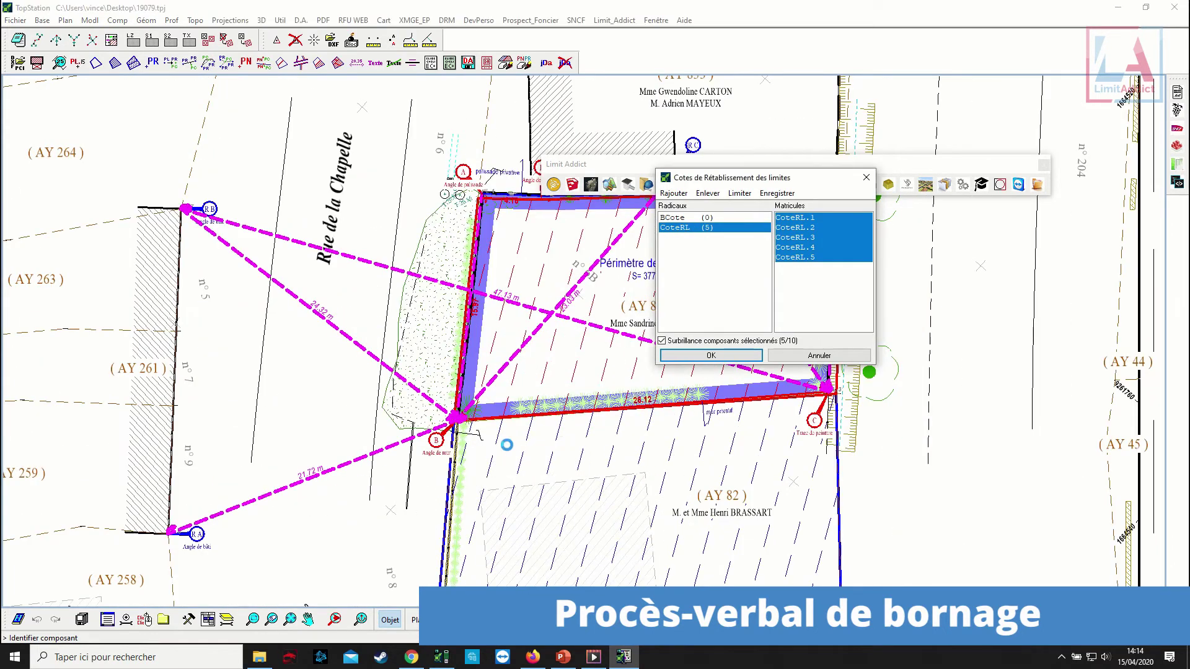
pyautogui.moveTo(506, 444); pyautogui.dragTo(324, 471, button='middle')
pyautogui.scroll(-2, 310, 290)
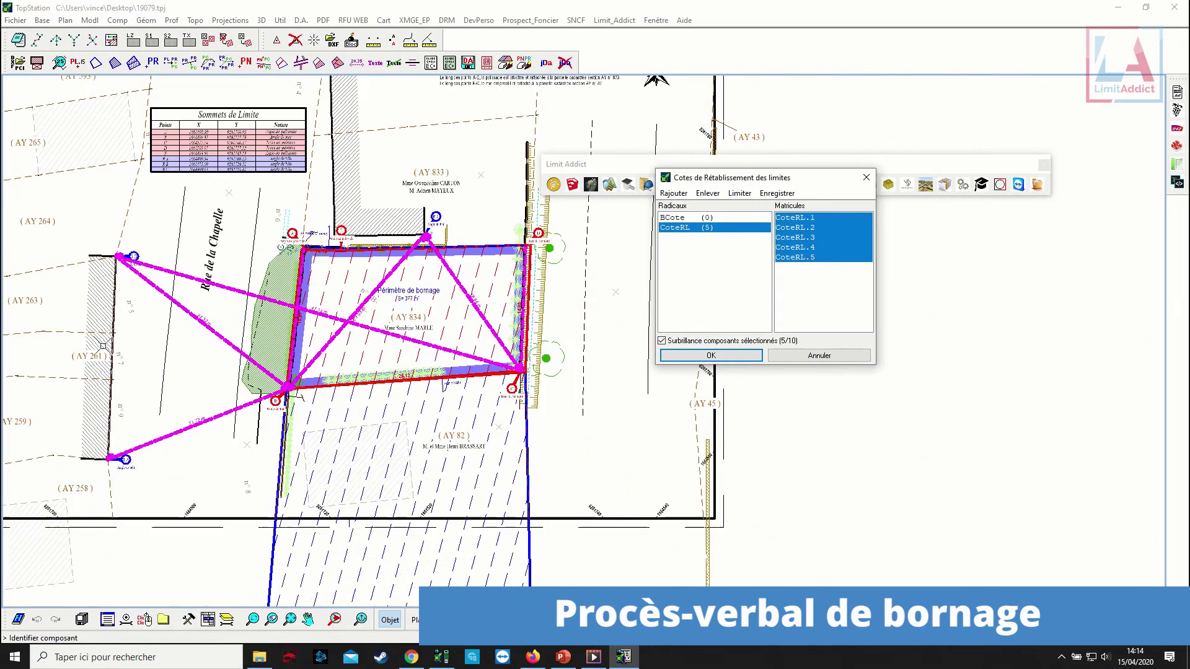
pyautogui.click(684, 353)
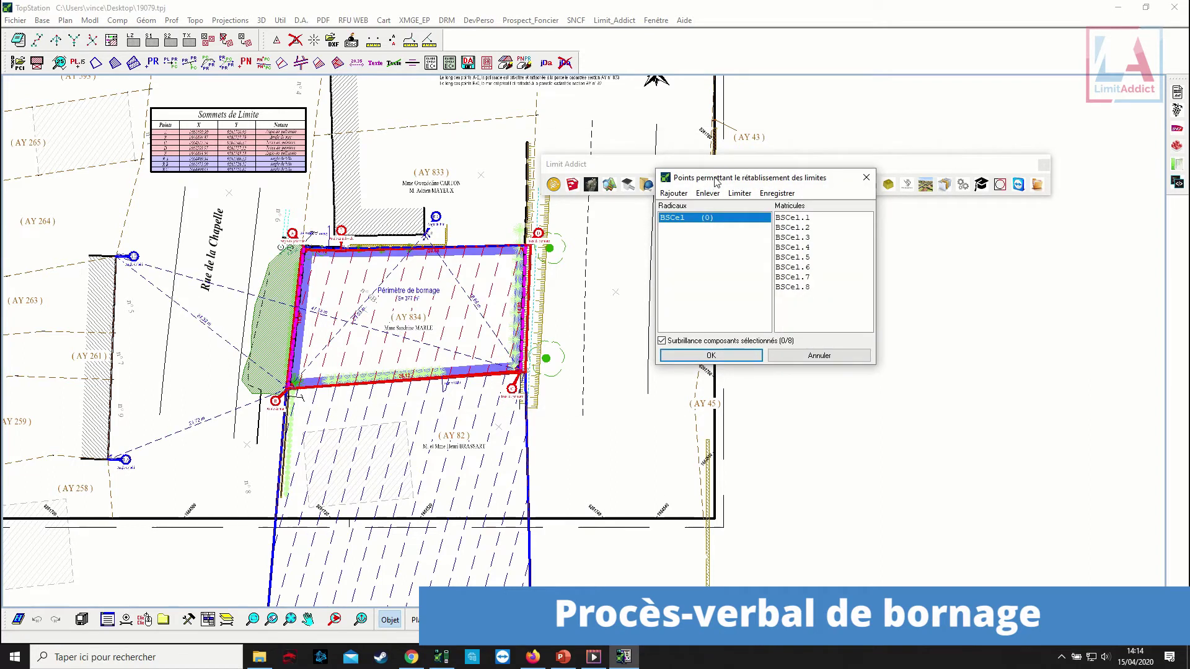
# Designate the building corners R A, R B and R C as the points for re-establishing the limits.
pyautogui.click(135, 255)
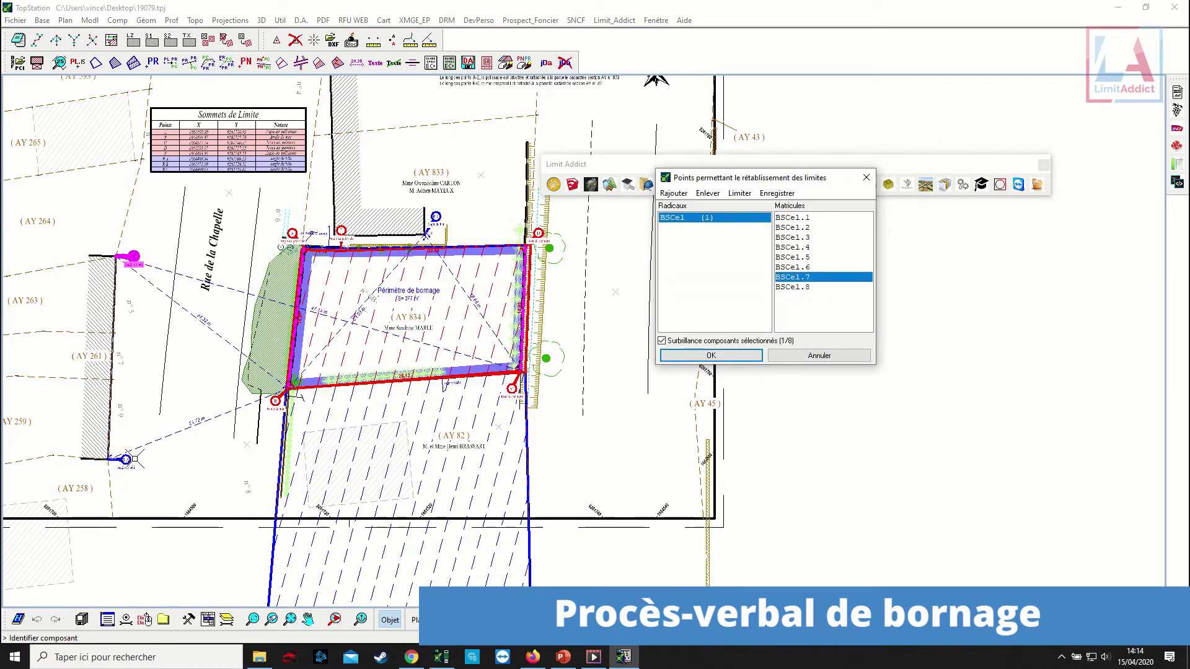
pyautogui.click(127, 458)
pyautogui.click(137, 444)
pyautogui.click(435, 218)
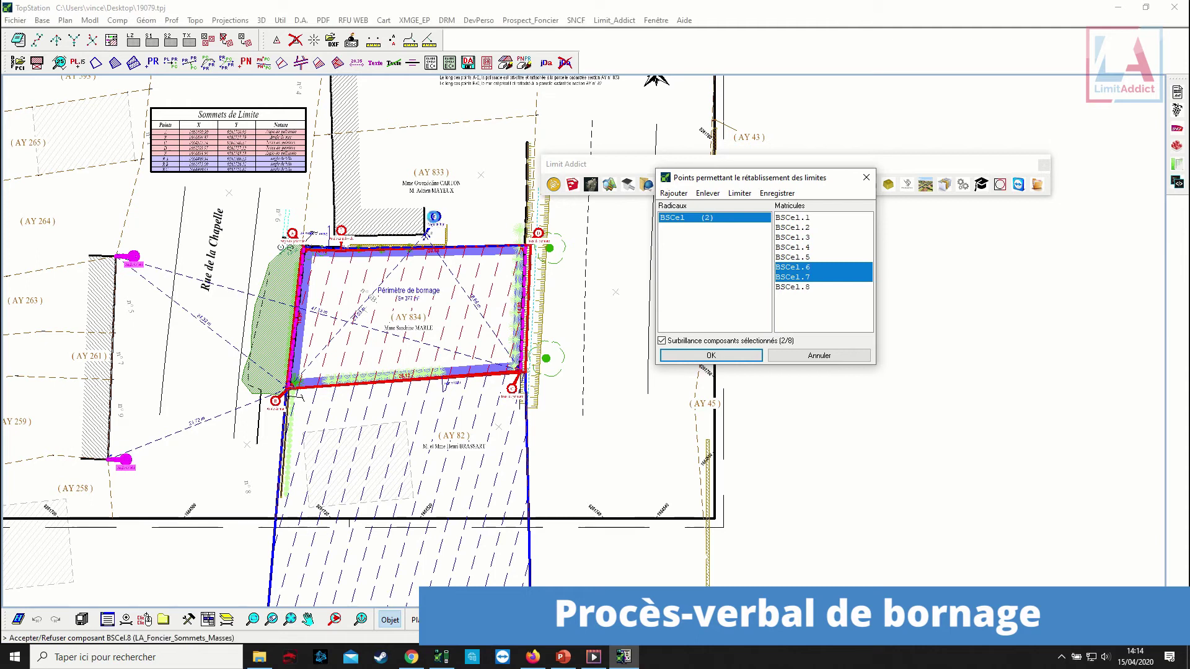
pyautogui.click(436, 218)
pyautogui.click(738, 354)
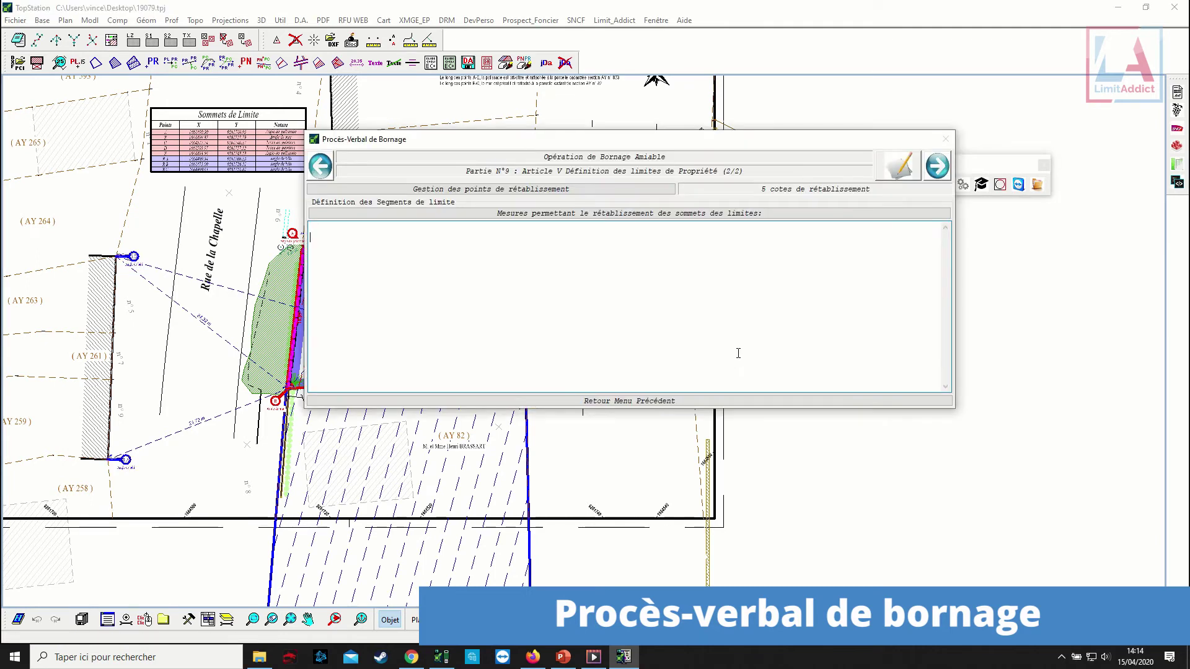
# Fill the re-establishment measurements, including the BCote.2 dimension of limit segment B–C.
pyautogui.click(609, 214)
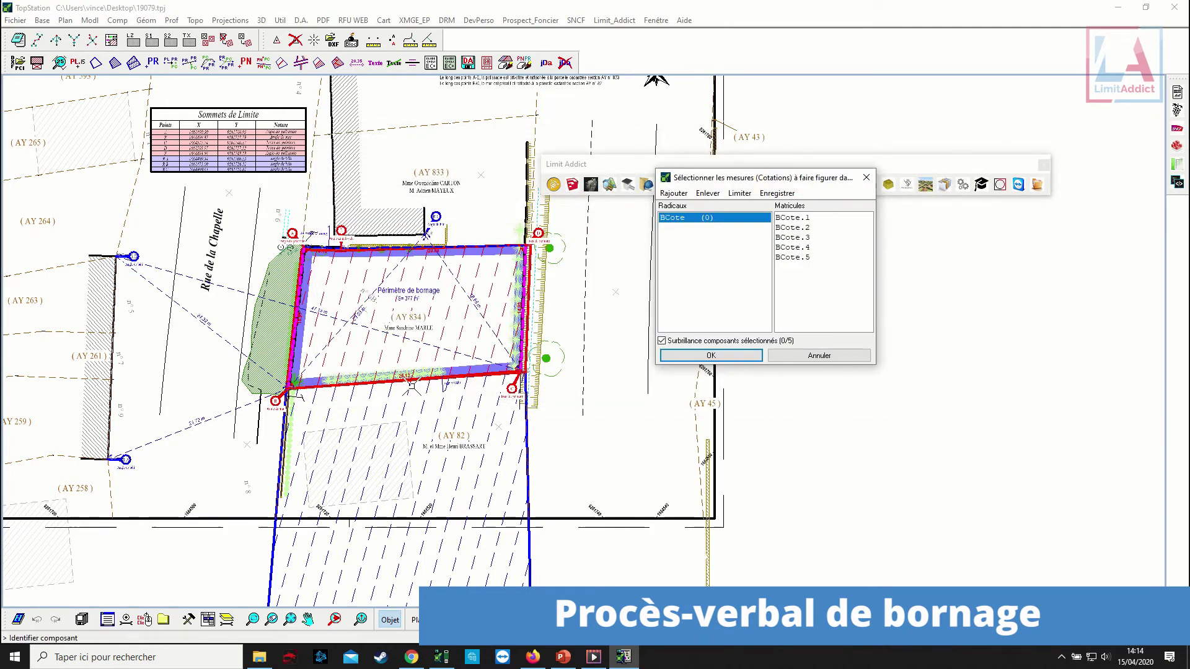
pyautogui.scroll(2, 393, 357)
pyautogui.scroll(1, 404, 401)
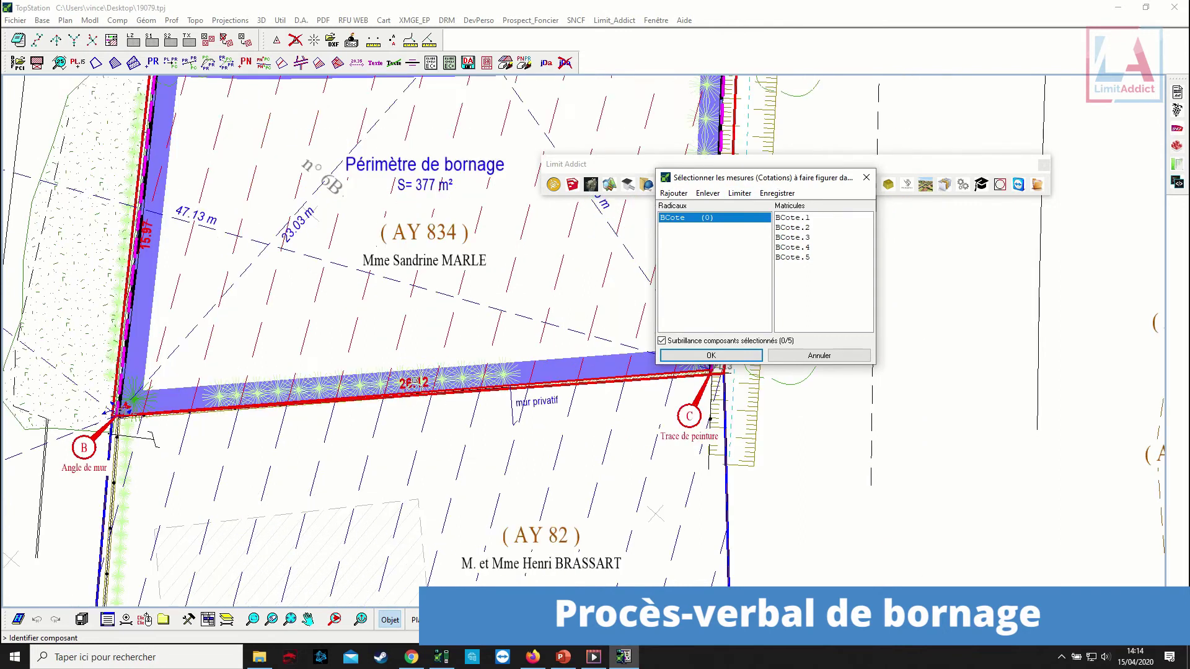
pyautogui.scroll(-2, 310, 443)
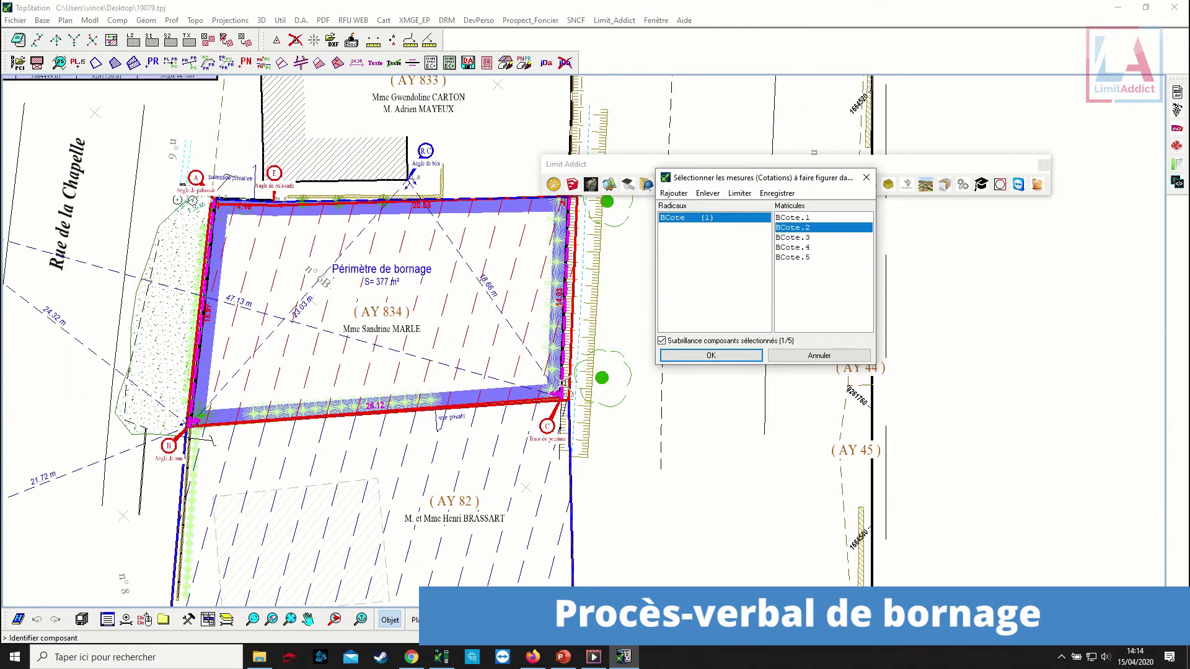
pyautogui.scroll(2, 559, 398)
pyautogui.scroll(-2, 559, 398)
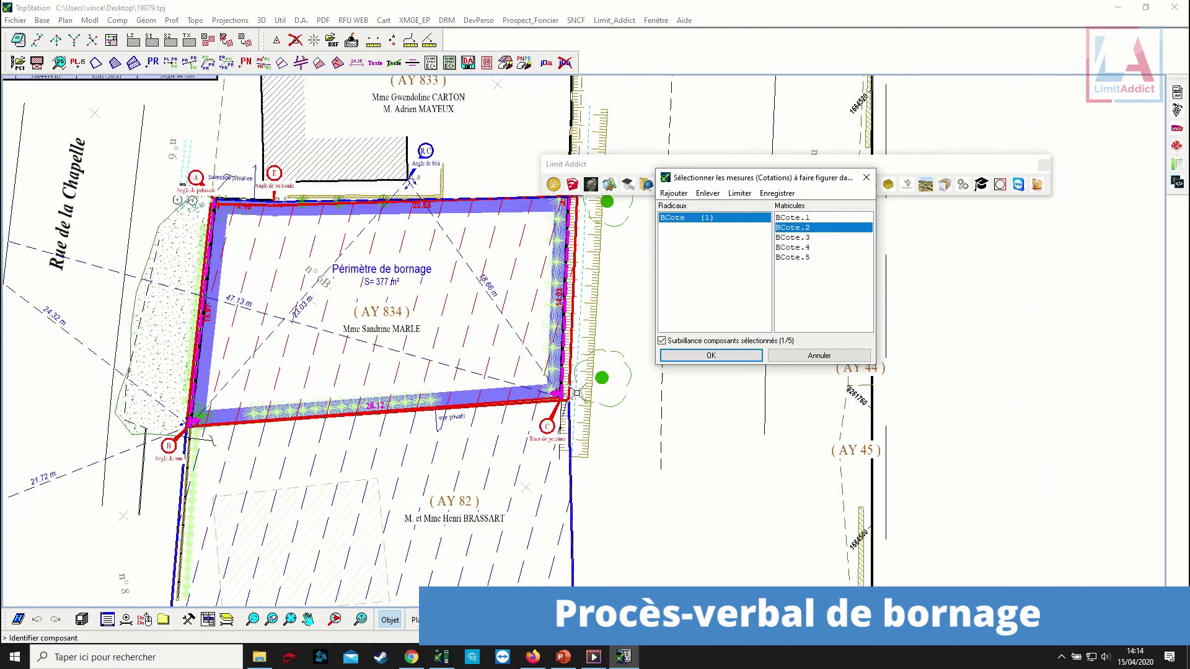
pyautogui.click(696, 351)
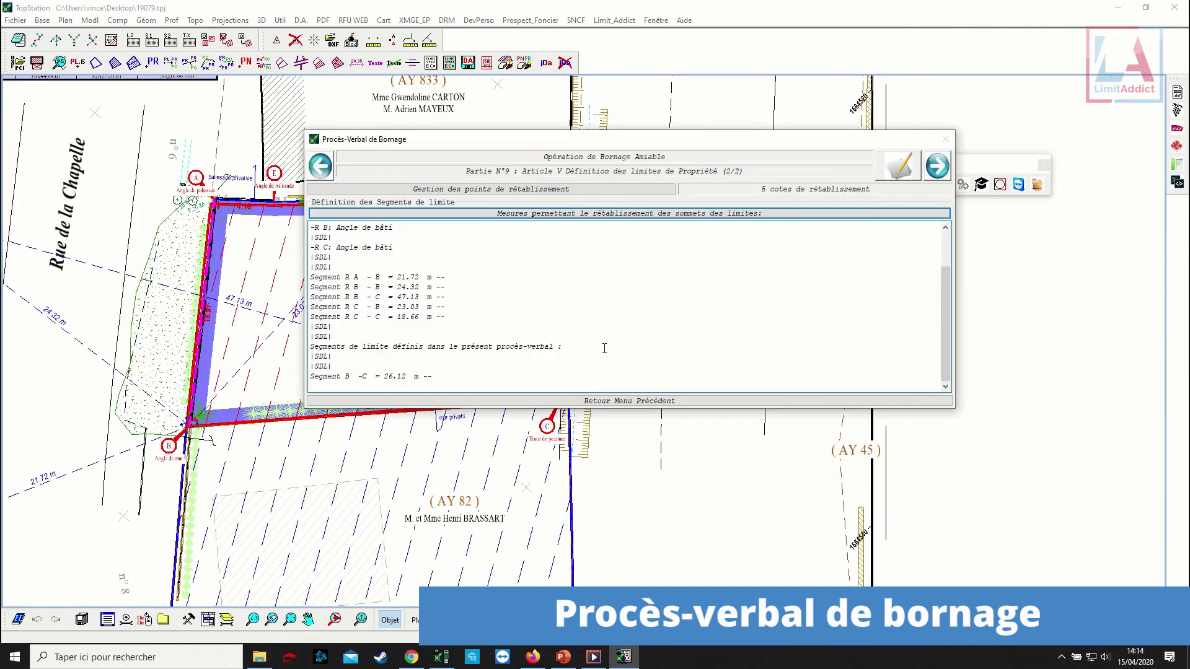
# In the finalisation part, insert "Néant." as additional observations and the text stating who bears the boundary survey costs.
pyautogui.click(937, 166)
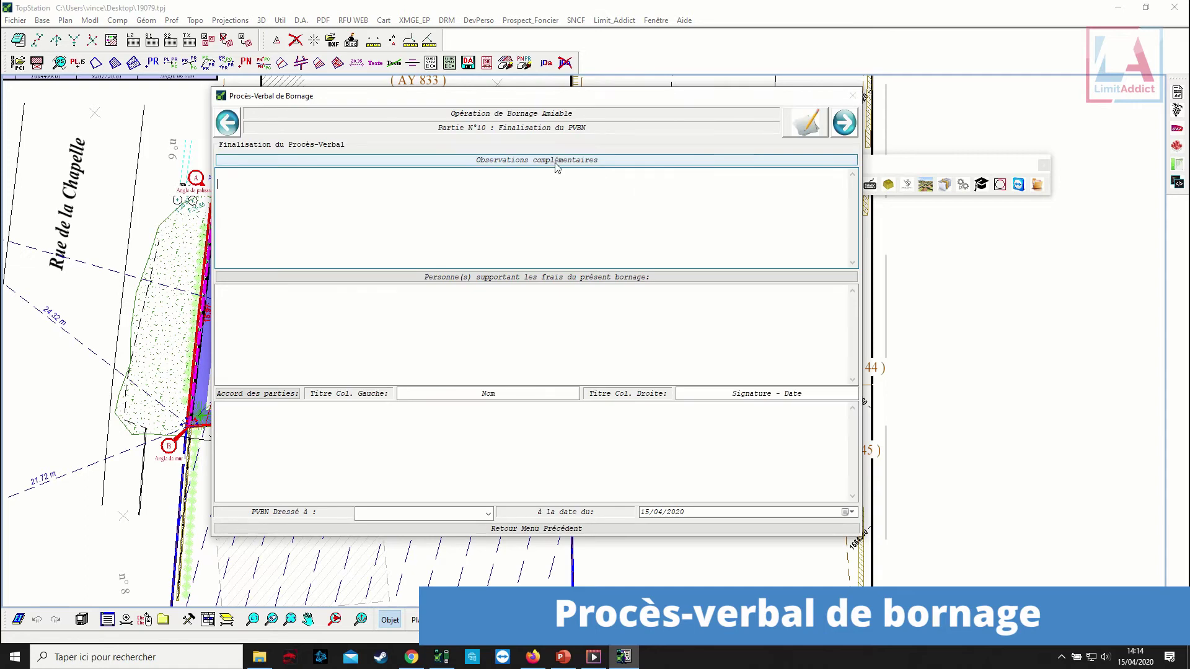
pyautogui.click(557, 166)
pyautogui.click(561, 197)
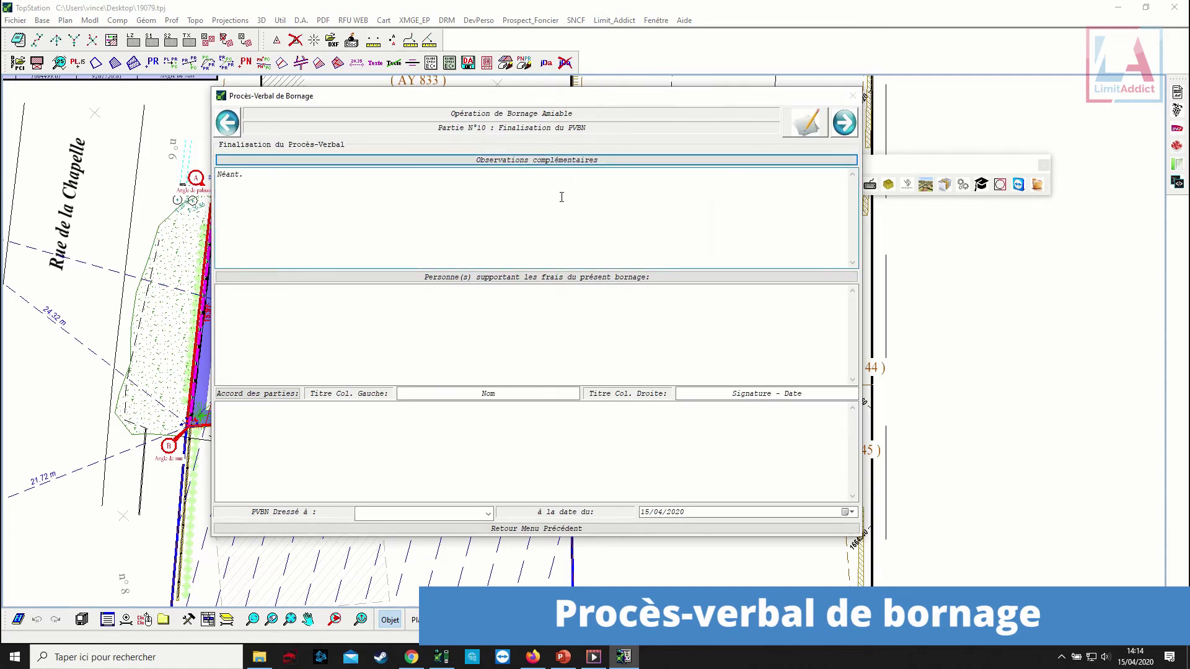
pyautogui.click(495, 277)
pyautogui.click(545, 294)
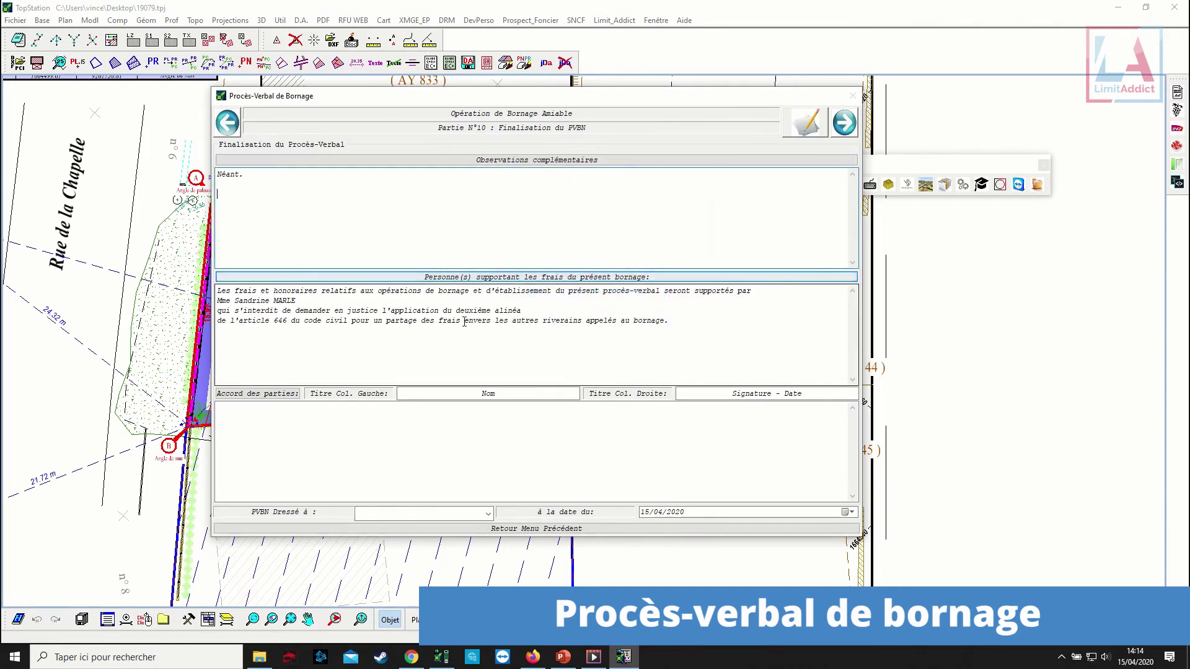
# Generate the parties' agreement with its signature table and set the place of drafting to Calais.
pyautogui.click(442, 393)
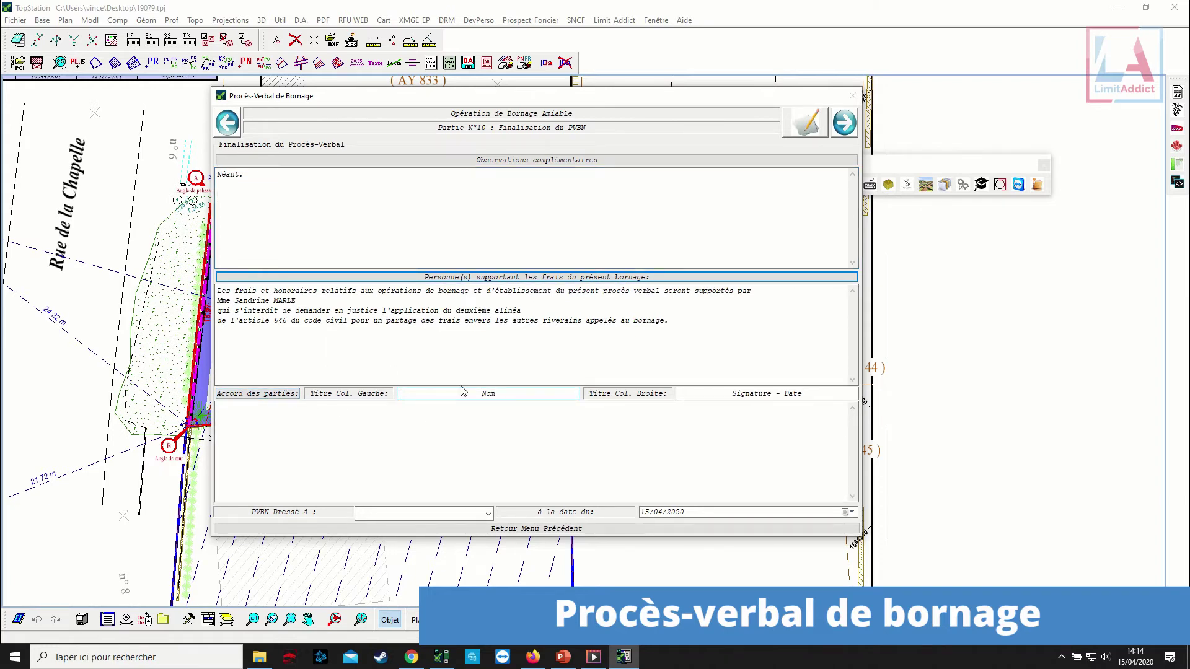
pyautogui.click(272, 394)
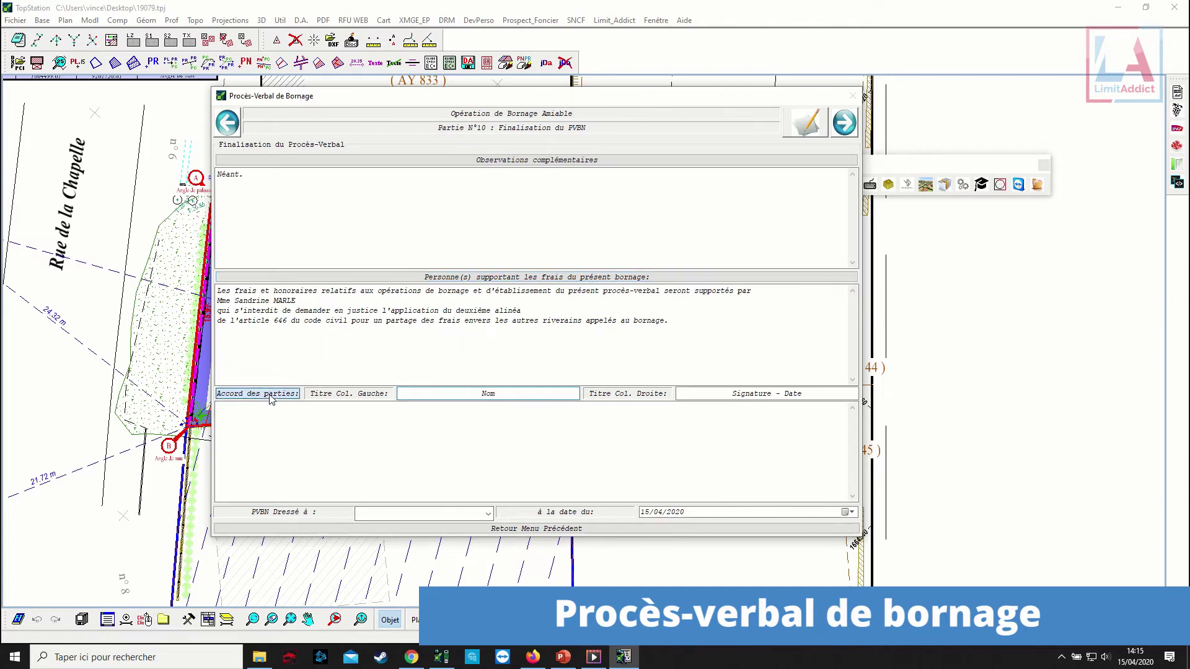
pyautogui.click(281, 413)
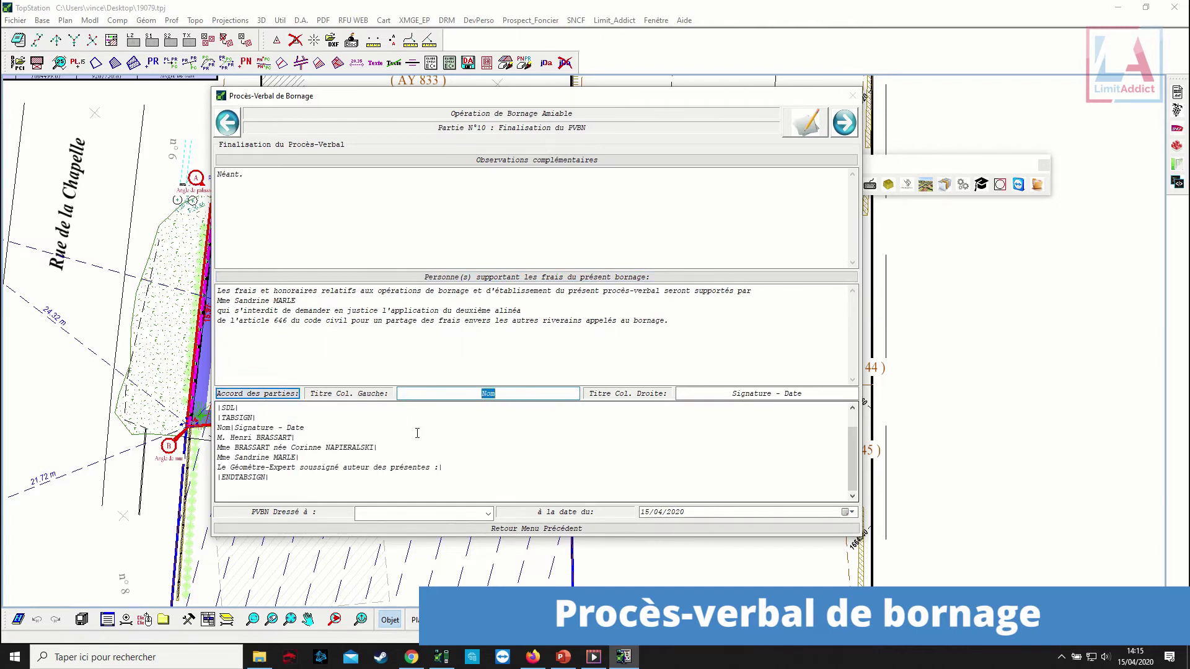
pyautogui.click(488, 513)
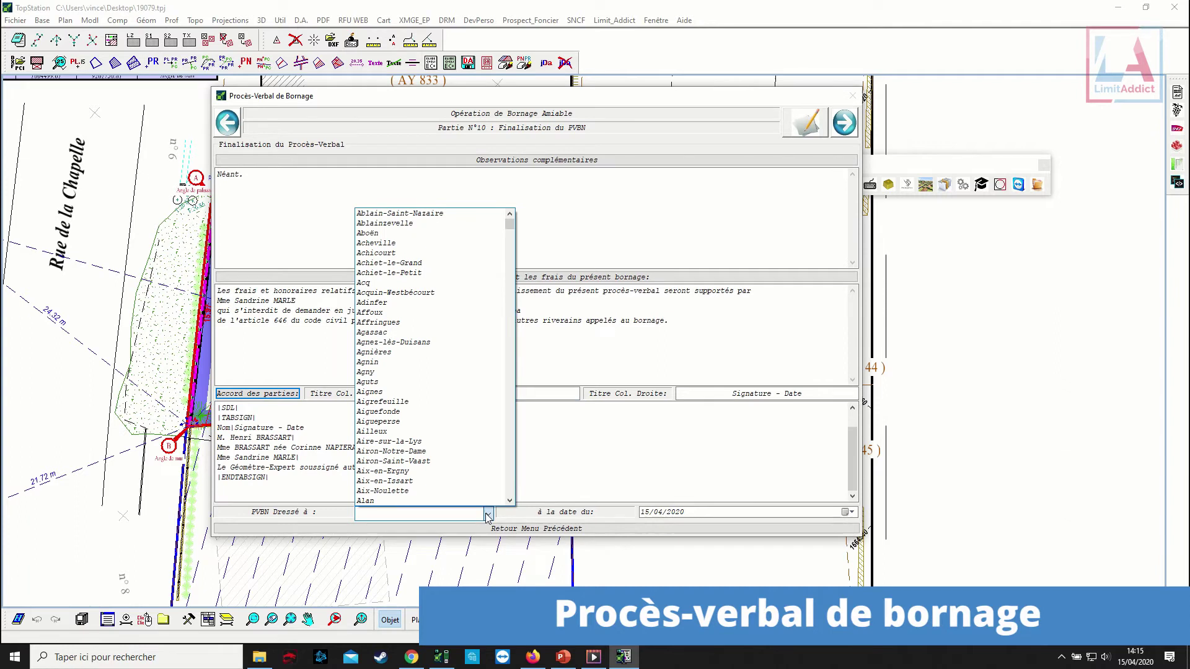
pyautogui.write('cal')
pyautogui.click(414, 215)
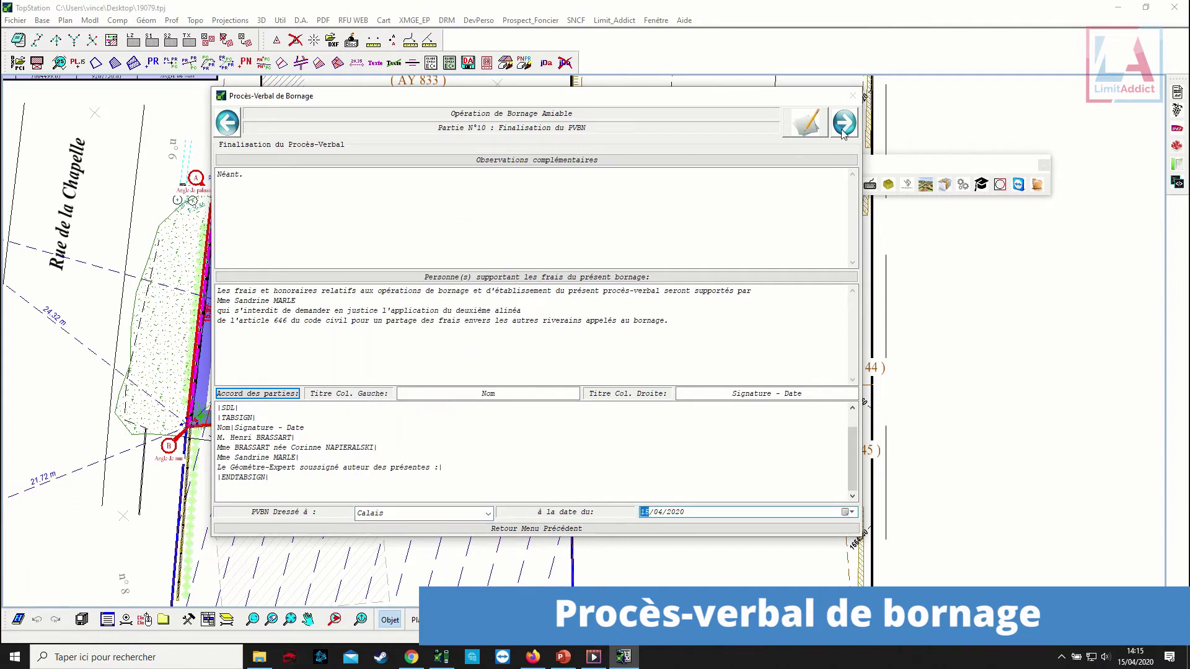
# Proceed to the document export part and choose the Limit Addict templates instead of a custom template.
pyautogui.click(842, 124)
pyautogui.moveTo(308, 180); pyautogui.dragTo(618, 181)
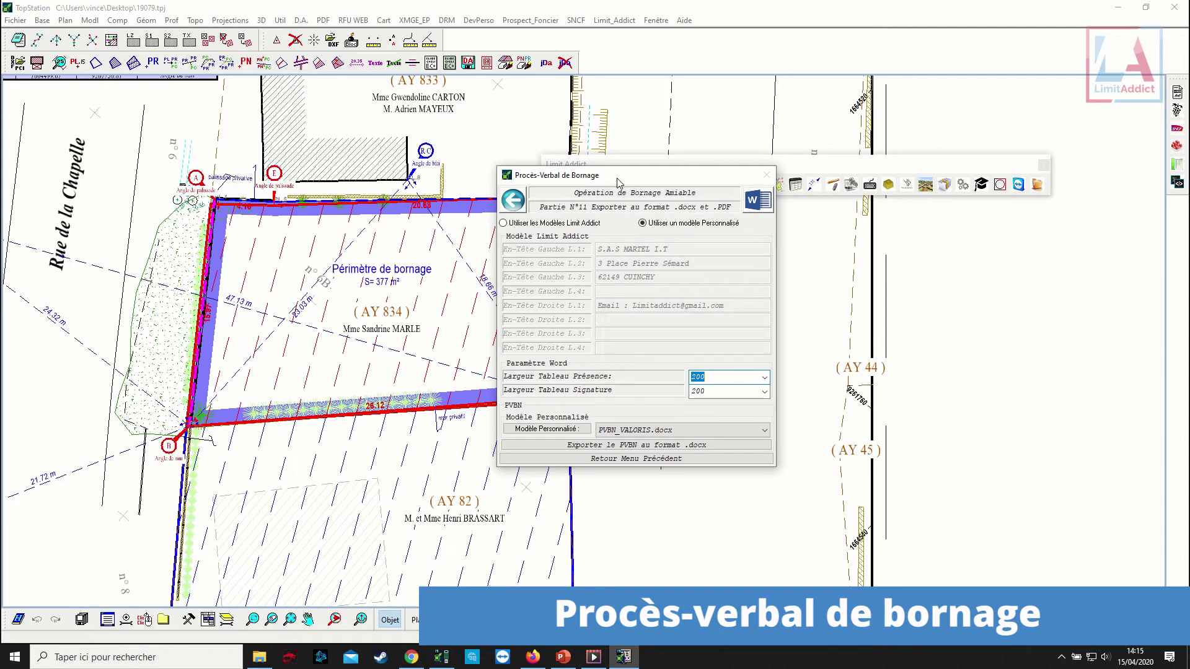
pyautogui.click(712, 429)
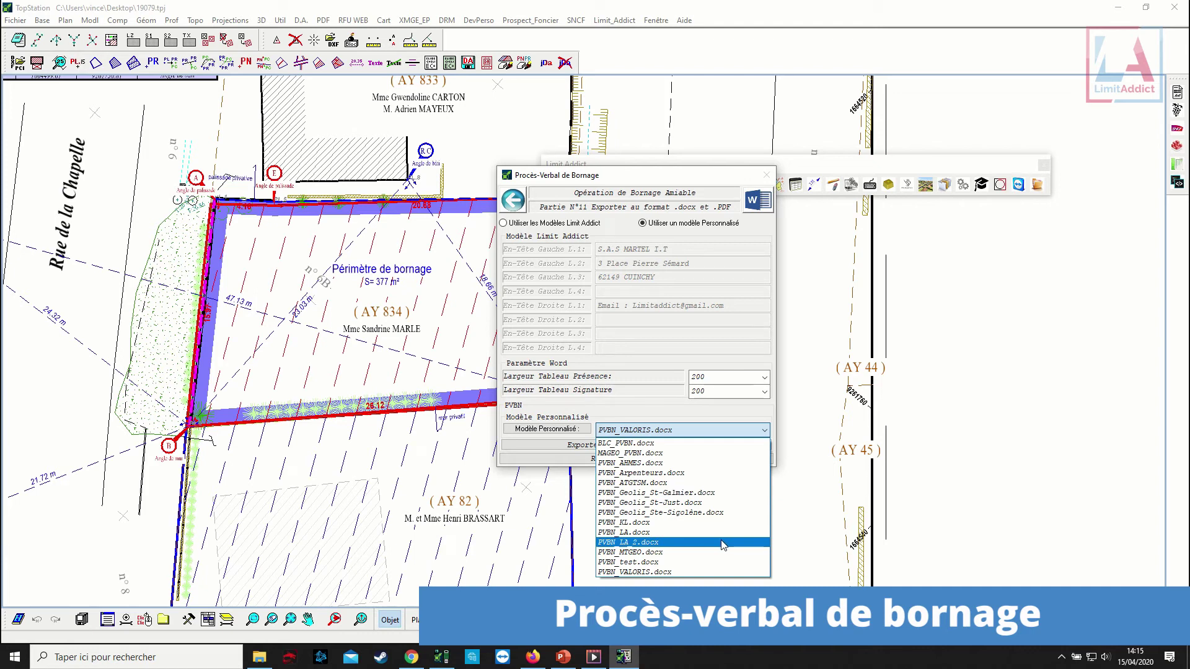
pyautogui.click(562, 223)
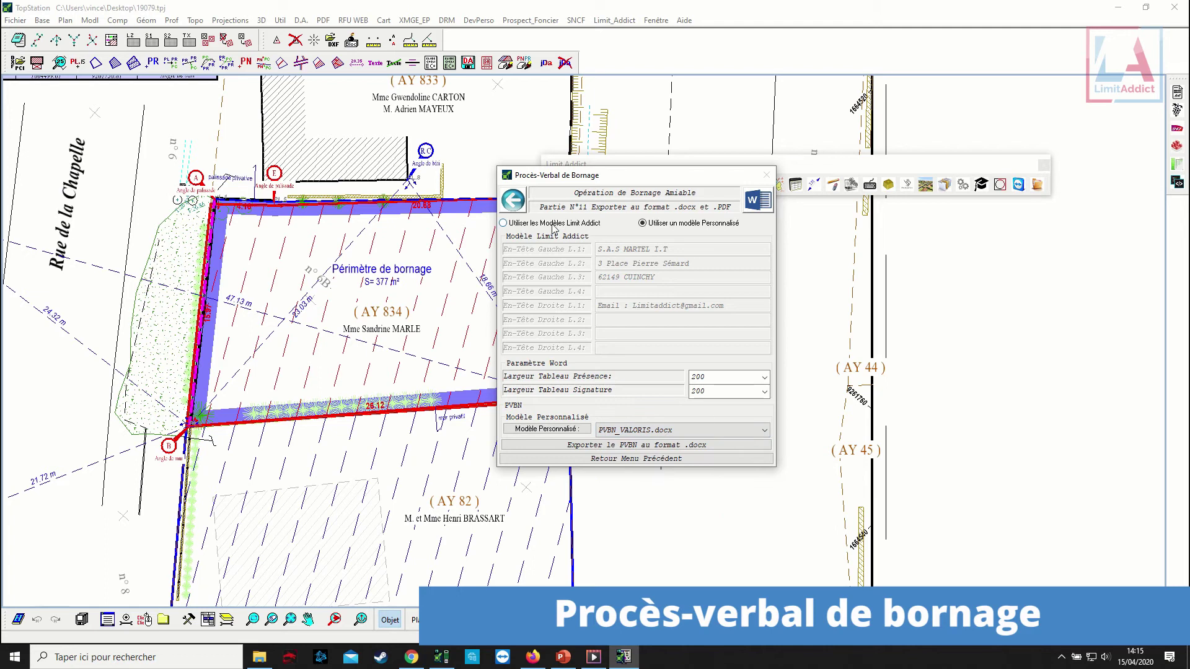
pyautogui.click(553, 225)
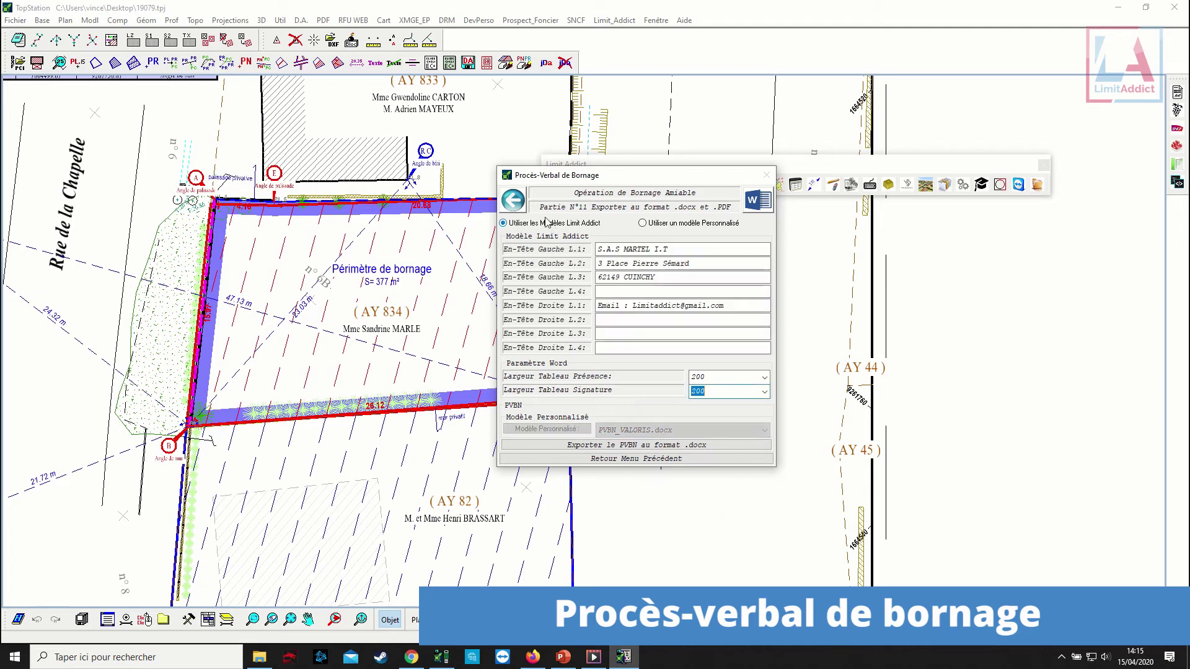
# Export the procès-verbal in .docx format without PDF output, using the desktop as the export folder.
pyautogui.click(660, 446)
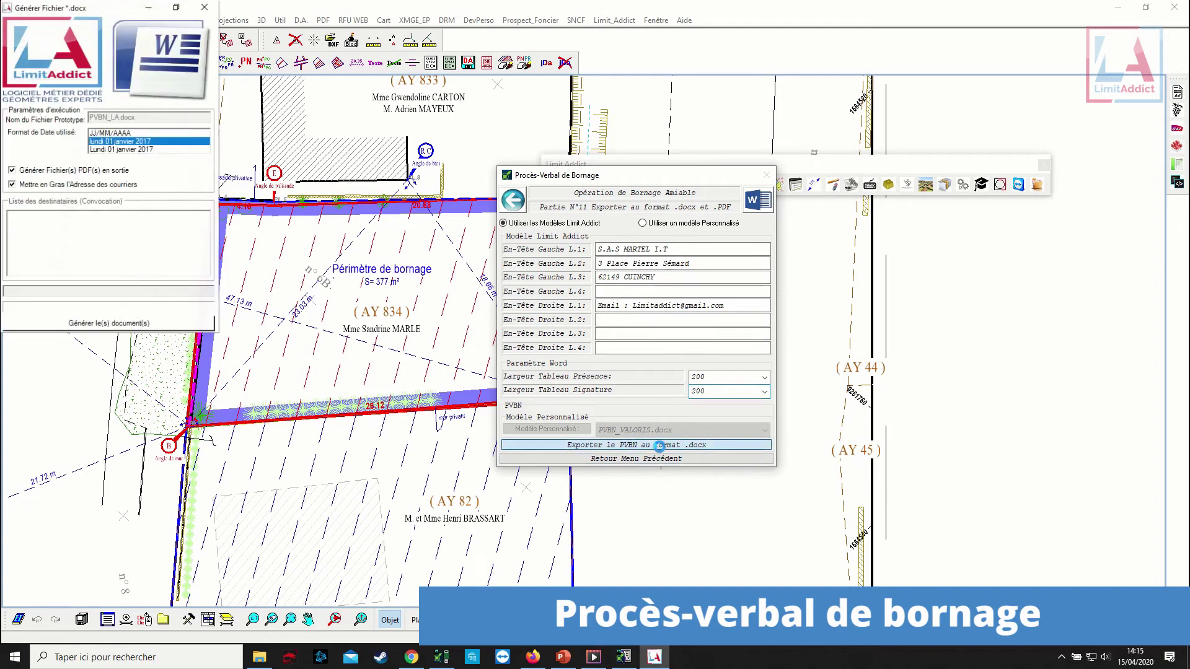
pyautogui.click(115, 323)
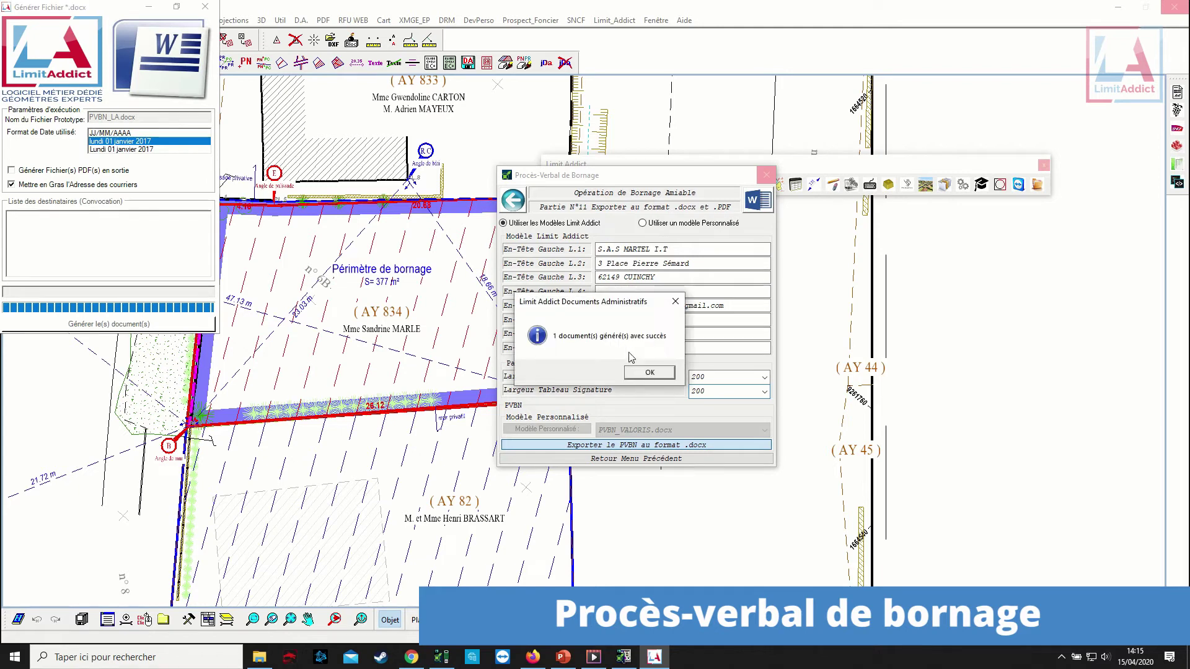
pyautogui.click(648, 372)
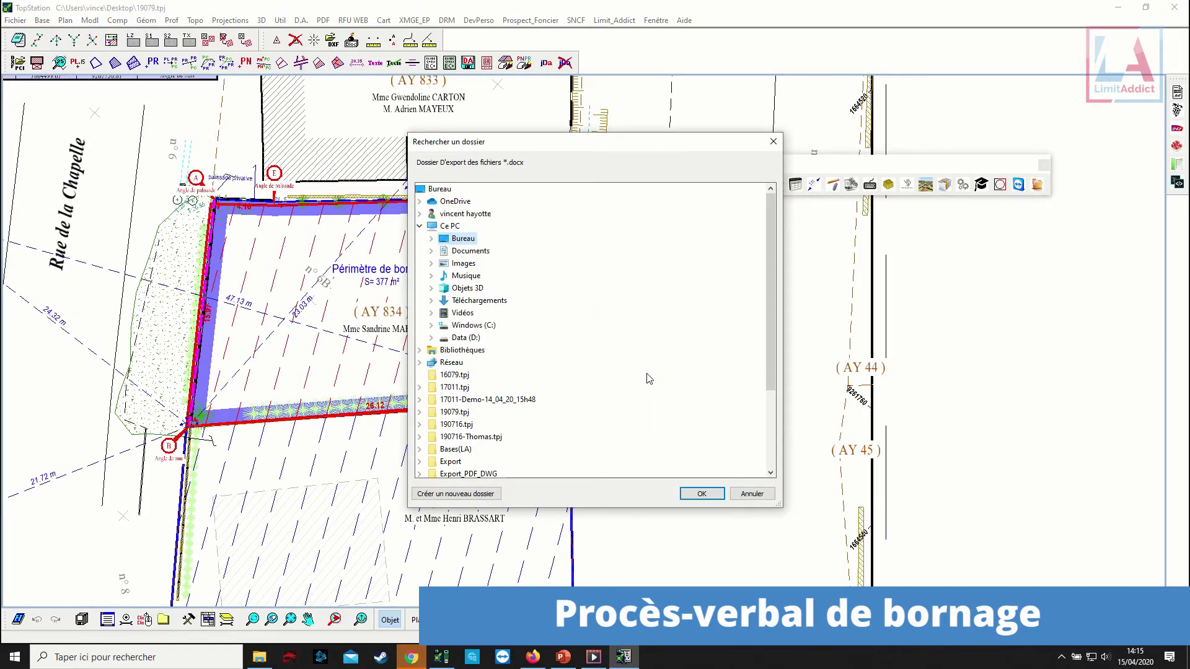
pyautogui.click(704, 494)
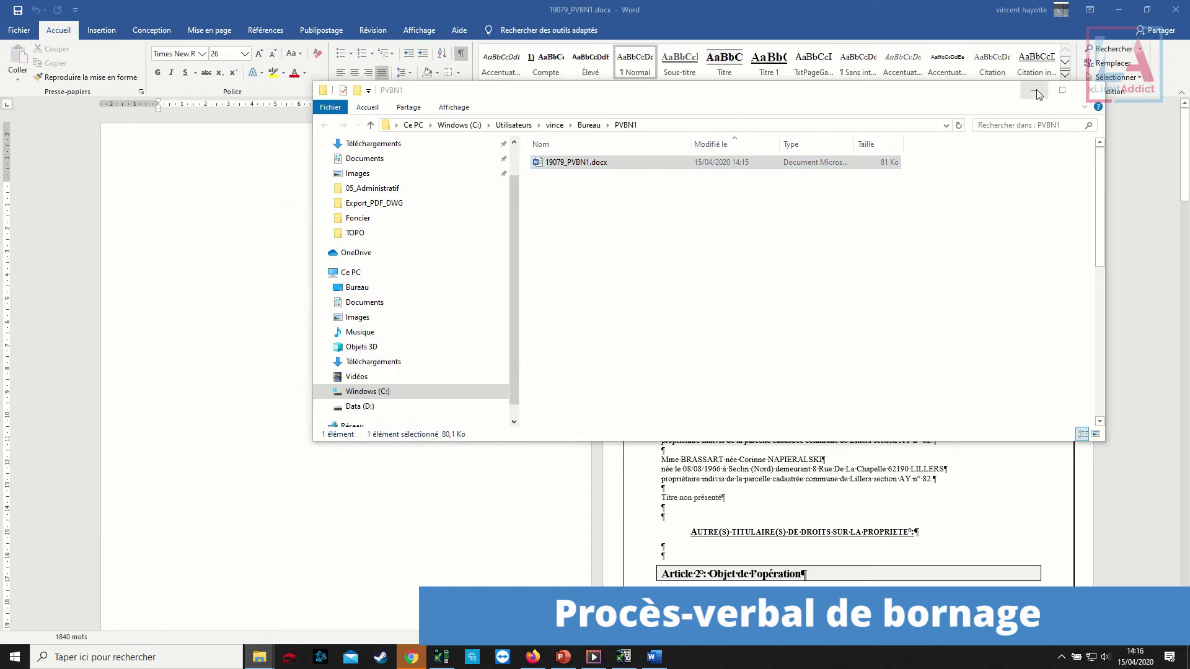
# Minimize the export folder window and review the cover page and the designation of parties and parcels in the exported procès-verbal.
pyautogui.click(1035, 90)
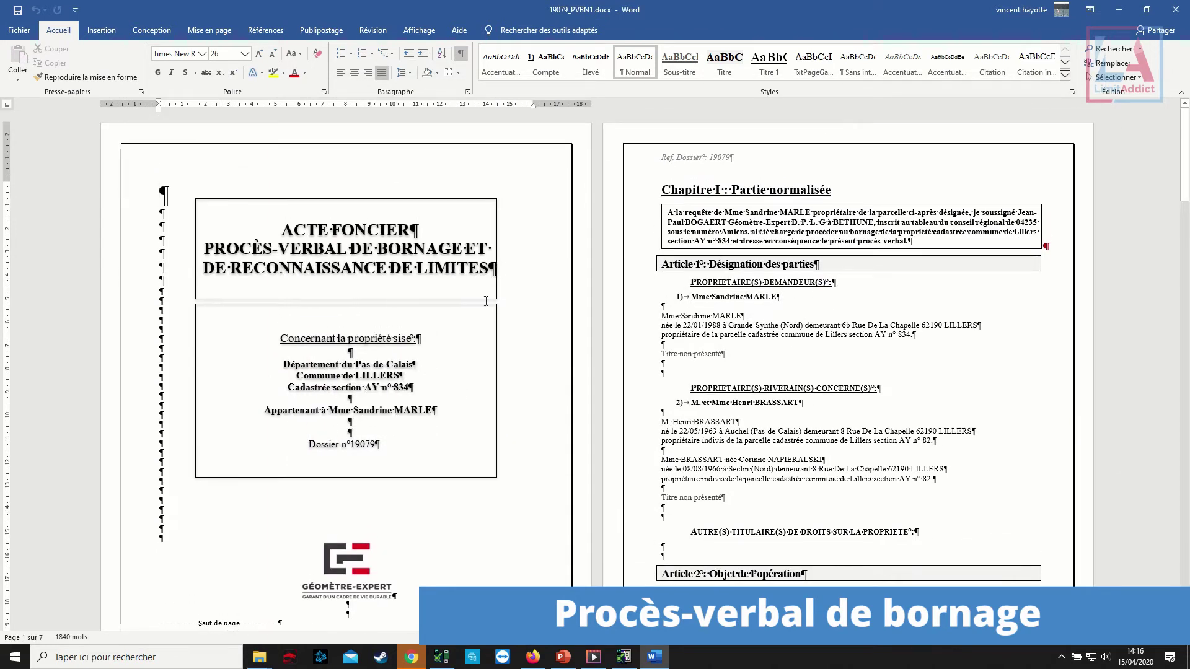
pyautogui.scroll(-3, 486, 301)
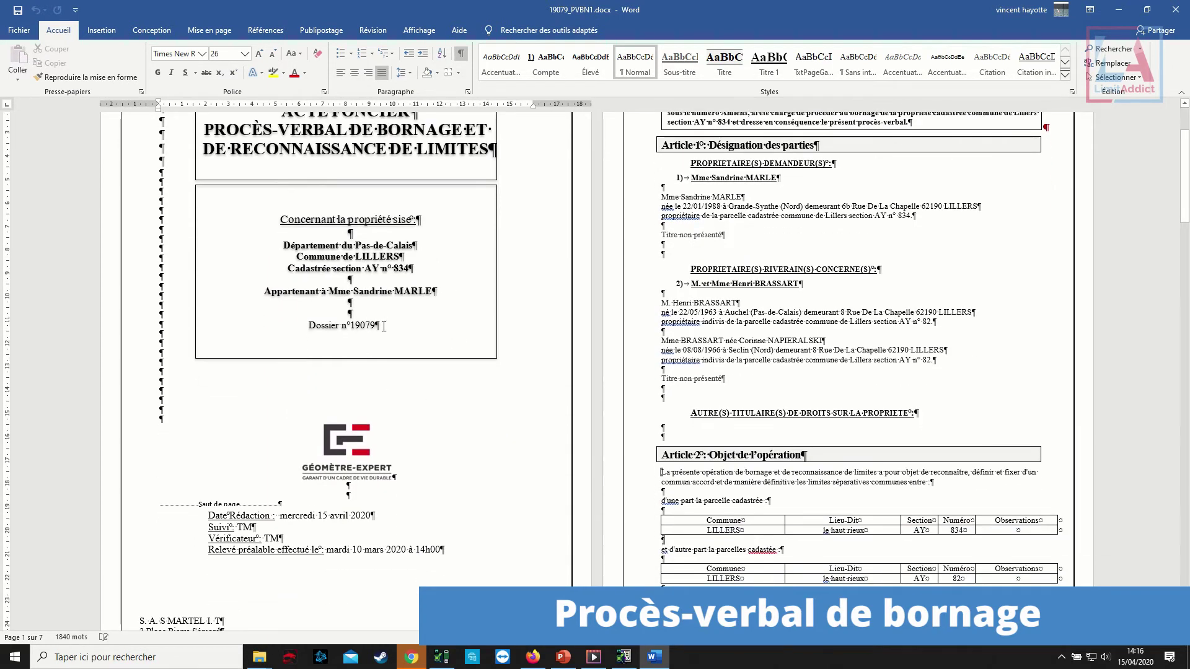
pyautogui.scroll(-2, 329, 476)
pyautogui.scroll(3, 330, 476)
pyautogui.scroll(-2, 785, 267)
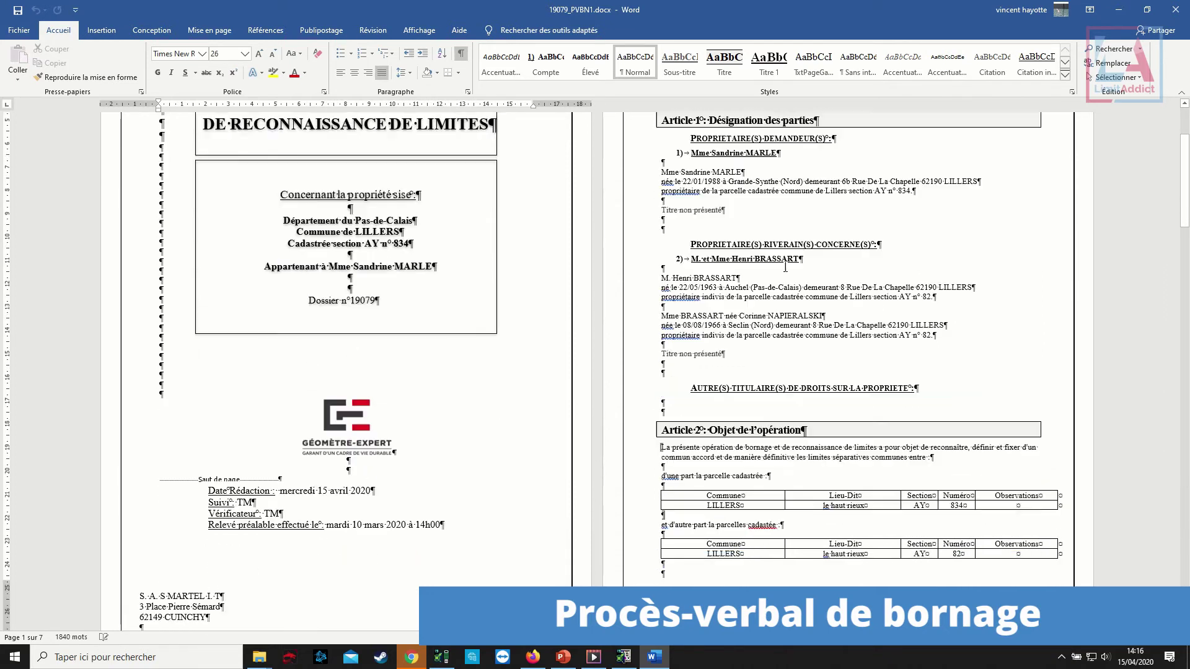
pyautogui.scroll(-2, 786, 267)
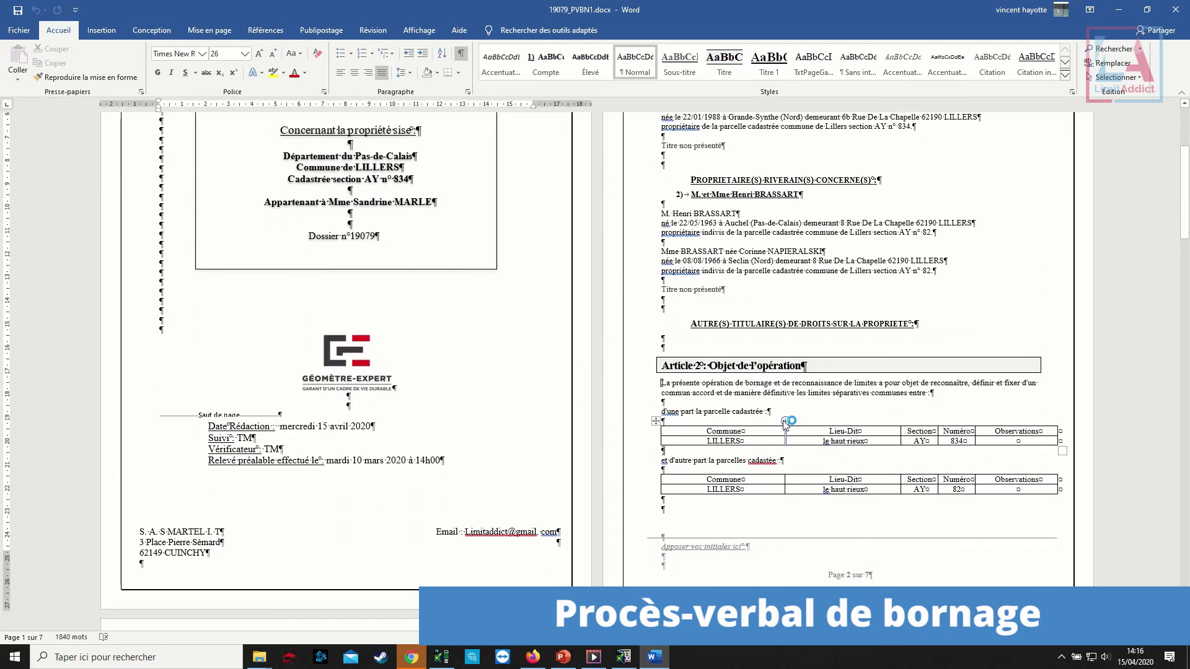
pyautogui.scroll(-1, 782, 422)
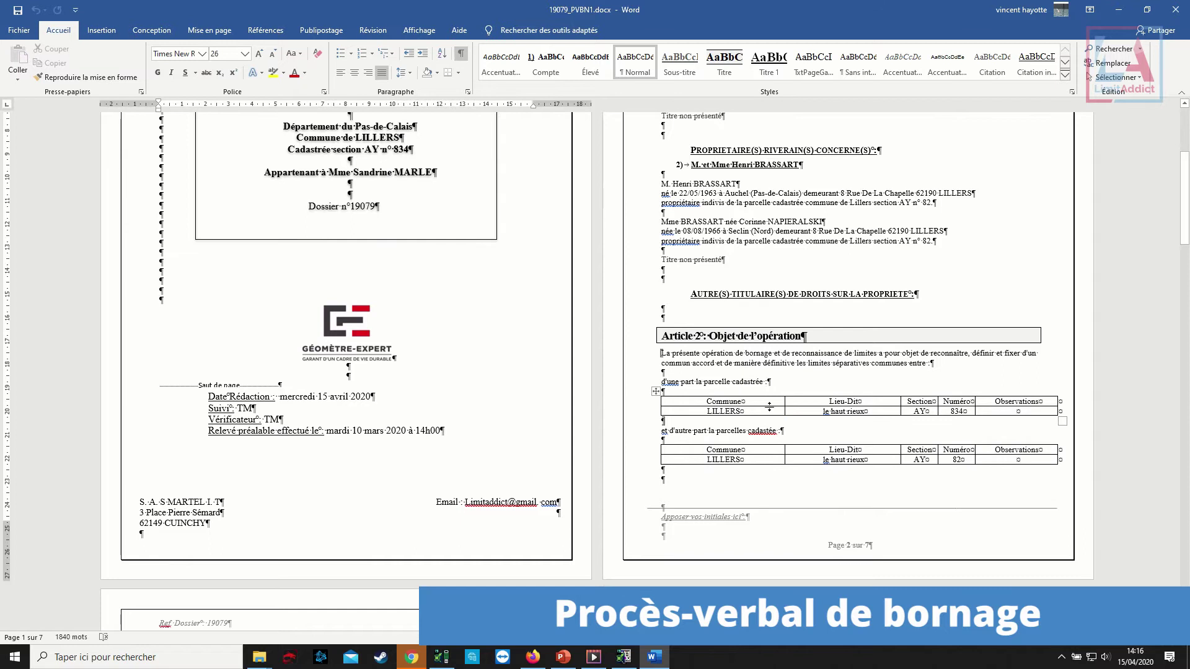
# Examine the expertise chapter: attendance table, analysed documents, boundary vertex coordinates, segment distances and the tie measurements for re-establishing the vertices.
pyautogui.scroll(-9, 769, 407)
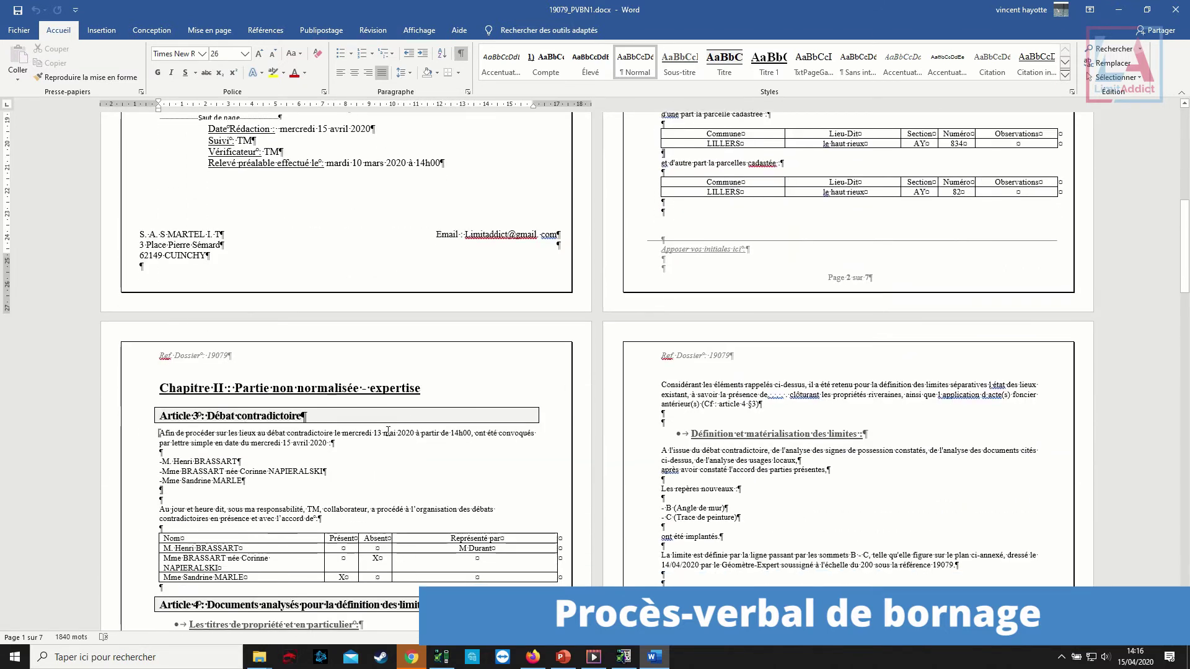
pyautogui.scroll(-5, 388, 430)
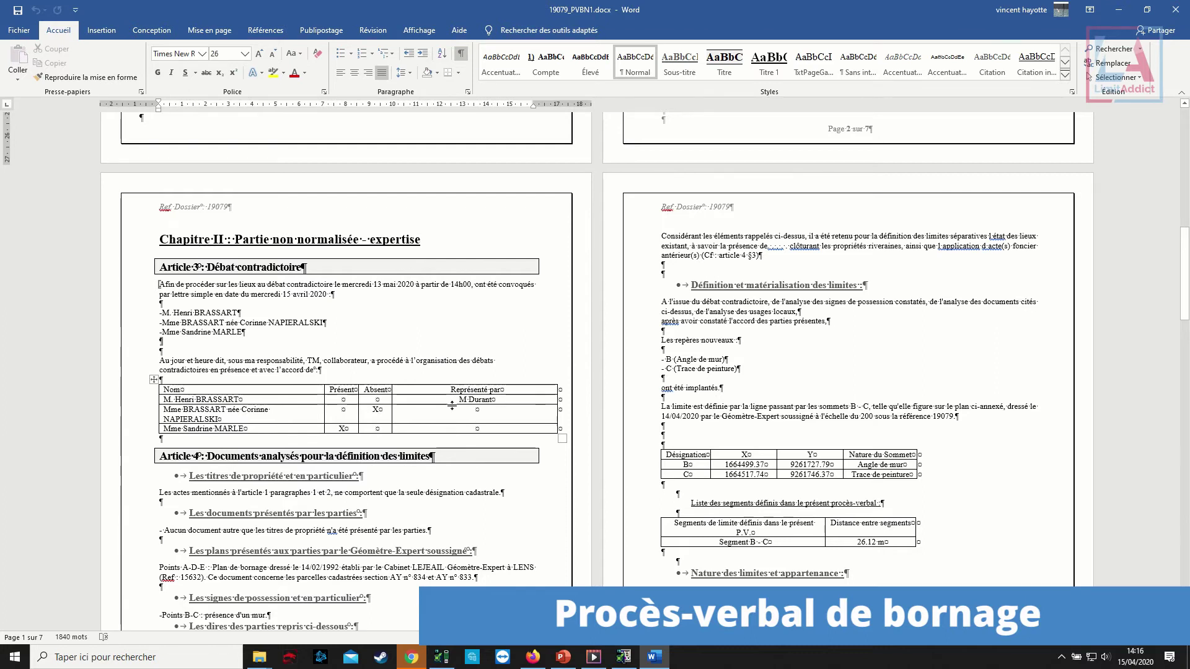
pyautogui.scroll(-9, 452, 404)
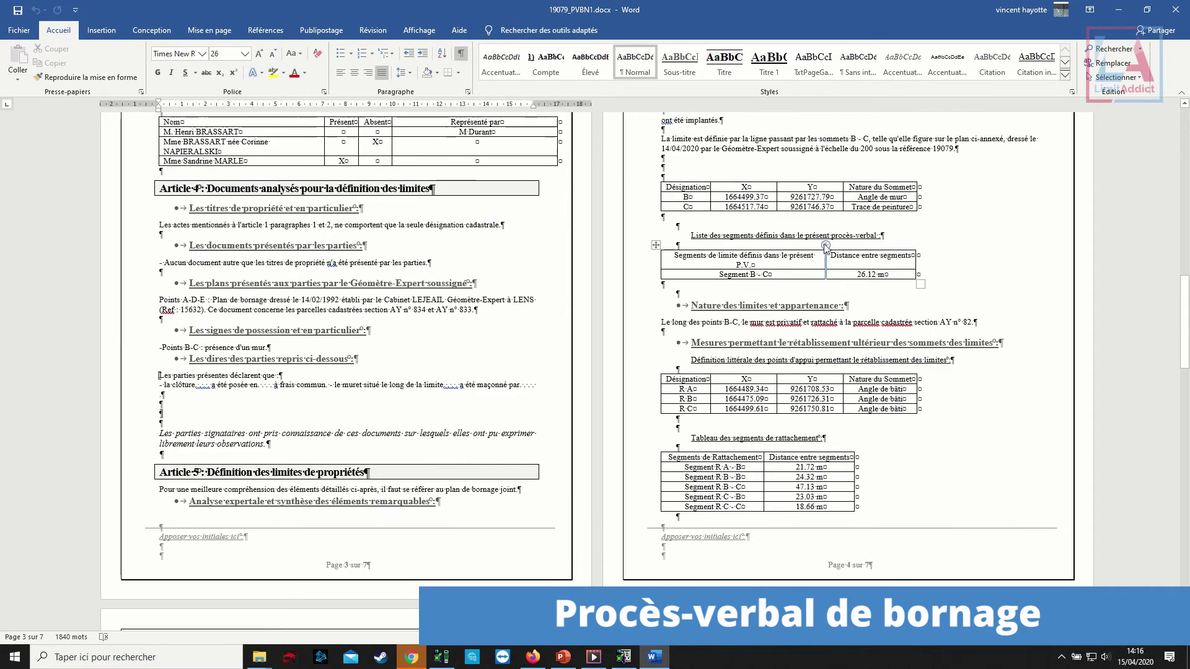
pyautogui.scroll(2, 825, 247)
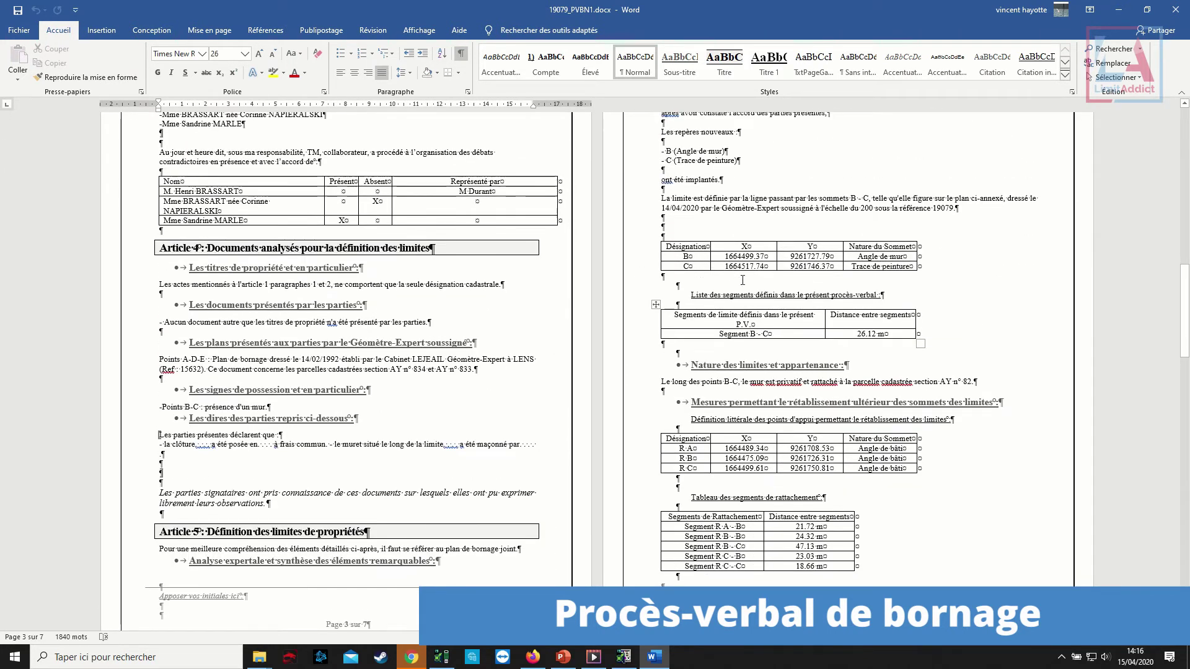
pyautogui.scroll(-1, 738, 285)
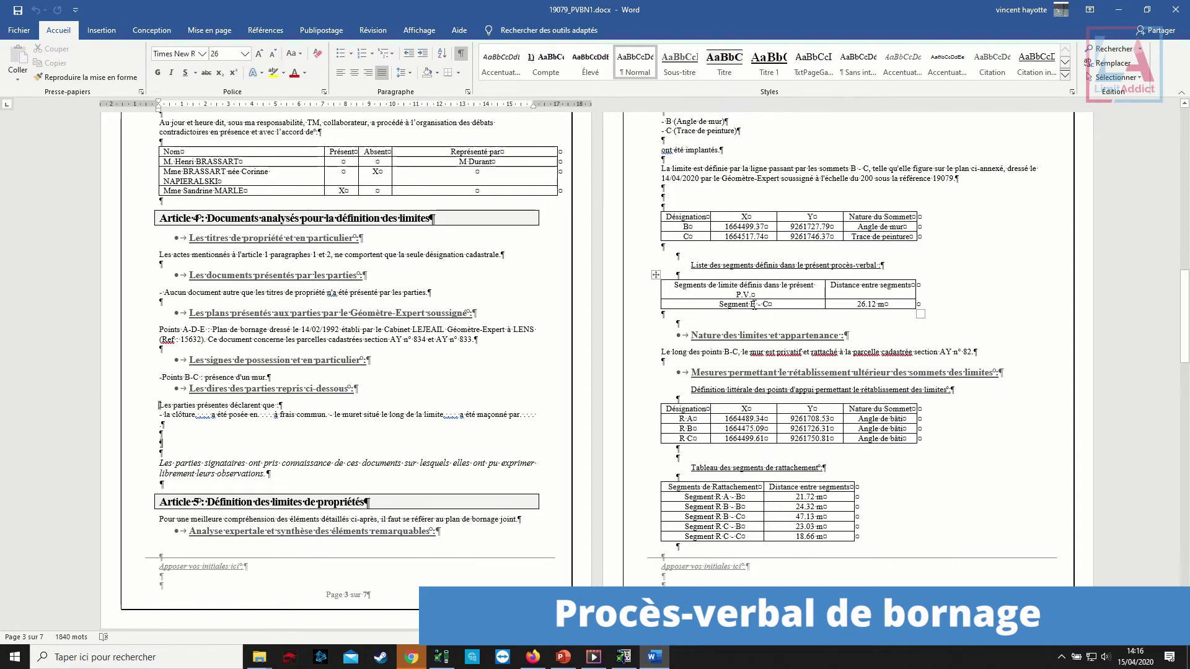
pyautogui.scroll(-4, 762, 304)
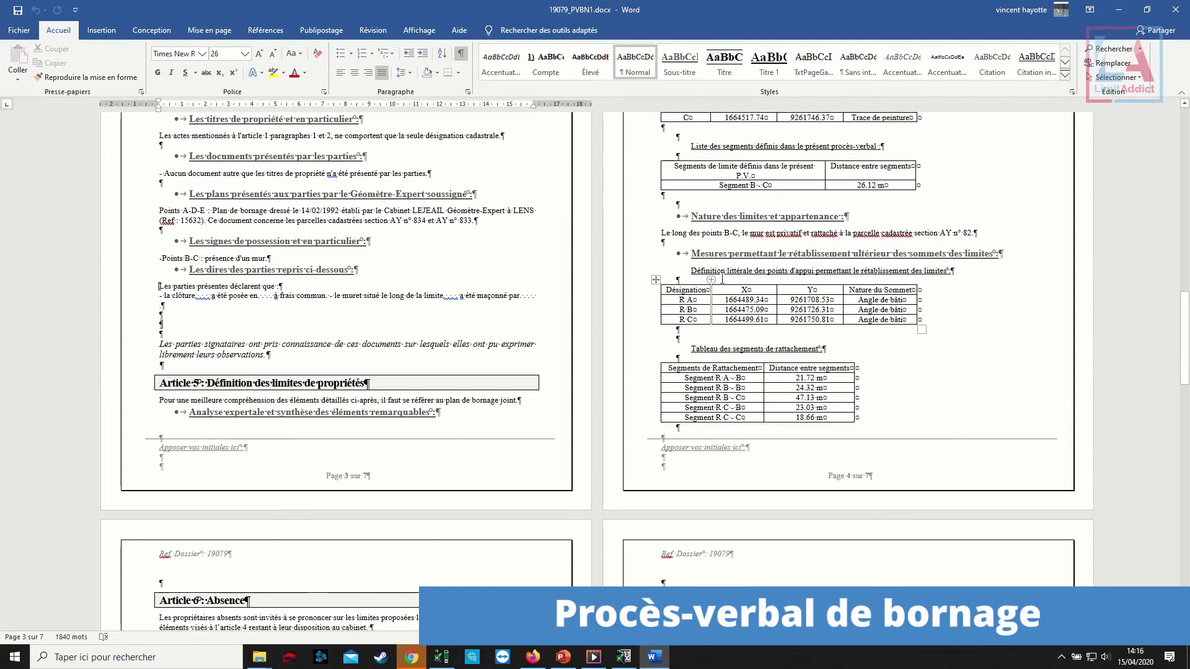
pyautogui.scroll(-3, 720, 302)
pyautogui.scroll(3, 723, 303)
pyautogui.scroll(-3, 724, 304)
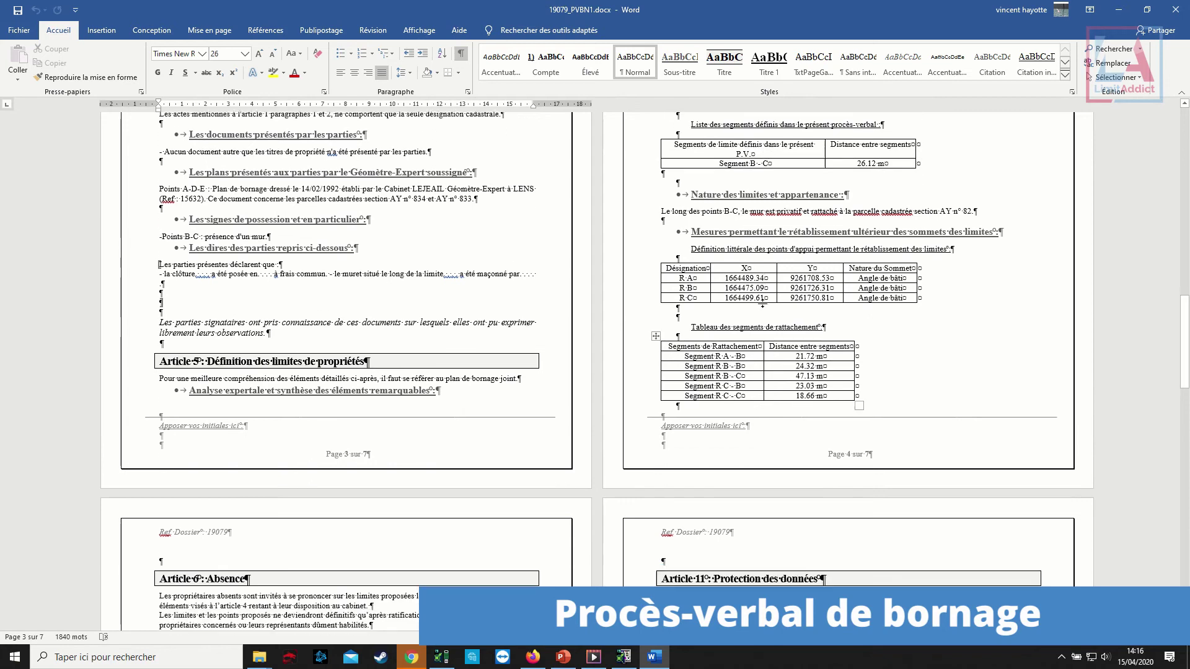
# Check the remaining articles from Absence to Clauses générales and the parties' agreement signature table, and return to the opening pages.
pyautogui.scroll(-5, 724, 302)
pyautogui.scroll(-20, 400, 397)
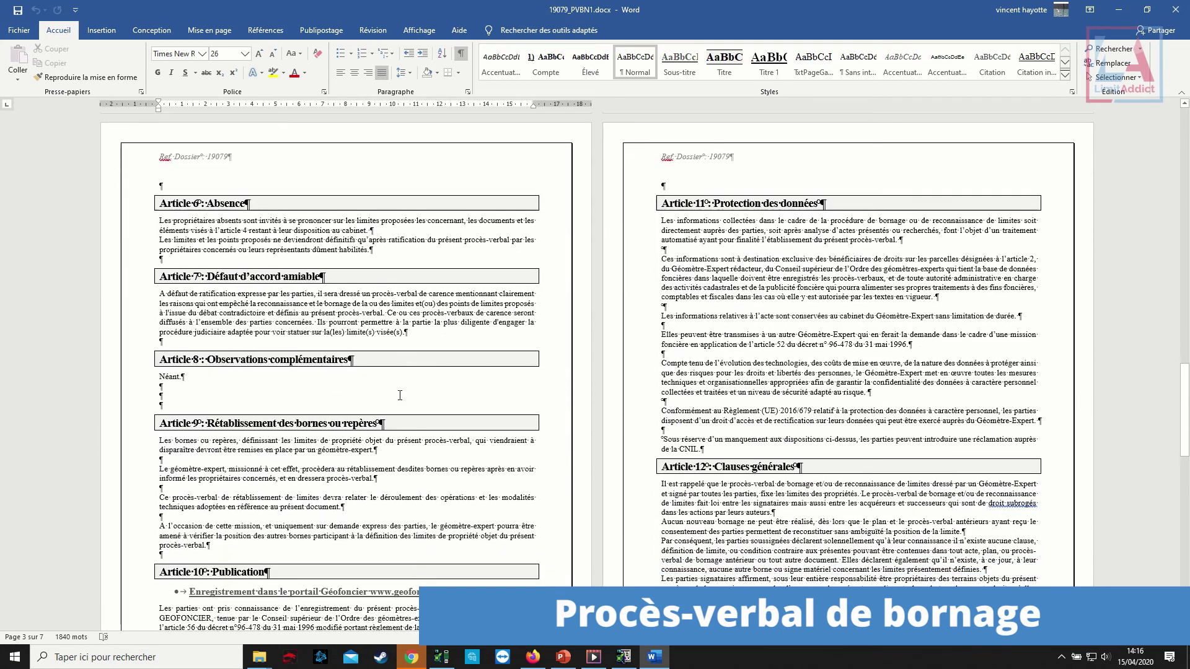
pyautogui.scroll(-10, 400, 396)
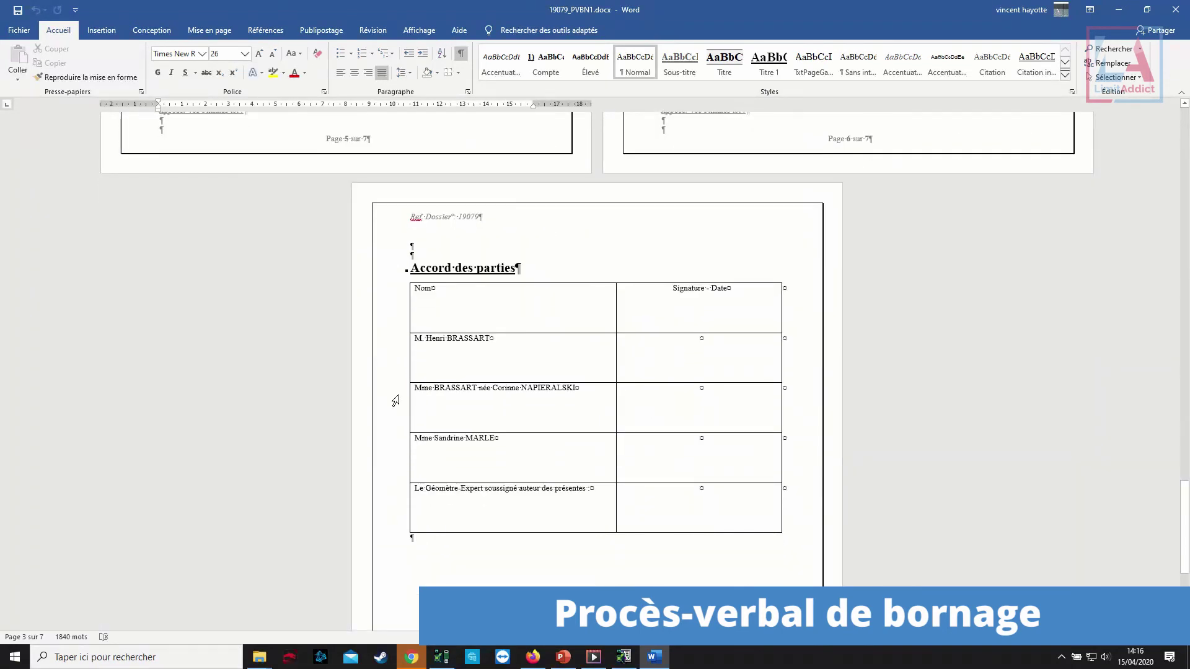
pyautogui.scroll(12, 399, 396)
pyautogui.scroll(20, 400, 395)
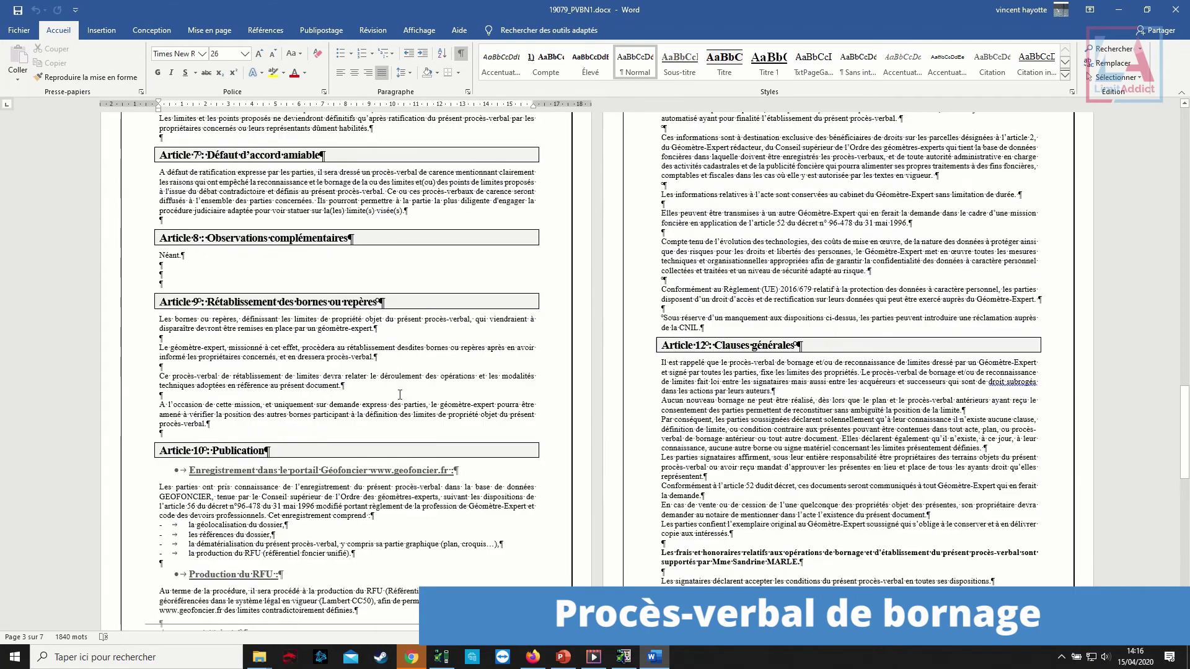
pyautogui.scroll(20, 400, 395)
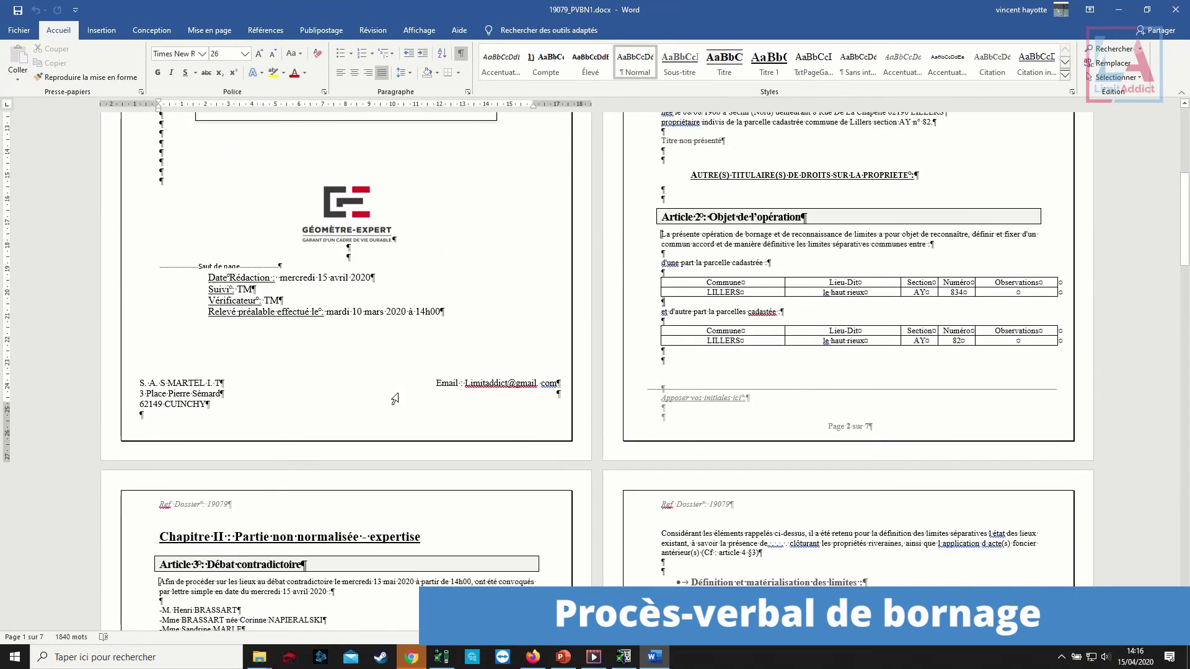
# Review the boundary report's layout from the cover page through Article 11, checking where Article 5 falls on the page.
pyautogui.scroll(7, 395, 400)
pyautogui.scroll(7, 467, 382)
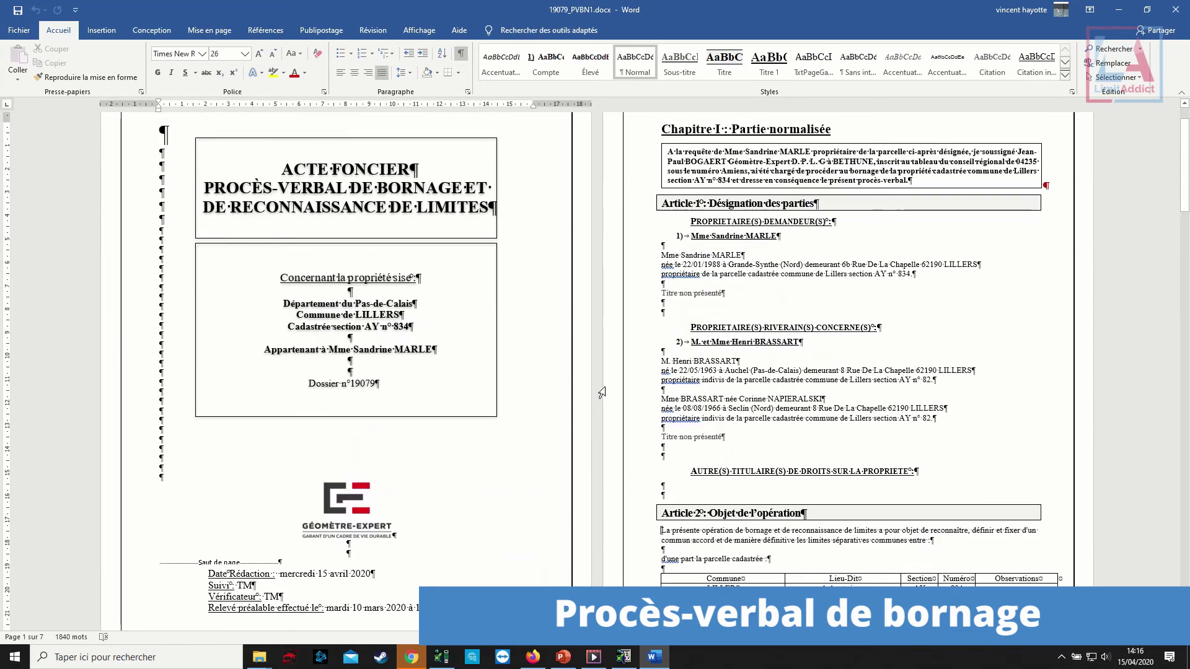
pyautogui.scroll(-20, 467, 387)
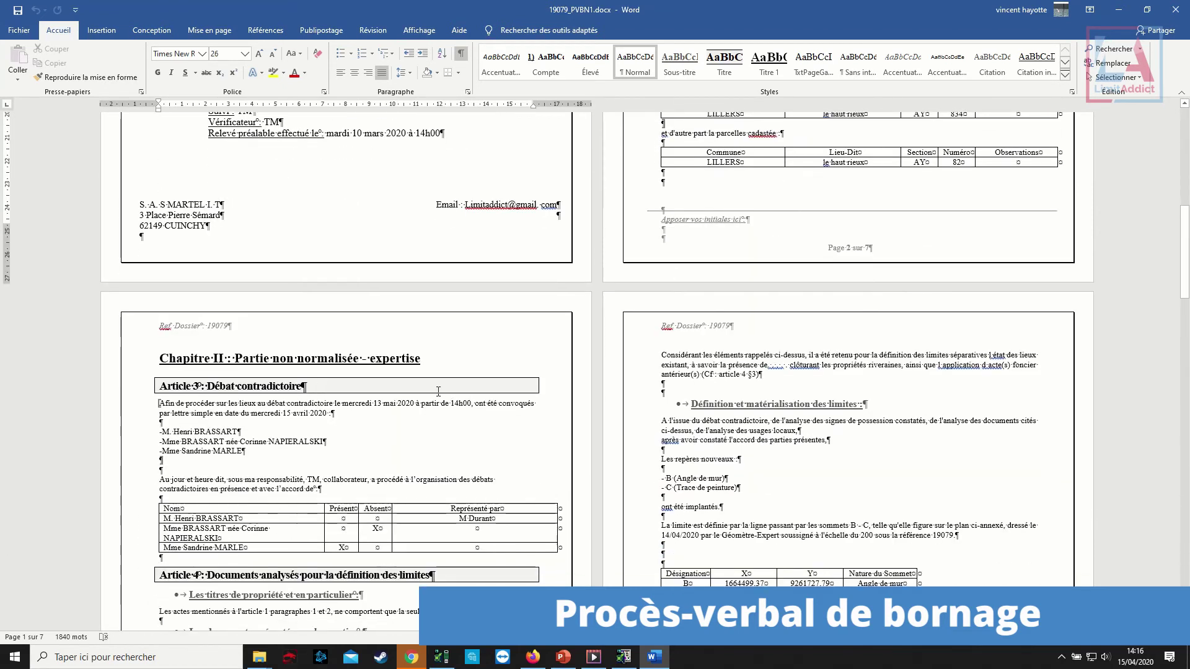
pyautogui.scroll(-1, 439, 392)
pyautogui.scroll(2, 465, 378)
pyautogui.scroll(-7, 508, 360)
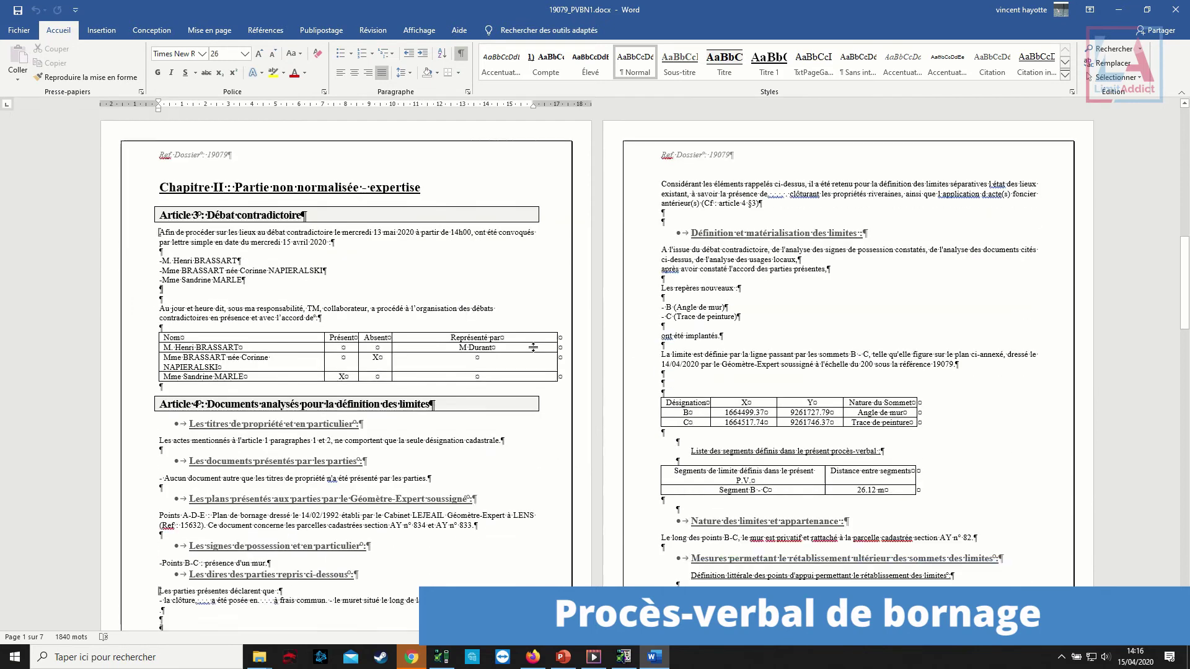
pyautogui.scroll(-17, 533, 347)
pyautogui.scroll(6, 588, 342)
pyautogui.scroll(-14, 642, 337)
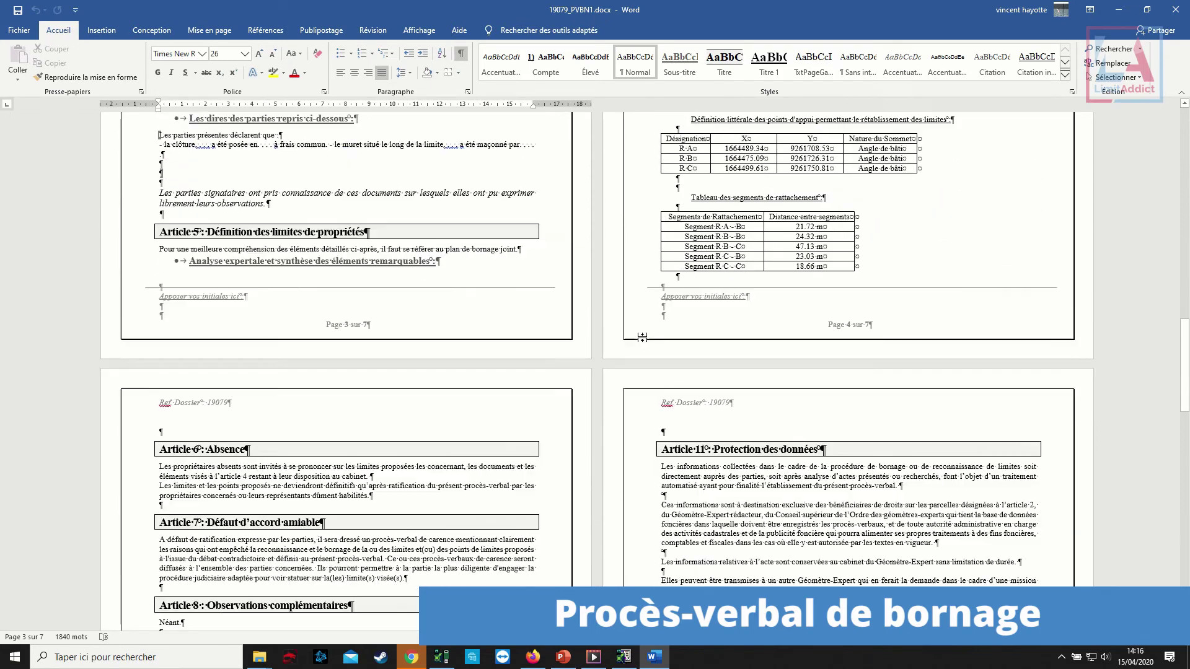
pyautogui.scroll(-5, 642, 337)
pyautogui.scroll(11, 162, 354)
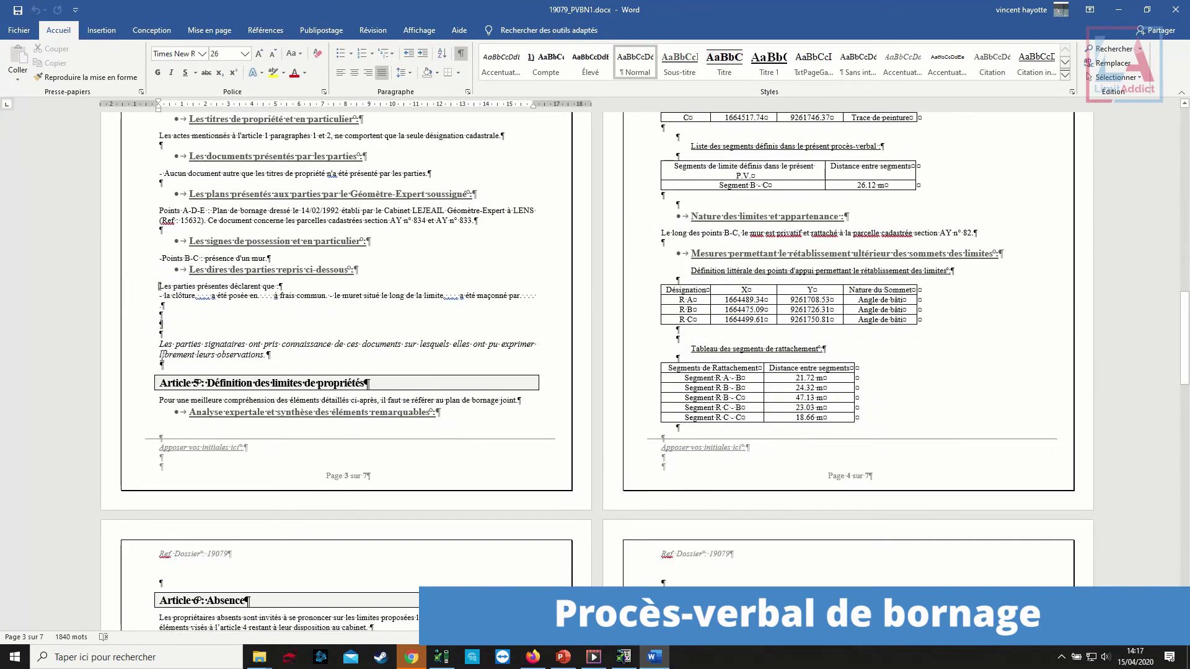
# Insert a page break before the Article 5 heading "Définition des limites de propriétés" and check the following pages.
pyautogui.click(101, 29)
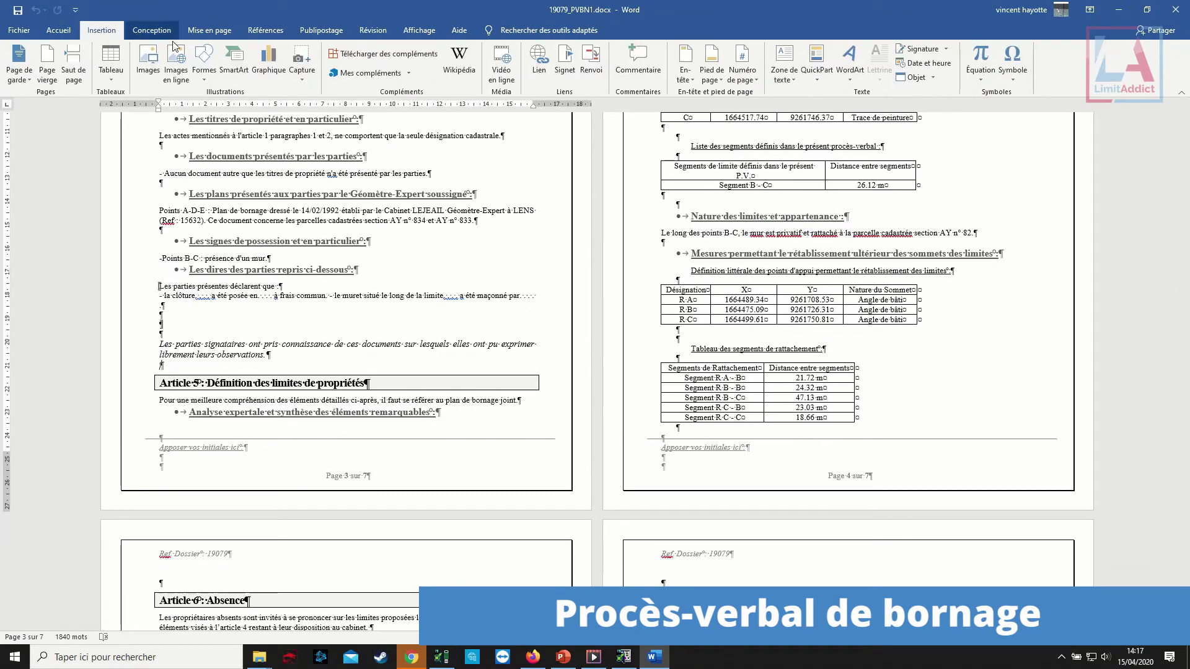
pyautogui.click(73, 70)
pyautogui.scroll(-8, 625, 378)
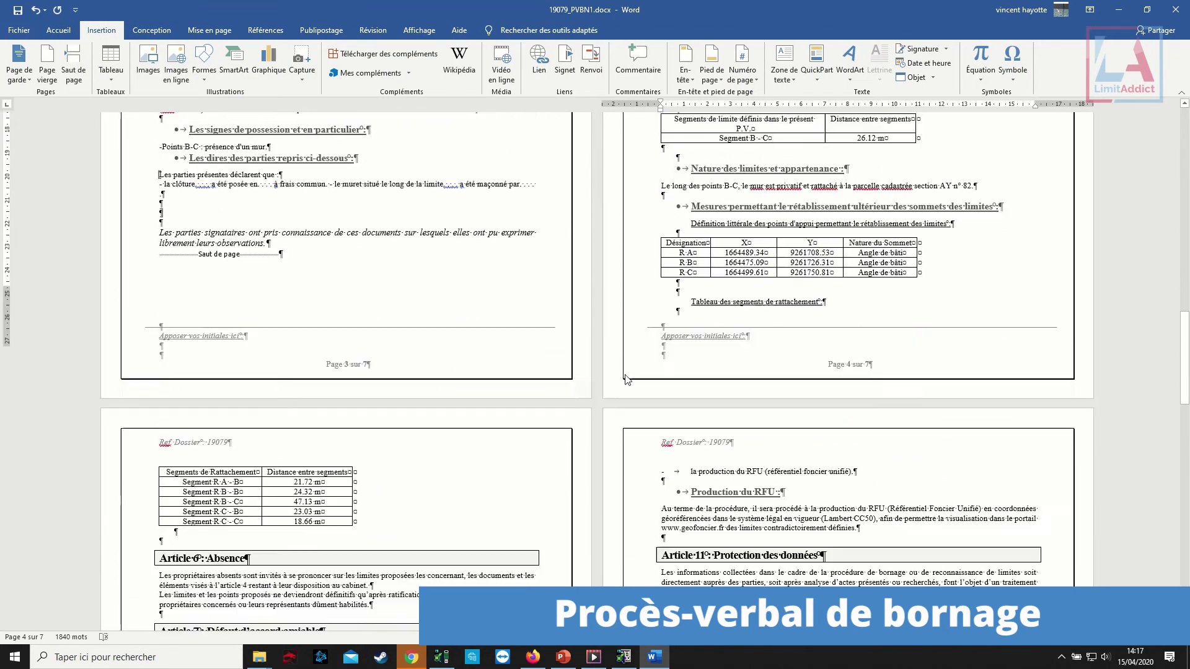
pyautogui.scroll(-5, 624, 379)
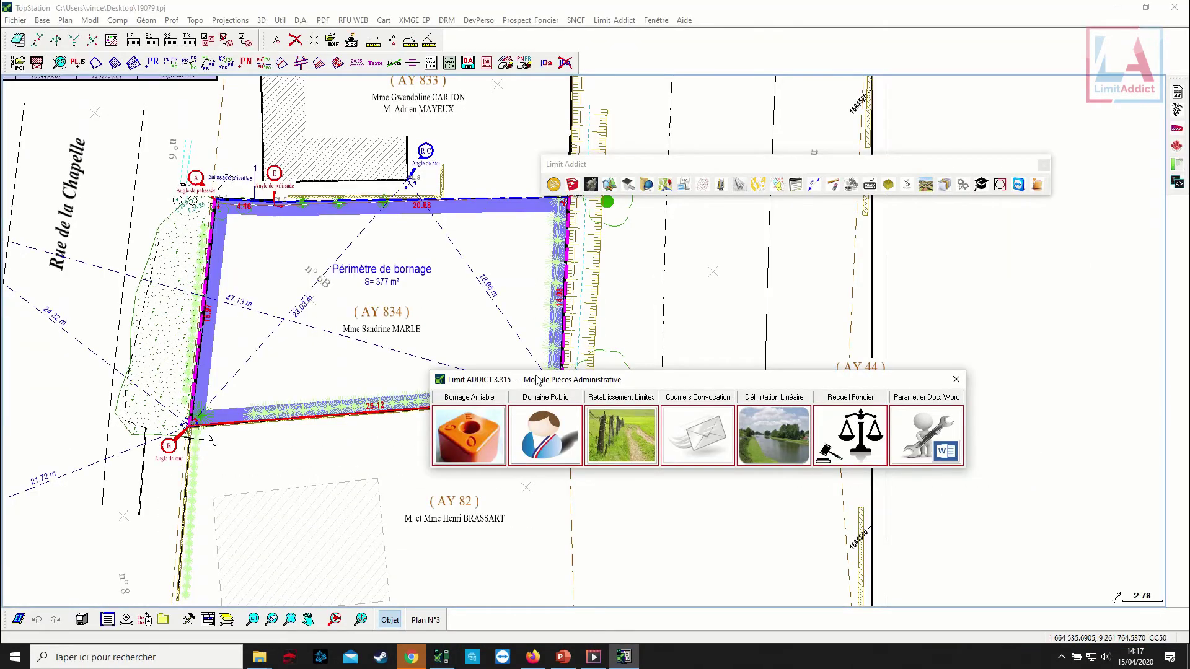
# In TopStation, open the convocation letters module for creation and editing and choose the operation Bornage Amiable N° 1 - LAPVBN.1.
pyautogui.moveTo(537, 379); pyautogui.dragTo(697, 294)
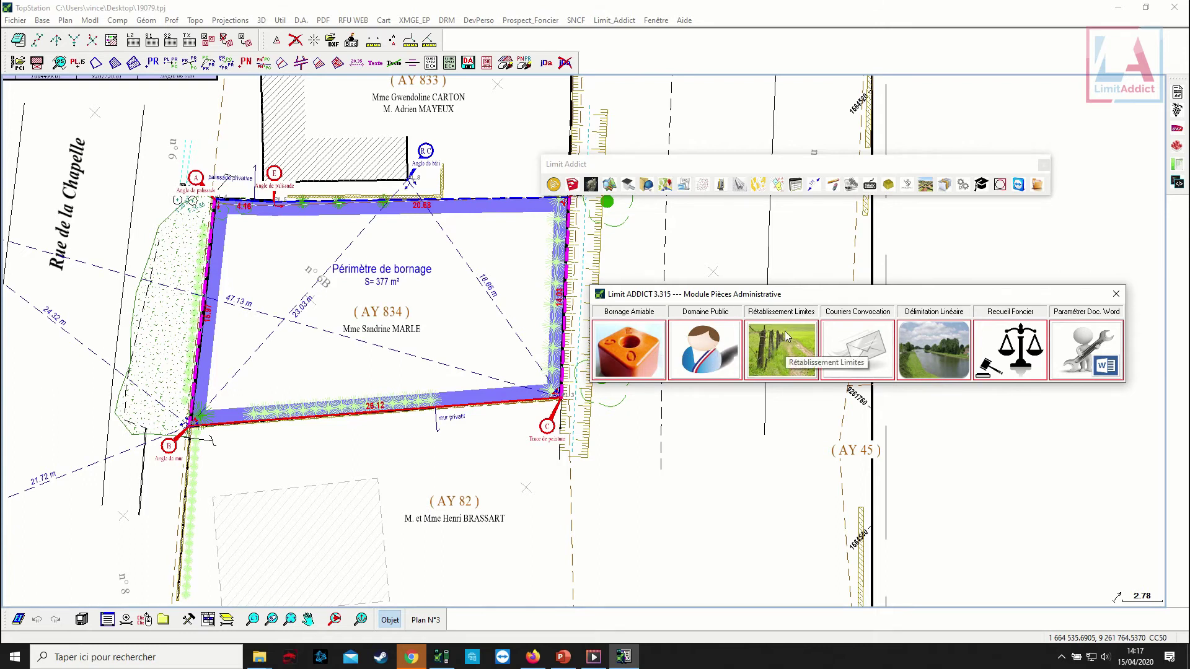
pyautogui.click(851, 342)
pyautogui.click(863, 354)
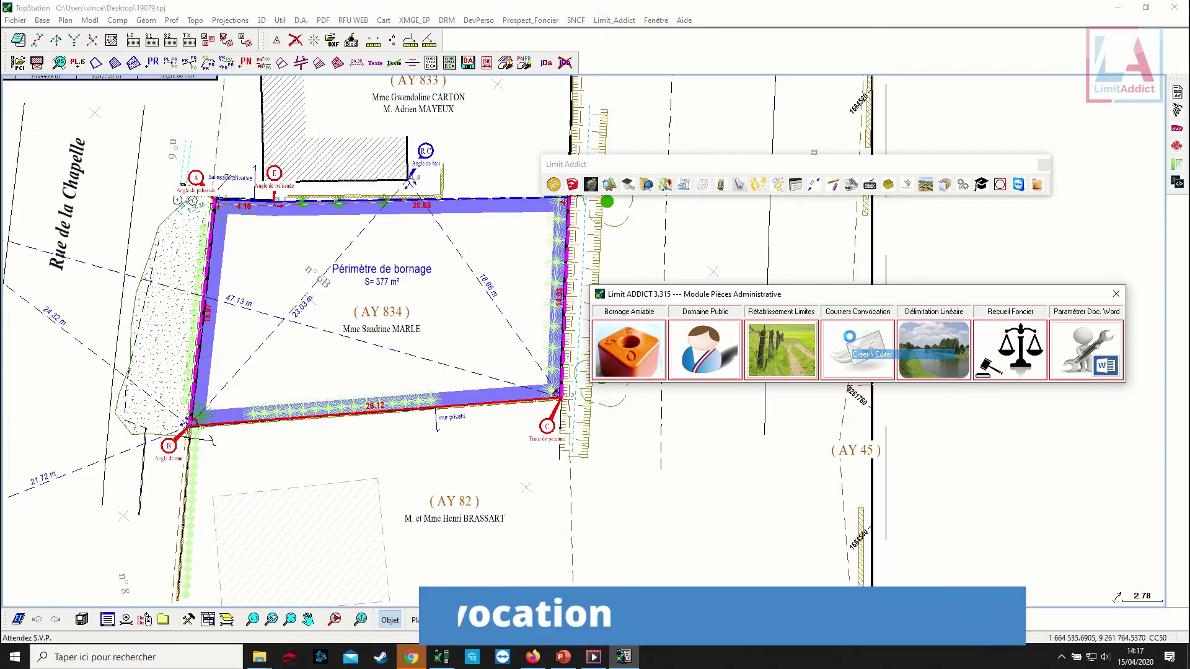
pyautogui.click(794, 119)
pyautogui.click(797, 132)
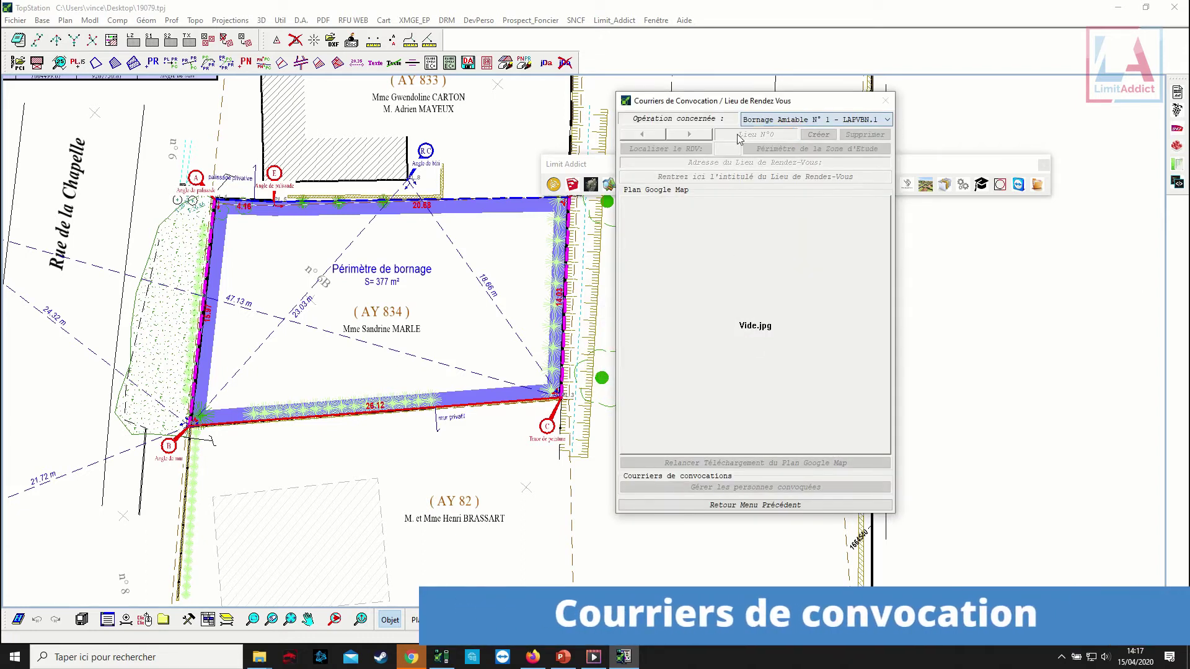
# Create a meeting place, locate it on the verge between Rue de la Chapelle and parcel AY 834, and enter its address as title.
pyautogui.click(818, 135)
pyautogui.click(827, 155)
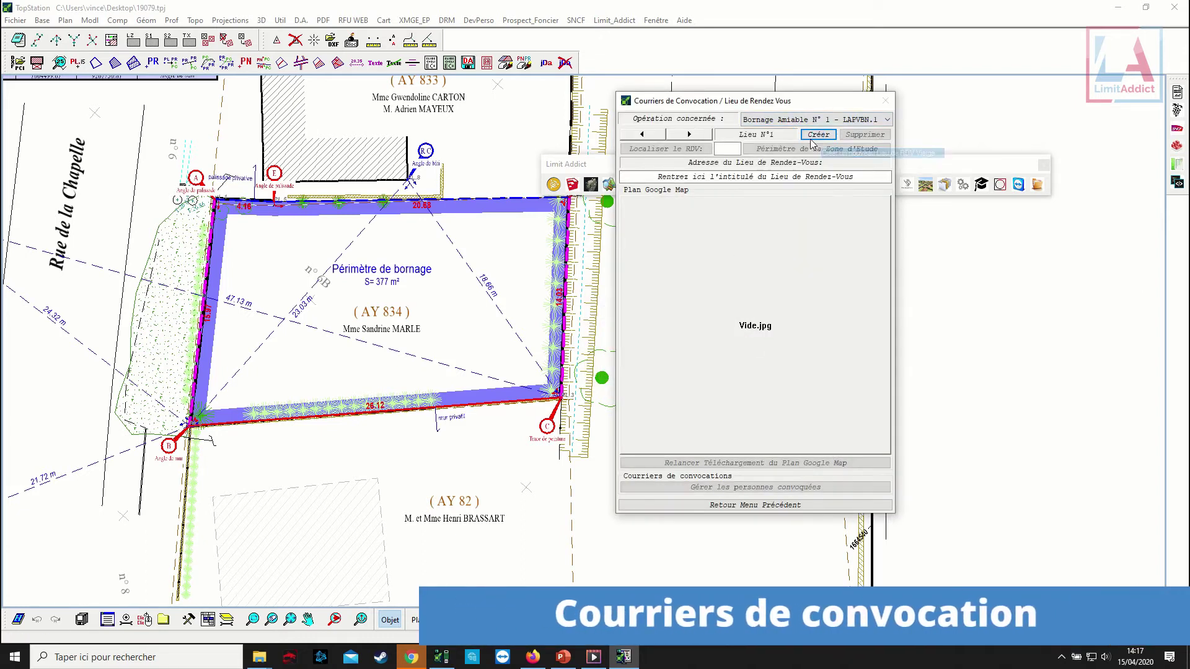
pyautogui.click(727, 148)
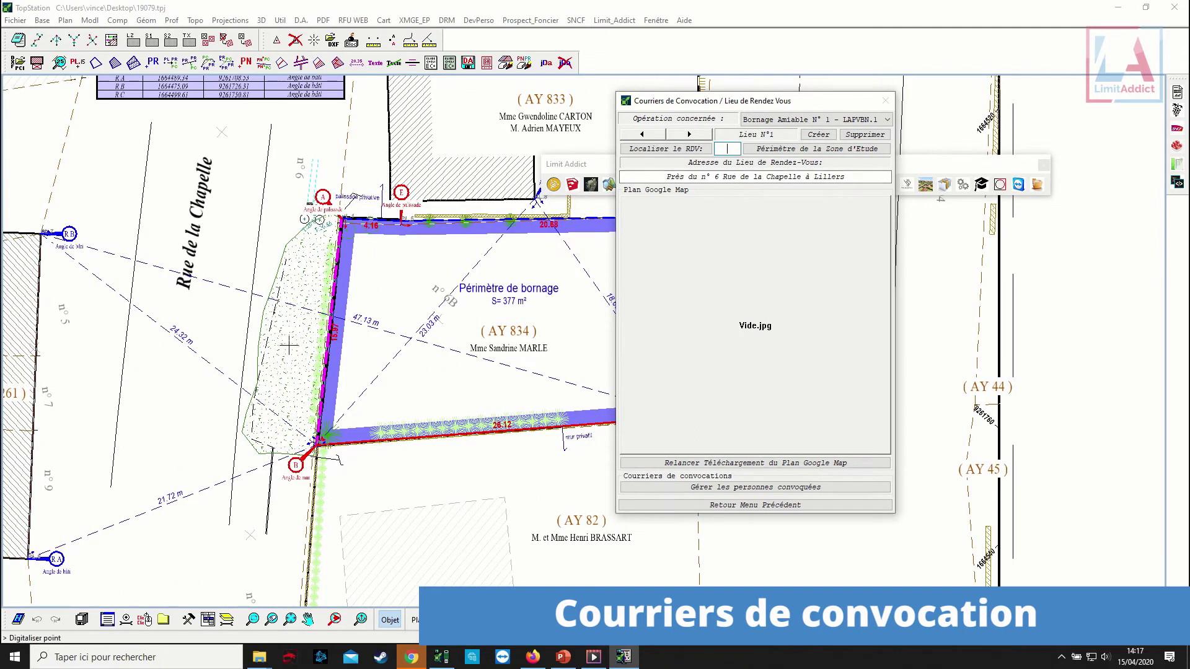
# Define the study-area perimeter from the existing mass BOR.1 and validate the hybrid meeting-place map at zoom 18.
pyautogui.click(767, 151)
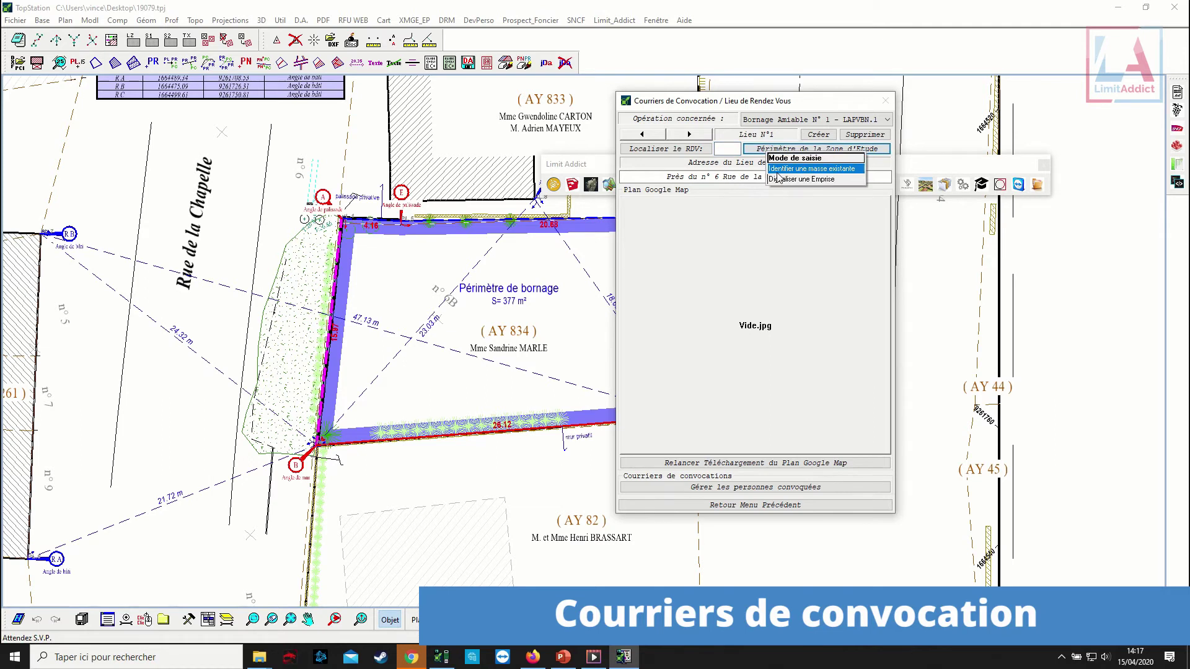
pyautogui.click(782, 170)
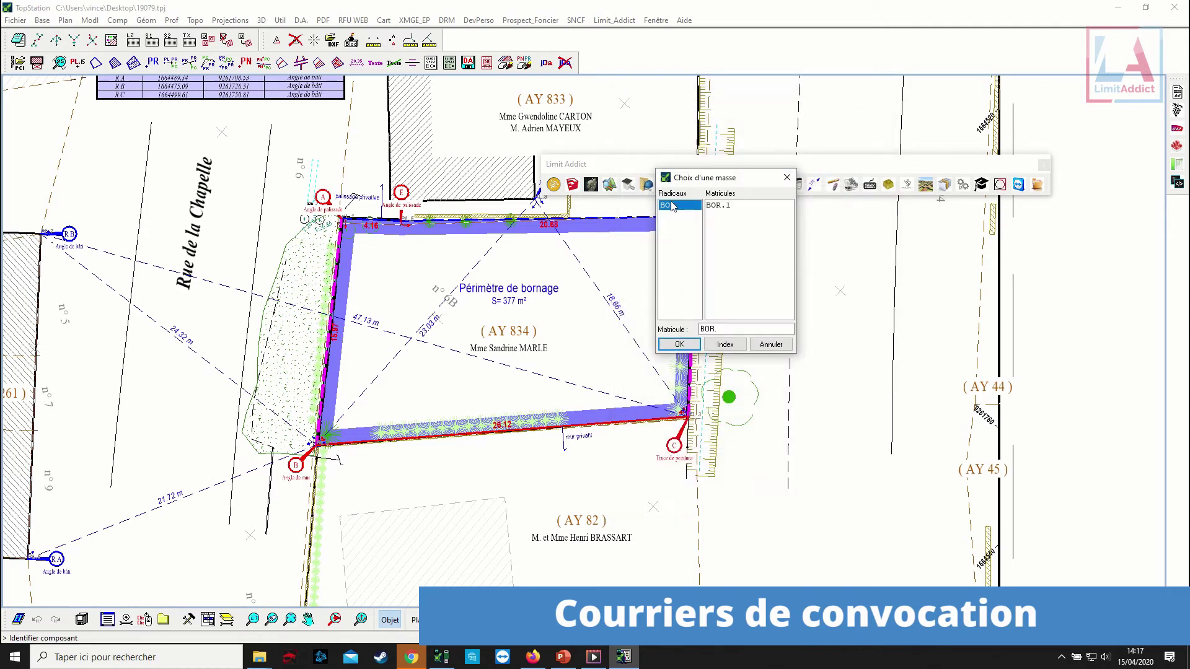
pyautogui.click(713, 205)
pyautogui.click(676, 344)
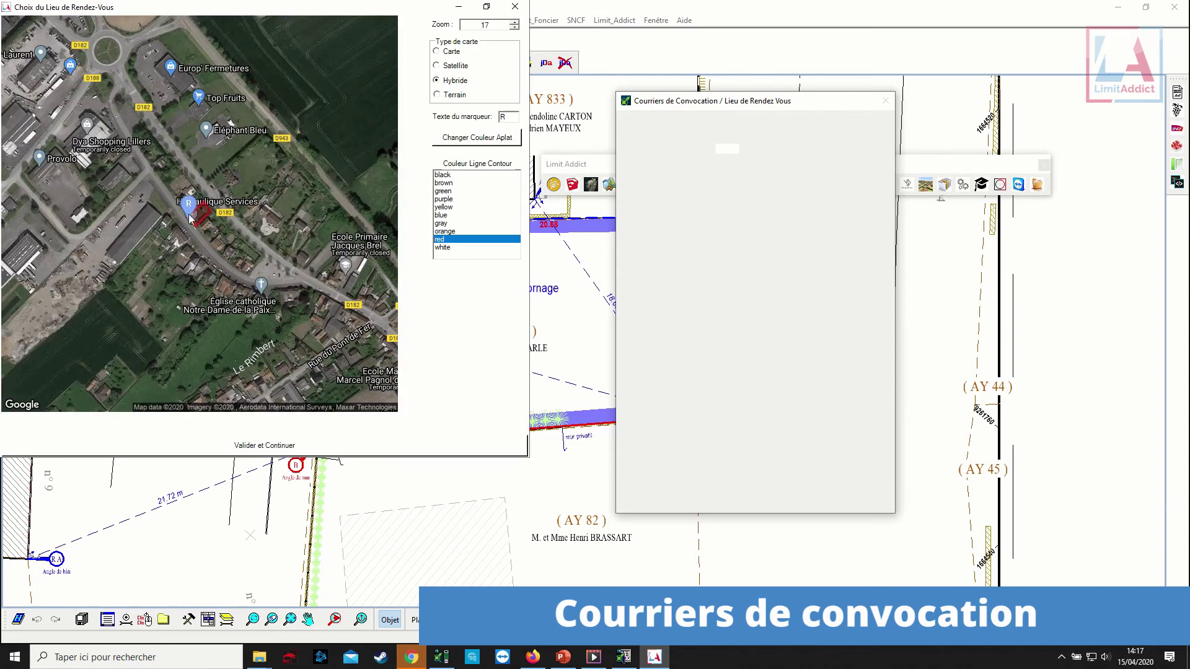
pyautogui.click(518, 23)
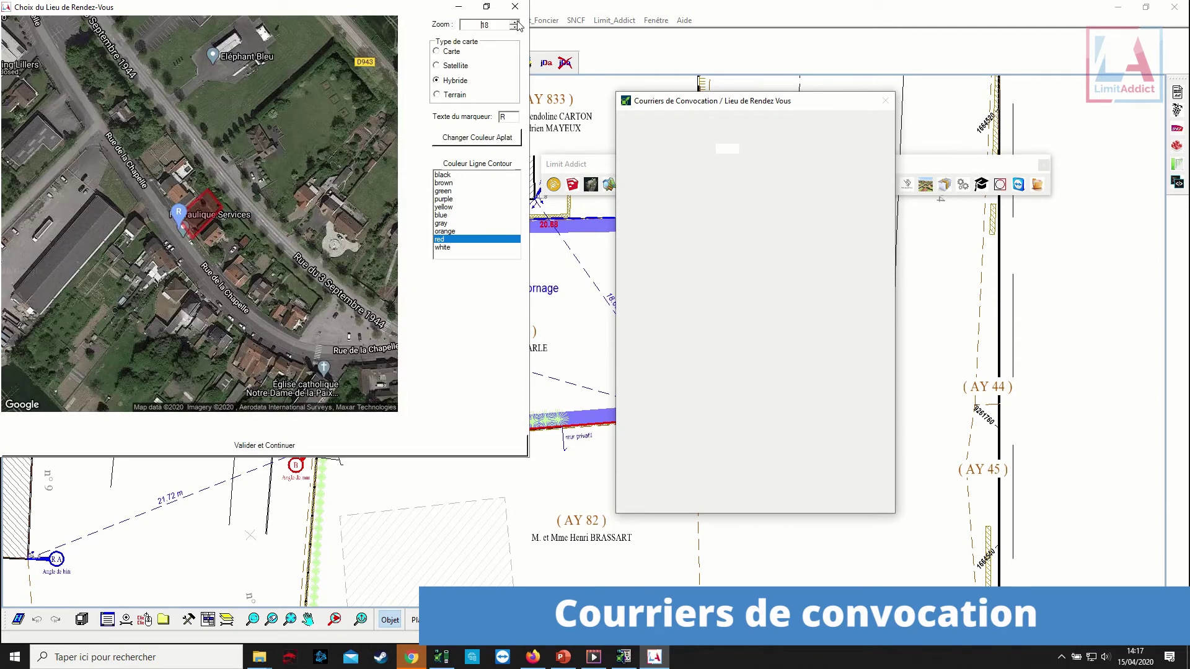
pyautogui.click(266, 445)
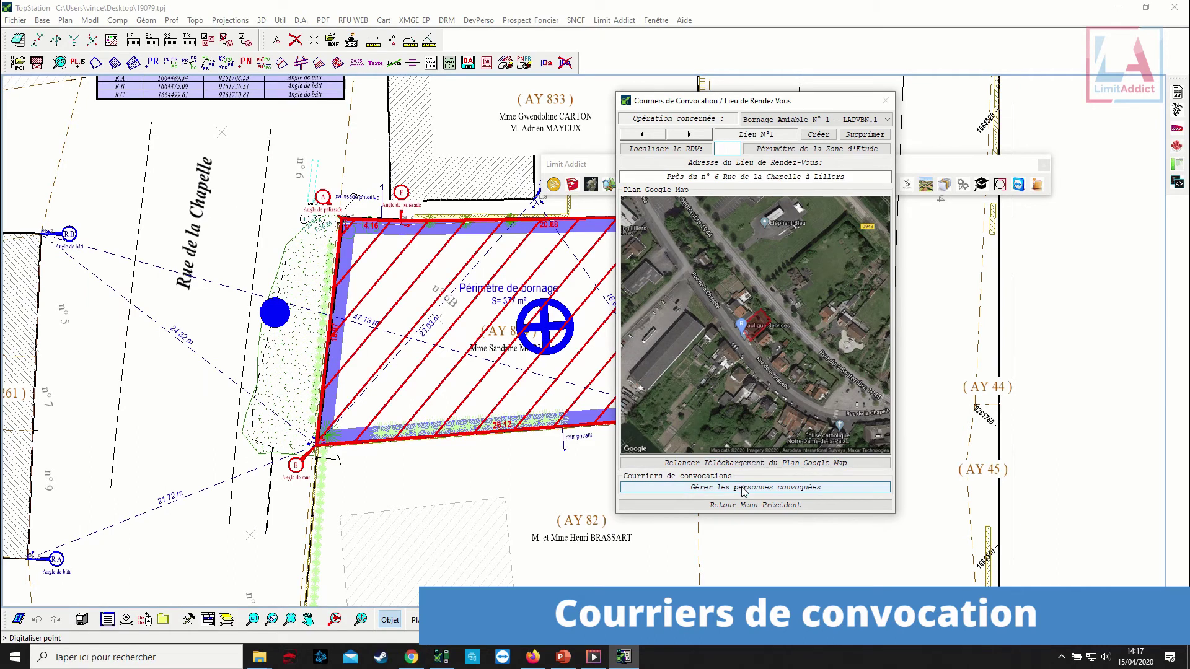
# Set the default meeting time to 14:00:00 and summon both listed owners, the first at 14:00:00 and the second at 14:30:00.
pyautogui.click(754, 487)
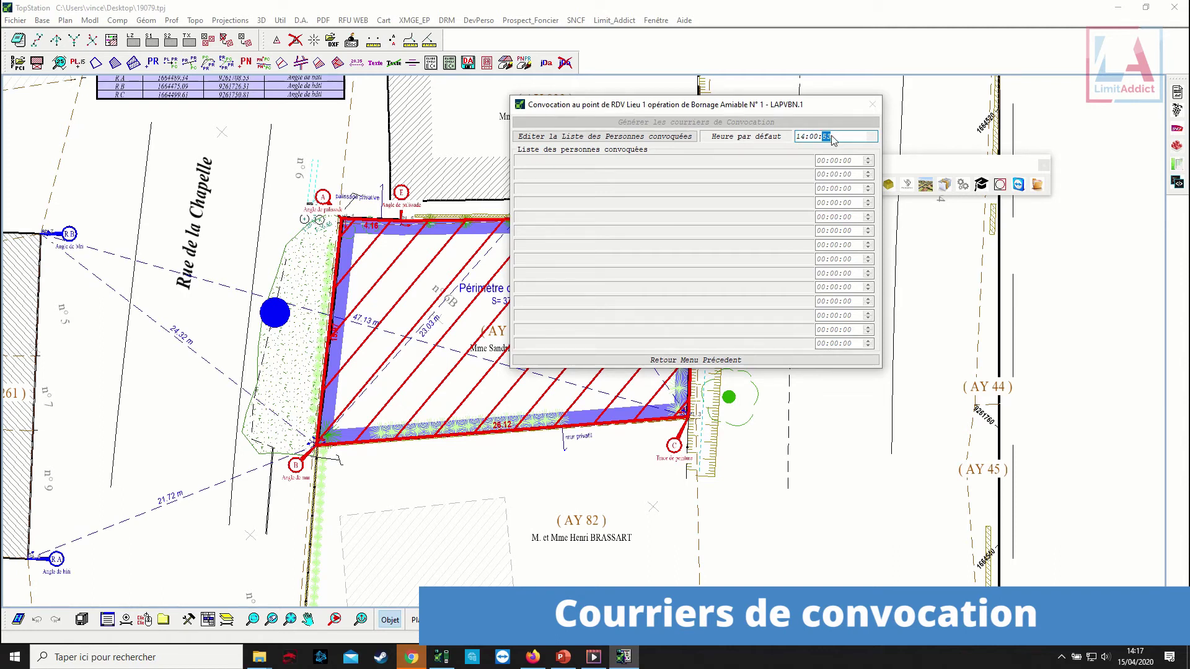
pyautogui.click(659, 135)
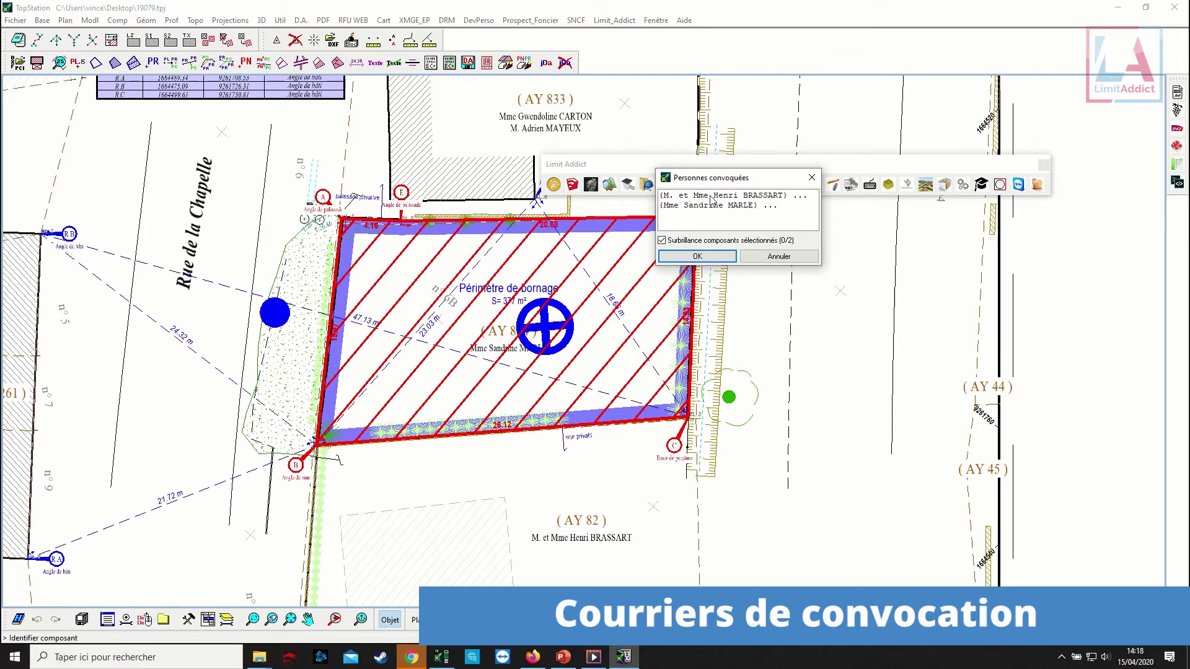
pyautogui.moveTo(711, 199); pyautogui.dragTo(712, 217)
pyautogui.click(706, 257)
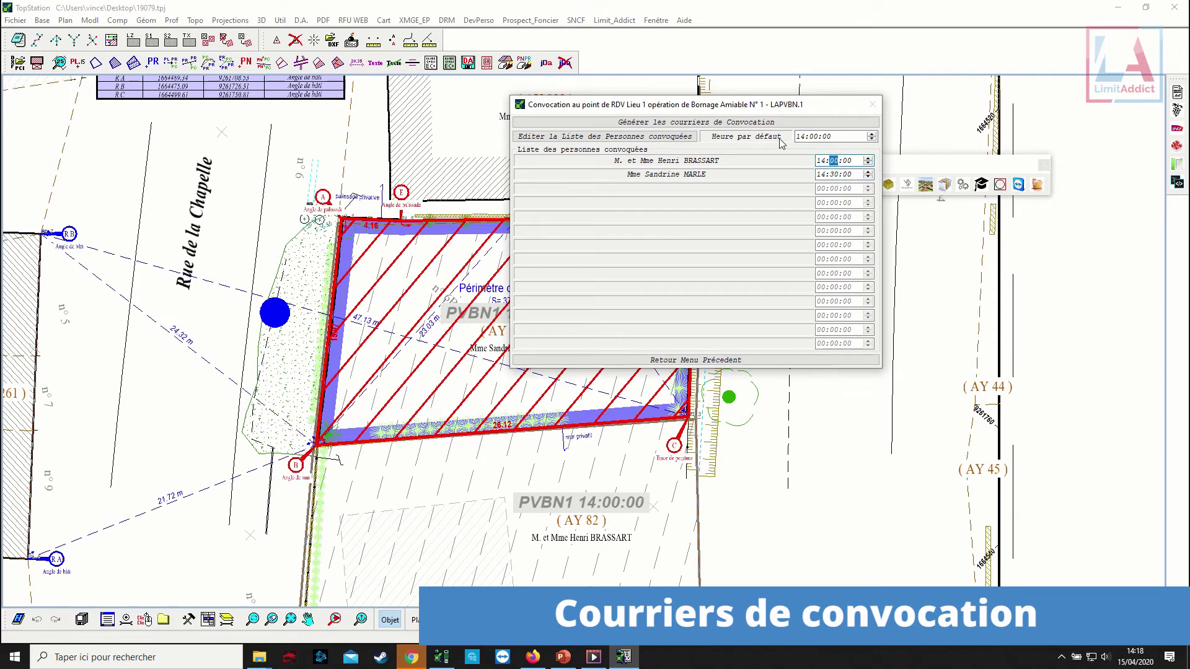
# Open the convocation letter generator and choose the surveyor with the e-mail contact as both file handler and signatory.
pyautogui.click(738, 122)
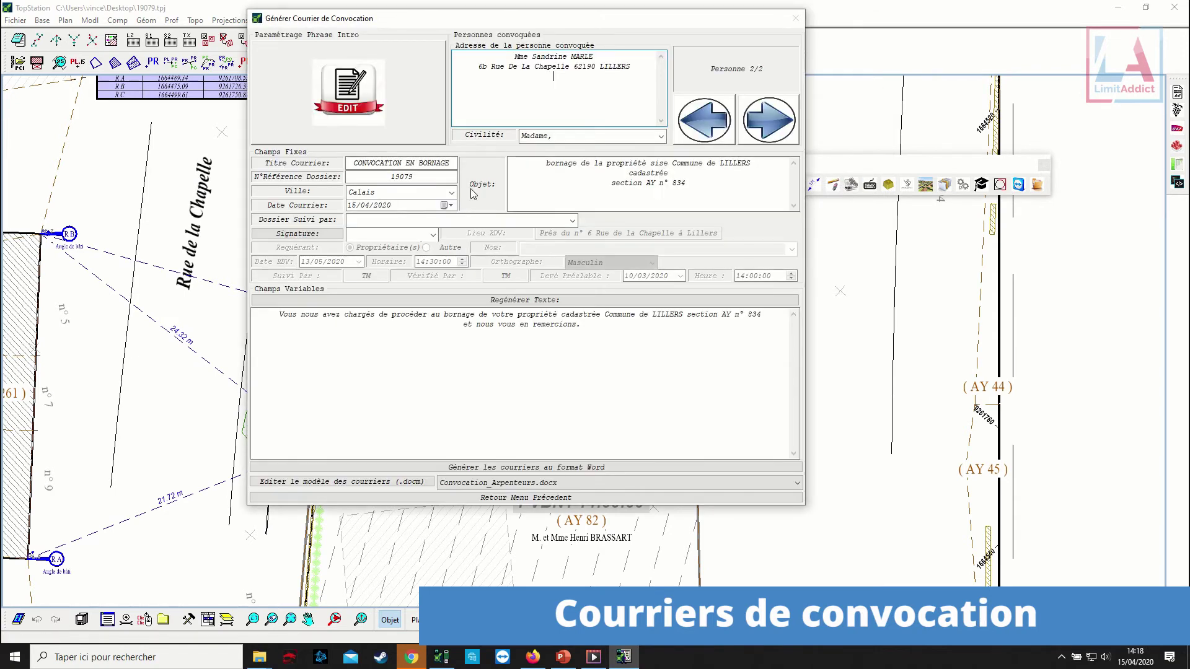
pyautogui.click(572, 221)
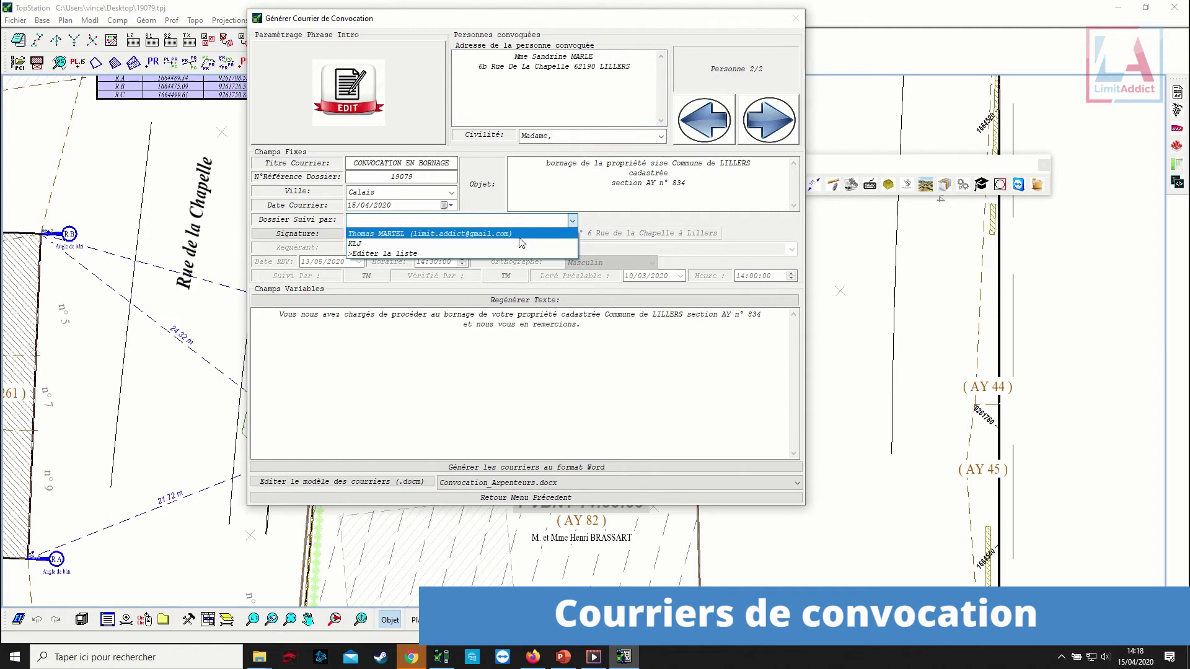
pyautogui.click(478, 233)
pyautogui.click(431, 236)
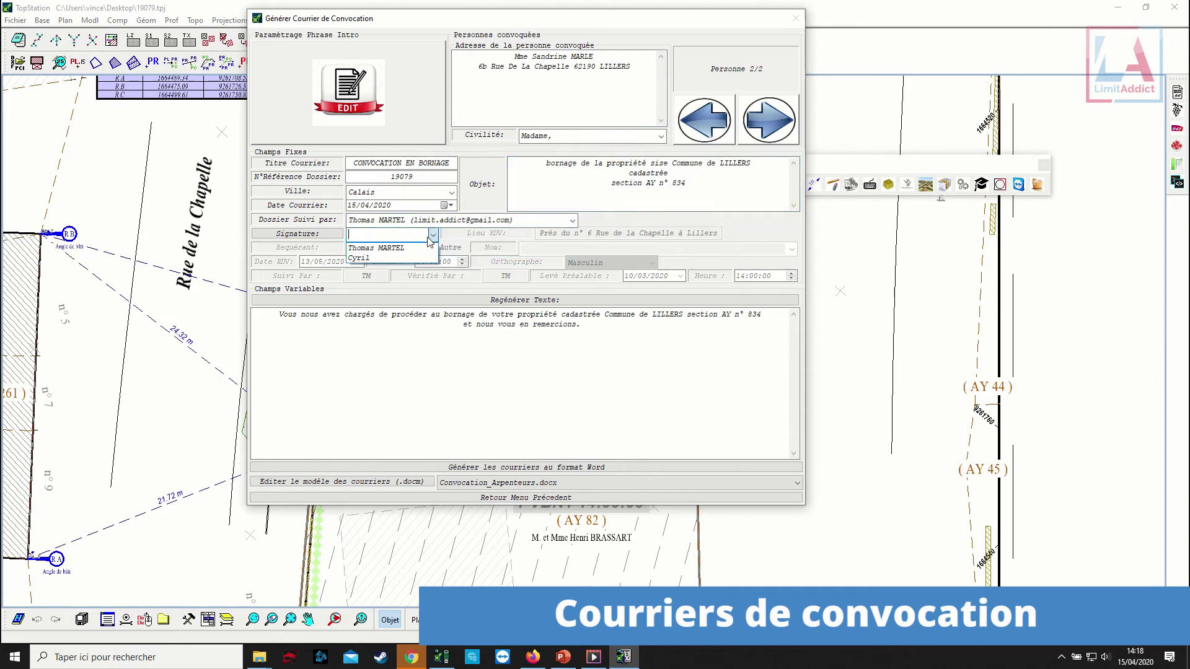
pyautogui.click(402, 248)
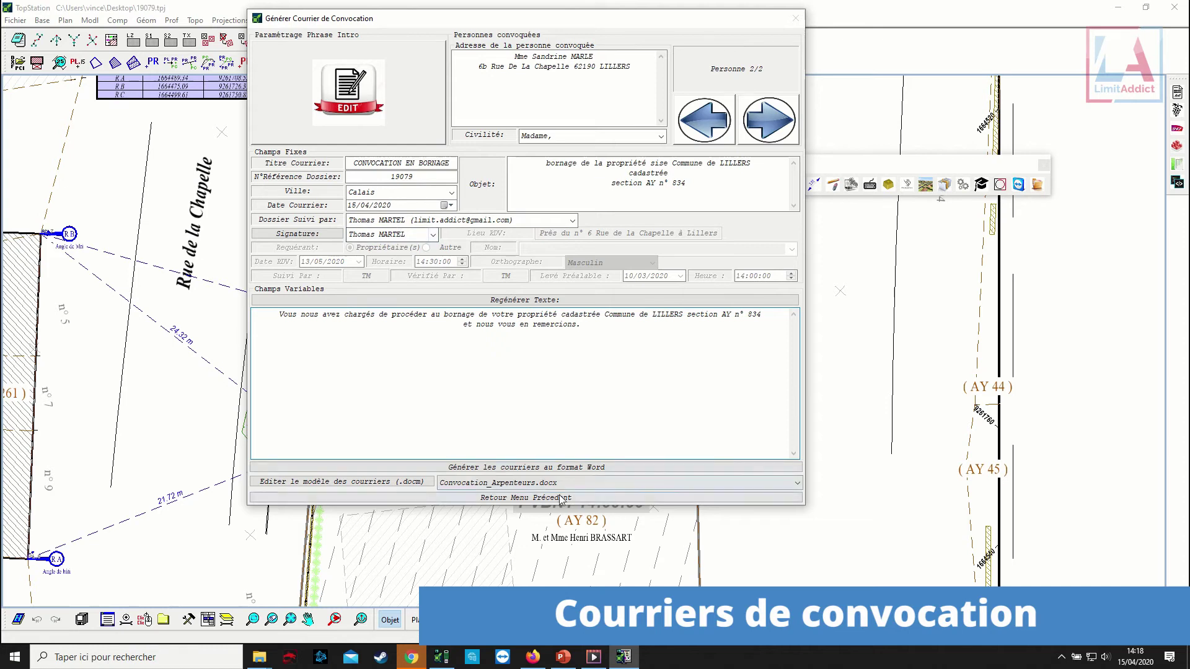
# Generate both recipients' letters as Word and PDF files from the Convocation_LA.docx template, exporting them to the Bureau folder.
pyautogui.click(454, 487)
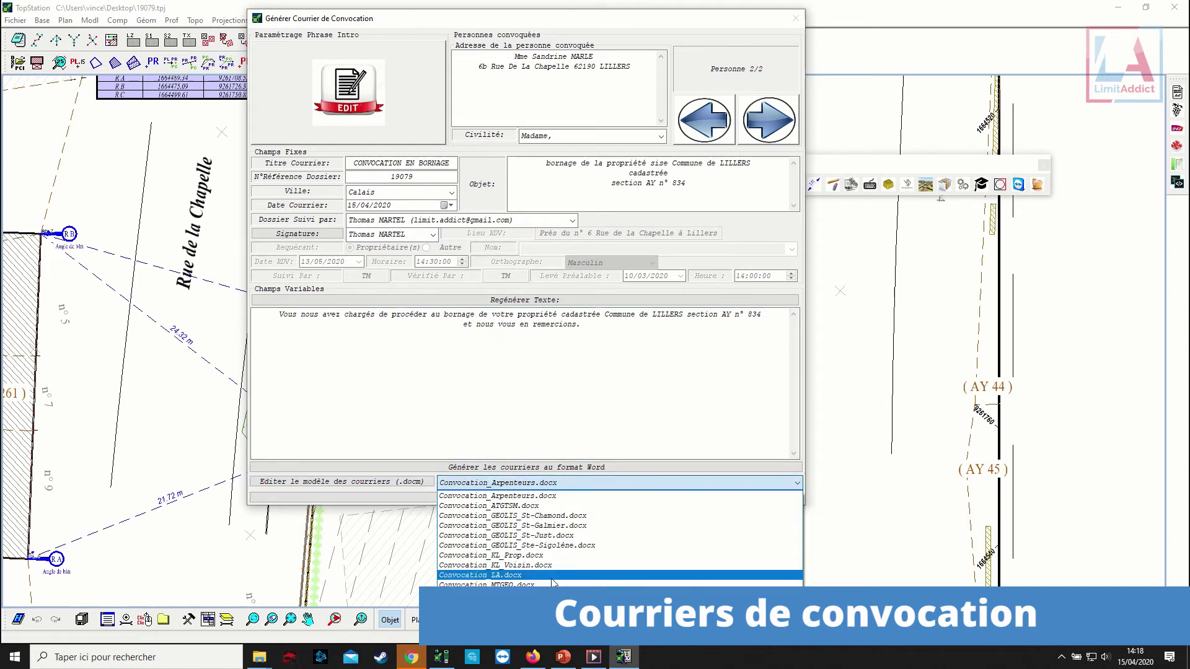
pyautogui.click(480, 575)
pyautogui.click(507, 468)
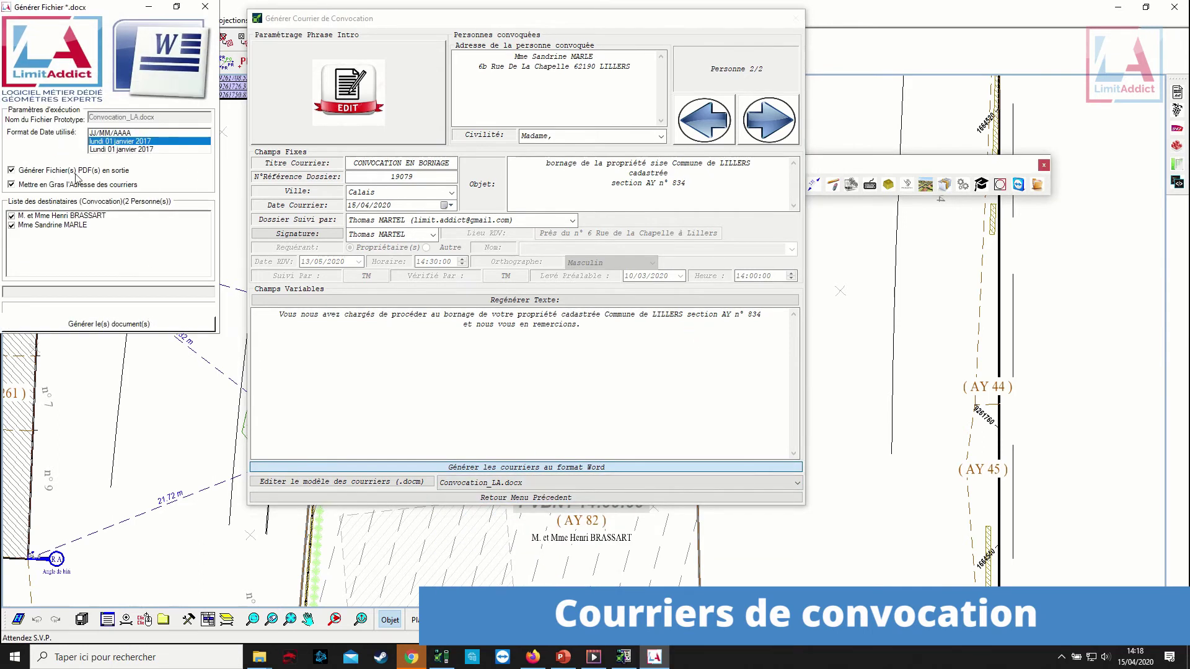
pyautogui.click(107, 318)
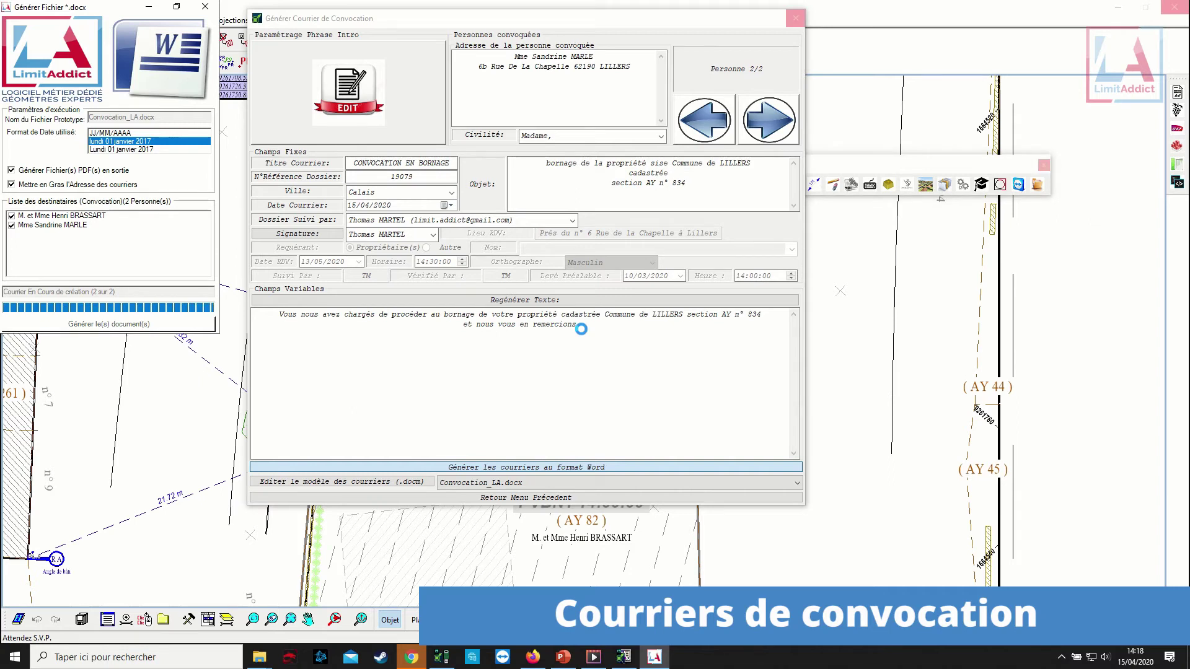
pyautogui.click(599, 348)
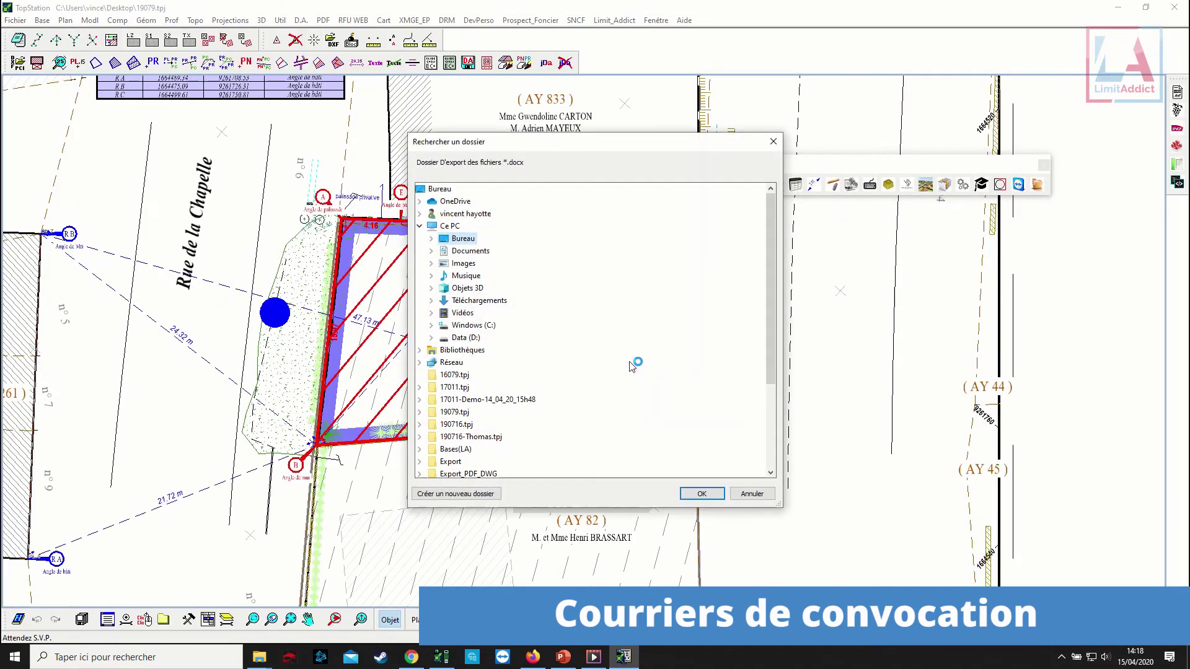
pyautogui.click(712, 492)
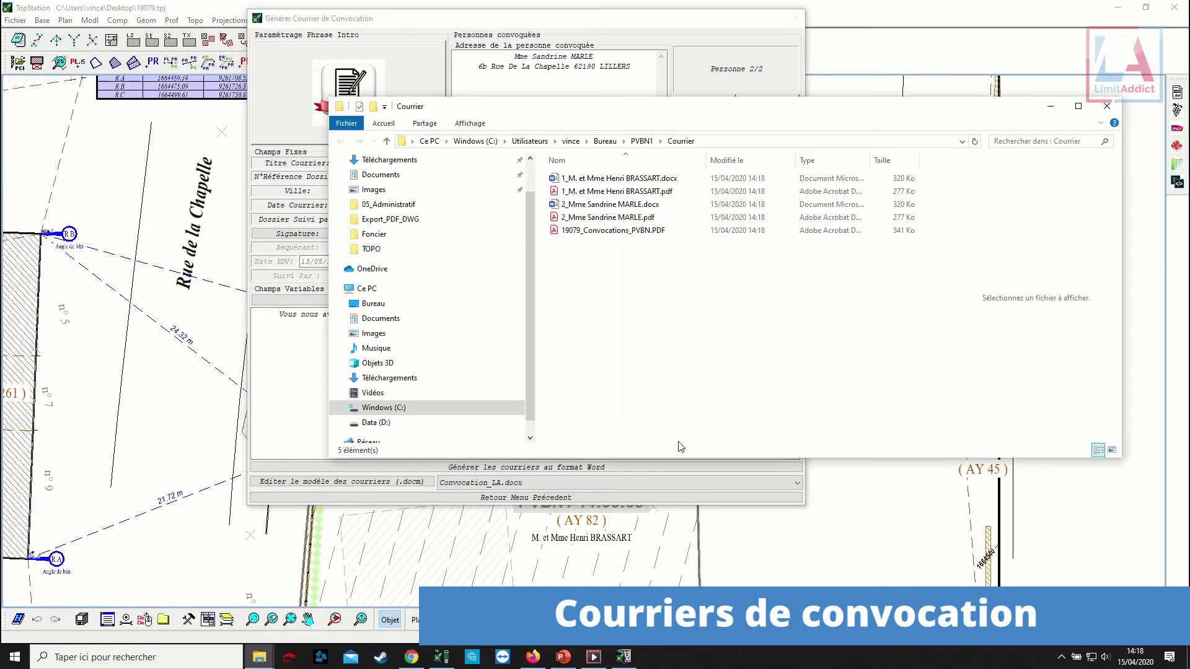
# Check the first recipient's Word letter and the second recipient's PDF letter, close them and return to the administrative documents module.
pyautogui.doubleClick(638, 180)
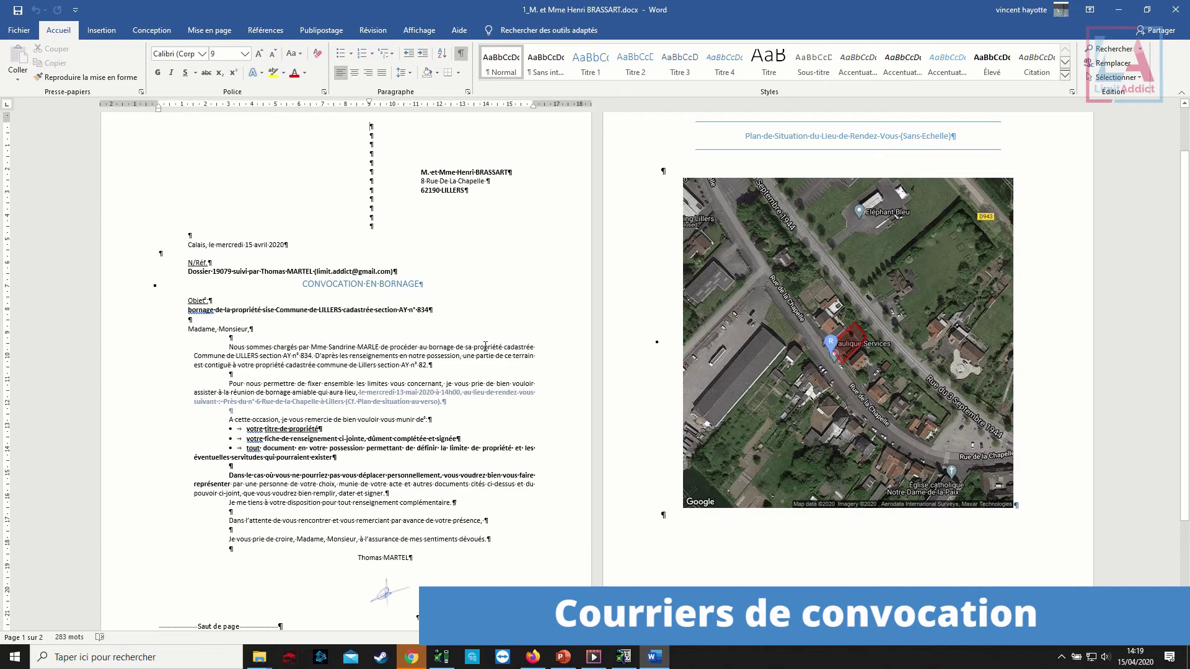
pyautogui.click(1185, 6)
pyautogui.click(525, 497)
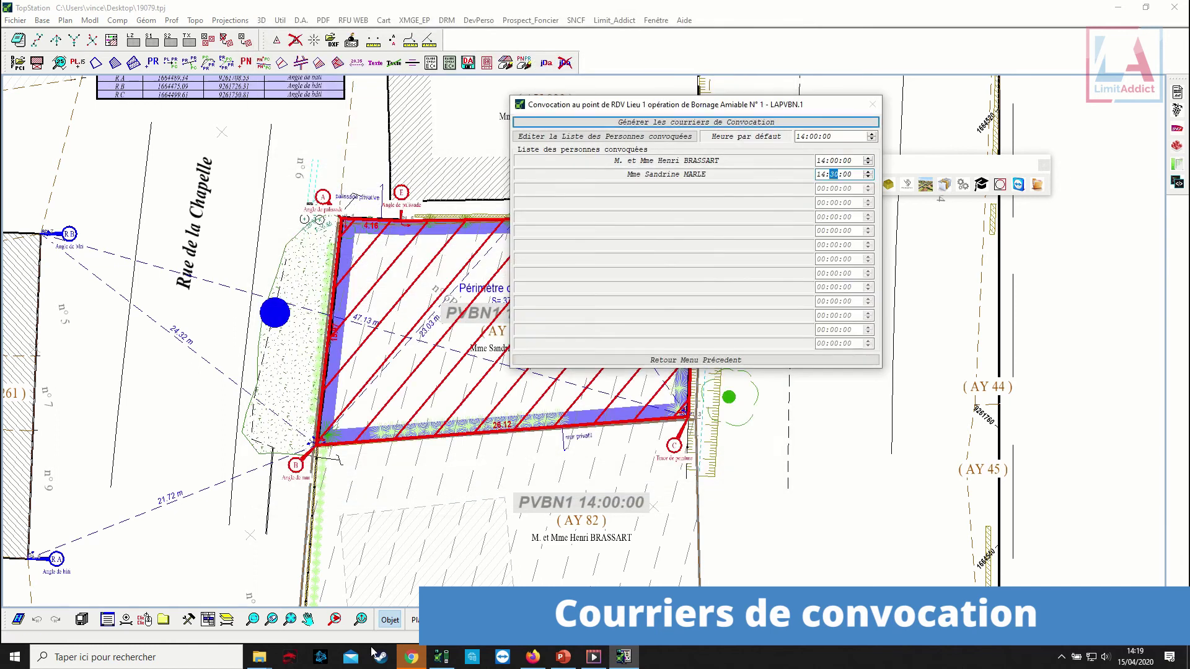
pyautogui.doubleClick(617, 216)
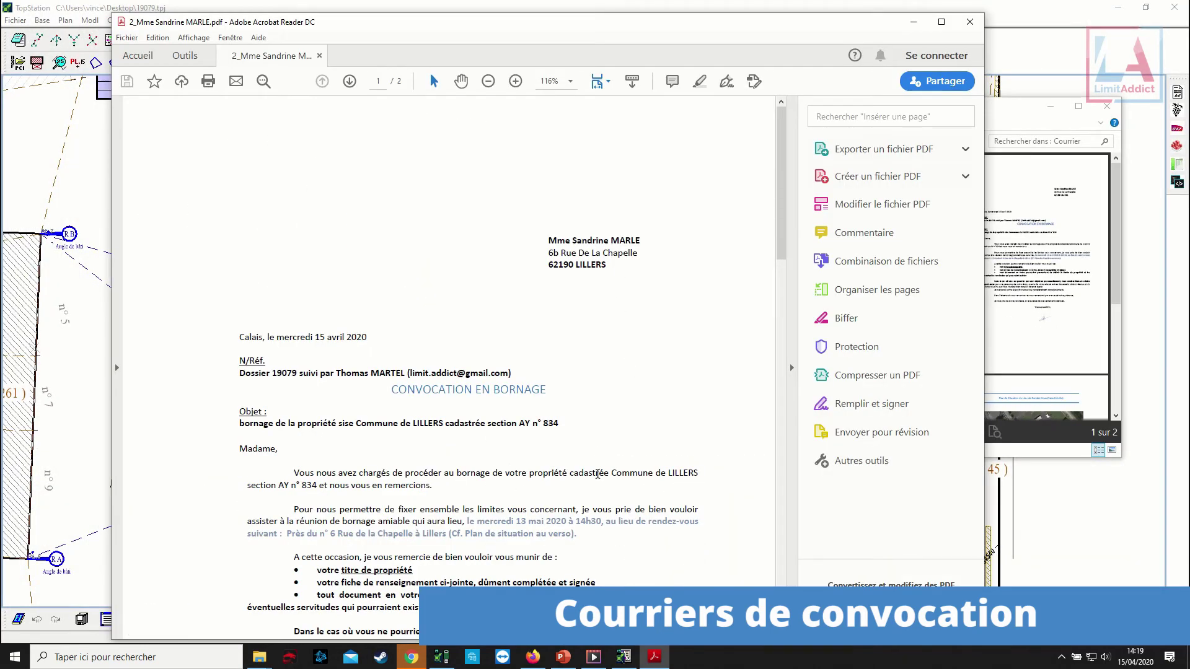
pyautogui.click(969, 22)
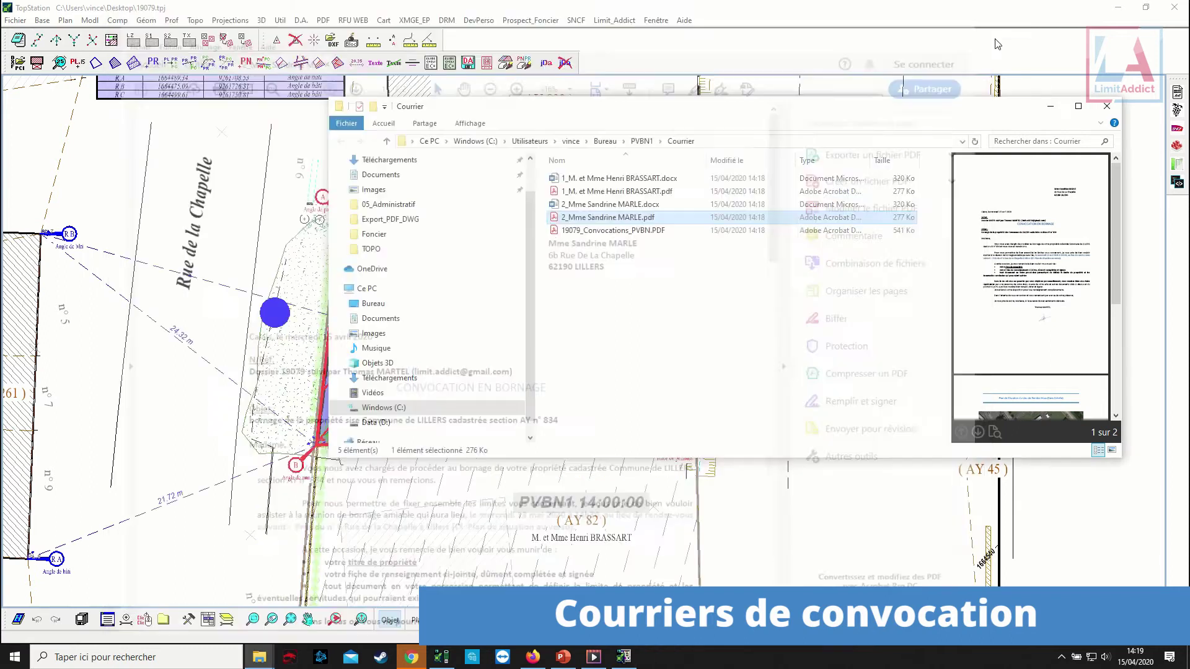
pyautogui.click(1106, 105)
pyautogui.moveTo(608, 260); pyautogui.dragTo(590, 260)
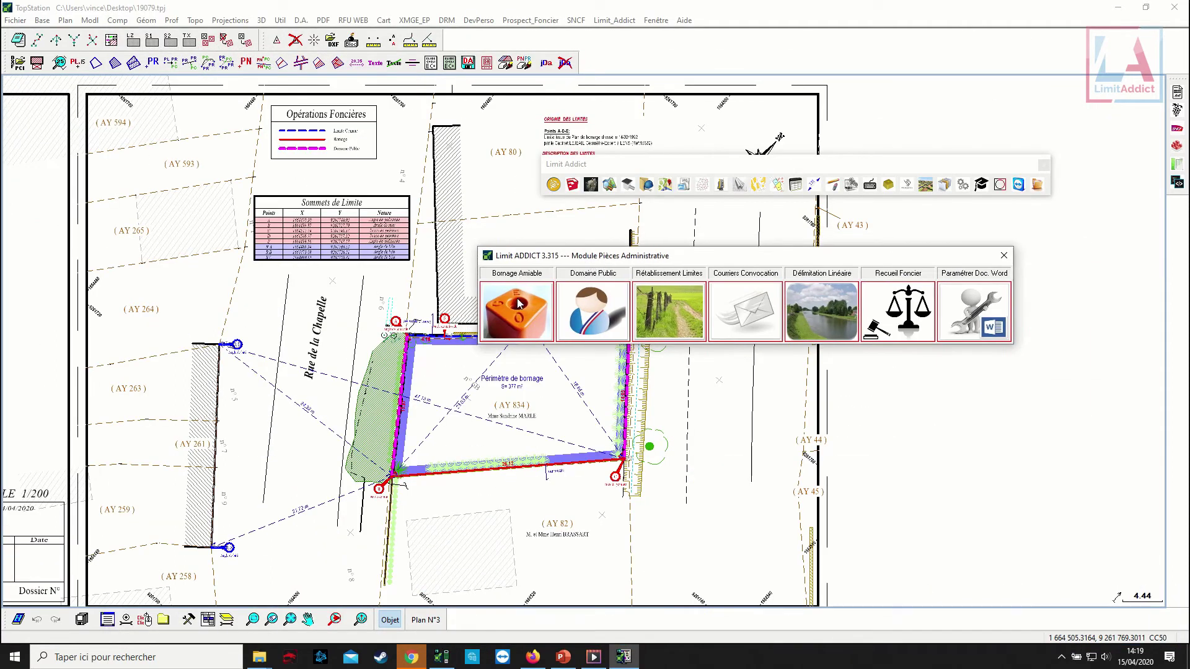
# Generate the amicable boundary operation's attendance sheet as Word and PDF files, exporting them to the Bureau folder.
pyautogui.click(520, 303)
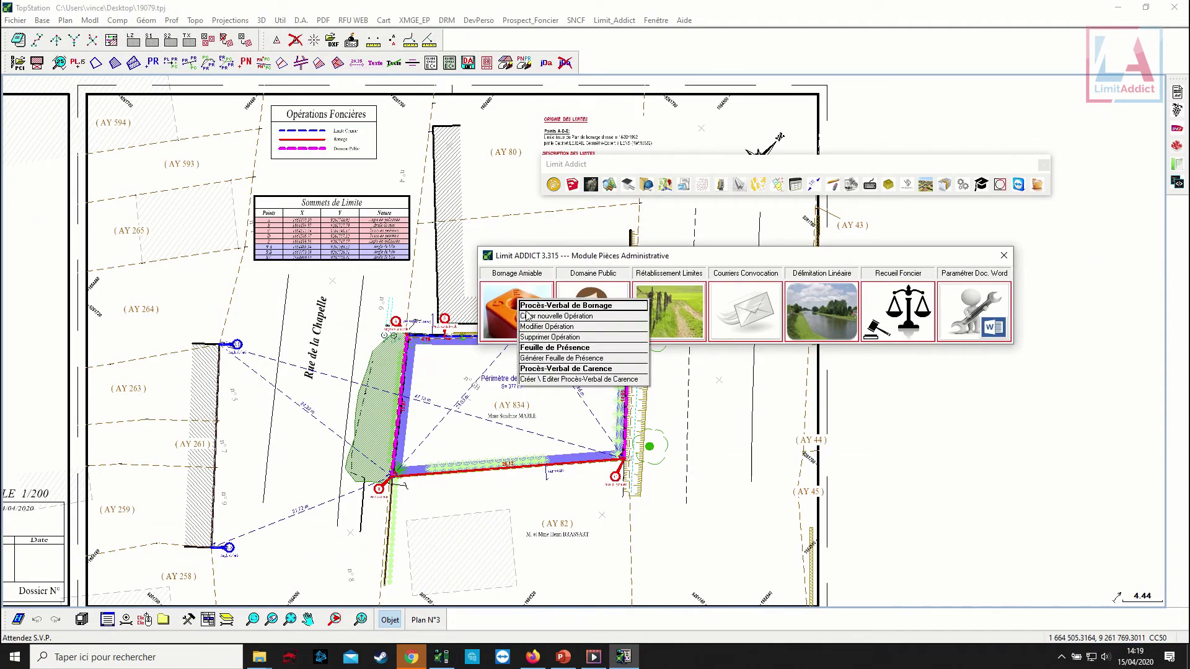
pyautogui.click(561, 360)
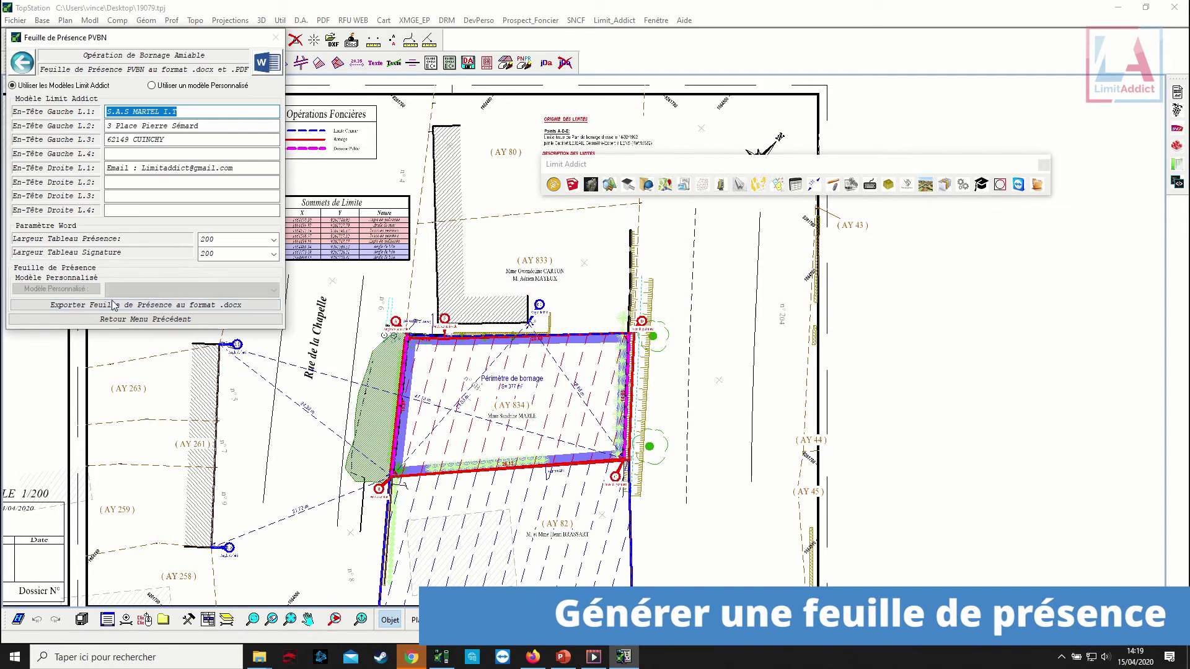
pyautogui.click(114, 305)
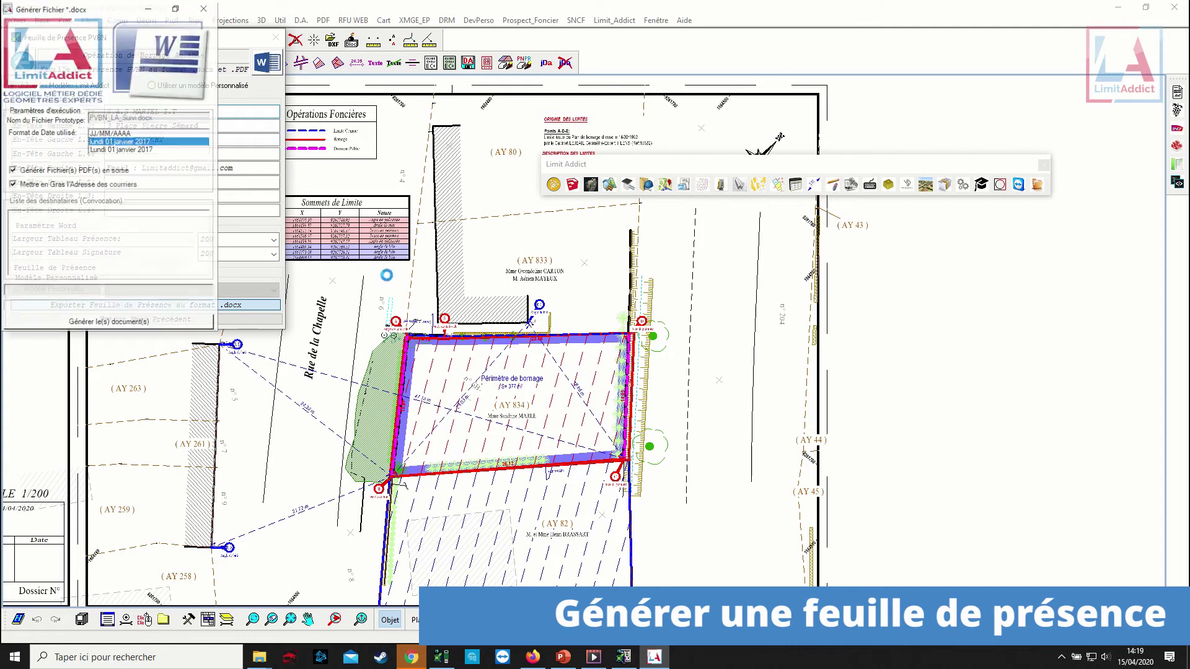
pyautogui.click(170, 329)
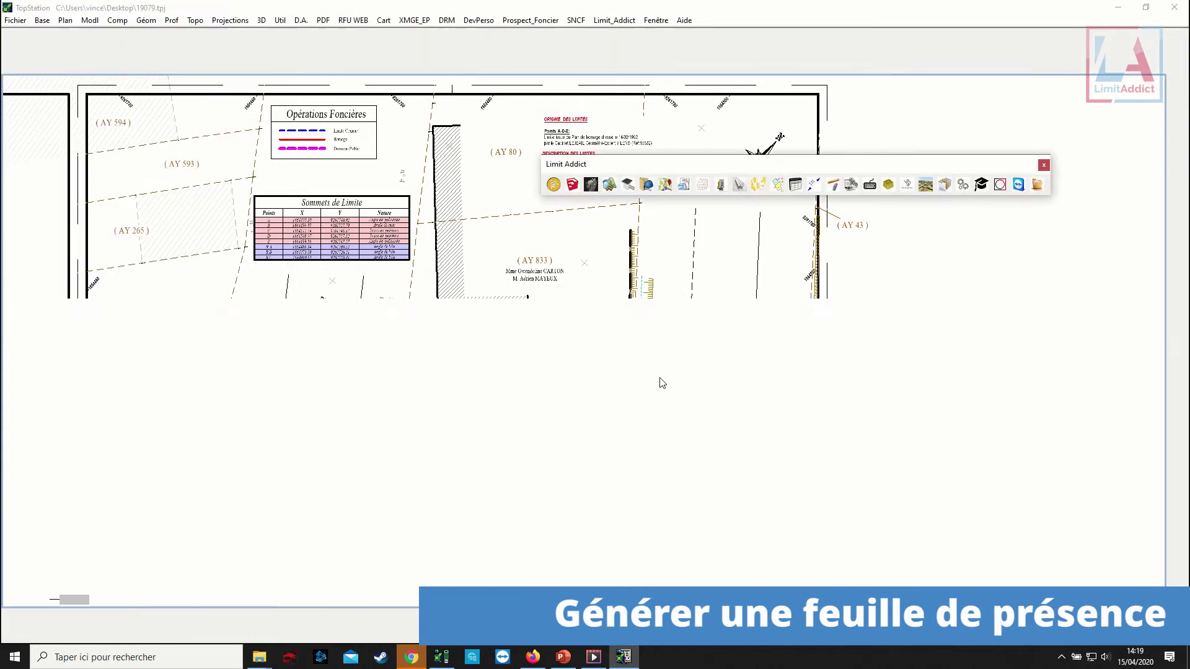
pyautogui.click(698, 494)
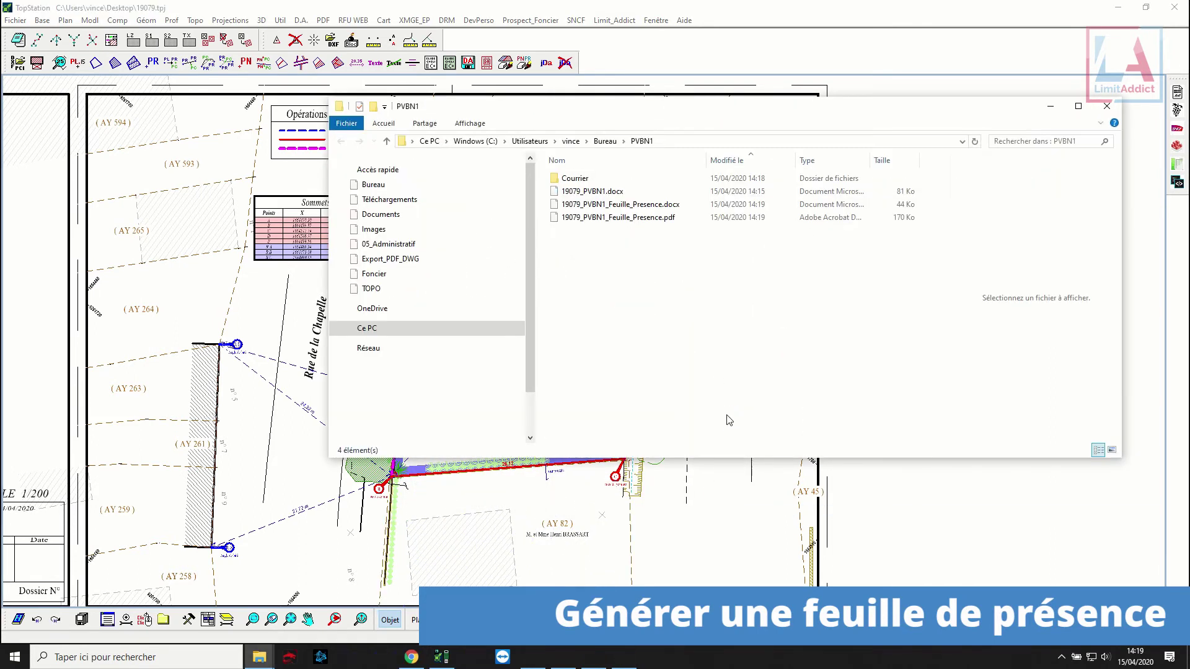
# Open 19079_PVBN1_Feuille_Presence.pdf and check the attendance table on its second page.
pyautogui.click(614, 222)
pyautogui.doubleClick(613, 220)
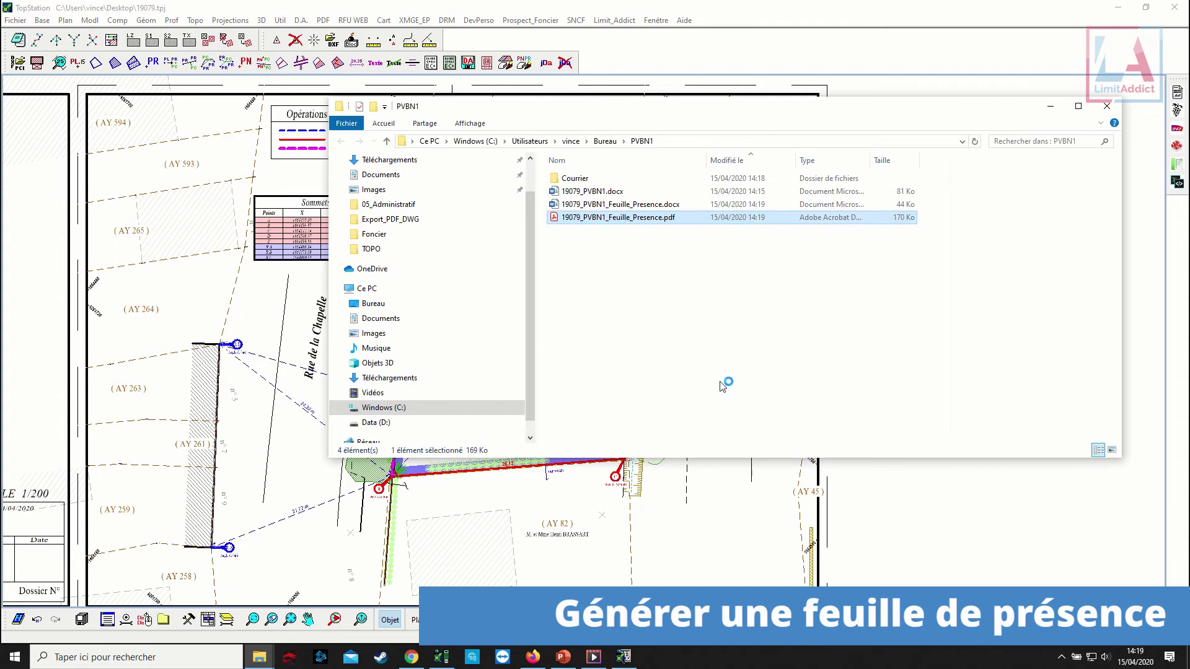
pyautogui.scroll(-2, 717, 380)
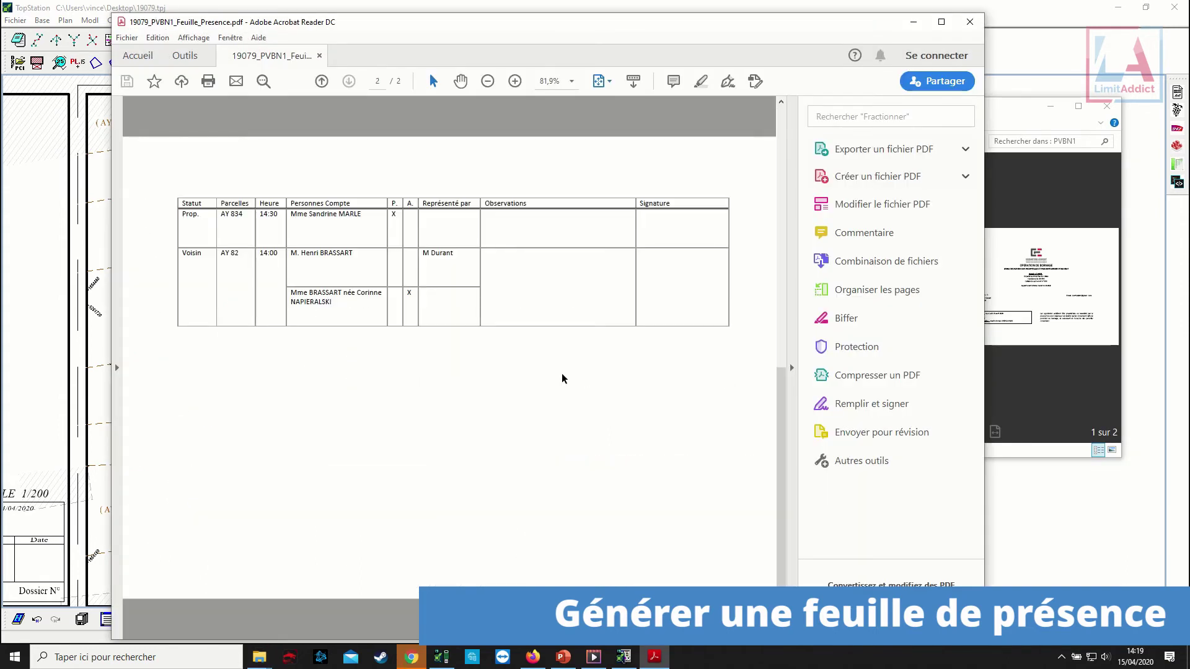
pyautogui.scroll(2, 561, 379)
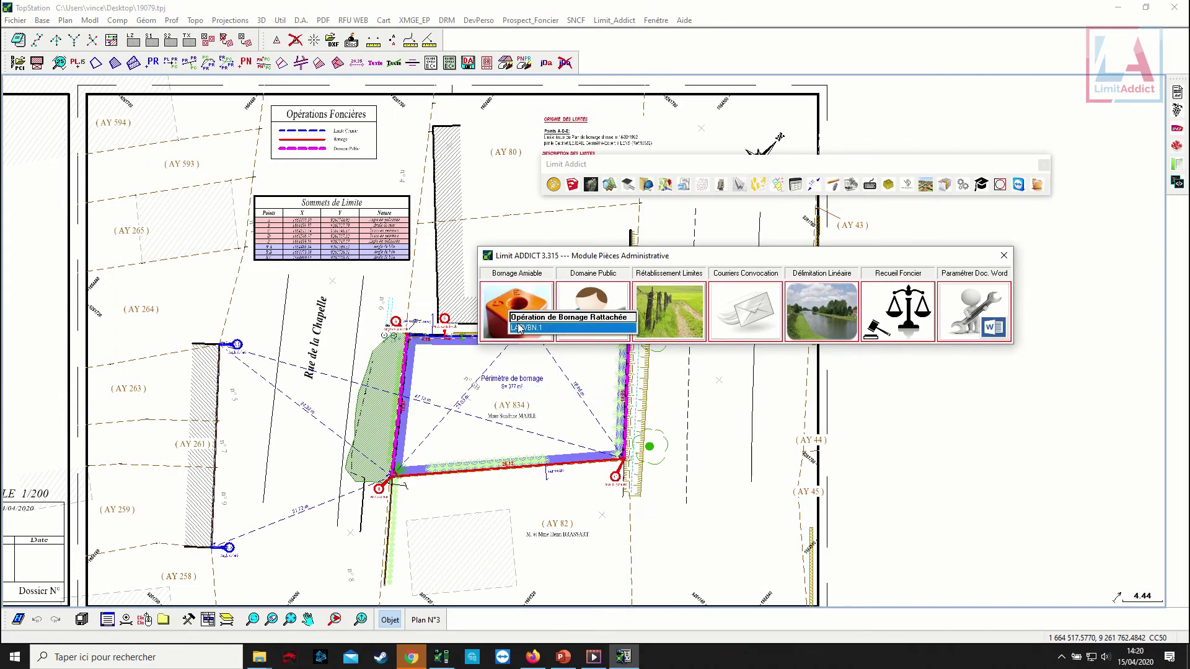
# Start a procès-verbal de carence attached to LAPVBN.1, with AY 834 as the owner's parcel and AY 82 as the neighbouring parcel.
pyautogui.click(510, 317)
pyautogui.click(529, 329)
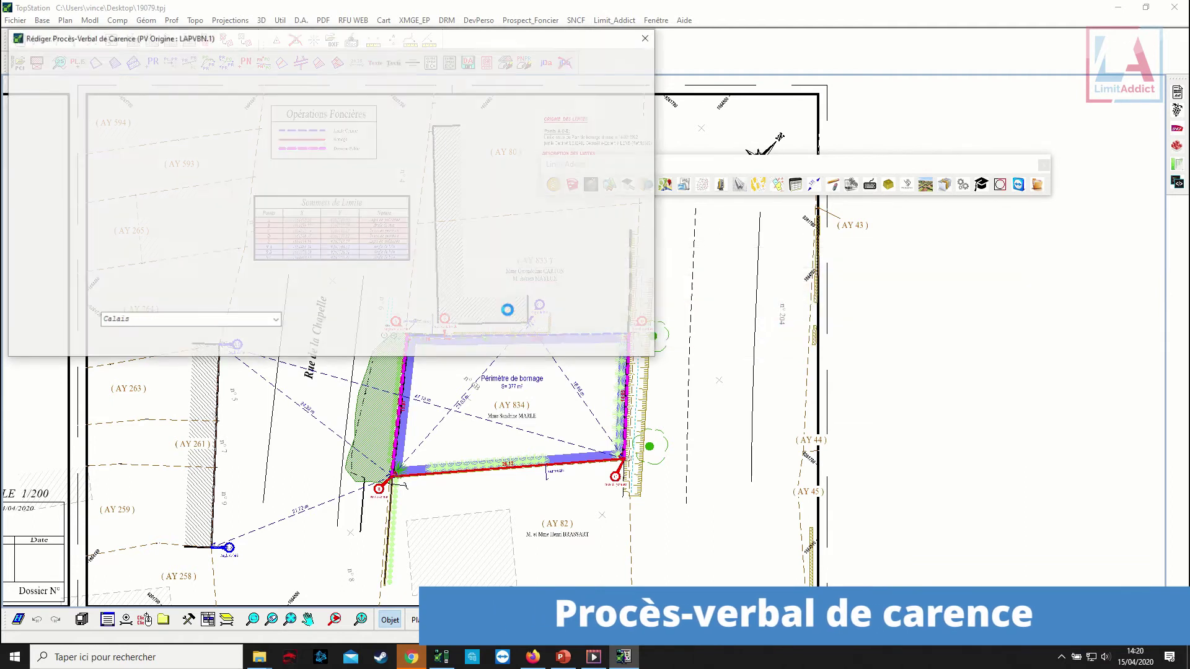
pyautogui.click(210, 55)
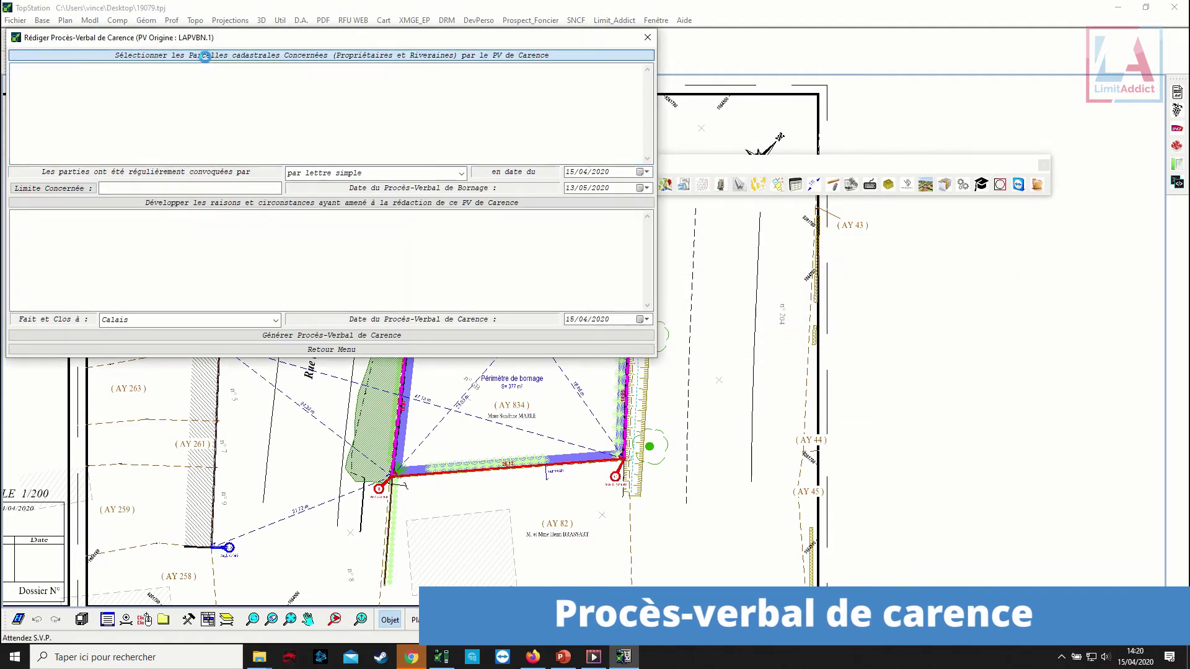
pyautogui.click(512, 404)
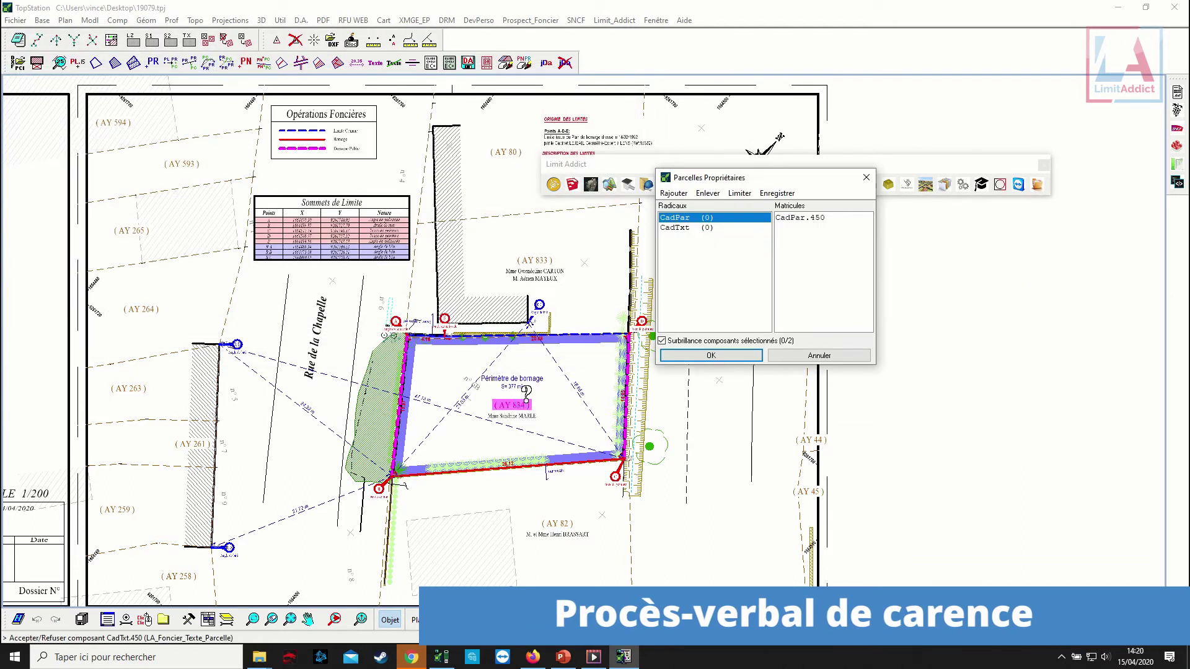
pyautogui.click(702, 352)
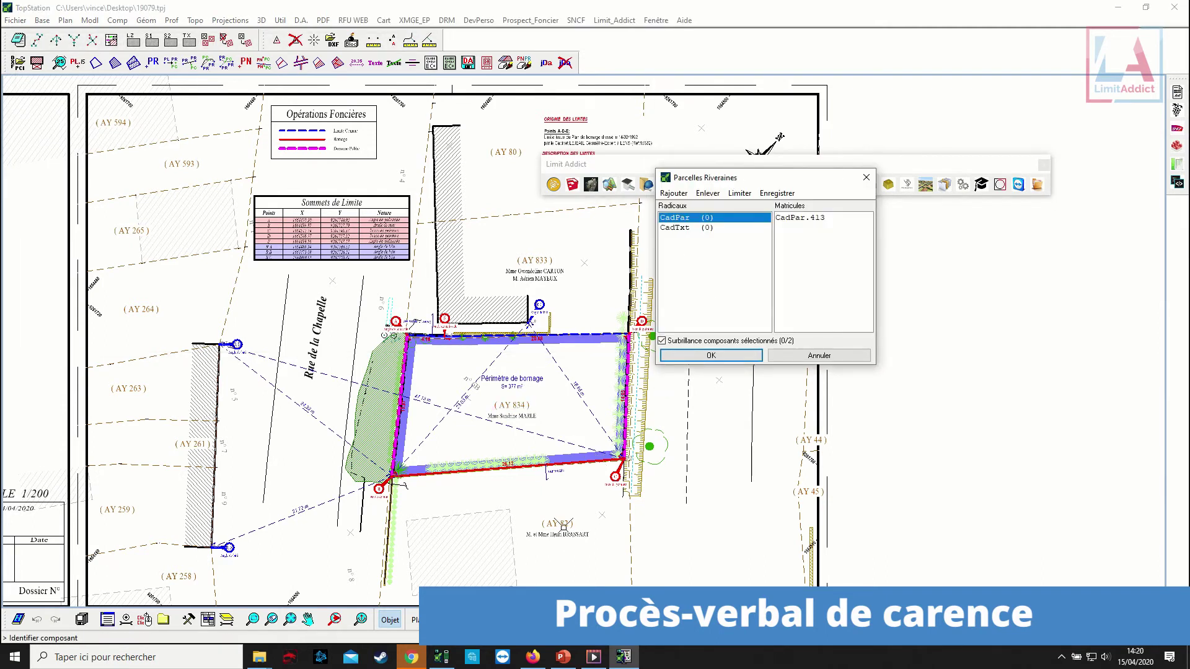
pyautogui.click(563, 524)
pyautogui.click(700, 355)
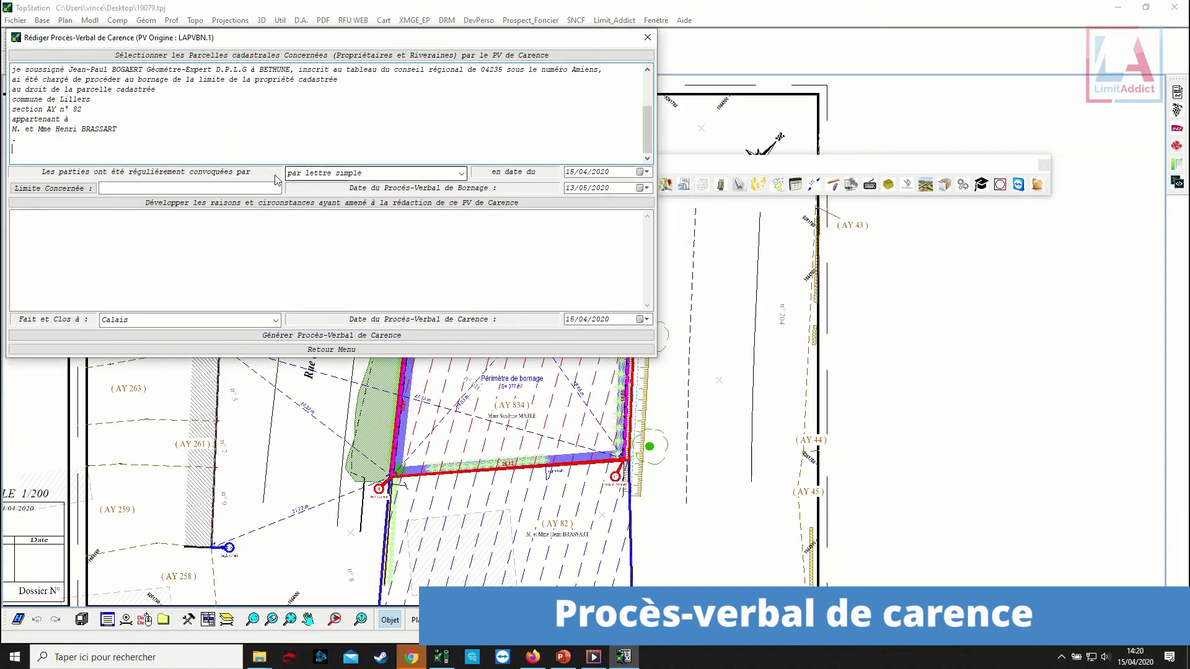
# Define the report's concerned limit as B-C from boundary vertices BSCel.2 and BSCel.3.
pyautogui.click(53, 188)
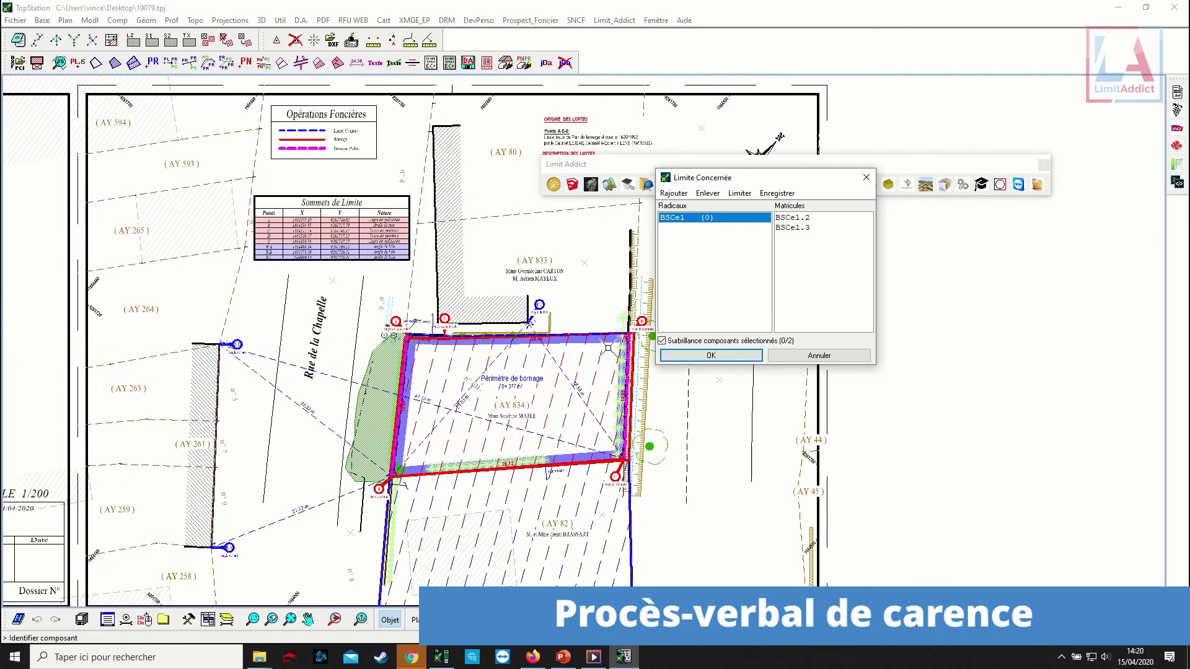
pyautogui.doubleClick(724, 221)
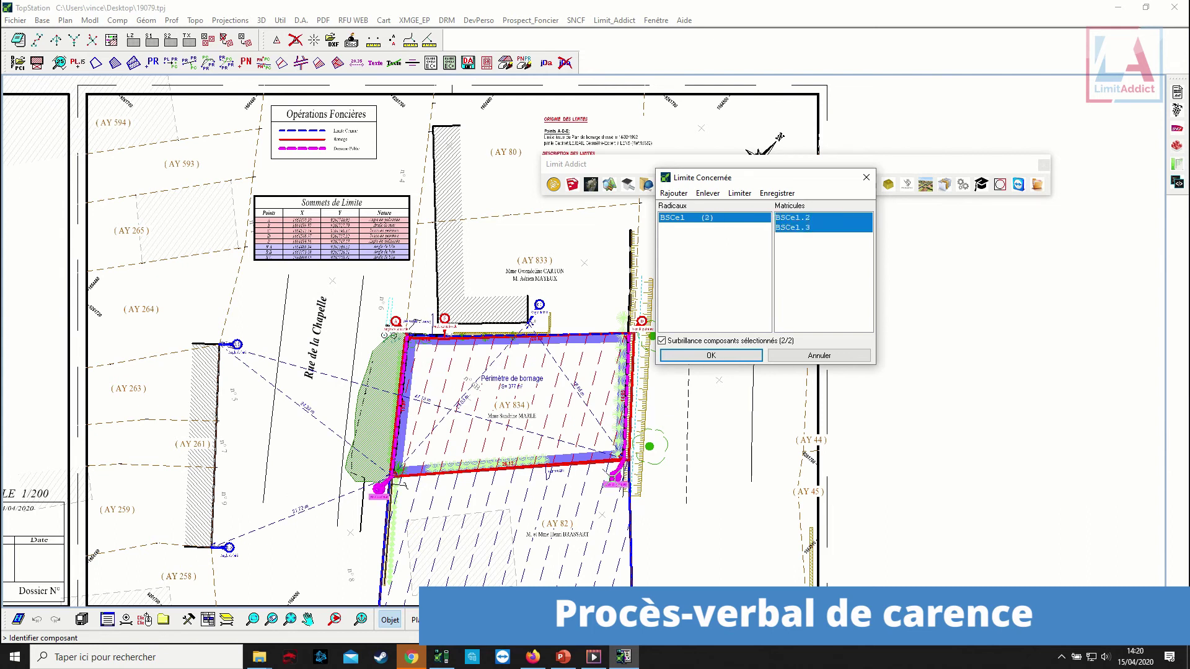
pyautogui.click(710, 355)
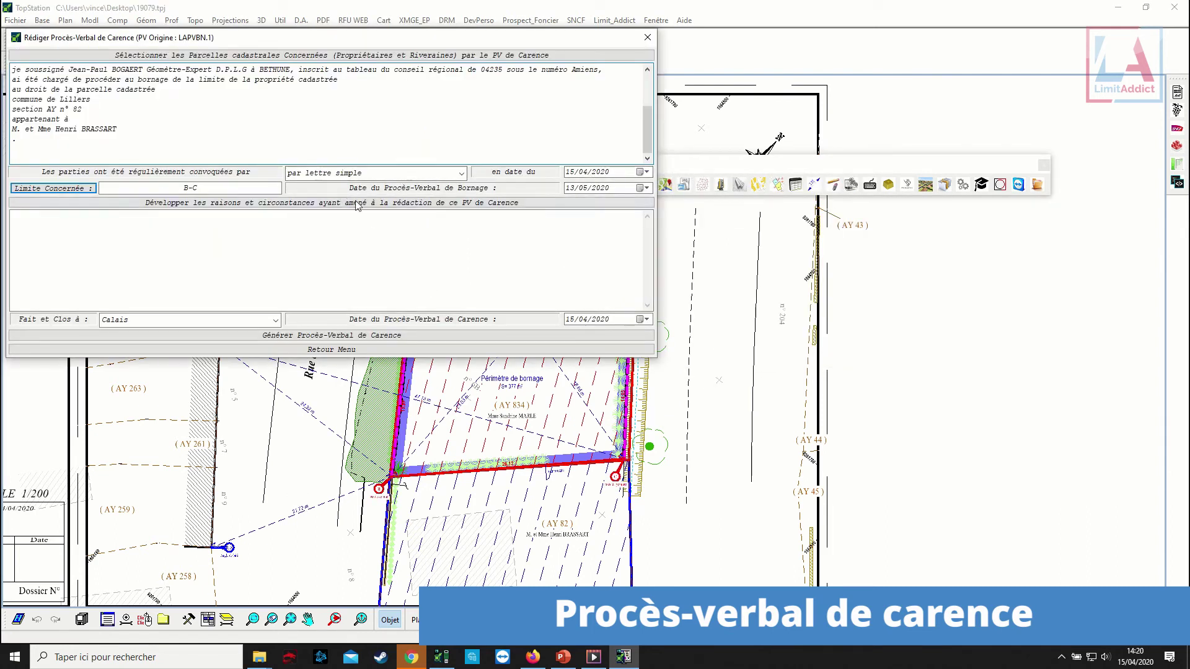
# Fill in the reasons and circumstances of the deficiency report with the predefined text Refus_Signature.txt.
pyautogui.click(330, 204)
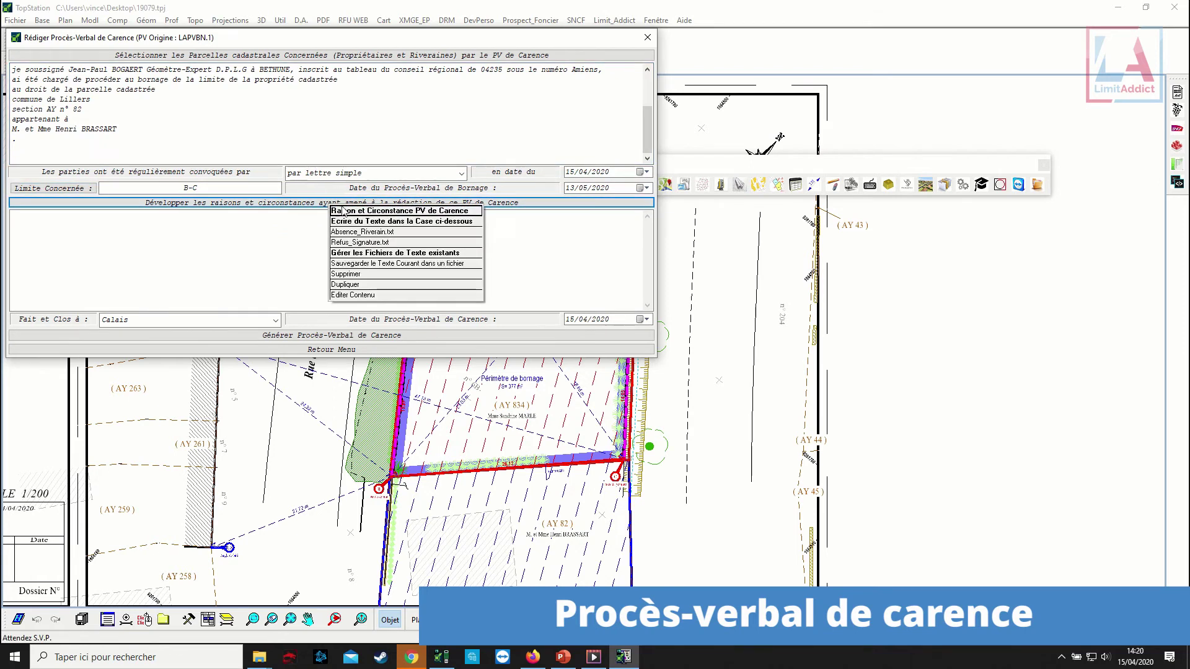
pyautogui.click(360, 242)
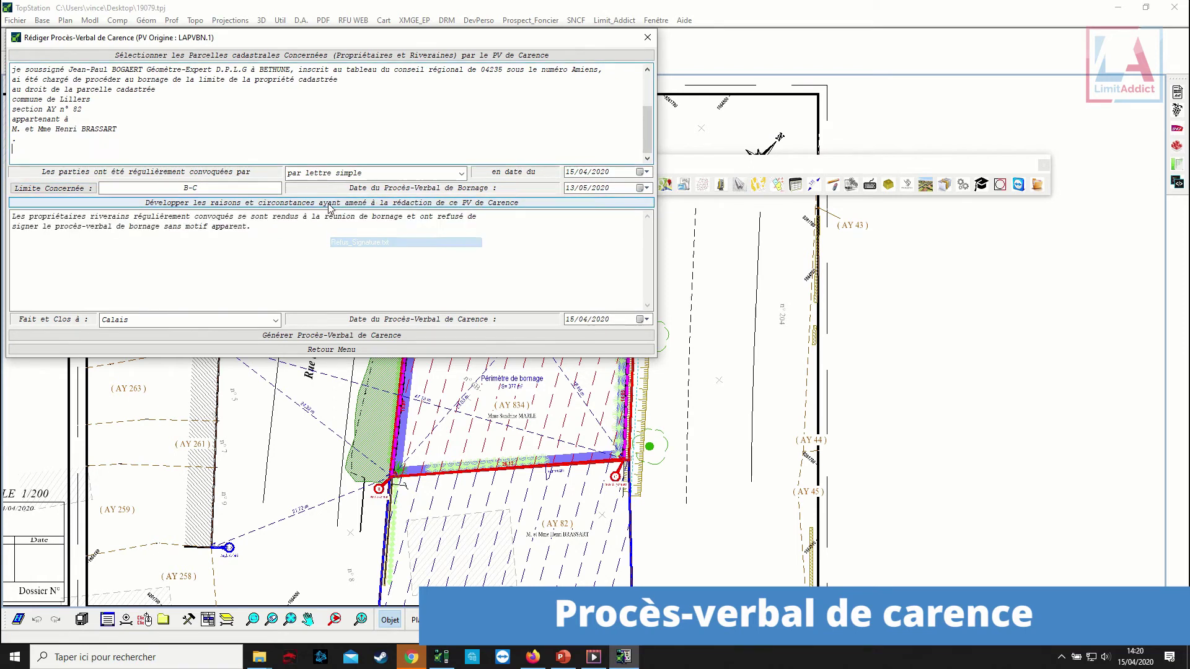
pyautogui.click(259, 205)
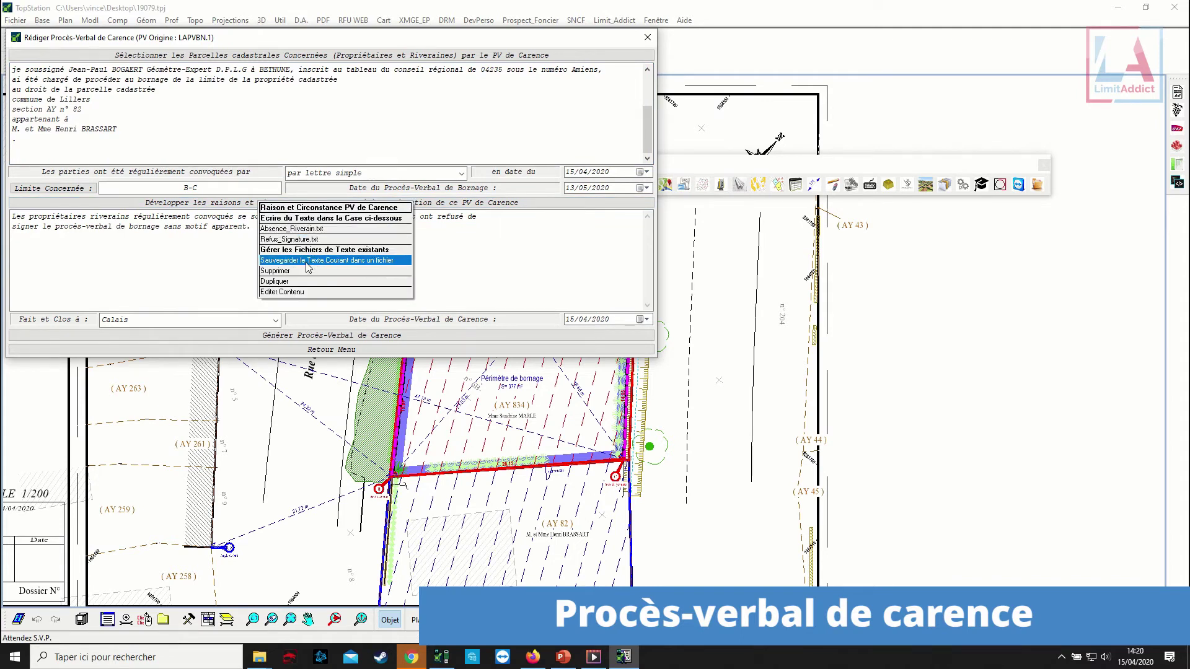
pyautogui.click(214, 261)
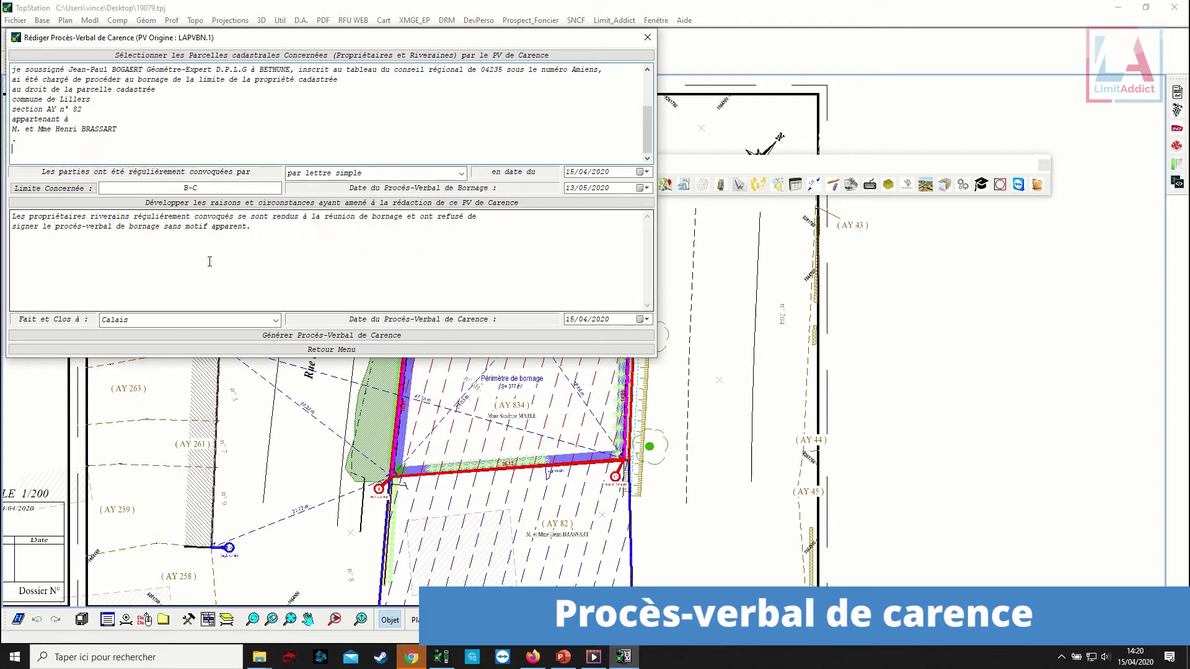
# Generate the procès-verbal de carence as Word and PDF files from PVC_LA.docx, exporting them to the Bureau folder.
pyautogui.click(345, 335)
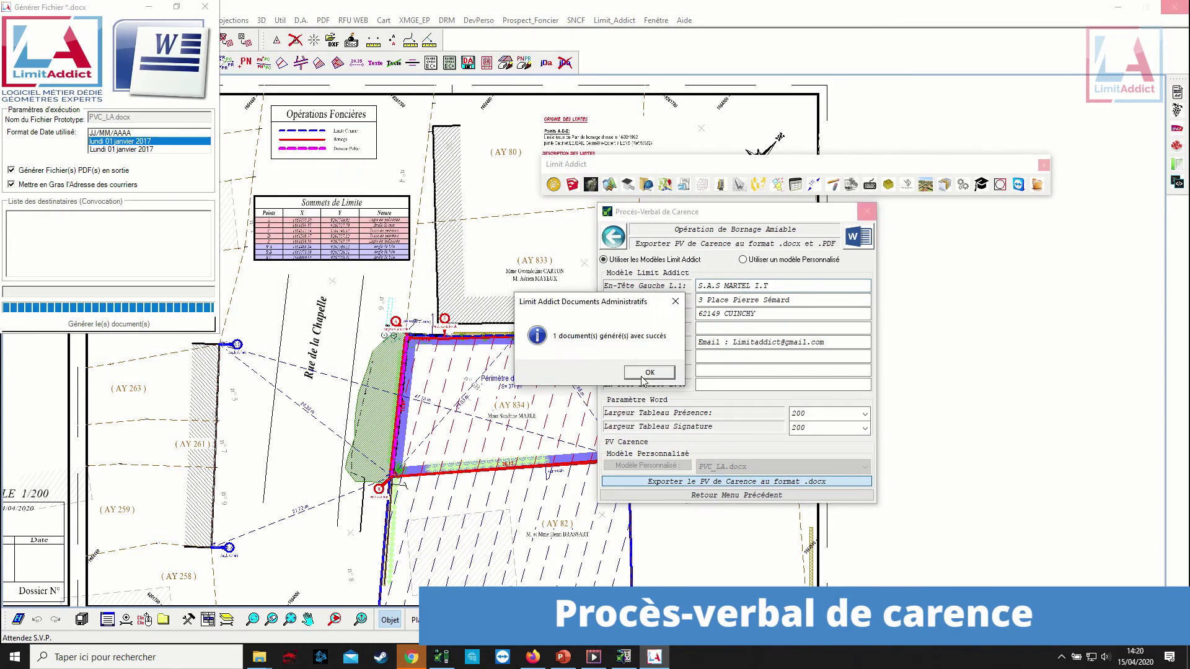
pyautogui.click(641, 373)
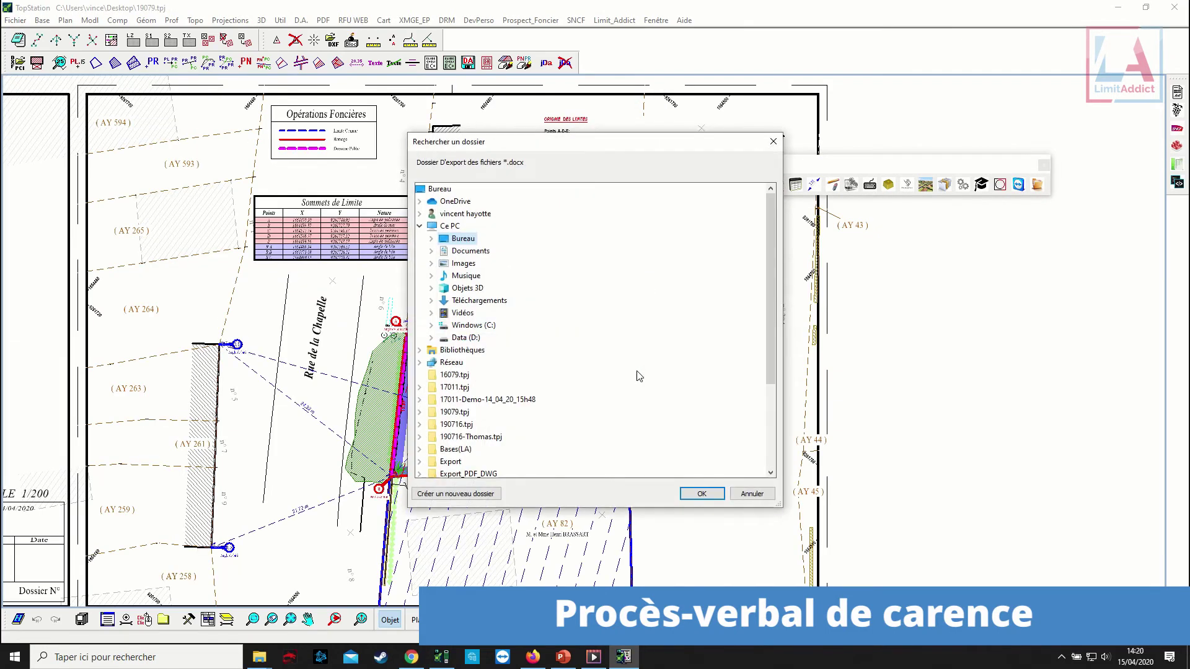
pyautogui.click(702, 494)
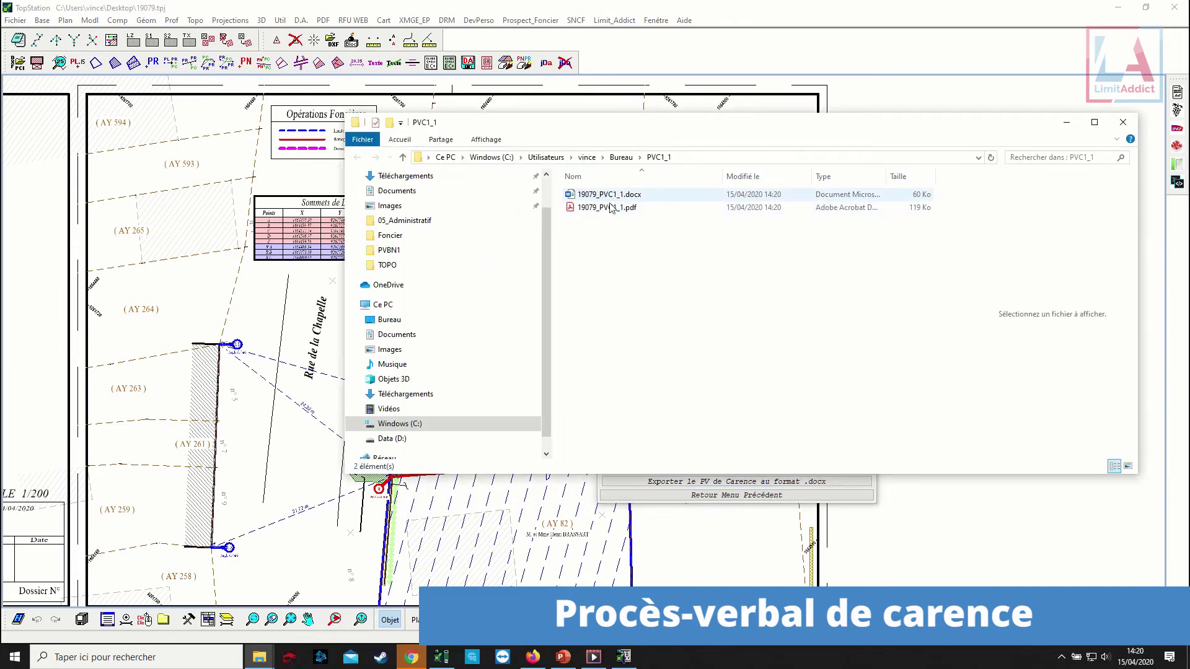
# Read through 19079_PVC1_1.pdf, close it with its folder and return to the administrative documents module.
pyautogui.click(611, 209)
pyautogui.doubleClick(610, 210)
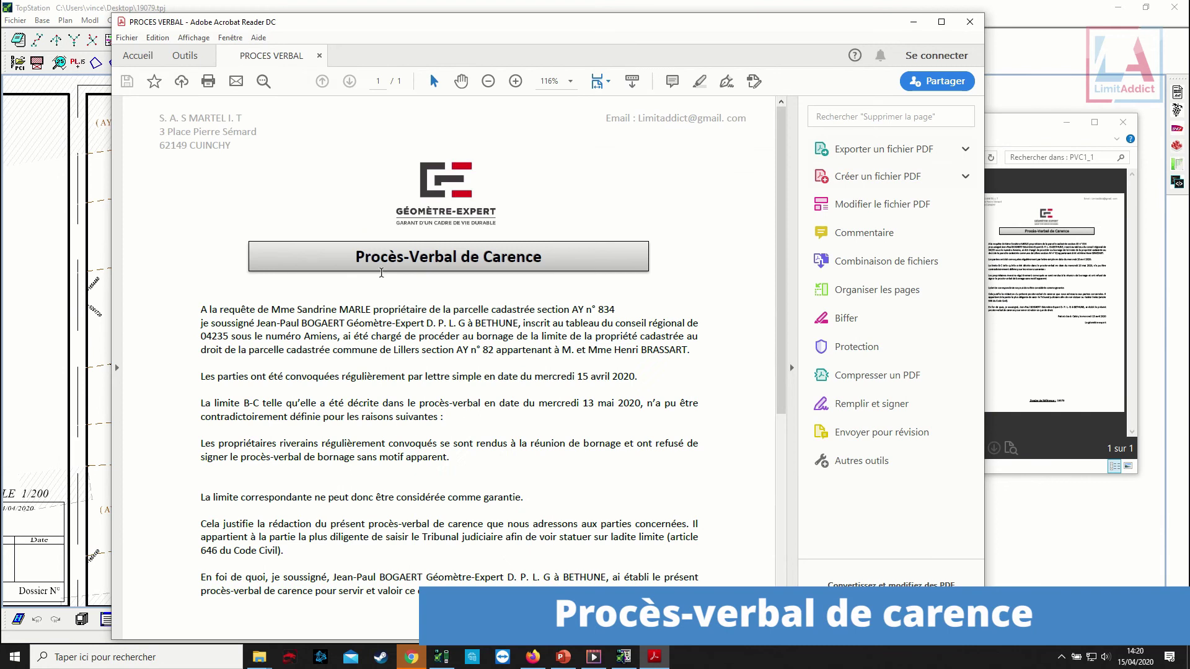
pyautogui.scroll(-1, 381, 273)
pyautogui.scroll(-1, 283, 250)
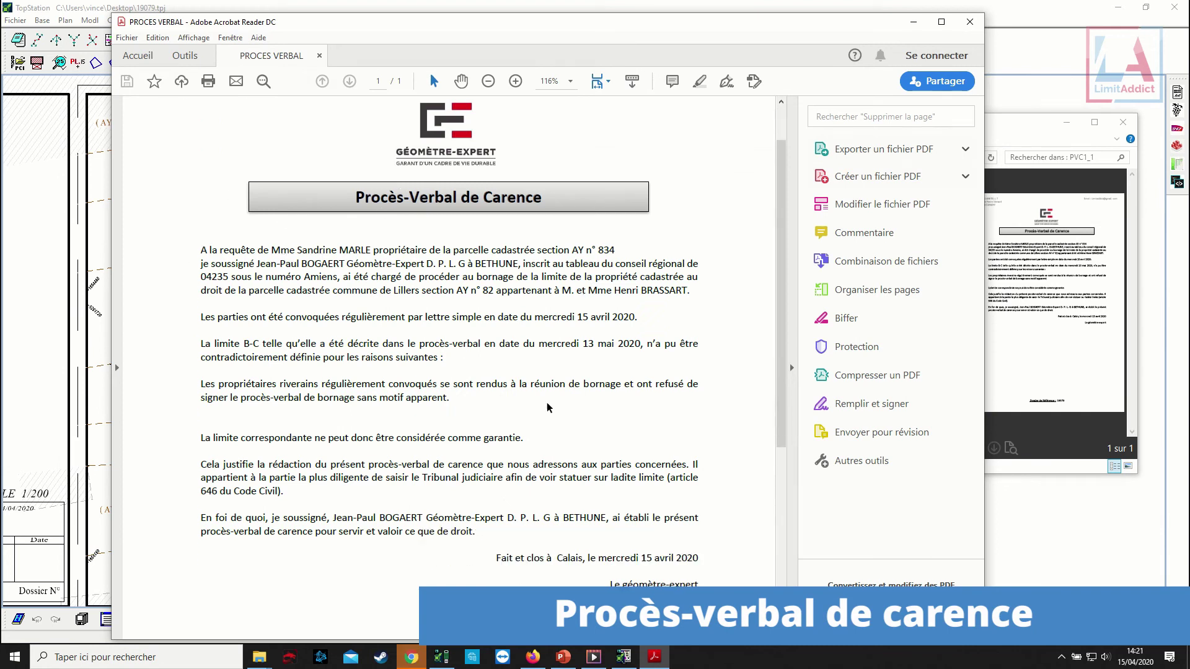
pyautogui.scroll(-1, 247, 198)
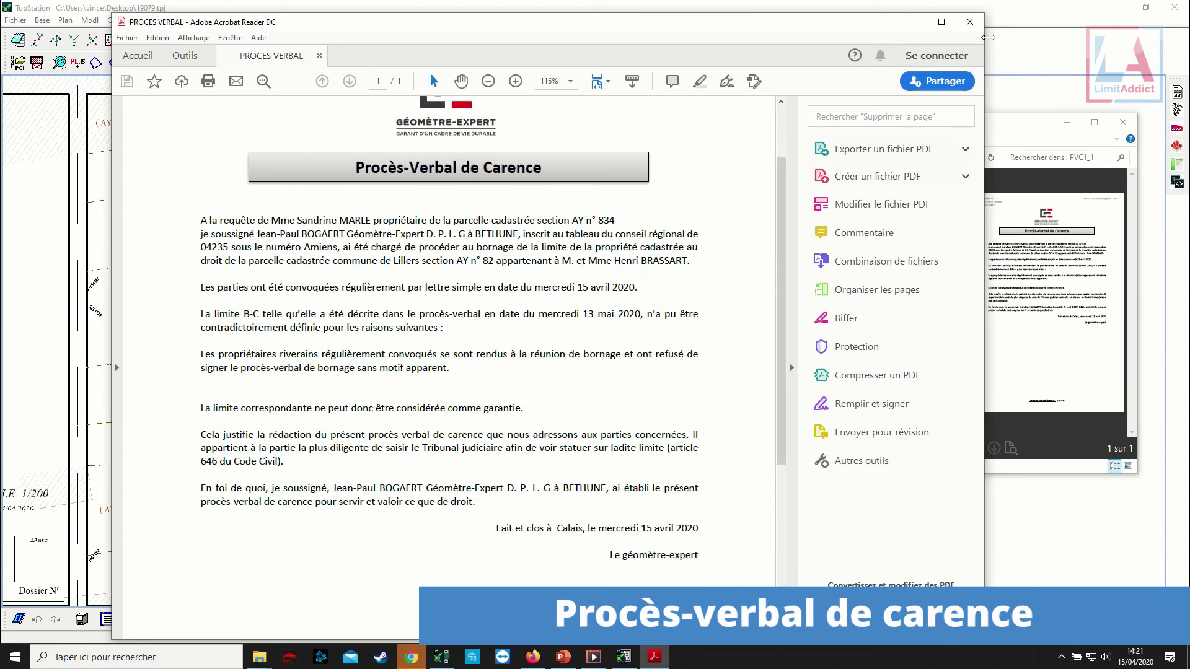
pyautogui.click(970, 21)
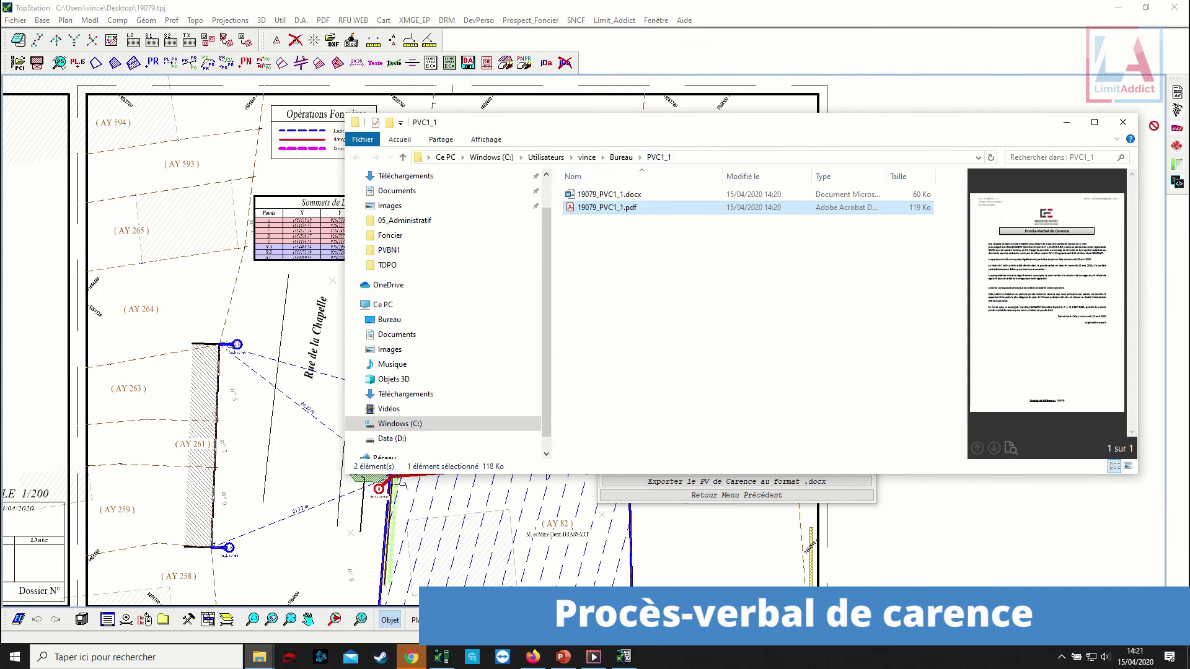
pyautogui.click(1122, 123)
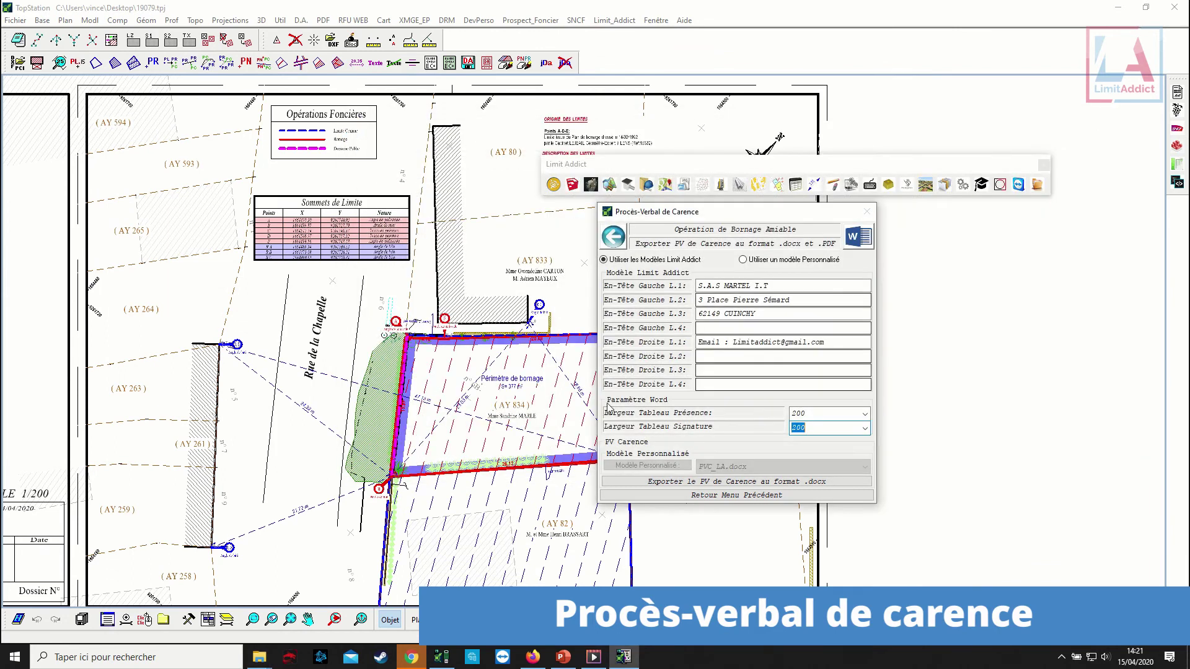
pyautogui.click(730, 494)
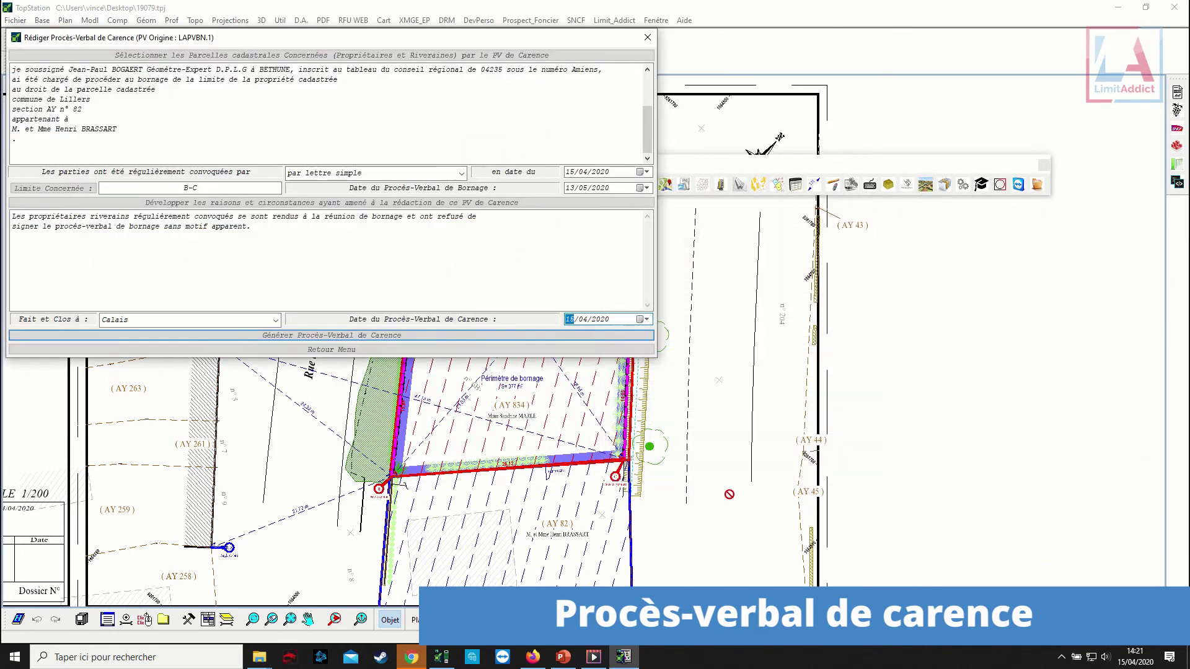
pyautogui.click(363, 351)
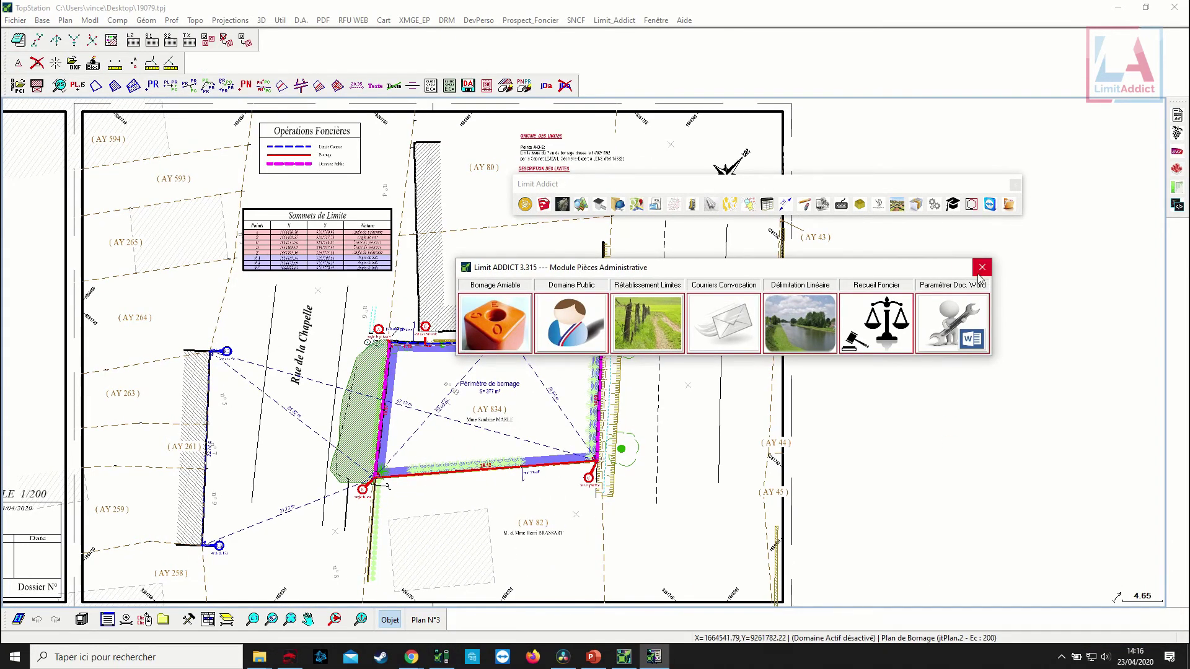
# Leave the administrative documents module and prepare the cadastre adaptation to limits with a maximum fusion distance of 1.00.
pyautogui.click(981, 267)
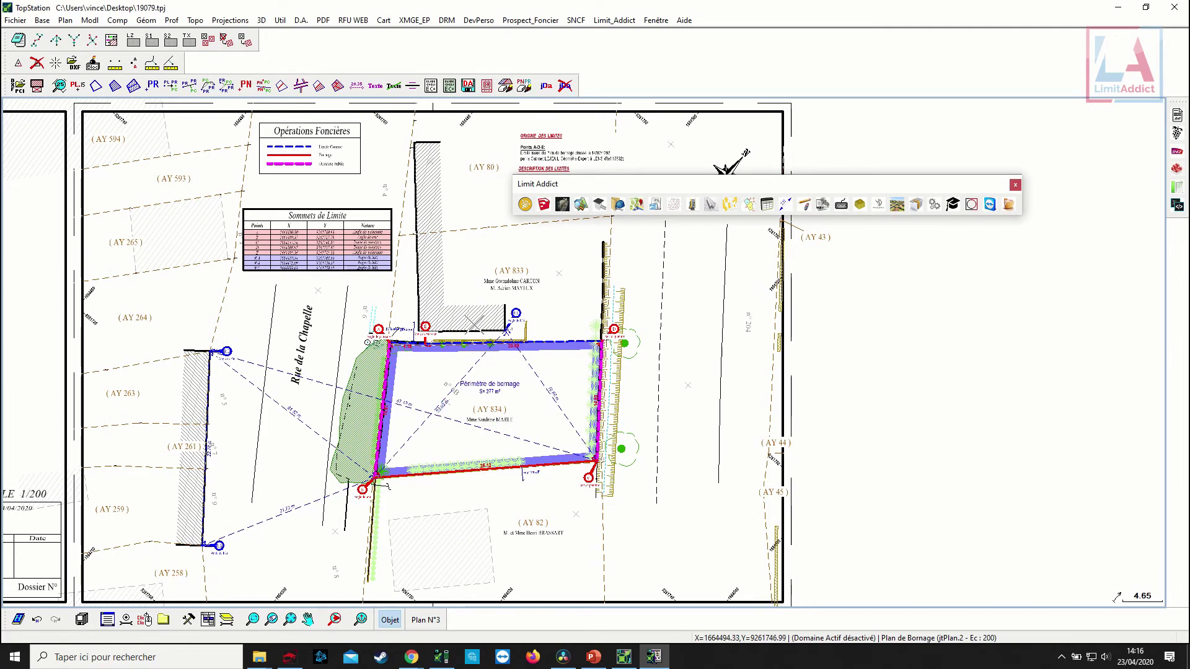
pyautogui.click(731, 207)
pyautogui.click(598, 330)
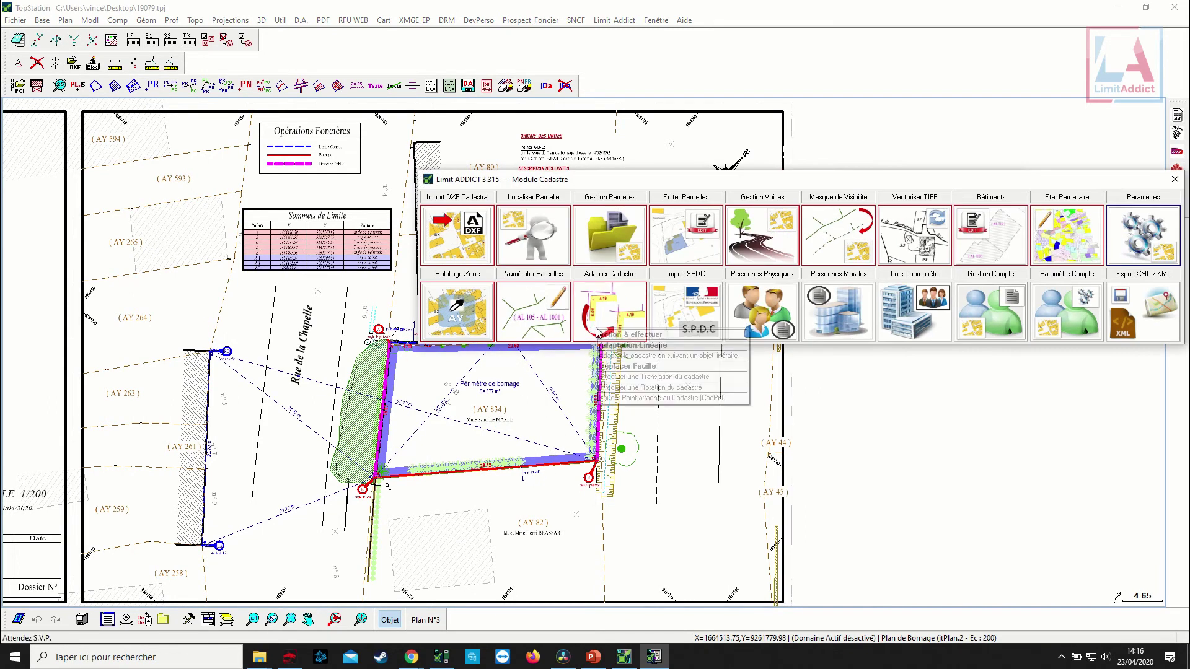
pyautogui.click(615, 355)
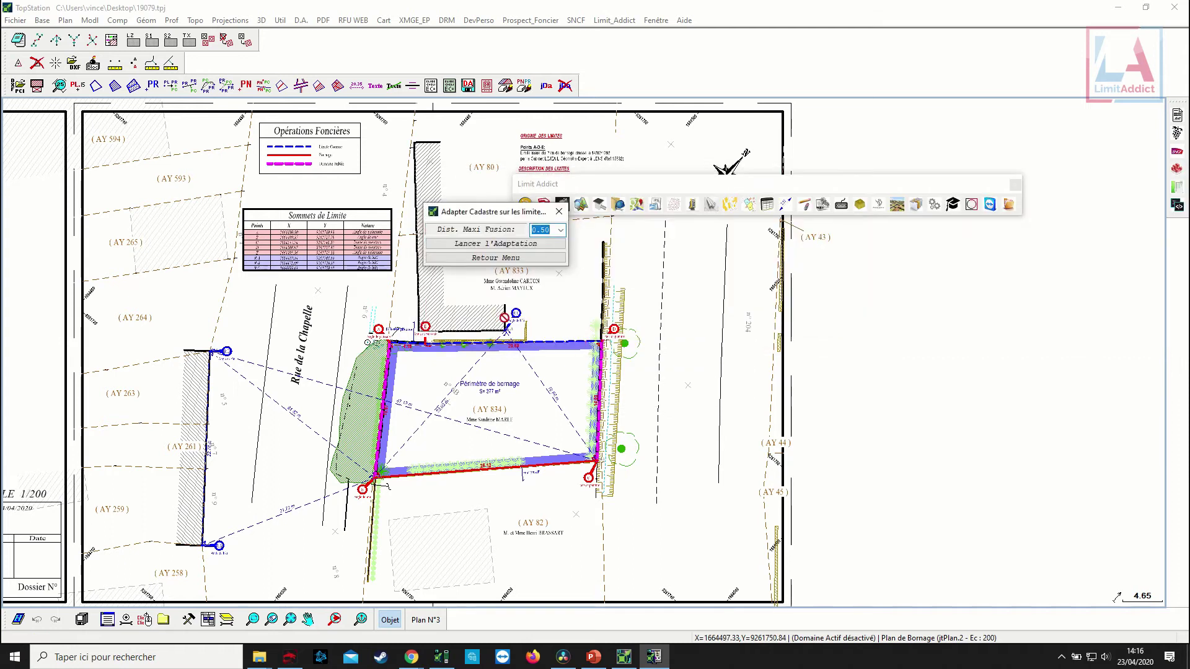
pyautogui.click(561, 230)
pyautogui.click(545, 296)
# Adapt the neighbouring cadastral parcels to the existing property limit BOR.1, check the adapted lines around parcel AY 834 and close the cadastre module.
pyautogui.click(518, 246)
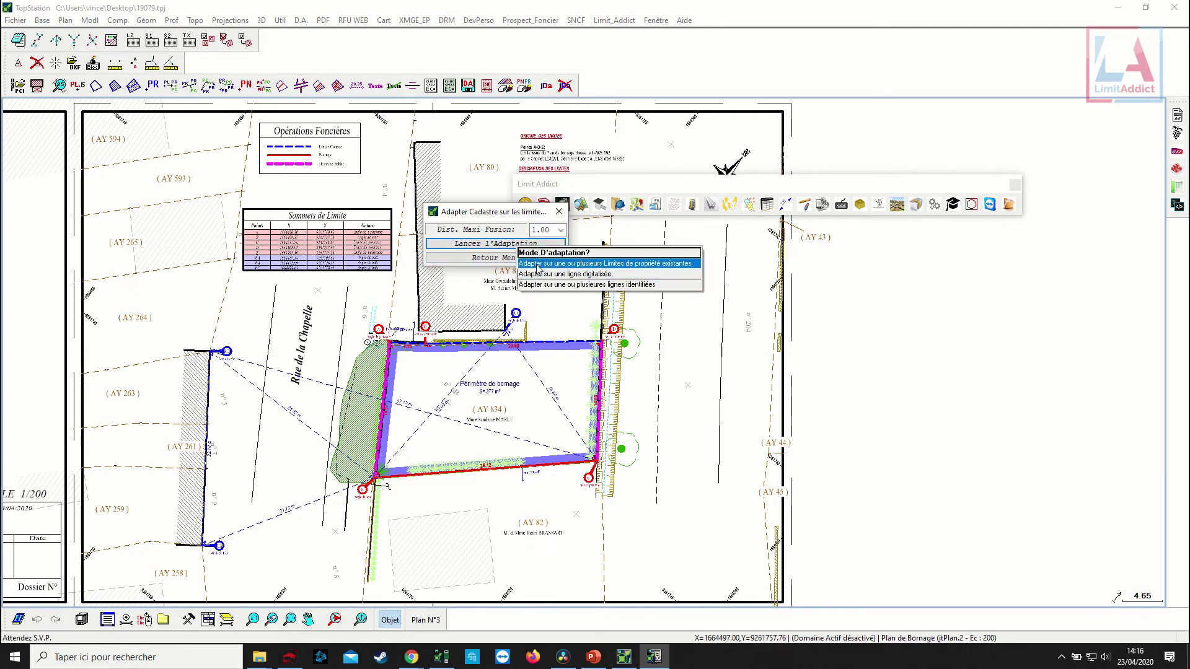
pyautogui.click(538, 264)
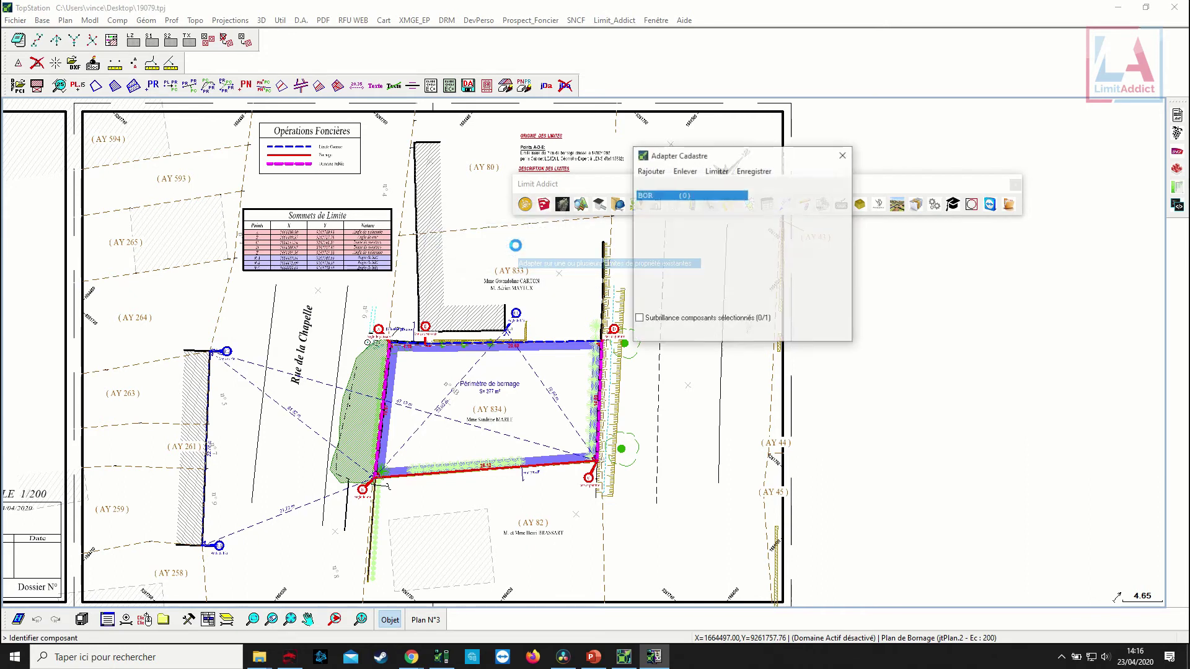
pyautogui.click(505, 347)
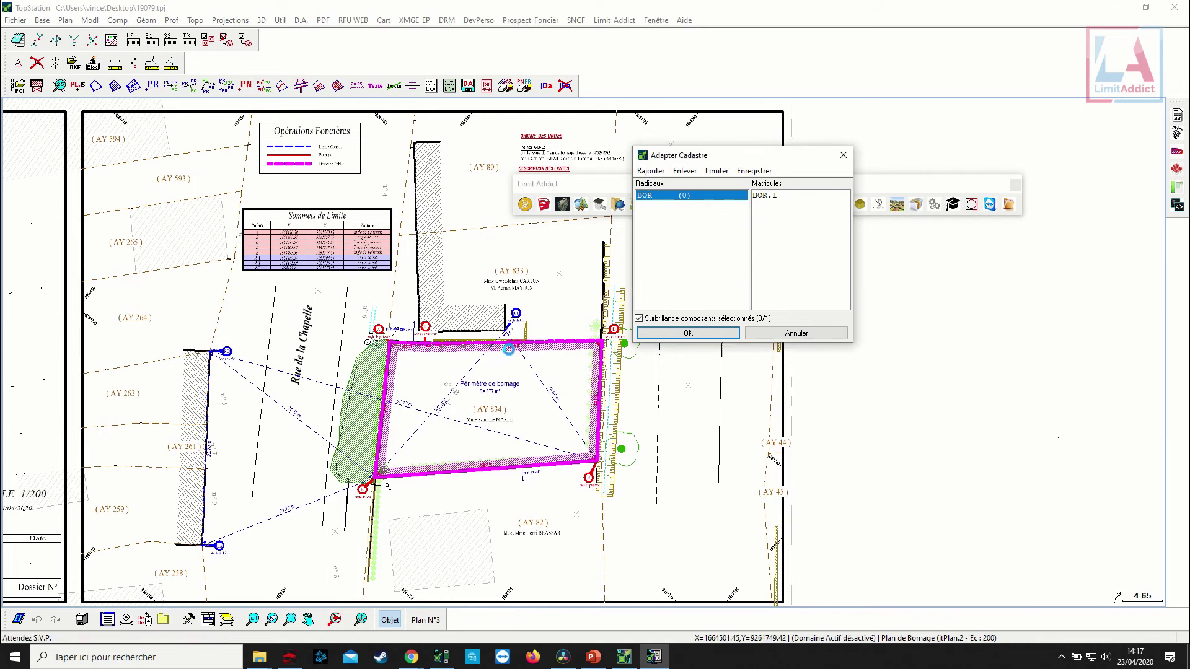
pyautogui.click(688, 333)
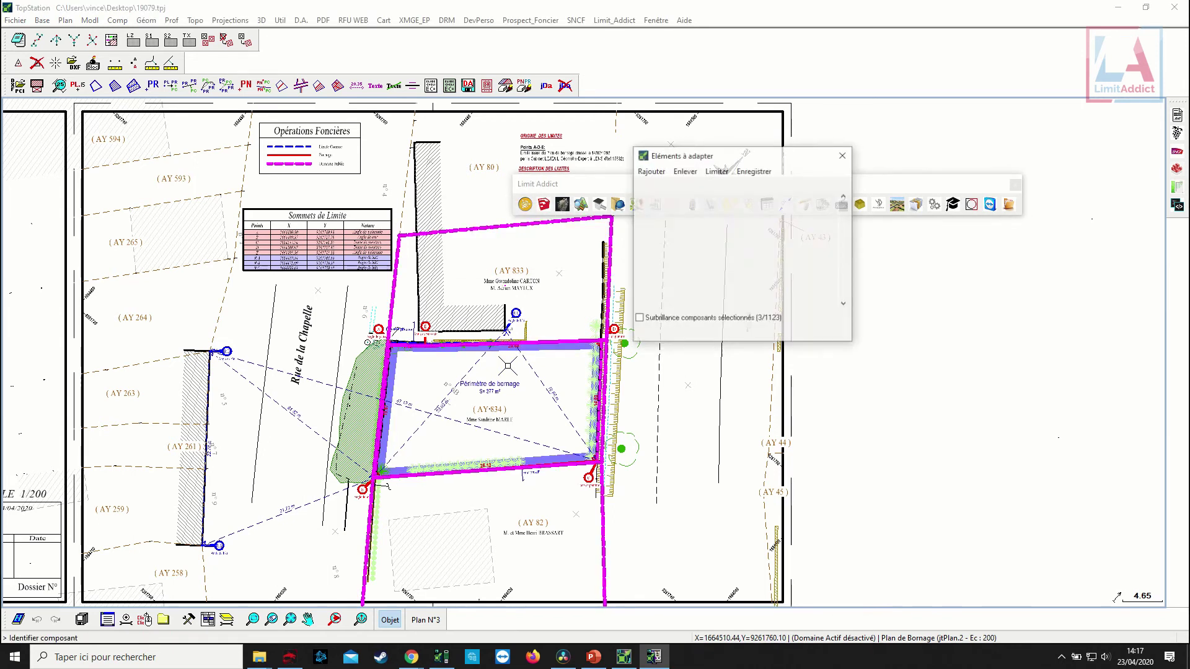
pyautogui.click(696, 332)
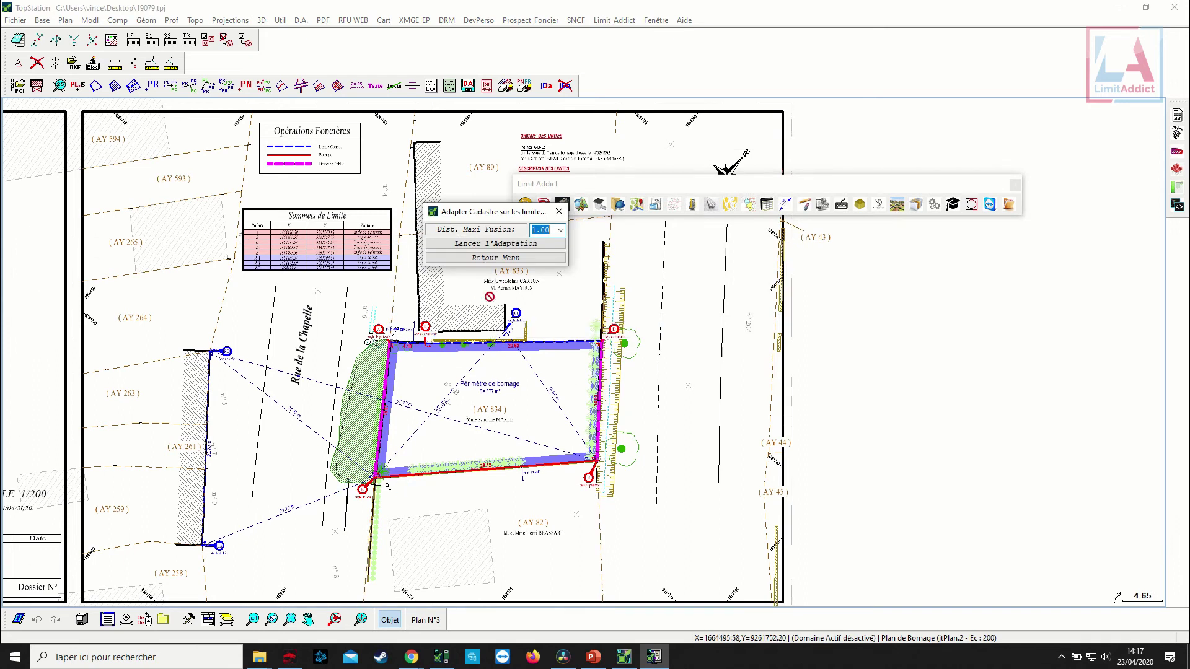
pyautogui.click(510, 260)
pyautogui.scroll(5, 397, 350)
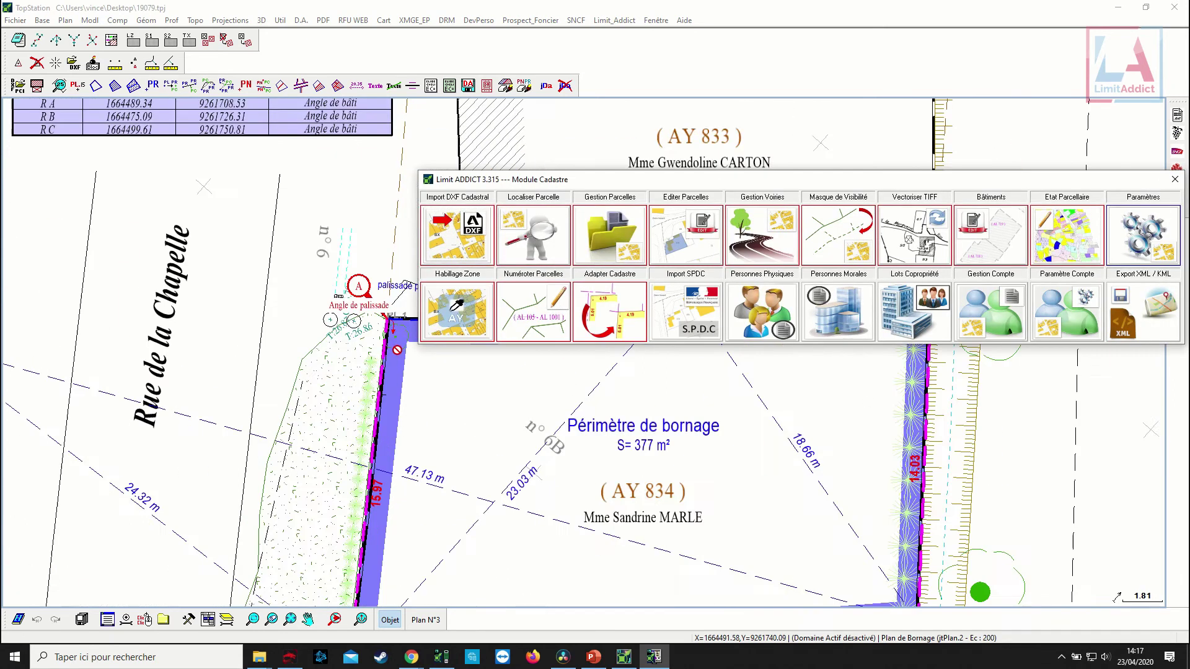
pyautogui.scroll(-6, 514, 468)
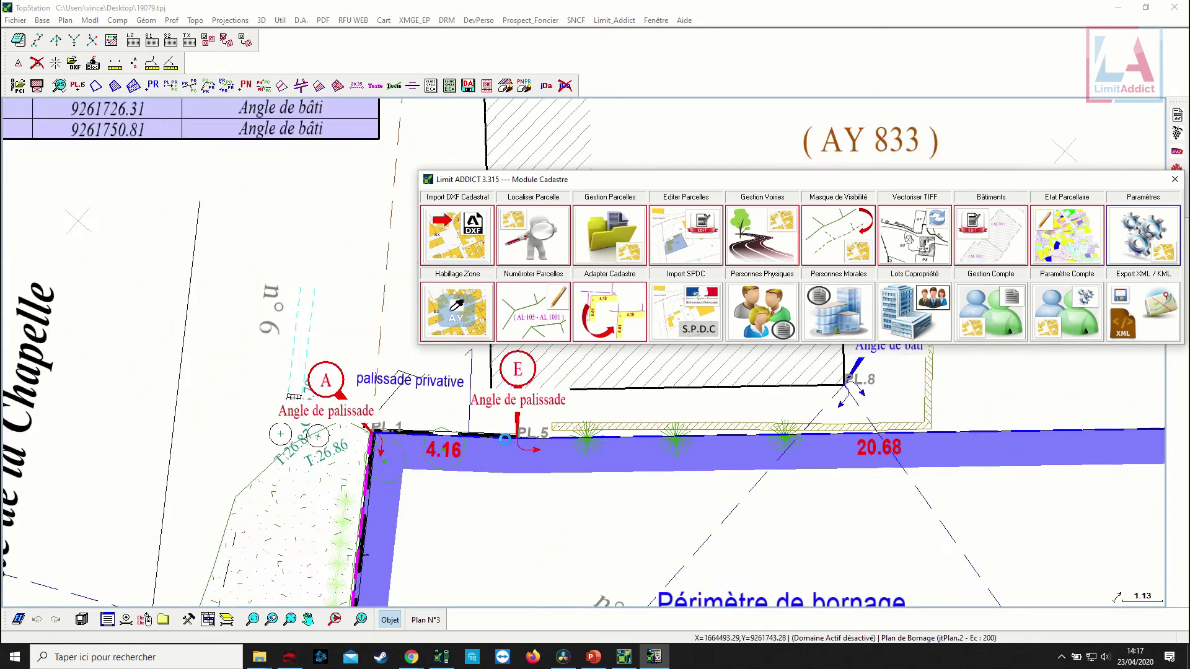
pyautogui.moveTo(555, 485); pyautogui.dragTo(501, 399, button='middle')
pyautogui.moveTo(519, 440); pyautogui.dragTo(510, 474, button='middle')
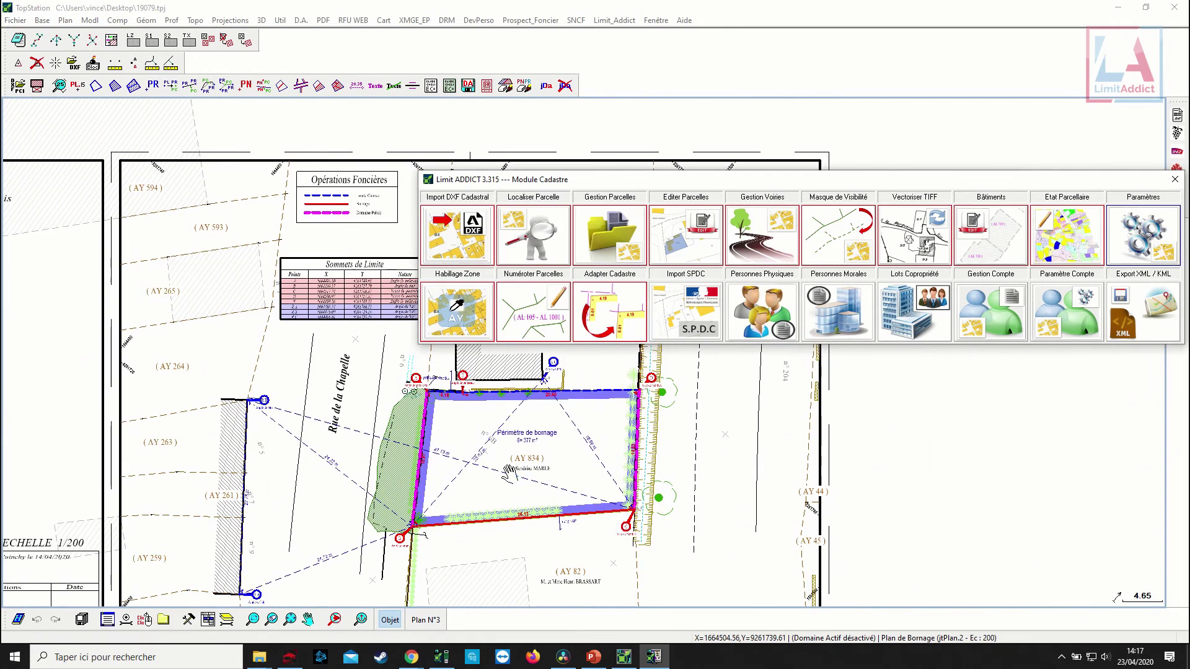
pyautogui.click(1174, 177)
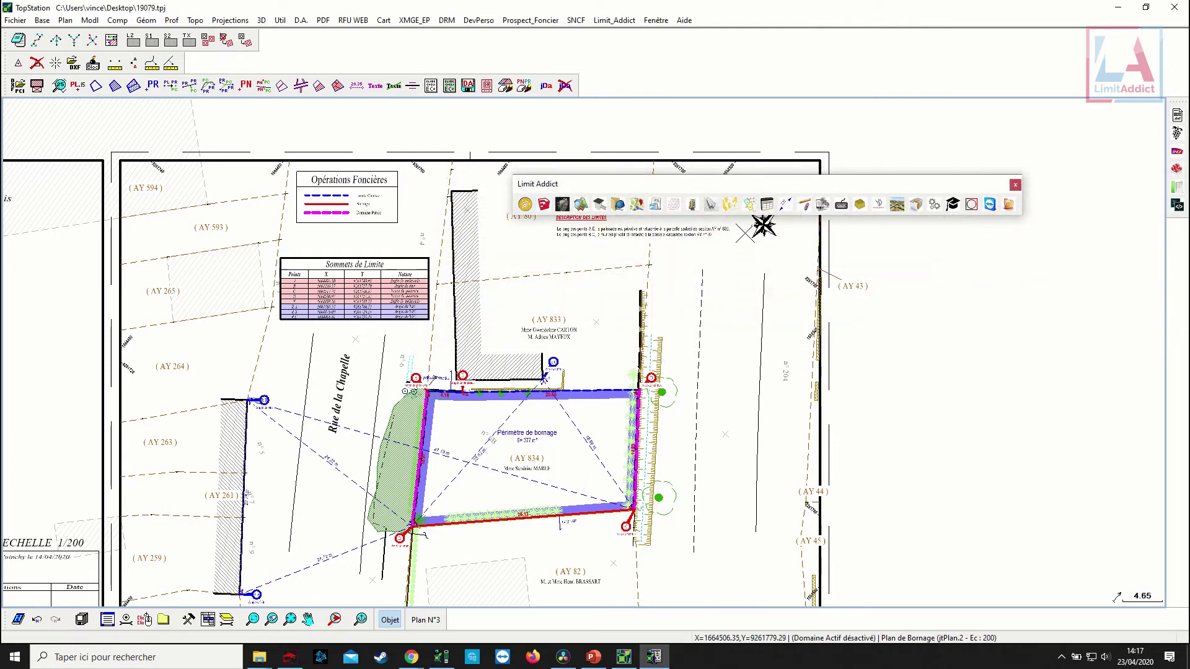
# Create a signature table for the public-property delimitation operation LAPVDP.1, listing each account's persons in detail, and place it beside parcel AY 82.
pyautogui.moveTo(544, 378)
pyautogui.mouseDown(button='middle')
pyautogui.moveTo(565, 327)
pyautogui.moveTo(673, 330)
pyautogui.mouseUp(button='middle')
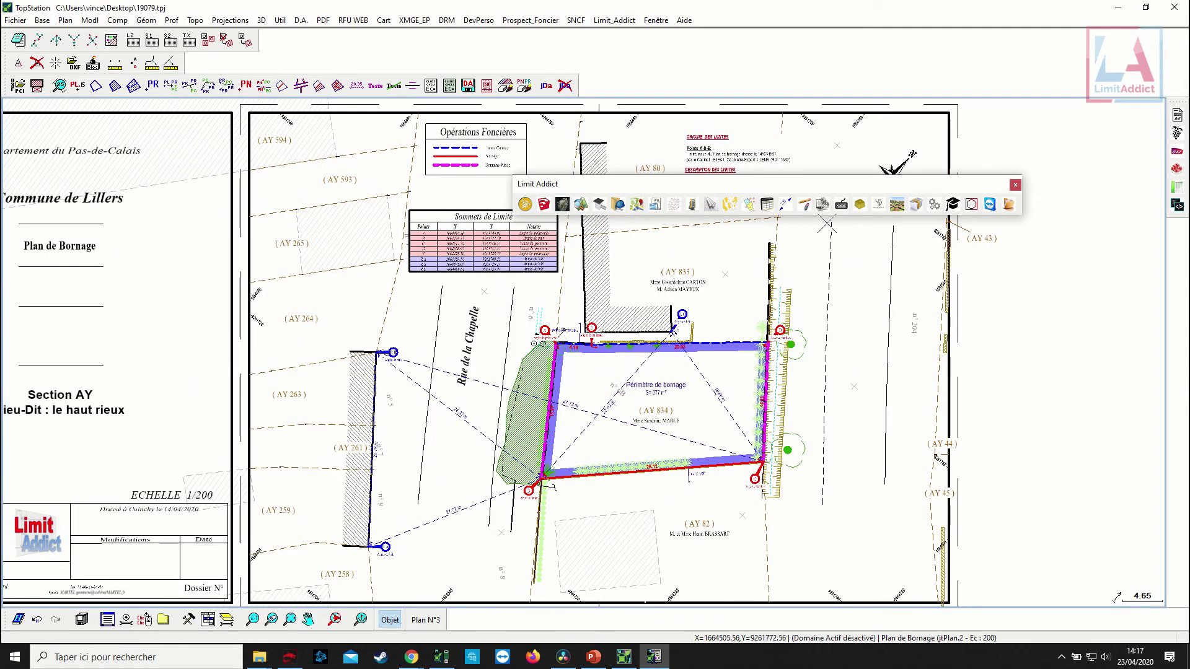
pyautogui.click(767, 206)
pyautogui.click(765, 245)
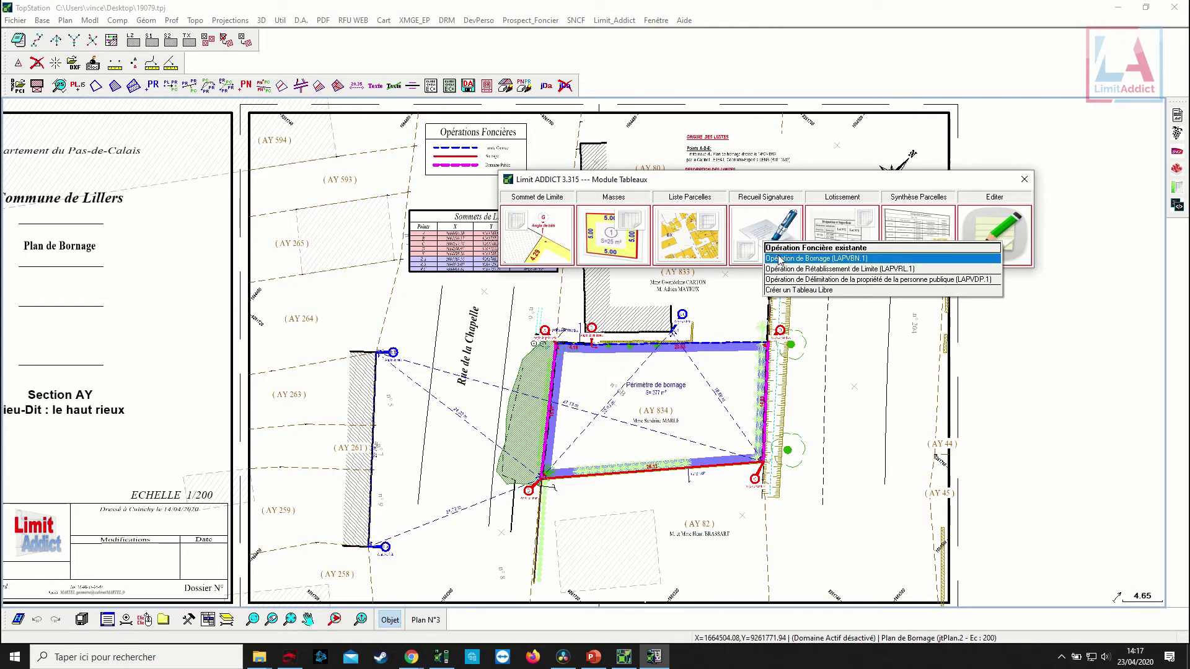
pyautogui.click(780, 259)
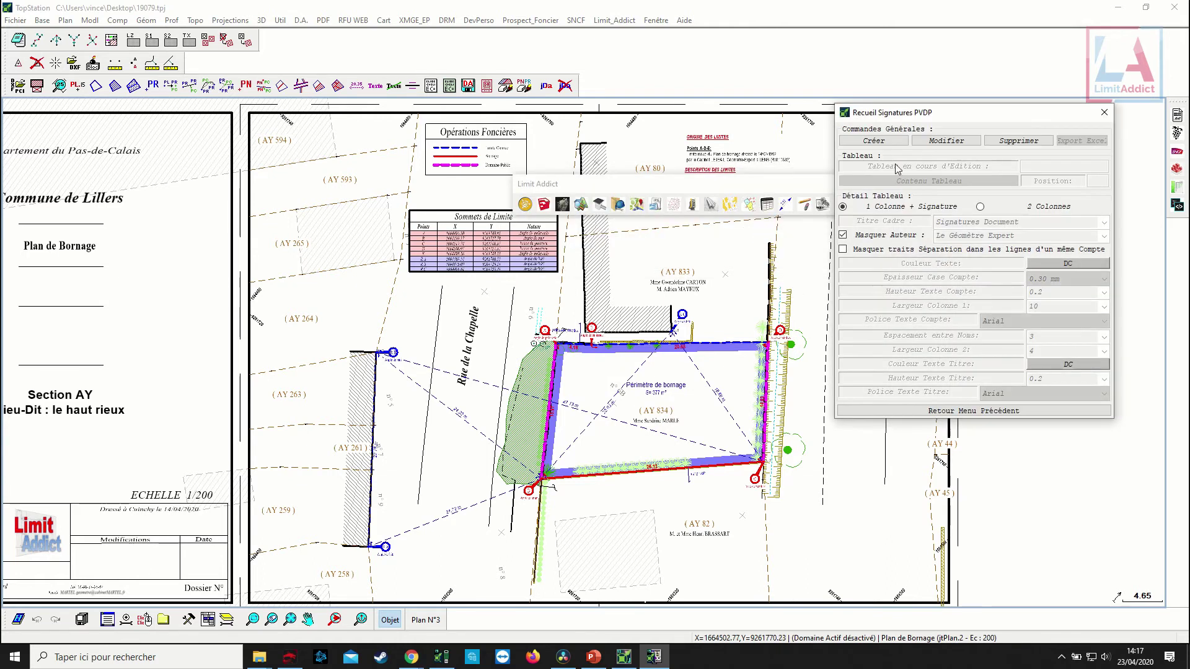
pyautogui.click(884, 142)
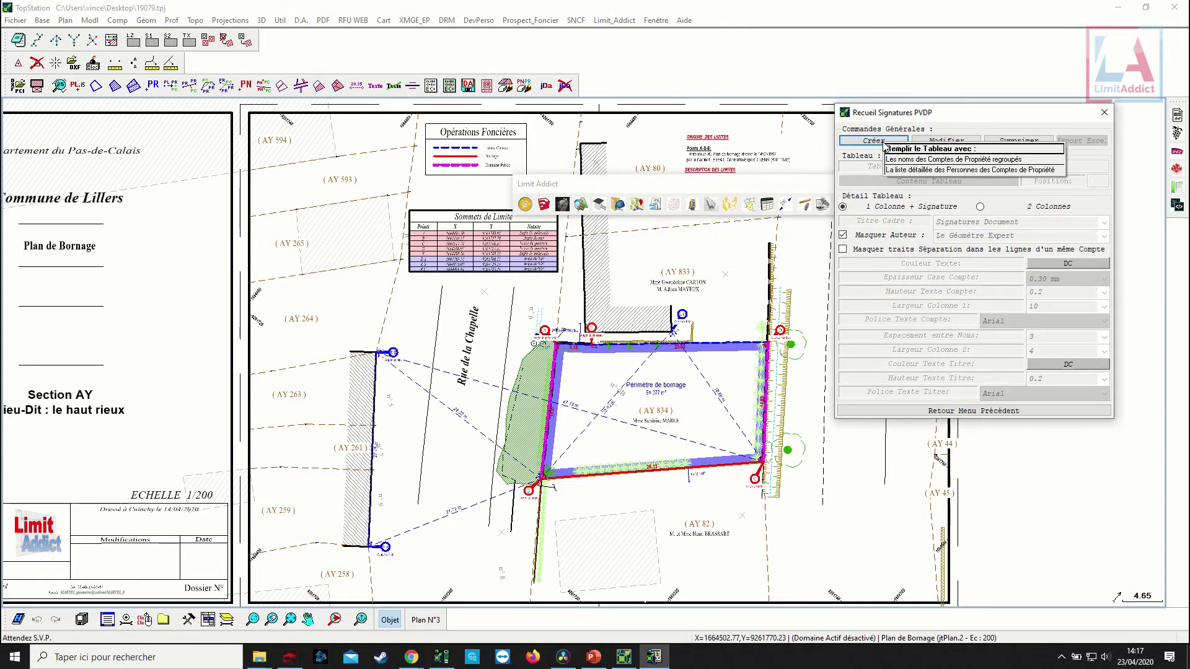
pyautogui.click(921, 170)
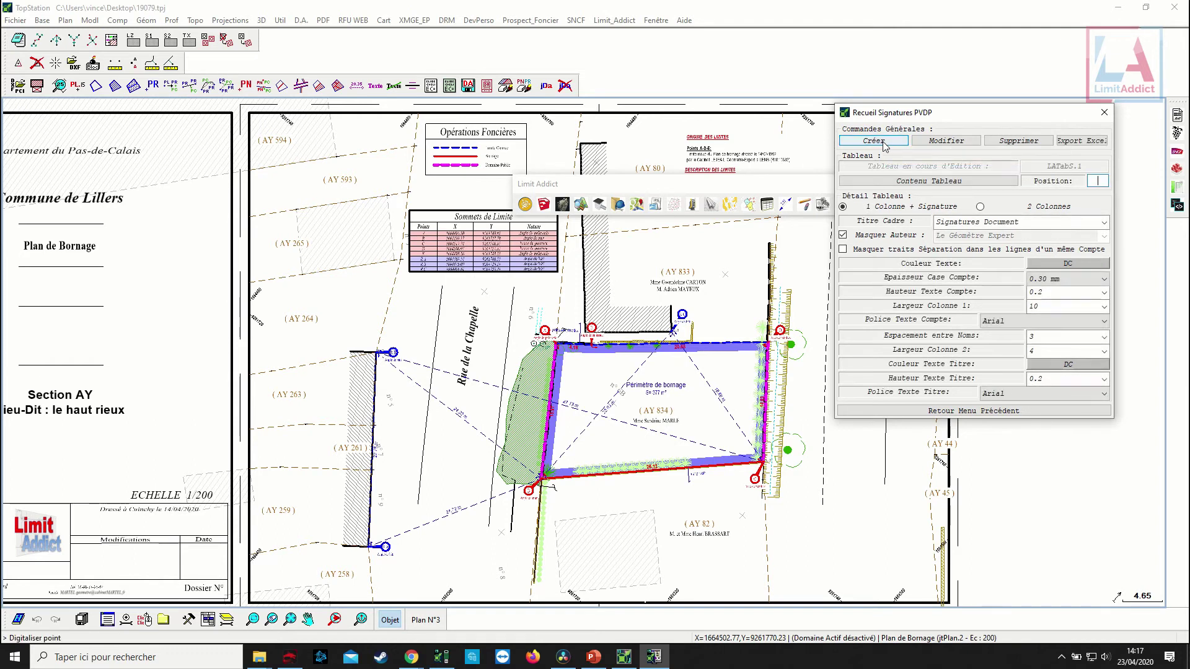
pyautogui.click(1106, 181)
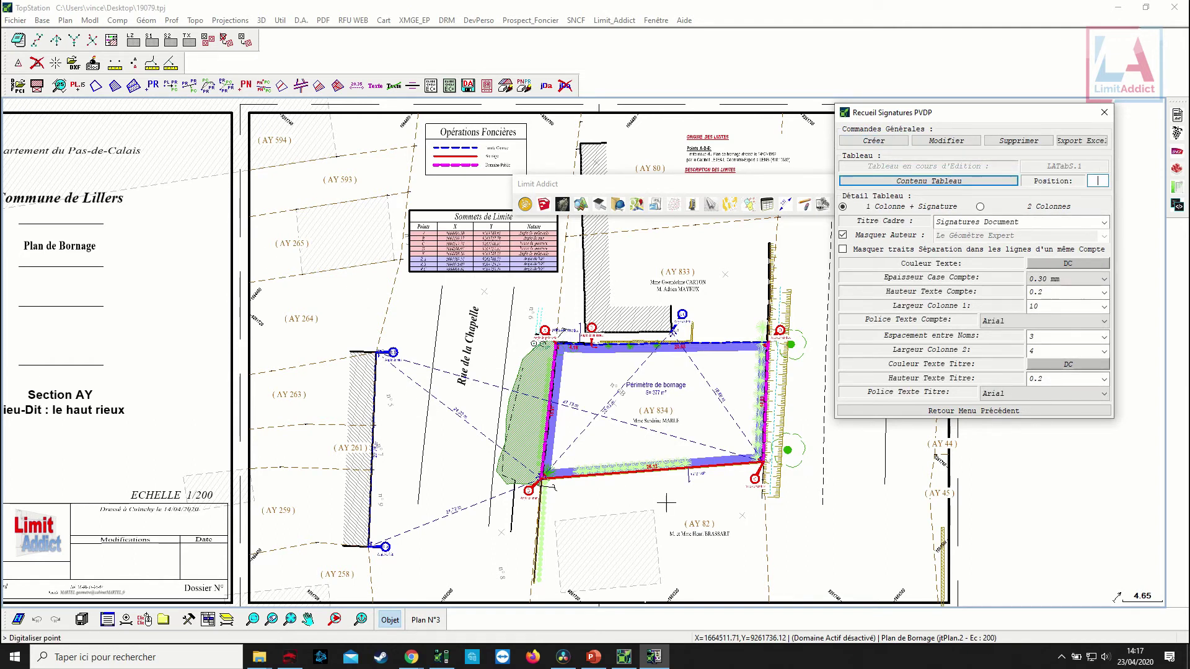
pyautogui.click(742, 507)
pyautogui.click(716, 502)
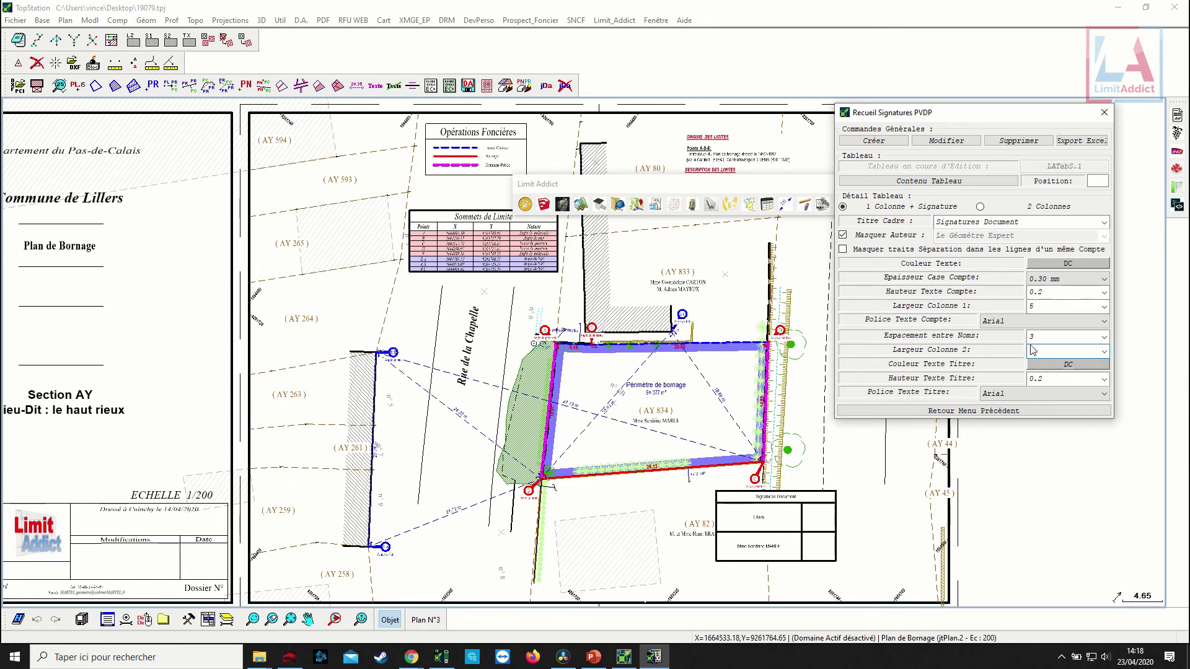
# Set both column widths of the signature table to 5 and switch its layout to 2 Colonnes.
pyautogui.doubleClick(1033, 338)
pyautogui.scroll(1, 850, 529)
pyautogui.moveTo(851, 528); pyautogui.dragTo(813, 504, button='middle')
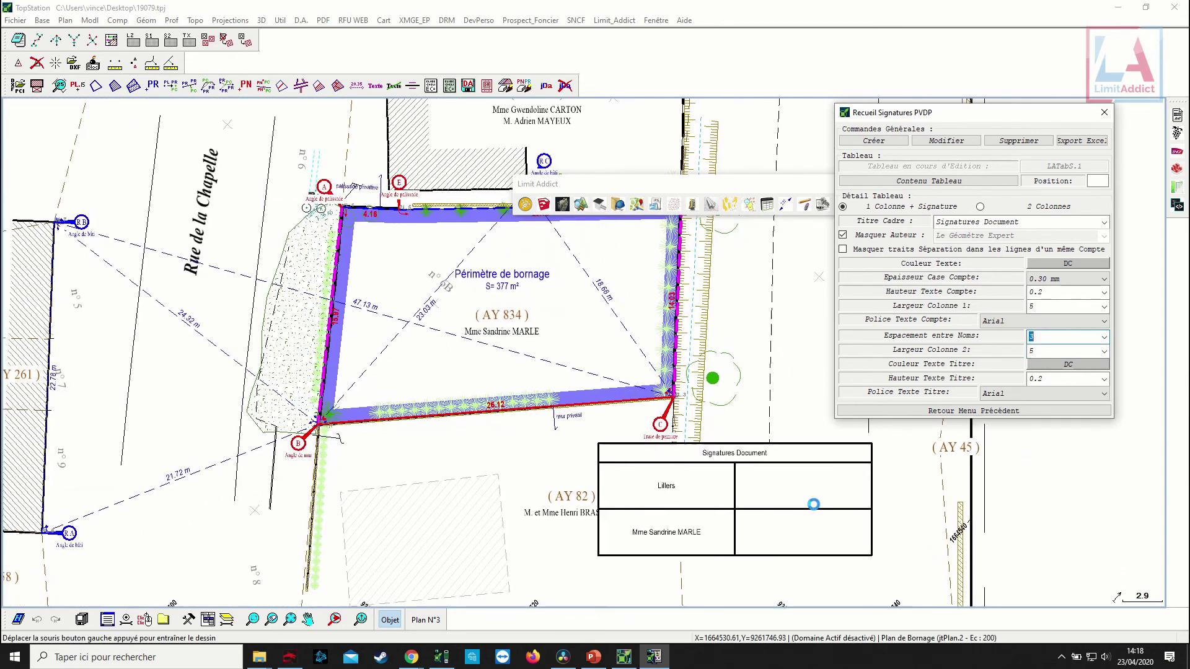
pyautogui.click(876, 239)
pyautogui.click(876, 239)
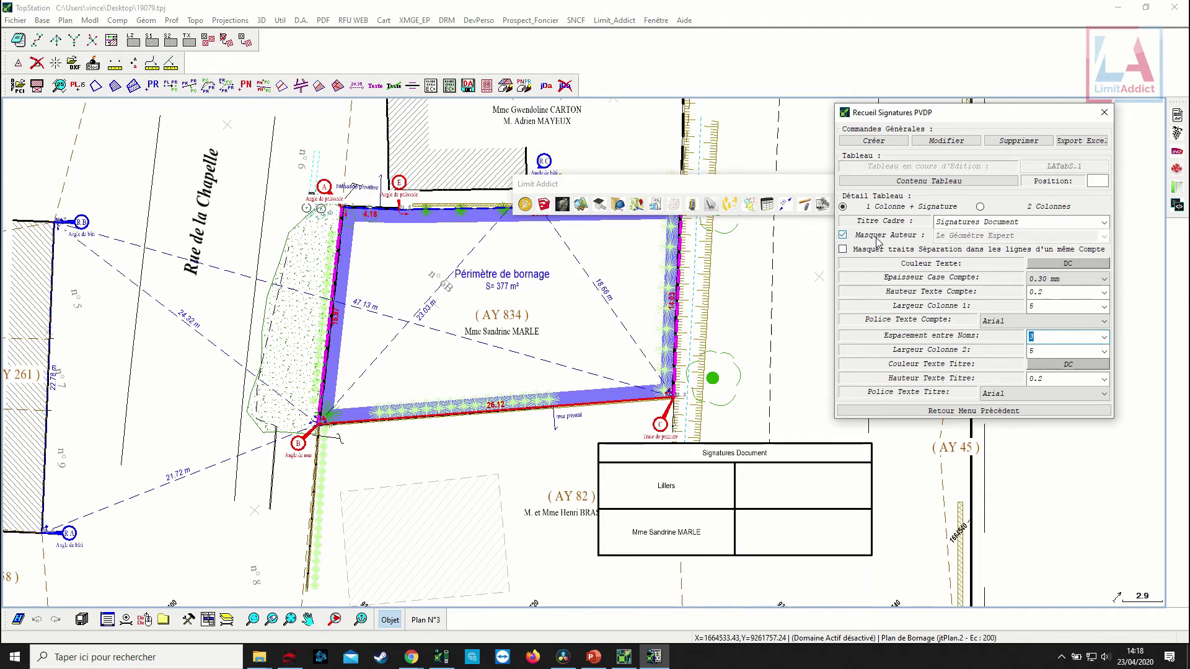
pyautogui.click(876, 239)
pyautogui.click(876, 239)
pyautogui.click(1000, 208)
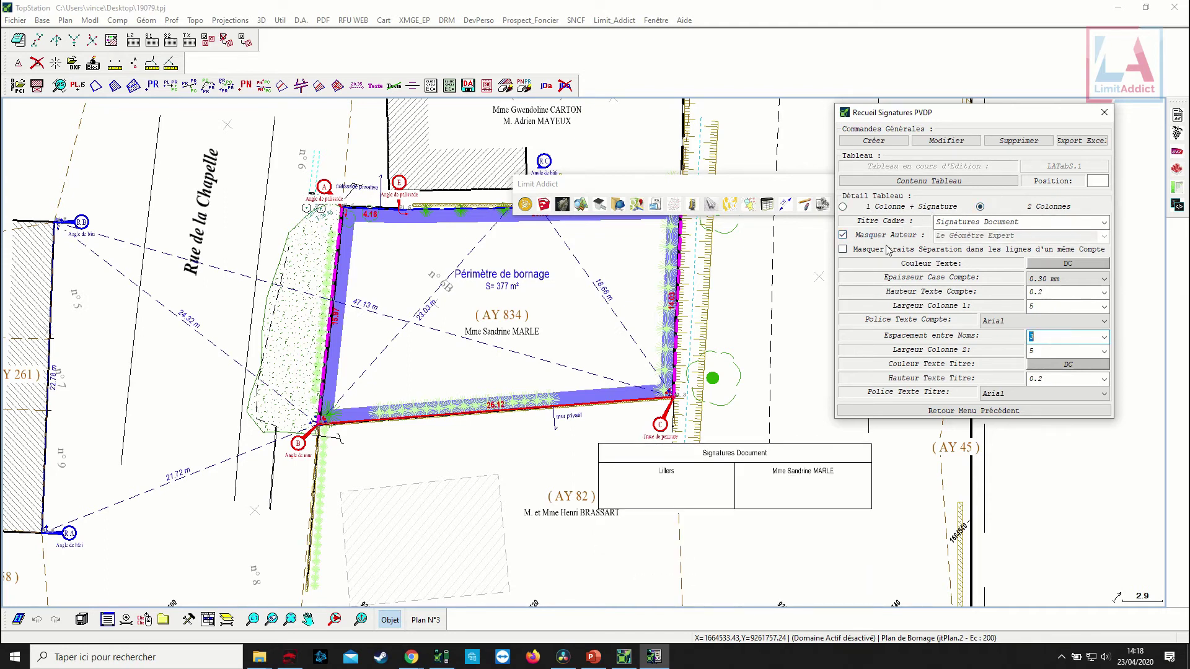
# Reposition the signature table near the lower-right corner of the plan frame and close the tables module.
pyautogui.click(1095, 181)
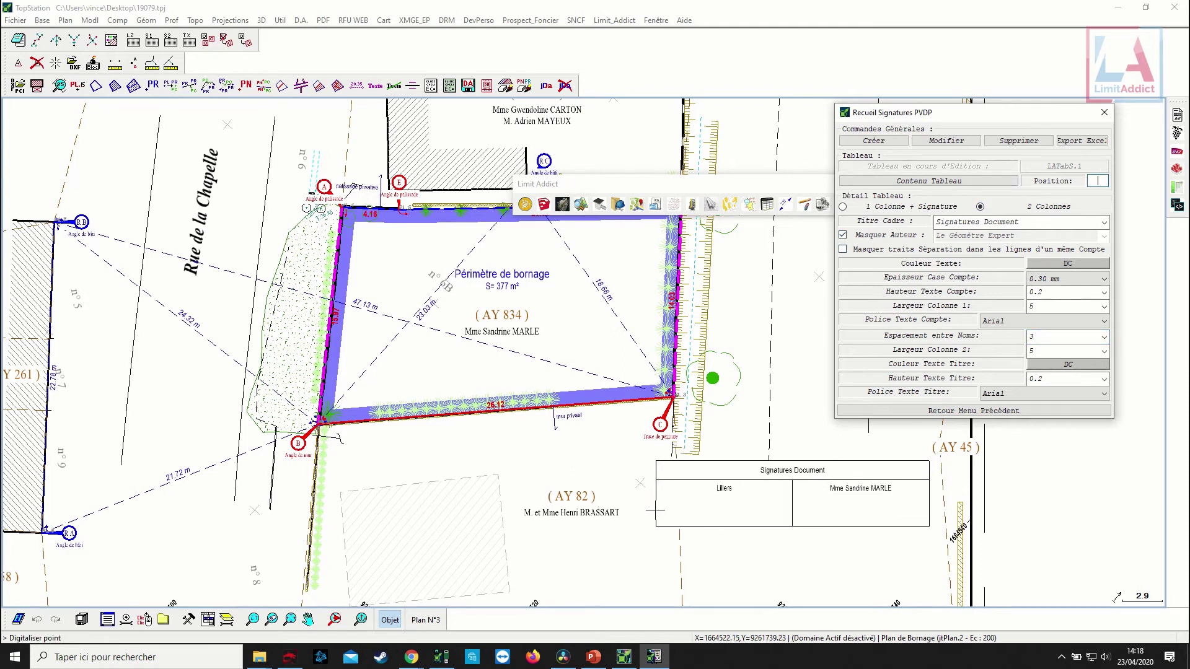
pyautogui.click(897, 410)
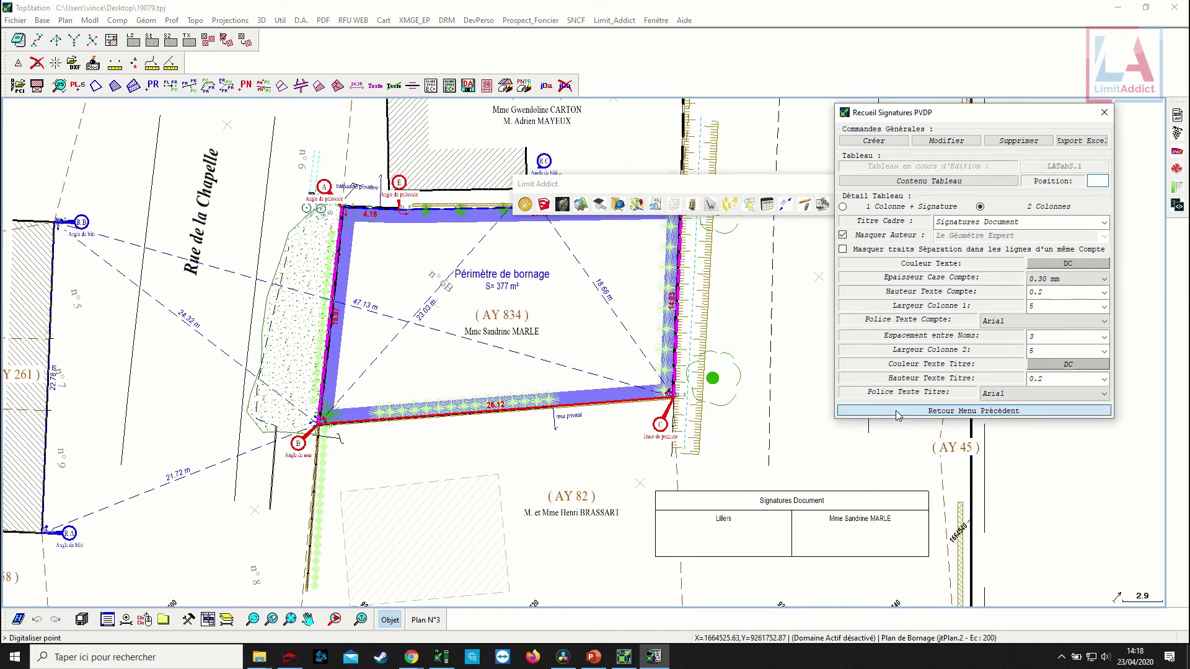
pyautogui.click(905, 428)
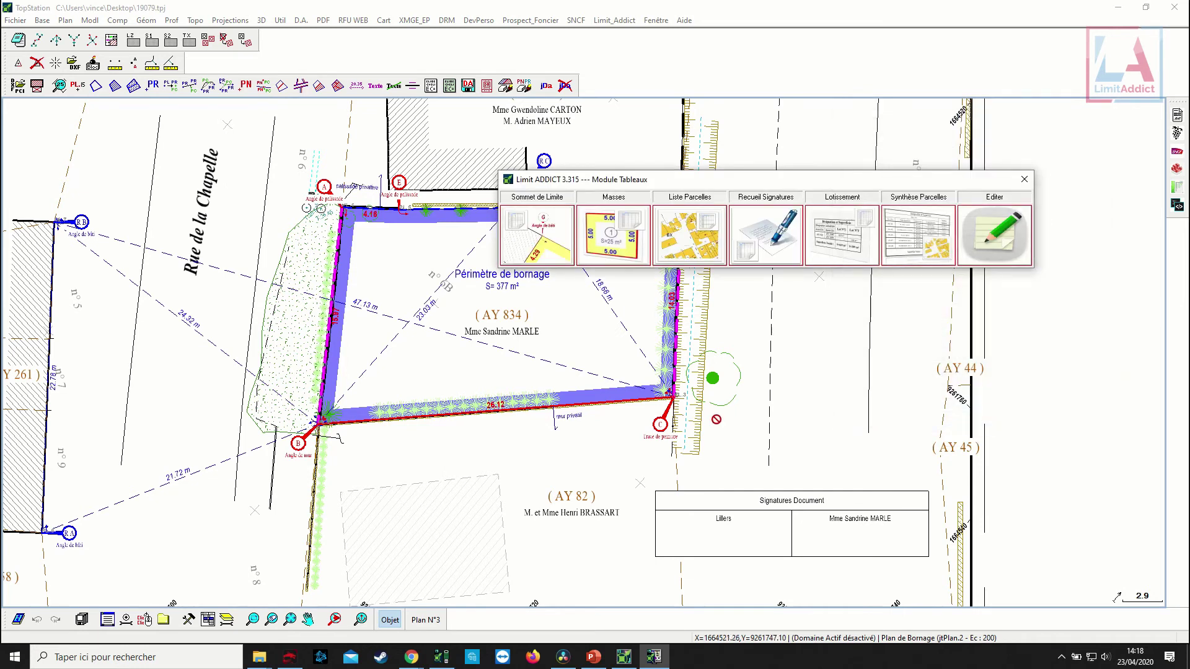
pyautogui.click(1021, 180)
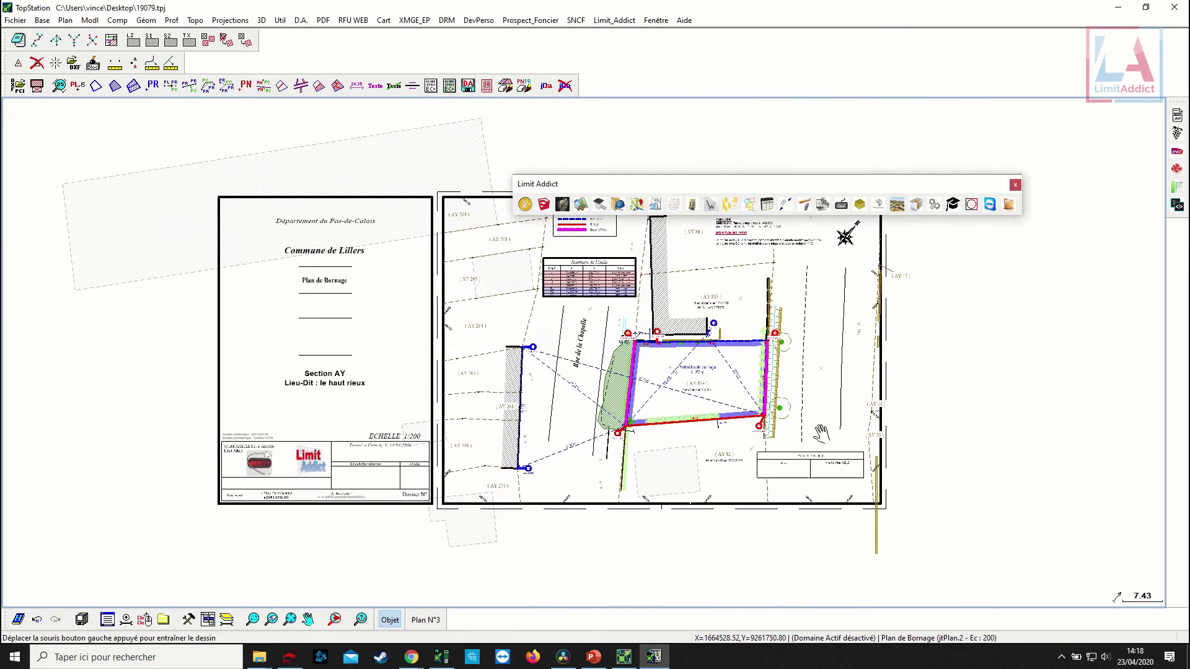
# Open plan jtPlan.2 (Plan de Bornage) for modification and confirm the components selected for its domain.
pyautogui.moveTo(852, 185)
pyautogui.mouseDown()
pyautogui.moveTo(849, 154)
pyautogui.moveTo(866, 177)
pyautogui.mouseUp()
pyautogui.click(974, 193)
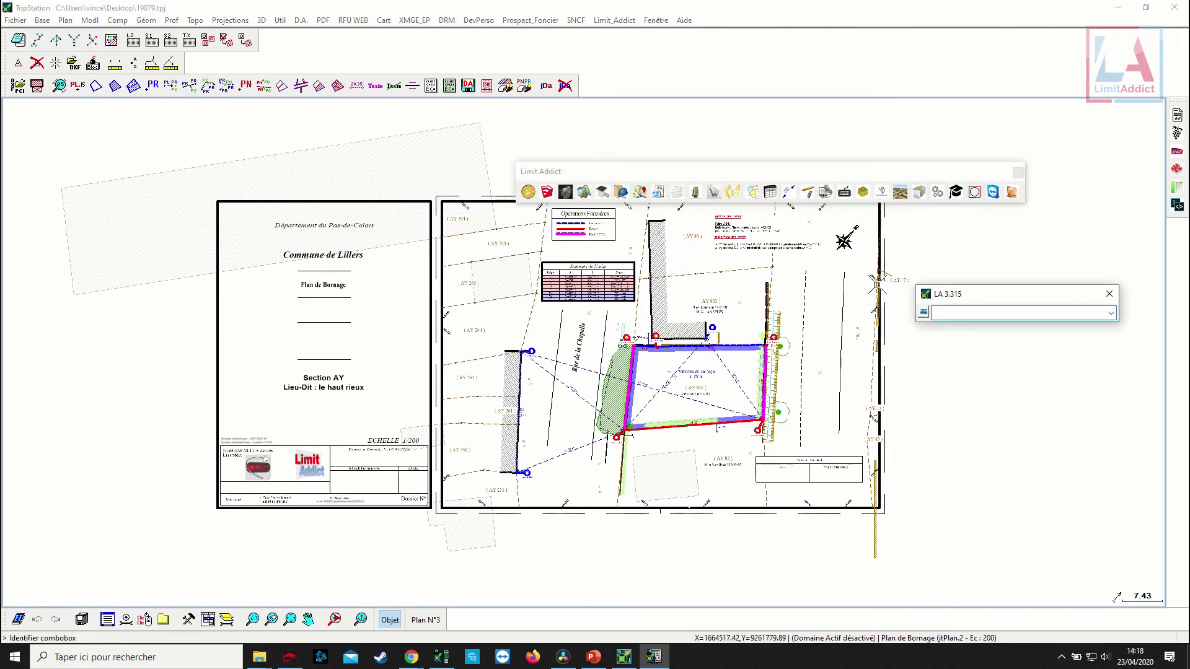
pyautogui.click(881, 248)
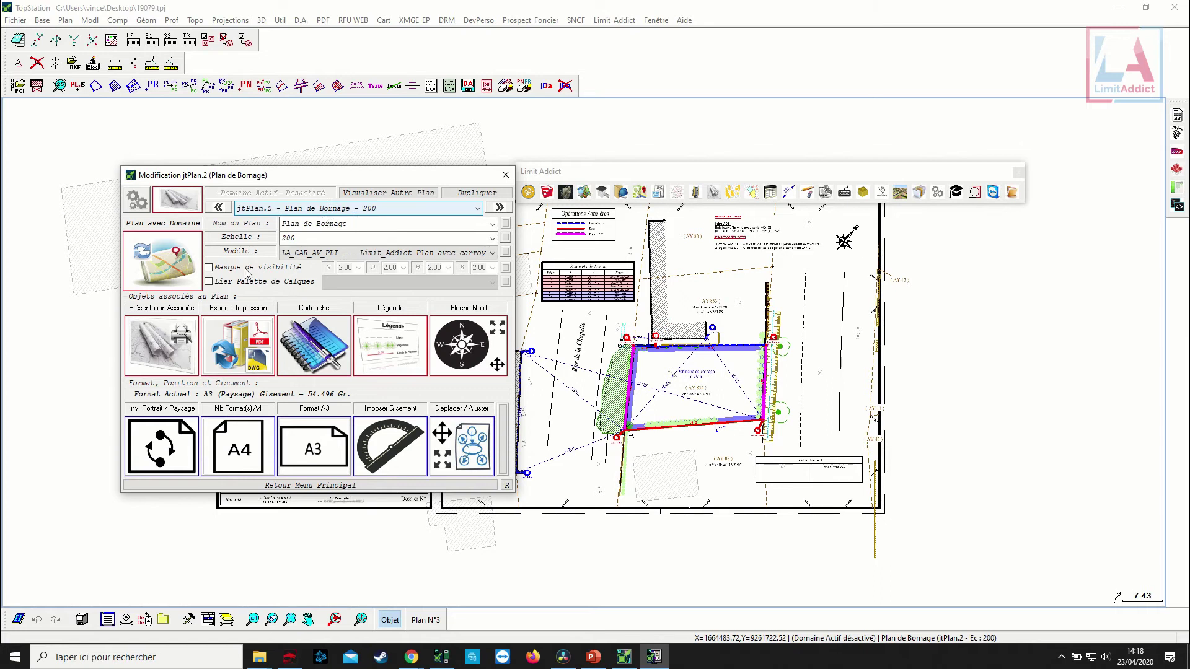
pyautogui.click(166, 259)
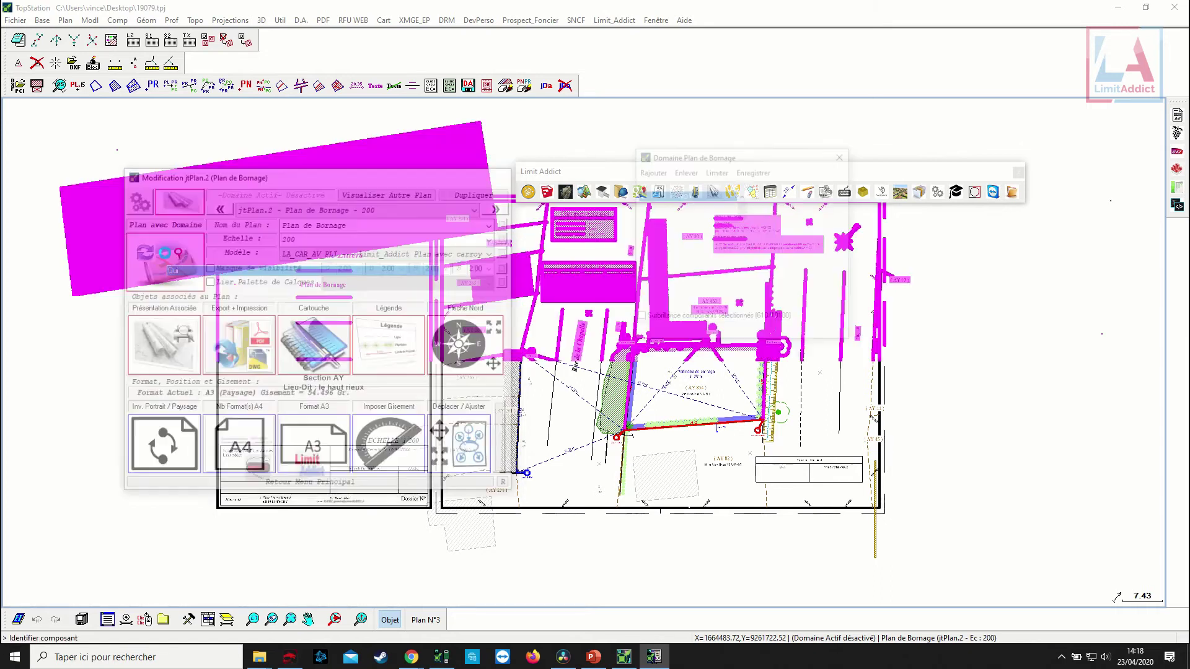
pyautogui.click(688, 333)
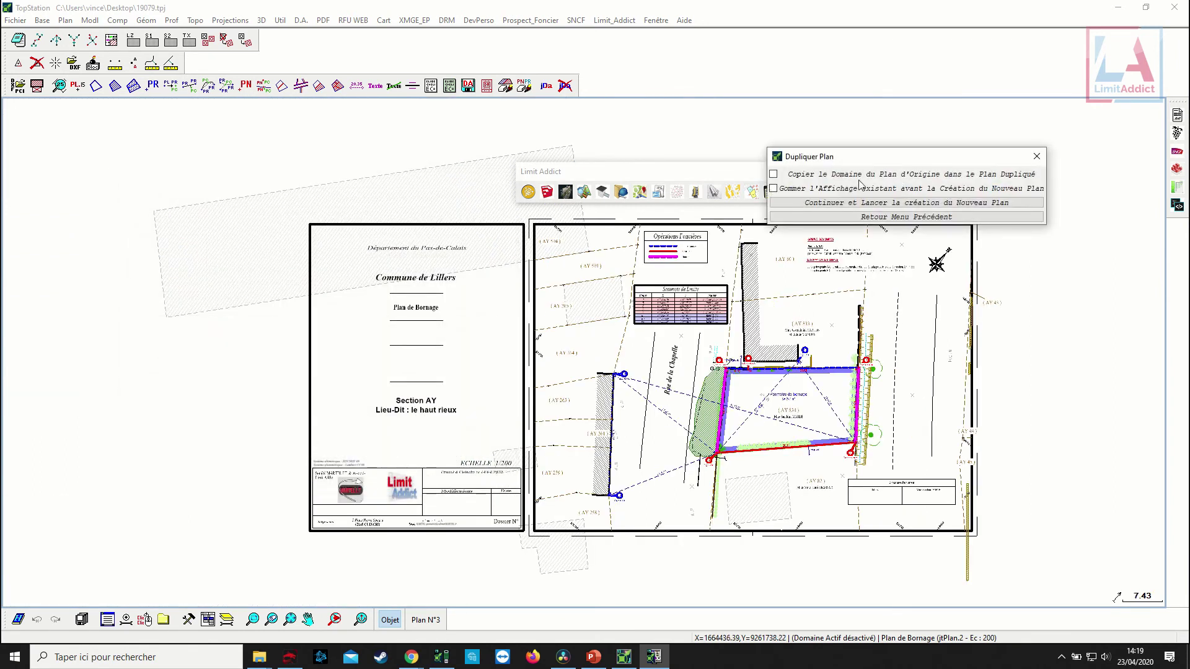
# Duplicate the plan at scale 200 with a 41 × 28.7 cm frame and name the copy Plan de Bornage.
pyautogui.click(861, 203)
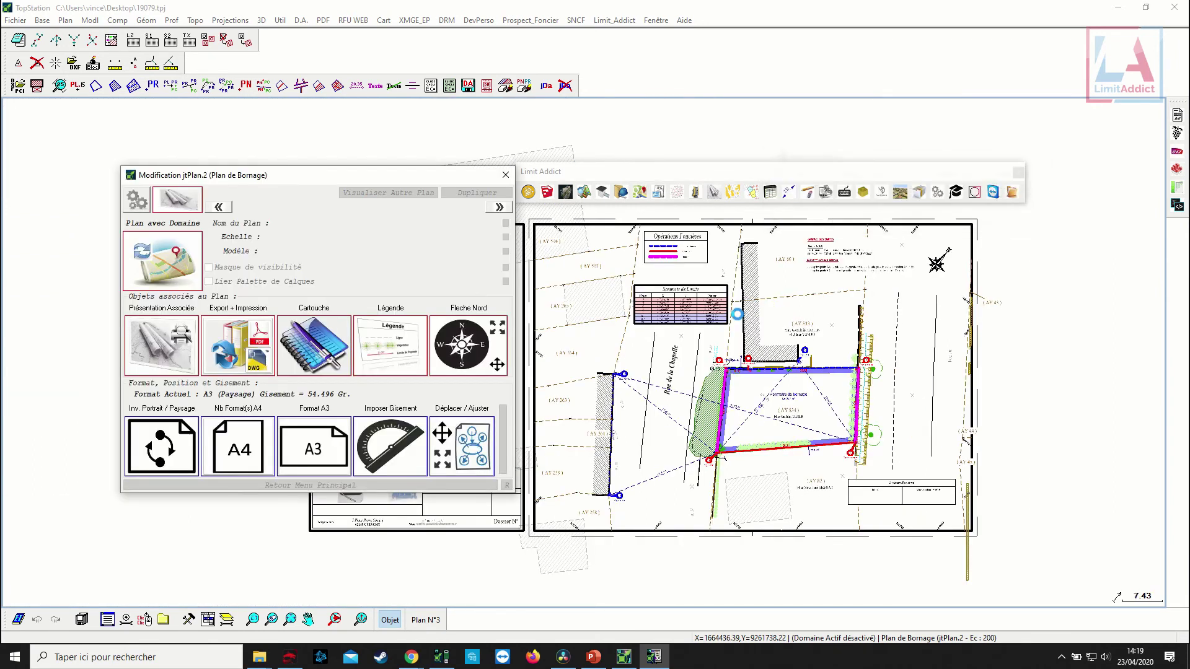
pyautogui.click(639, 216)
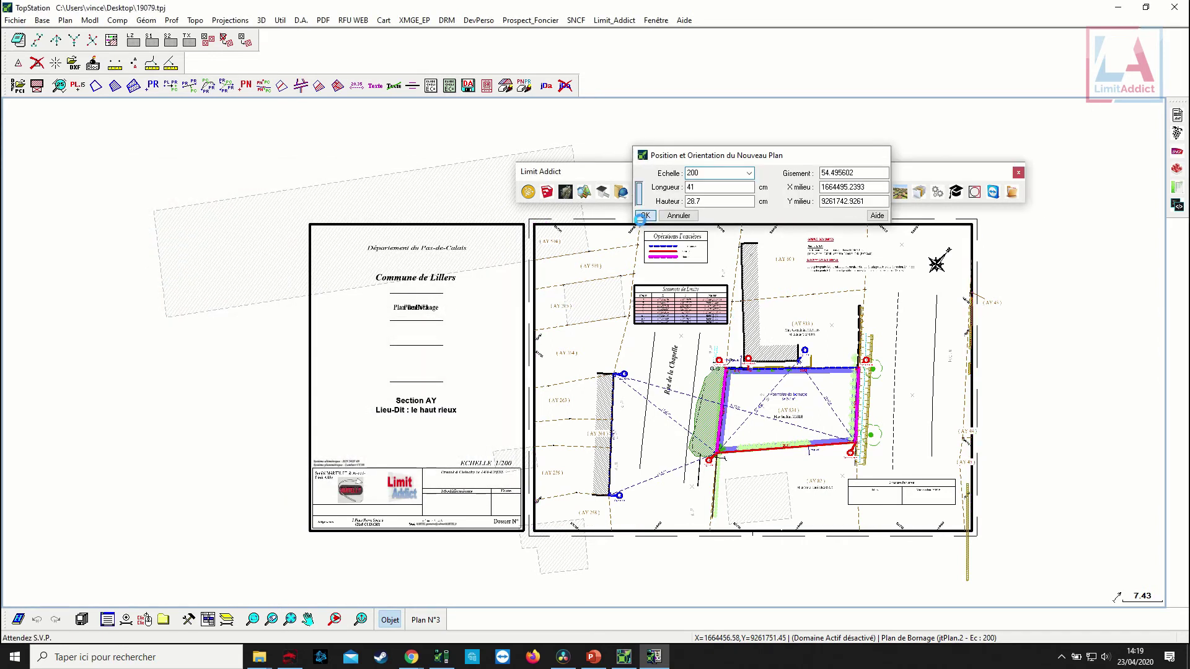
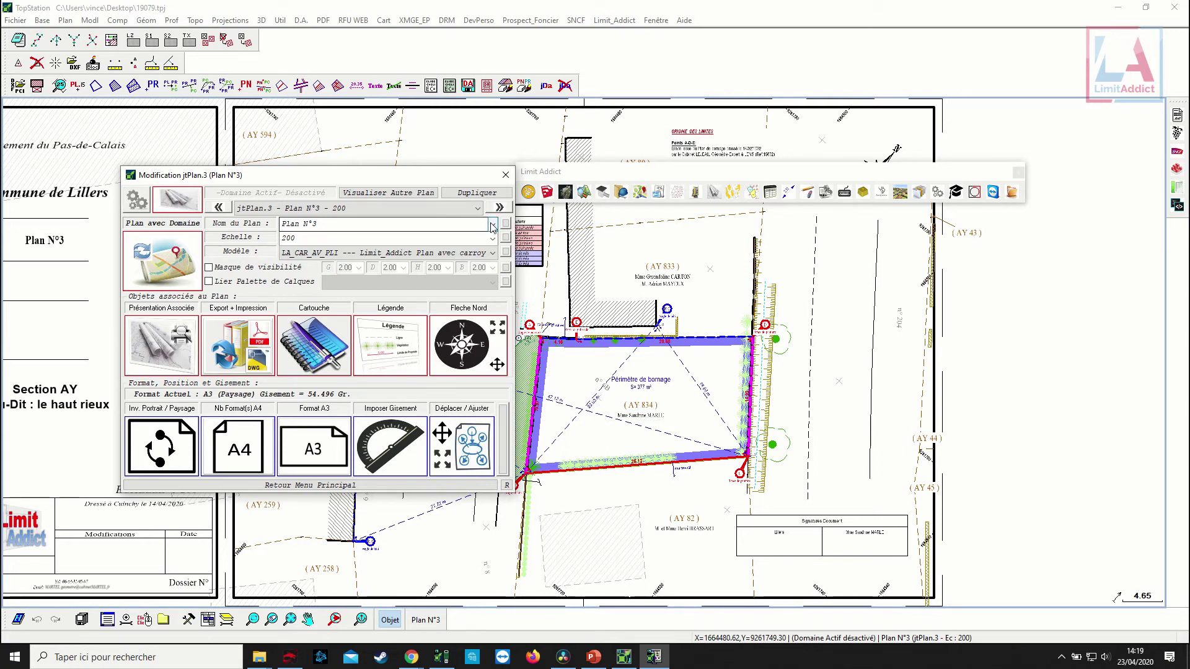
pyautogui.click(492, 224)
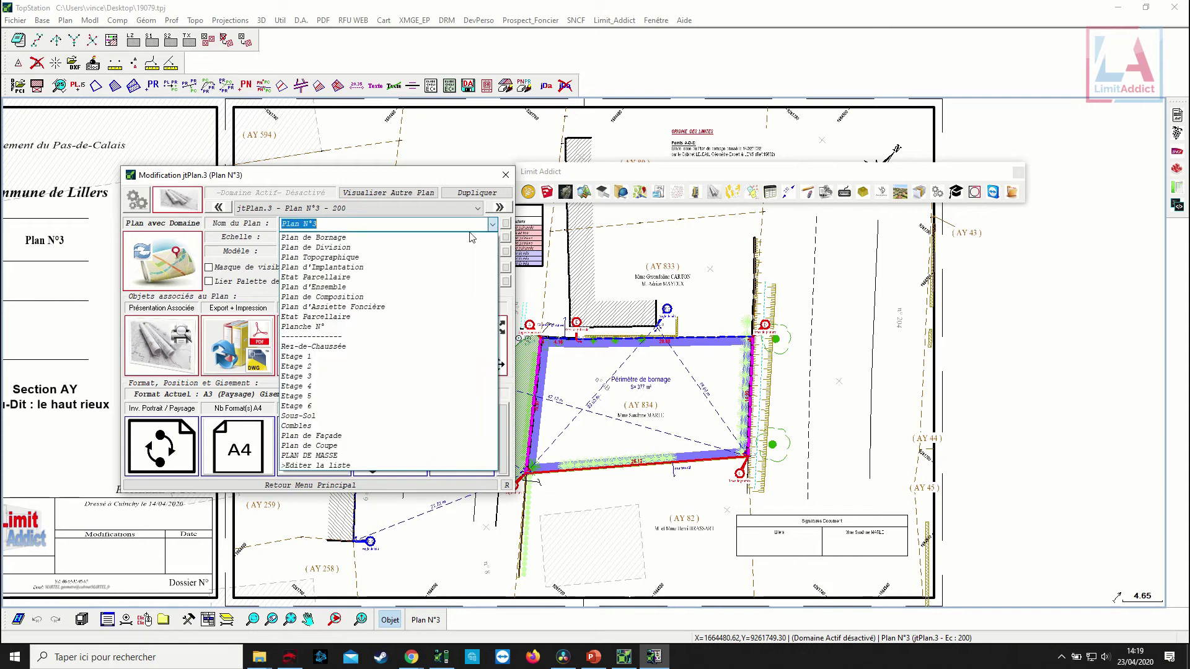
pyautogui.click(399, 234)
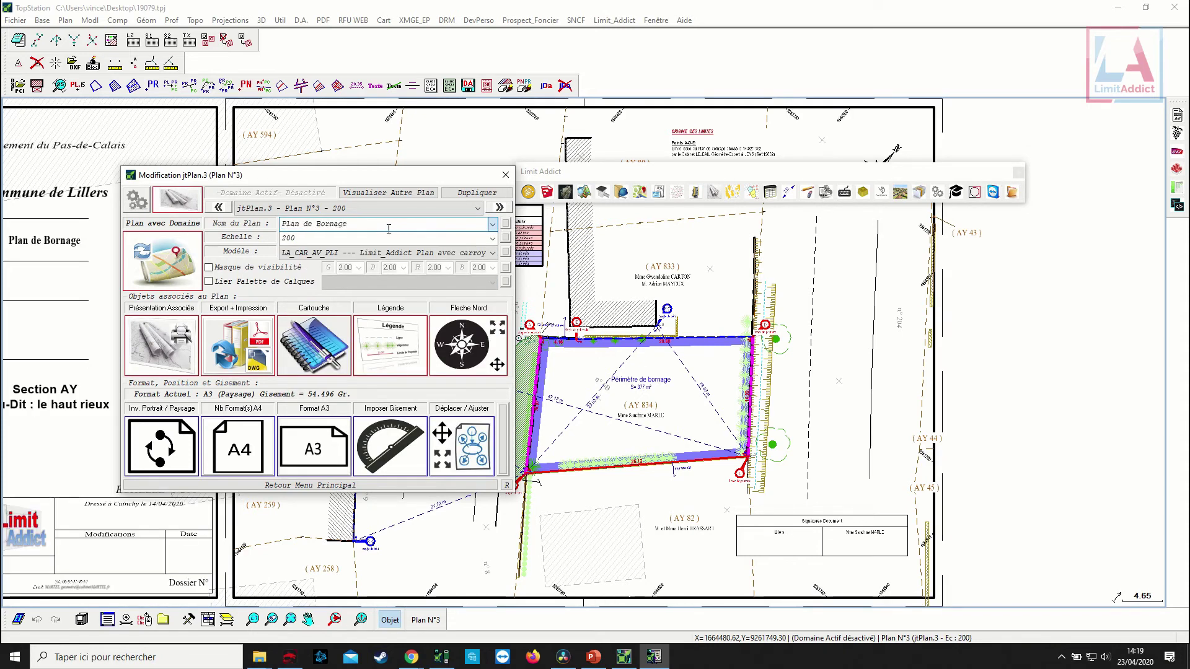
# Rename the duplicated plan Plan de Bornage DP and return to the main menu.
pyautogui.doubleClick(388, 227)
pyautogui.click(388, 227)
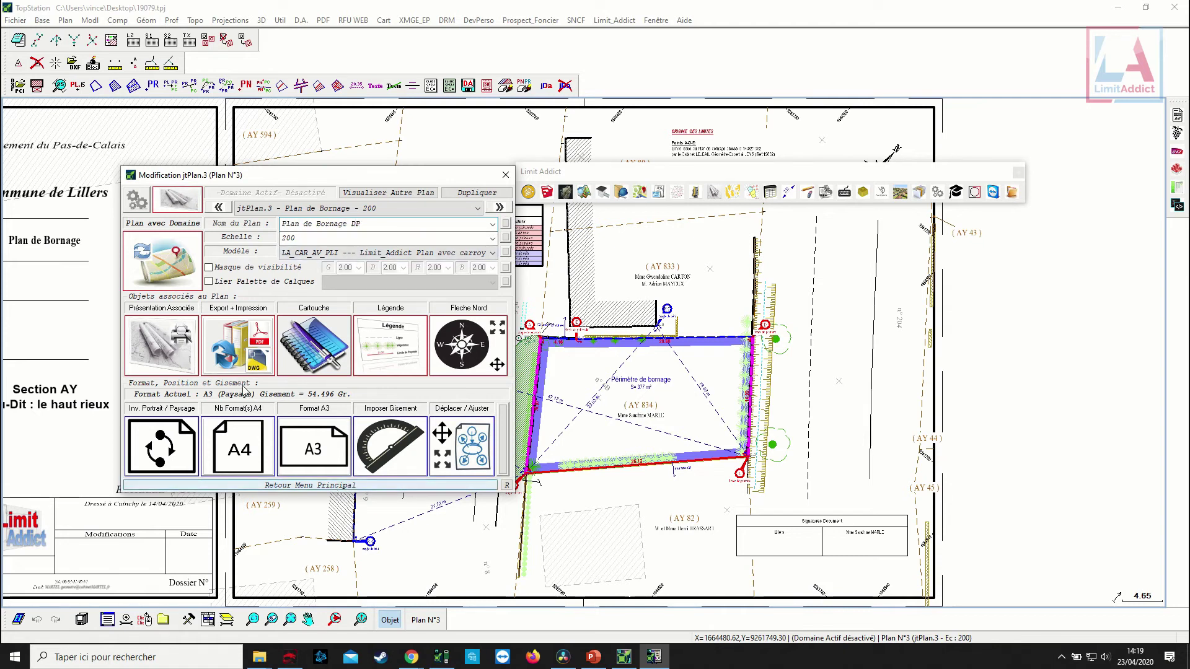
pyautogui.click(360, 484)
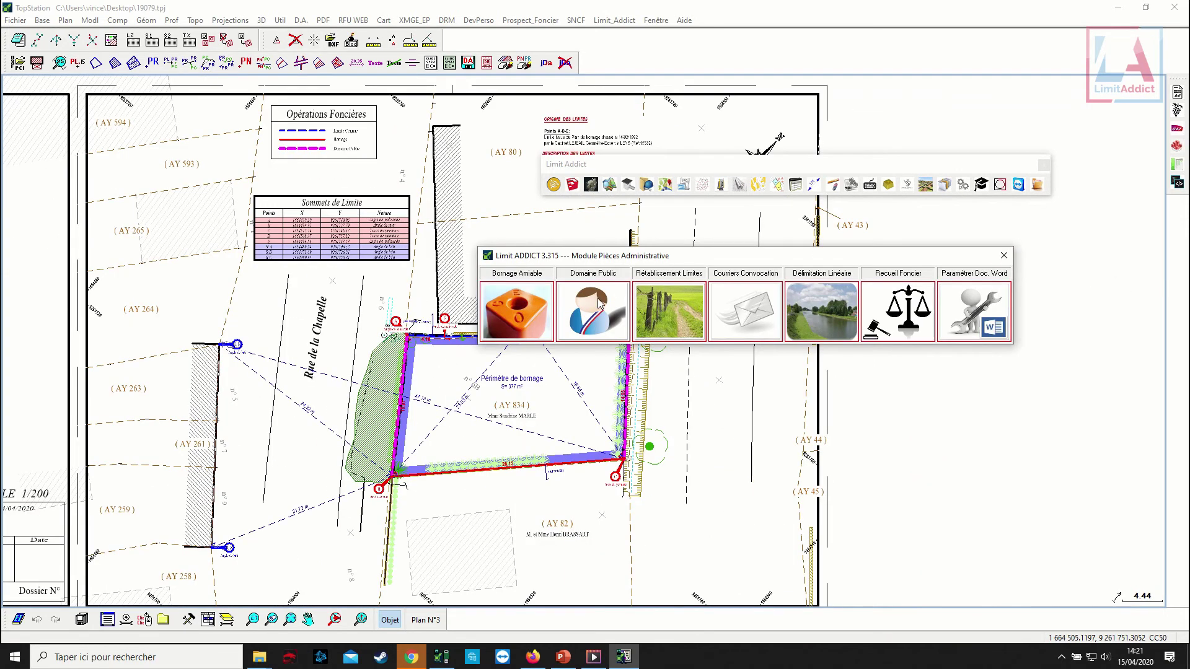
# Start a new limite de fait attached to the property boundary BOR.1 around parcel AY 834.
pyautogui.click(1003, 255)
pyautogui.moveTo(608, 383); pyautogui.dragTo(759, 377, button='middle')
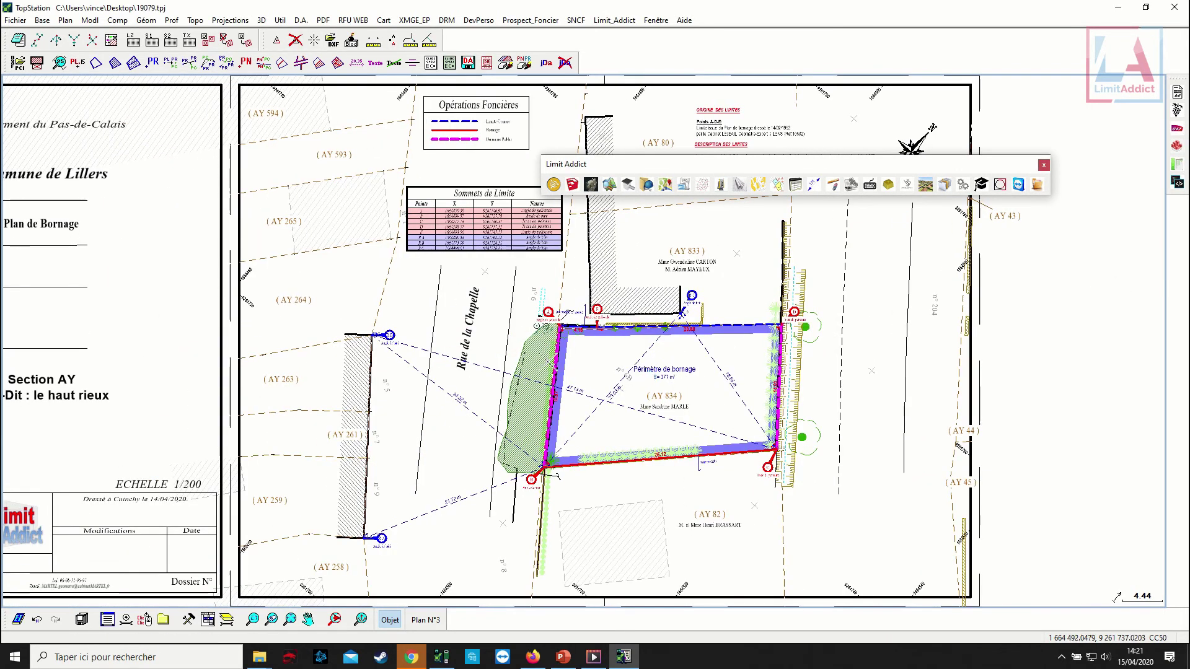
pyautogui.scroll(2, 543, 360)
pyautogui.scroll(-2, 579, 361)
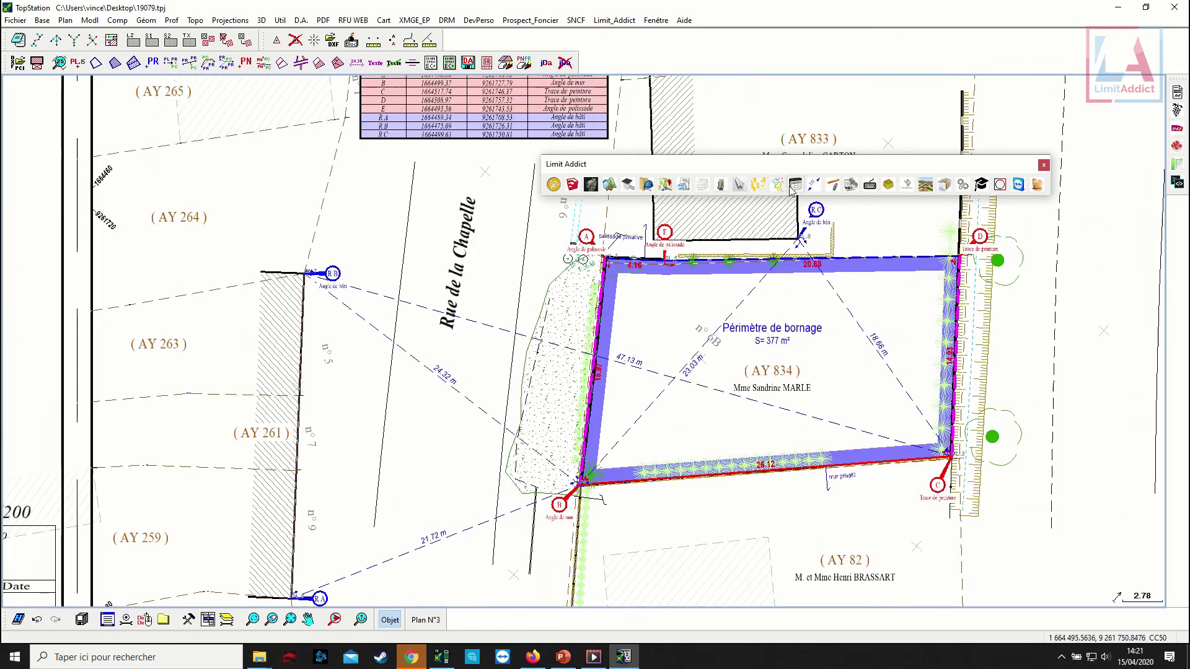
pyautogui.click(887, 185)
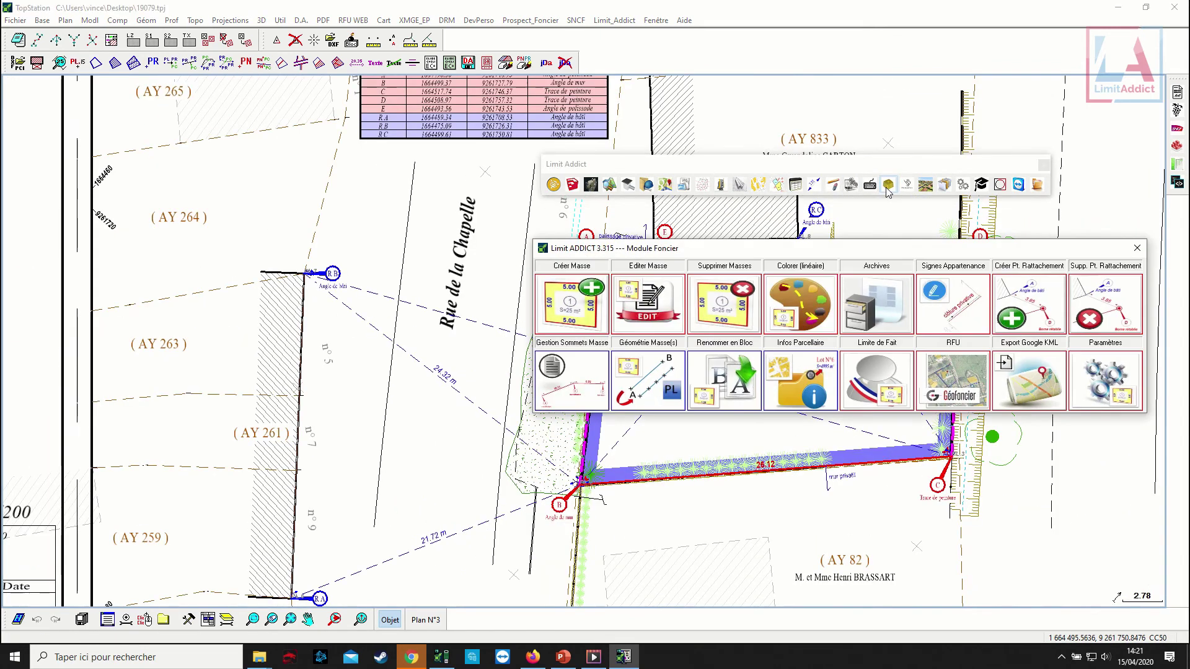
pyautogui.click(881, 400)
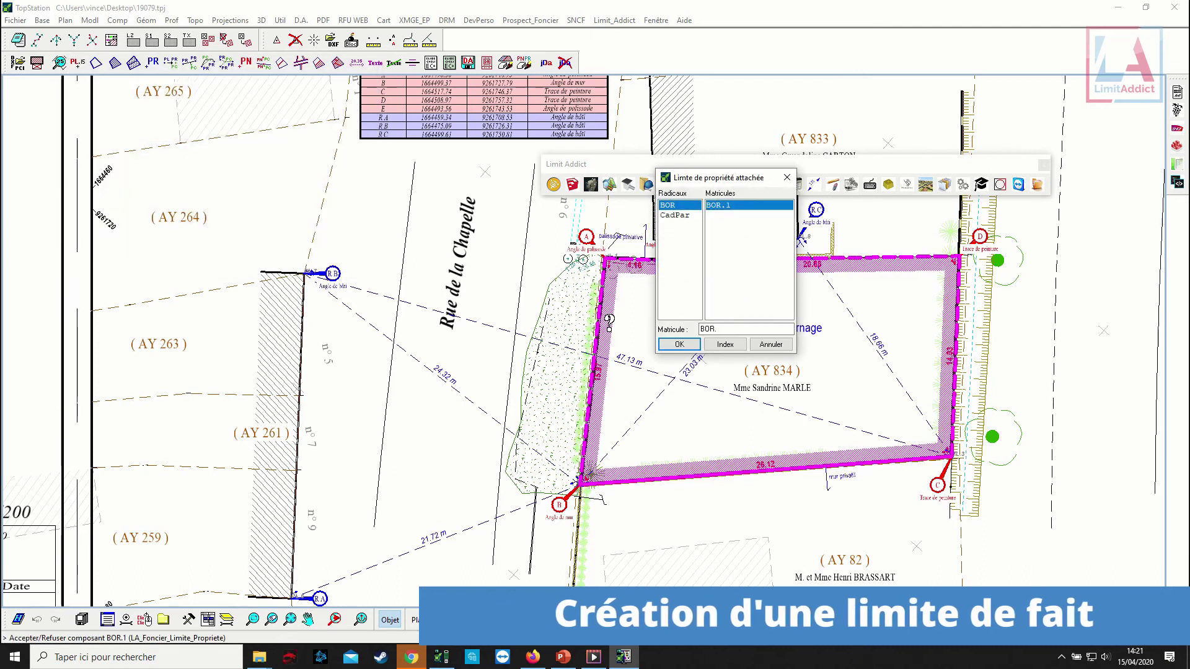
pyautogui.click(680, 344)
pyautogui.click(697, 358)
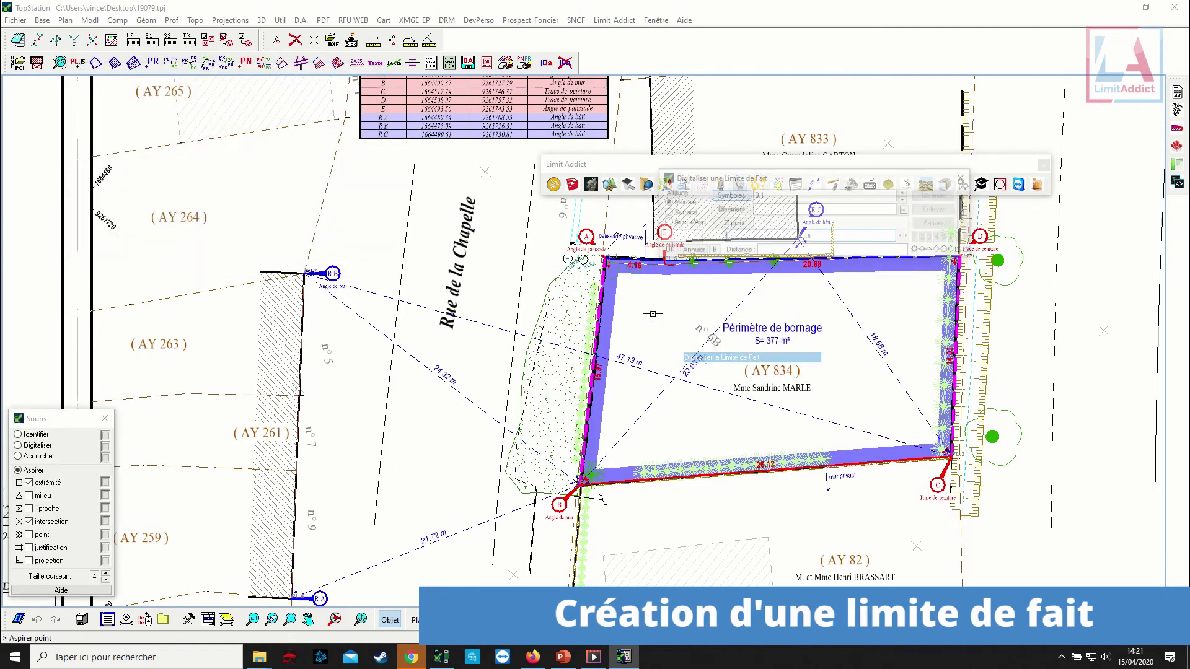
# Digitize the limite de fait from vertex A to vertex B through two free points in the green strip along Rue de la Chapelle.
pyautogui.click(37, 434)
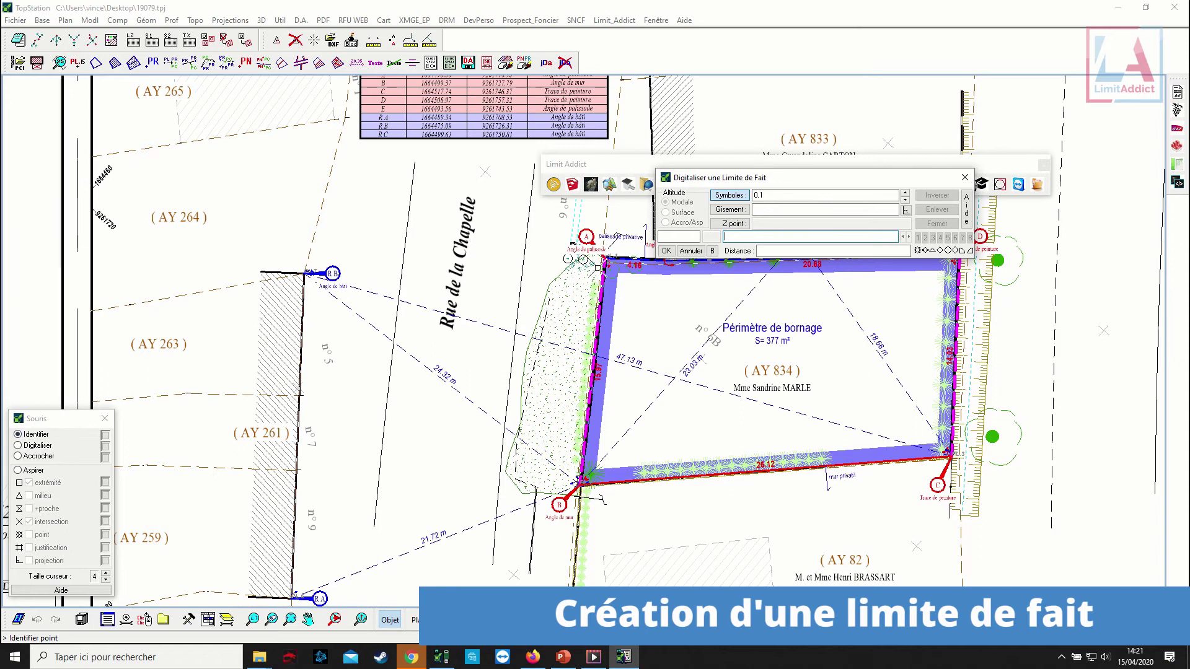
pyautogui.click(586, 236)
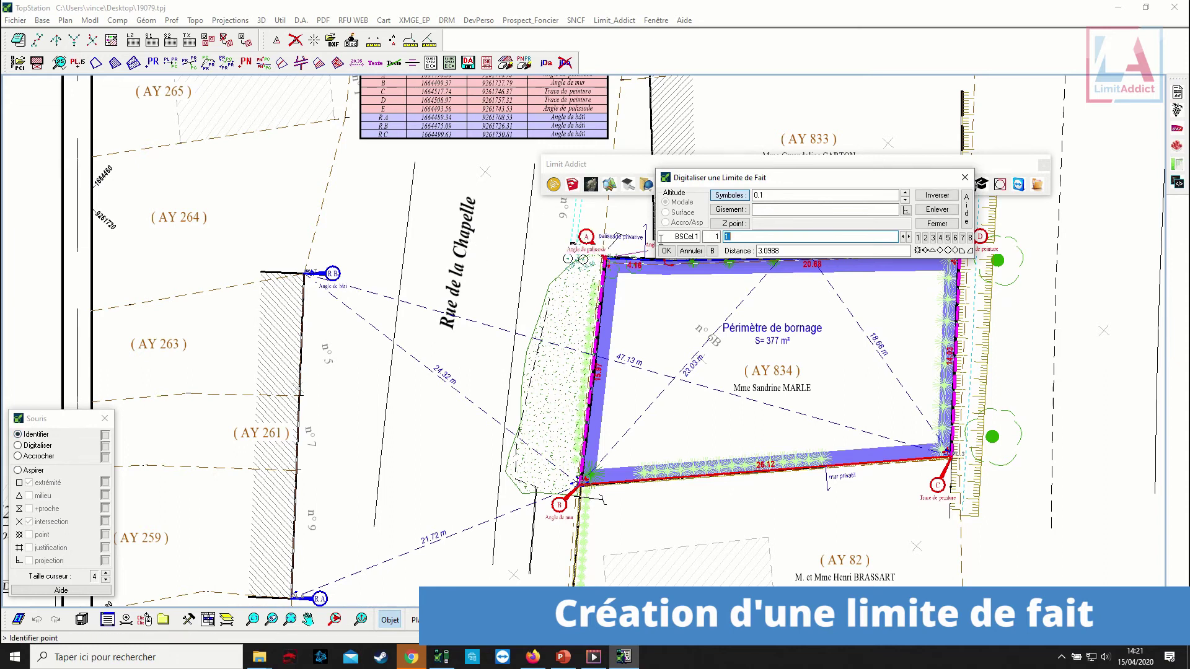
pyautogui.click(42, 446)
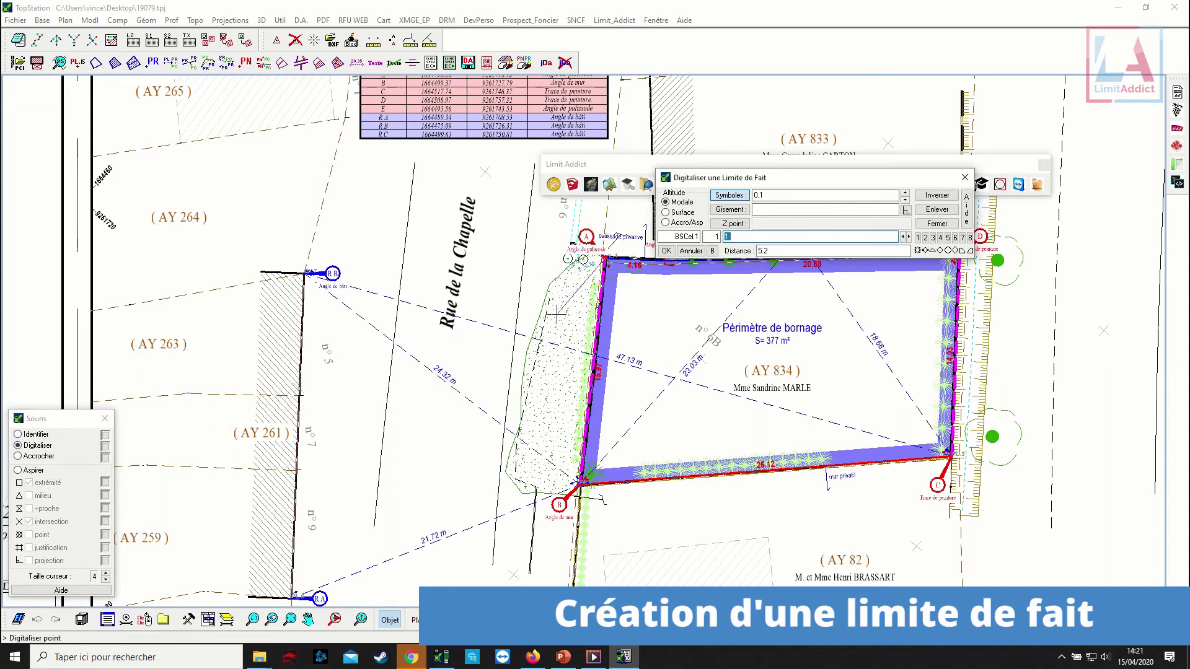
pyautogui.click(551, 315)
pyautogui.click(530, 436)
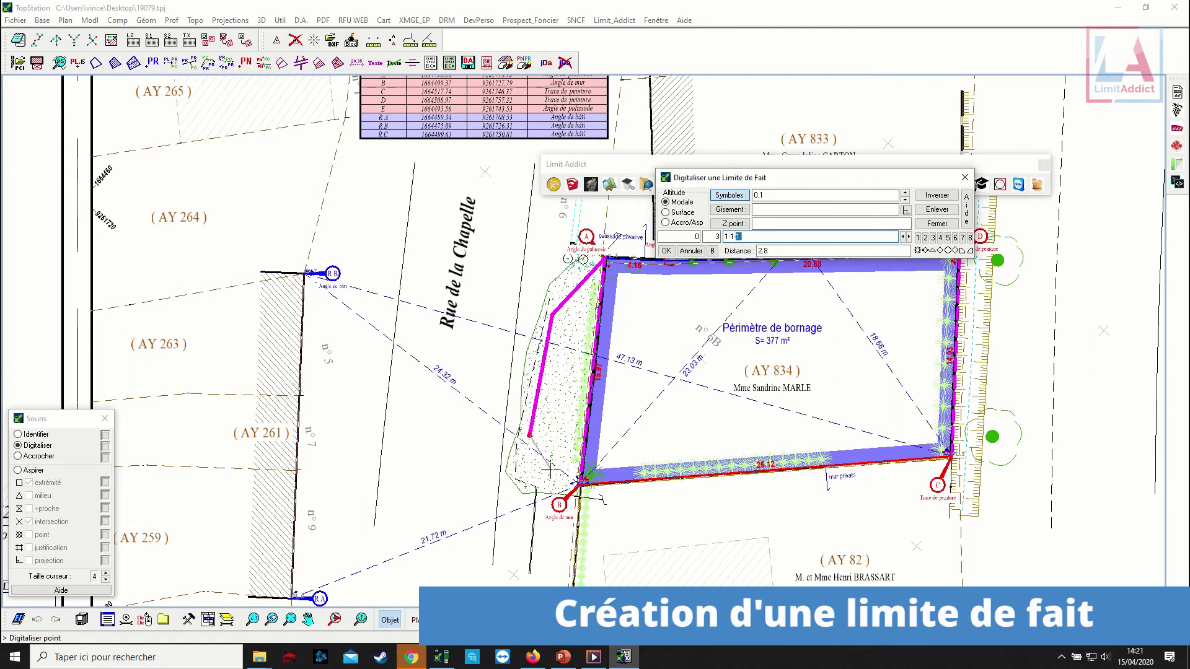
pyautogui.click(36, 434)
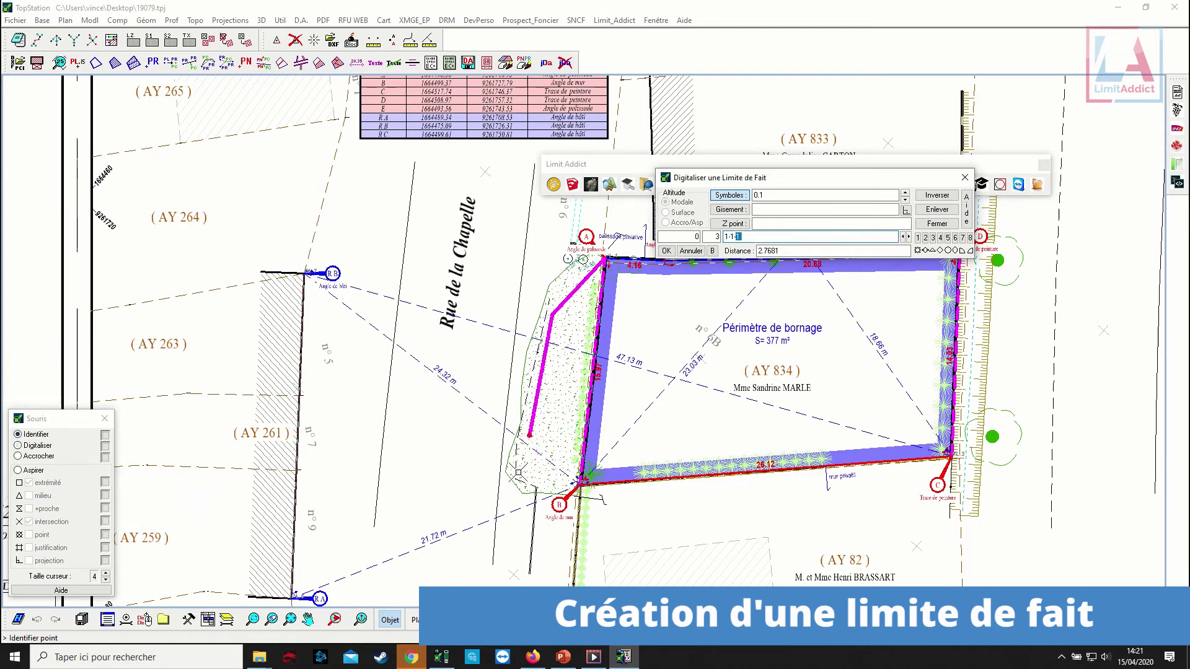
pyautogui.click(581, 481)
pyautogui.rightClick(623, 428)
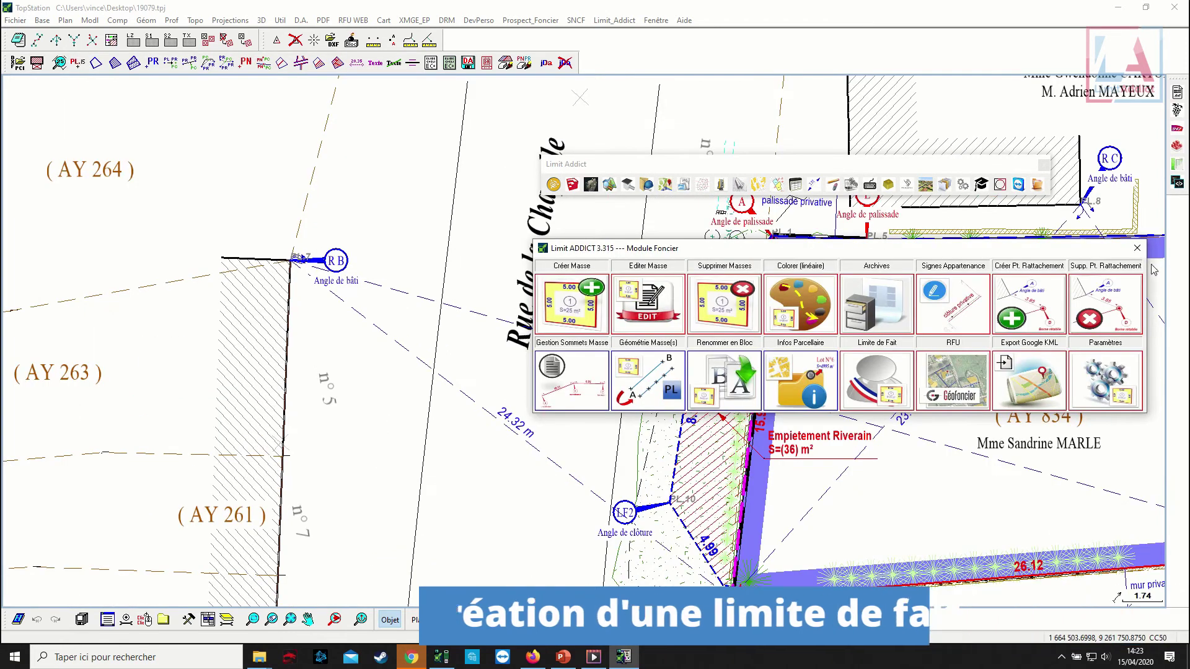
# Hide the Cotations de Rattachement (CoteRL) in the plan's foncier display and close the display module.
pyautogui.click(958, 402)
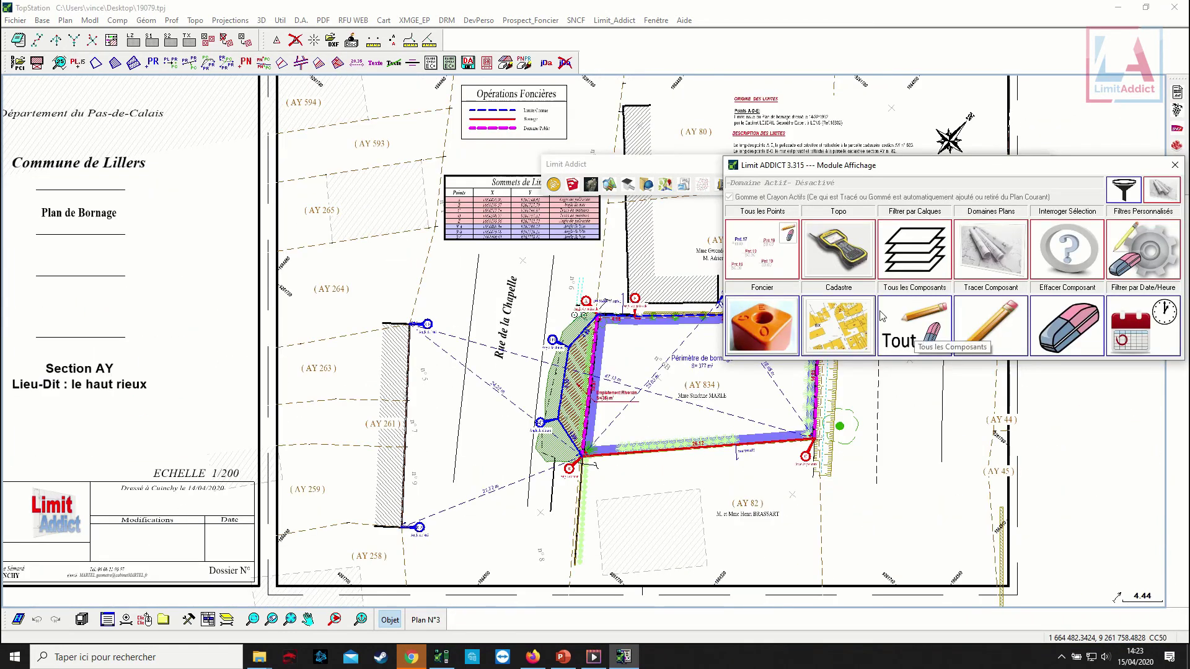
pyautogui.click(763, 326)
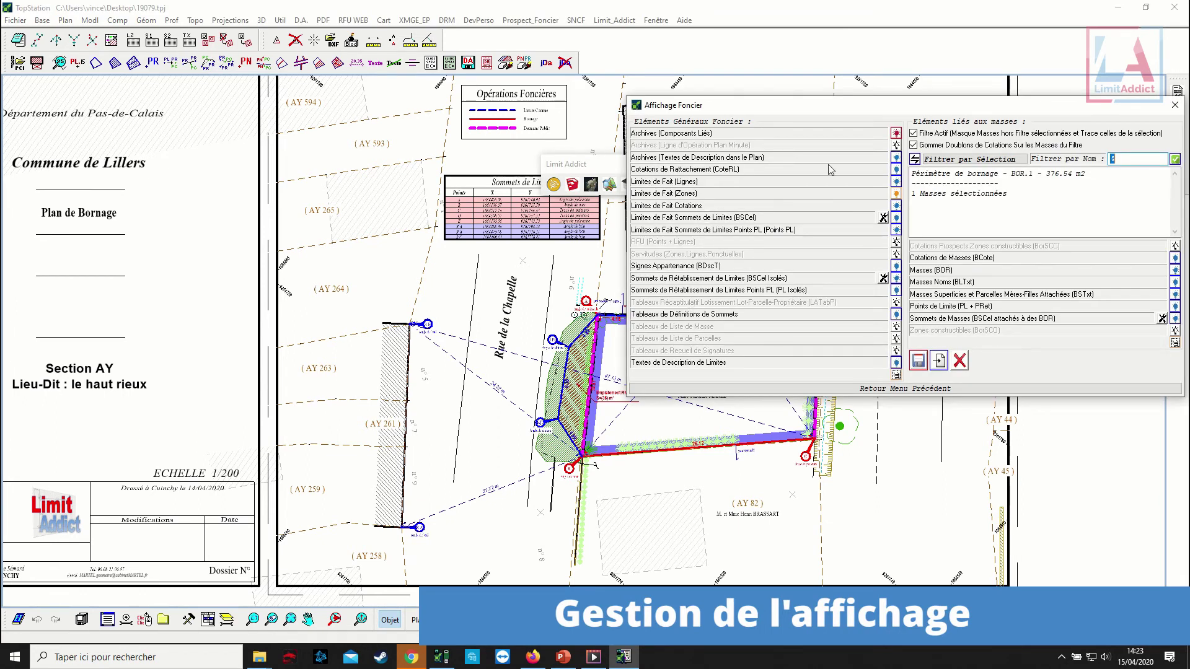
pyautogui.click(894, 168)
pyautogui.click(924, 390)
pyautogui.click(1174, 165)
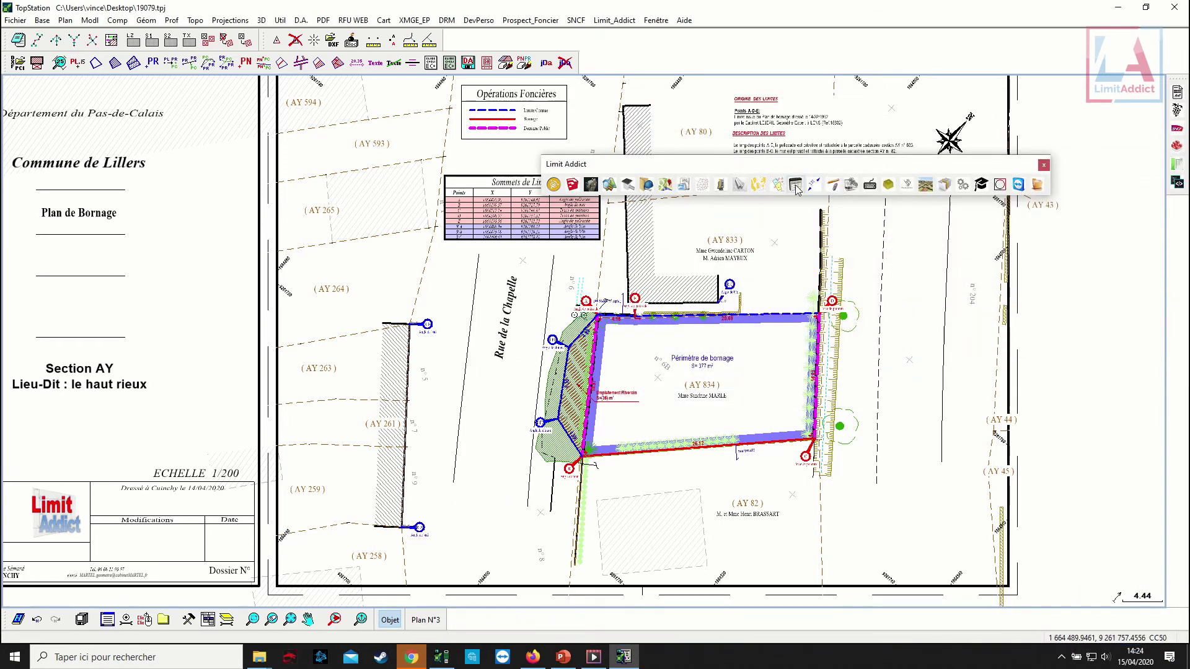
# Create tie dimensions from reference points R.B and R.A to the upper vertex of the limite de fait.
pyautogui.click(813, 184)
pyautogui.click(720, 381)
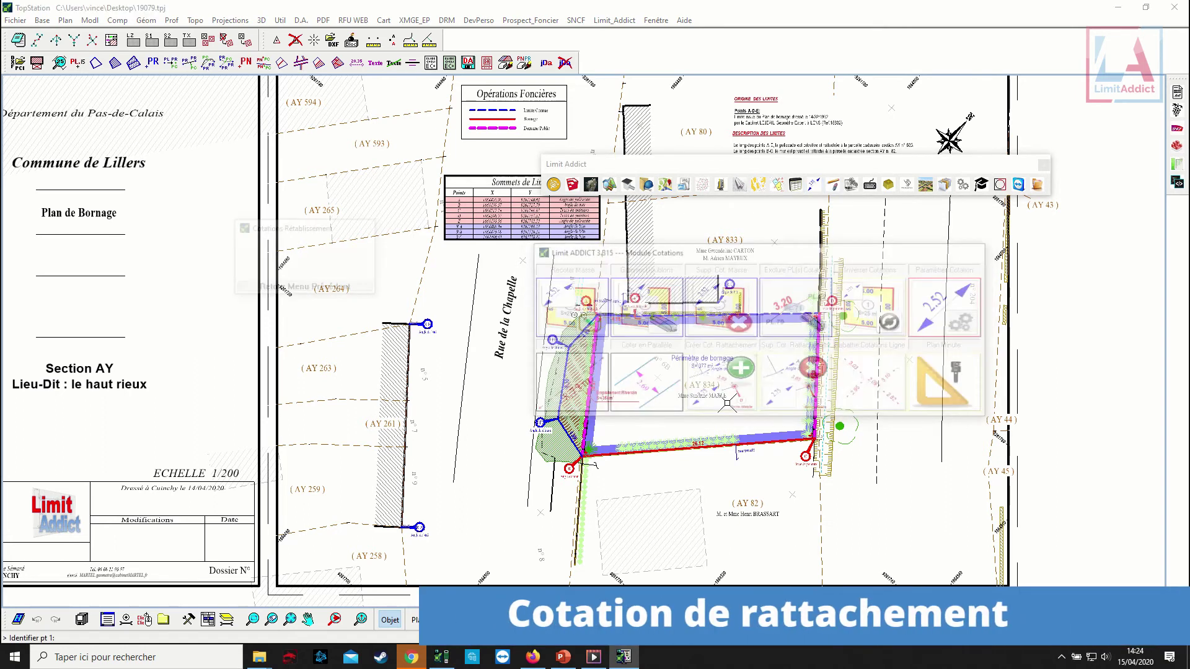
pyautogui.click(428, 332)
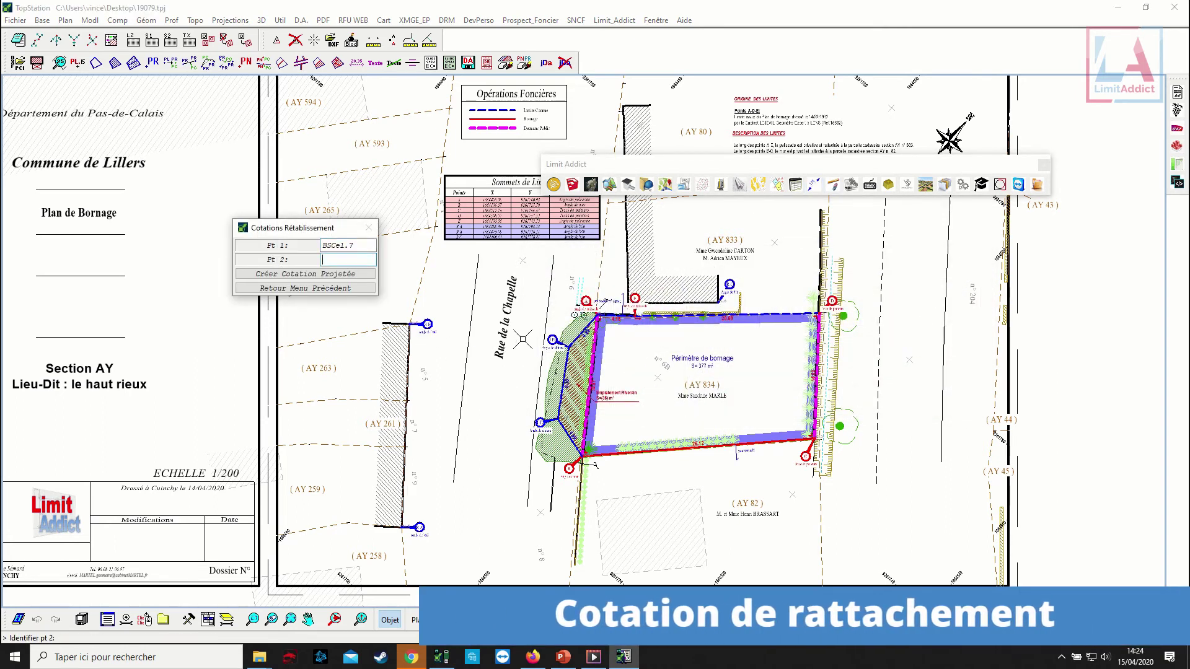
pyautogui.click(551, 340)
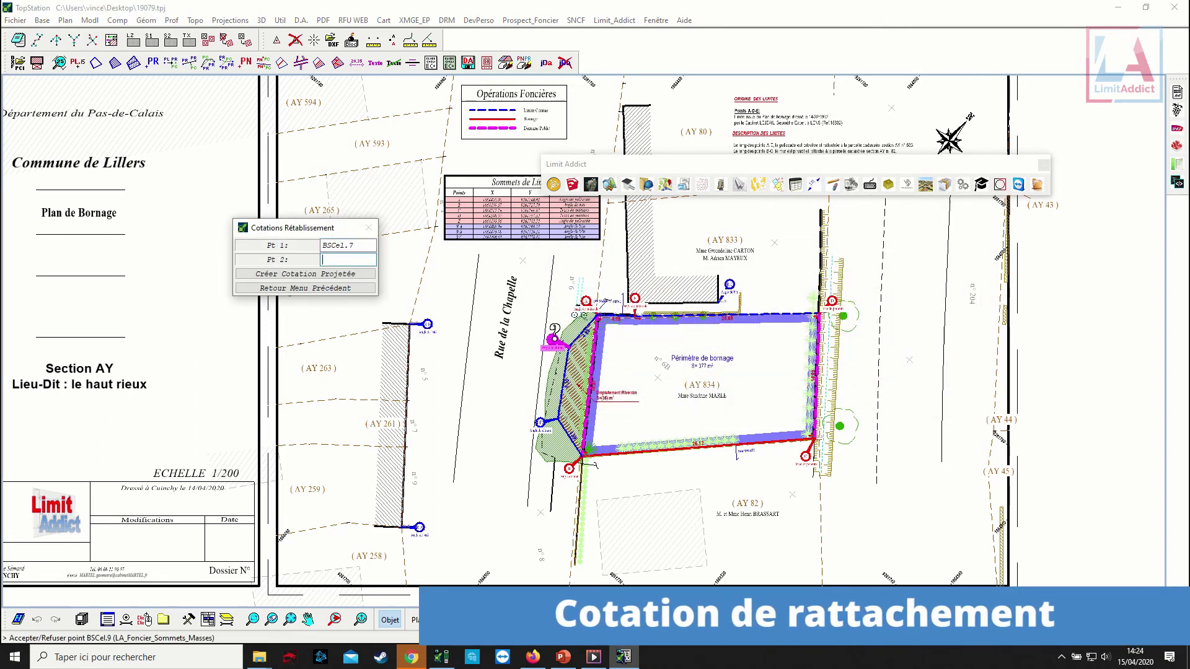
pyautogui.click(421, 526)
pyautogui.click(423, 522)
pyautogui.click(556, 344)
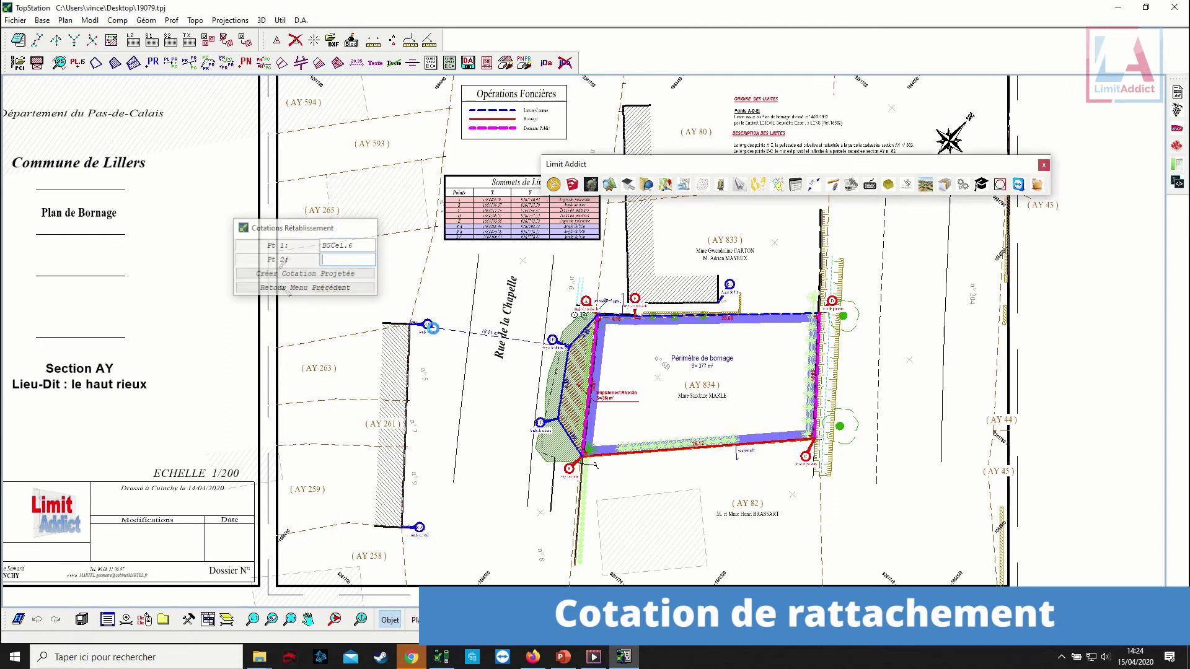
# Create tie dimensions from reference points R.B and R.A to the lower vertex of the limite de fait.
pyautogui.click(430, 327)
pyautogui.click(443, 334)
pyautogui.click(541, 423)
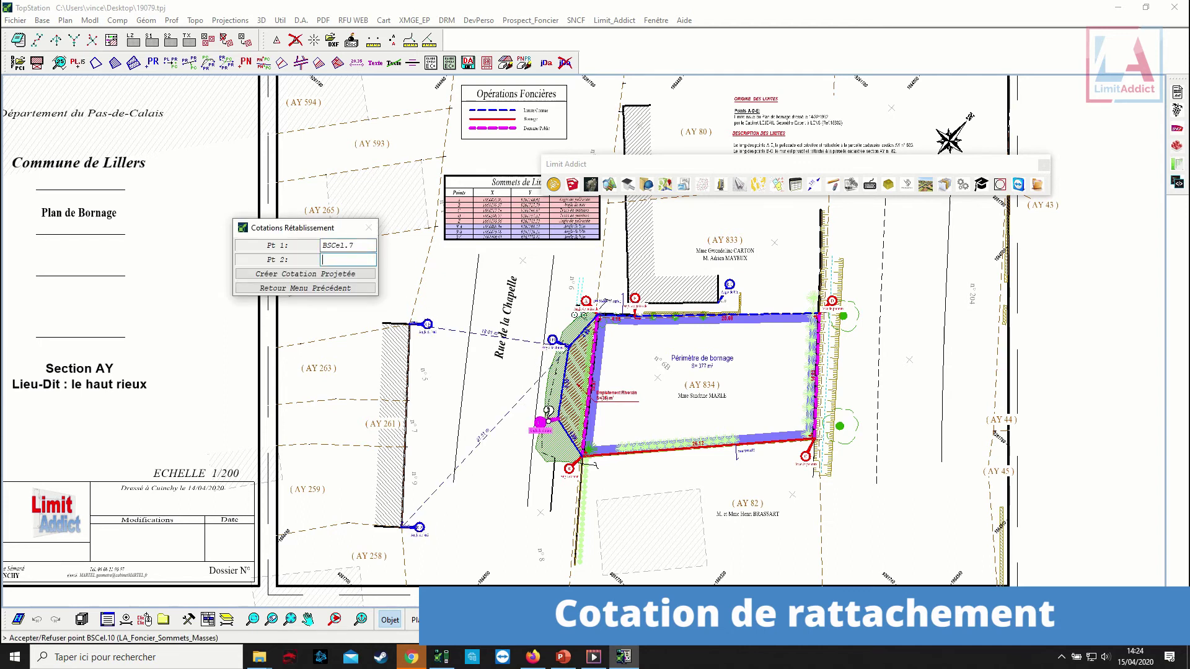
pyautogui.click(544, 425)
pyautogui.click(430, 523)
pyautogui.click(430, 523)
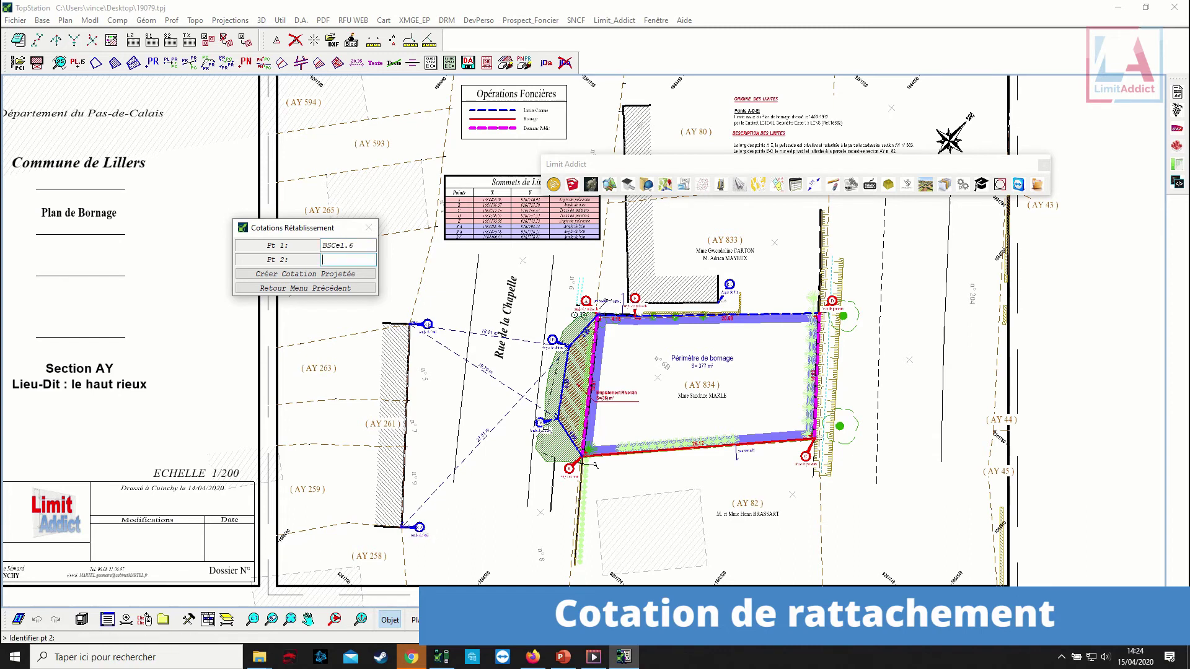
pyautogui.click(542, 422)
pyautogui.click(543, 425)
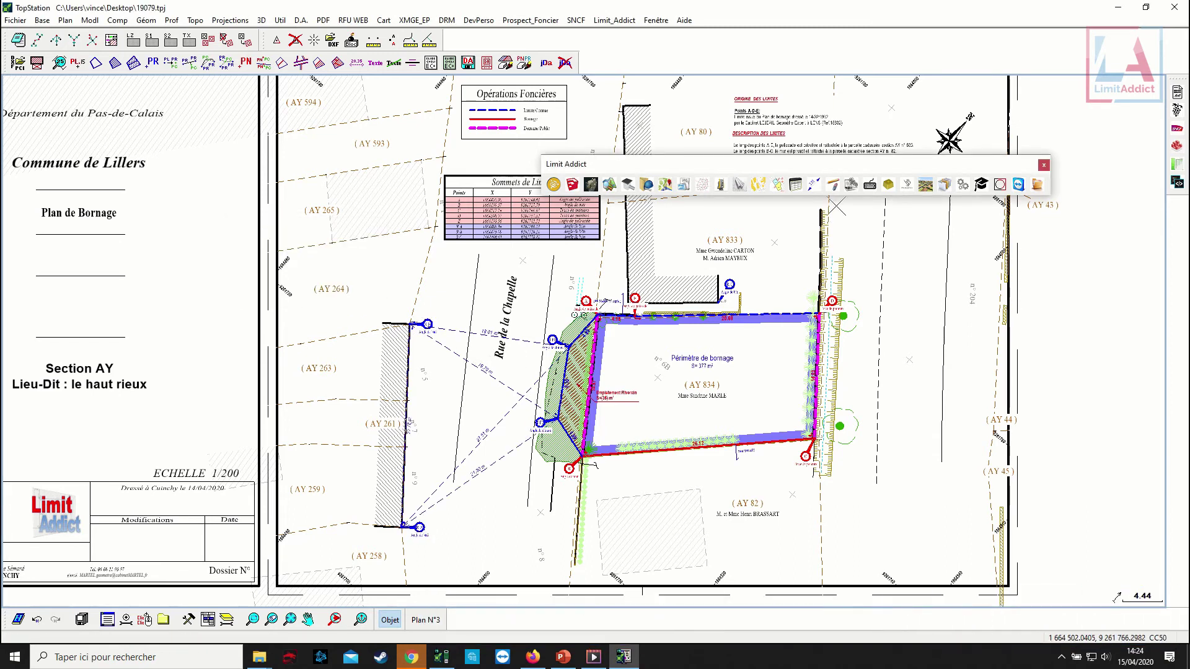
# Create a new operation for the Procès-Verbal de délimitation du Domaine Public.
pyautogui.click(944, 186)
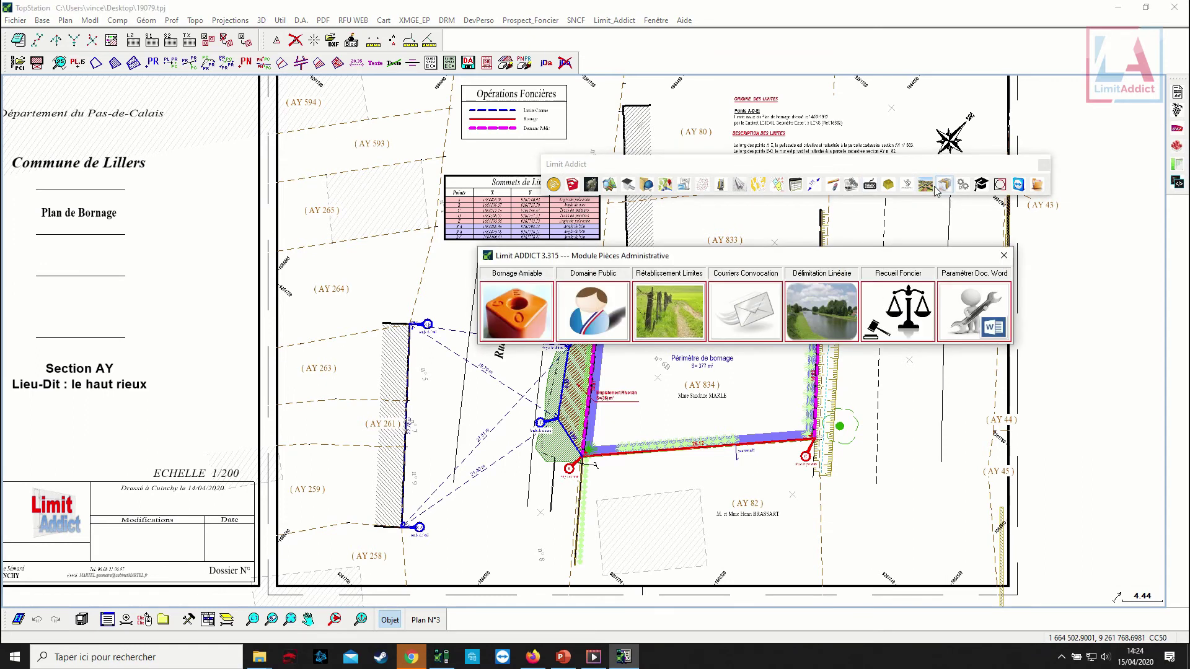
pyautogui.click(602, 304)
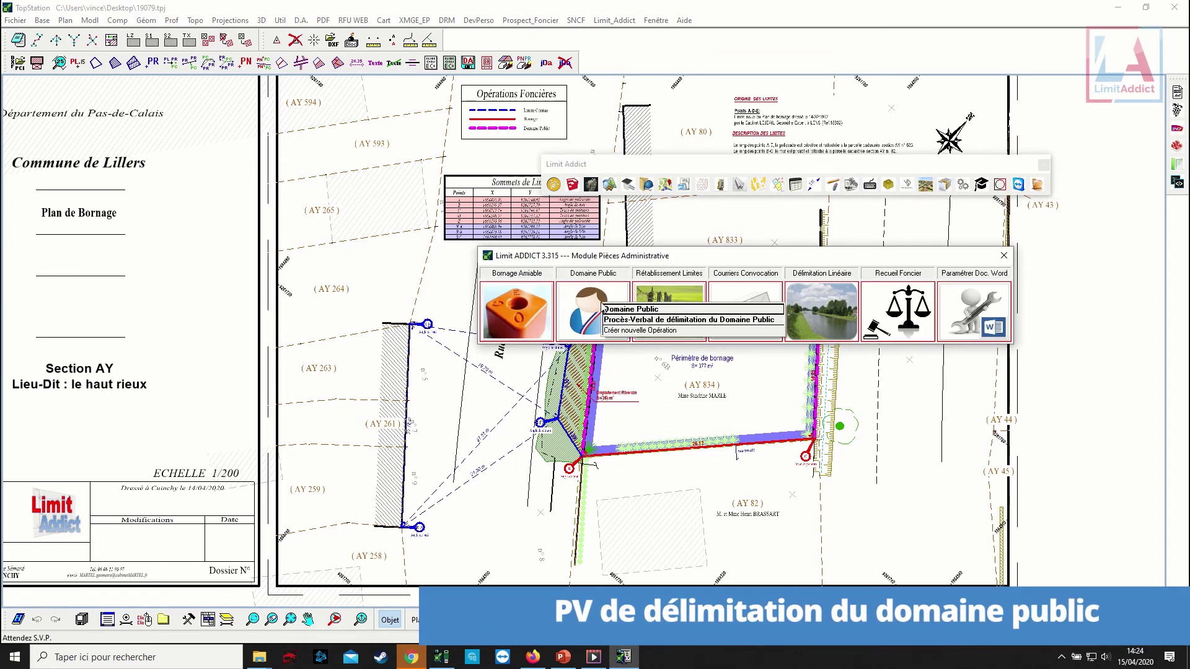
pyautogui.click(625, 331)
# Assign vertices A and B and both limite de fait vertices as the vertices concerned by the Procès-Verbal.
pyautogui.click(299, 87)
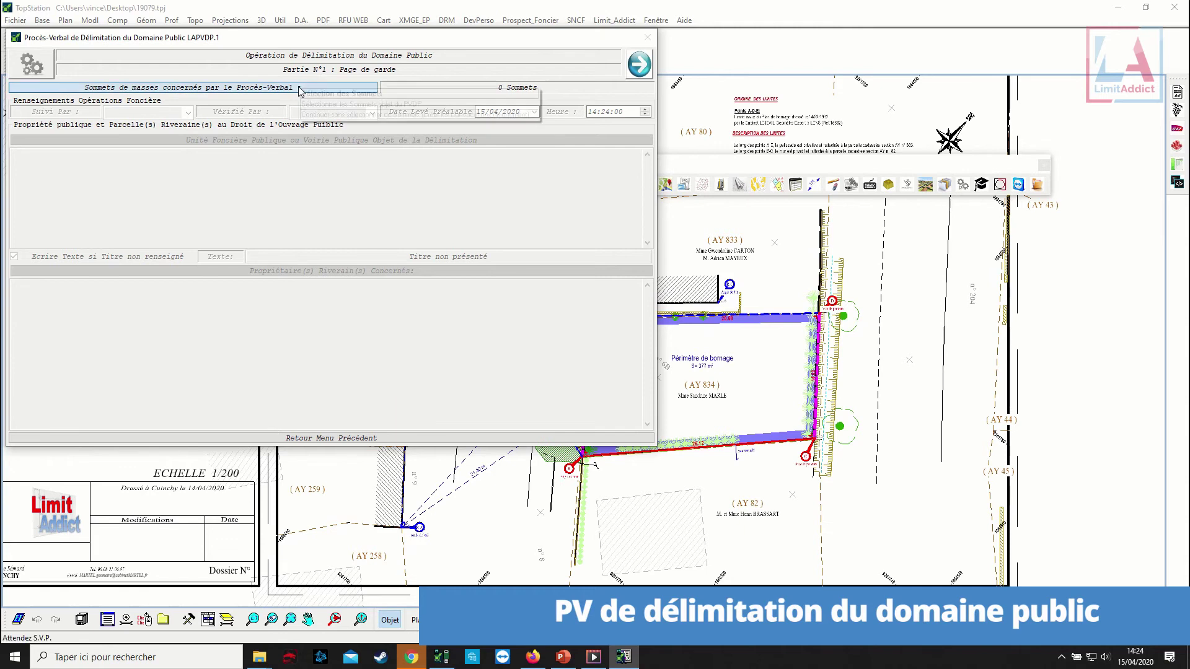
pyautogui.click(316, 103)
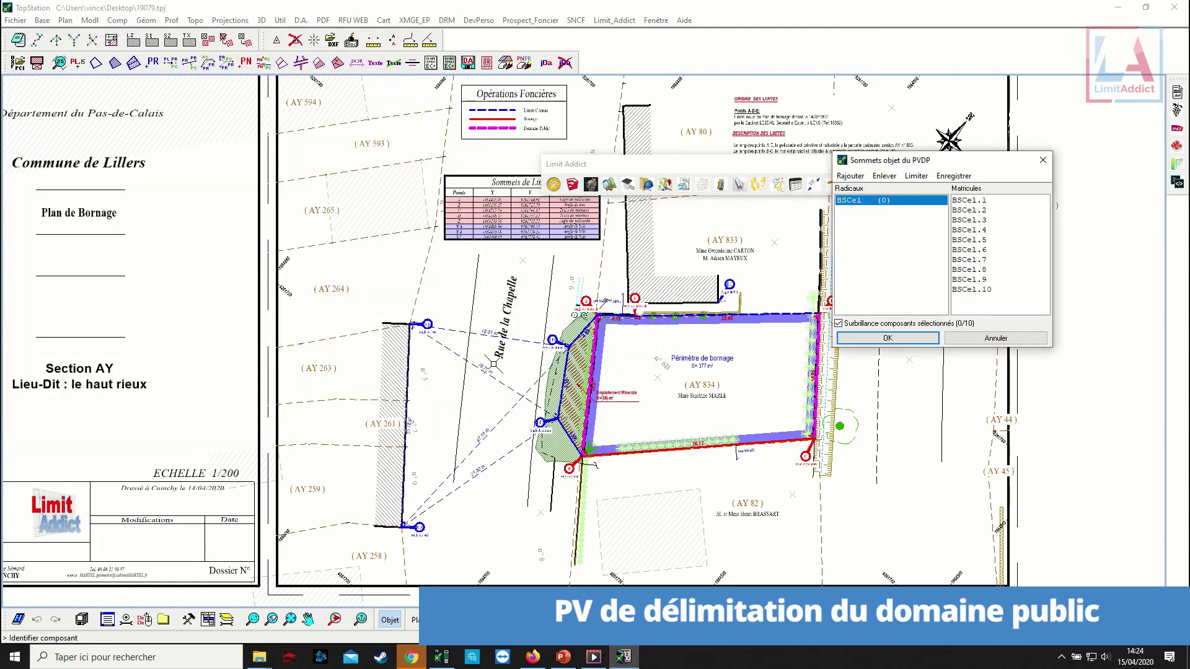
pyautogui.click(550, 340)
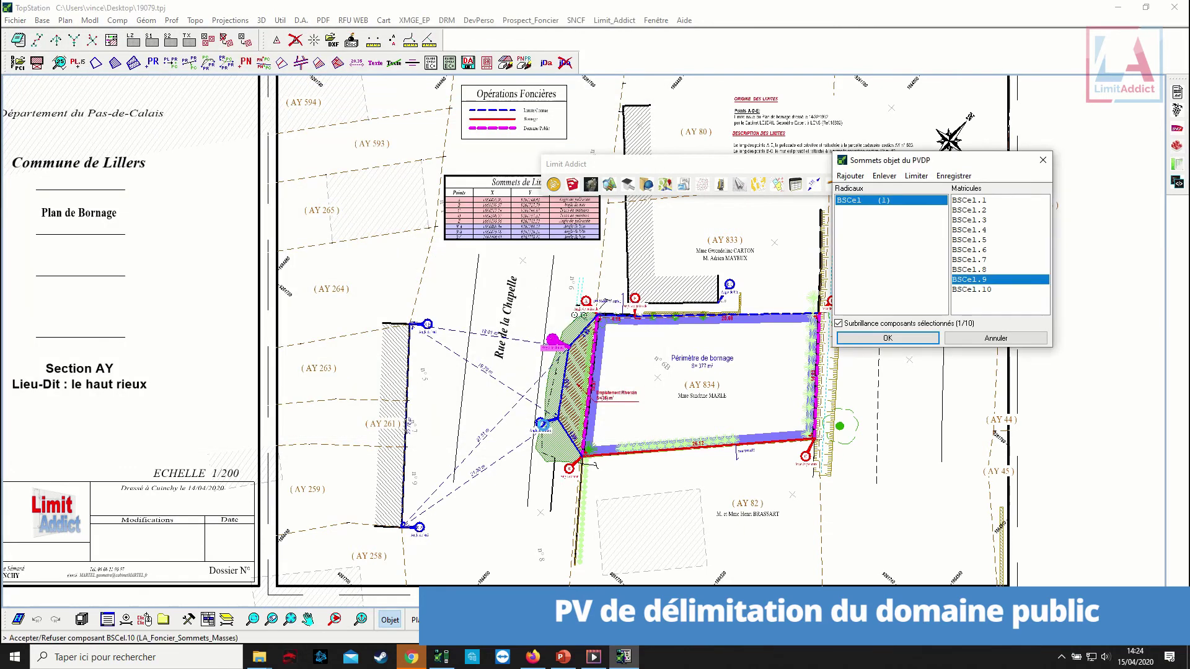
pyautogui.click(586, 305)
pyautogui.click(587, 304)
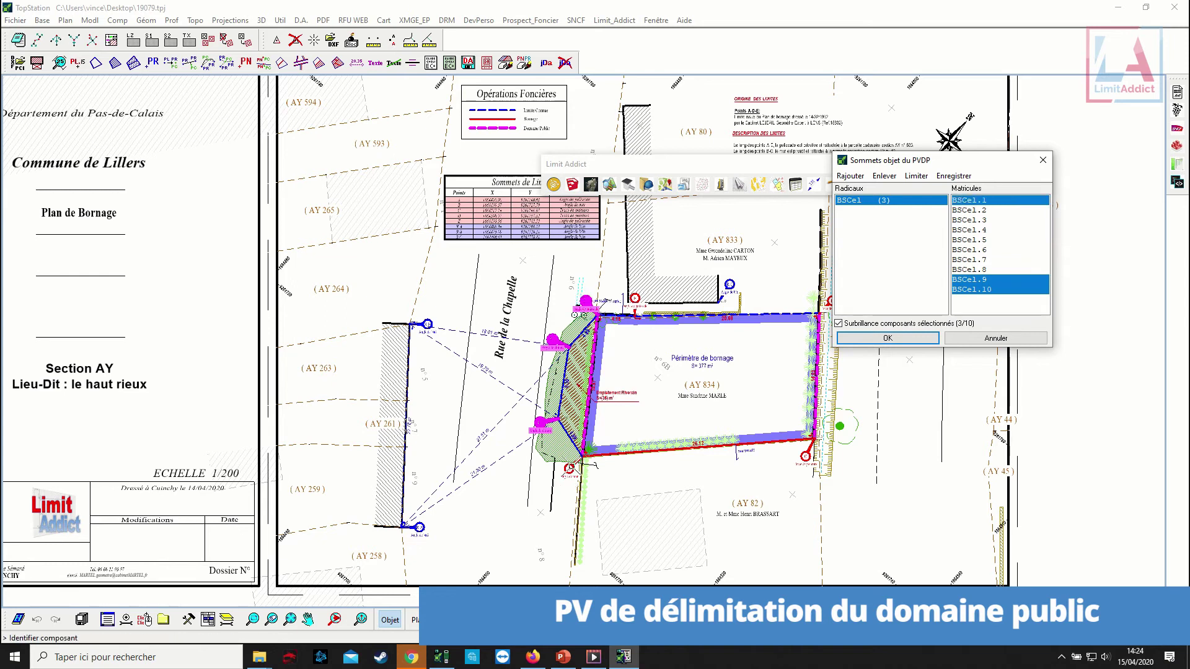
pyautogui.click(575, 460)
pyautogui.click(574, 459)
pyautogui.click(887, 338)
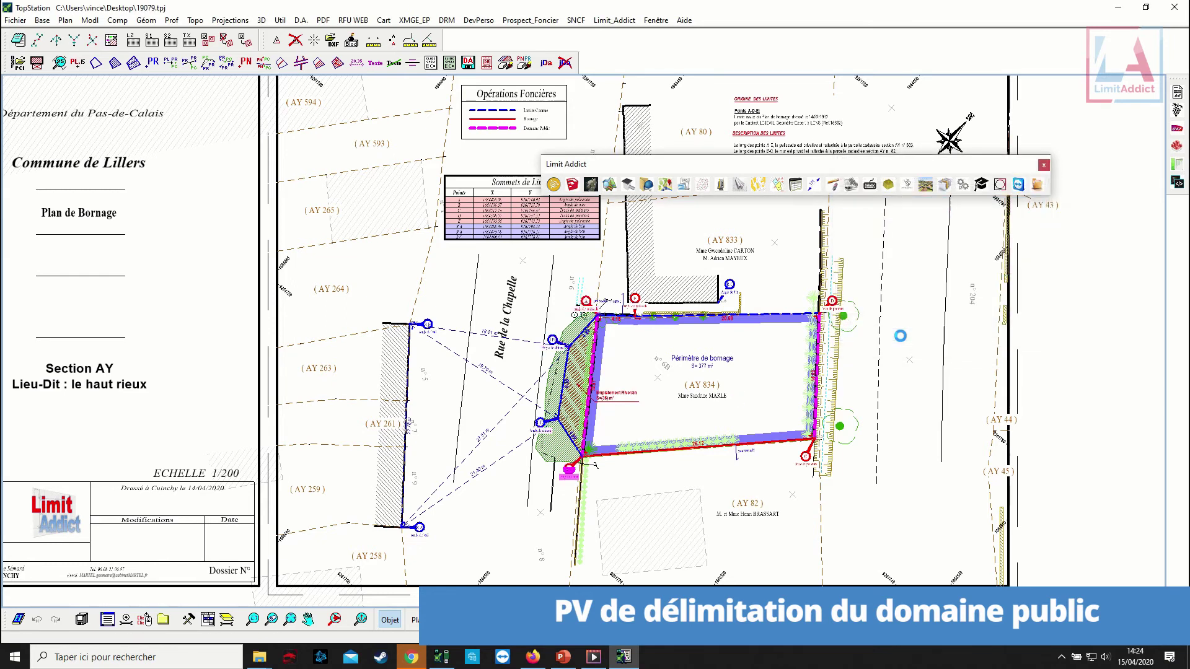
# Set Suivi Par and Vérifié Par to TM and the preliminary survey date to 07/04/2020.
pyautogui.click(188, 113)
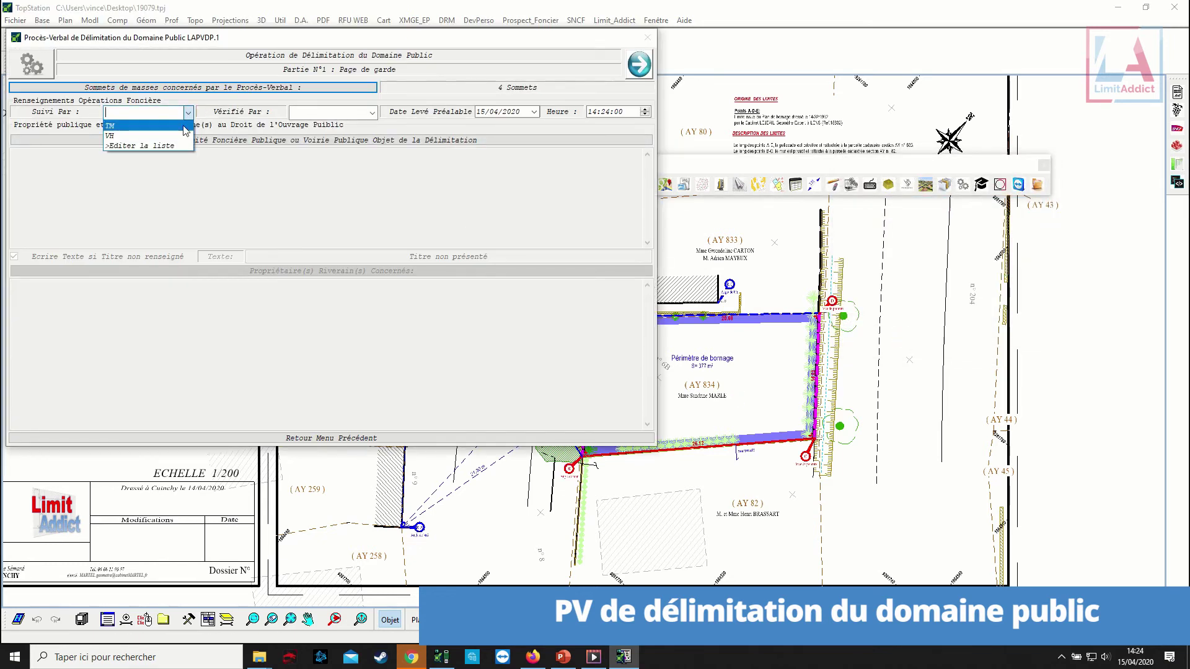
pyautogui.click(142, 131)
pyautogui.click(371, 113)
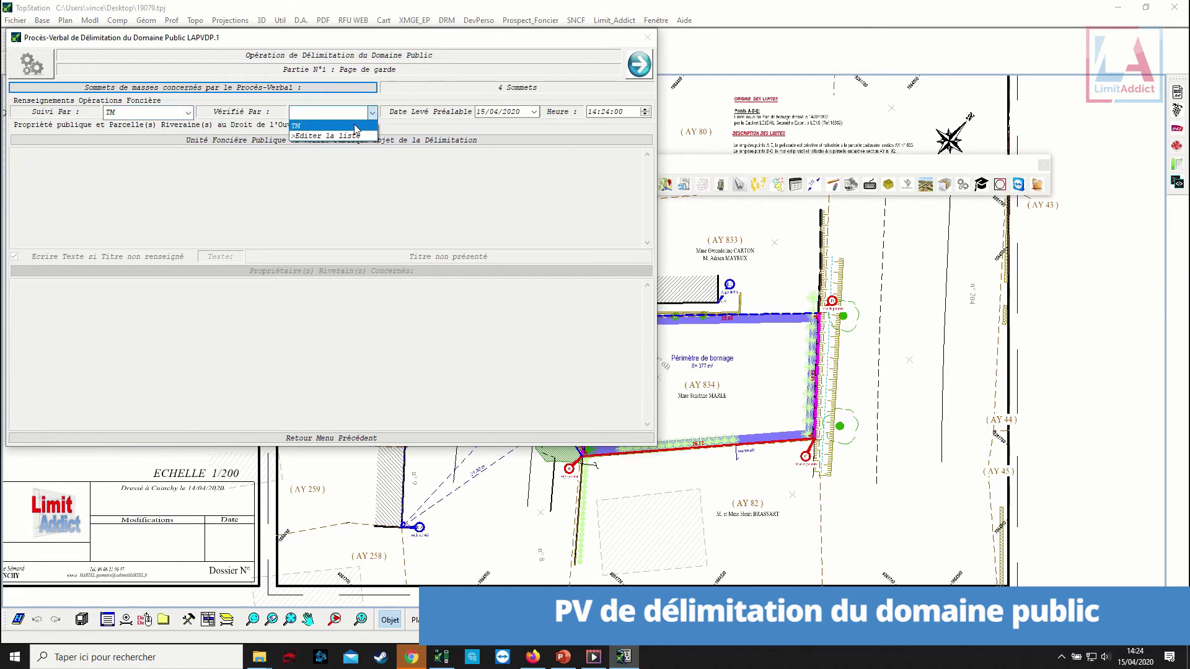
pyautogui.click(316, 131)
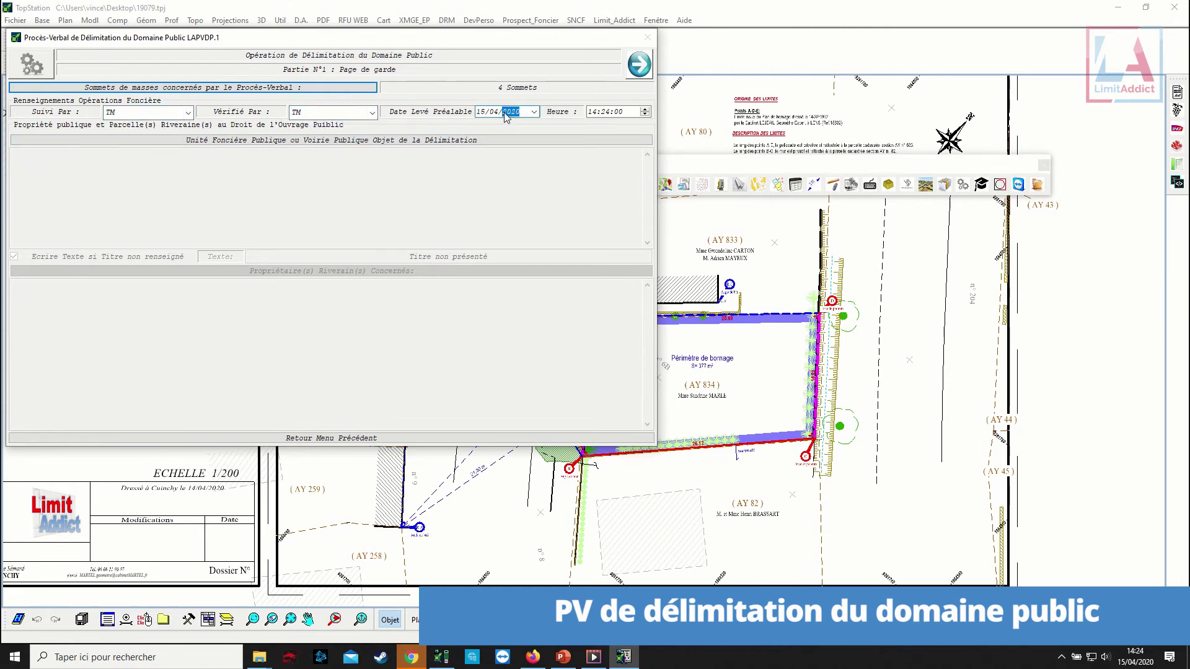
pyautogui.click(533, 112)
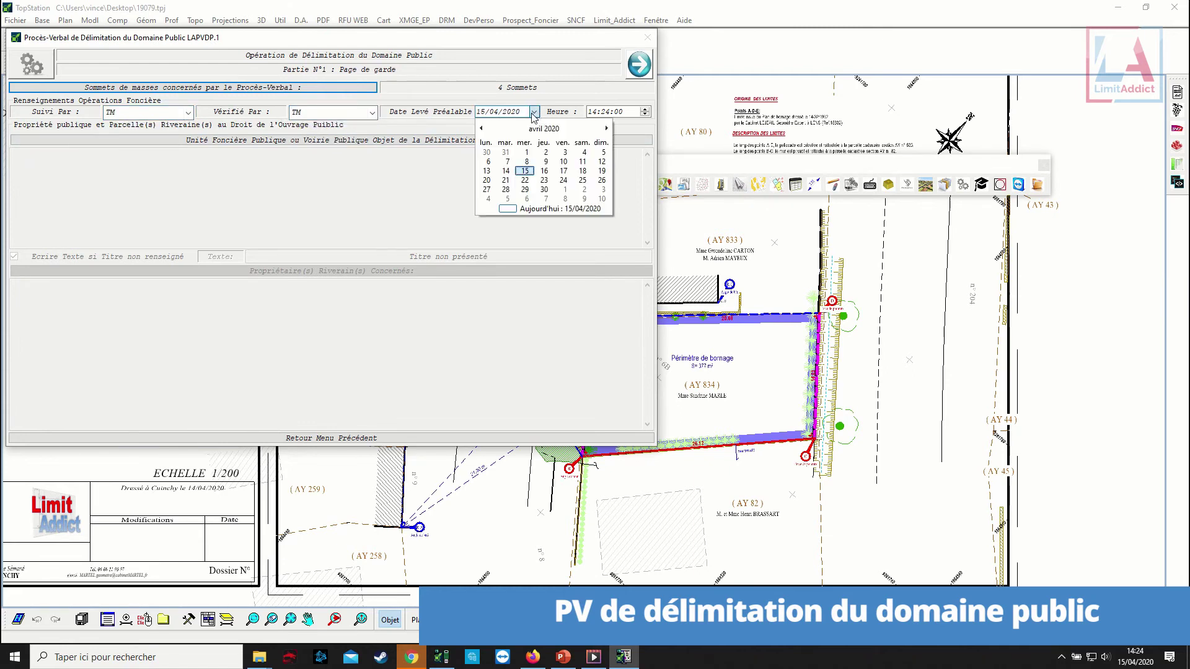
pyautogui.click(507, 161)
# Define the public property concerned as a Domanialité publique à caractère de voie, picking Rue de la Chapelle on the plan.
pyautogui.click(442, 144)
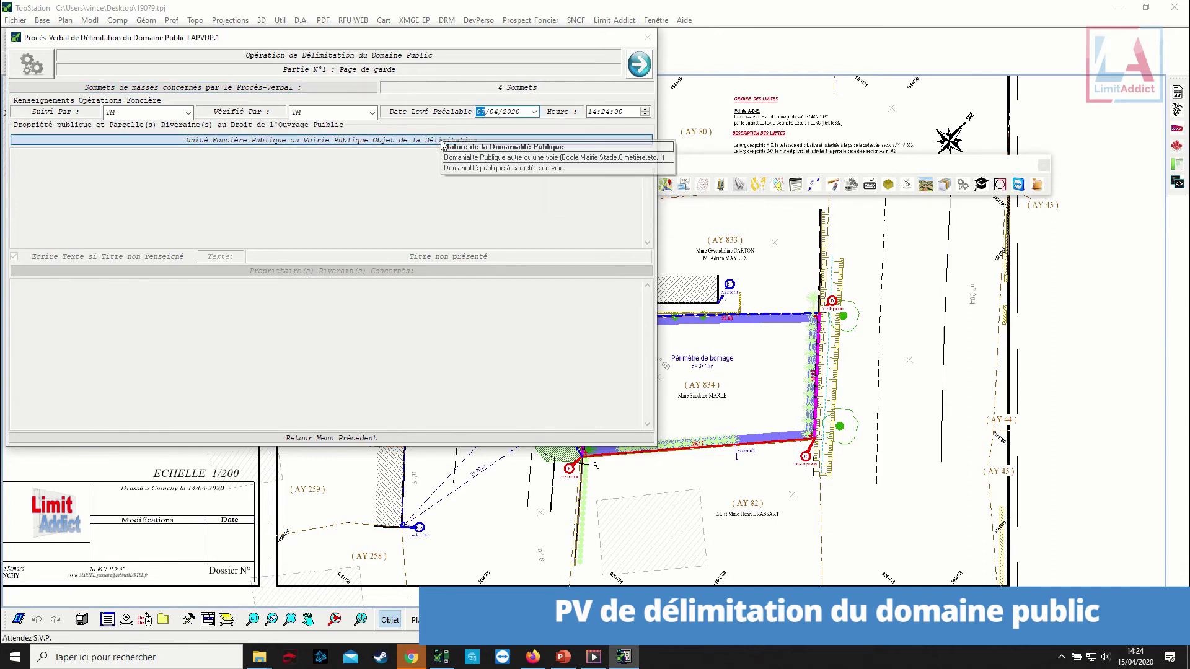
pyautogui.click(464, 169)
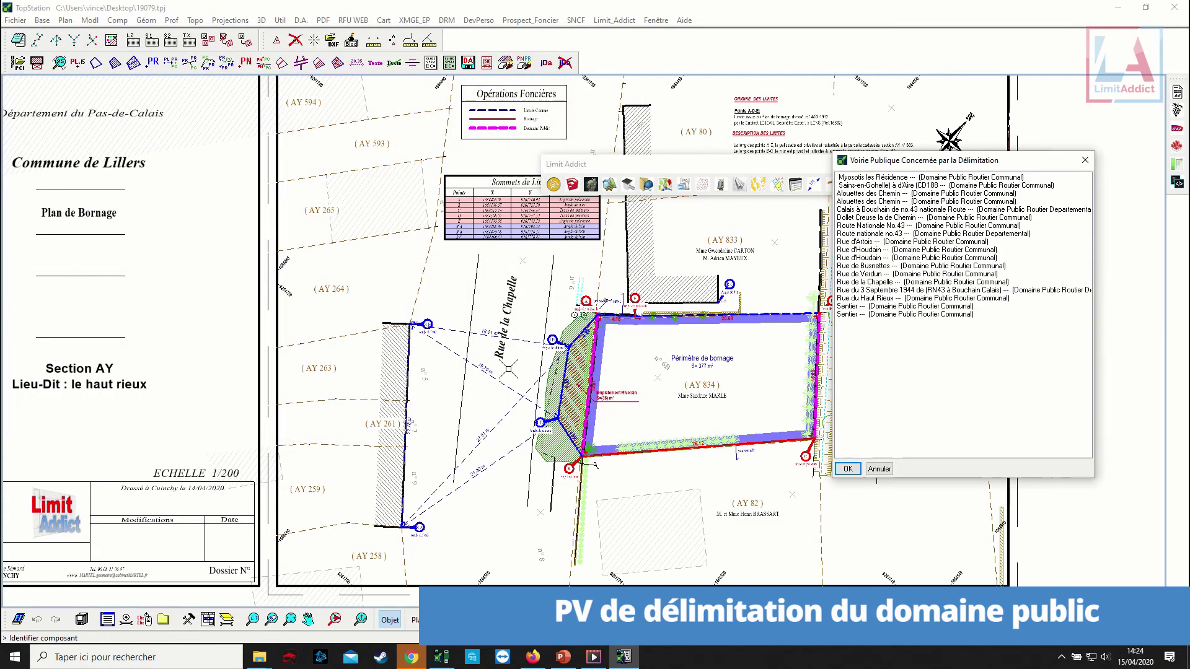
pyautogui.click(498, 355)
pyautogui.click(499, 355)
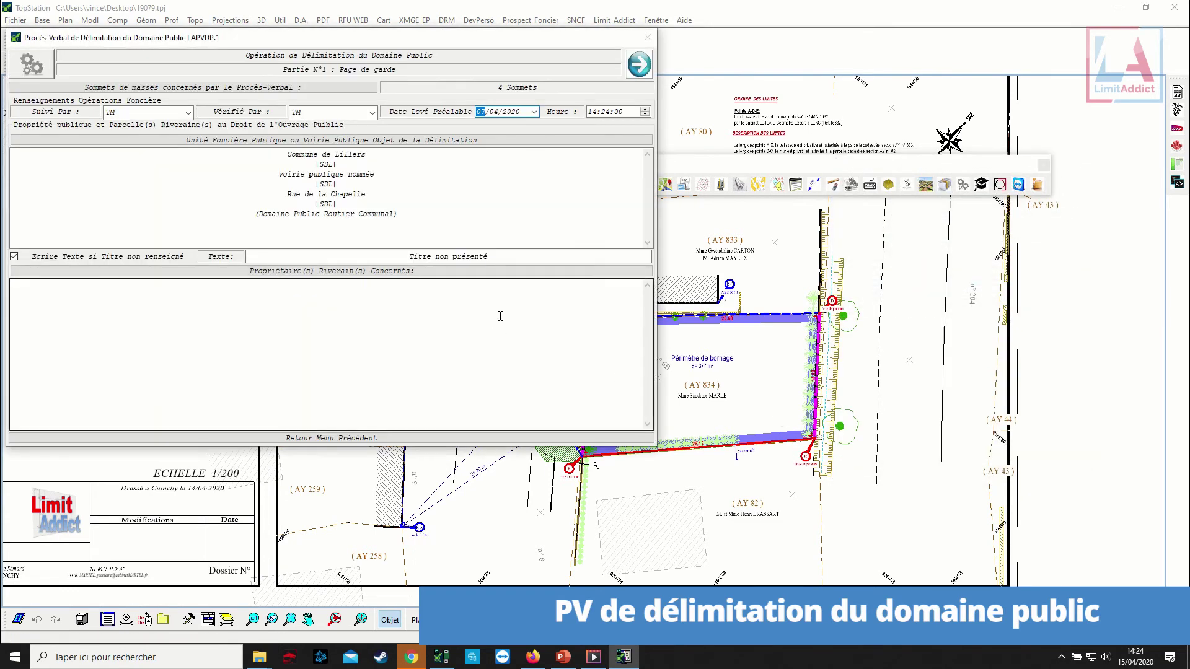
# Retrieve the Propriétaire(s) Riverain(s) Concernés automatically, taking parcel AY 834, and continue to part 2.
pyautogui.click(301, 272)
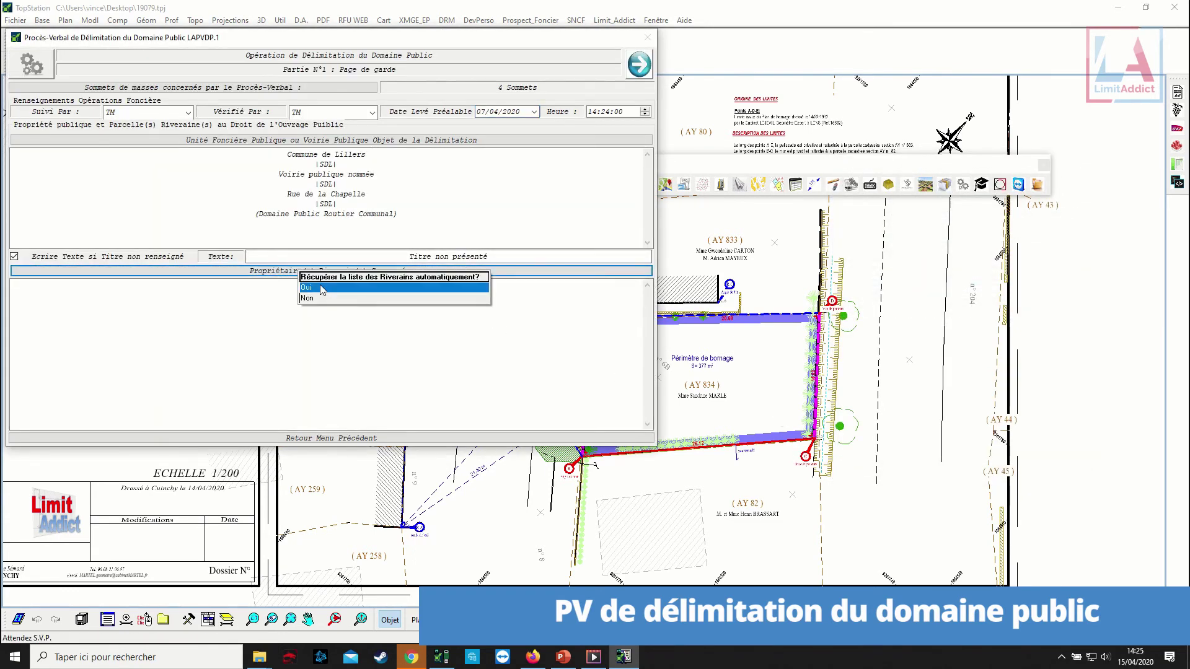
pyautogui.click(322, 292)
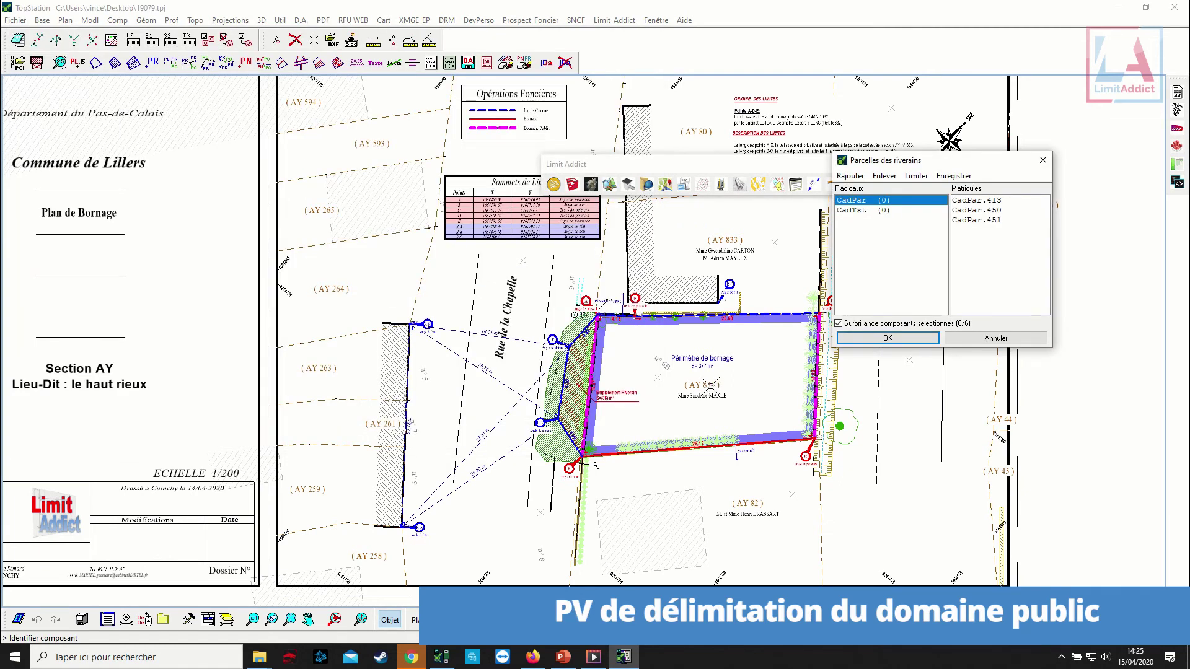
pyautogui.click(710, 385)
pyautogui.click(888, 339)
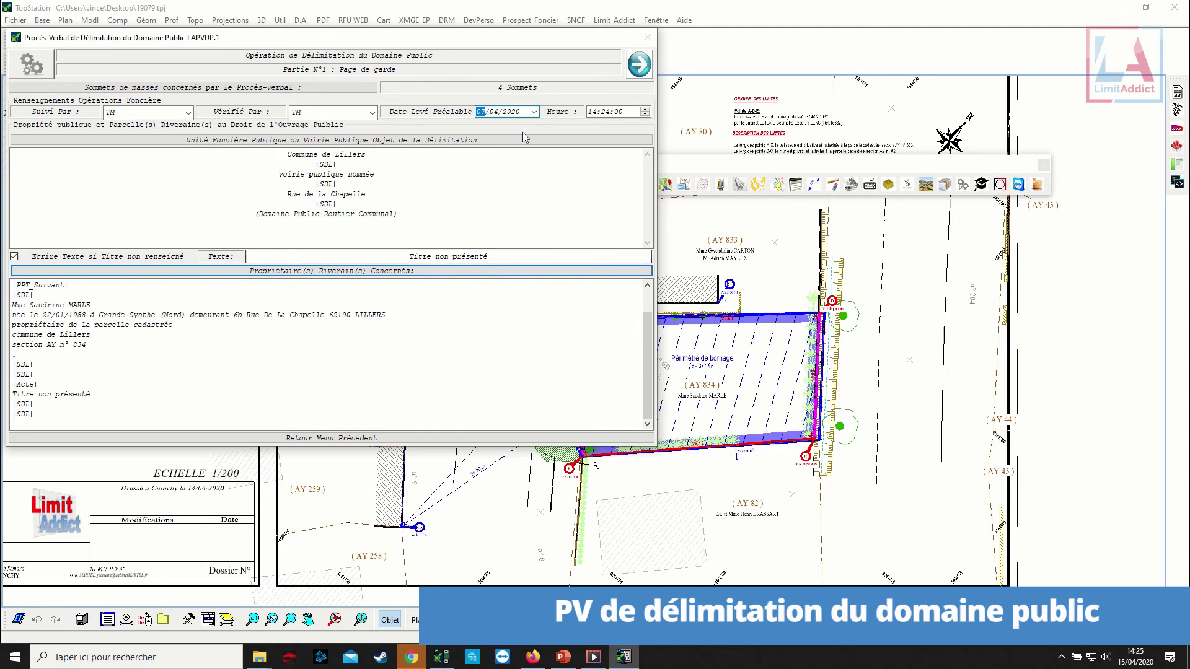
pyautogui.click(638, 64)
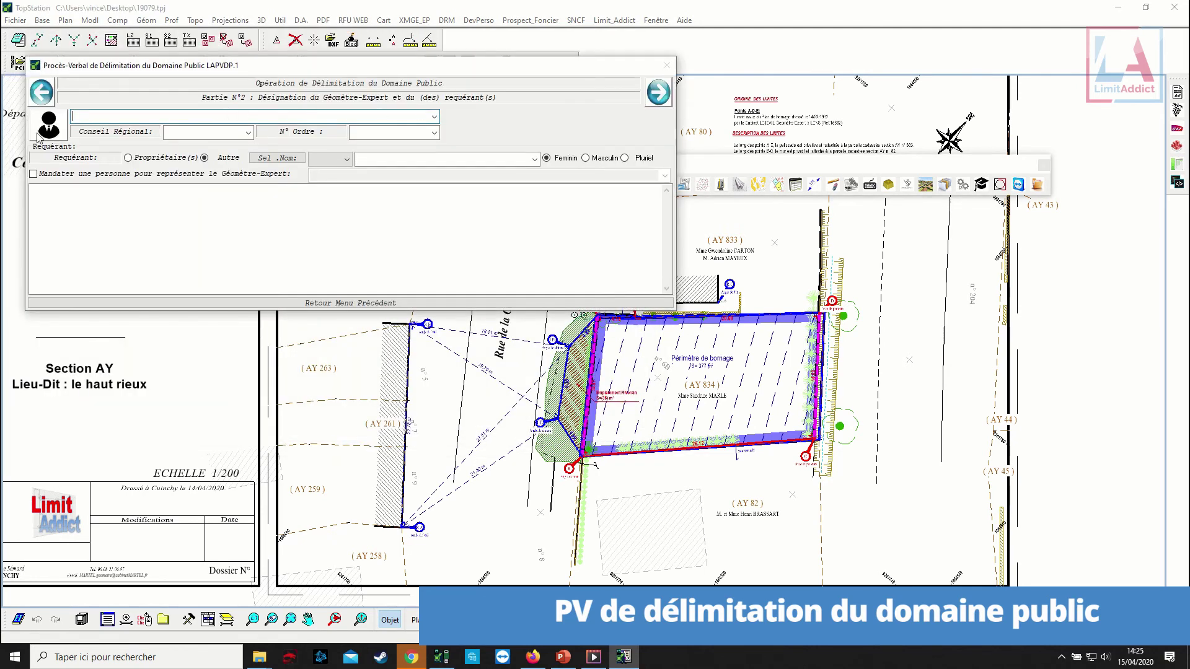
# Designate the Géomètre-Expert and set the Requérant to Autre, with the owner of parcel AY 834 as the name.
pyautogui.click(40, 135)
pyautogui.click(118, 186)
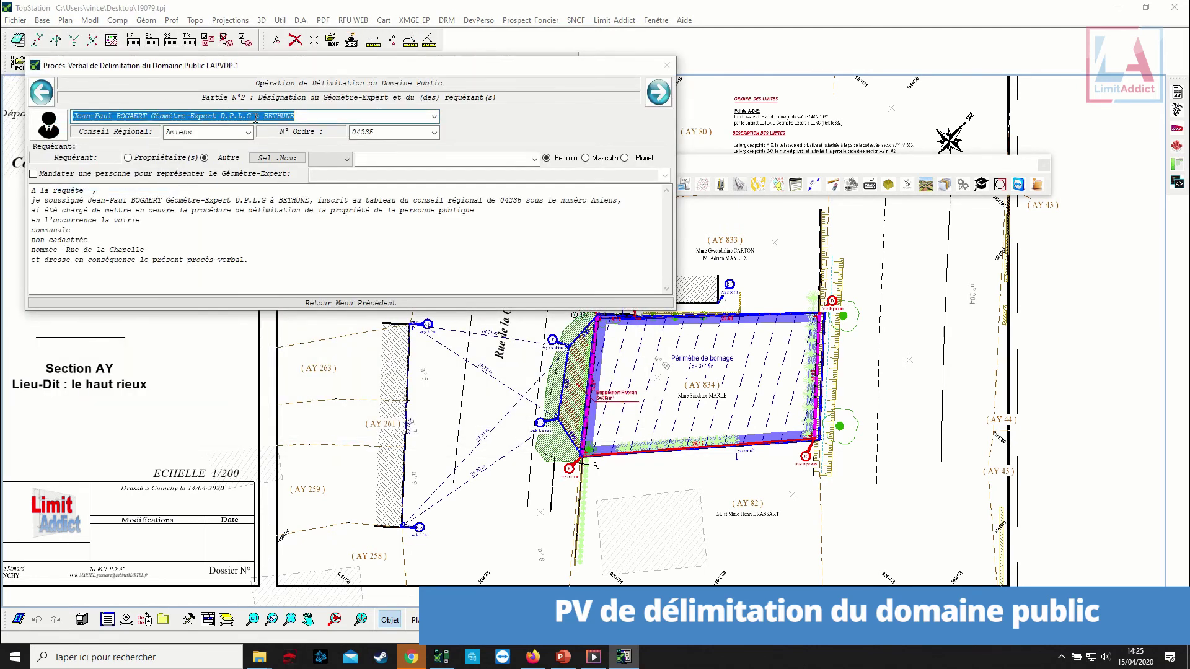
pyautogui.click(130, 159)
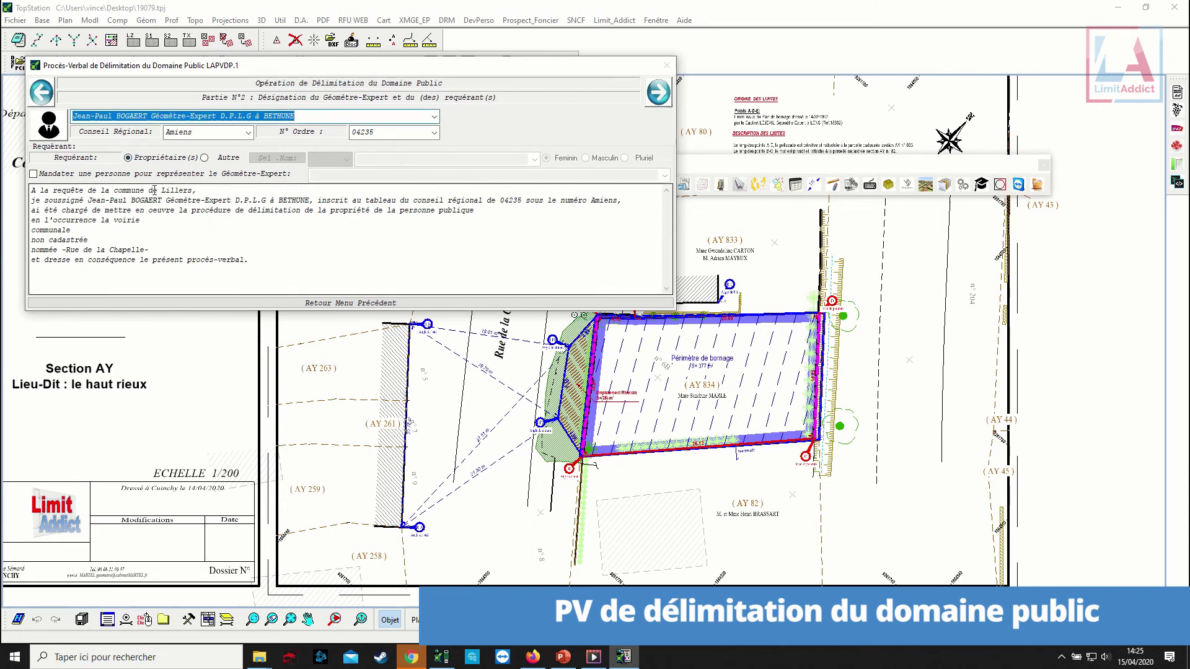
pyautogui.click(204, 158)
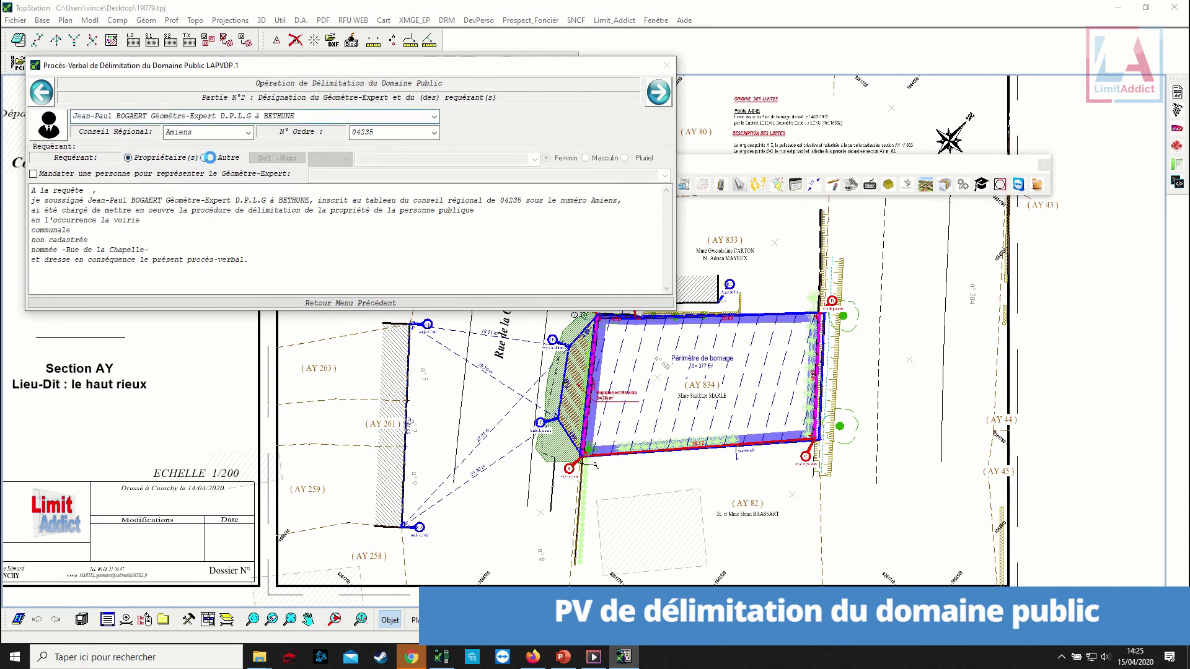
pyautogui.click(337, 159)
pyautogui.click(283, 159)
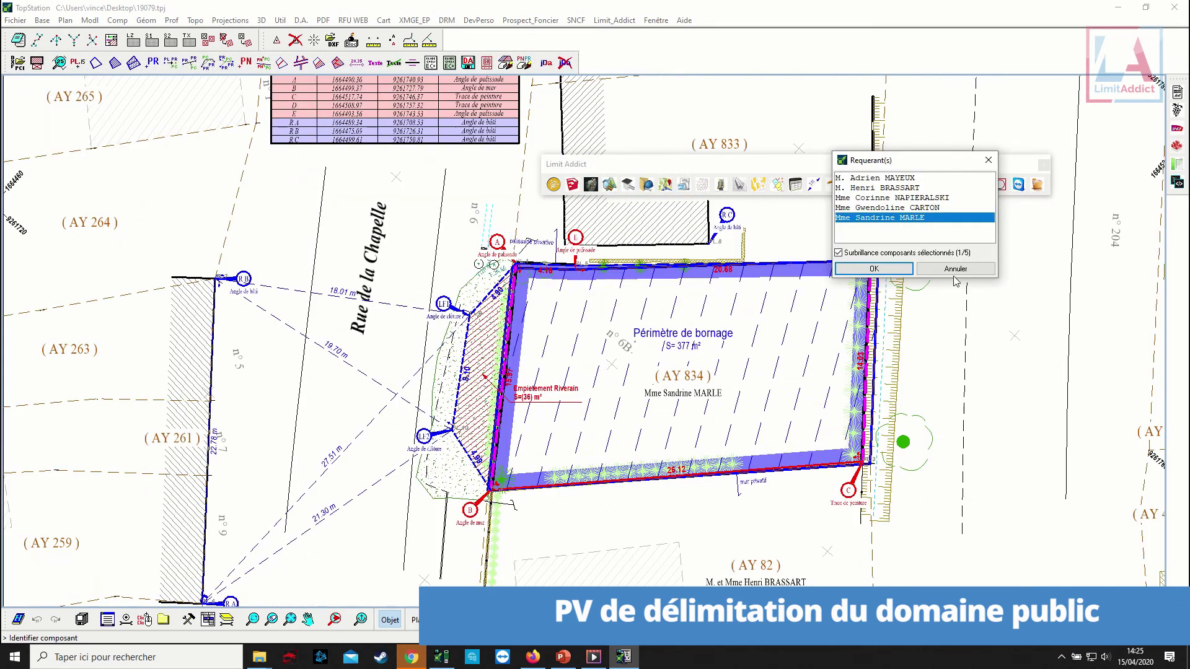
pyautogui.click(874, 268)
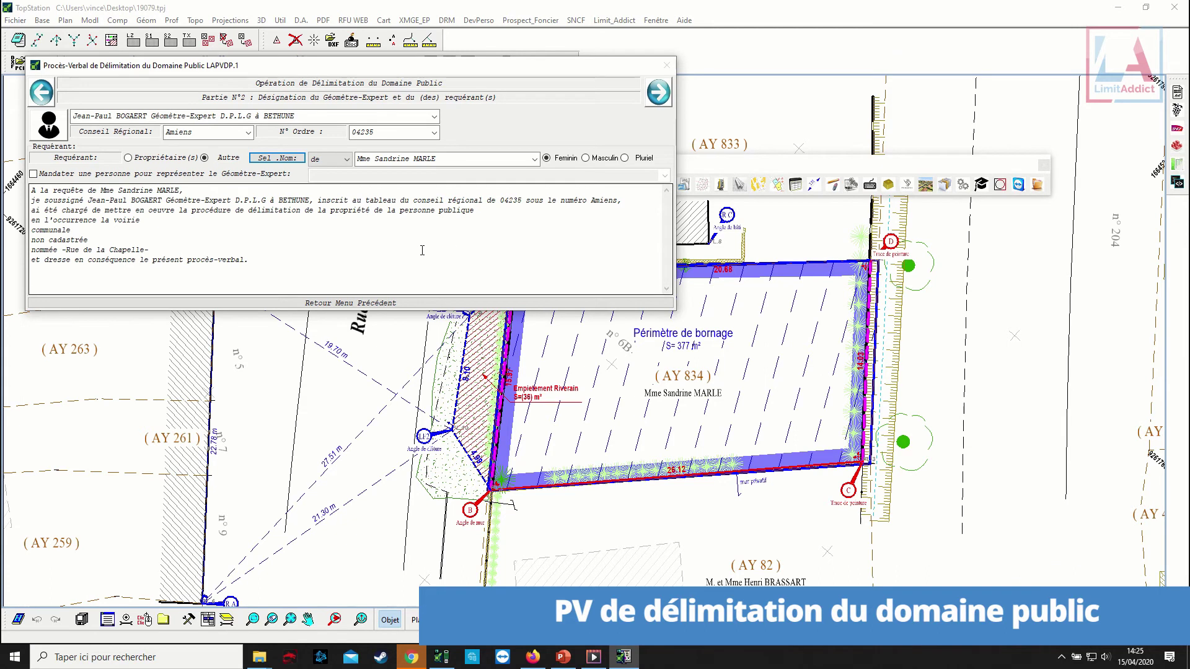
pyautogui.click(658, 92)
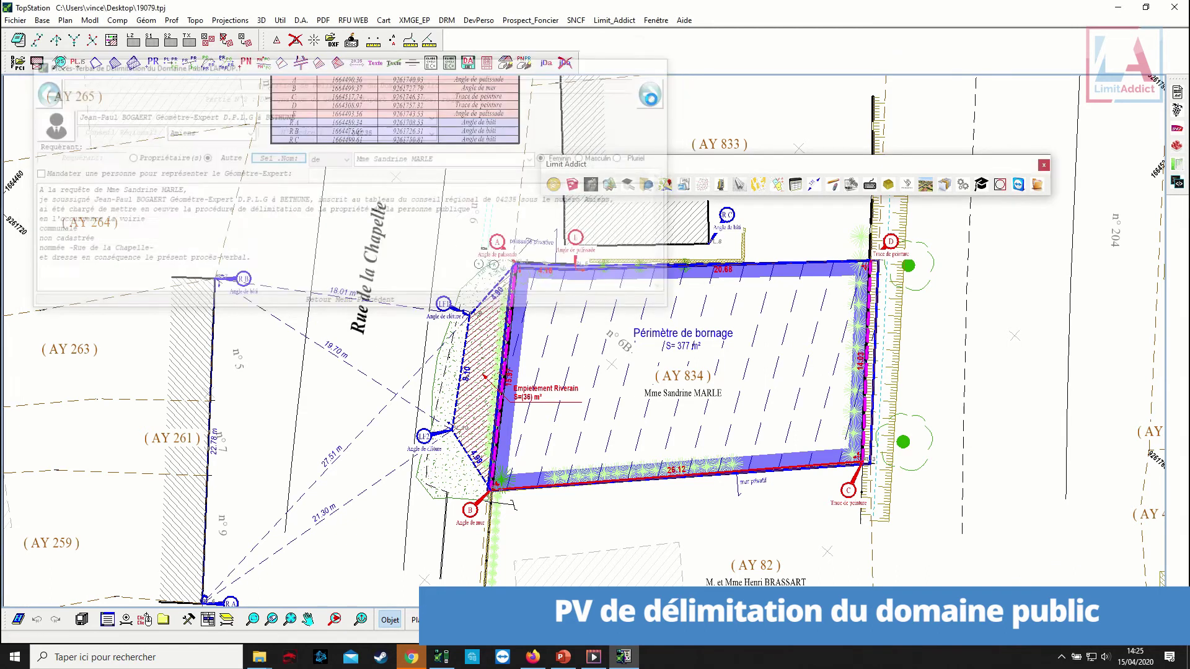
# Fill the Personne Publique text of Article I with the commune of Lillers as owner of Rue de la Chapelle.
pyautogui.click(338, 107)
pyautogui.click(434, 114)
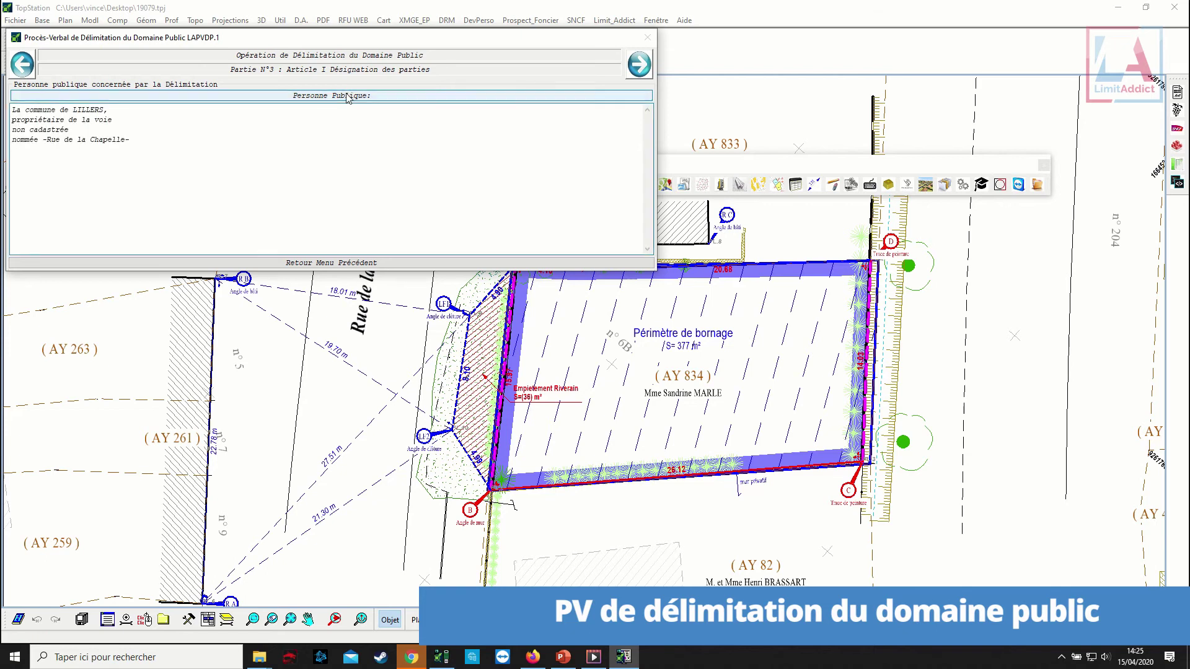
pyautogui.click(639, 64)
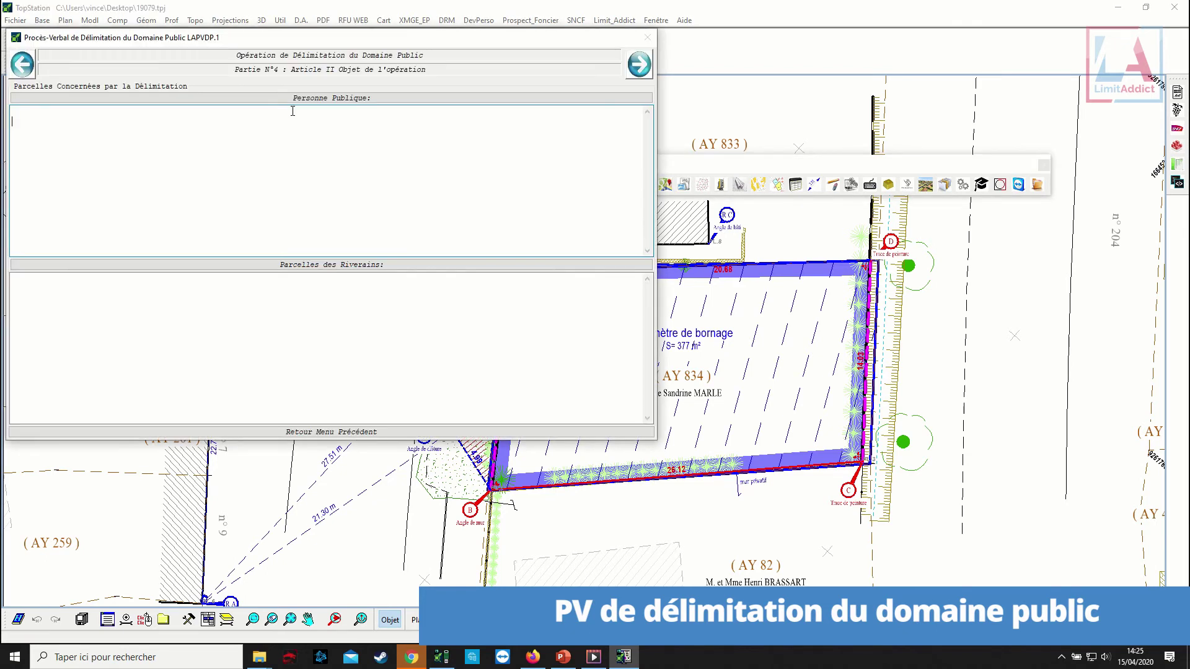
# Fill Article II with the Personne Publique text on Rue de la Chapelle and the Parcelles des Riverains table for AY 834.
pyautogui.click(301, 99)
pyautogui.click(309, 113)
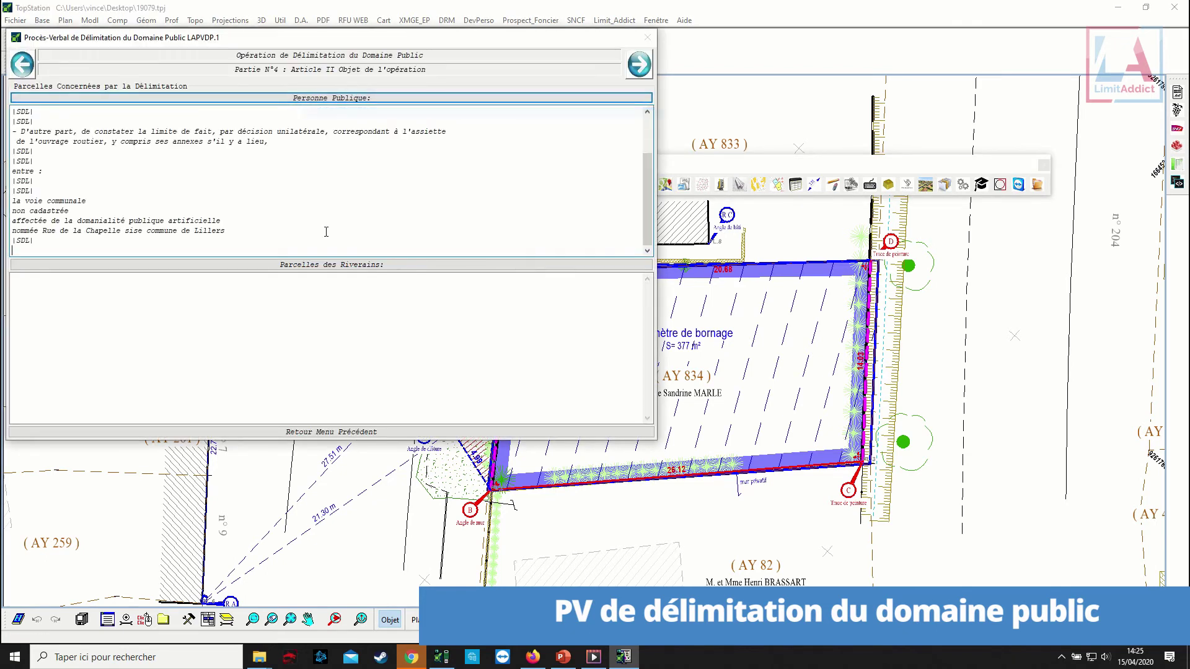
pyautogui.click(340, 266)
pyautogui.click(346, 282)
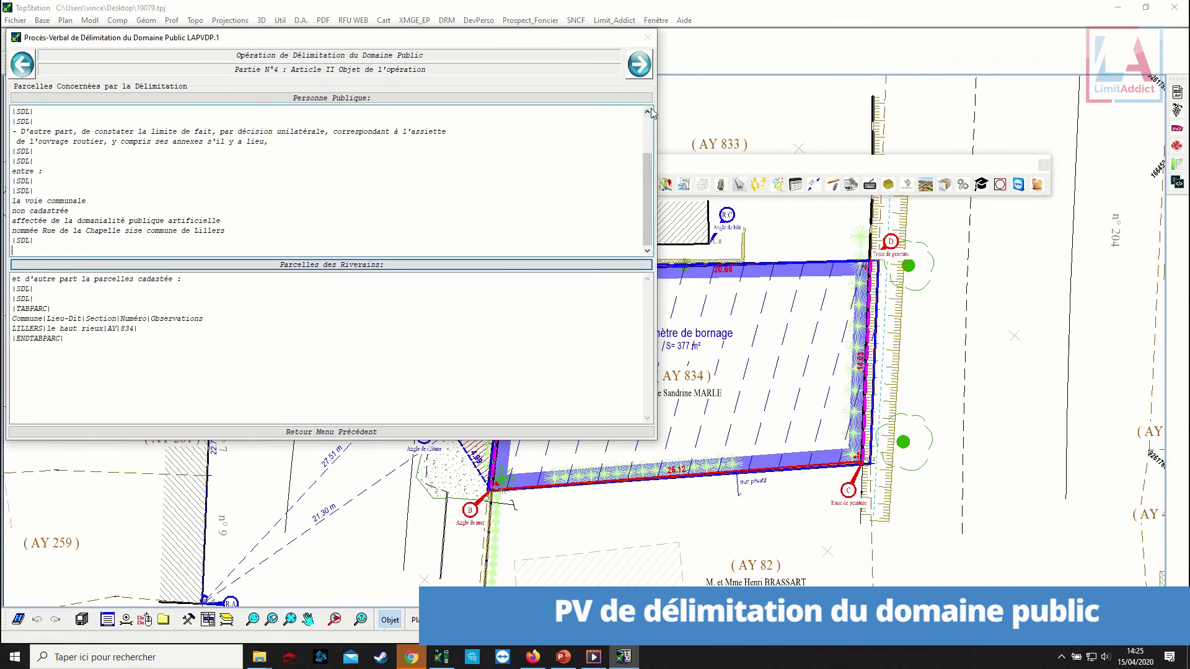
pyautogui.click(638, 63)
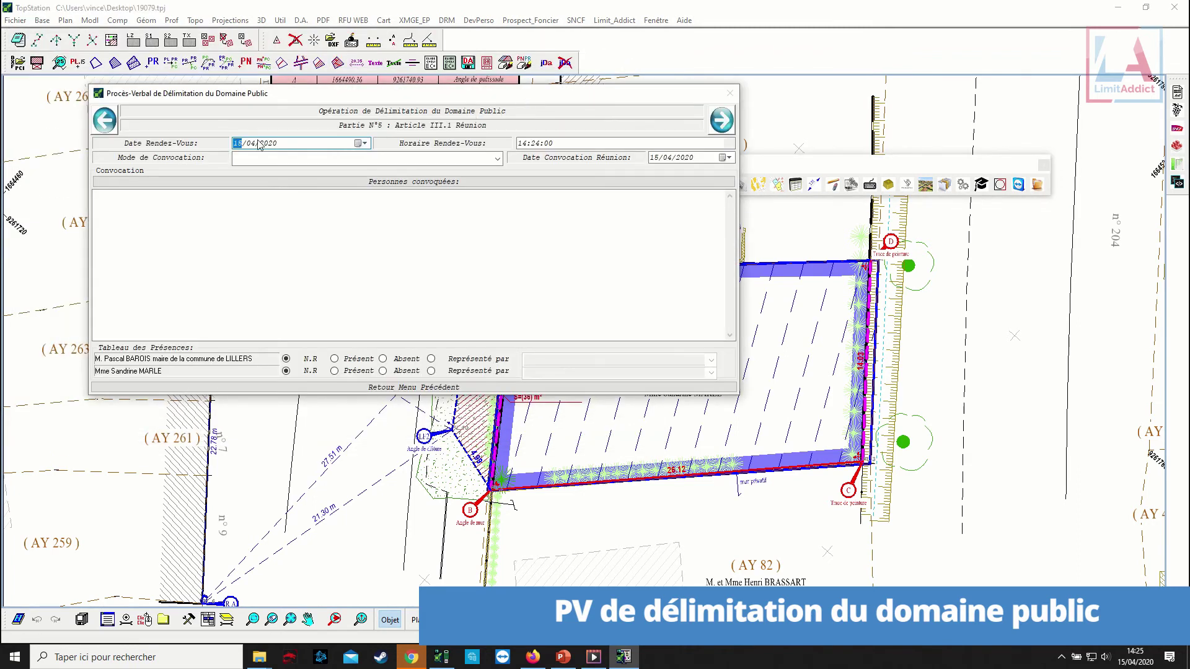
# Set the meeting date to 06/05/2020 and its time to 14:00:00.
pyautogui.click(357, 146)
pyautogui.click(320, 212)
pyautogui.click(364, 146)
pyautogui.click(363, 159)
pyautogui.click(284, 193)
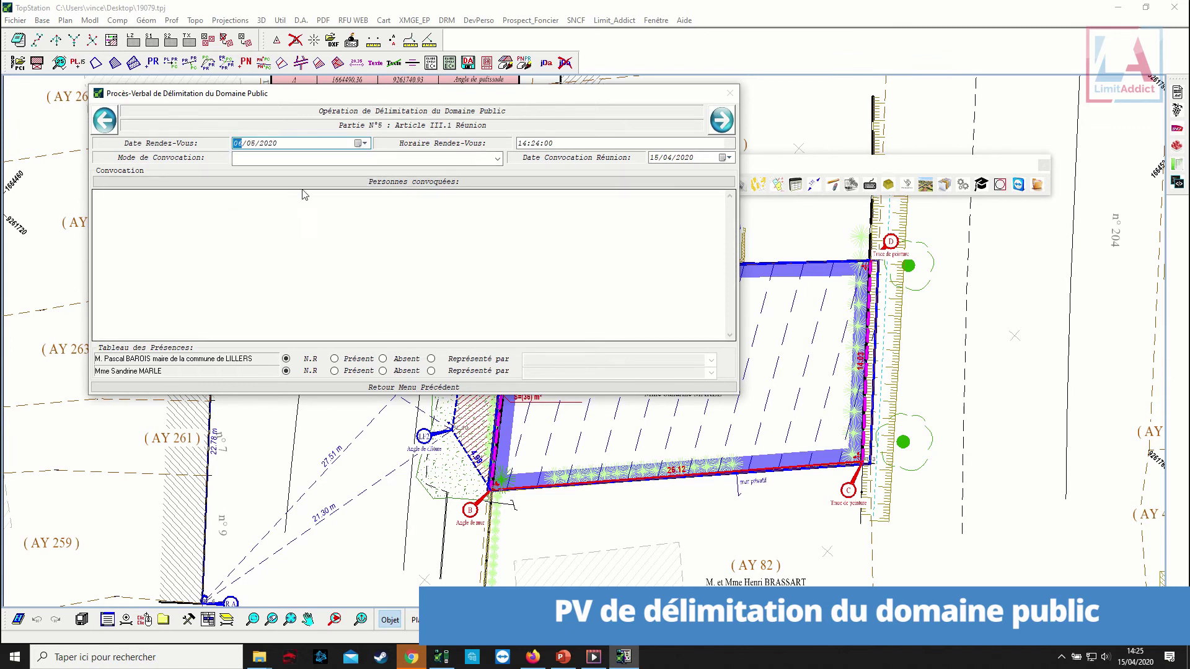
pyautogui.click(540, 143)
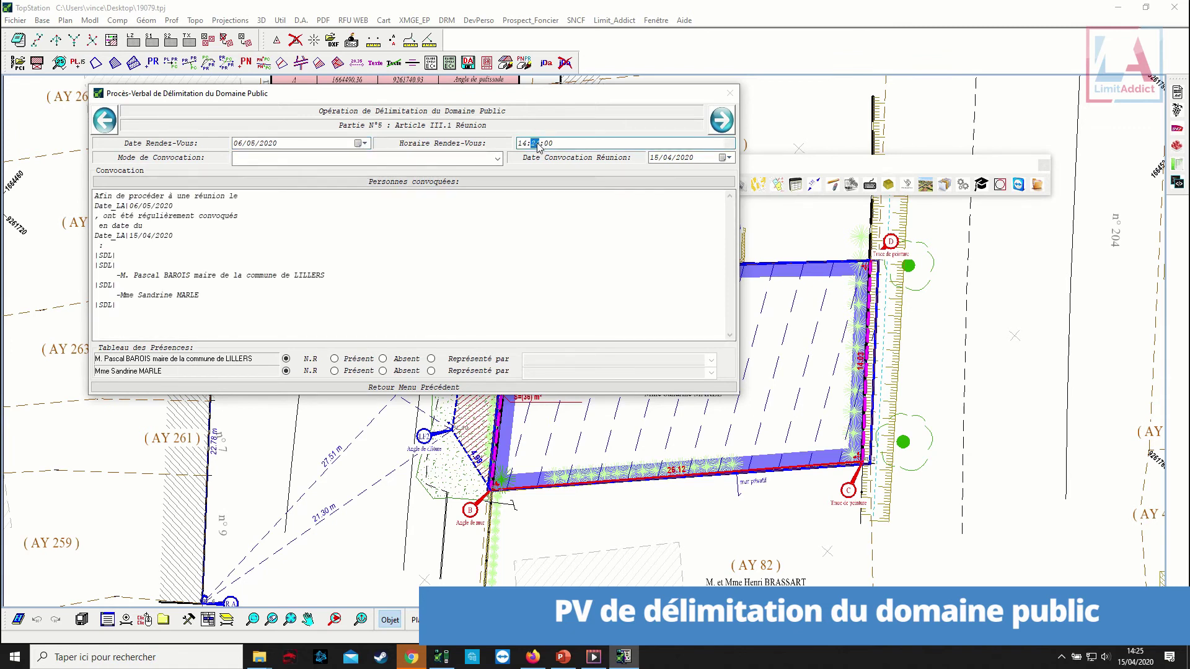
# Set Mode de Convocation to par courrier recommandé and mark the mayor as Représenté par, entering the representative's name.
pyautogui.click(300, 158)
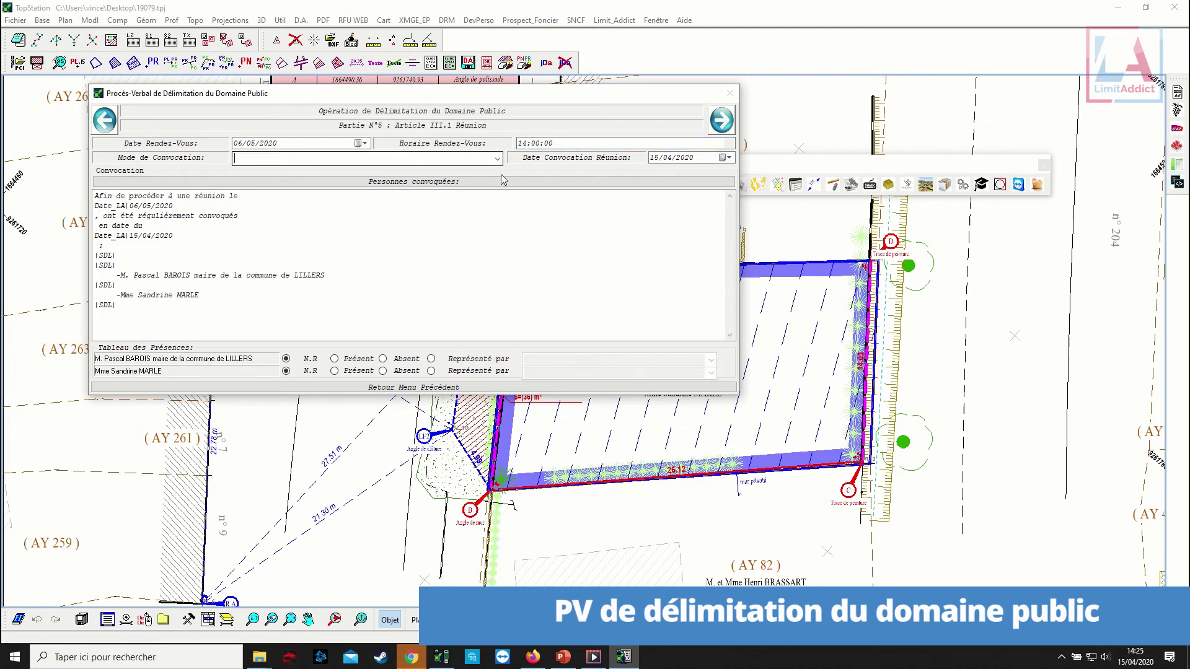
pyautogui.click(497, 158)
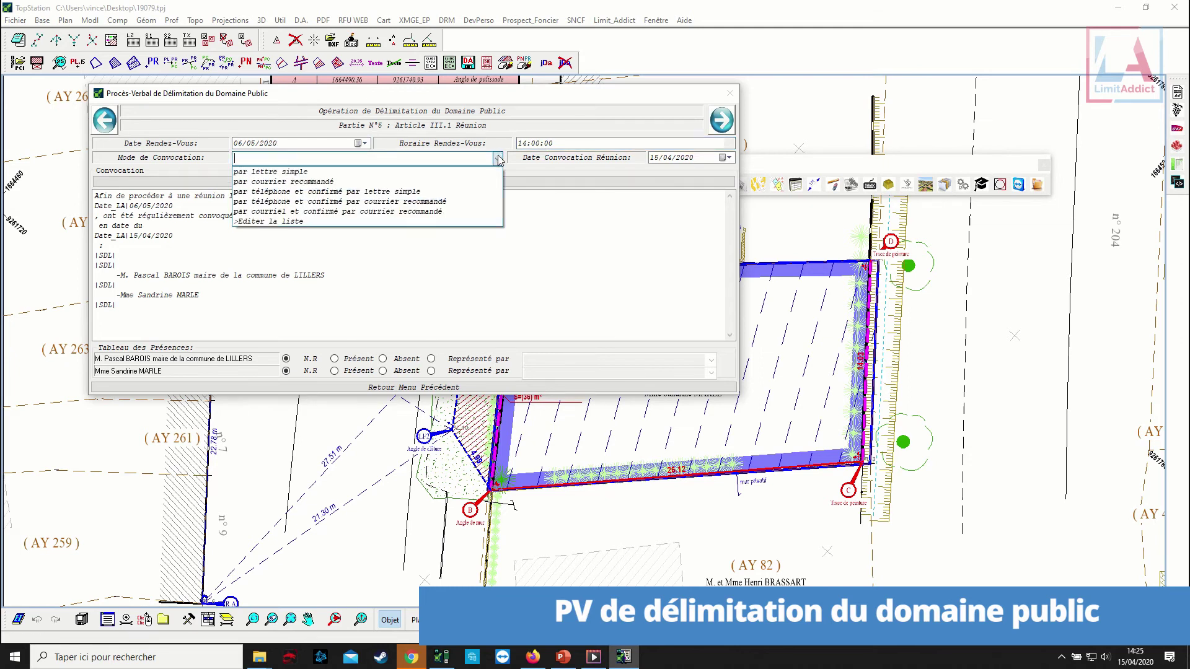
pyautogui.click(396, 181)
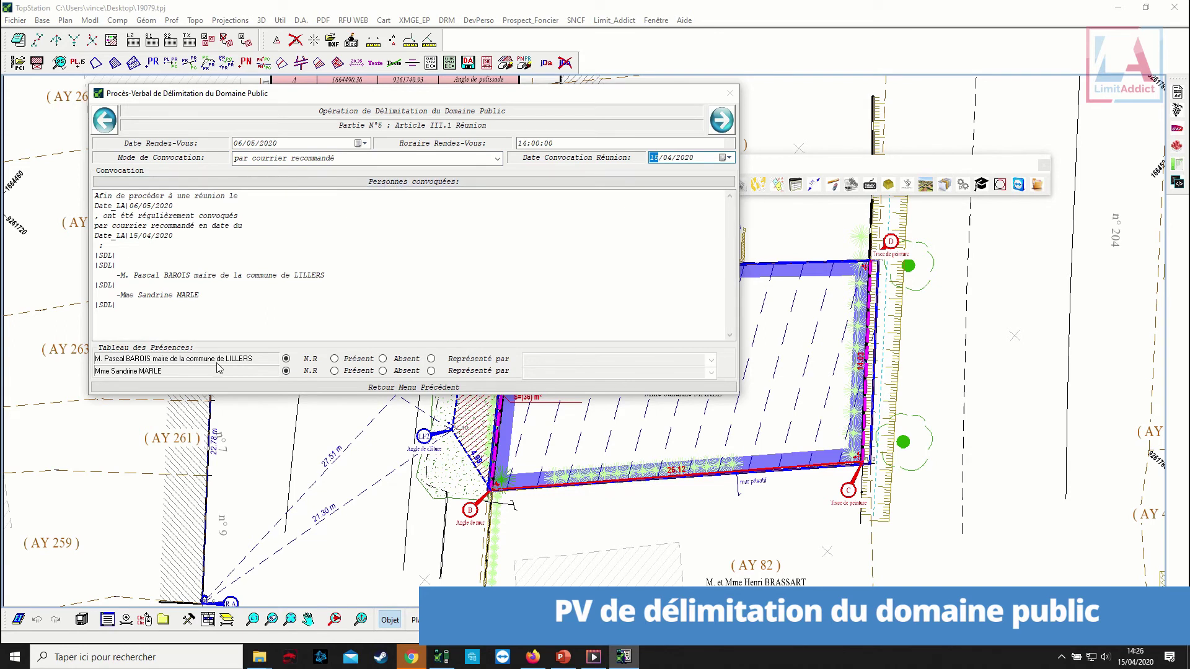
pyautogui.click(432, 360)
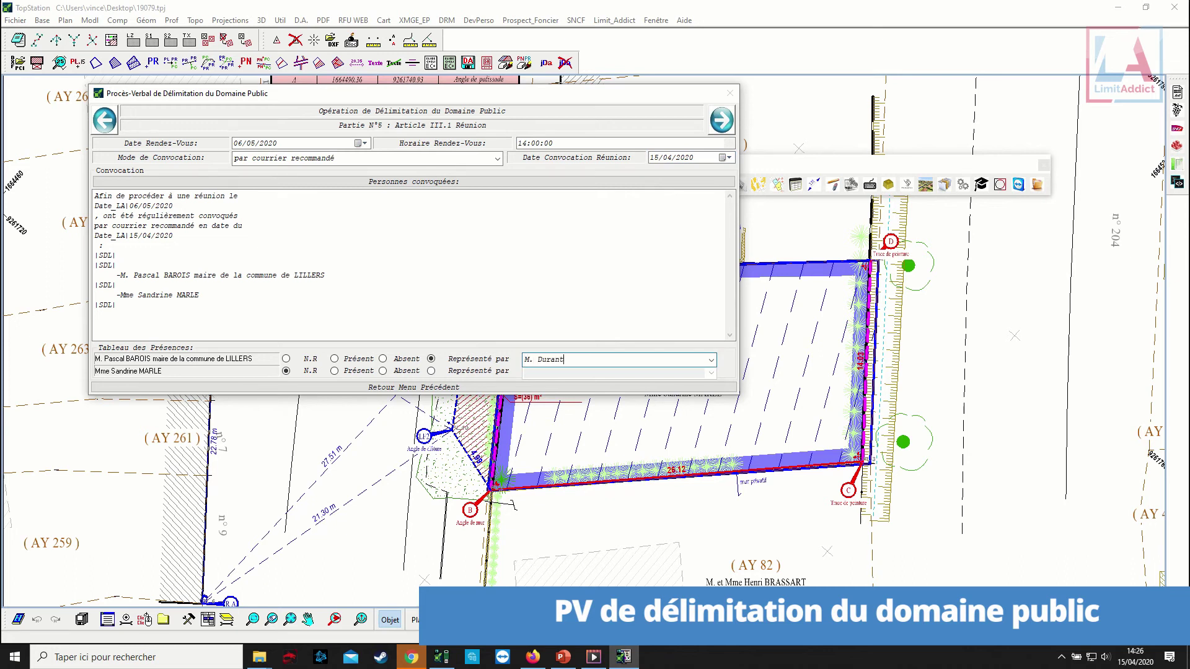
pyautogui.click(721, 121)
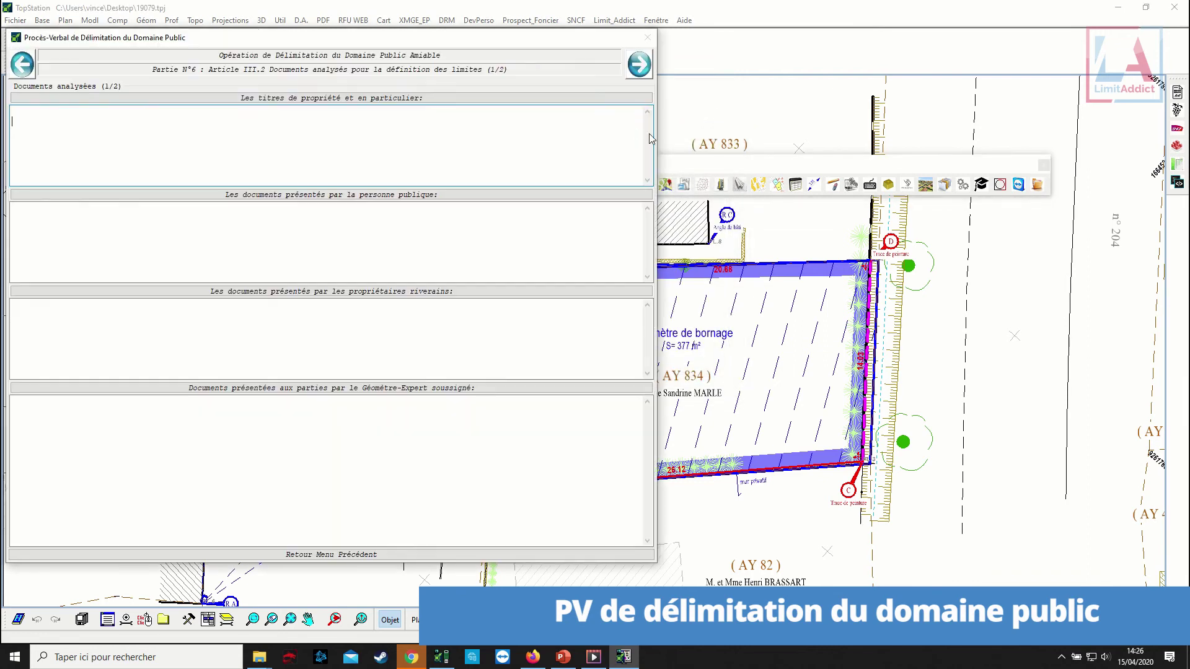
# Insert the cadastral-designation-only text for the property titles and the Pas de Document text for the public person and the riverains.
pyautogui.click(285, 97)
pyautogui.click(282, 124)
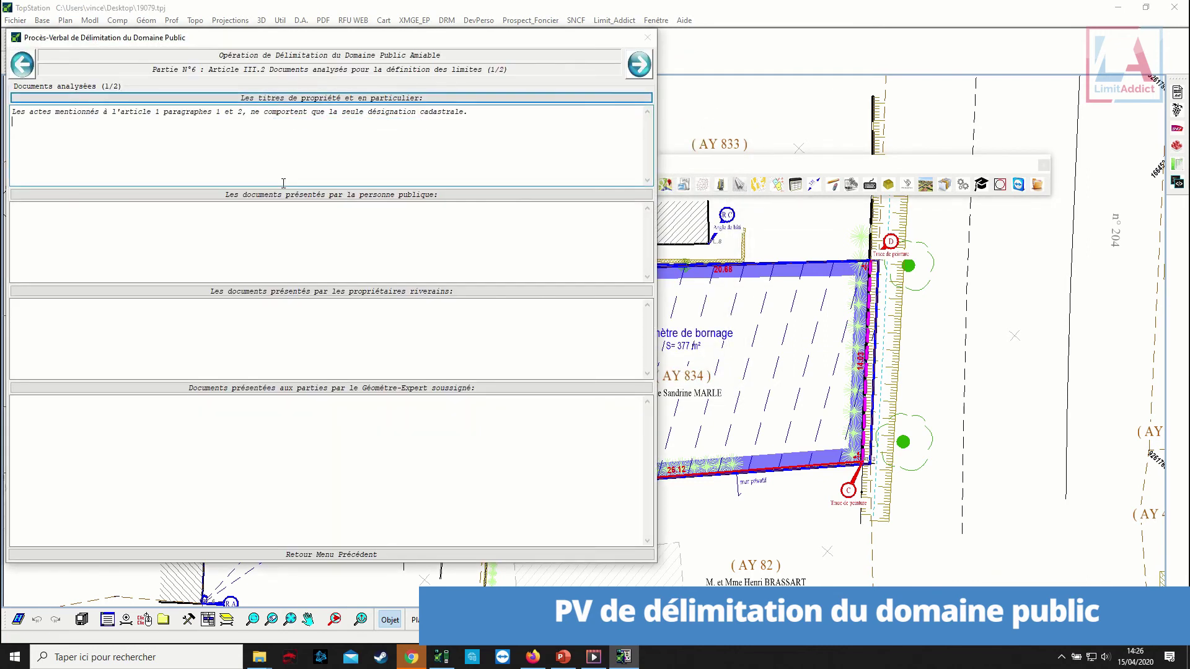
pyautogui.click(296, 195)
pyautogui.click(297, 221)
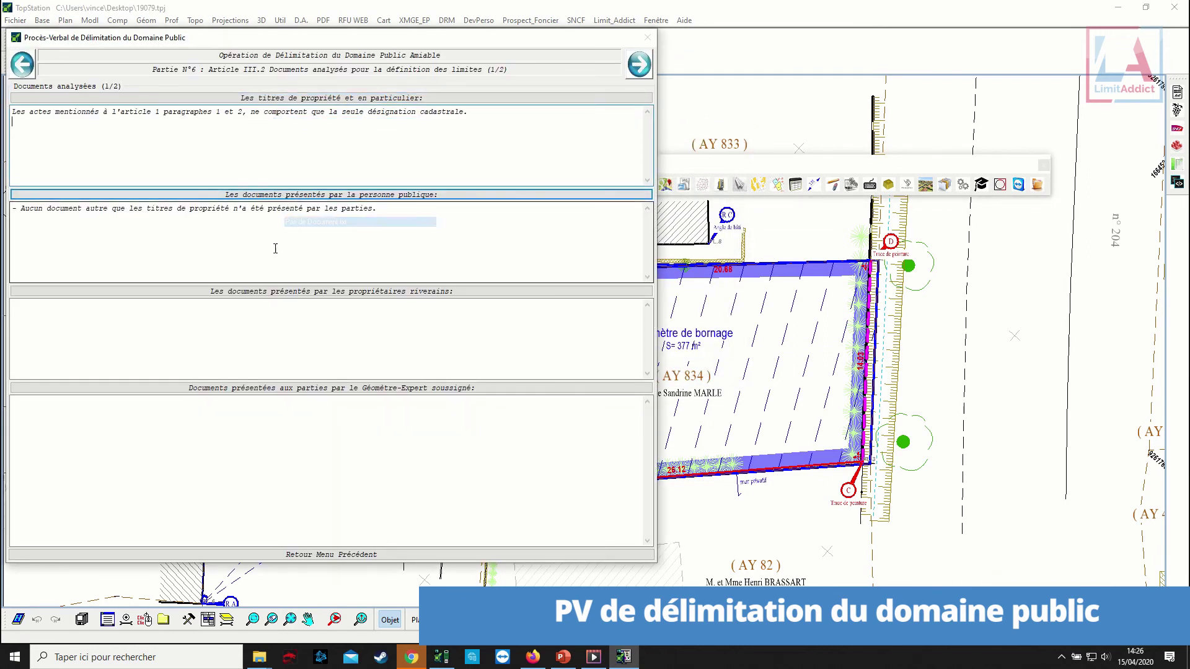
pyautogui.click(277, 292)
pyautogui.click(291, 321)
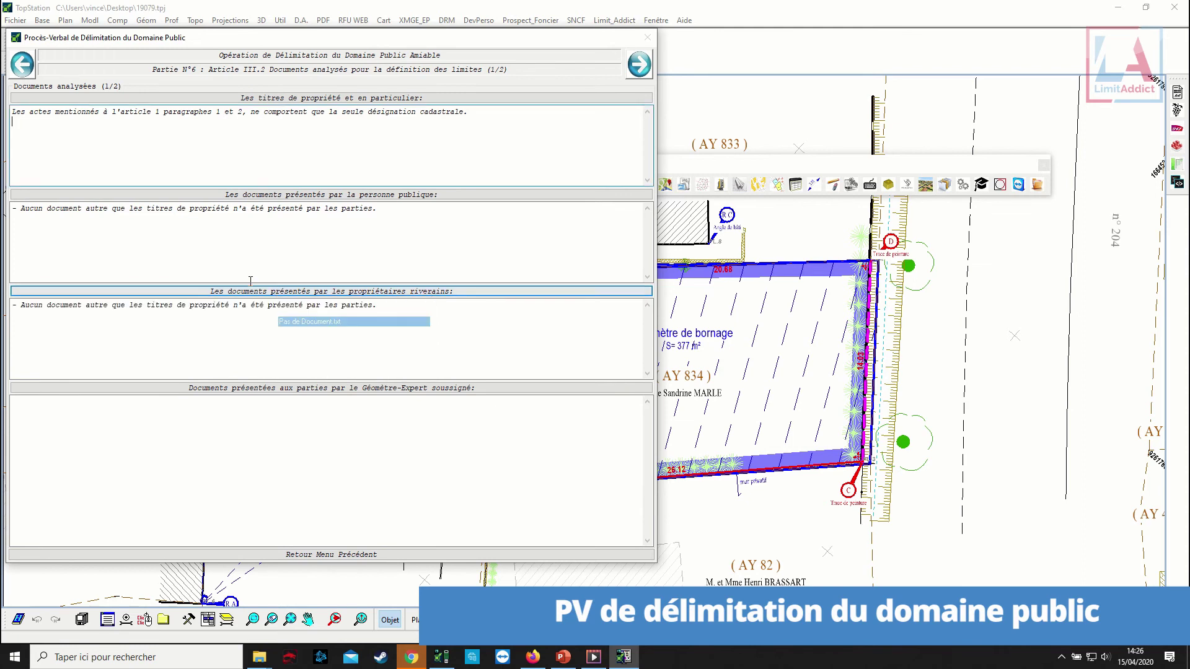
# Add the archived Plan de bornage LAarch.1 to the documents presented by the Géomètre-Expert and continue to part 7.
pyautogui.click(298, 387)
pyautogui.click(310, 397)
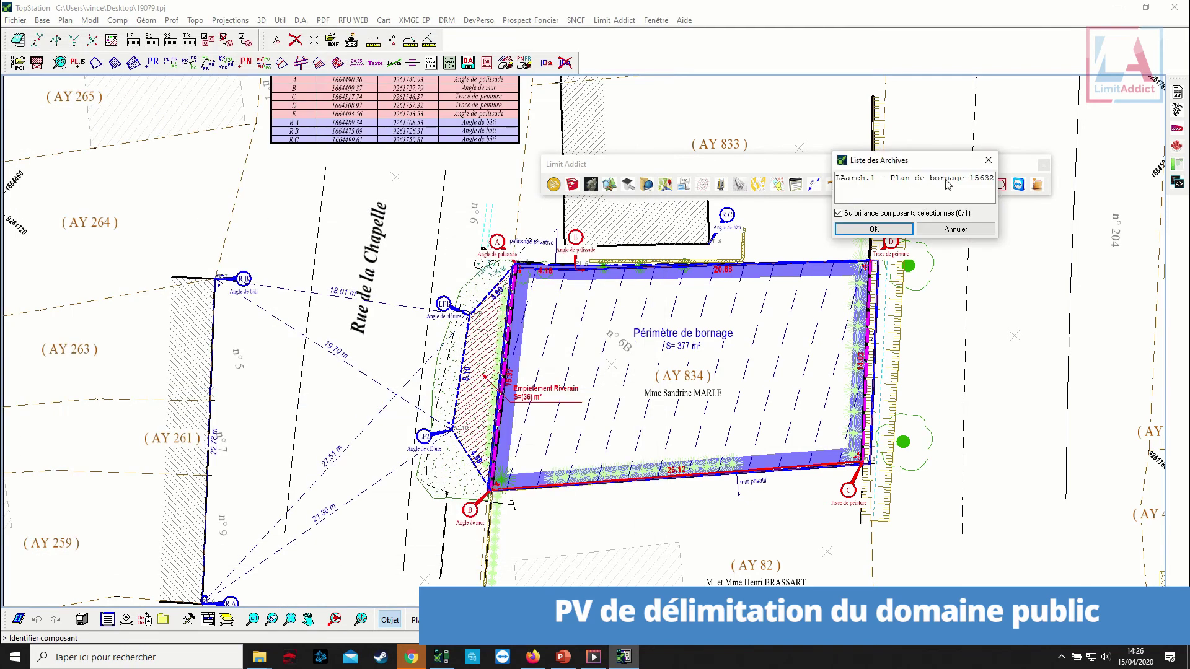
pyautogui.click(948, 181)
pyautogui.click(879, 230)
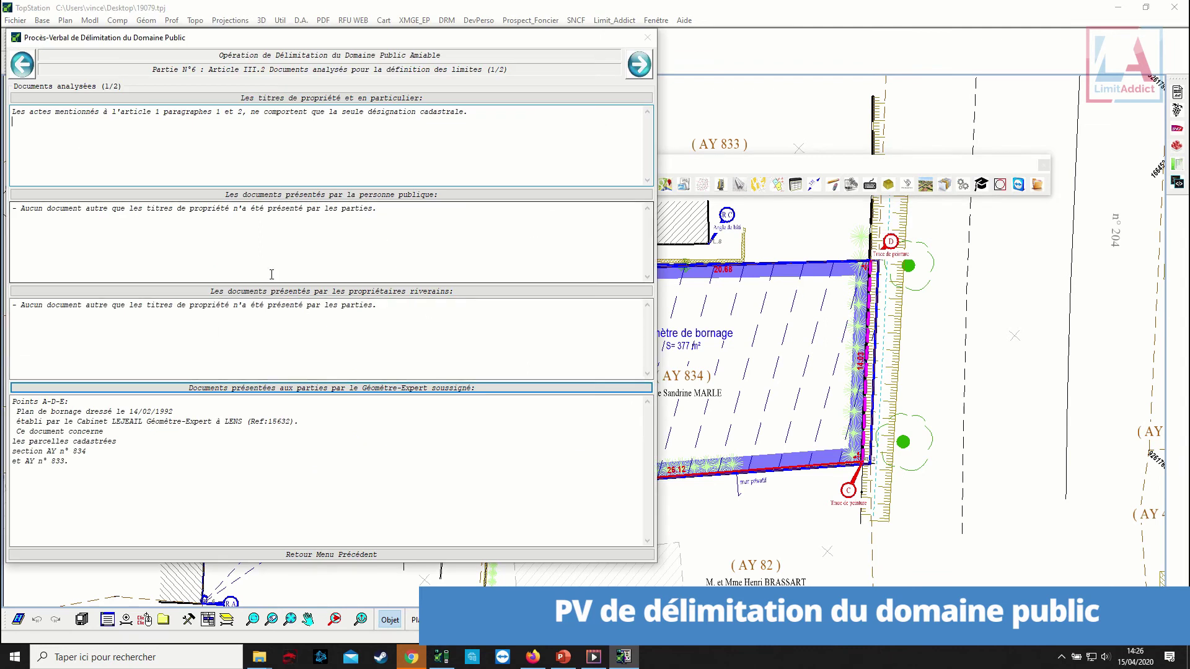
pyautogui.click(640, 74)
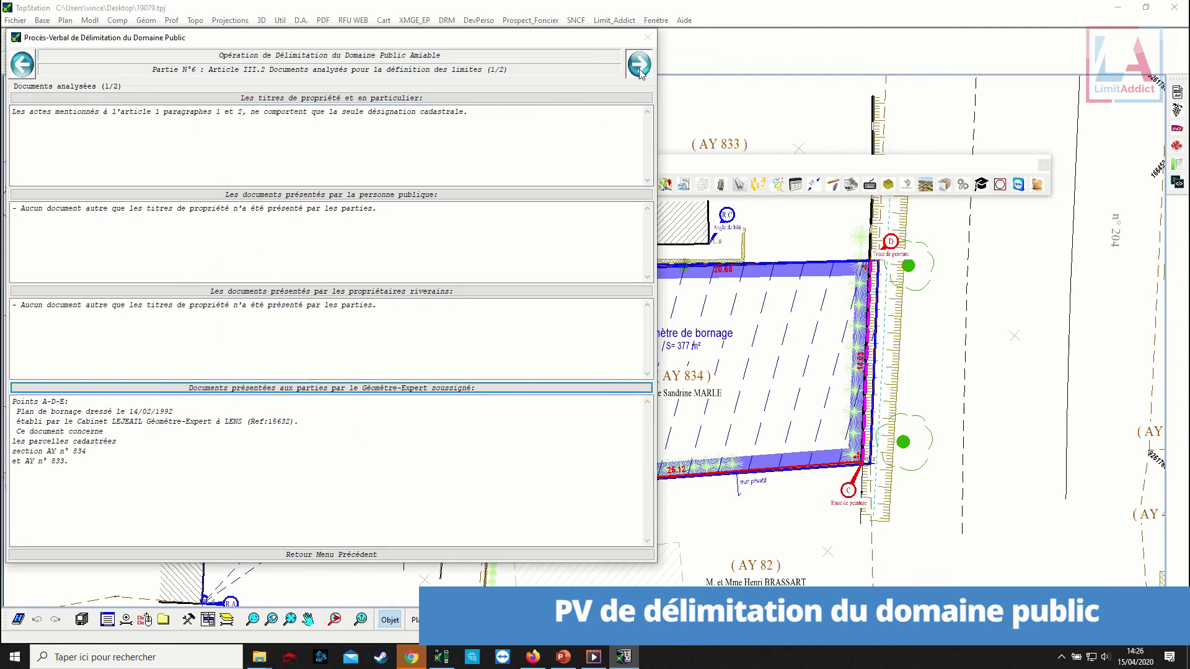
# Leave out the listed boundary elements and enter Néant as the signes de possession.
pyautogui.click(334, 99)
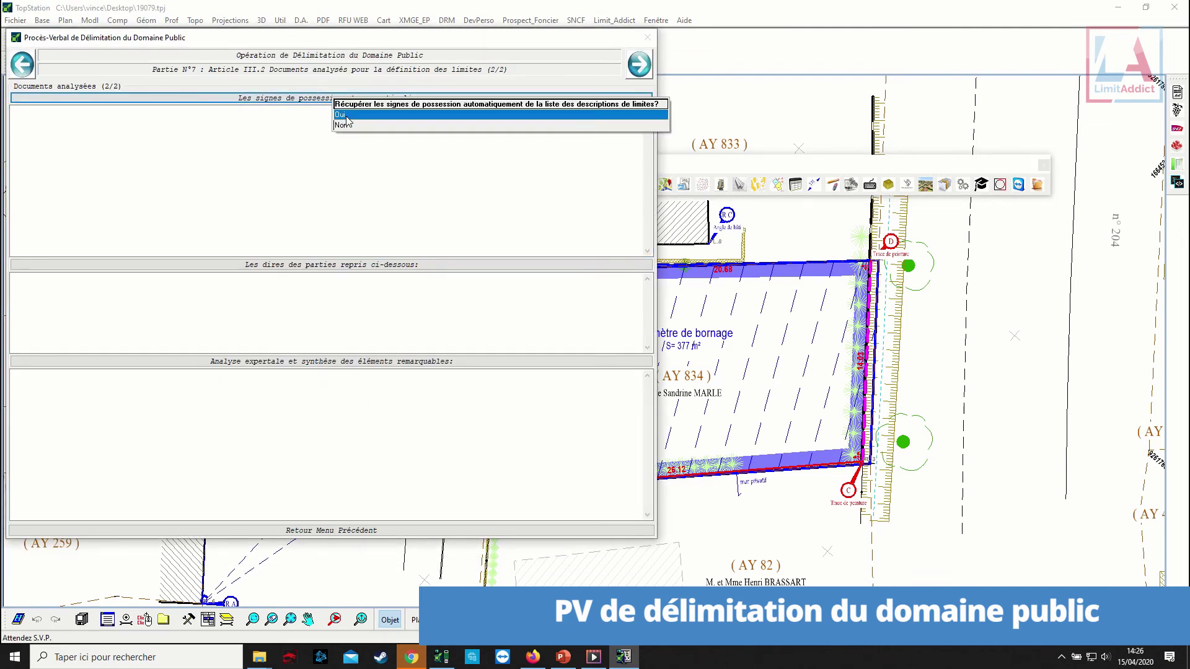
pyautogui.click(343, 115)
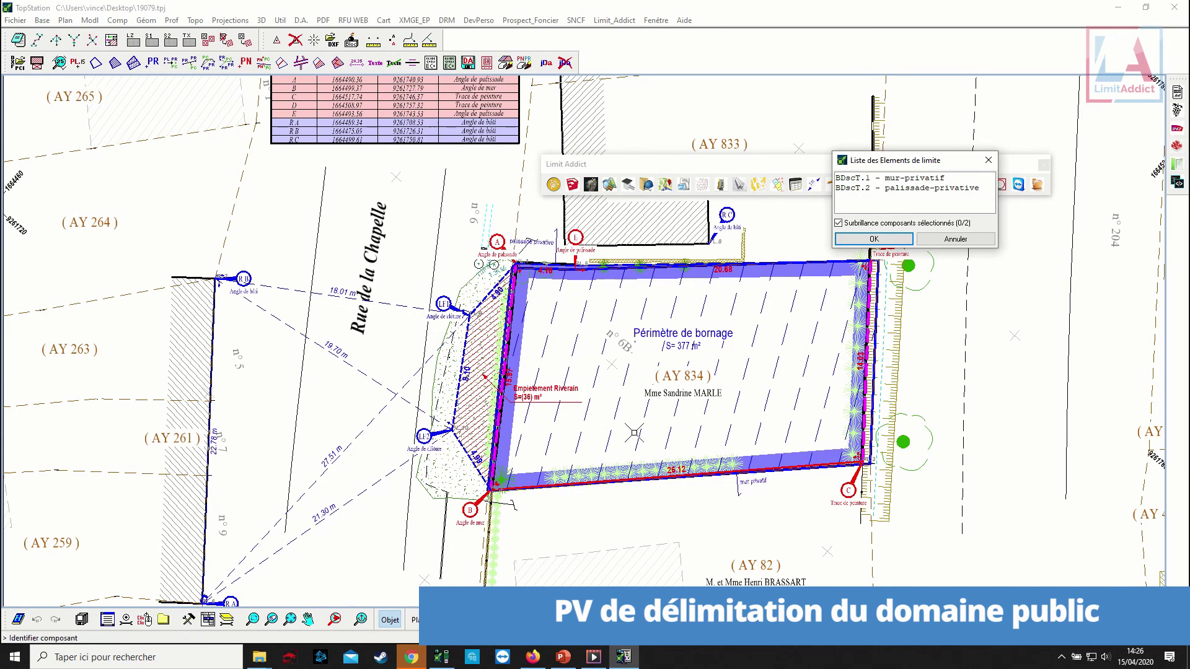
pyautogui.click(954, 239)
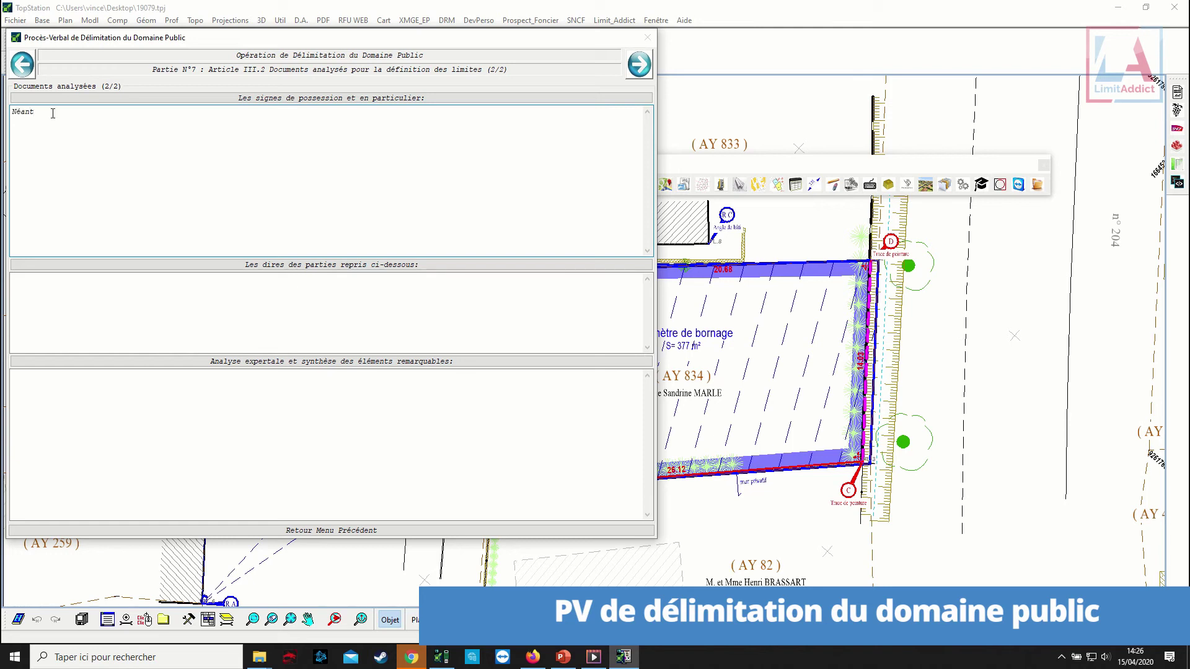
# Insert the blabla.txt text for the dires des parties and generate the expert analysis from limite de fait BORLIN.1, validating its direction from PL.1.
pyautogui.click(268, 266)
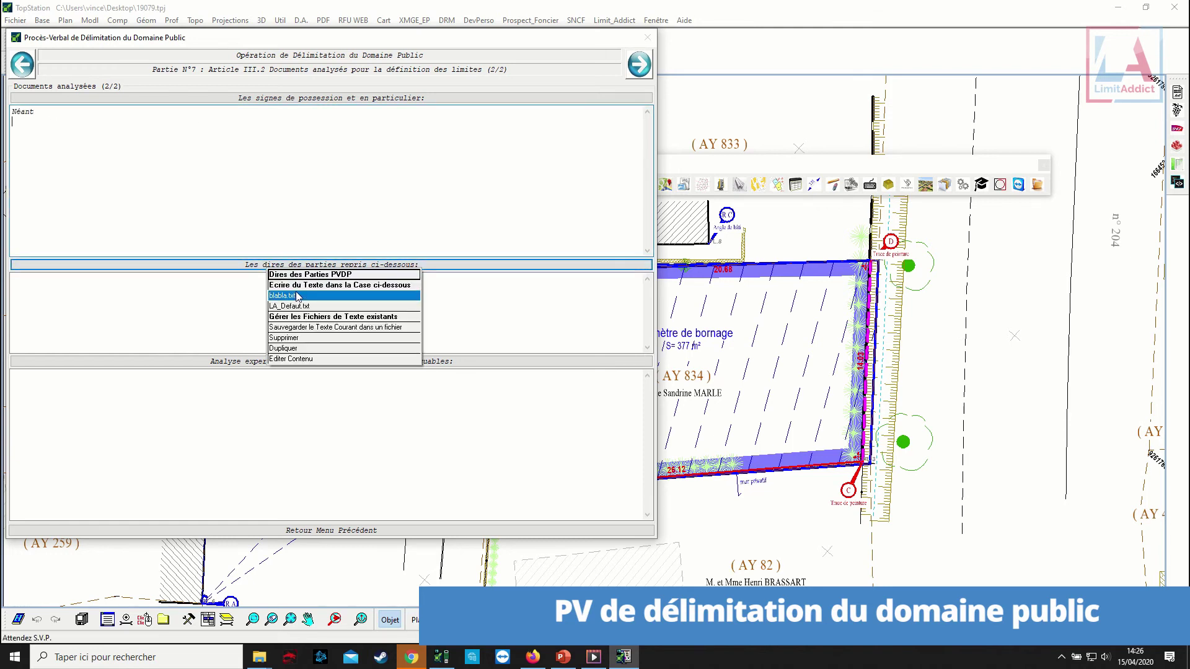
pyautogui.click(297, 296)
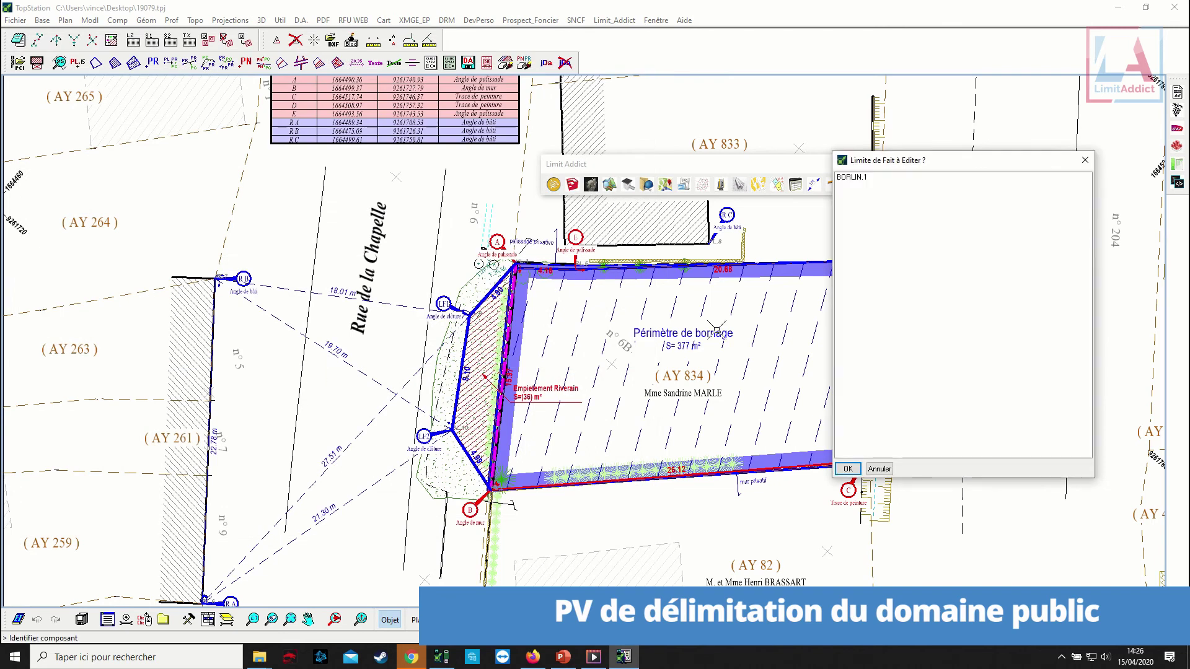
pyautogui.click(865, 178)
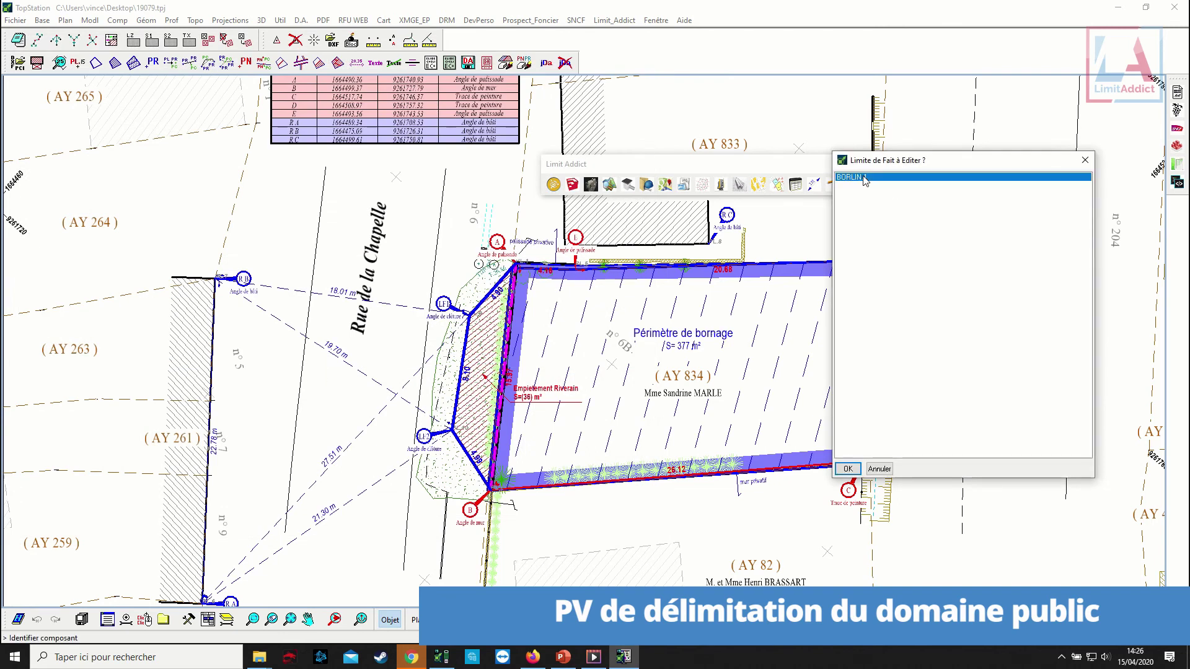
pyautogui.click(844, 471)
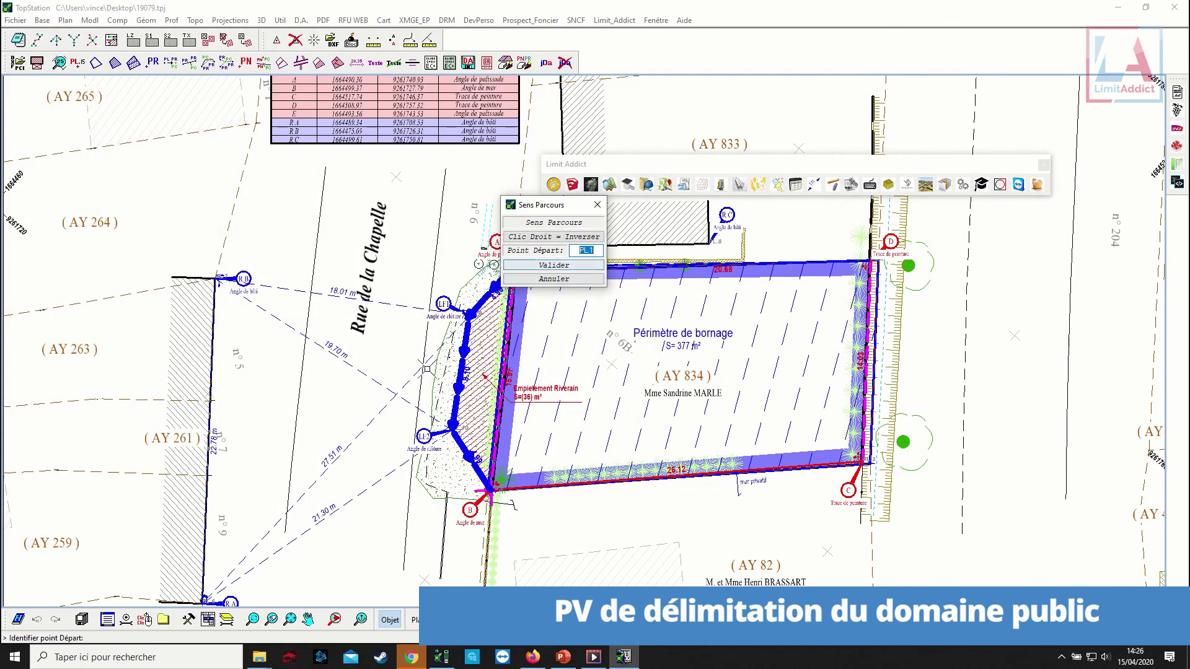
pyautogui.scroll(1, 427, 369)
pyautogui.moveTo(427, 369); pyautogui.dragTo(247, 583, button='middle')
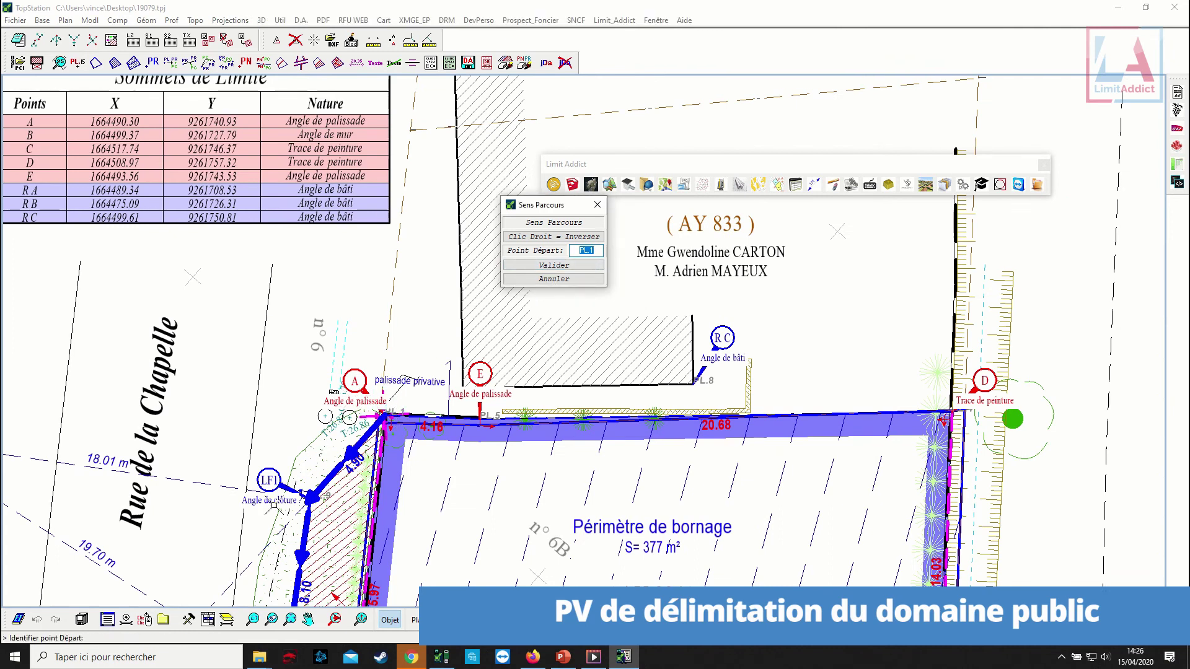
pyautogui.click(569, 268)
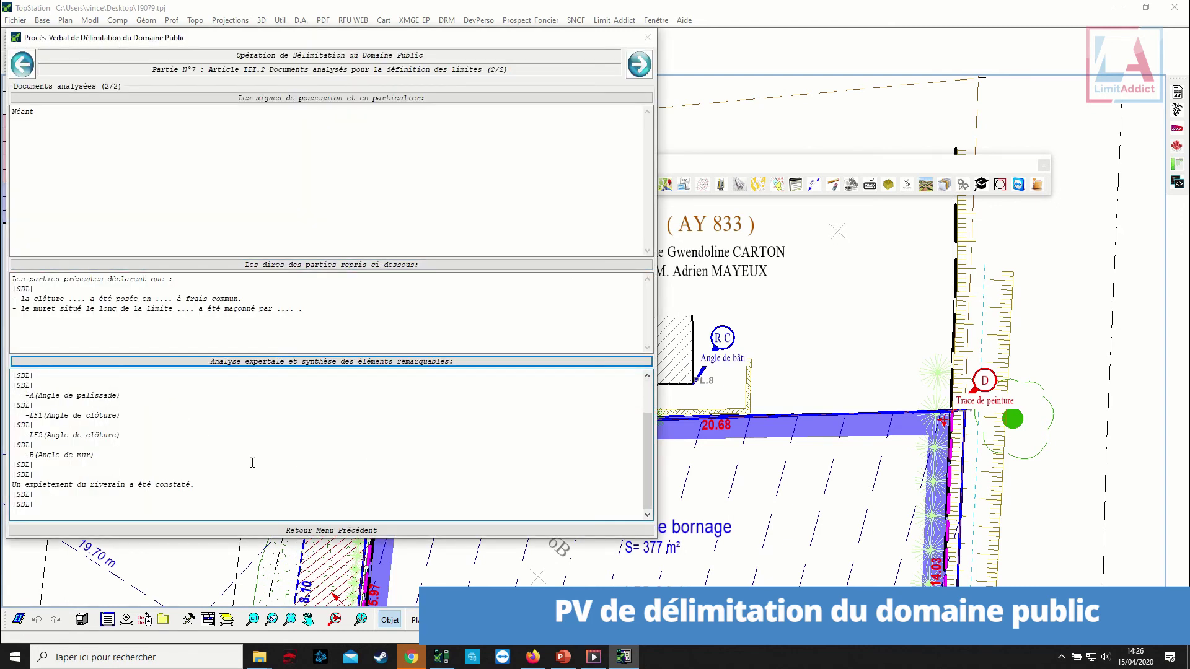
# Continue to part 8 and start the property limits definition with LF1 and LF2 as the repères nouveaux.
pyautogui.scroll(-4, 832, 385)
pyautogui.moveTo(798, 528); pyautogui.dragTo(1014, 388, button='middle')
pyautogui.scroll(4, 843, 286)
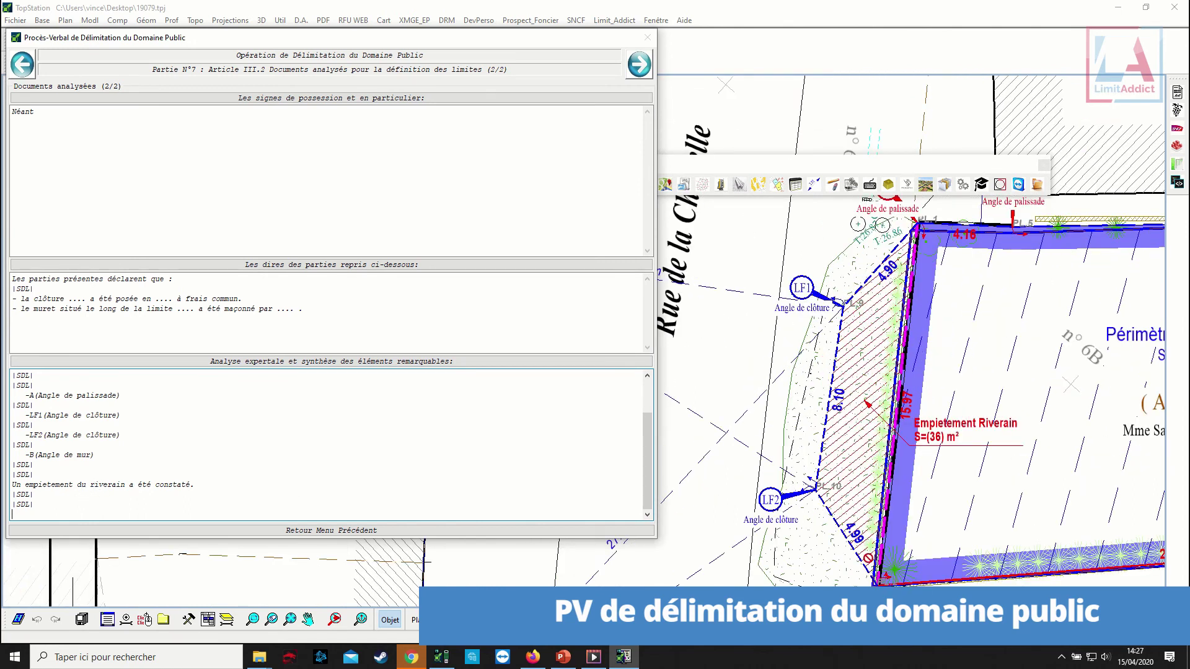
pyautogui.click(634, 67)
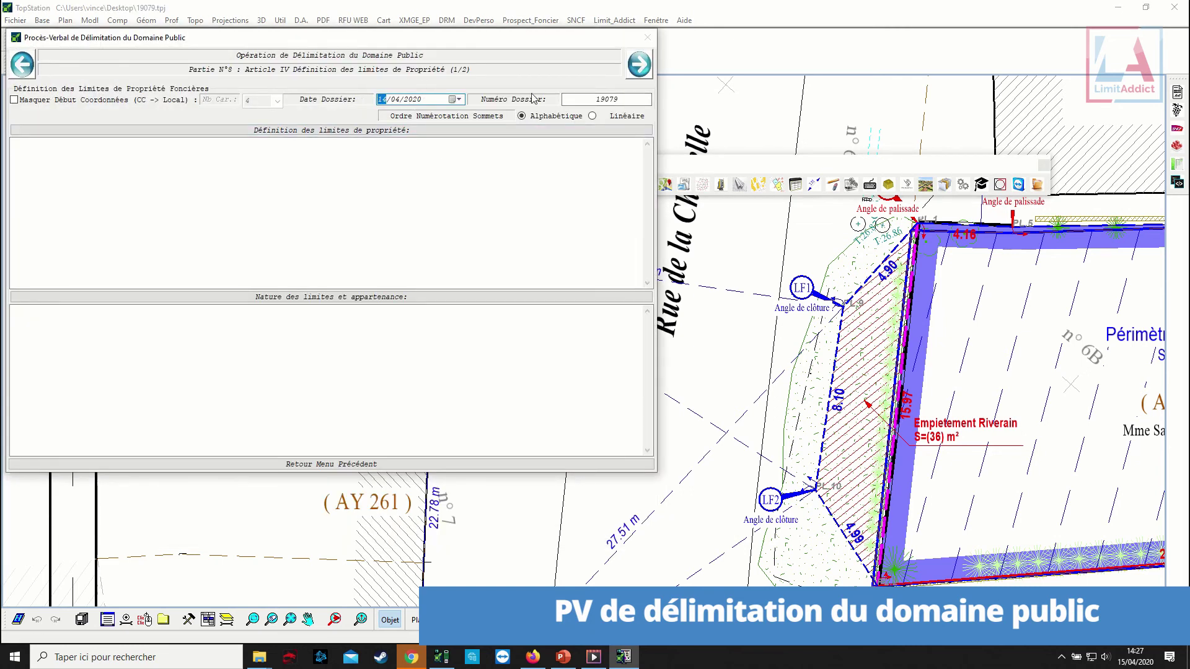
pyautogui.click(359, 129)
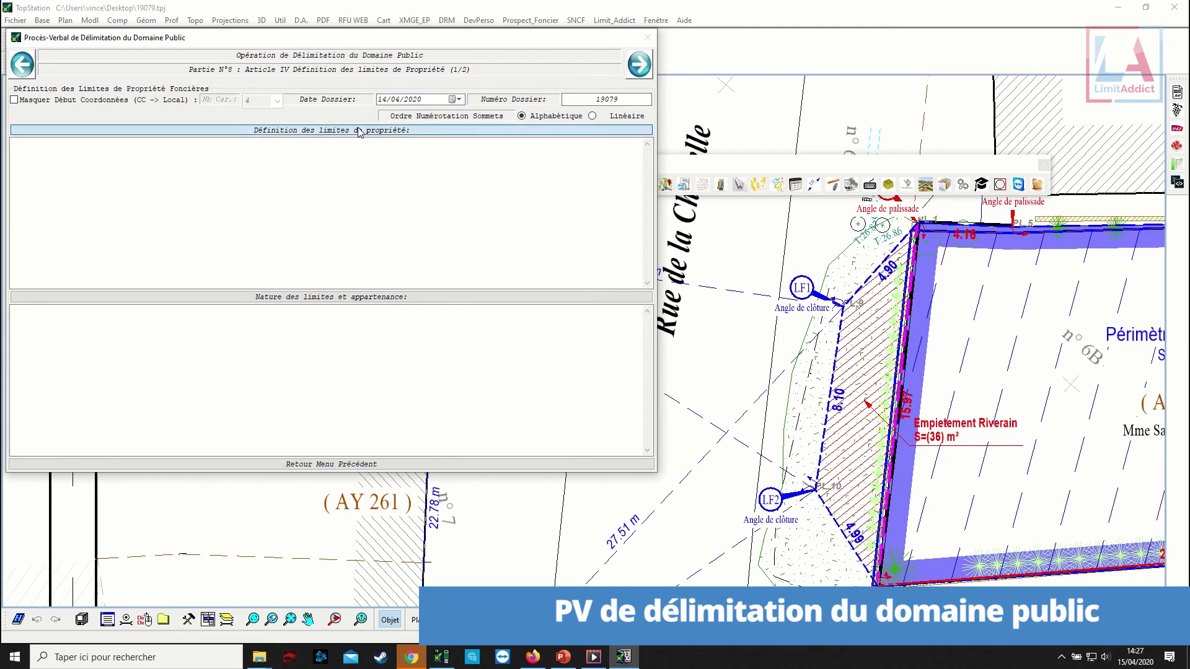
pyautogui.click(373, 146)
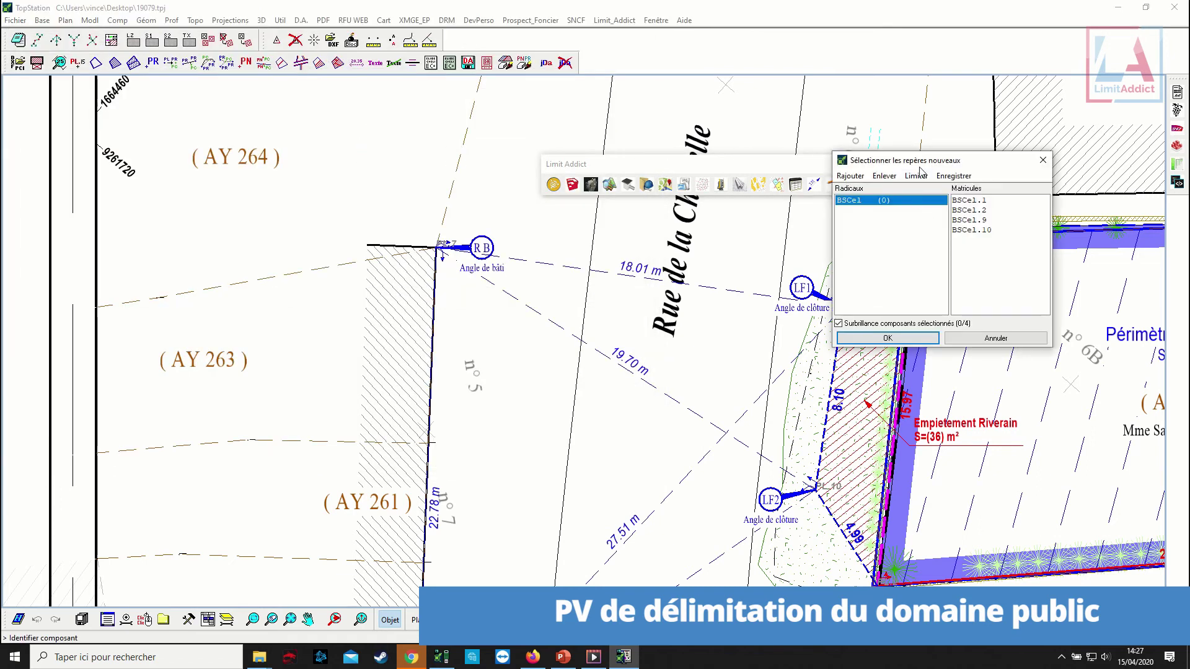
pyautogui.moveTo(921, 164); pyautogui.dragTo(1020, 106)
pyautogui.press('Right')
pyautogui.click(677, 287)
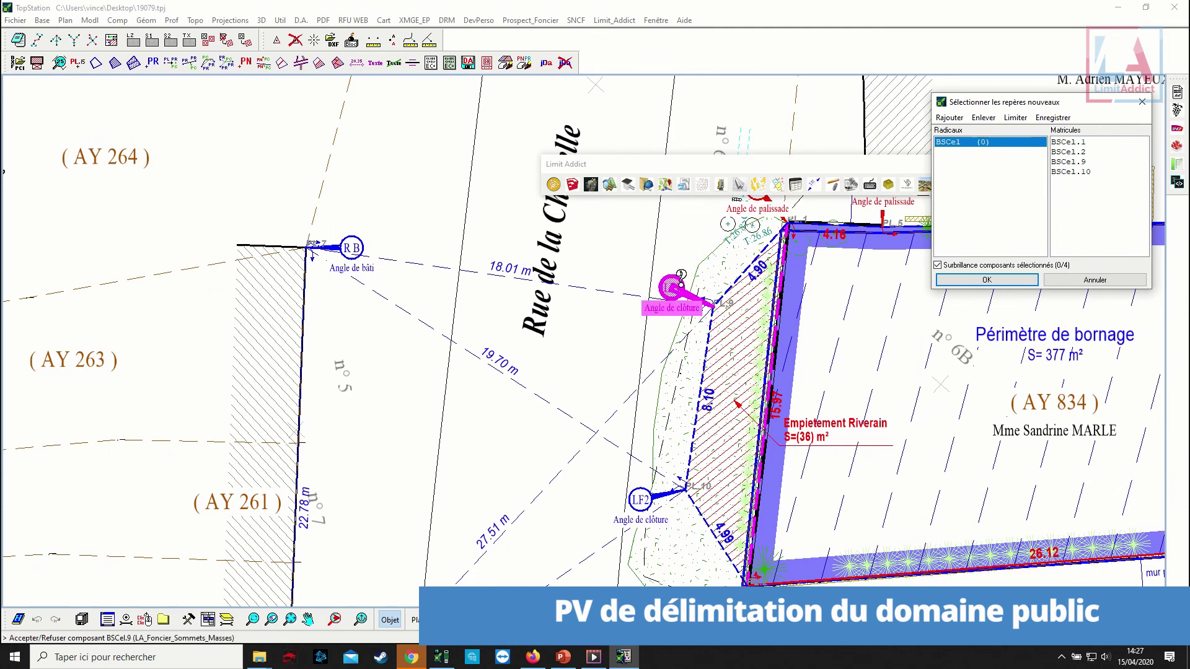
pyautogui.click(679, 285)
pyautogui.click(645, 493)
pyautogui.click(645, 493)
pyautogui.scroll(-2, 709, 442)
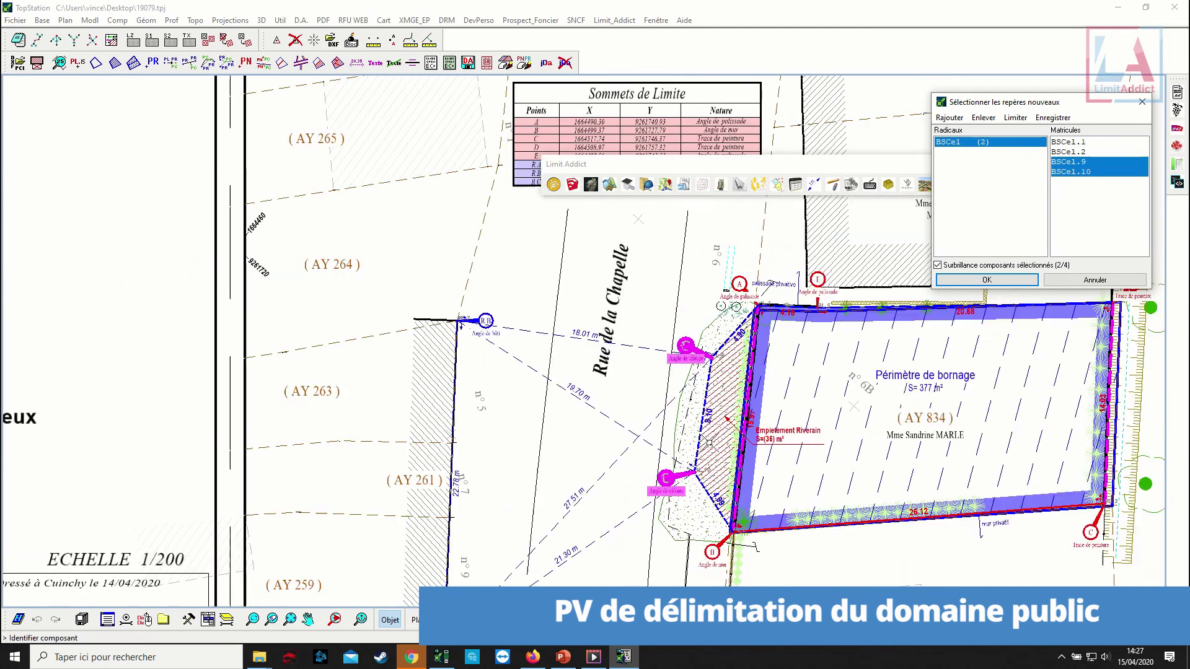
pyautogui.moveTo(709, 442); pyautogui.dragTo(616, 416, button='middle')
pyautogui.scroll(2, 630, 487)
pyautogui.scroll(-2, 630, 487)
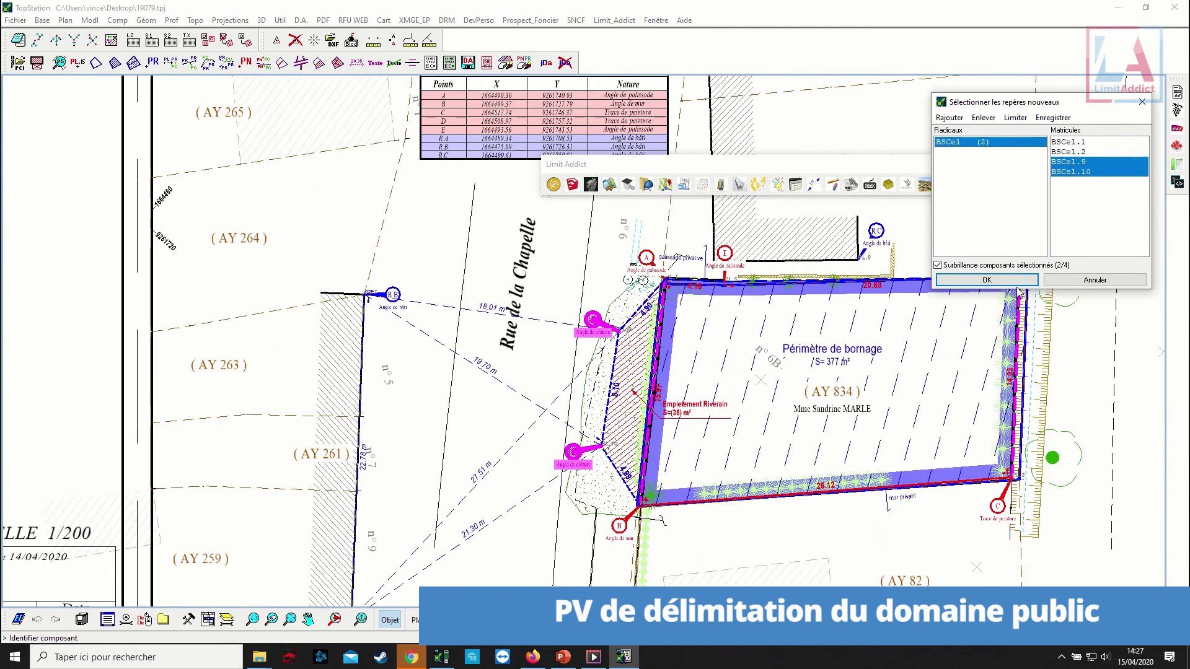
pyautogui.click(1016, 282)
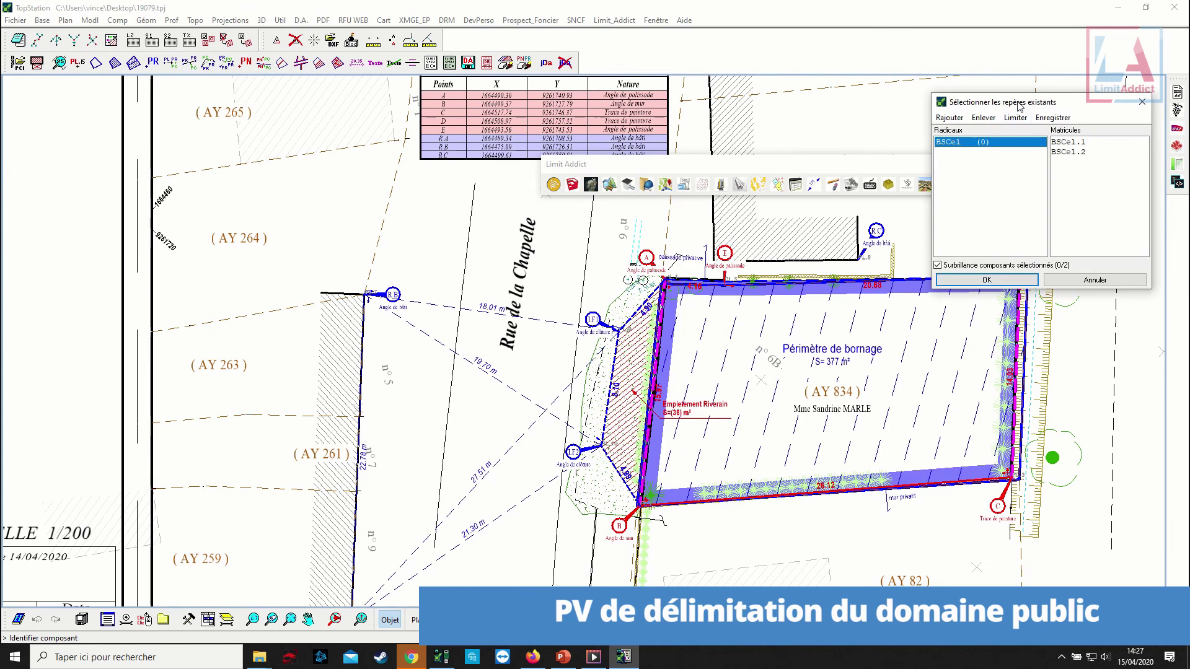
# Choose A and B as the repères existants and request the automatic text for Nature des limites et appartenance.
pyautogui.click(616, 279)
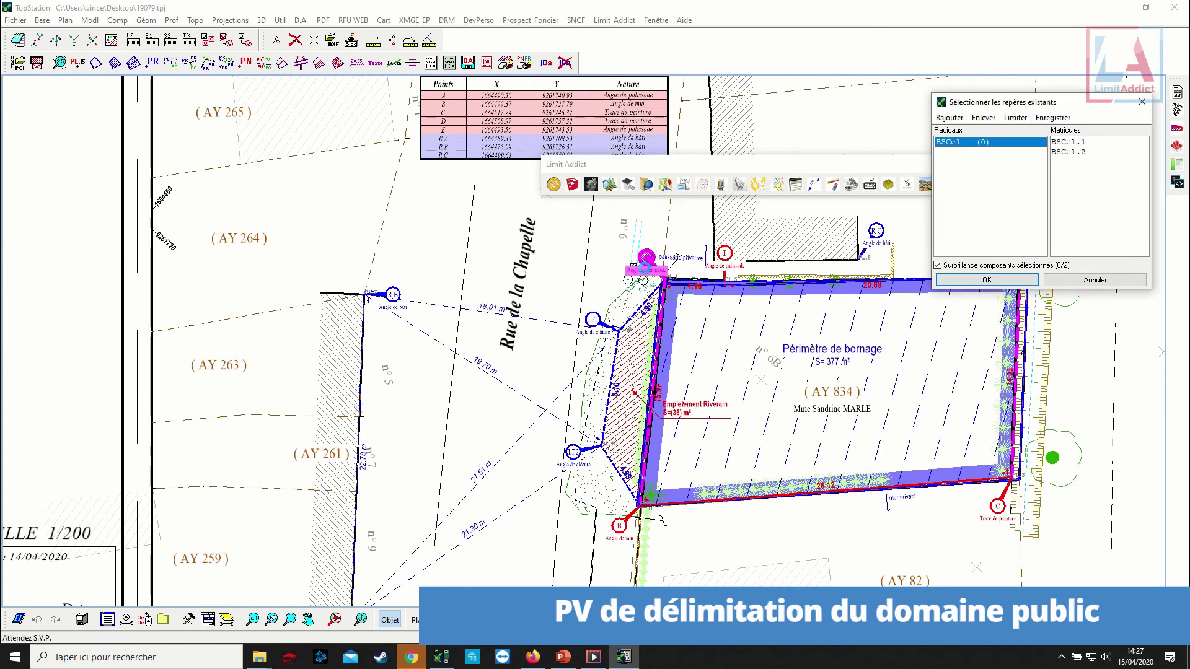
pyautogui.click(987, 280)
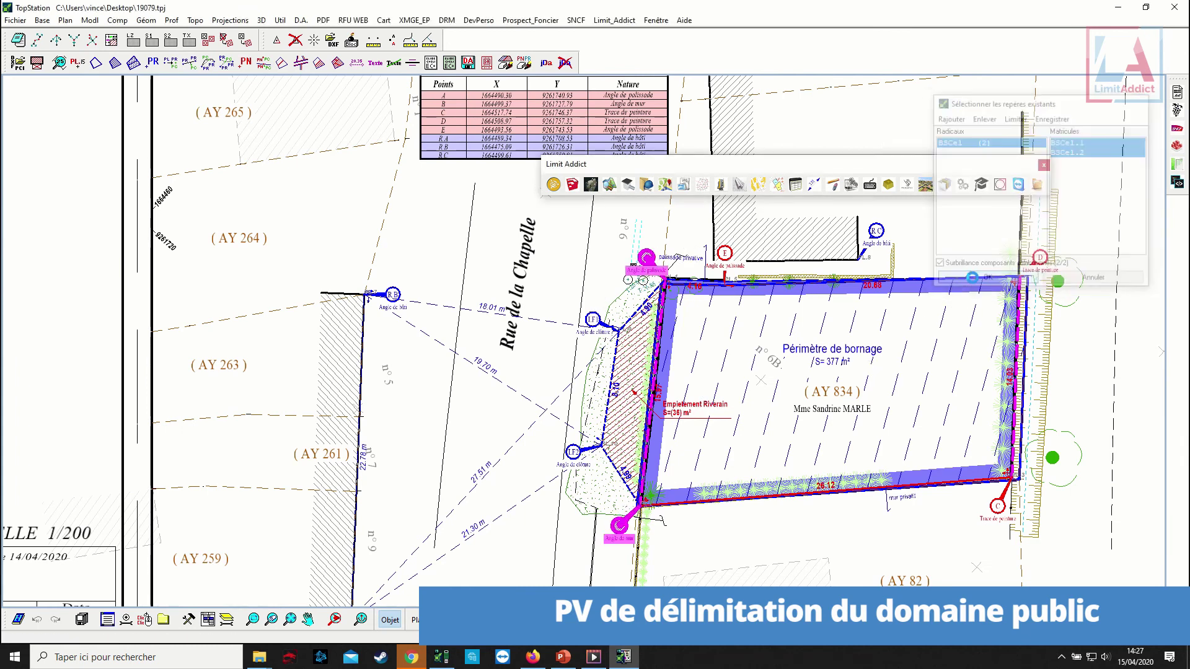
pyautogui.click(323, 295)
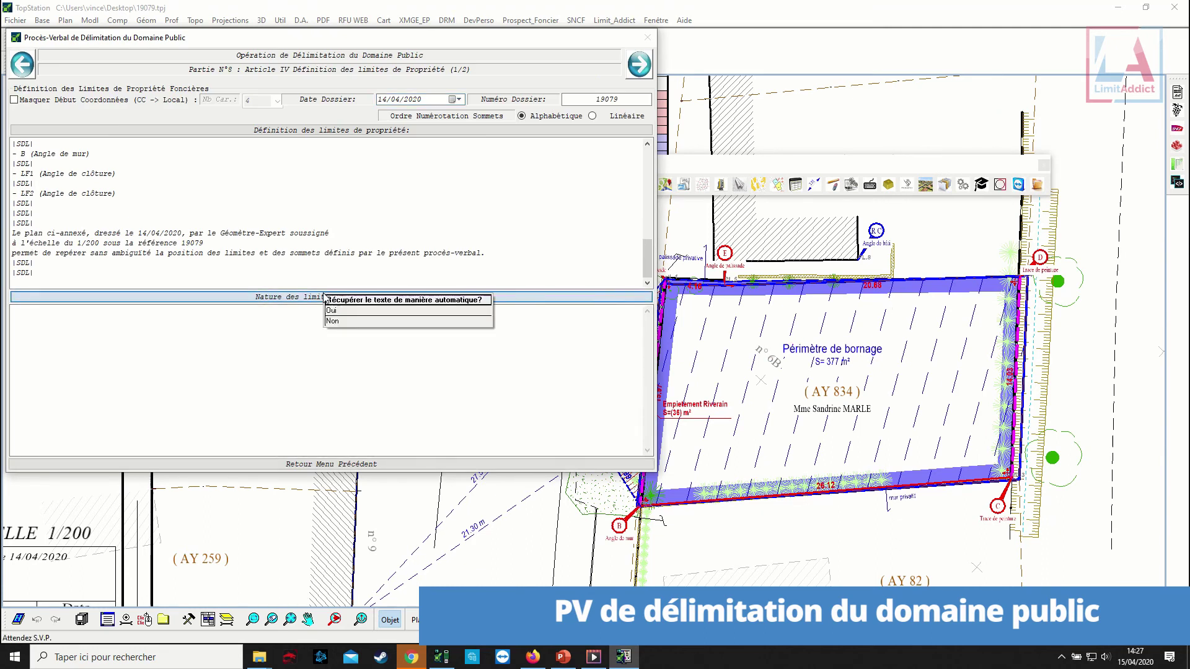
pyautogui.click(330, 311)
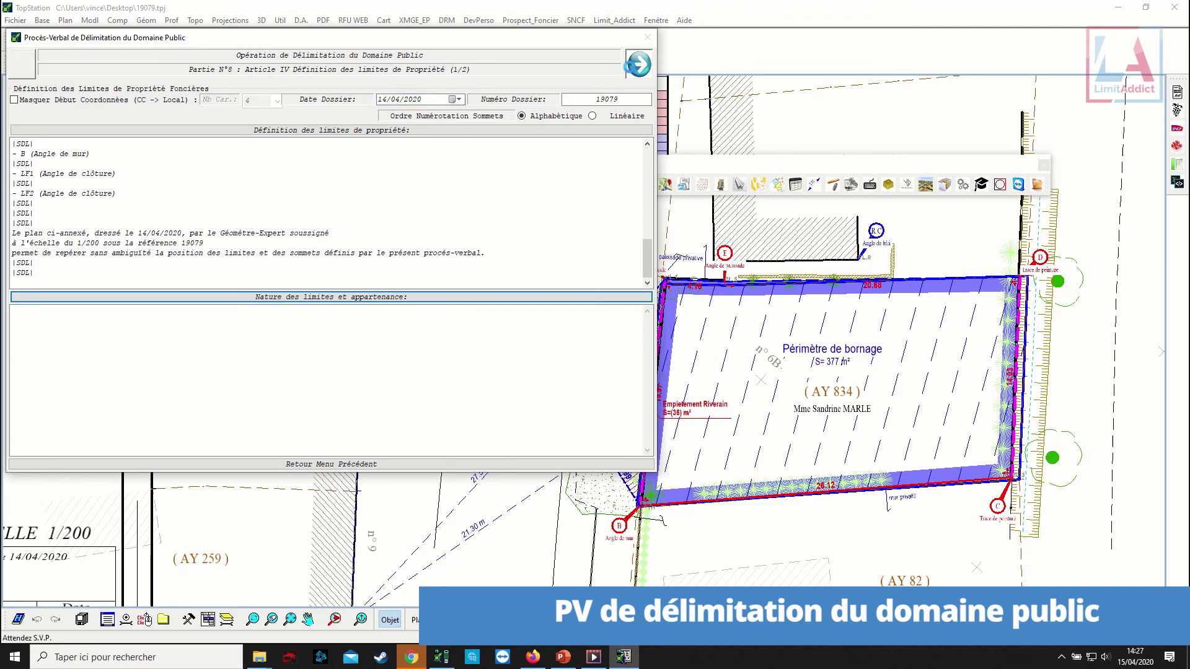
# For the re-establishment measures, choose the four cotes linking R A and R B to LF1 and LF2.
pyautogui.click(639, 63)
pyautogui.click(407, 150)
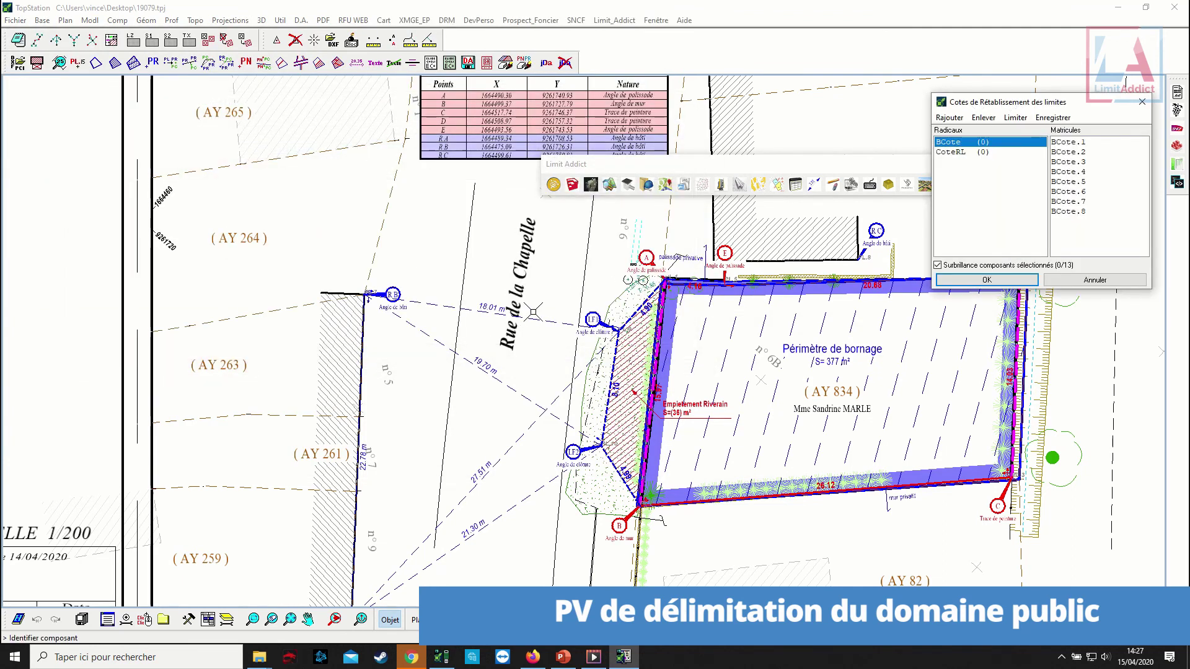
pyautogui.click(540, 288)
pyautogui.click(506, 542)
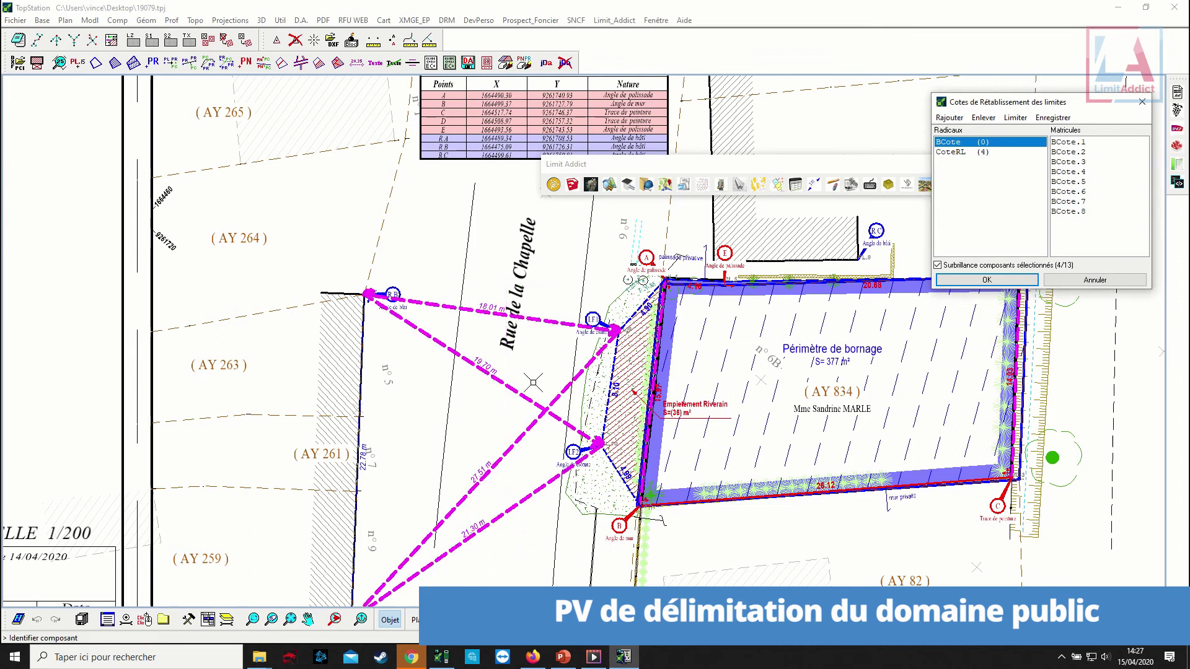
pyautogui.scroll(-1, 499, 454)
pyautogui.scroll(1, 496, 400)
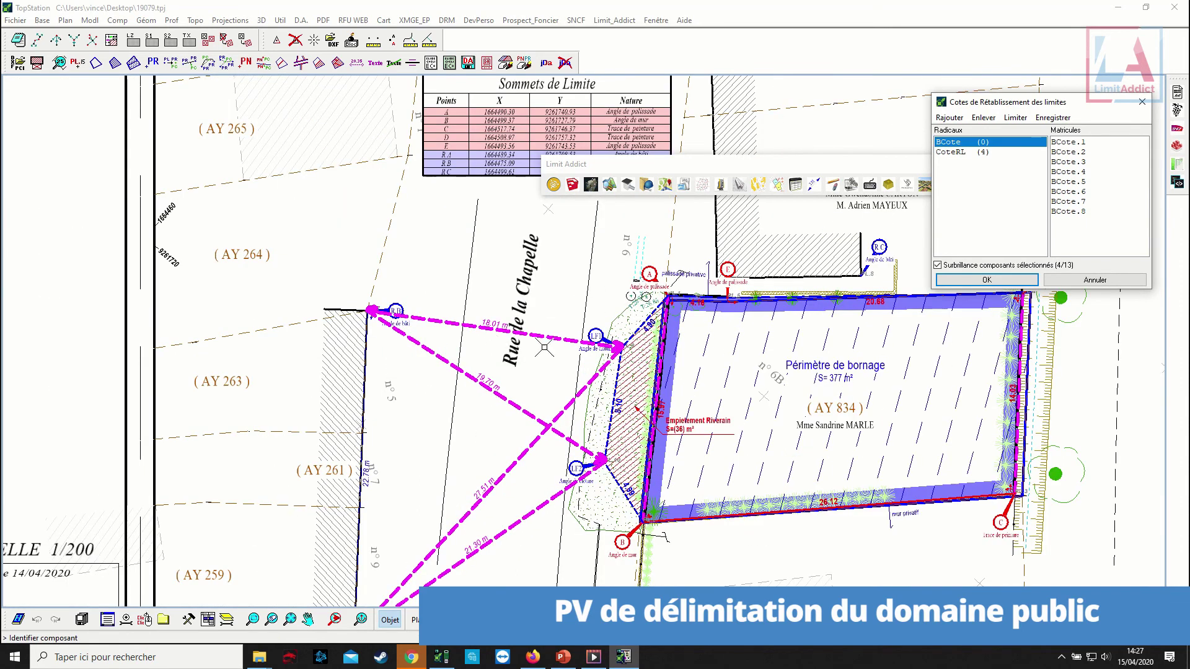
pyautogui.click(982, 280)
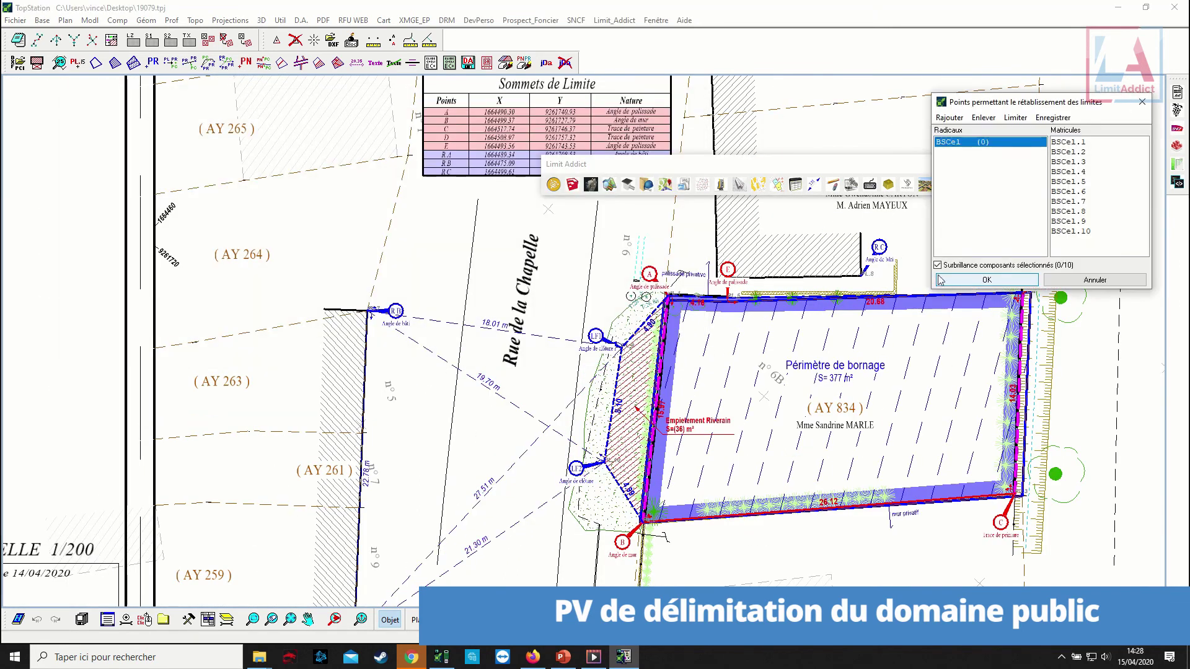
# Choose R B and R A as the points permettant le rétablissement des limites.
pyautogui.click(372, 313)
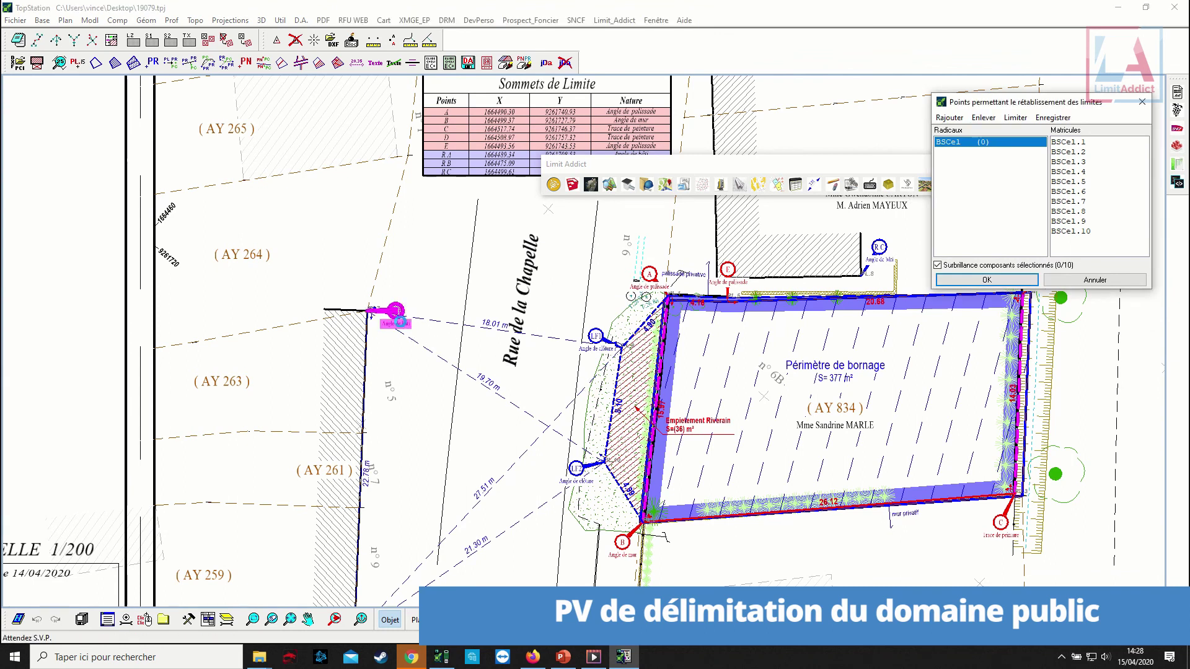
pyautogui.moveTo(372, 313); pyautogui.dragTo(380, 147, button='middle')
pyautogui.click(384, 472)
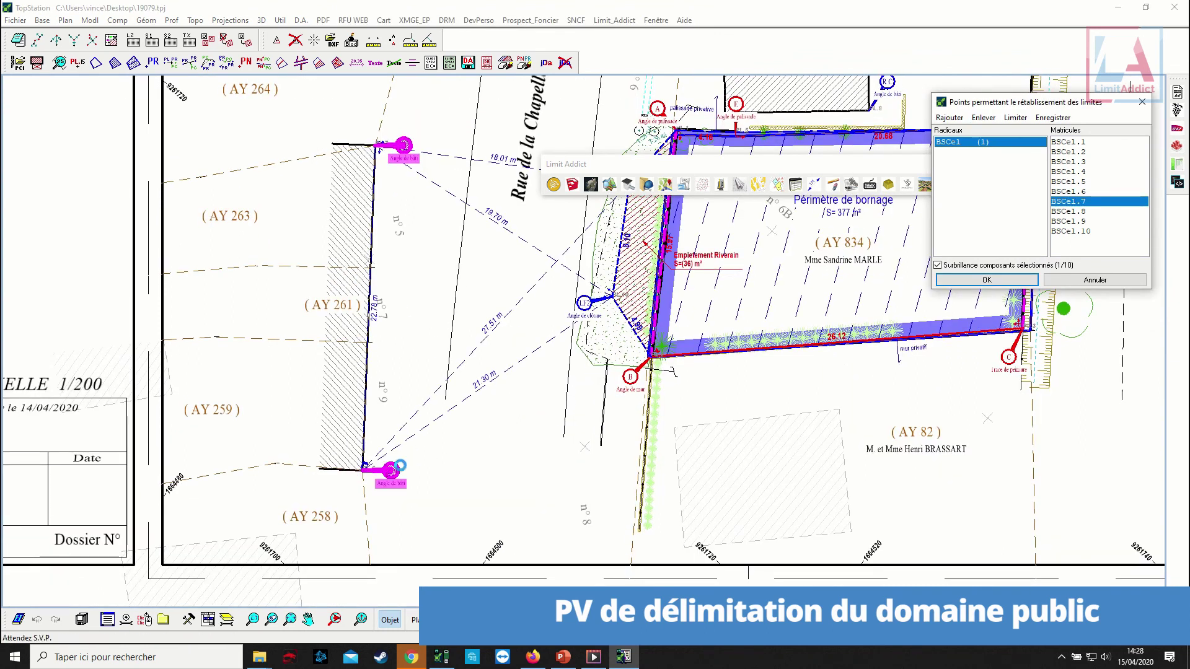
pyautogui.click(1013, 280)
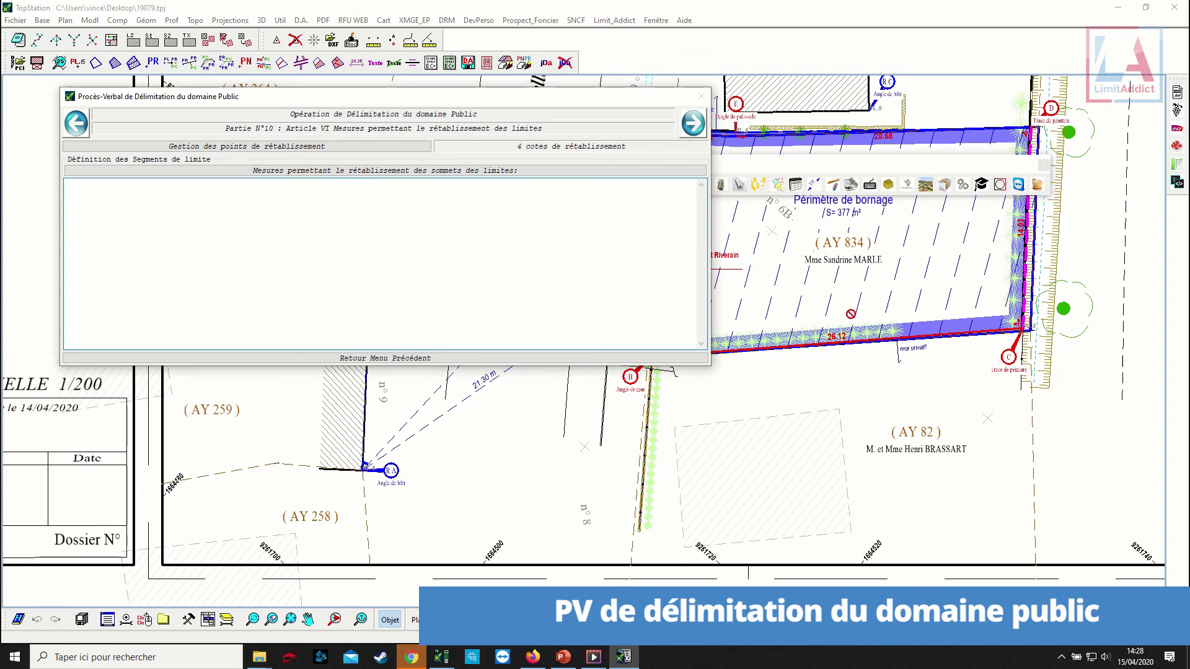
# Generate the part 10 re-establishment text with the 4.90, 8.10 and 4.99 m dimensions of the segments from A through LF1 and LF2 to B.
pyautogui.click(464, 171)
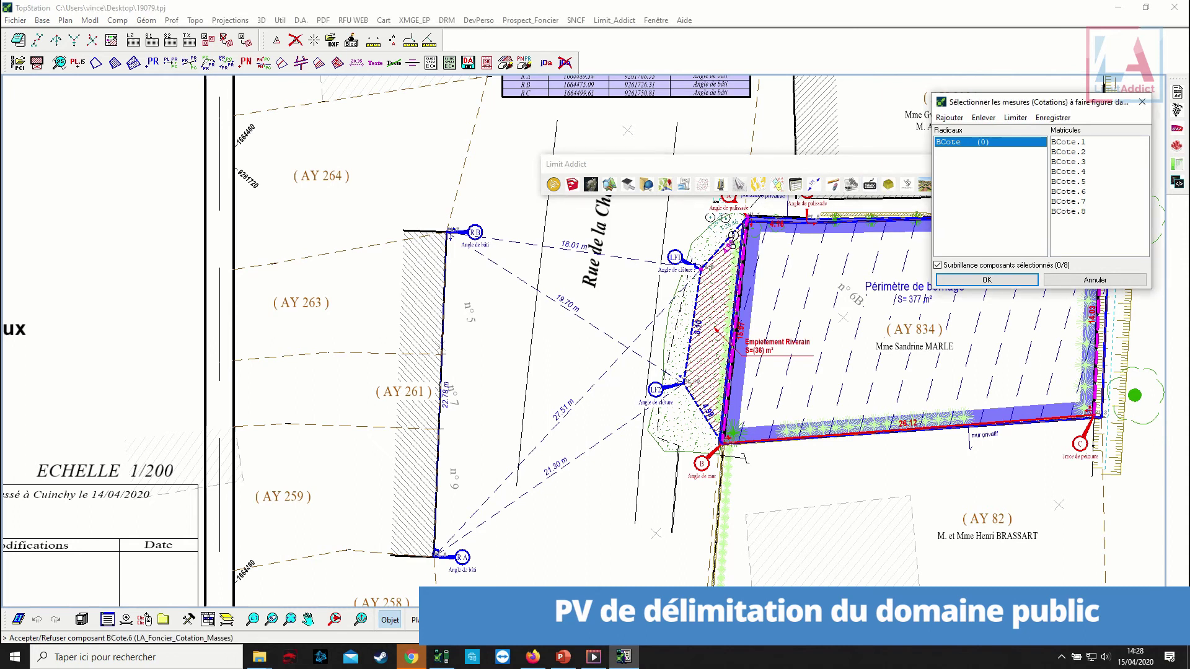
pyautogui.click(725, 255)
pyautogui.click(704, 318)
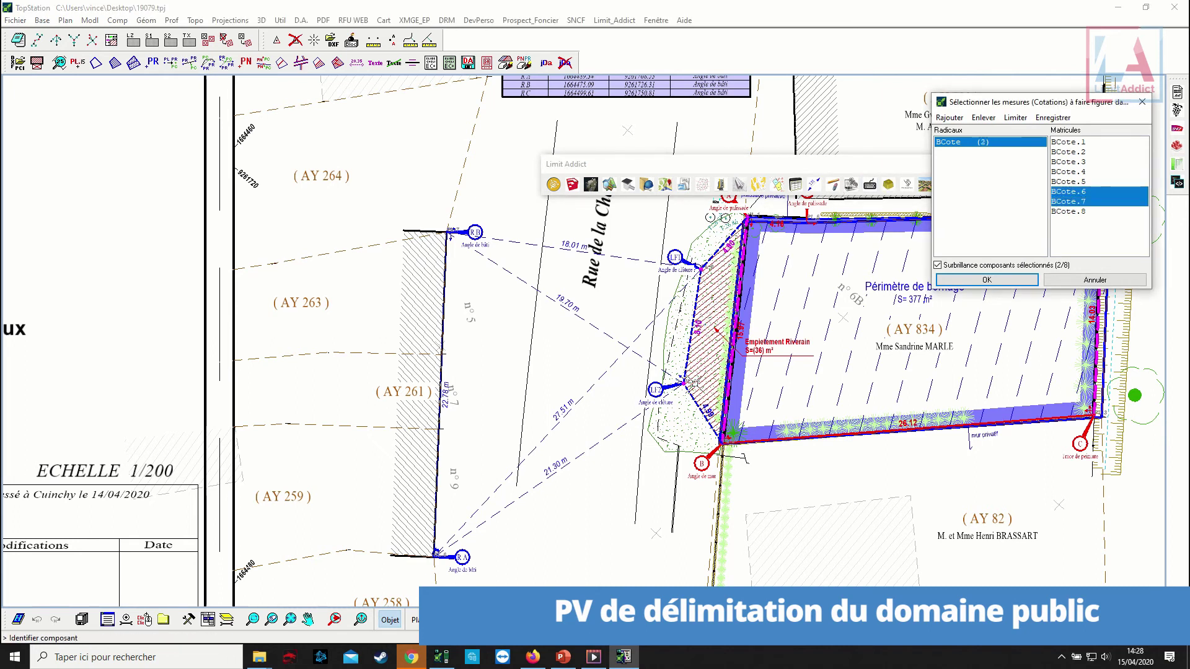
pyautogui.click(707, 409)
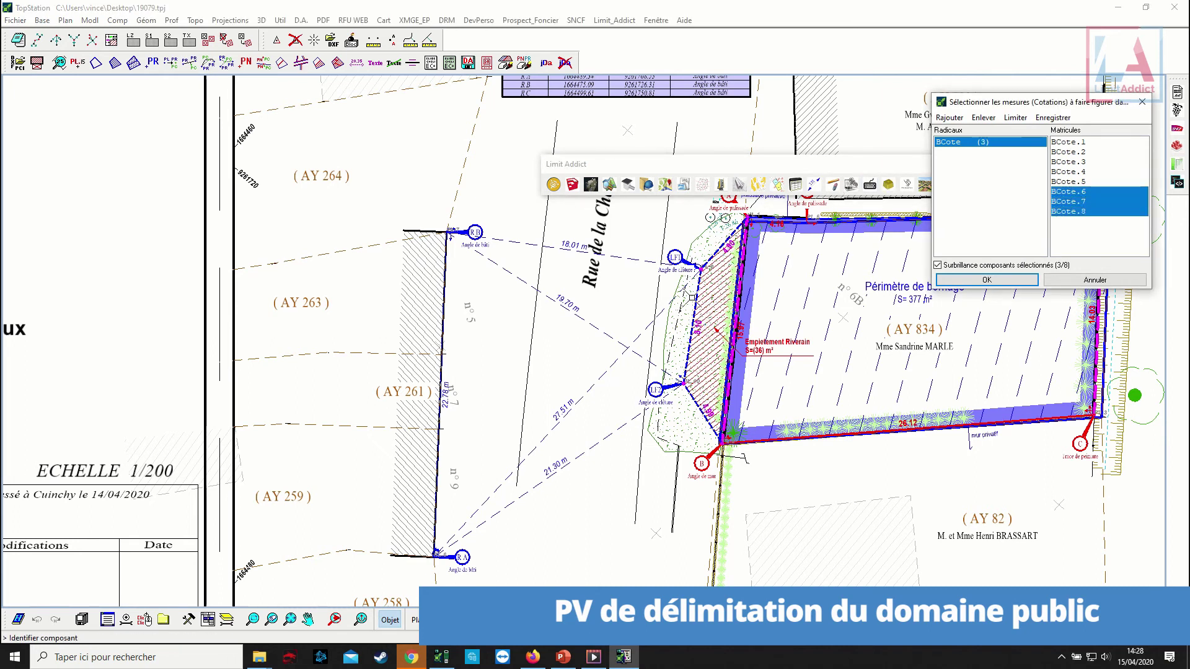
pyautogui.click(1028, 278)
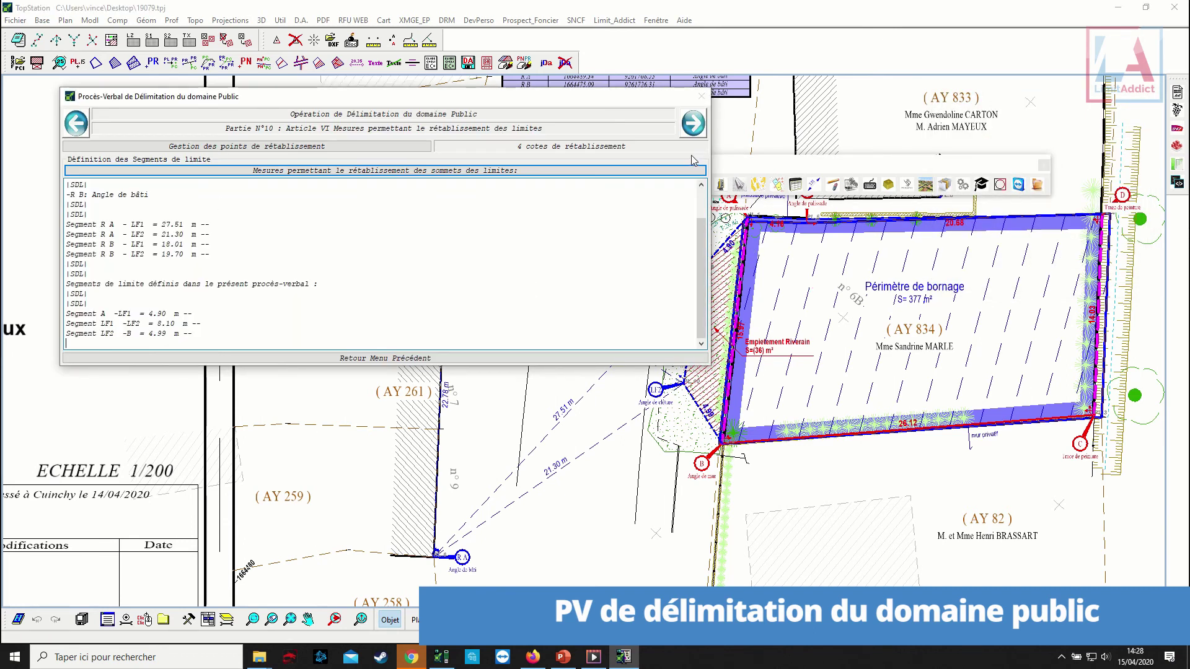
# Retrieve the Régularisation foncière text automatically in part 11 and continue to part 12.
pyautogui.click(693, 127)
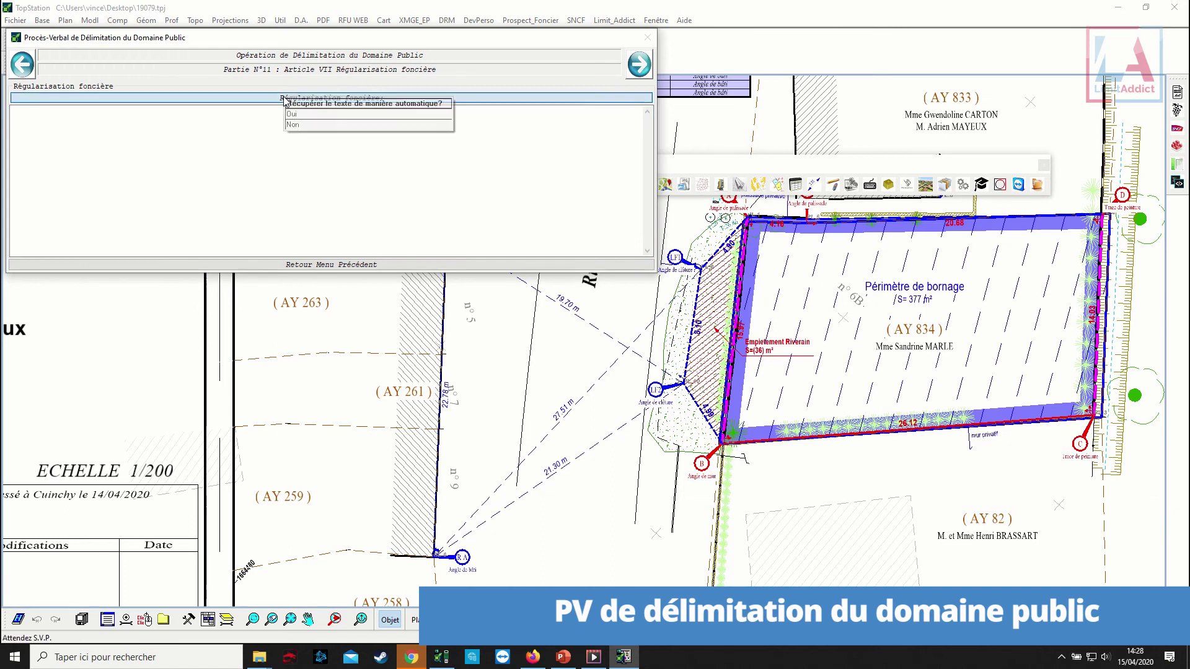
pyautogui.click(300, 116)
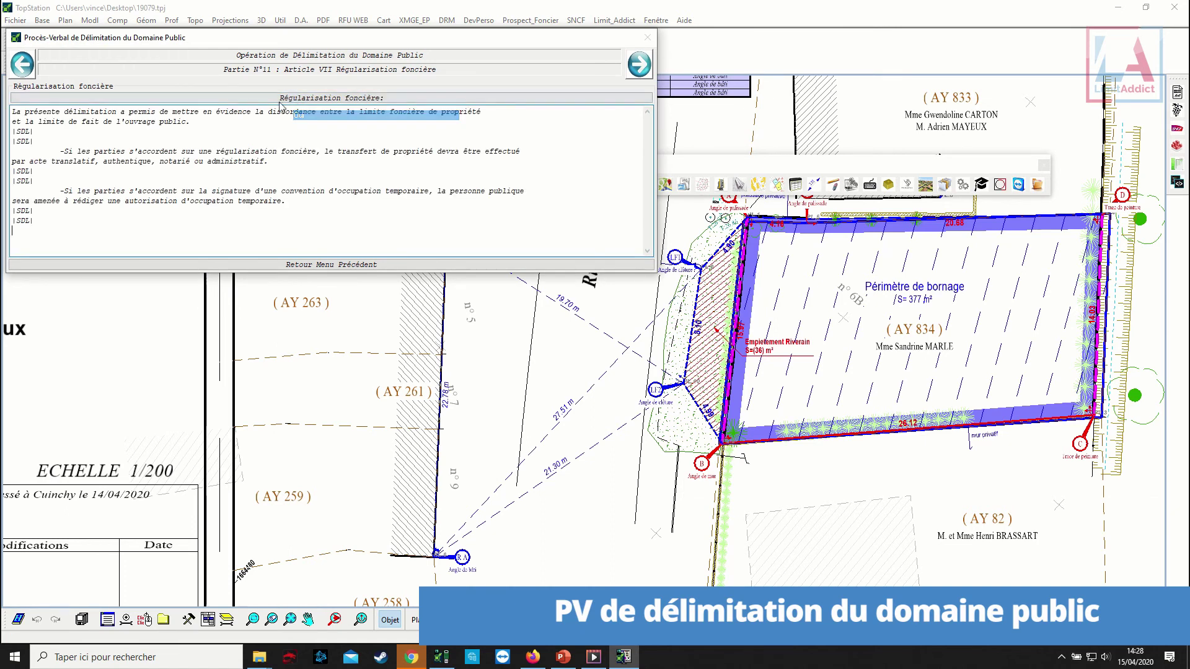
pyautogui.click(636, 63)
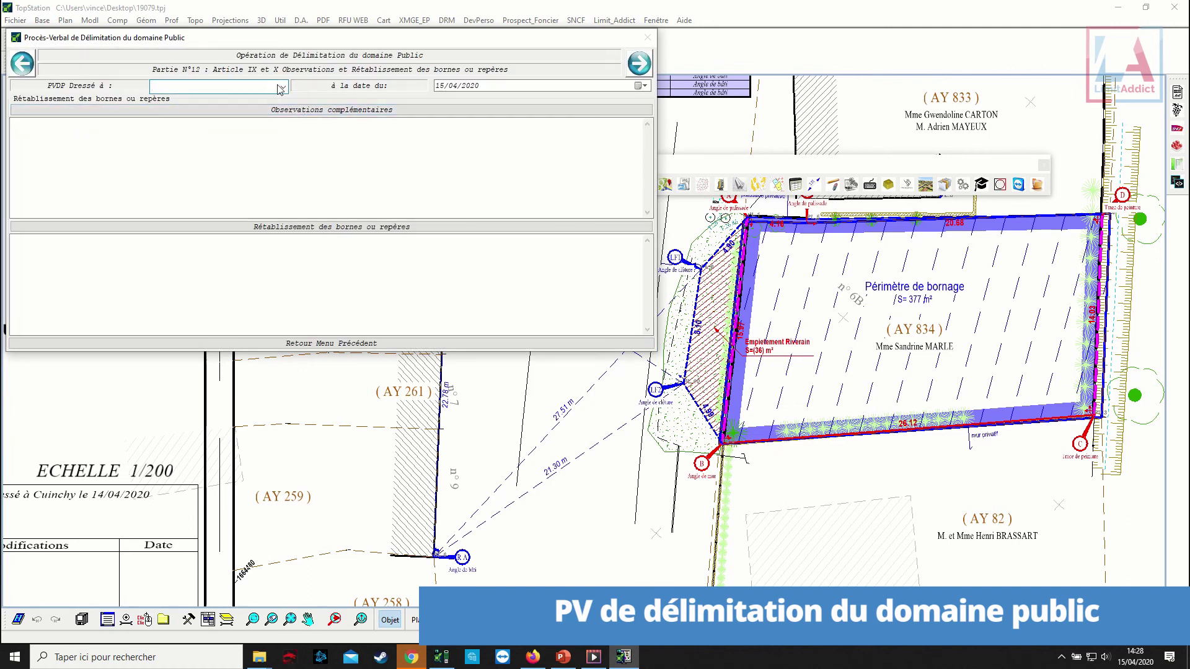
# Set PVDP Dressé à to Calais and insert the Néant text for the Observations complémentaires.
pyautogui.click(282, 87)
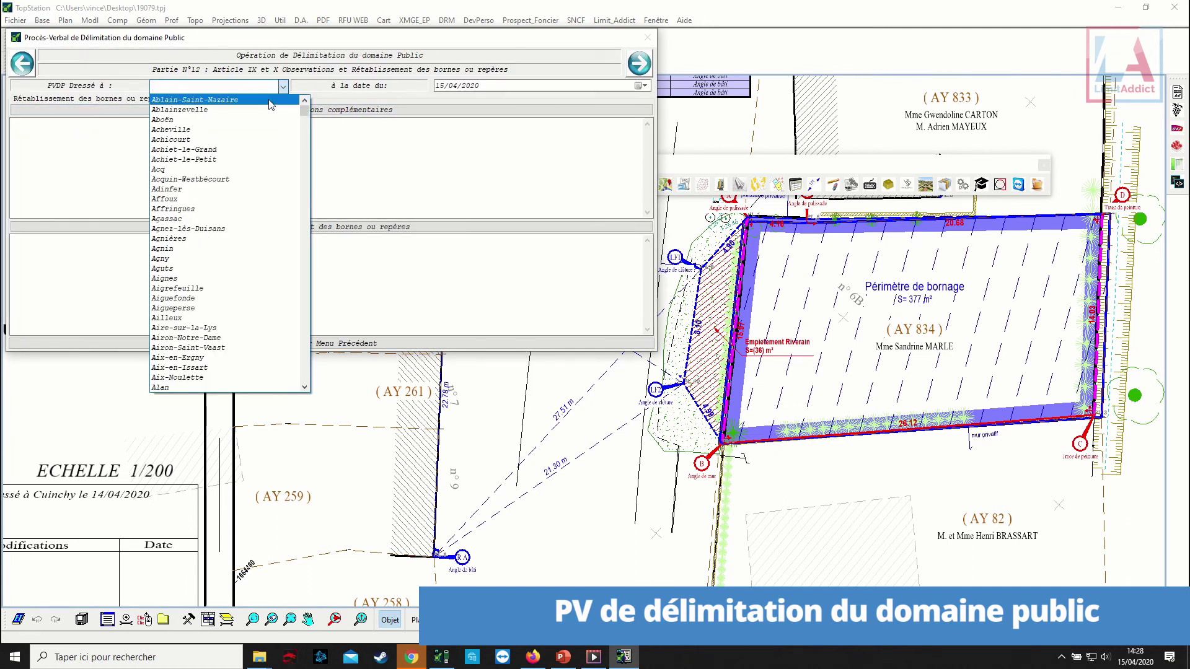
pyautogui.write('cal')
pyautogui.click(268, 99)
pyautogui.click(536, 88)
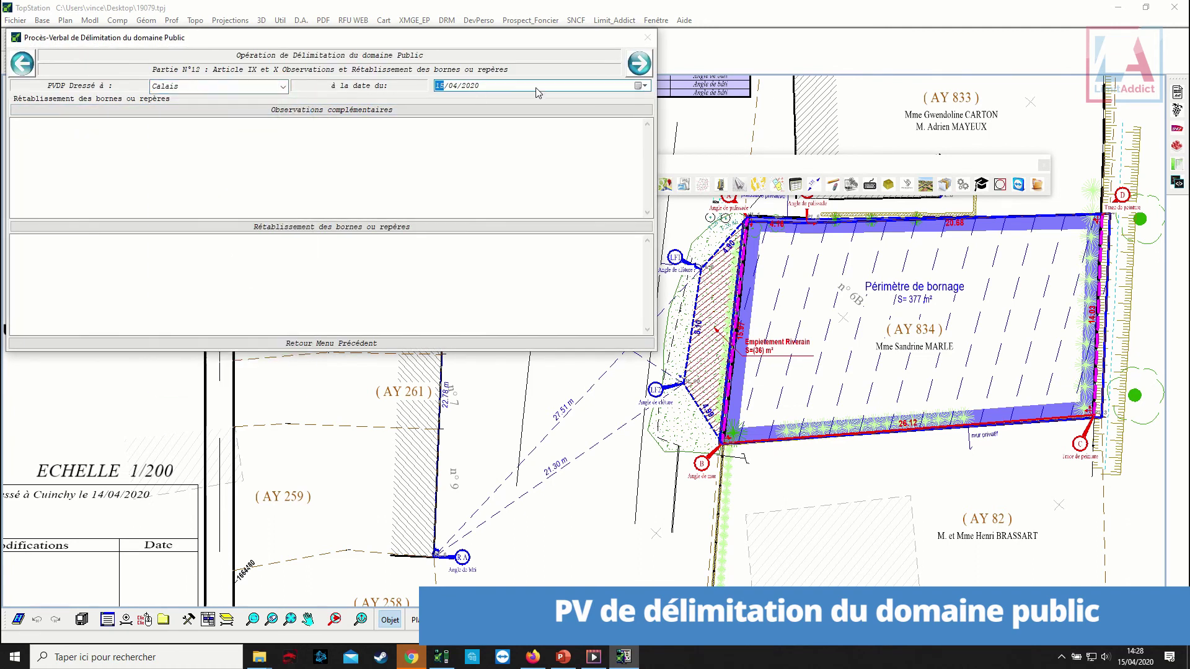
pyautogui.click(432, 112)
pyautogui.click(471, 138)
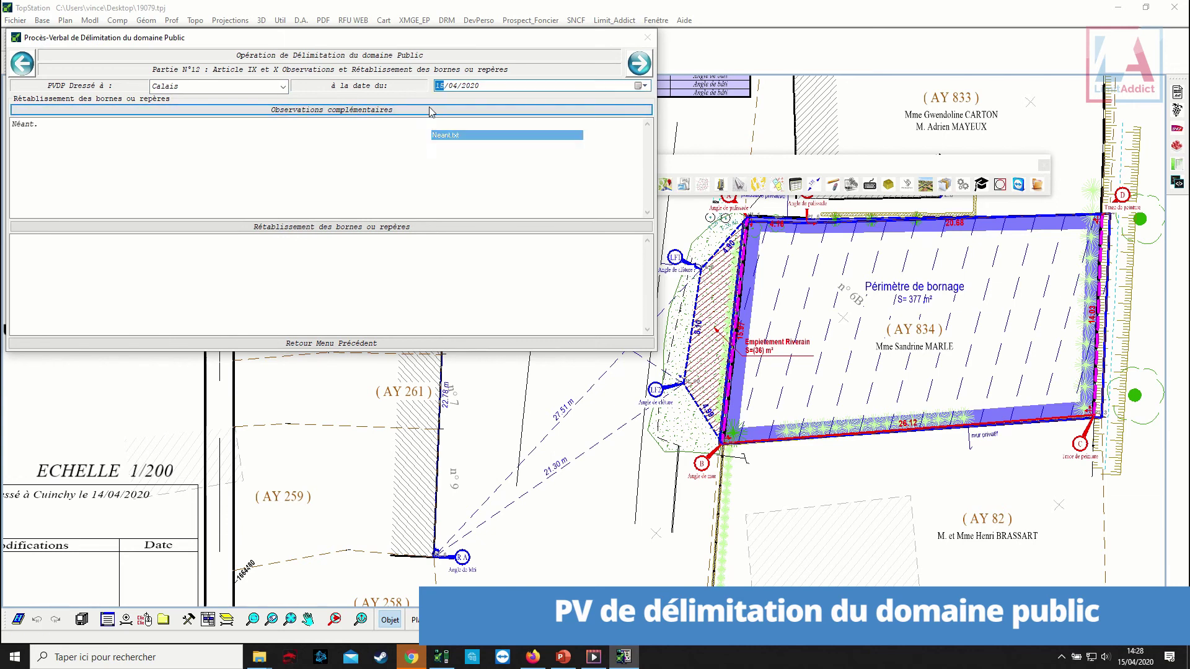
# Insert the standard Rétablissement des bornes ou repères text in part 12 and continue to the export part.
pyautogui.click(344, 111)
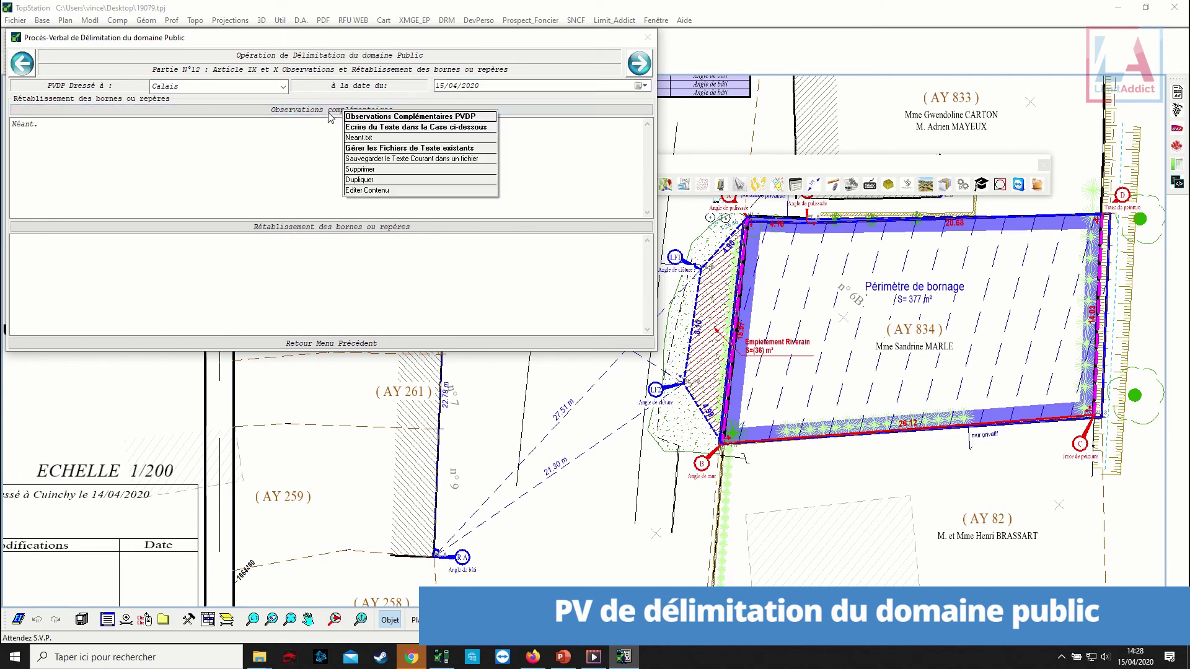
pyautogui.press('Escape')
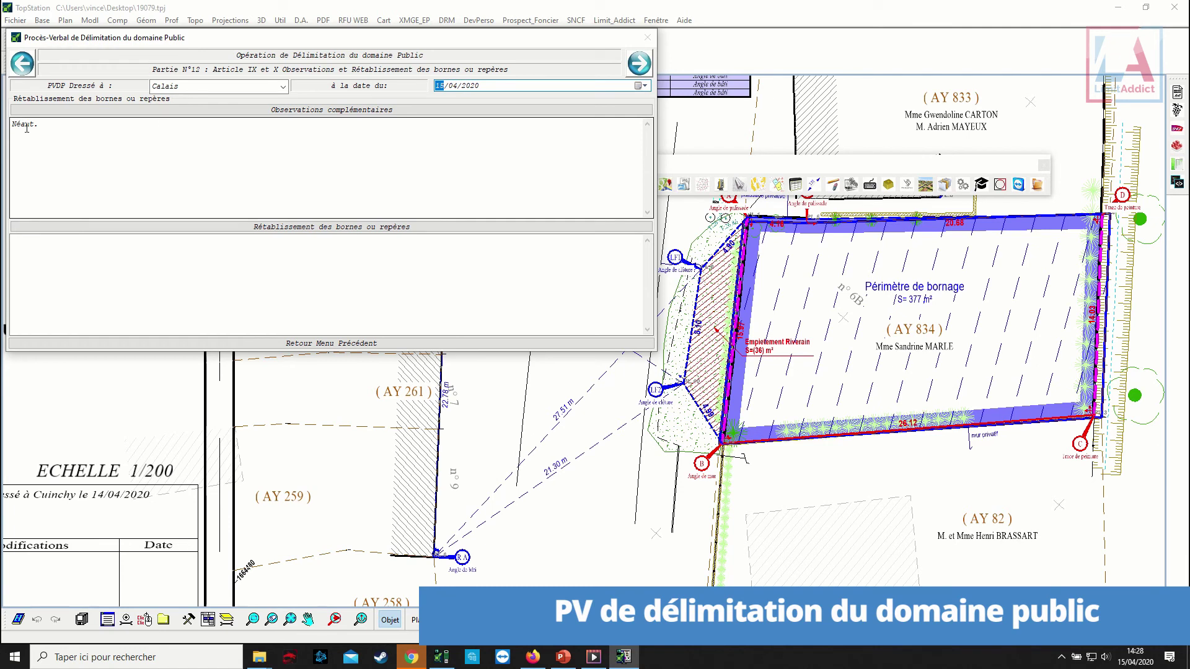
pyautogui.click(45, 131)
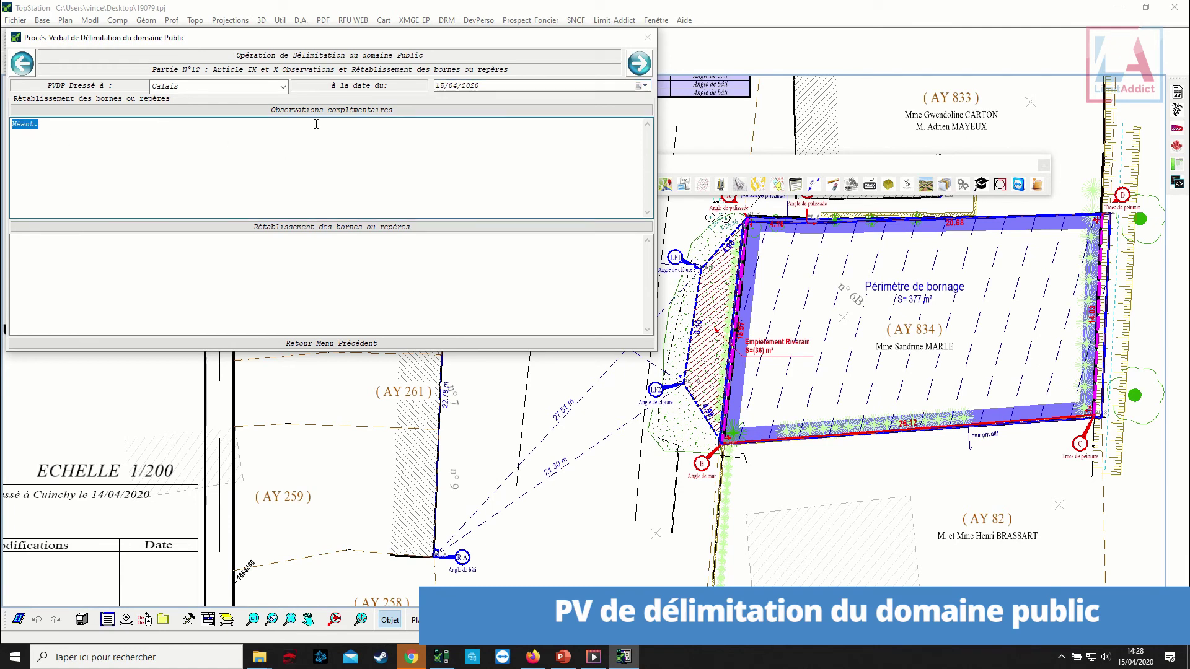
pyautogui.click(306, 227)
pyautogui.click(323, 242)
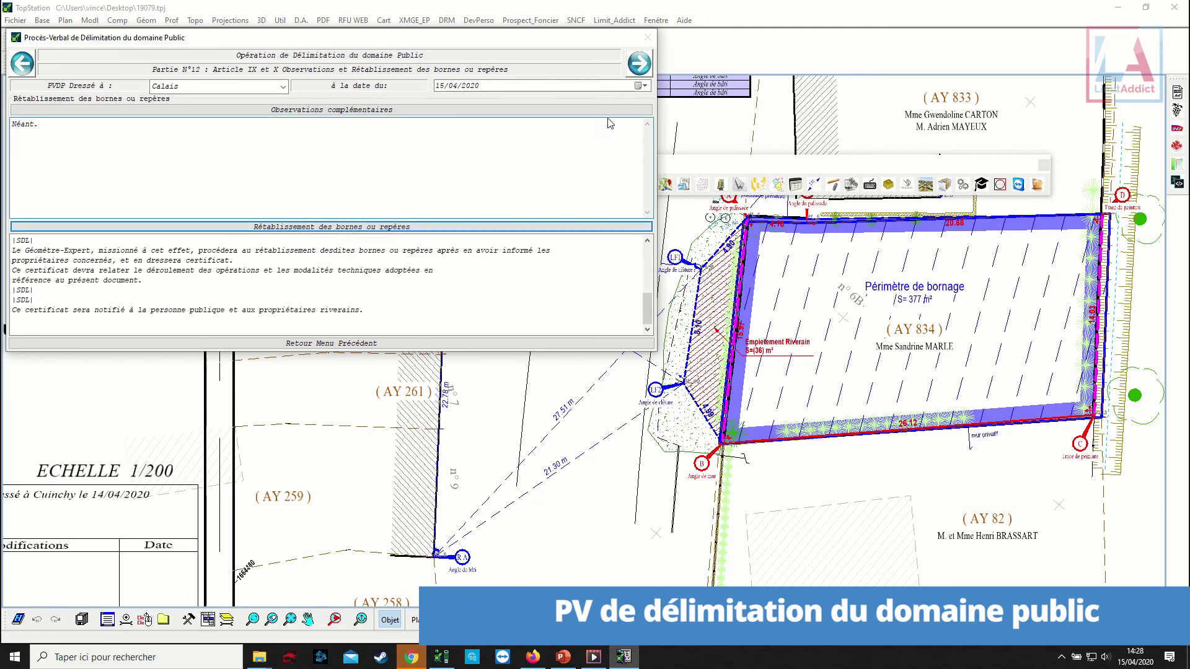
pyautogui.click(639, 63)
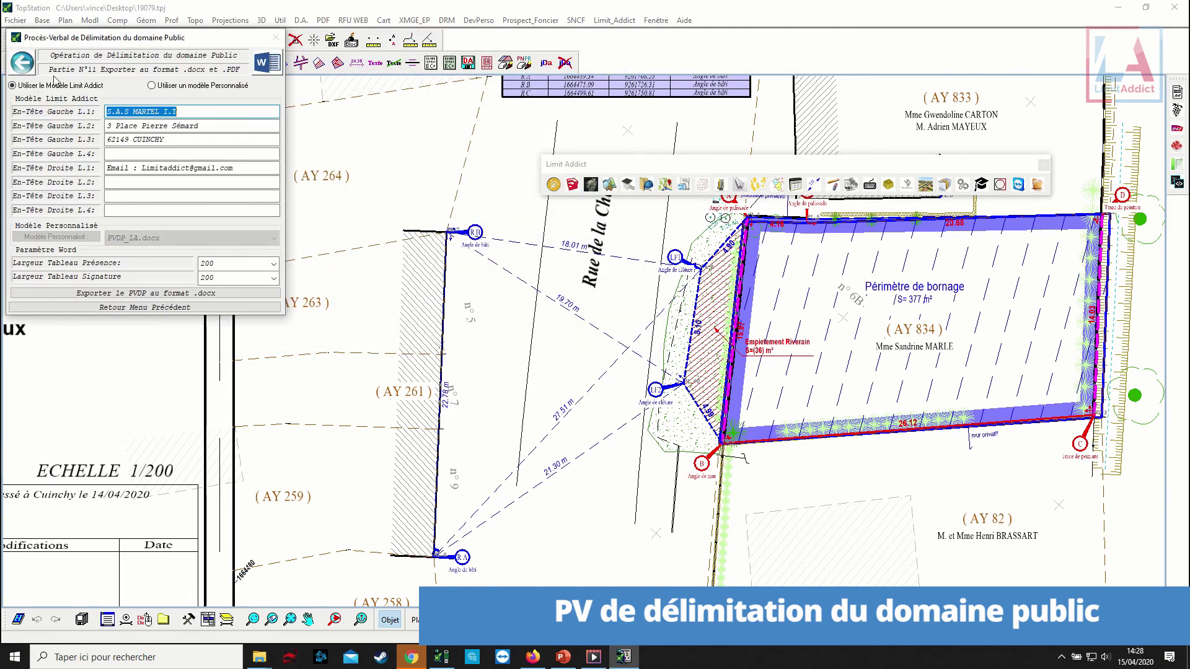
# Export the PVDP as .docx and PDF files to the Bureau folder using the Limit Addict model.
pyautogui.click(138, 293)
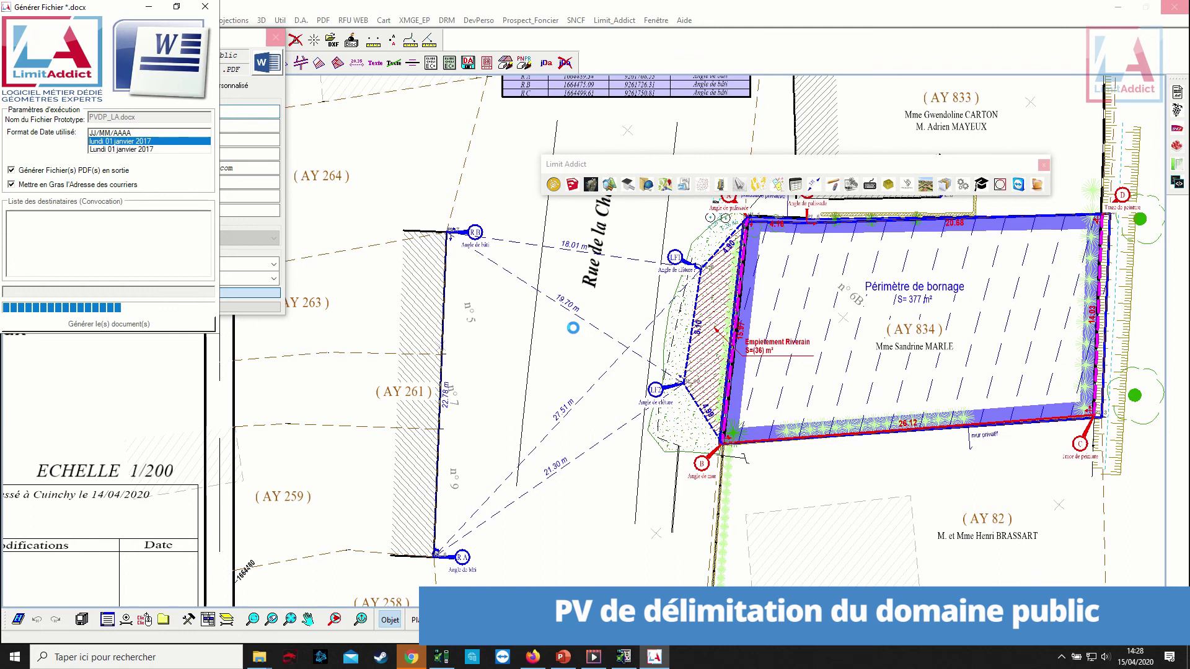
pyautogui.click(631, 375)
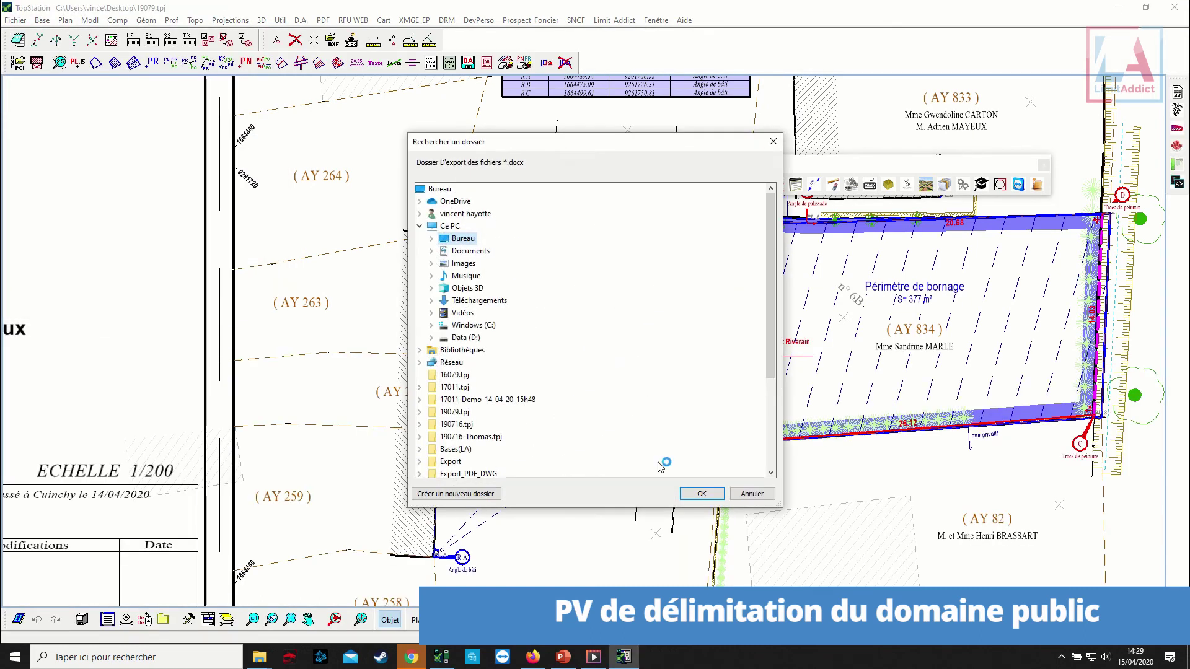
pyautogui.click(701, 493)
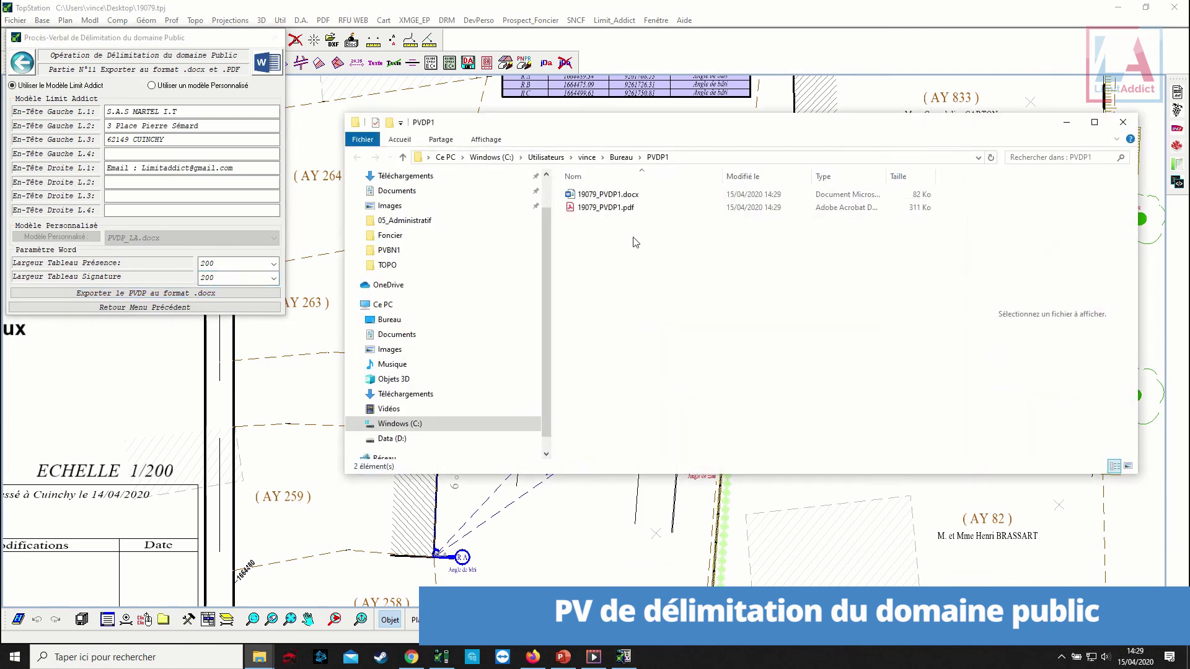
# Review all pages of 19079_PVDP1.pdf, from the cover and articles to the Cadre réservé à l'administration, then close it and its folder.
pyautogui.click(630, 209)
pyautogui.doubleClick(620, 208)
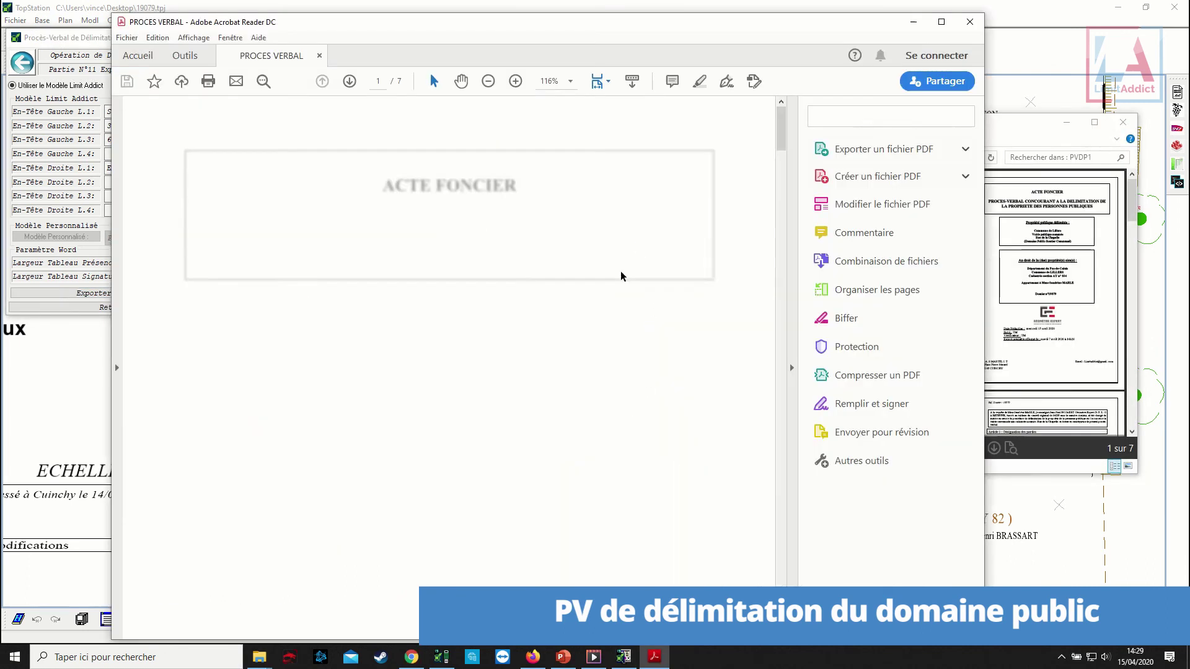
pyautogui.scroll(-5, 551, 300)
pyautogui.scroll(-8, 551, 300)
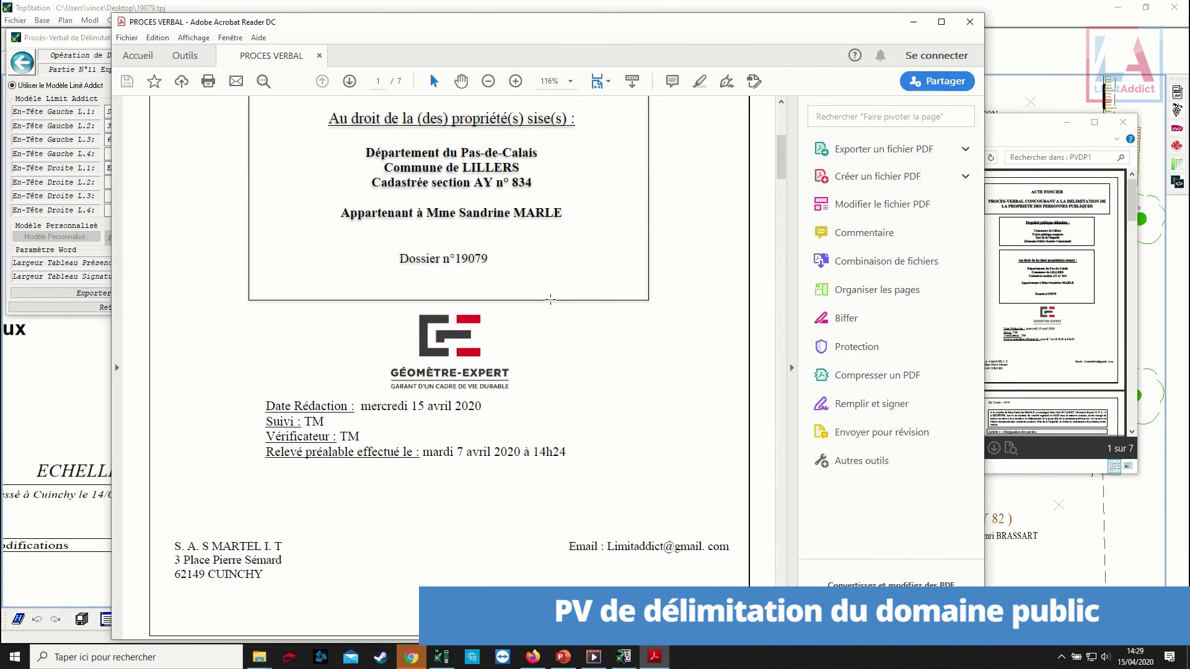
pyautogui.scroll(-5, 545, 319)
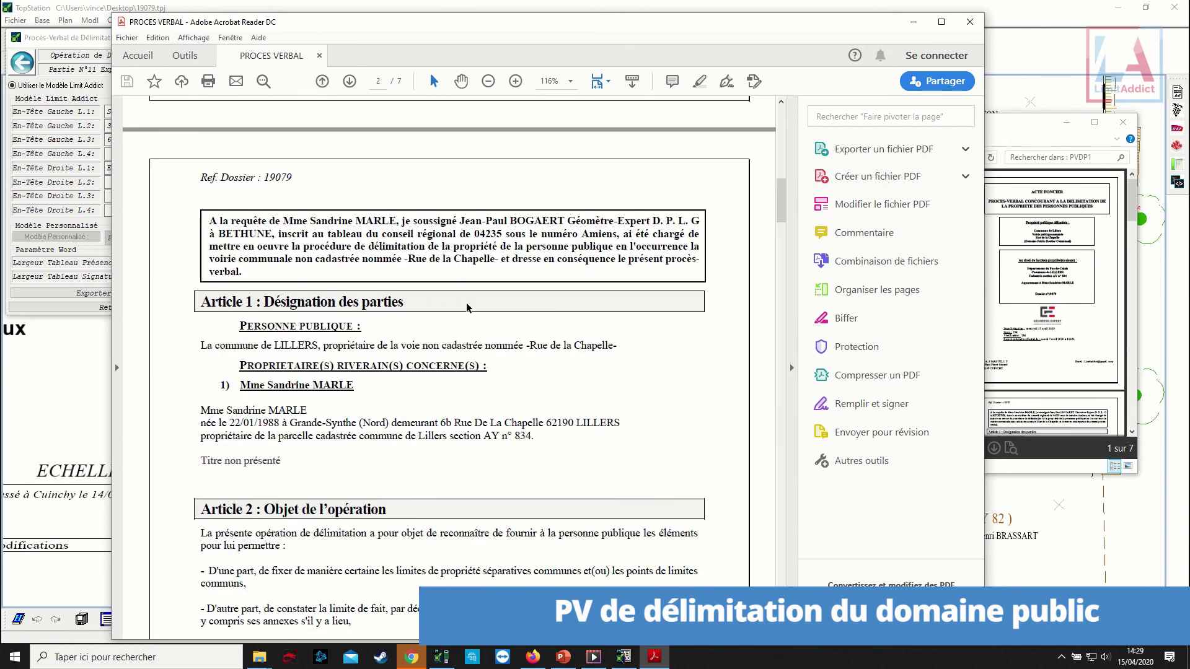
pyautogui.scroll(-5, 304, 252)
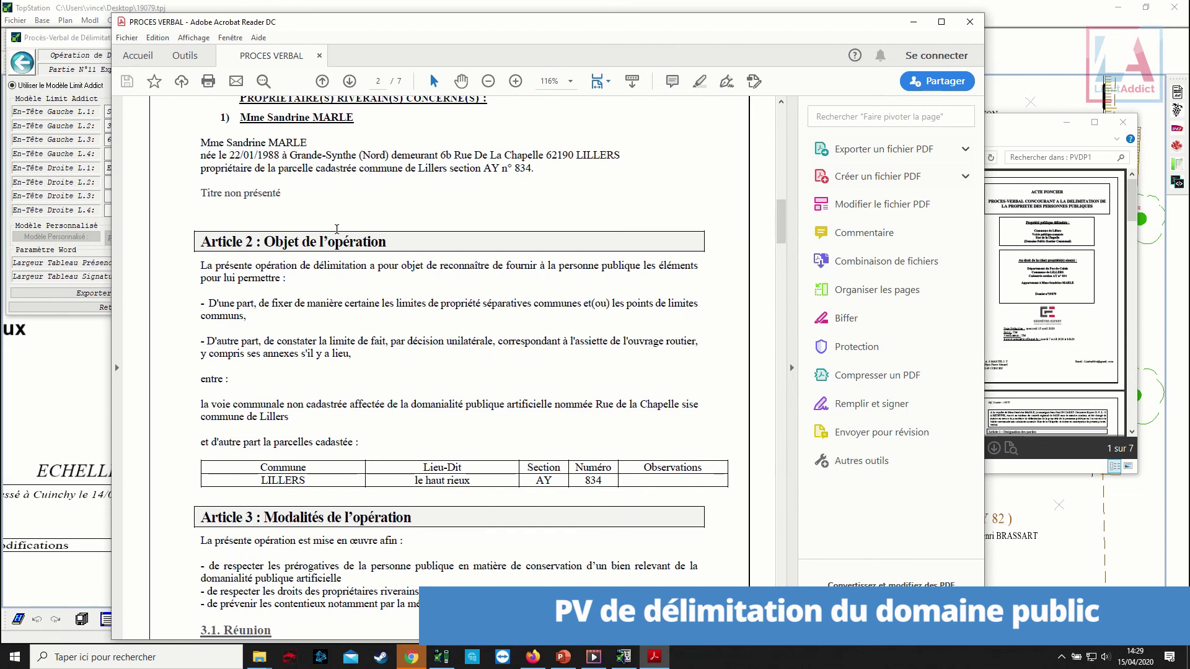
pyautogui.scroll(2, 338, 229)
pyautogui.scroll(-10, 370, 244)
pyautogui.scroll(-15, 333, 296)
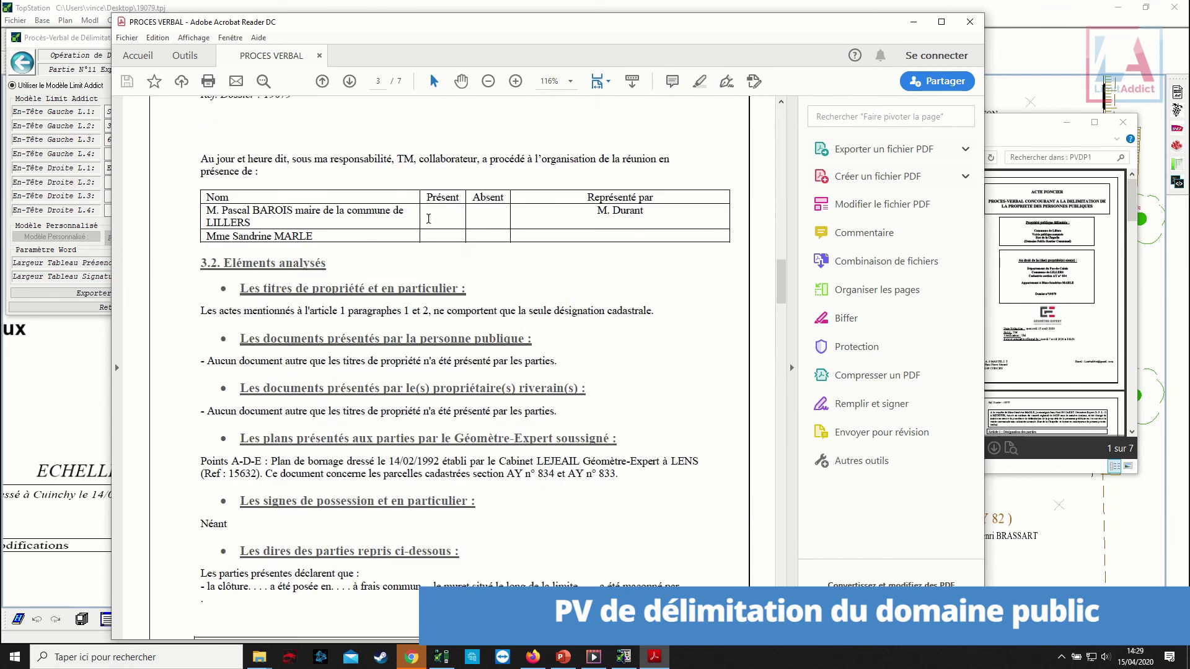
pyautogui.scroll(-14, 324, 265)
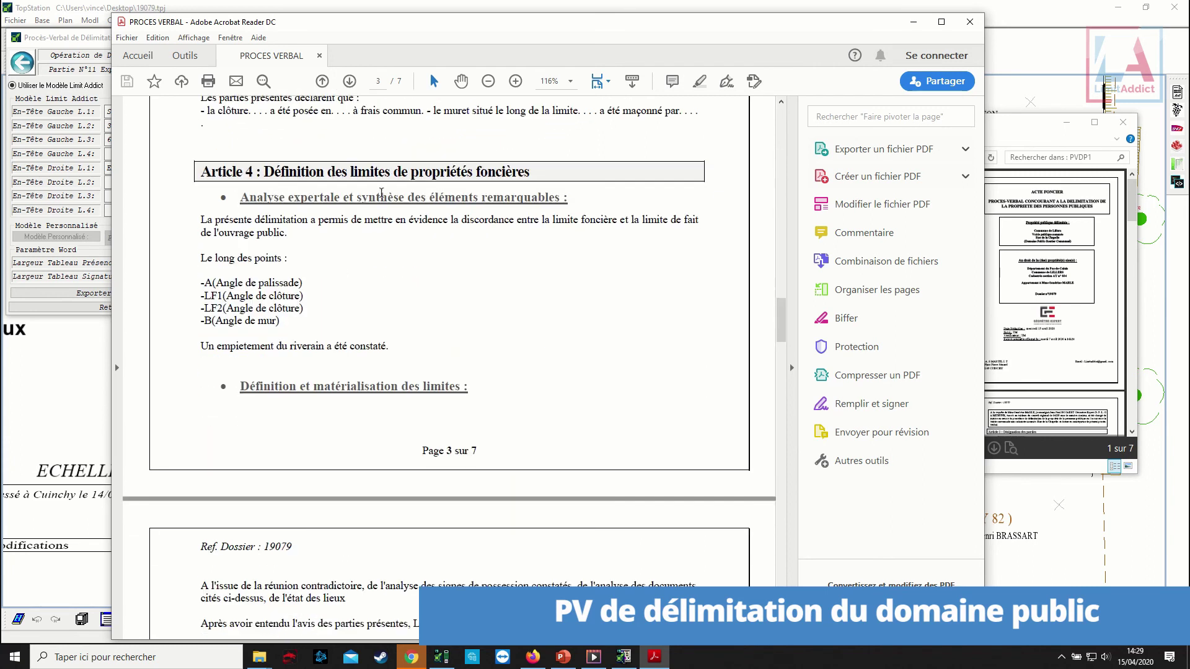
pyautogui.scroll(-7, 314, 245)
pyautogui.scroll(-18, 302, 226)
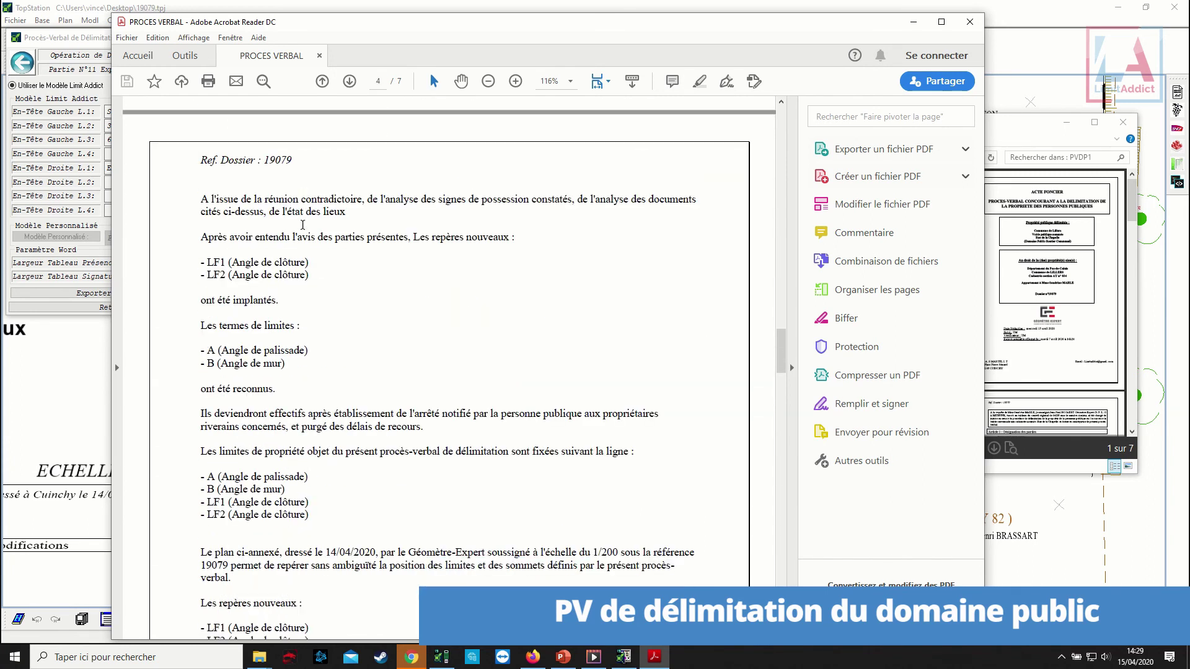
pyautogui.scroll(-8, 303, 225)
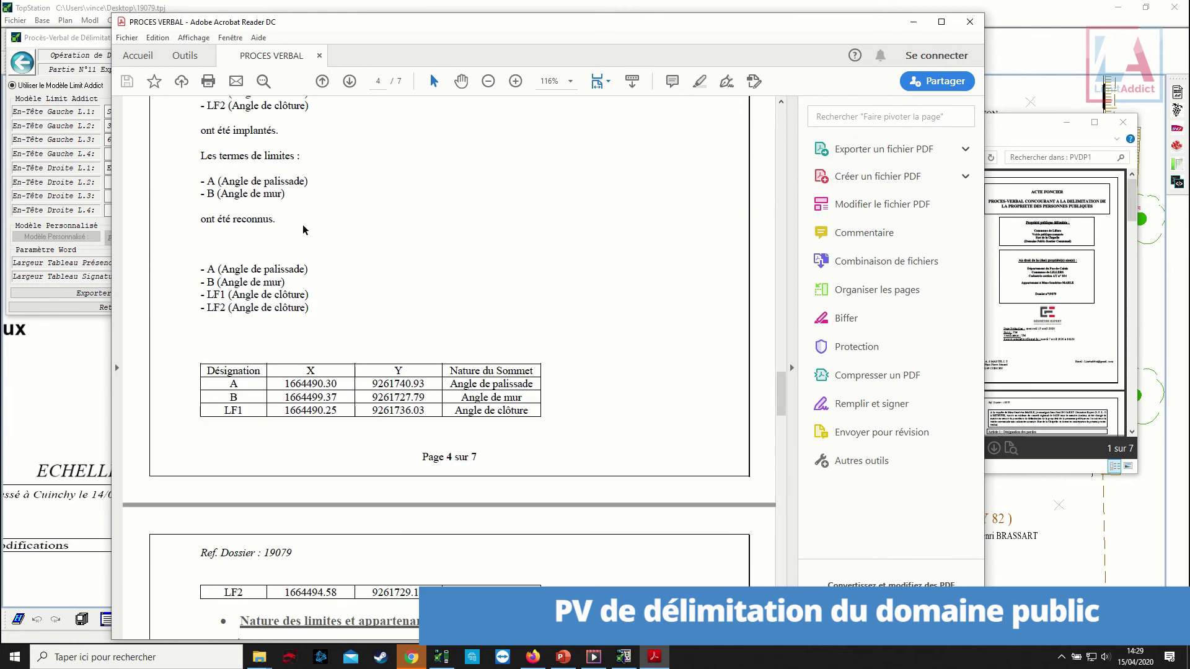
pyautogui.scroll(-2, 248, 236)
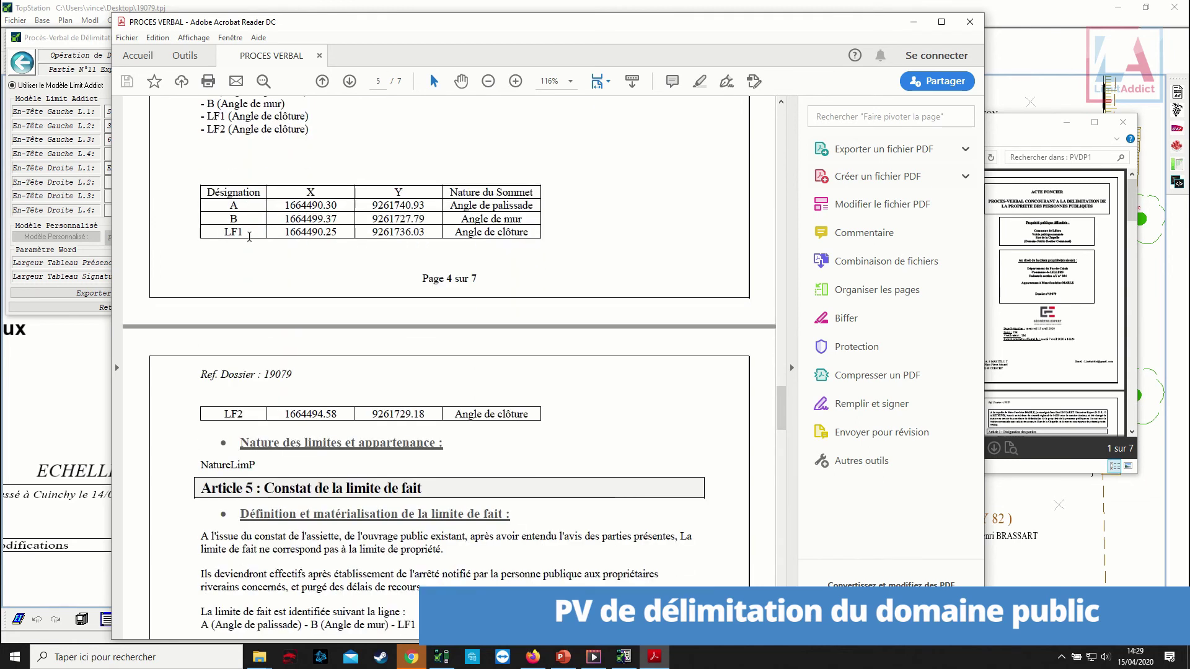
pyautogui.scroll(-12, 265, 298)
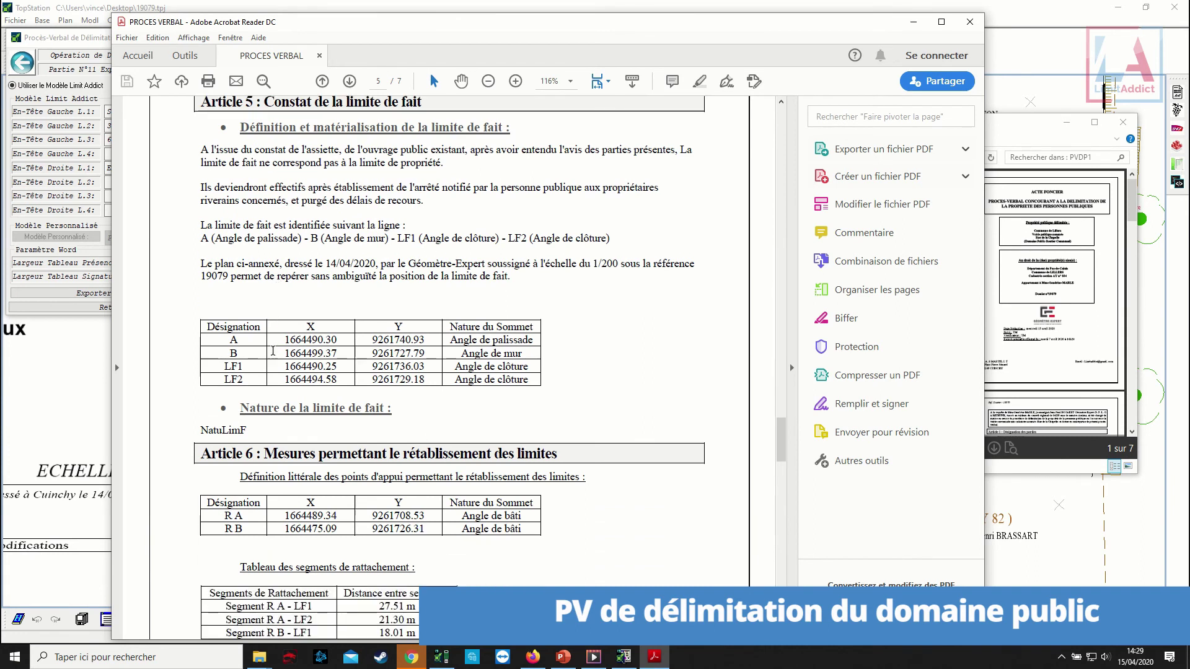
pyautogui.scroll(-4, 272, 357)
pyautogui.scroll(-10, 249, 395)
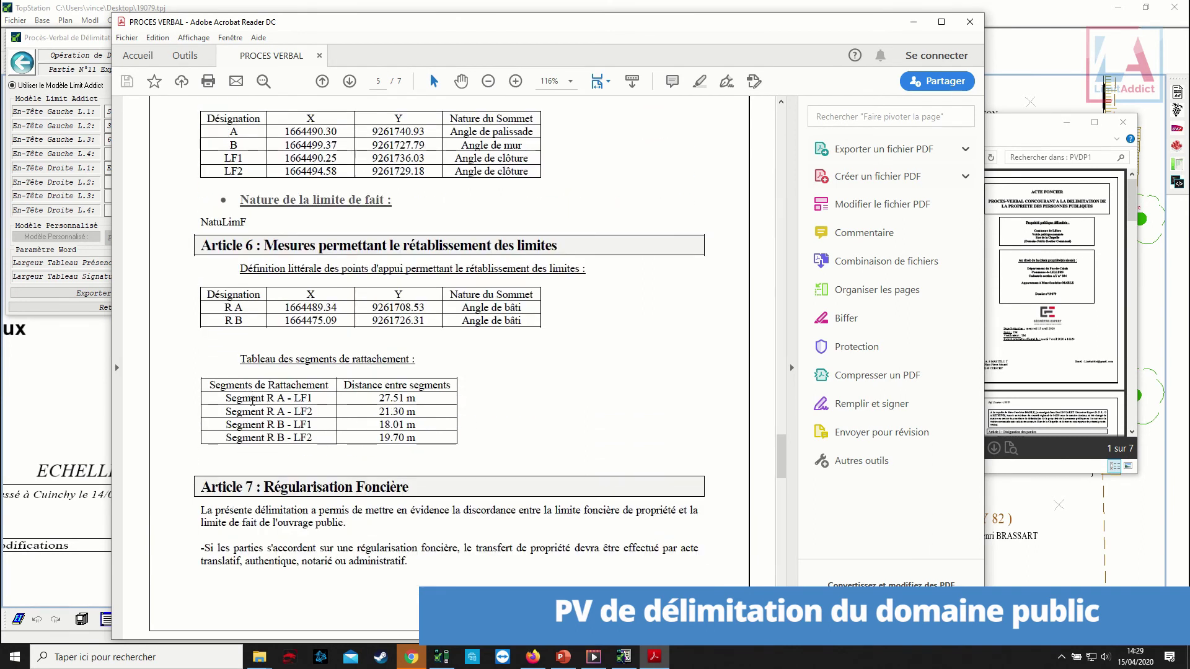
pyautogui.scroll(-20, 288, 399)
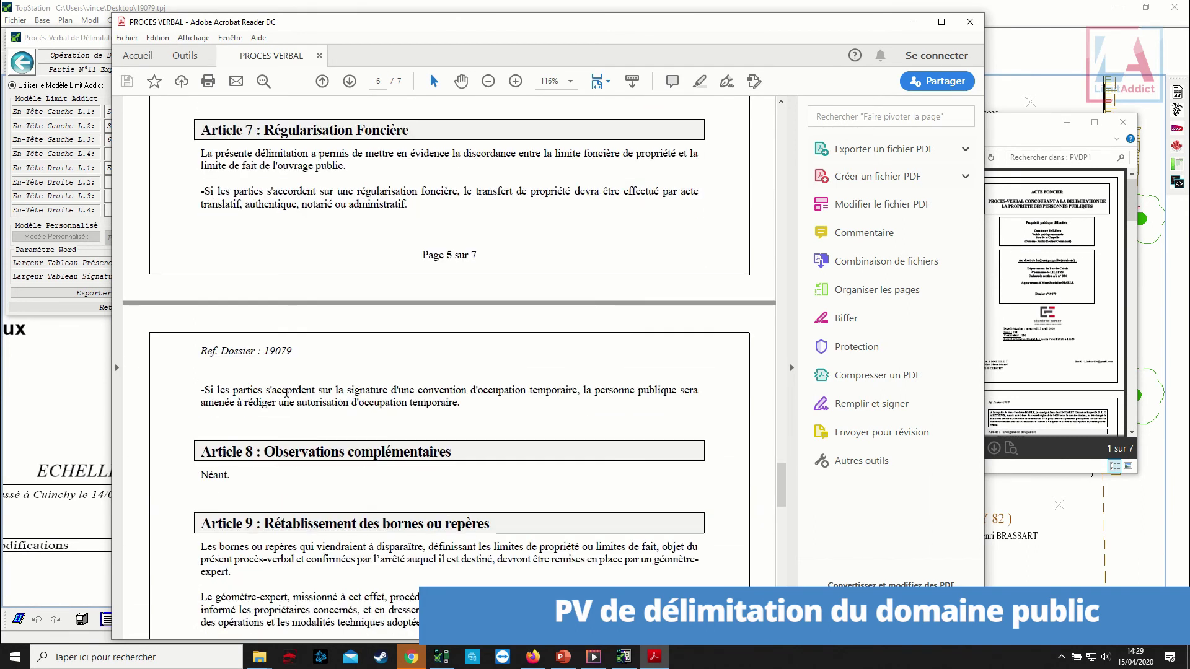
pyautogui.scroll(-14, 287, 389)
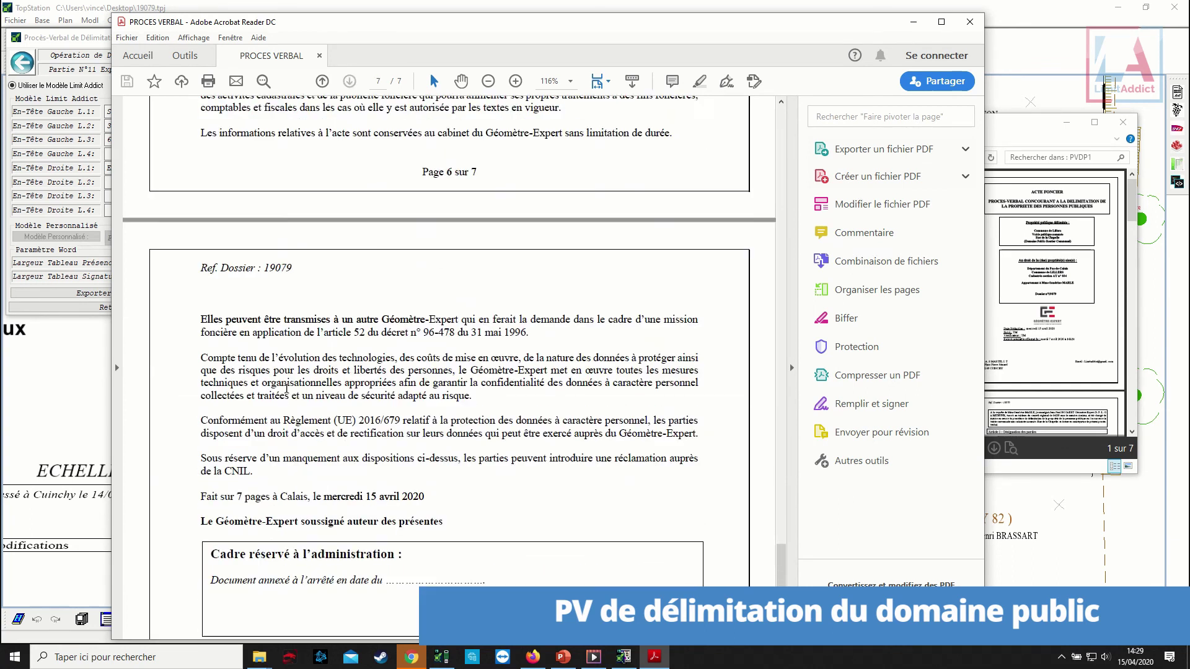
pyautogui.scroll(-6, 293, 268)
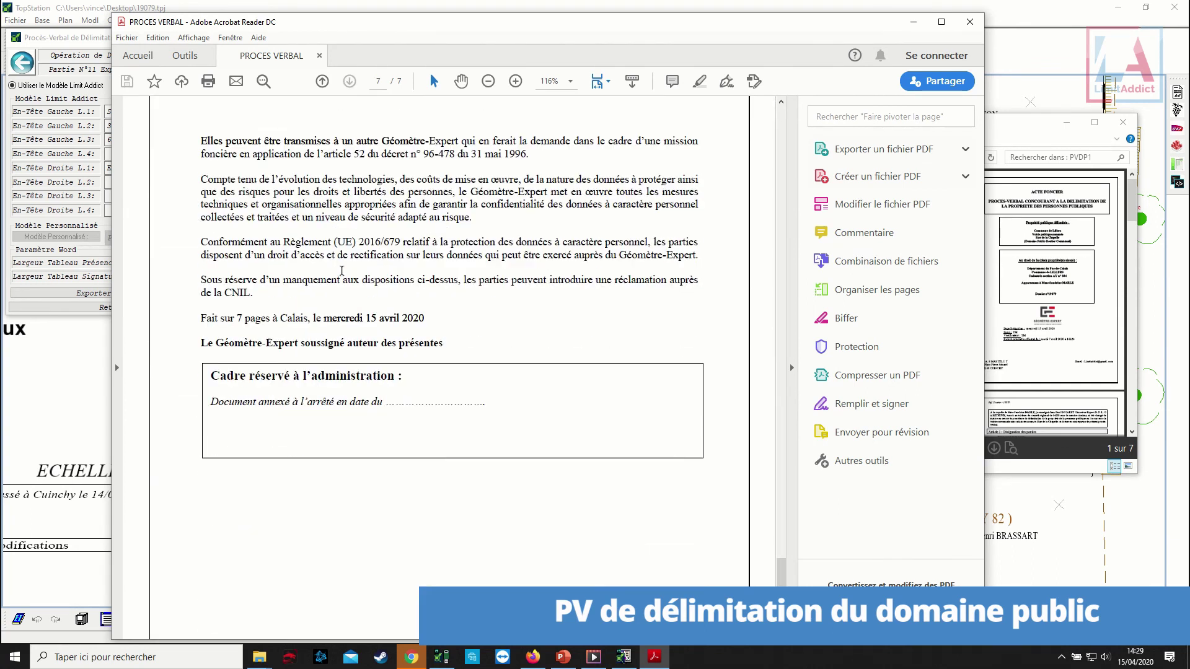
pyautogui.click(971, 22)
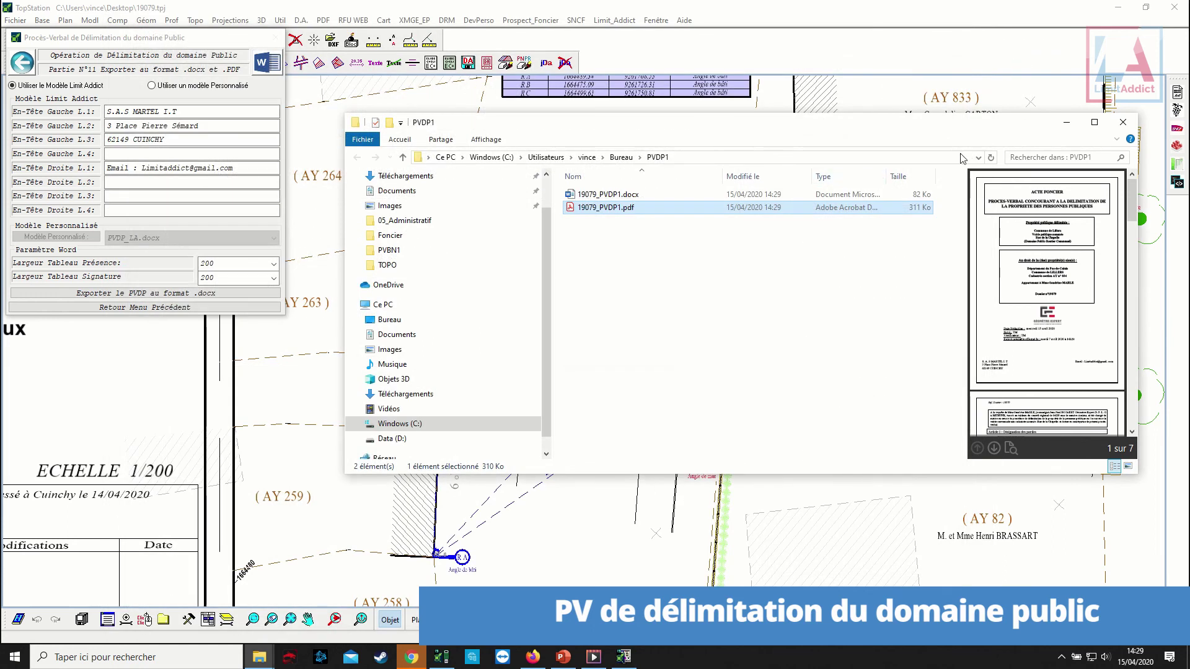
pyautogui.click(1122, 122)
# Return to the administrative documents module and start an Arrêté de délimitation from the domaine public operation LAPVDP.1.
pyautogui.click(103, 308)
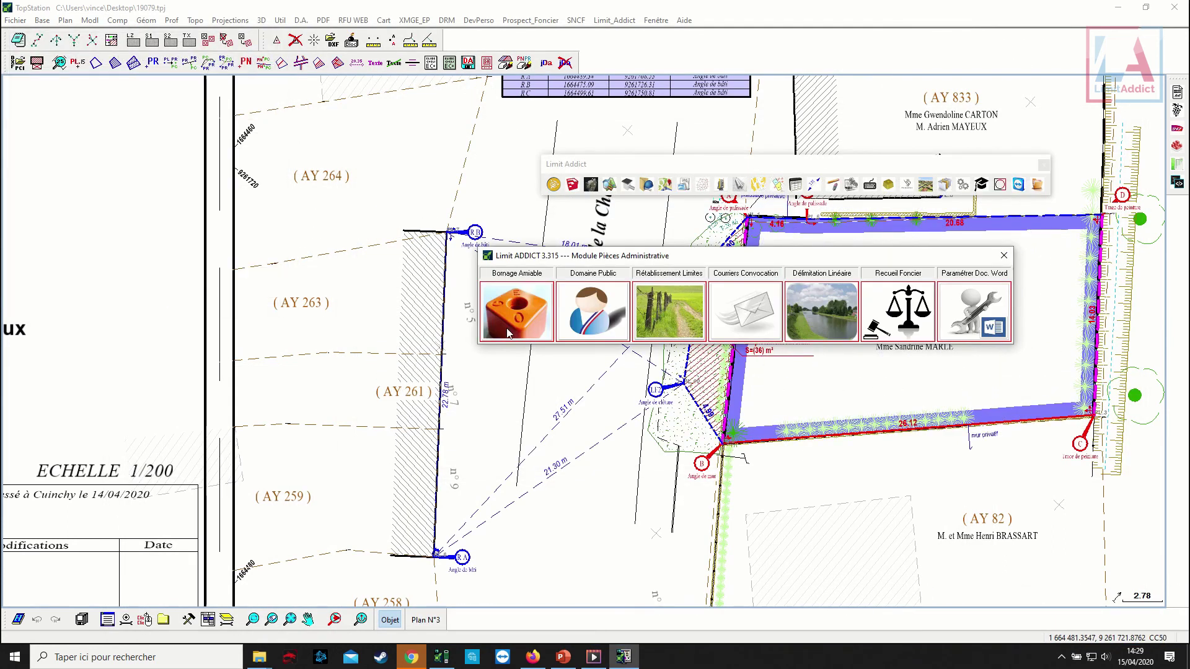
pyautogui.click(585, 315)
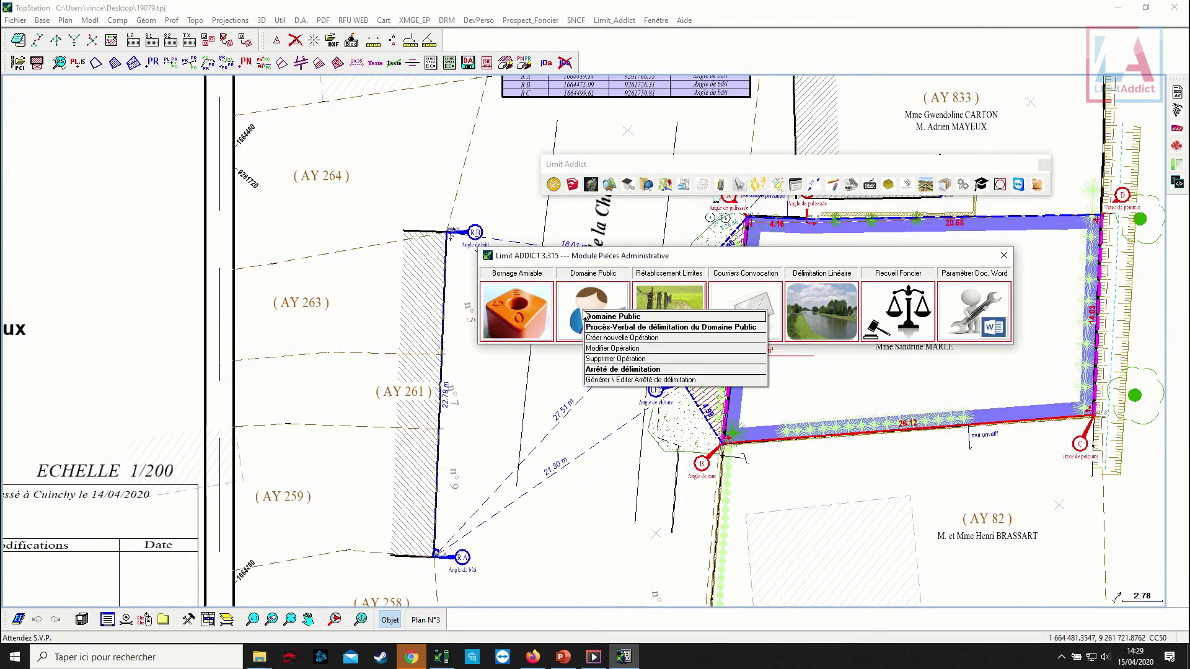
pyautogui.click(617, 380)
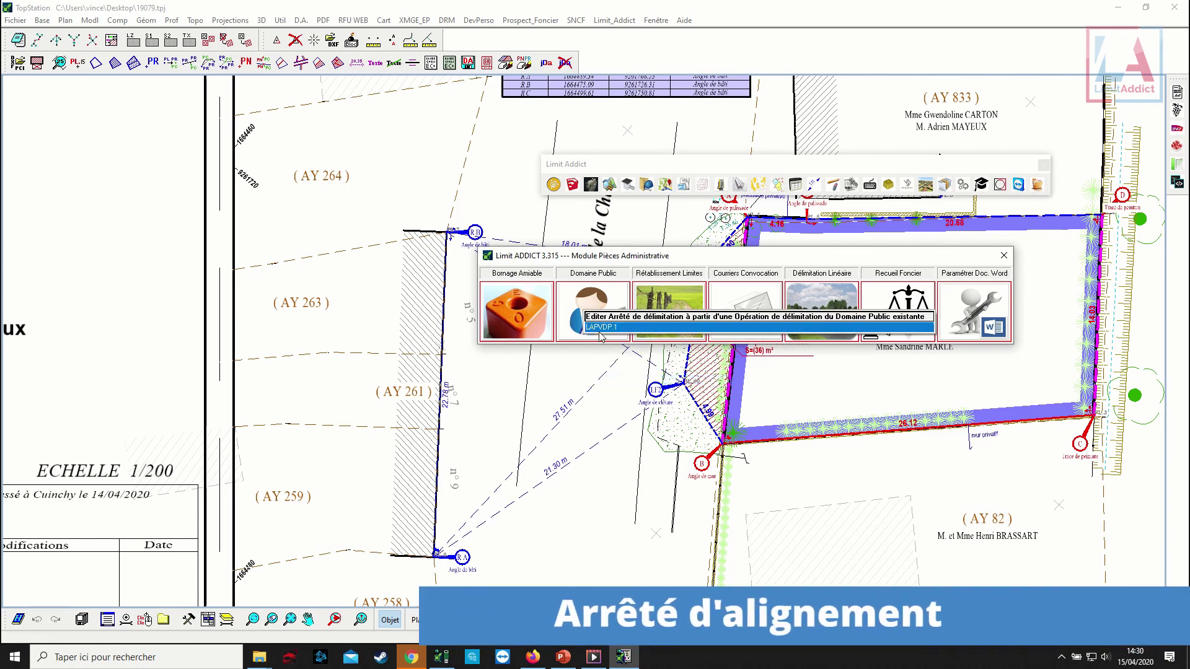
pyautogui.click(600, 327)
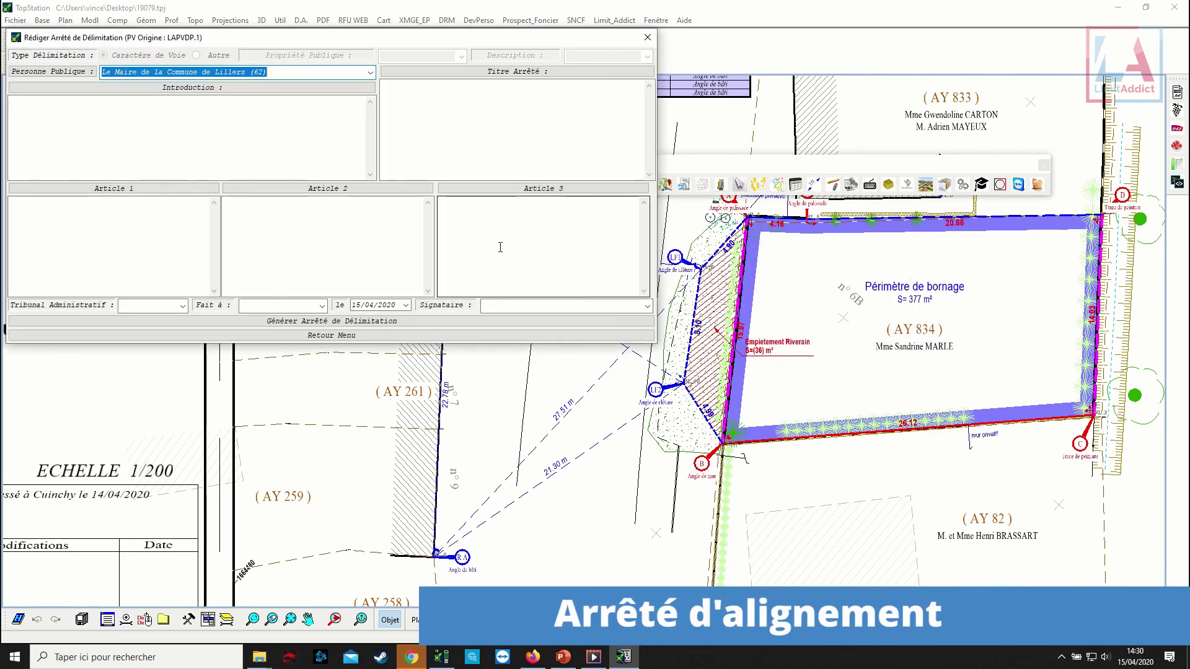
# Fill in the Introduction and Titre Arrêté of the arrêté automatically with the PVDP information.
pyautogui.click(344, 87)
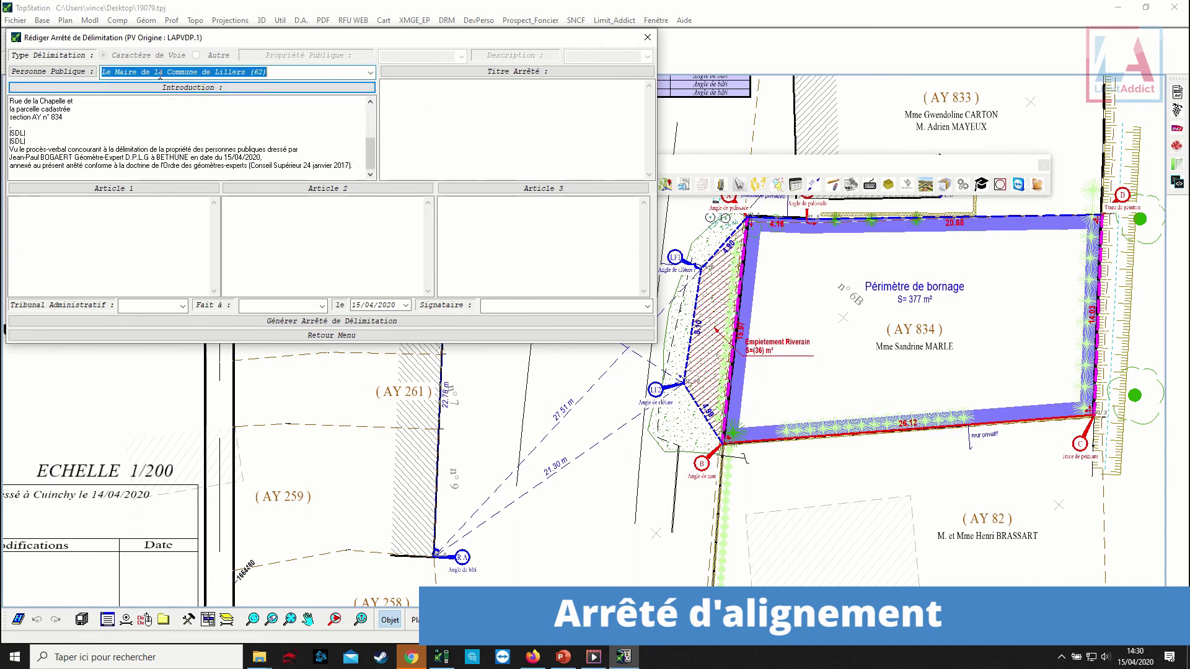
pyautogui.click(518, 71)
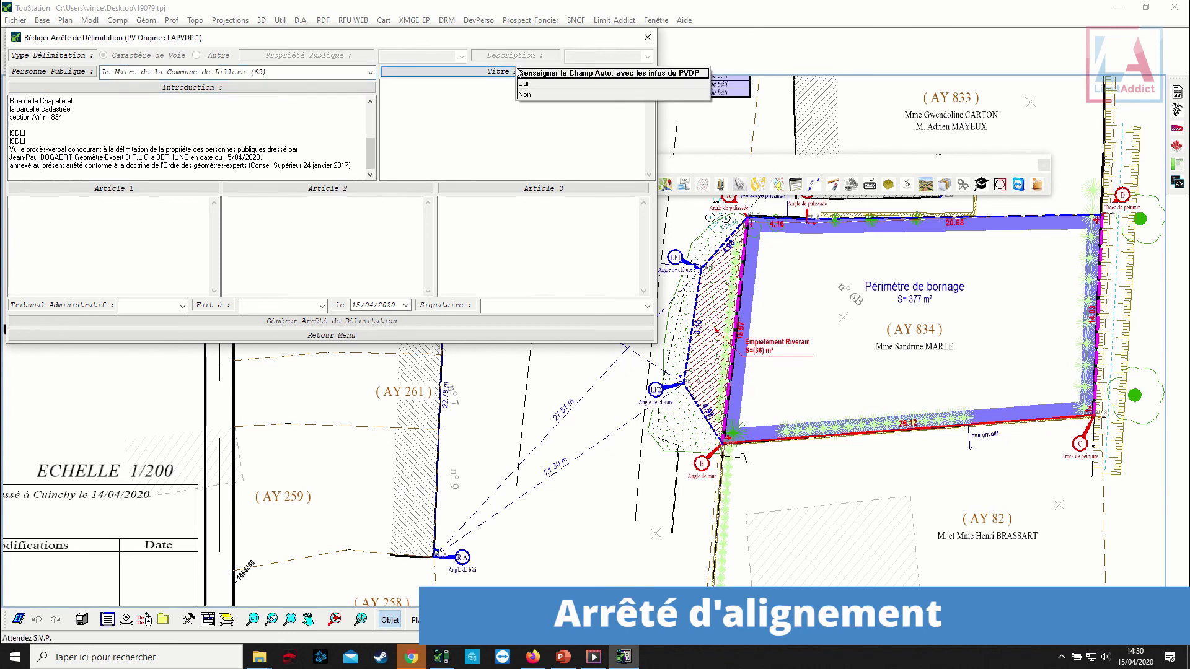
pyautogui.click(523, 84)
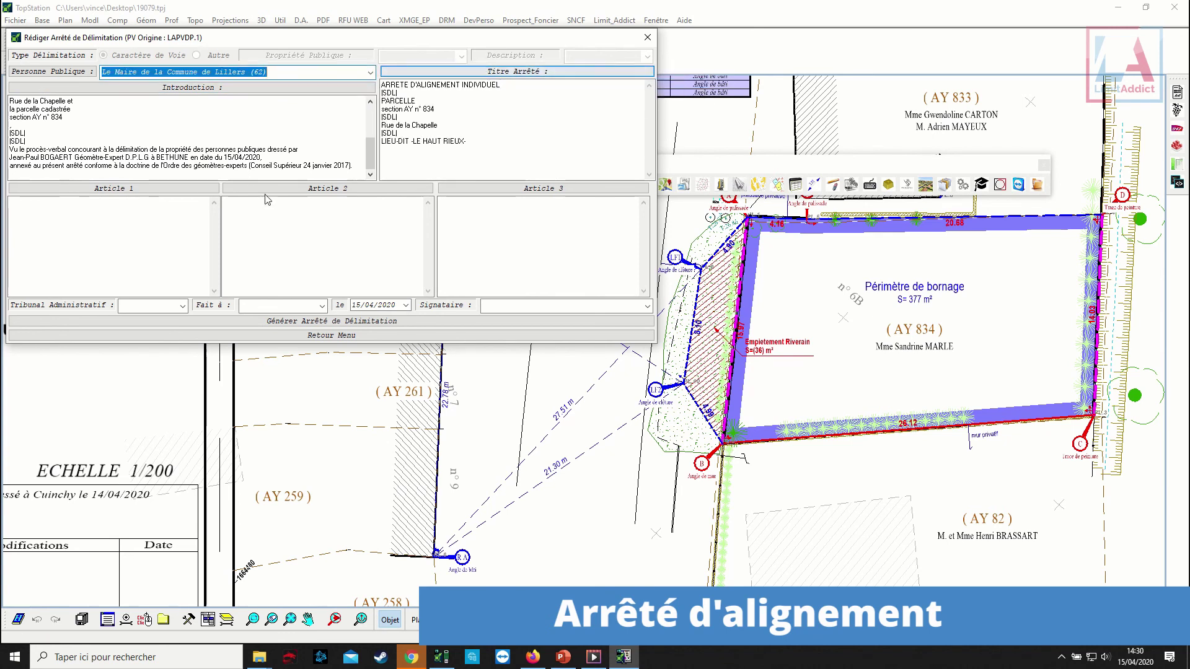
# Fill in Articles 1 and 2 automatically from the PVDP and reuse its Régularisation Foncière article for Article 3.
pyautogui.click(167, 190)
pyautogui.click(175, 209)
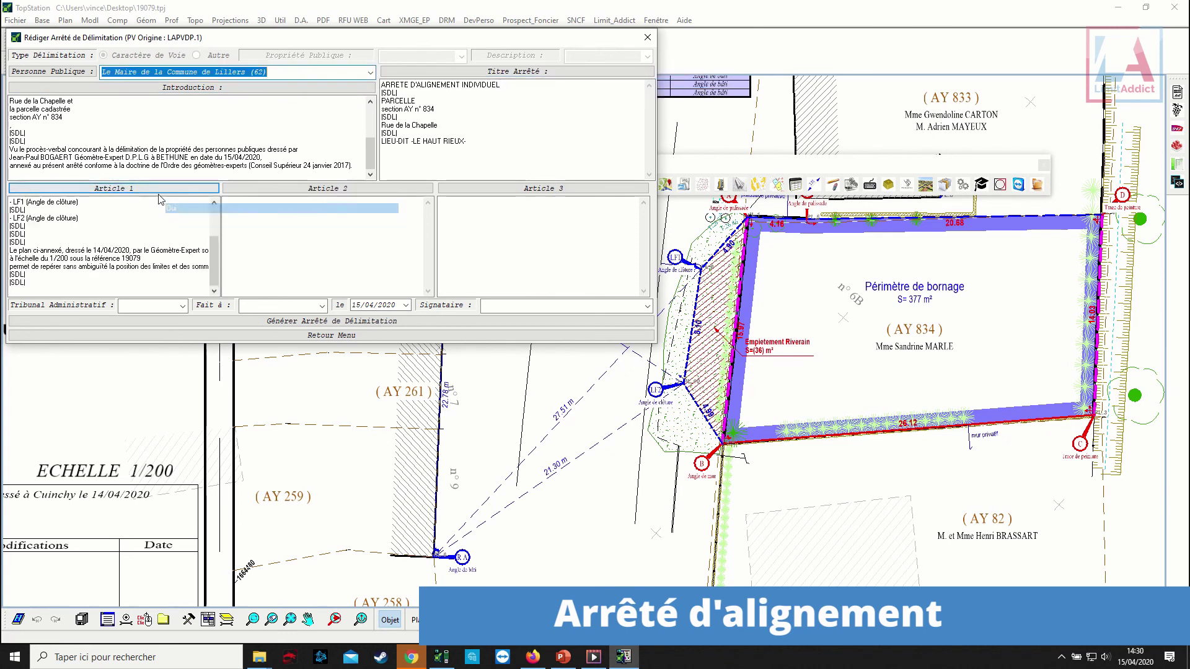
pyautogui.click(338, 189)
pyautogui.click(319, 210)
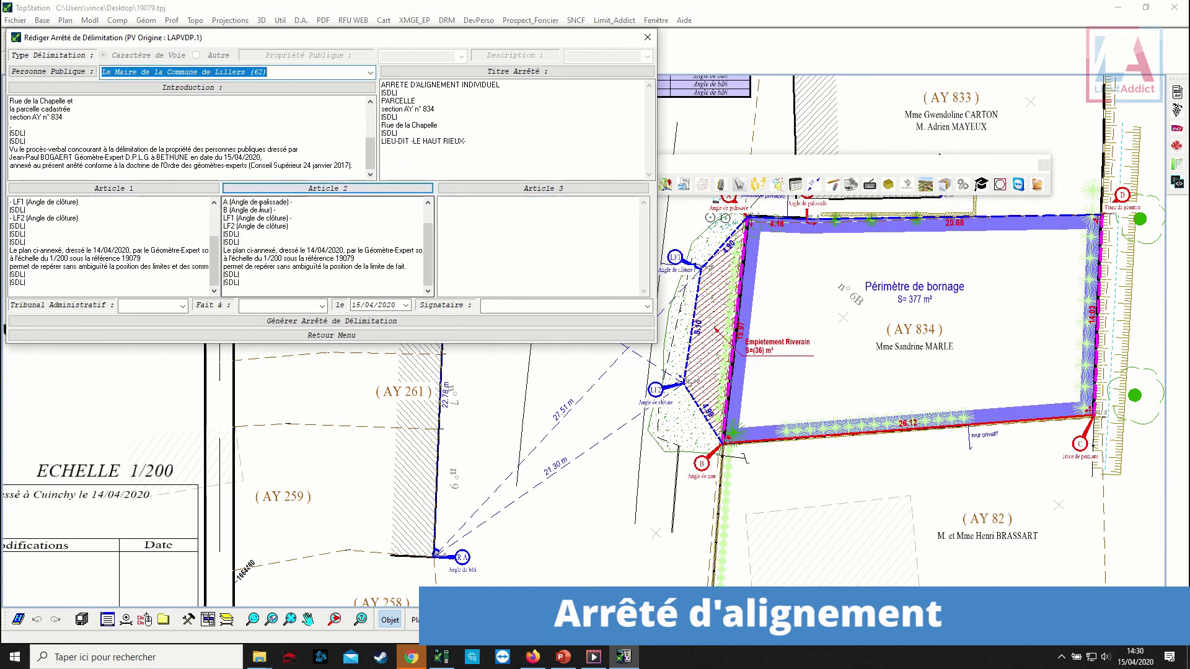
pyautogui.click(526, 189)
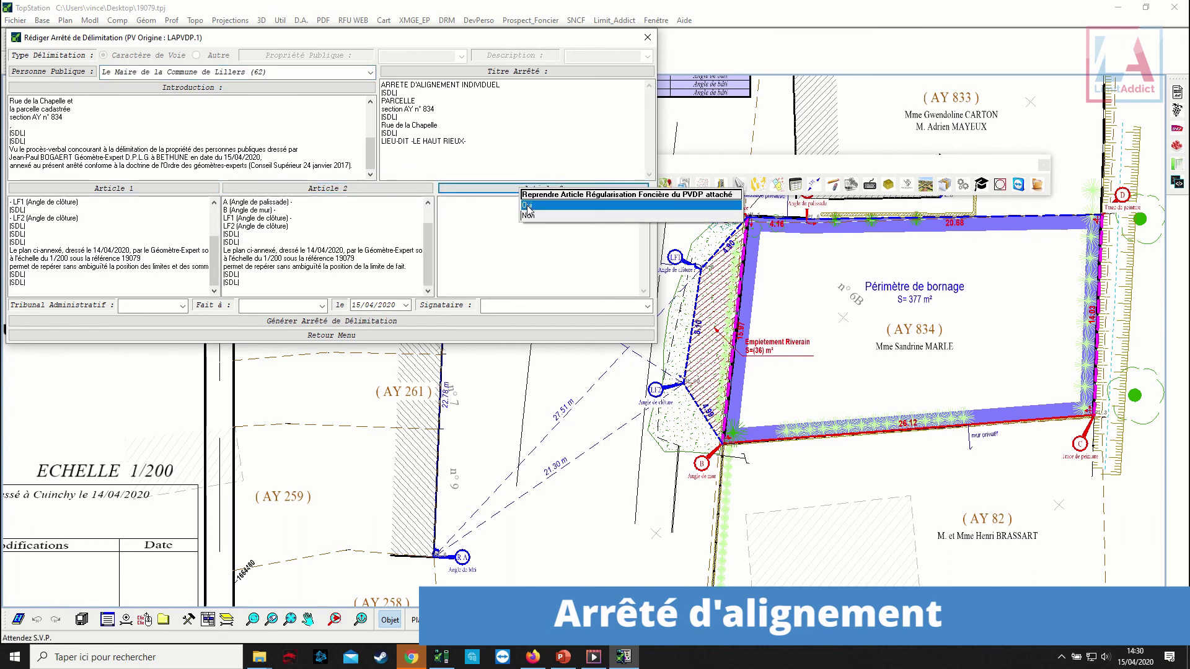
pyautogui.click(527, 207)
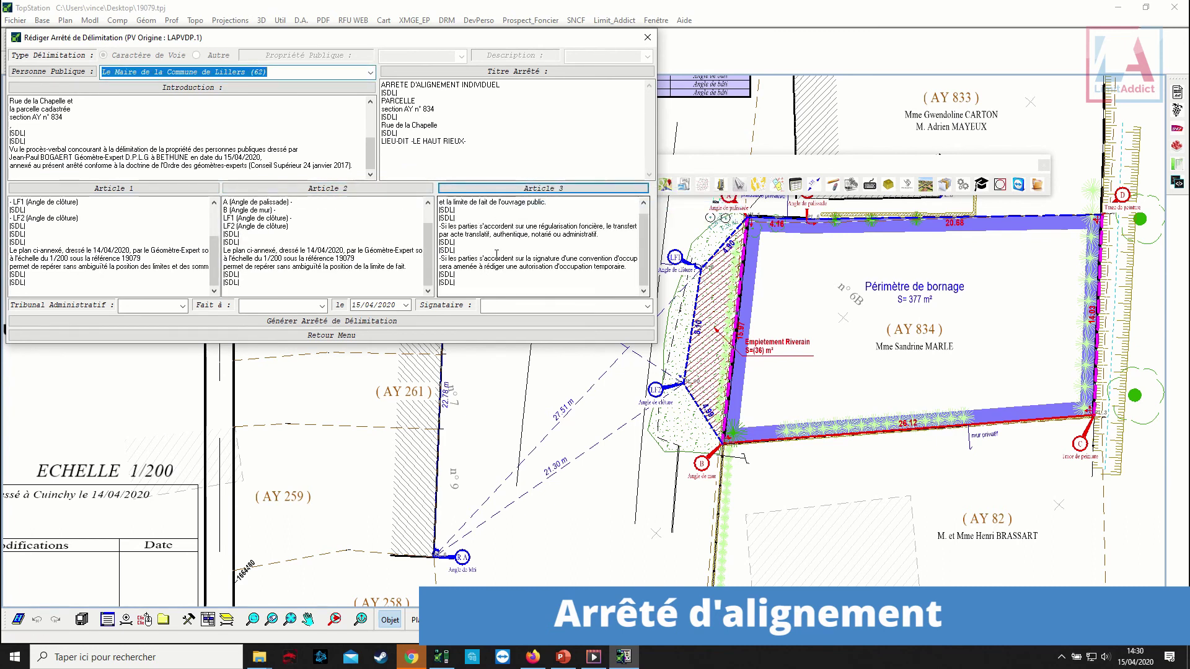
# Set the arrêté's Tribunal Administratif to Boulogne-sur-Mer, its place of issue to Calais and its signatory to Le Maire.
pyautogui.click(183, 306)
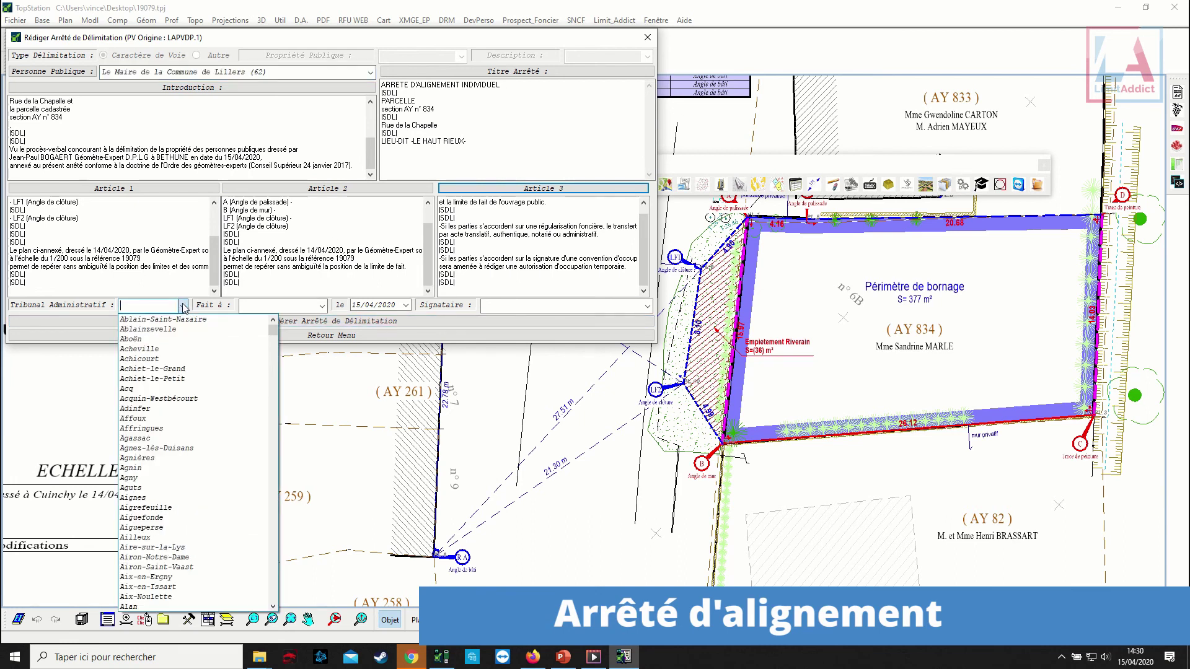
pyautogui.write('bou')
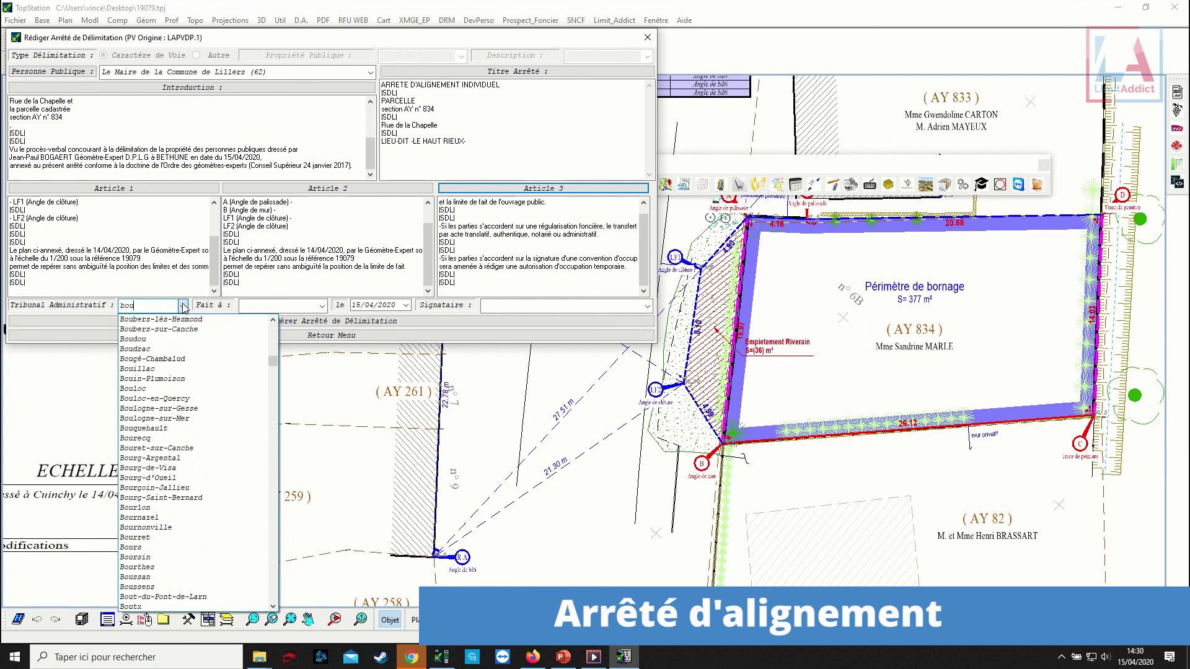
pyautogui.write('lo')
pyautogui.click(184, 346)
pyautogui.click(324, 306)
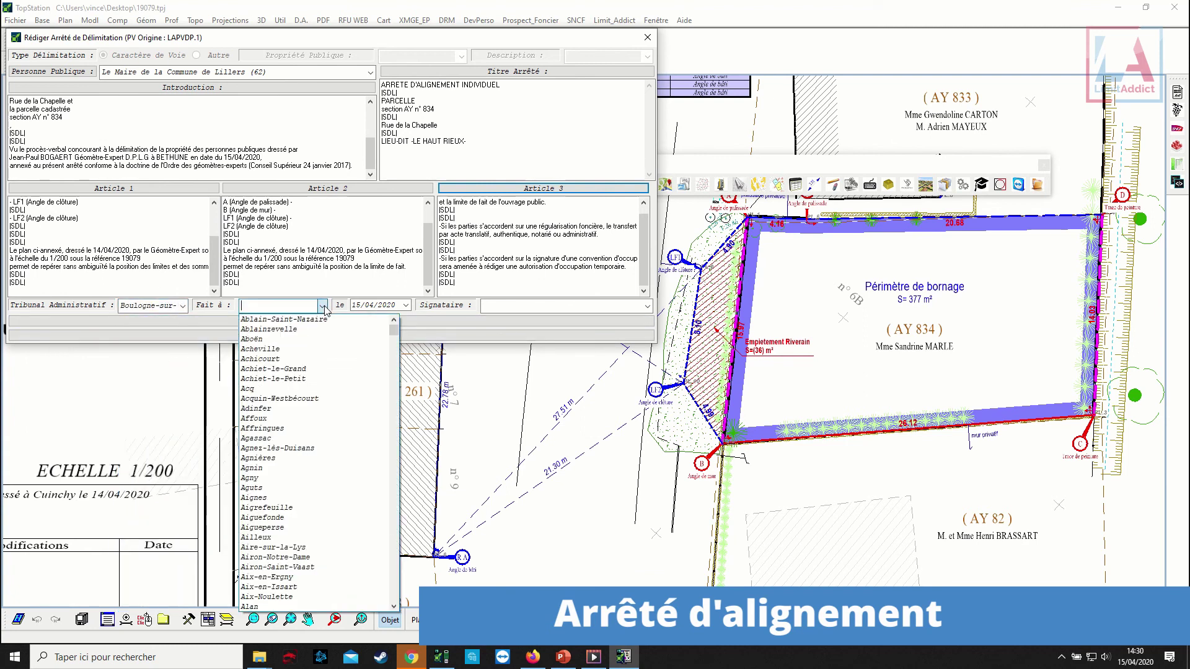
pyautogui.write('calai')
pyautogui.click(324, 319)
pyautogui.click(646, 307)
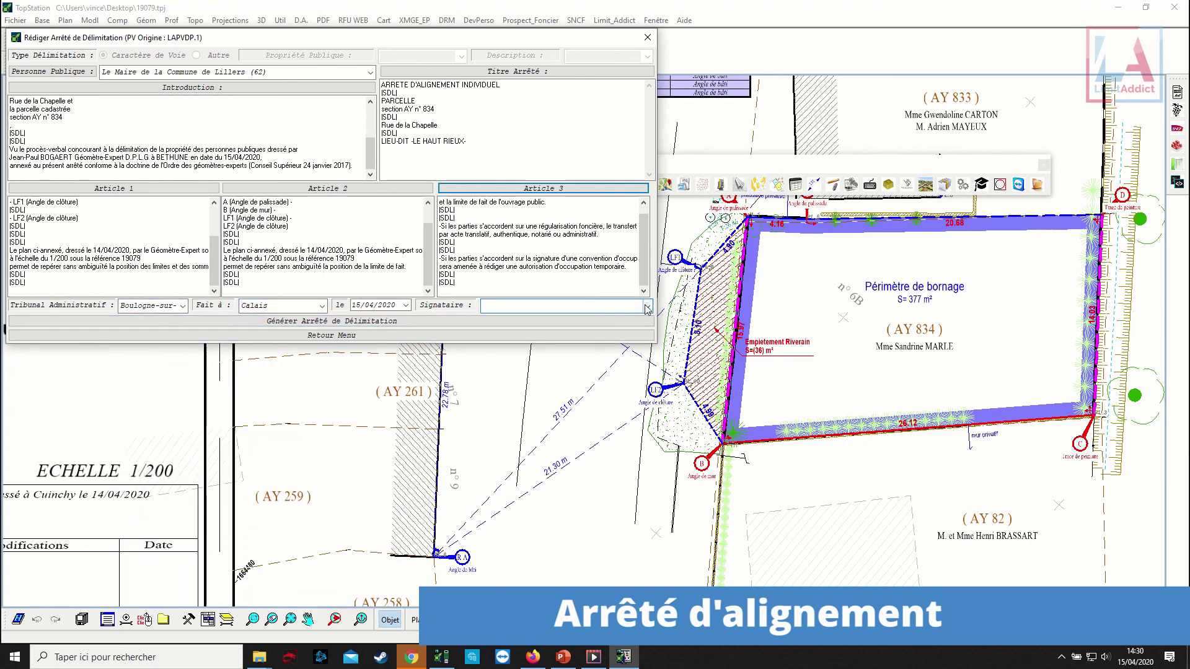
pyautogui.click(589, 371)
# Generate the Arrêté de délimitation as .docx and PDF, review both pages of the PDF, and close it with its folder.
pyautogui.click(409, 320)
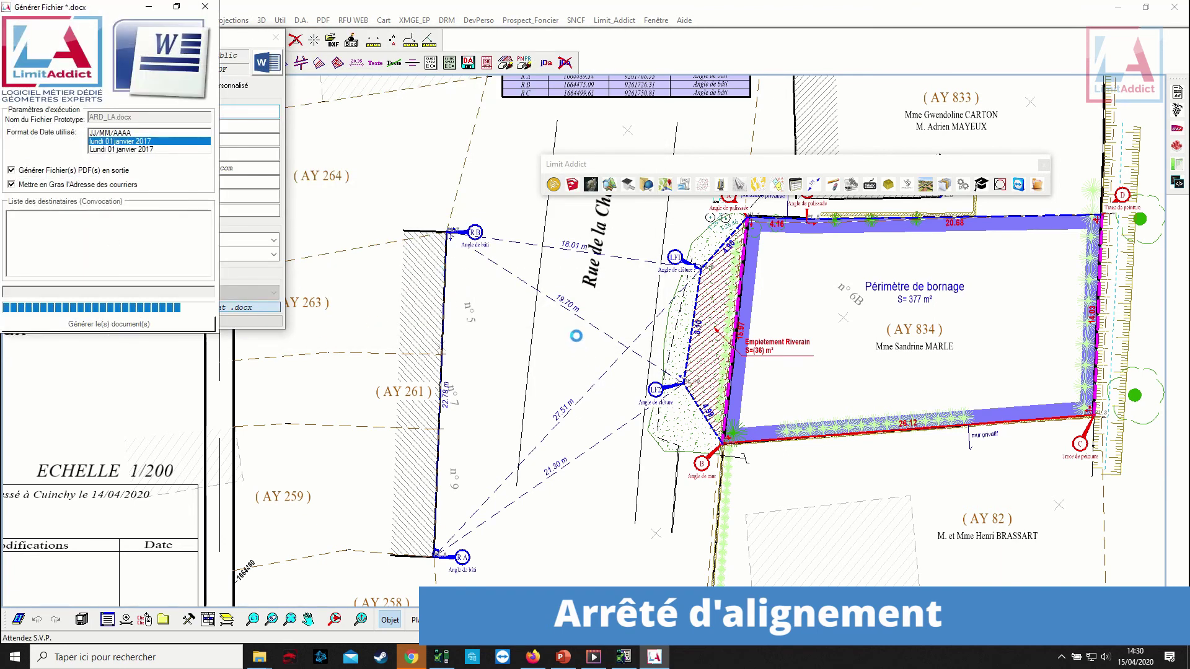
pyautogui.click(683, 487)
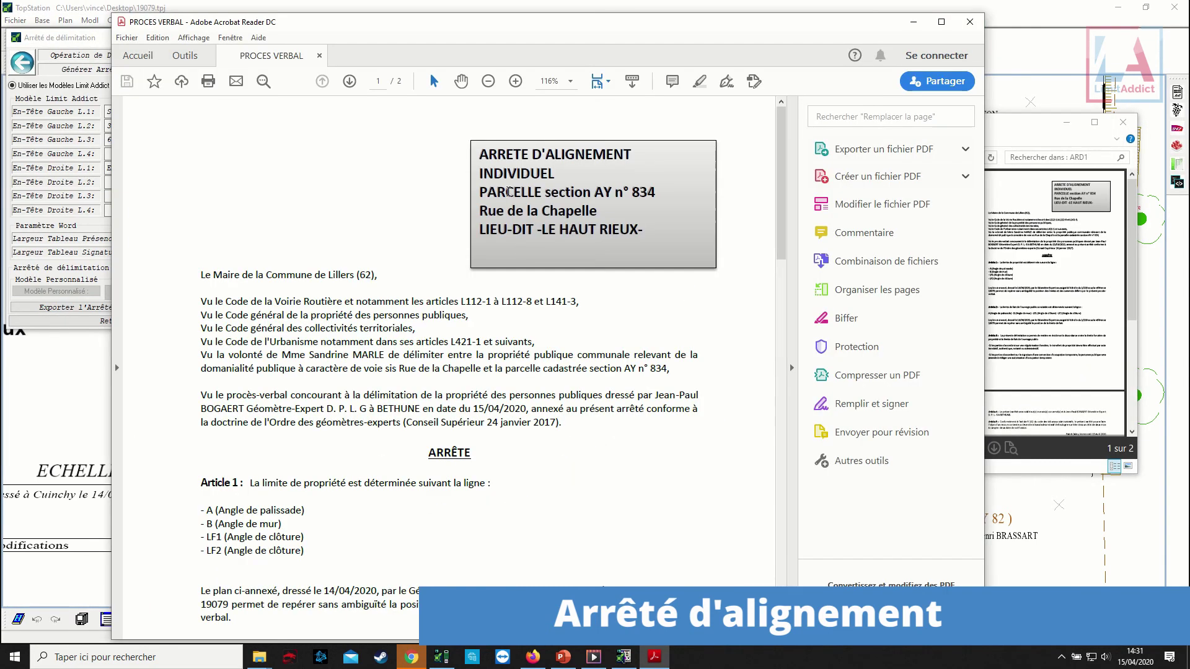
pyautogui.scroll(-10, 544, 307)
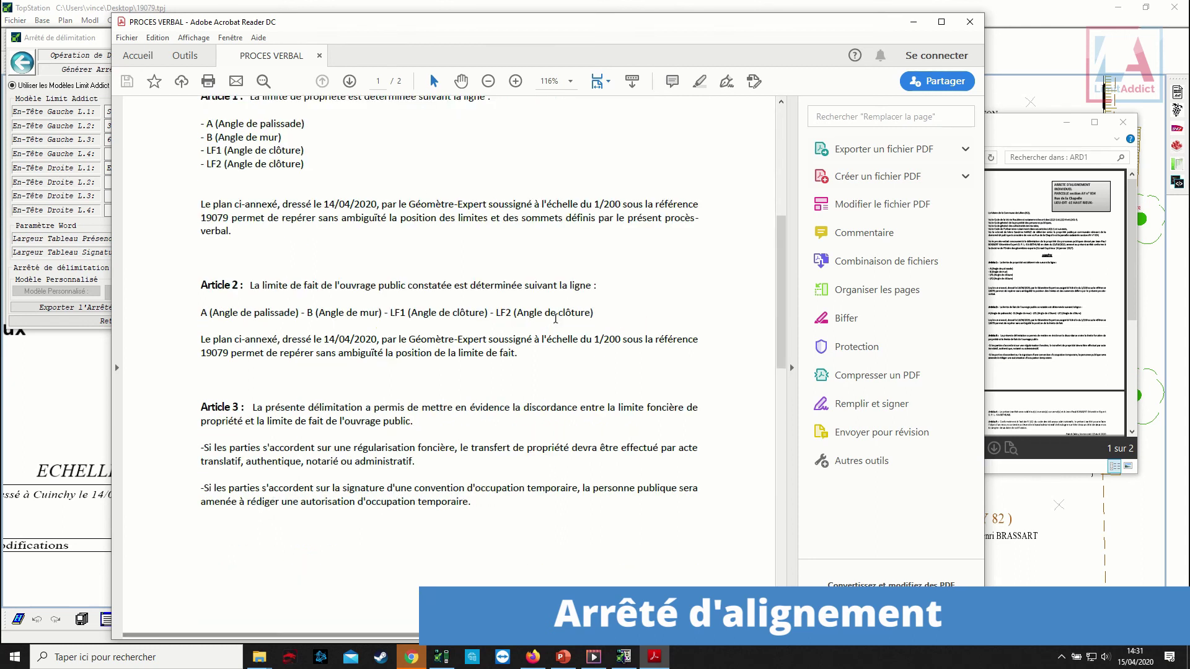
pyautogui.scroll(-5, 555, 319)
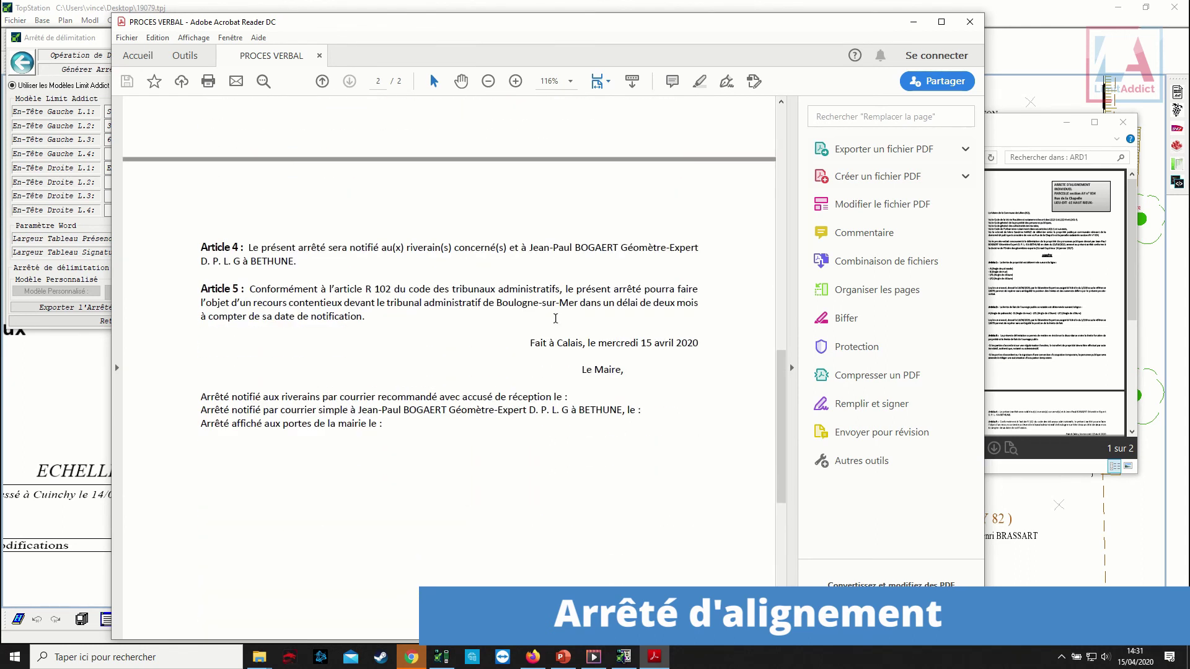
pyautogui.scroll(3, 555, 319)
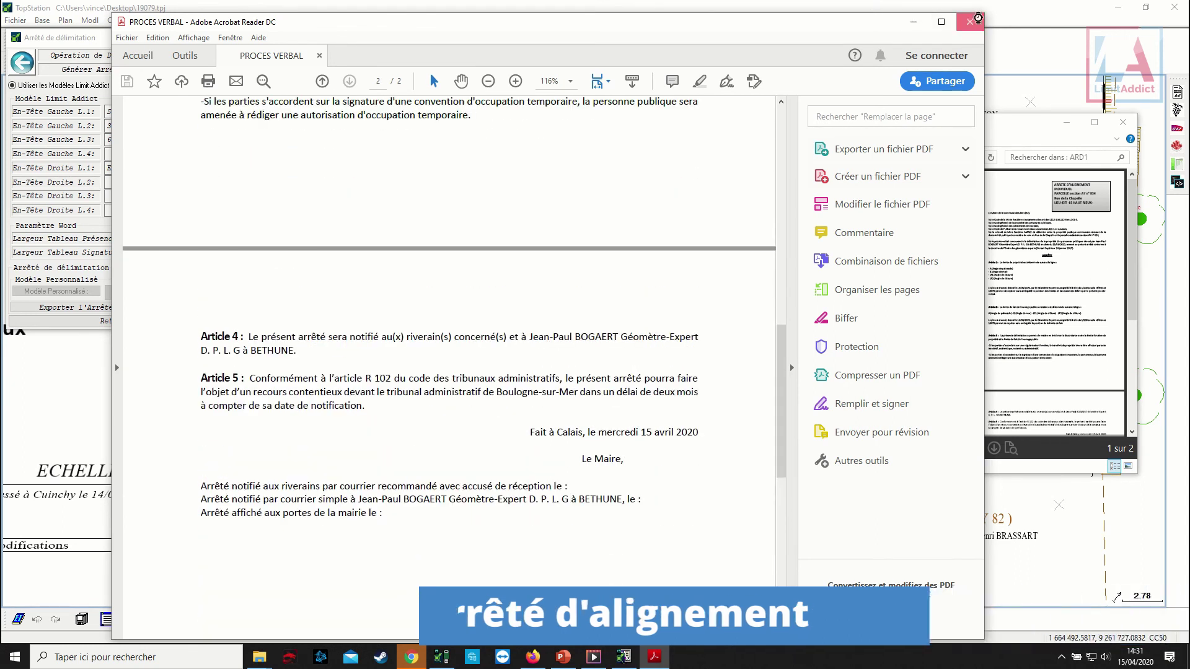
pyautogui.click(970, 21)
pyautogui.click(1123, 124)
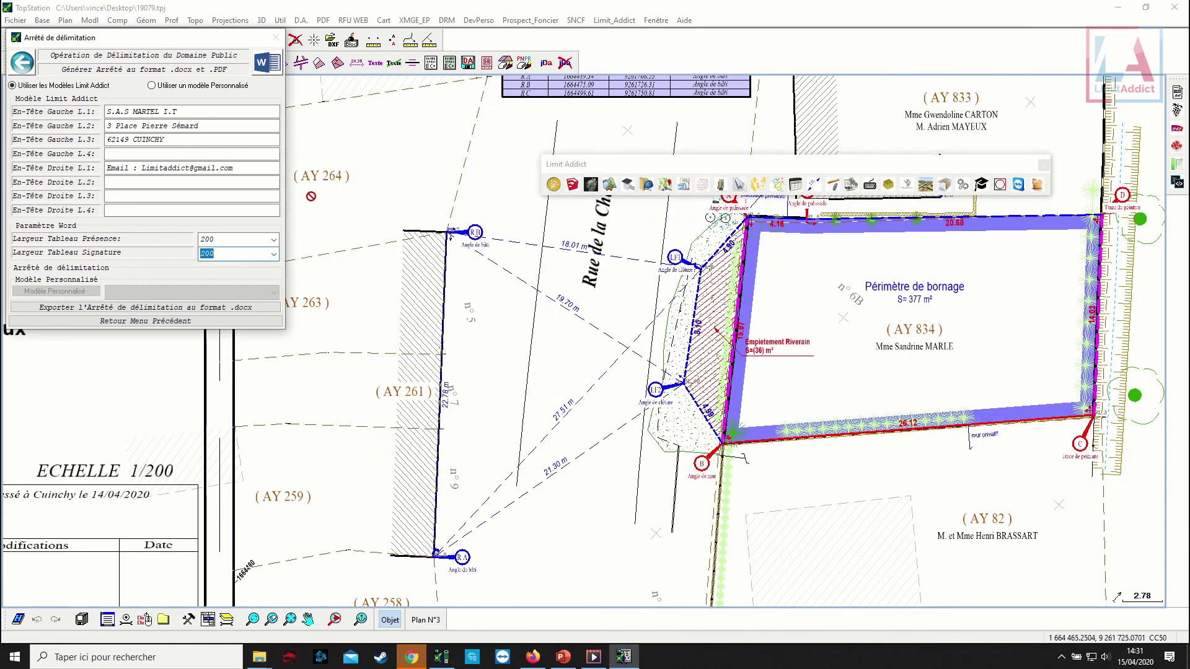
# Return to the administrative documents module and open the convocation letters for Procès Verbal de Délimitation Domaine Public N° 1 - LAPVDP.1.
pyautogui.click(201, 322)
pyautogui.click(483, 346)
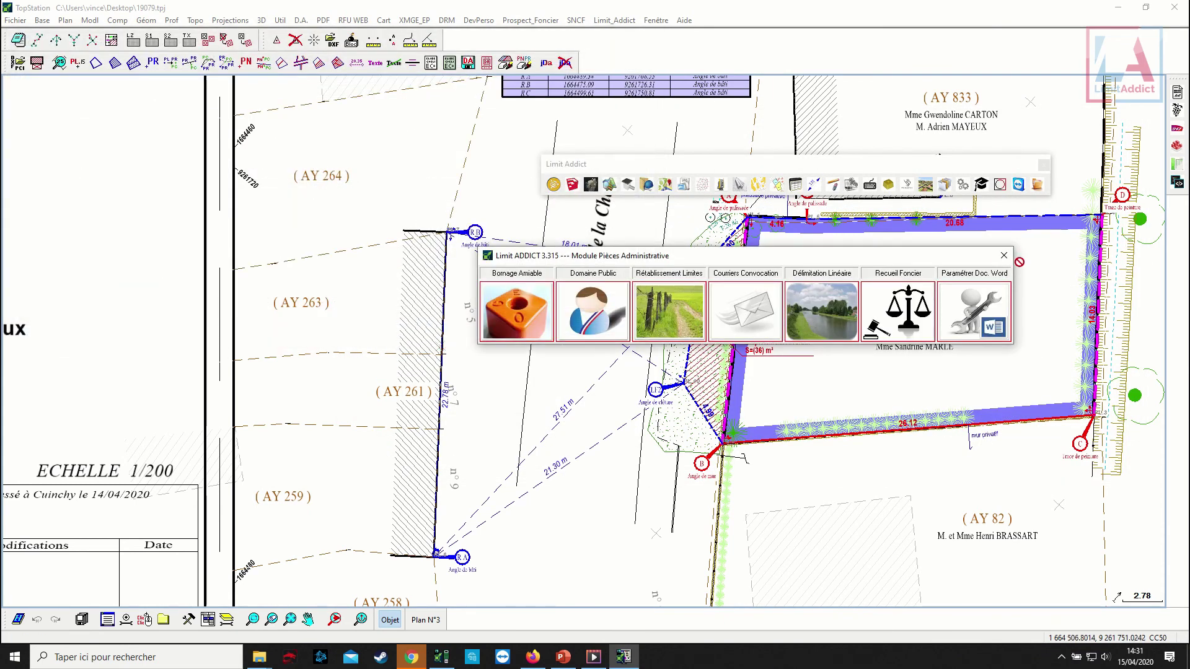
pyautogui.moveTo(934, 264); pyautogui.dragTo(711, 286)
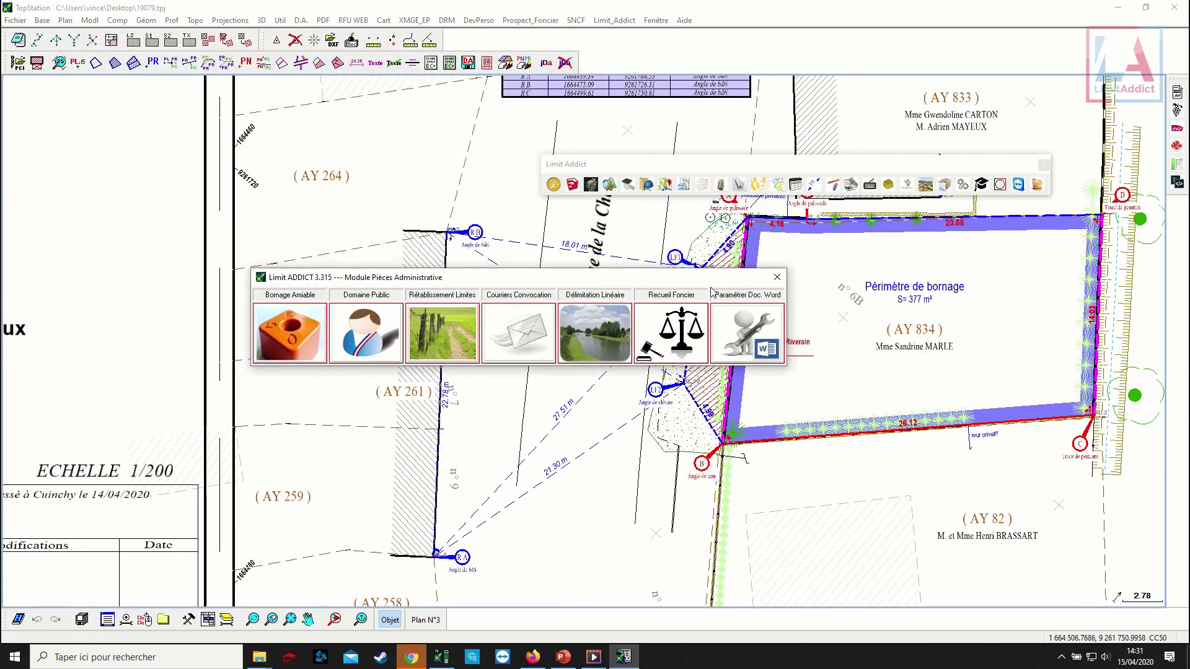
pyautogui.click(531, 327)
pyautogui.click(562, 346)
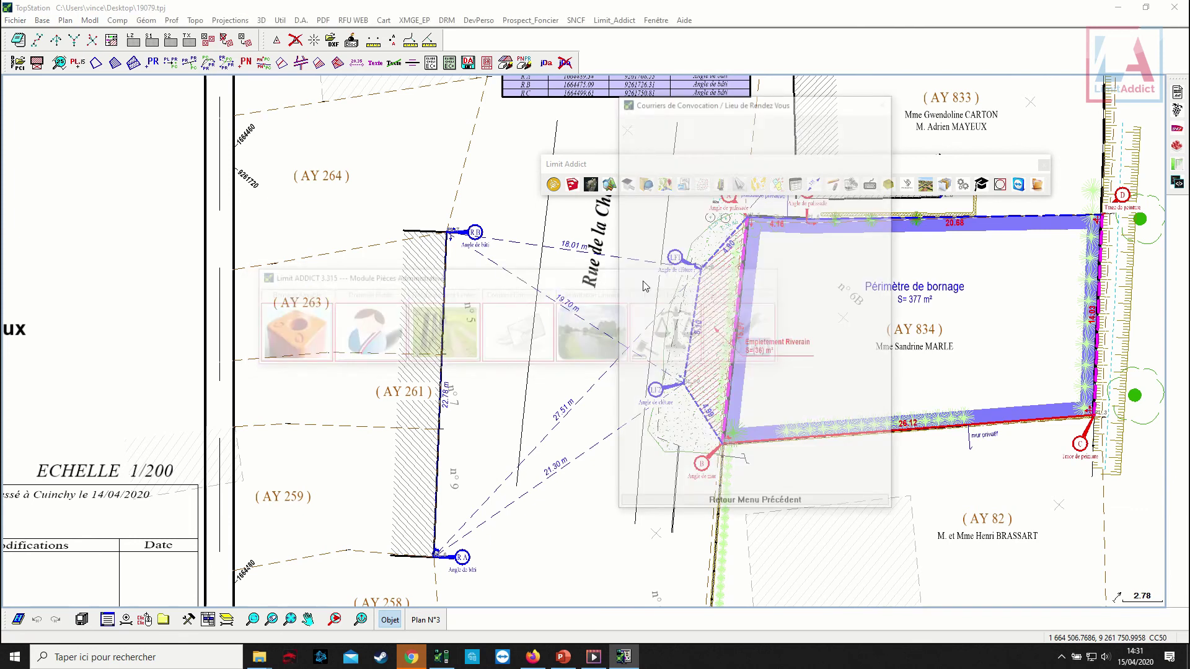
pyautogui.click(793, 121)
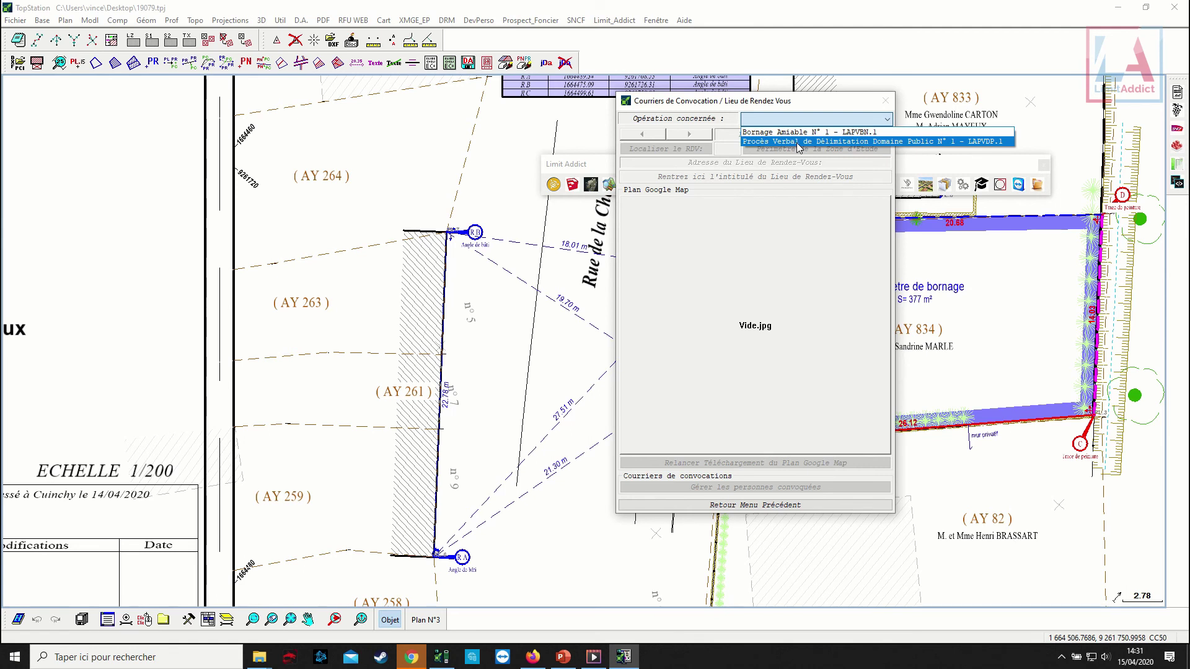
pyautogui.click(797, 142)
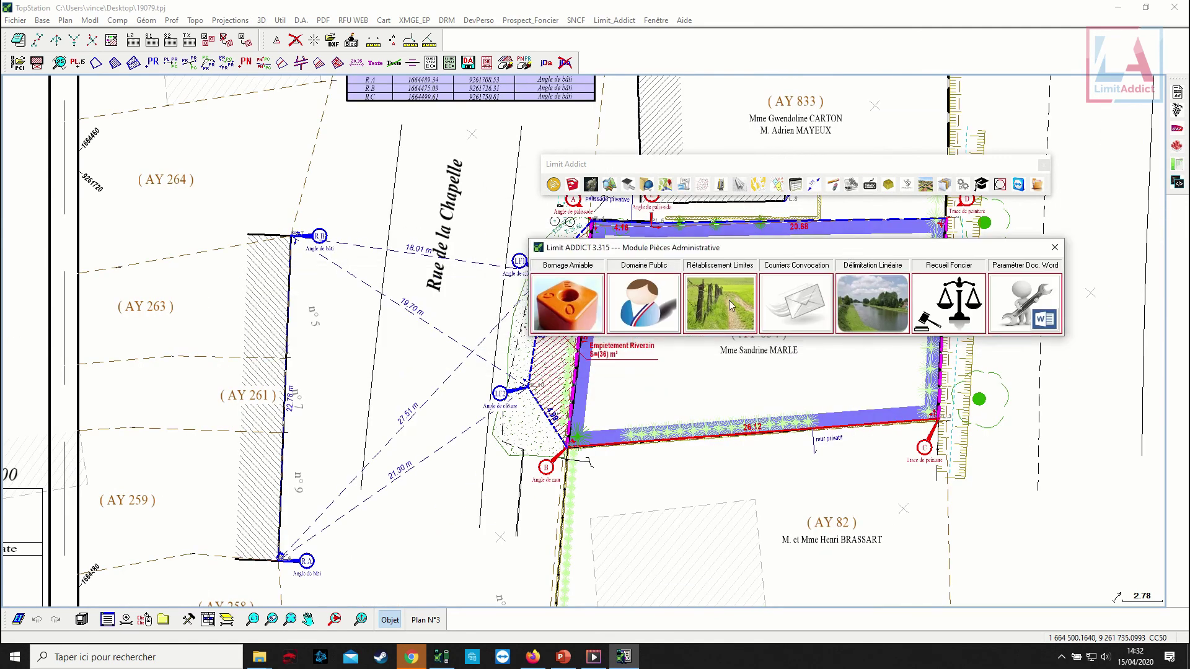
# Start a Procès-Verbal de Rétablissement de Limites with boundary vertices C and D of parcel AY 834.
pyautogui.click(729, 300)
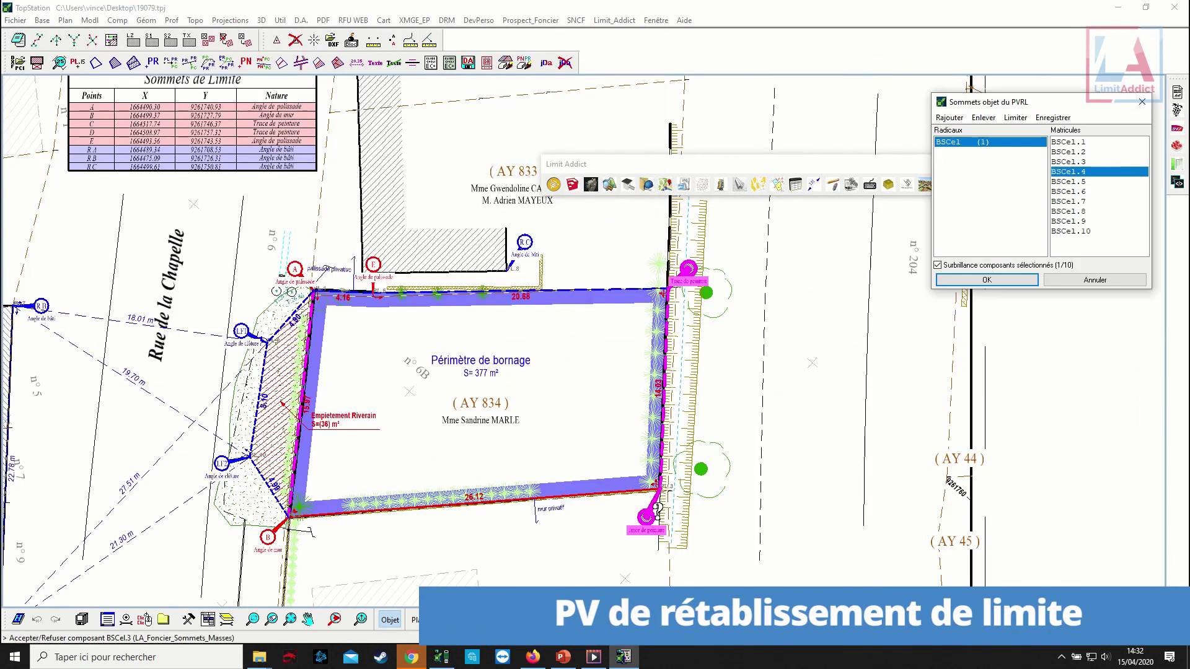
pyautogui.click(658, 512)
pyautogui.click(938, 283)
# Fill in the office details: Suivi Par VH, Vérifié Par TM, Date Levé Préalable 10/03/2020 and Heure 14:00:00.
pyautogui.click(188, 113)
pyautogui.click(171, 137)
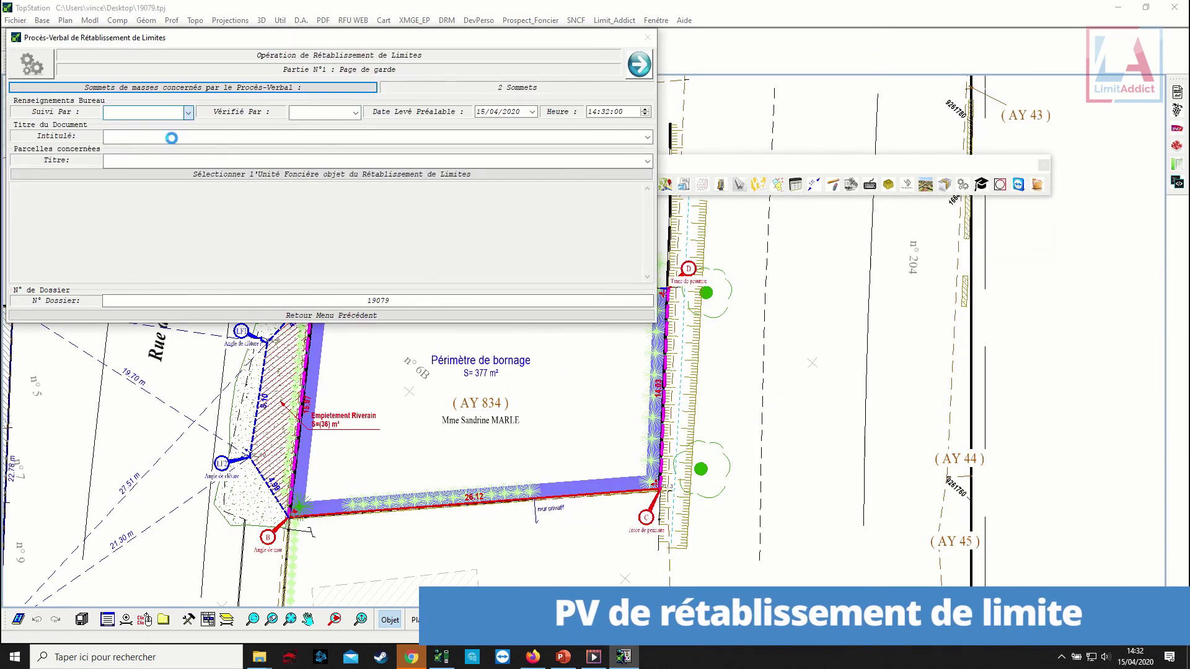
pyautogui.click(356, 113)
pyautogui.click(352, 132)
pyautogui.click(532, 112)
pyautogui.click(482, 129)
pyautogui.click(502, 171)
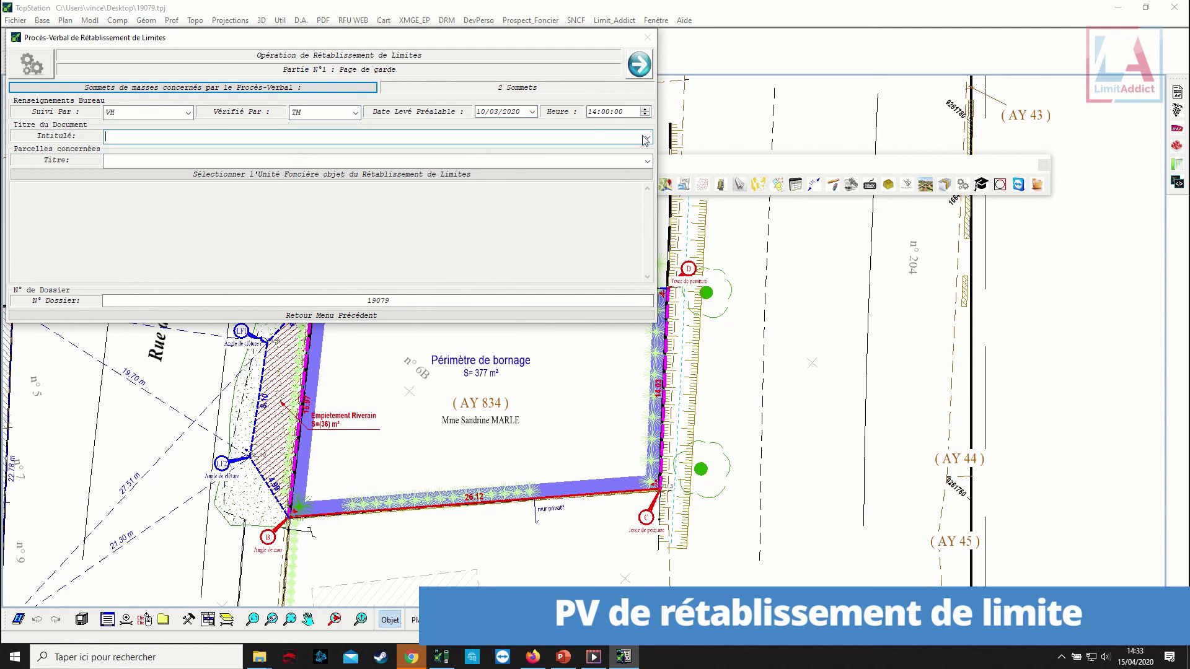
# Title the document Rétablissement de Limites and designate parcel AY 834 under the heading Concernant la propriété sise.
pyautogui.click(646, 138)
pyautogui.click(607, 156)
pyautogui.click(647, 161)
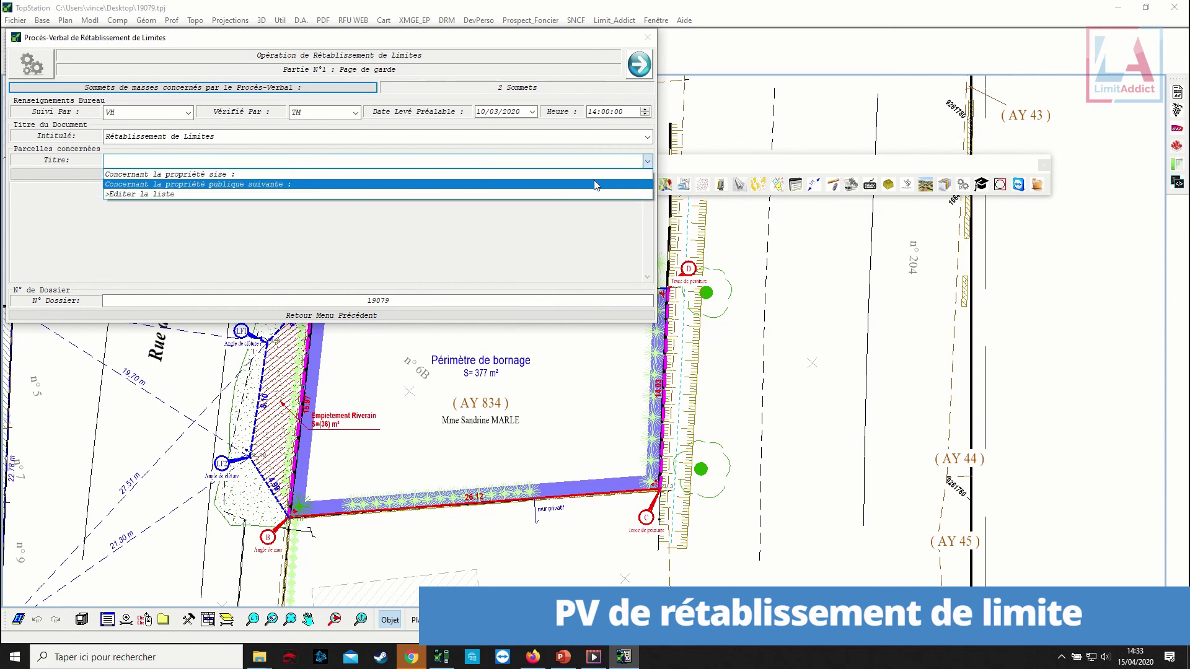
pyautogui.click(594, 174)
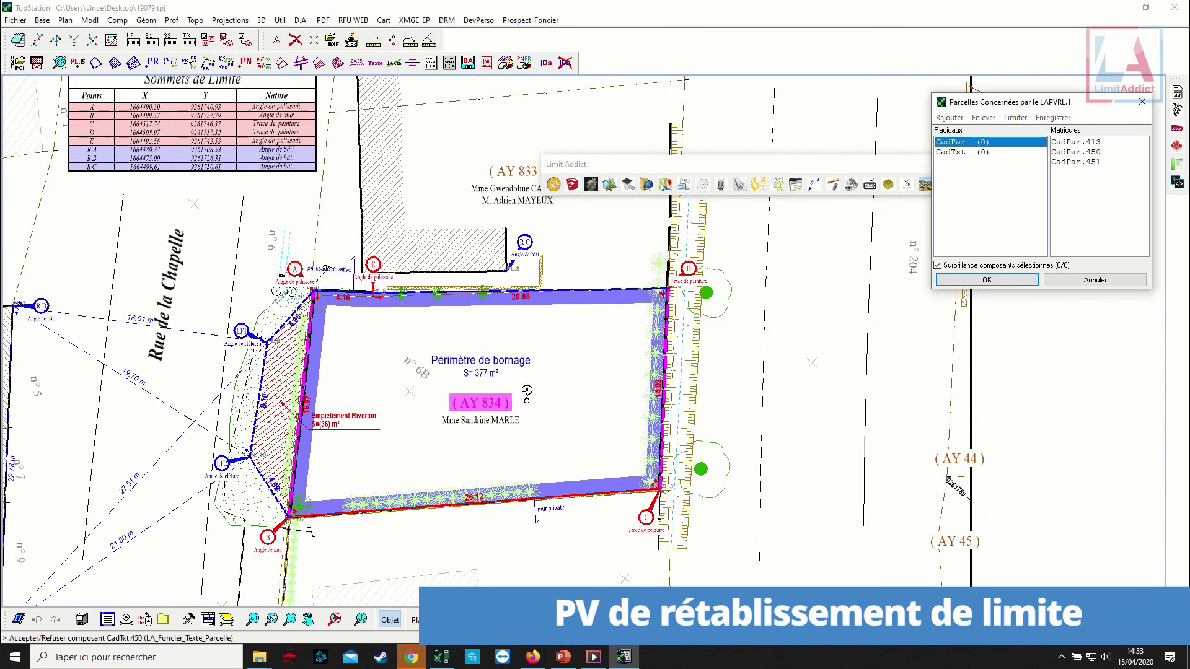
pyautogui.click(527, 394)
pyautogui.click(962, 281)
# In Partie N°2, designate the géomètre-expert and set the requérant to Propriétaire(s).
pyautogui.click(638, 65)
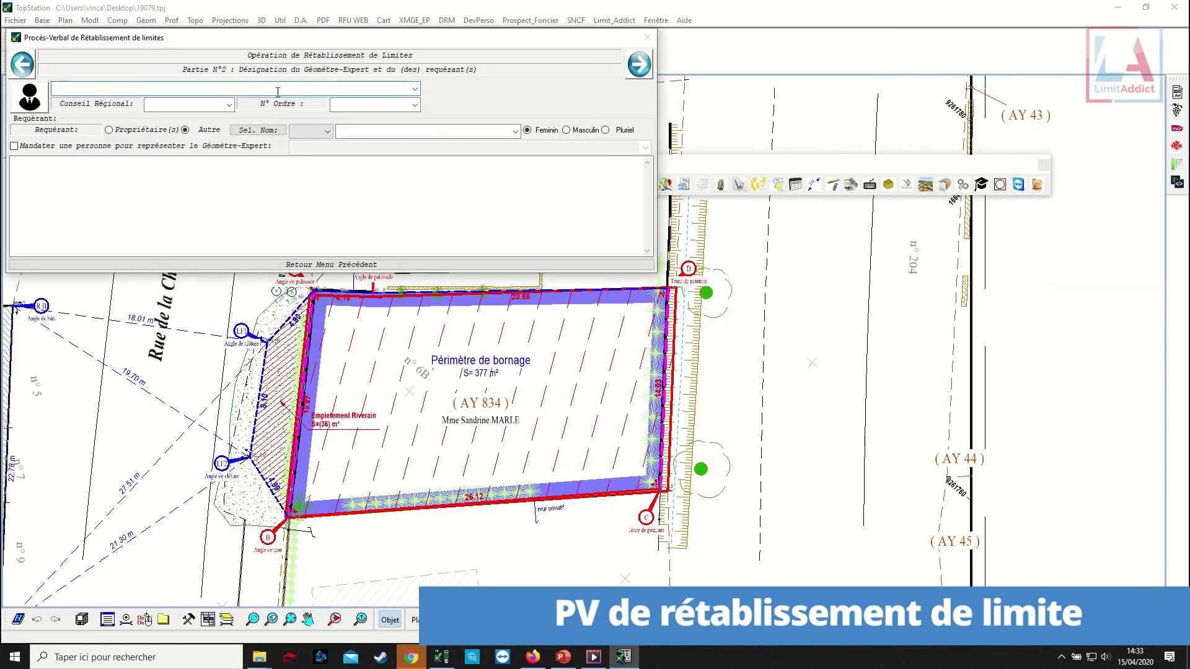
pyautogui.click(278, 92)
pyautogui.click(93, 109)
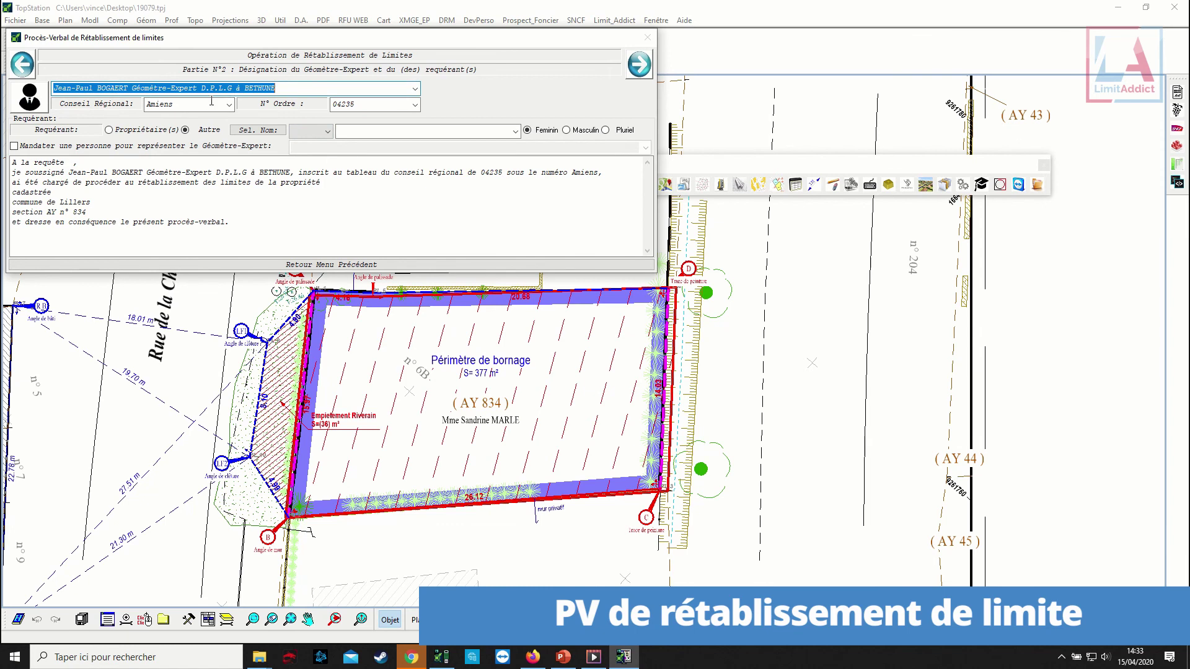
pyautogui.click(156, 132)
# Fill in the list of demandeurs for Article I Désignation des parties.
pyautogui.click(639, 65)
pyautogui.click(367, 120)
pyautogui.click(374, 137)
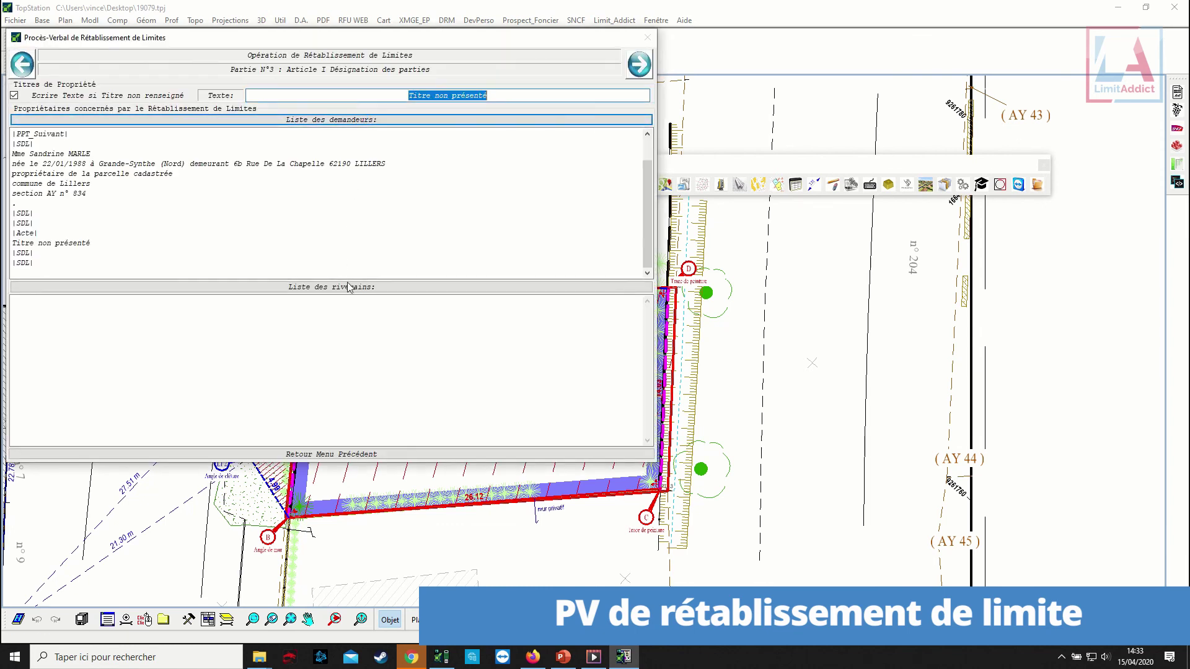
pyautogui.click(349, 287)
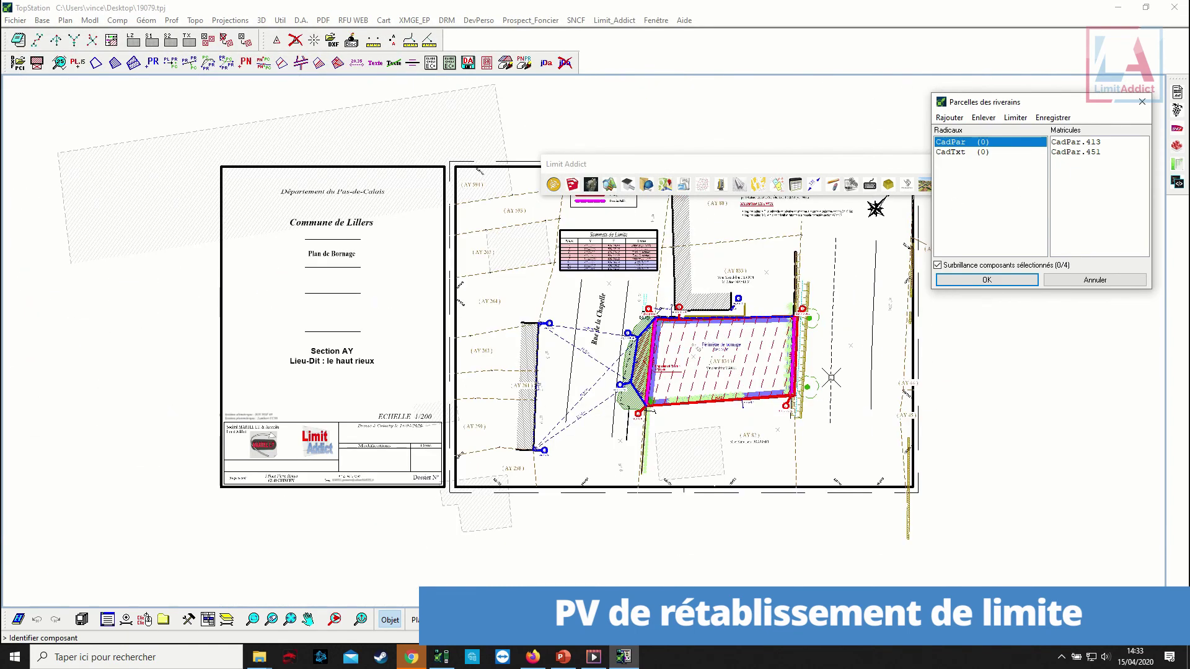
pyautogui.scroll(-2, 841, 317)
pyautogui.moveTo(840, 317); pyautogui.dragTo(719, 333, button='middle')
pyautogui.scroll(2, 722, 332)
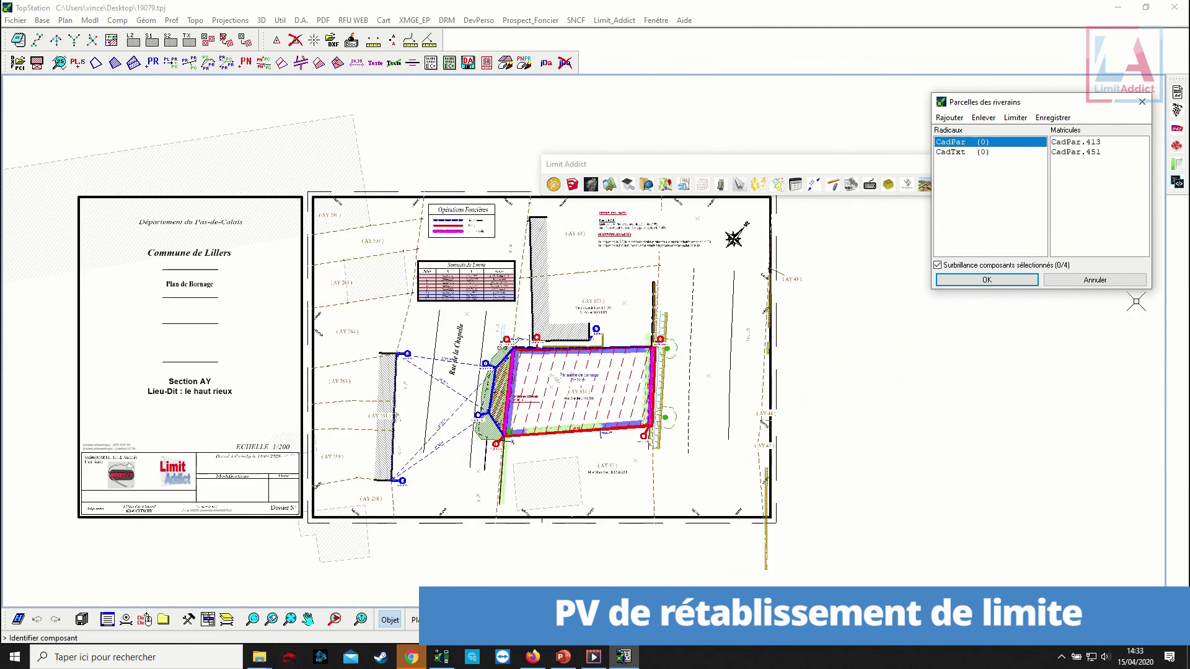
pyautogui.click(997, 280)
pyautogui.rightClick(758, 393)
pyautogui.click(779, 411)
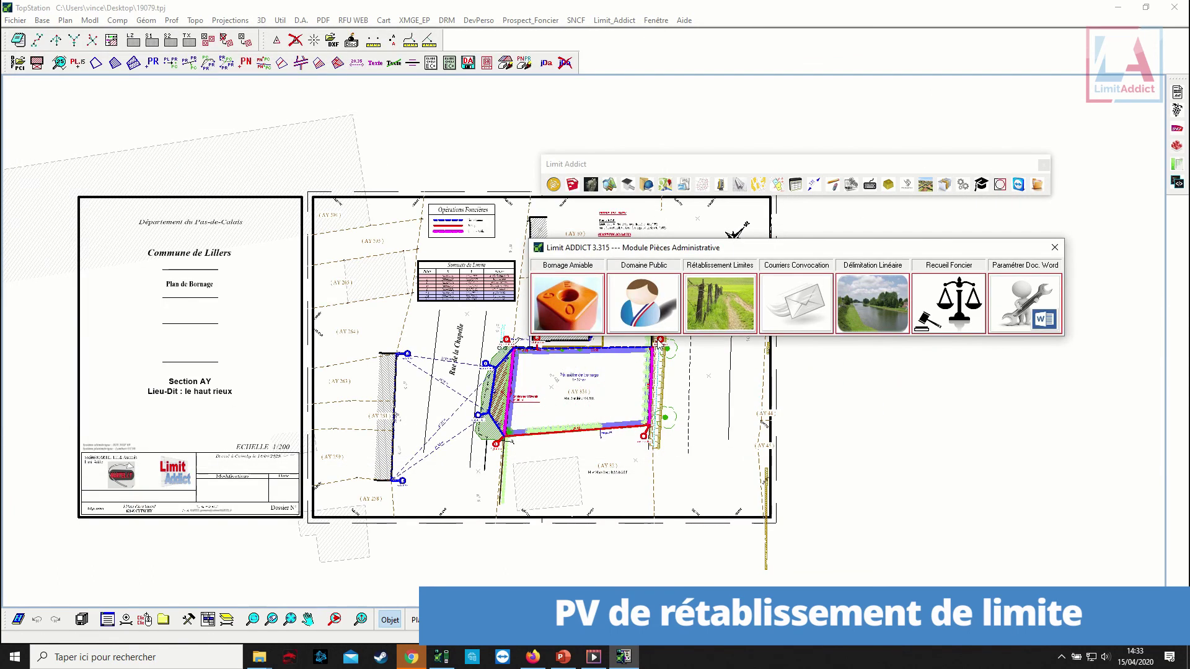
# Reopen the Procès-Verbal de Rétablissement de Limites and change its boundary vertices to A, D and E.
pyautogui.click(721, 315)
pyautogui.click(744, 317)
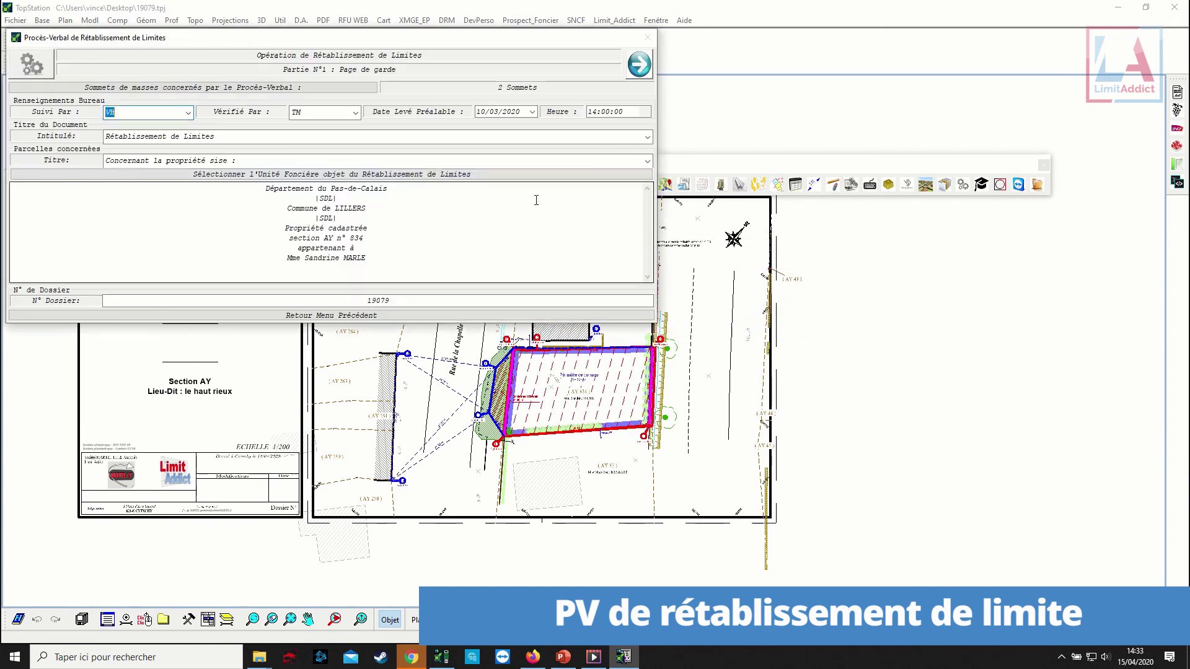
pyautogui.click(212, 90)
pyautogui.click(230, 108)
pyautogui.click(507, 341)
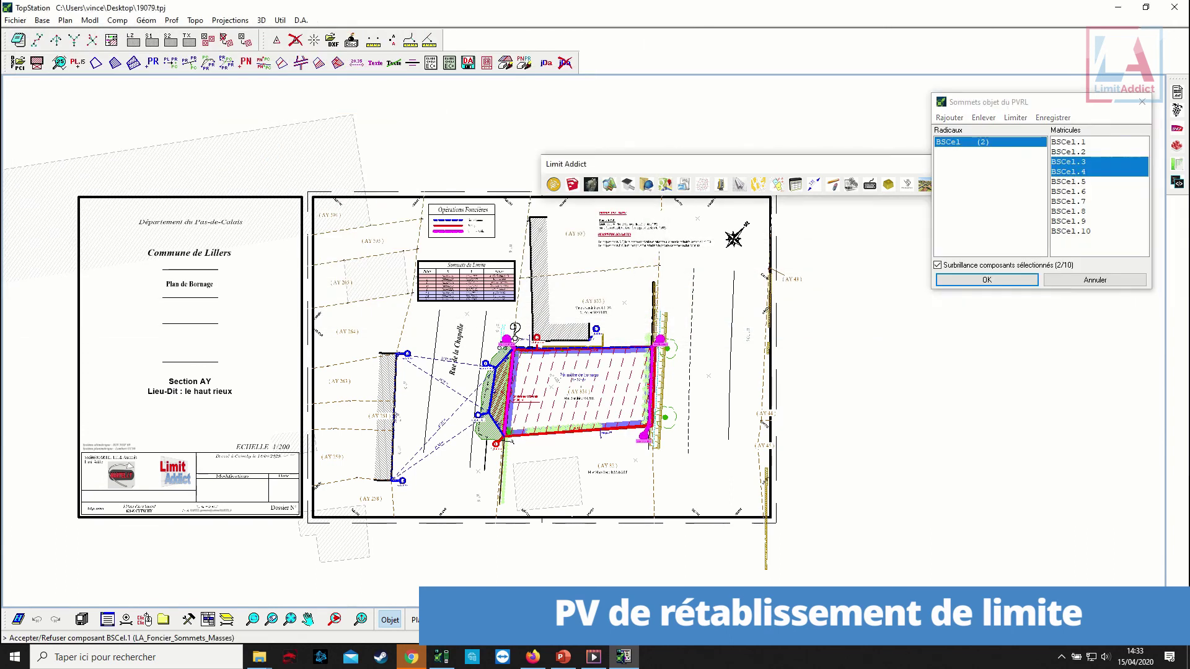
pyautogui.click(540, 341)
pyautogui.scroll(2, 576, 349)
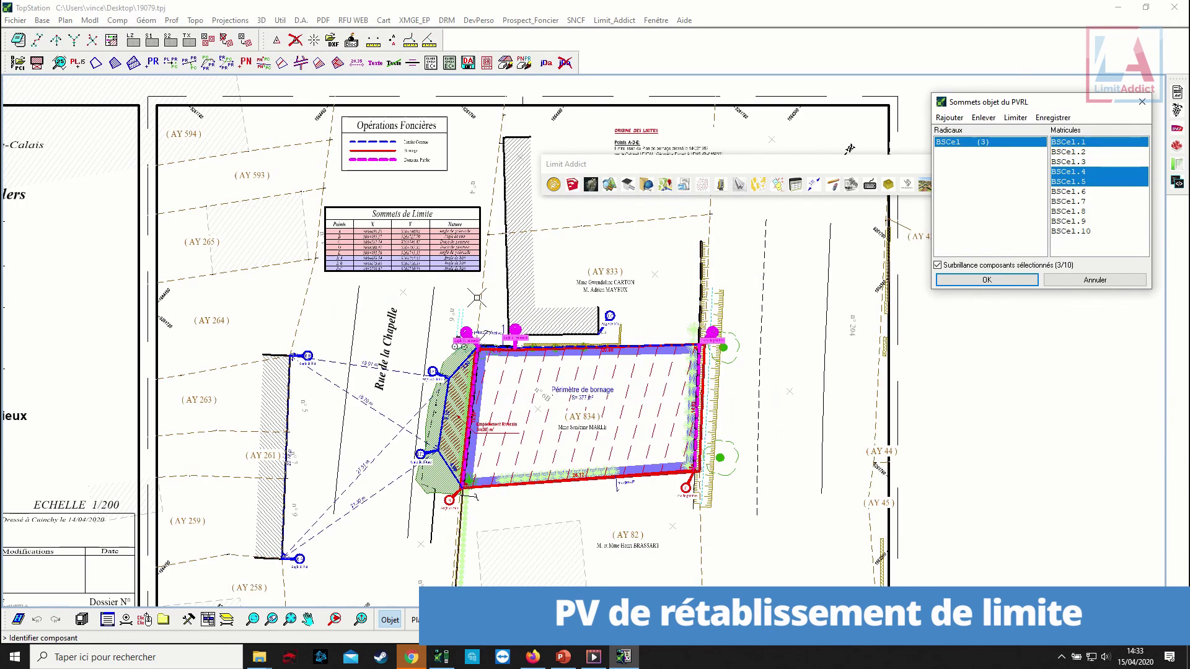
pyautogui.click(984, 279)
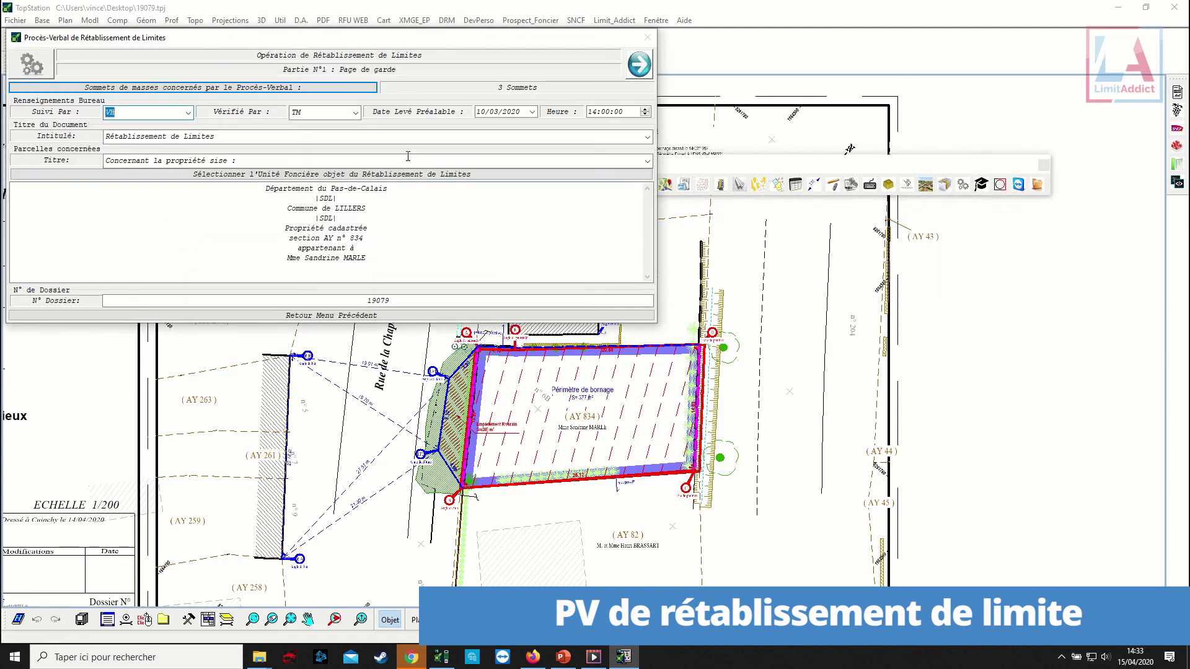
# Reconfirm AY 834 as the unité foncière and select AY 833 as the riverain parcel in Article I.
pyautogui.click(303, 175)
pyautogui.click(967, 280)
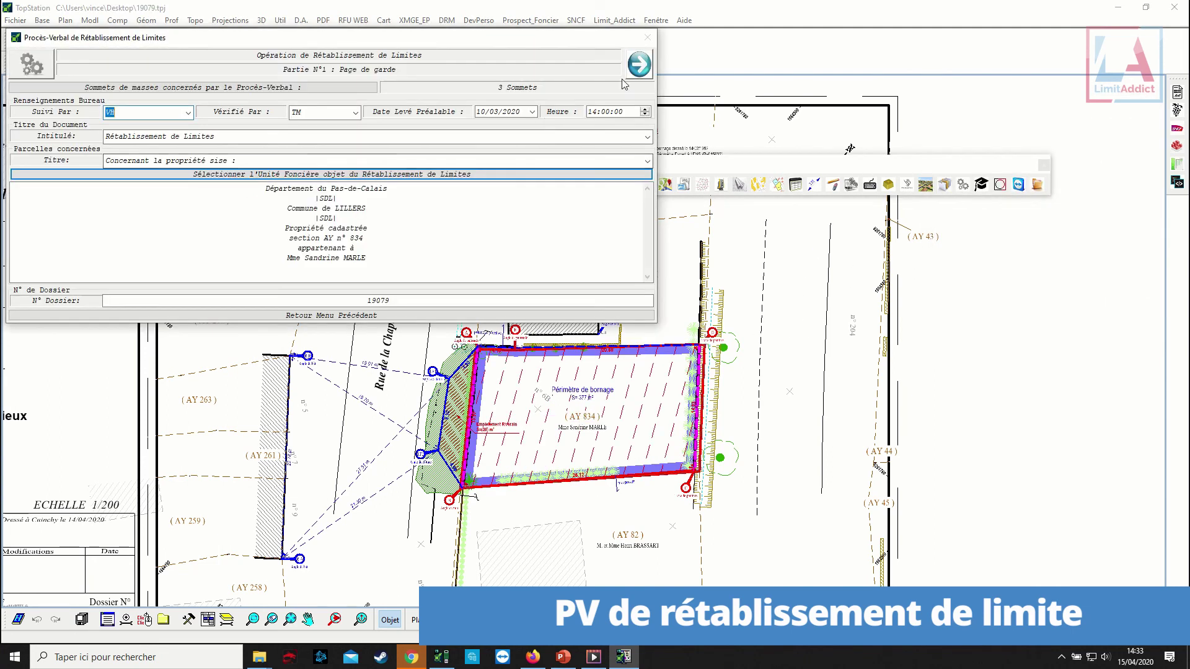
pyautogui.click(635, 69)
pyautogui.click(639, 63)
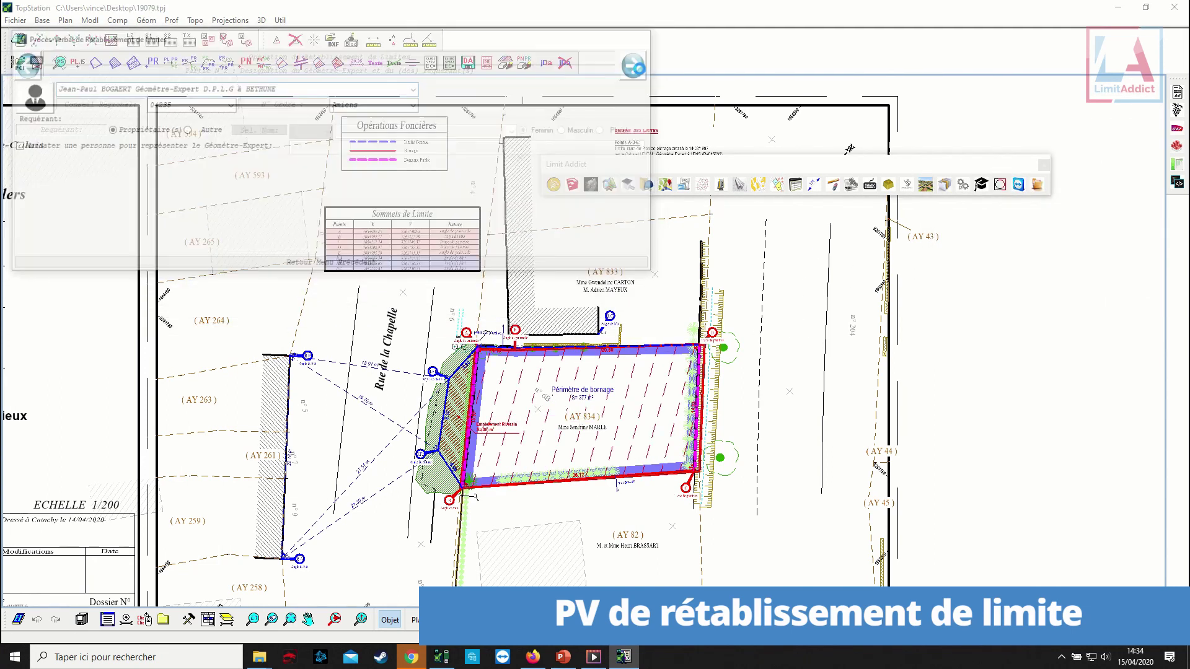
pyautogui.click(391, 306)
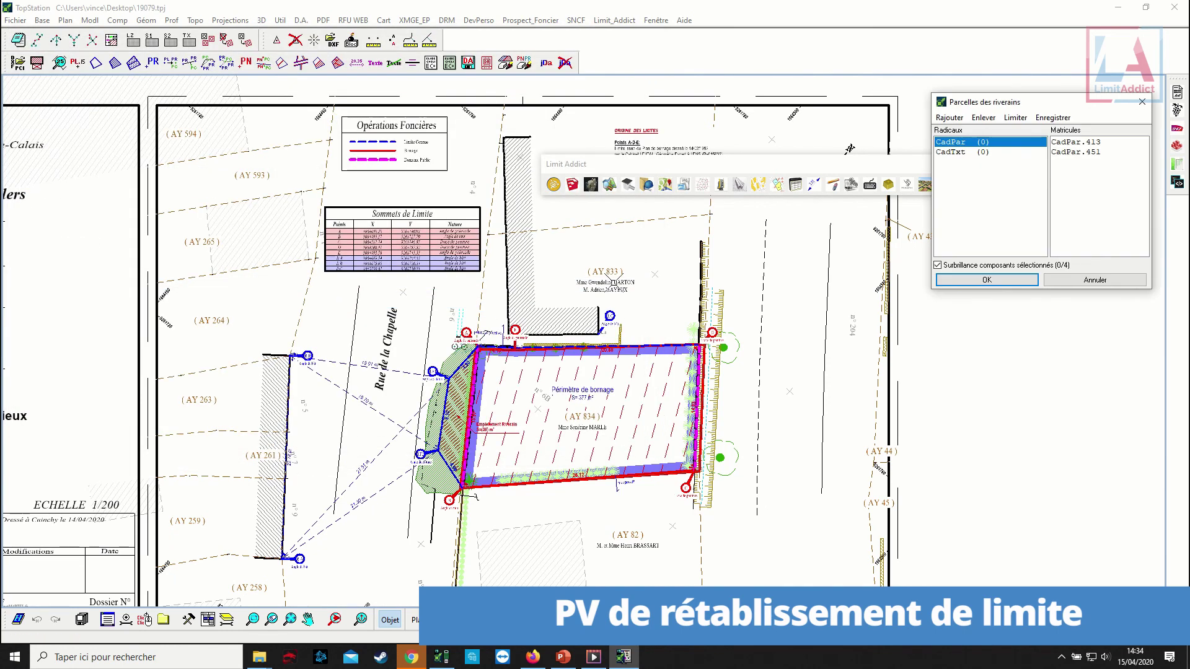
pyautogui.click(984, 280)
# Fill in Article II with the parcels of the demandeurs and the riverains, based on the archived Plan de bornage.
pyautogui.click(640, 66)
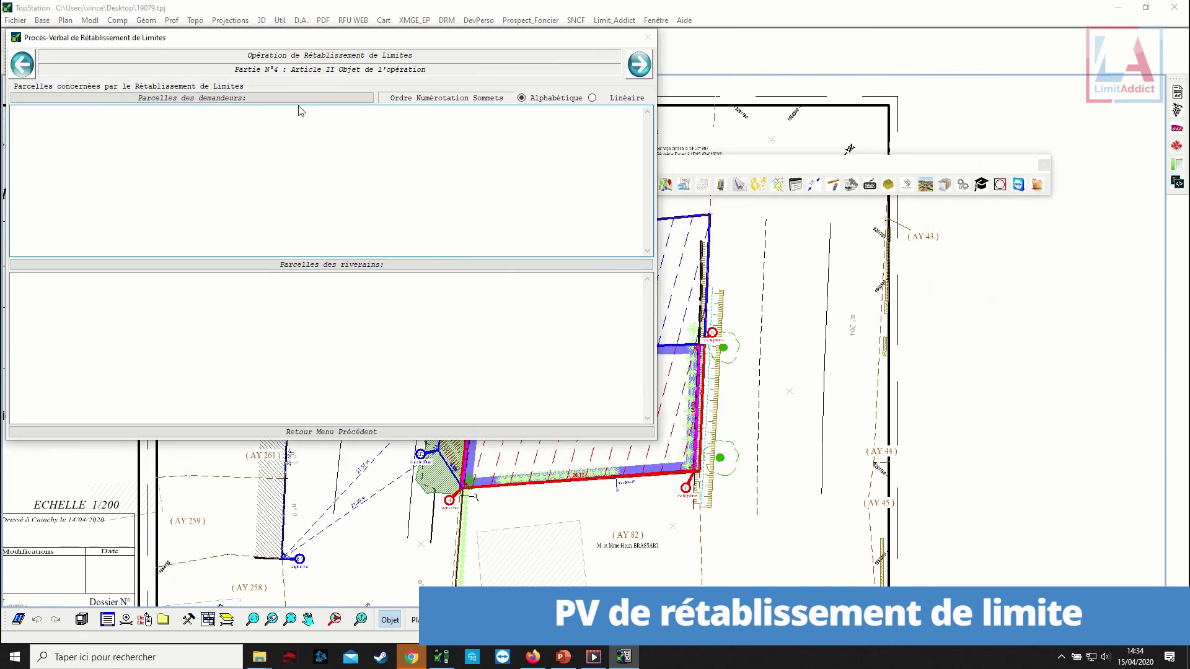
pyautogui.click(996, 172)
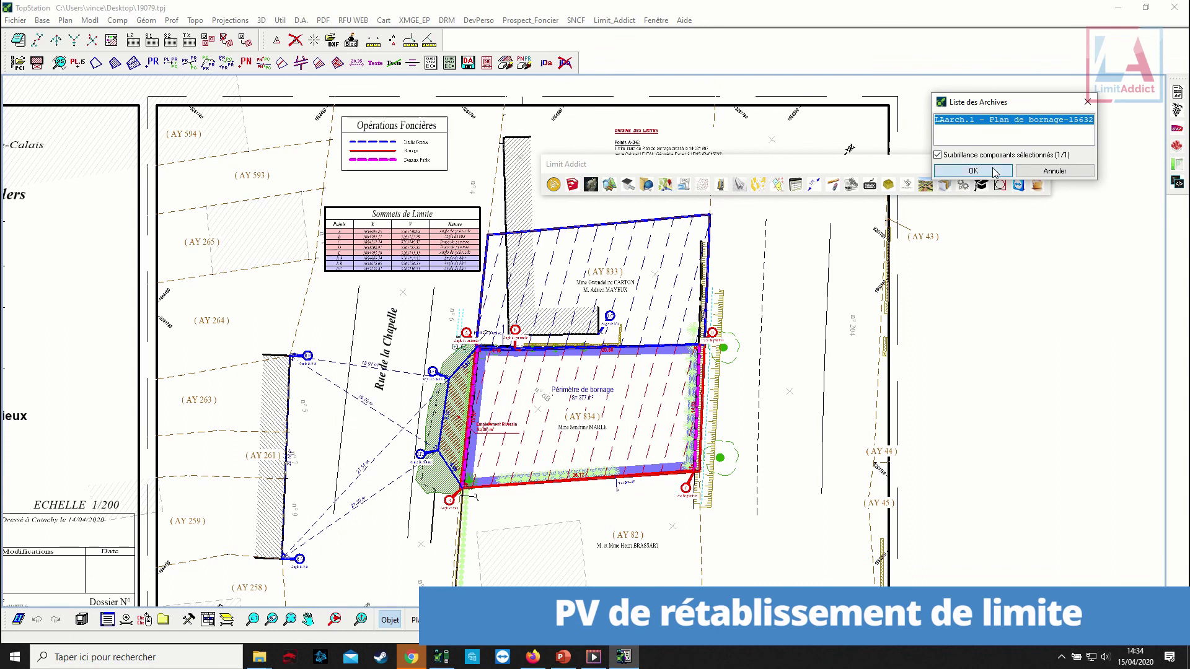
pyautogui.click(345, 265)
pyautogui.click(640, 64)
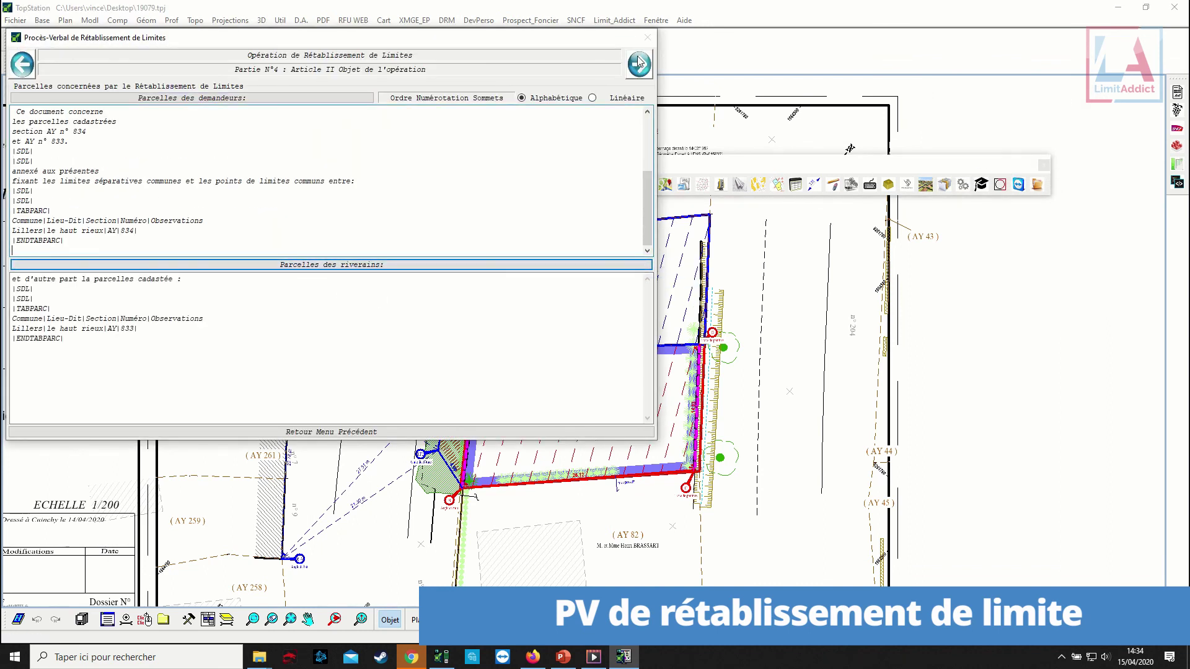
# In Article III, set the rendez-vous to 07/05/2020 at 16:00 and the mode de convocation to par lettre simple.
pyautogui.click(277, 88)
pyautogui.click(283, 103)
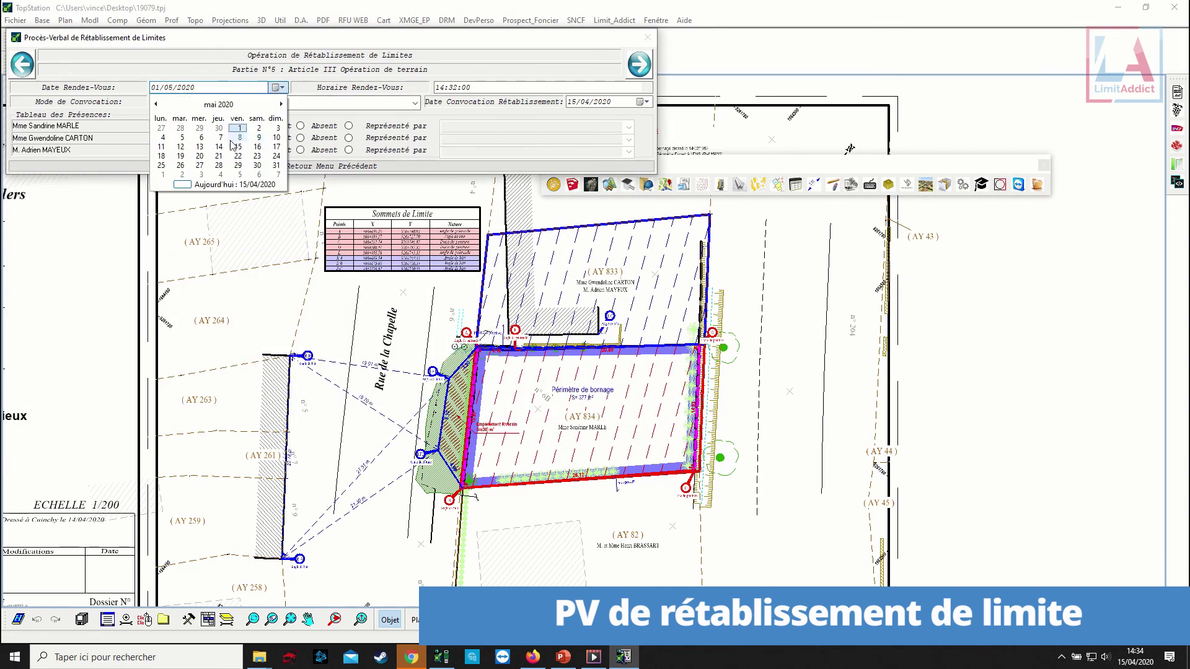
pyautogui.click(222, 136)
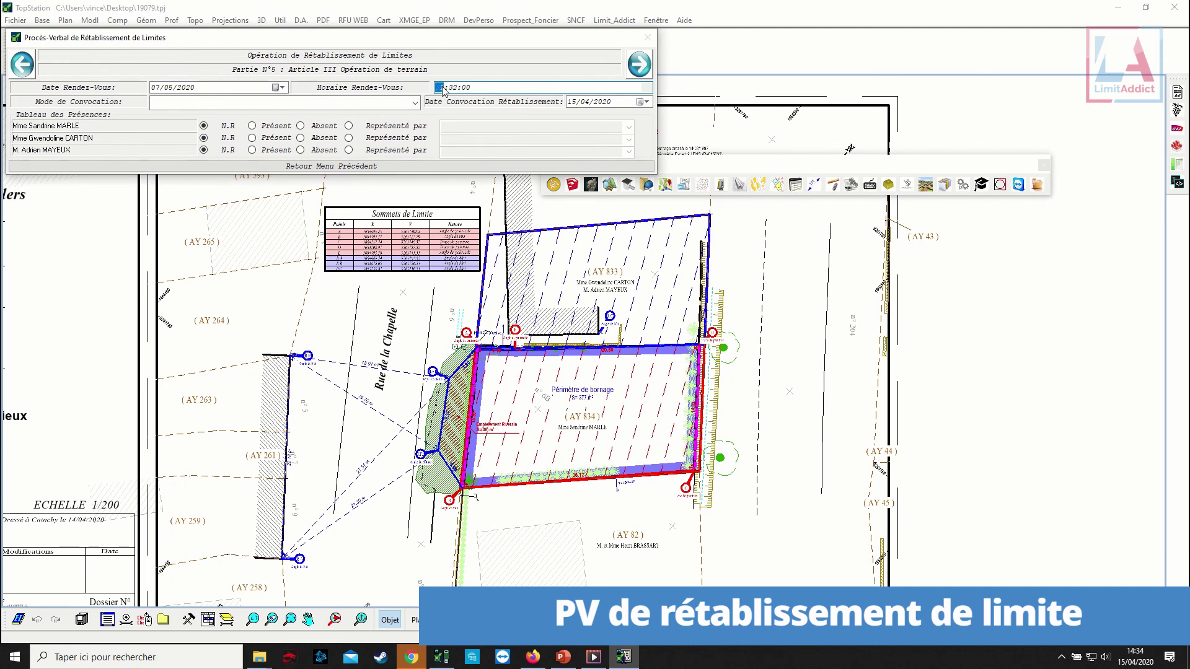
pyautogui.click(414, 103)
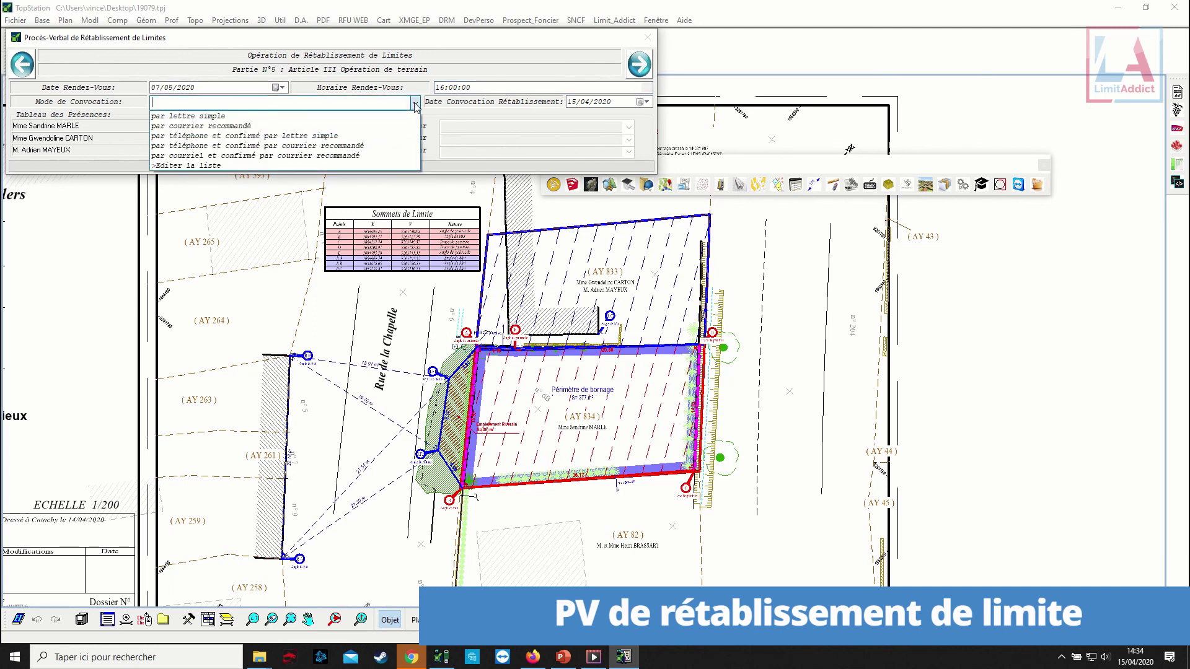
pyautogui.click(186, 114)
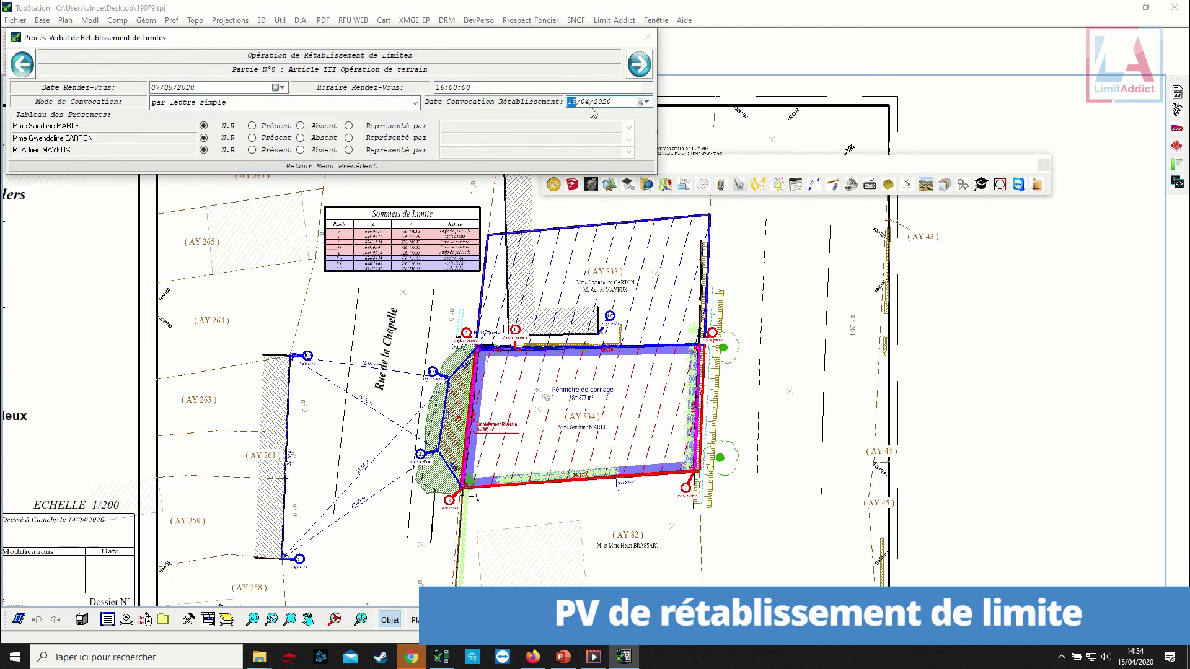
pyautogui.click(641, 64)
# Fill in the analysed documents of Article IV by extracting the Plan de bornage from the database's archive list.
pyautogui.click(341, 99)
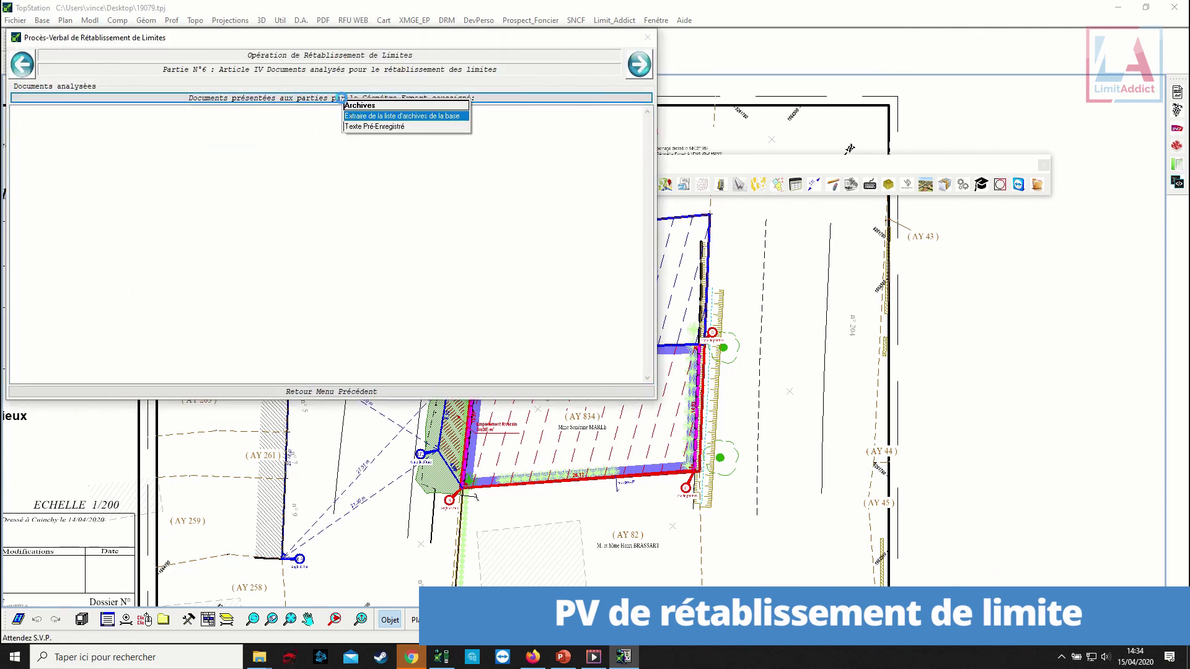
pyautogui.click(350, 116)
pyautogui.click(973, 171)
pyautogui.click(641, 65)
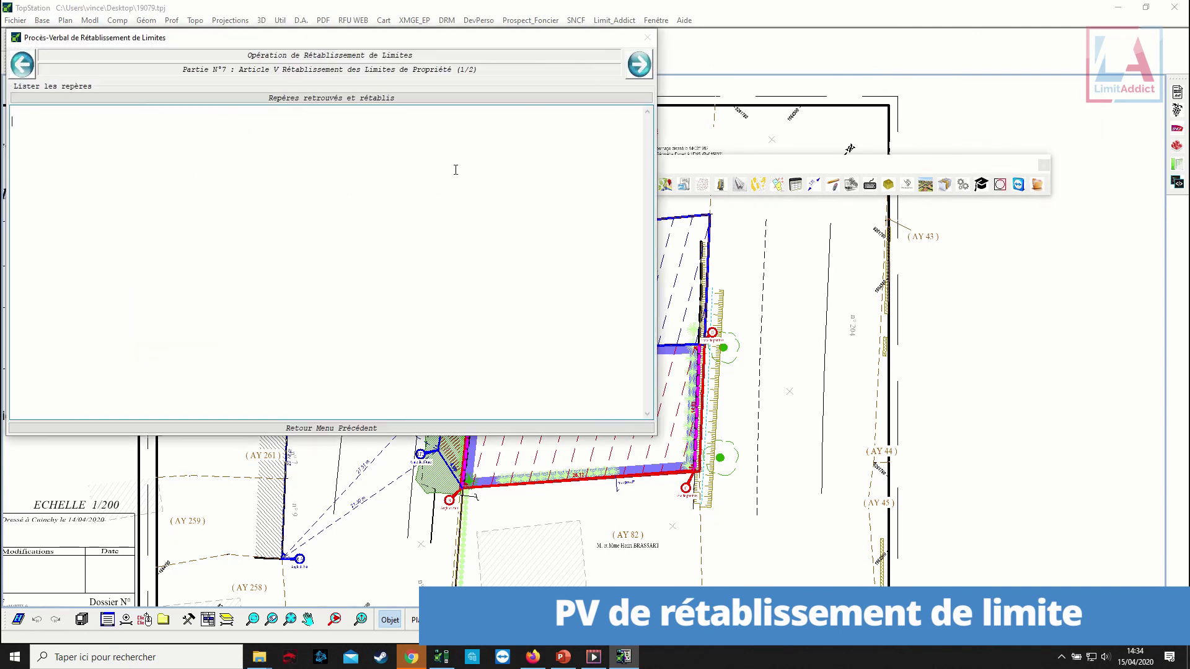
# In Article V (1/2), list vertices A, E and D as both the repères anciens and the repères nouveaux.
pyautogui.click(347, 101)
pyautogui.scroll(4, 505, 322)
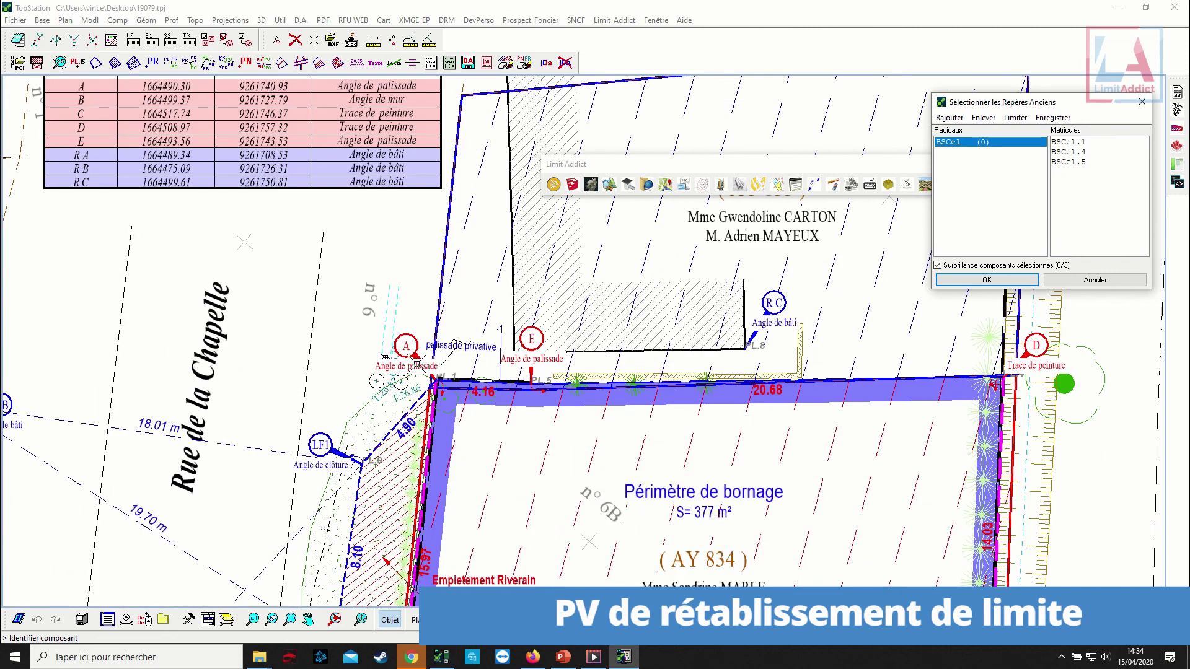
pyautogui.click(385, 357)
pyautogui.click(542, 385)
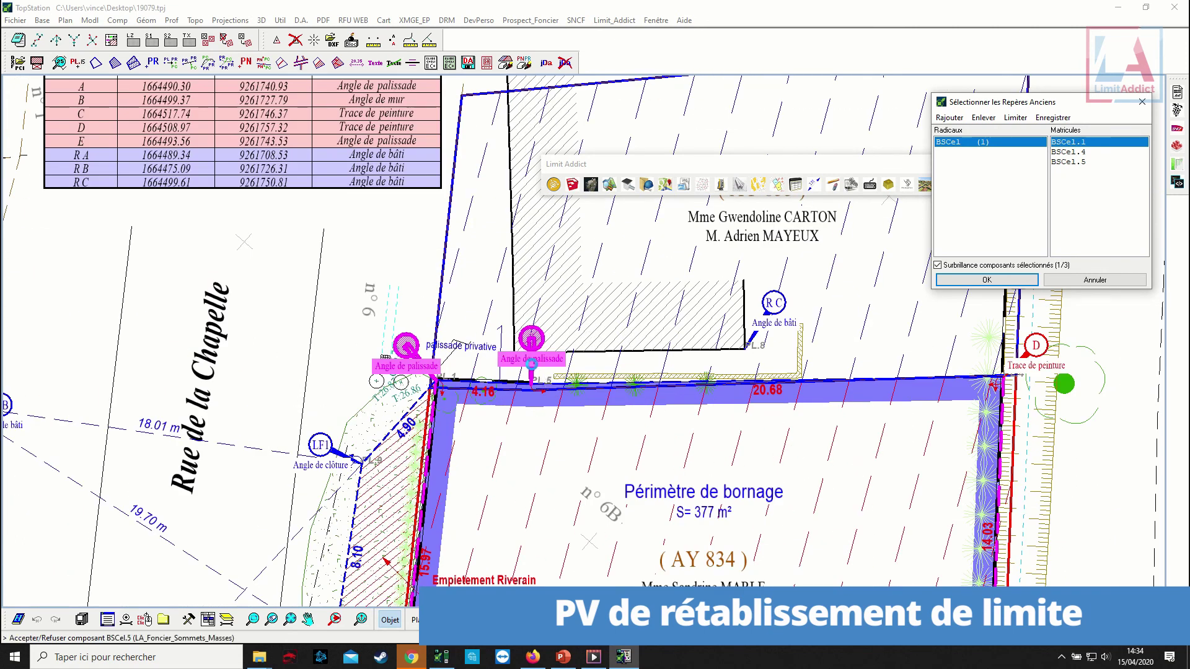
pyautogui.click(1000, 375)
pyautogui.click(1004, 279)
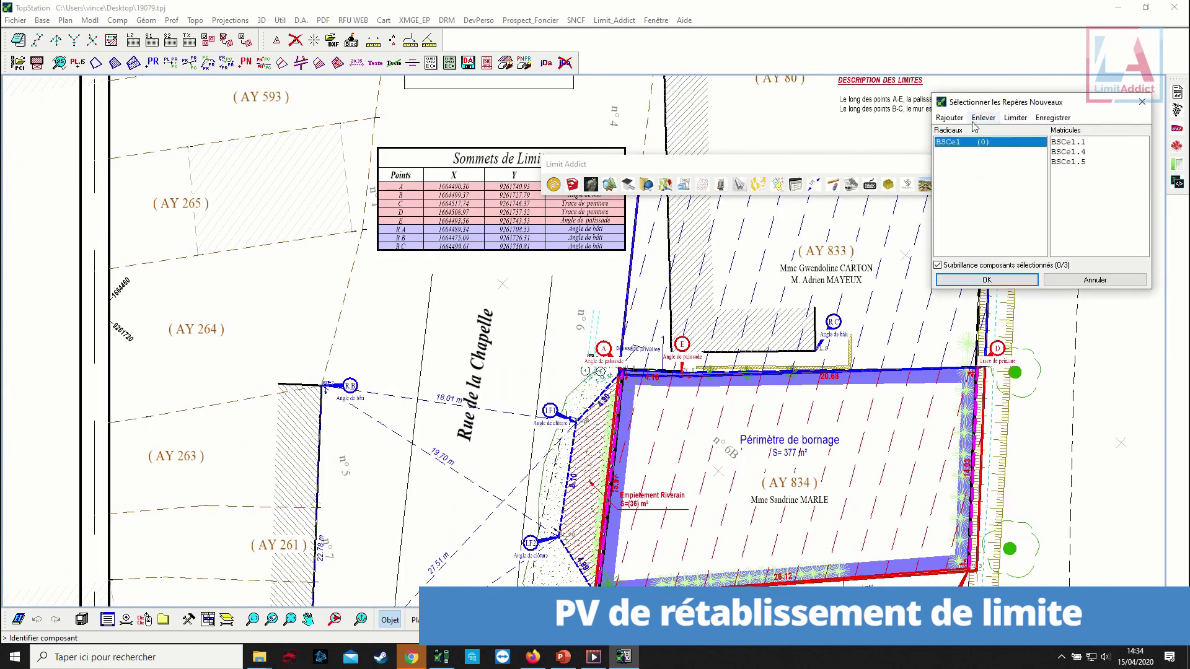
pyautogui.doubleClick(1000, 150)
pyautogui.click(1004, 279)
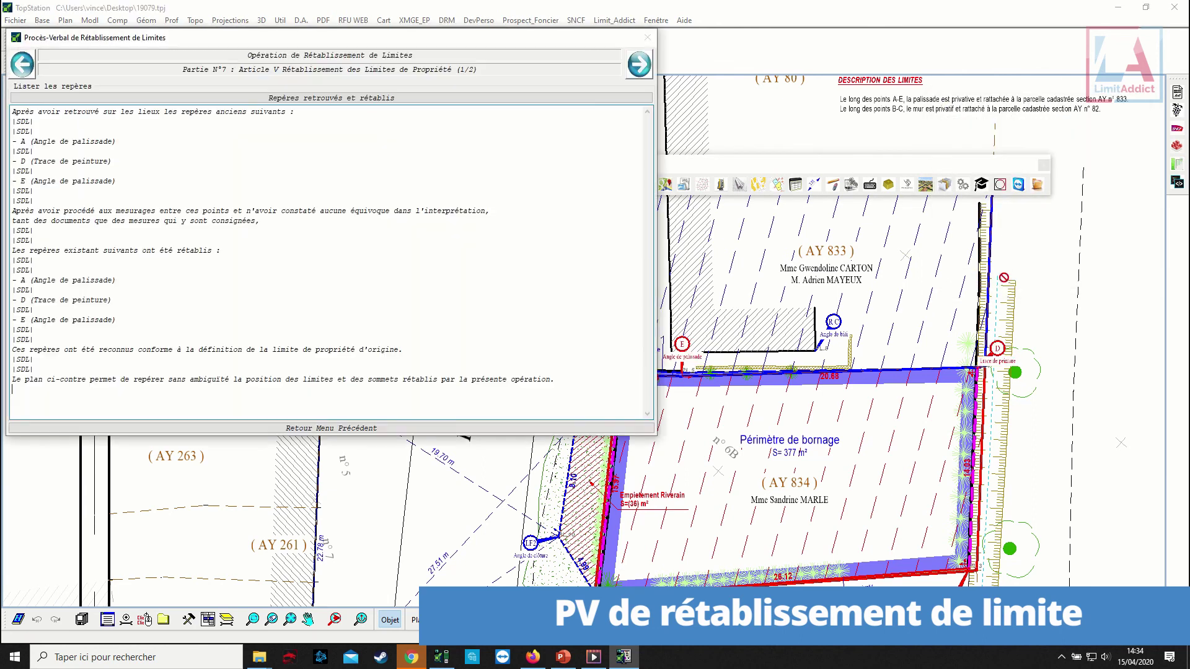
pyautogui.click(632, 65)
# Fill in the mesures complémentaires of Article V (2/2) without selecting any cotes de rétablissement.
pyautogui.click(632, 62)
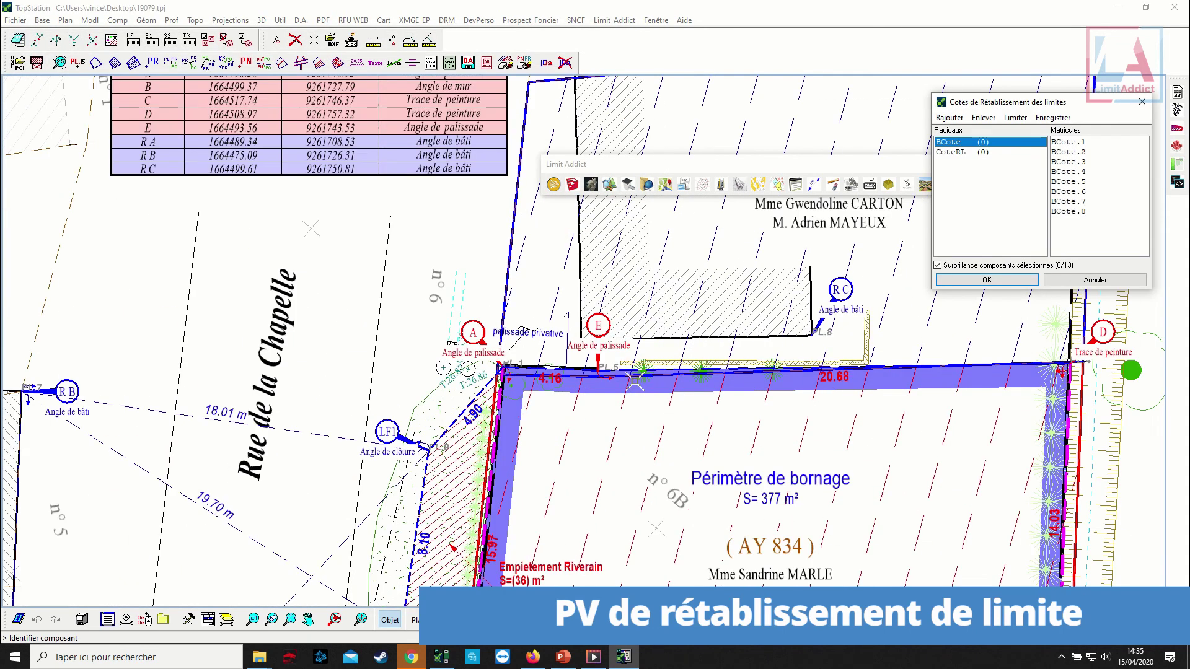
pyautogui.scroll(-2, 635, 379)
pyautogui.scroll(-1, 805, 347)
pyautogui.scroll(3, 813, 348)
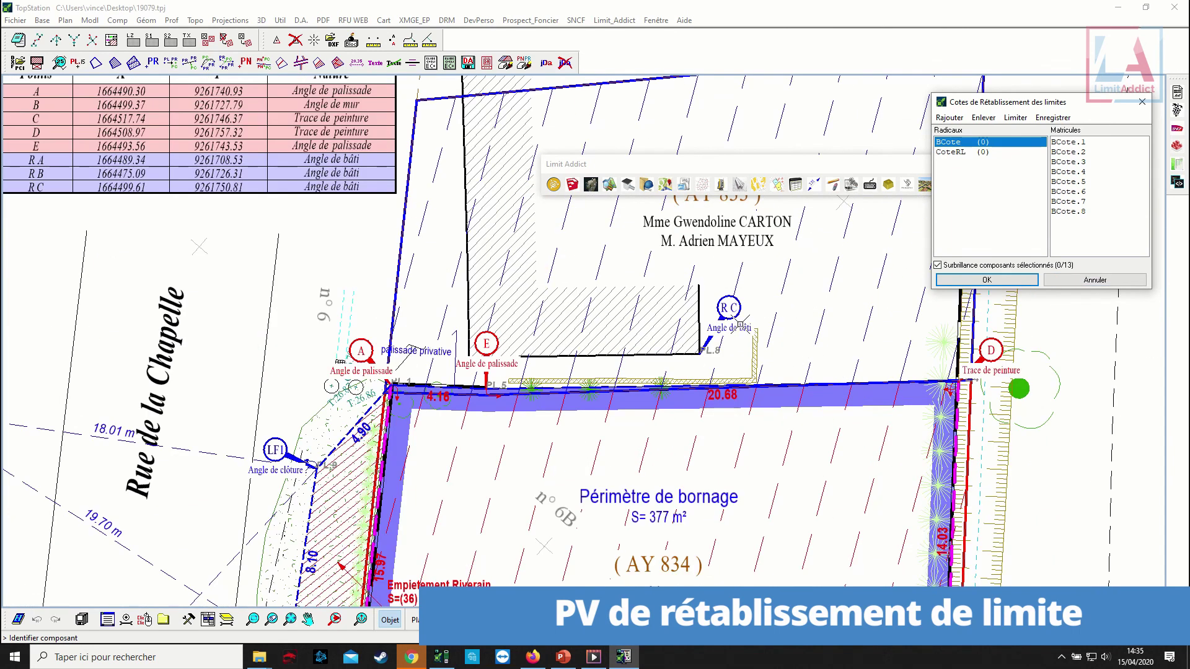
pyautogui.click(990, 280)
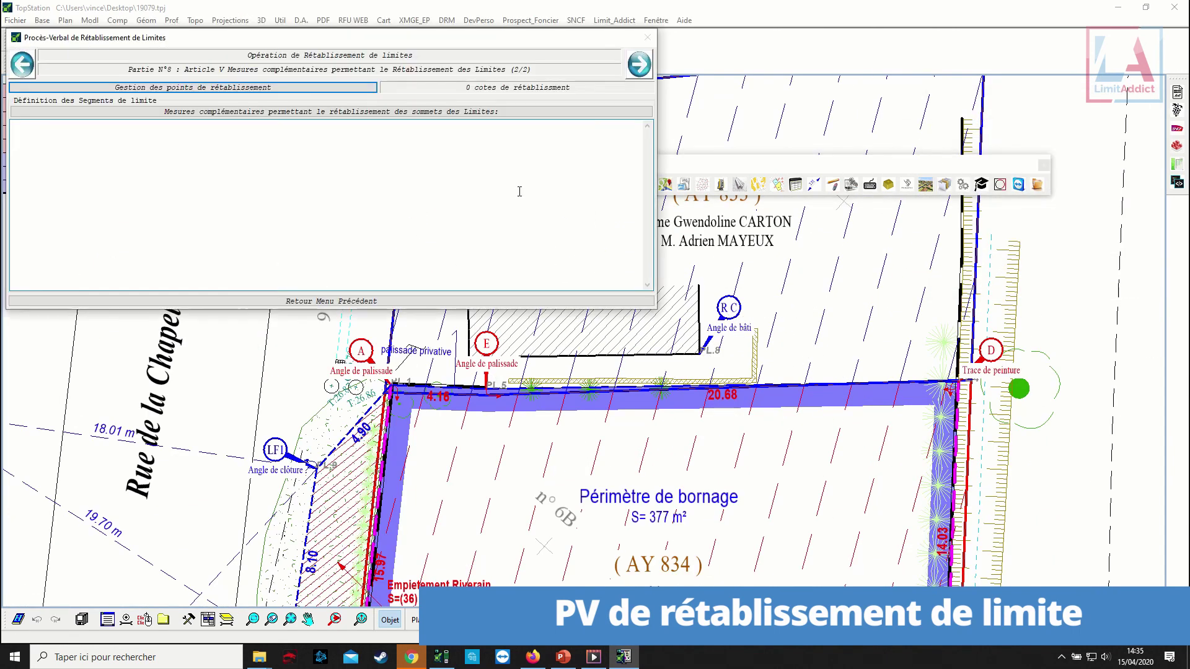
pyautogui.click(1003, 280)
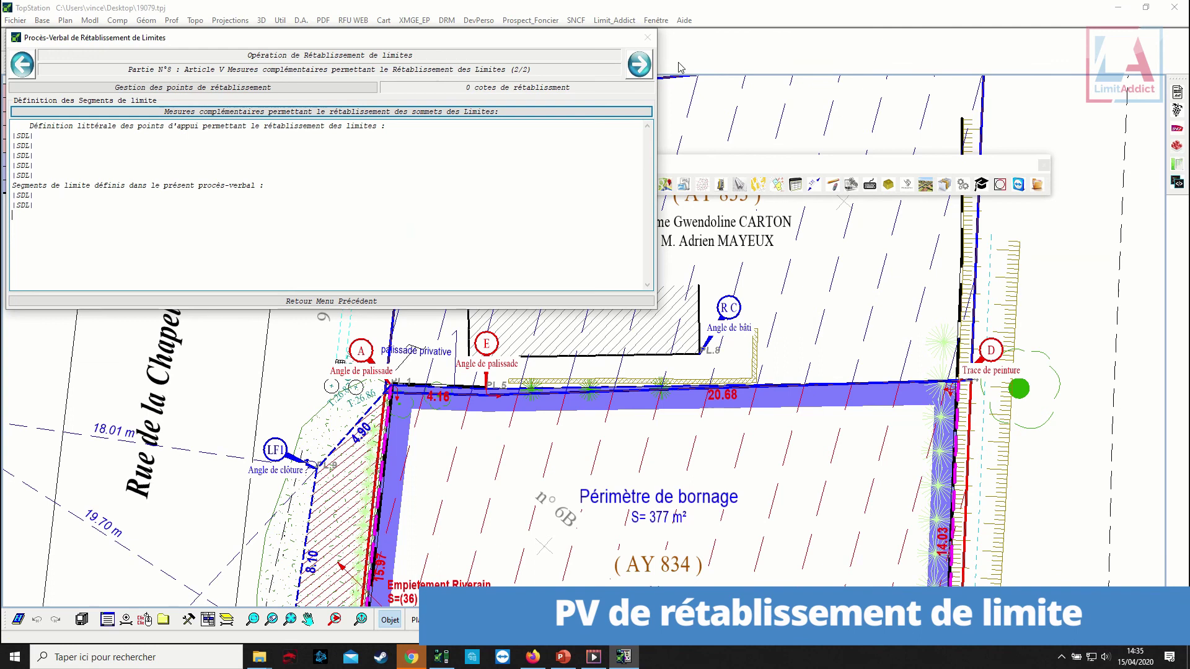
pyautogui.click(643, 70)
# In Article VI, set the place of drafting to Calais, assign the costs to the demandeur and generate the feuille de présence.
pyautogui.click(264, 88)
pyautogui.write('calais')
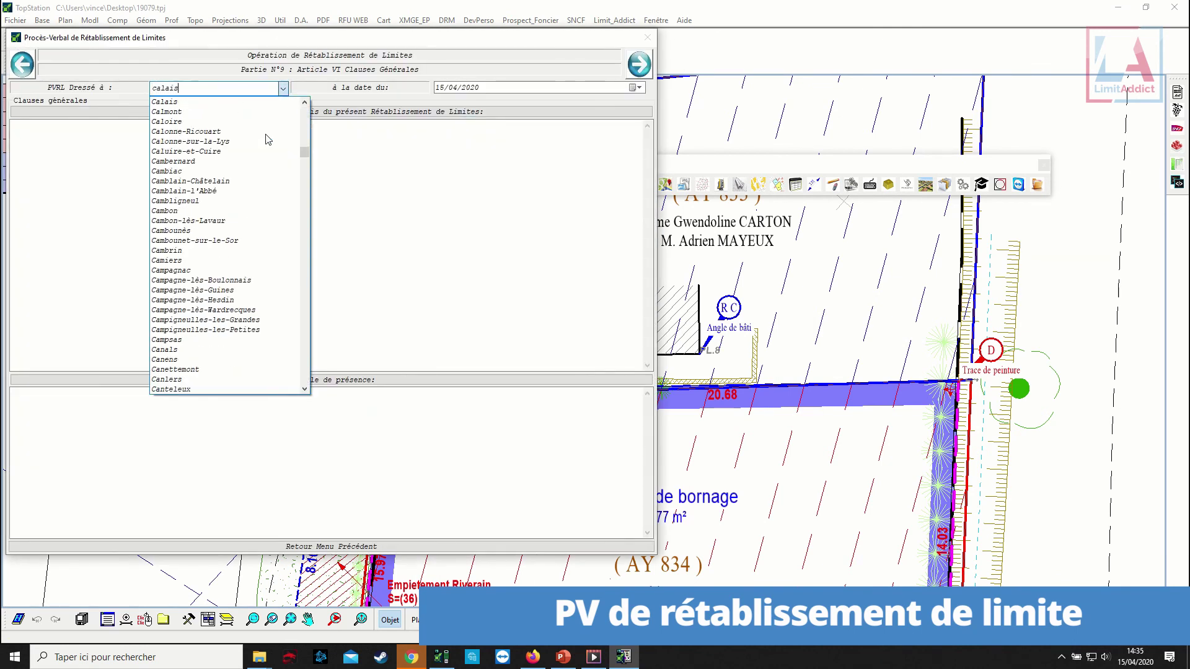
pyautogui.click(272, 103)
pyautogui.click(302, 114)
pyautogui.click(308, 132)
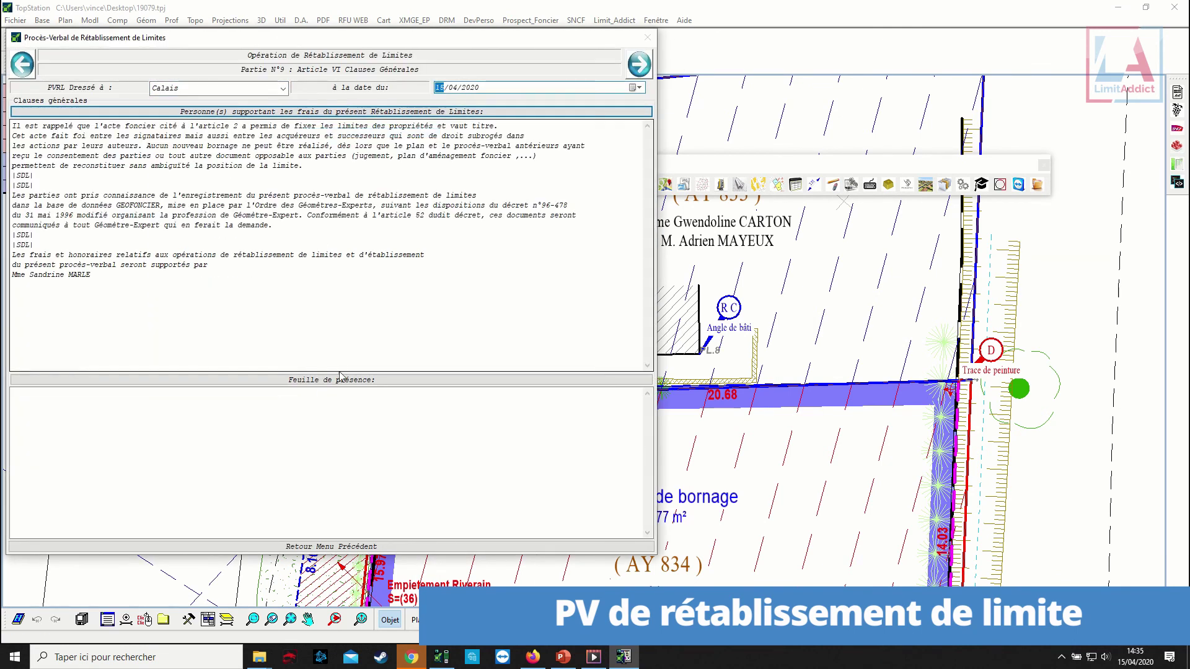
pyautogui.click(338, 379)
pyautogui.click(344, 400)
pyautogui.click(639, 64)
# Export the Procès-Verbal de Rétablissement de Limites as .docx and PDF to the Bureau folder, using the long date format.
pyautogui.click(129, 292)
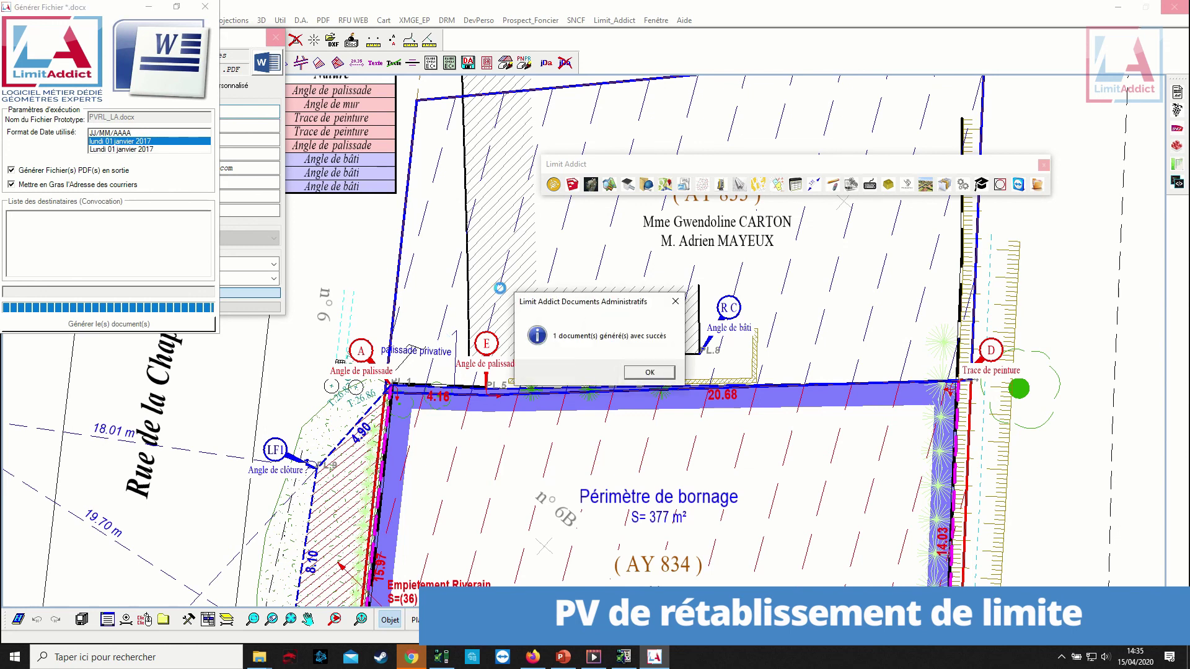
pyautogui.click(660, 374)
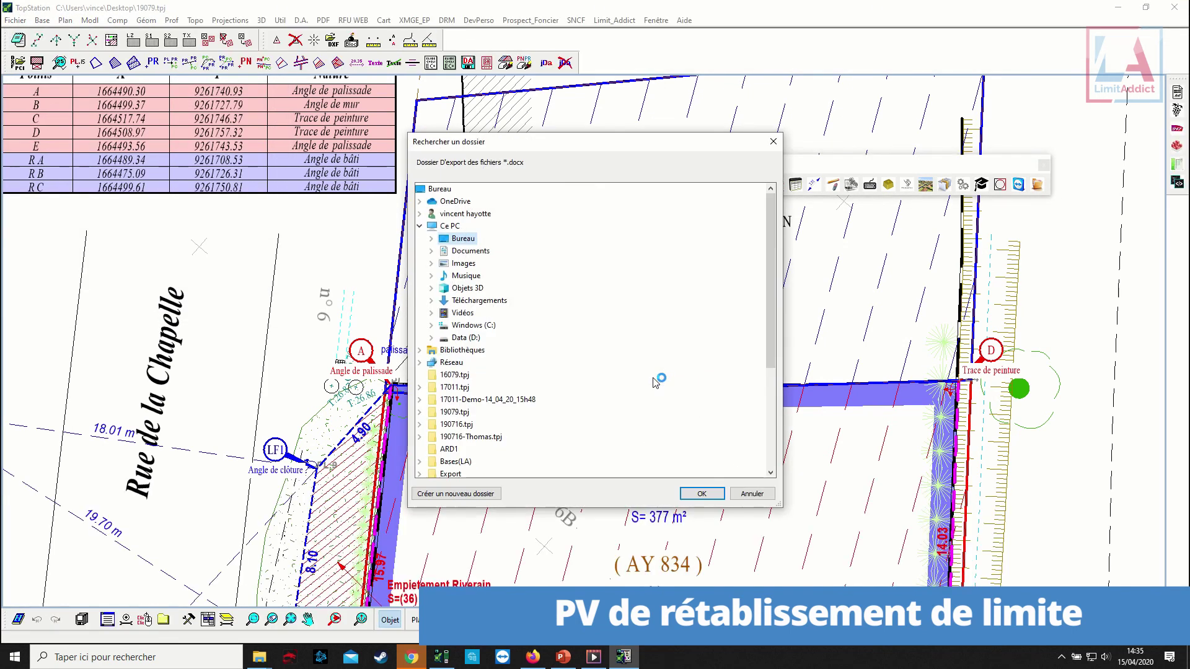
pyautogui.click(701, 492)
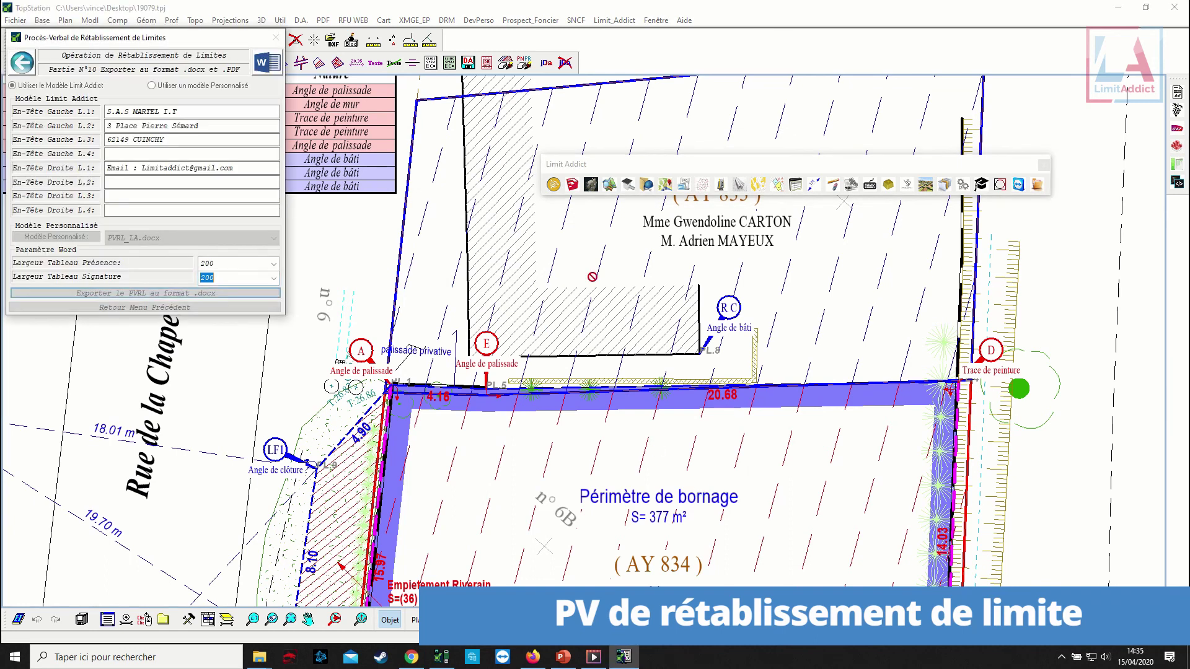
# Open 19079_PVRL1.pdf in Acrobat Reader, review the cover page and the articles, and close the document.
pyautogui.doubleClick(613, 208)
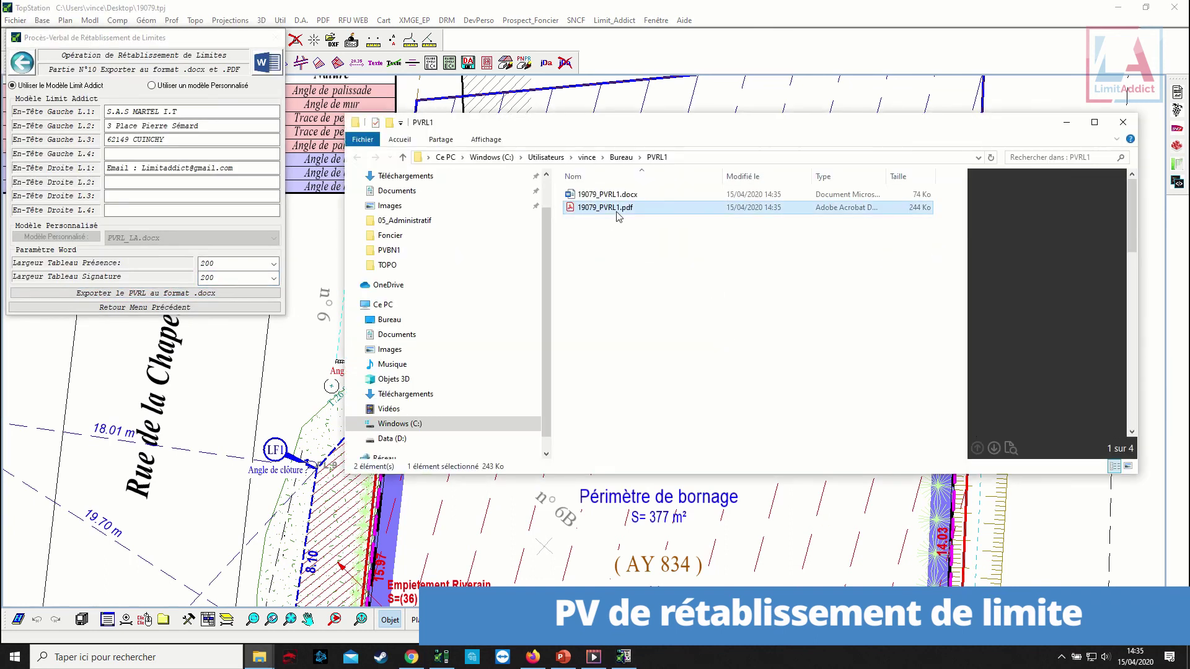
pyautogui.scroll(-15, 593, 312)
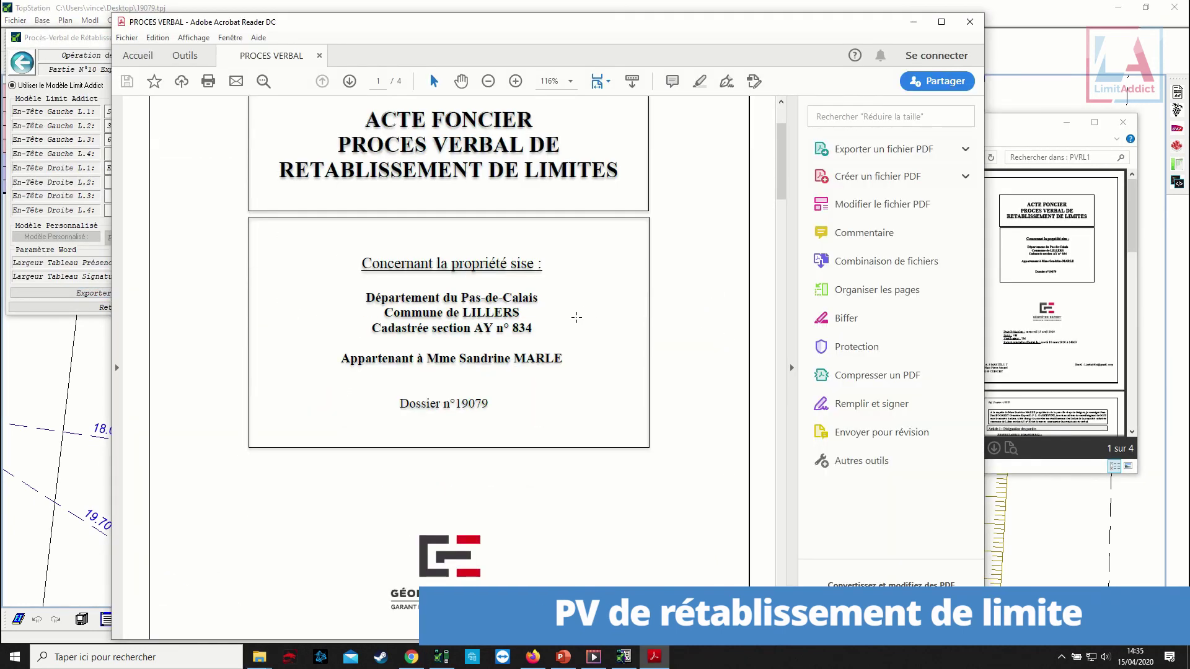
pyautogui.scroll(-8, 572, 334)
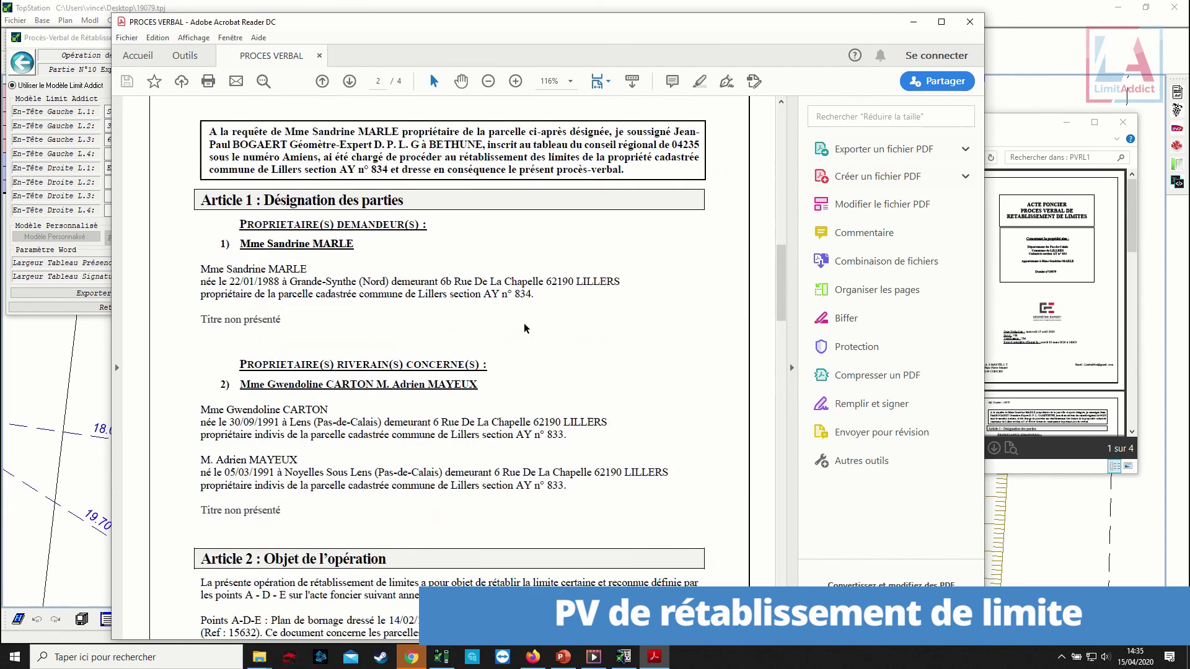
pyautogui.scroll(-10, 373, 346)
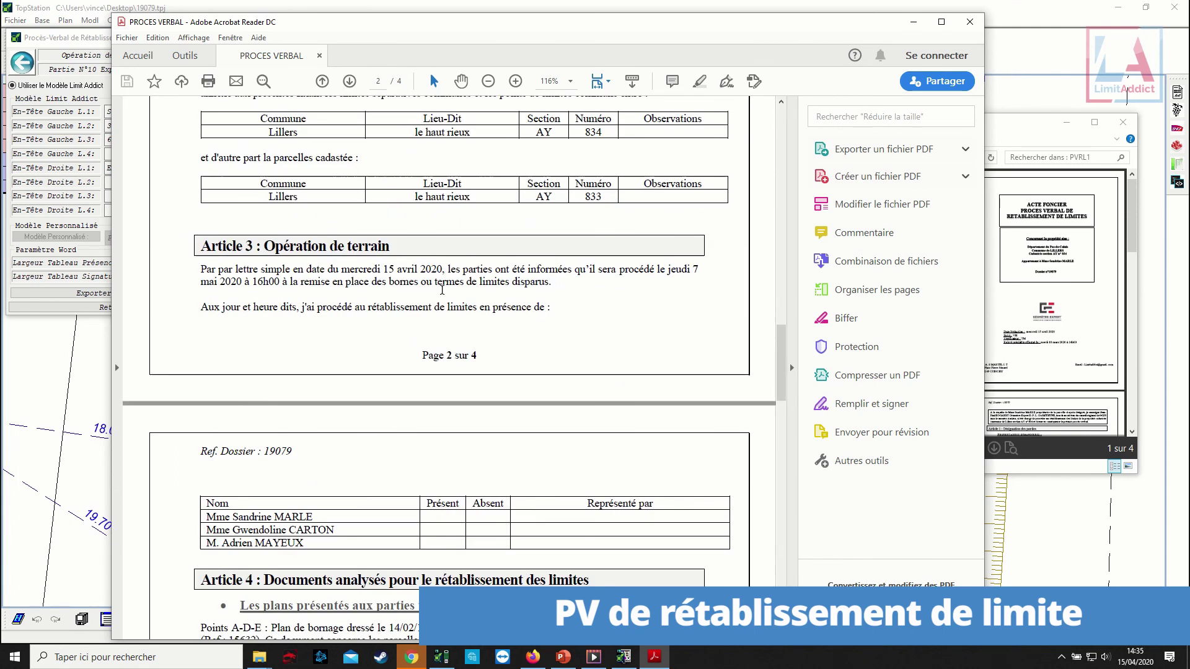
pyautogui.scroll(-10, 418, 333)
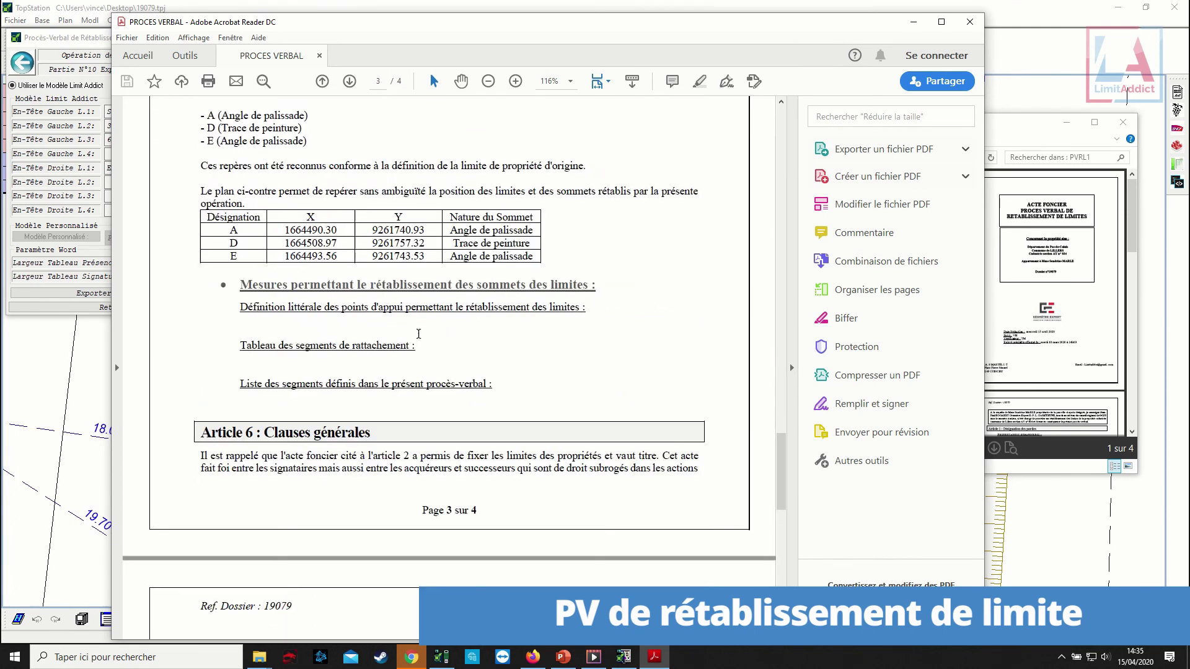
pyautogui.scroll(3, 418, 334)
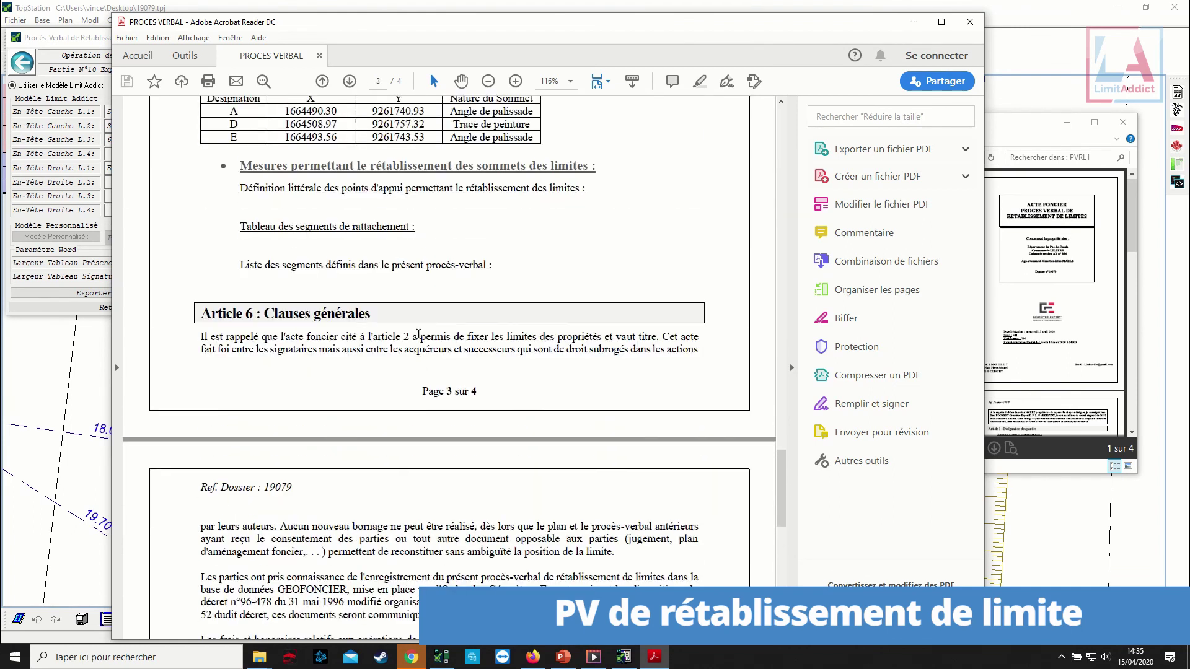
pyautogui.click(968, 22)
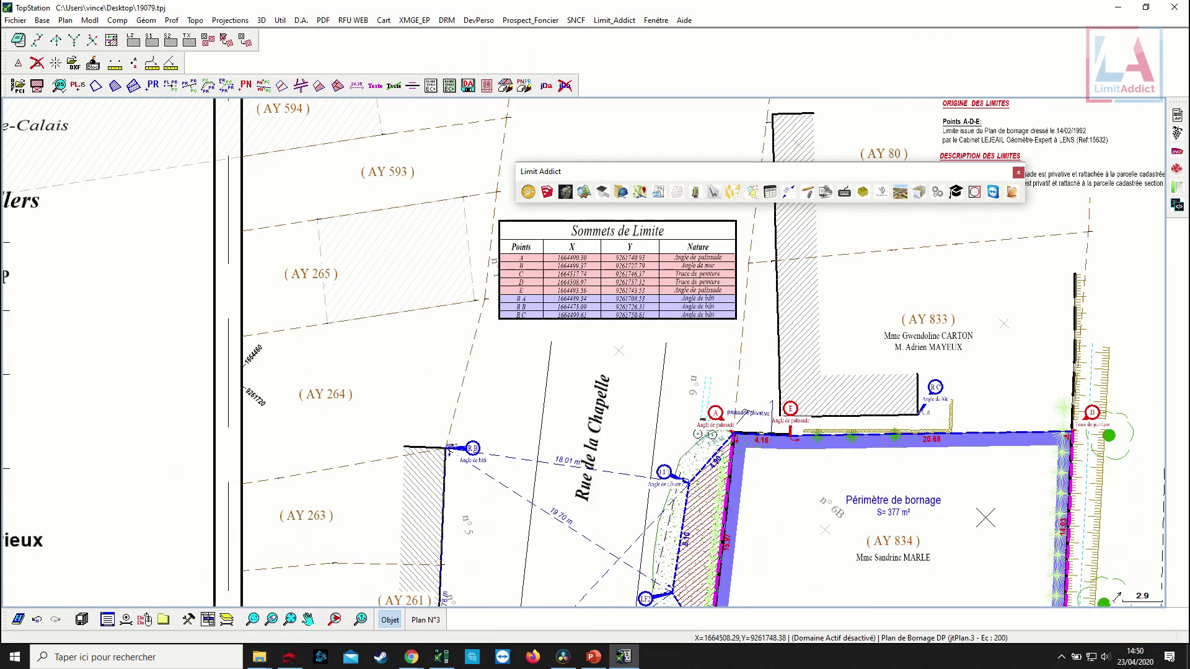
# Update the domain of the Plan de Bornage DP with the elements currently drawn on screen.
pyautogui.click(974, 193)
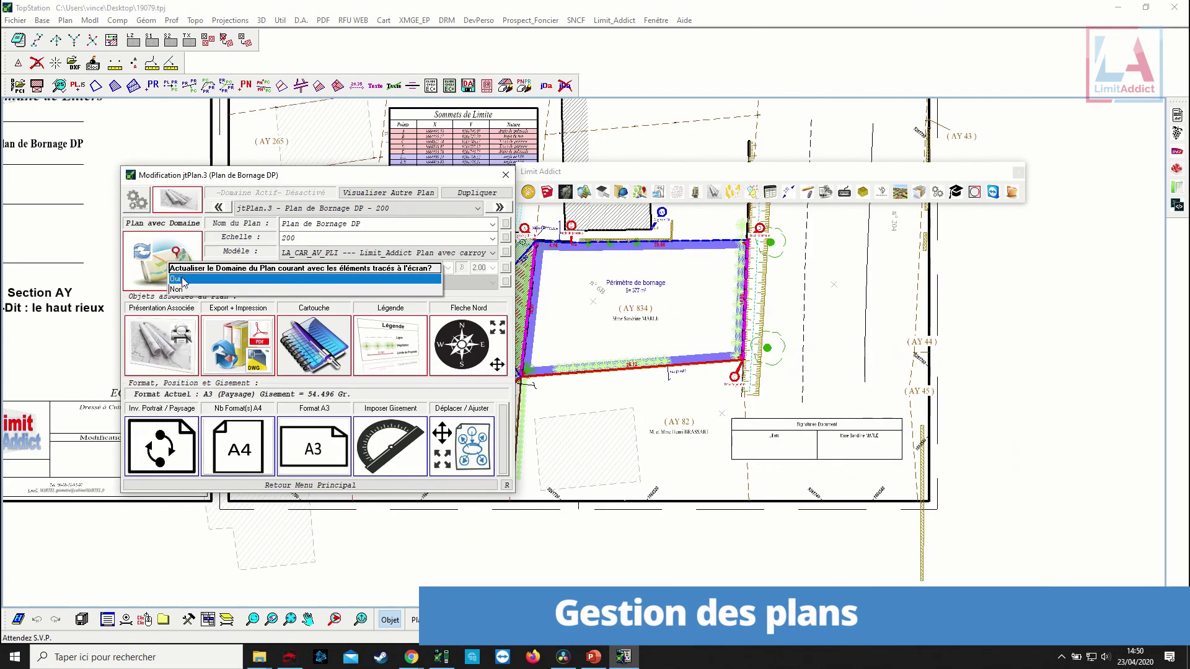
pyautogui.click(181, 277)
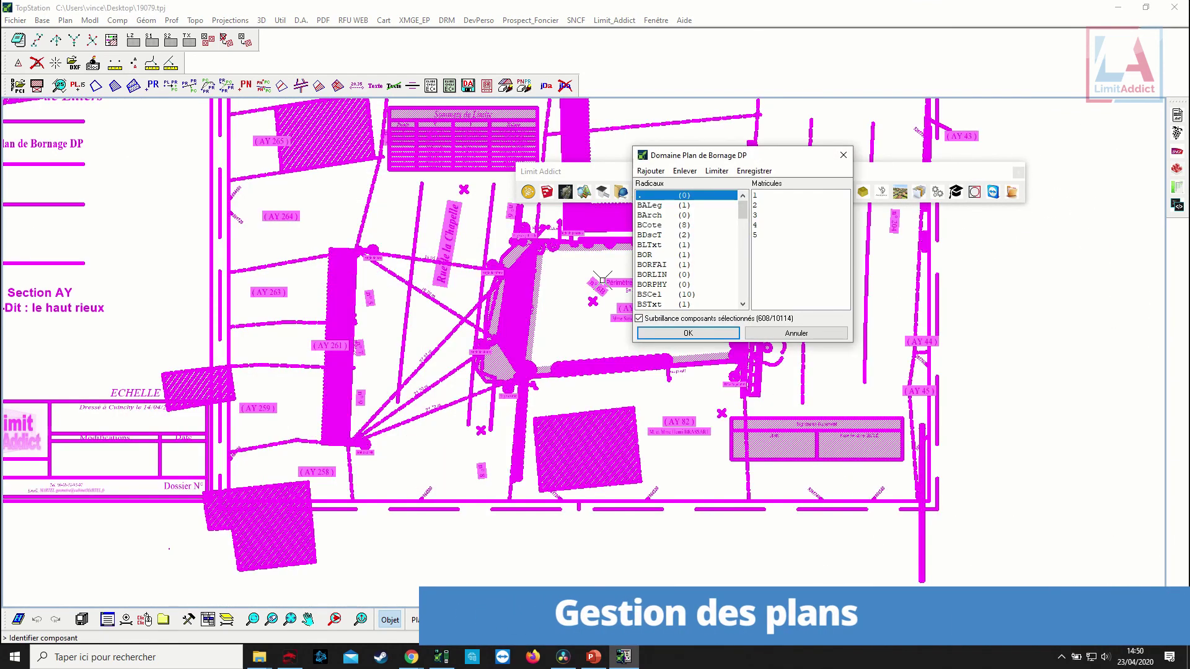
pyautogui.click(689, 333)
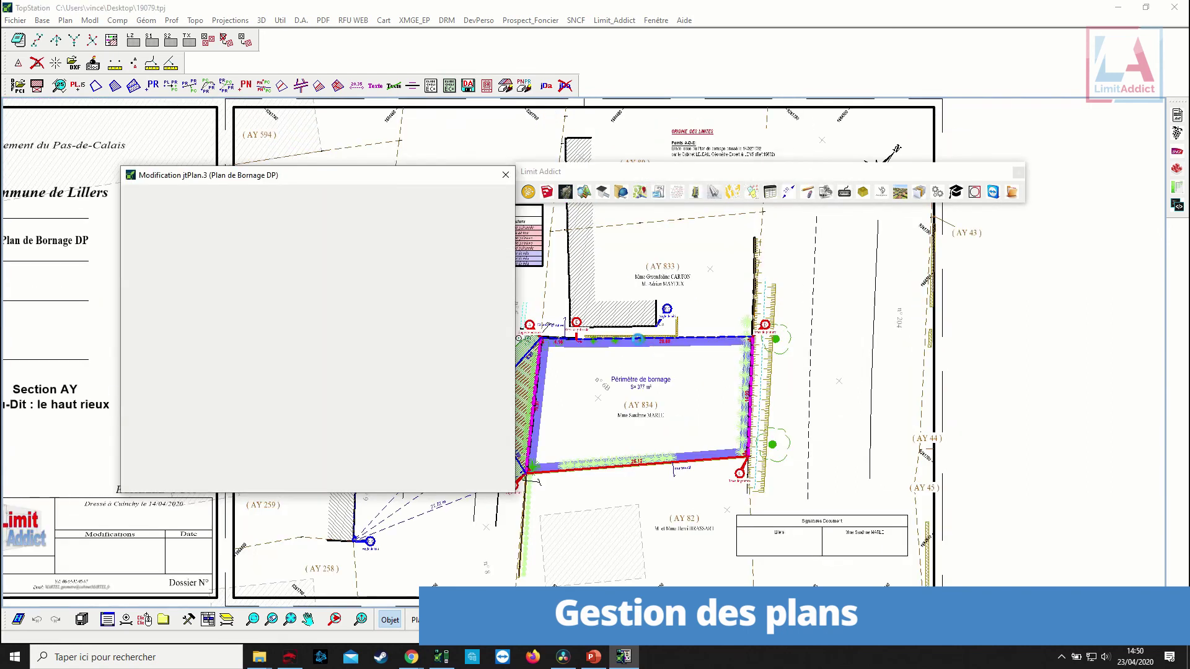
pyautogui.click(322, 488)
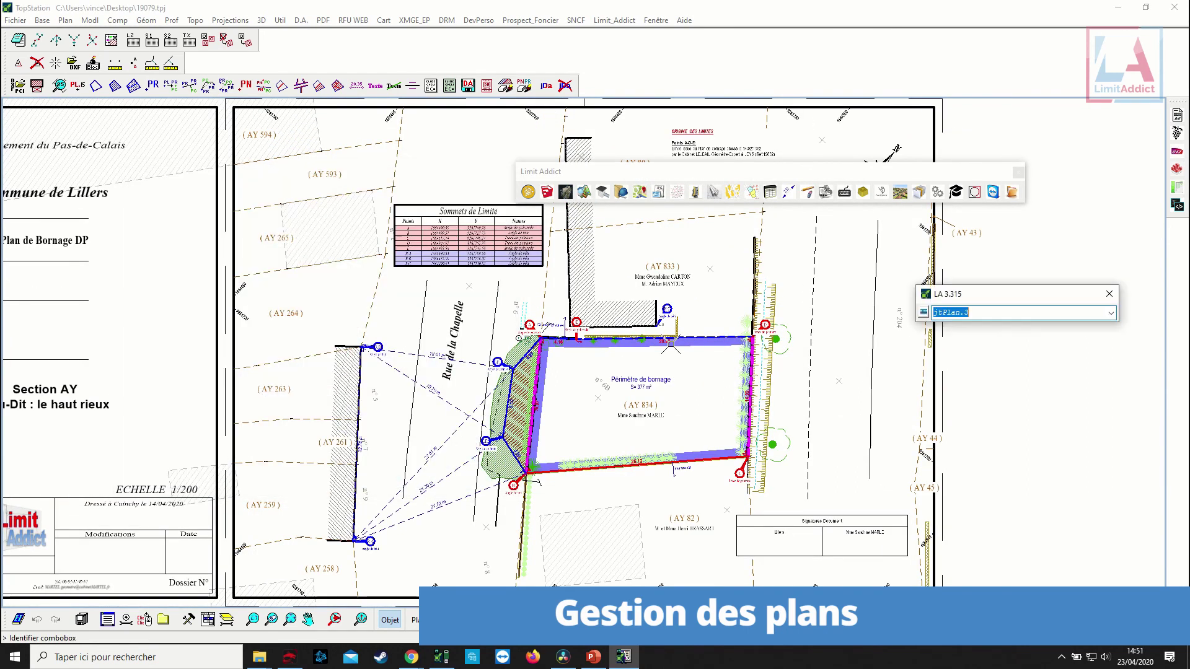
# Erase the document signatures table (LATabS.1) from the drawing and update the domain of the Plan de Bornage DP.
pyautogui.click(824, 192)
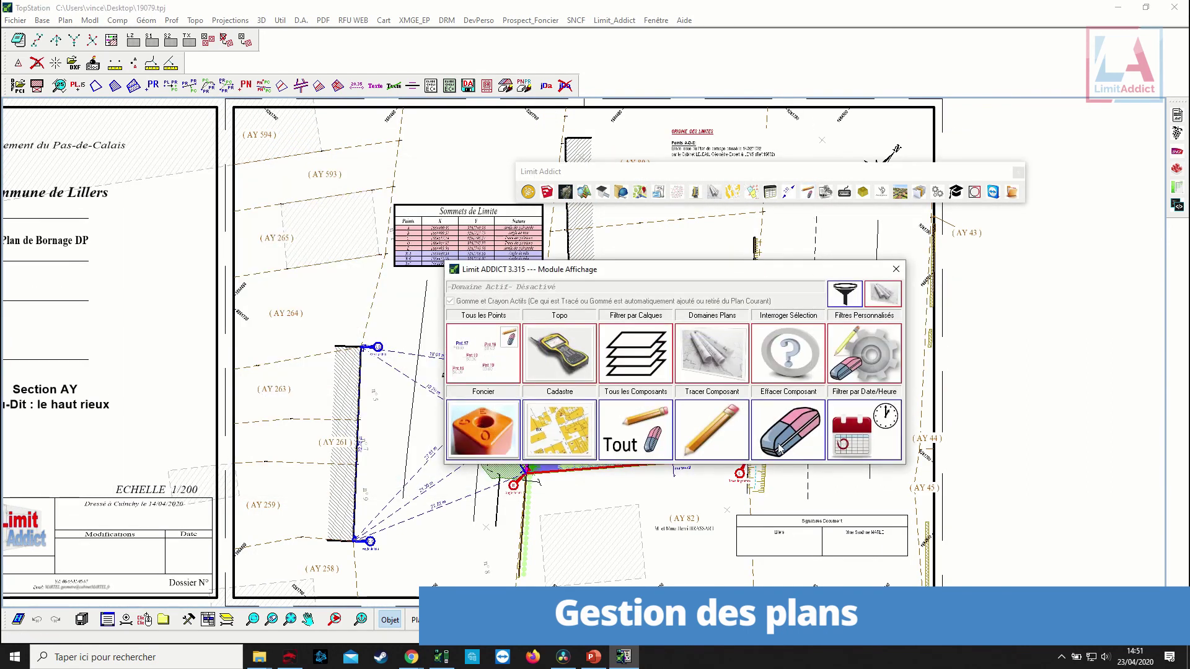
pyautogui.click(779, 448)
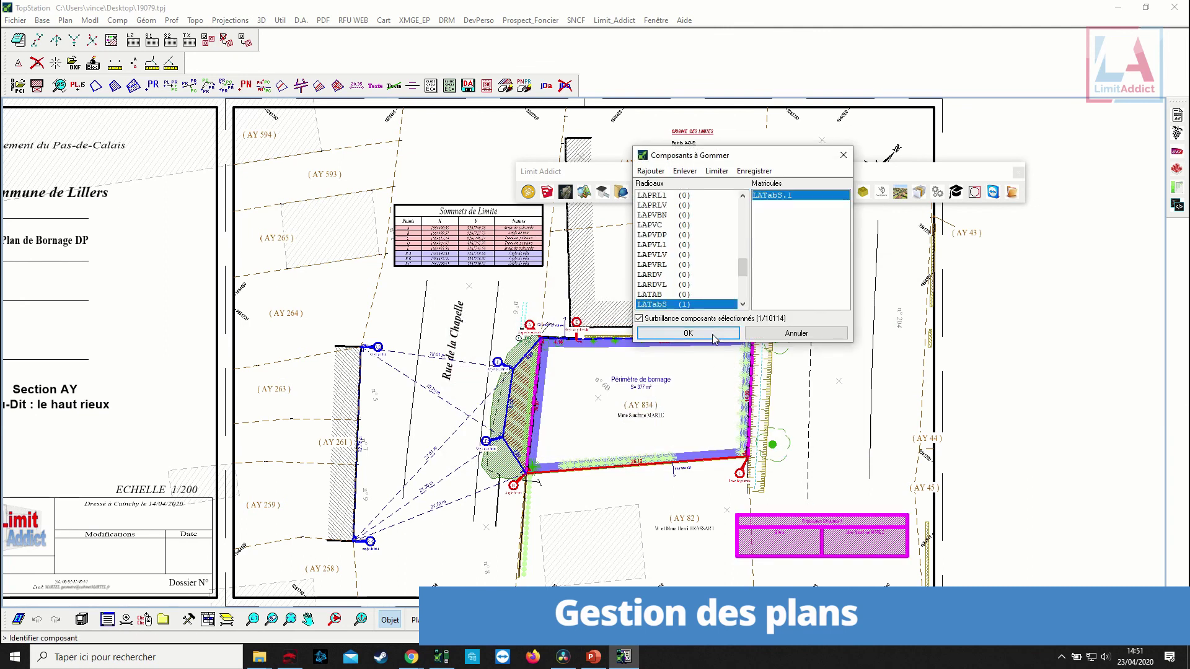
pyautogui.click(714, 336)
pyautogui.click(896, 270)
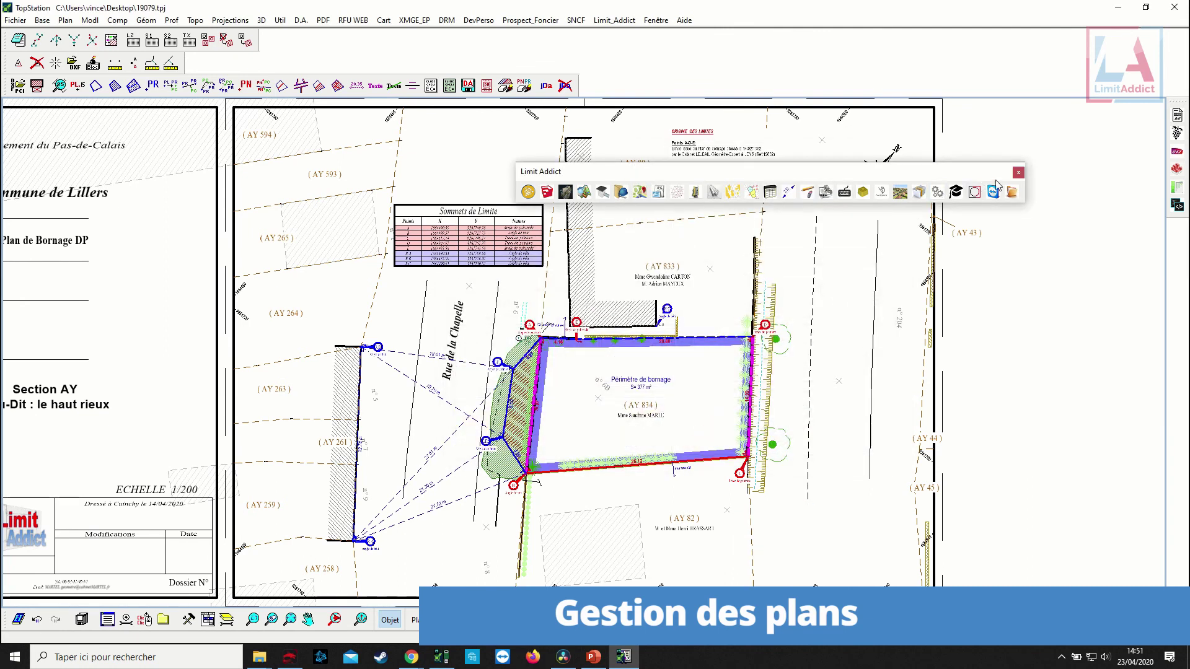
pyautogui.click(974, 192)
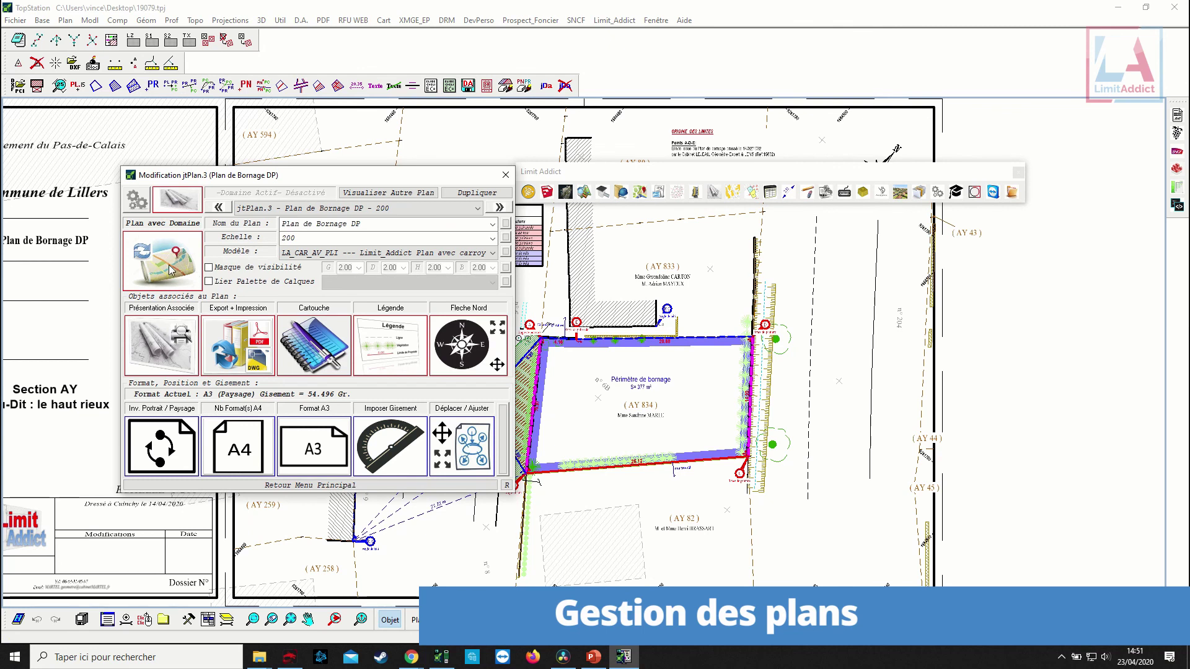
pyautogui.click(177, 281)
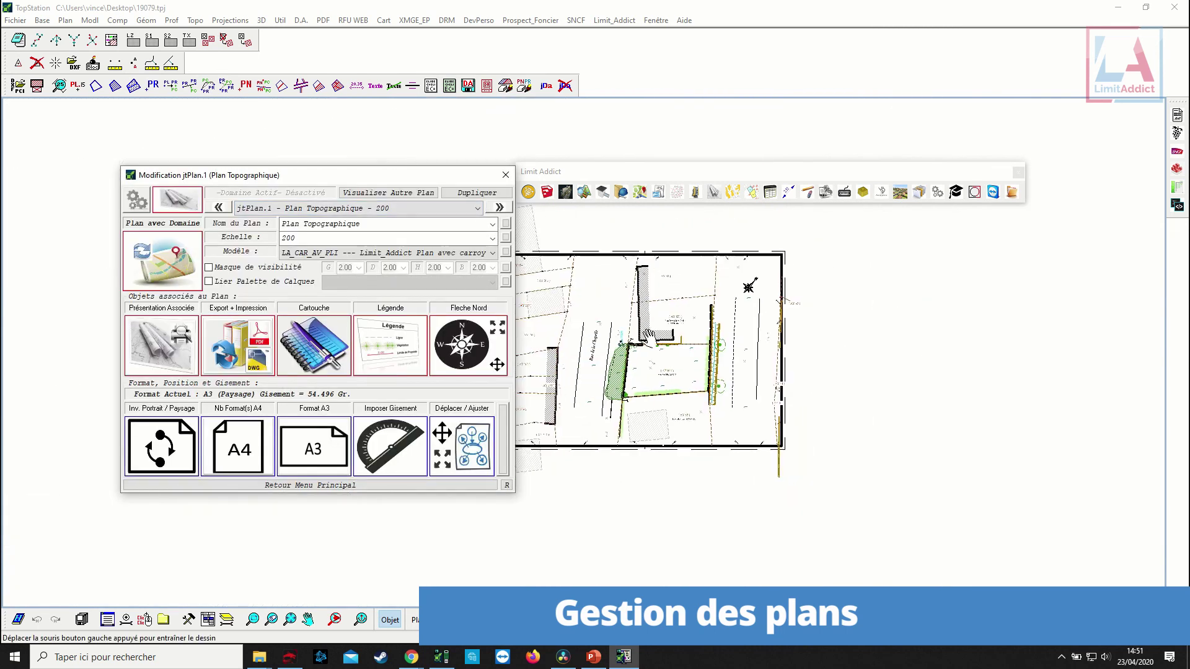
# Display the Plan Topographique, the Plan de Bornage and the Plan de Bornage DP in turn to check their content, and leave plan editing.
pyautogui.click(431, 209)
pyautogui.click(399, 232)
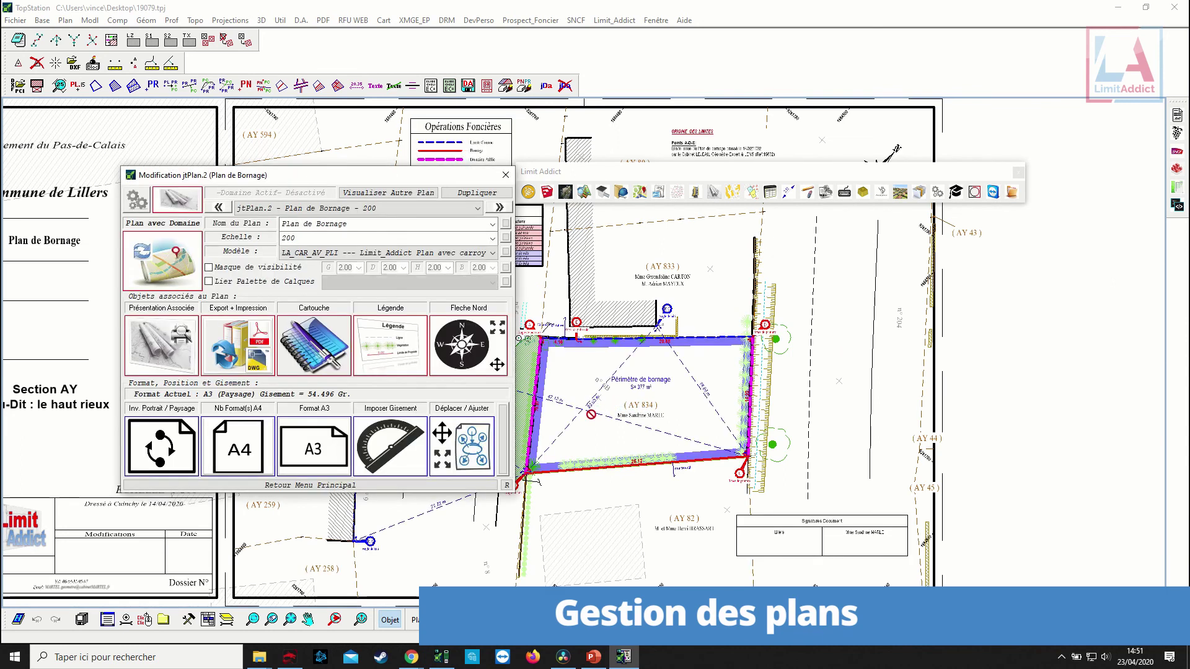
pyautogui.click(298, 211)
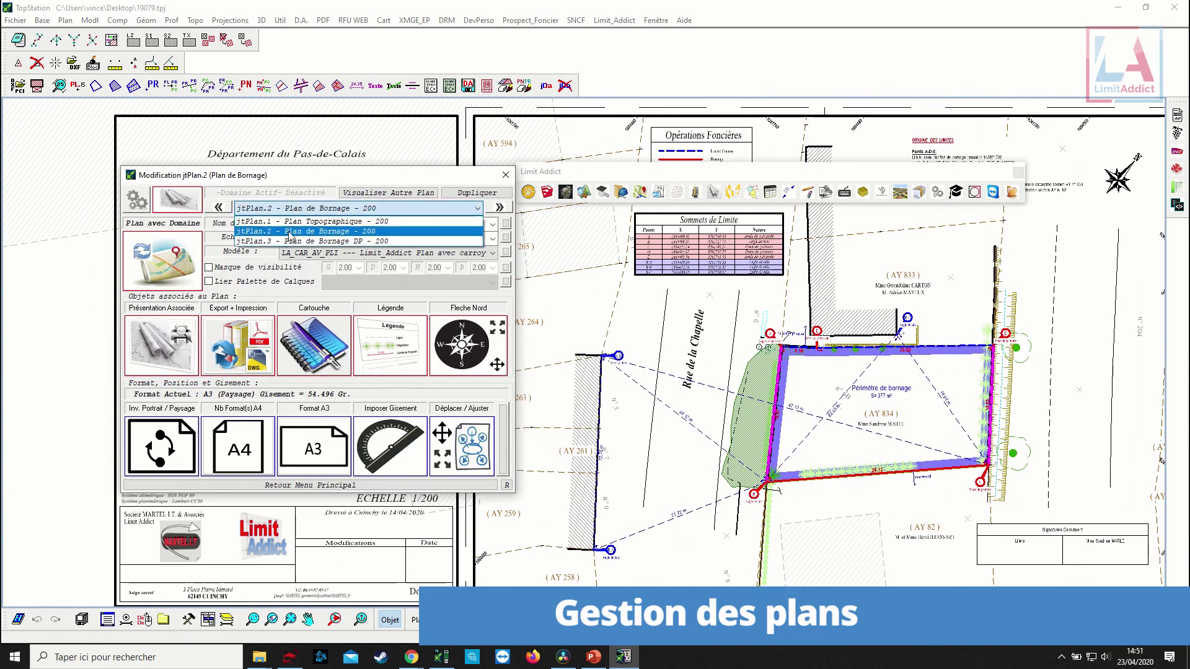
pyautogui.click(372, 246)
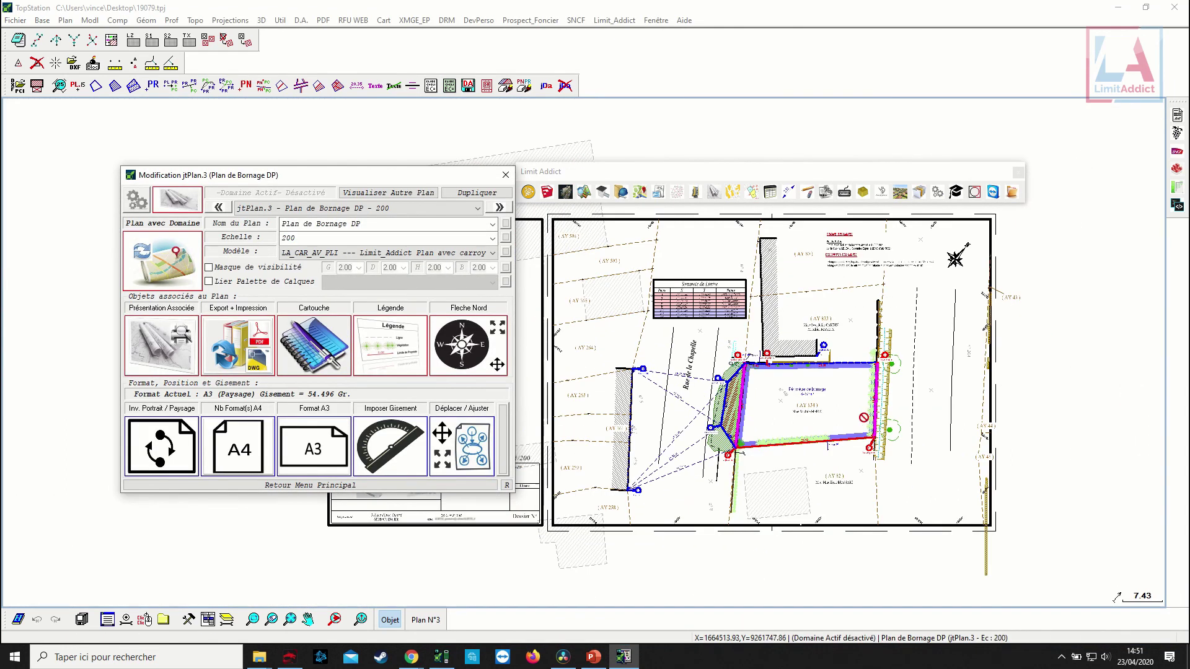
pyautogui.moveTo(864, 417); pyautogui.dragTo(826, 423, button='middle')
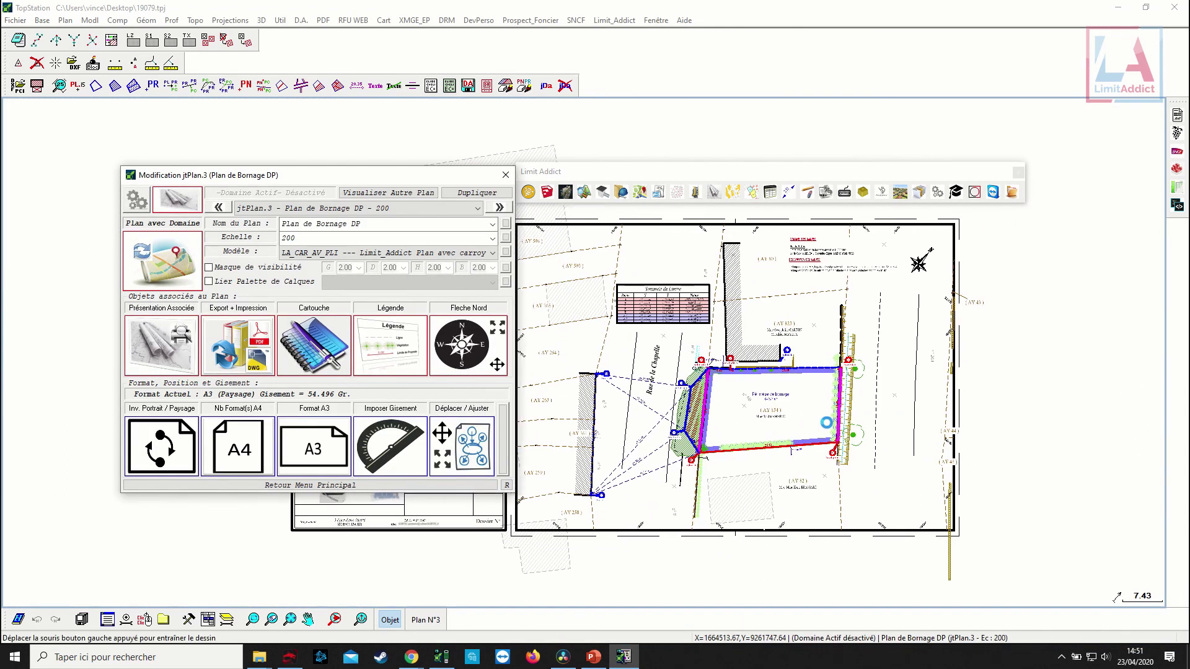
pyautogui.click(386, 485)
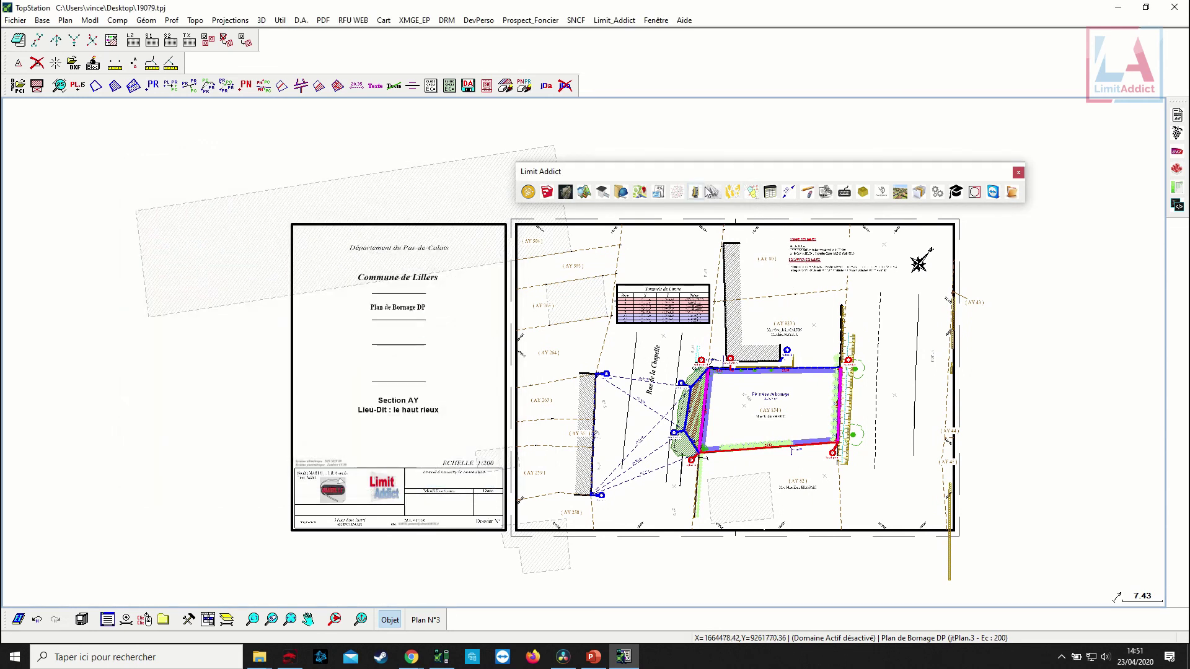
# Export all three plans, Plan Topographique, Plan de Bornage and Plan de Bornage DP, with the LA_PDF_Standard presentation.
pyautogui.click(715, 193)
pyautogui.click(340, 406)
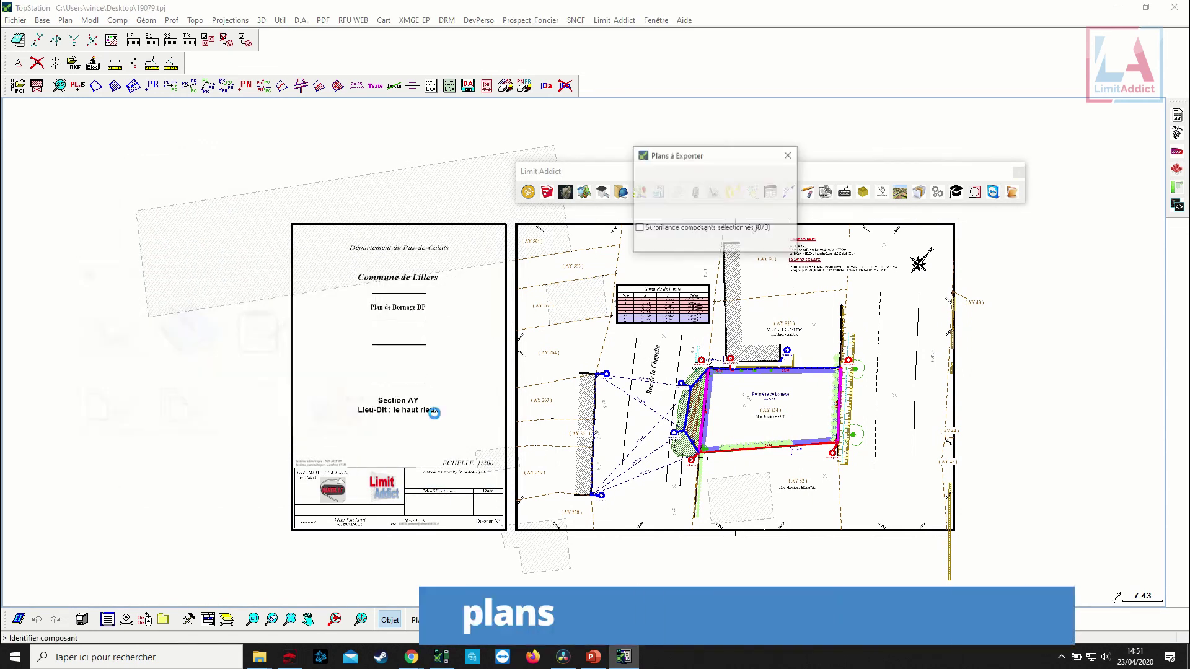
pyautogui.moveTo(729, 176); pyautogui.dragTo(729, 198)
pyautogui.click(682, 241)
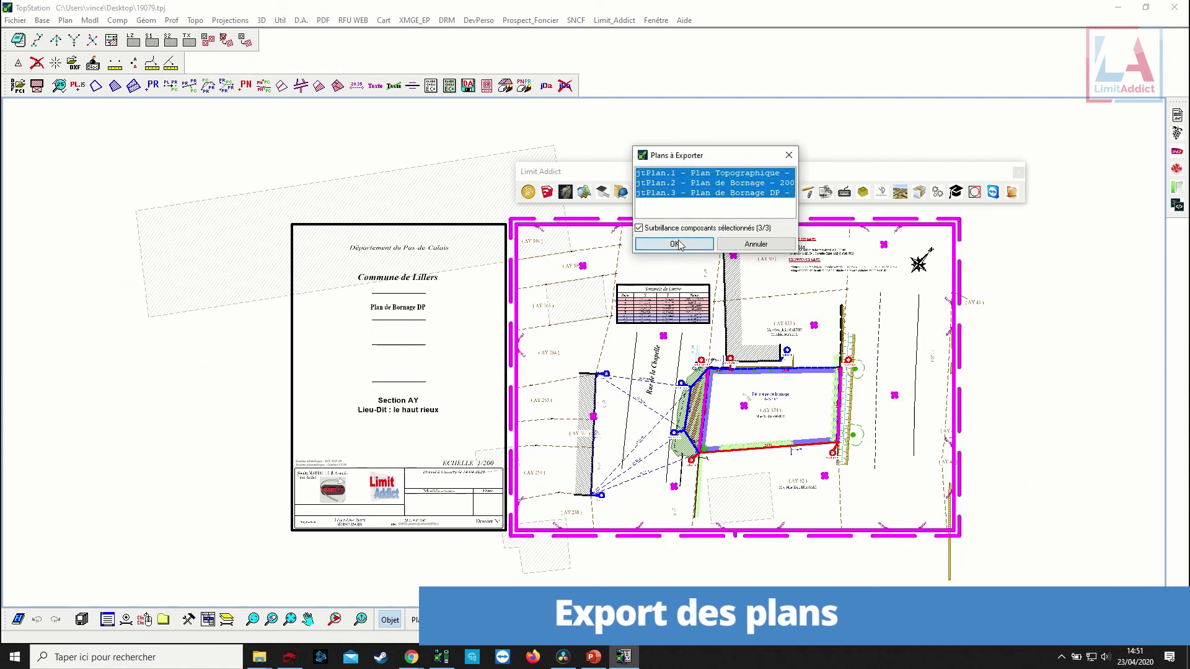
pyautogui.click(230, 295)
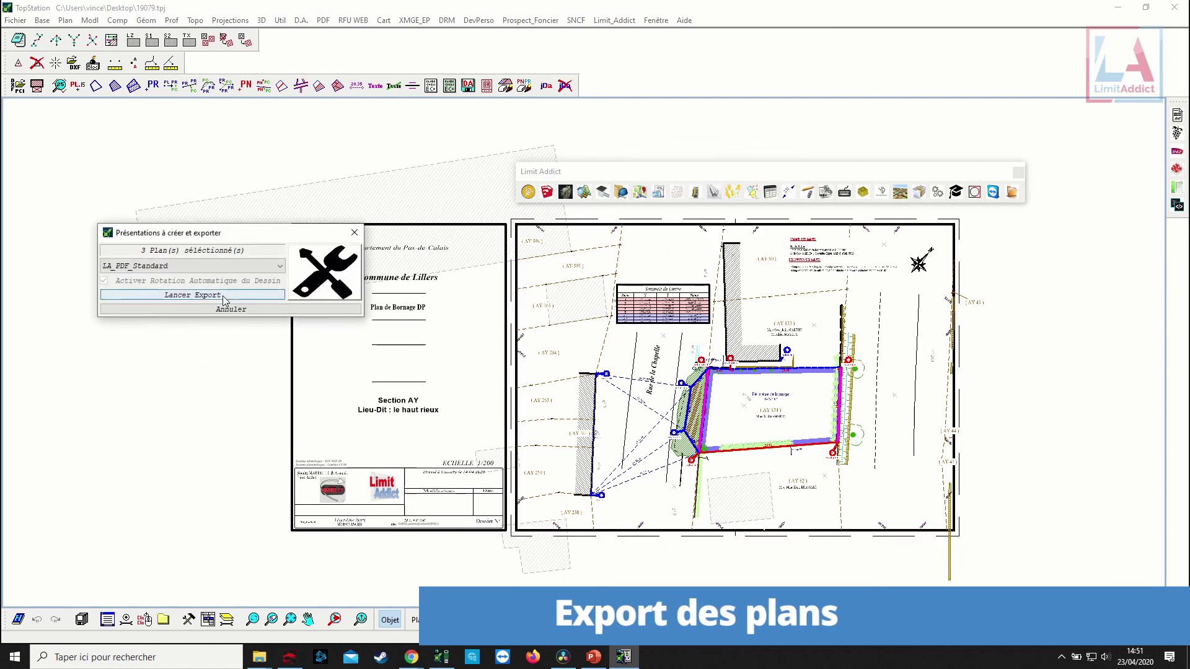
pyautogui.click(702, 494)
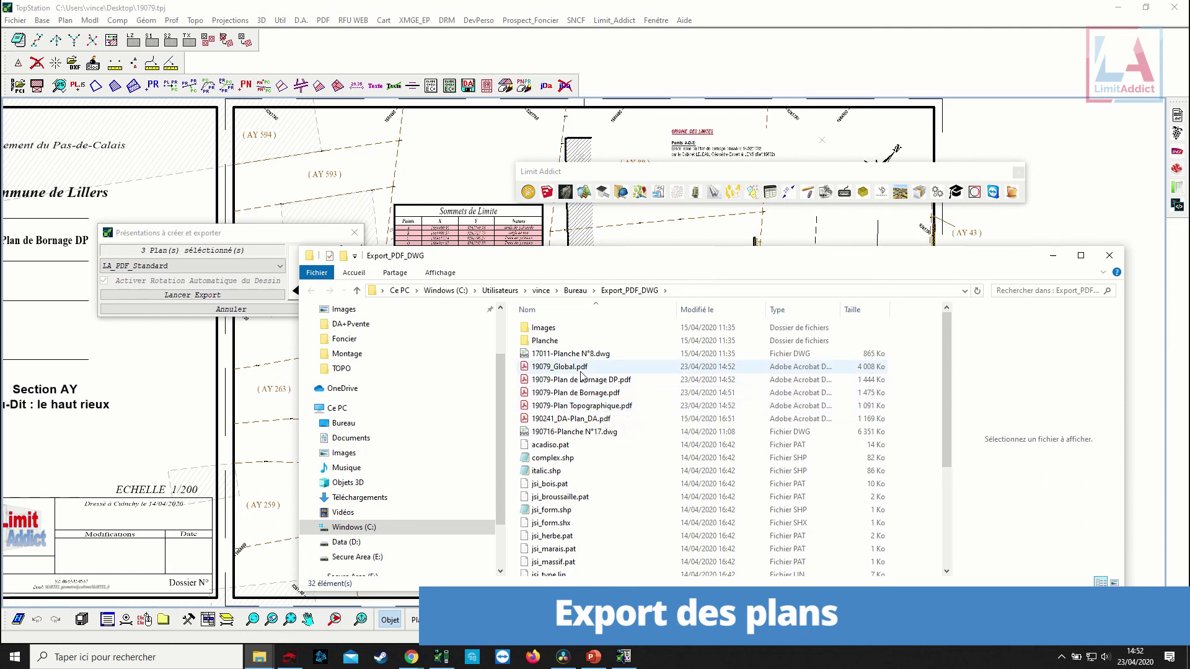
# Open the exported 19079_Global.pdf in Acrobat Reader and review its three plan pages.
pyautogui.click(559, 367)
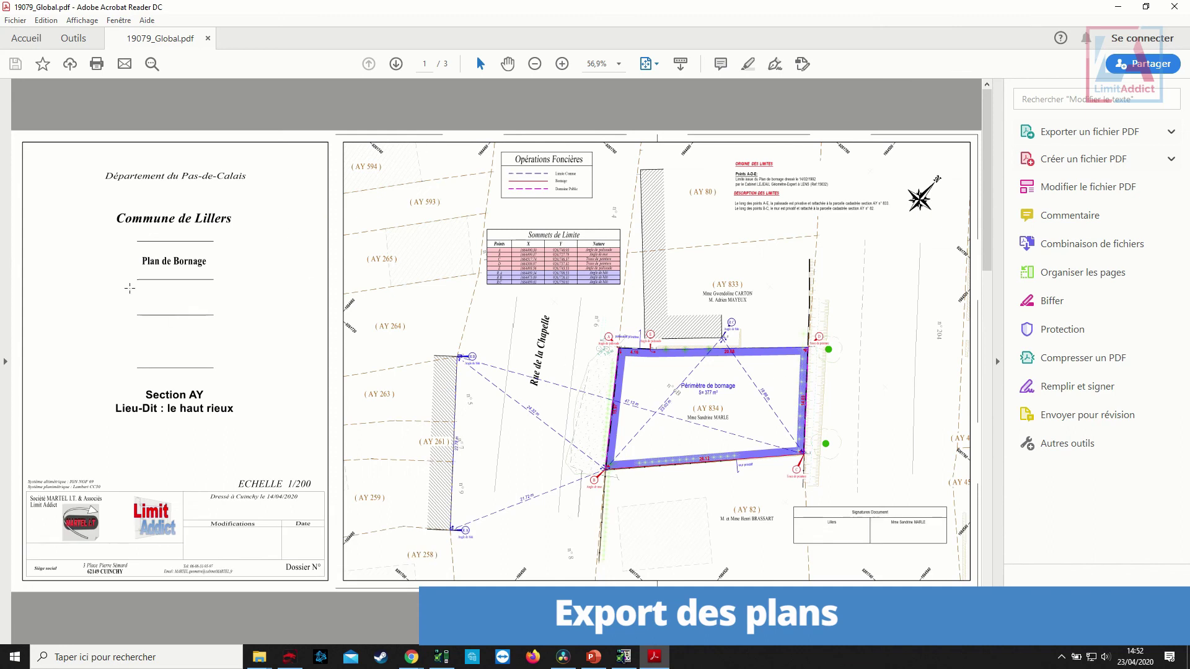
pyautogui.scroll(-1, 591, 451)
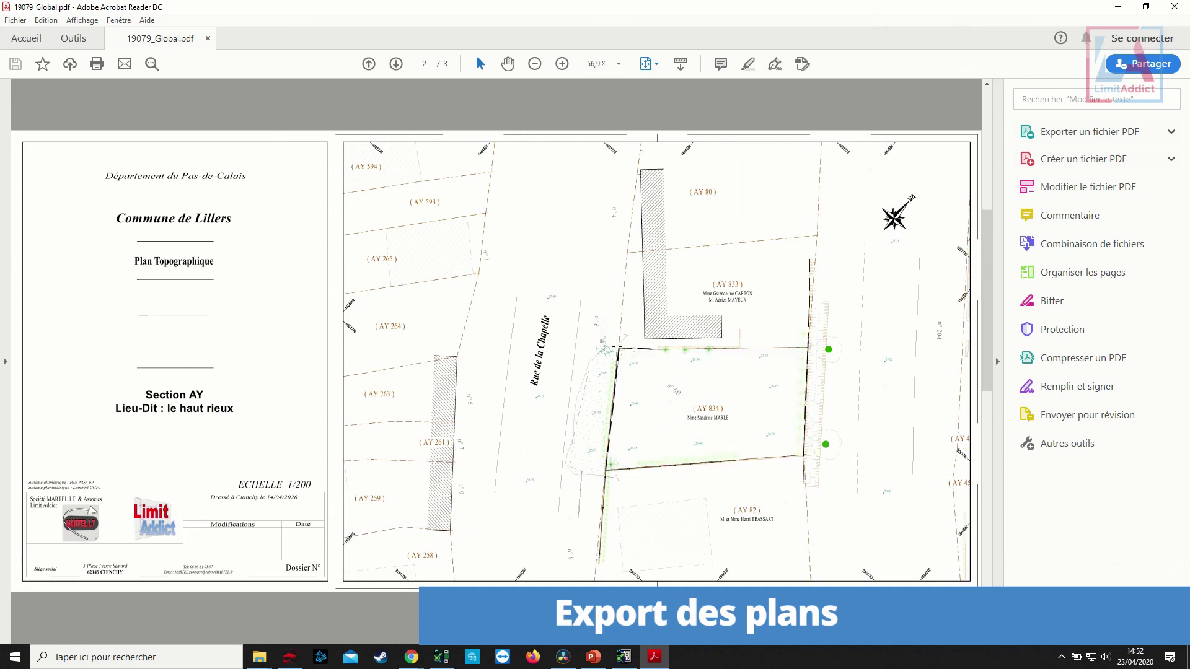
pyautogui.scroll(-1, 592, 381)
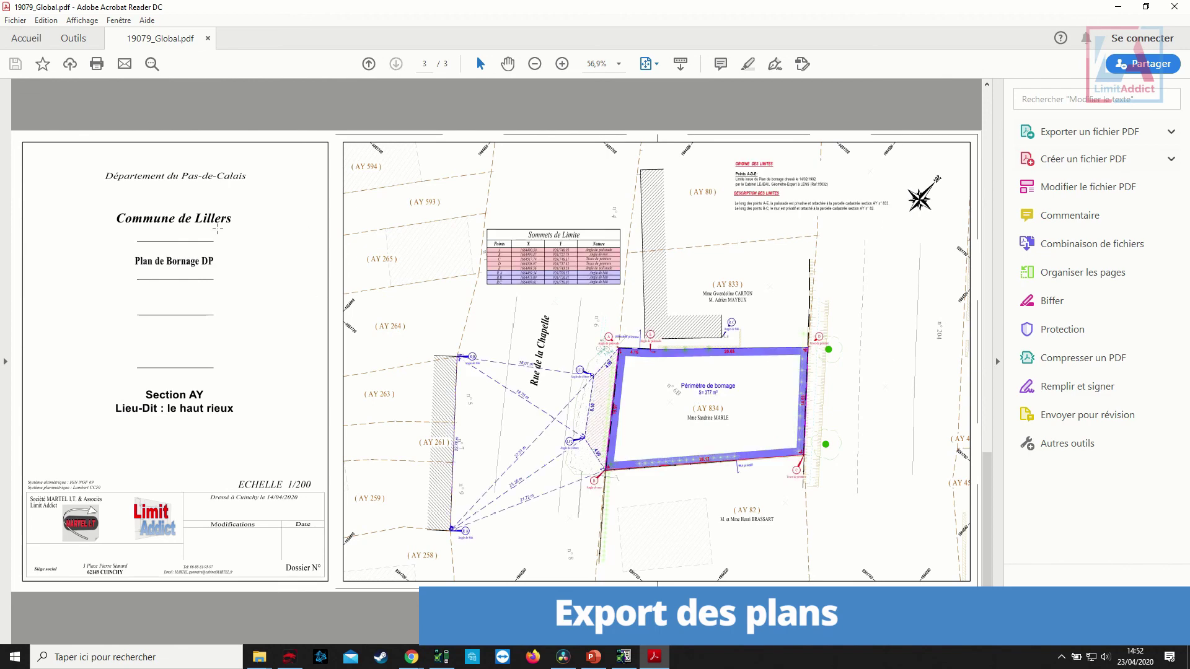